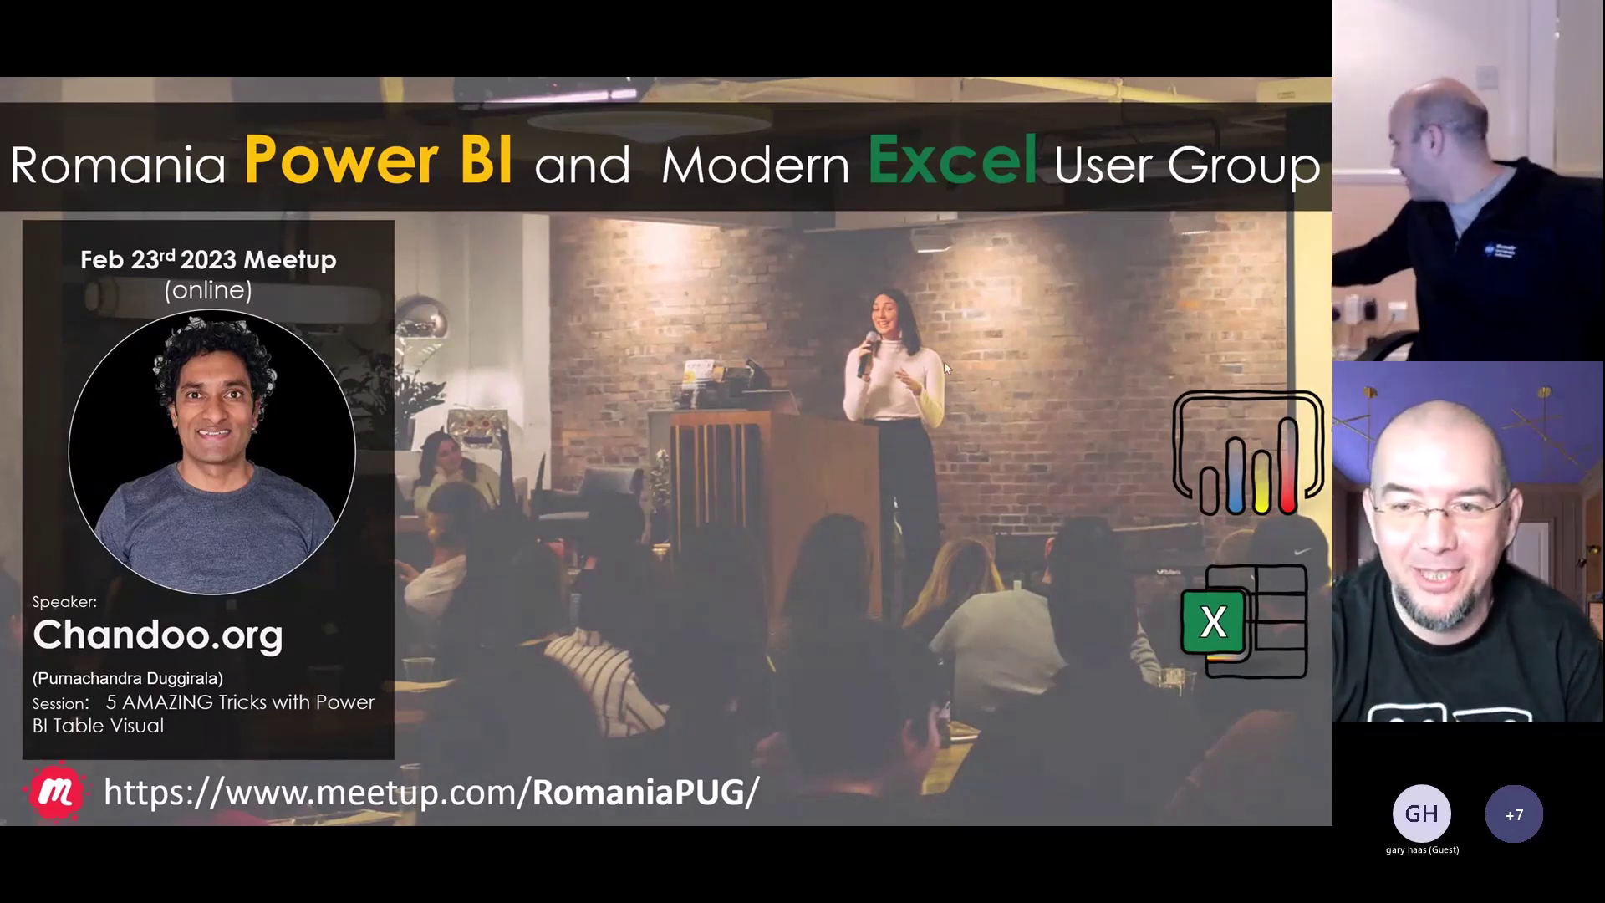
Step: Reveal the March 30 and April 27 meetup speaker panels on the shared slide
click(952, 387)
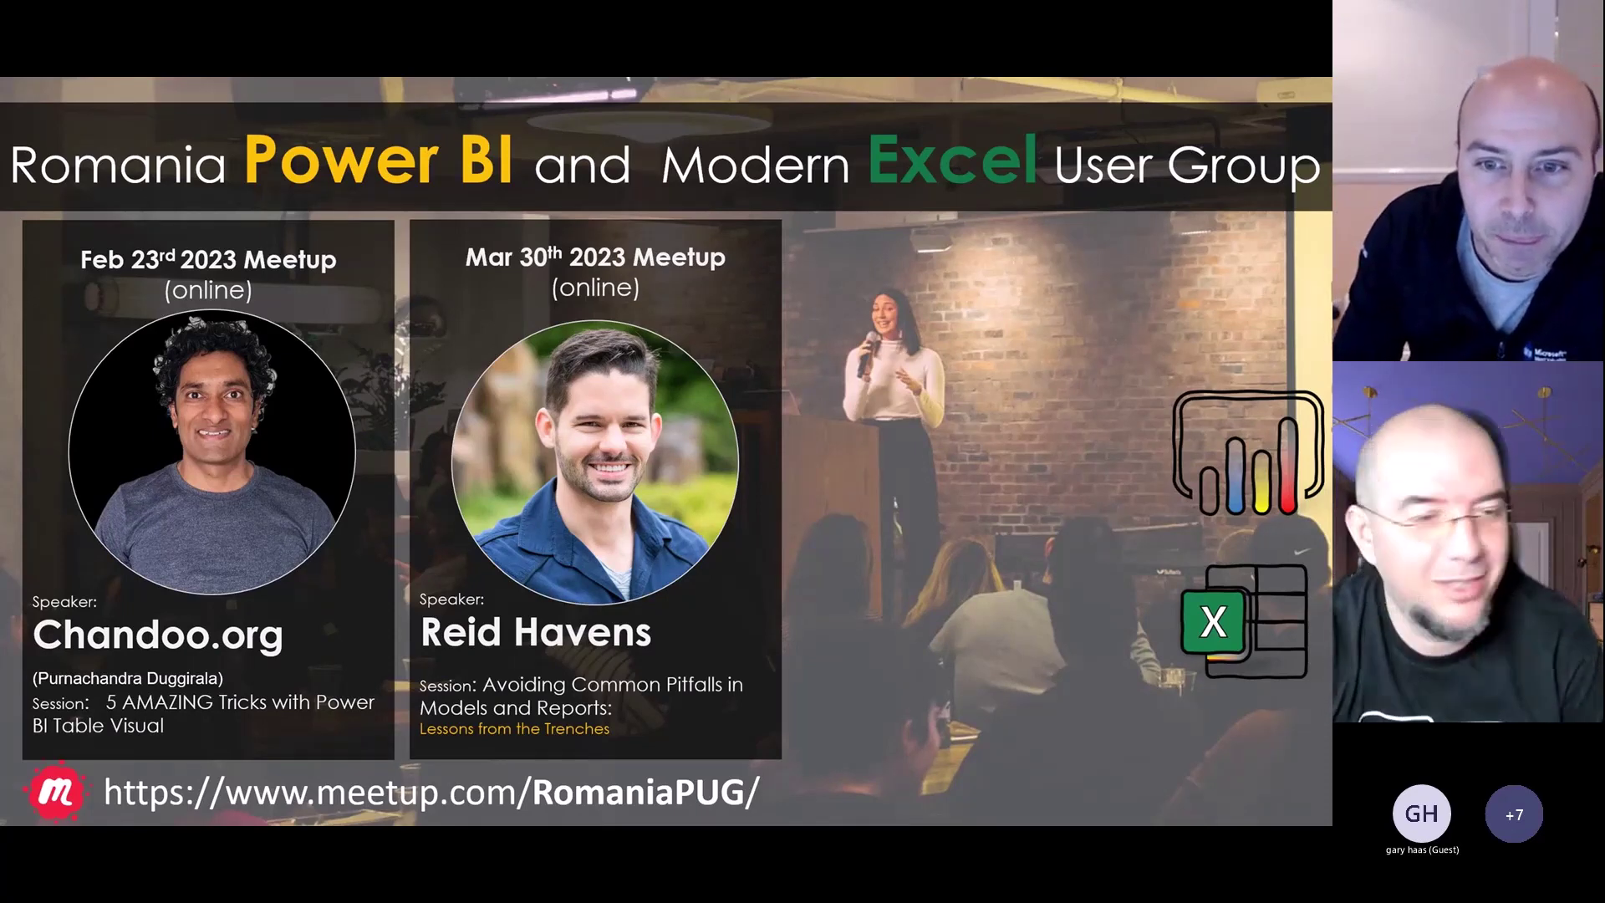
click(976, 411)
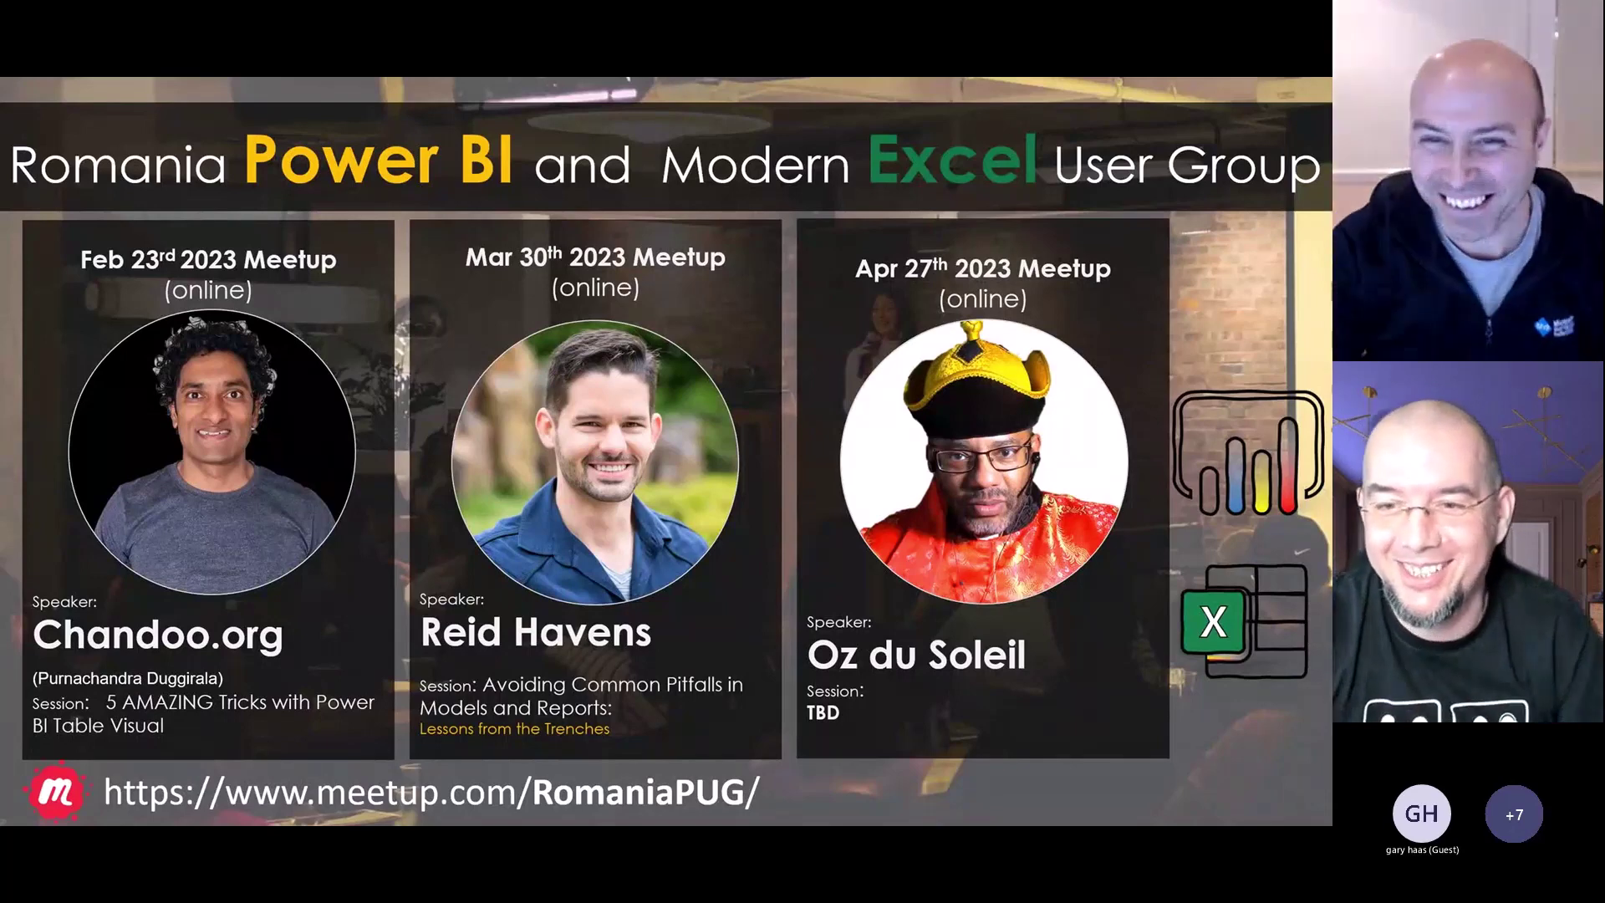
Step: Show the meetup recordings link banner on the current slide
click(1012, 455)
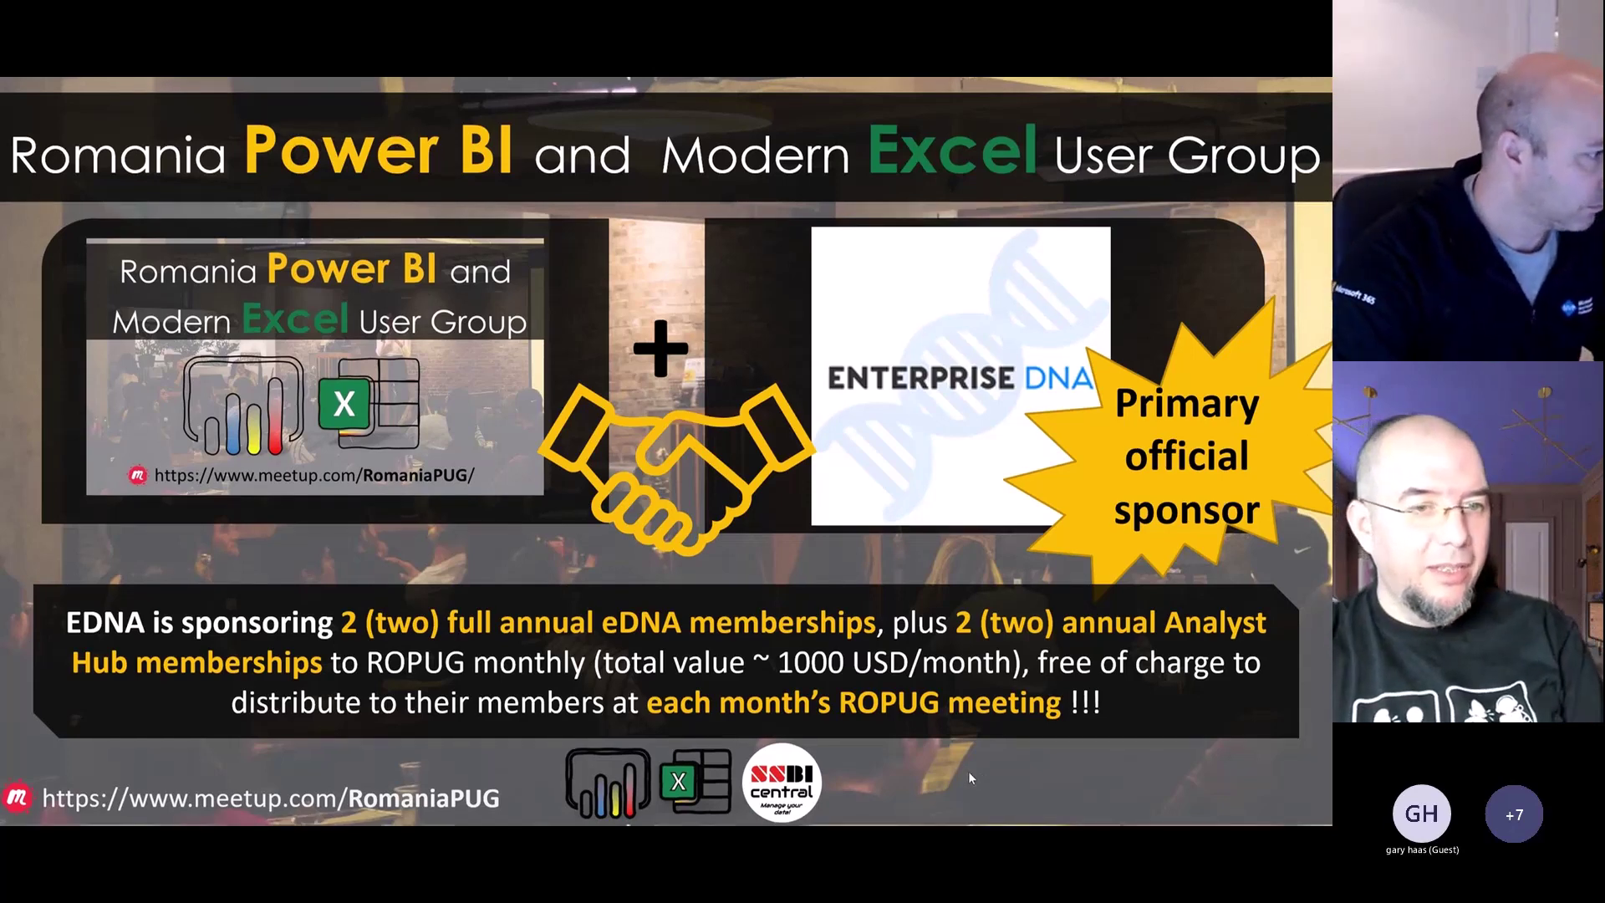
Step: Advance the presentation to the raffle form slide
key(Right)
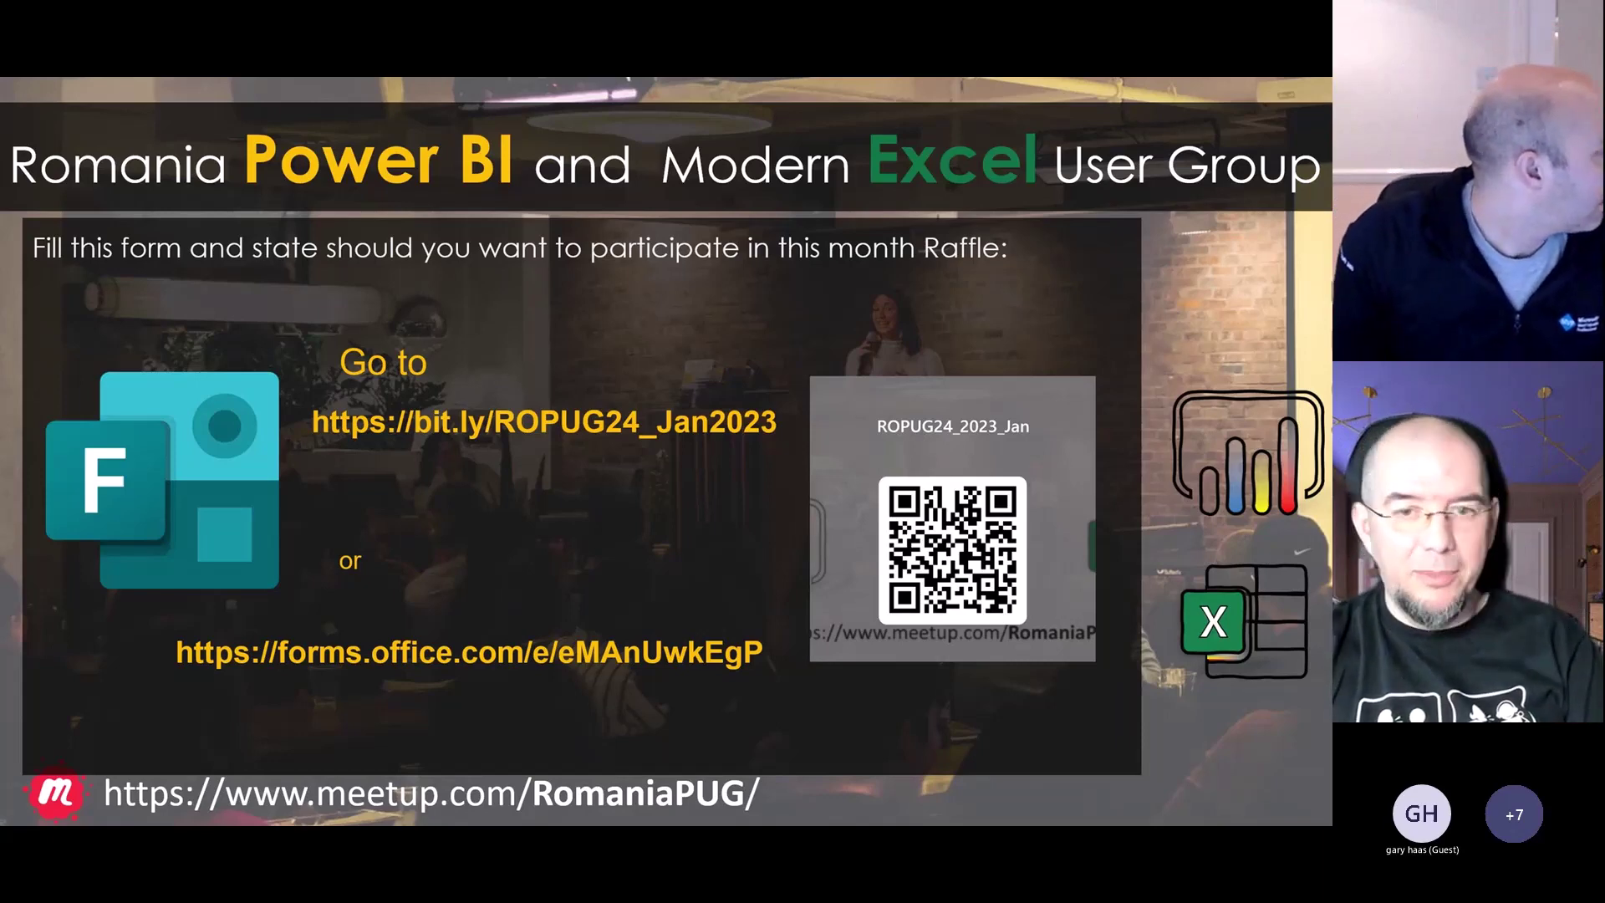
Step: Advance past the raffle slide to the Excel Functions 2.0 title slide
key(Right)
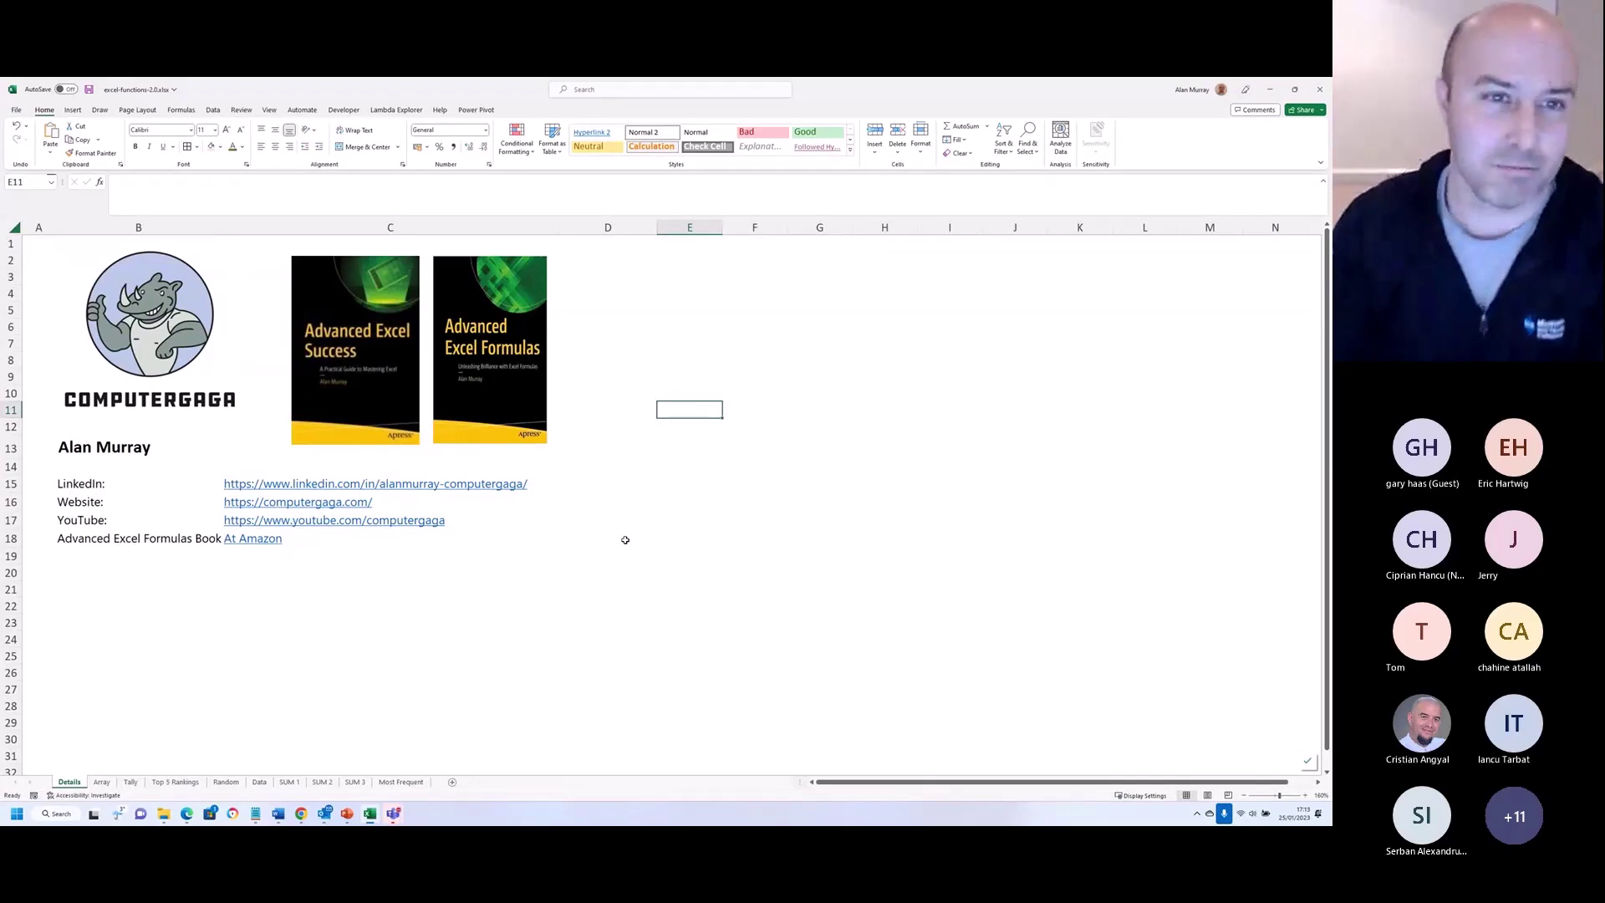
Step: Select D19 on the Details sheet, then go to the blank Array sheet
click(622, 554)
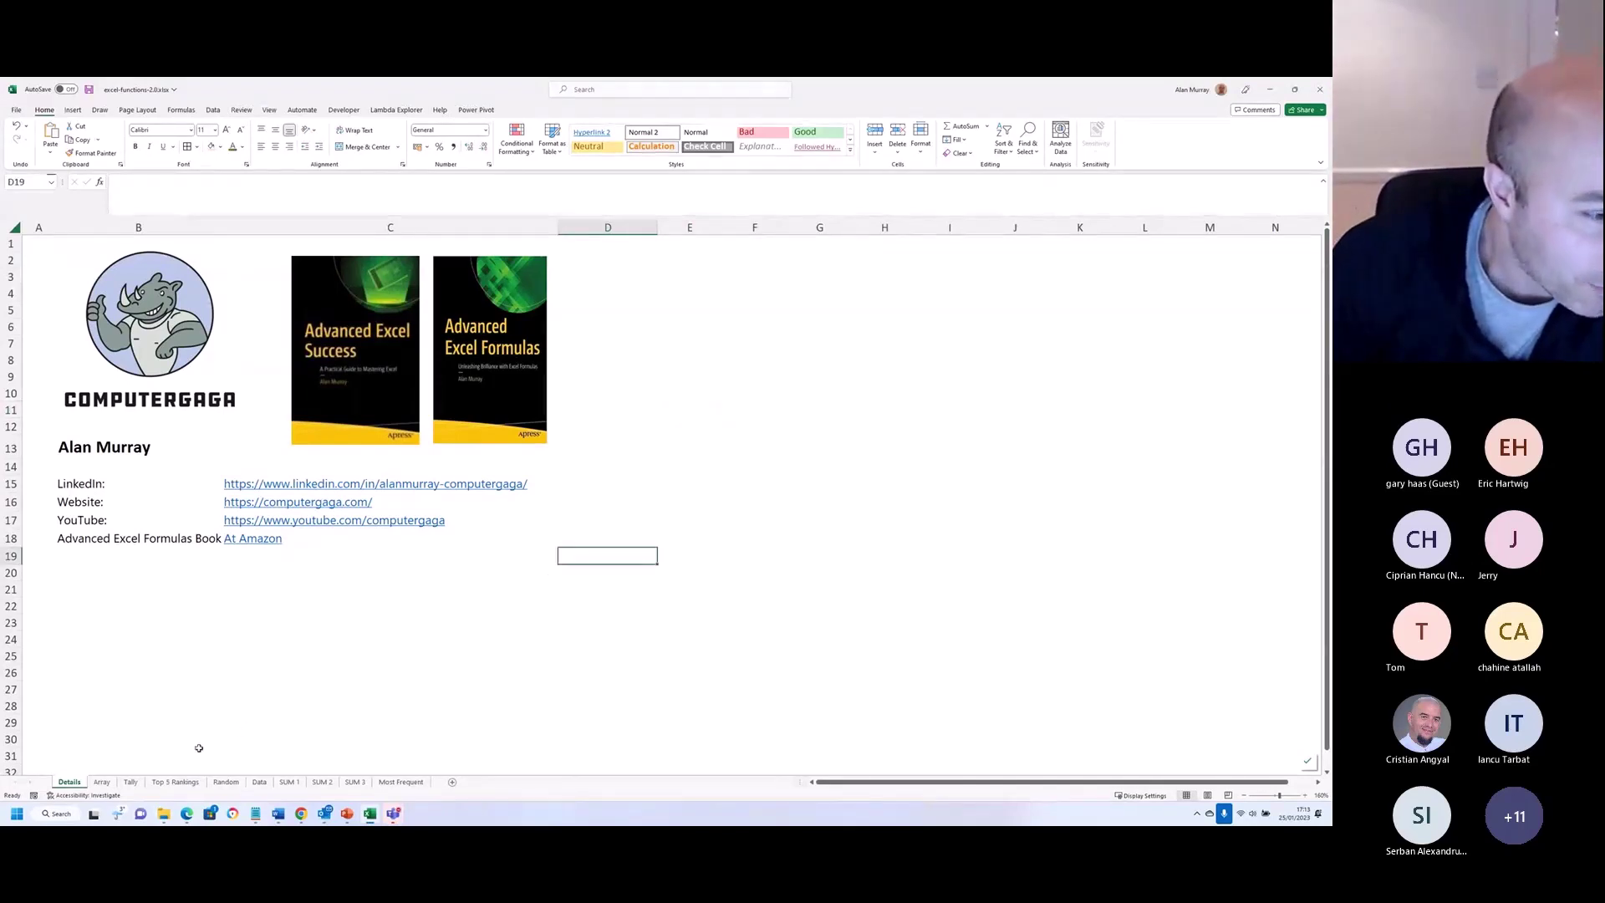
click(102, 783)
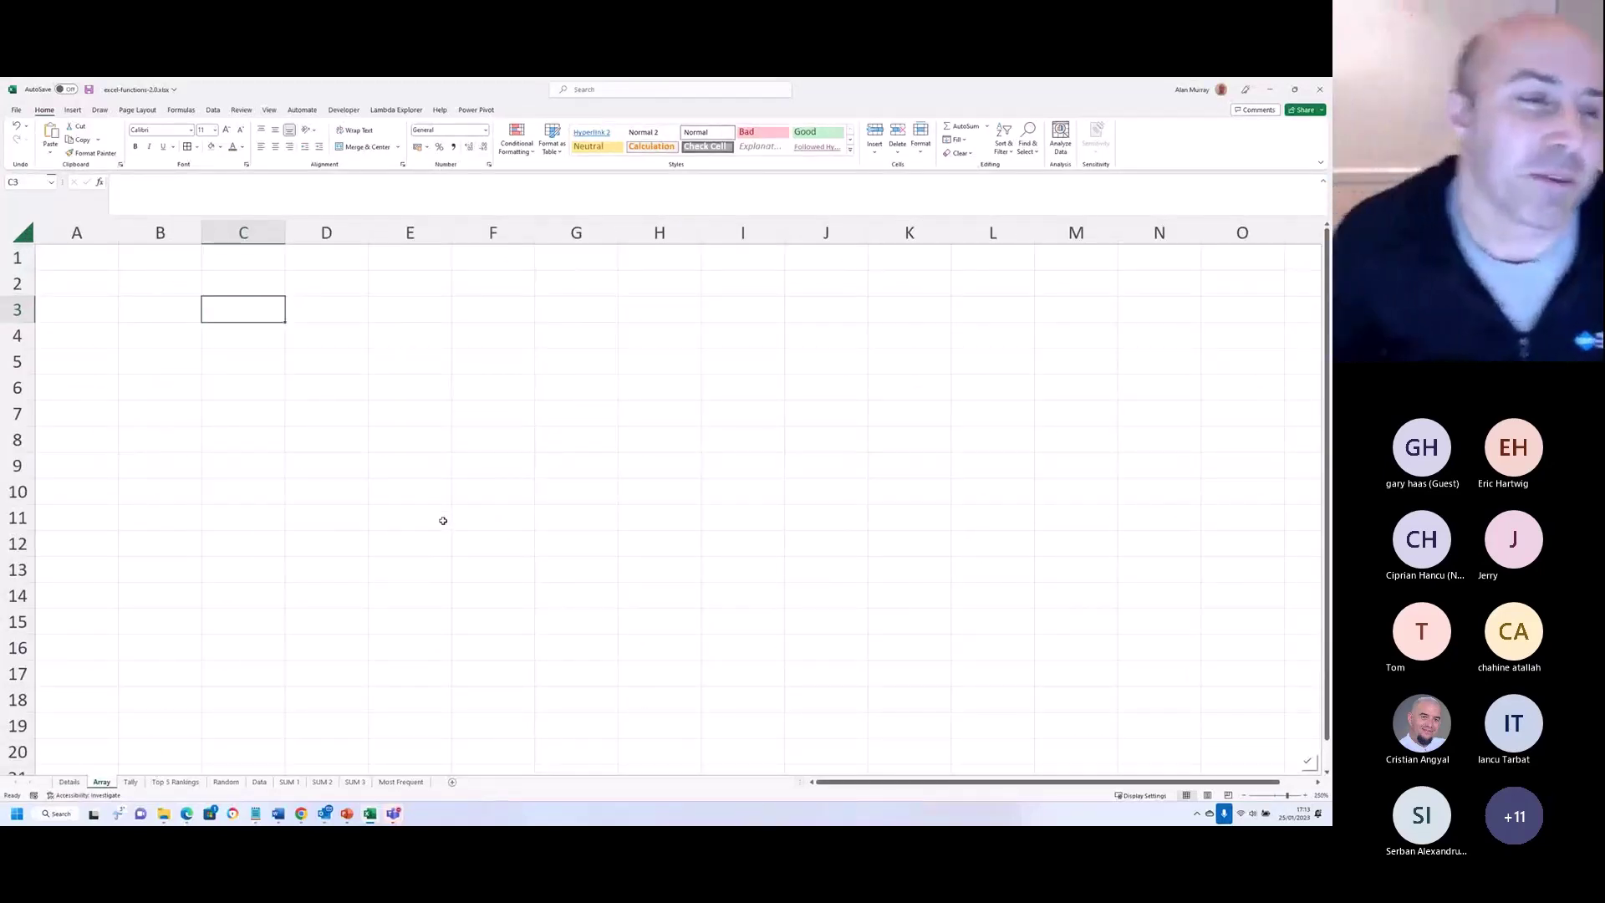
scroll(415, 426, up, 10)
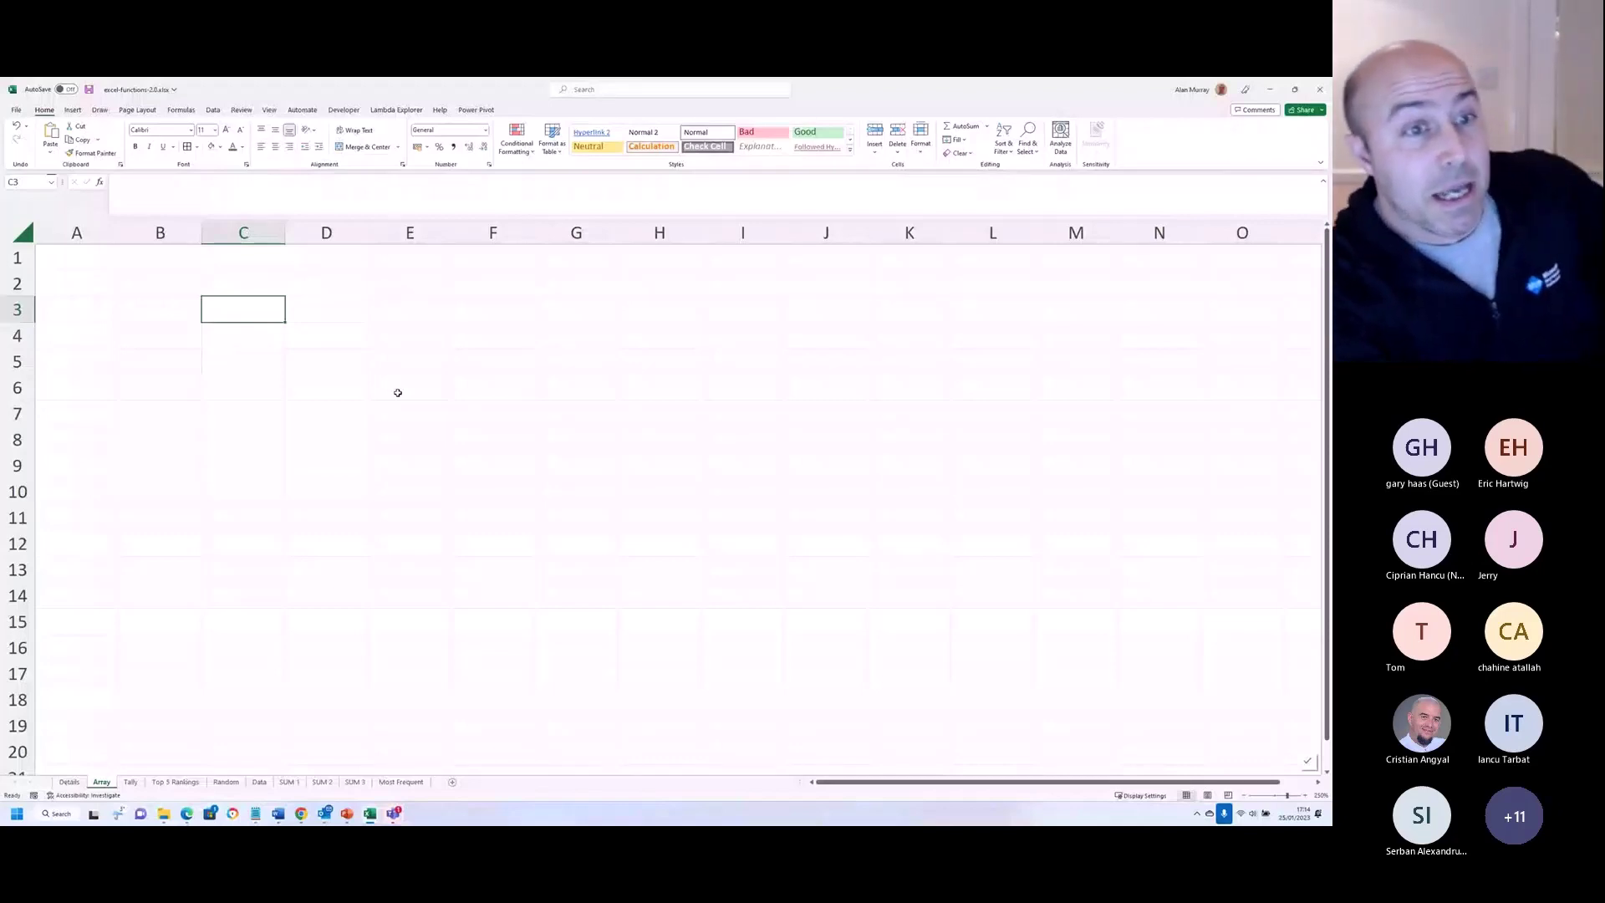
text(=coun)
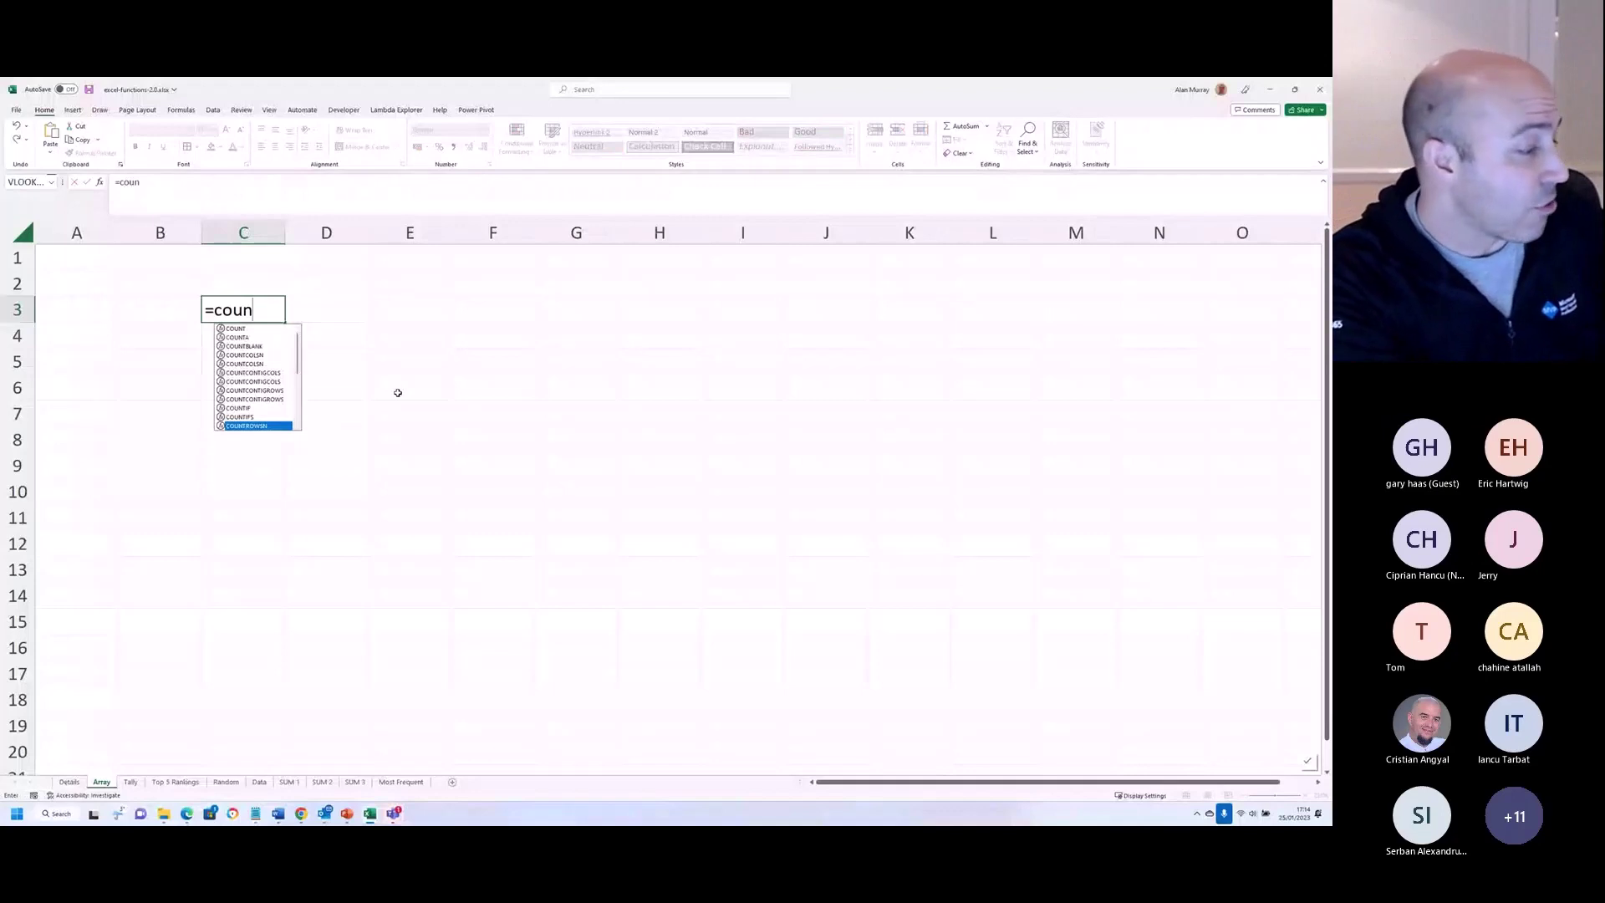
key(Up)
key(Tab)
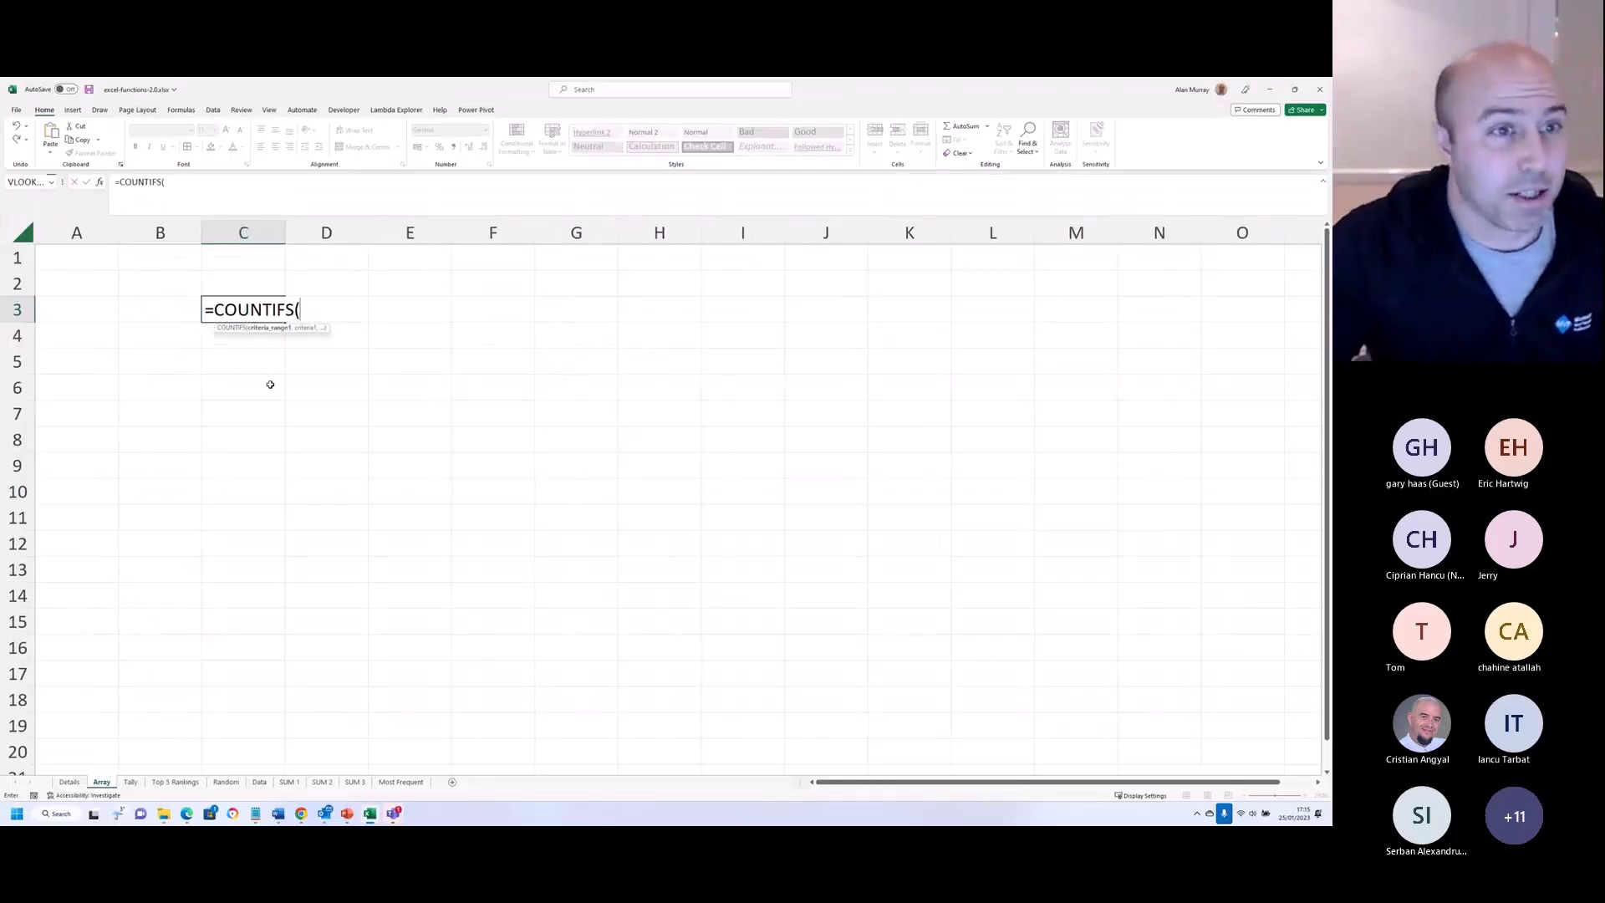
key(Escape)
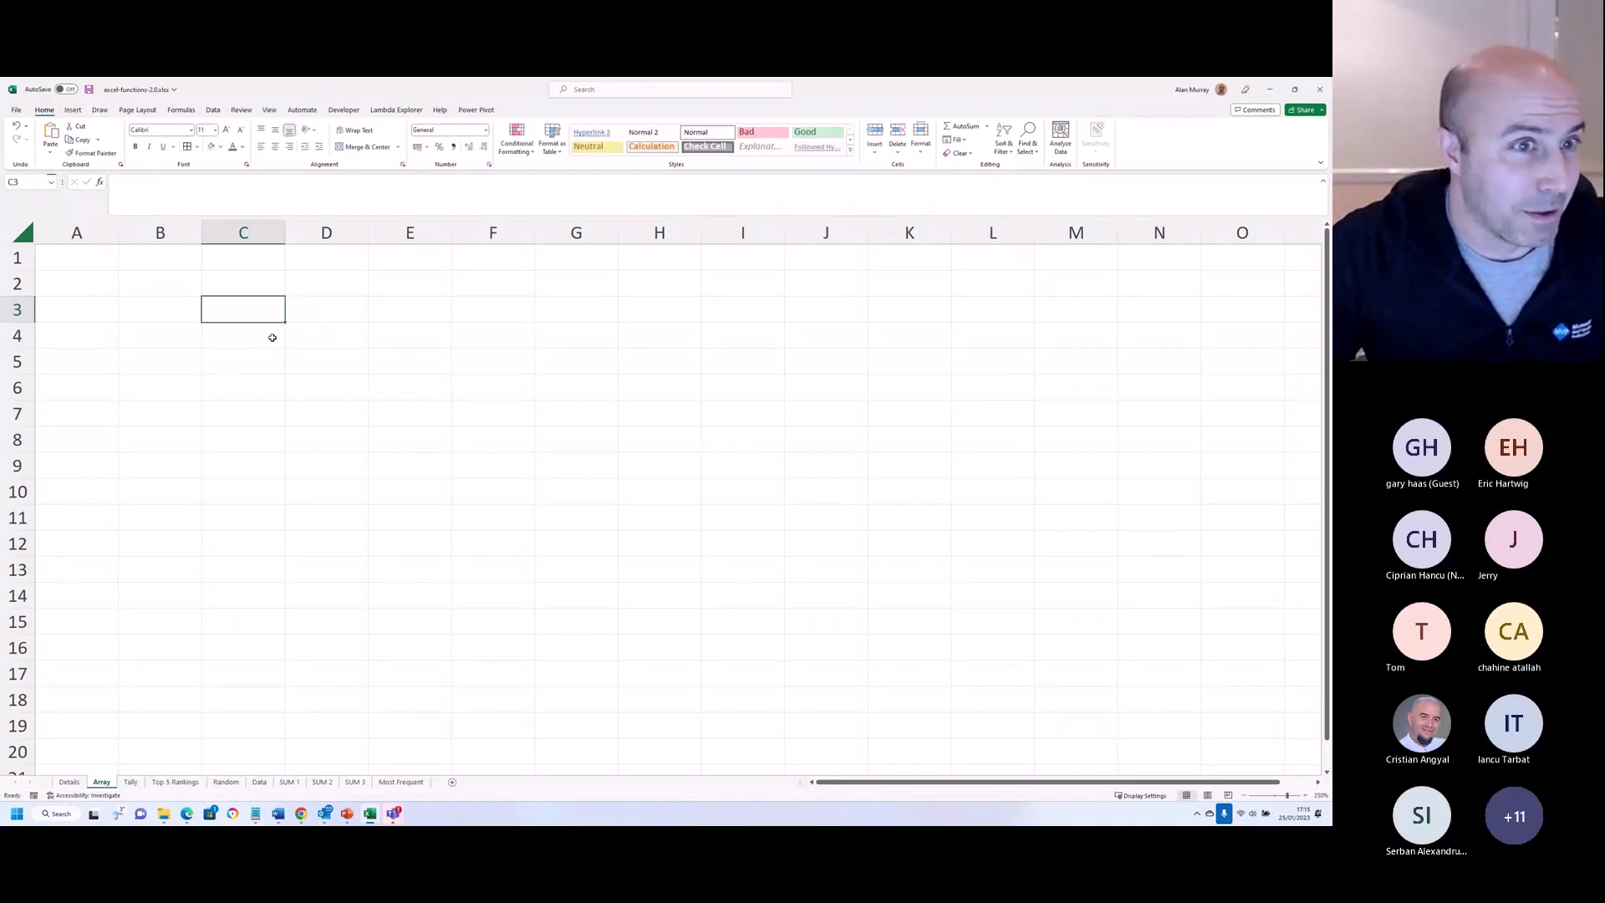
click(272, 336)
text(=index()
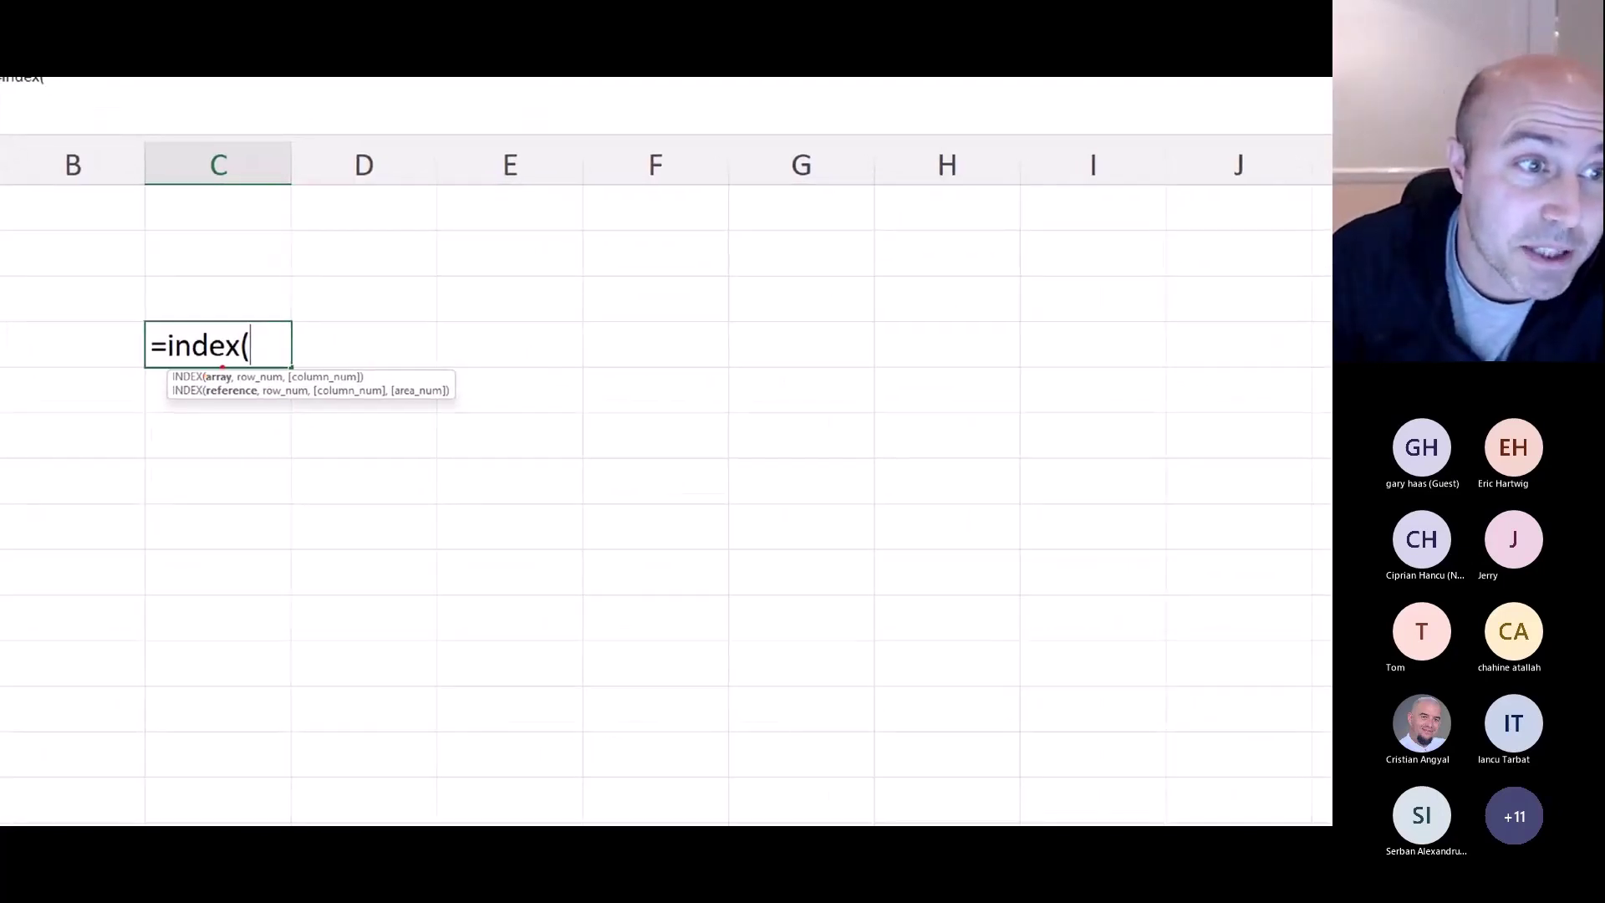
mouse_move(224, 363)
mouse_down()
mouse_move(186, 373)
mouse_move(232, 389)
mouse_move(241, 366)
mouse_move(209, 362)
mouse_up()
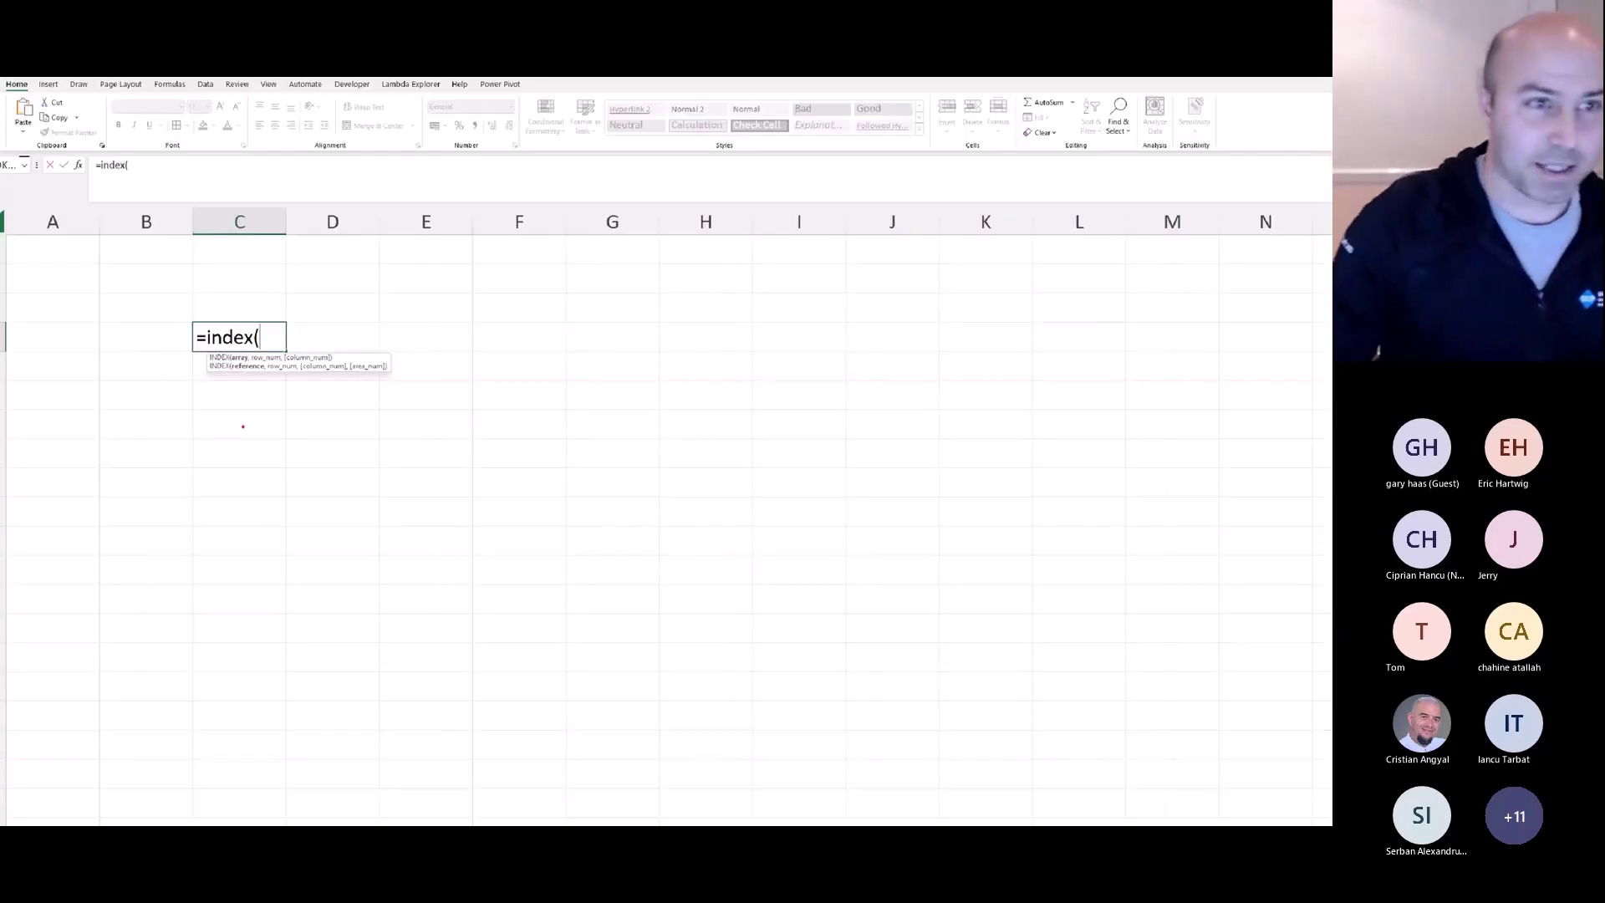
key(Escape)
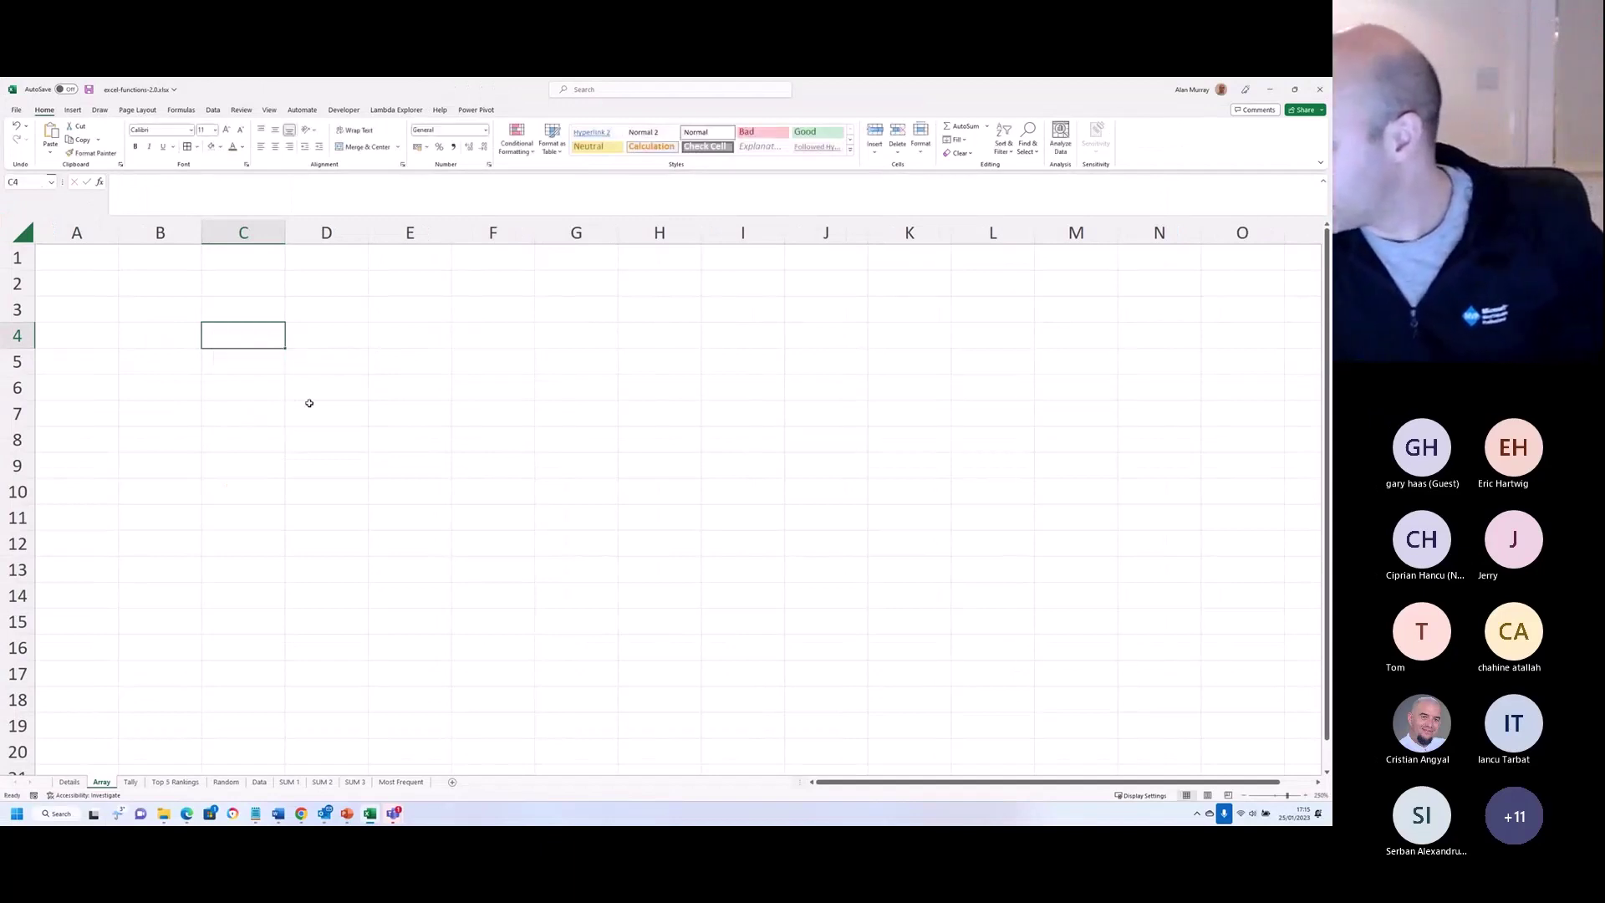
Step: Open the Tally sheet and select cells C7, D9 and C6 around the beer fund counter
click(131, 780)
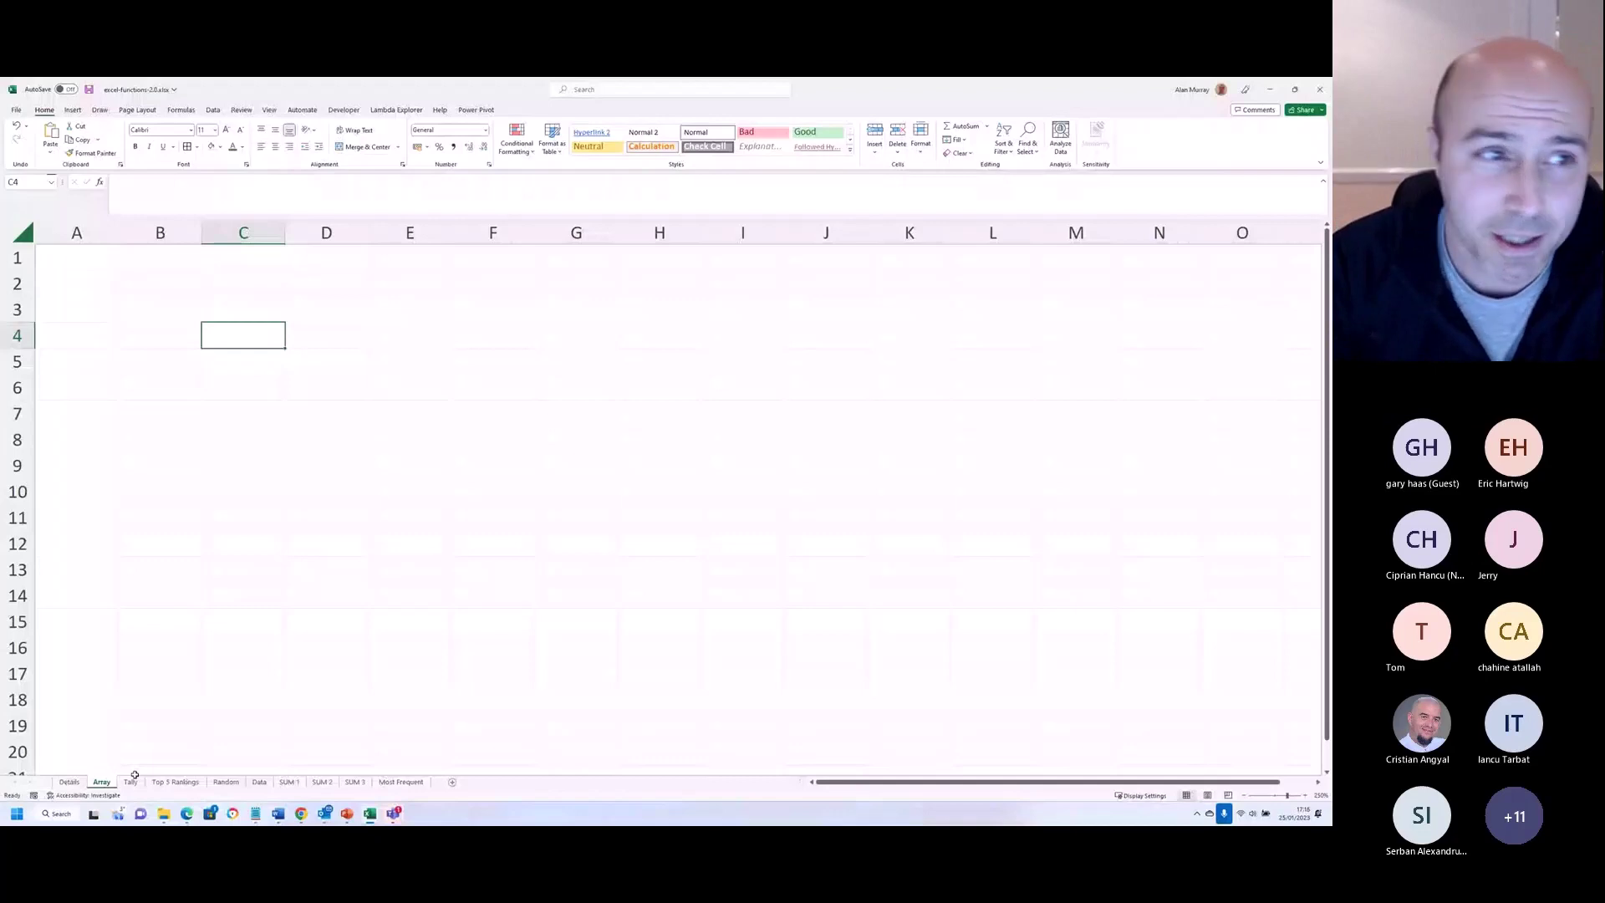
click(131, 781)
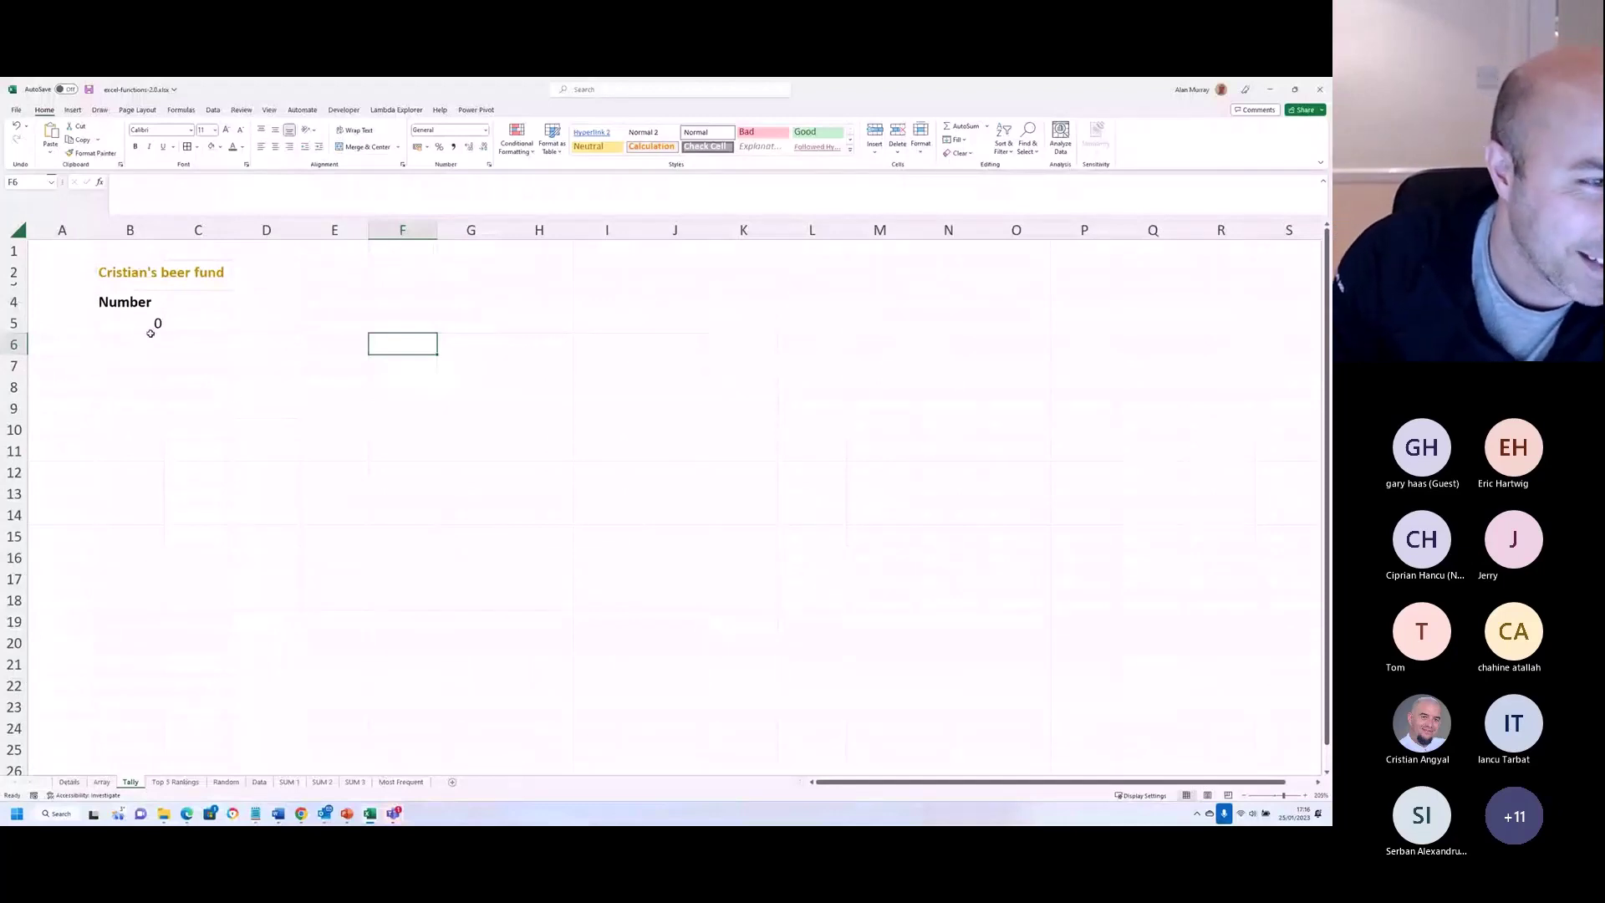
click(170, 366)
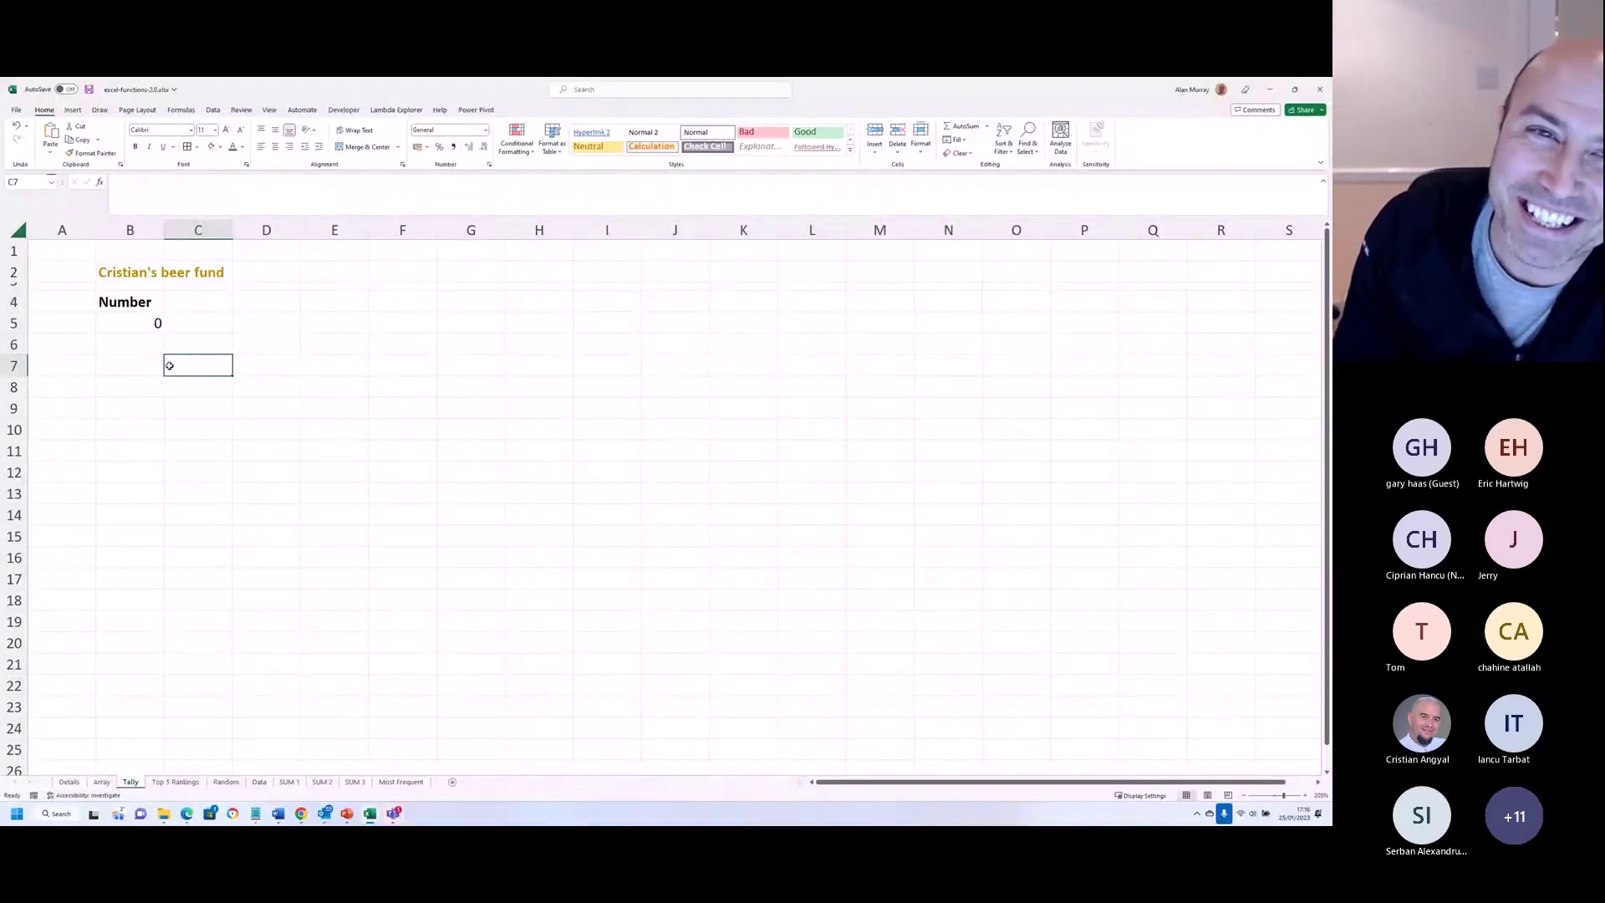
click(241, 415)
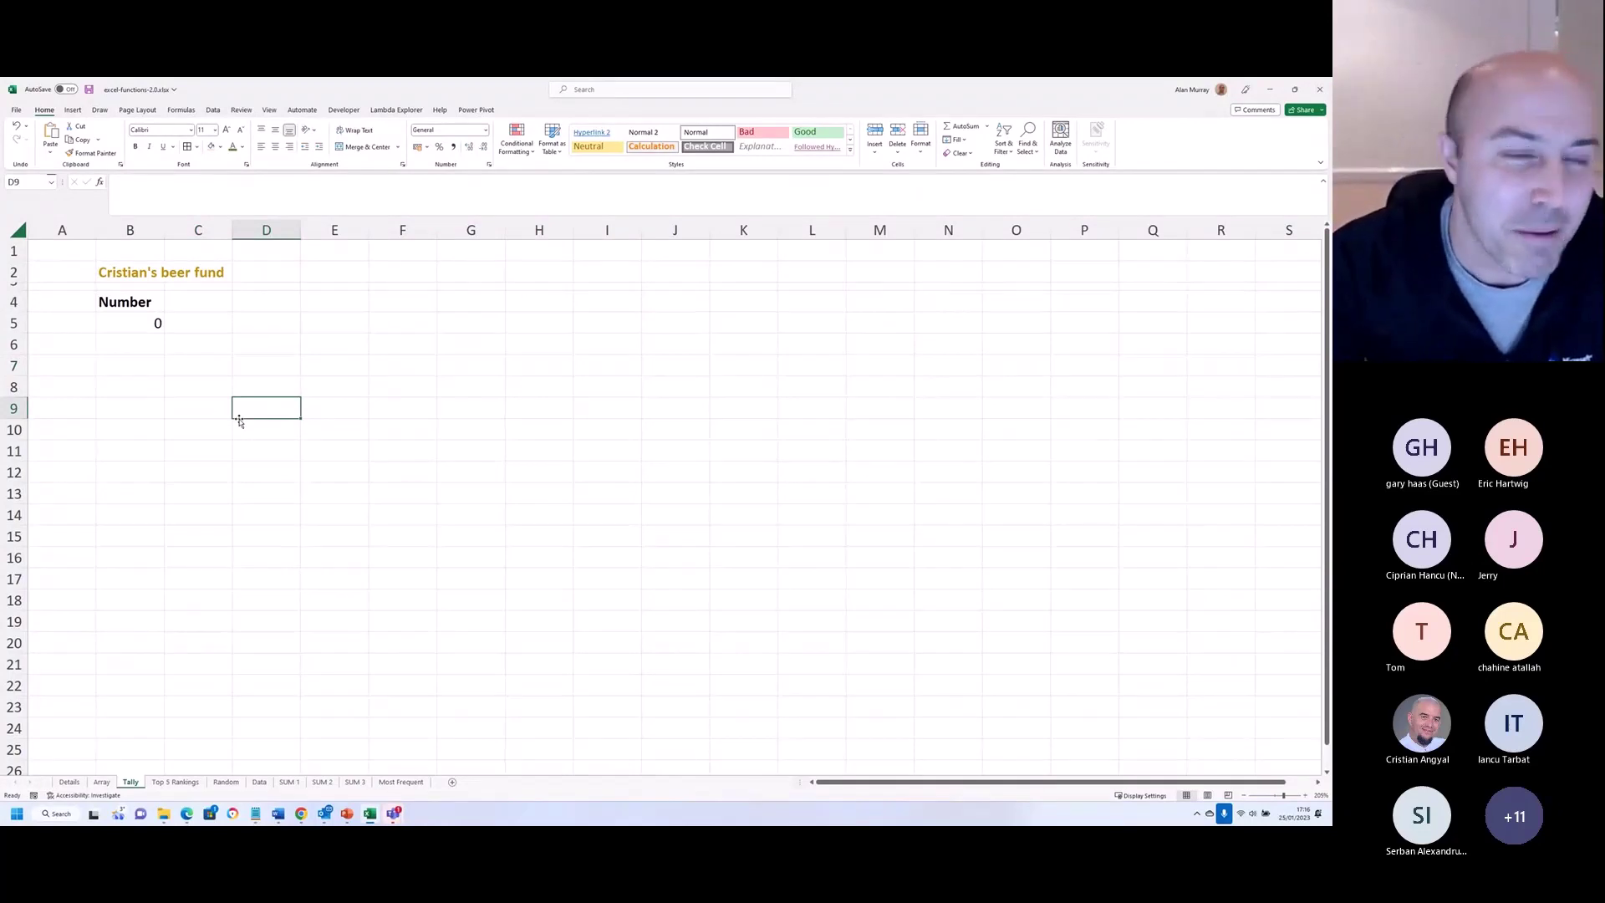
click(230, 350)
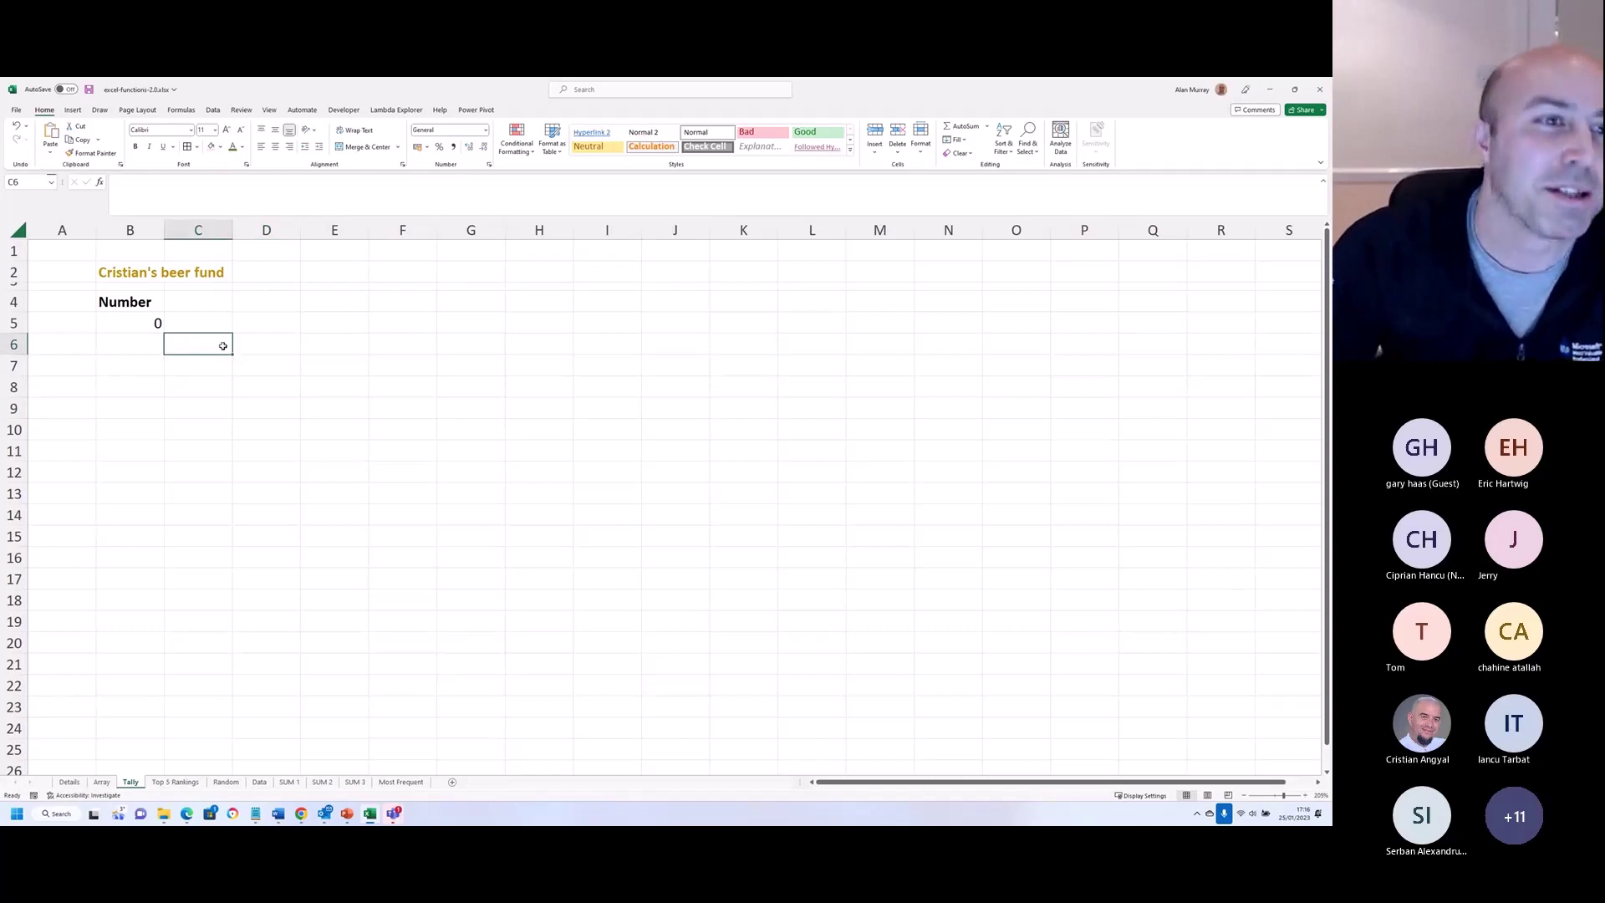
click(222, 361)
click(226, 346)
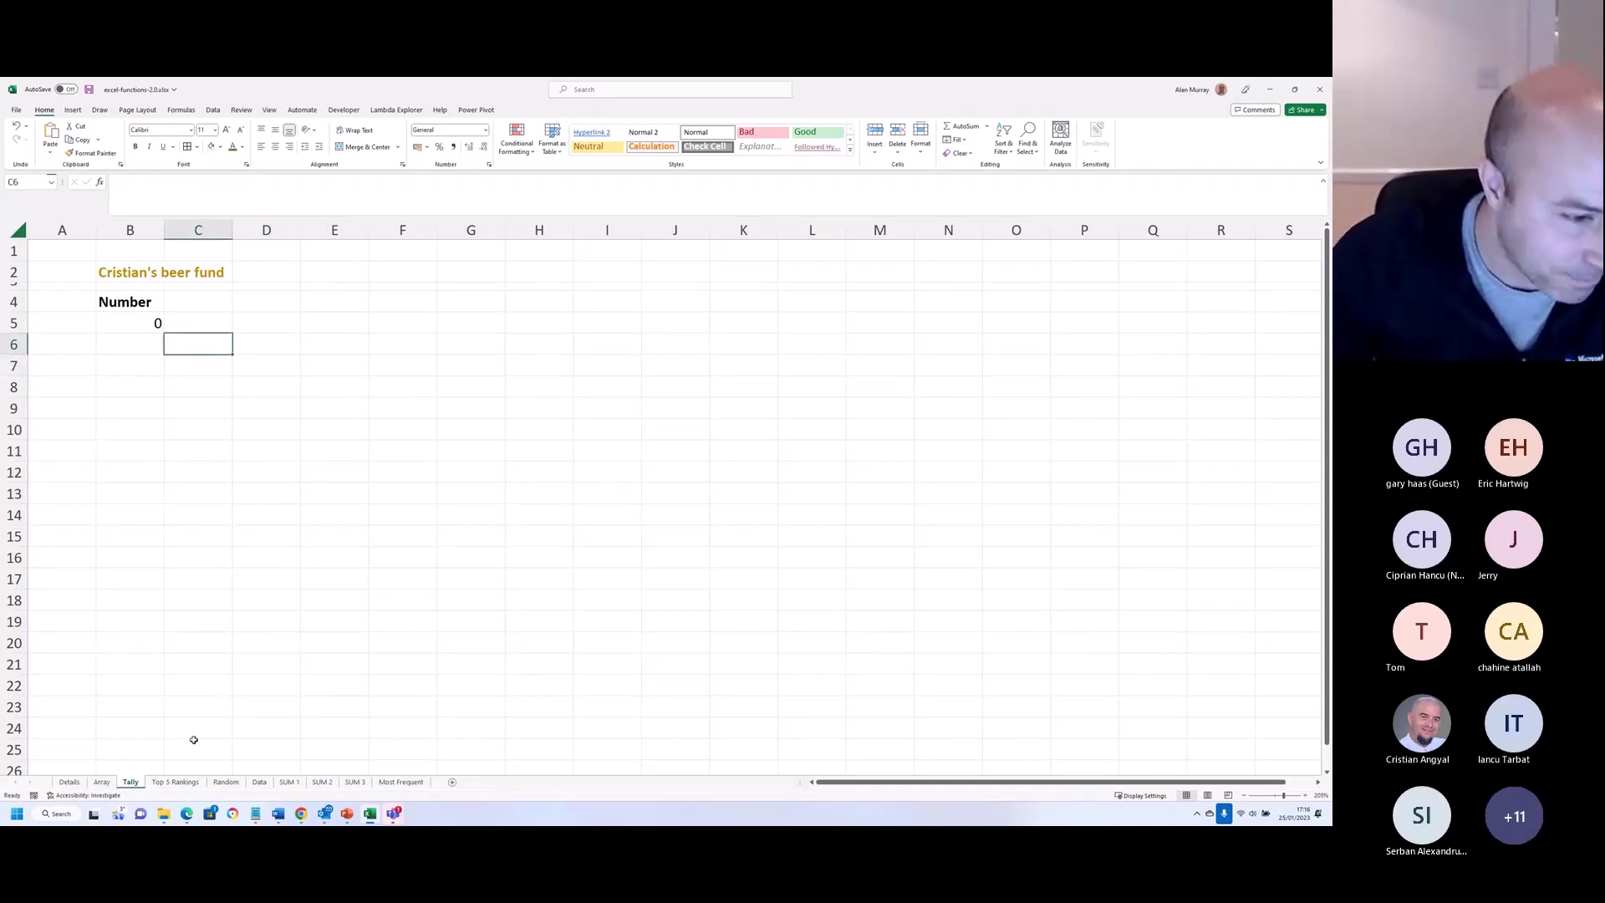
click(176, 783)
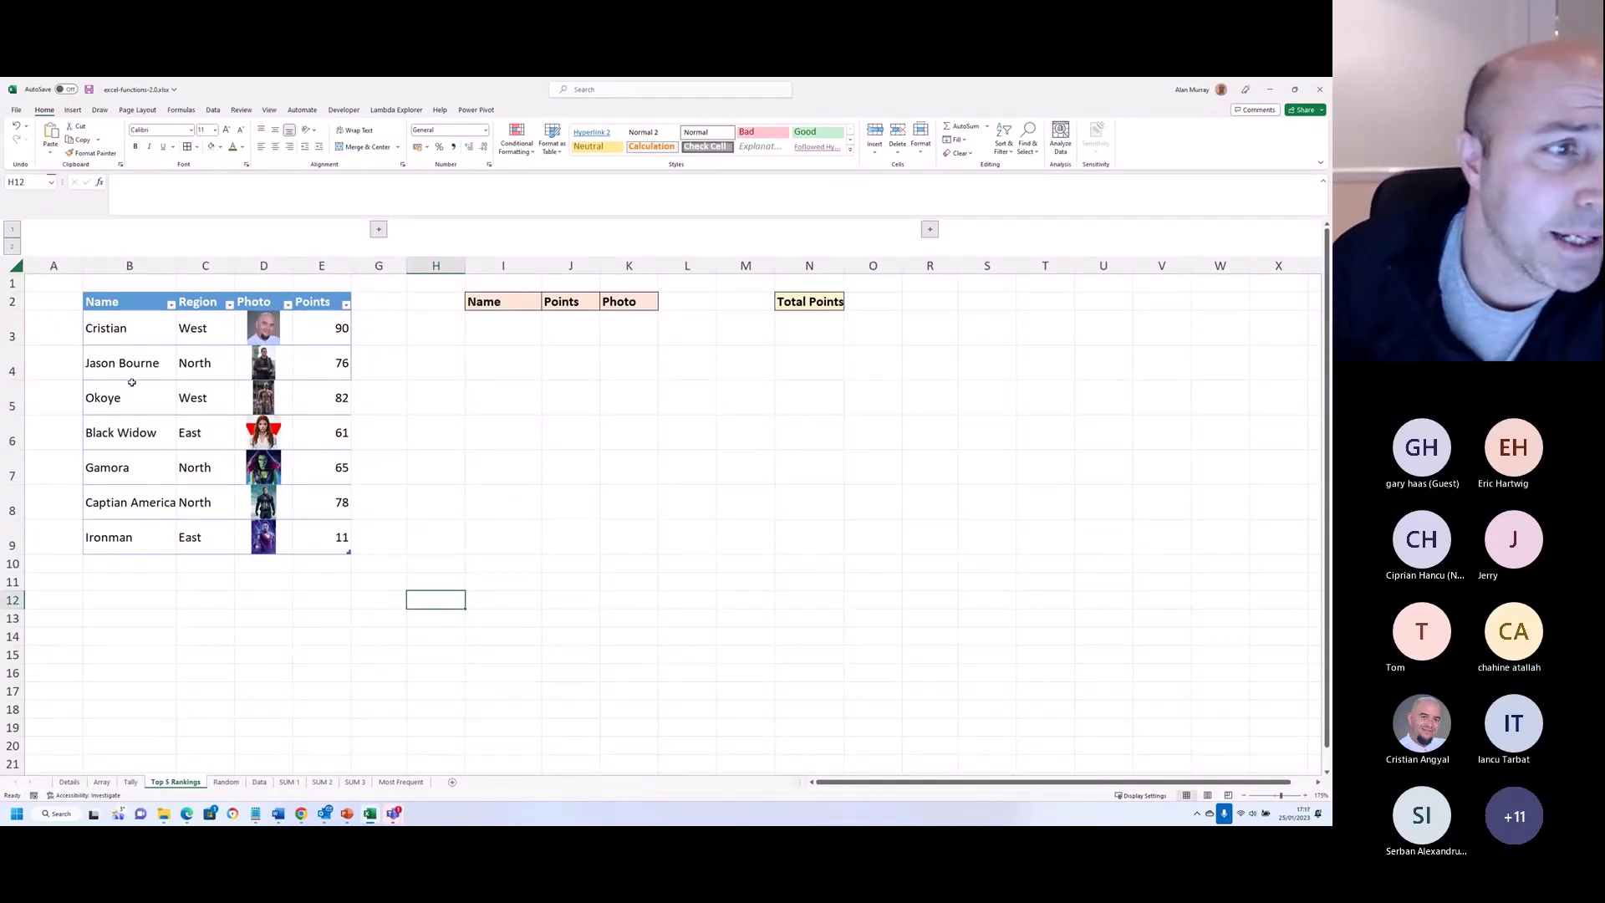
drag(138, 331, 145, 535)
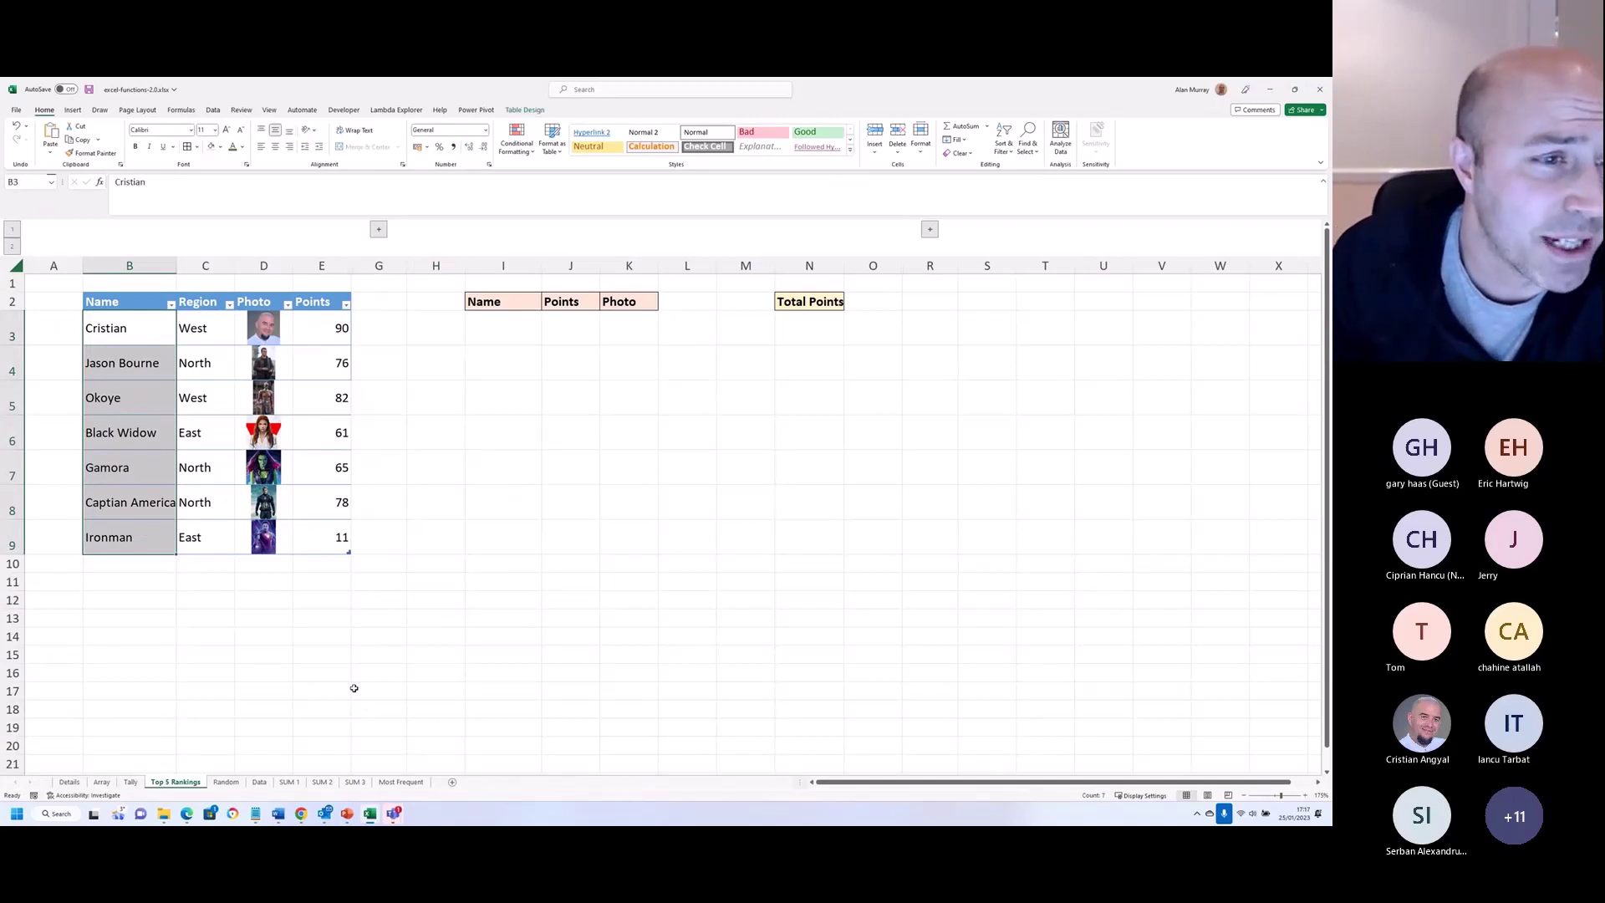
click(459, 536)
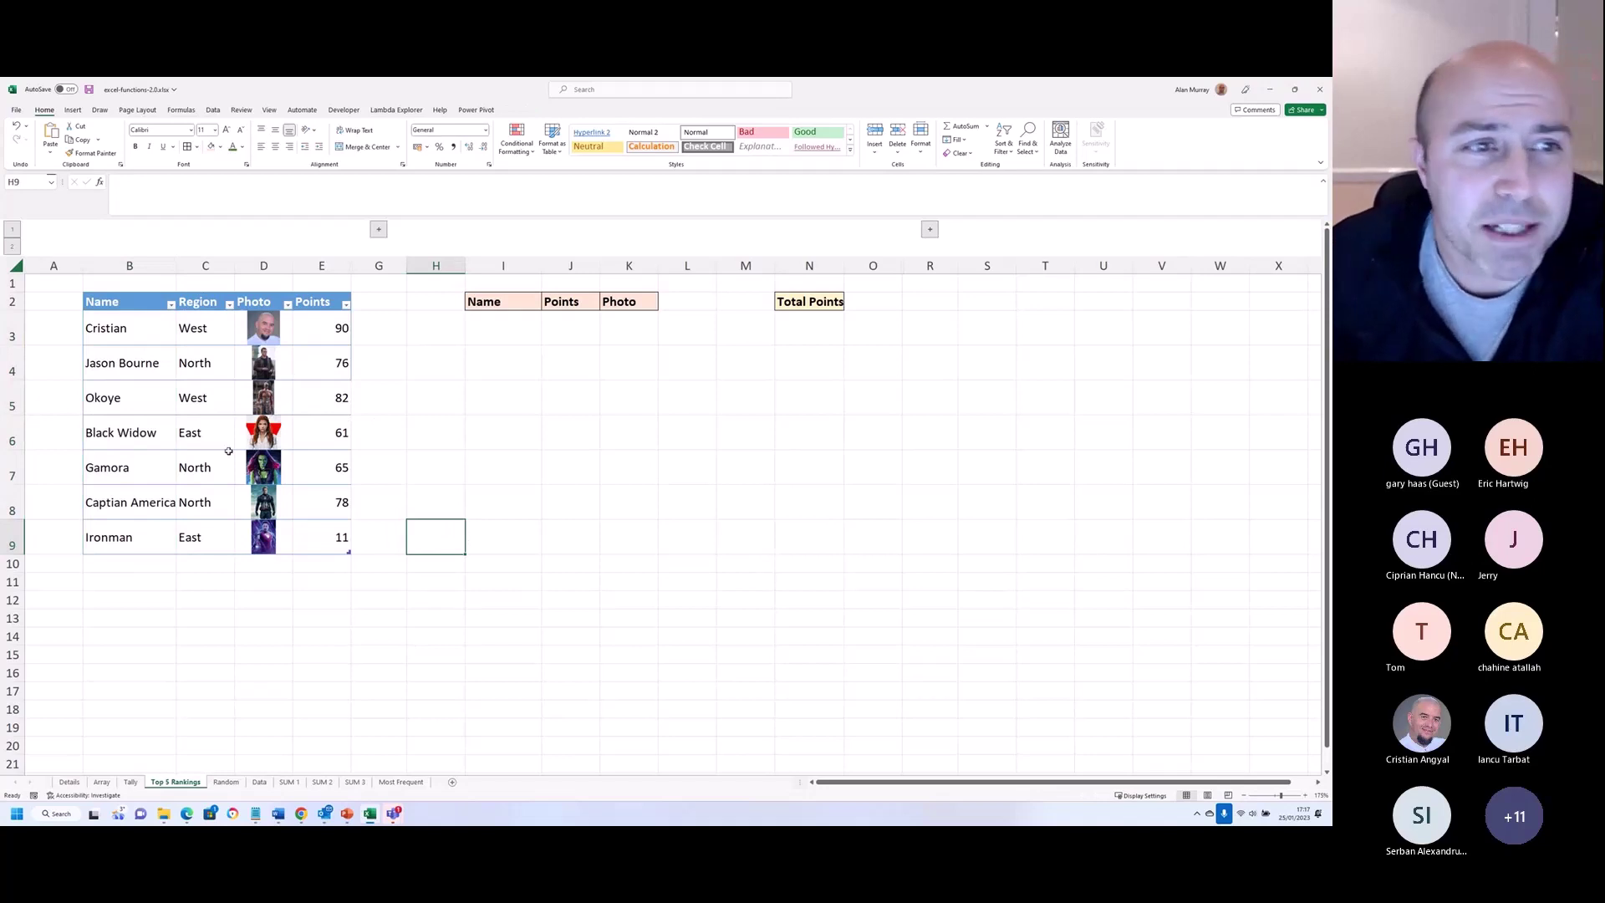
drag(339, 332, 340, 511)
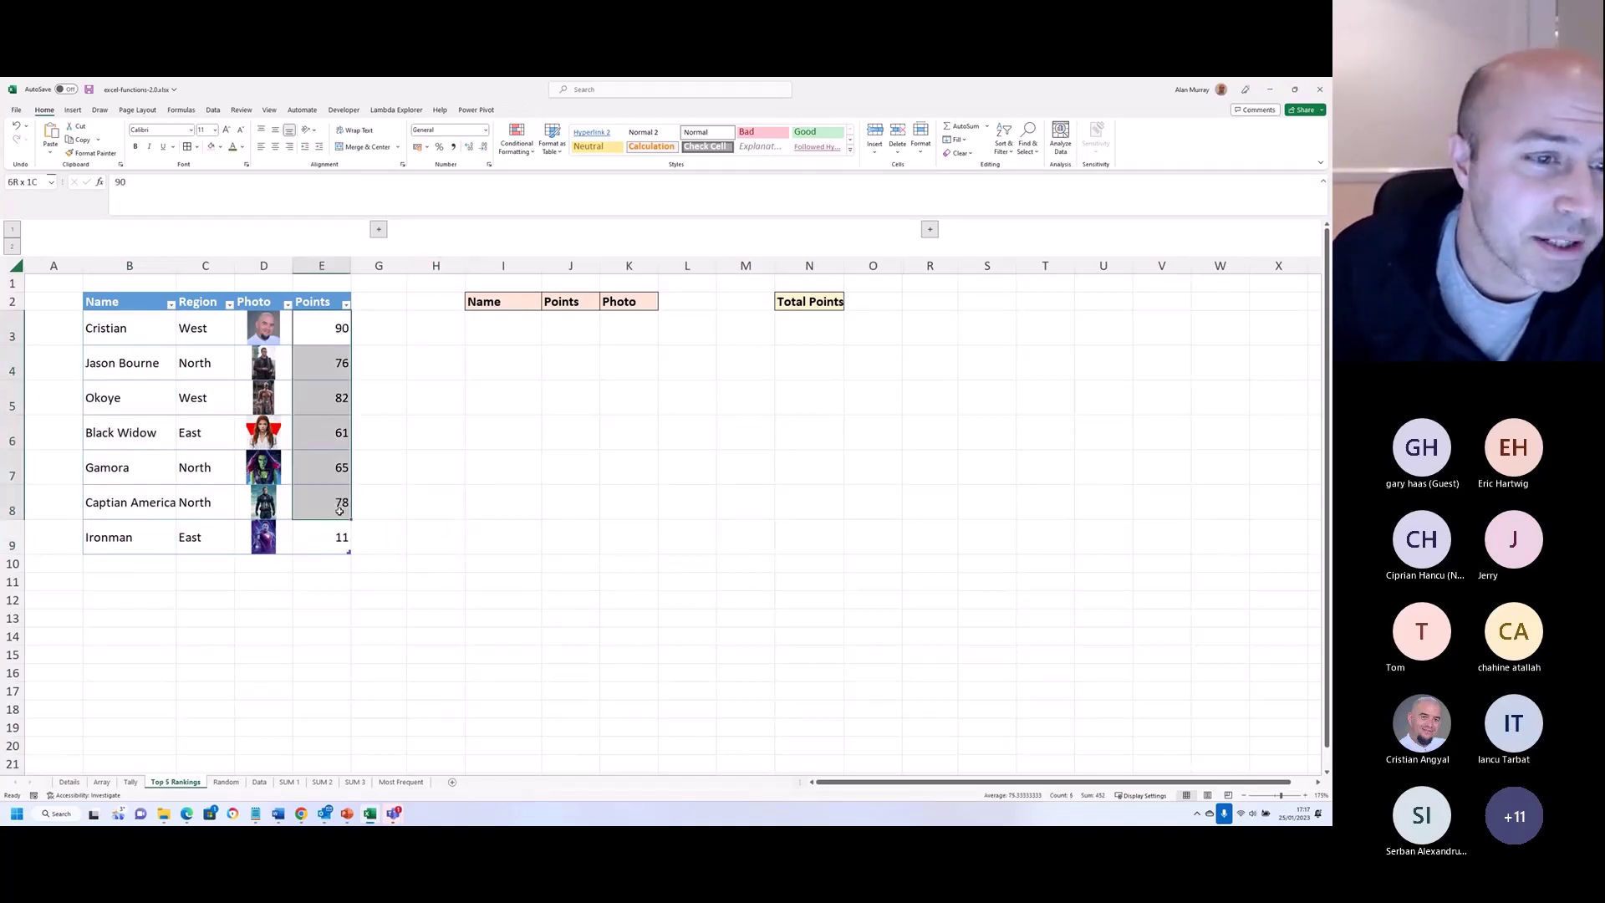
click(325, 326)
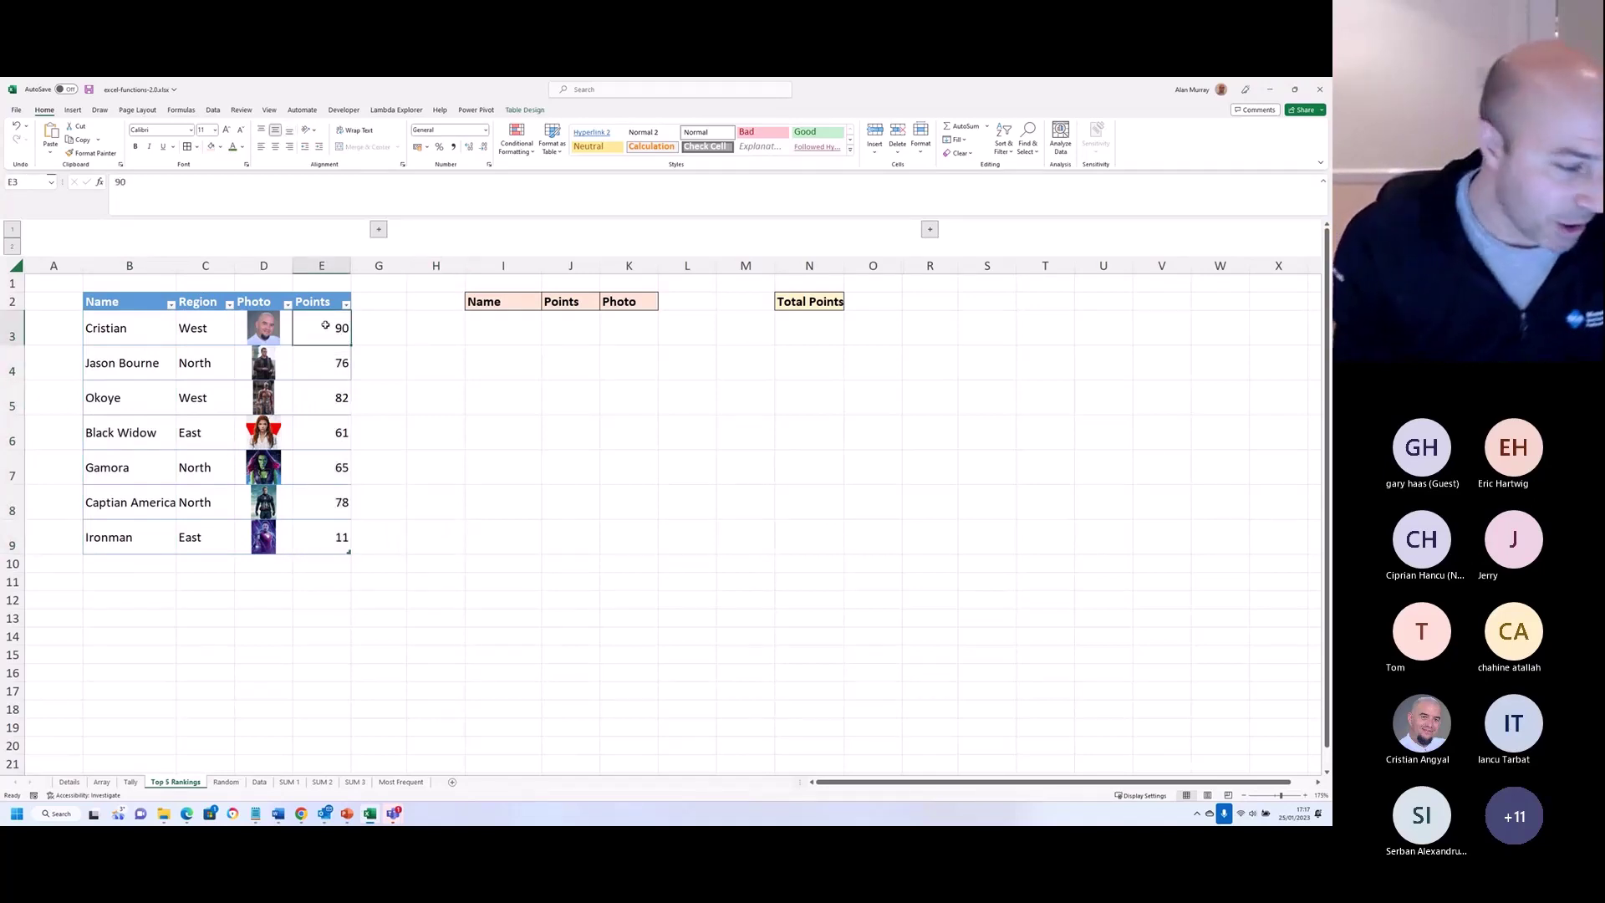
key(Left)
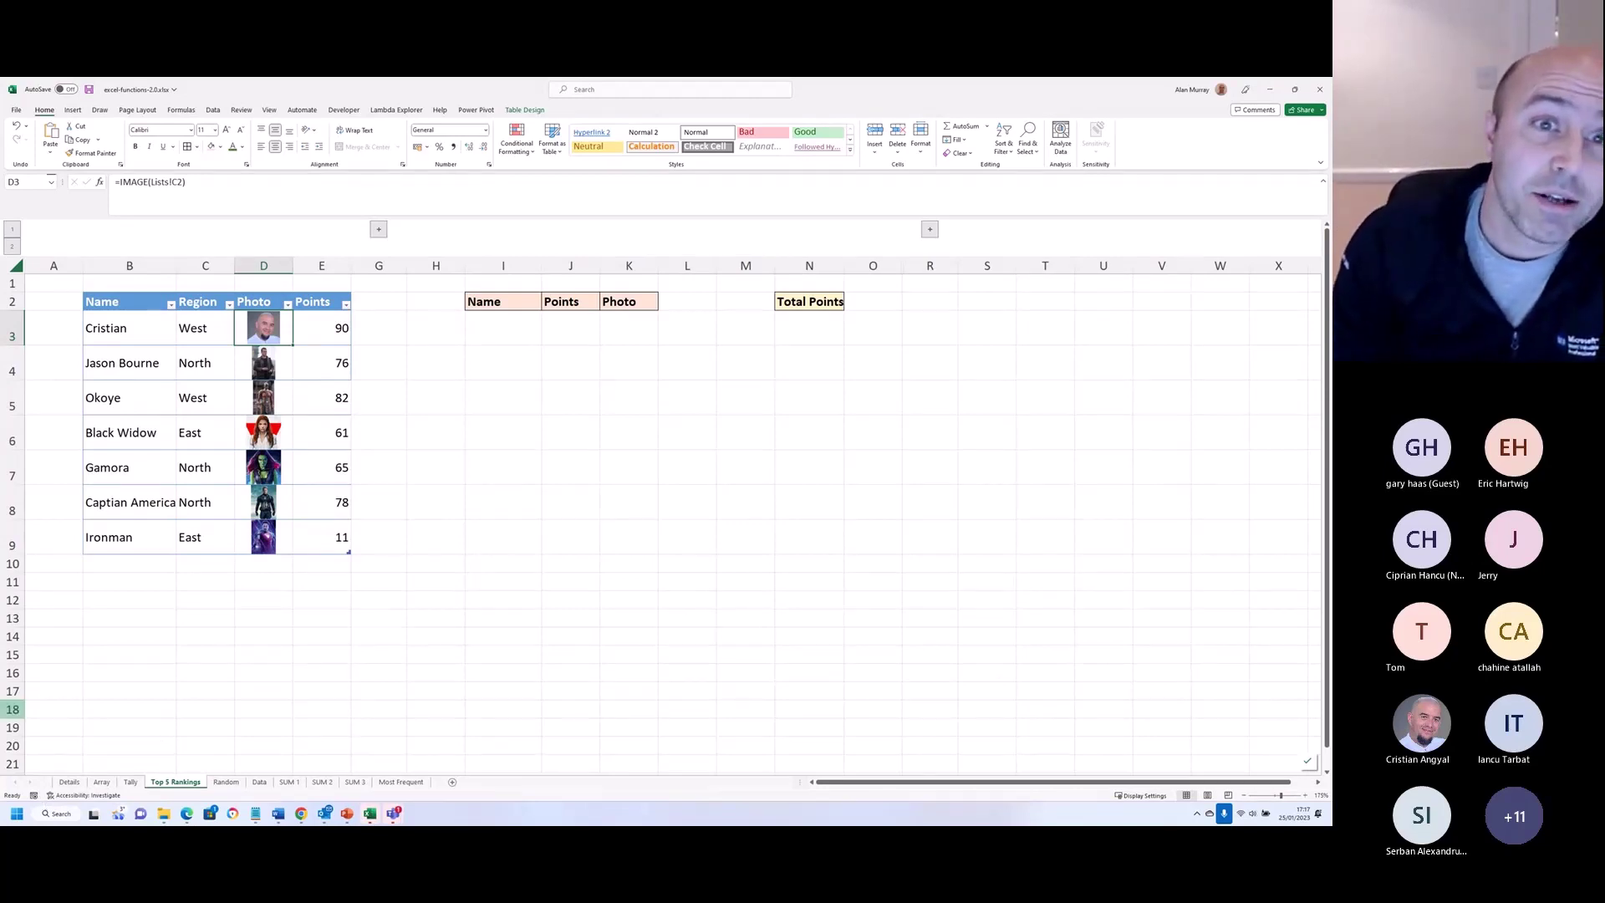
drag(491, 337, 625, 465)
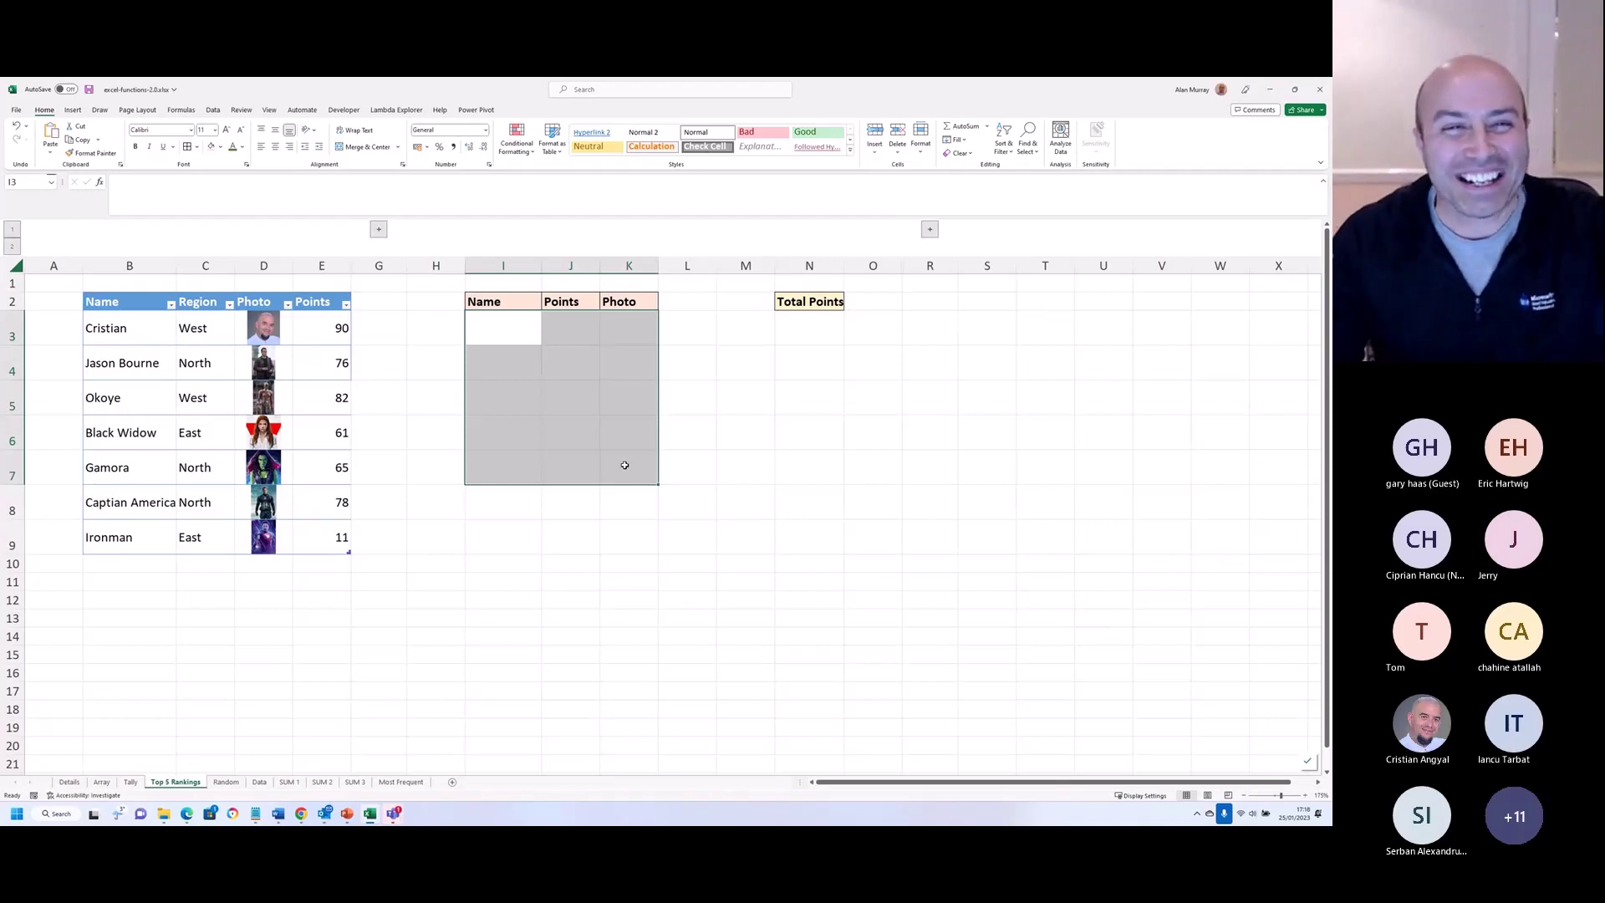
click(532, 346)
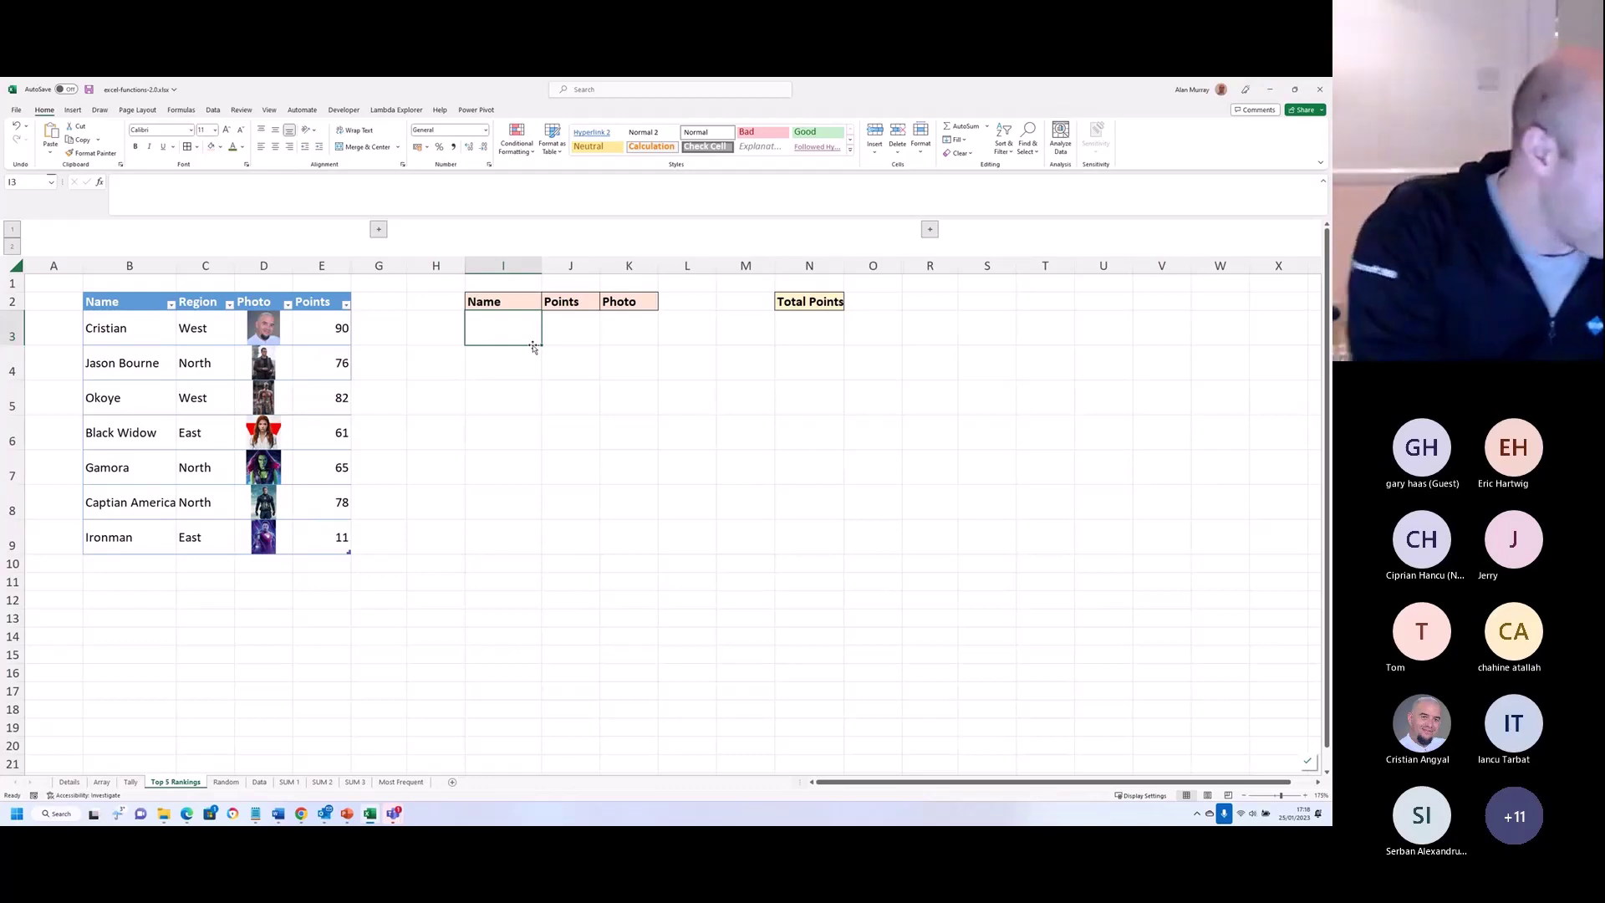
Step: Enter =SORT(tblPoints,4,-1) in I3 to rank the whole points table by points
text(=sort()
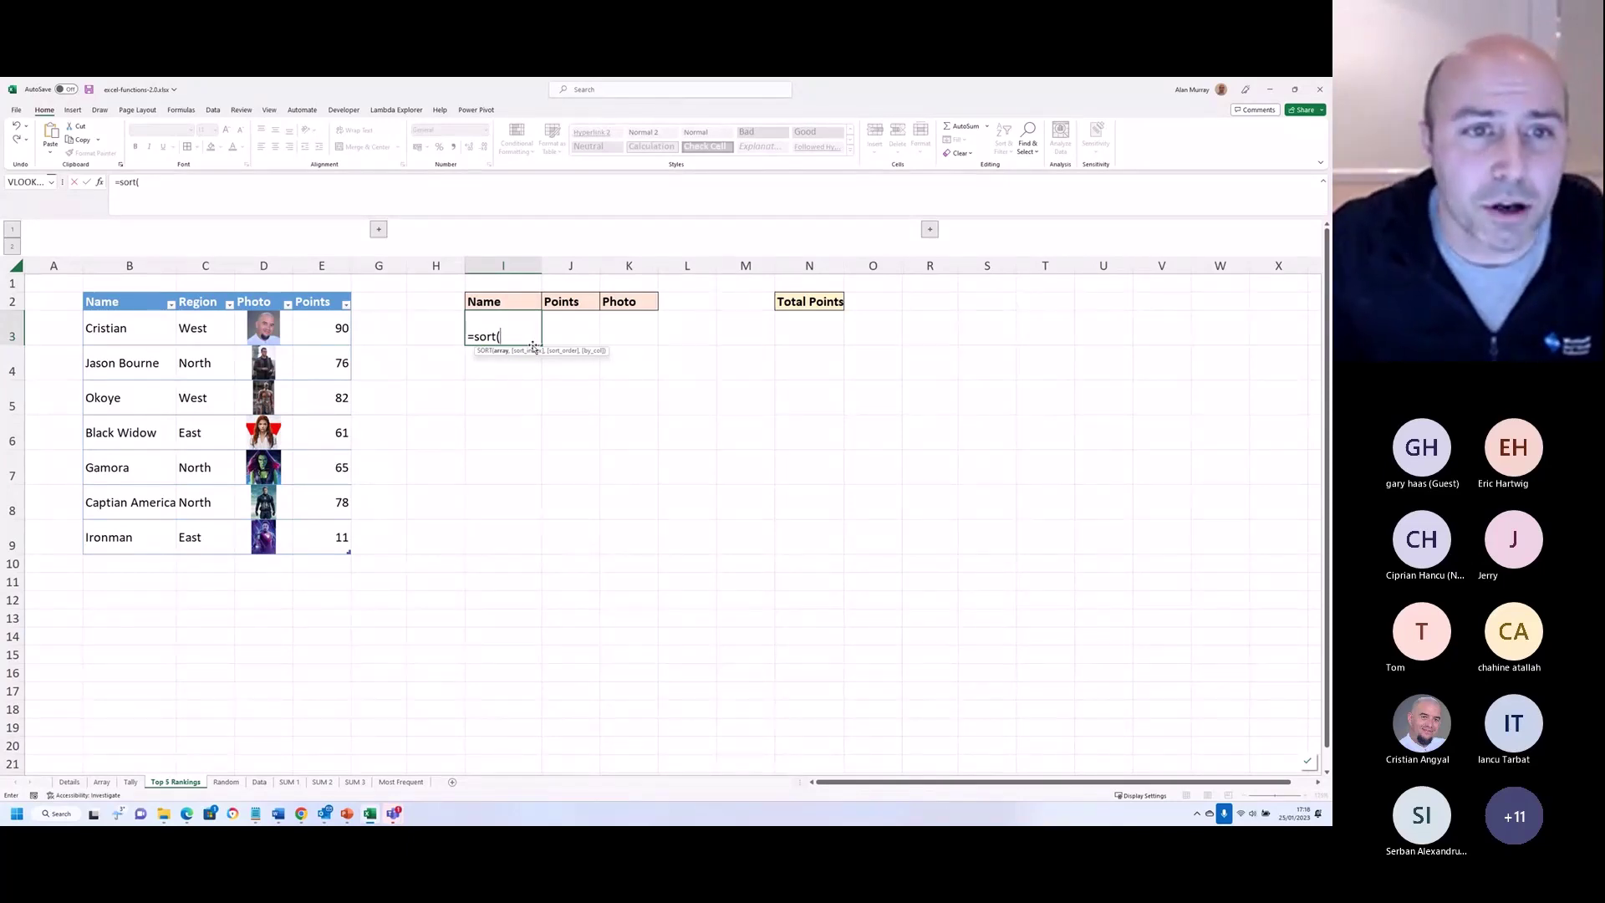
drag(157, 334, 316, 532)
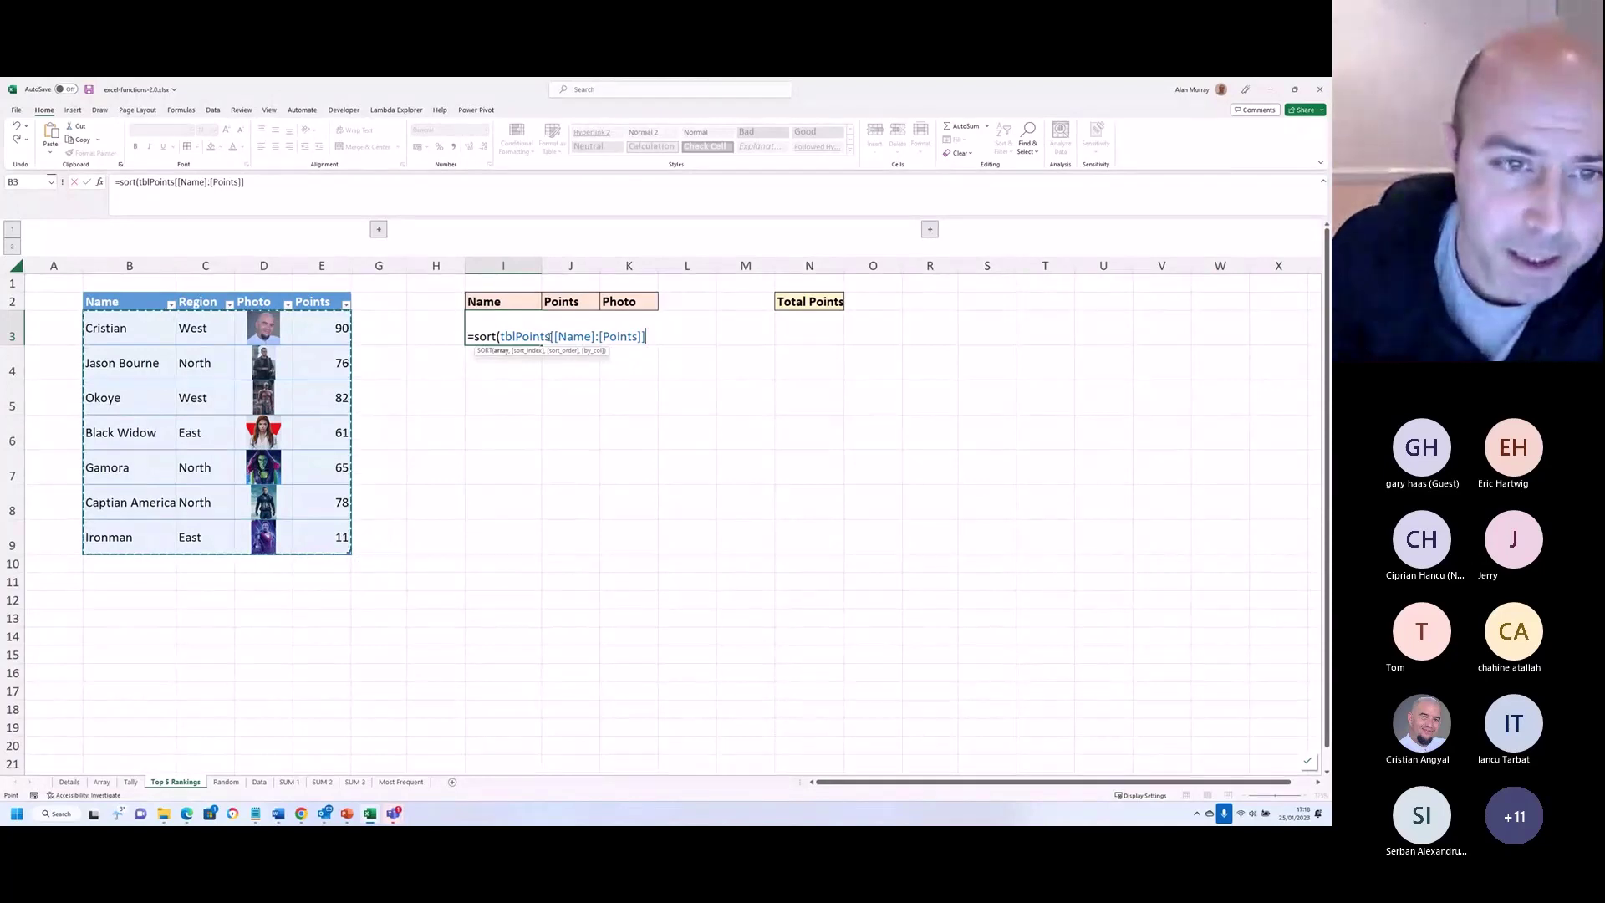
drag(551, 336, 653, 334)
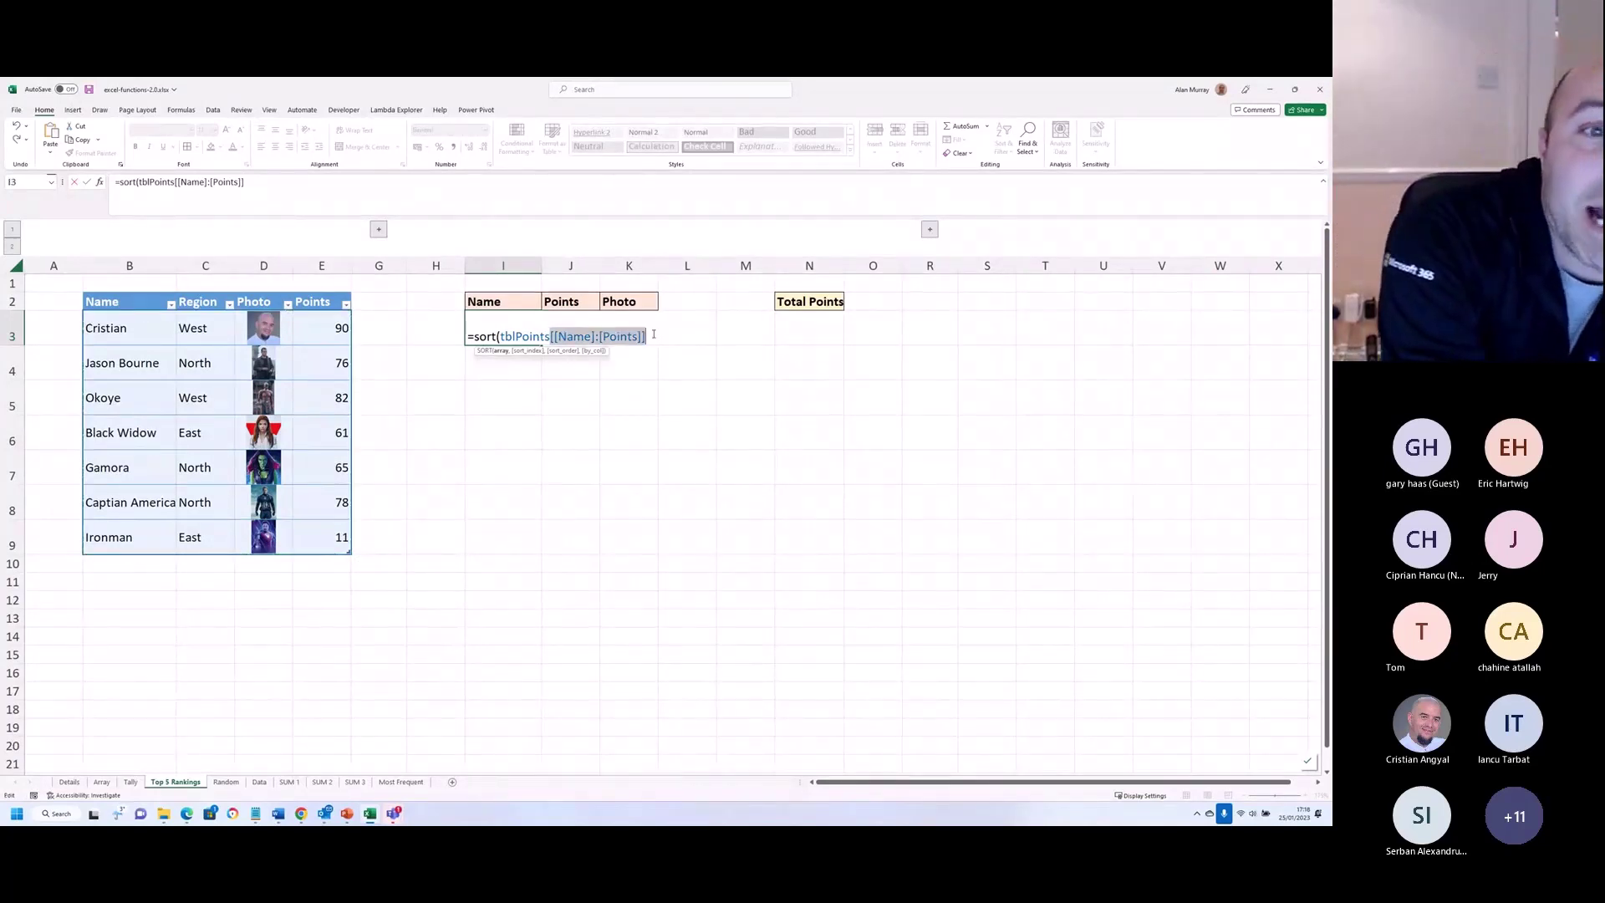
text(,)
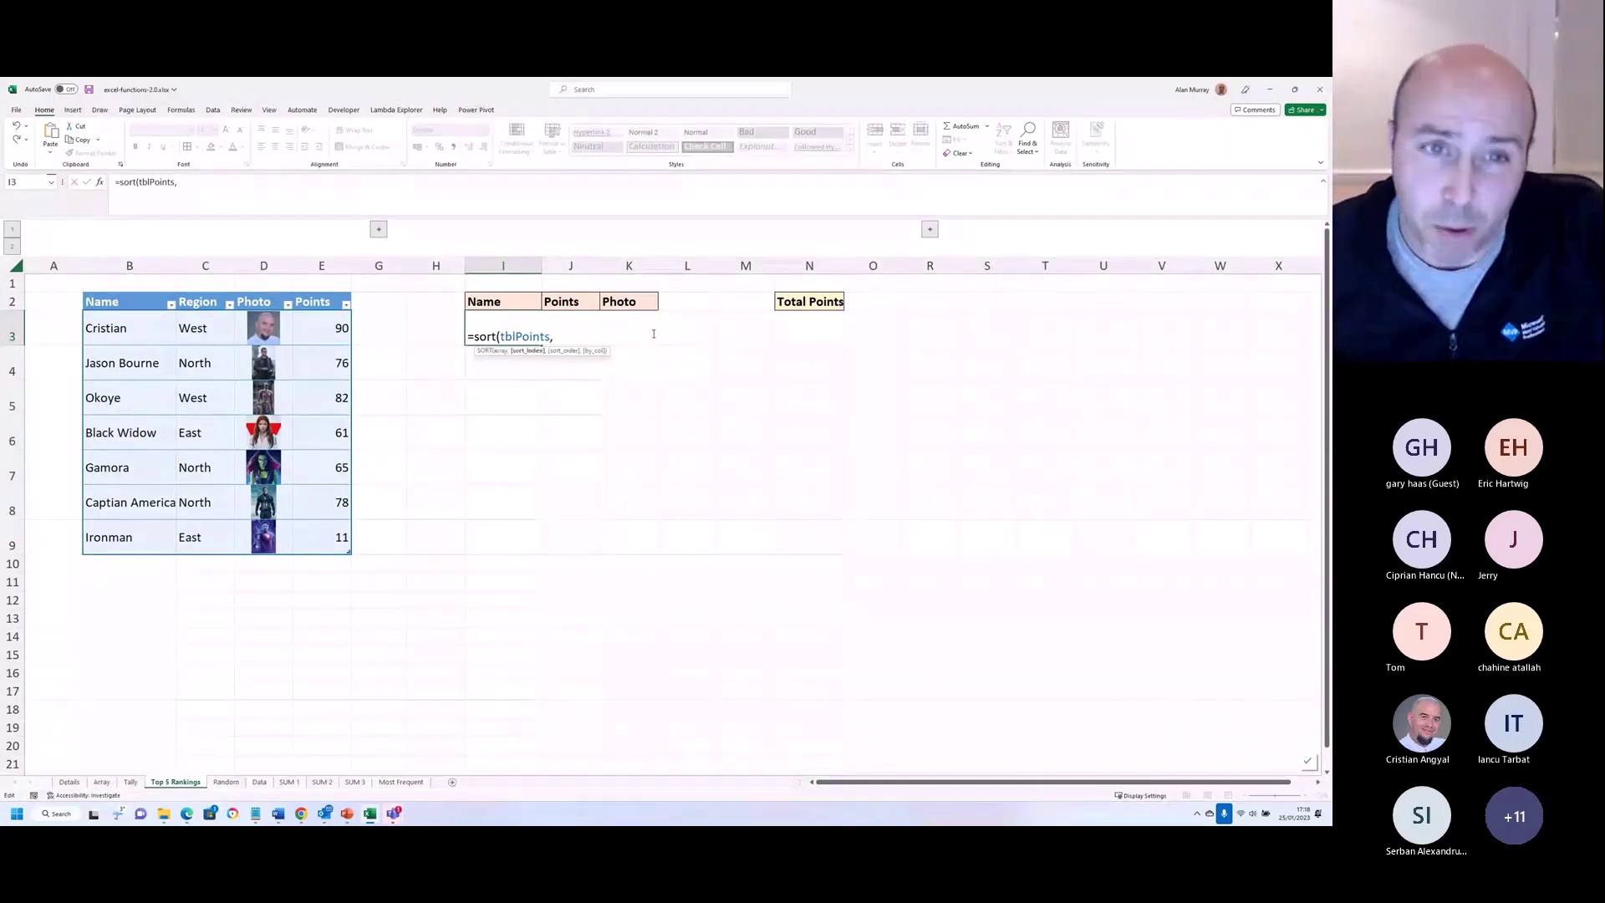
text(4)
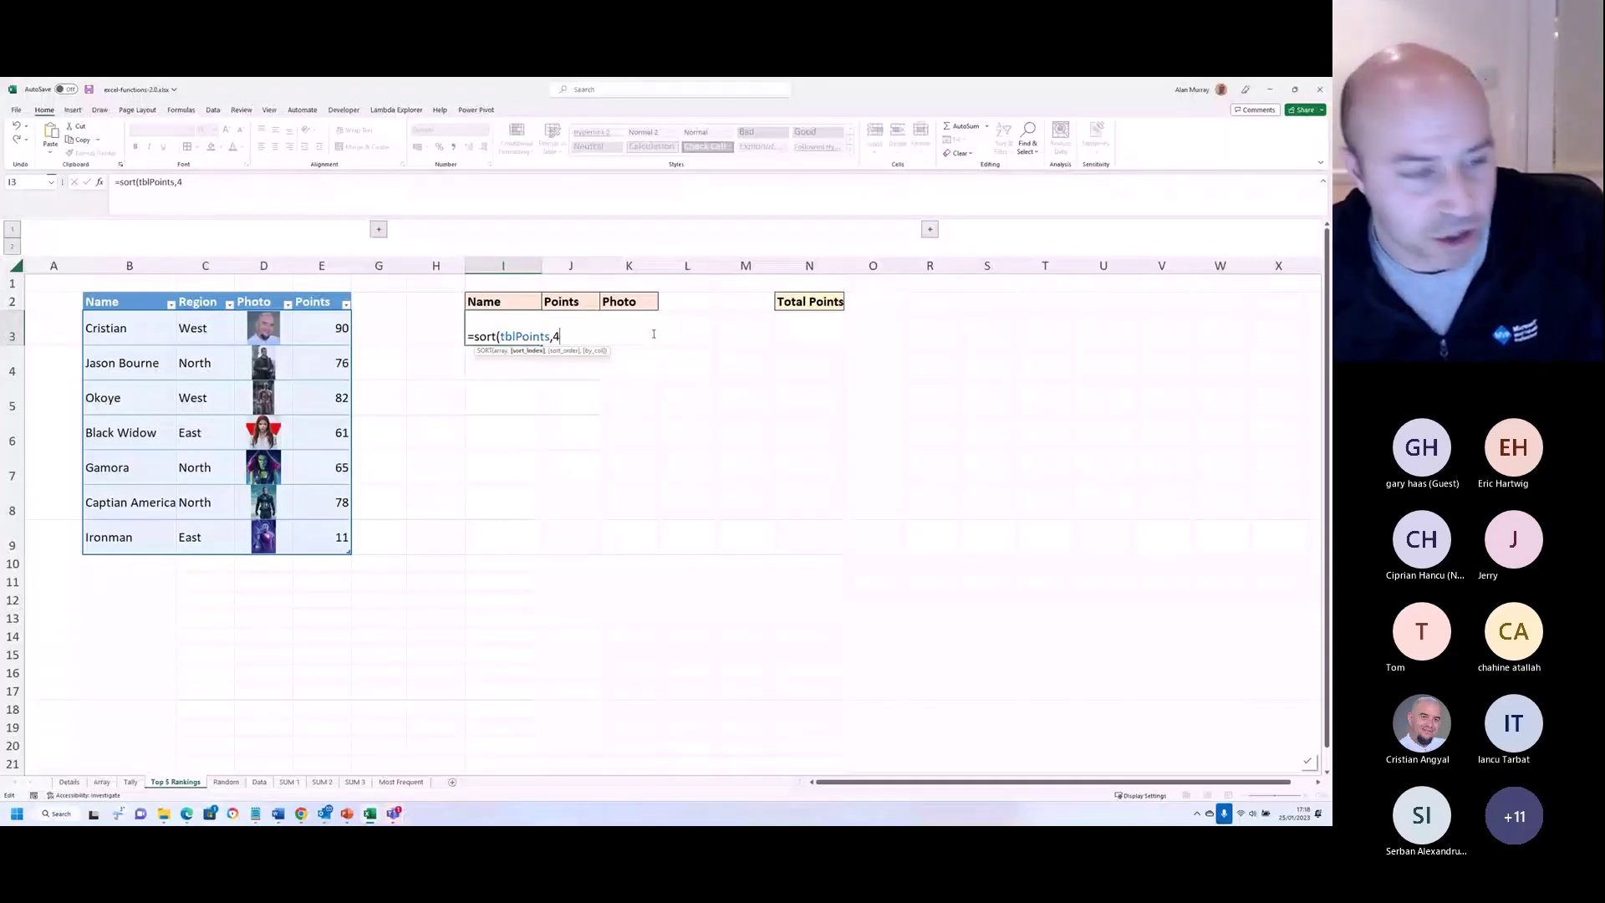
text(,-1))
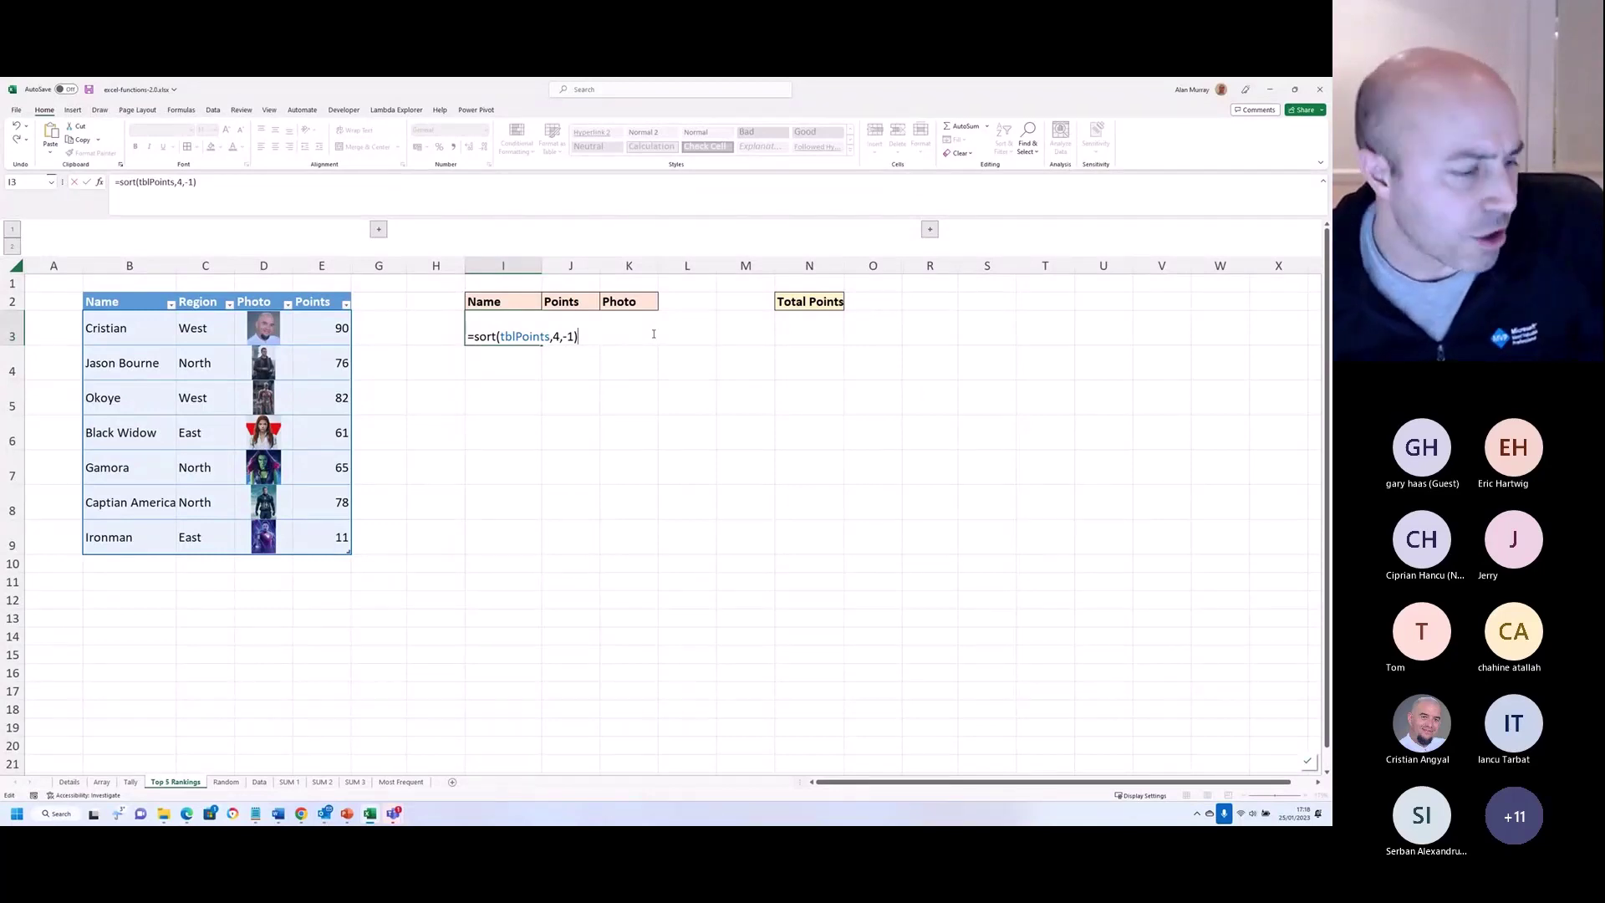
key(Return)
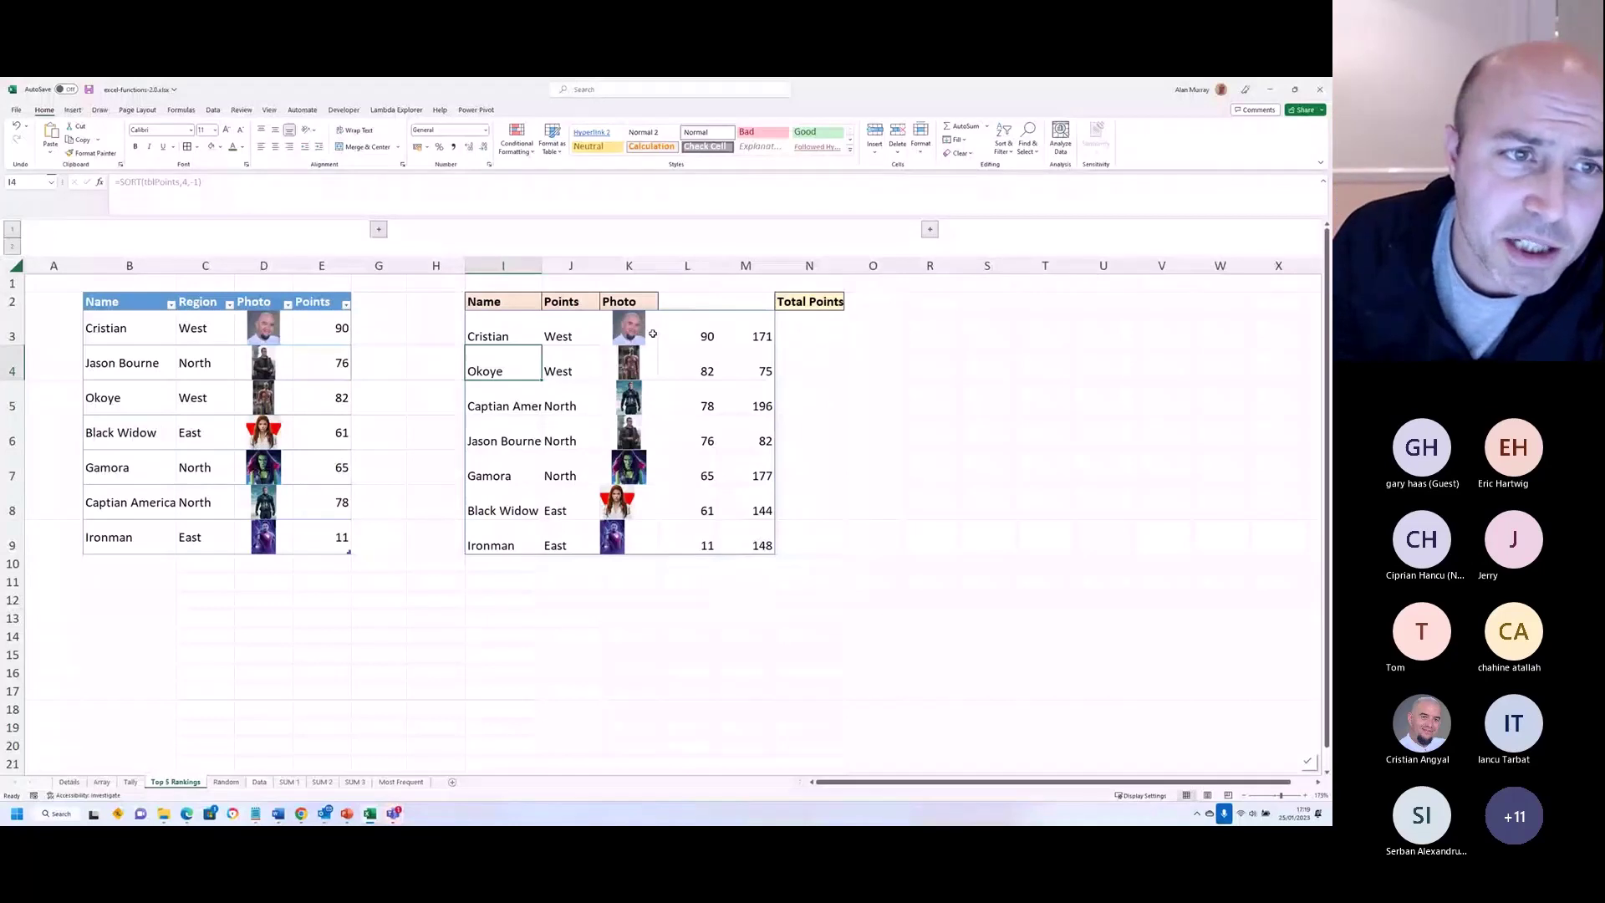
click(380, 231)
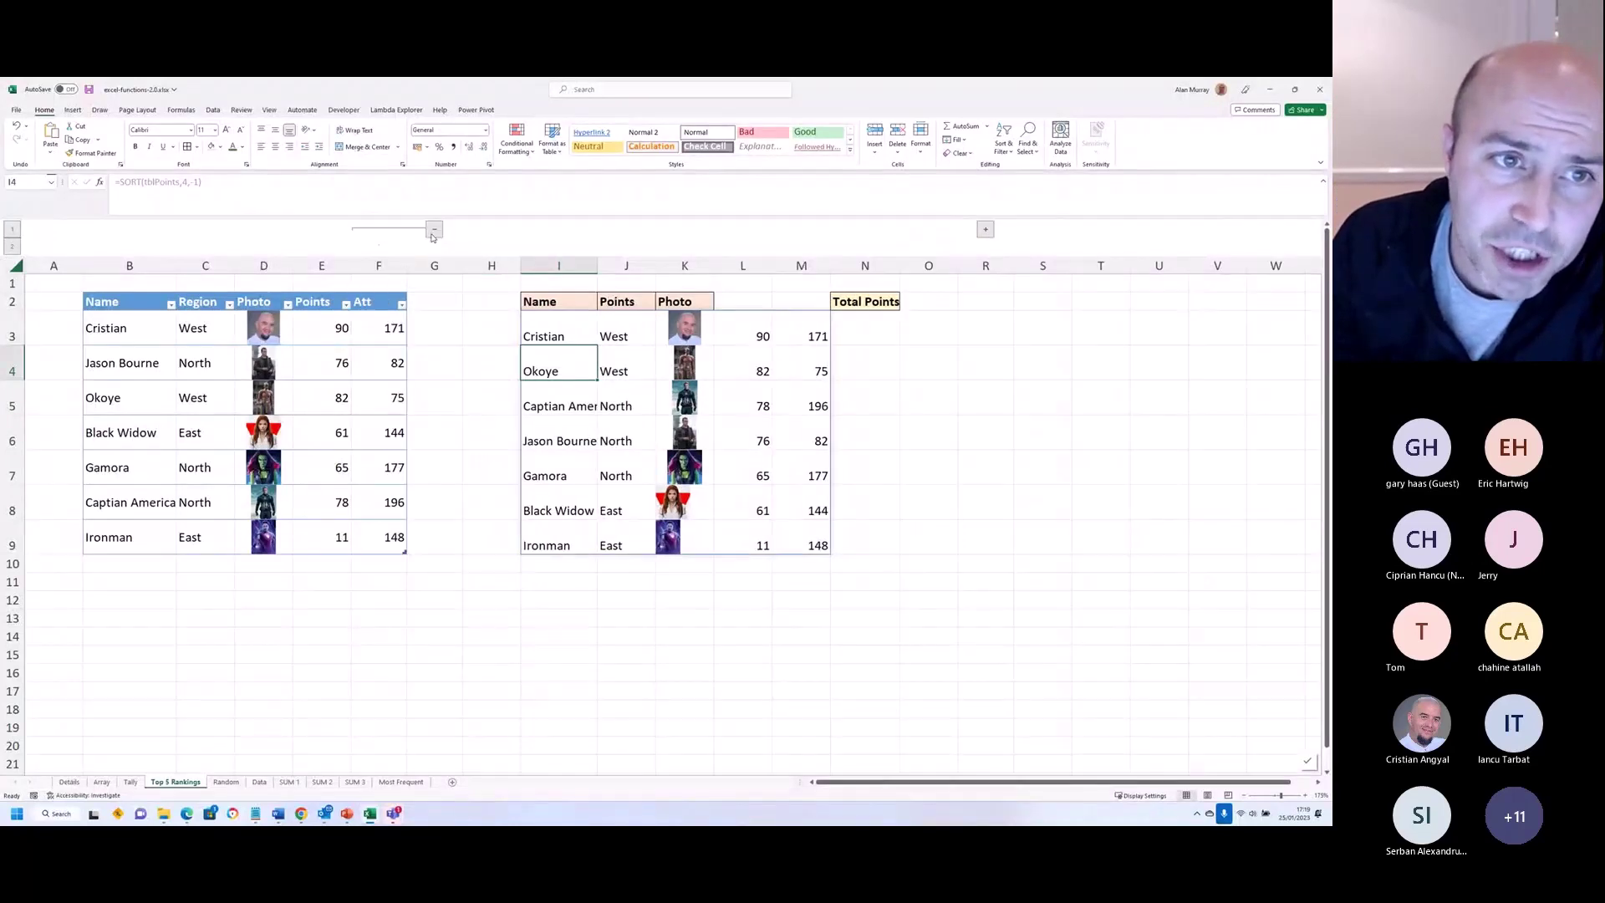
click(433, 230)
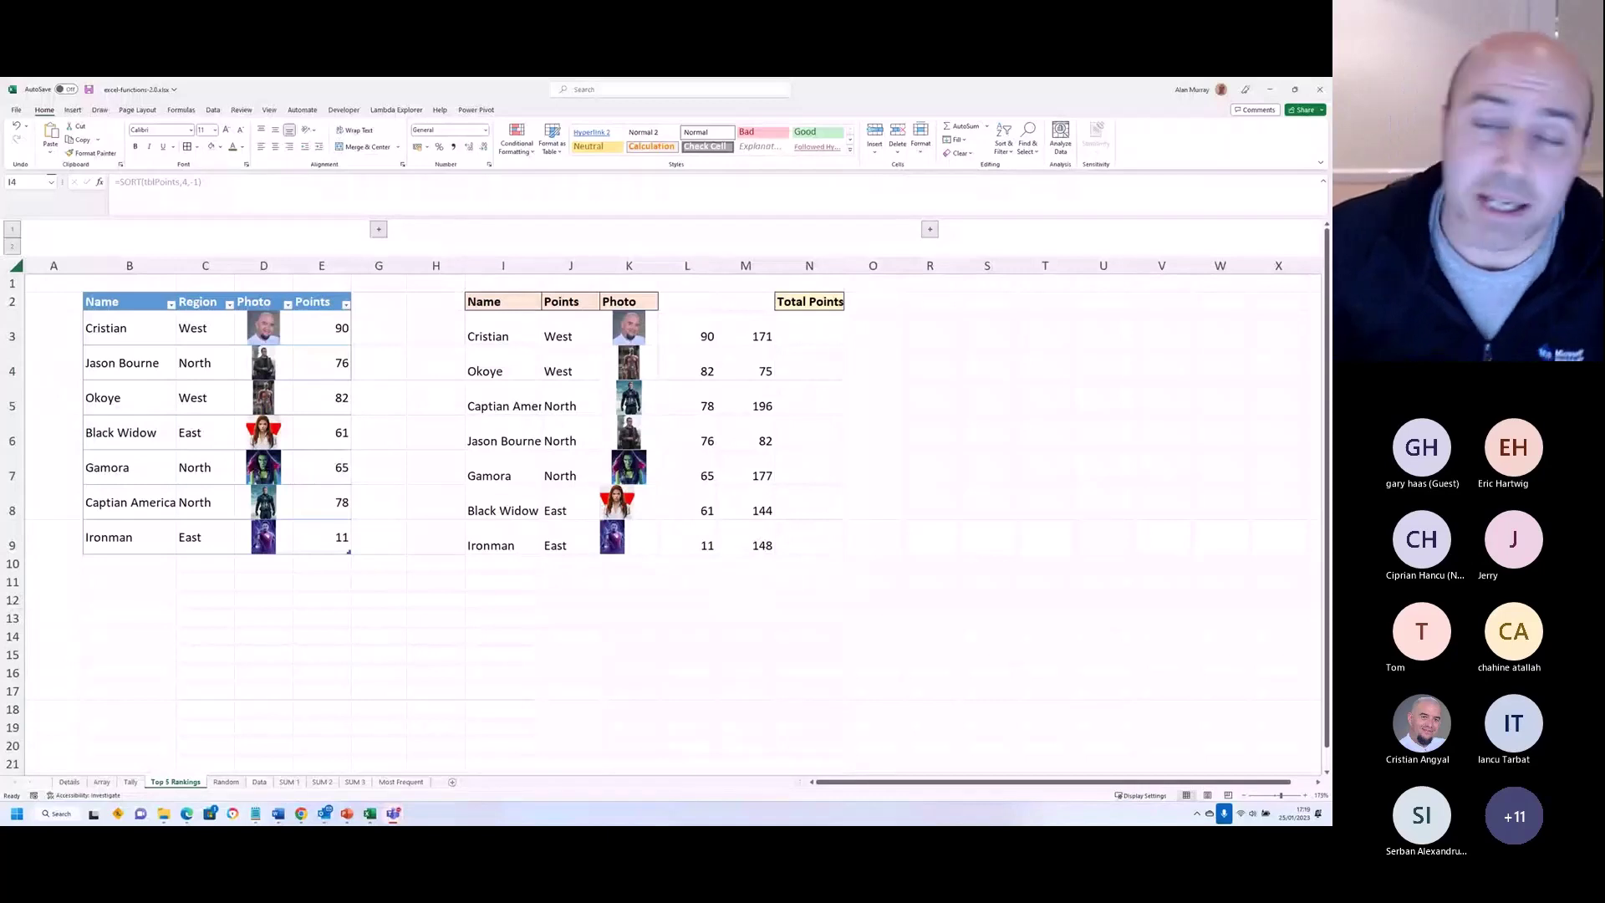
click(504, 330)
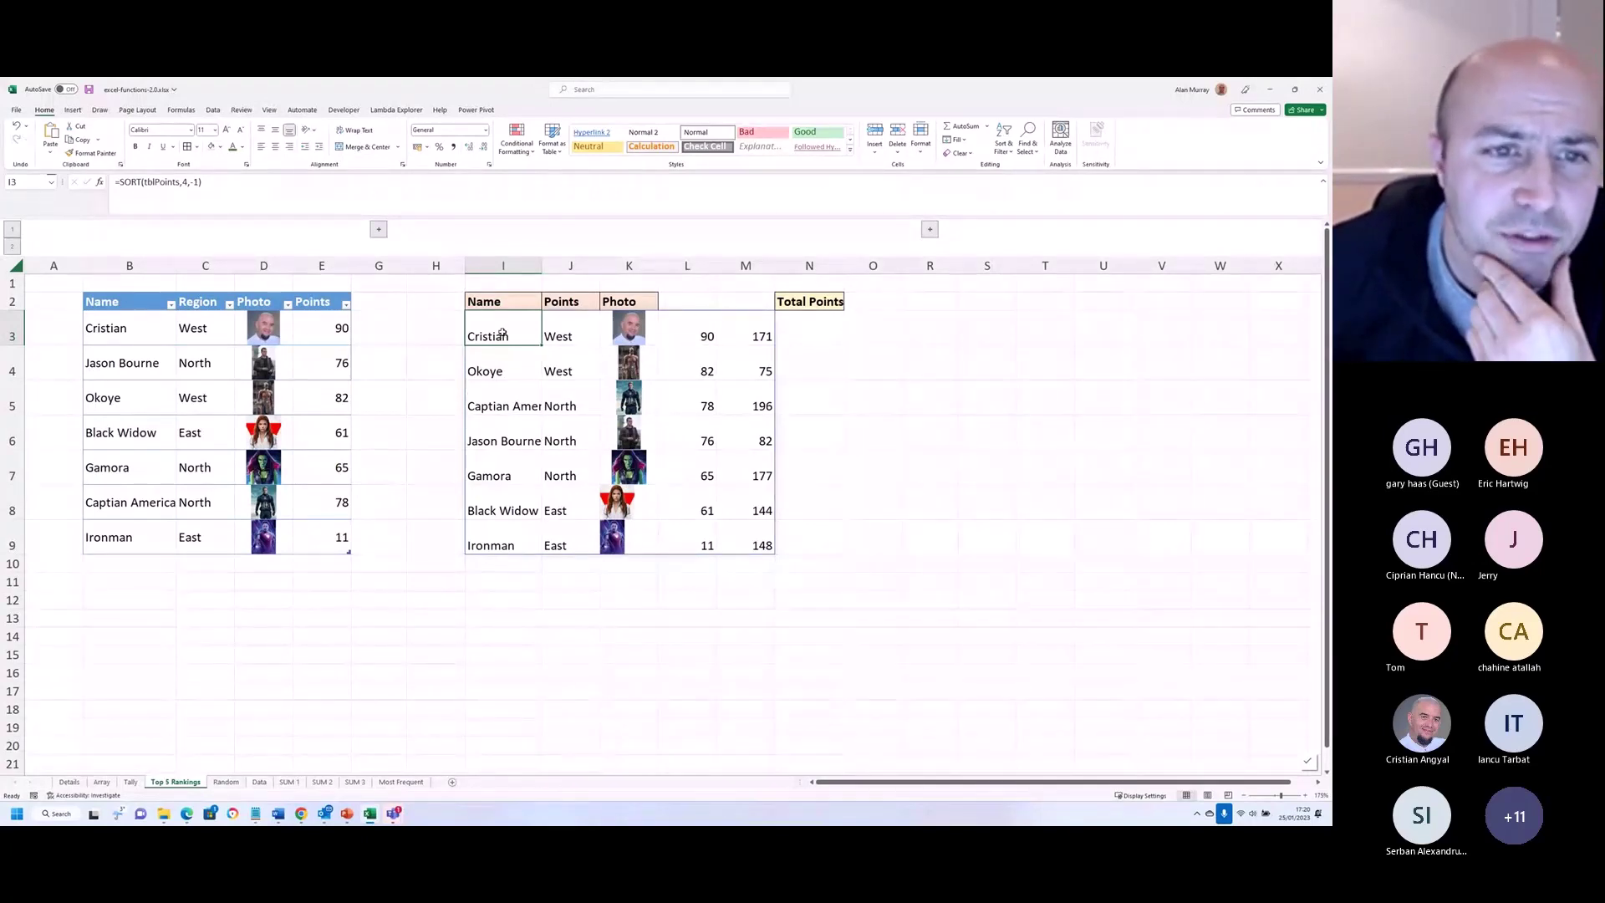
Step: Change I3 to =SORT(CHOOSECOLS(tblPoints,1,4,3),2,-1) to spill Name, Points and Photo
double_click(502, 332)
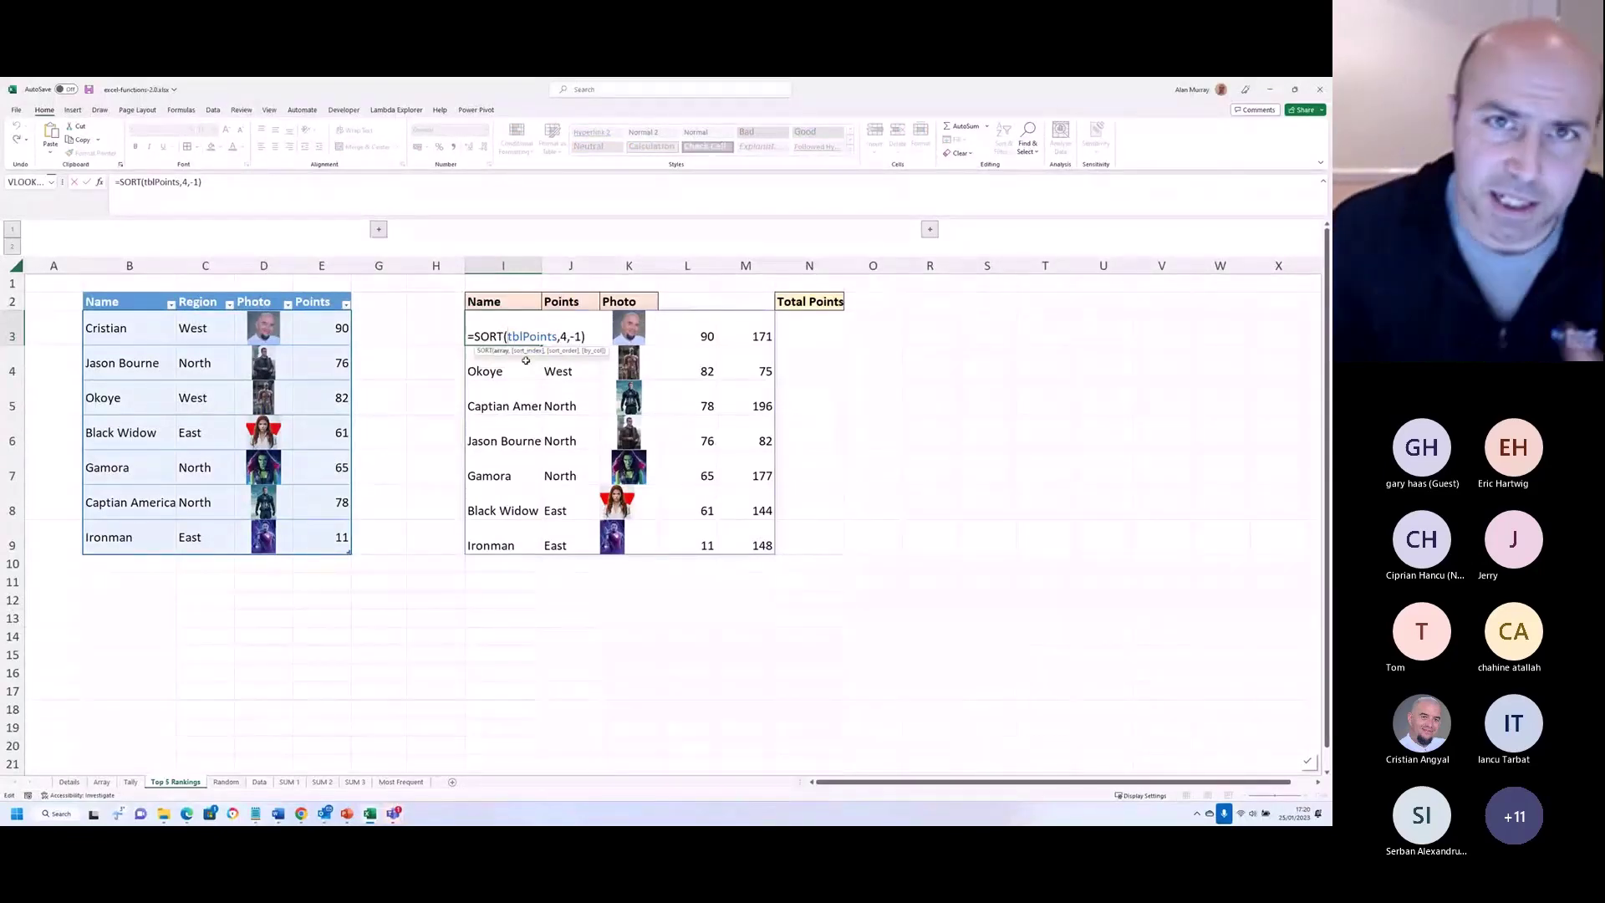
text(ch)
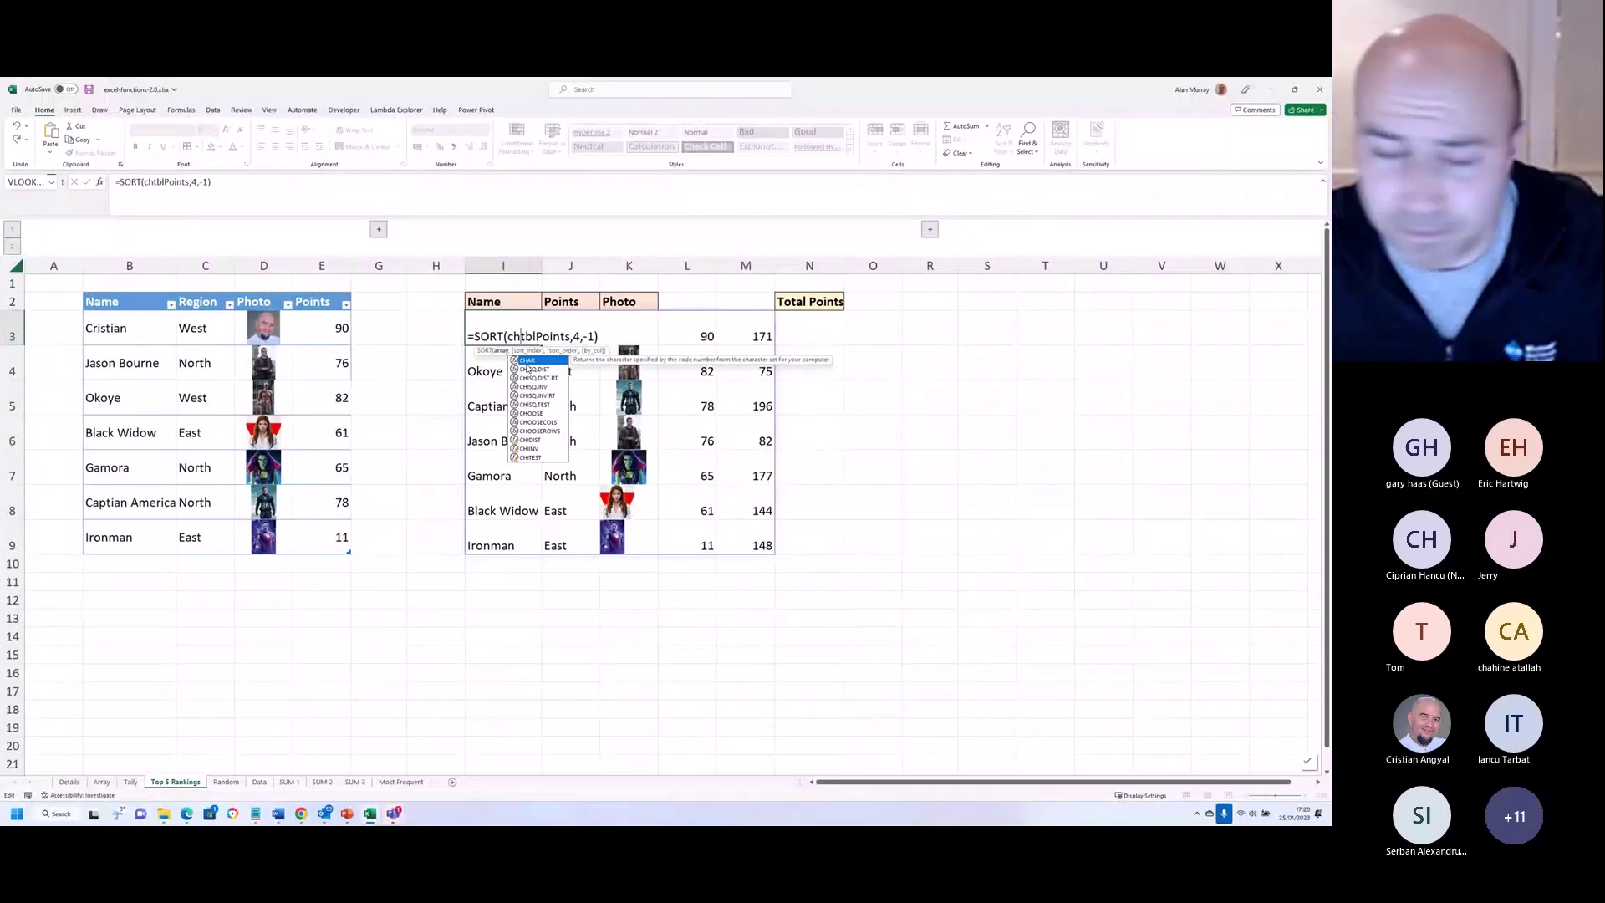
text(o)
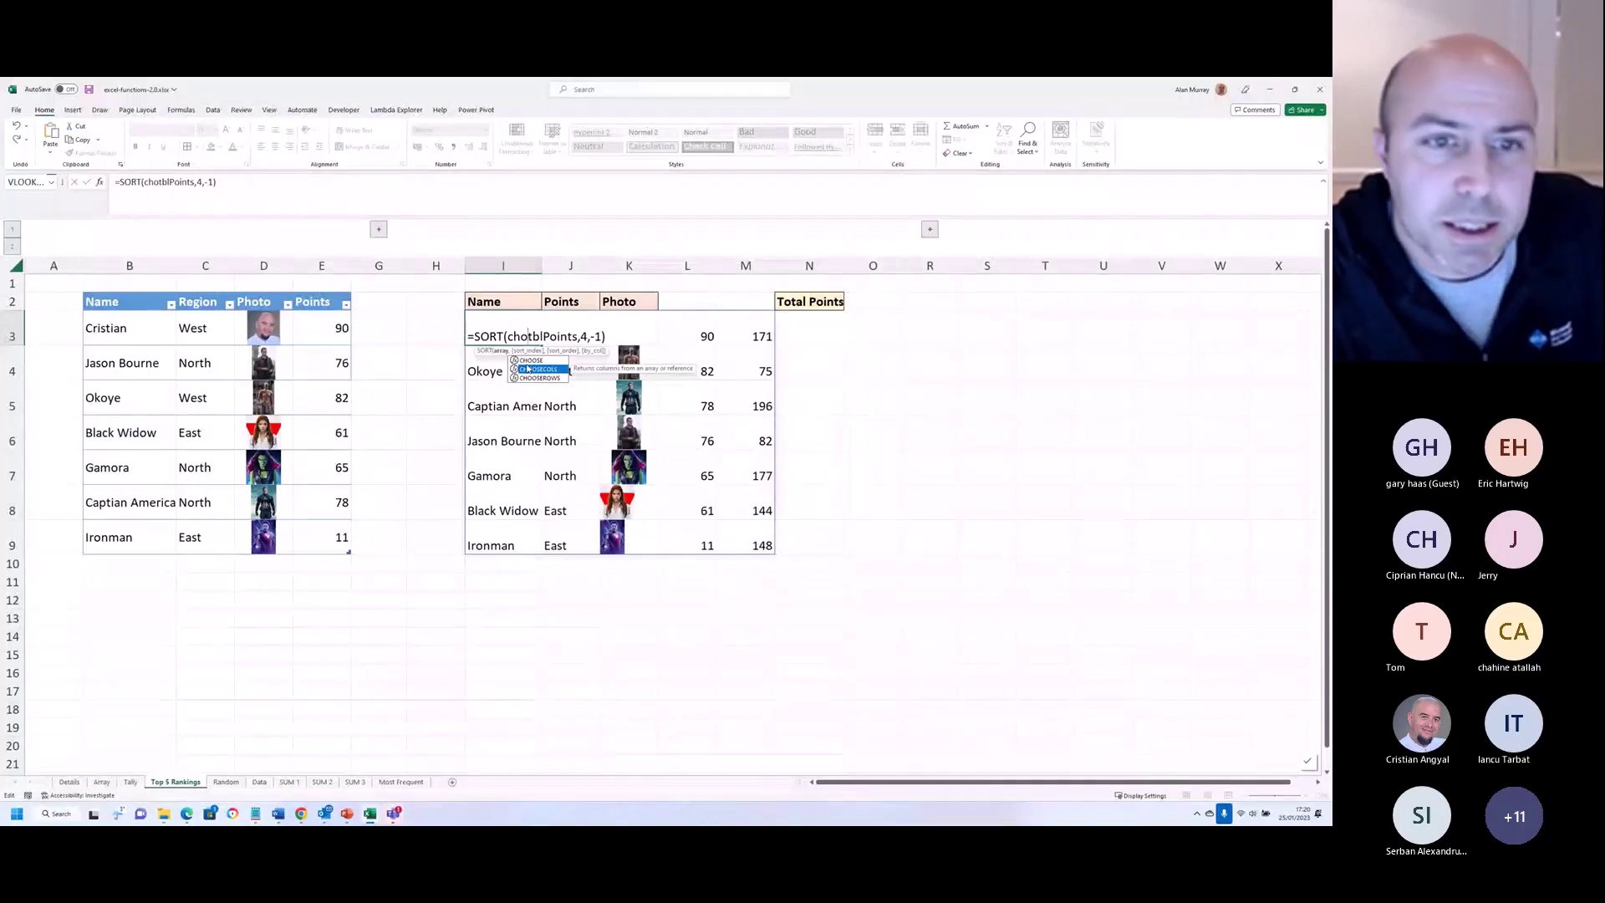
double_click(528, 368)
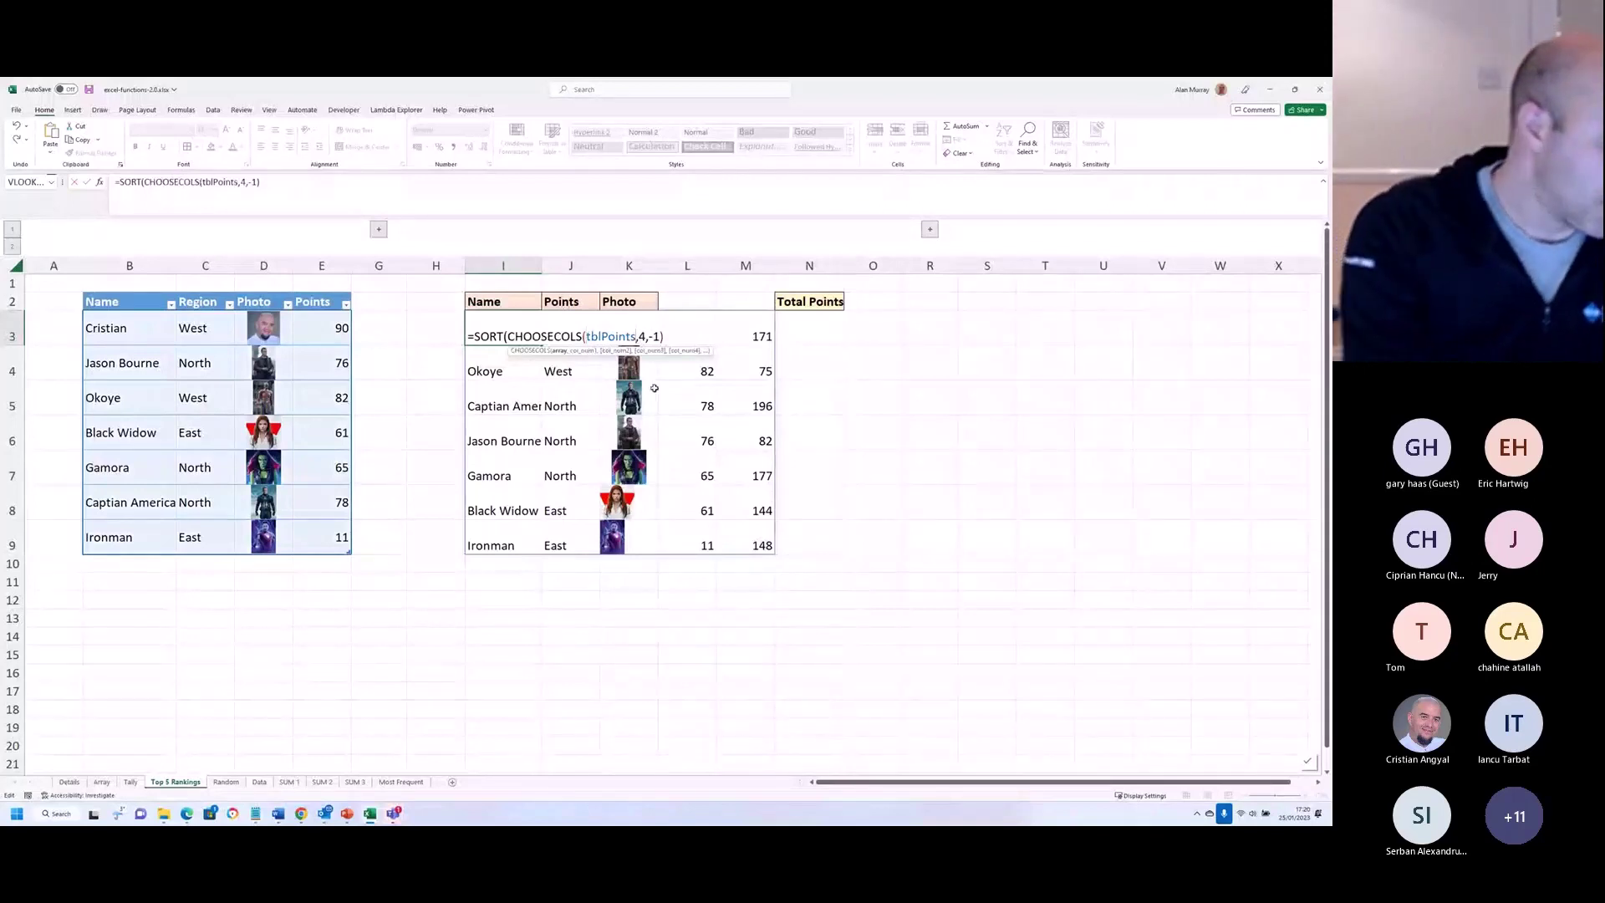
text(,1)
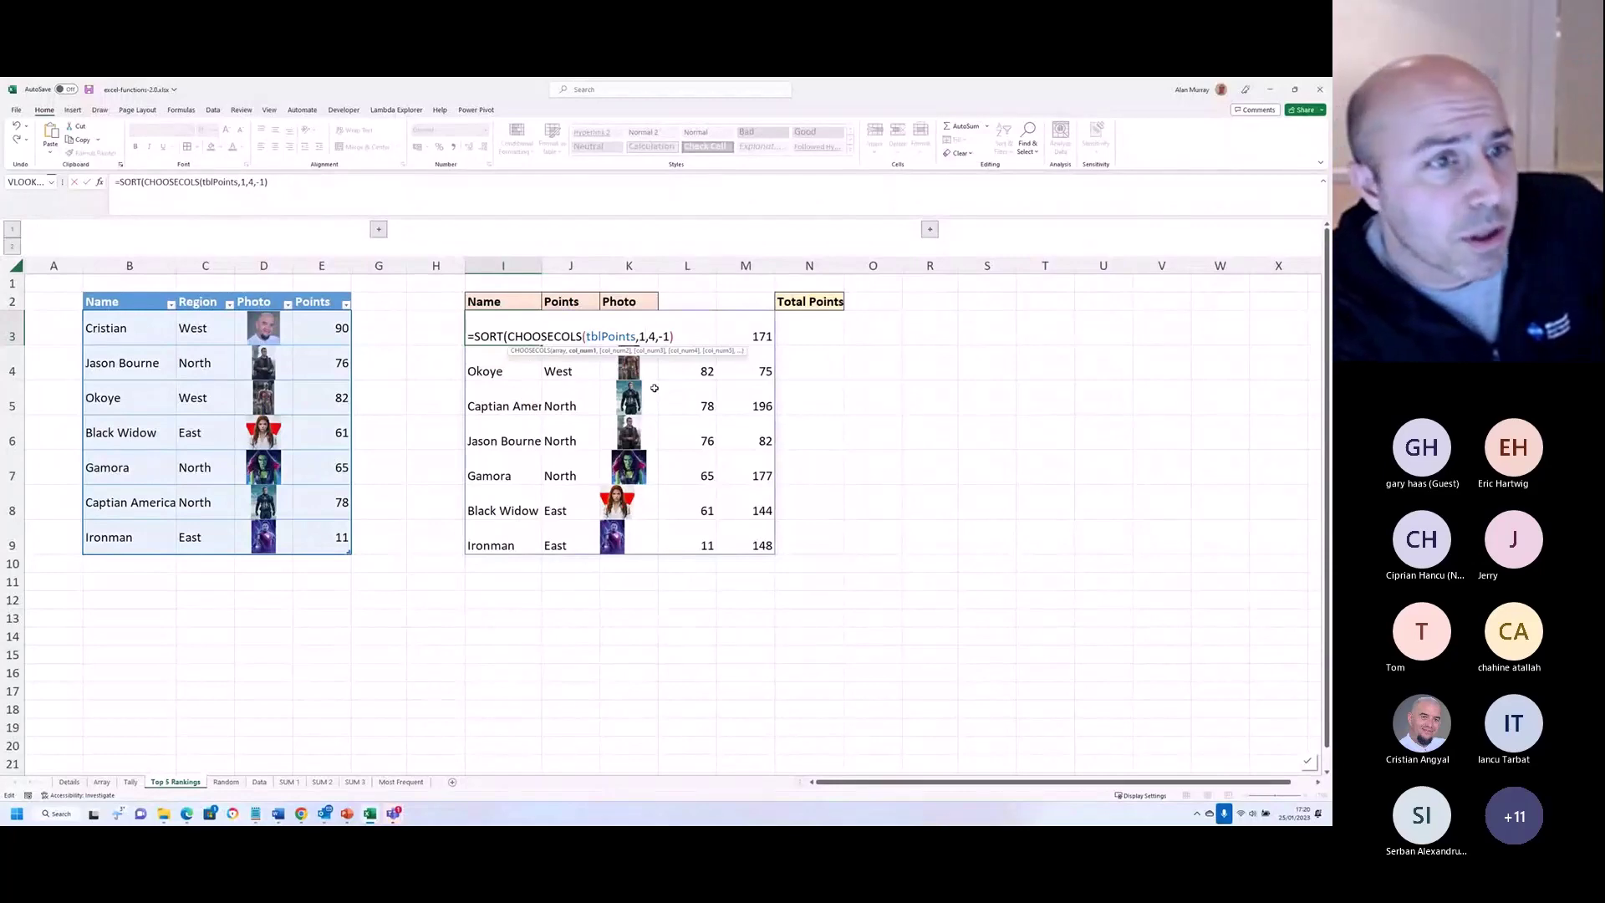
text(,4)
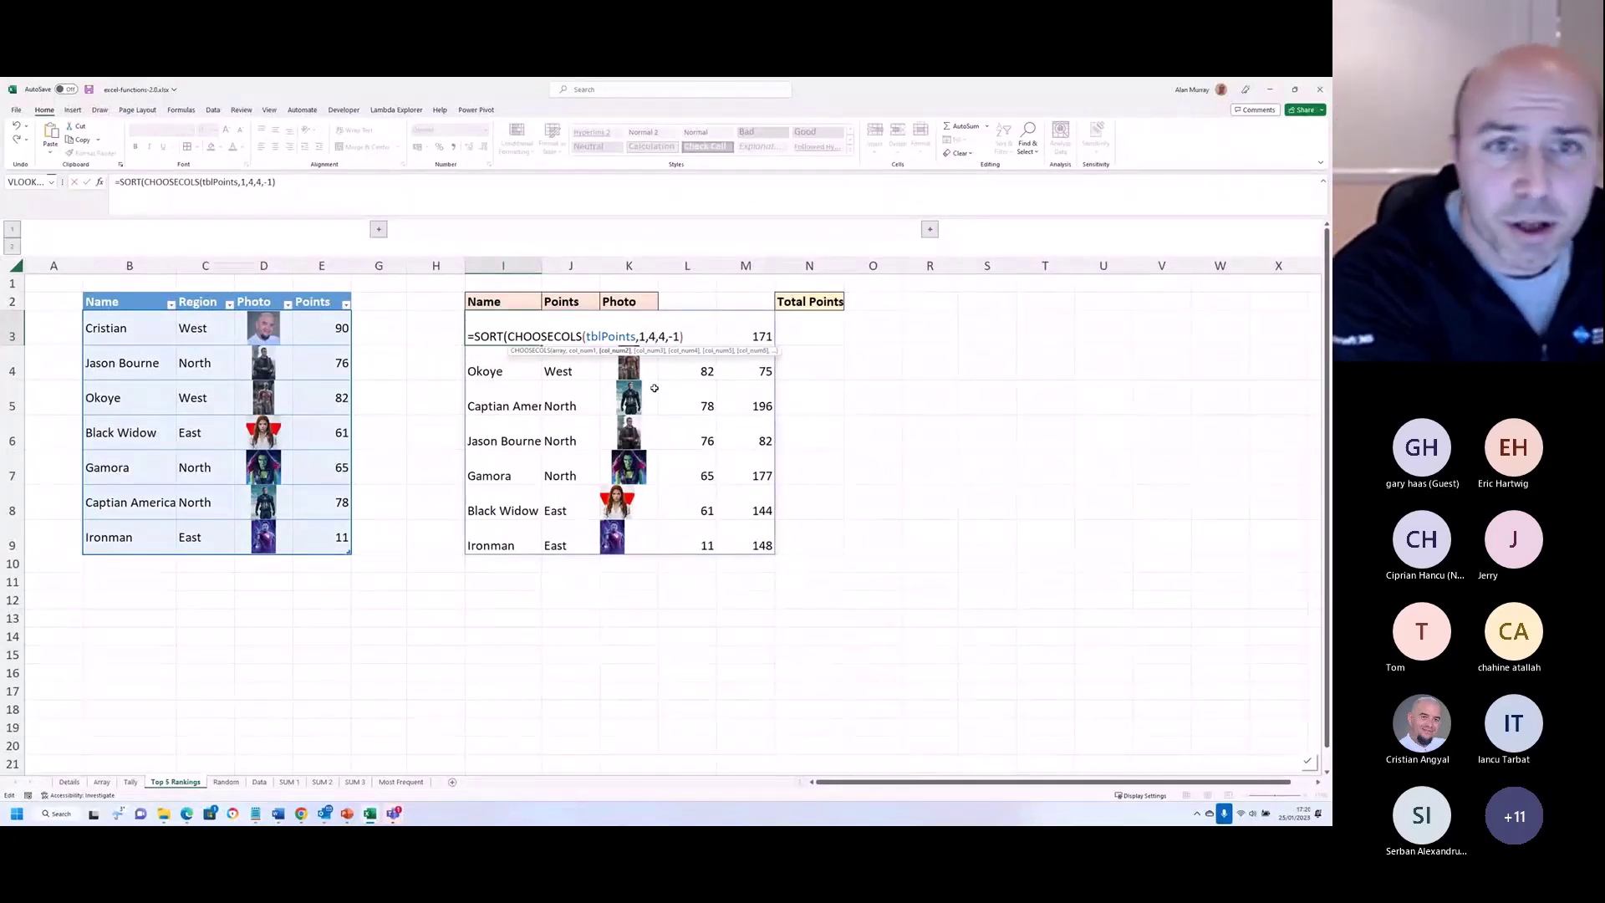
text(,)
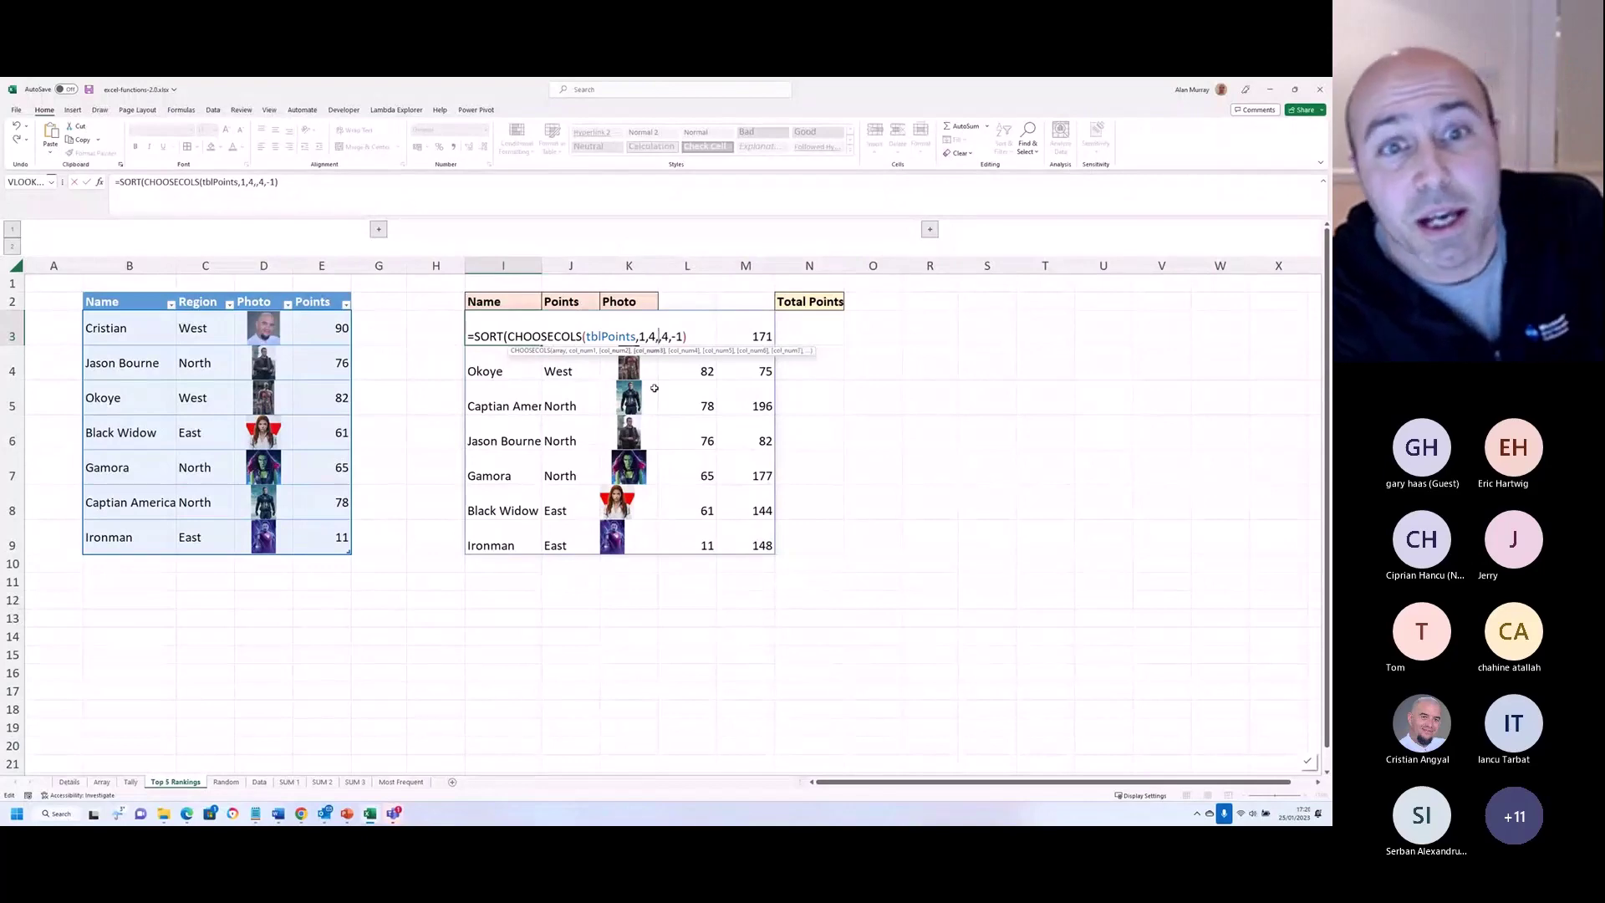
text(3)
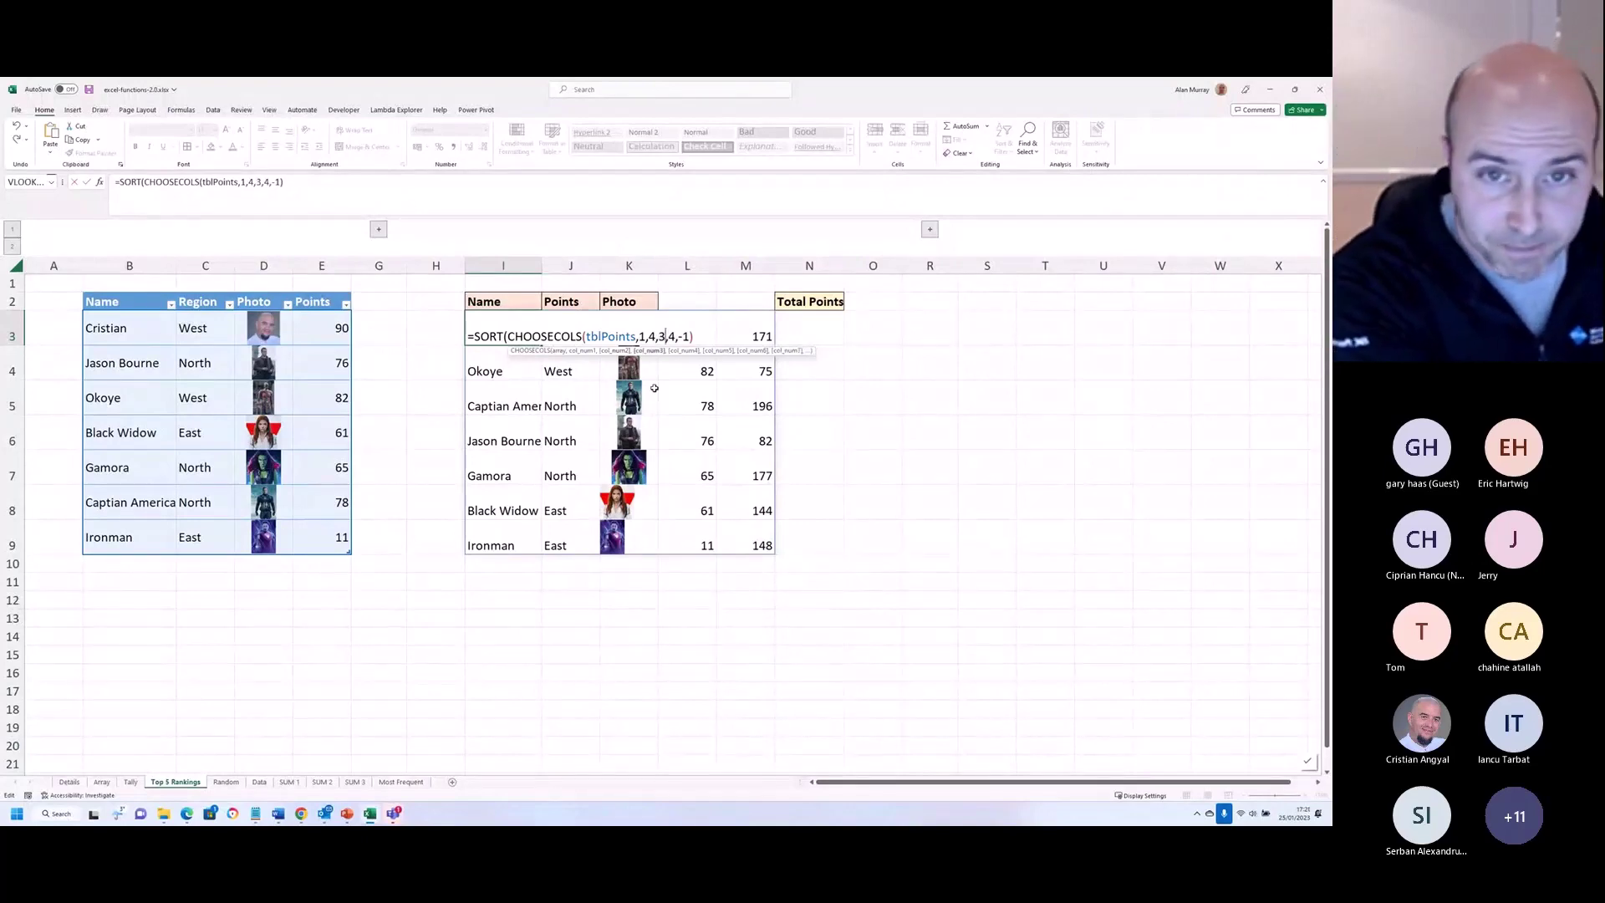
text())
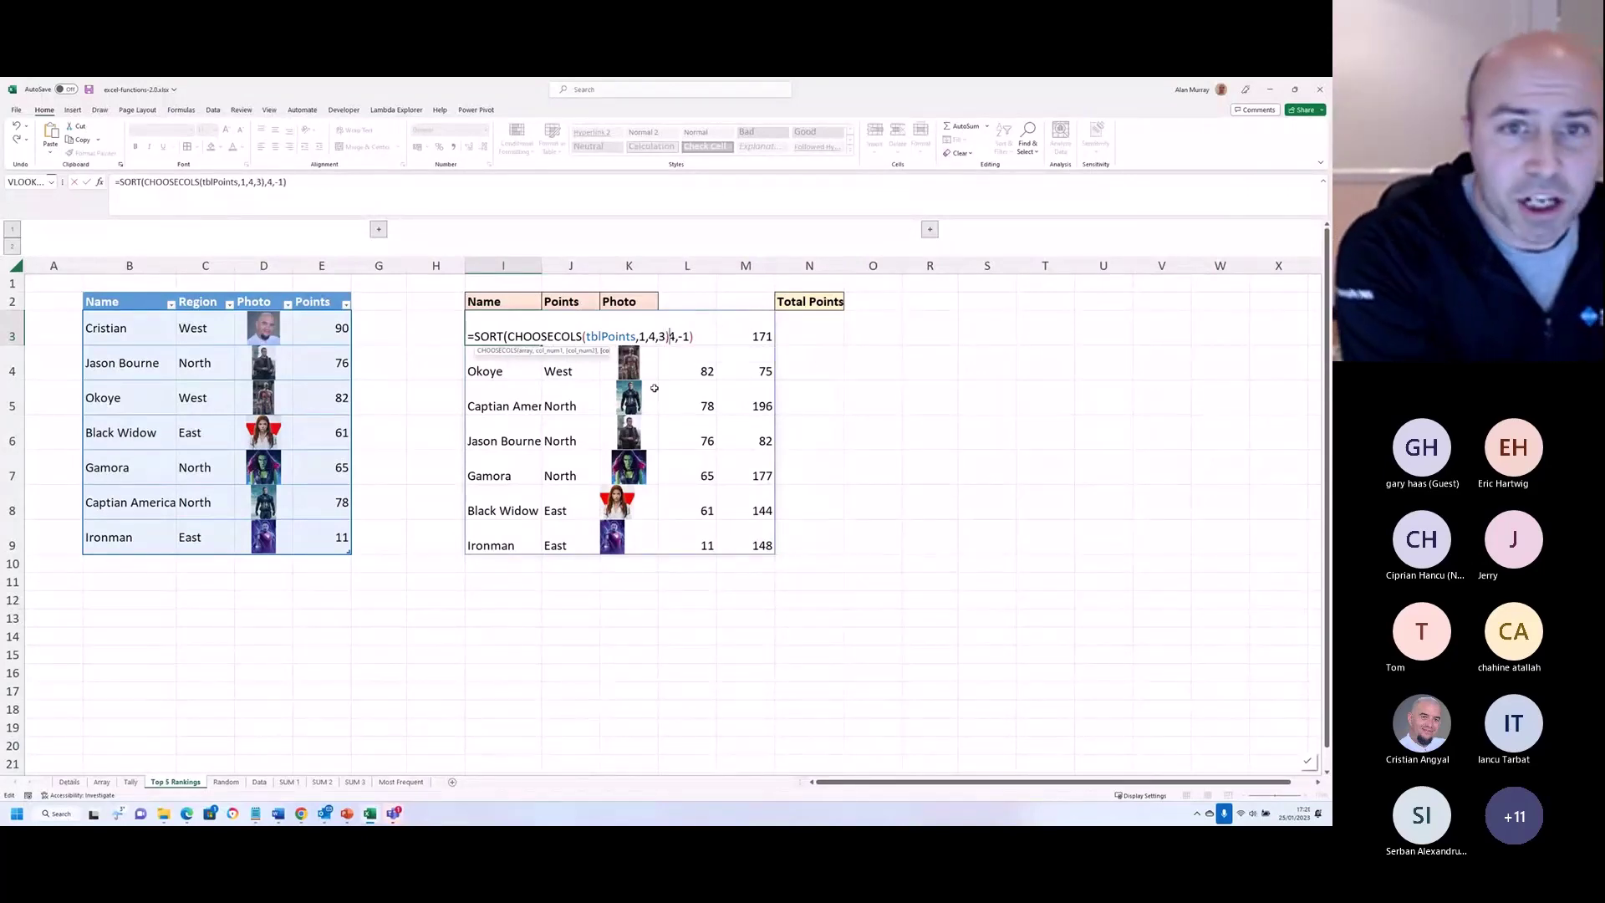
click(676, 337)
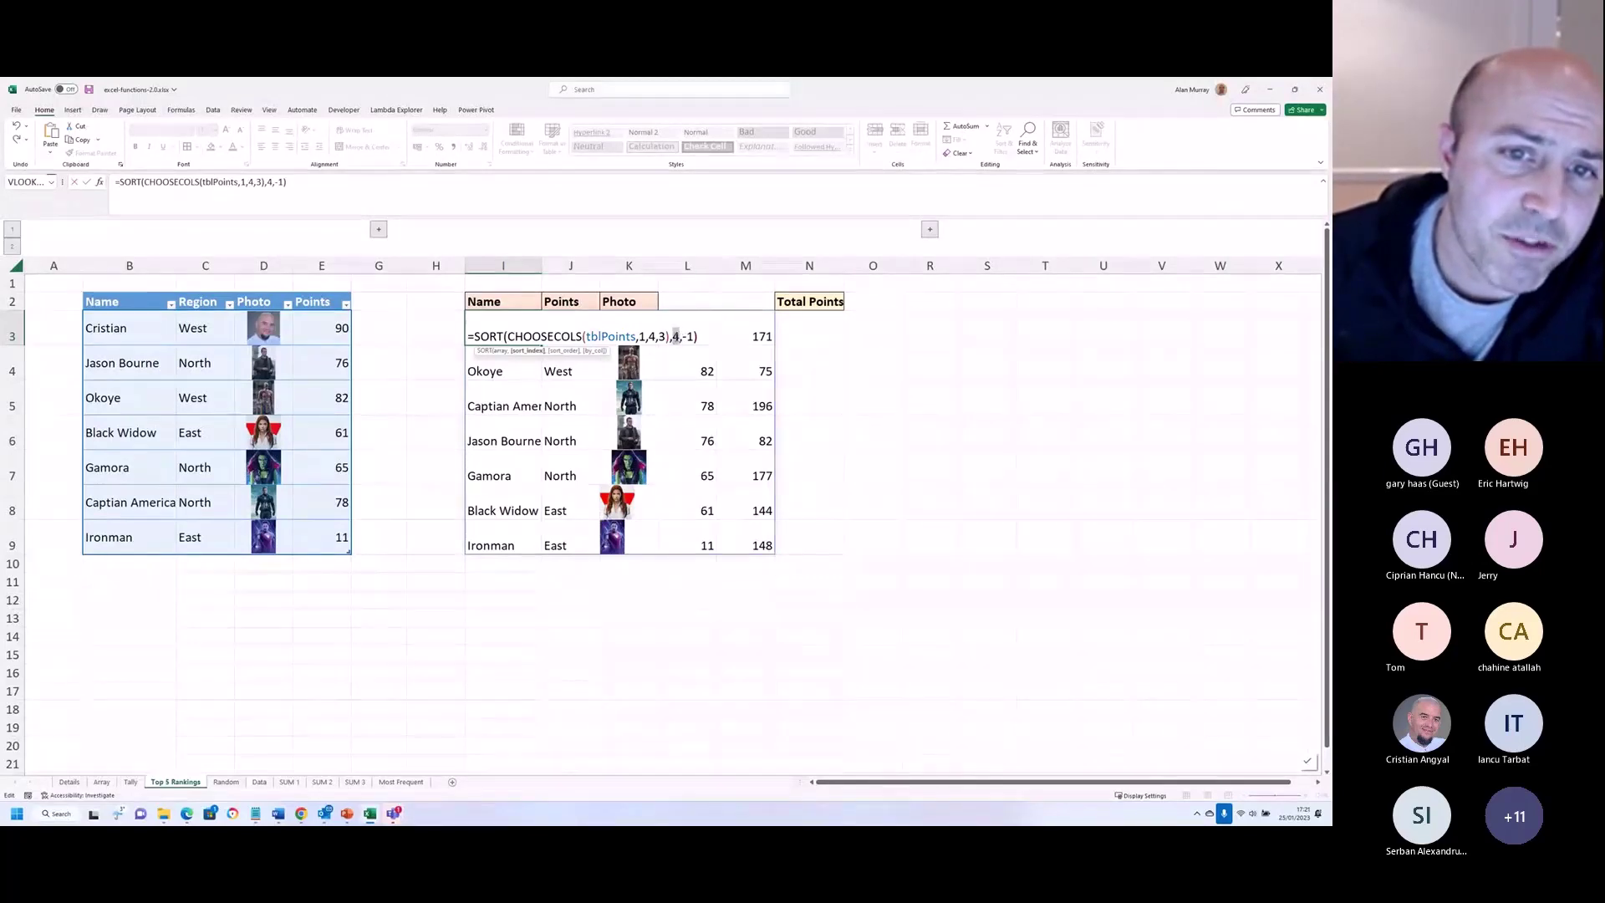
text(2)
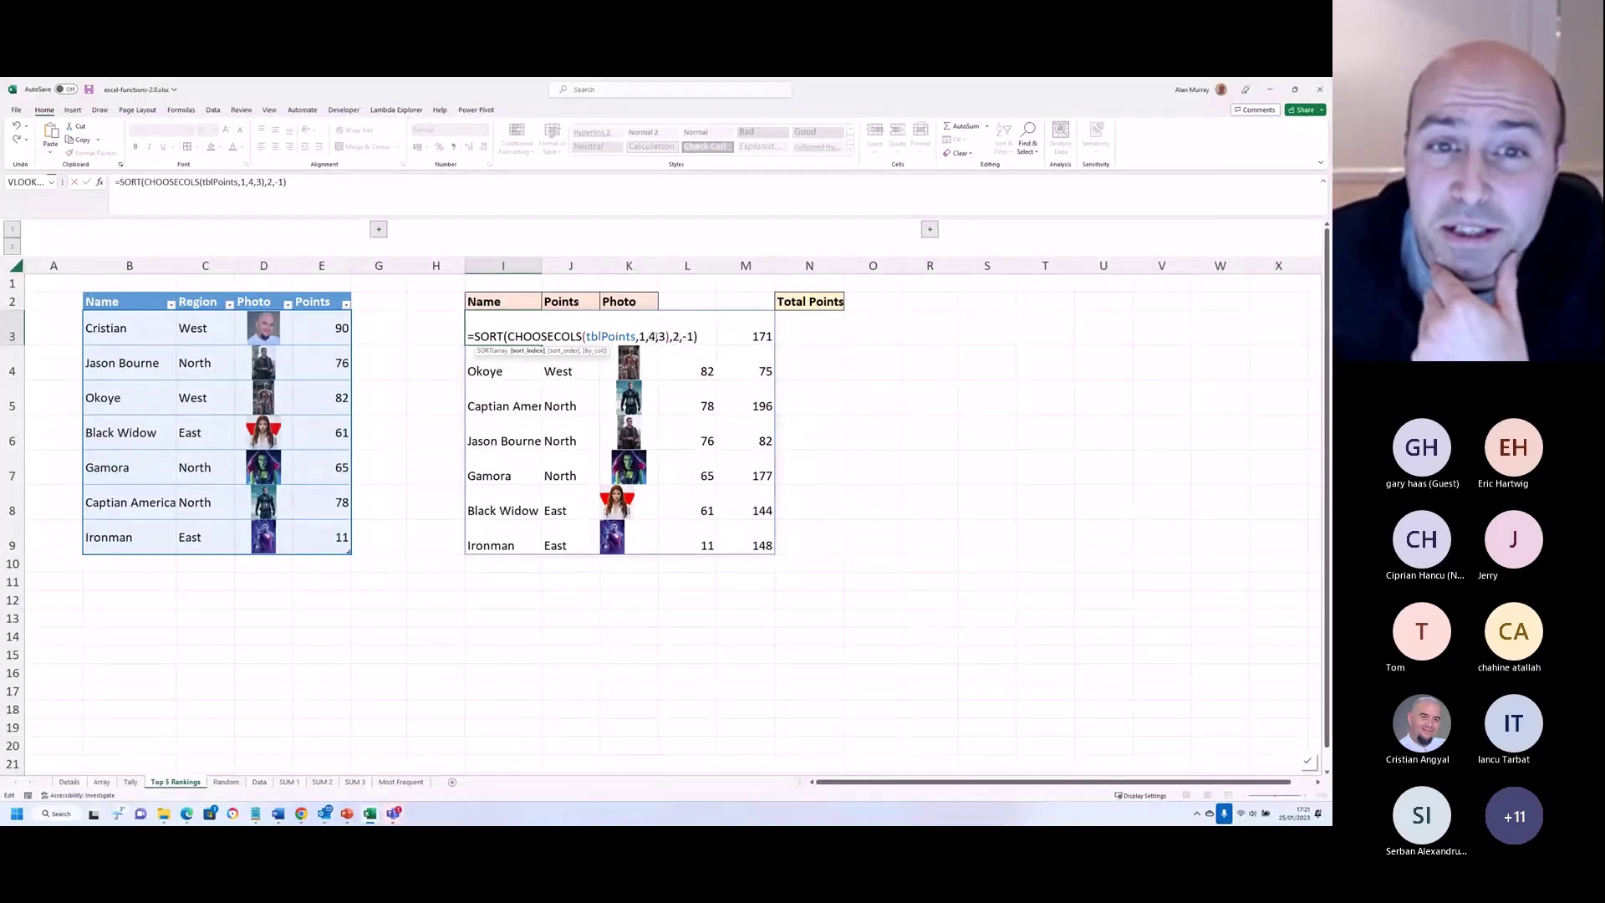
double_click(651, 336)
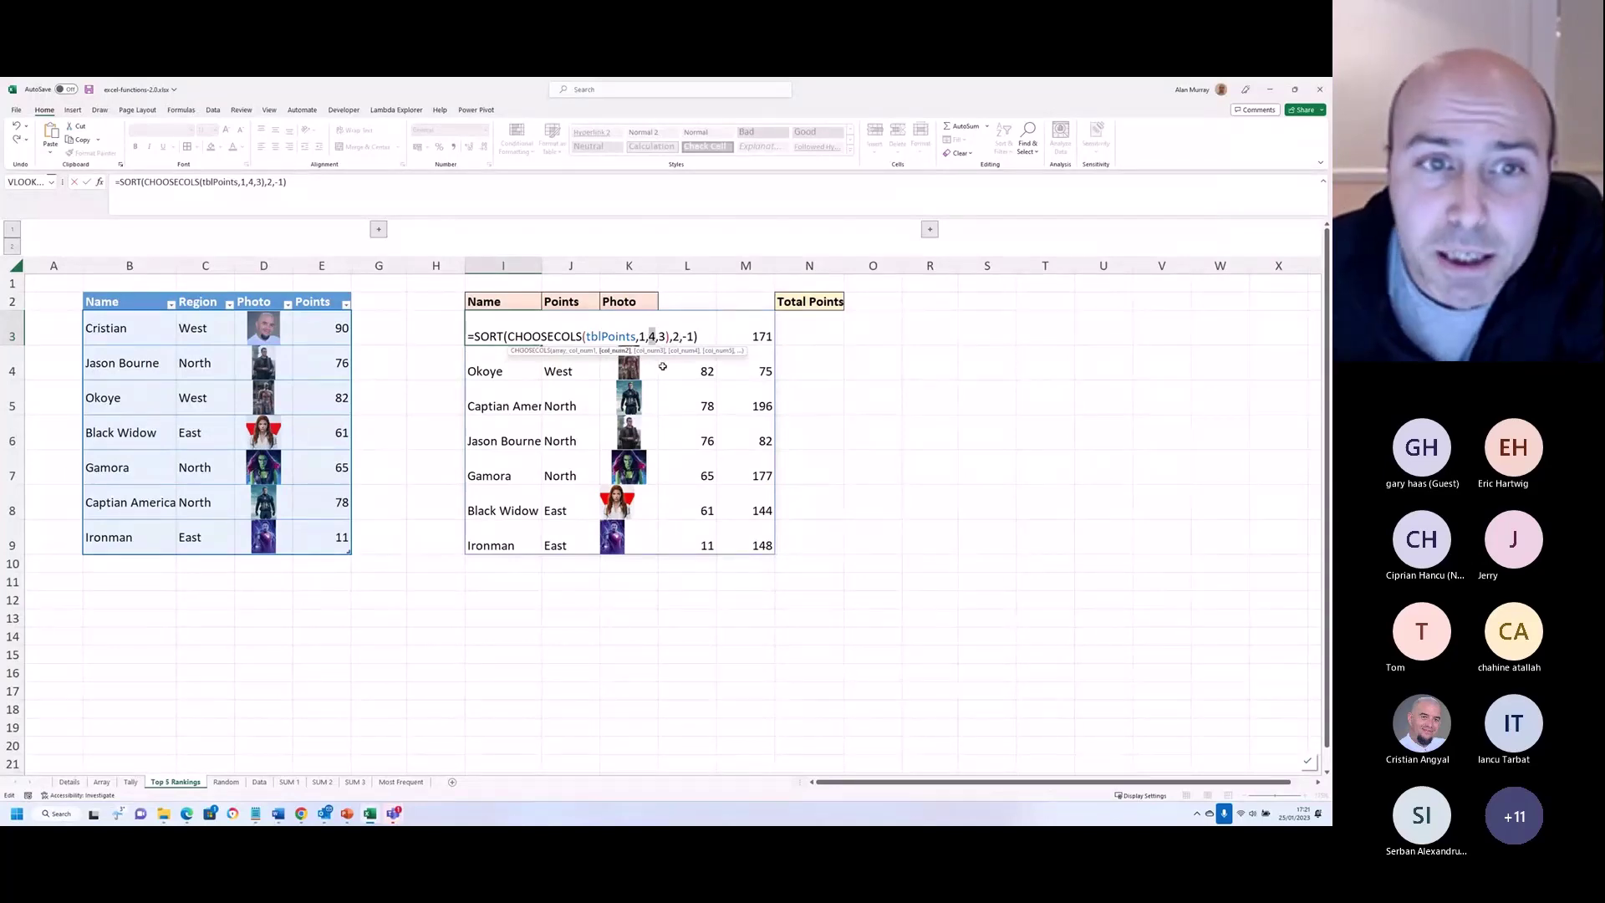
key(Return)
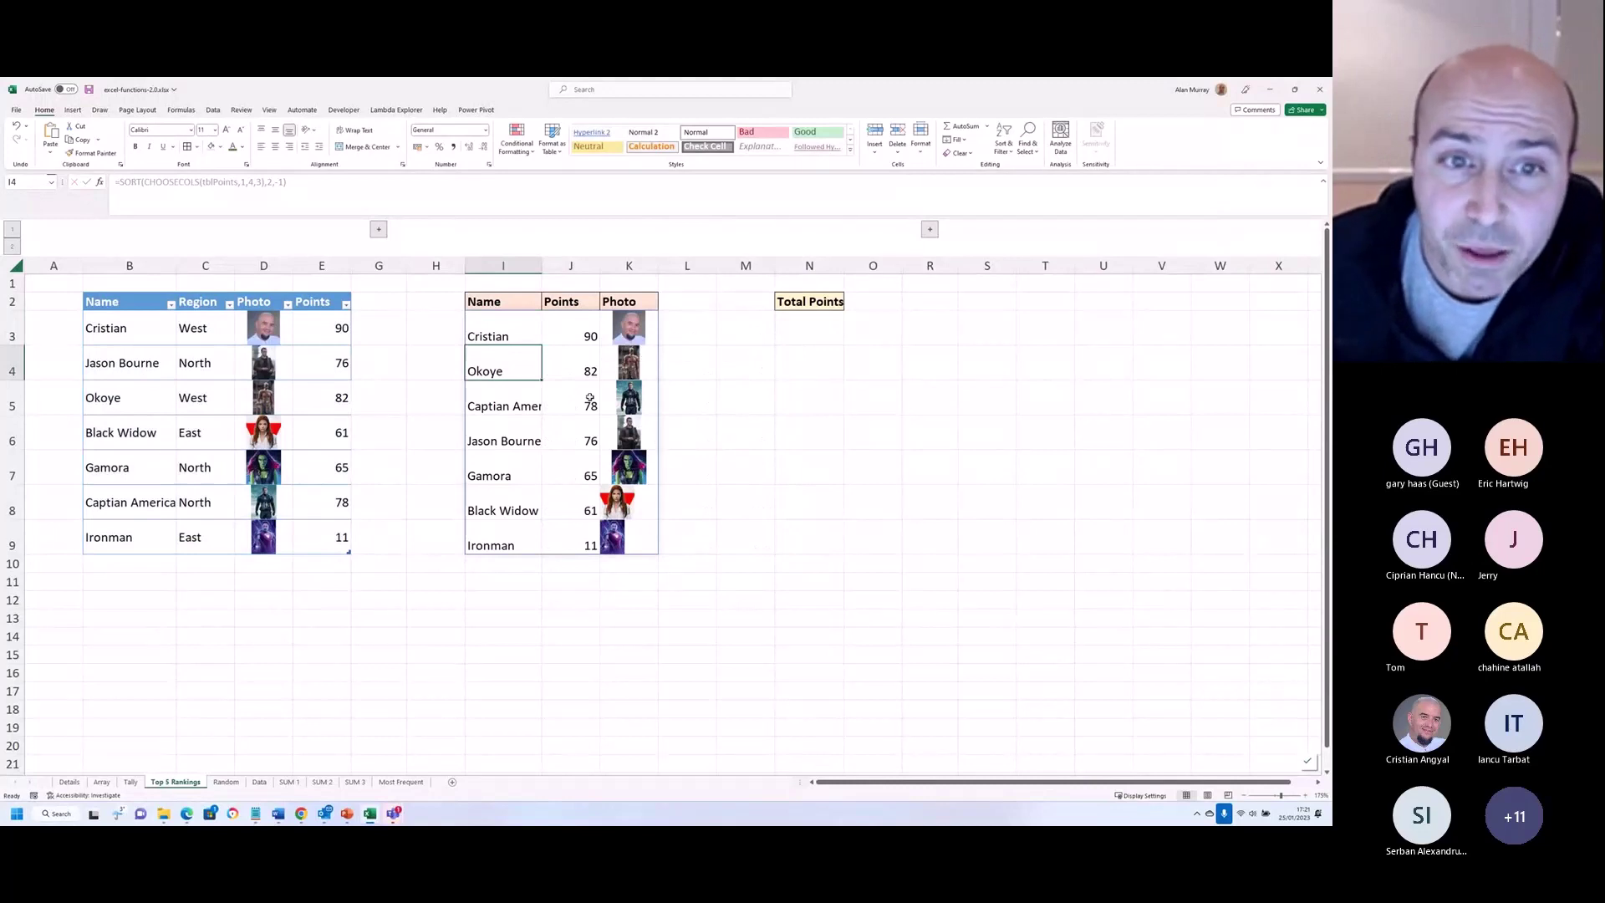
Step: Wrap the I3 ranking formula in TAKE(...,5) so only the top five rows spill
click(524, 336)
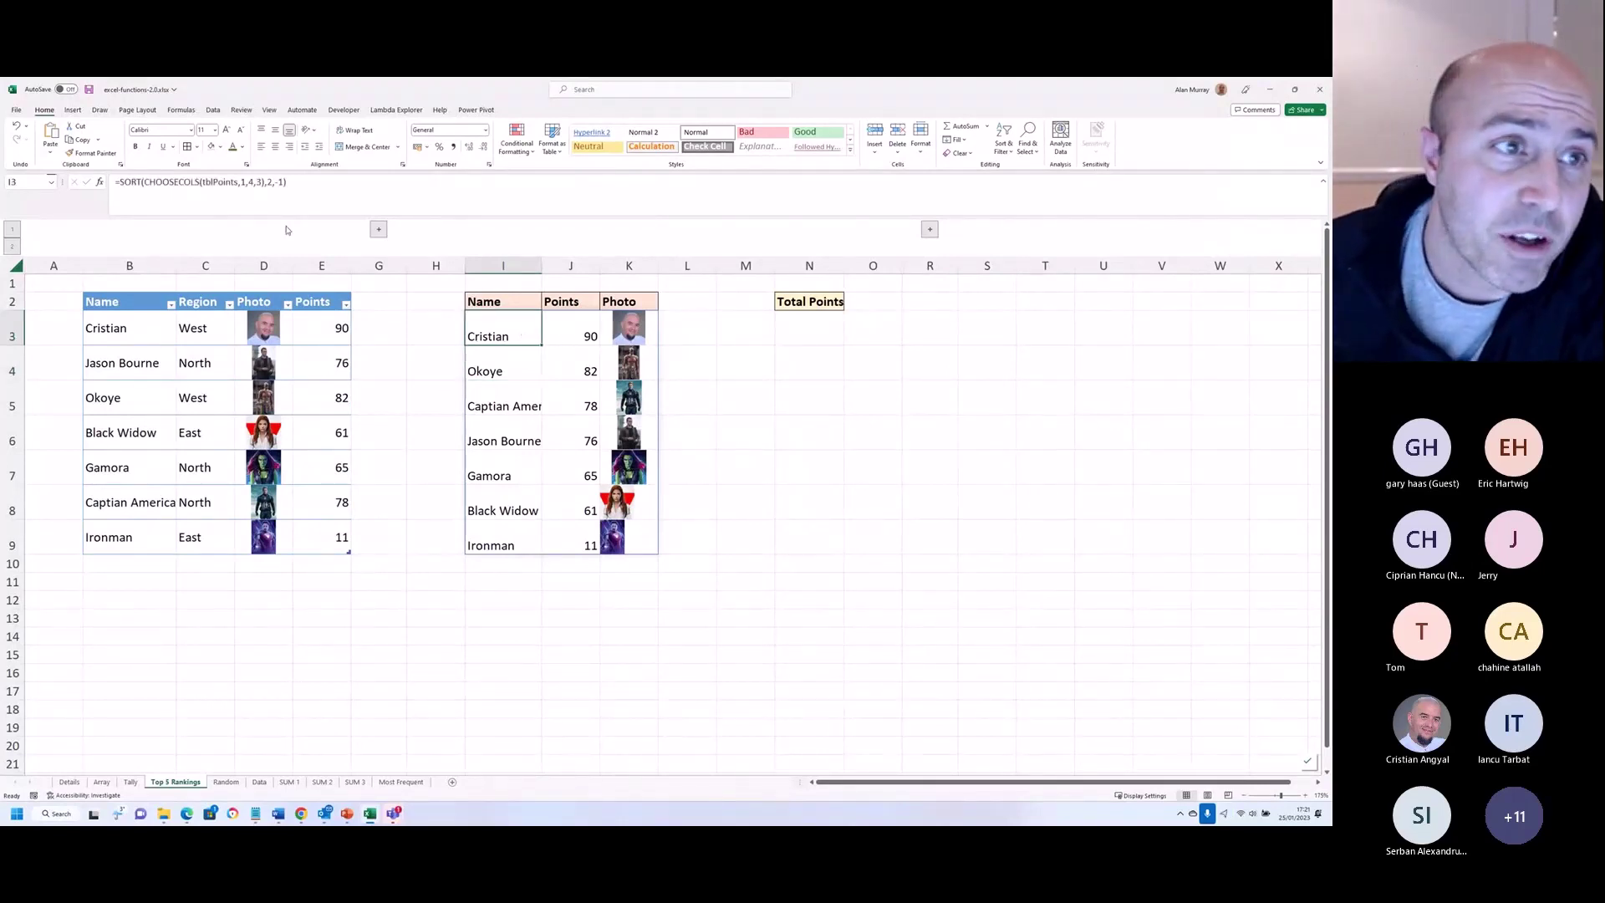
double_click(499, 335)
click(473, 336)
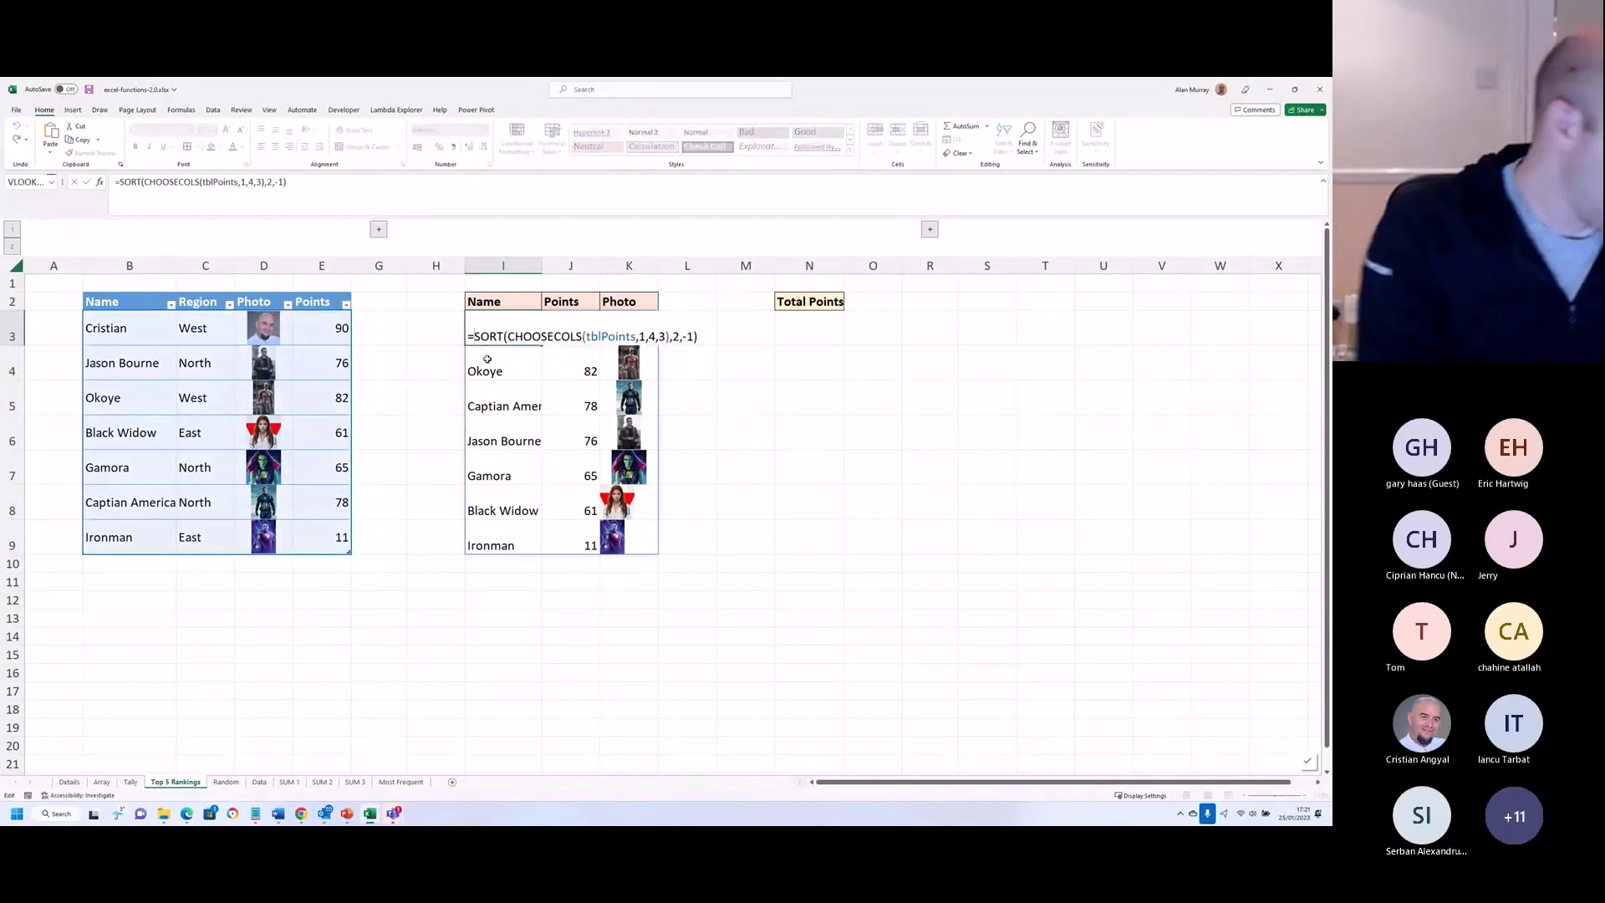
text(tak)
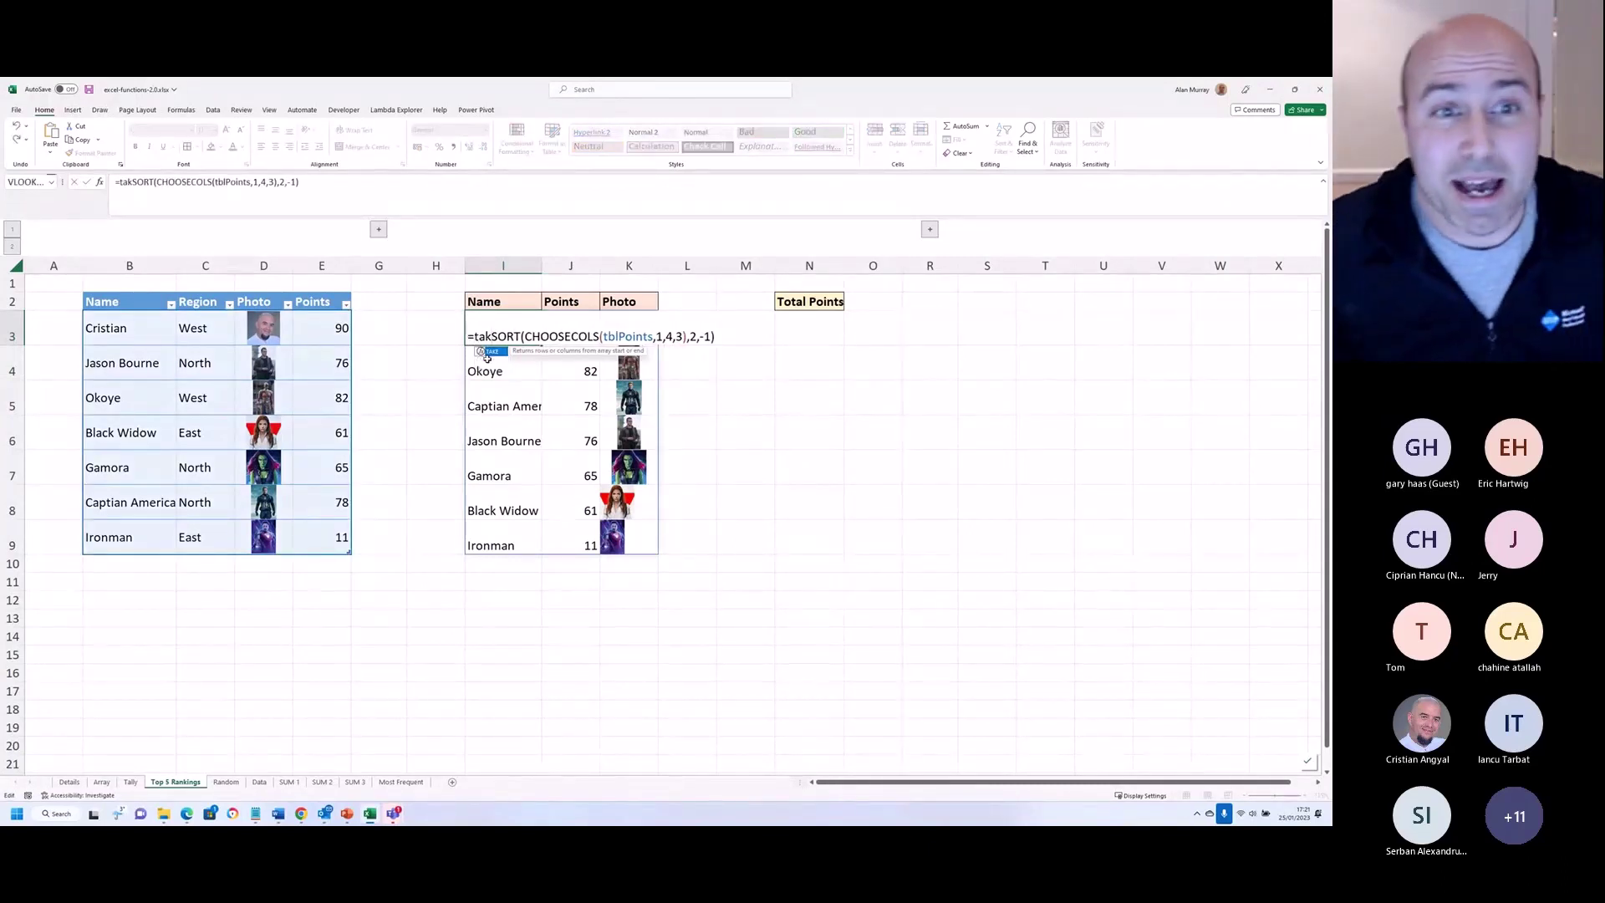
double_click(487, 352)
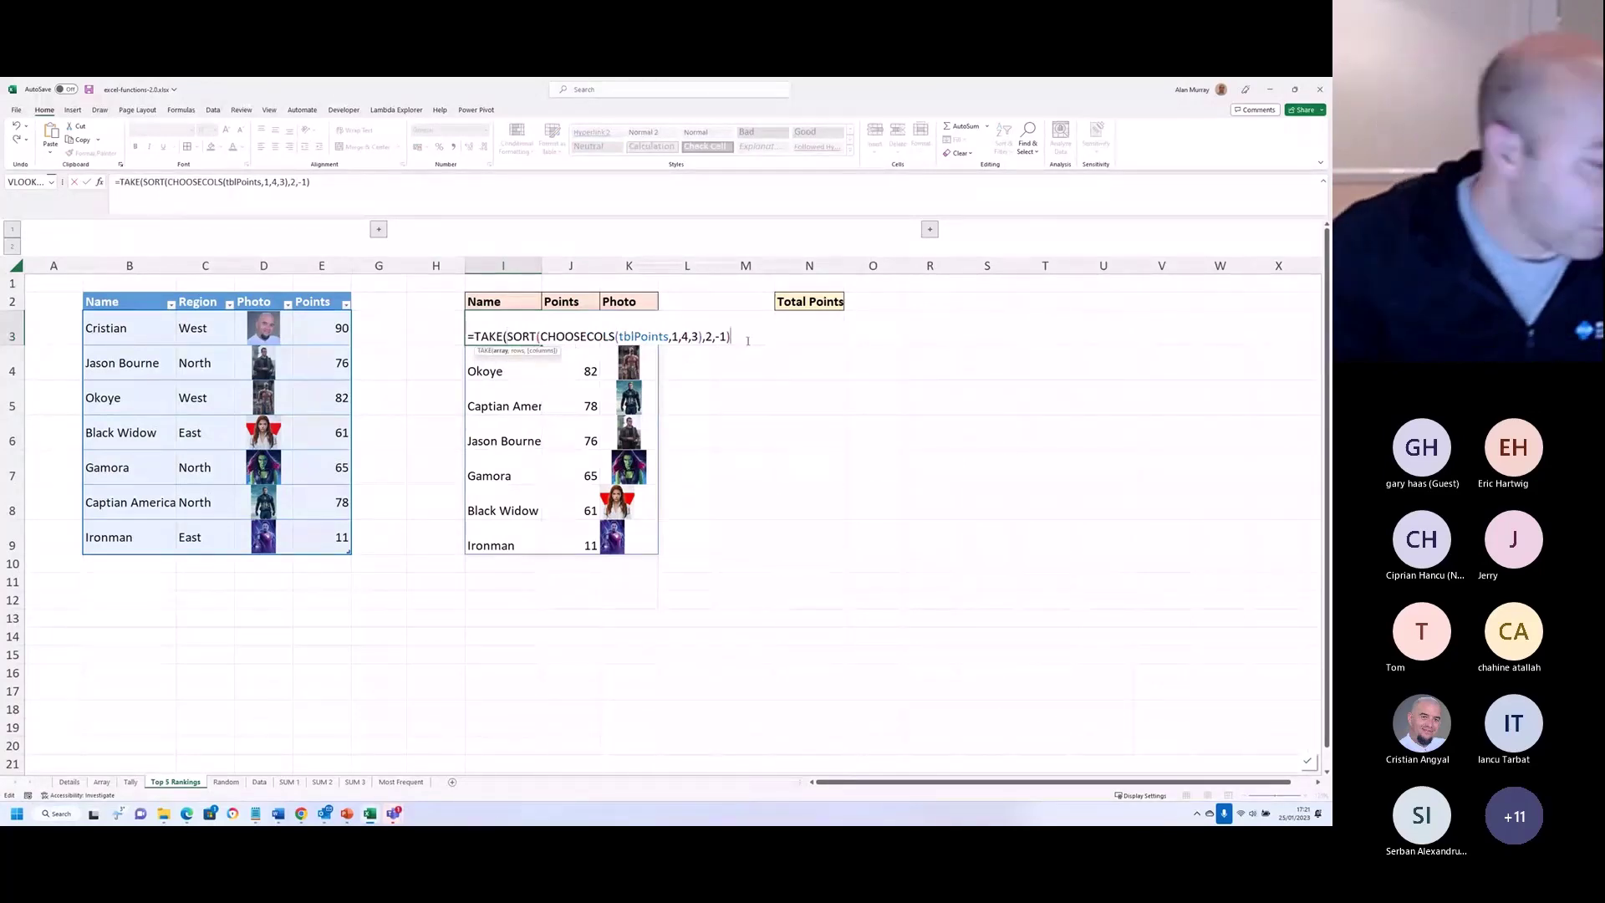
text(,)
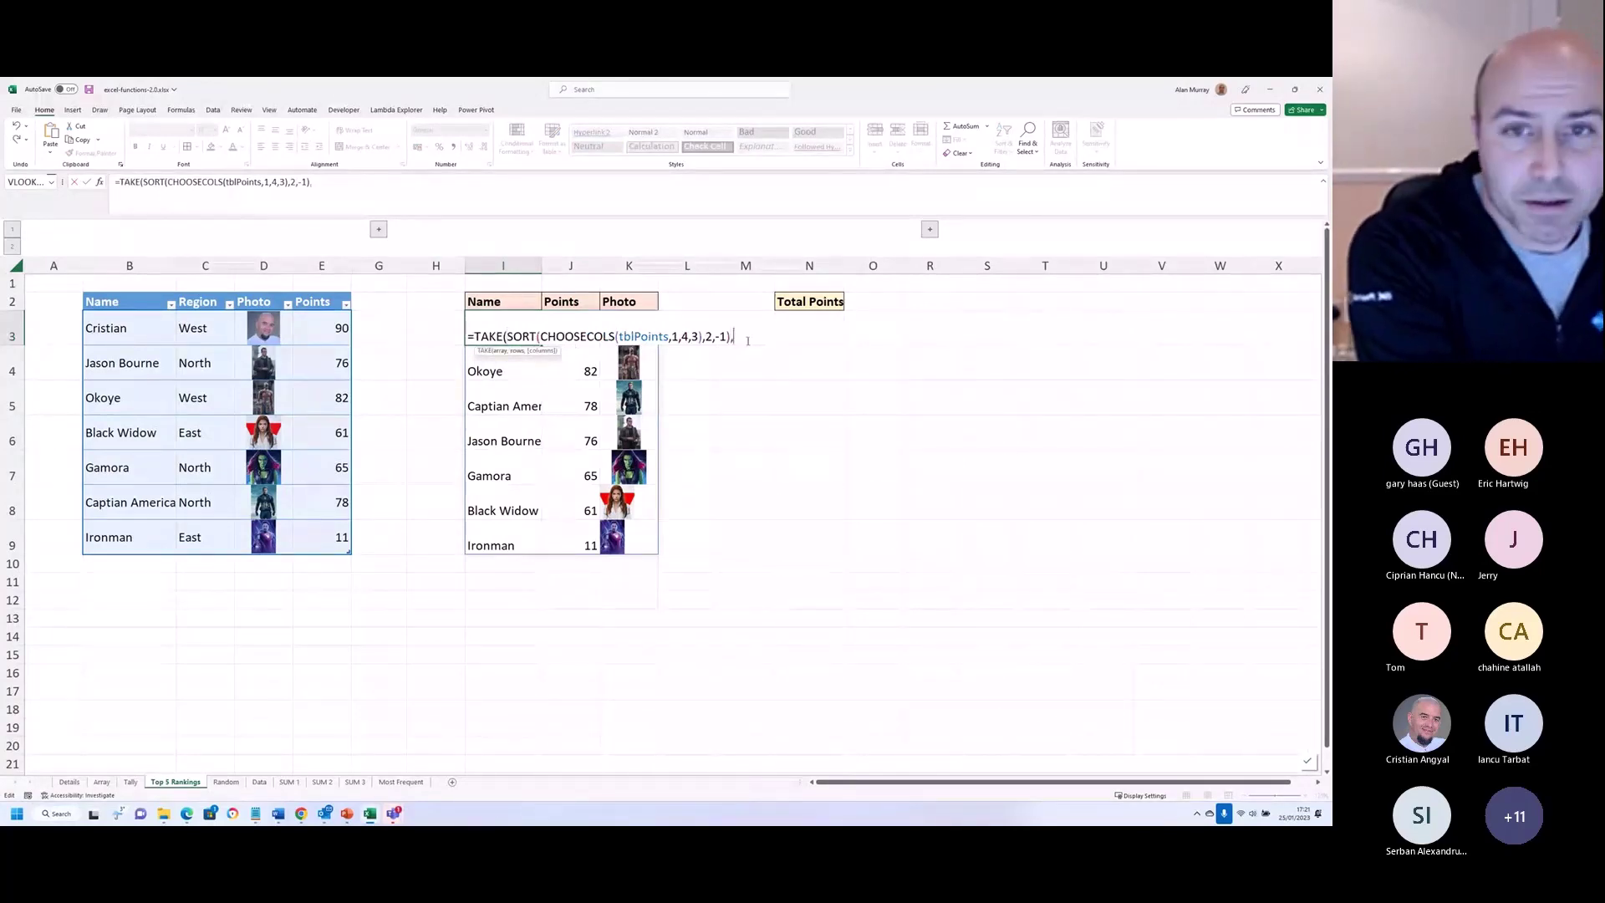
text(5)
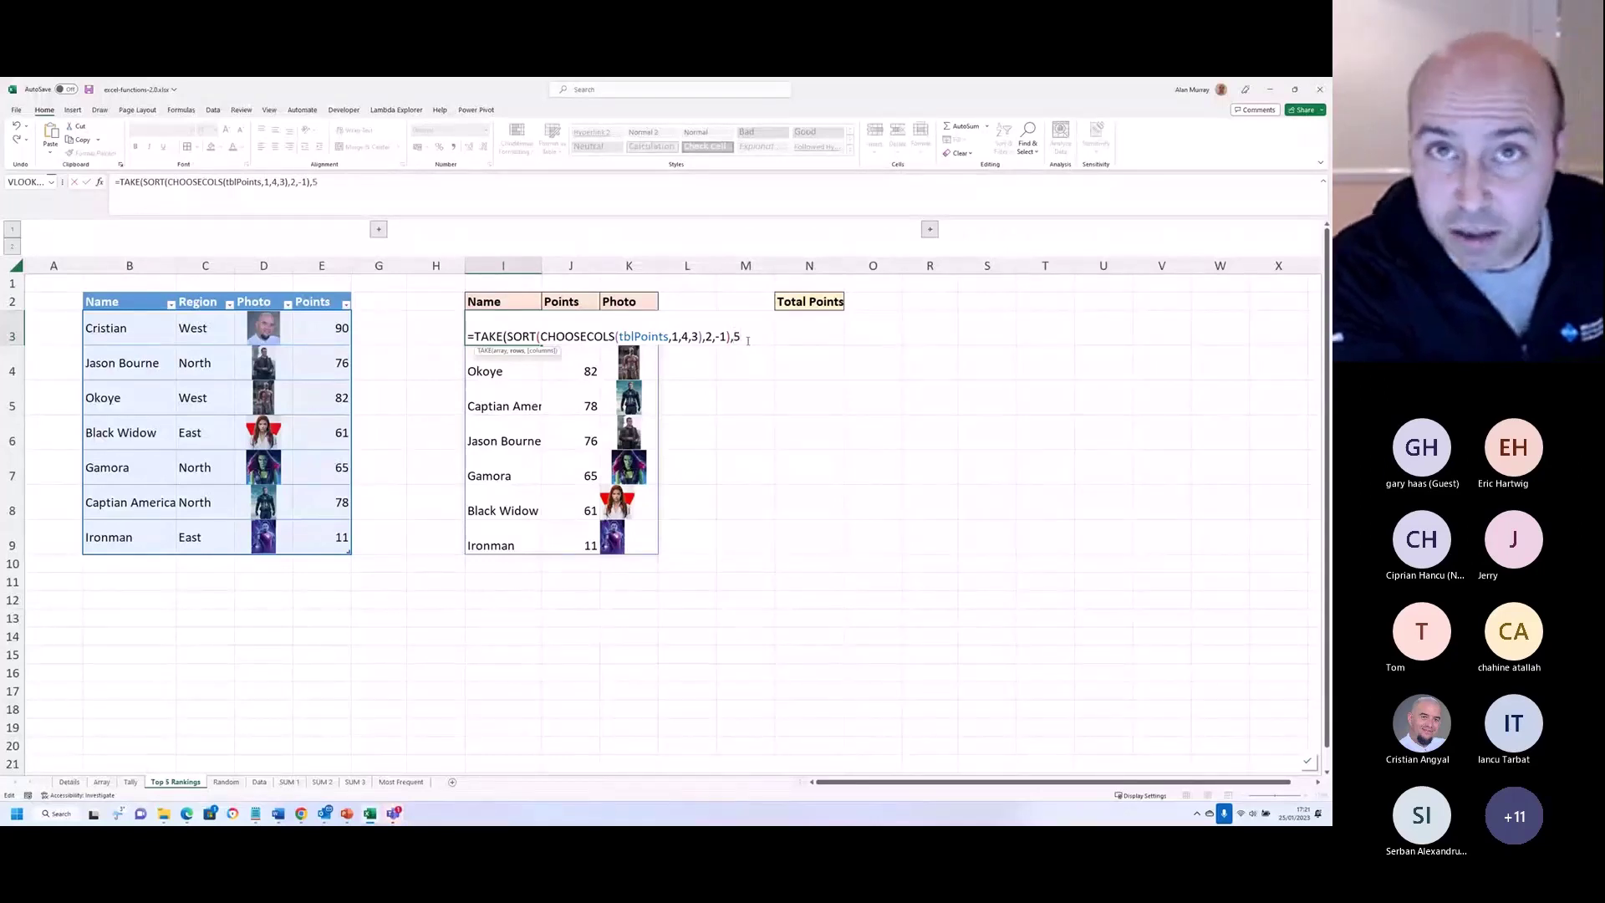
text())
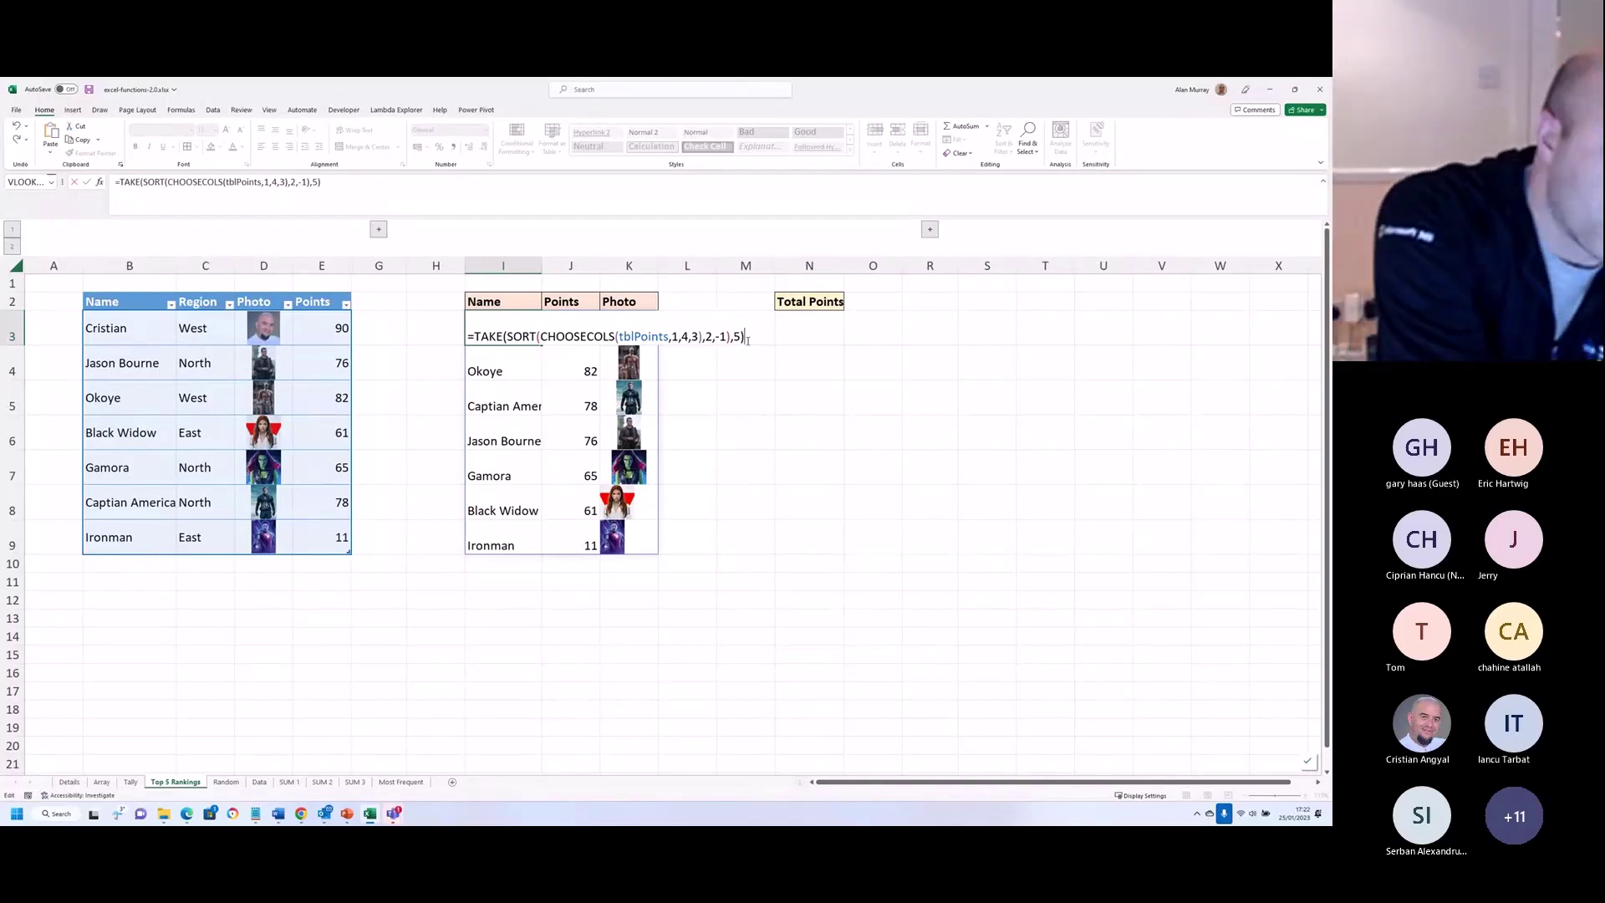
key(Return)
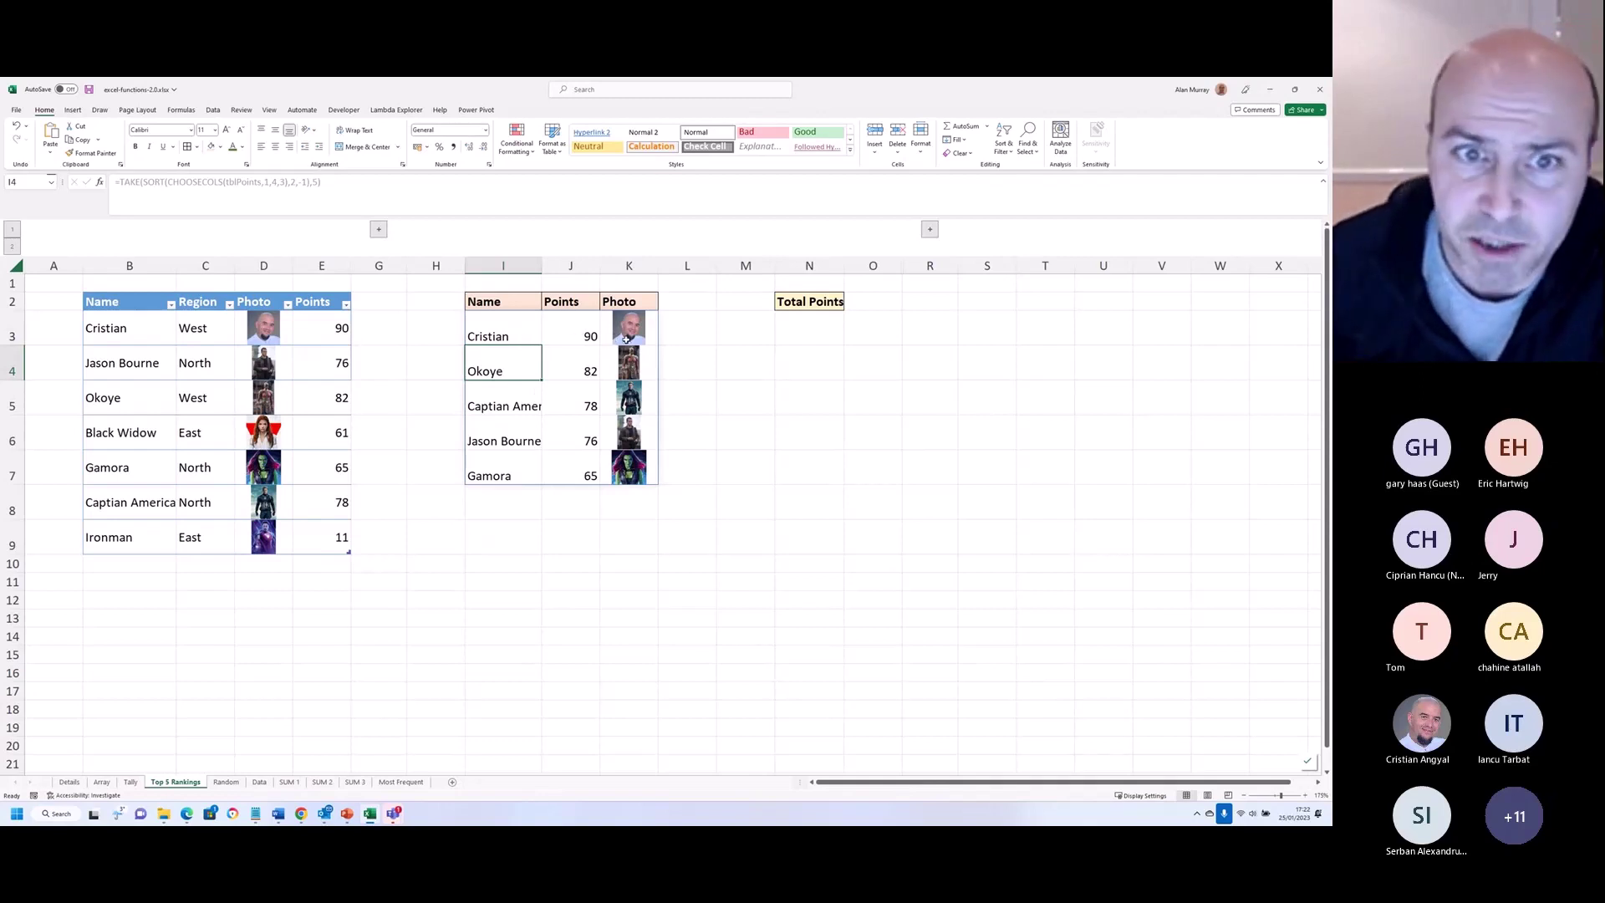
double_click(520, 326)
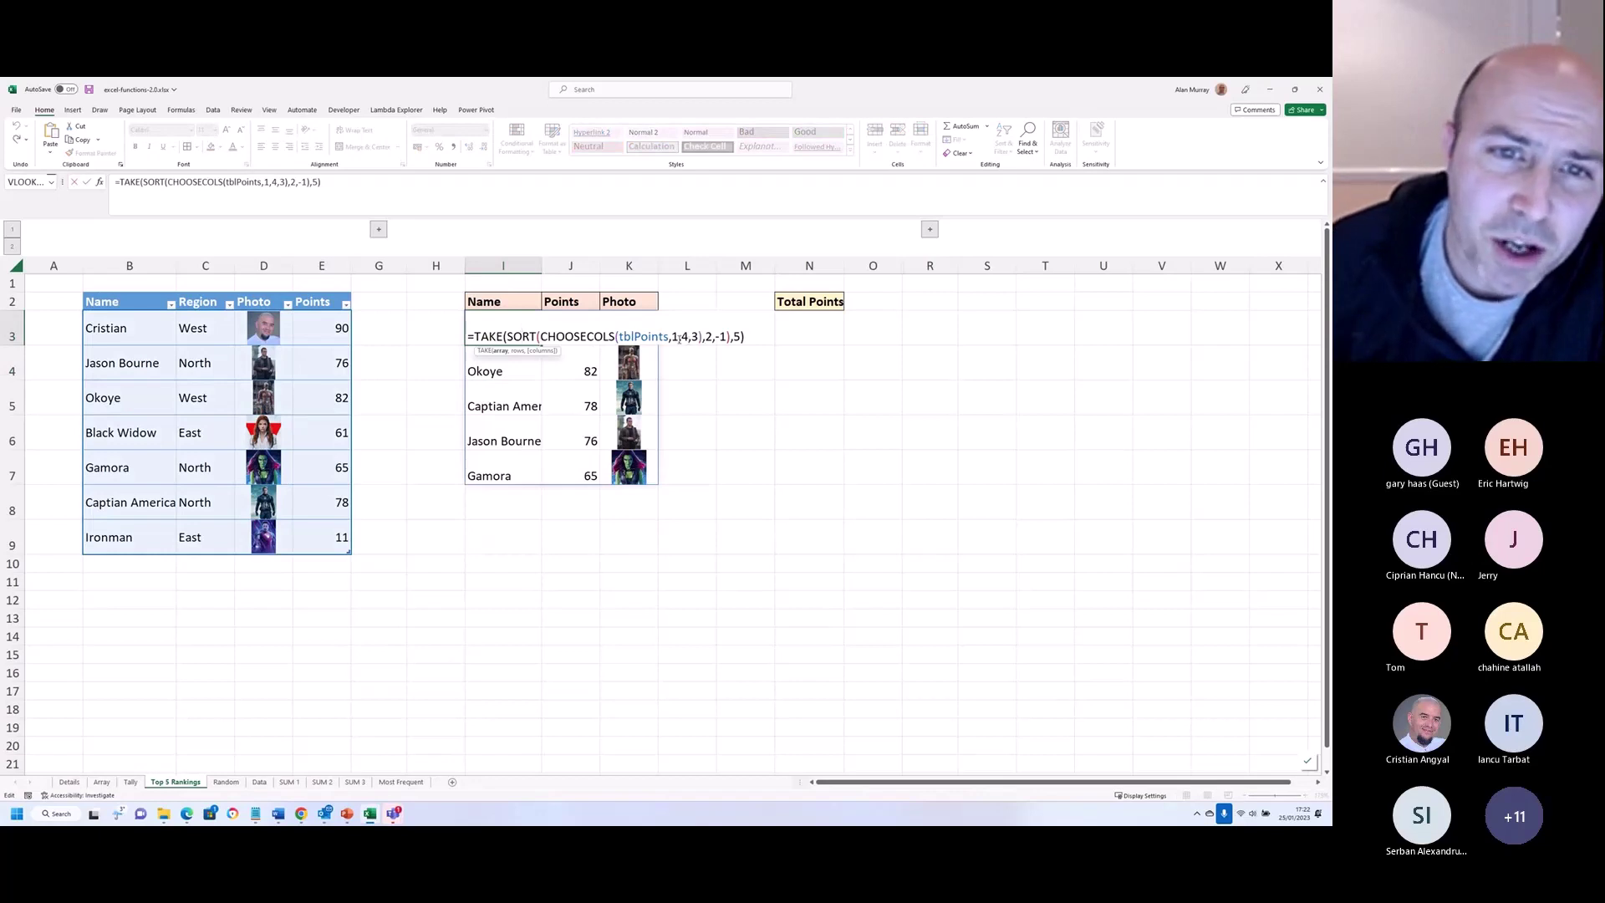
drag(673, 336, 699, 337)
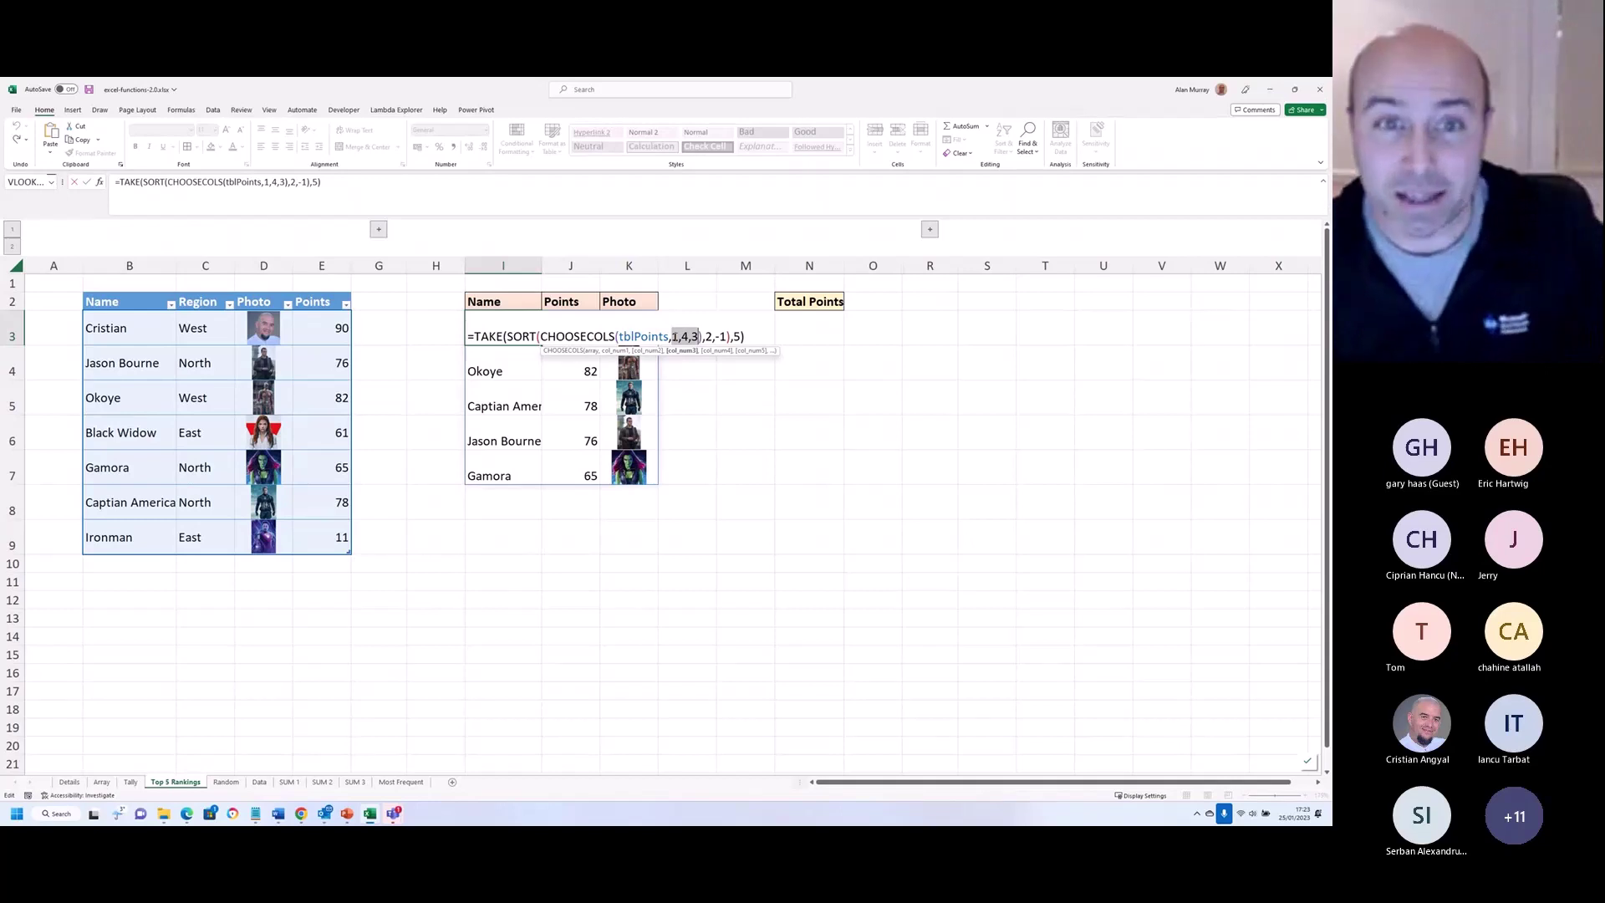
Step: Replace the column numbers 1,4,3 in I3 with MATCH(I2:K2,tblPoints[#Headers],0)
text(mat)
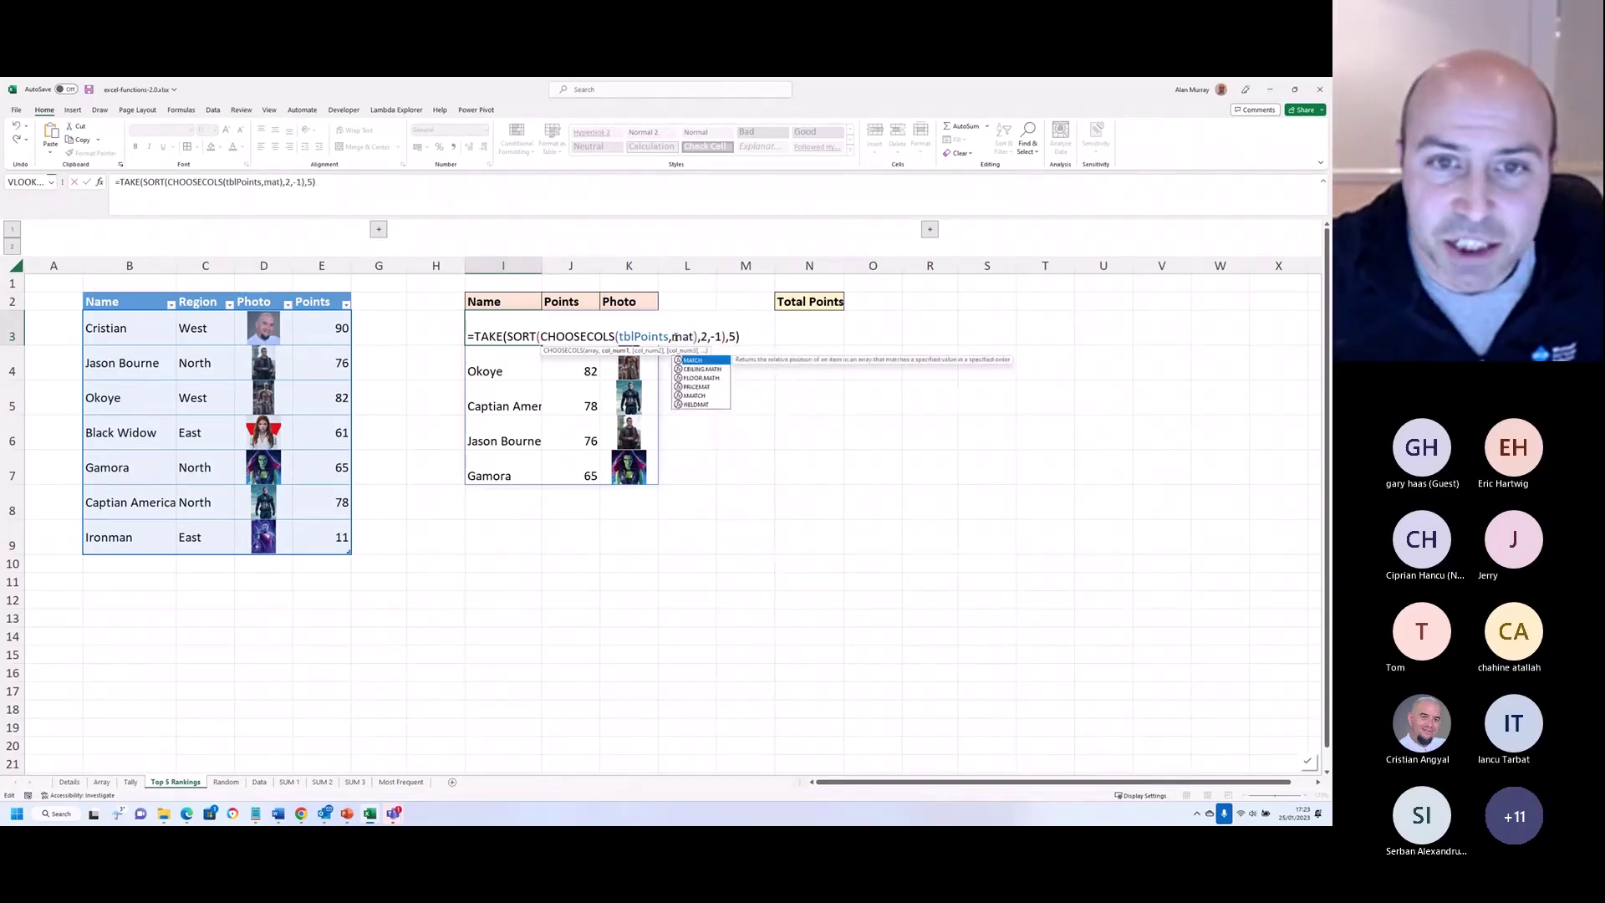
key(Tab)
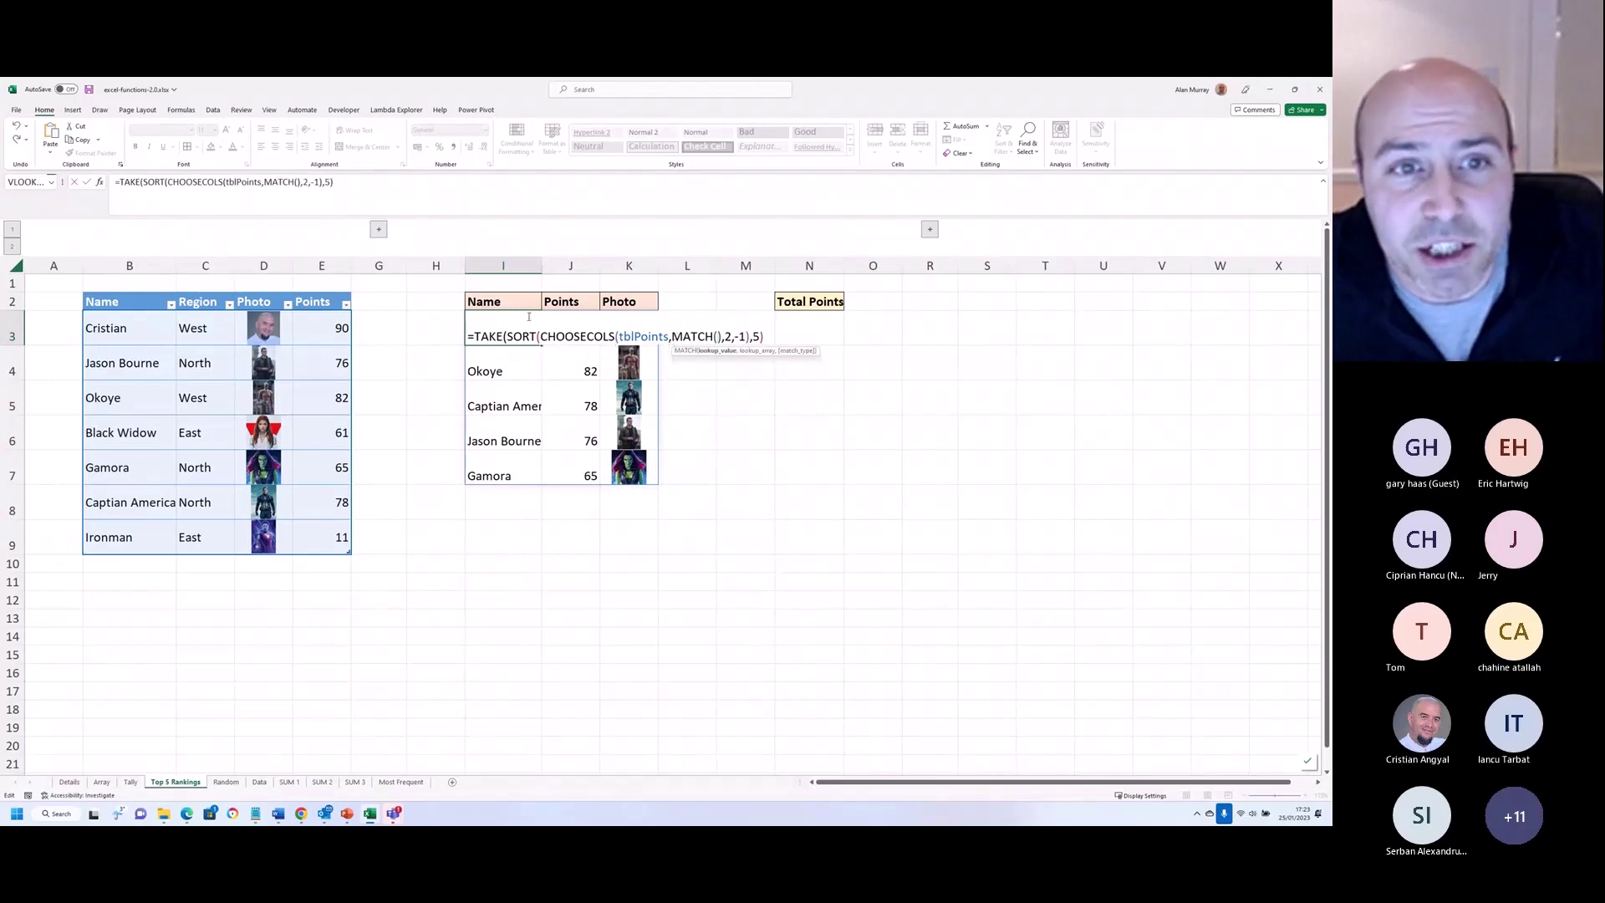
drag(502, 301, 611, 299)
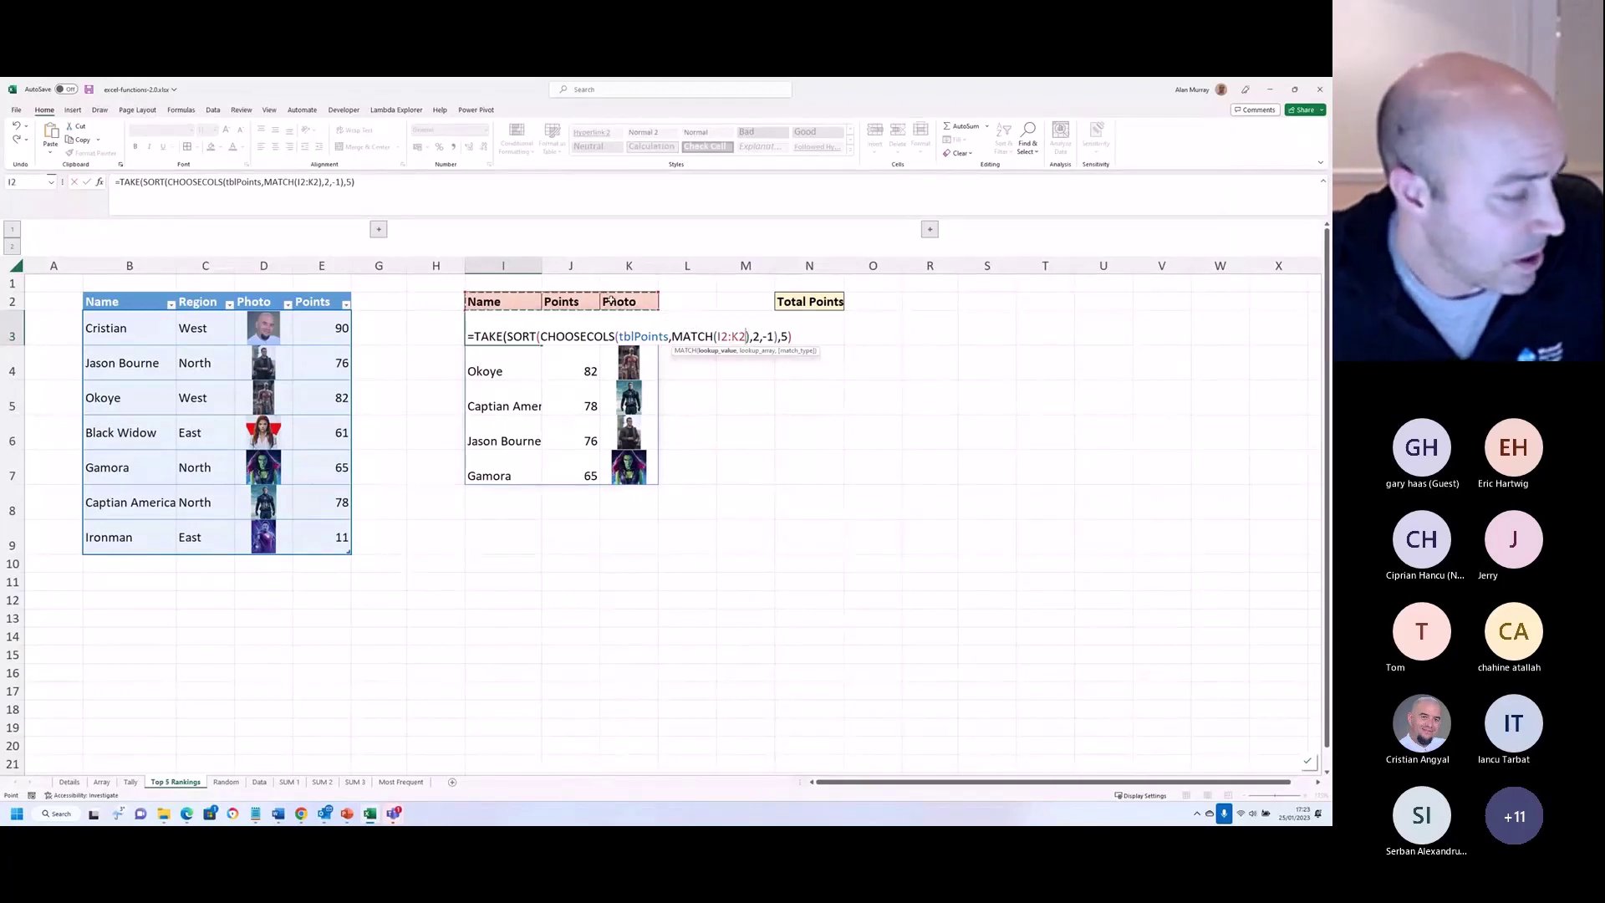
text(,)
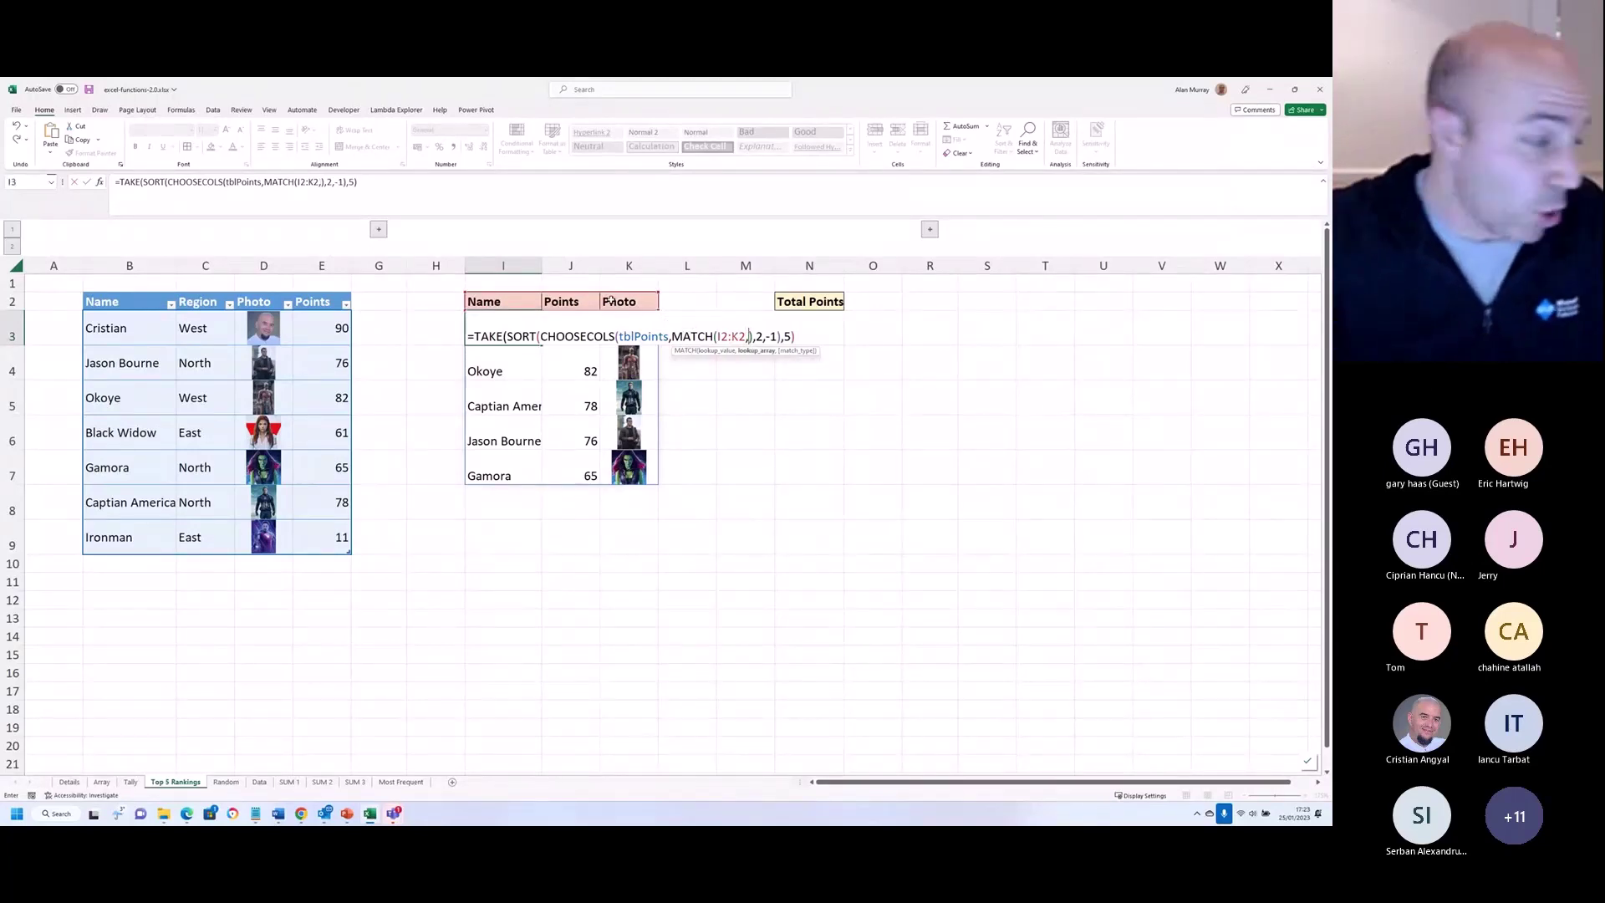
text(tbl)
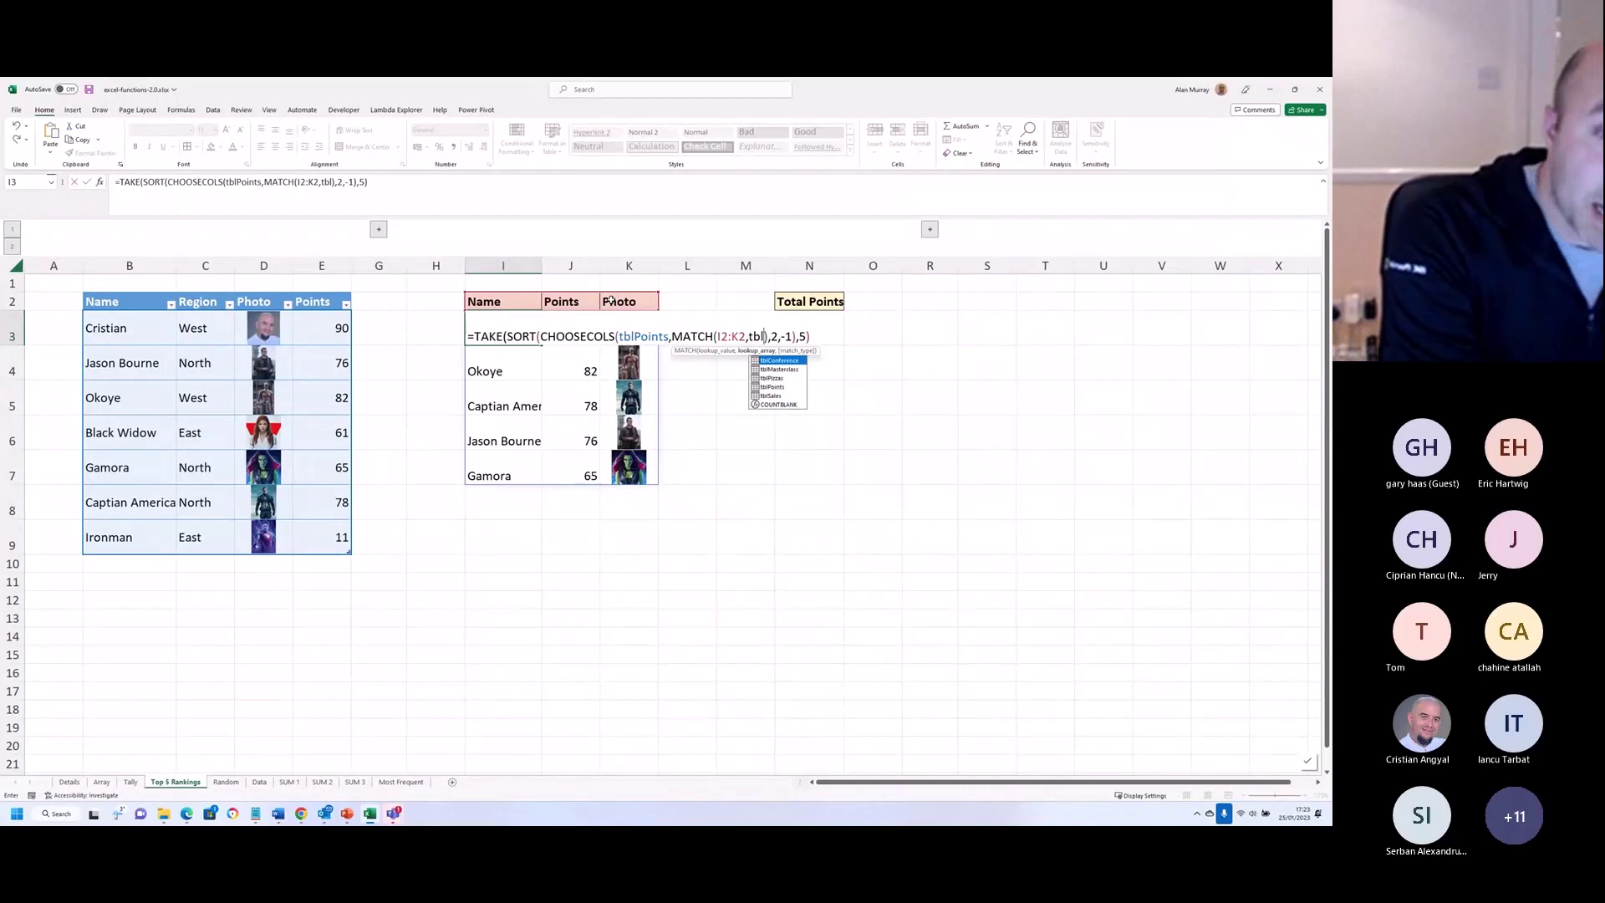
key(Down)
key(Down)
key(Down)
key(Tab)
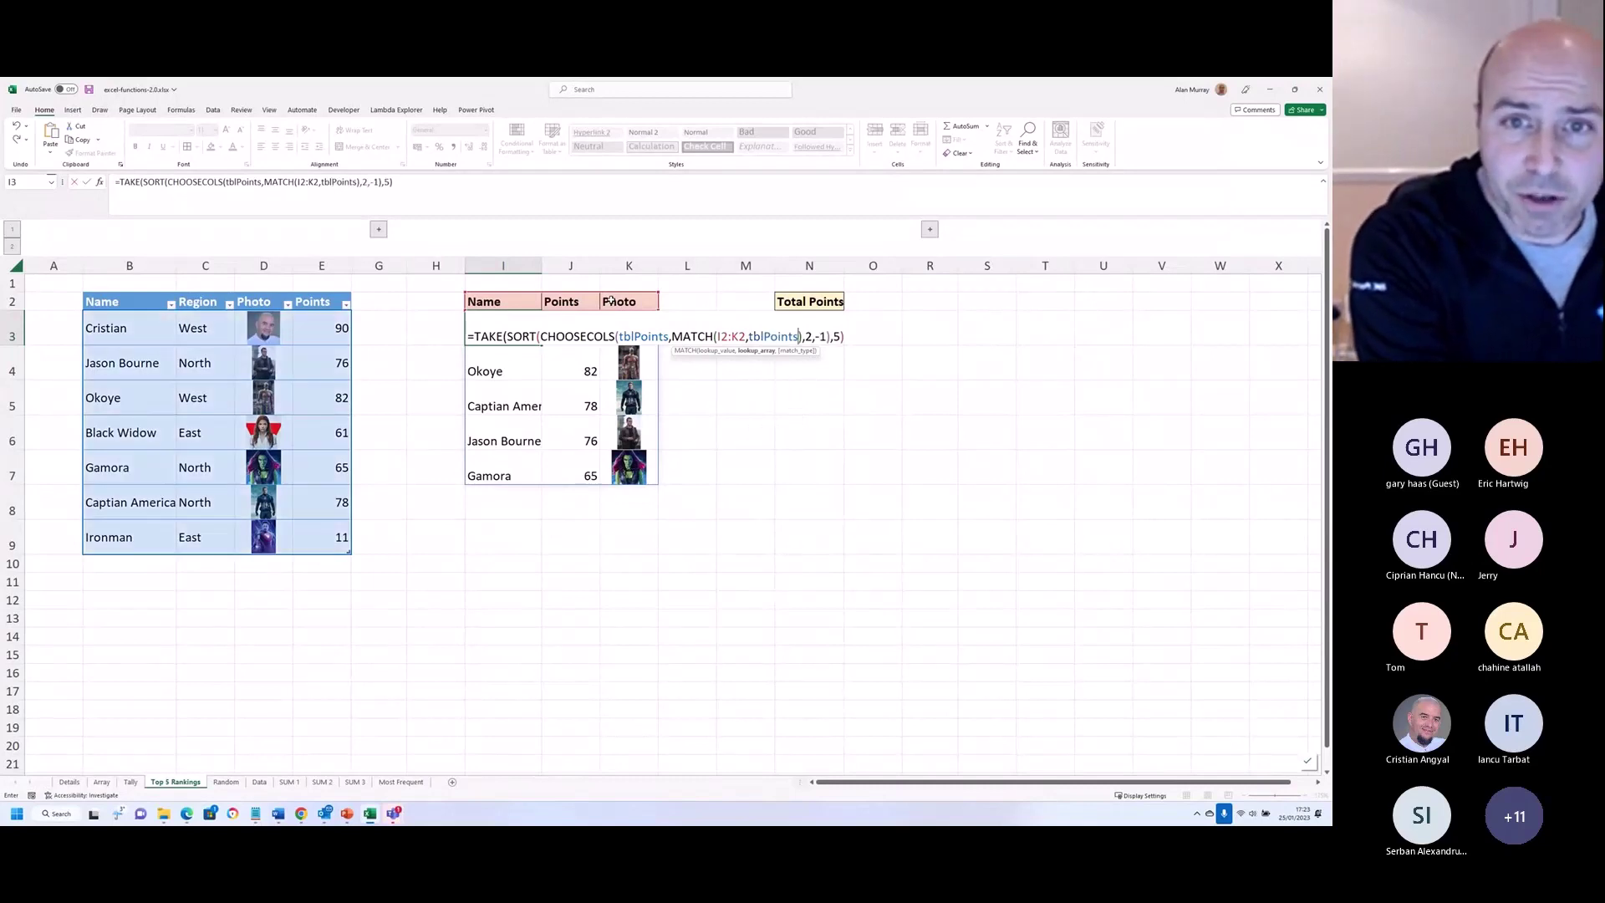
text([)
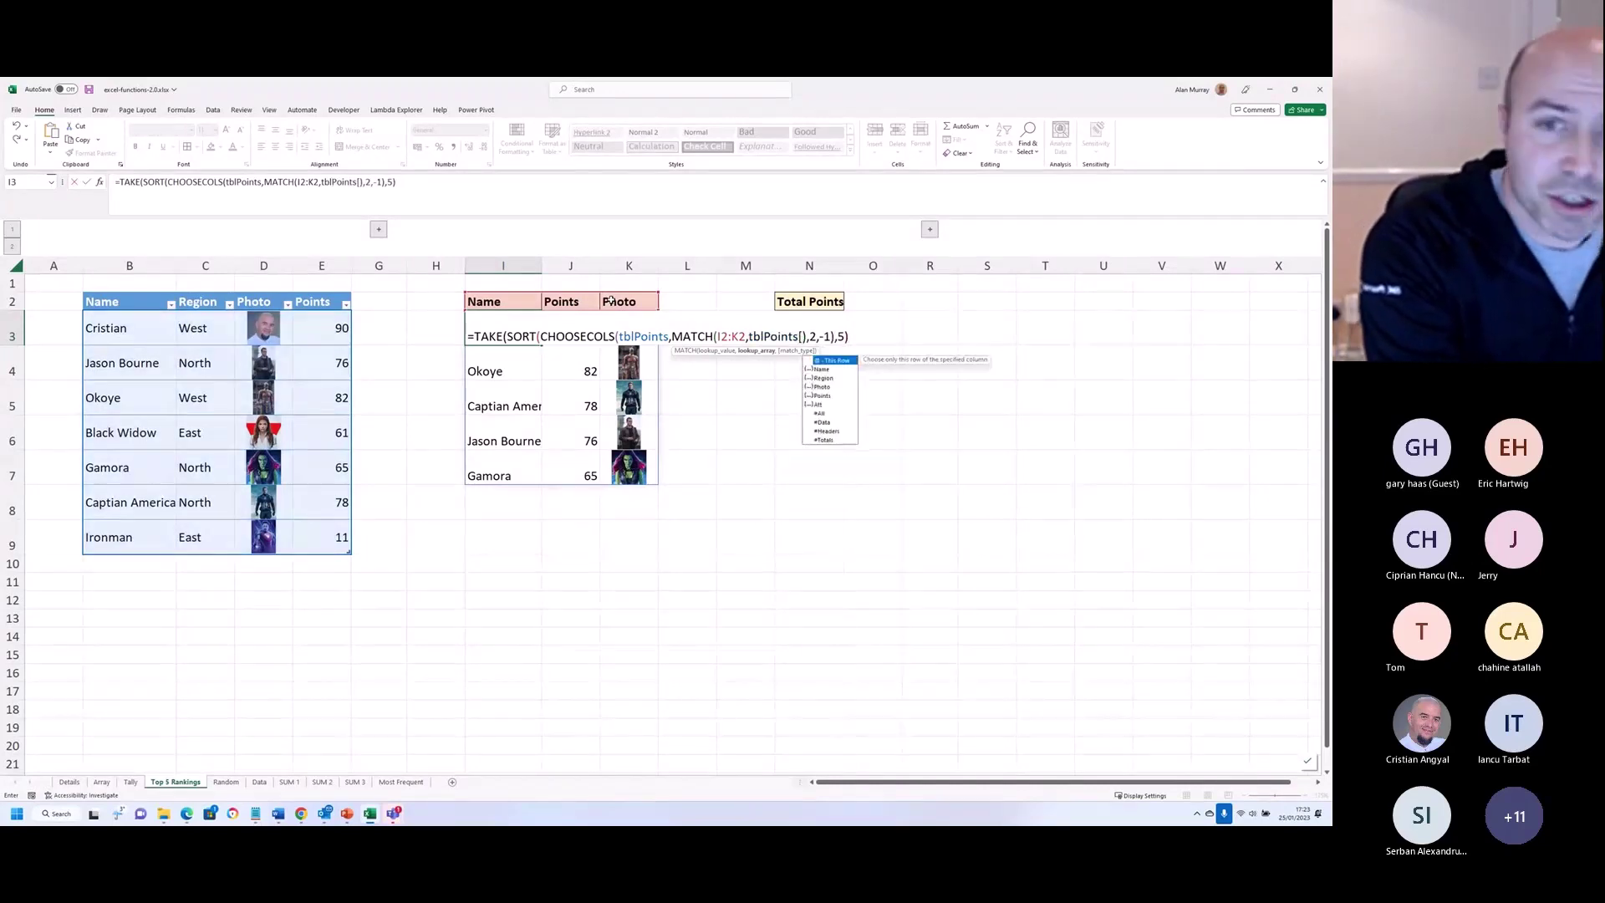
key(Down)
key(Down)
key(Down)
key(Down)
key(Down)
key(Down)
key(Down)
key(Down)
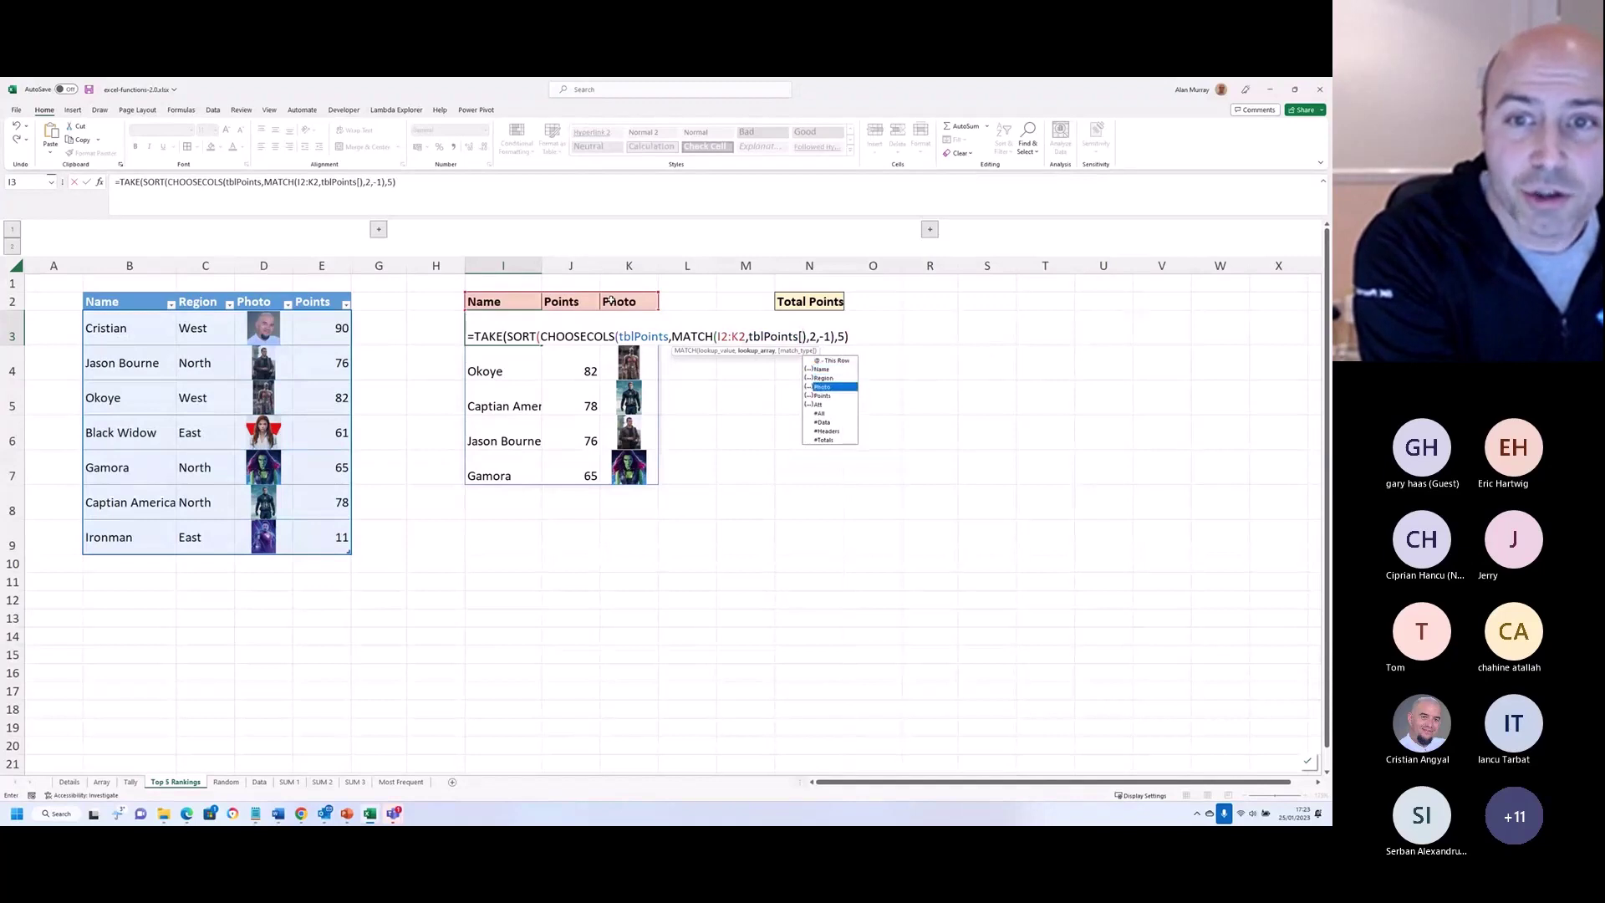
key(Tab)
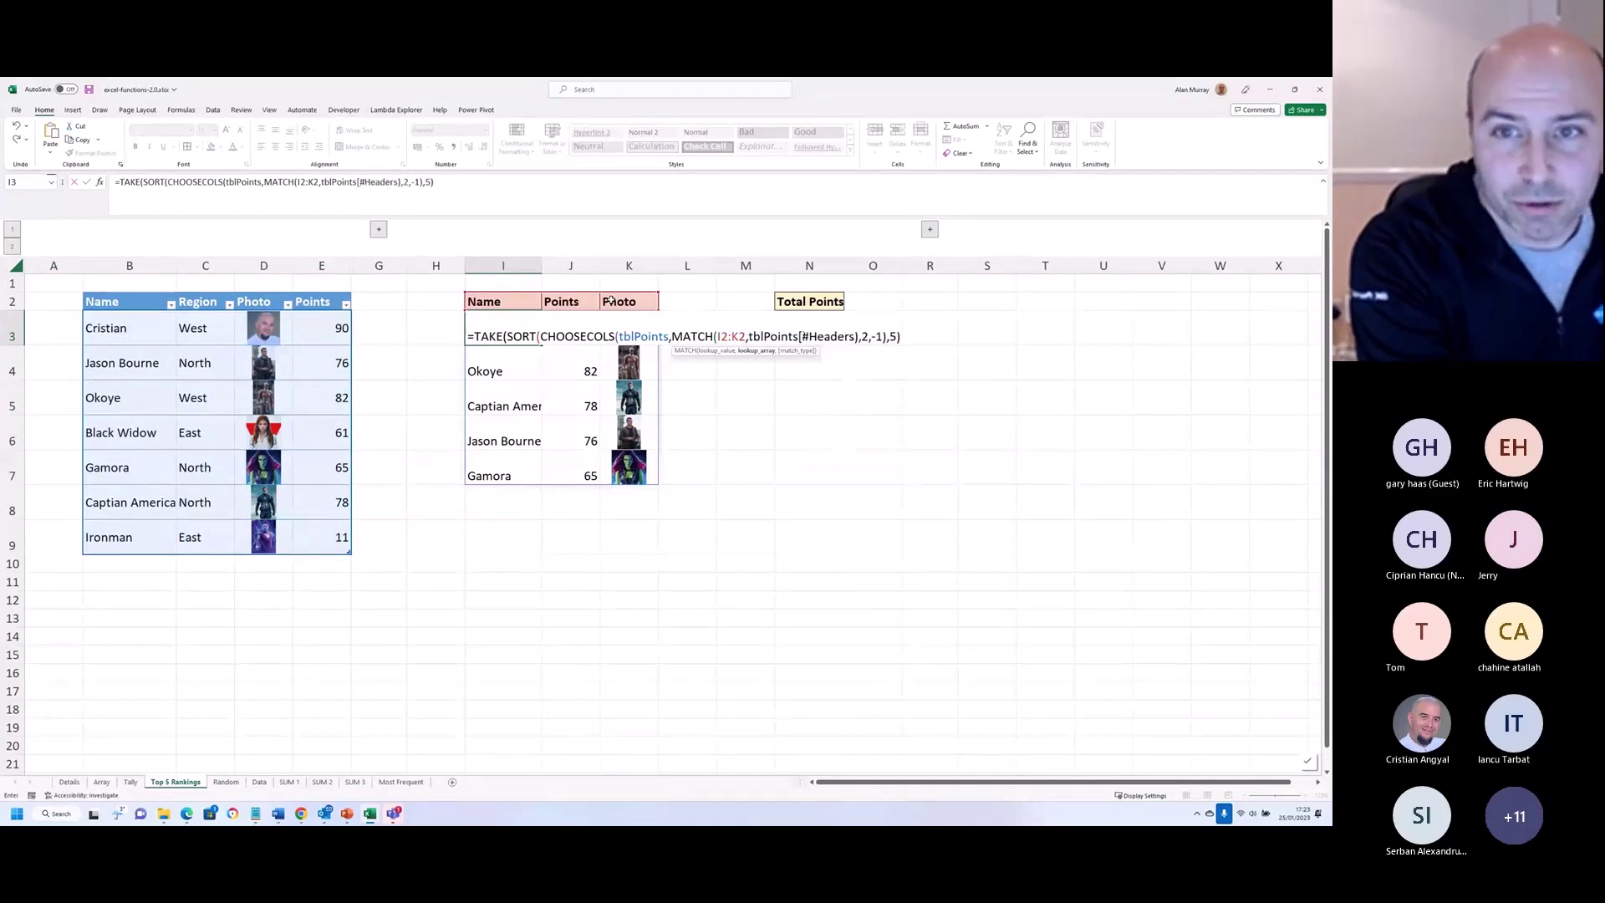
text(])
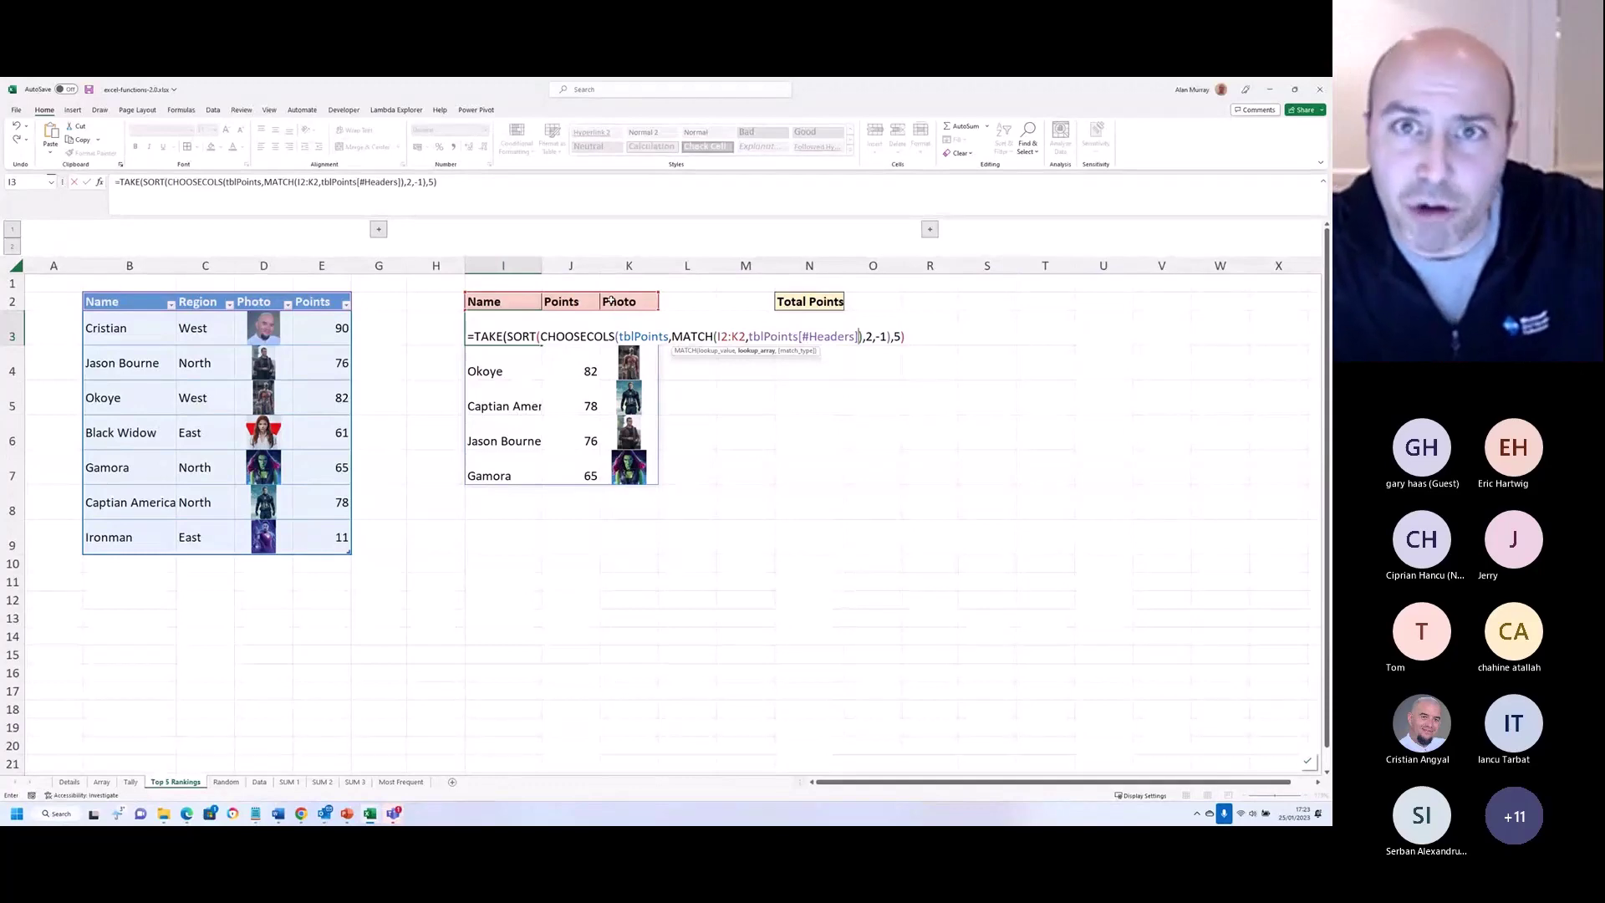
text(,0))
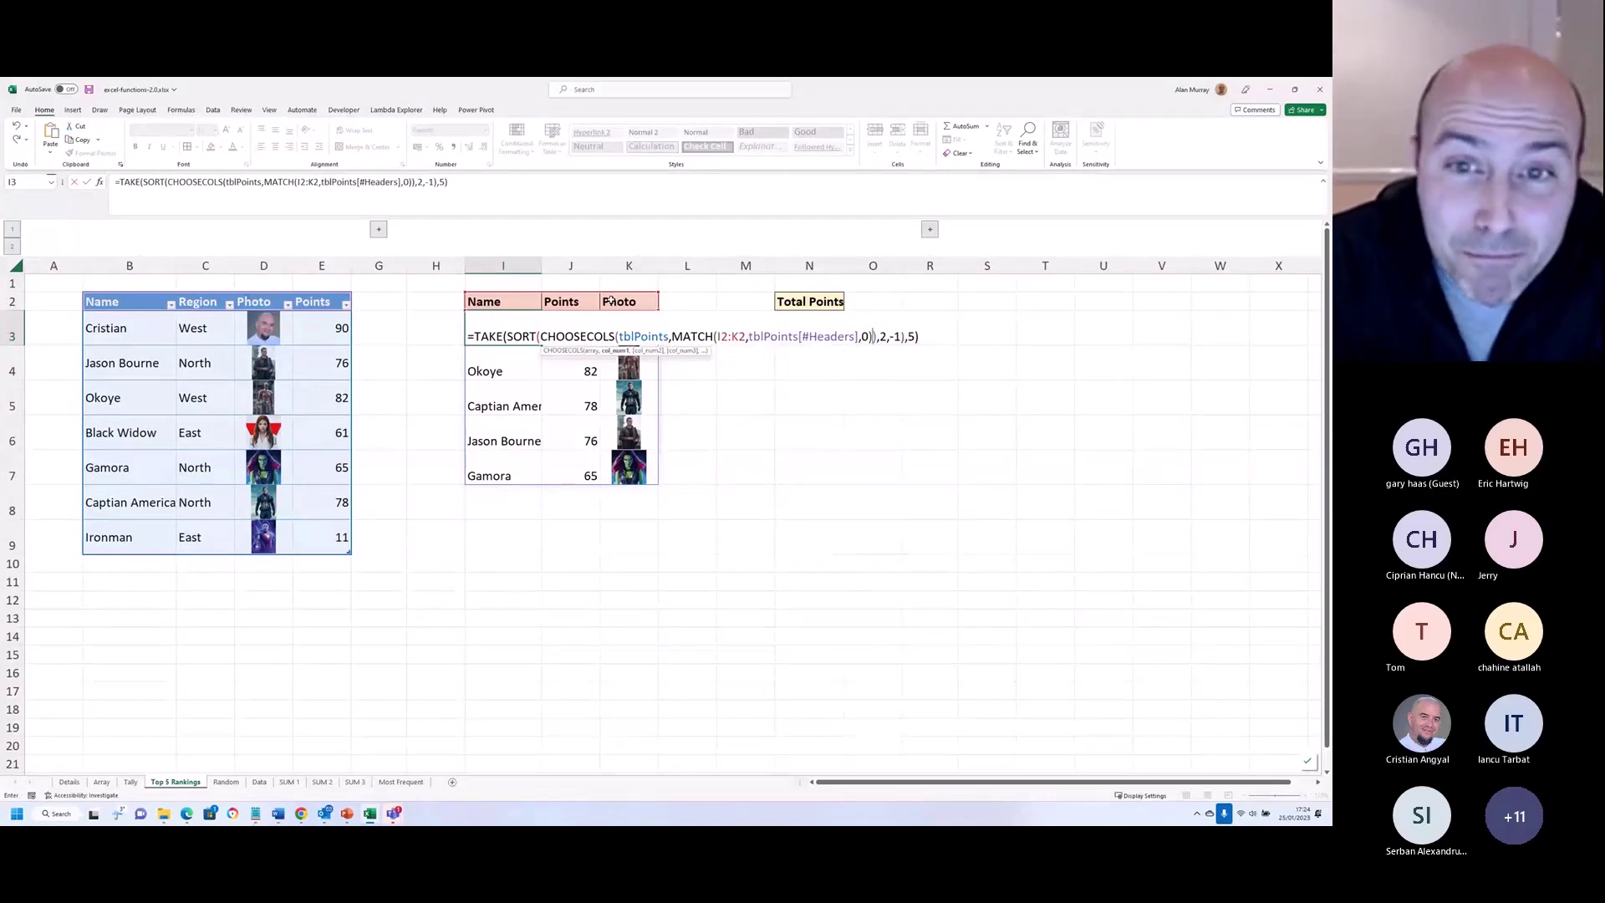
key(Return)
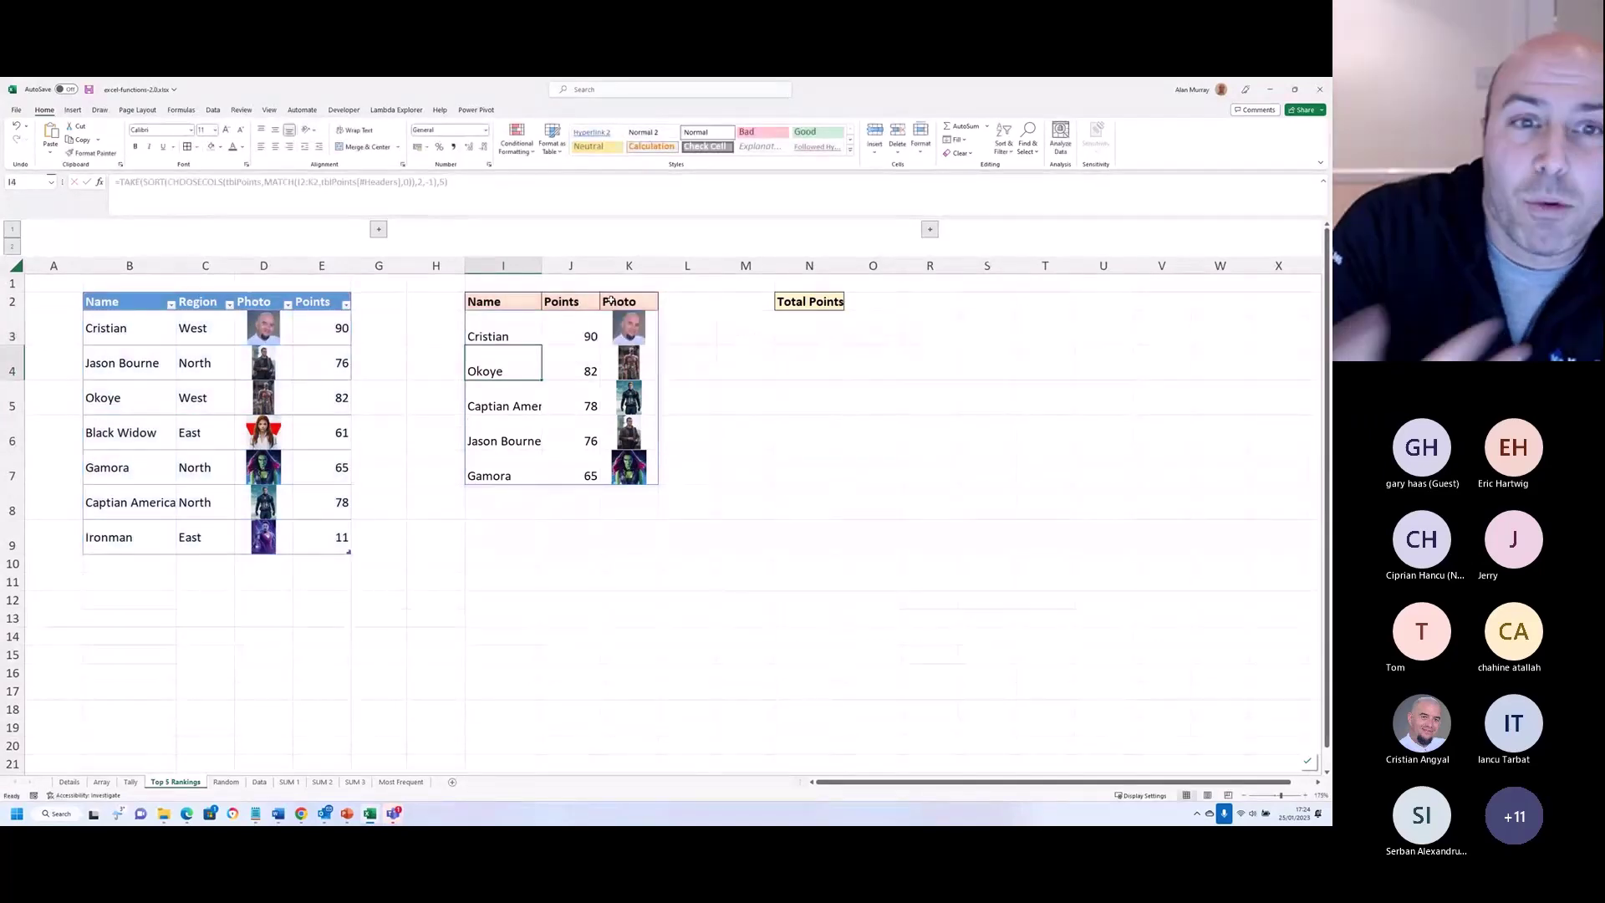
click(521, 338)
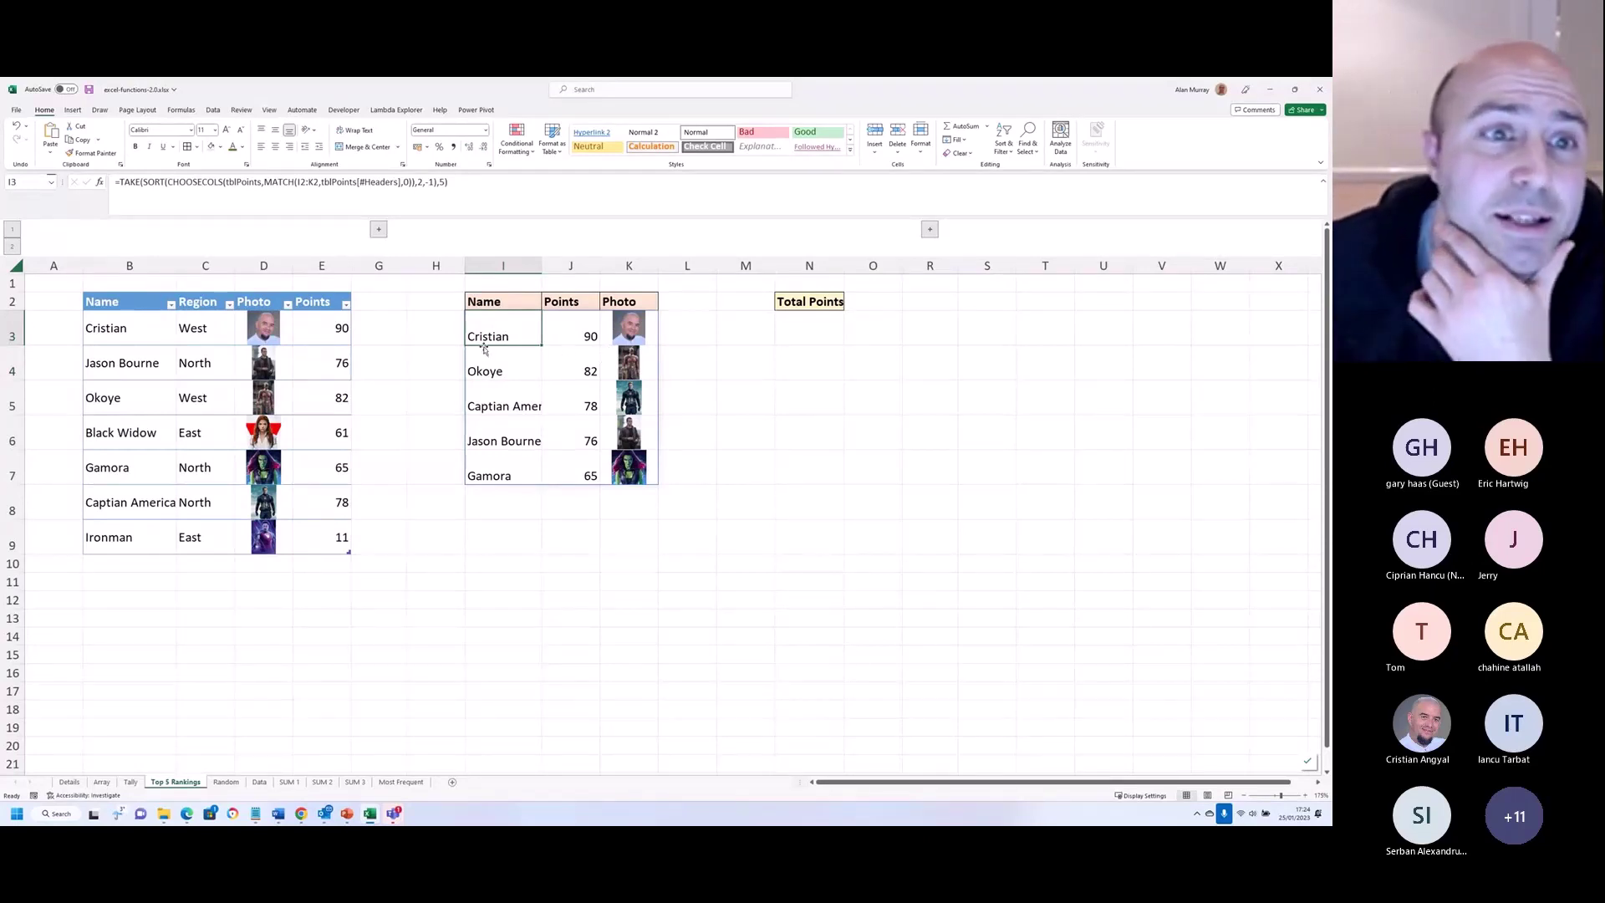
Step: Reveal the hidden Att column, then re-rank the top five by Att and back to Points via J2
click(380, 230)
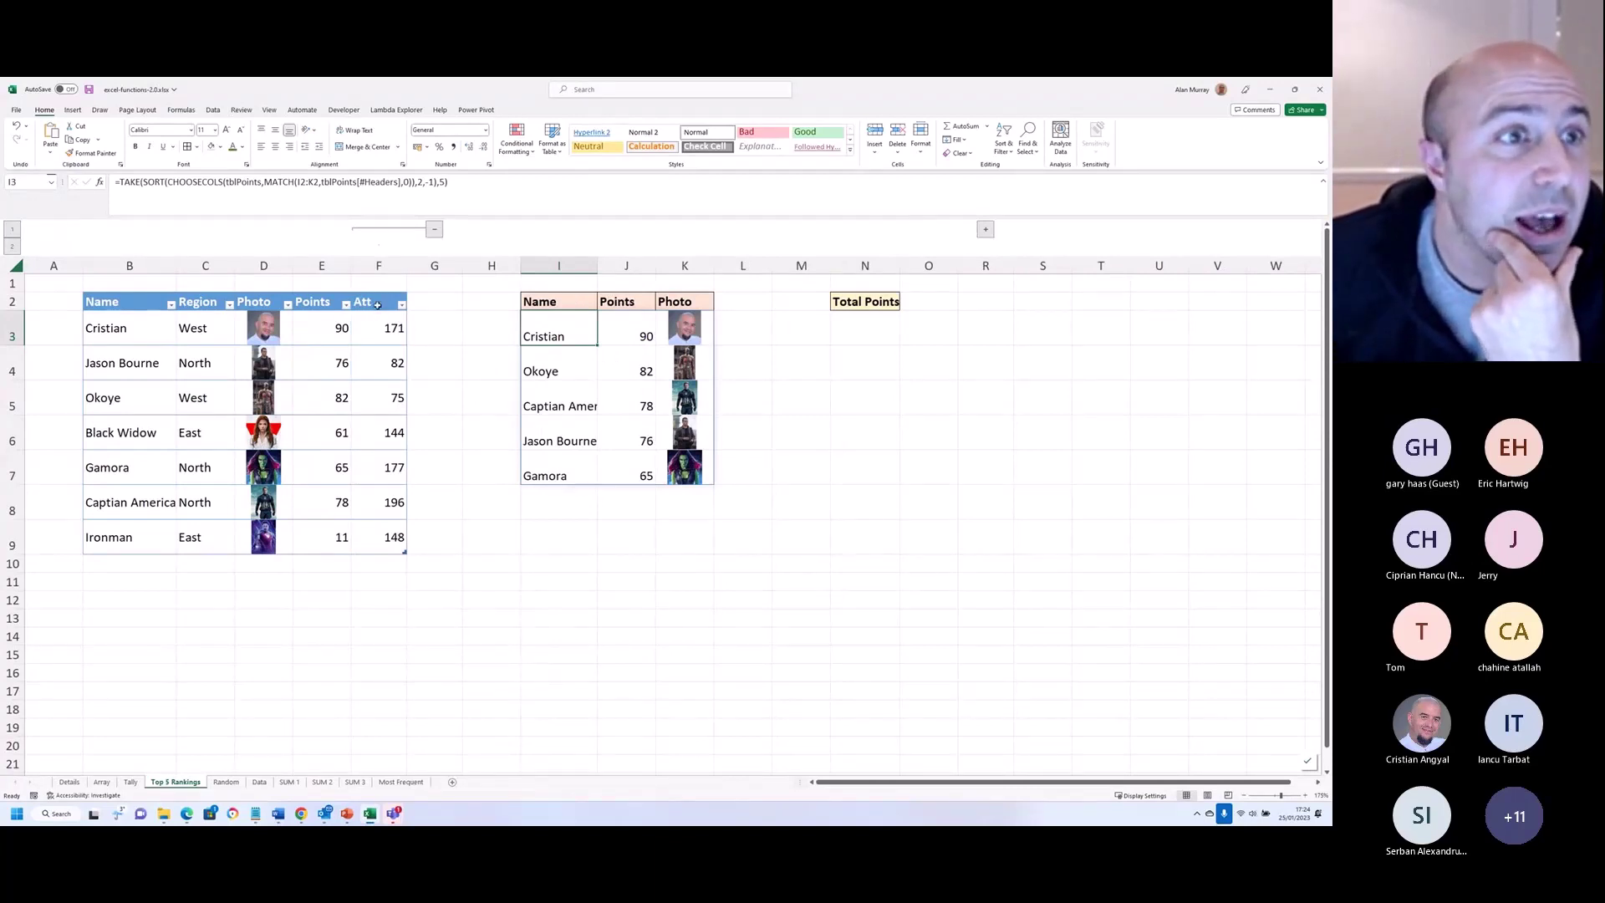
click(643, 305)
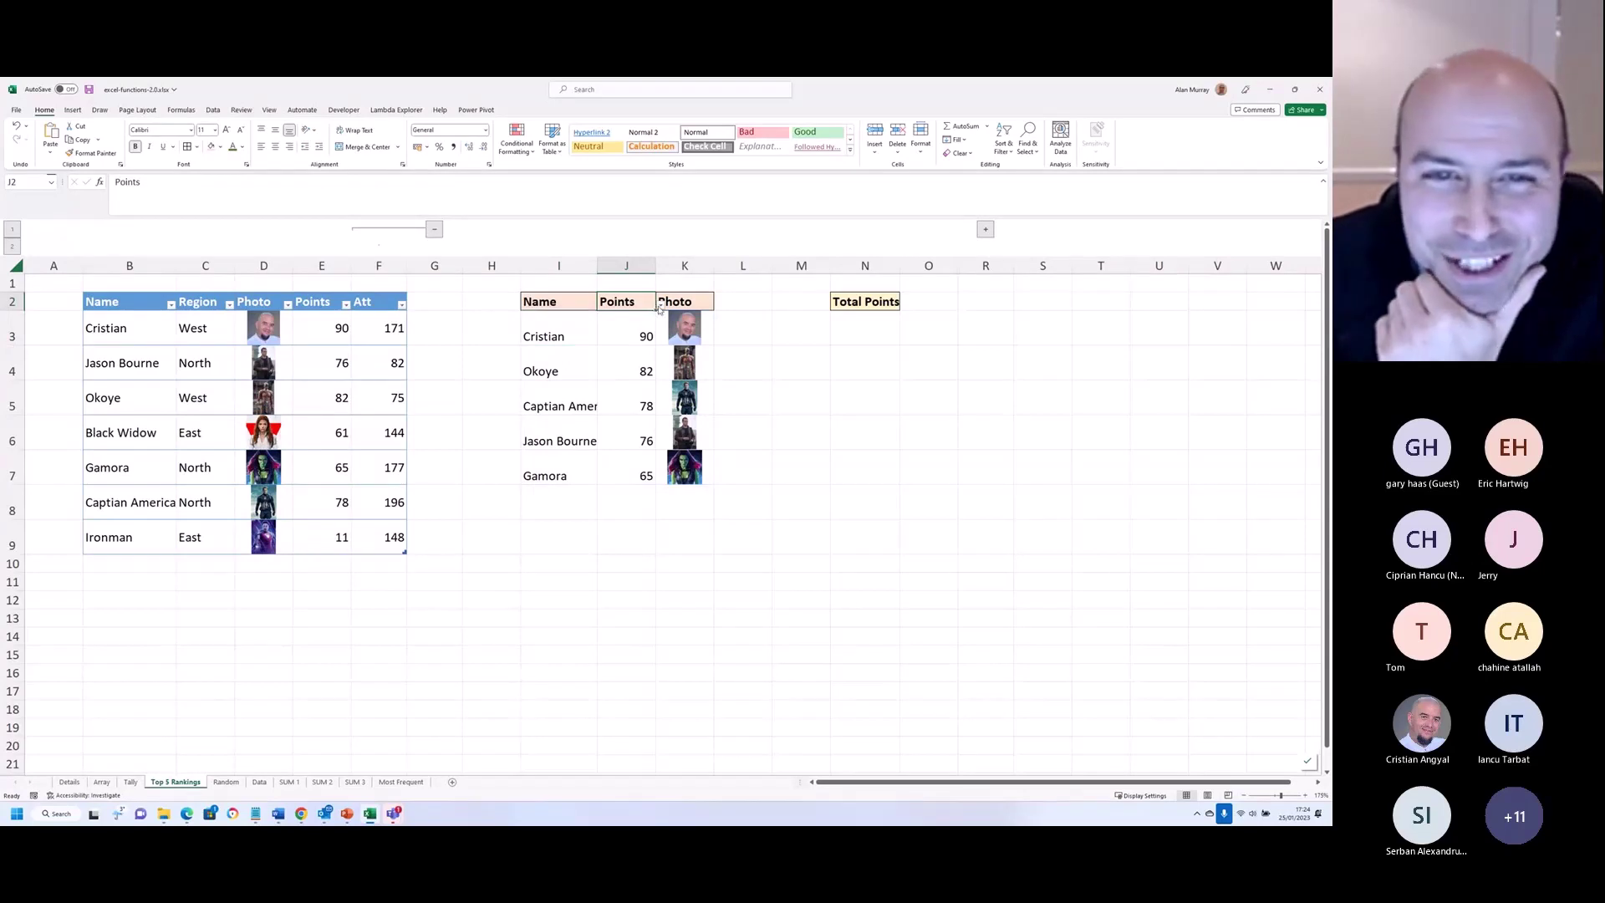
click(662, 310)
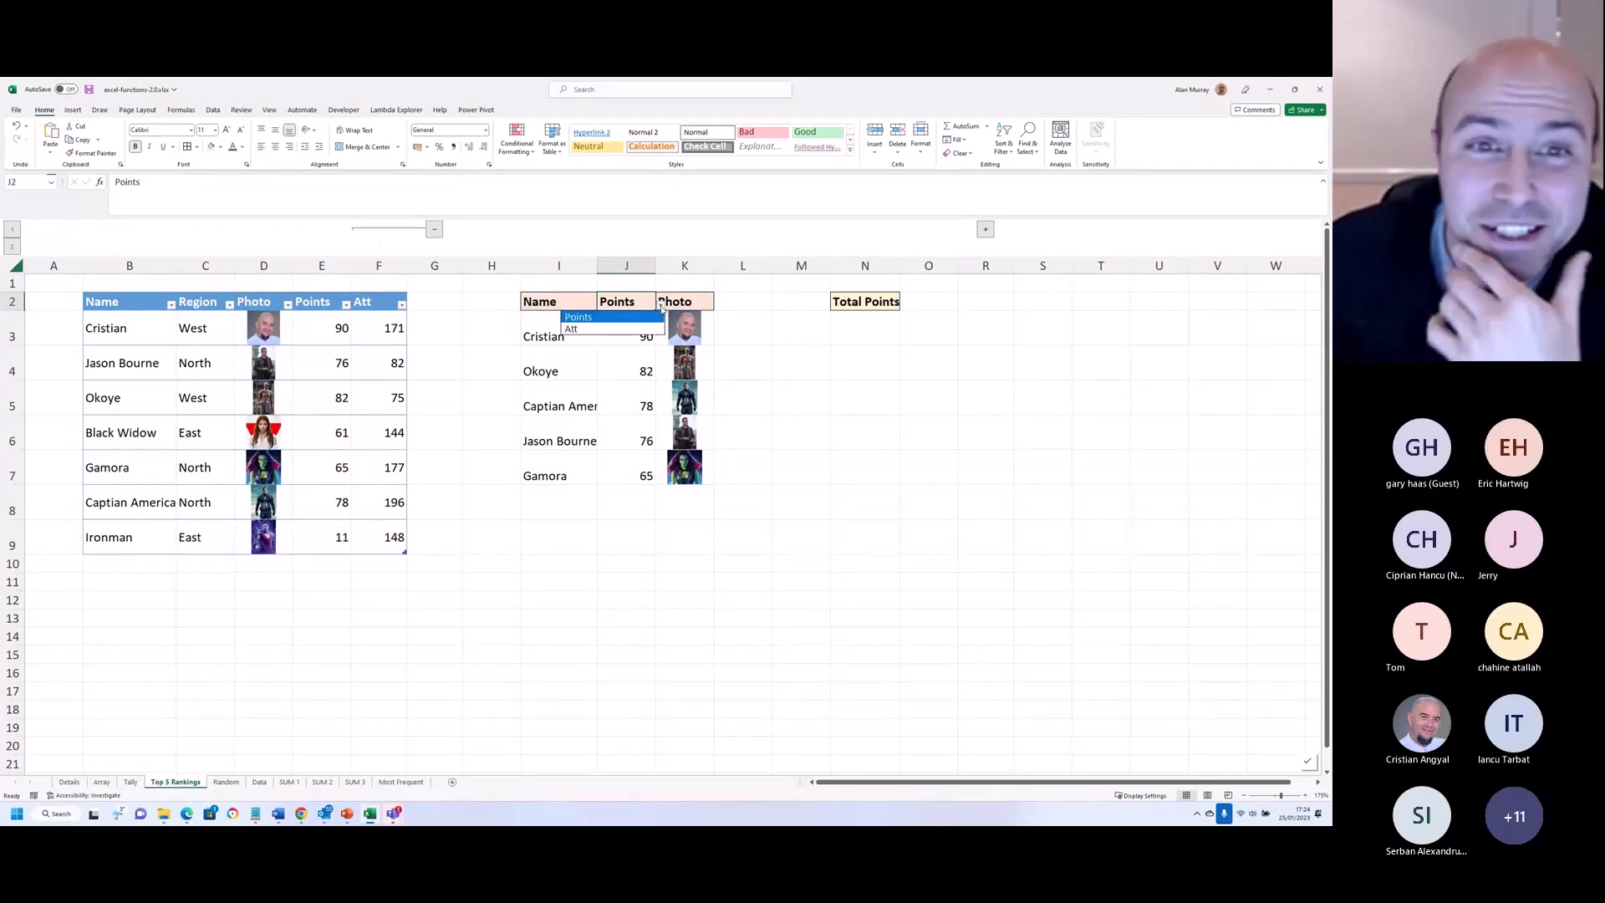
click(658, 328)
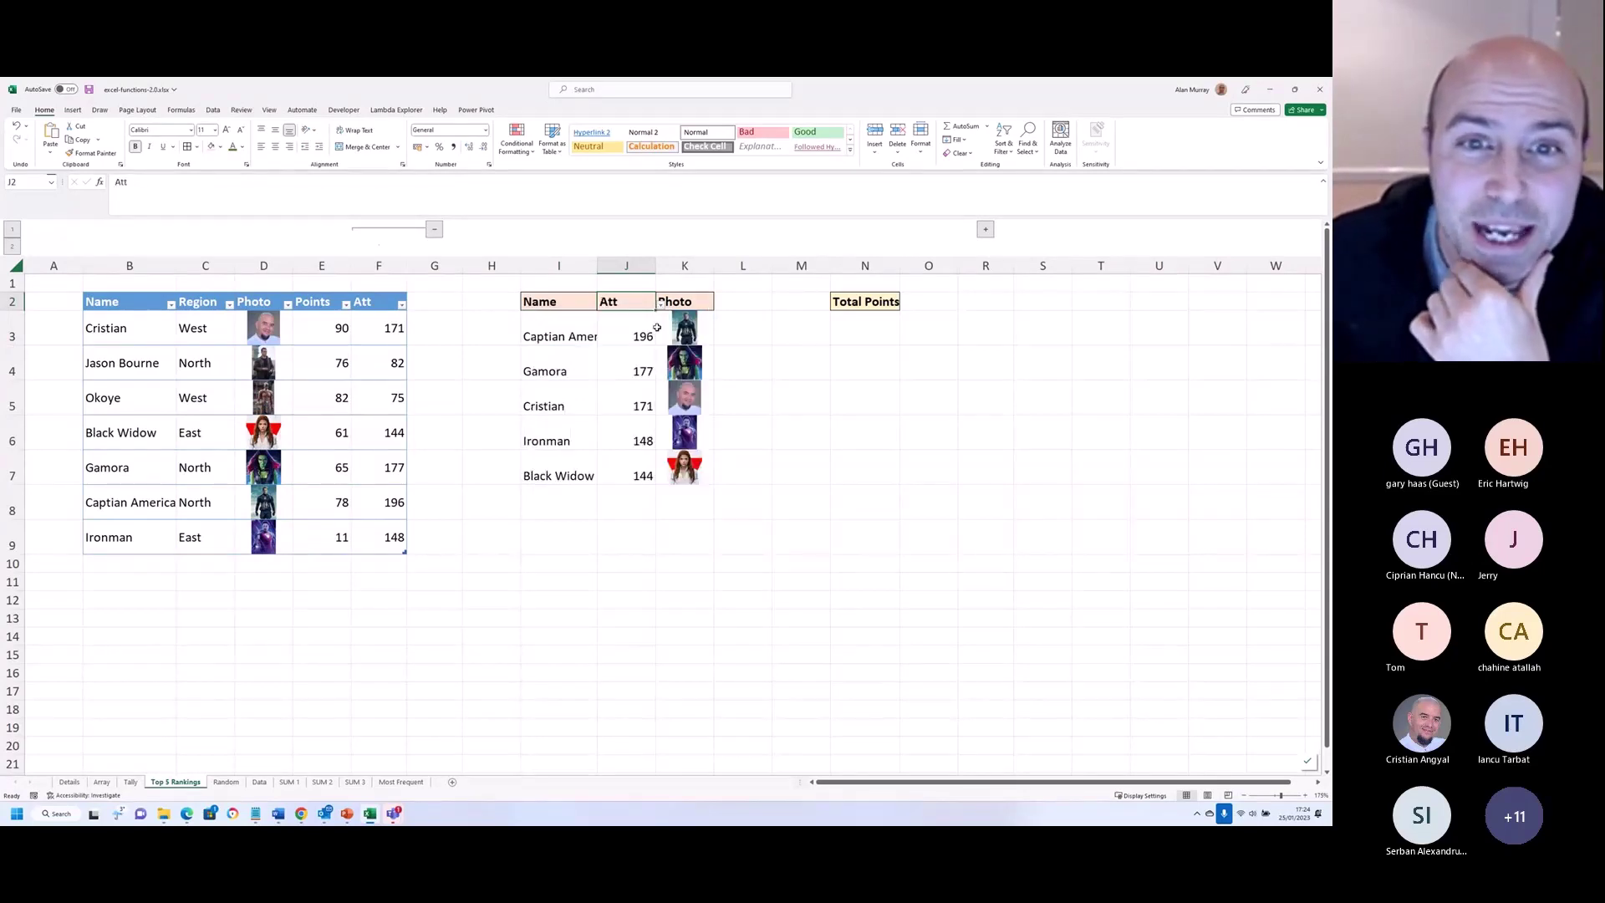
click(661, 309)
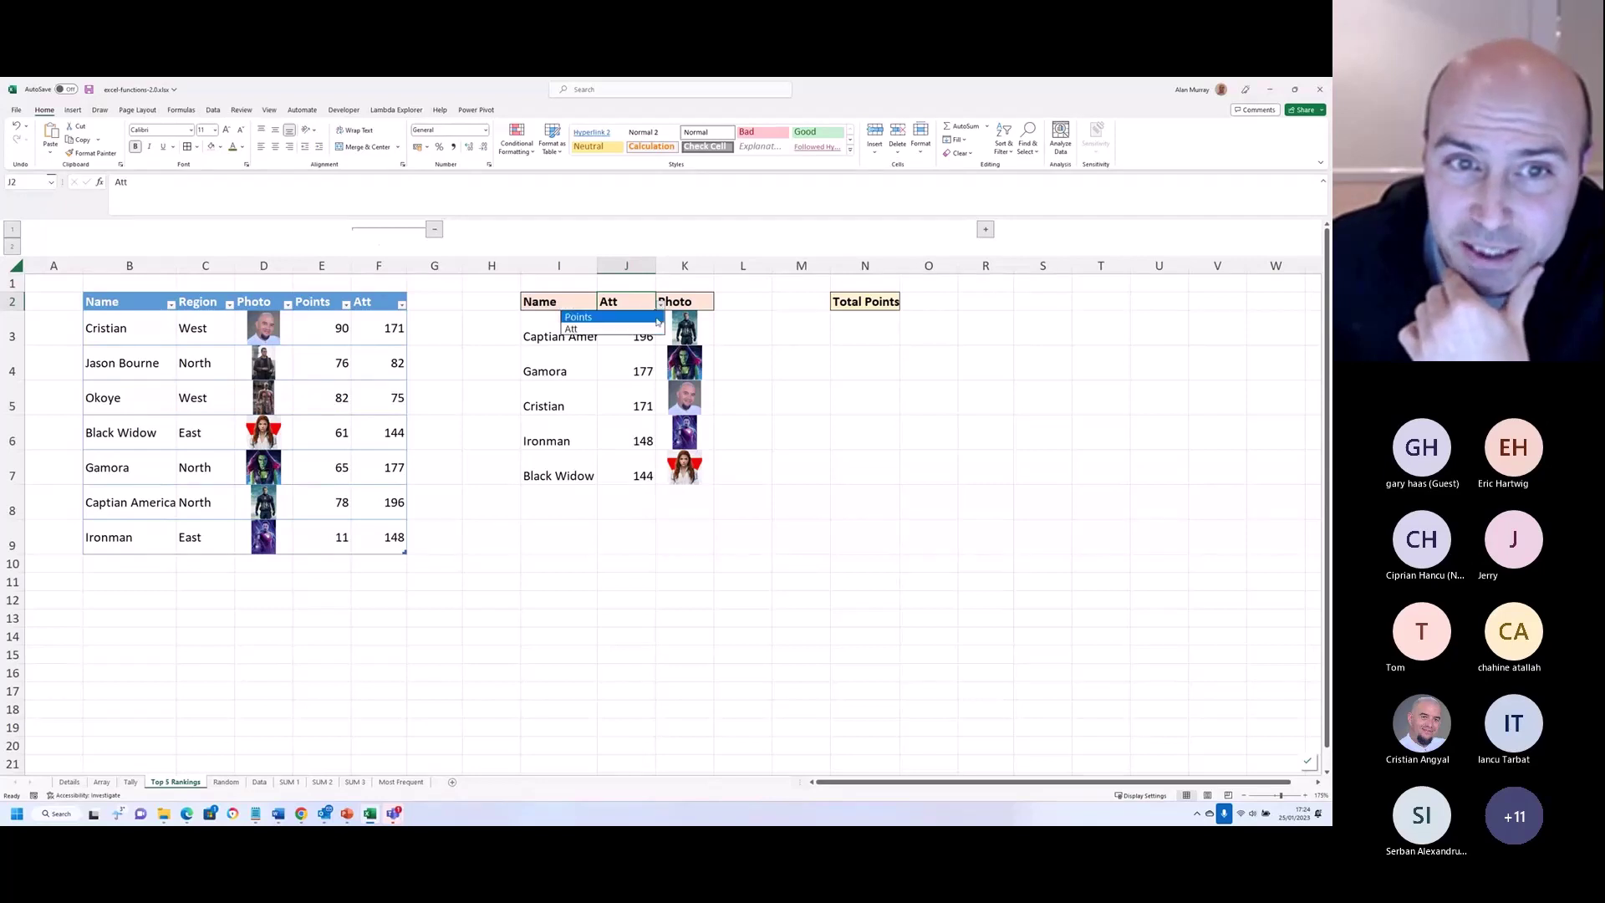
click(658, 318)
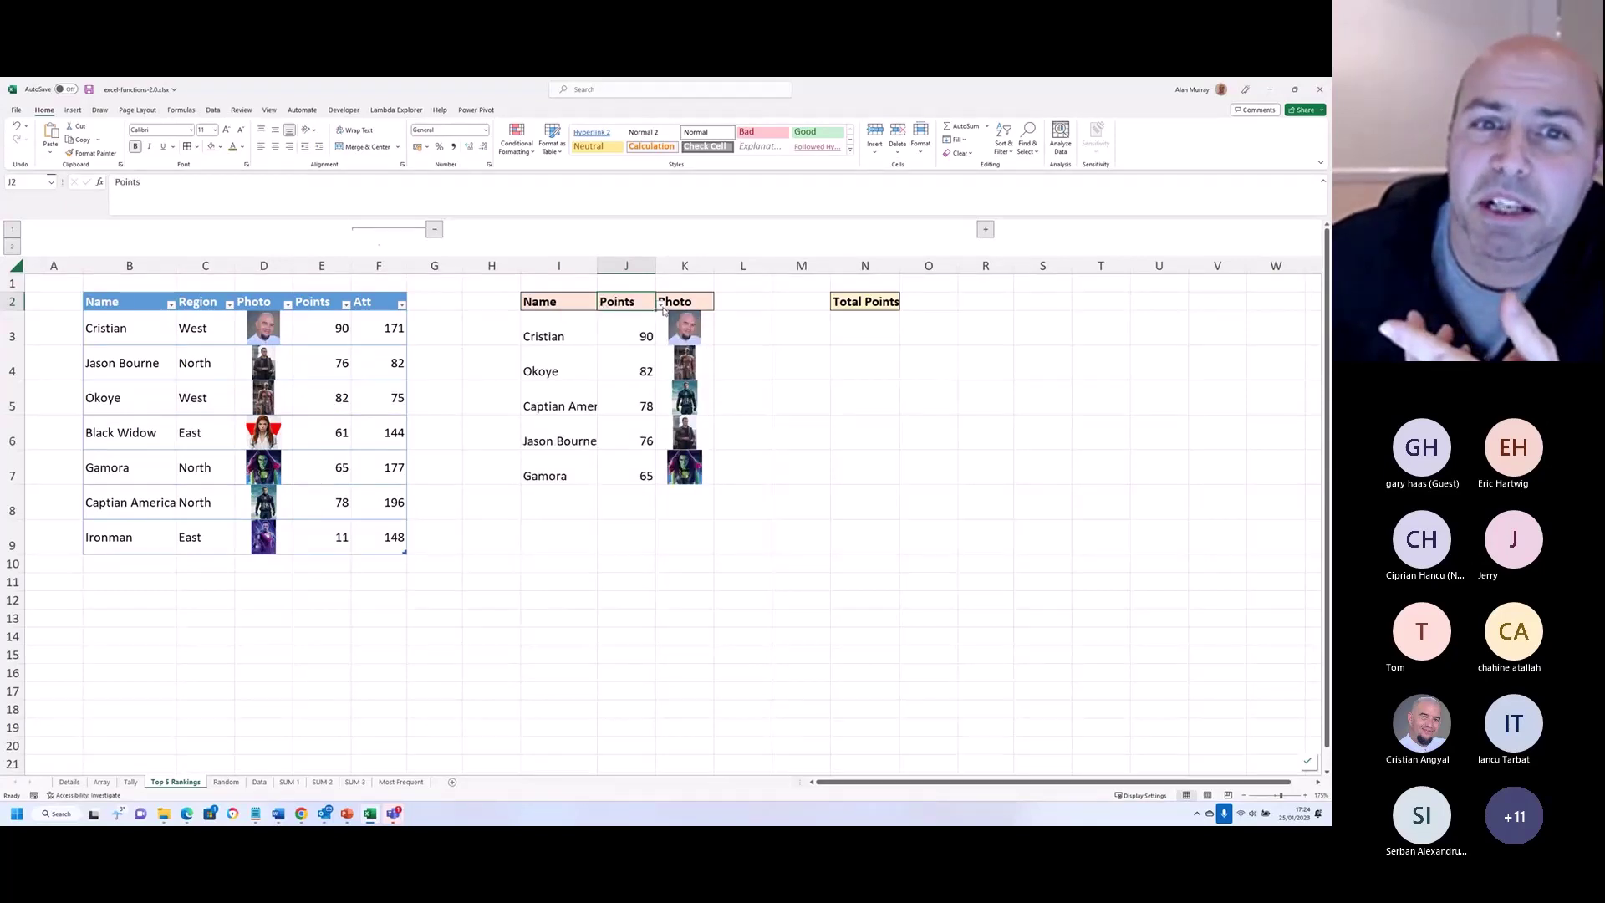
Step: Flip J2 between Att and Points twice more, ending on Points with N3 selected
click(663, 310)
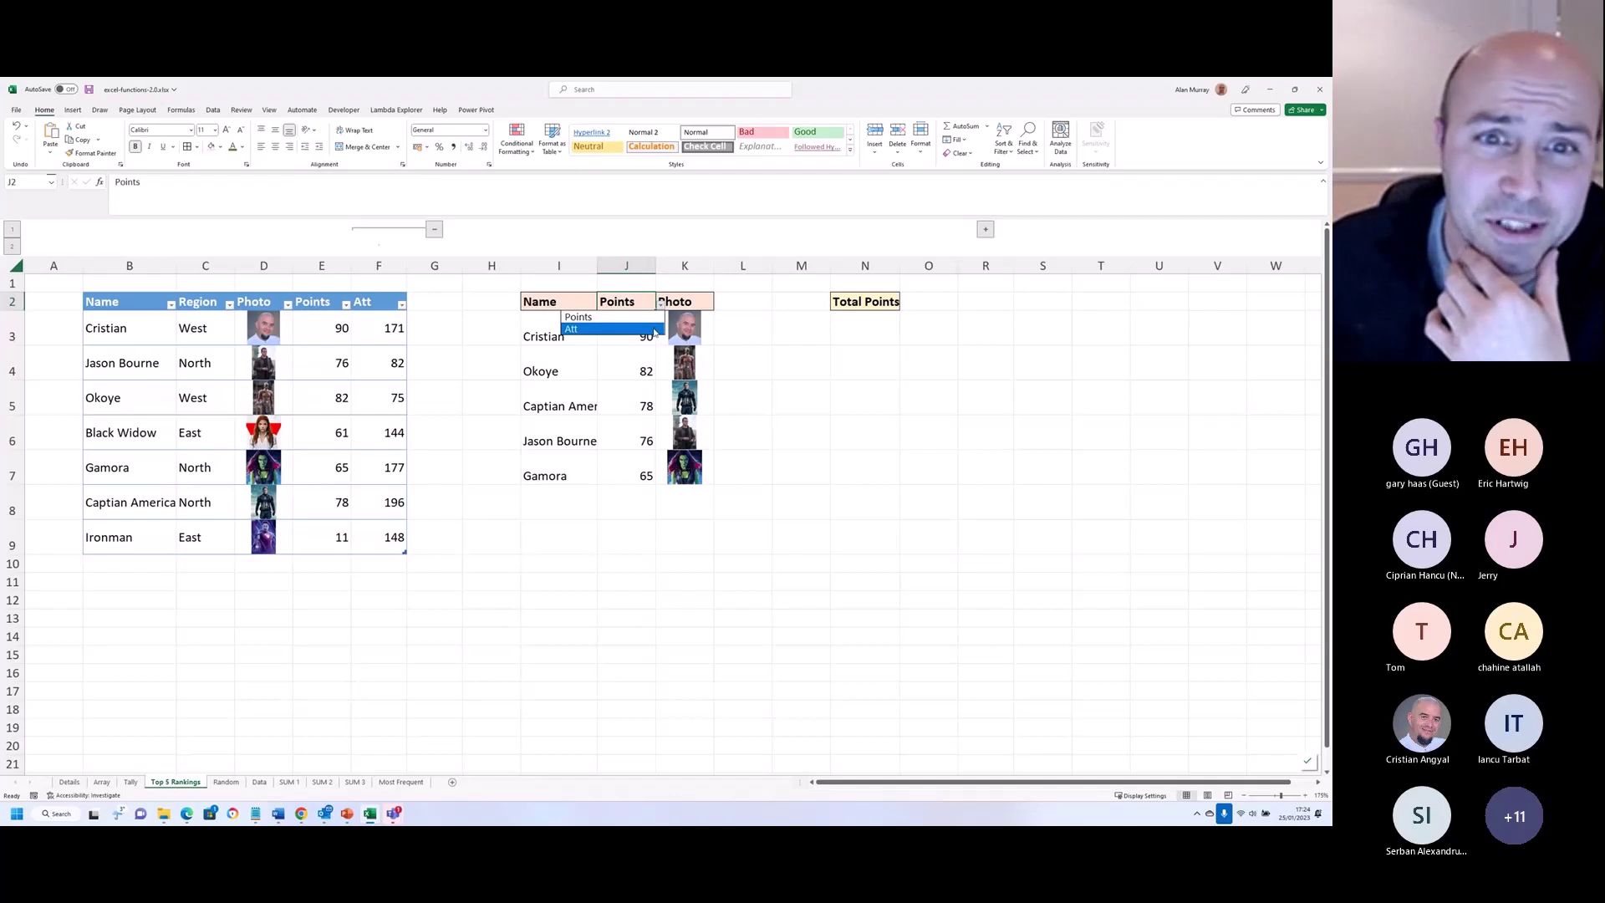
click(655, 330)
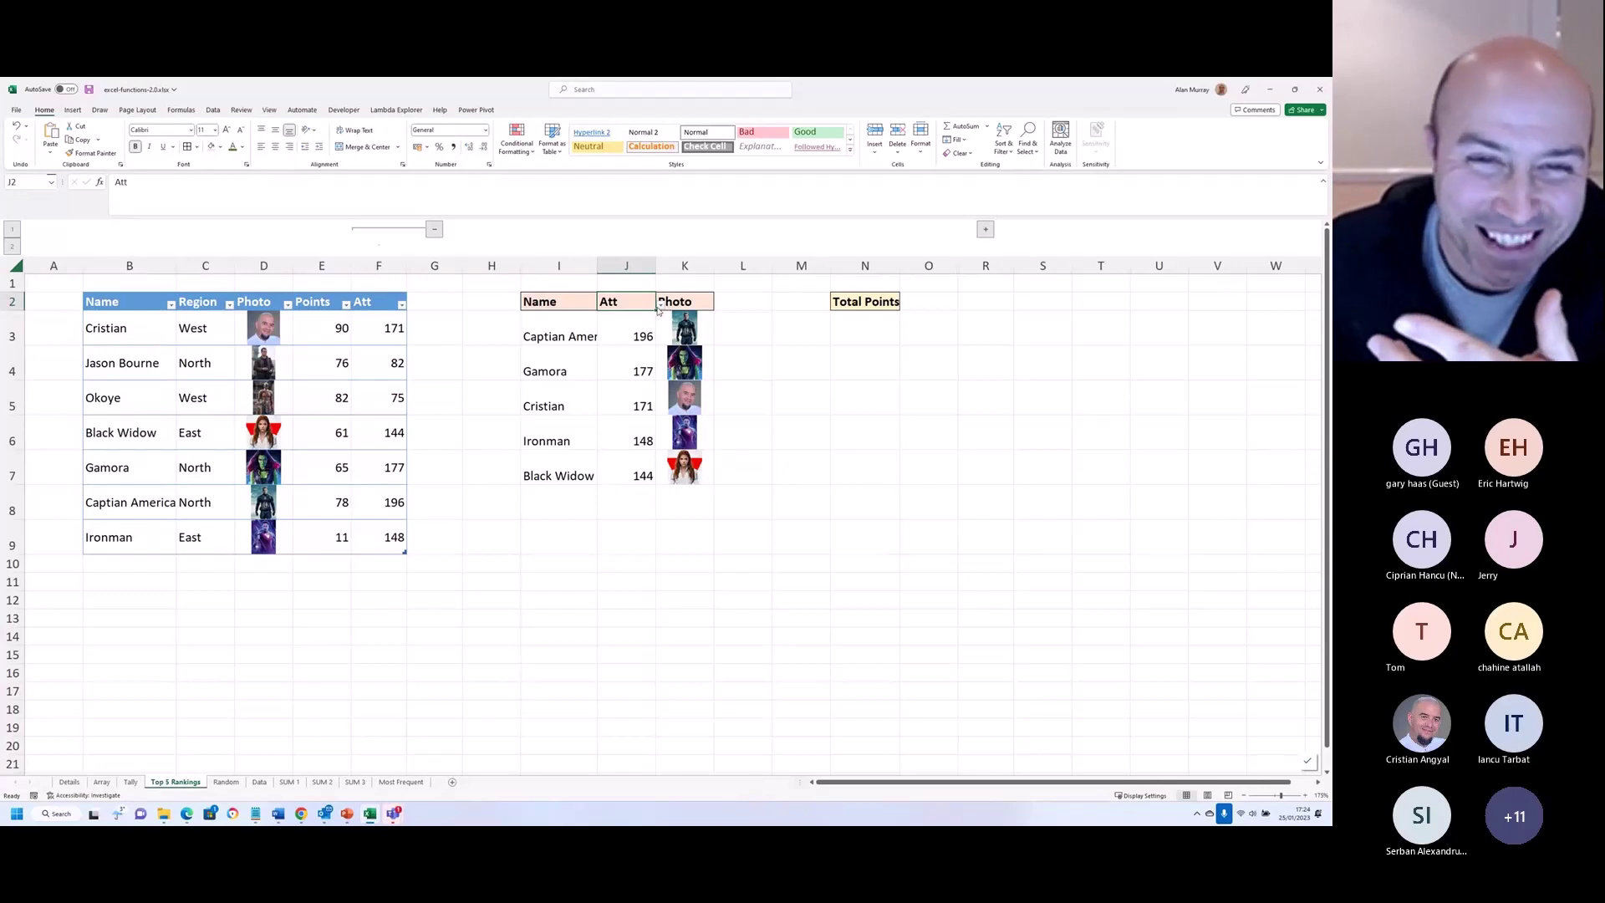
click(661, 310)
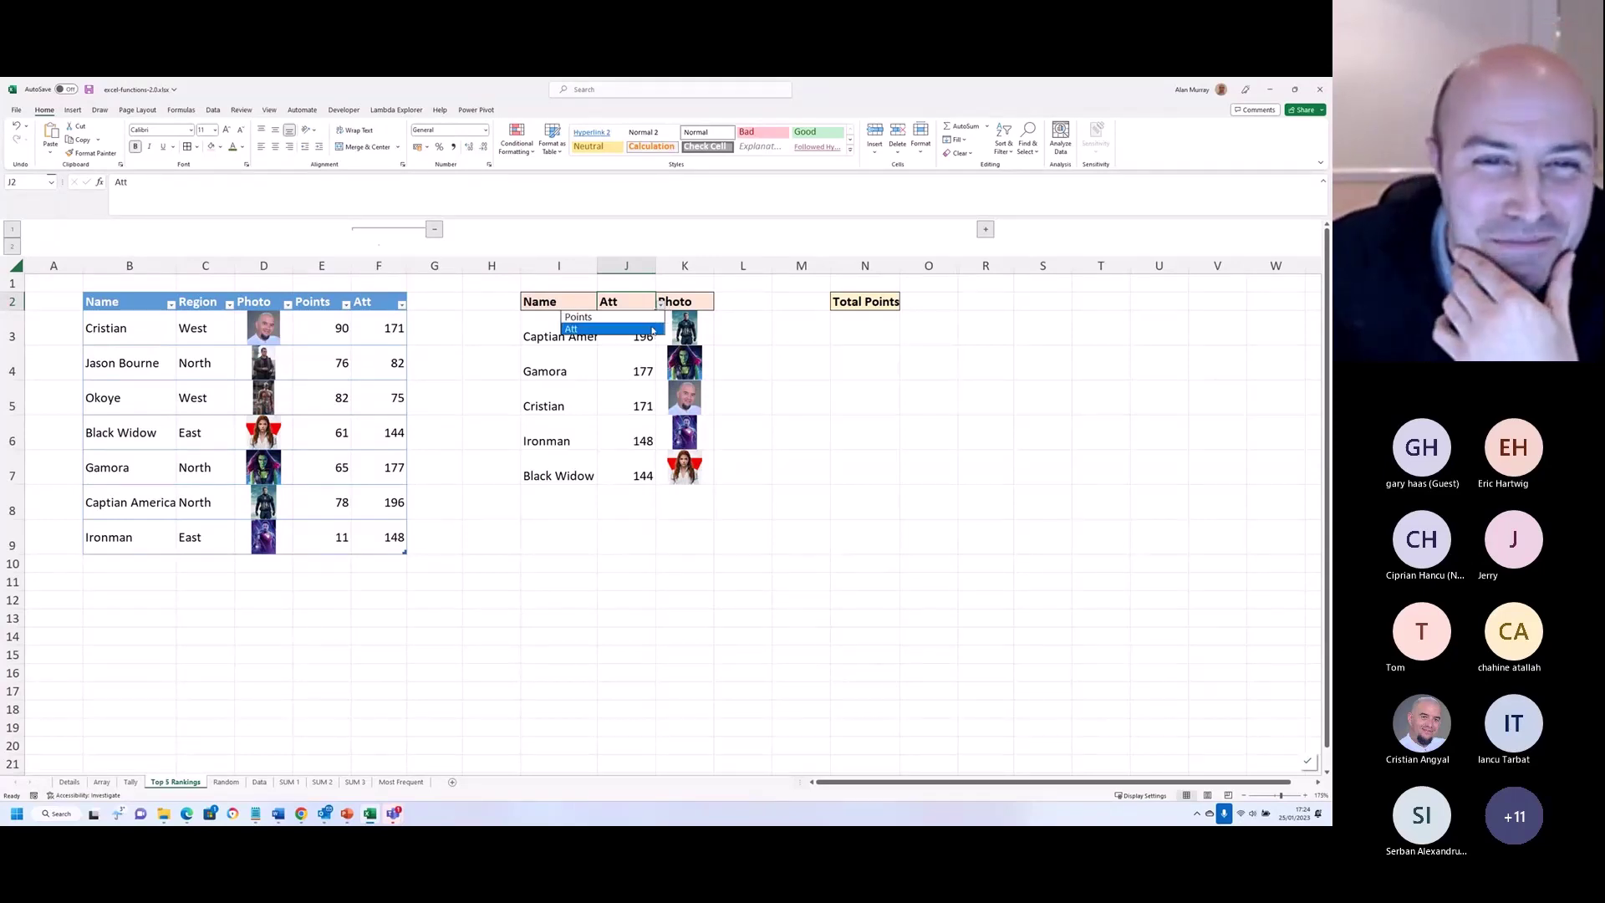
click(653, 318)
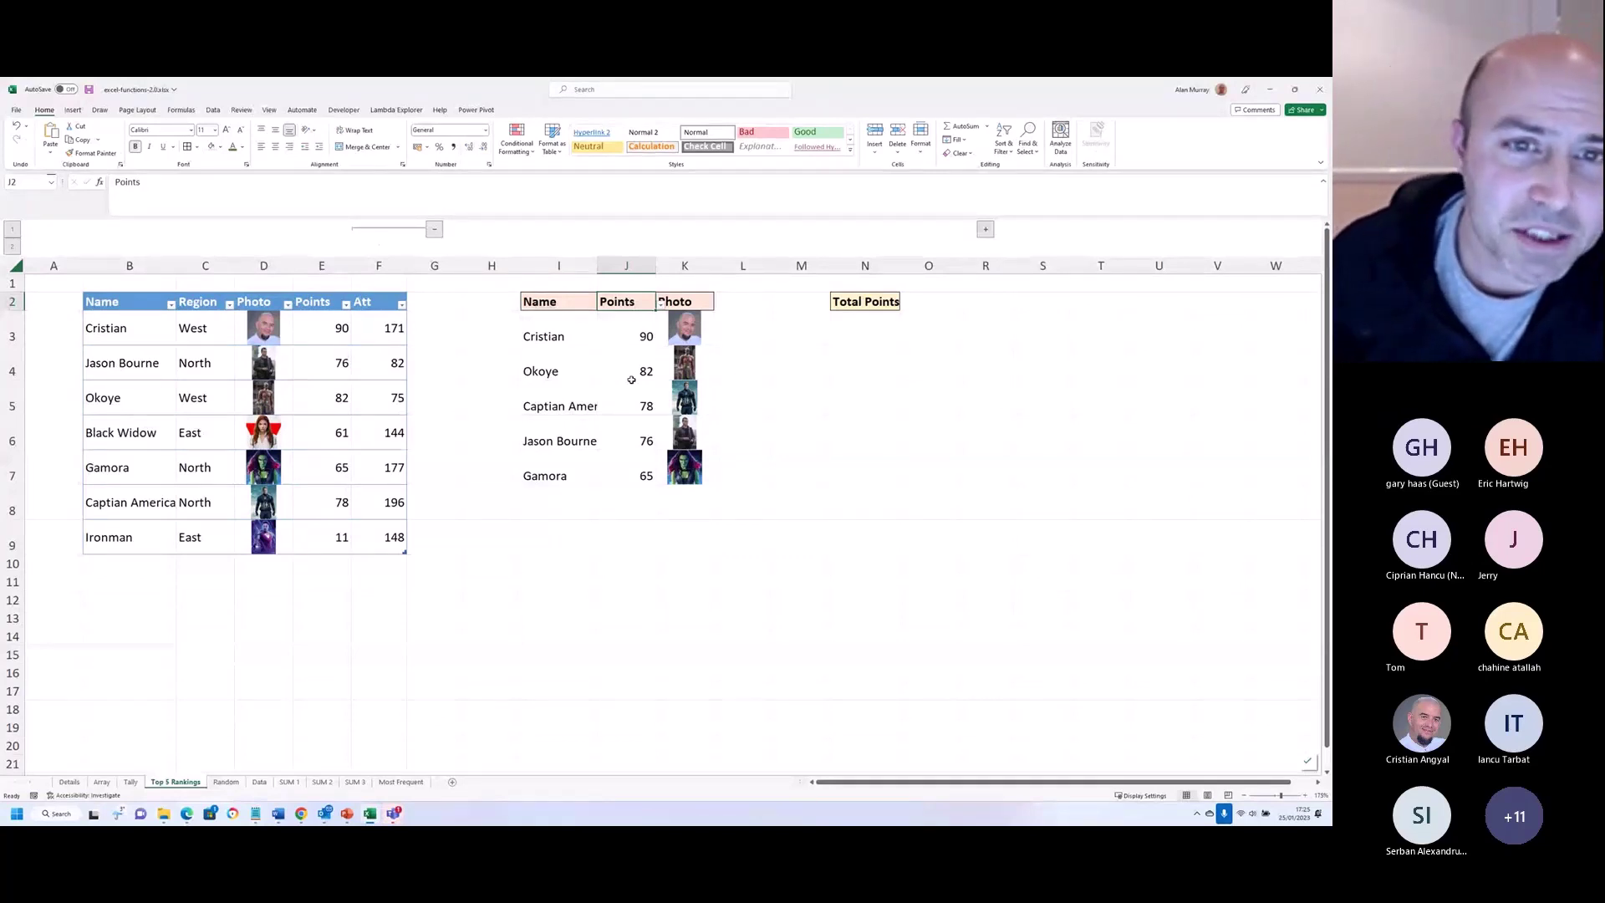
click(874, 303)
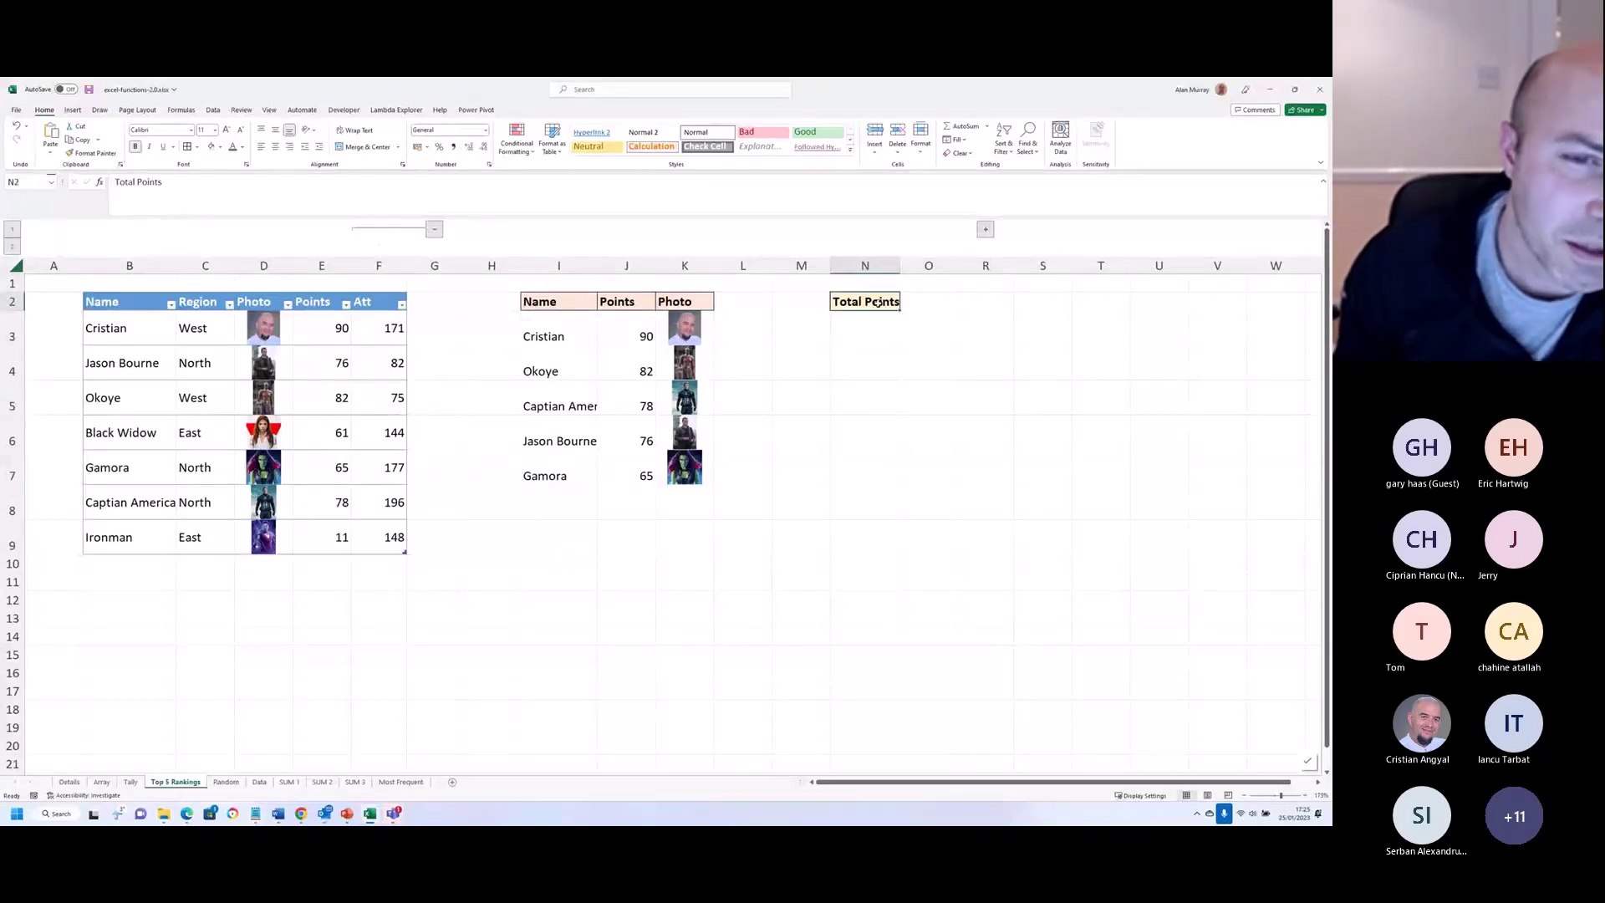
click(636, 303)
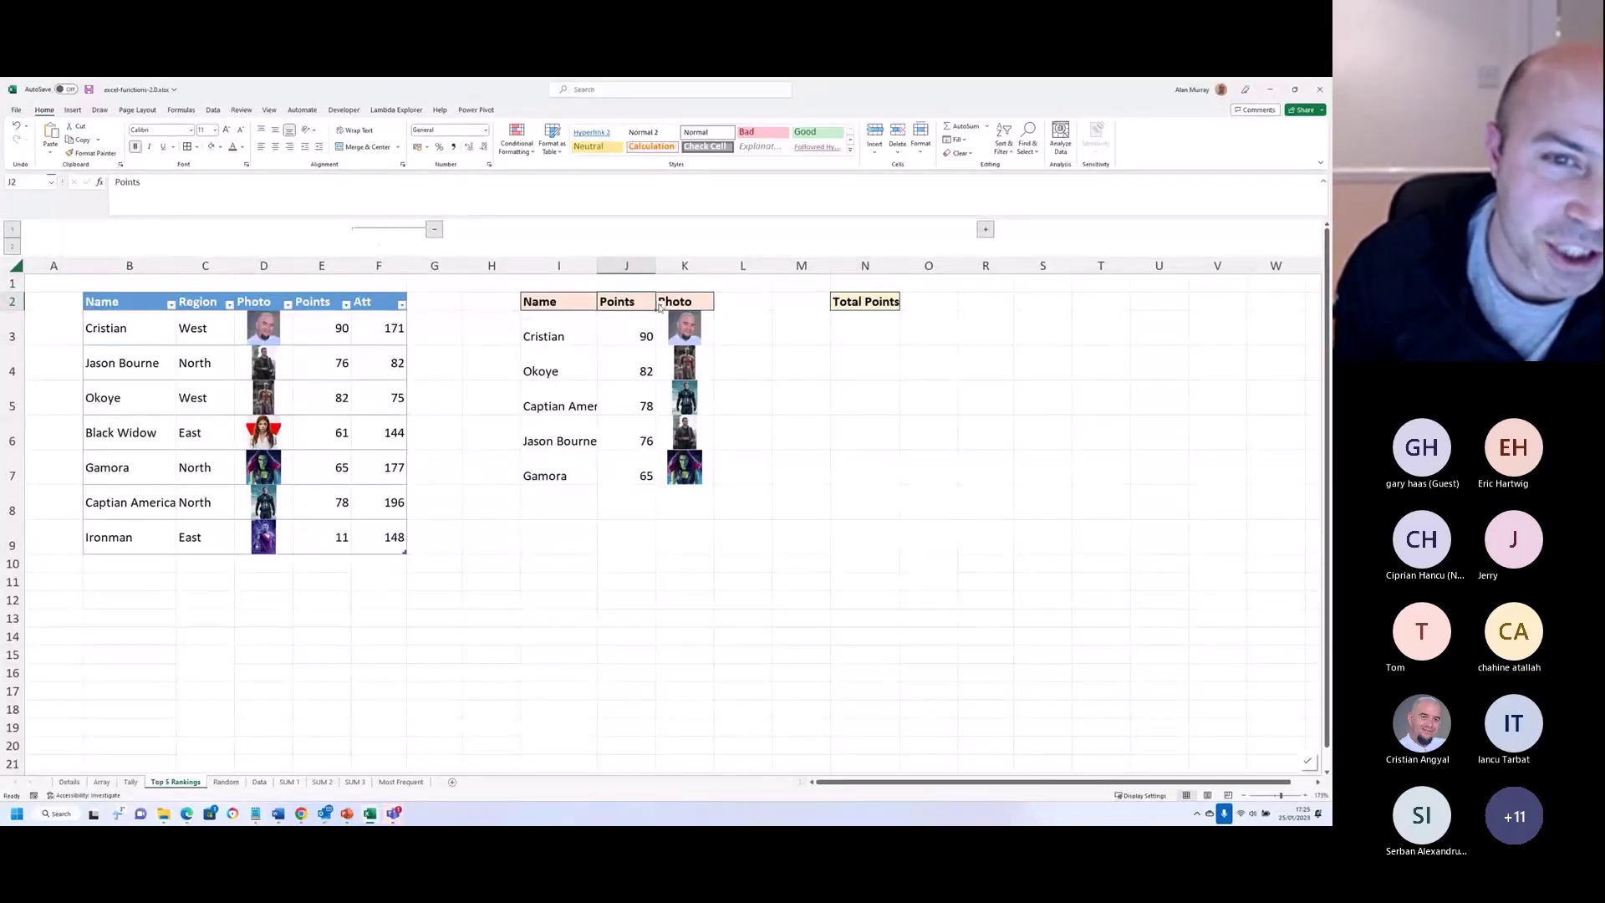
click(661, 302)
click(577, 328)
click(661, 302)
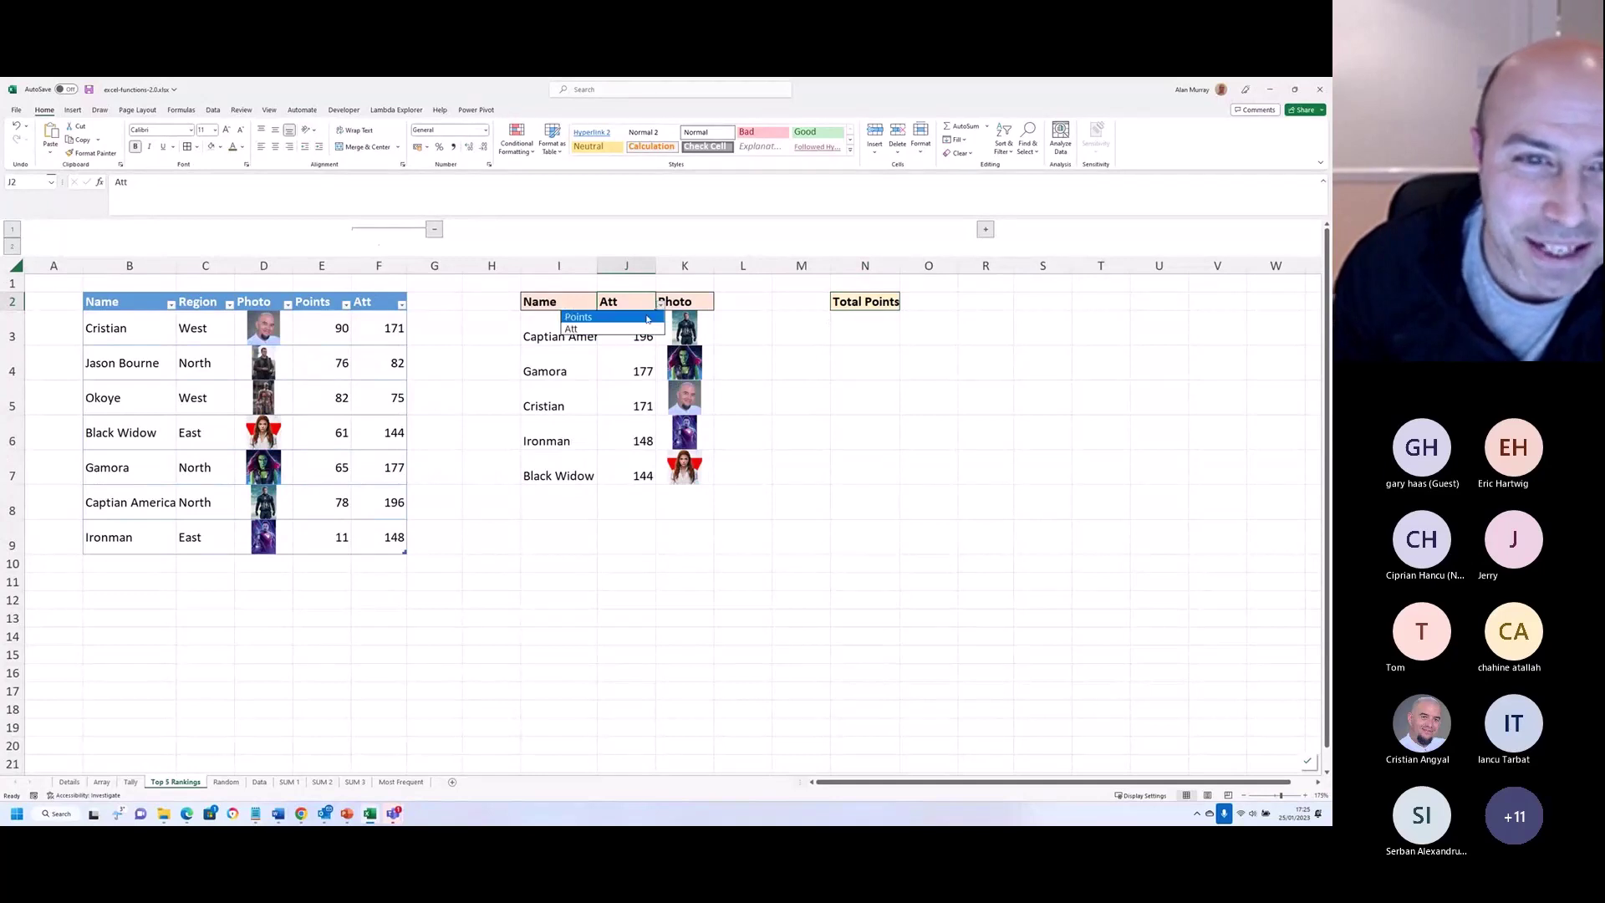
click(619, 317)
click(881, 339)
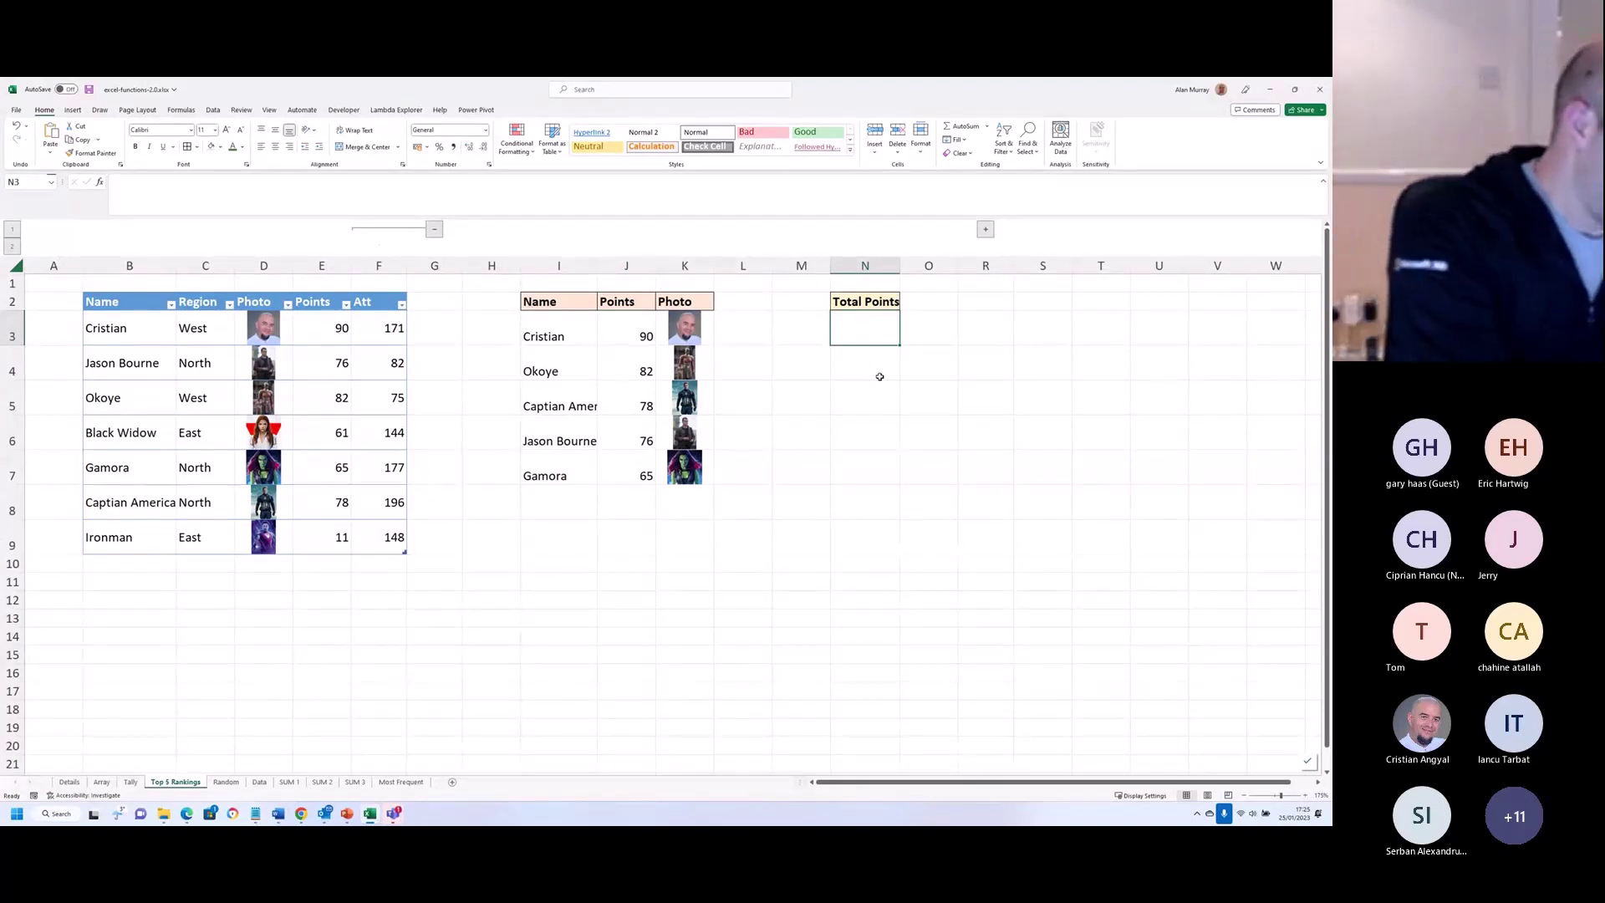
Step: Type = in N3 to begin the Total Points formula
text(=)
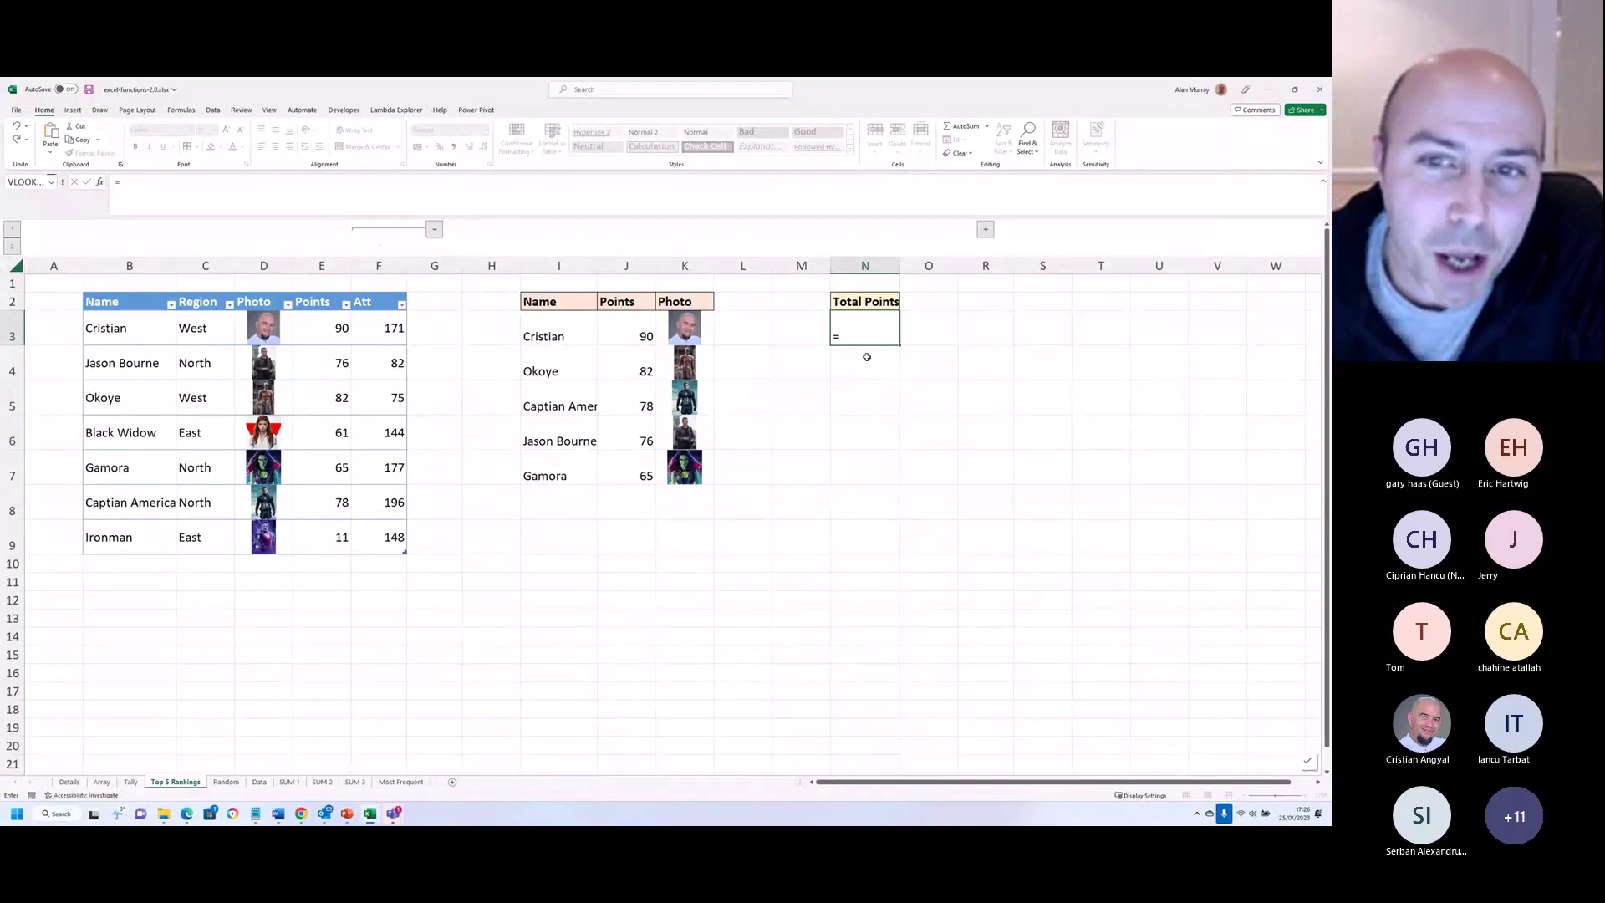
Step: Enter =INDEX(I3#,,2) in N3 to return the Points column of the top-five spill
text(in)
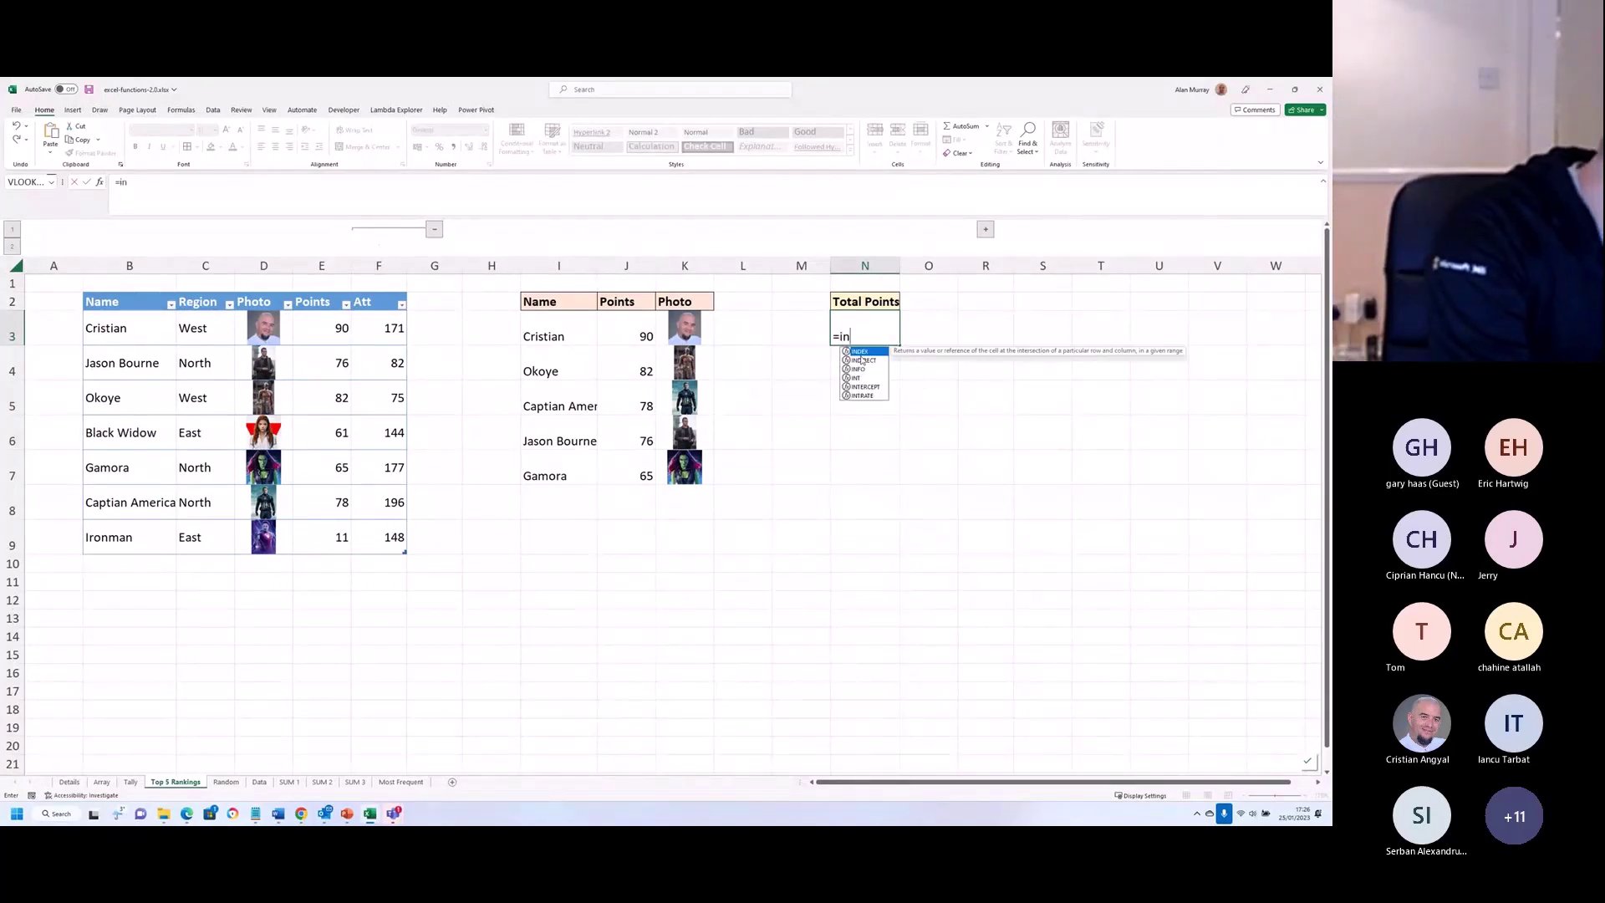
text(dex()
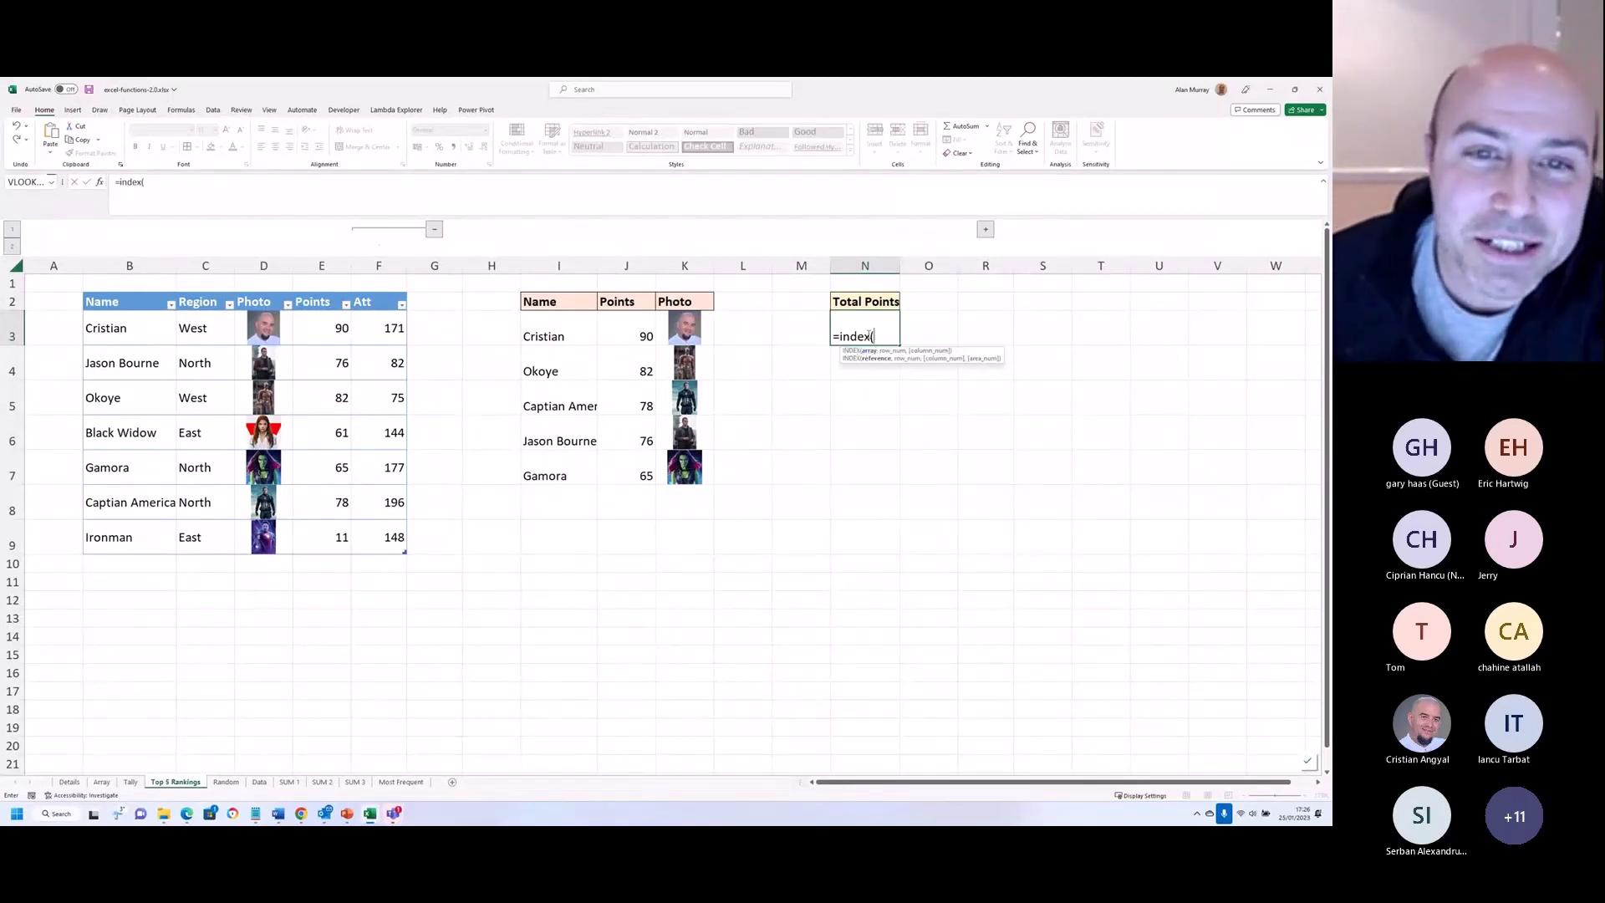
click(572, 333)
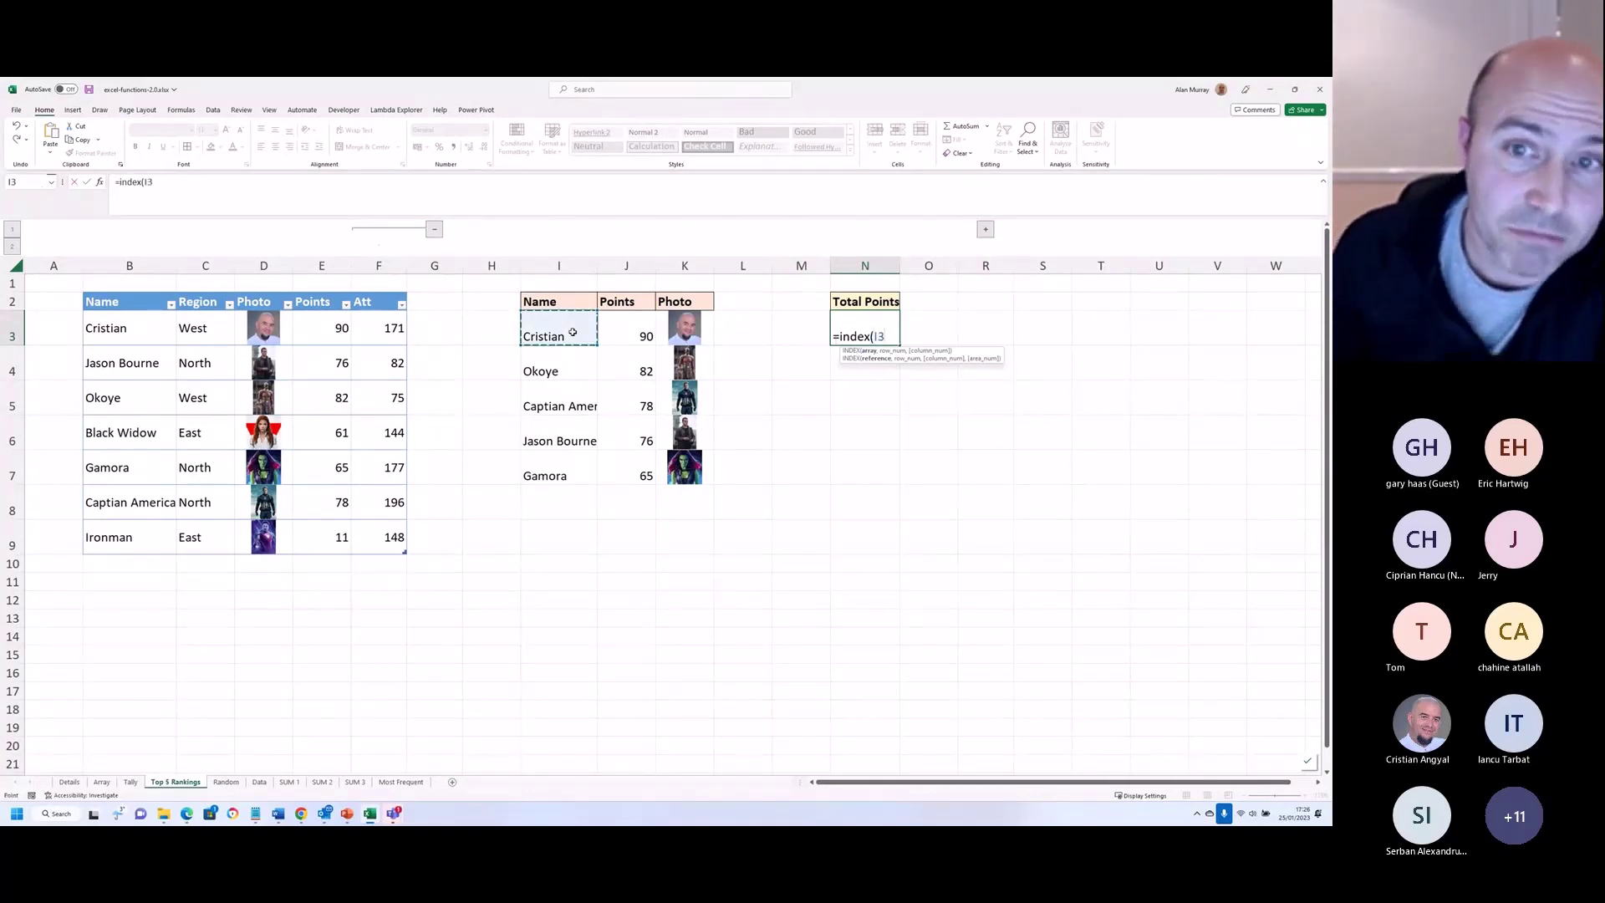
text(#)
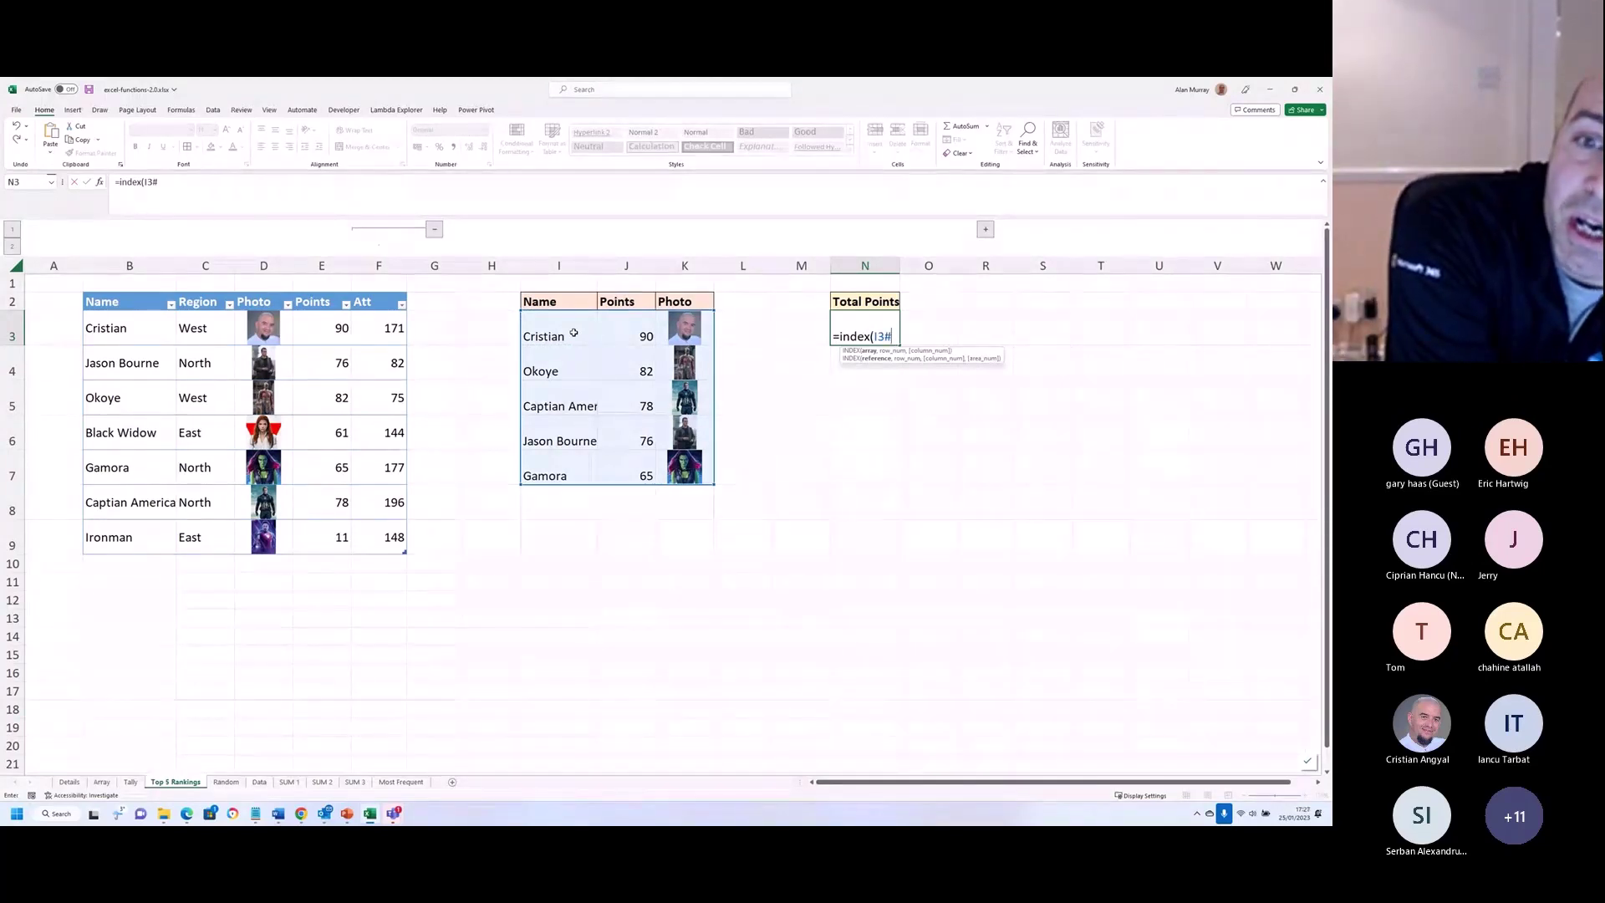
text(,)
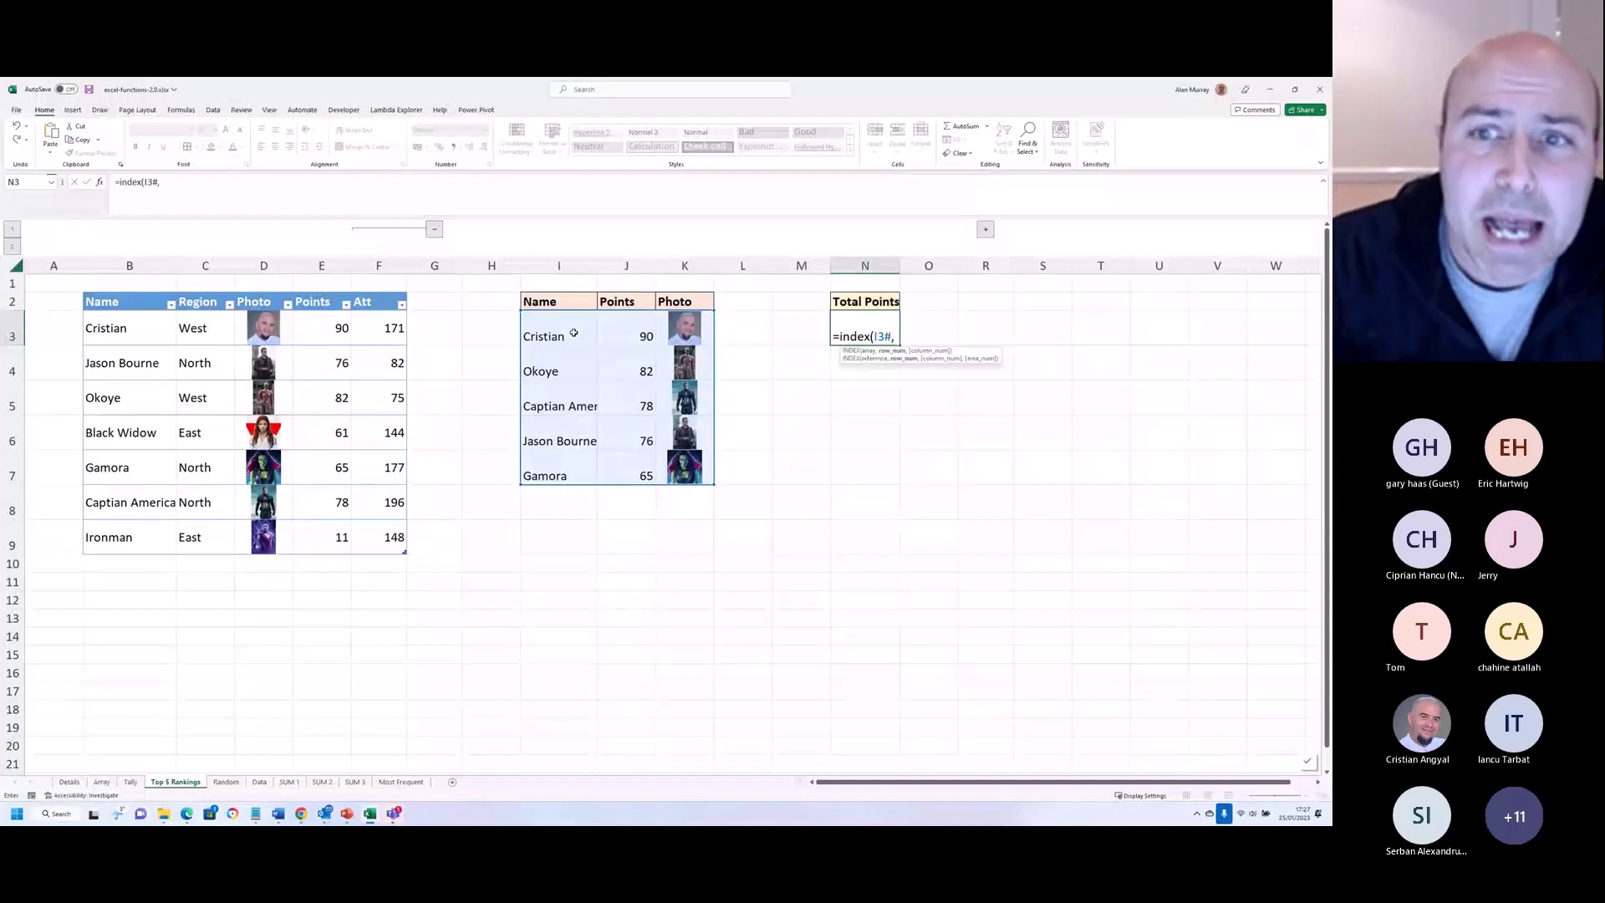
text(,)
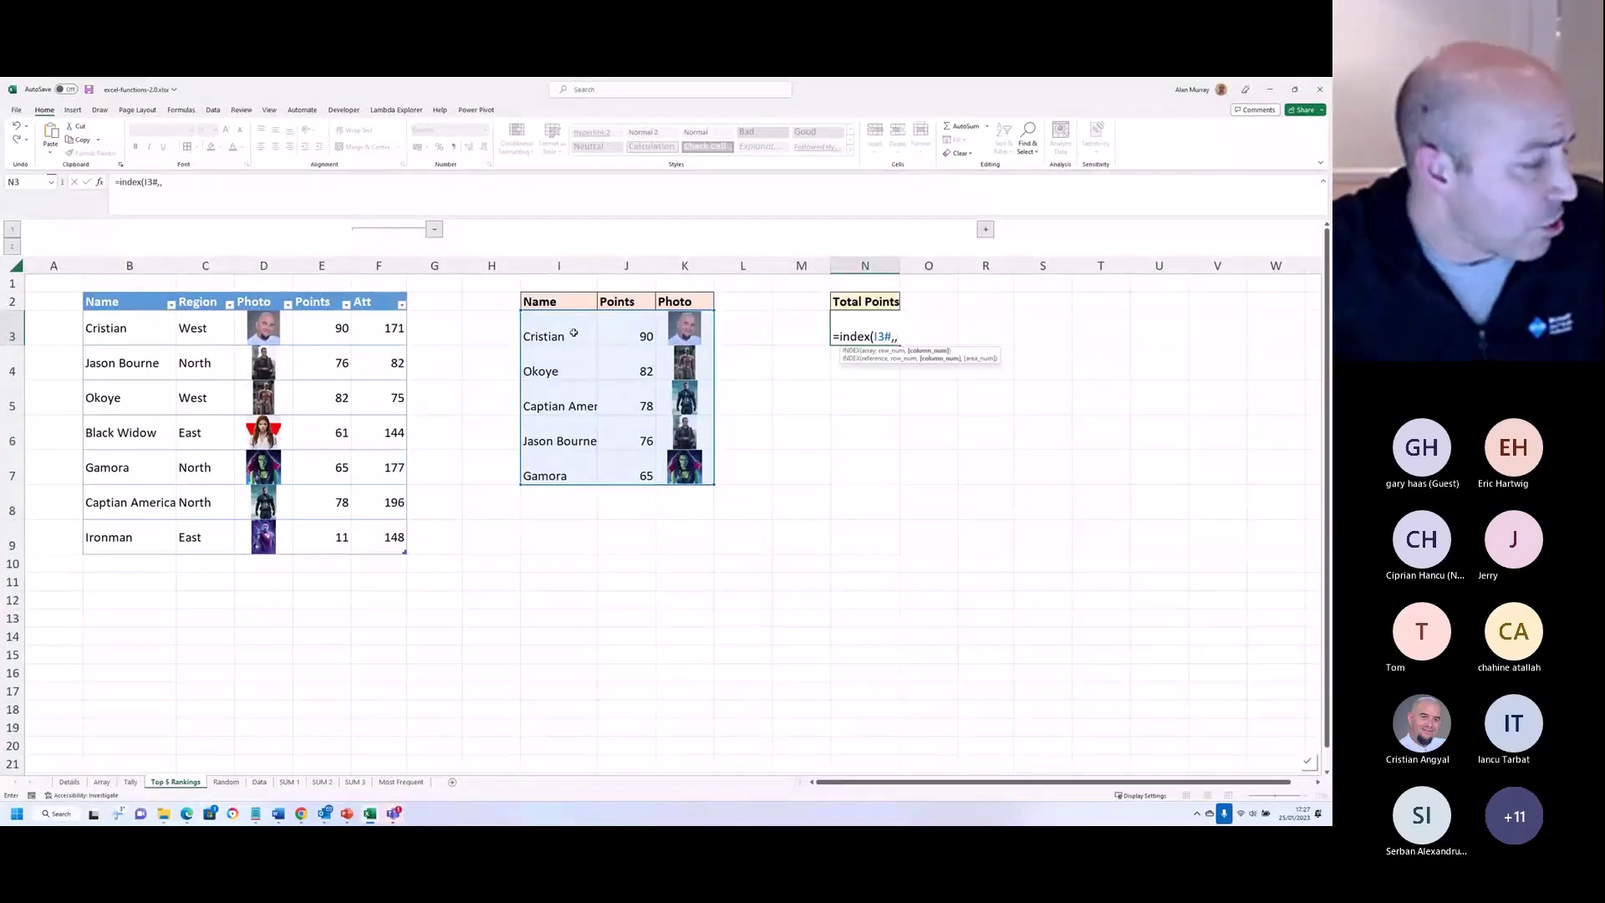
text(2)
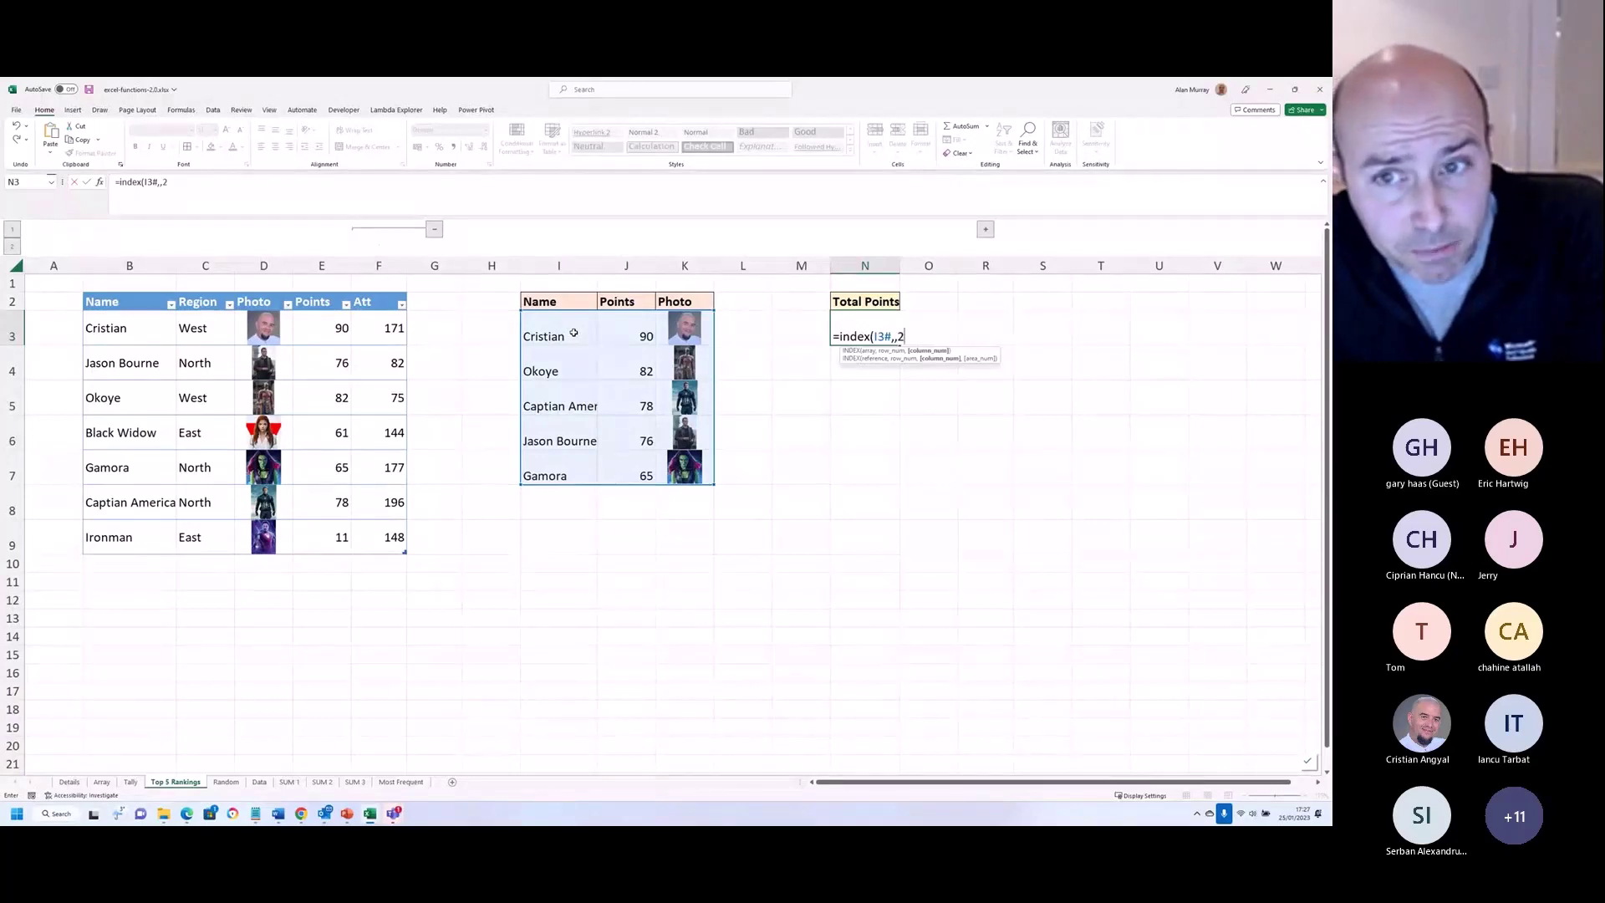
Step: Commit the INDEX formula, then wrap it as =SUM(INDEX(I3#,,2)) so N3 totals 391
key(Return)
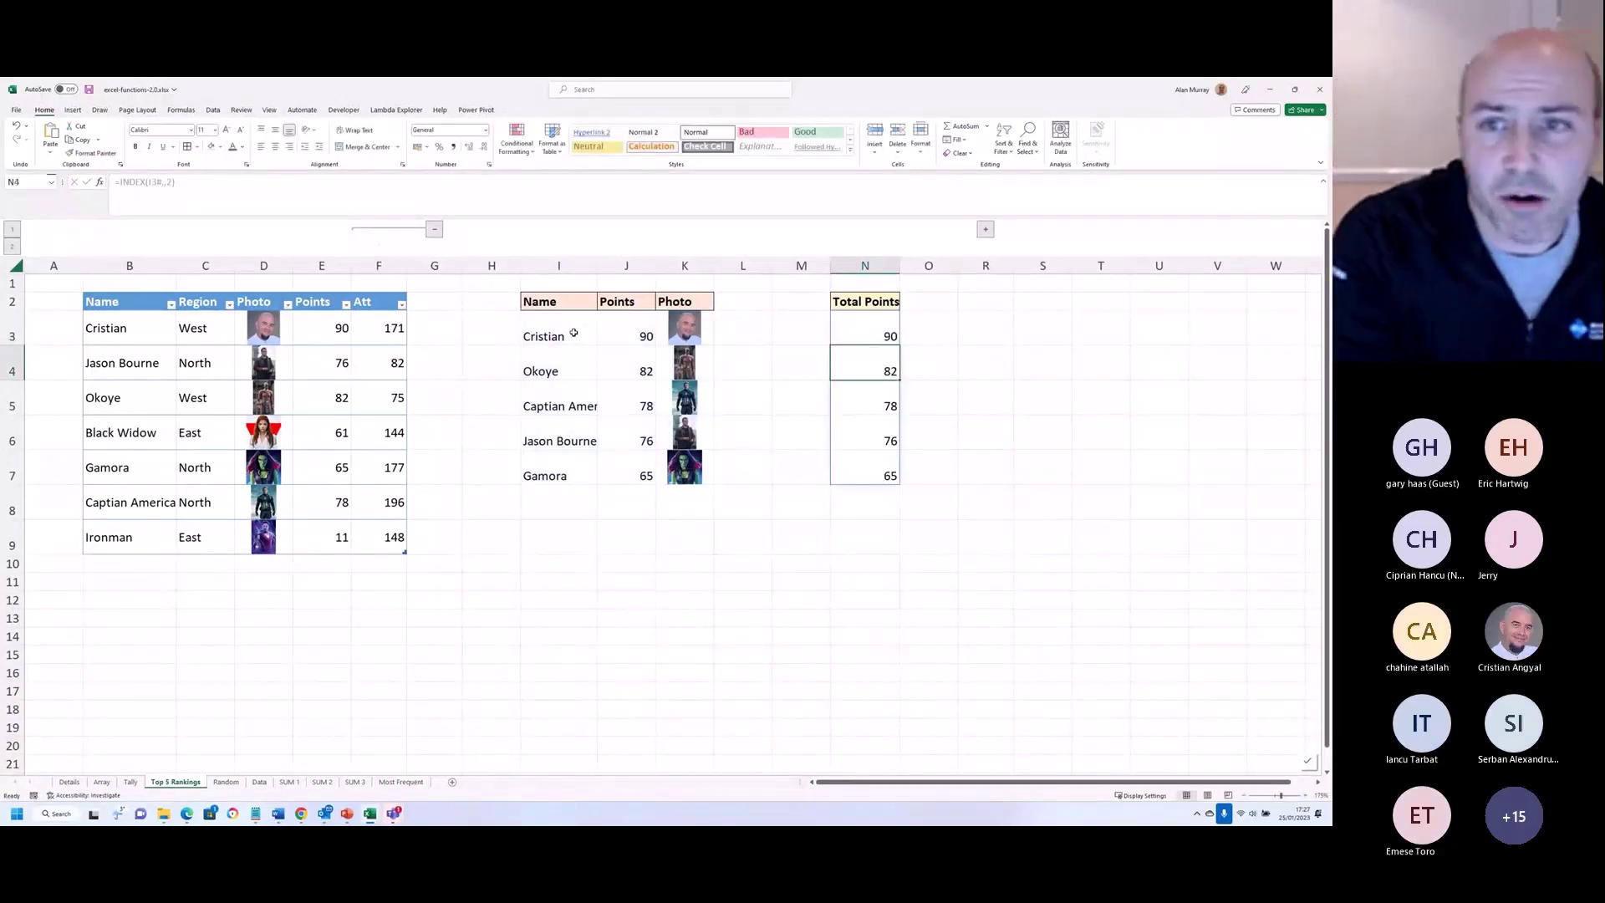
click(844, 337)
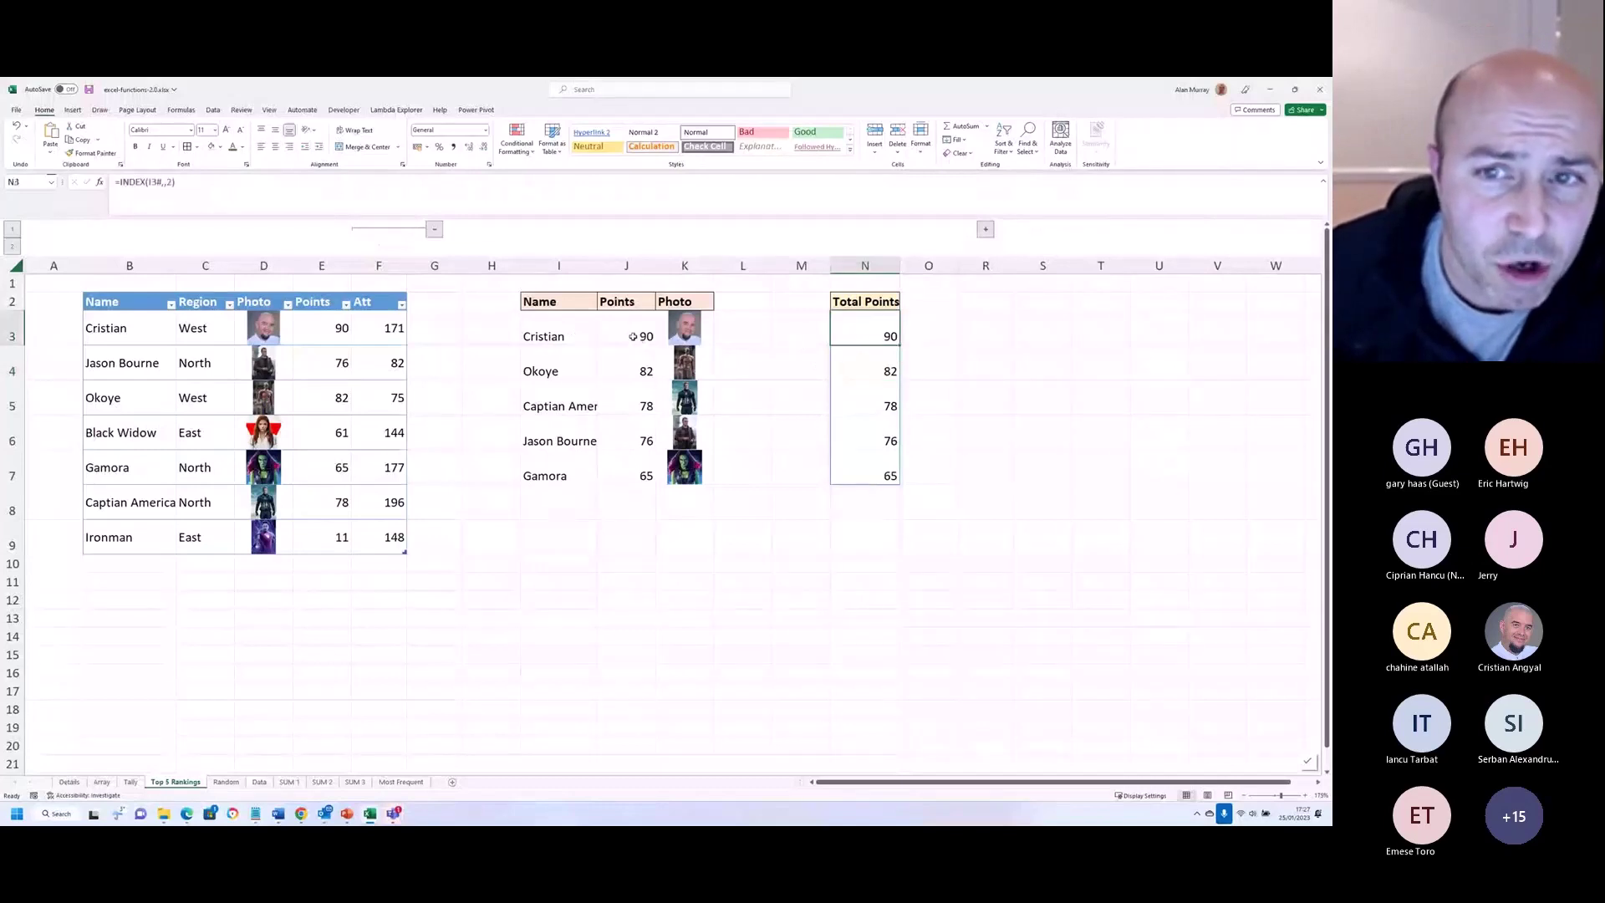
double_click(891, 335)
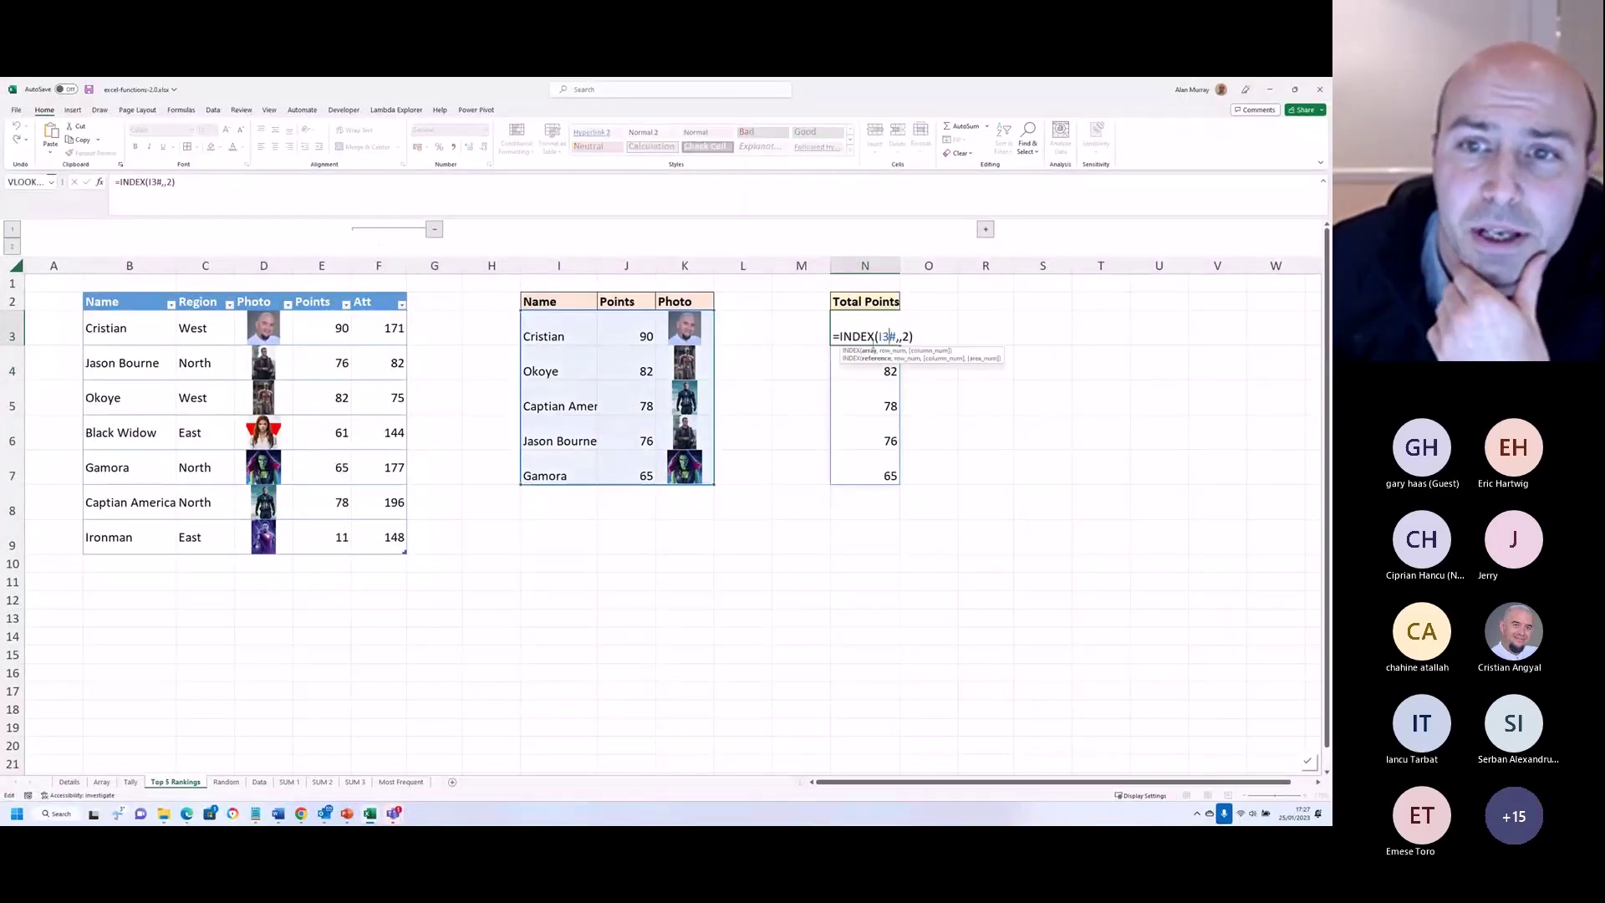
click(839, 336)
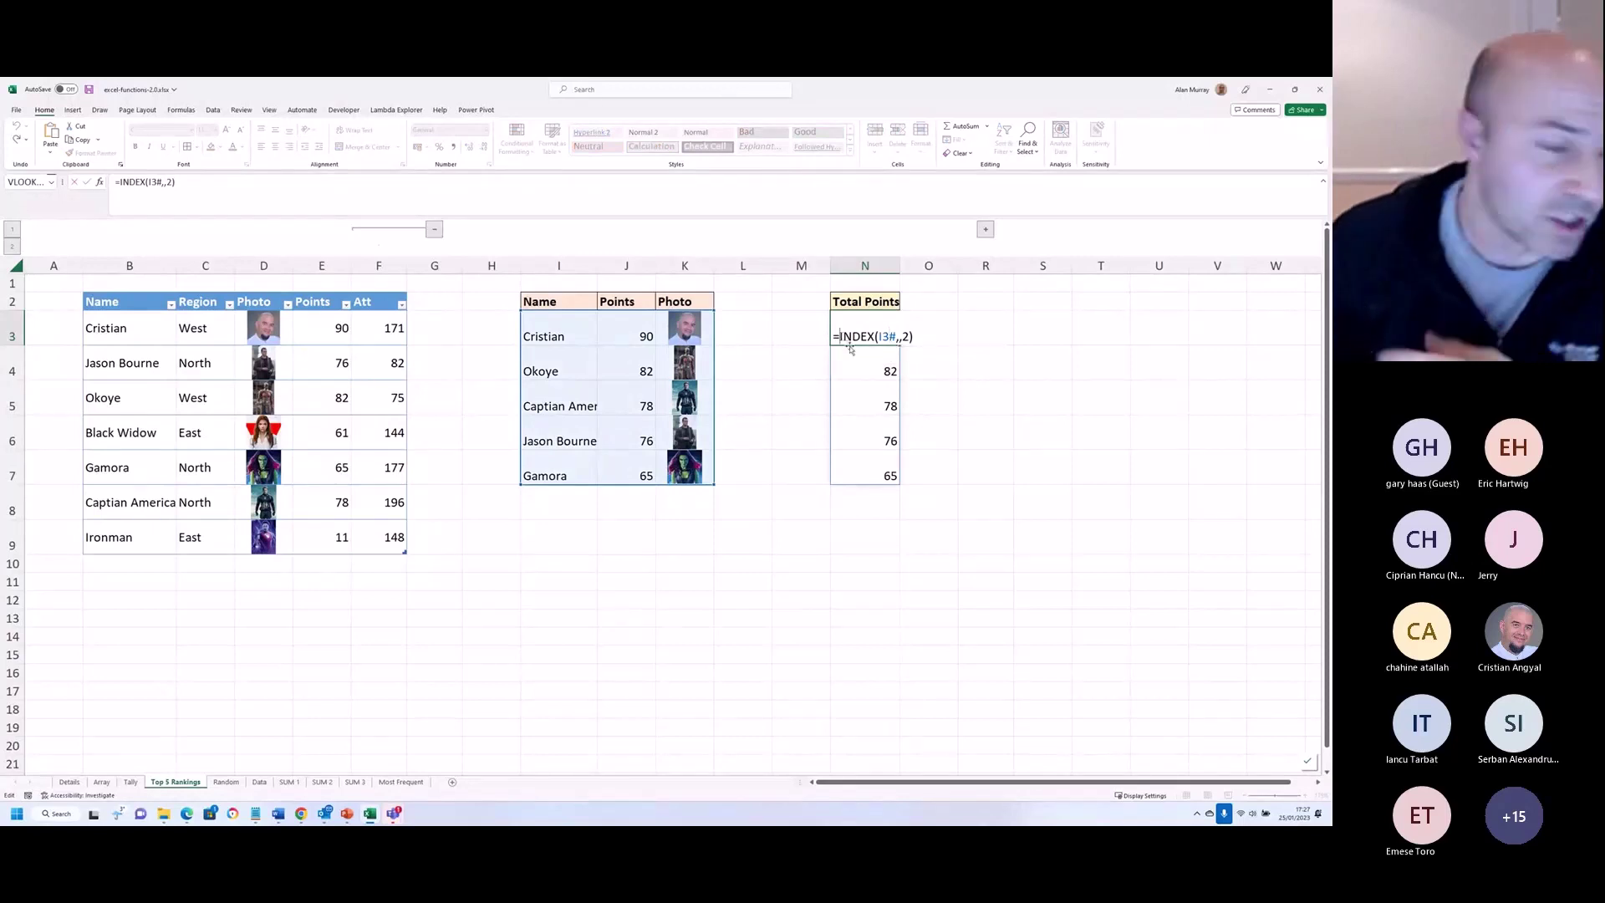
text(sum()
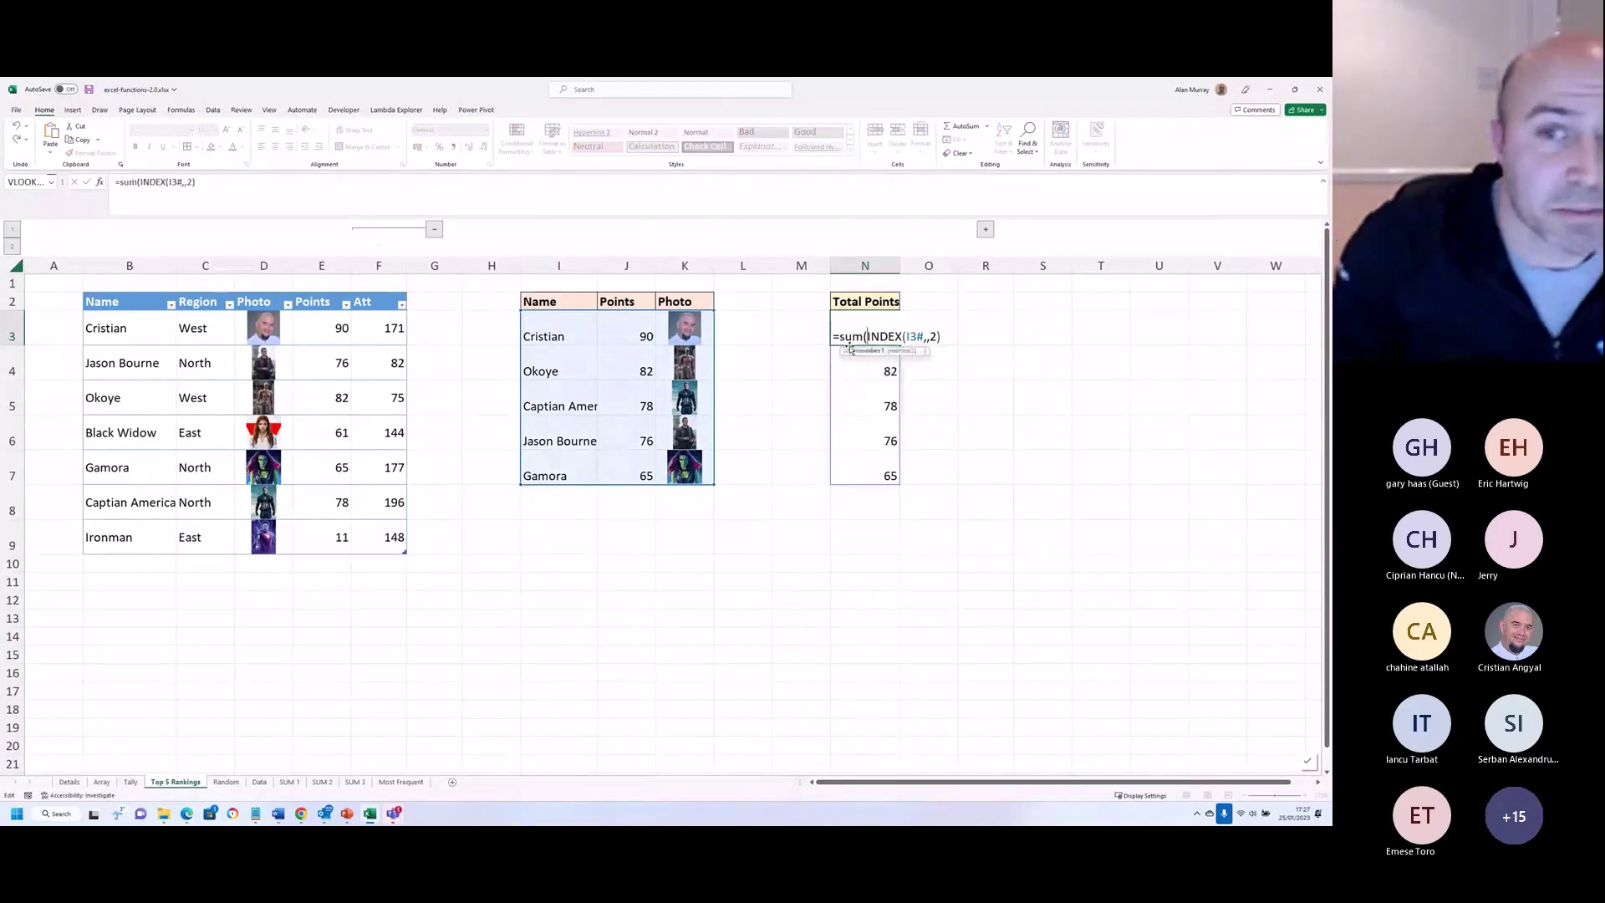
click(948, 334)
text())
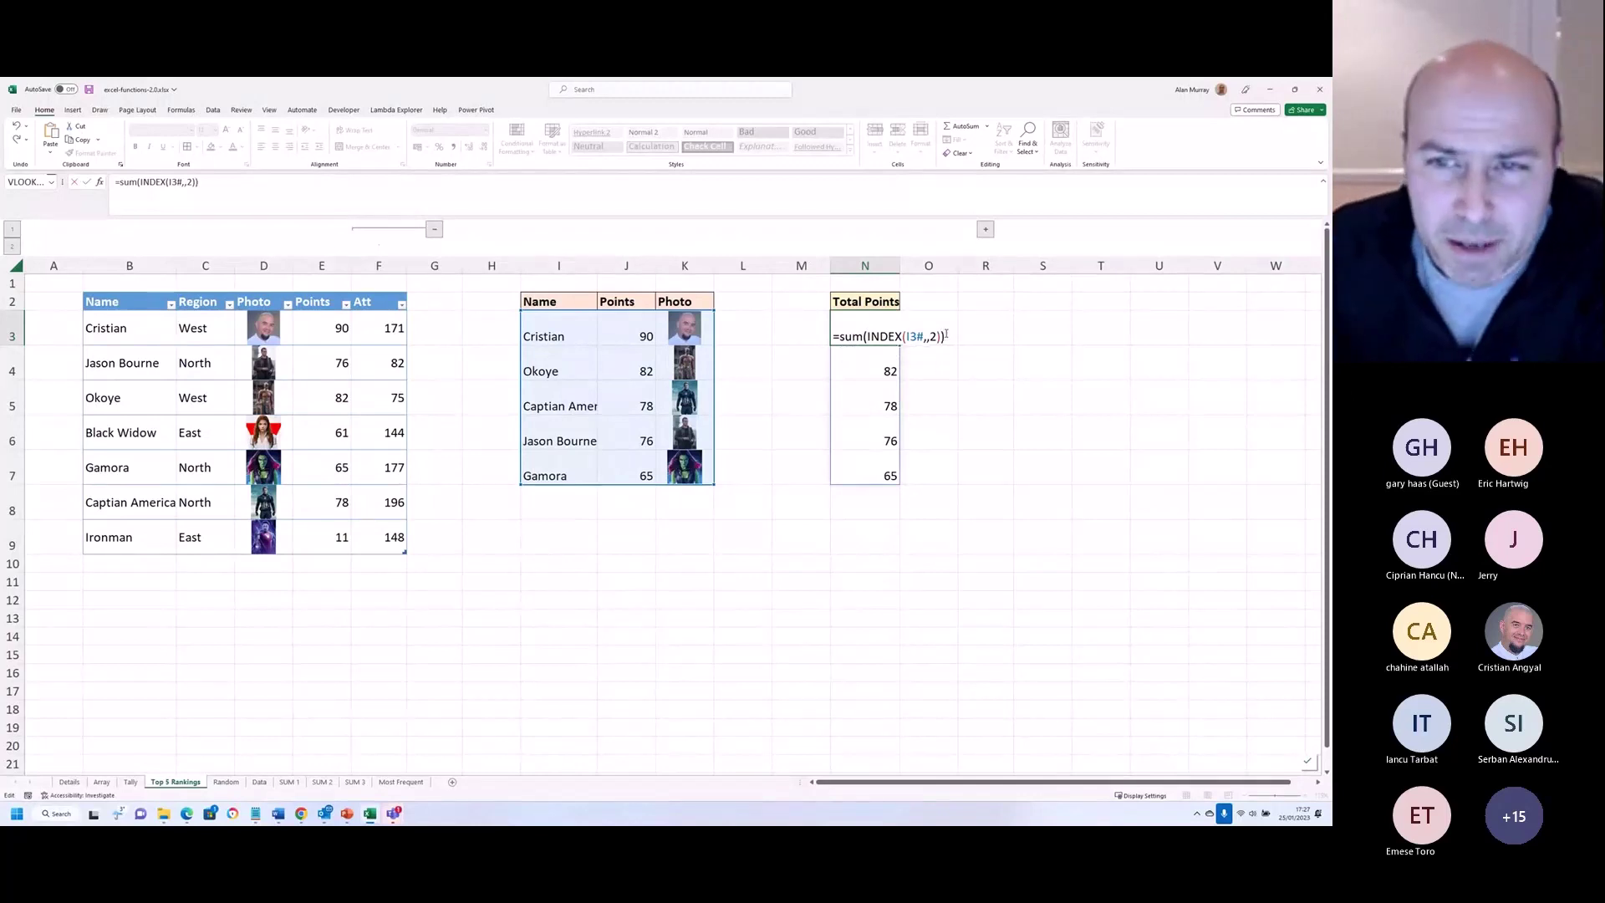
click(934, 336)
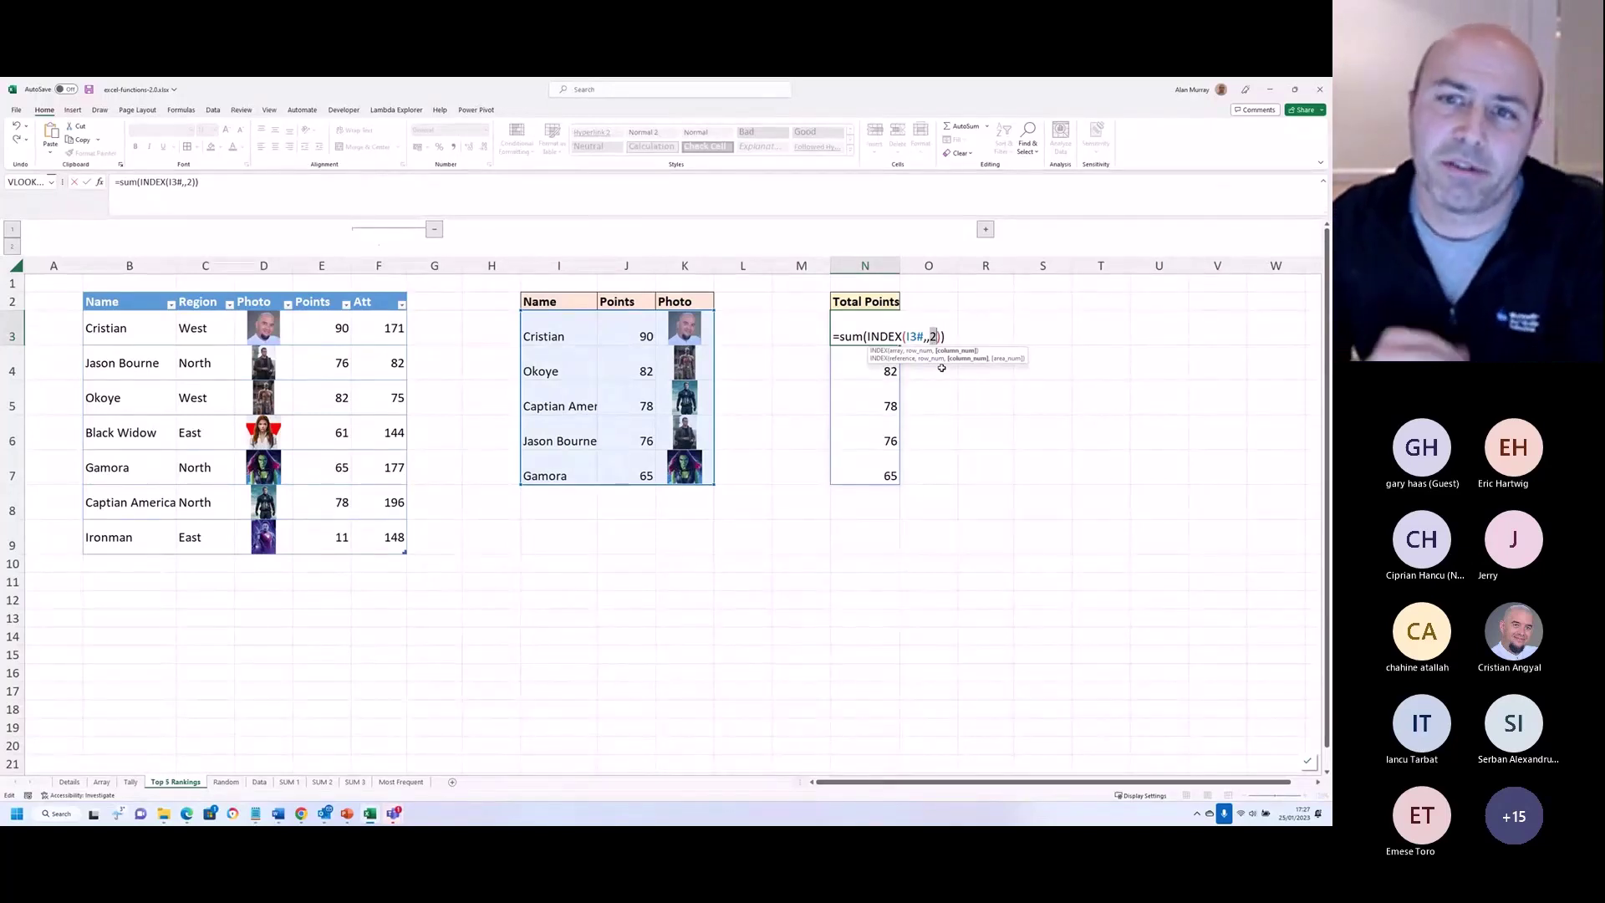
key(Return)
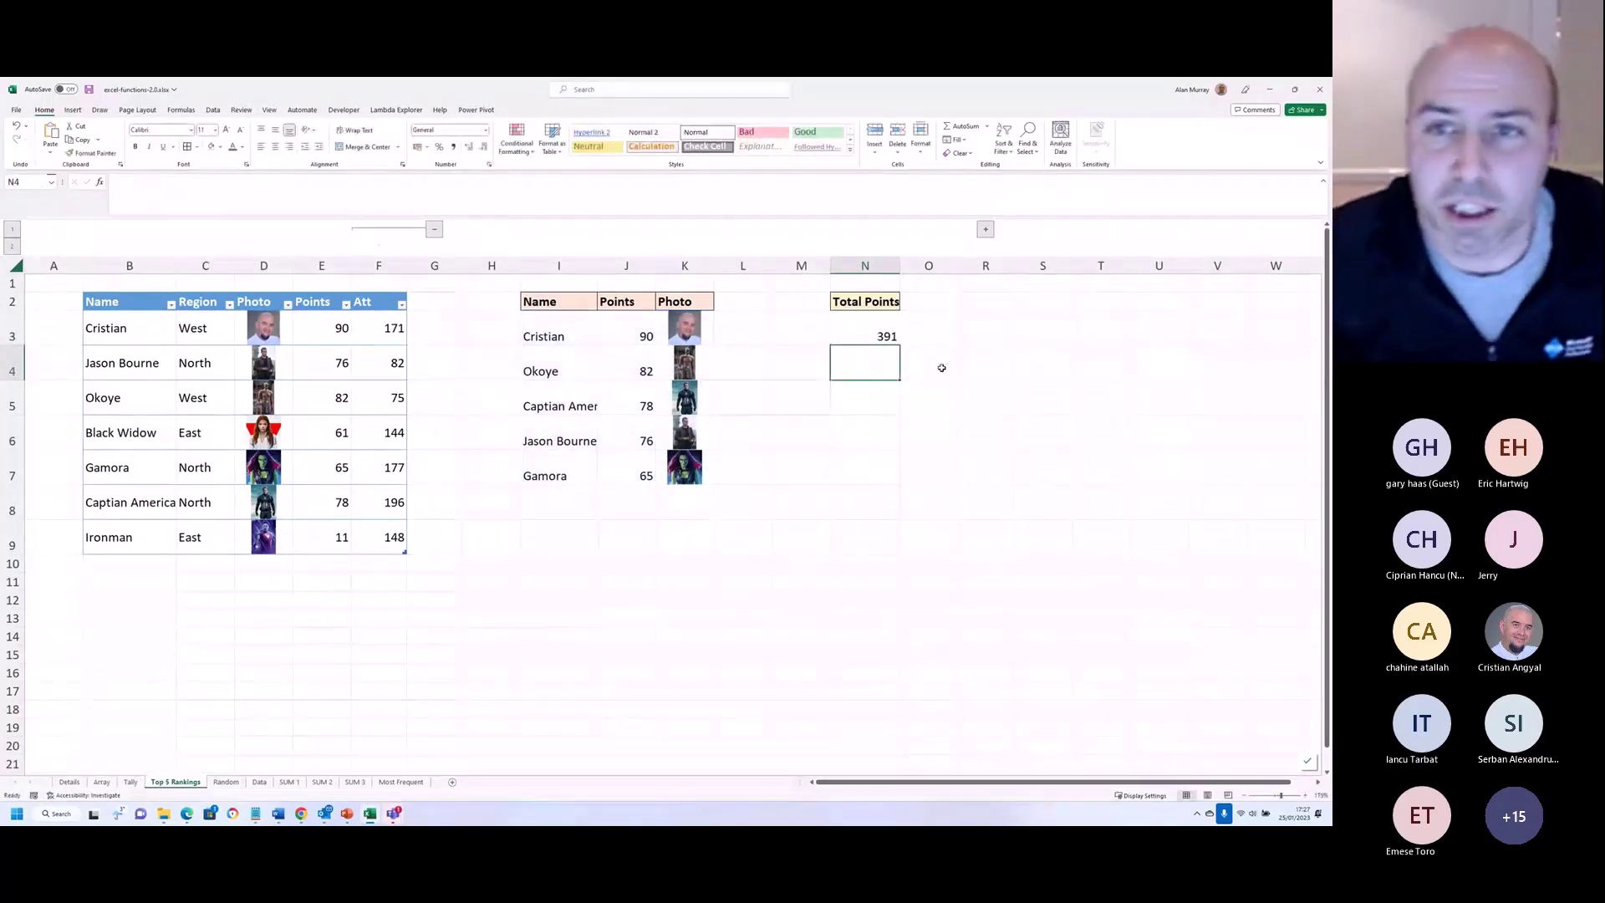
Step: Reopen the Total Points formula to highlight its SUM part, recommit it, and select I13 and I12
double_click(865, 331)
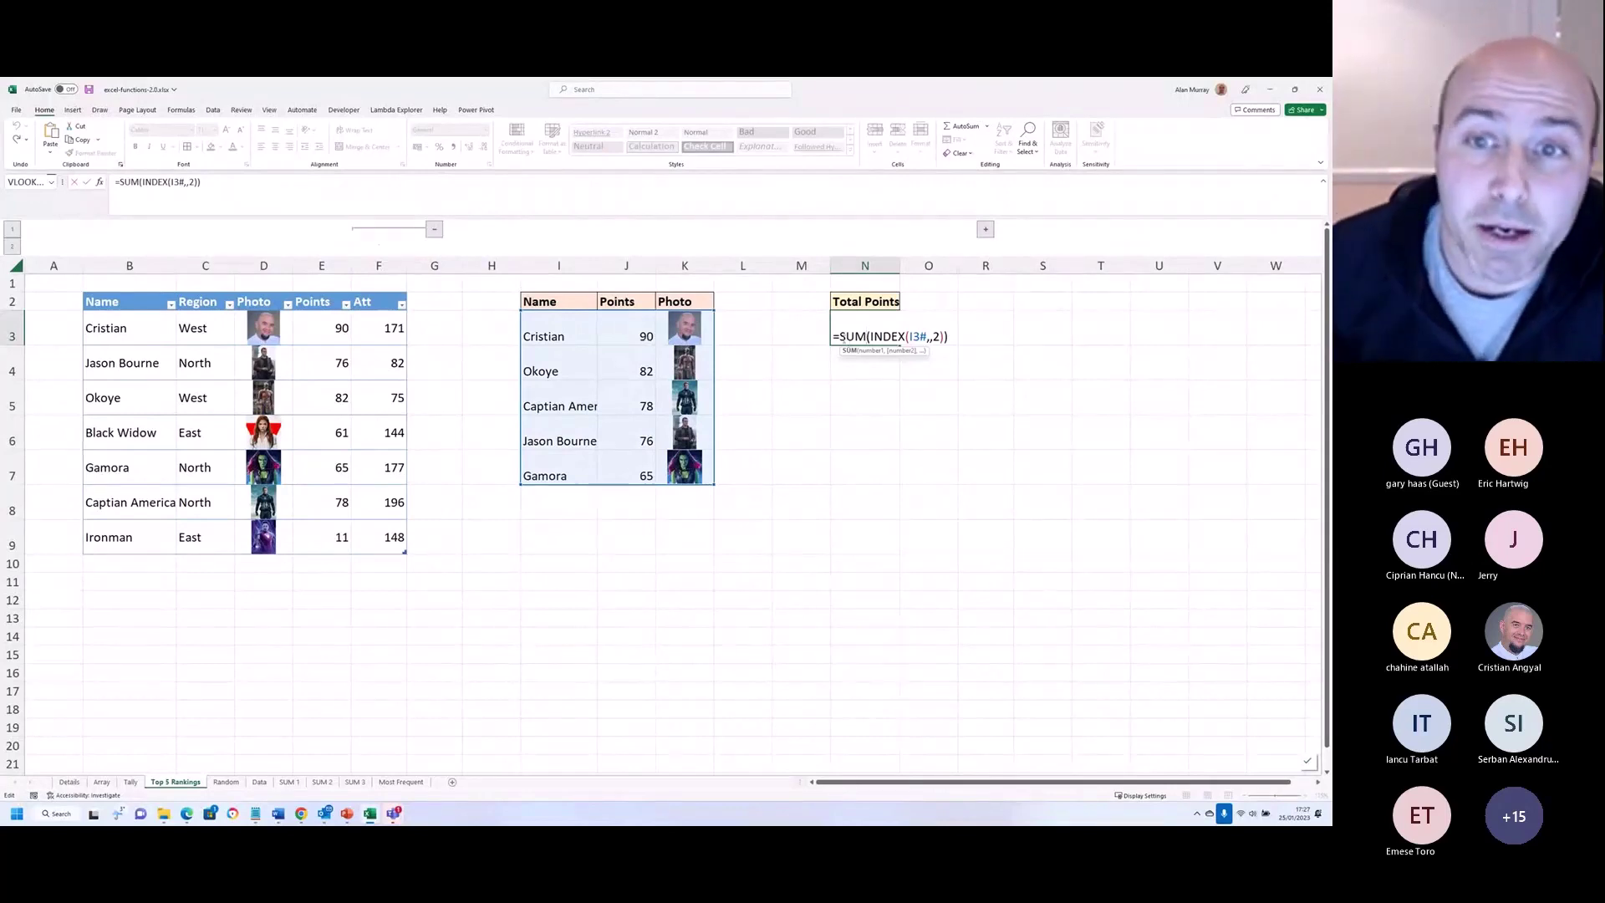
drag(842, 336, 895, 336)
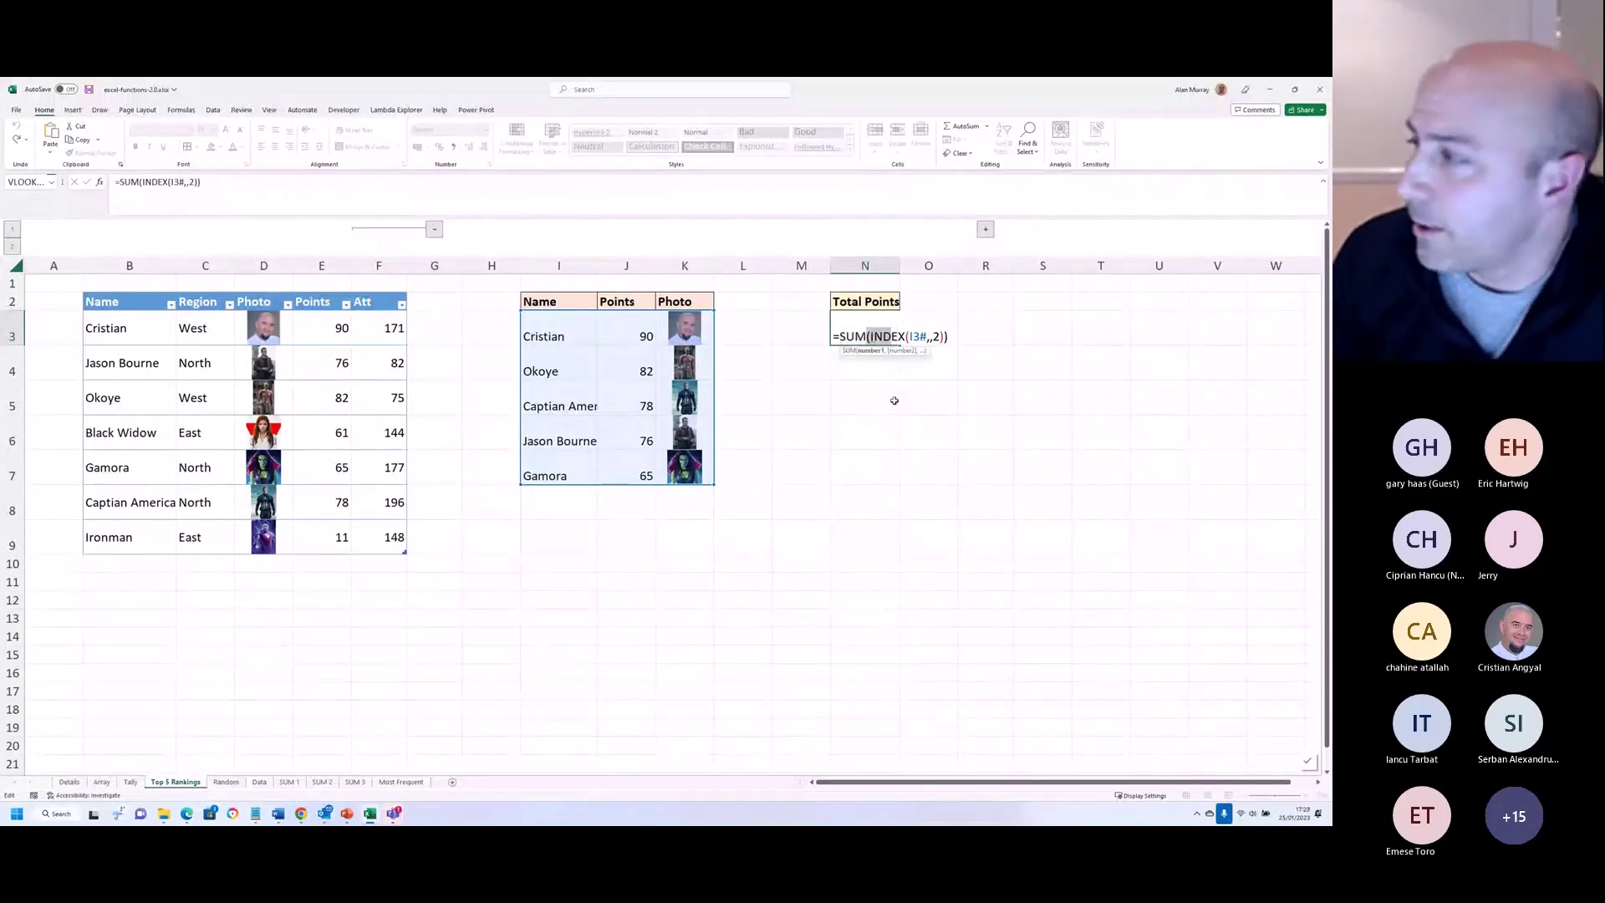
key(Return)
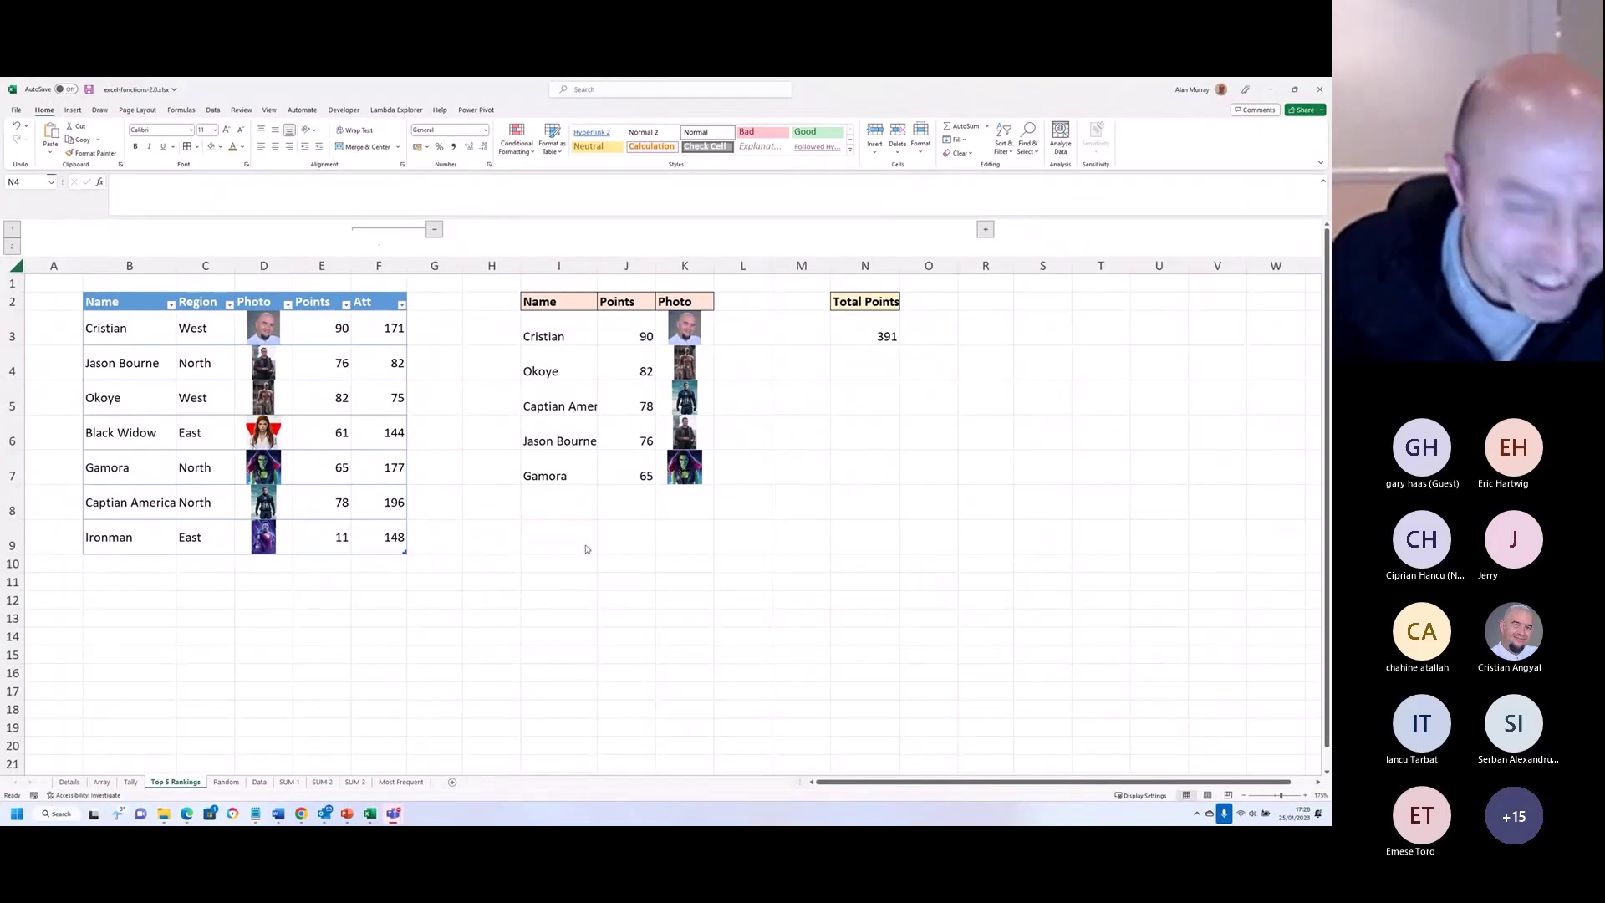
click(574, 617)
click(576, 598)
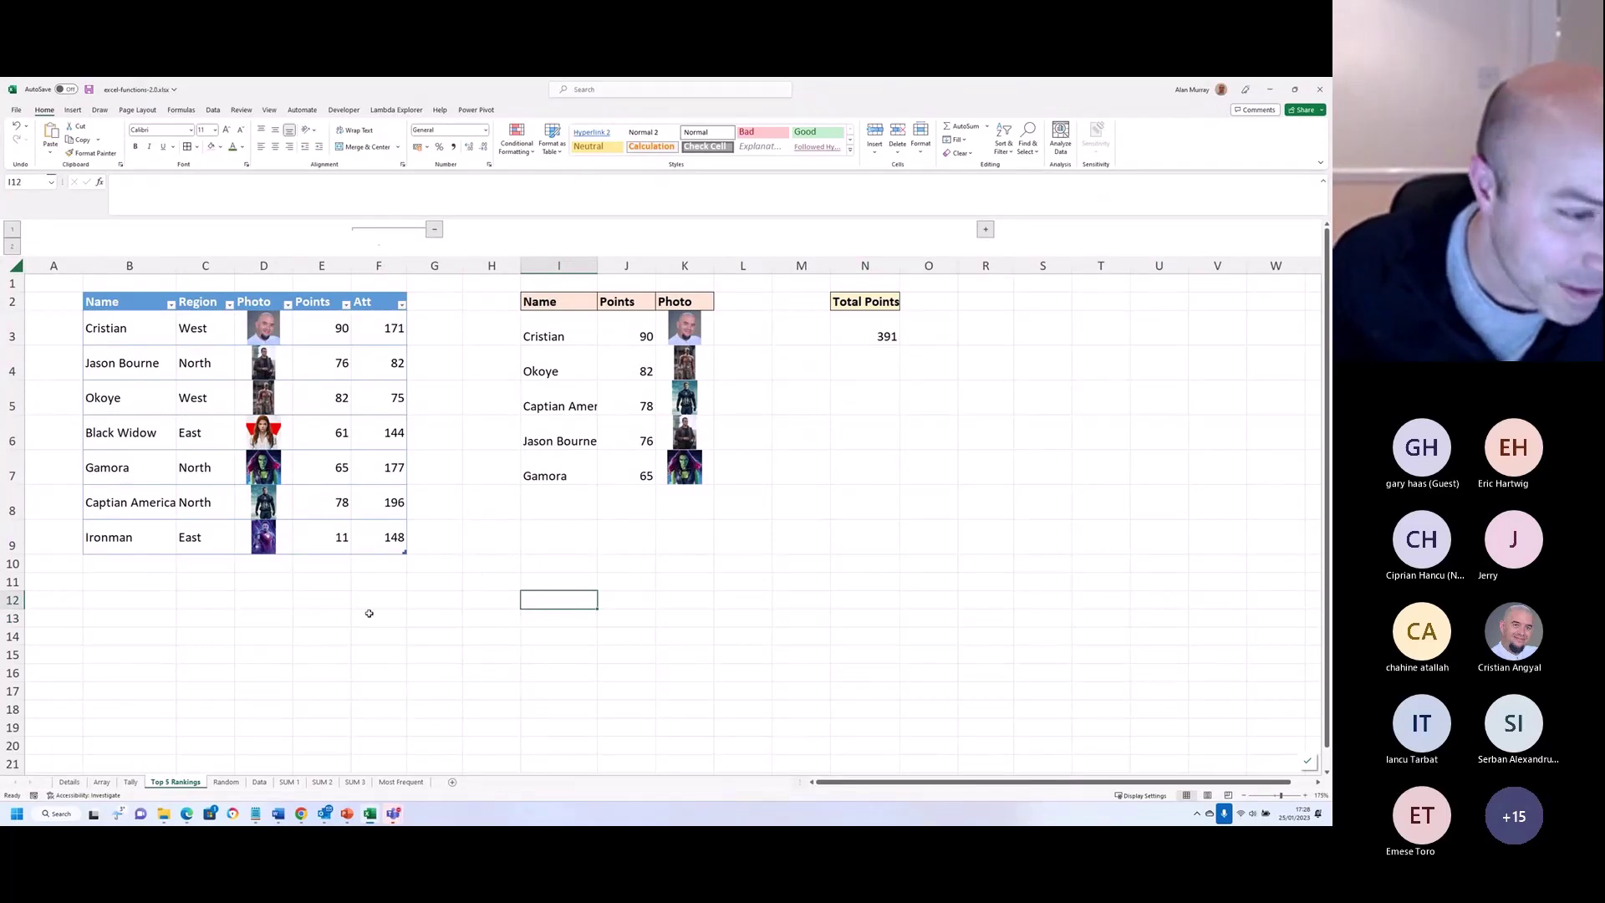
Step: Go to the Random sheet and select B3 under the Name heading
click(234, 786)
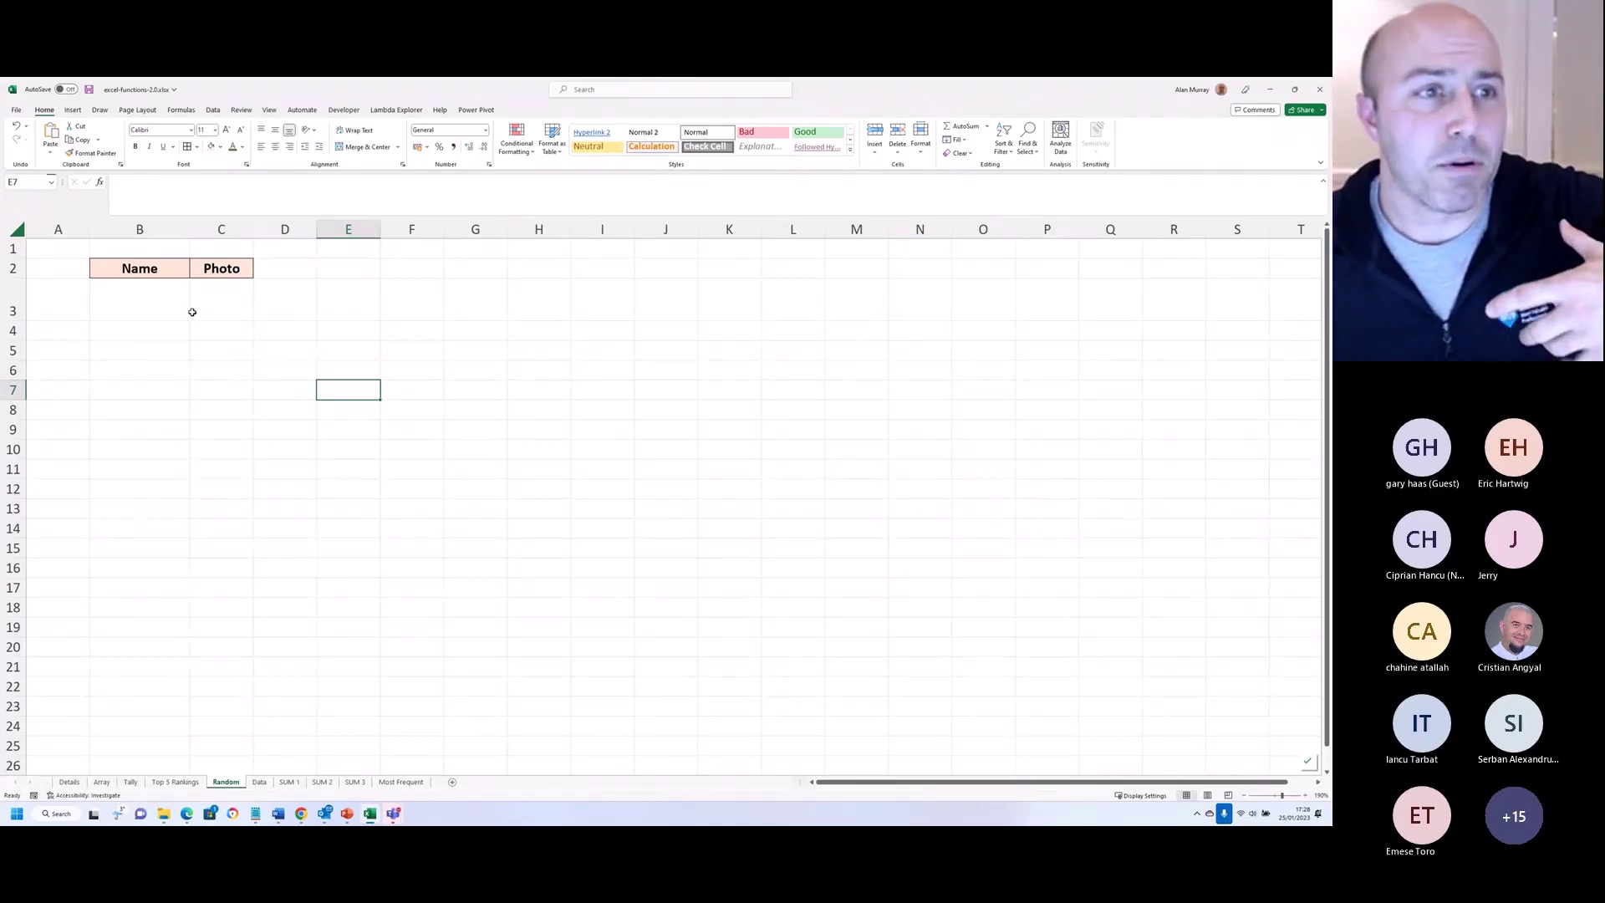
click(186, 305)
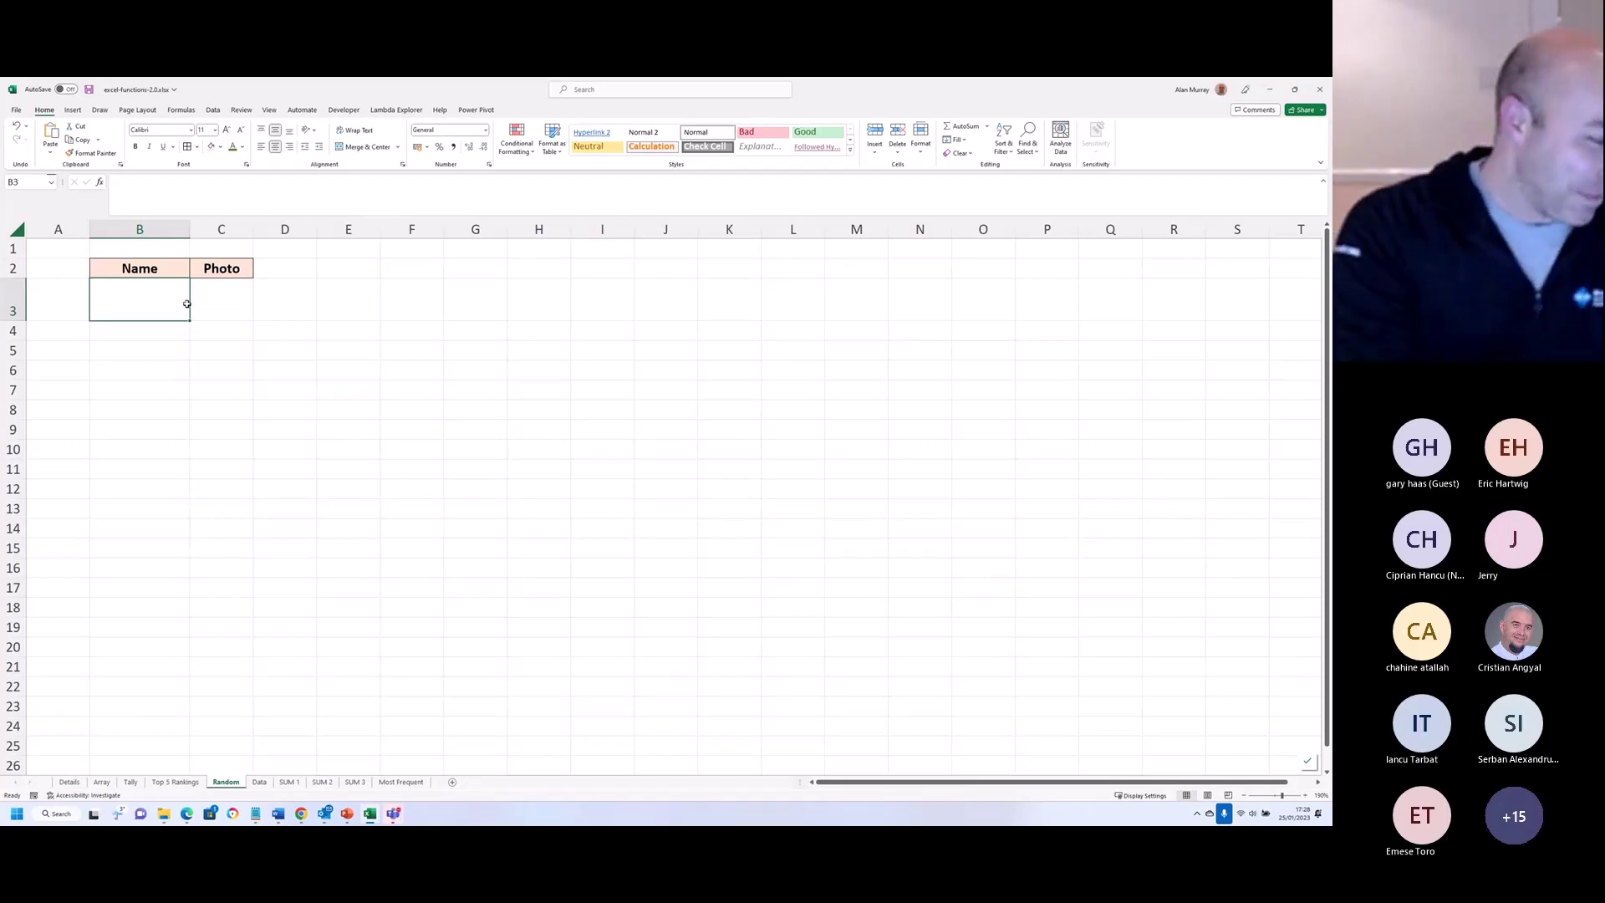
Step: Start =RANDARRAY(1,, in B3 using the function autocomplete
text(=rand)
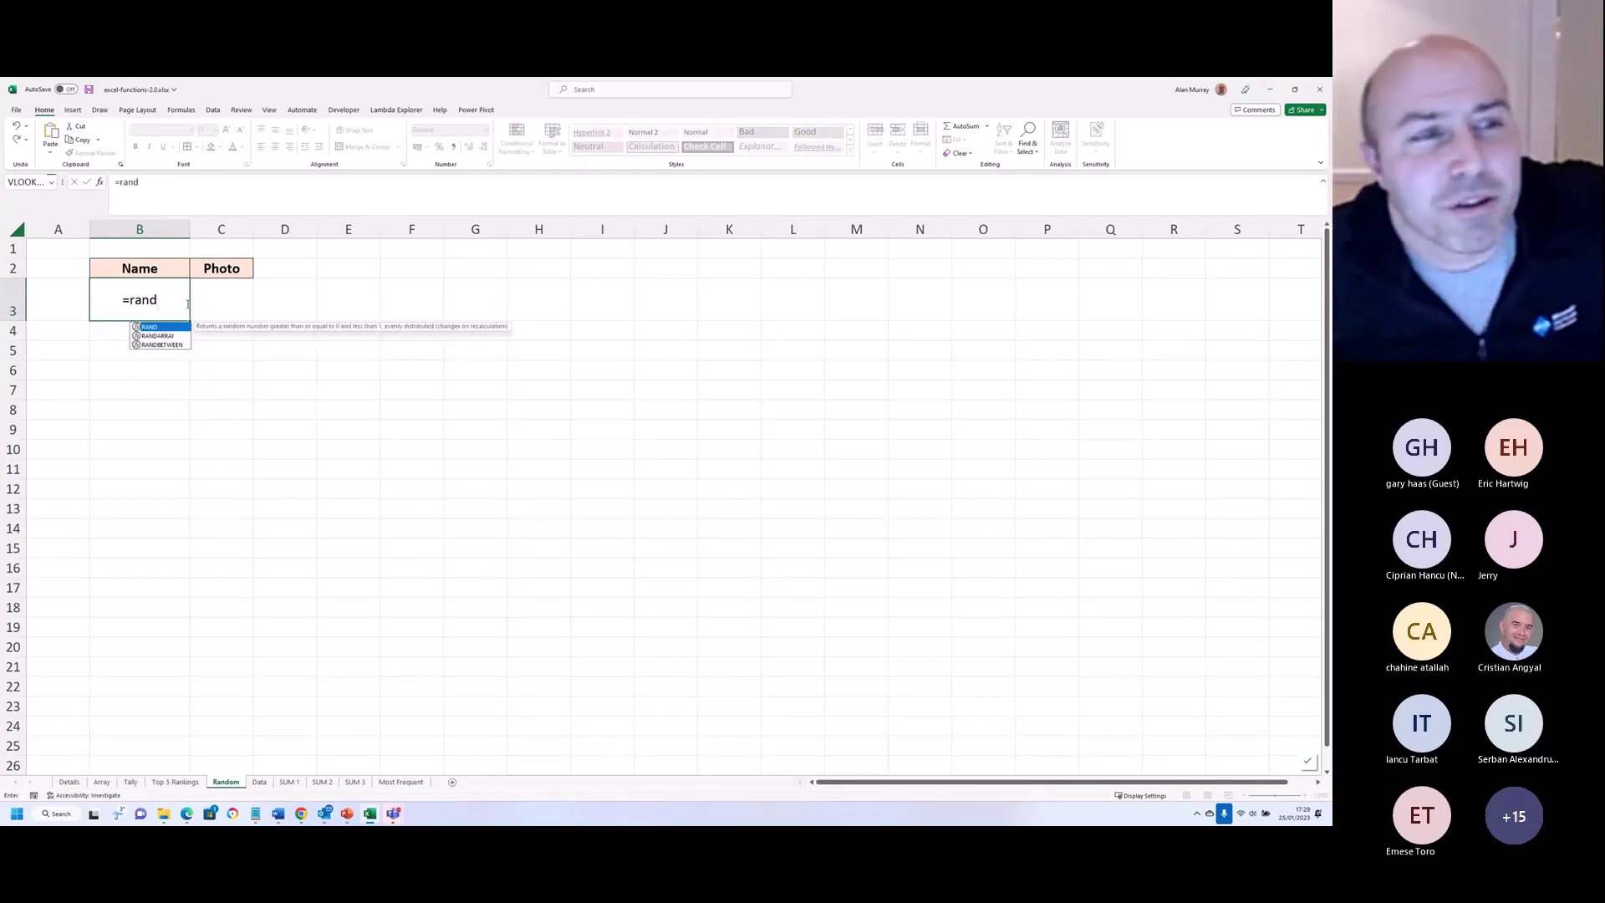
click(172, 345)
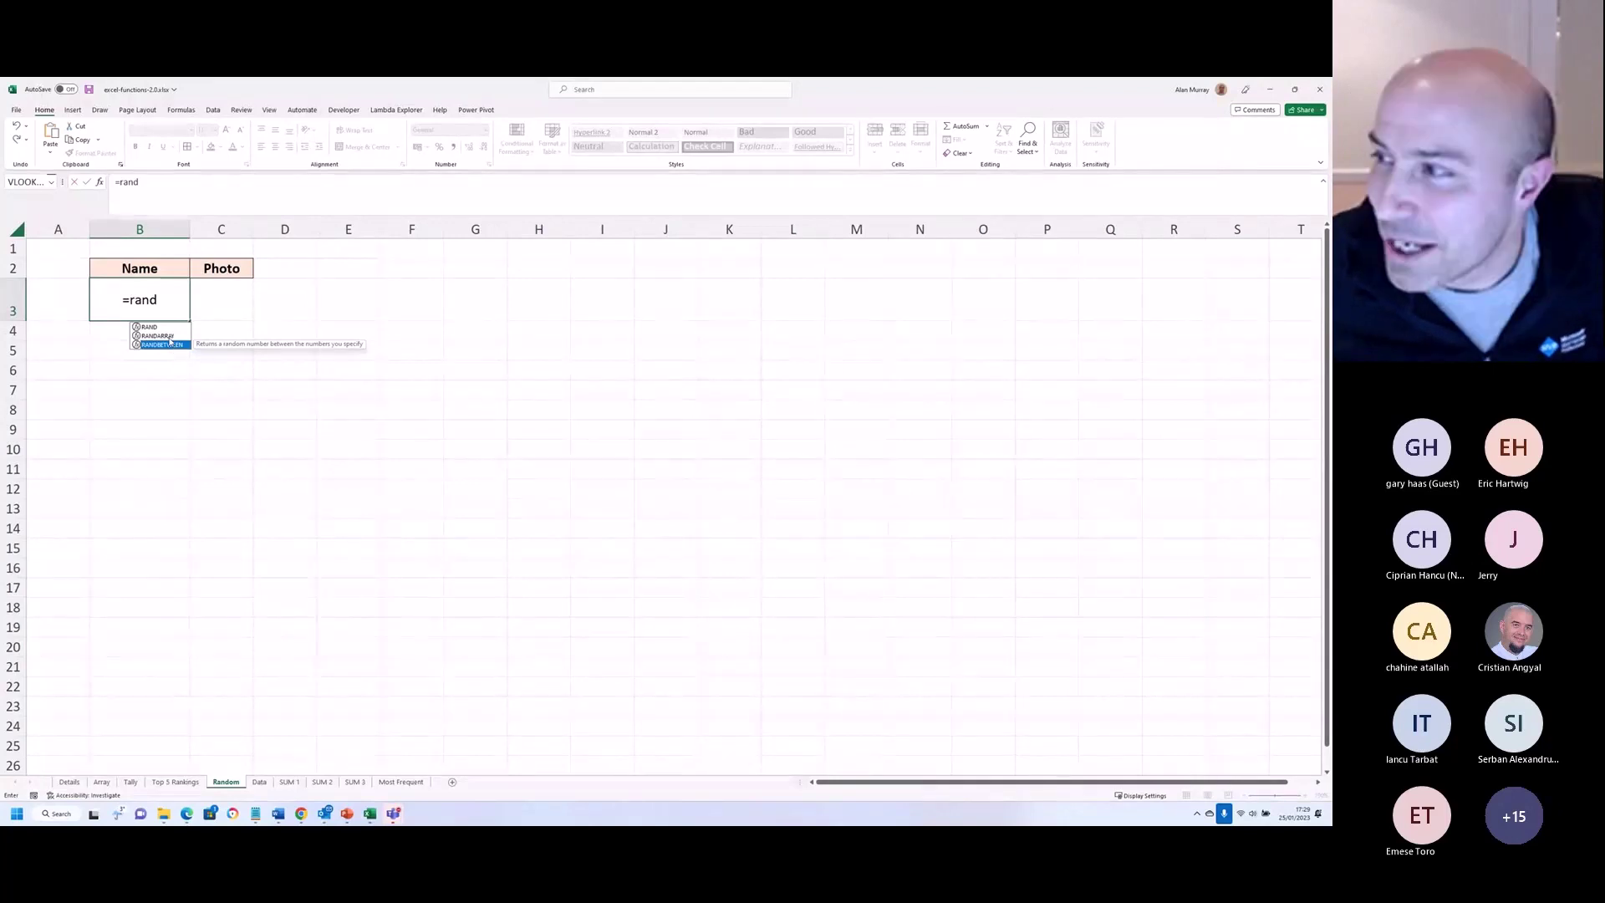
double_click(170, 336)
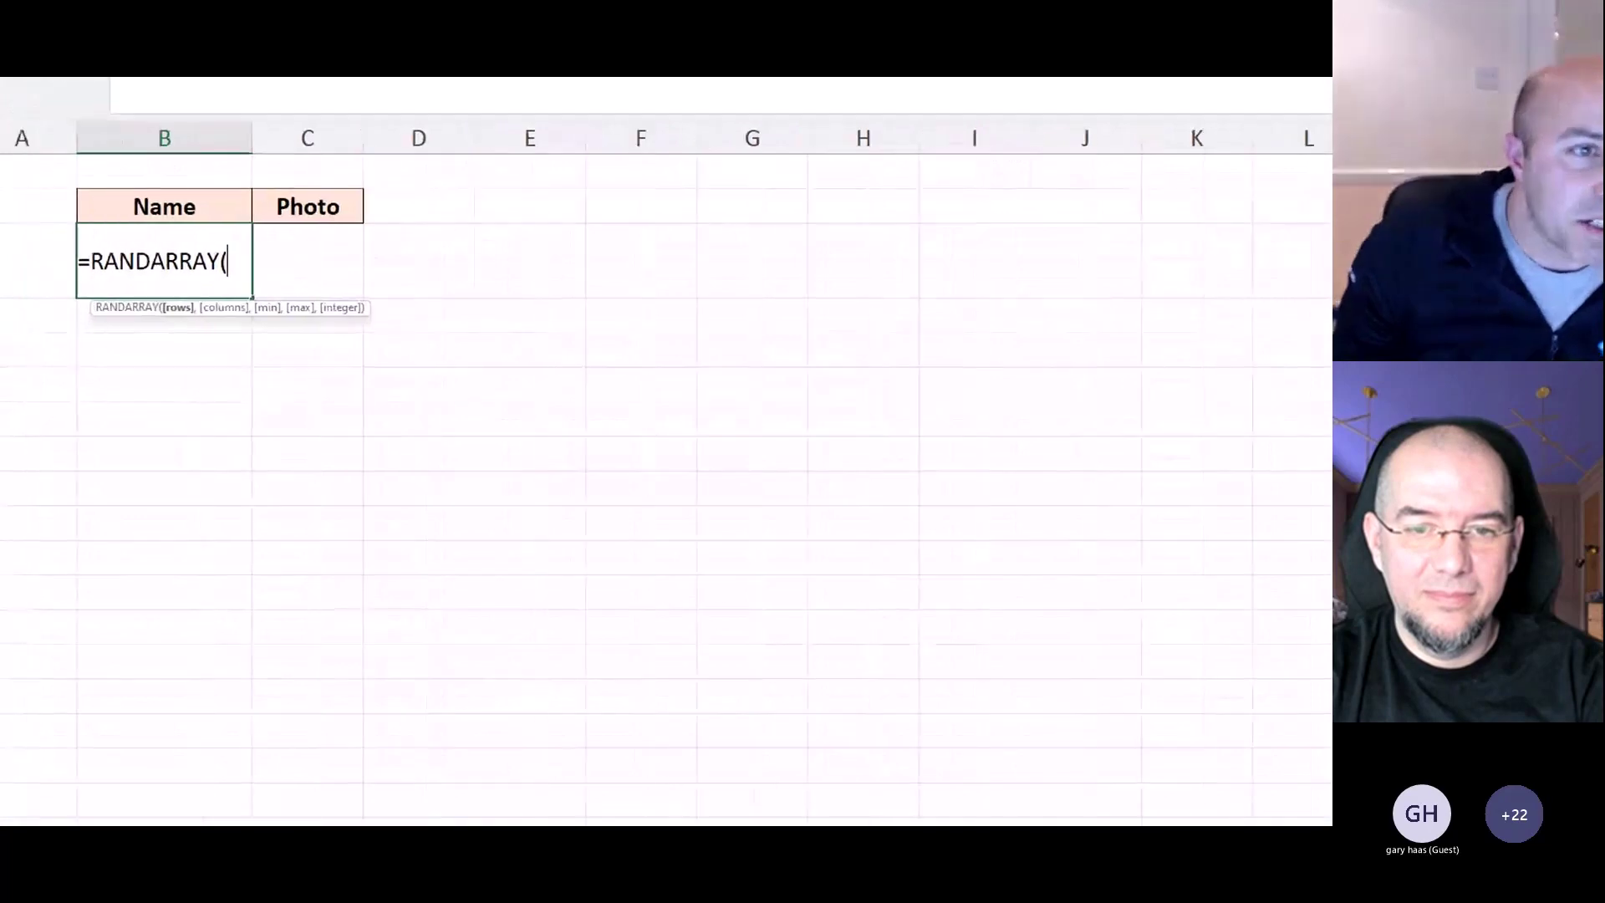
mouse_move(208, 374)
mouse_down()
mouse_move(189, 323)
mouse_move(175, 331)
mouse_move(191, 318)
mouse_move(205, 336)
mouse_up()
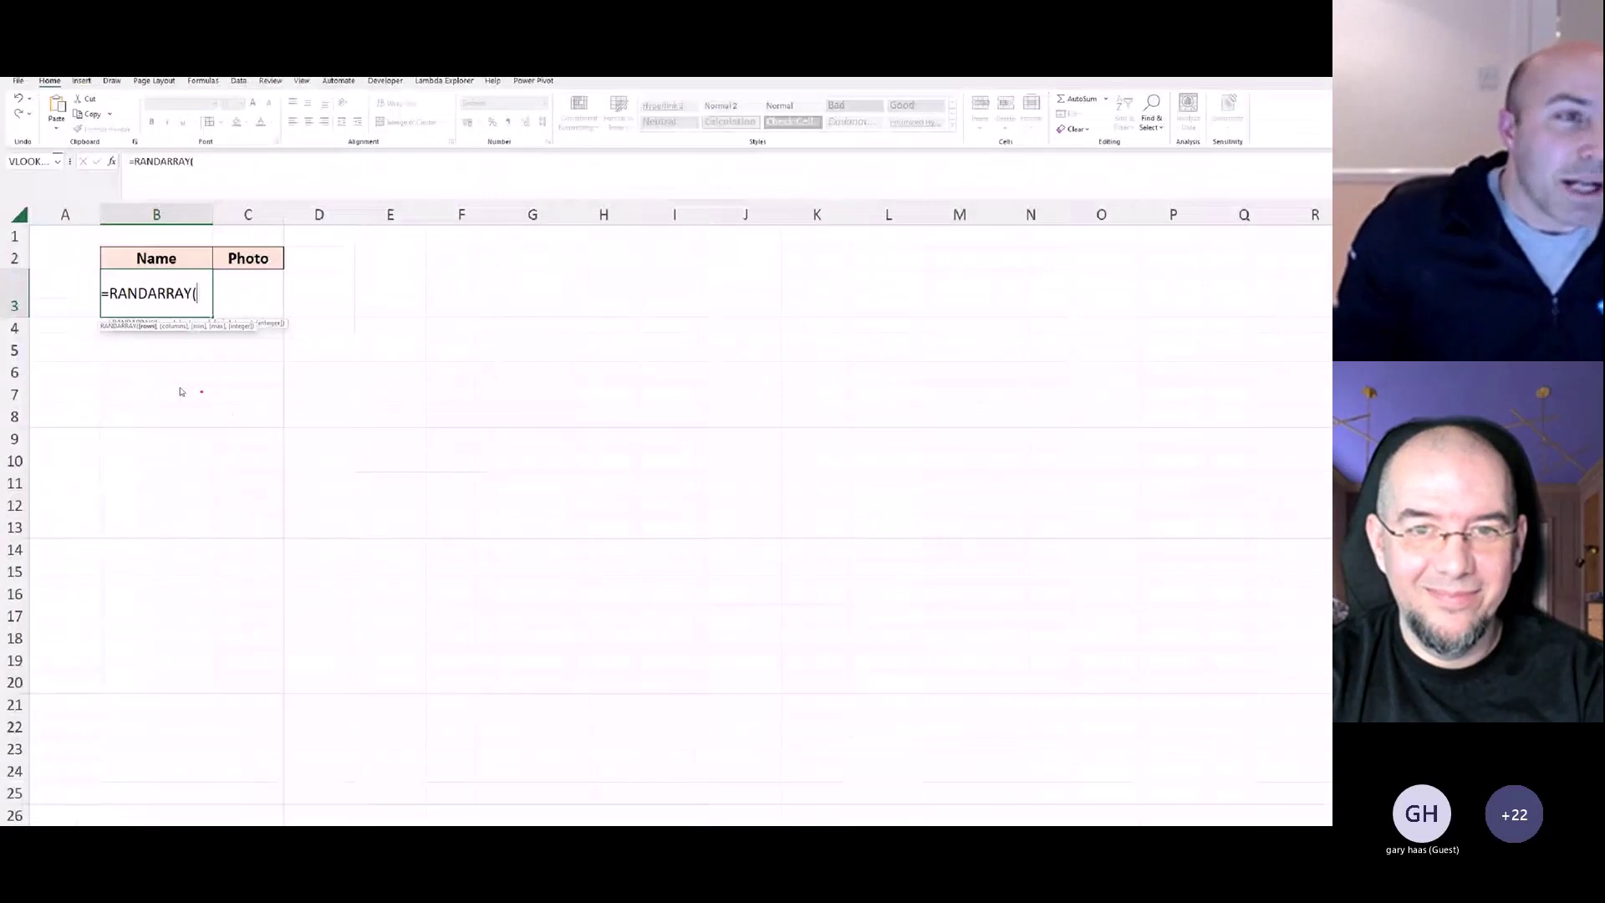
text(1)
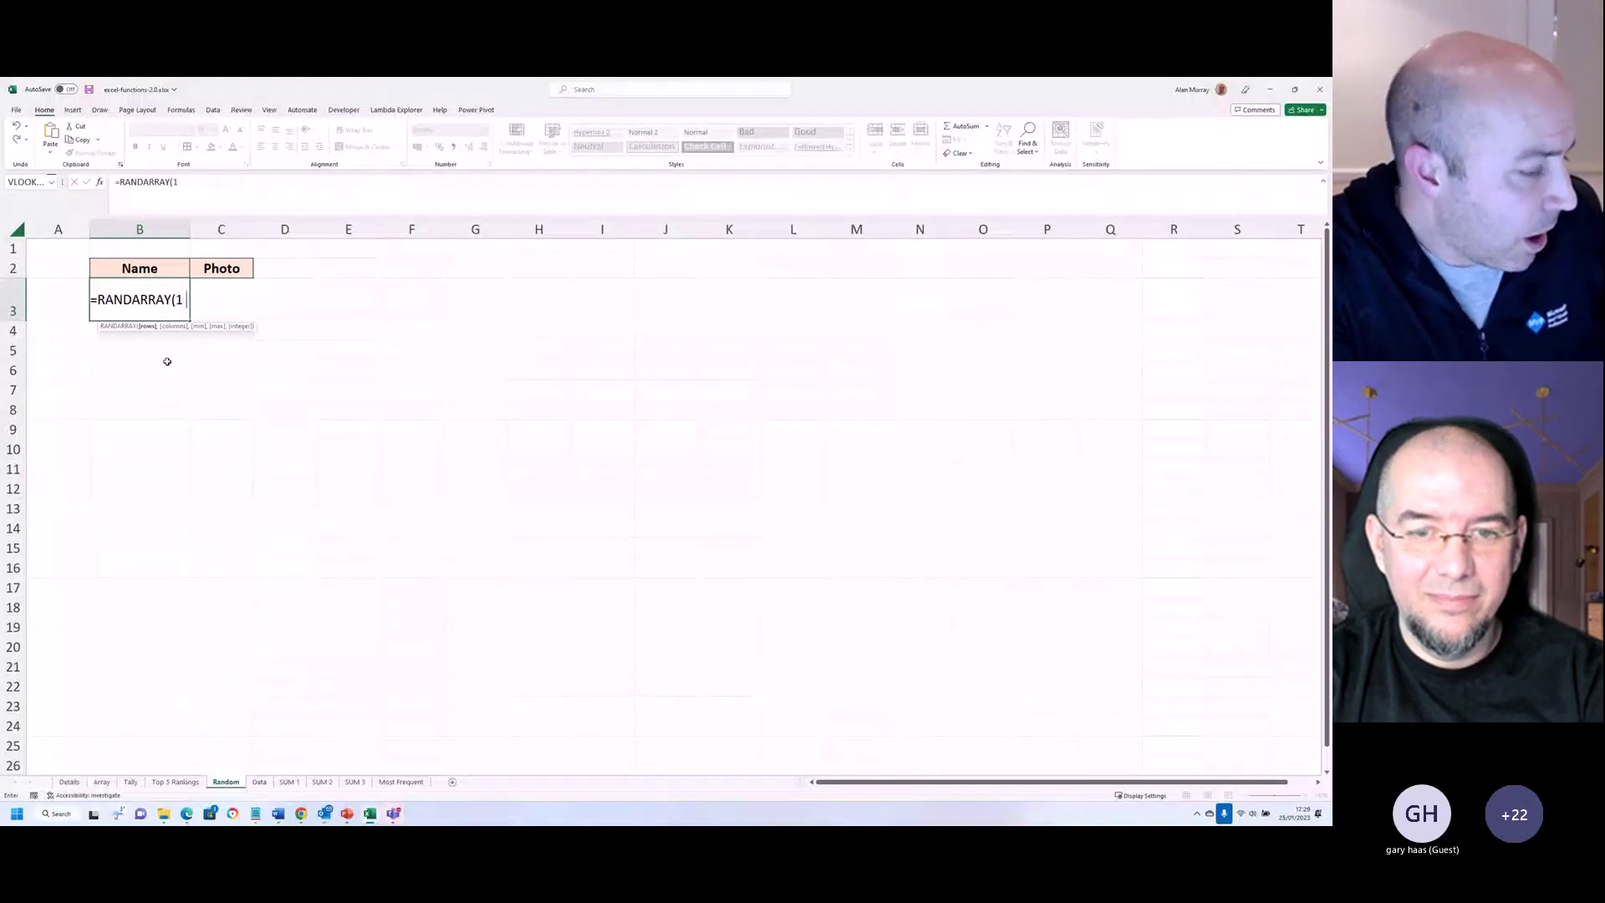
text(,,)
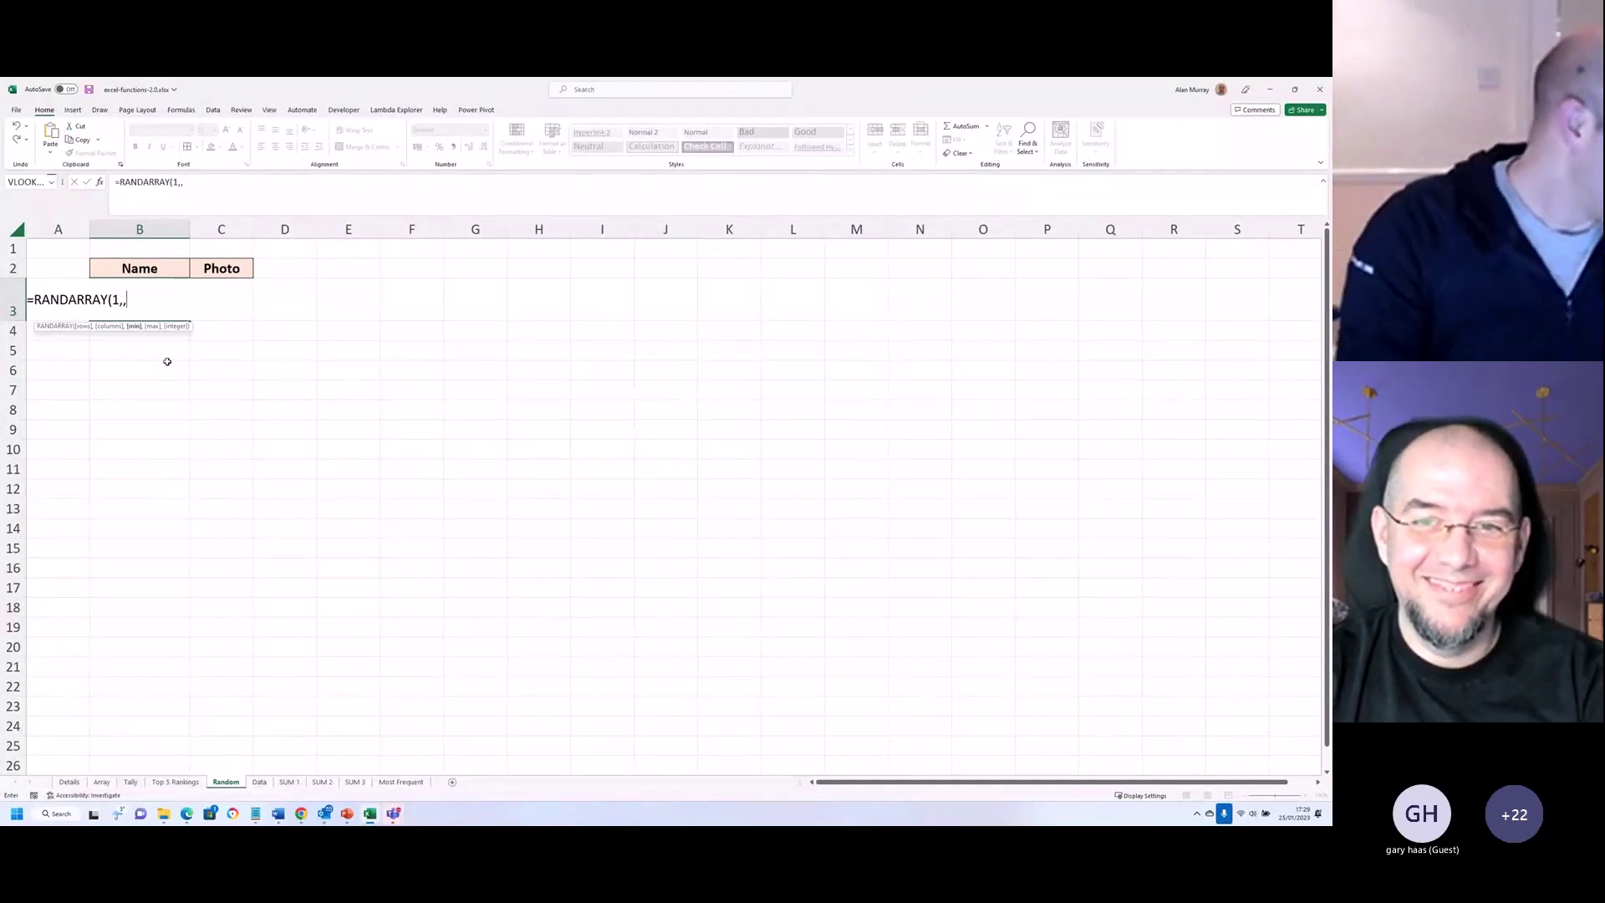
Step: Complete the arguments as 1,ROWS(tblPoints),TRUE for a whole-number result
text(1)
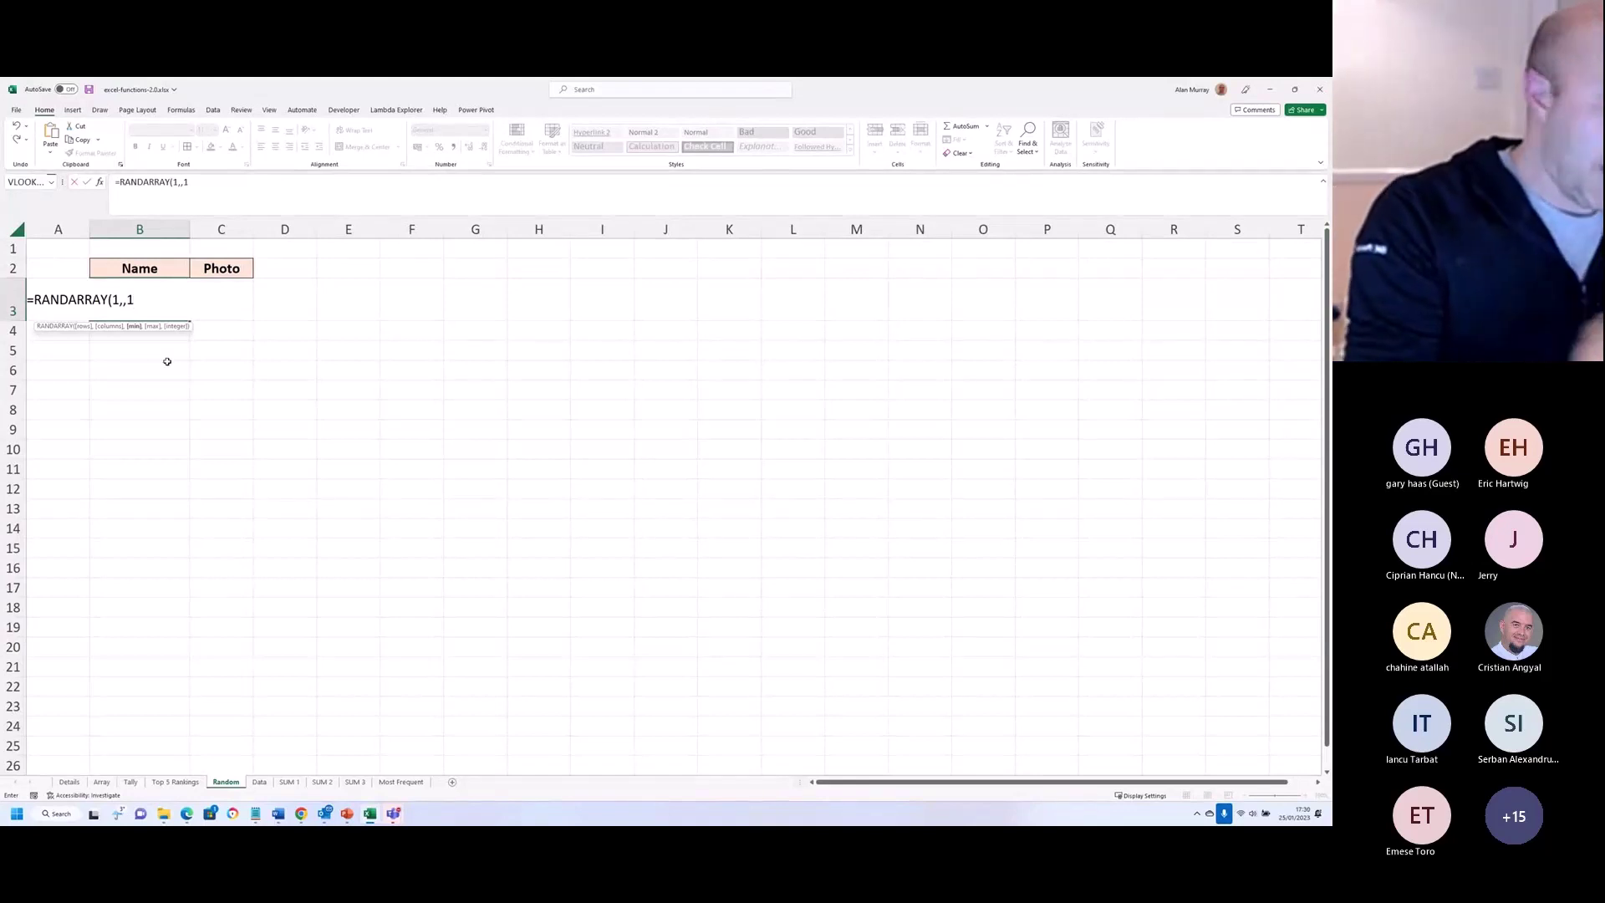
text(,rows()
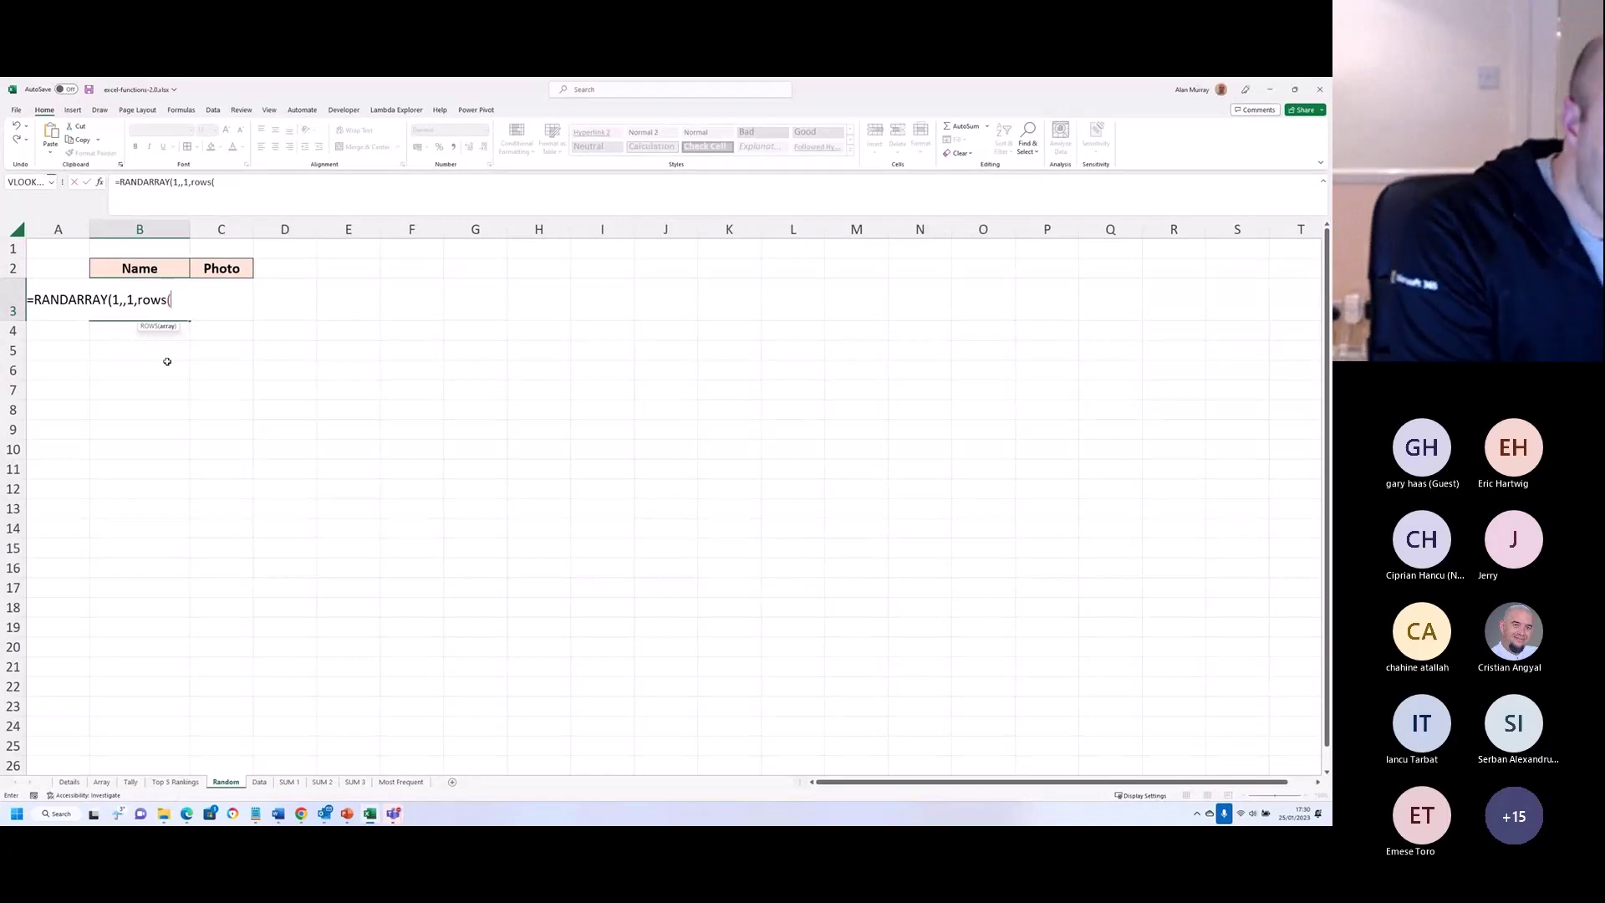
text(tblp)
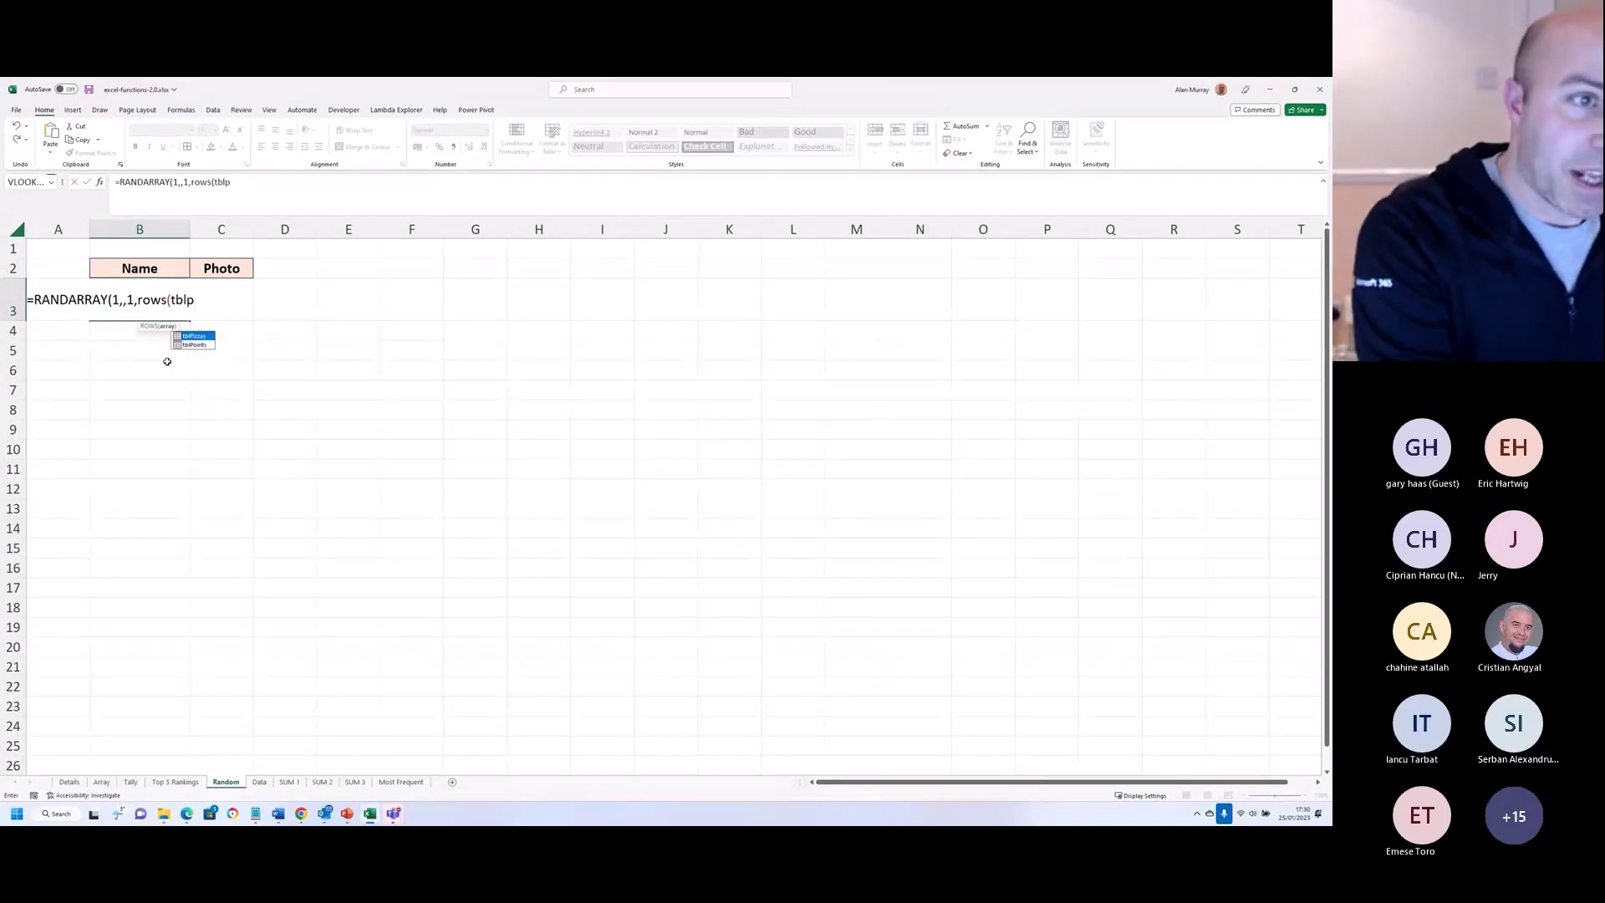
key(Down)
key(Tab)
text())
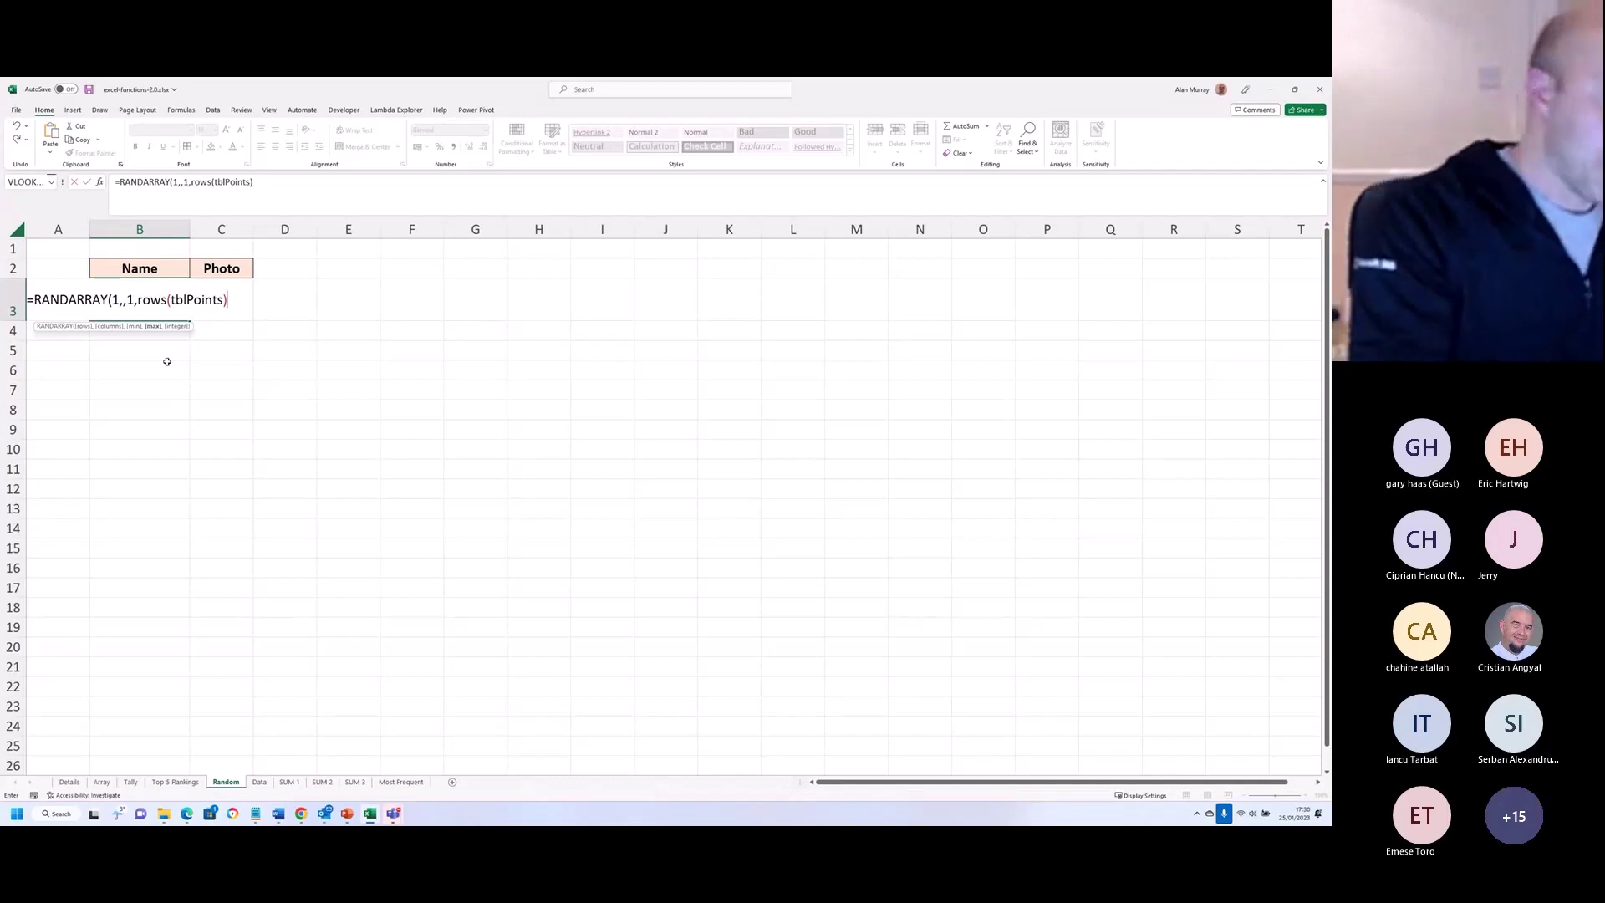
text(,tru)
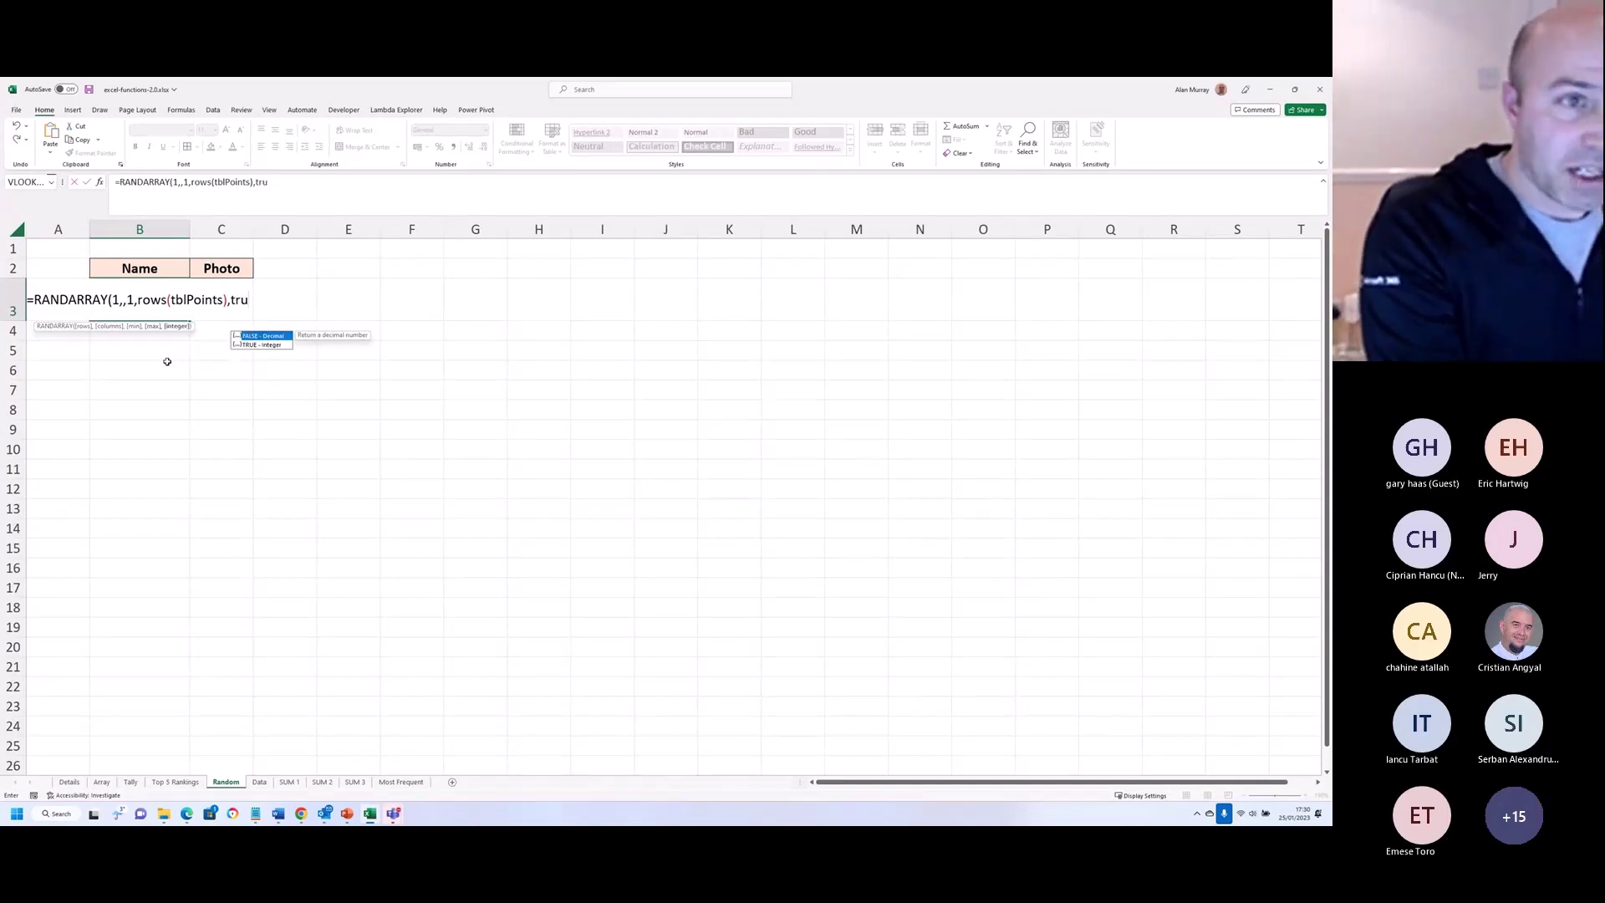
key(Down)
key(Tab)
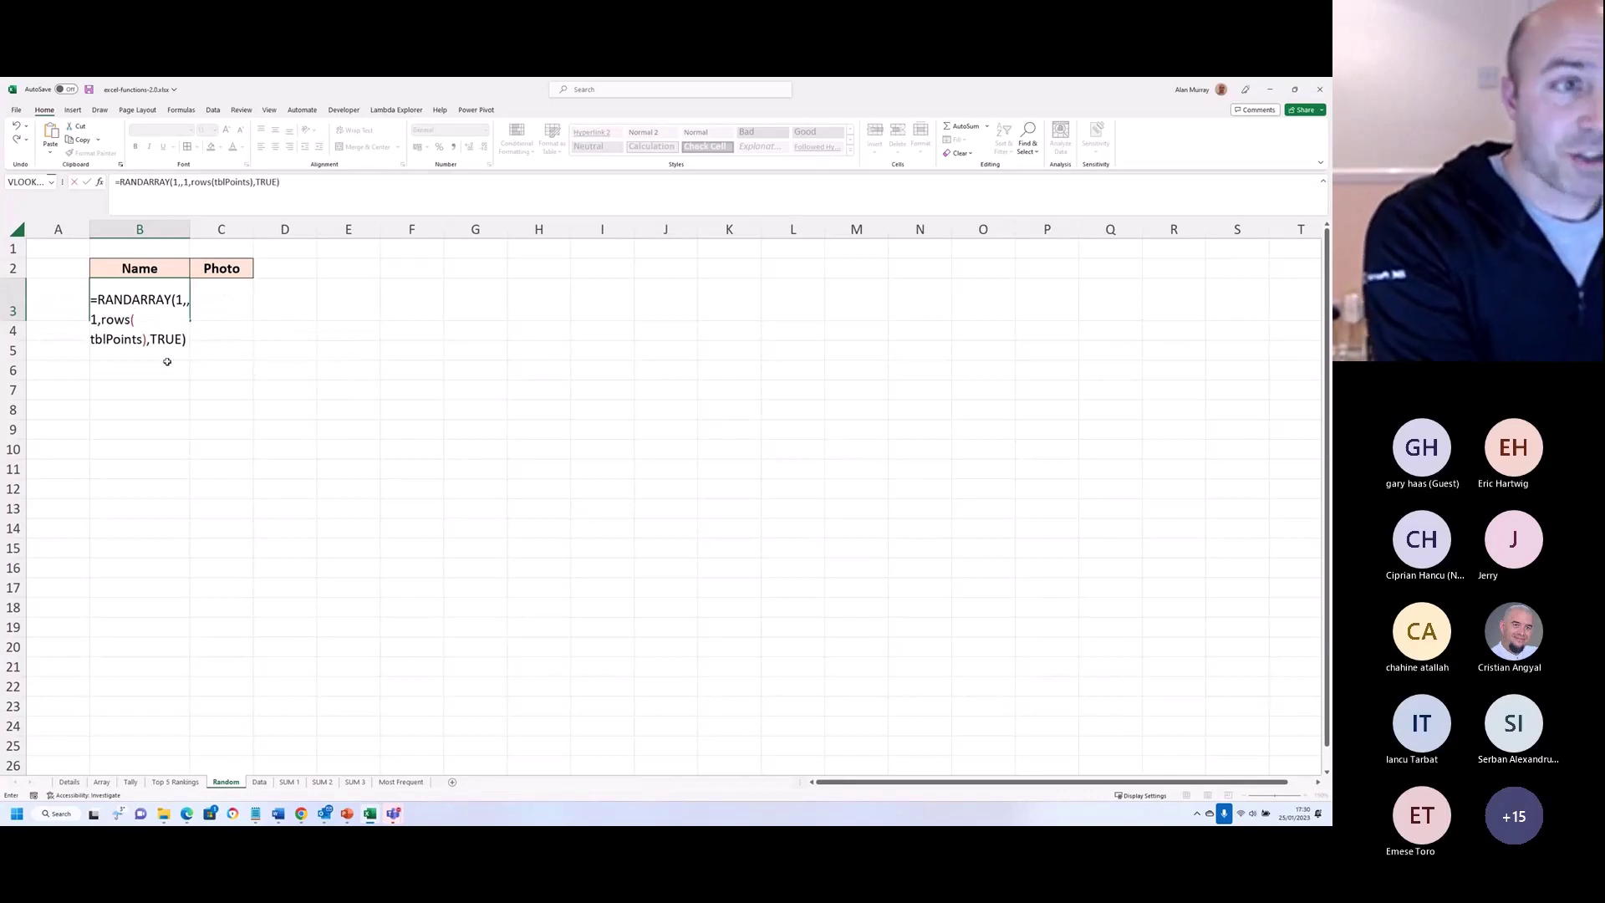
text())
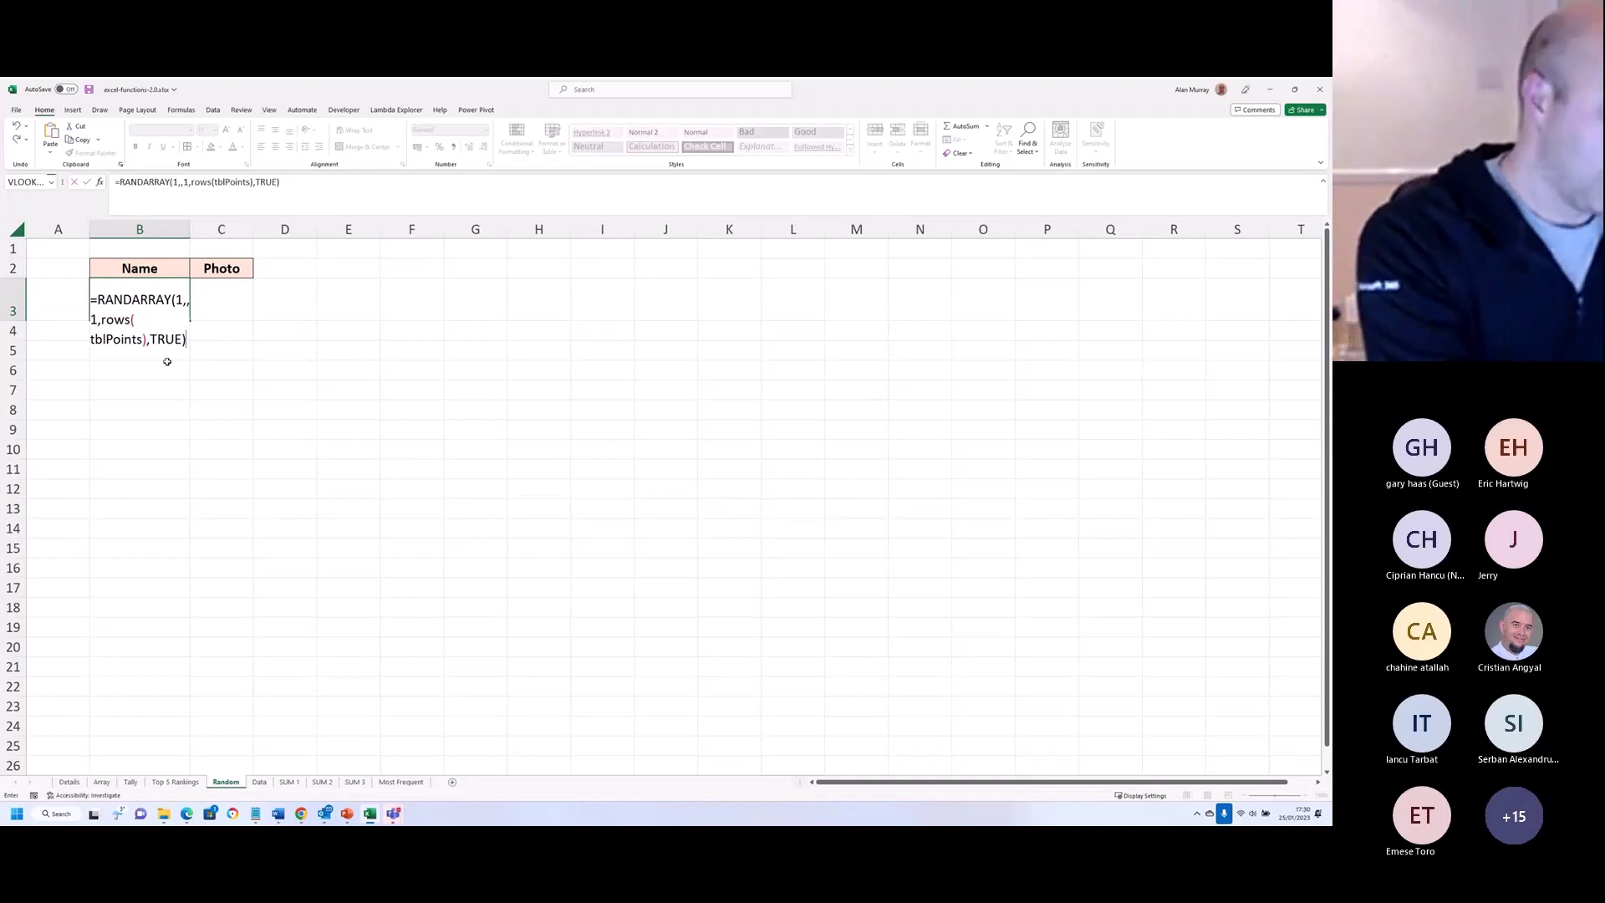
Step: Commit B3's RANDARRAY formula (returns 2), discard an accidental edit, and reopen it to show the formula
key(Return)
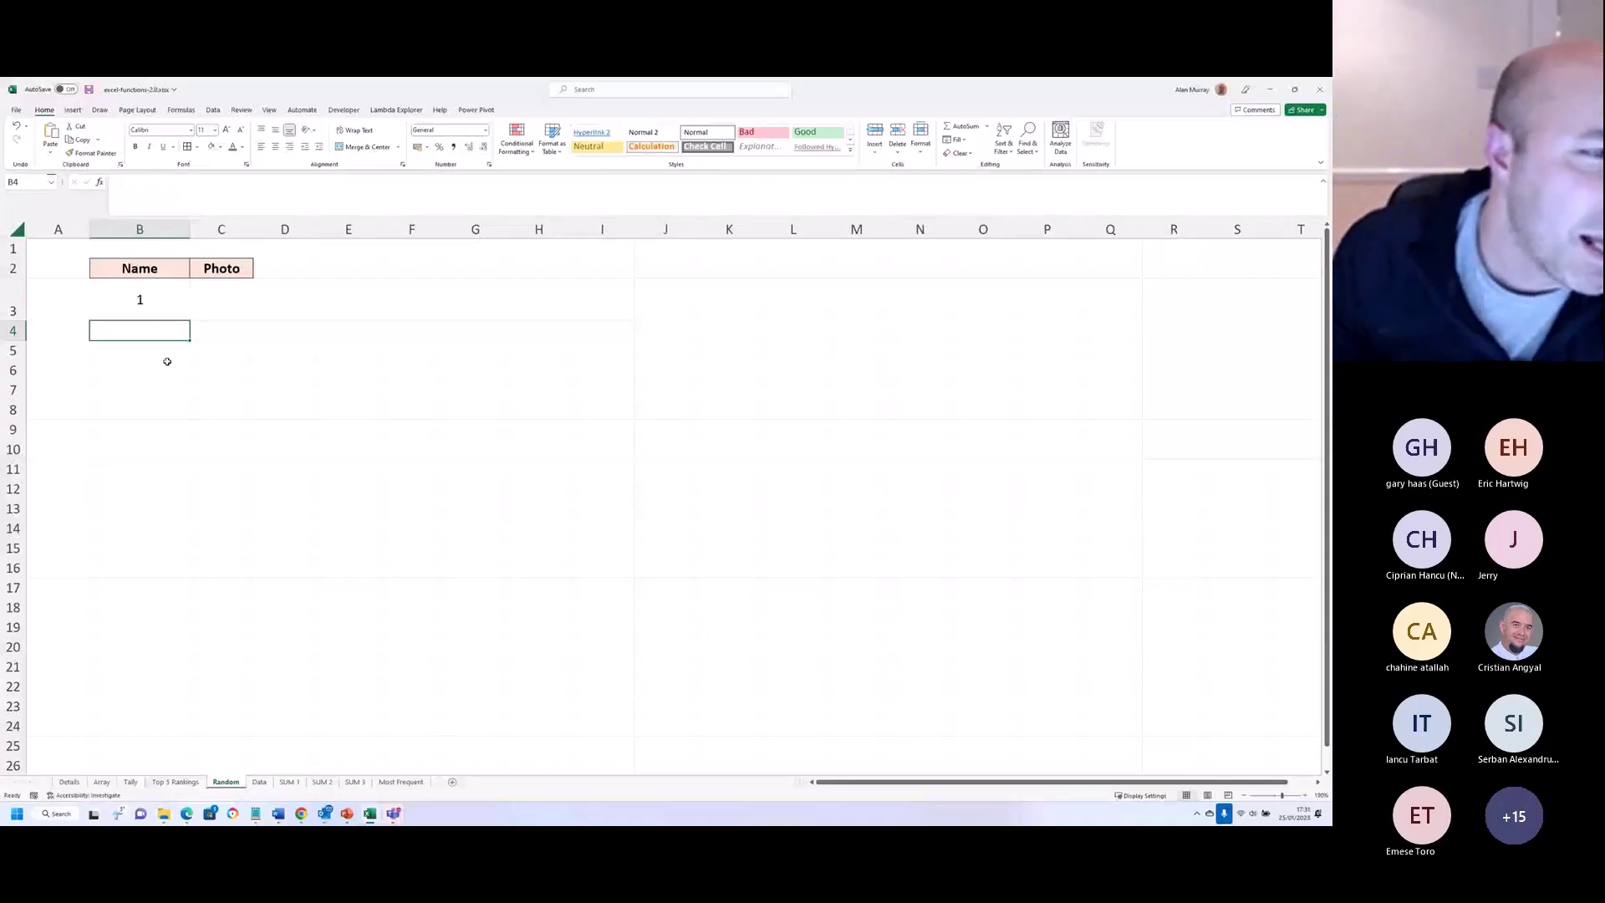
double_click(177, 305)
click(283, 374)
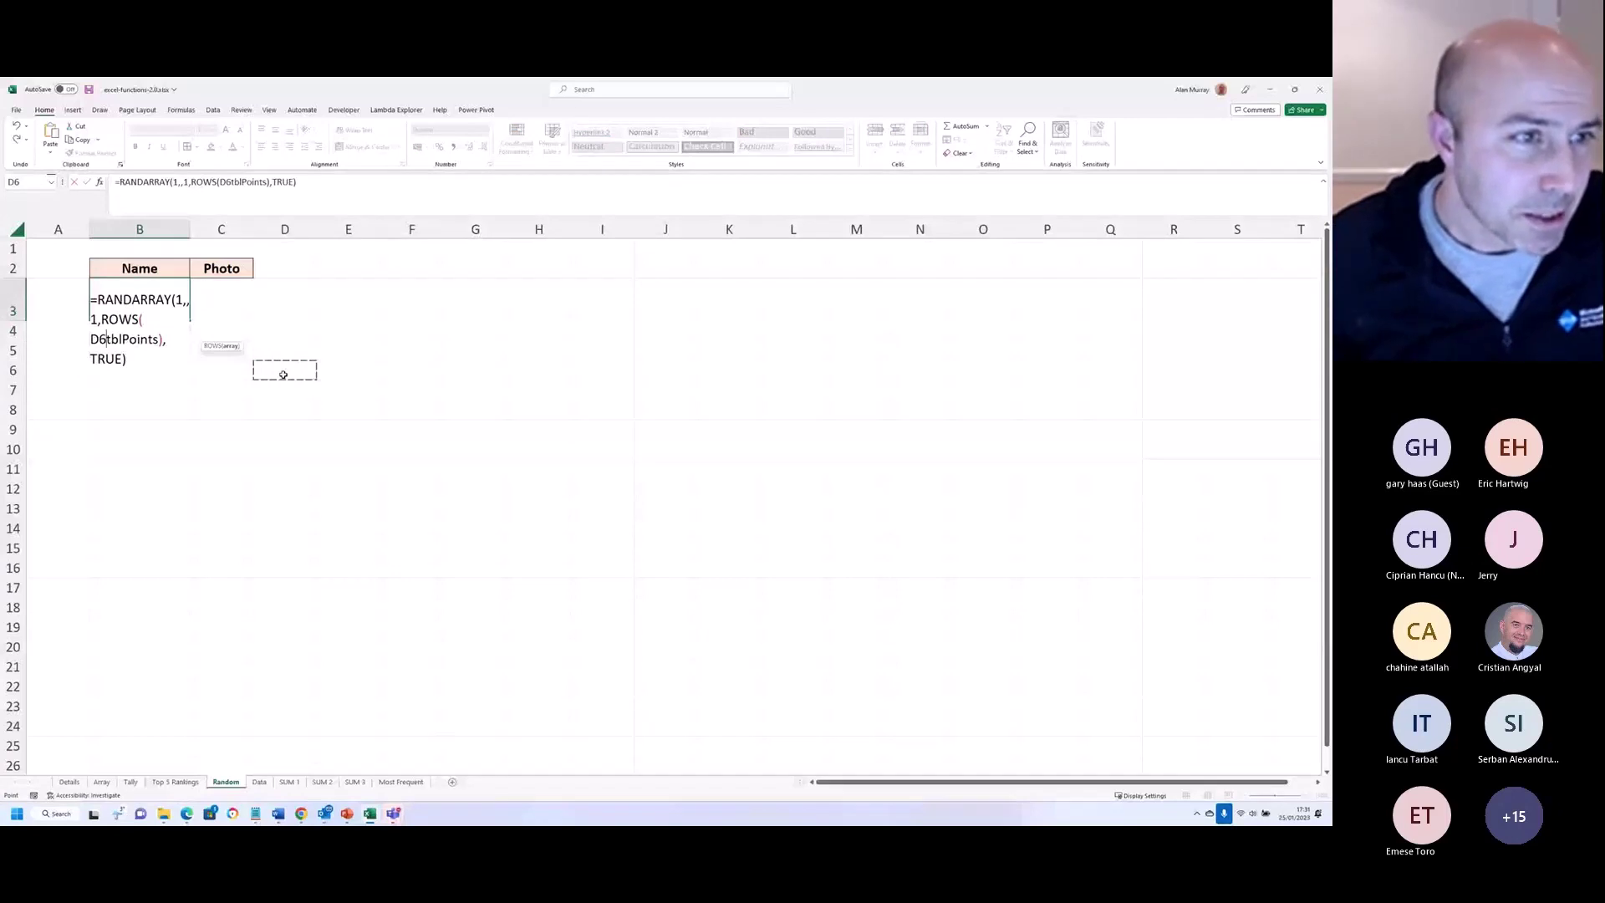
key(BackSpace)
key(BackSpace)
key(Return)
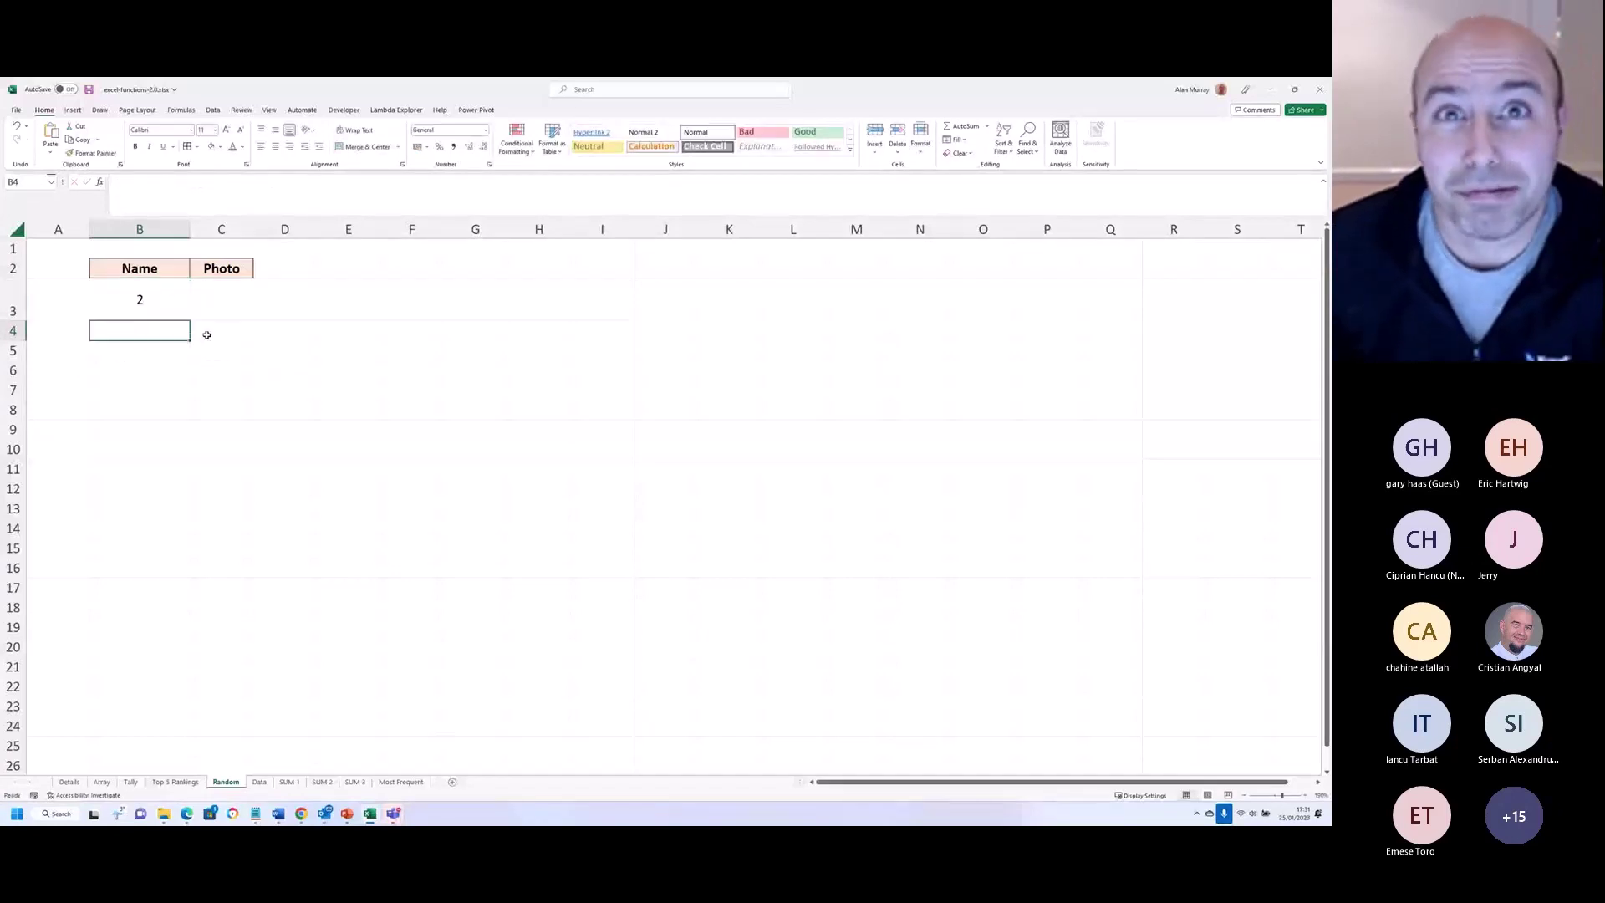
click(208, 327)
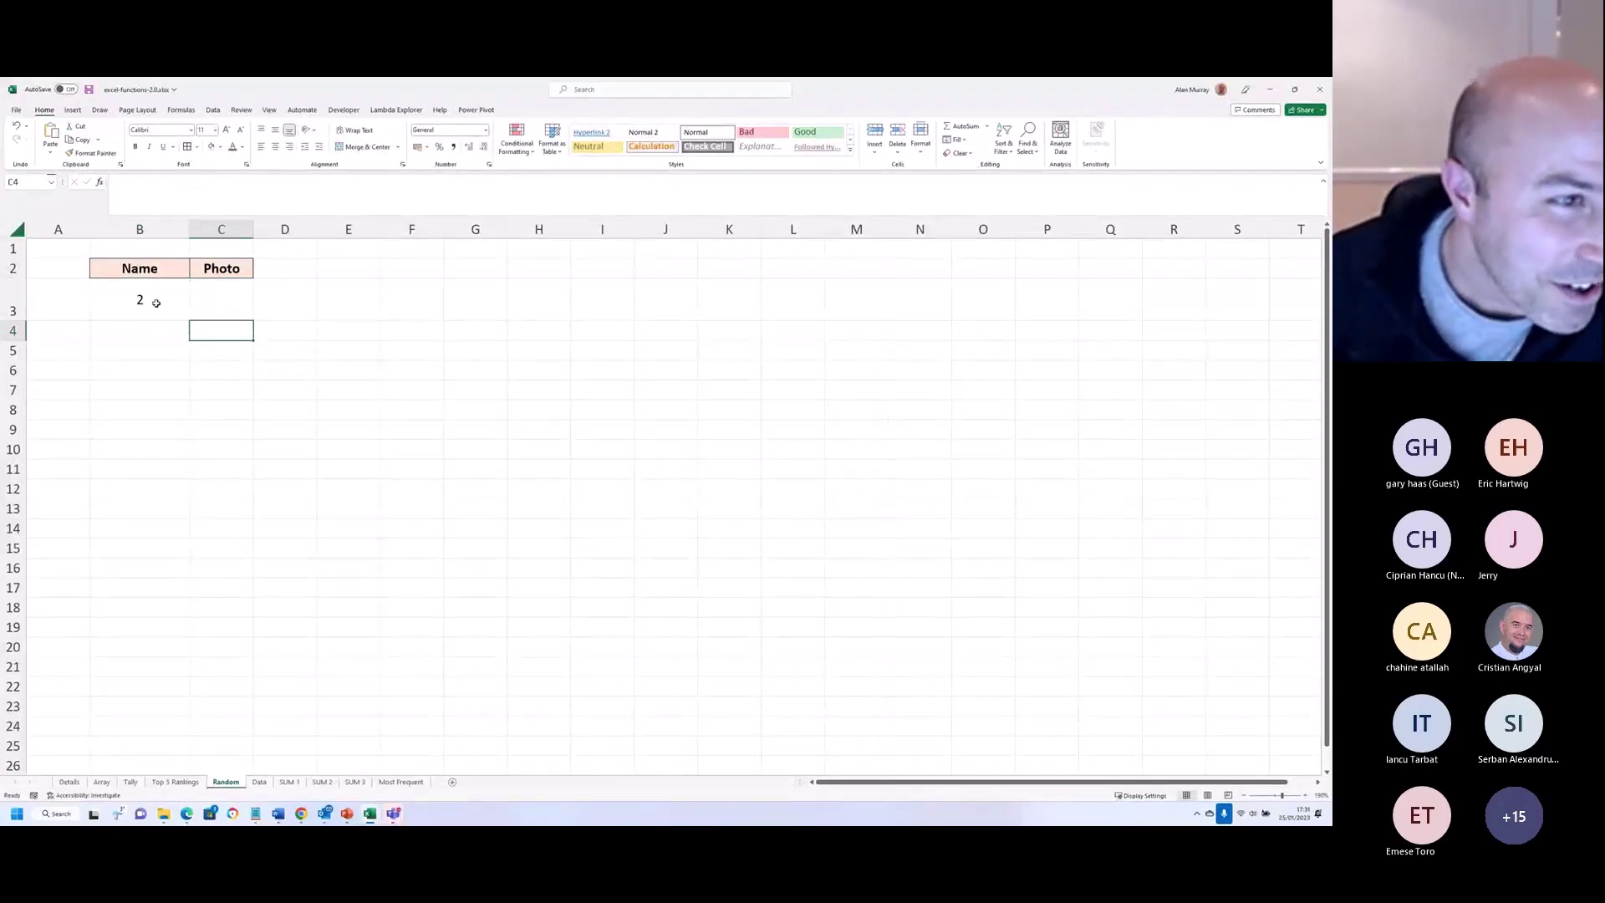
click(156, 302)
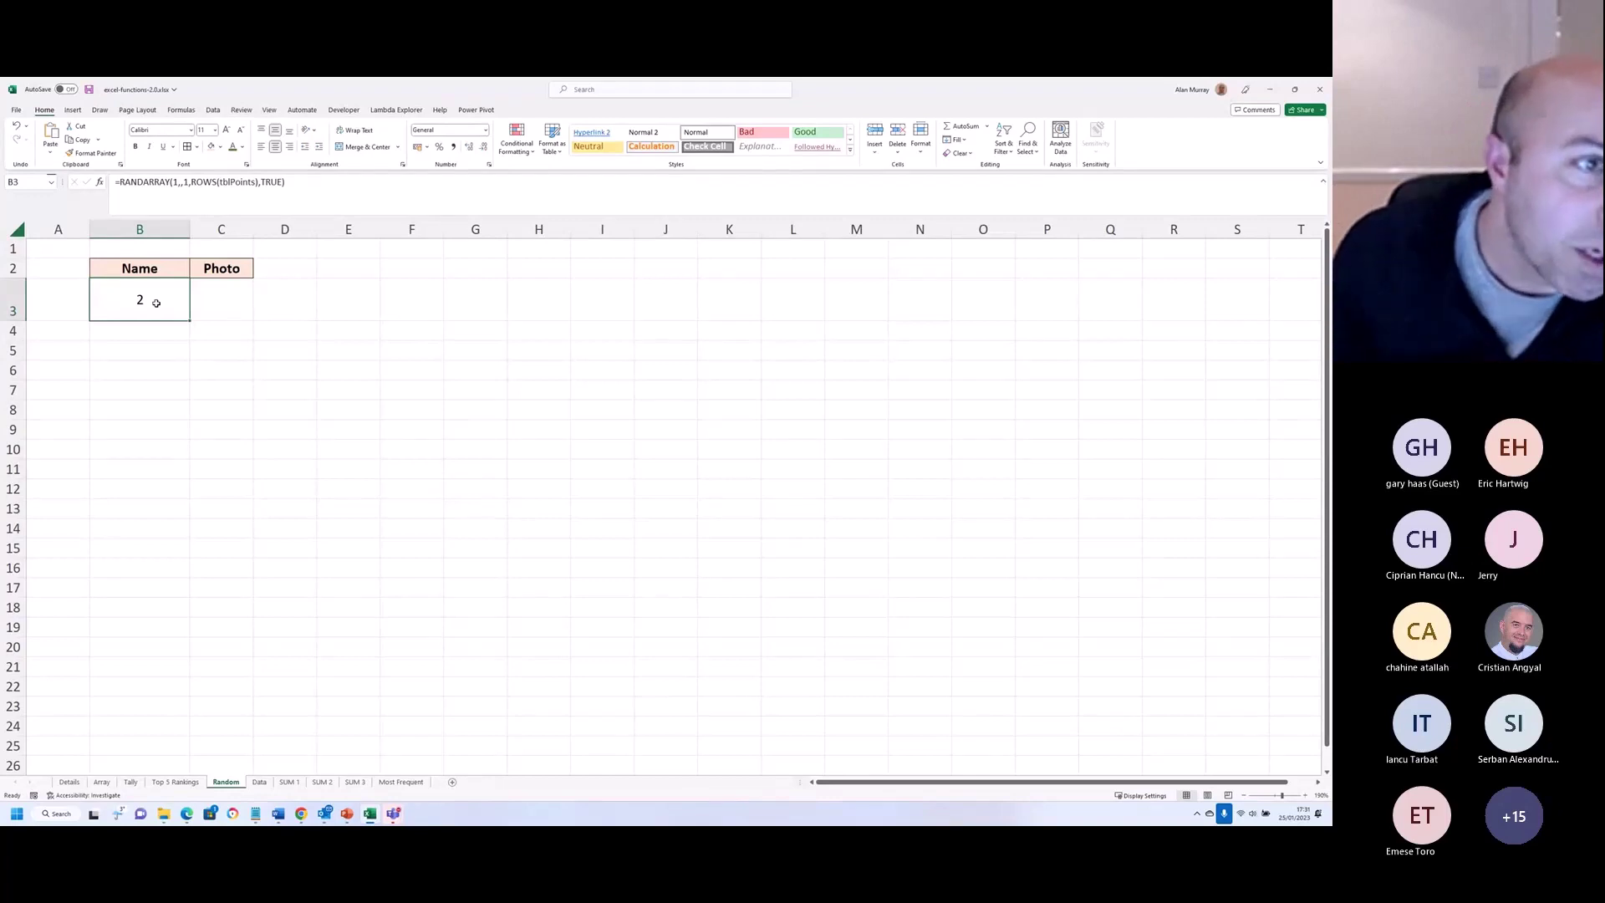
double_click(157, 303)
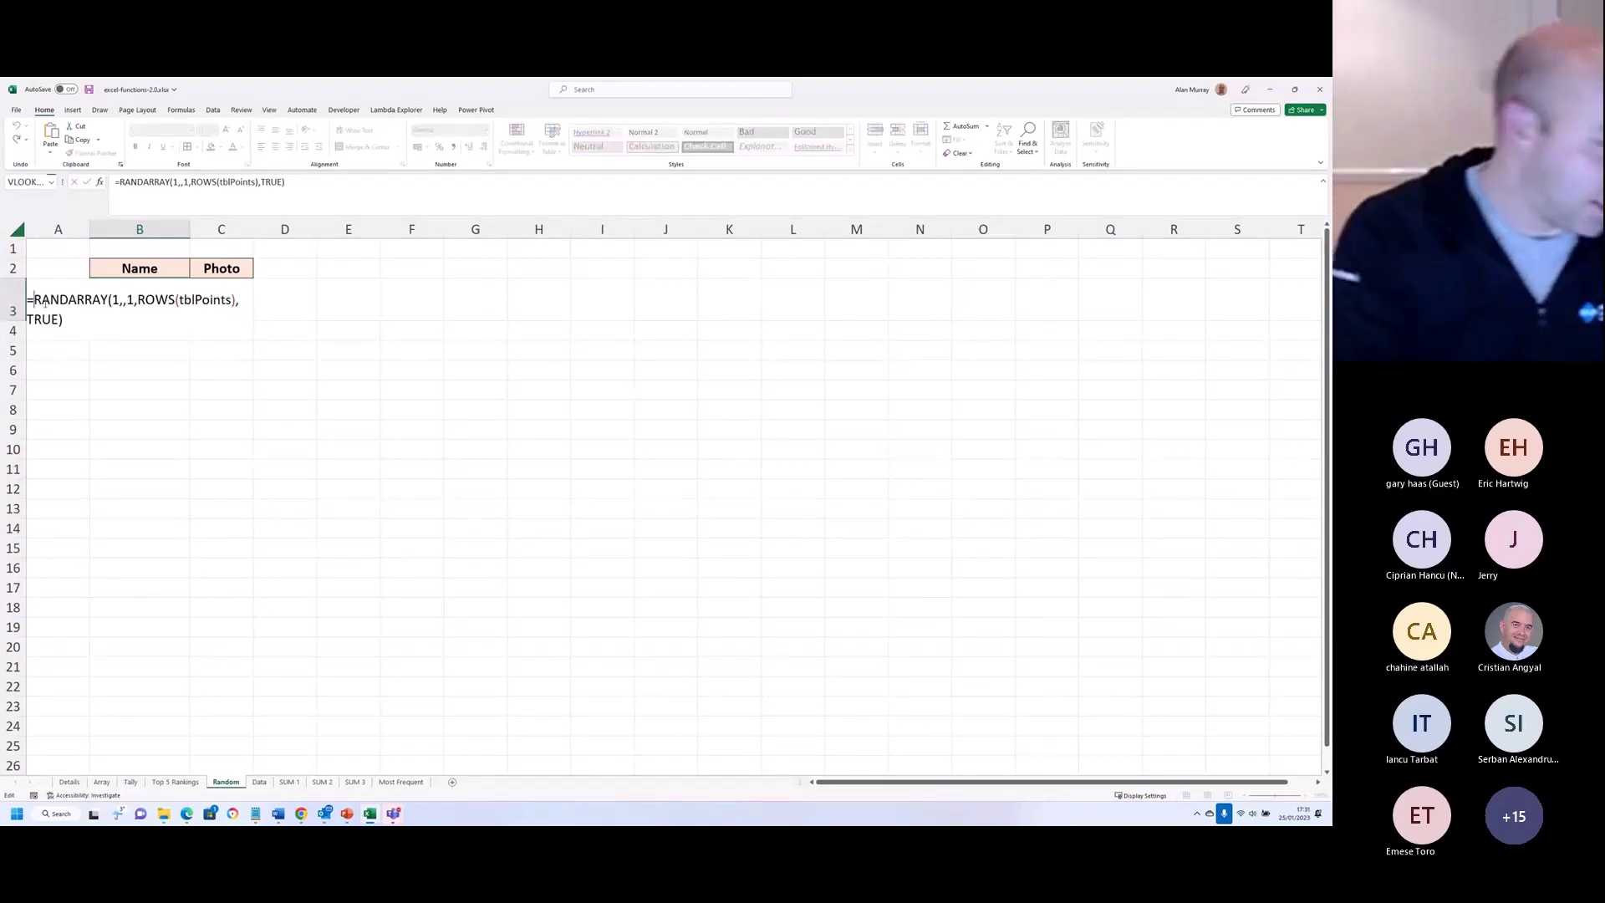
Step: Insert index(tblPoints[Name], at the start of B3's formula ahead of the random row arguments
text(in)
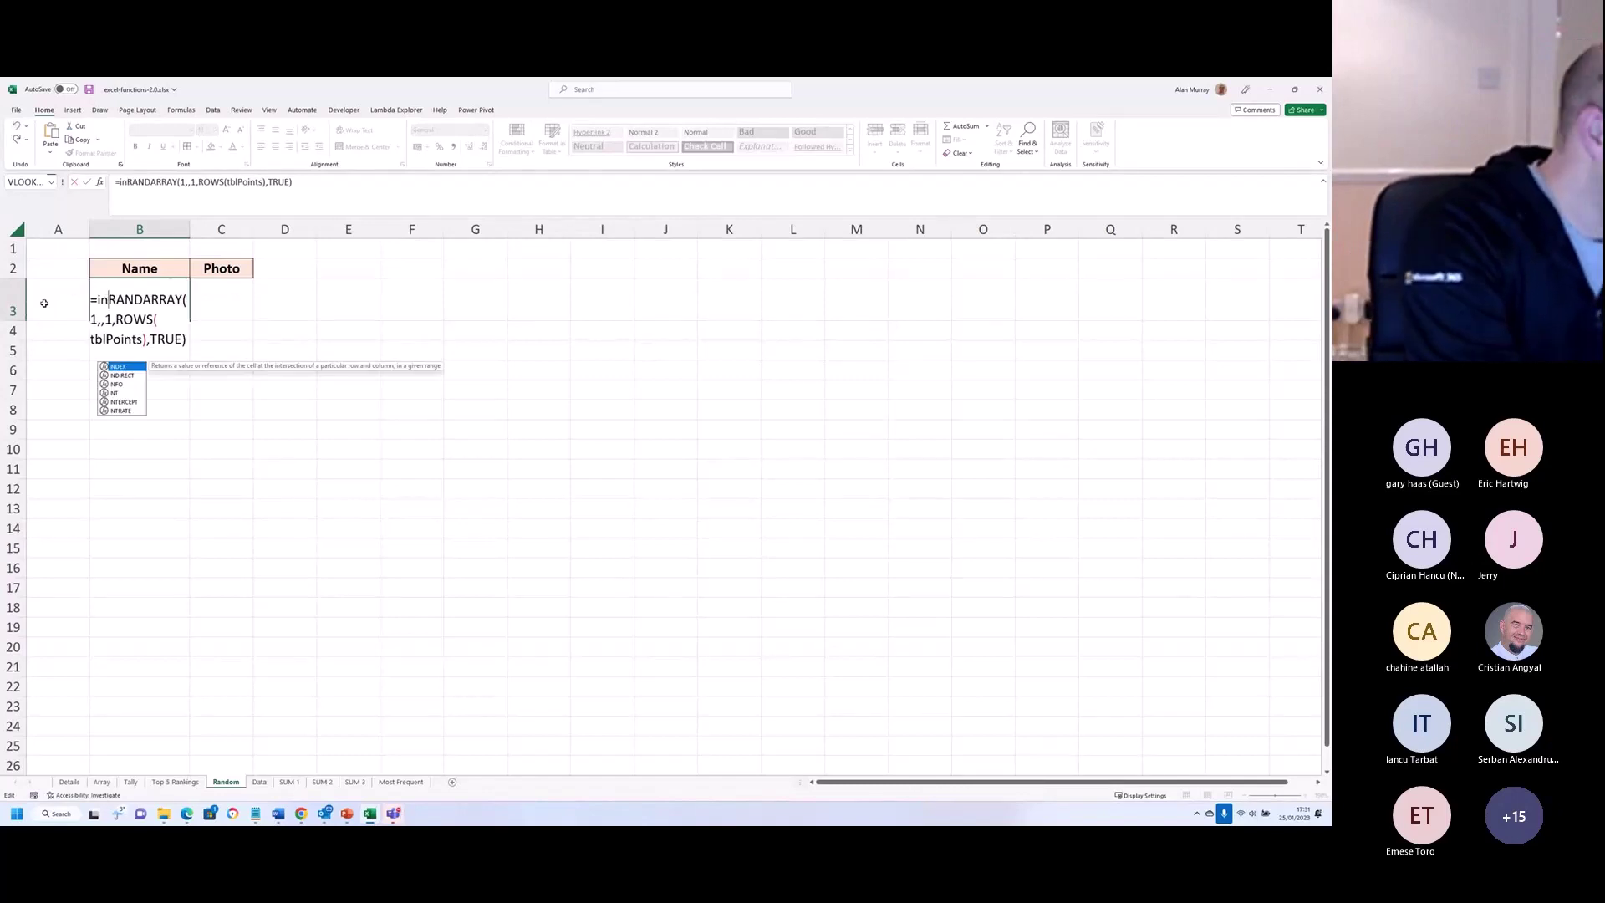
text(dex(tblp)
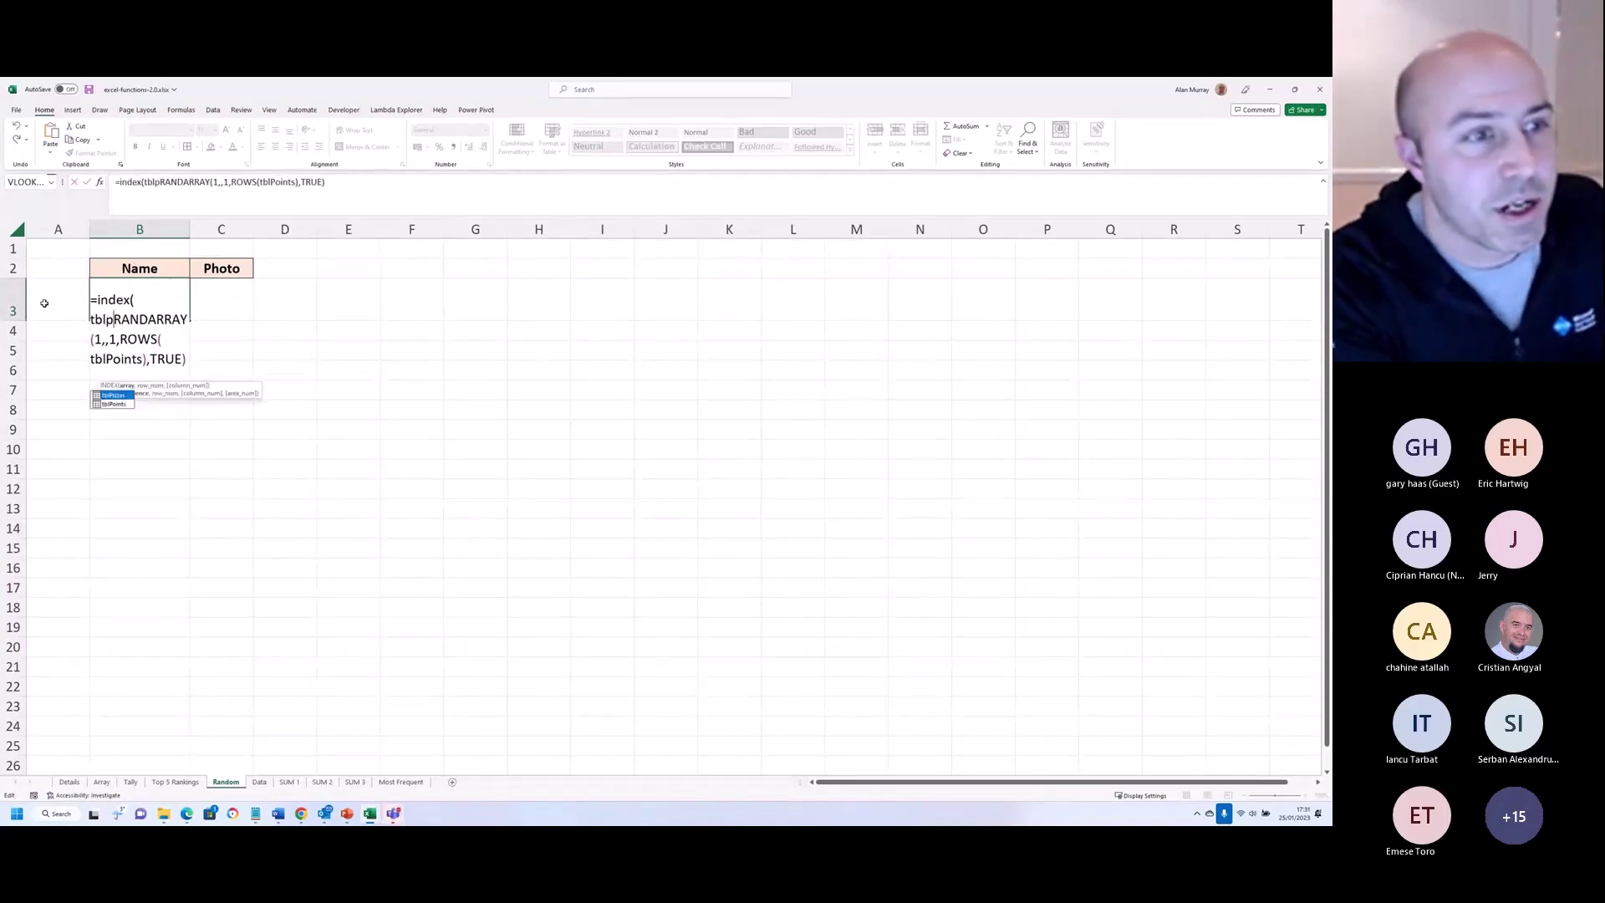
key(Down)
key(Tab)
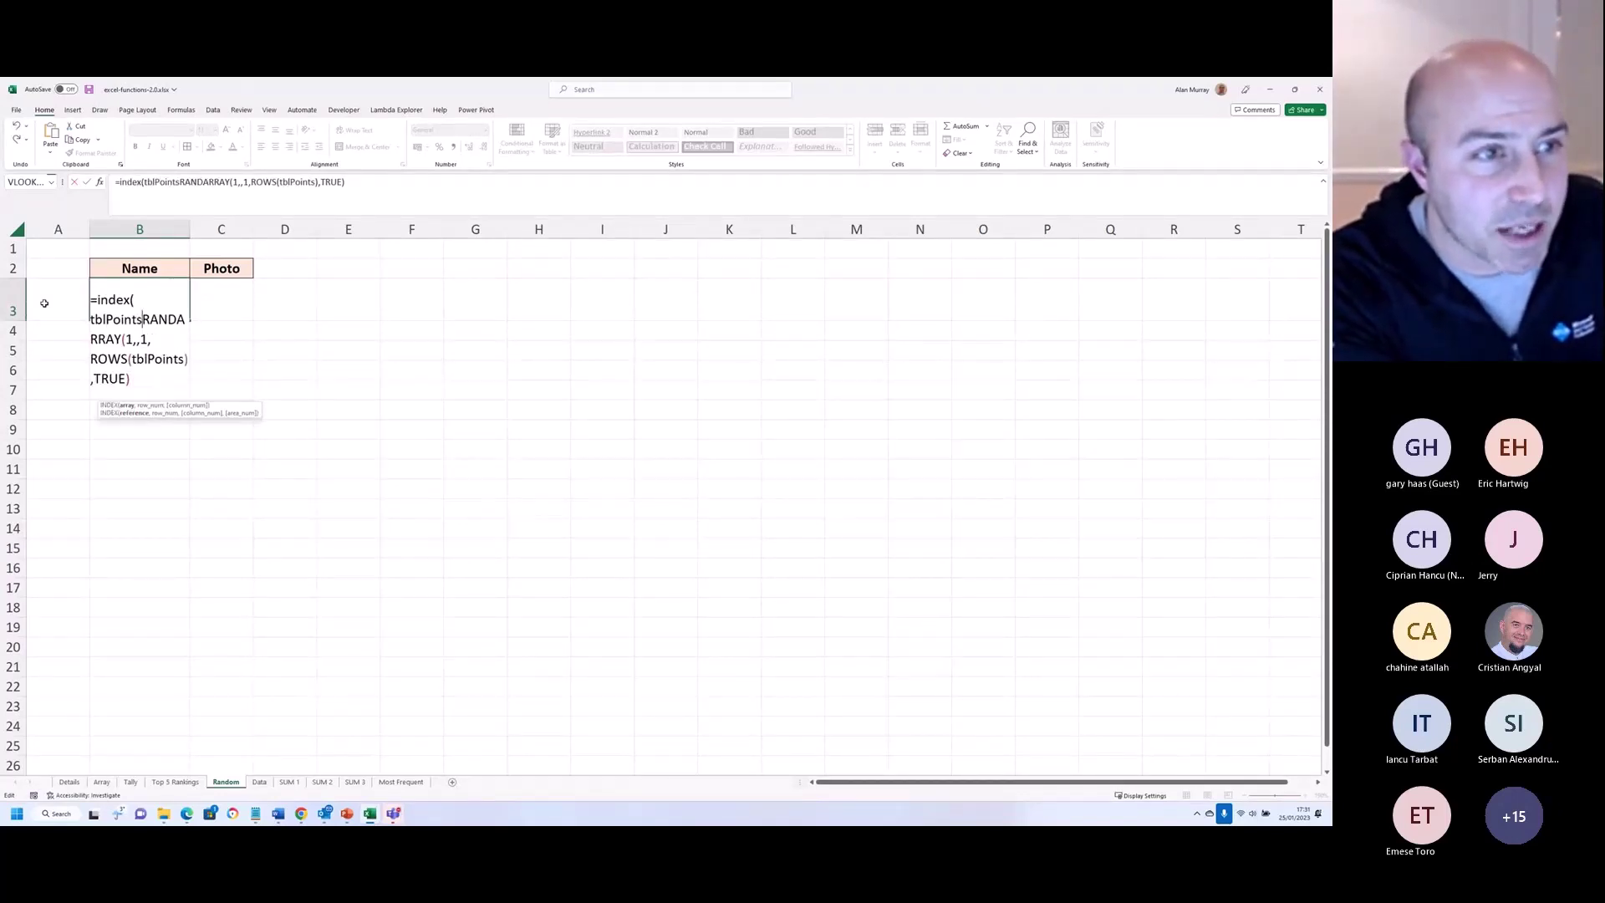
text([)
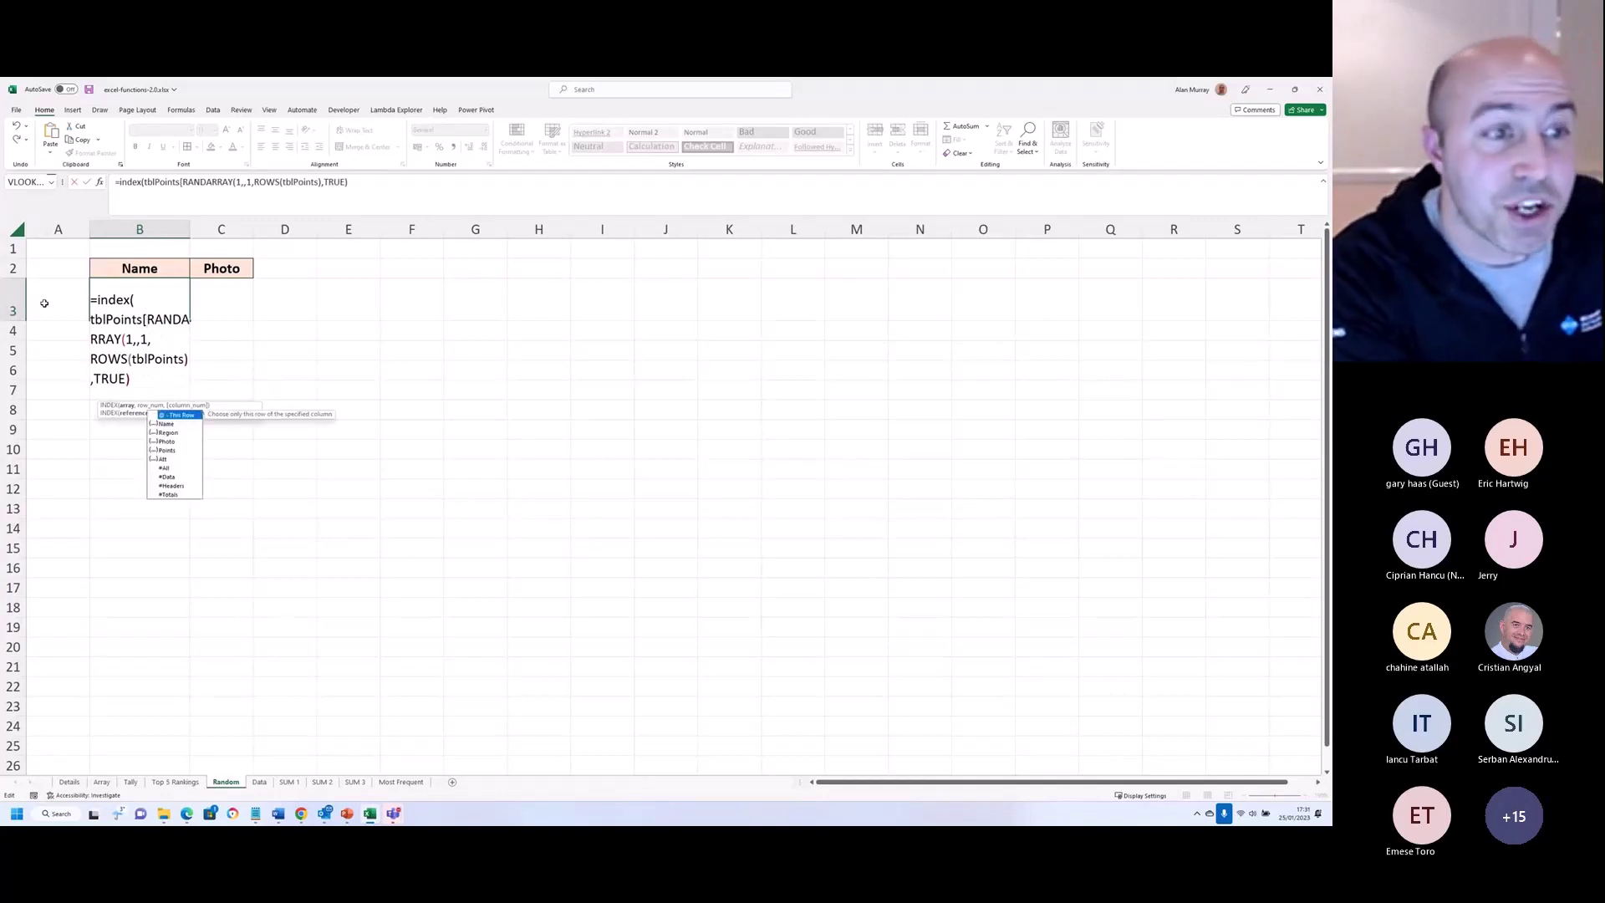
key(Down)
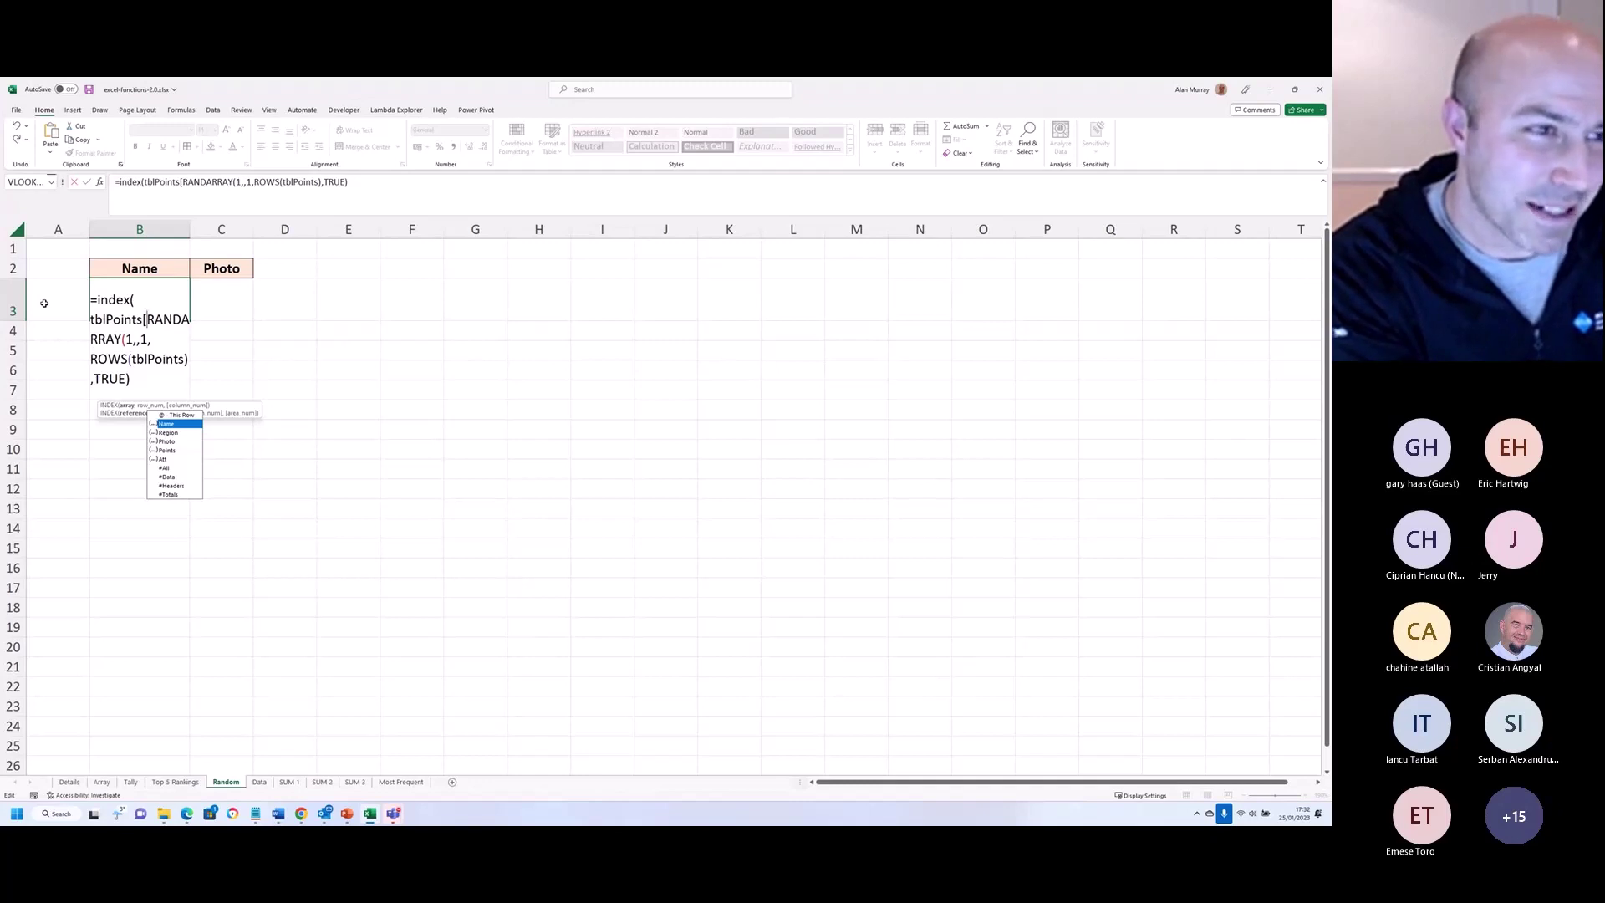
key(Tab)
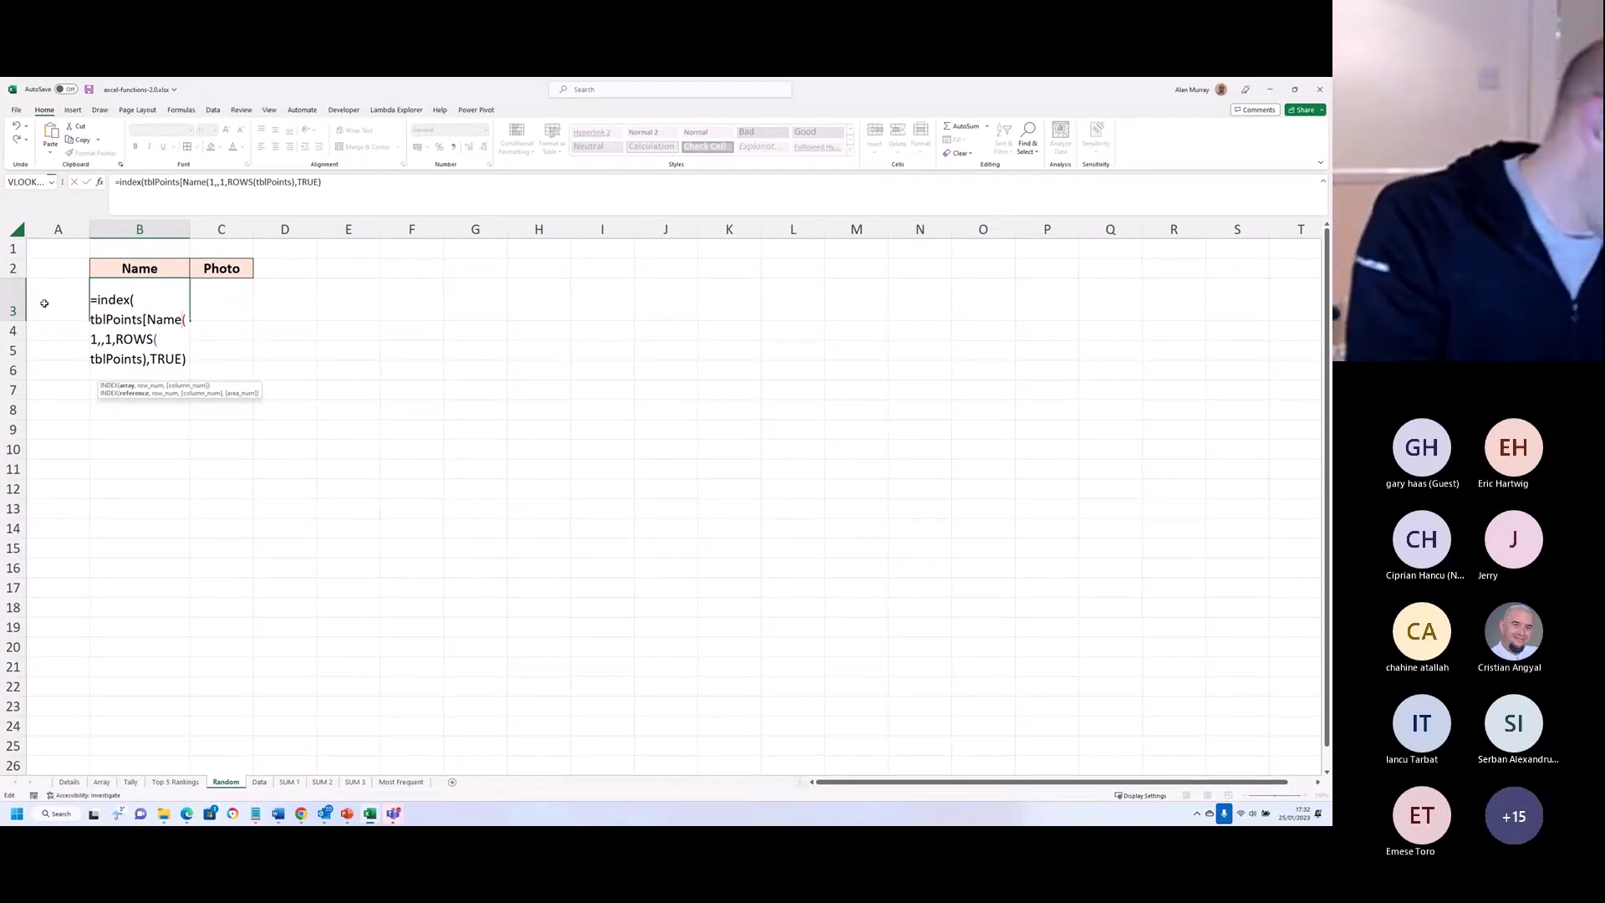
text(])
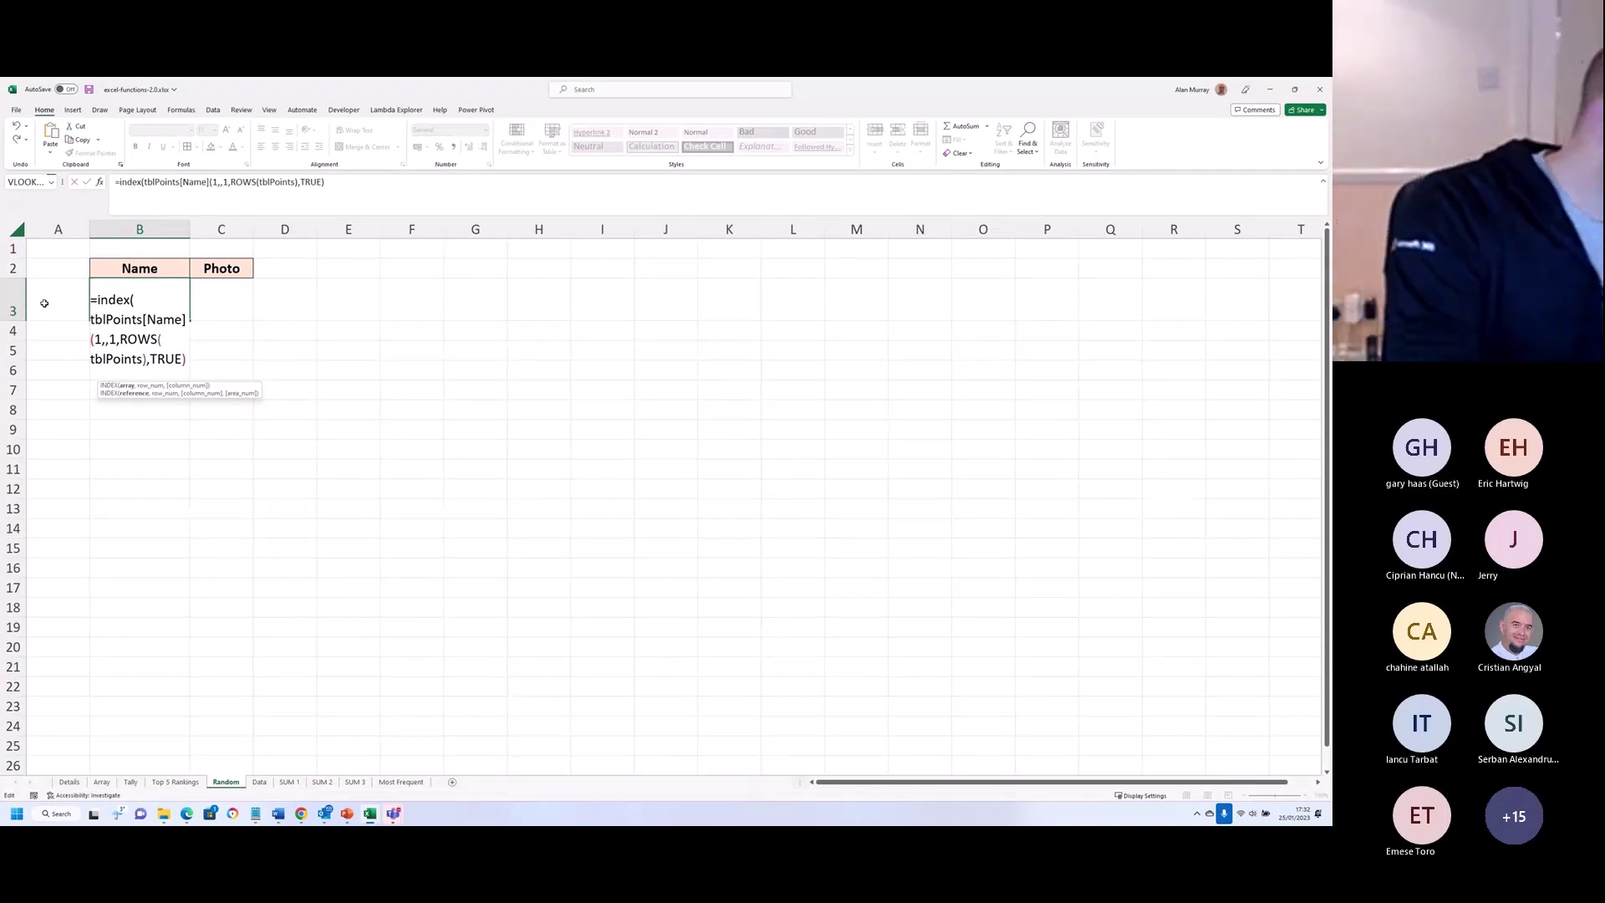
text(,)
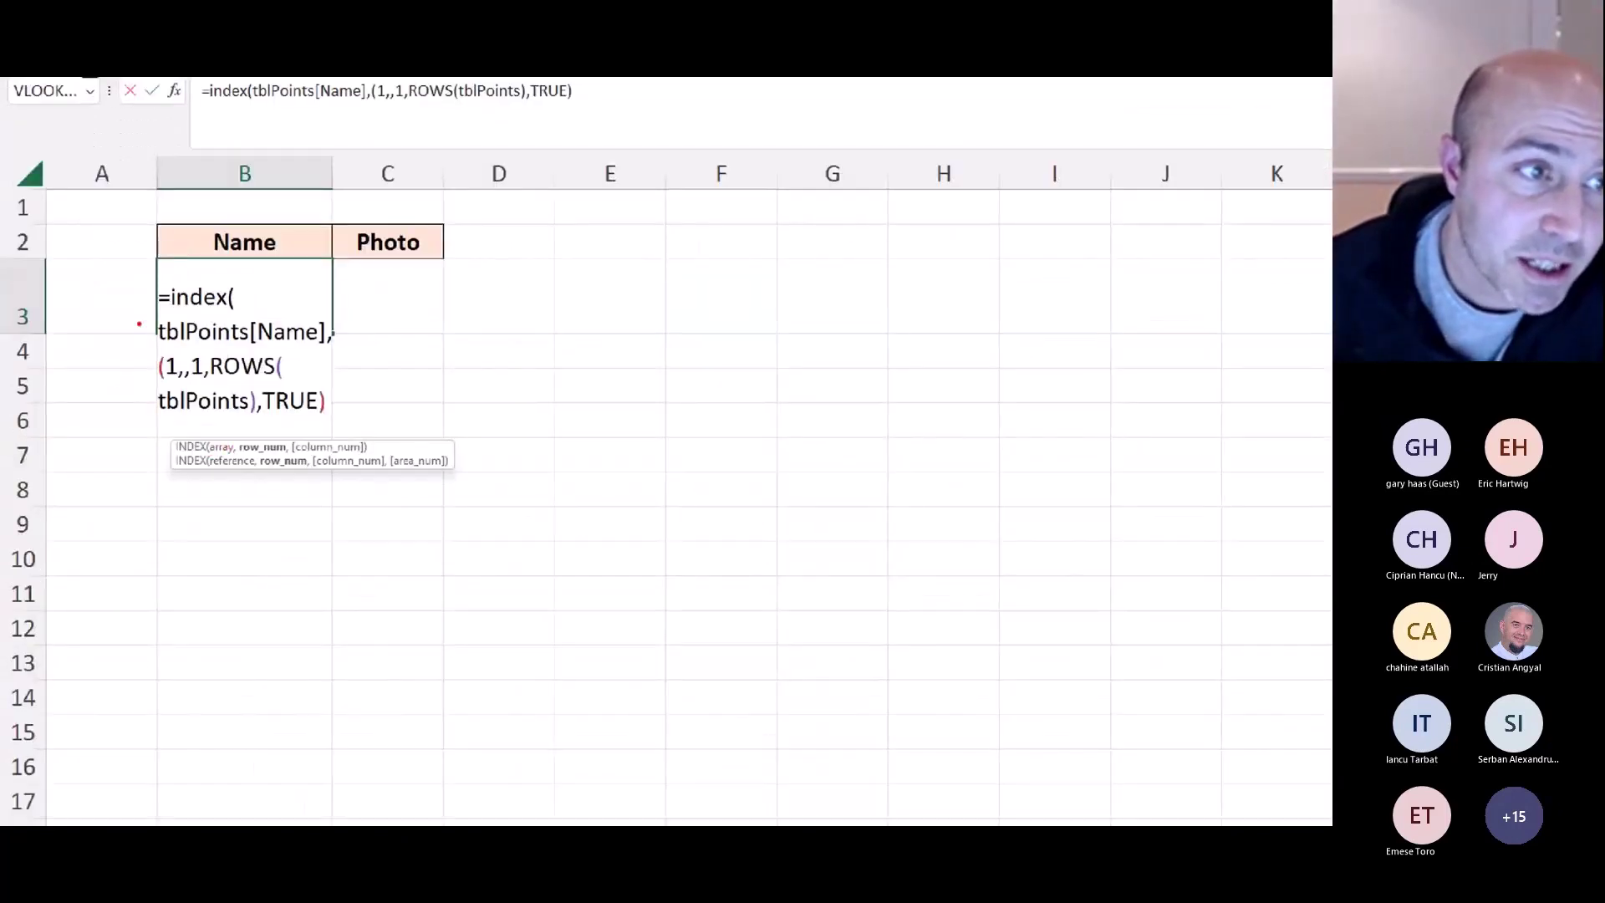
Step: Restore RANDARRAY before the (1,,1,…) arguments in the formula bar and commit the random-name formula
mouse_move(140, 322)
mouse_down()
mouse_move(349, 328)
mouse_move(134, 356)
mouse_move(153, 318)
mouse_up()
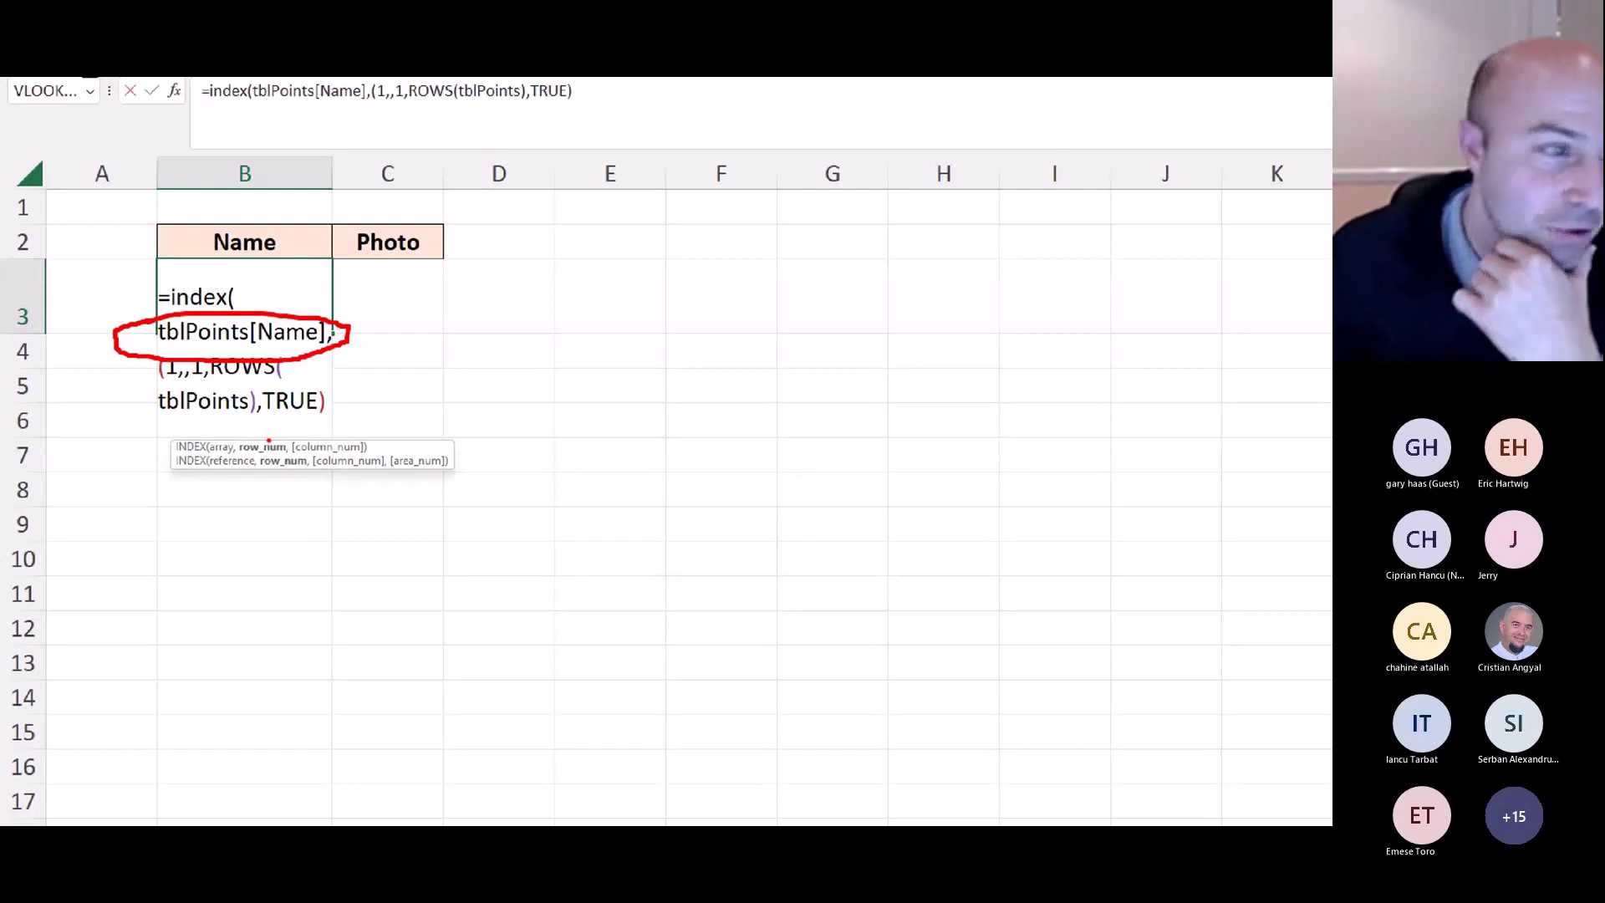
key(Escape)
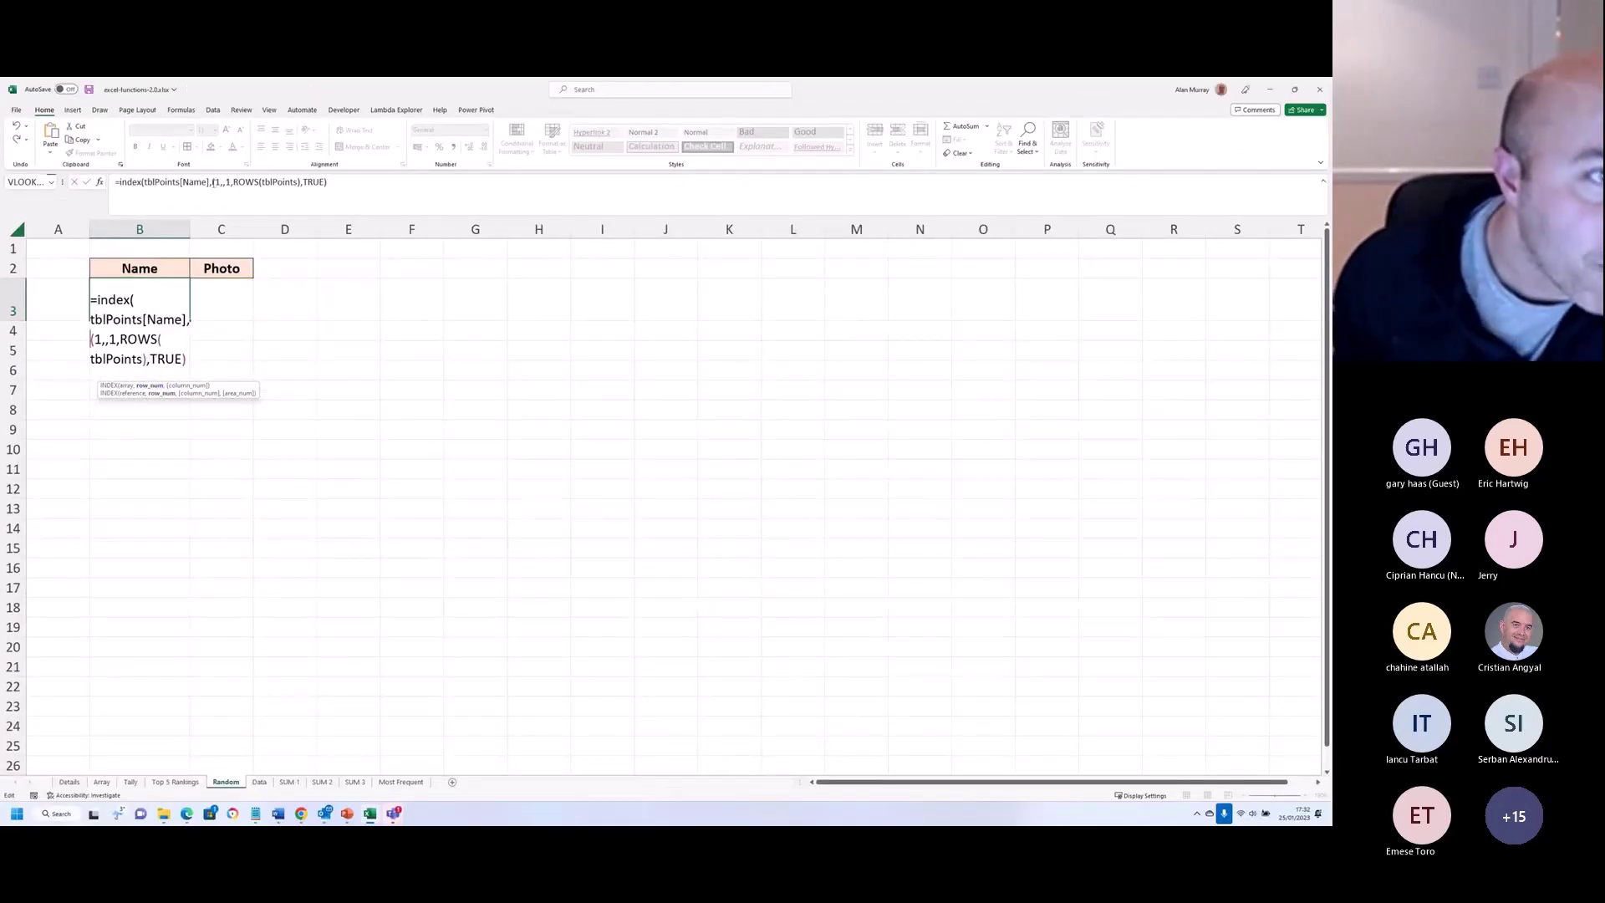
click(212, 182)
text(ra)
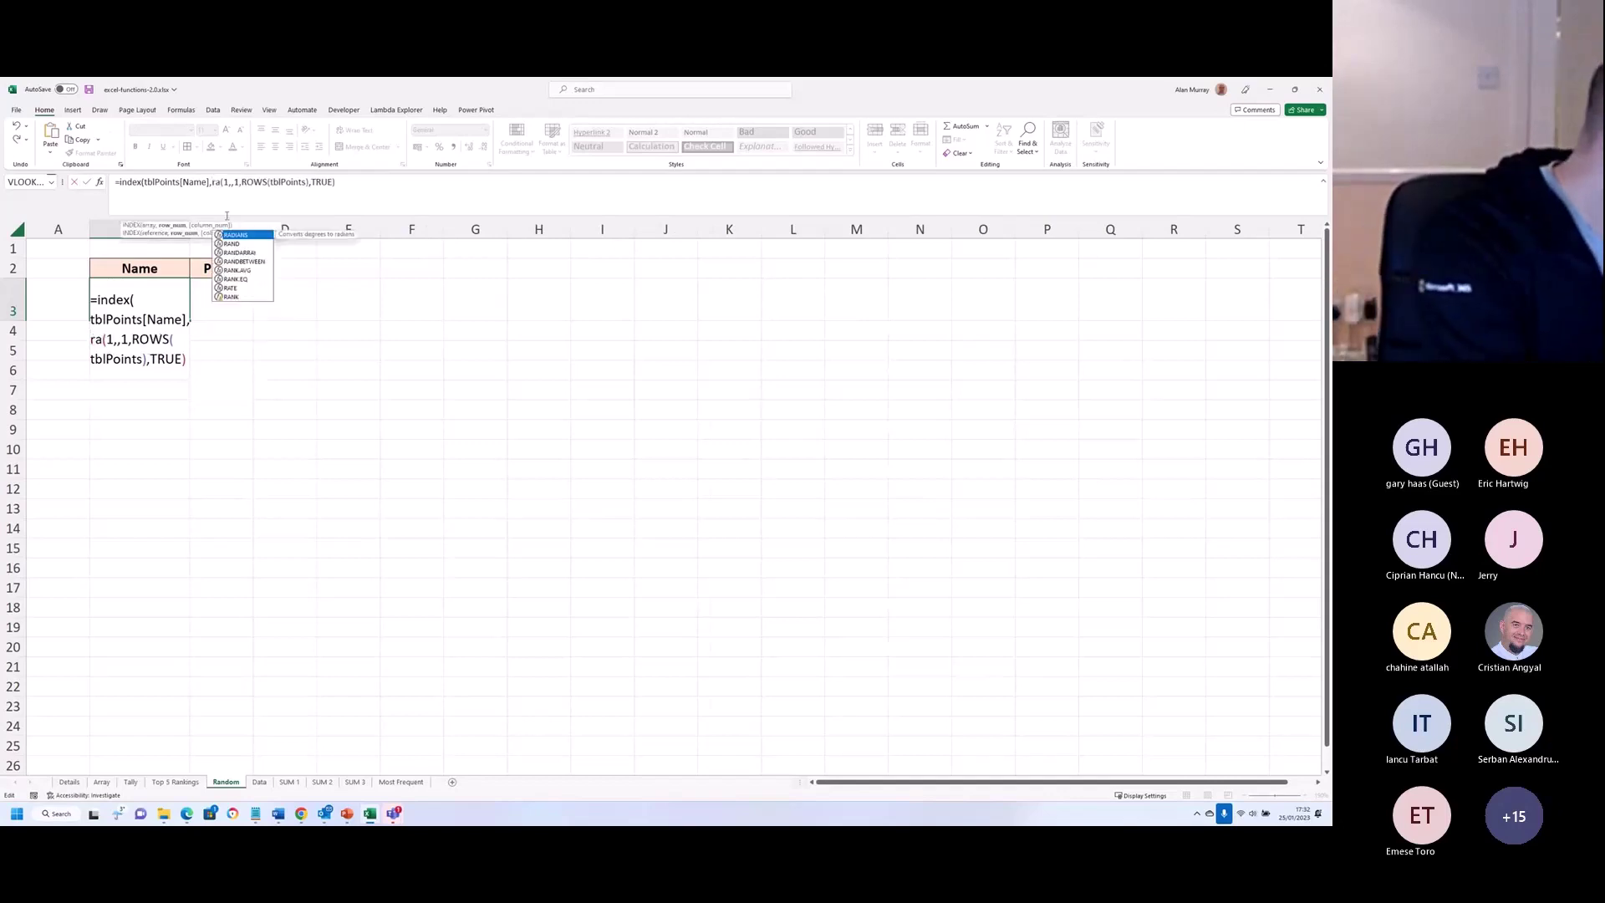
text(nd)
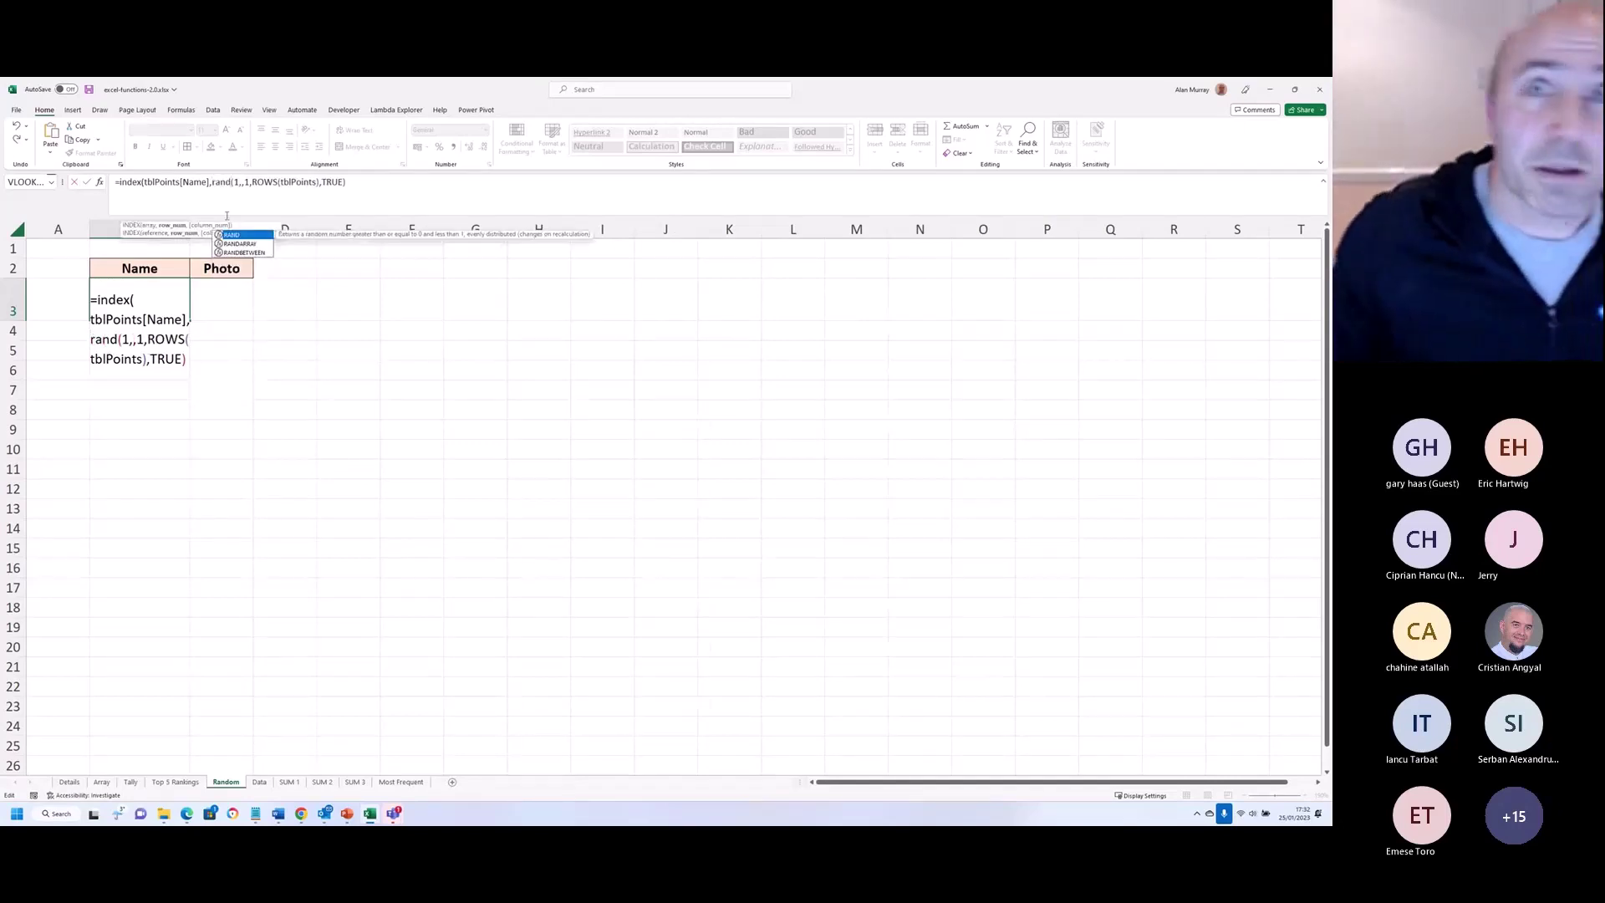
key(Down)
key(Tab)
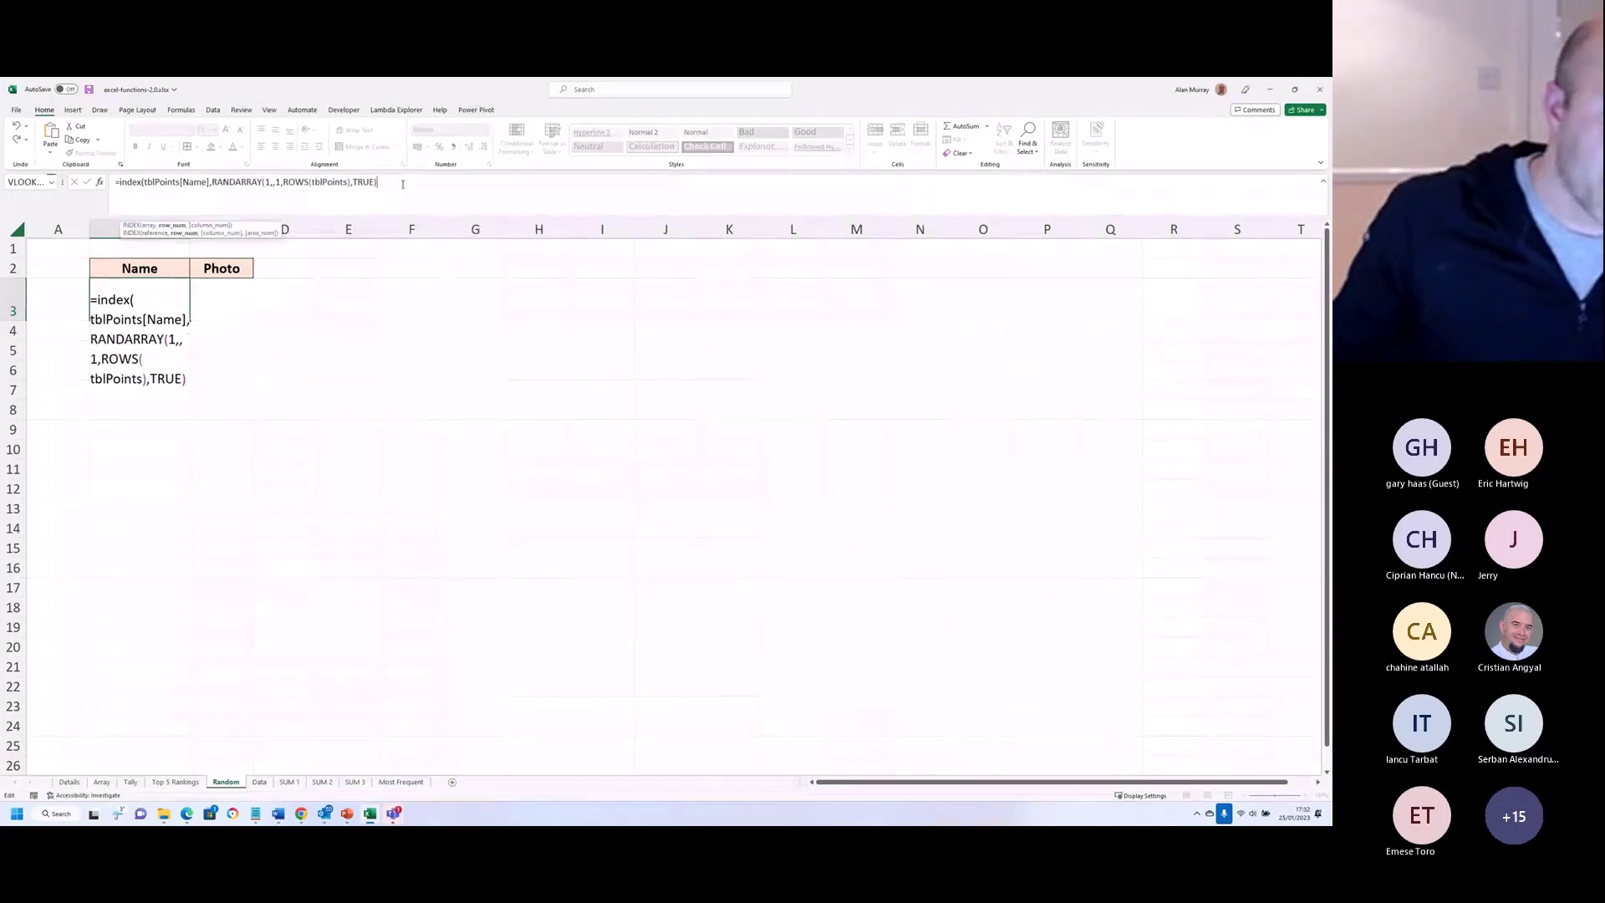
key(Return)
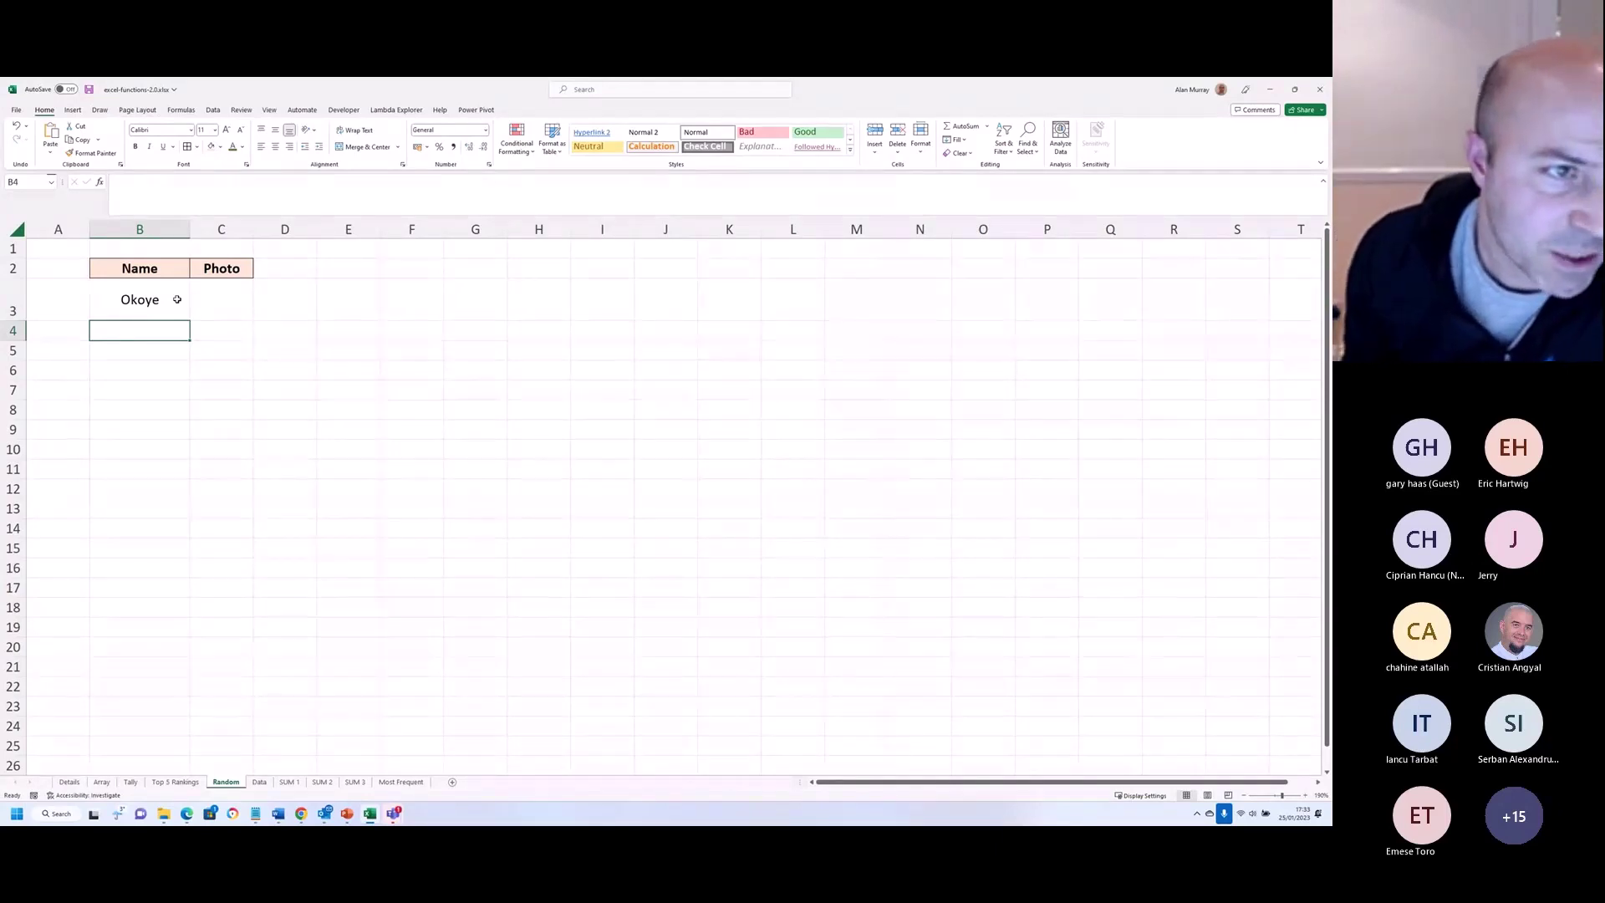
Step: Recalculate from empty column D cells to get new random names like Ironman, then select C3:C9
click(298, 328)
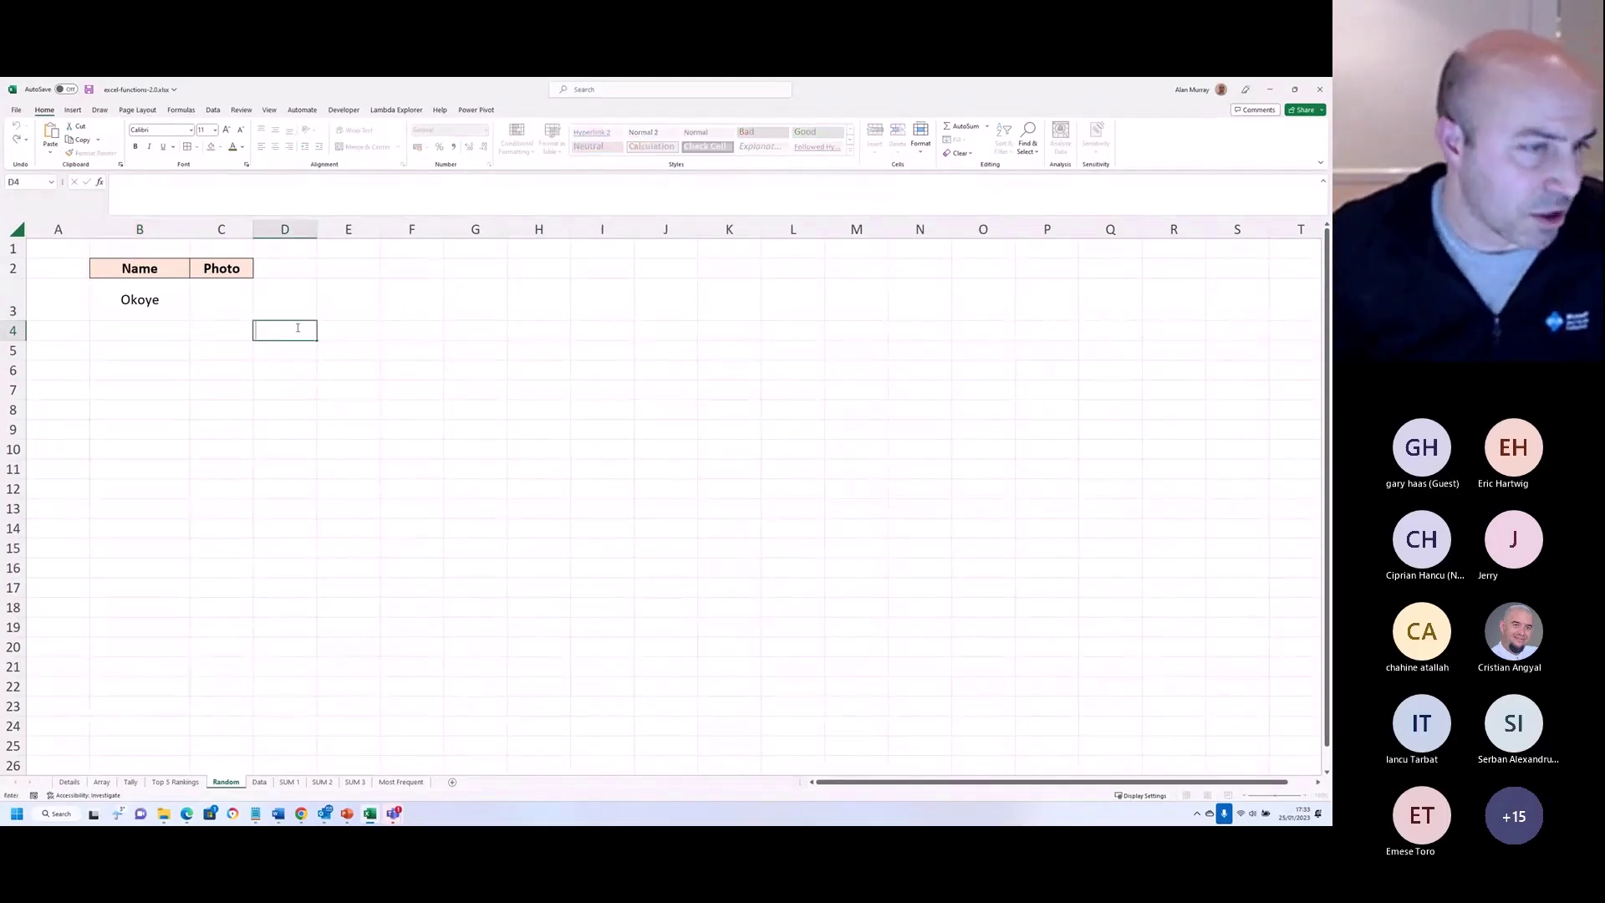
key(Return)
click(299, 365)
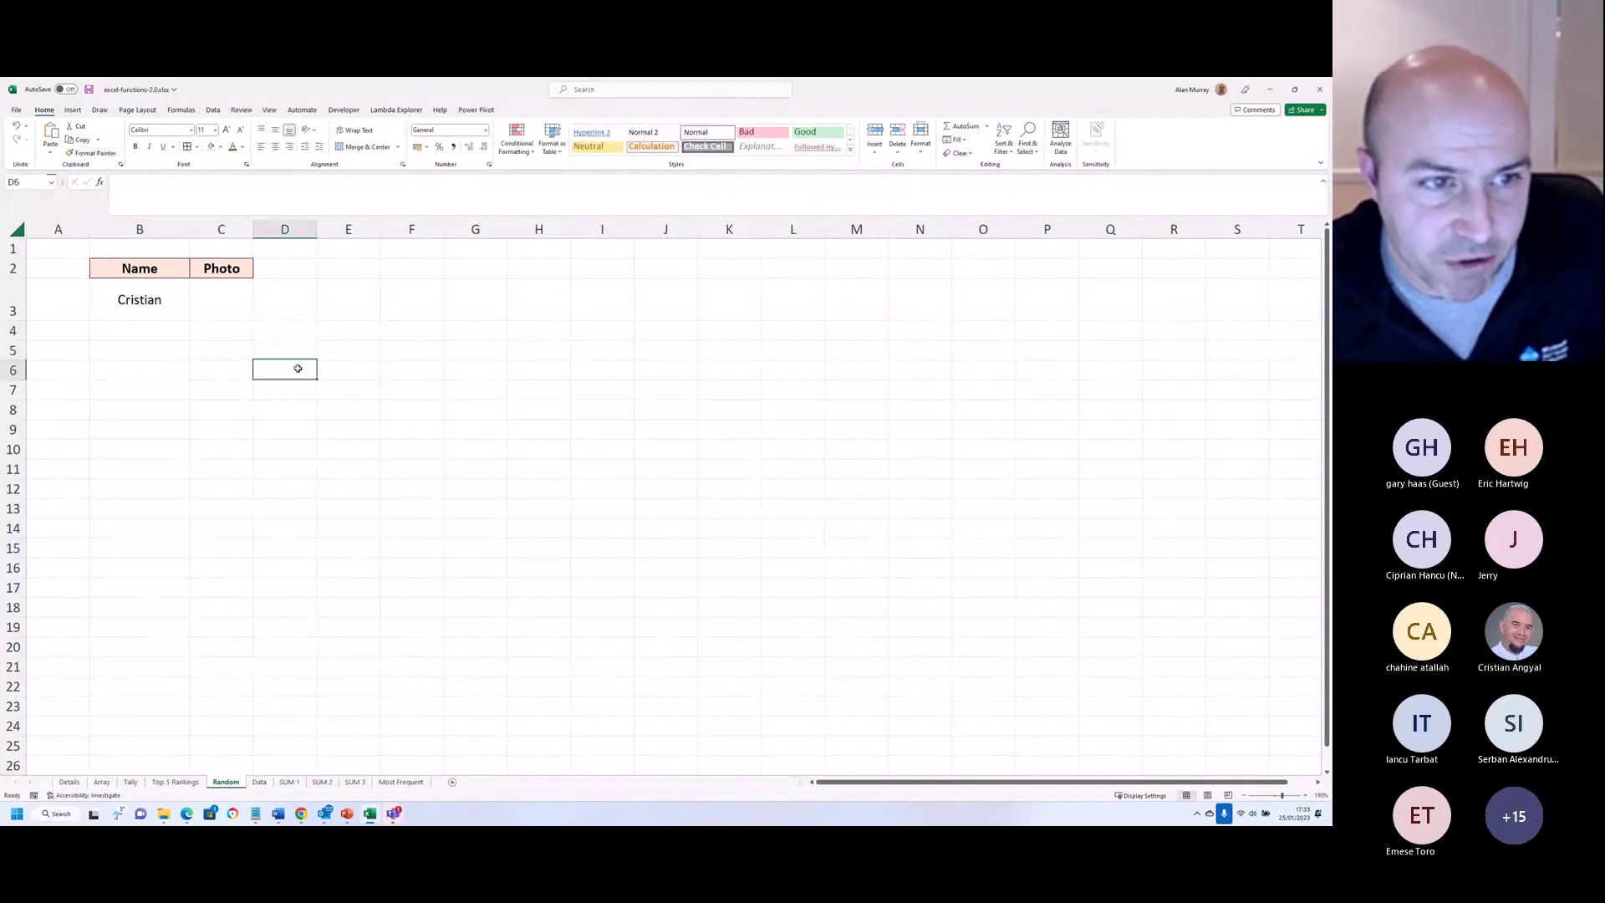
double_click(299, 364)
key(Return)
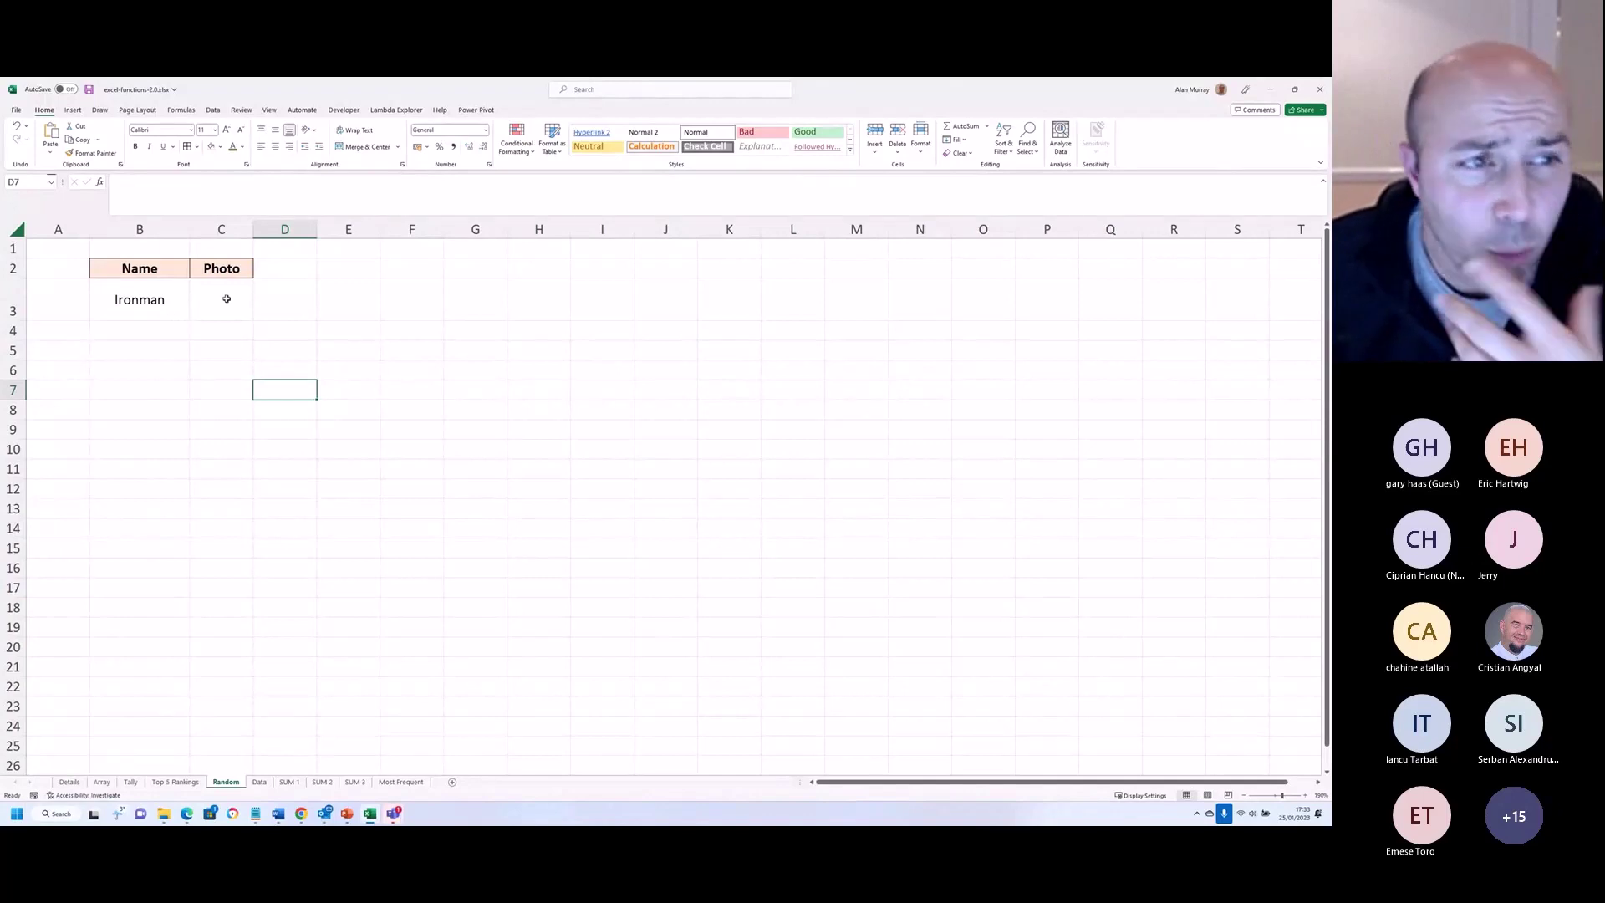
drag(222, 297, 249, 434)
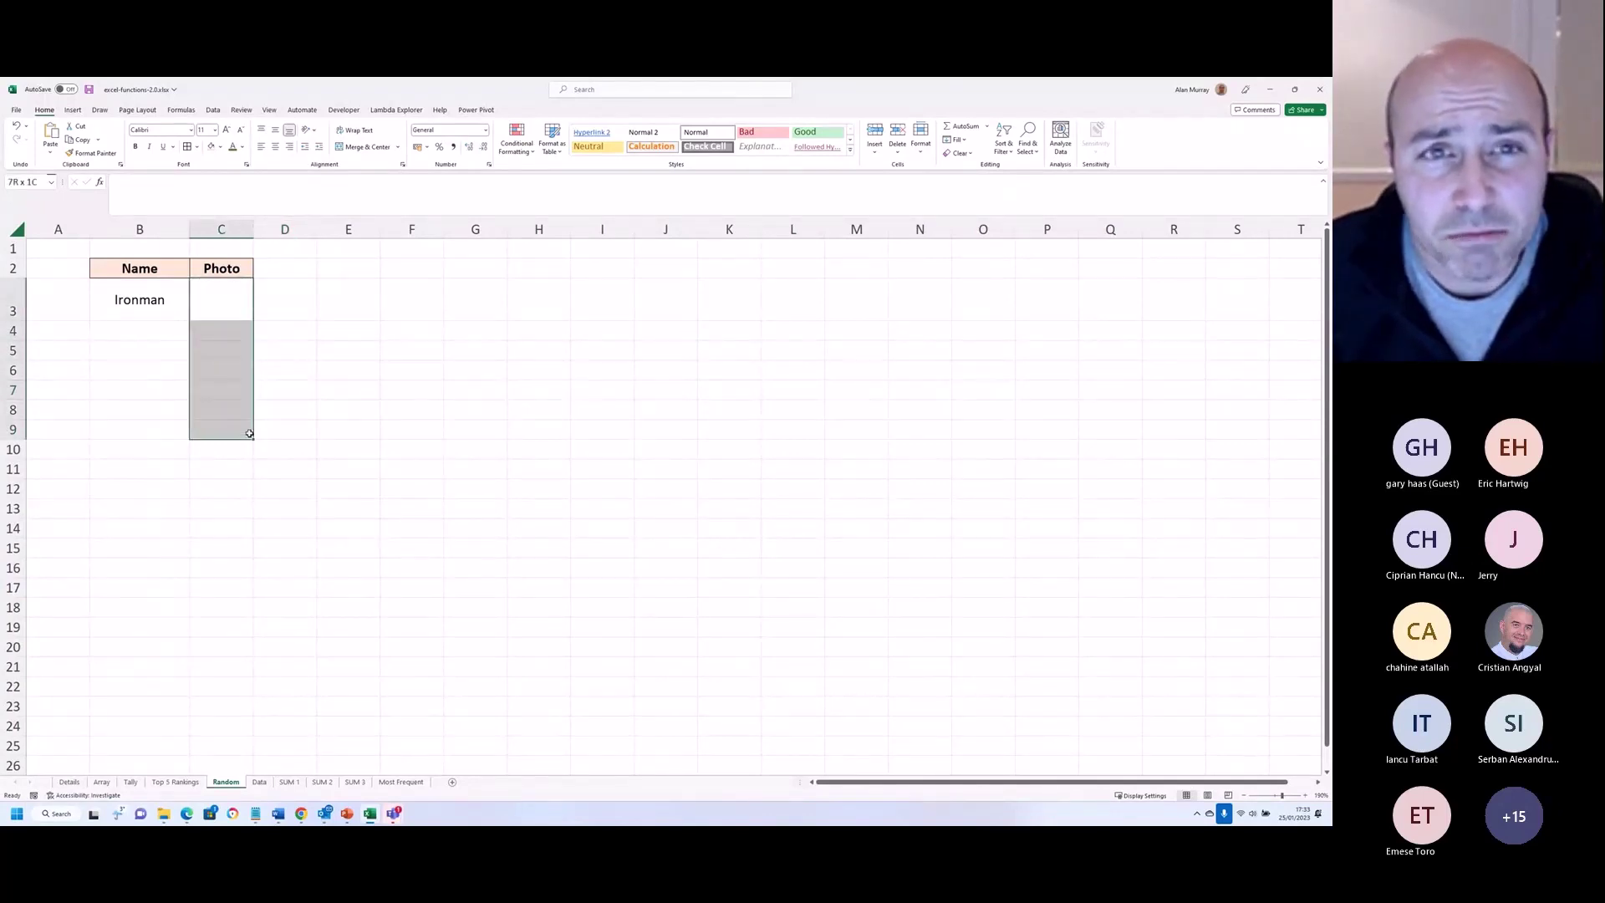
Step: Reopen B3 and add a MATCH function as INDEX's column argument
click(168, 331)
click(163, 301)
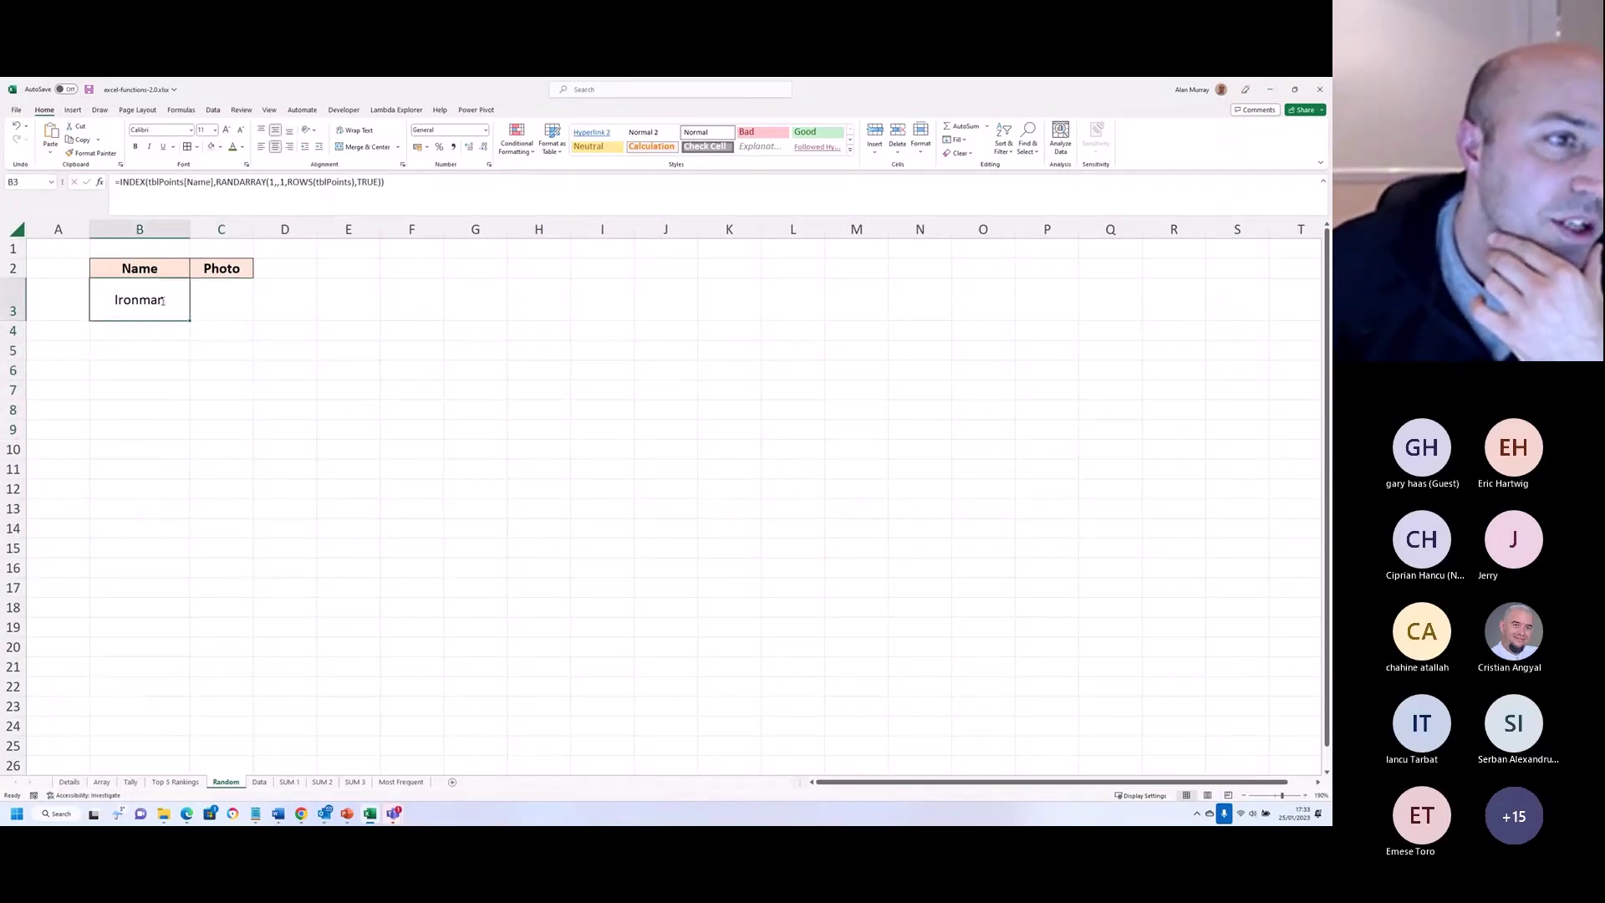
double_click(163, 301)
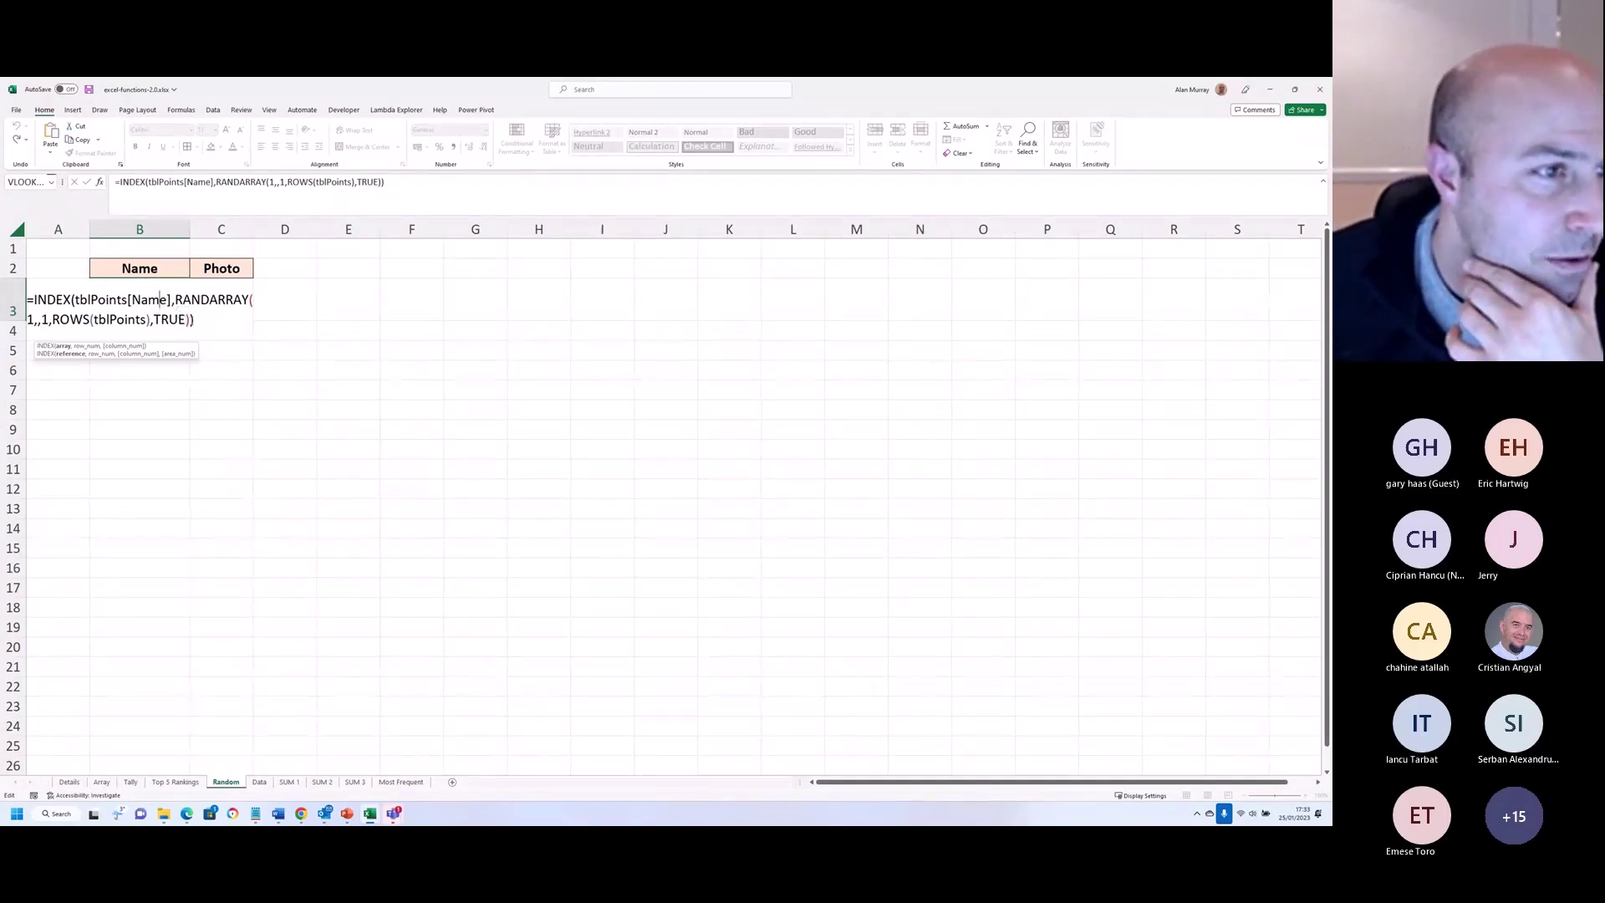
key(Left)
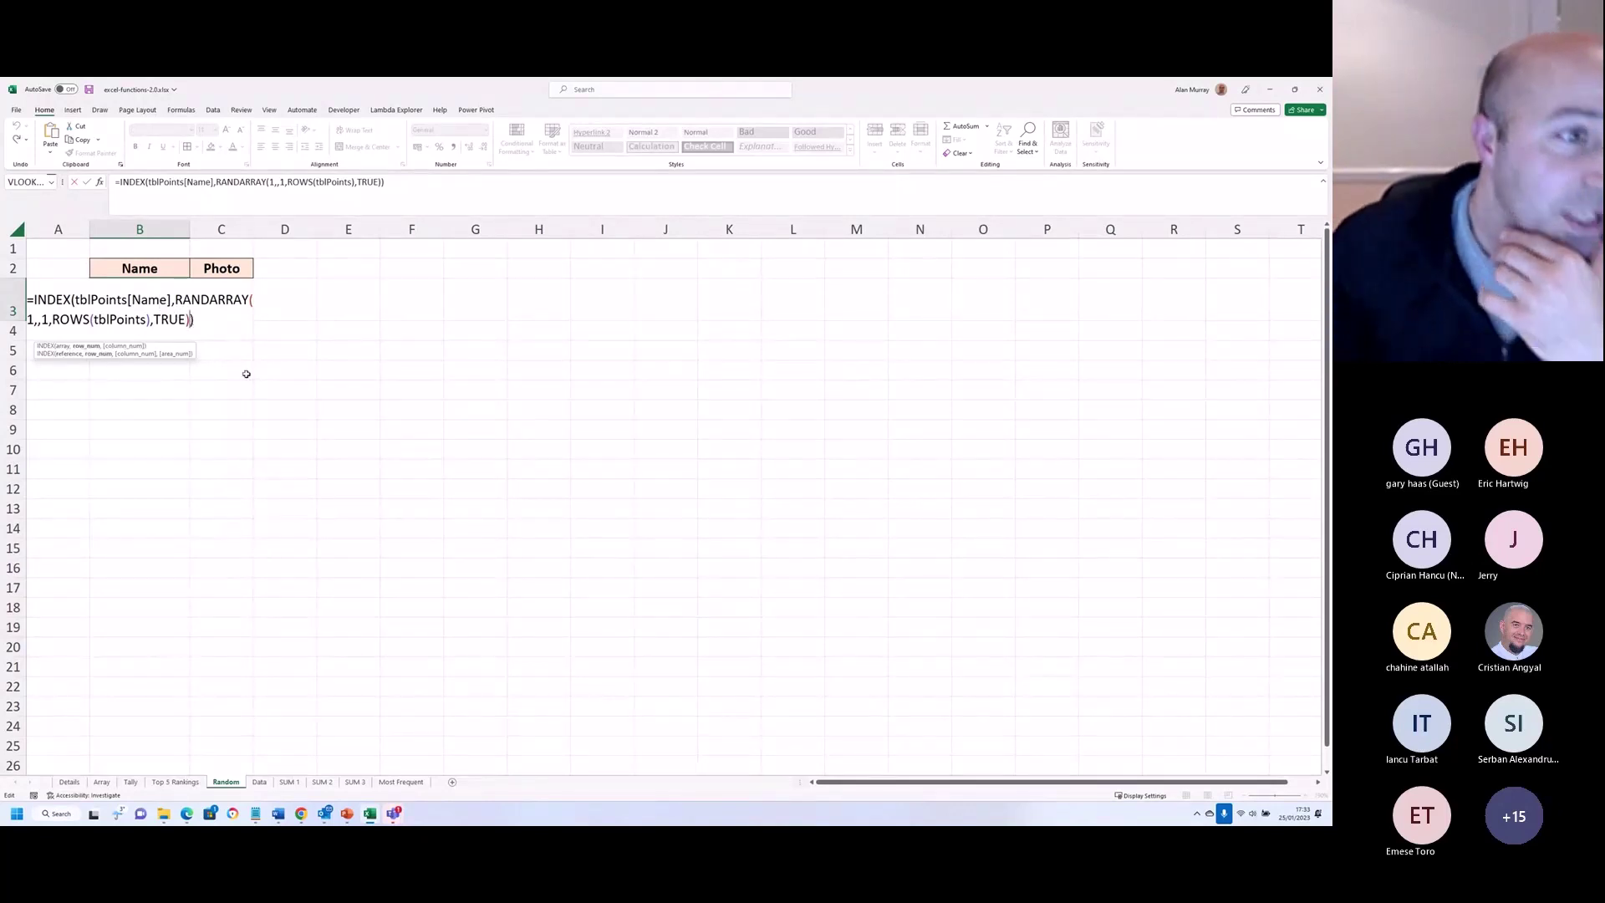
text(,)
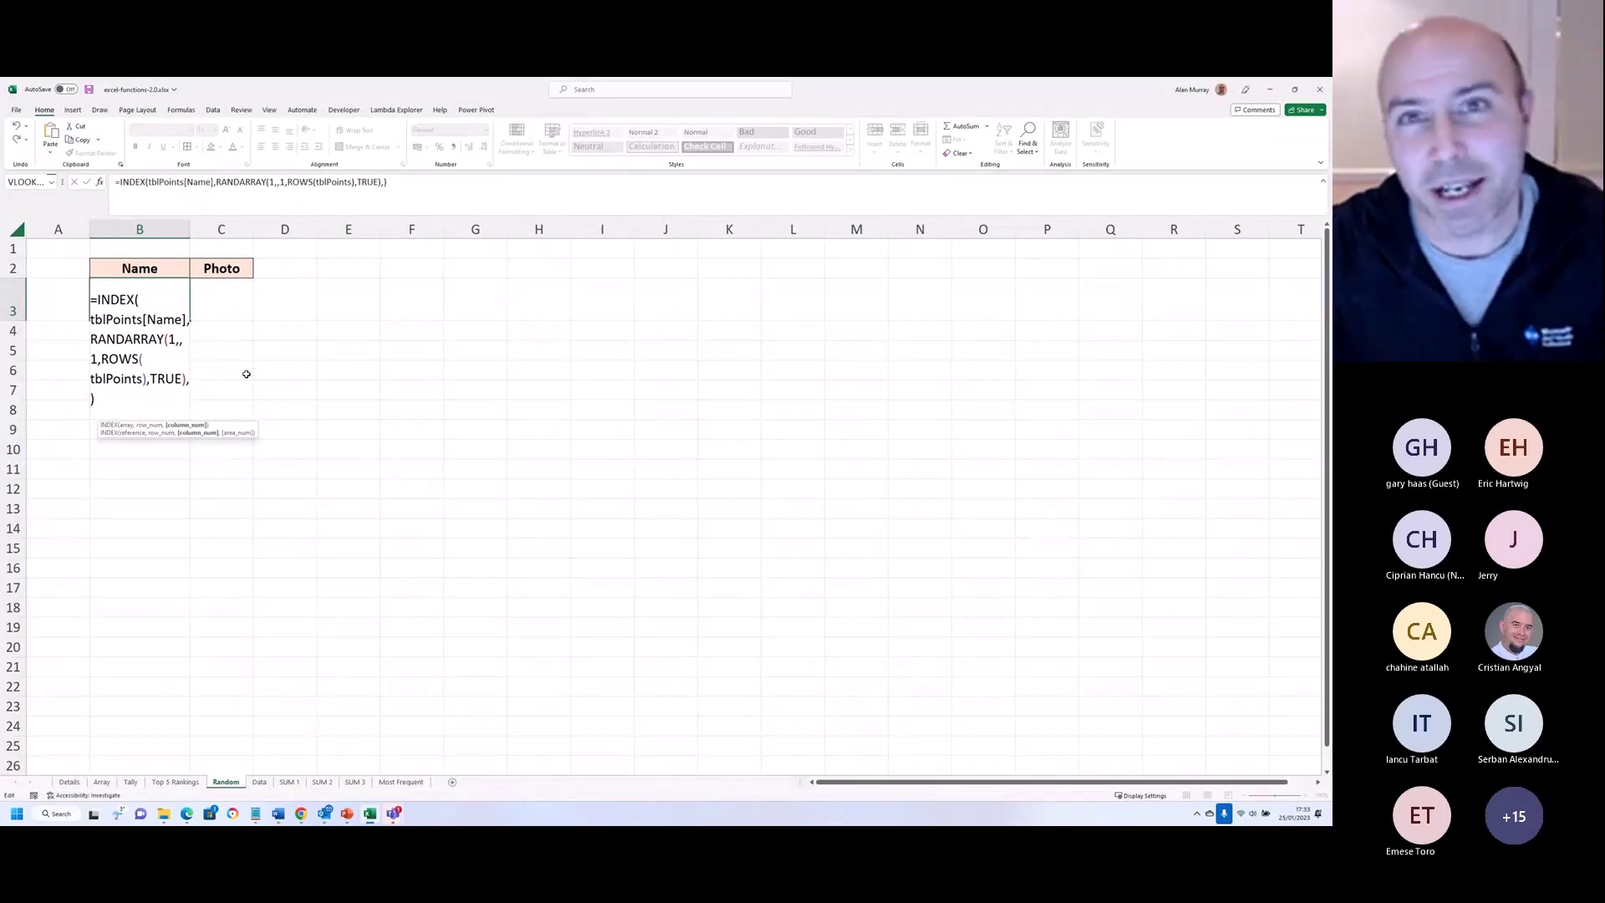
text(match)
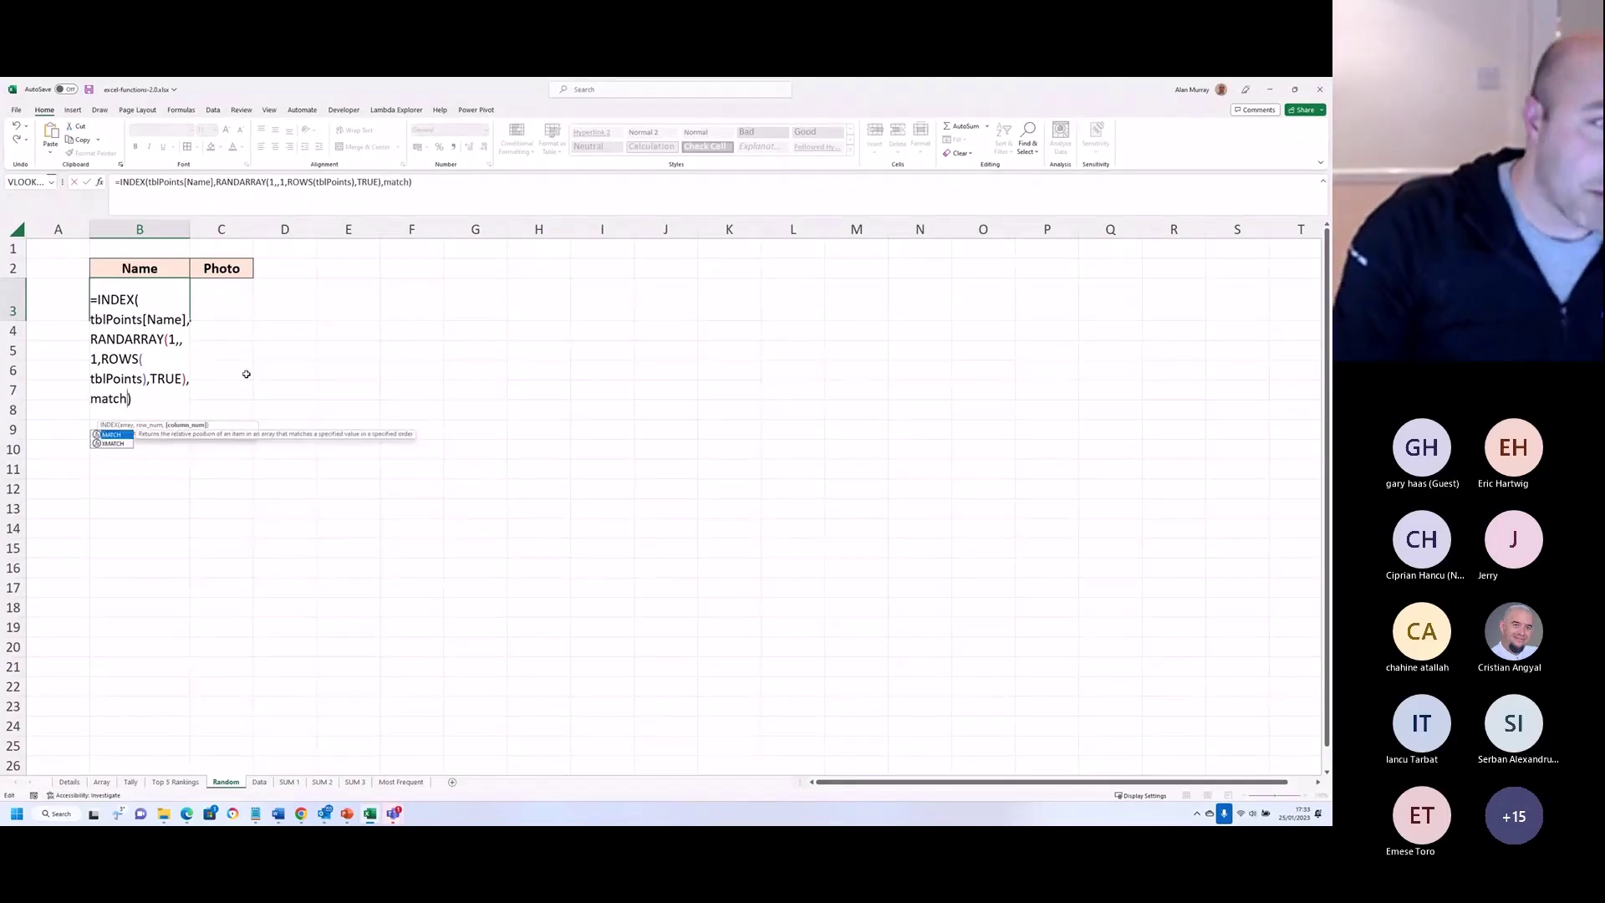
key(Tab)
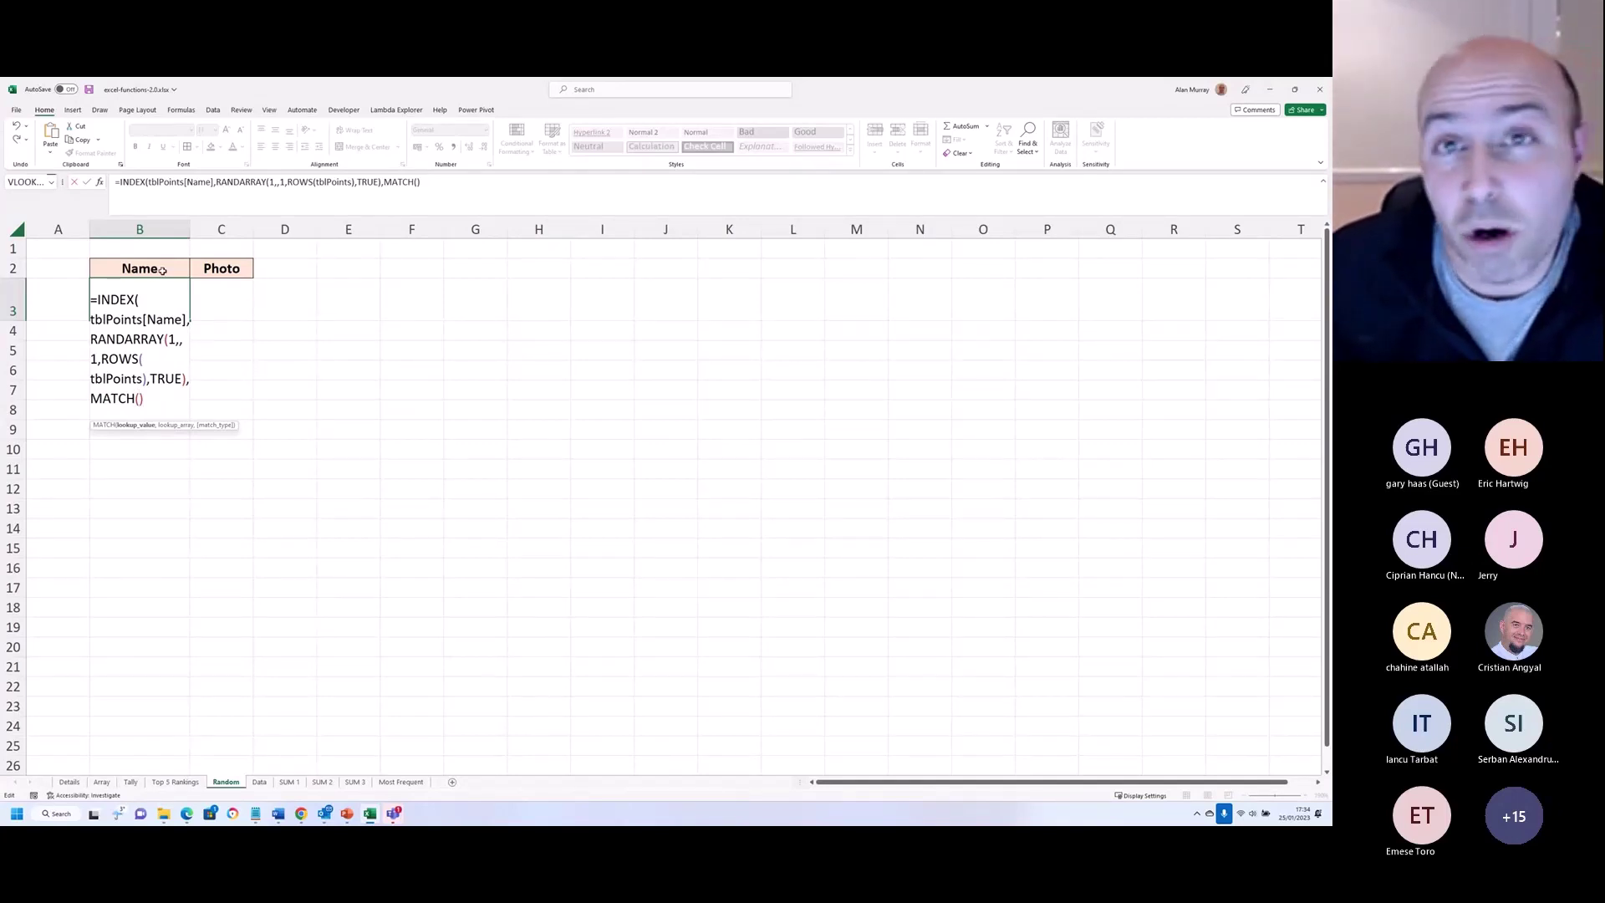
Step: Complete MATCH(B2:C2,tblPoints[#Headers],0), commit the formula, and reselect B3
drag(163, 270, 212, 267)
text(,t)
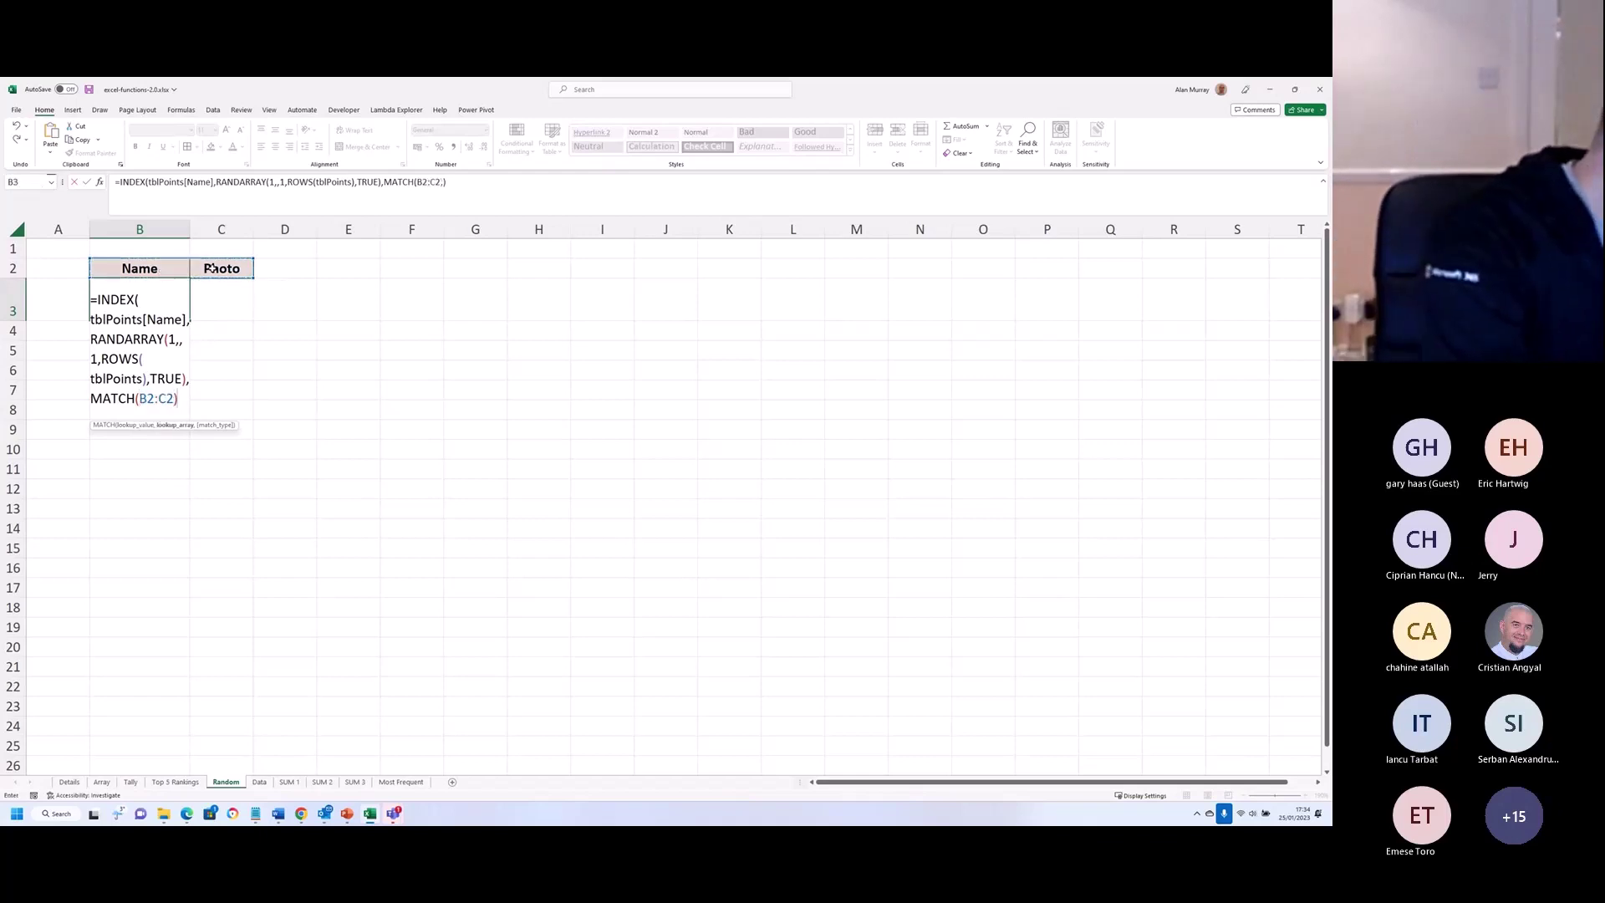
text(blp)
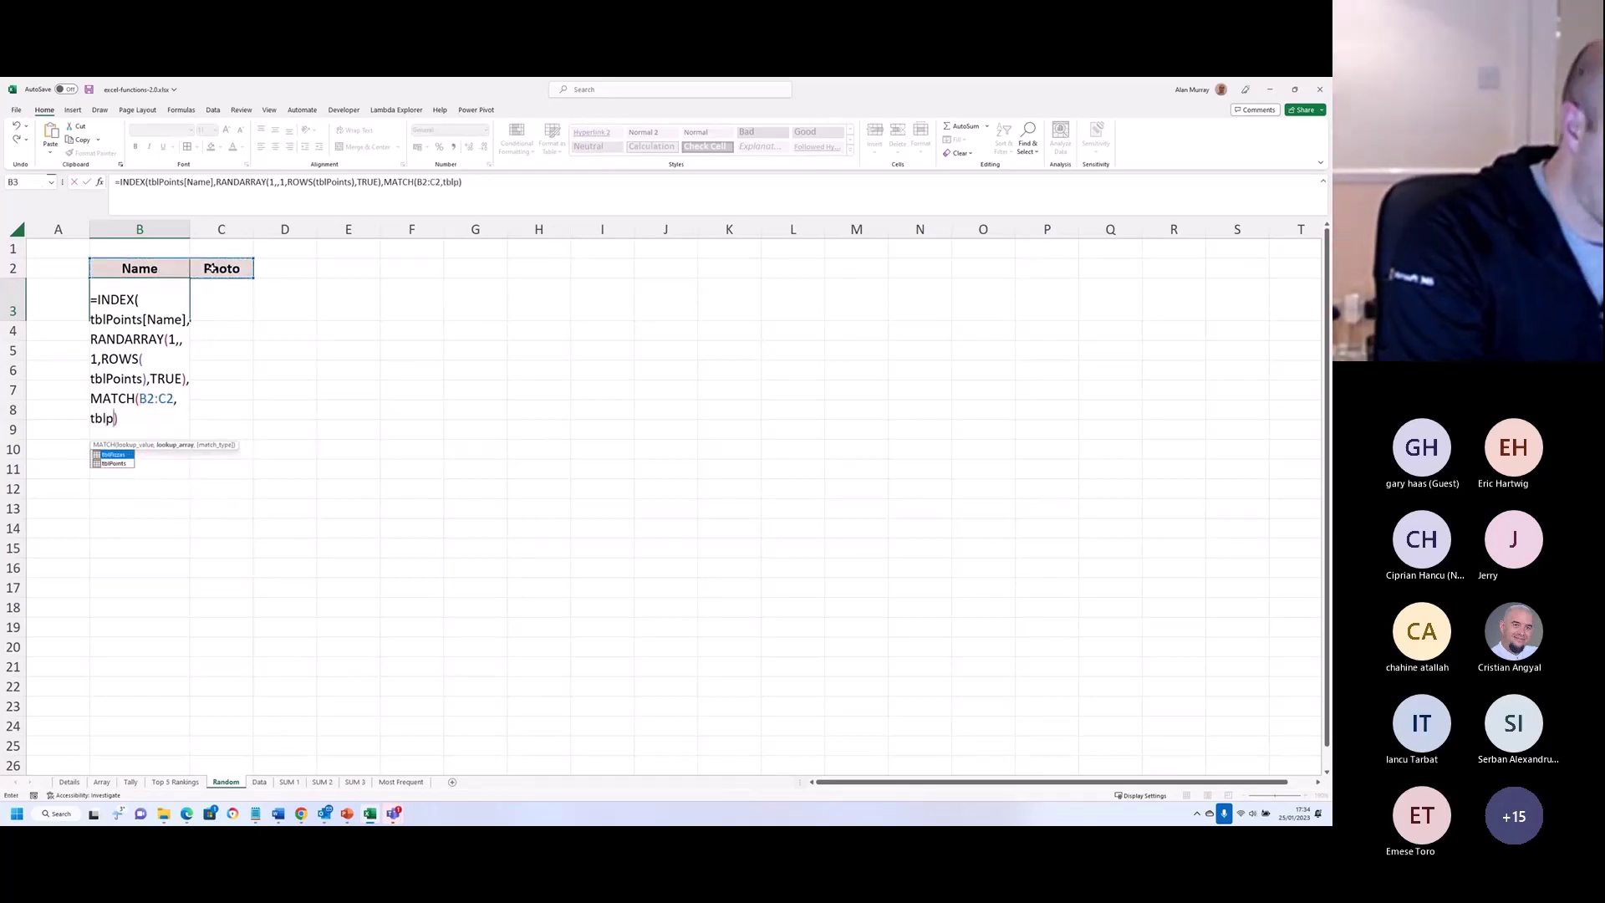
key(Down)
key(Tab)
text([)
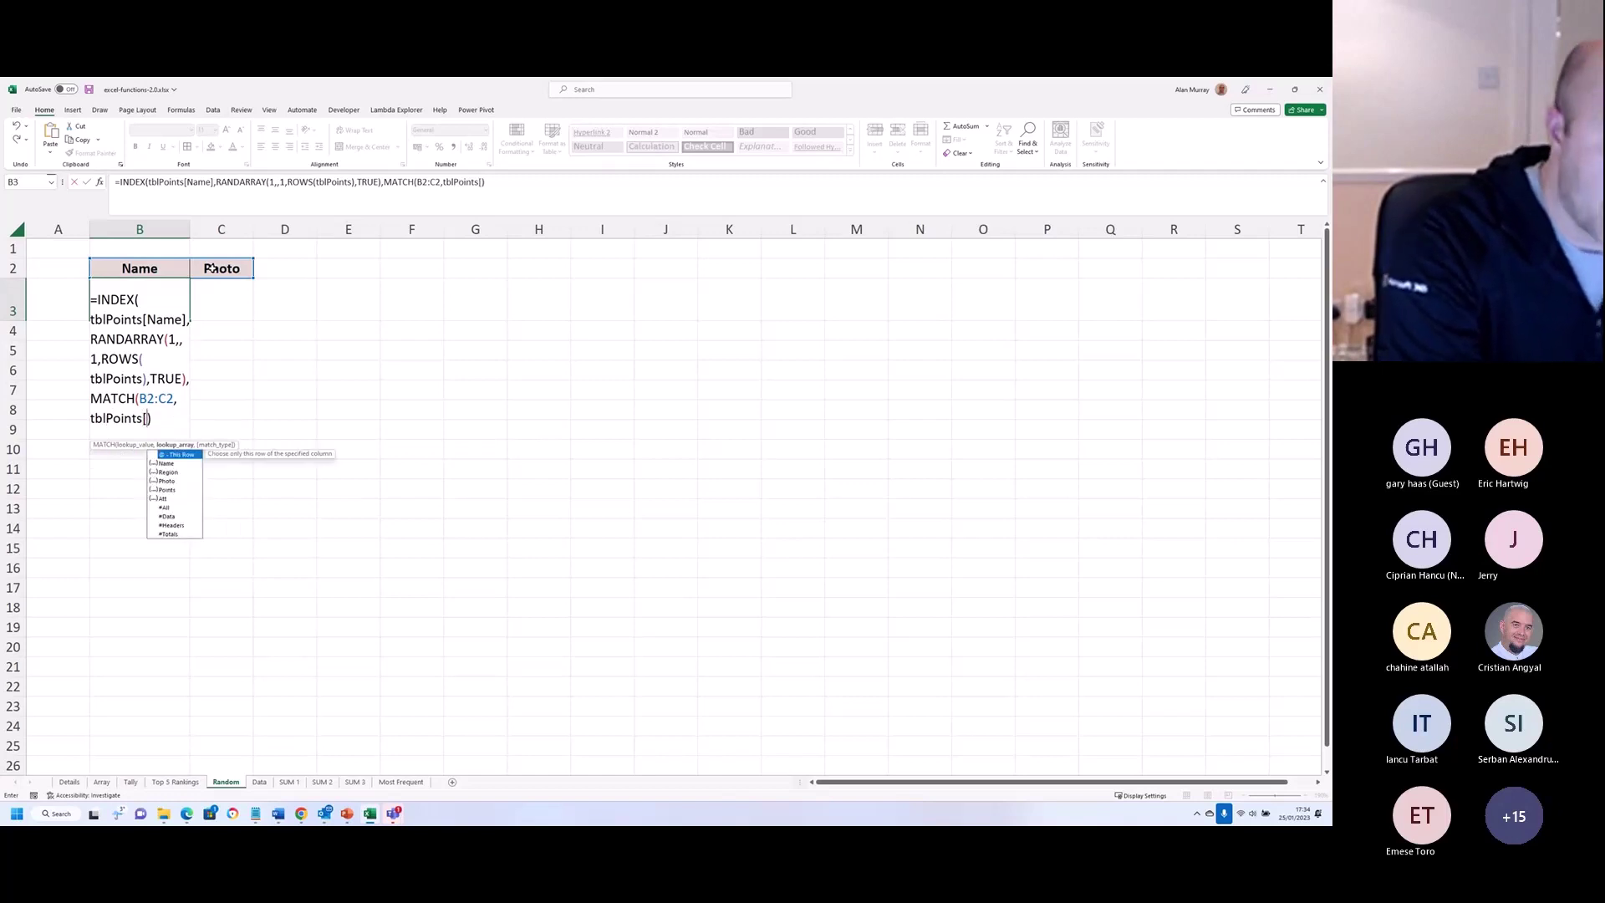
key(Down)
key(Down)
key(Down)
key(Down)
key(Down)
key(Down)
key(Down)
key(Down)
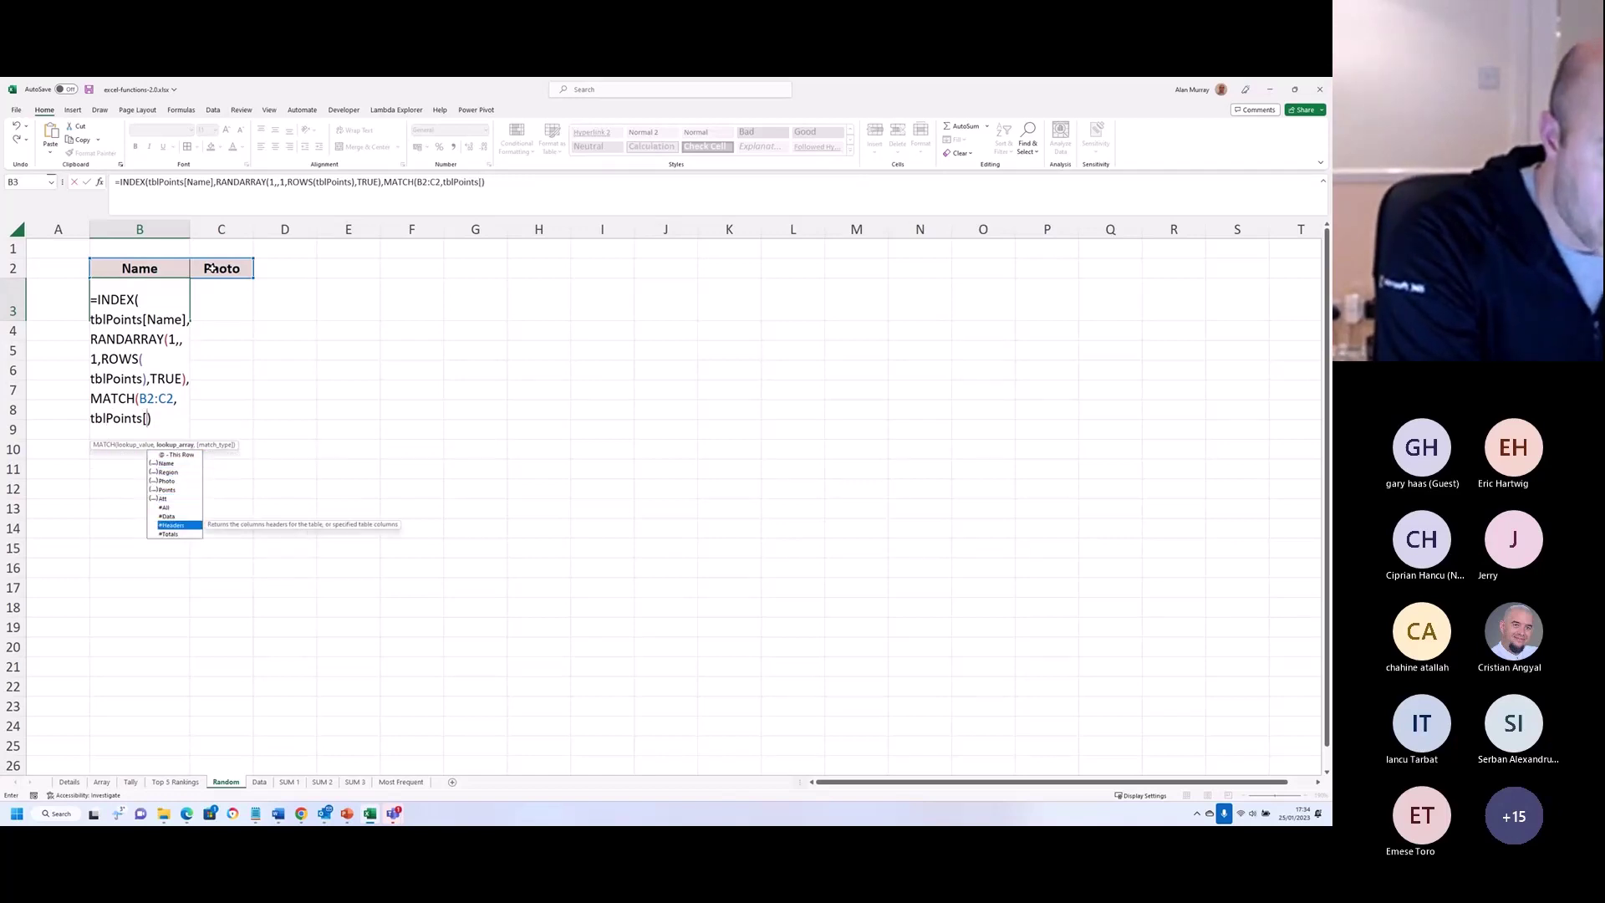
key(Tab)
text(],0)
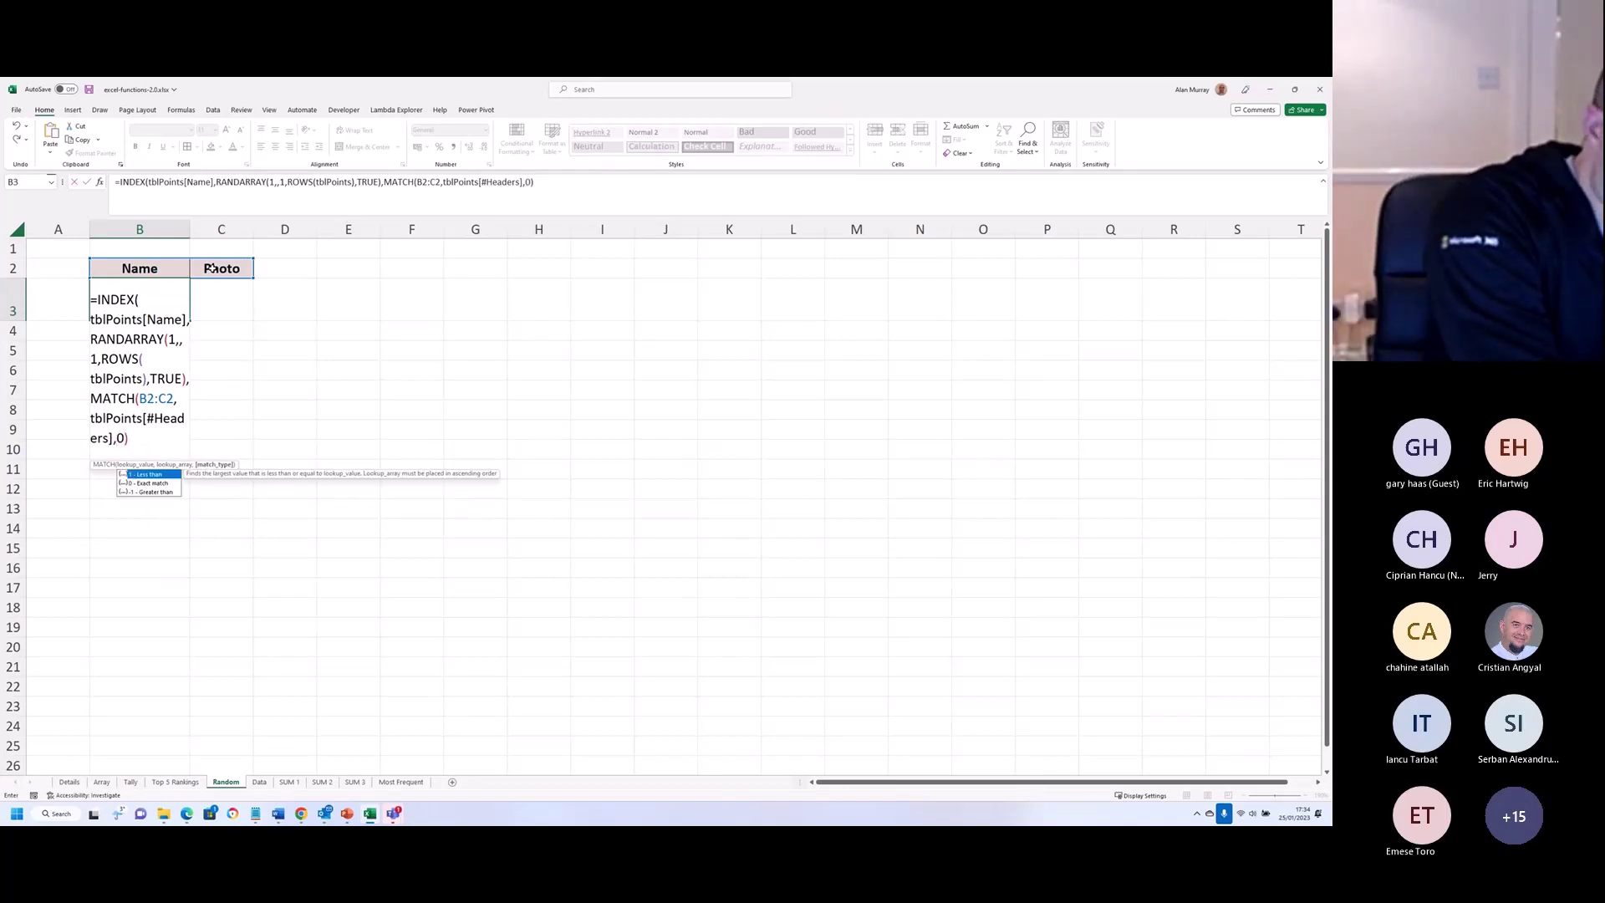
text())
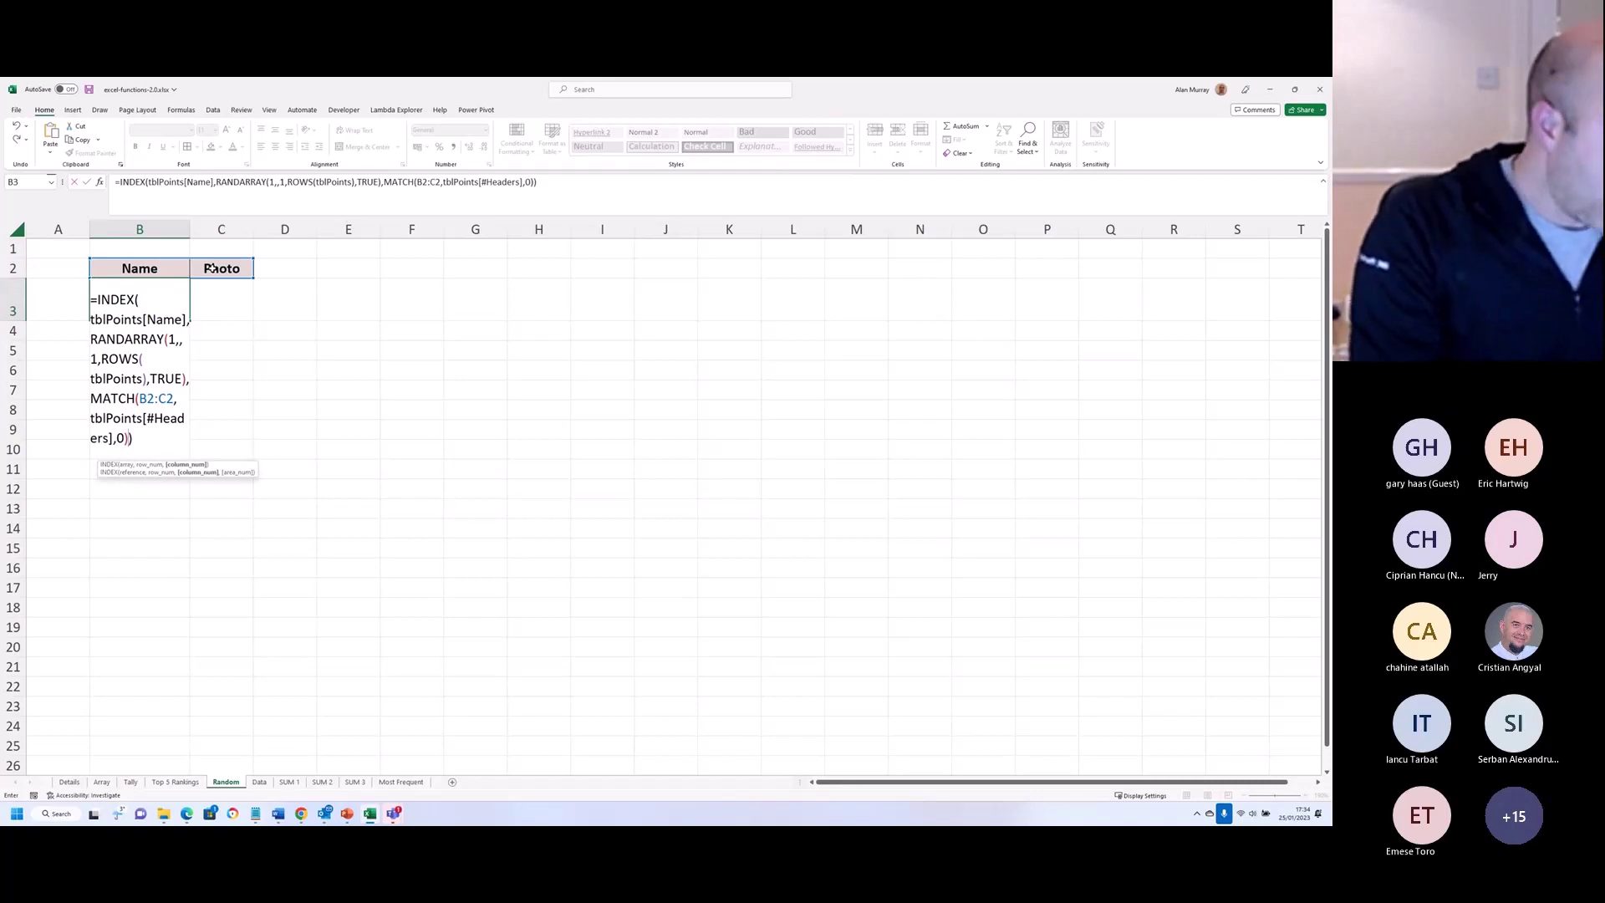
key(Return)
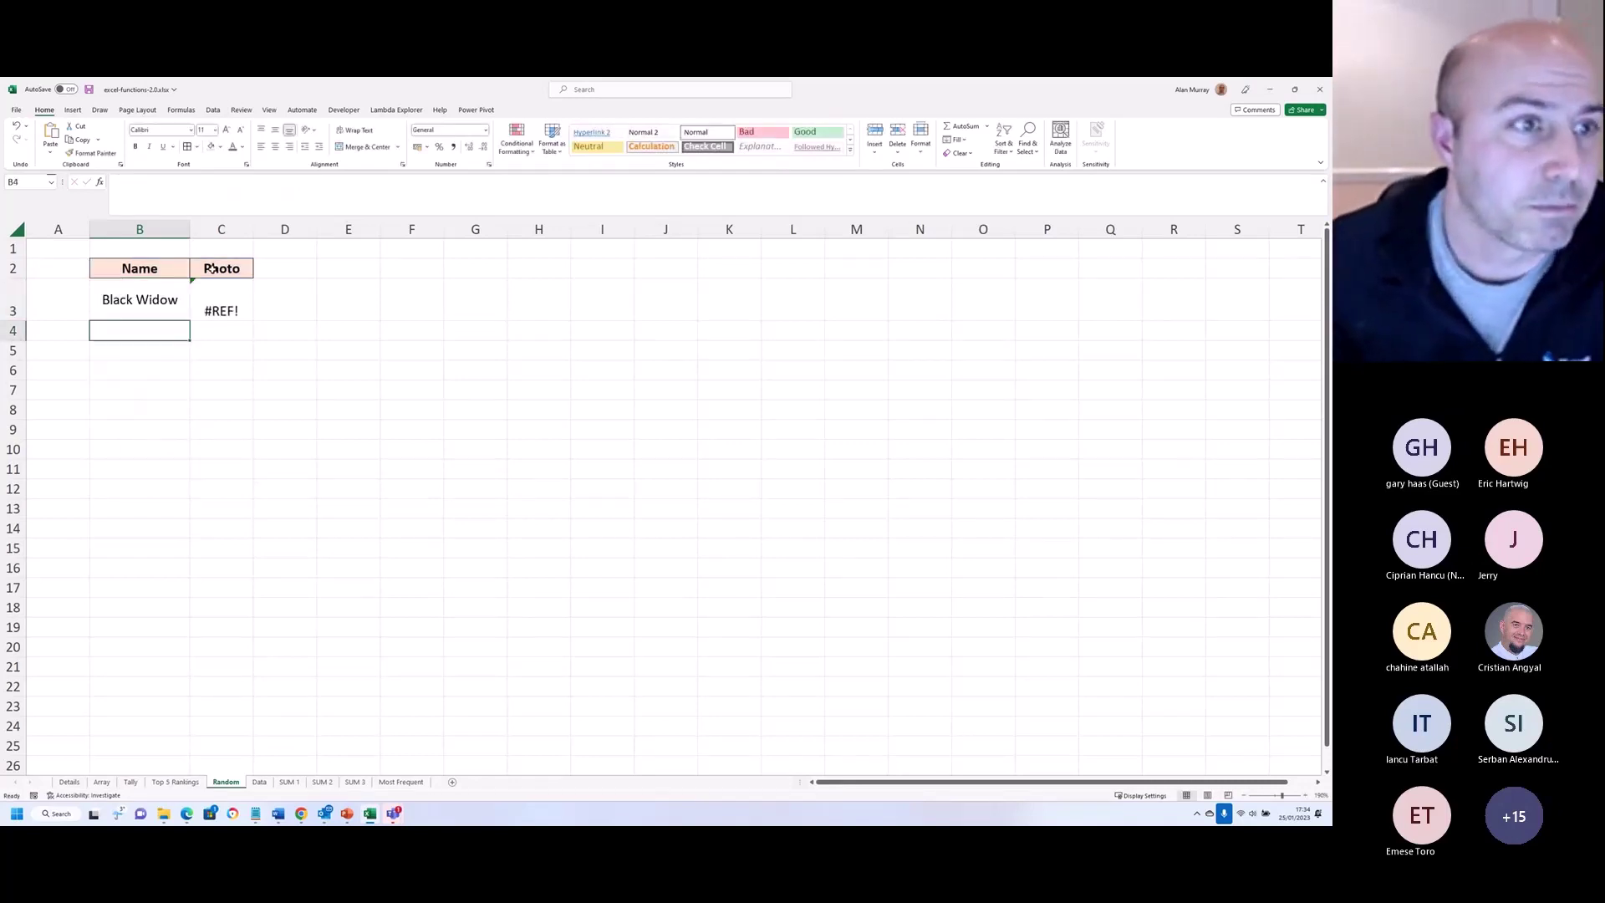
click(168, 300)
Step: Delete [Name] from B3's INDEX on tblPoints so it spills a random name and photo
key(F2)
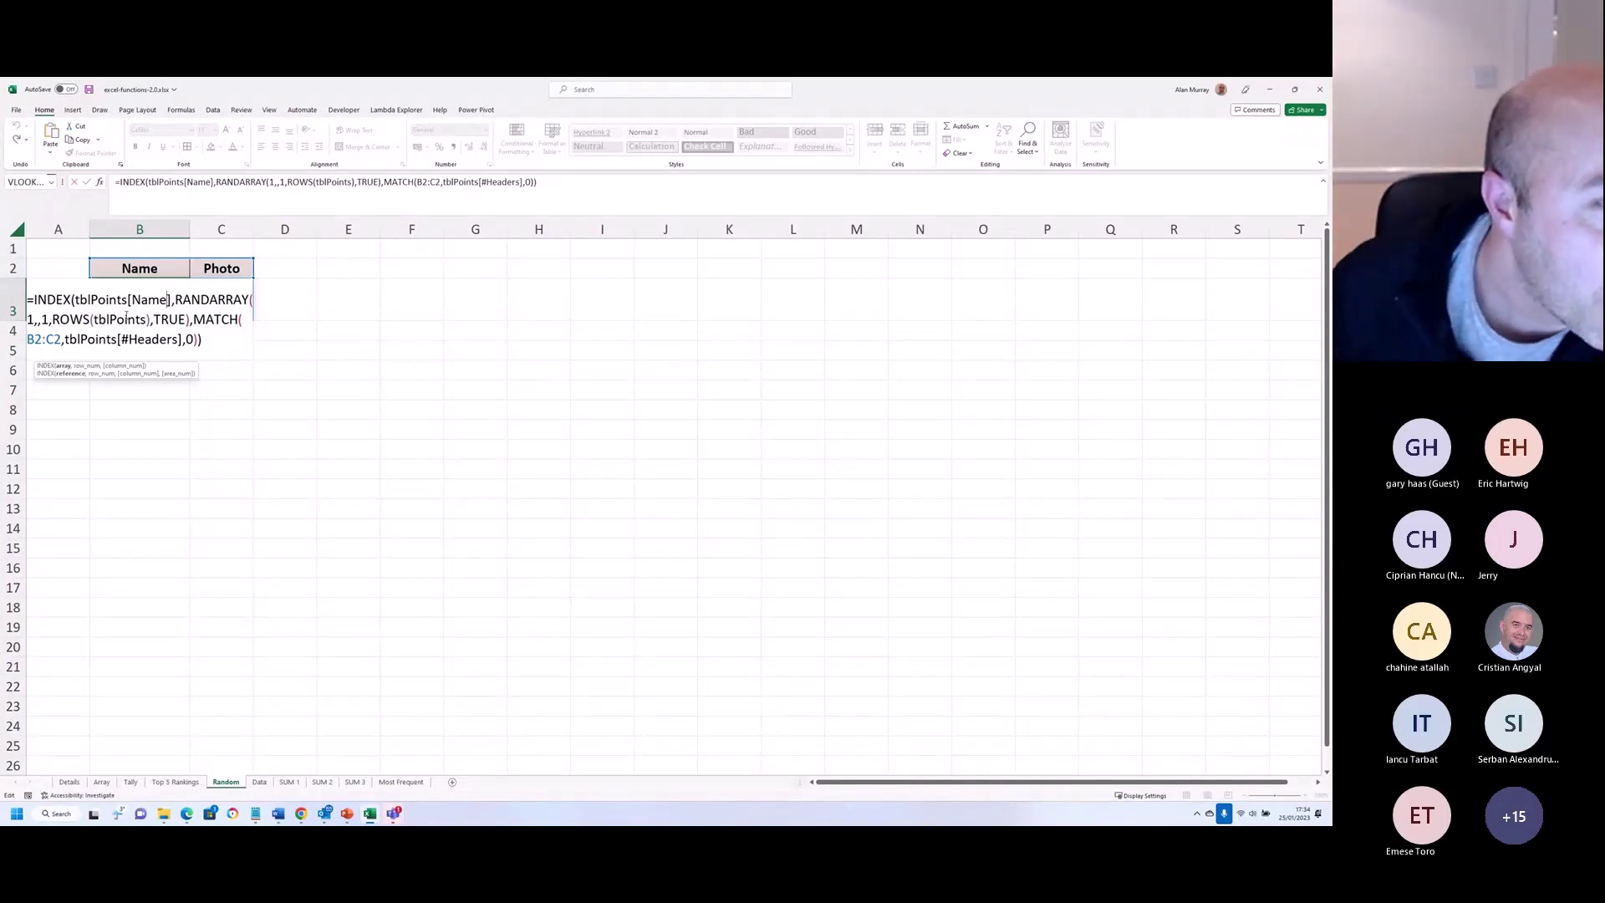
key(Return)
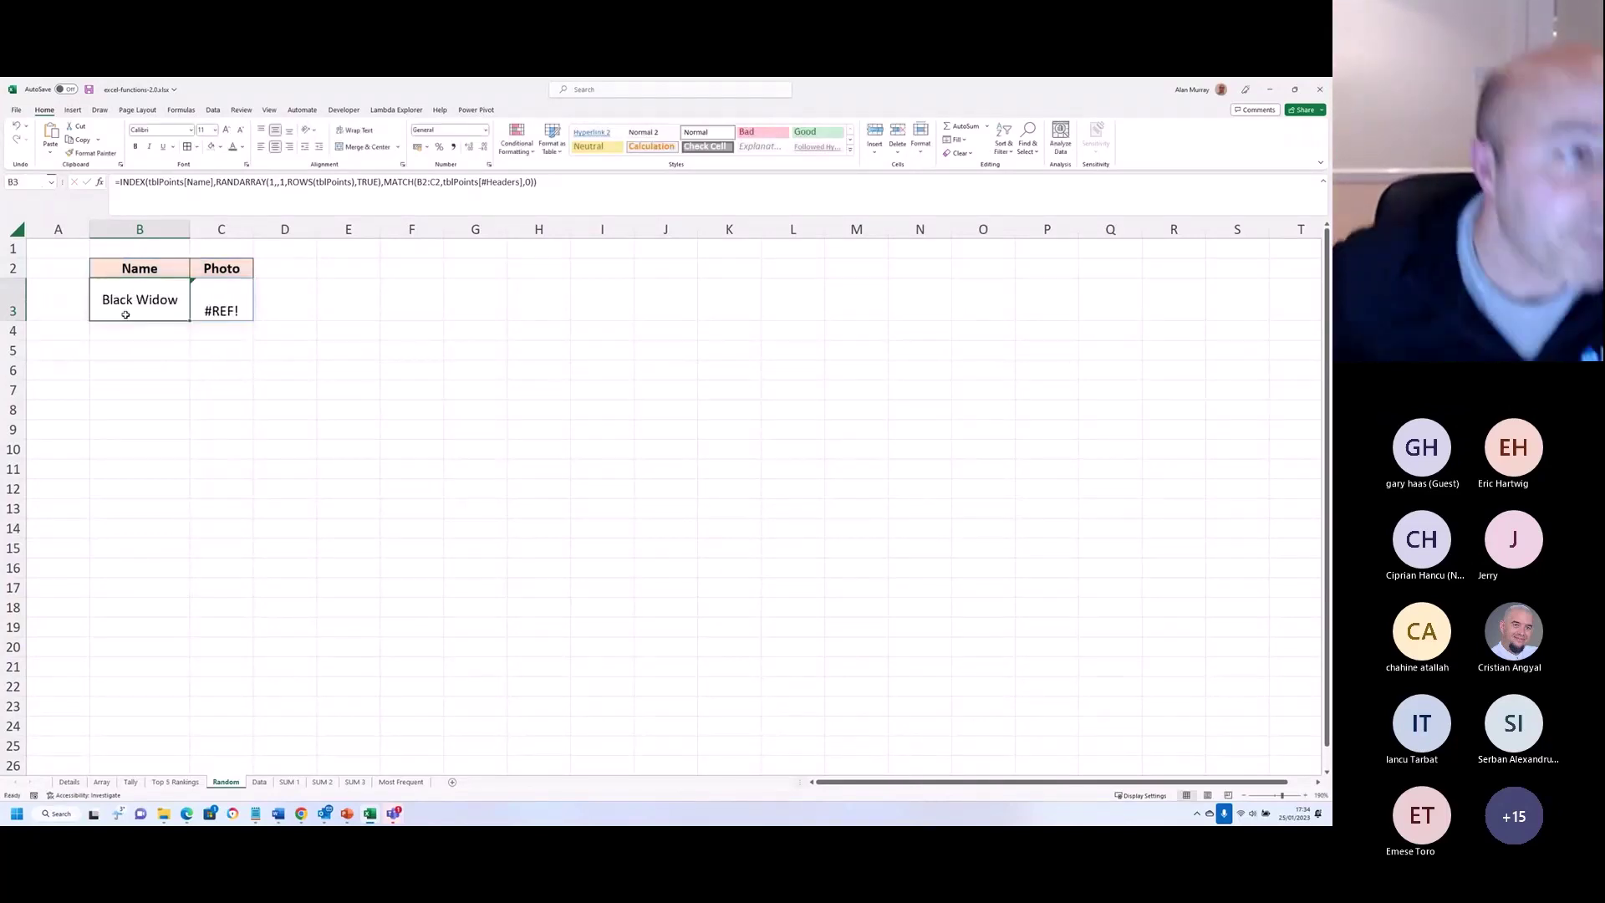
double_click(139, 303)
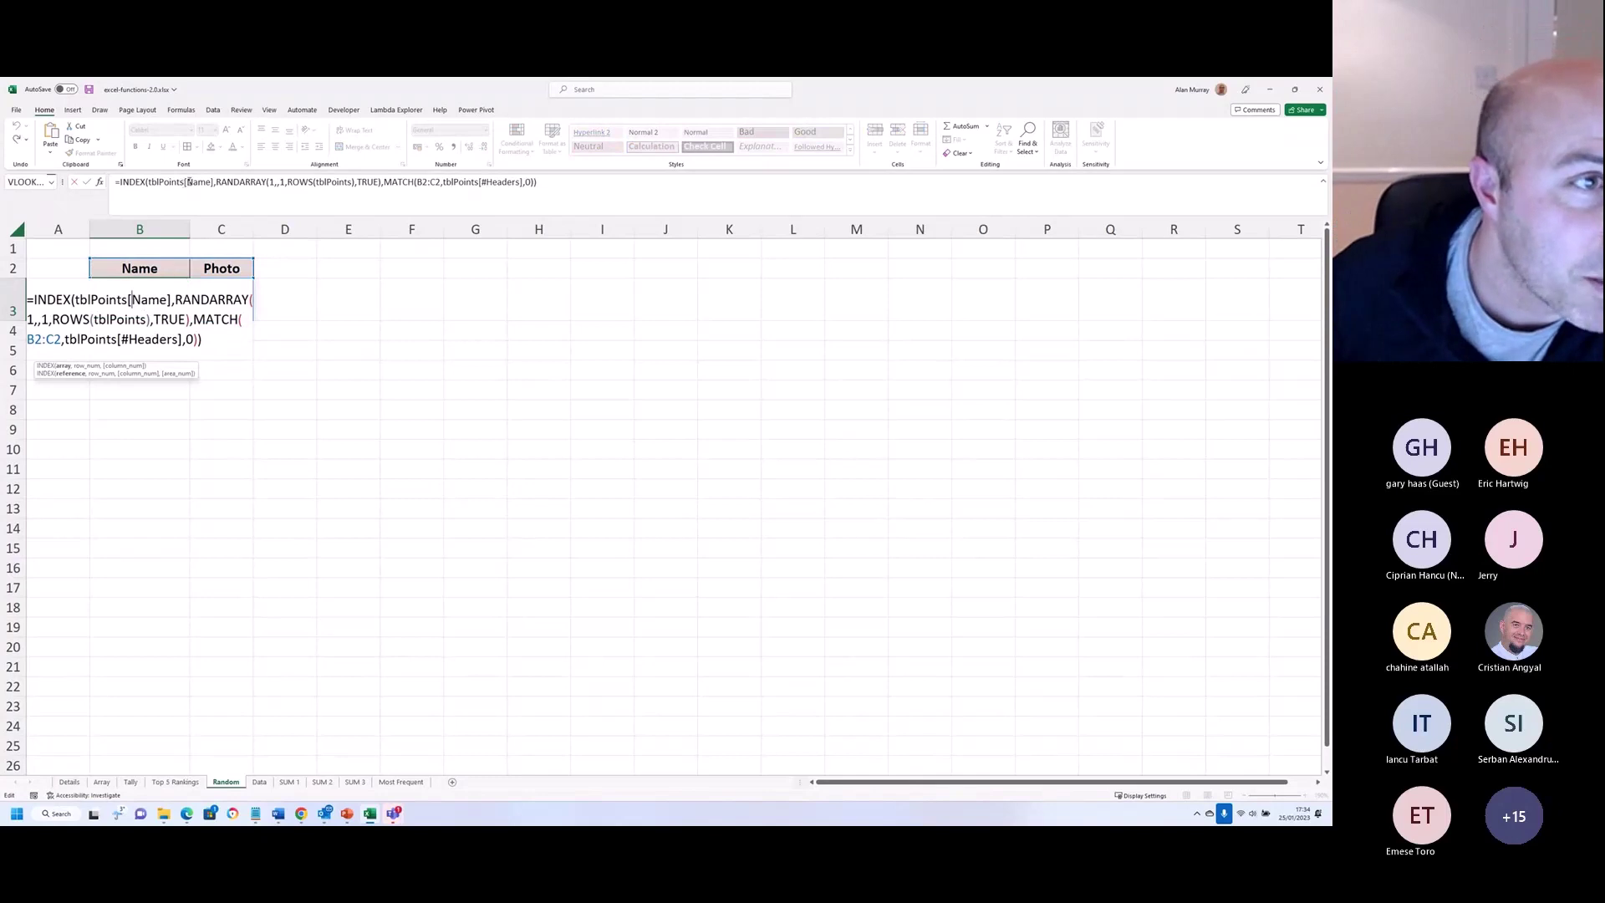
drag(185, 181, 215, 181)
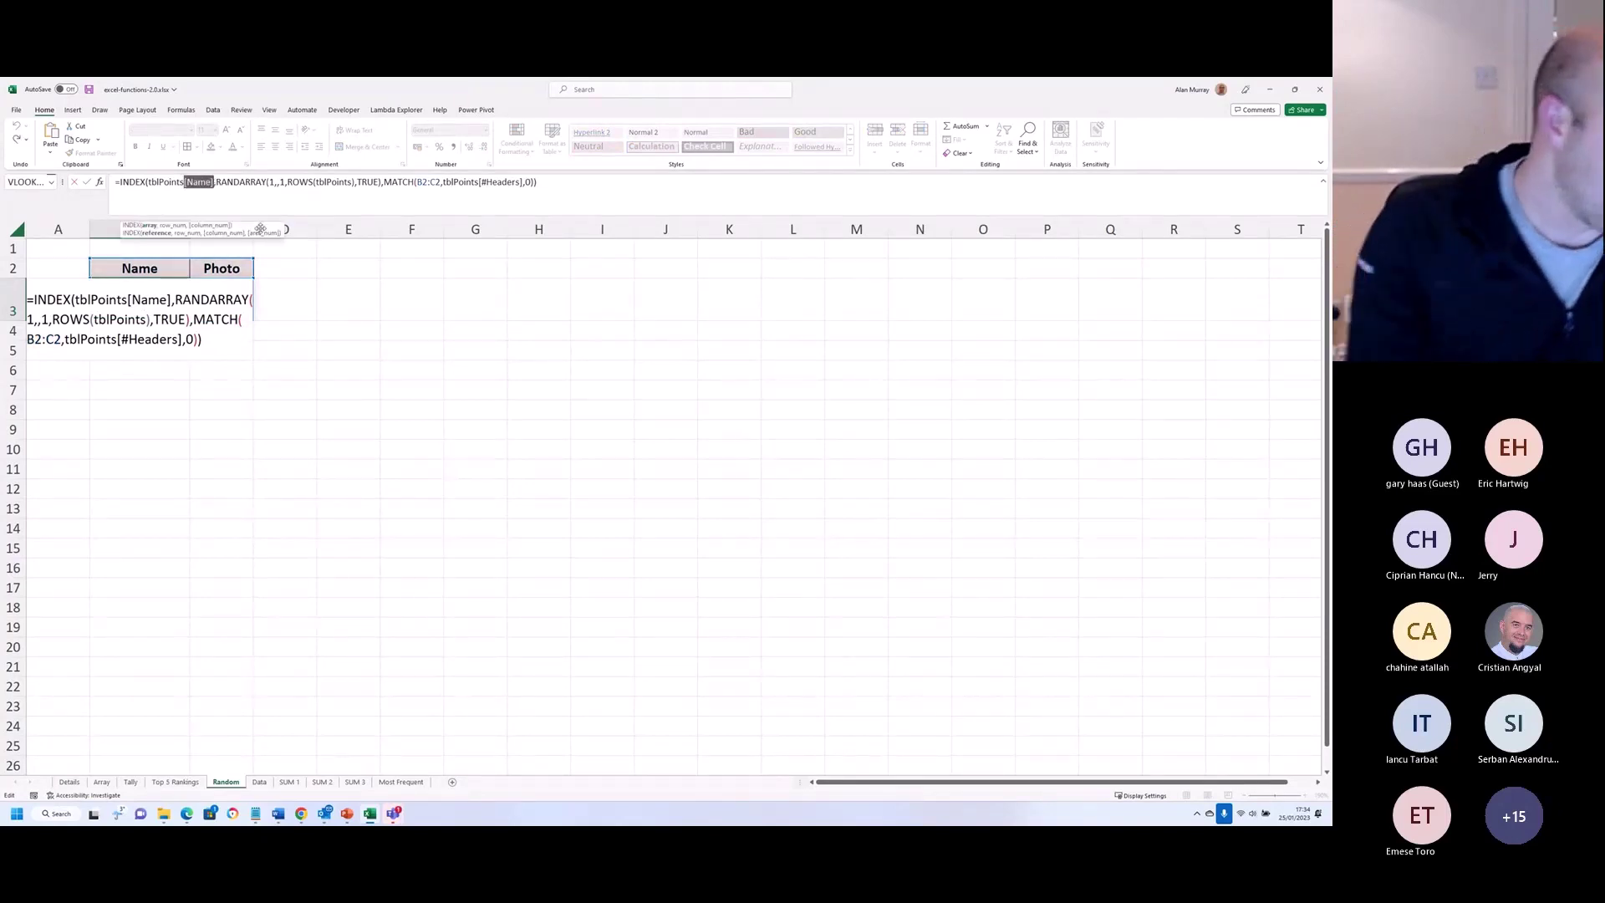
key(Delete)
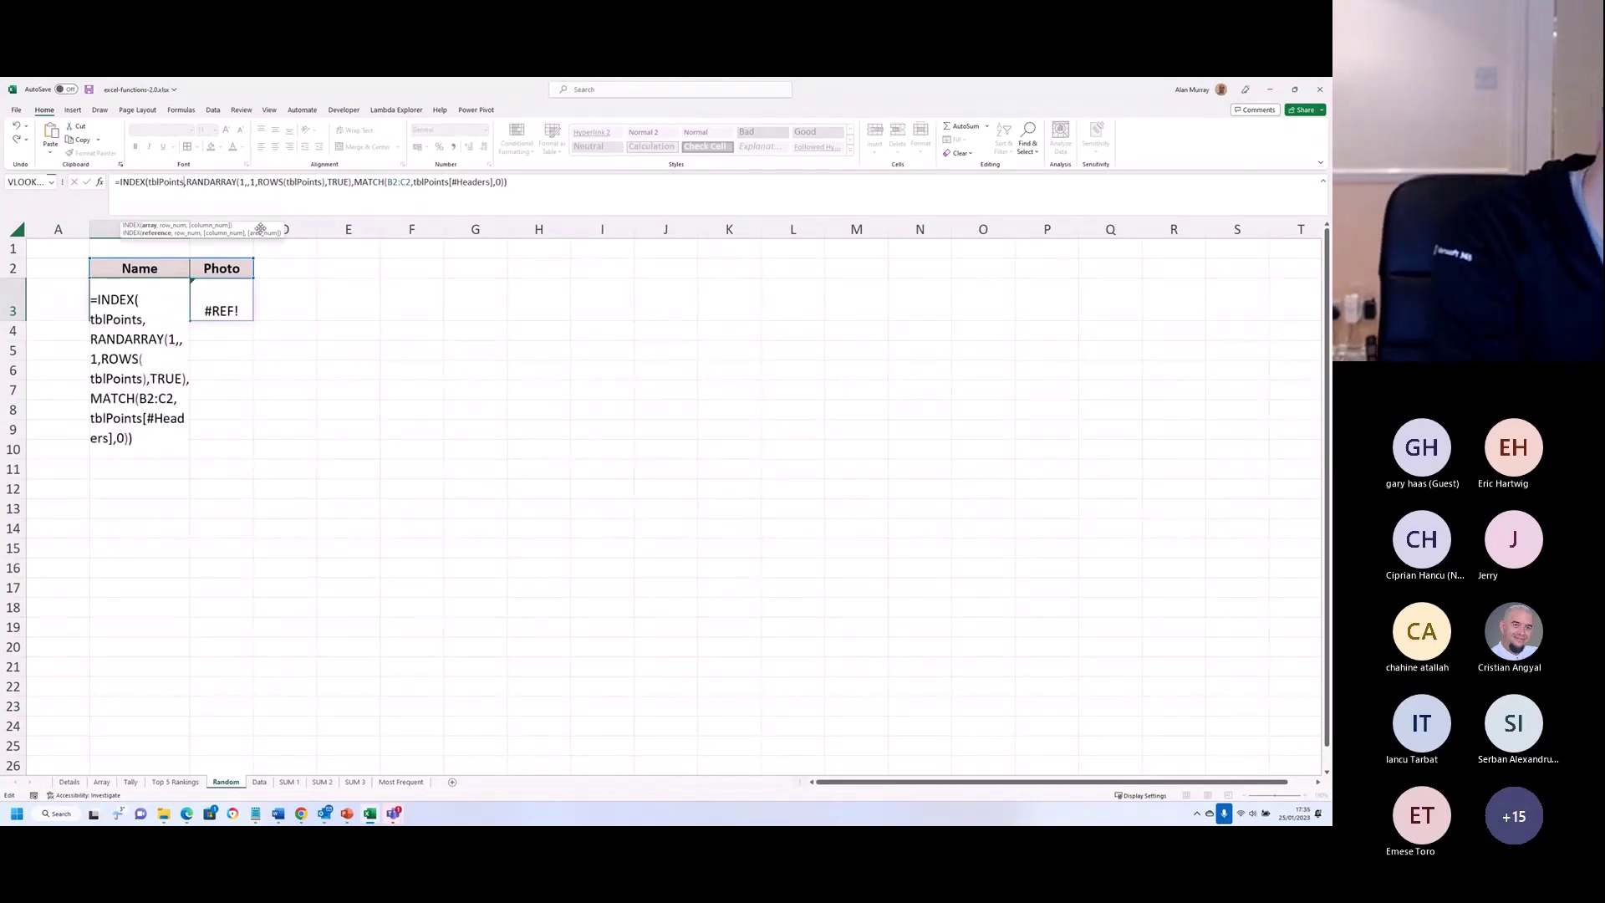
key(Return)
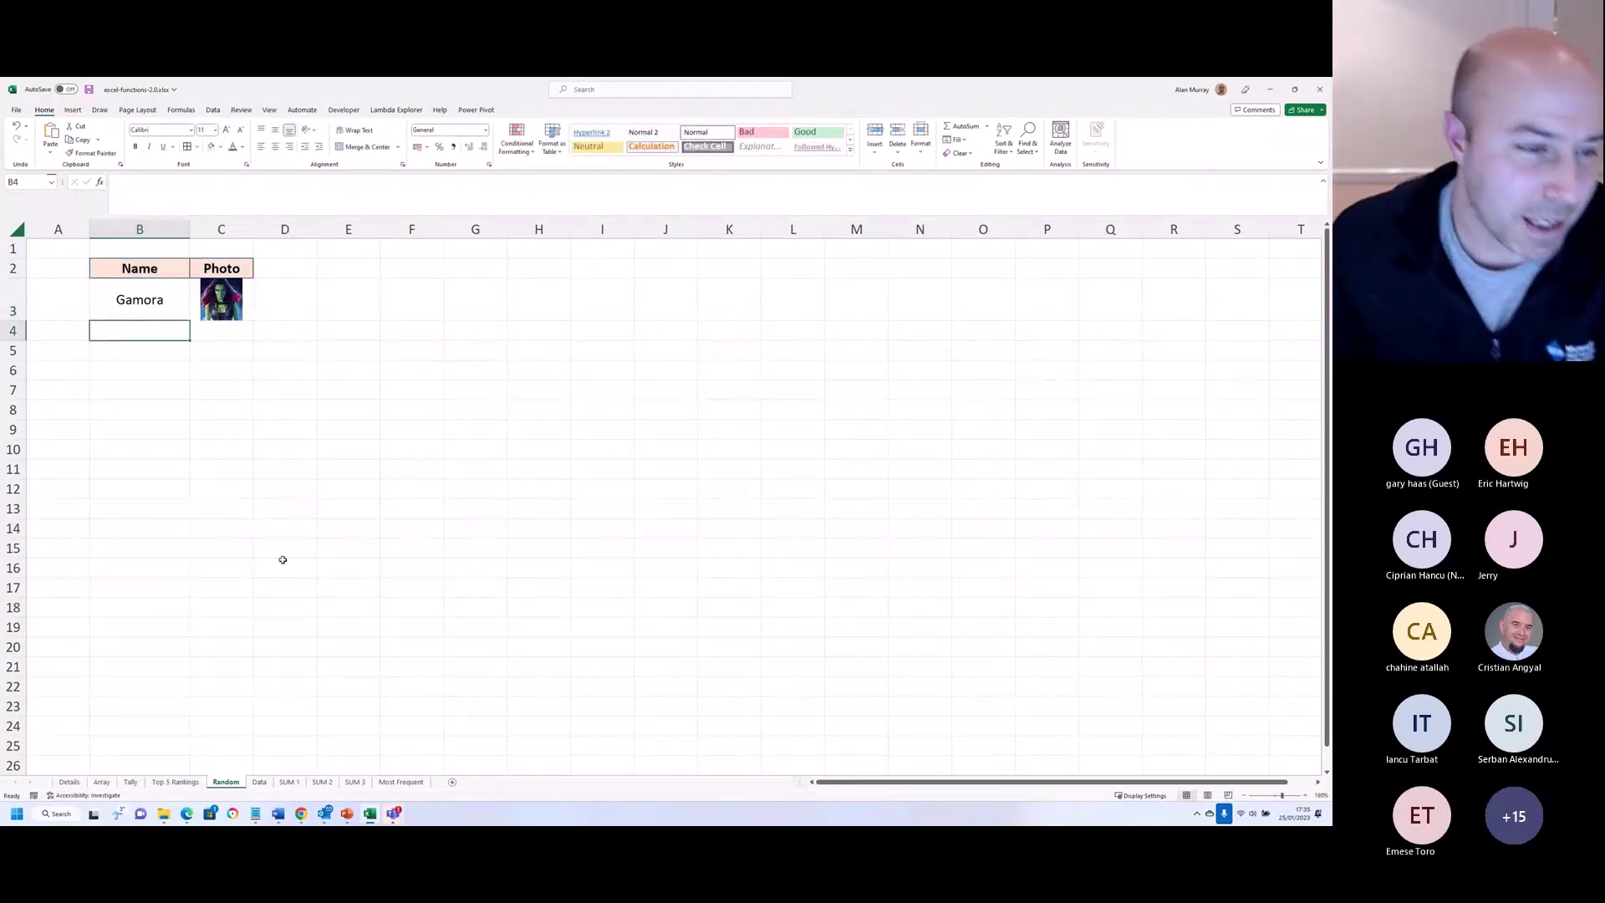
Step: Change Tally!B5 from 0 to 1, then return to the Random sheet showing Gamora's name and photo
click(130, 782)
click(153, 326)
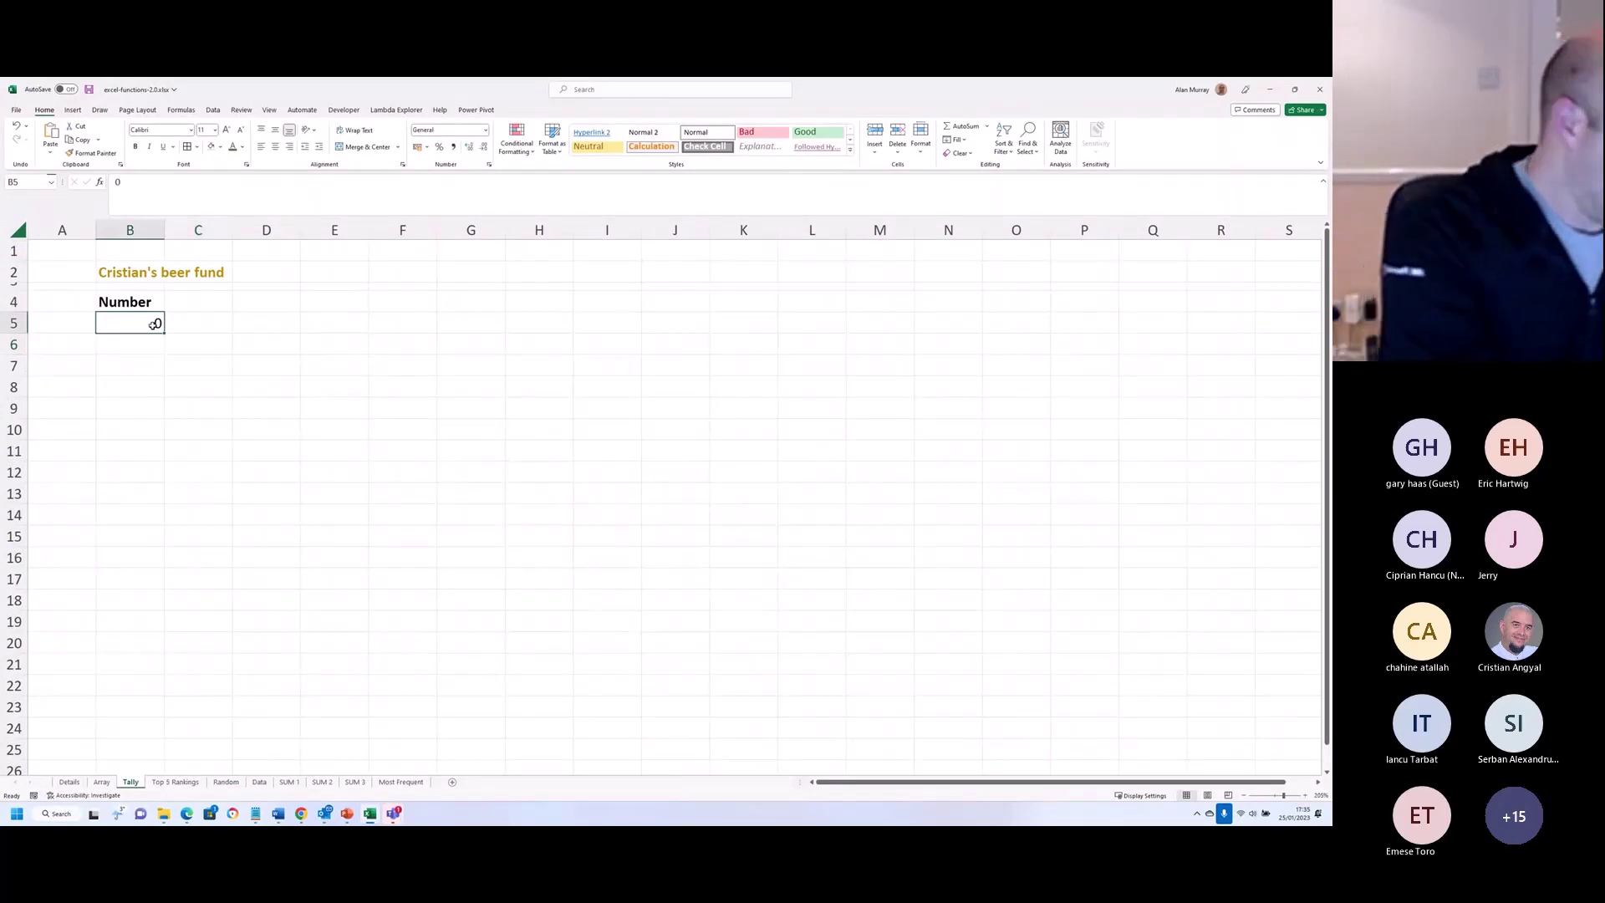
text(1)
key(Return)
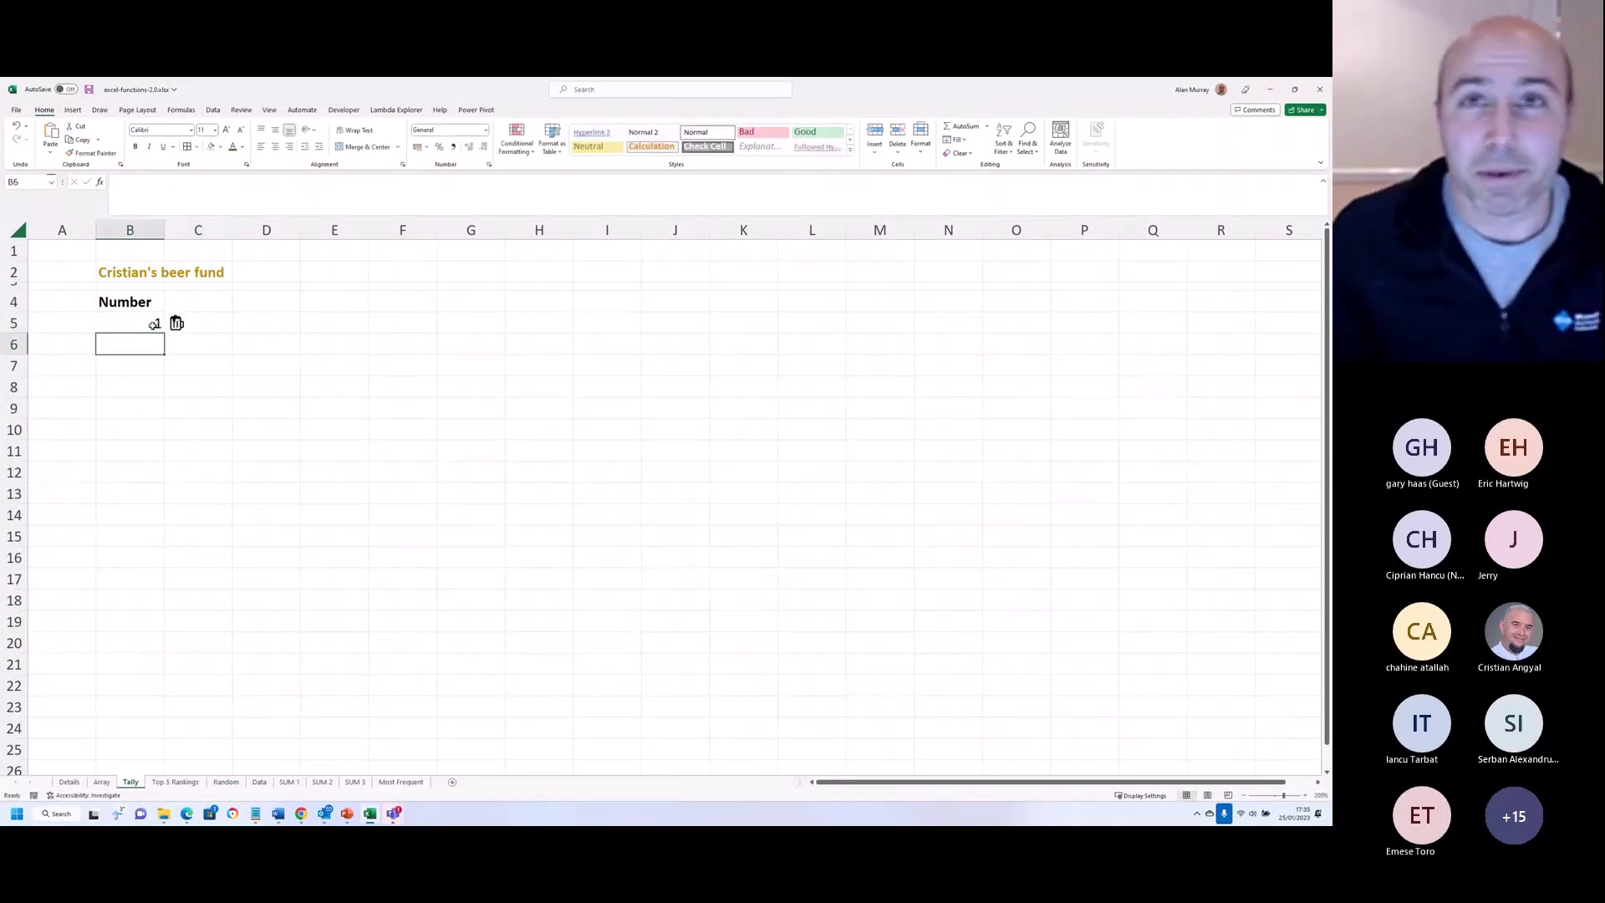
click(178, 430)
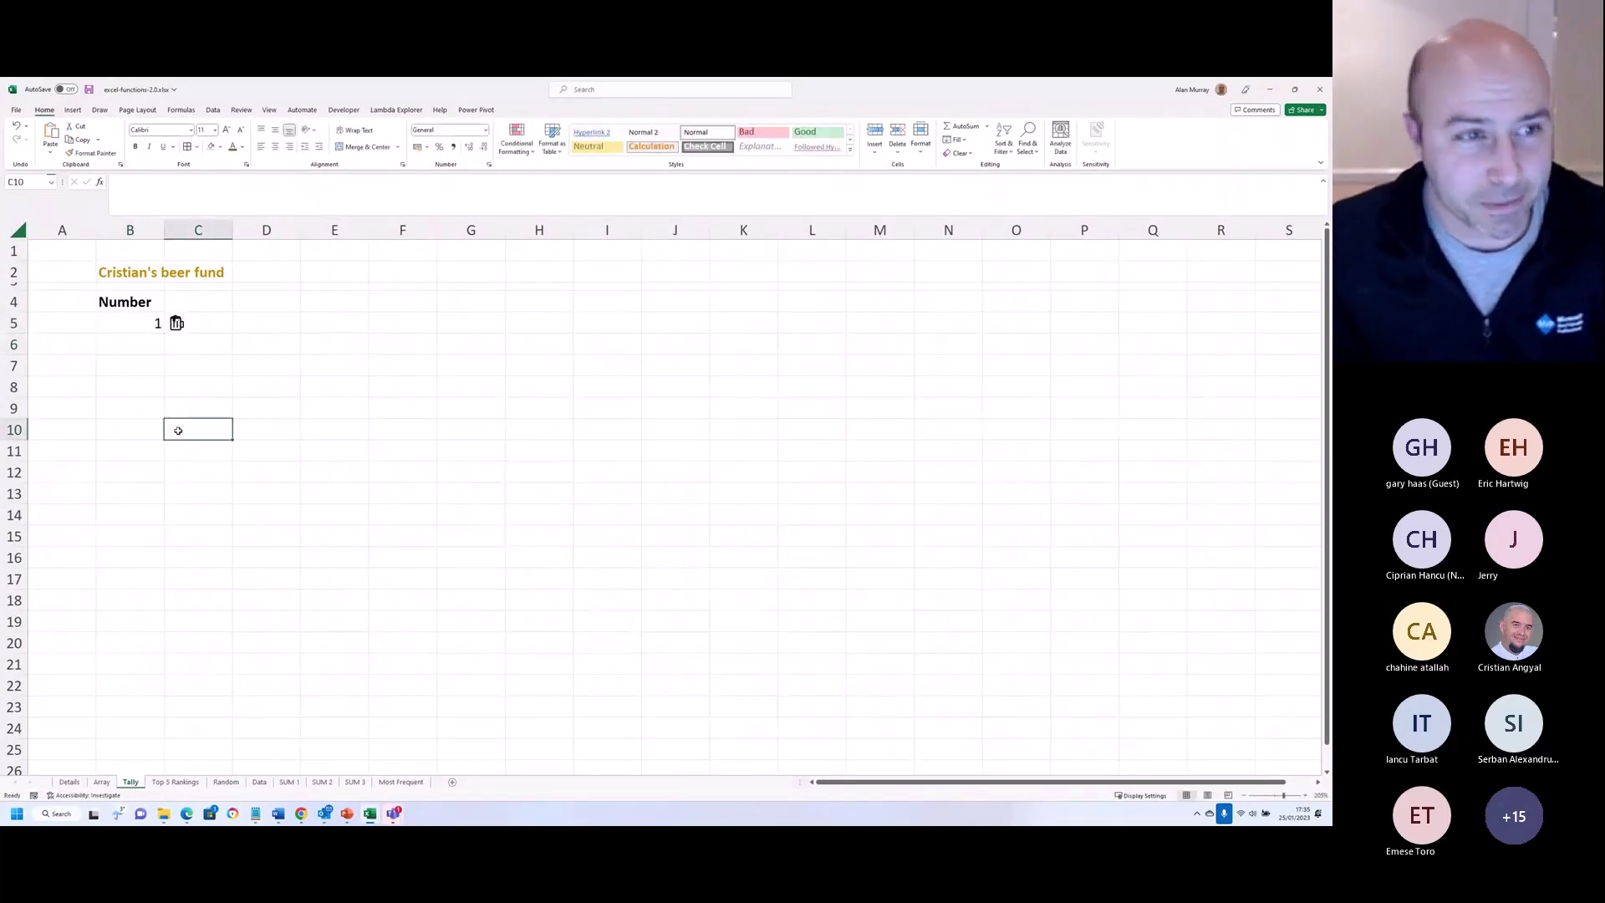
click(226, 782)
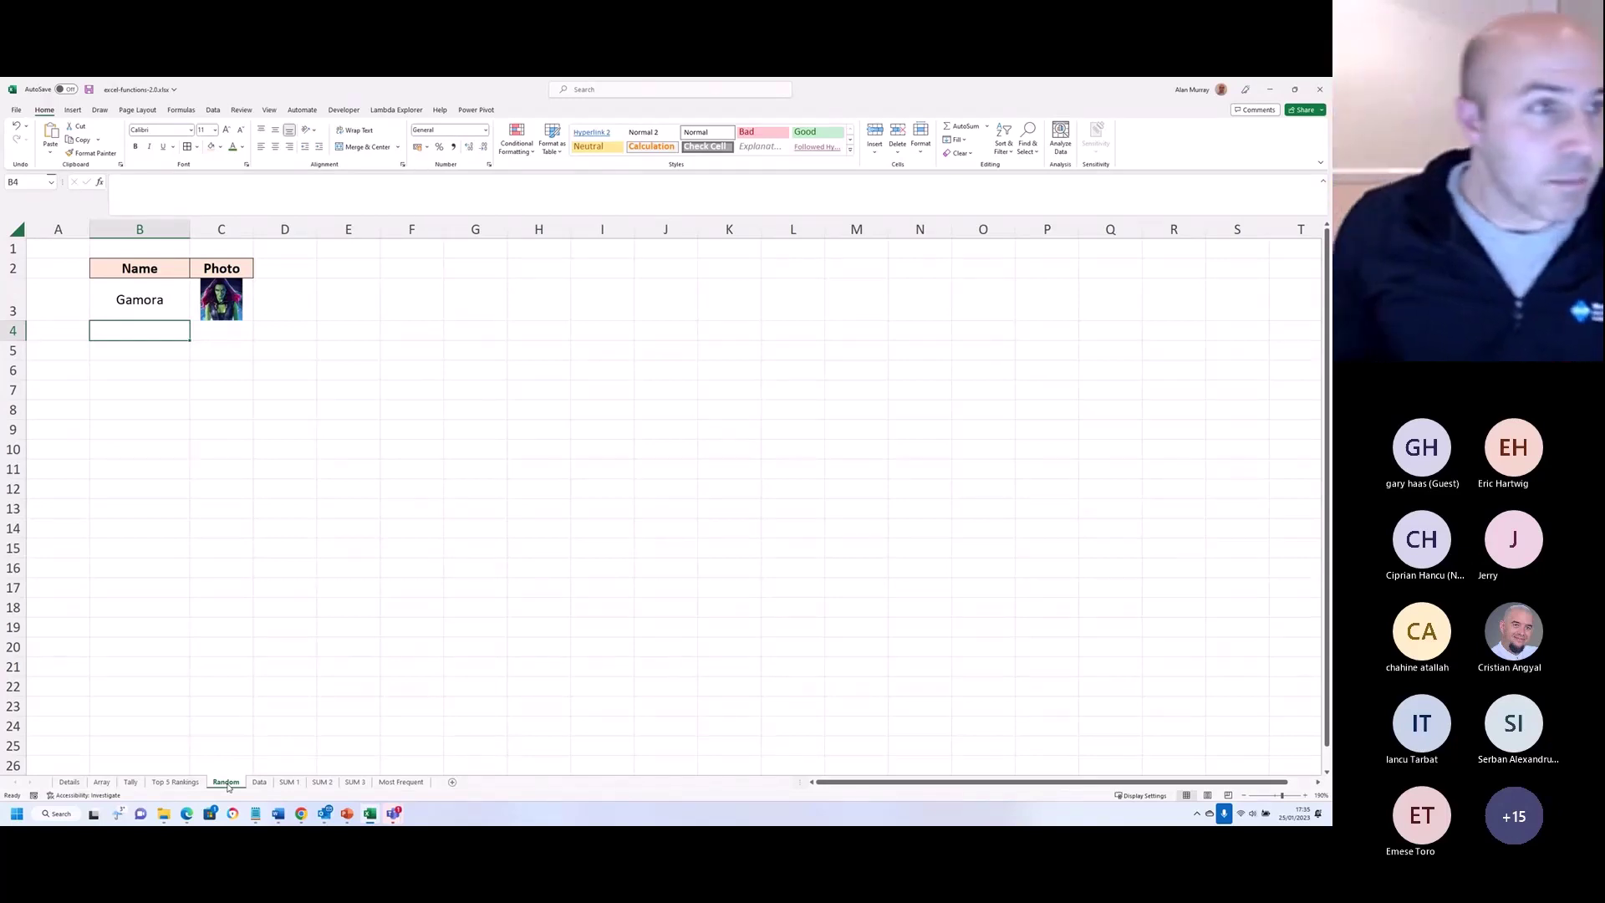
double_click(160, 302)
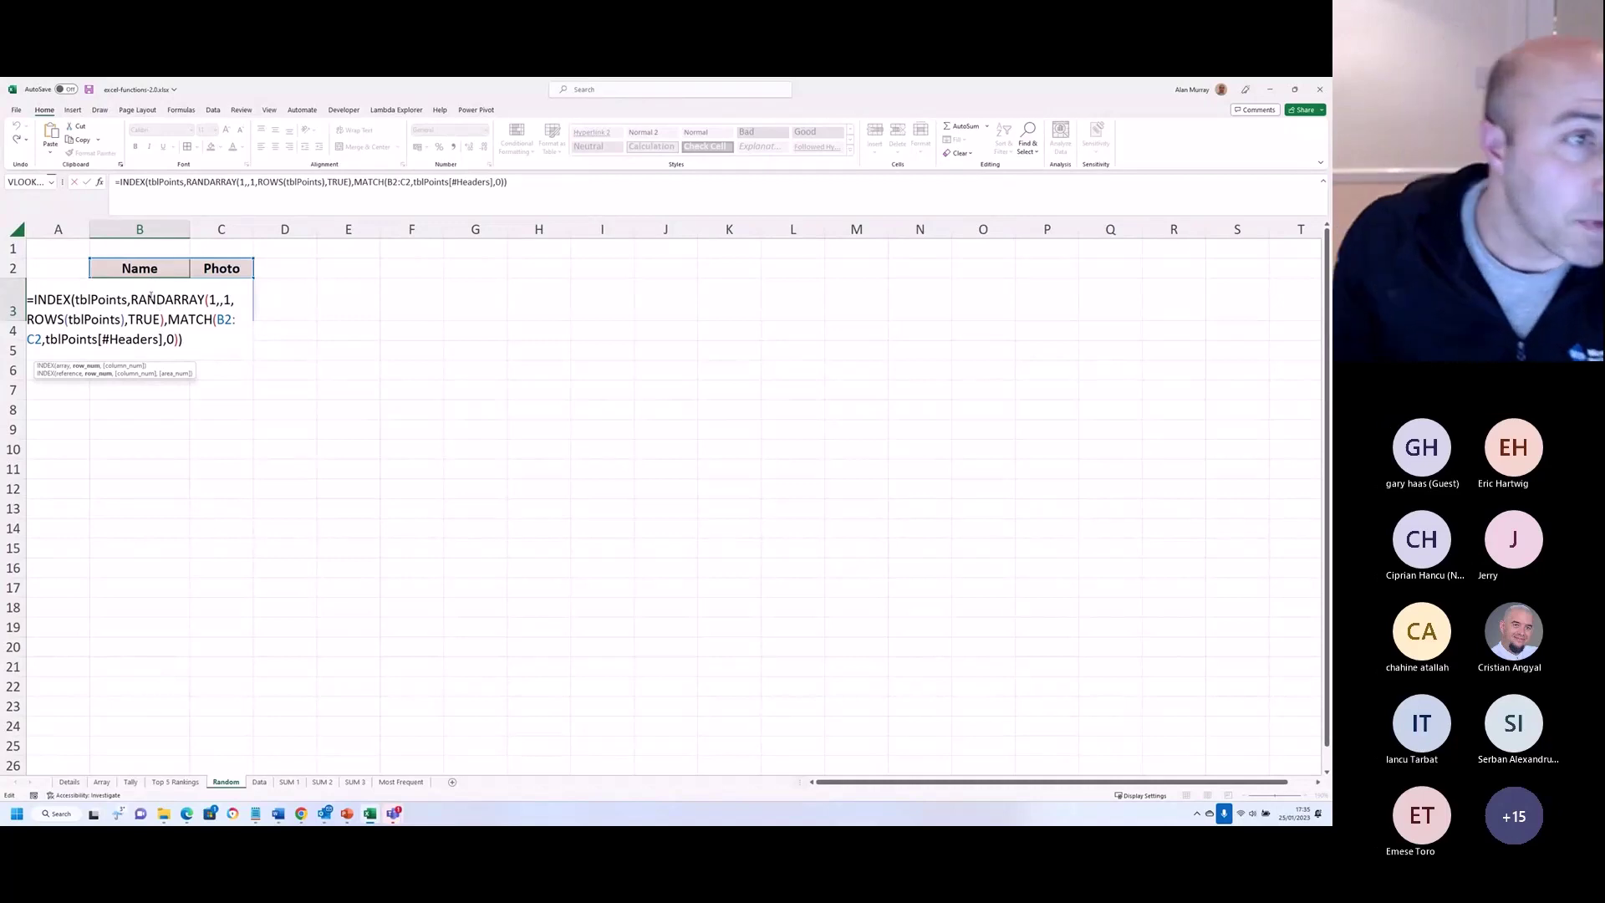
drag(131, 299, 206, 301)
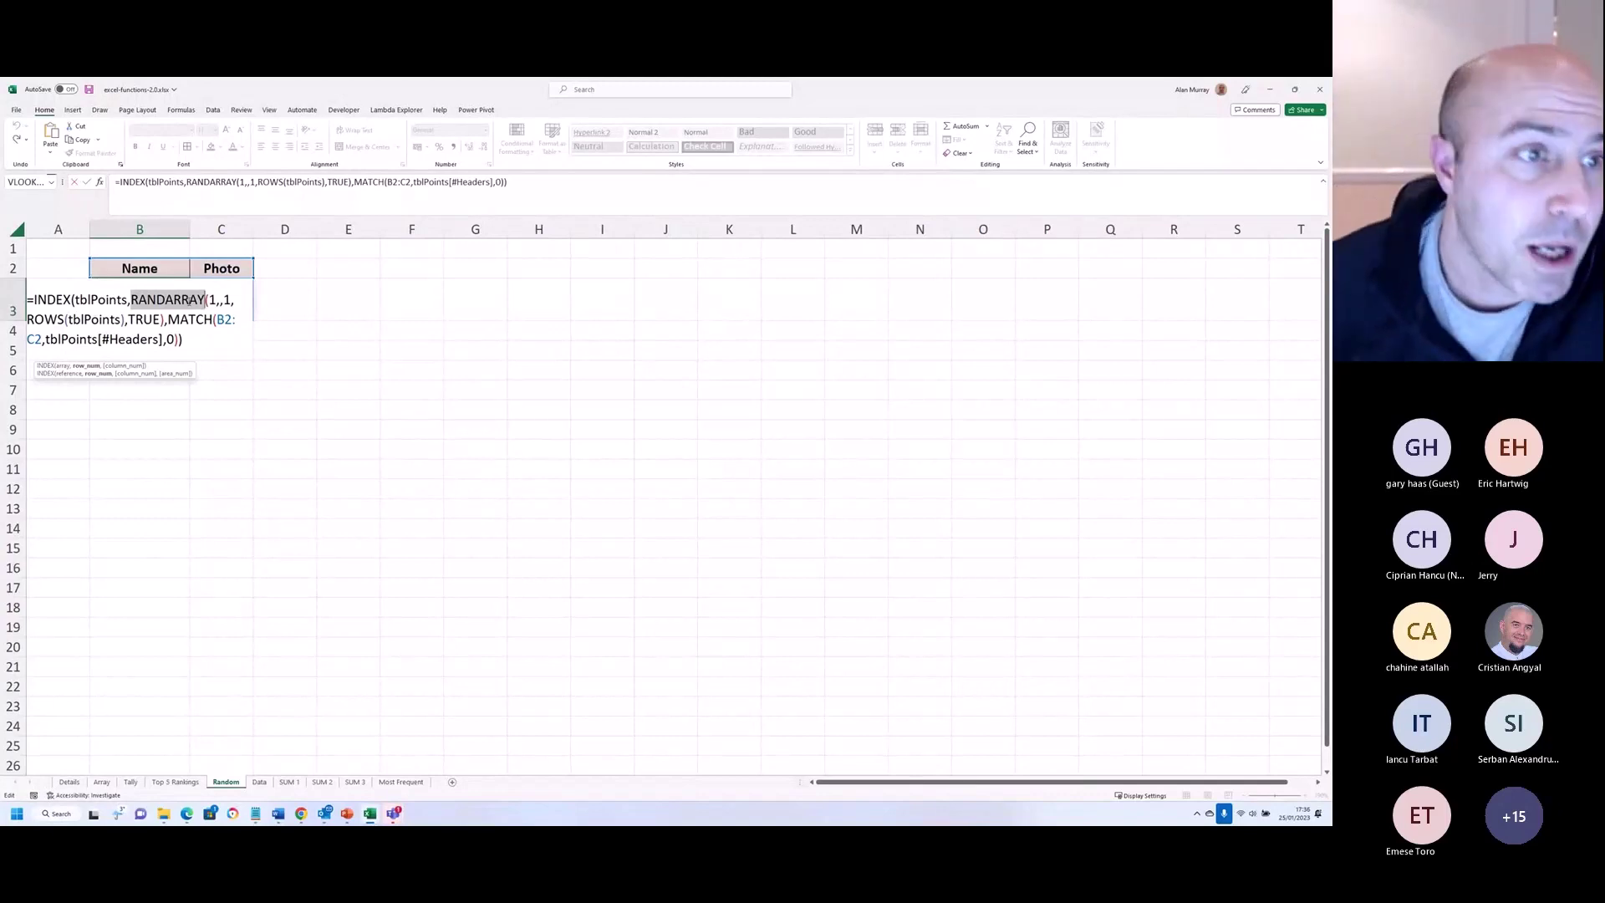
click(184, 299)
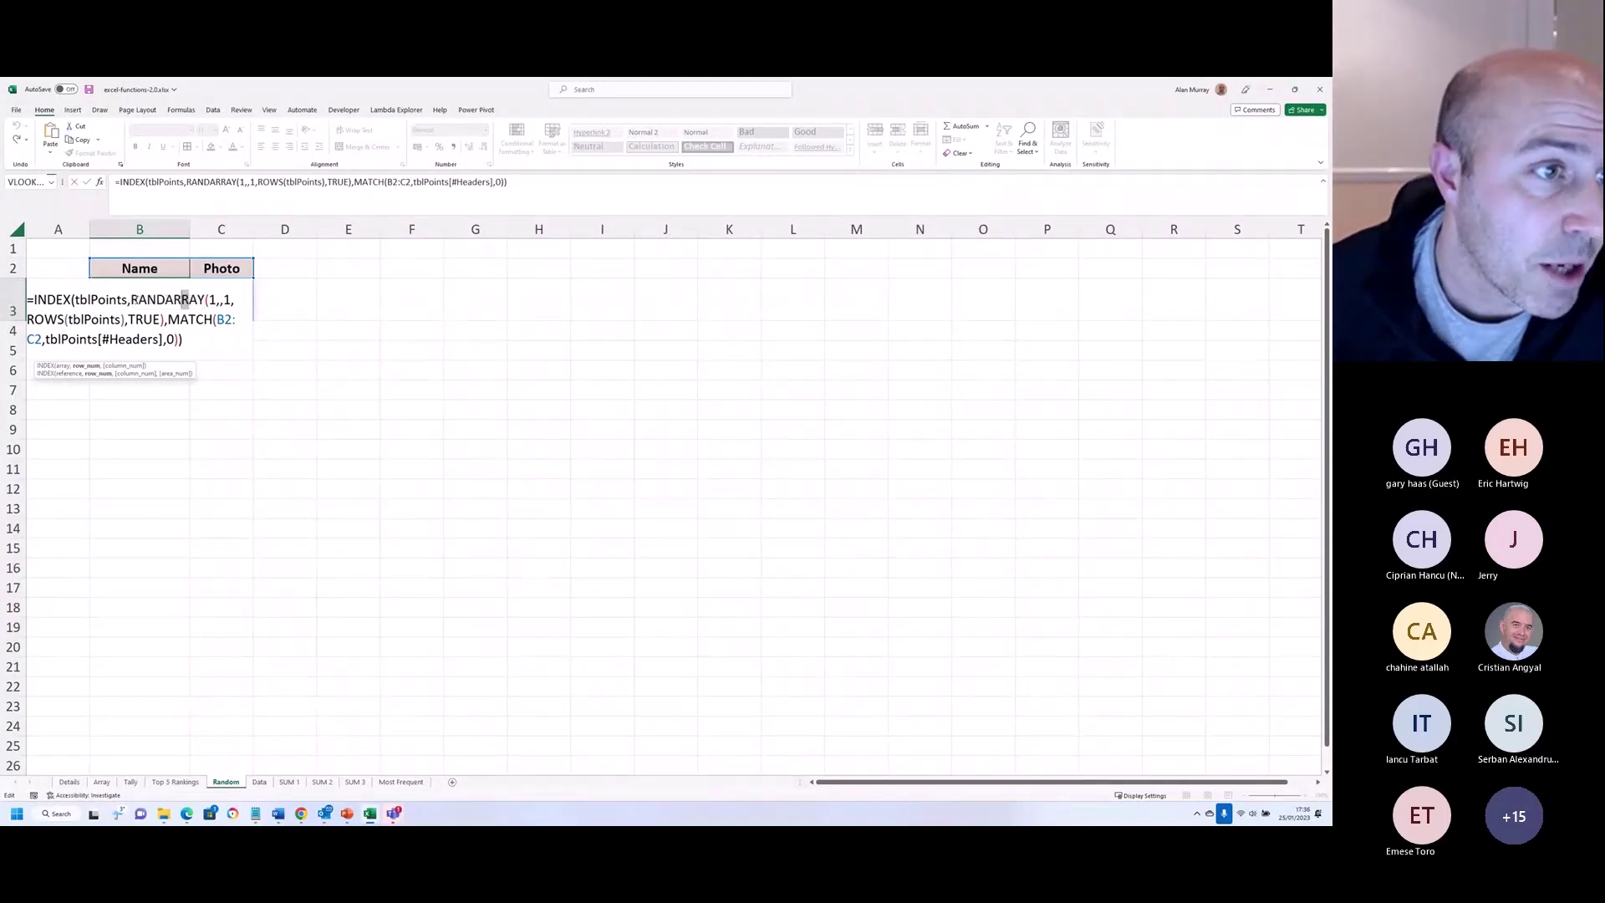
drag(131, 299, 206, 301)
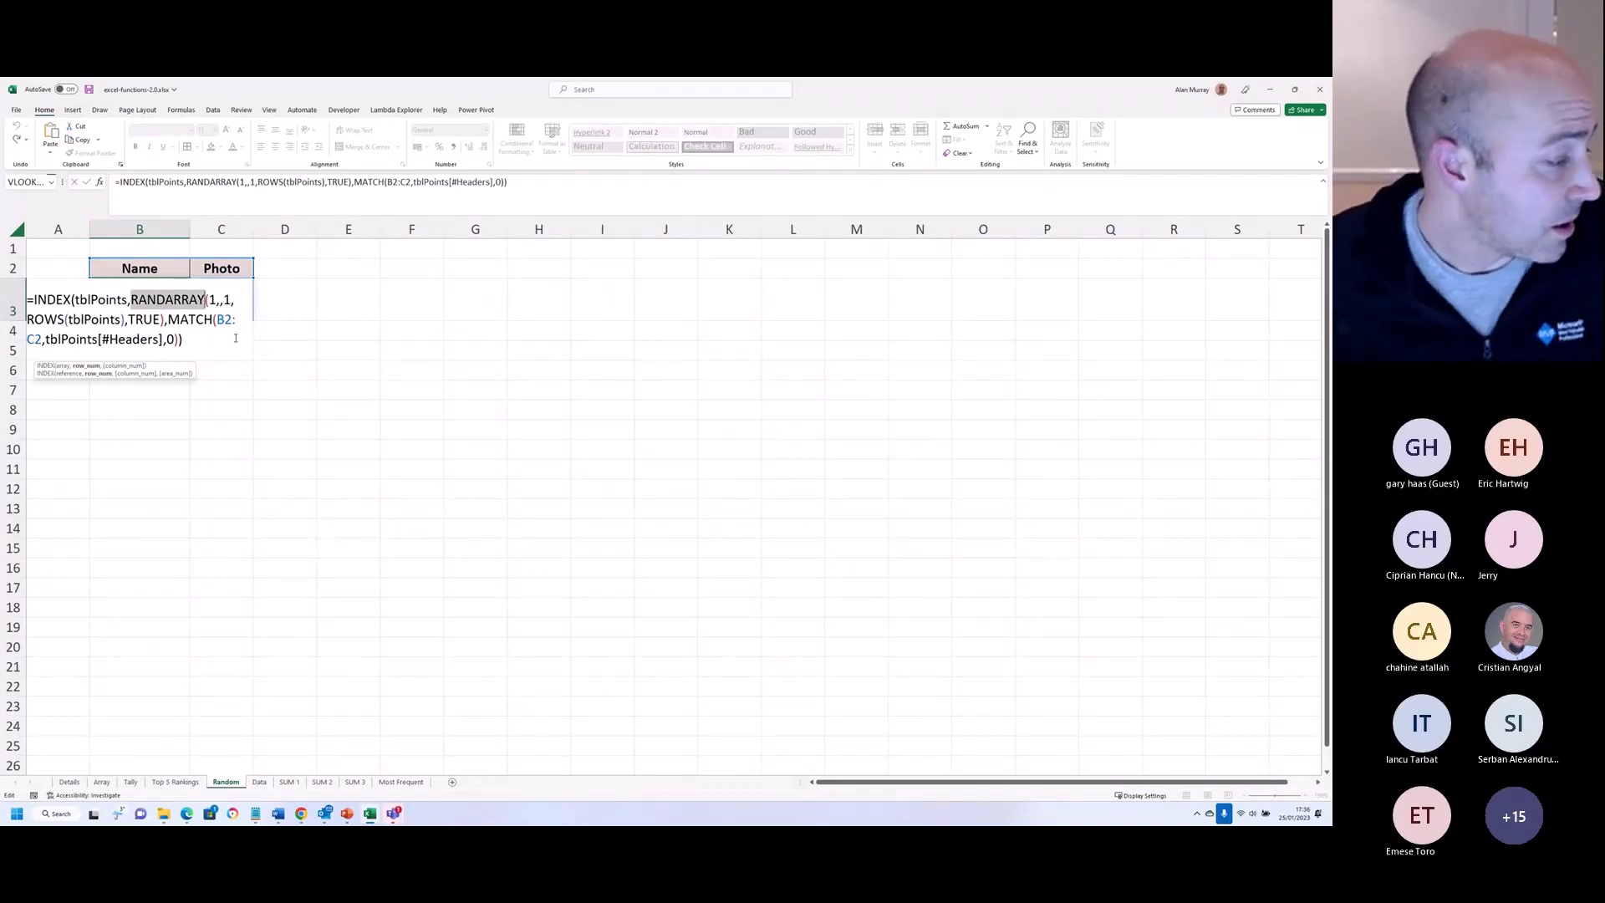
click(266, 358)
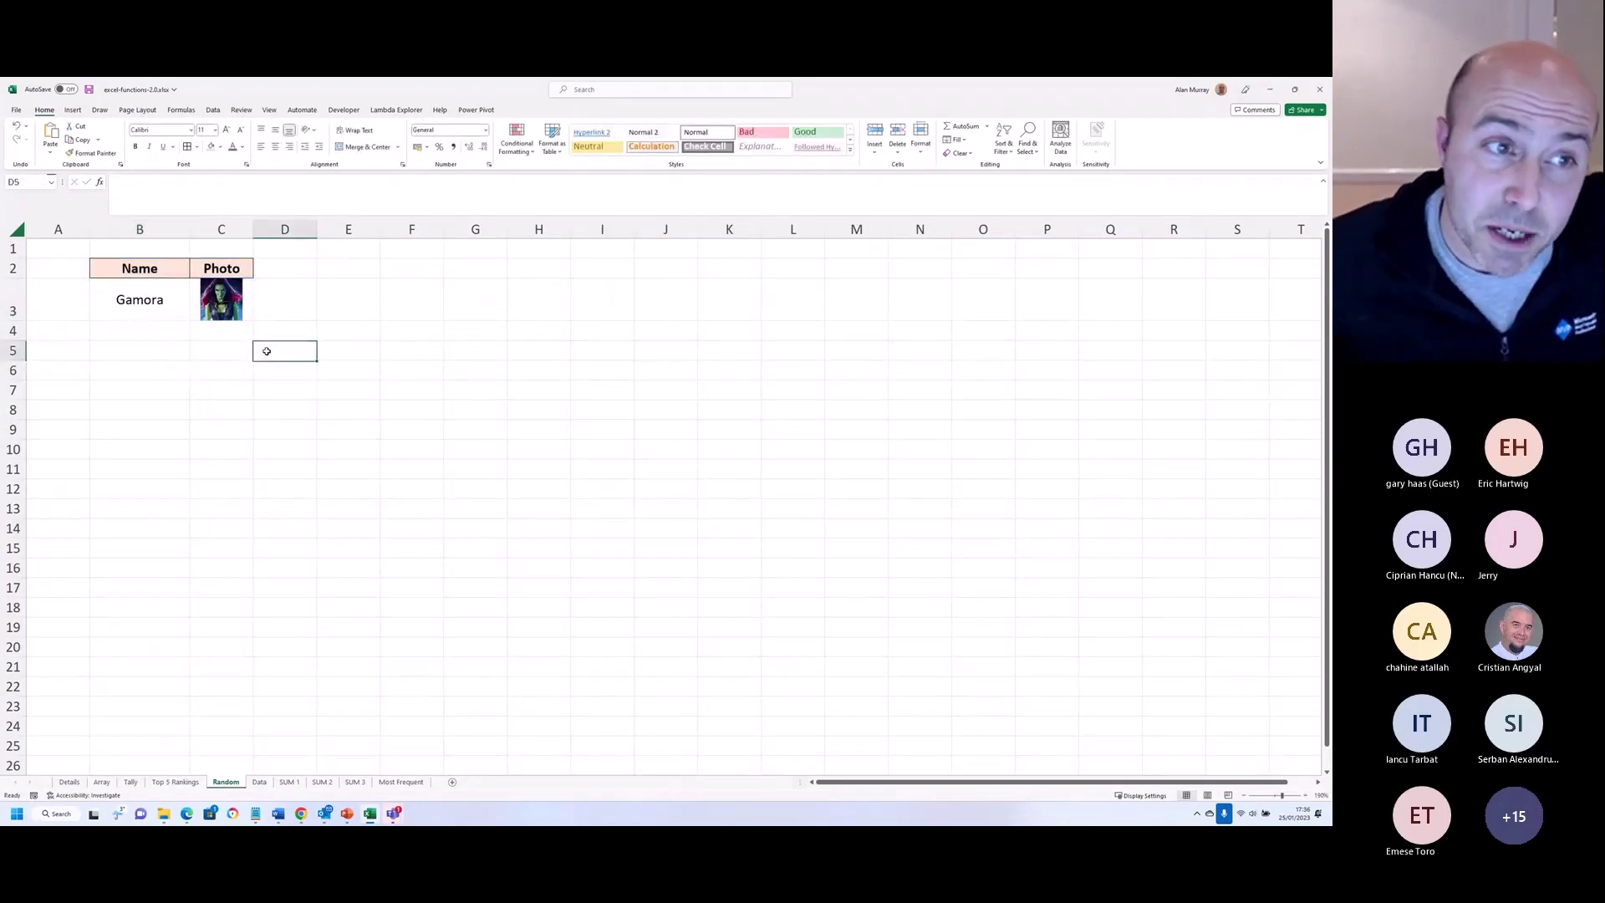
drag(266, 351, 226, 297)
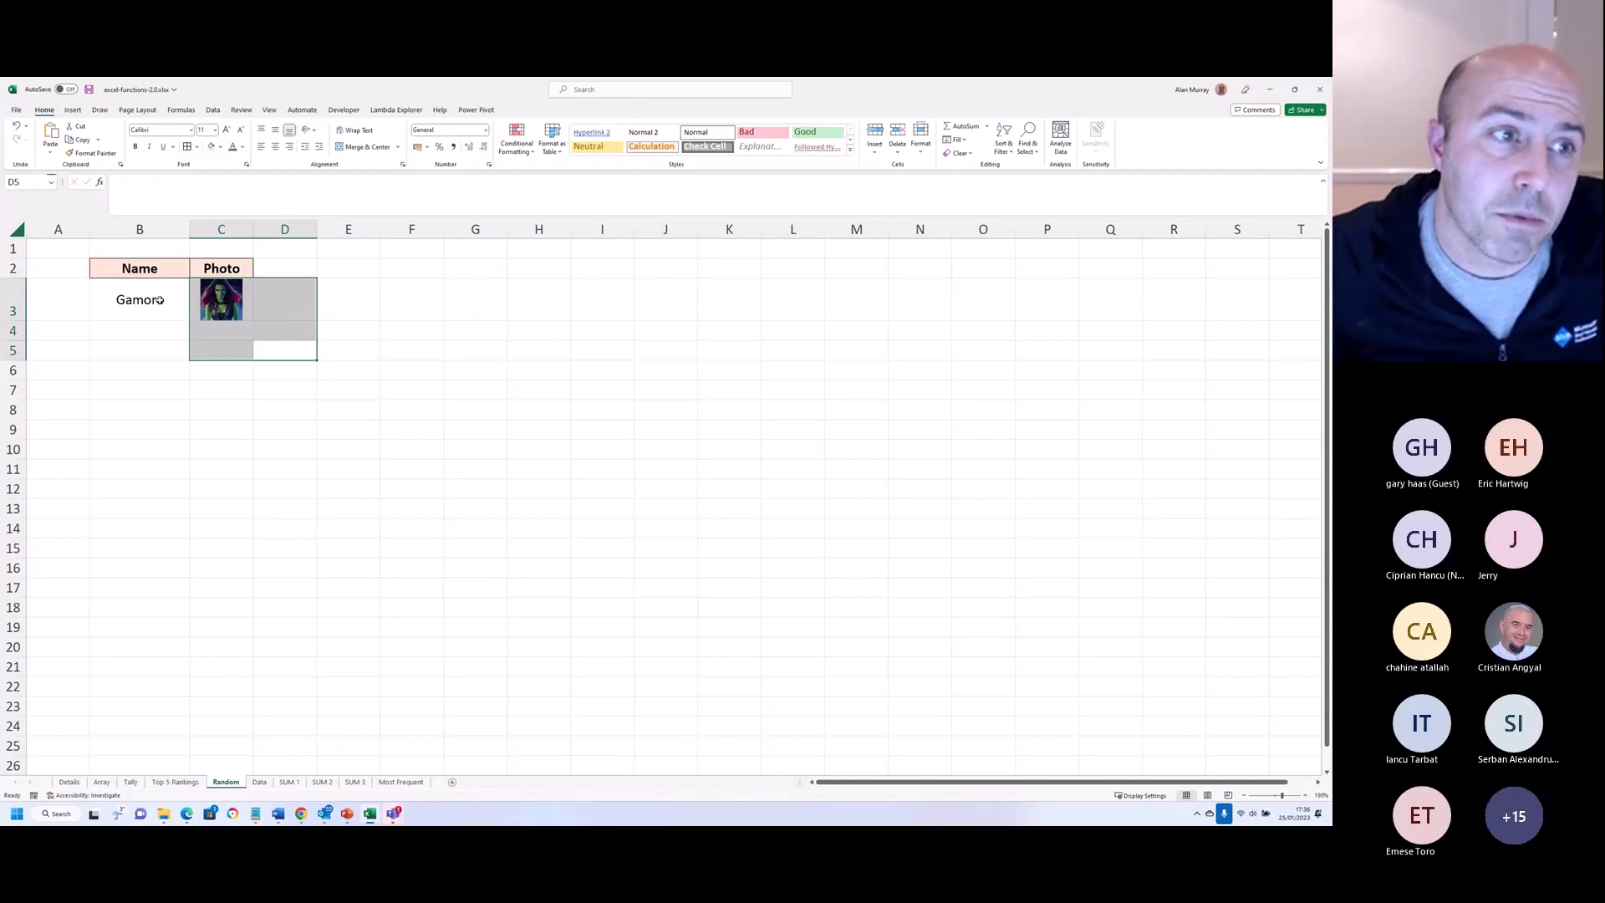
drag(150, 290, 164, 412)
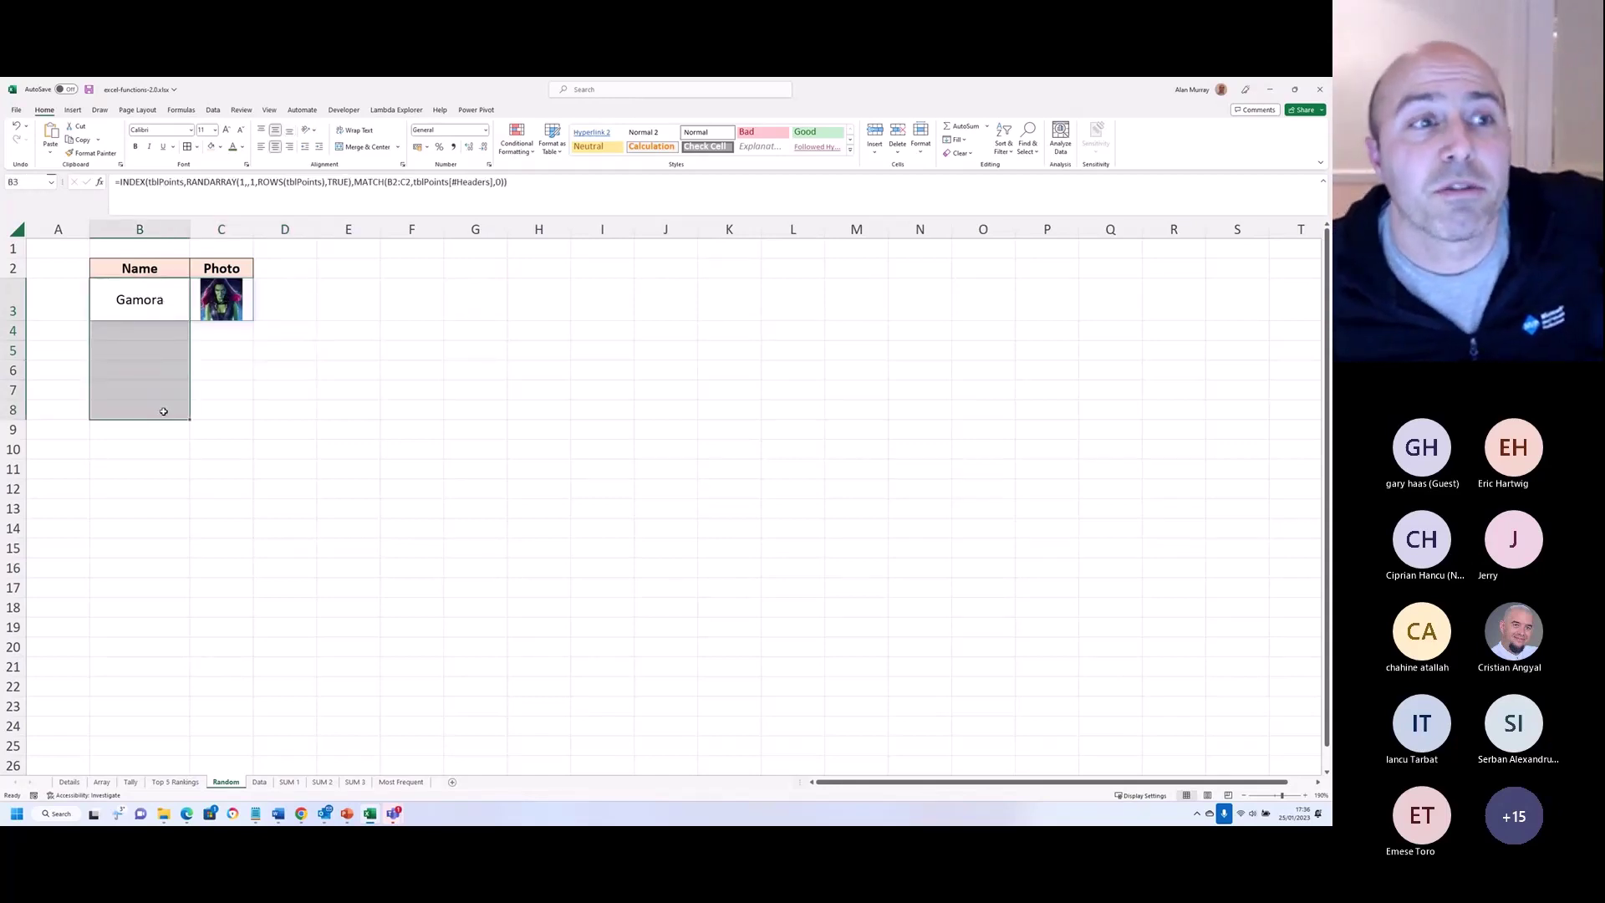
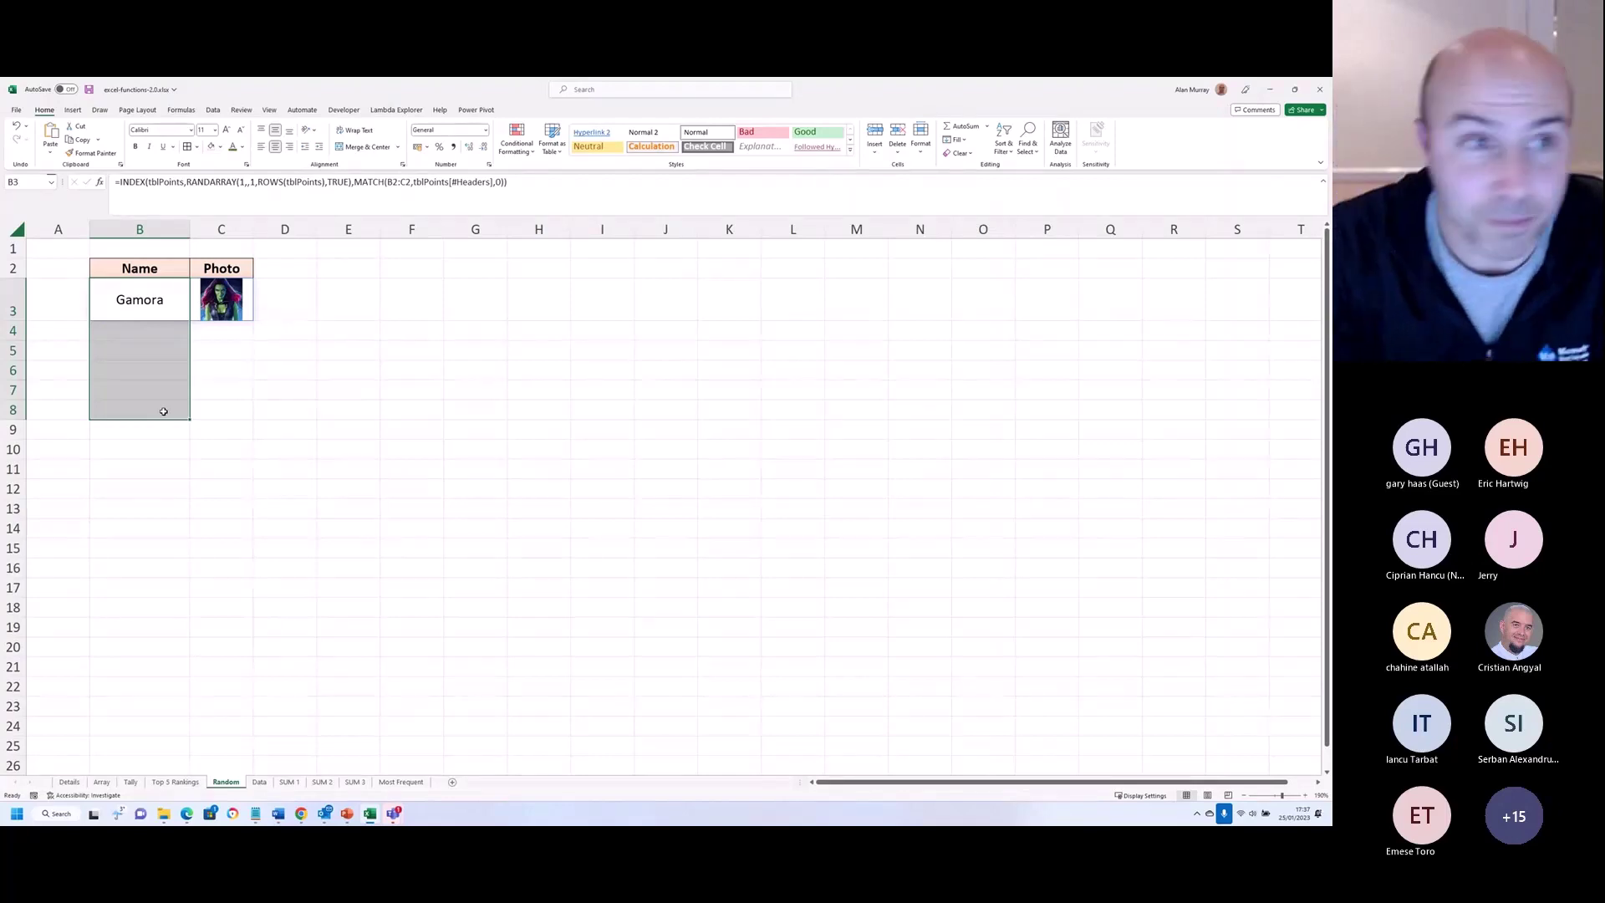
Step: Go to the SUM 1 sheet and select B3 to show that August is the date 01/08/2021
click(339, 373)
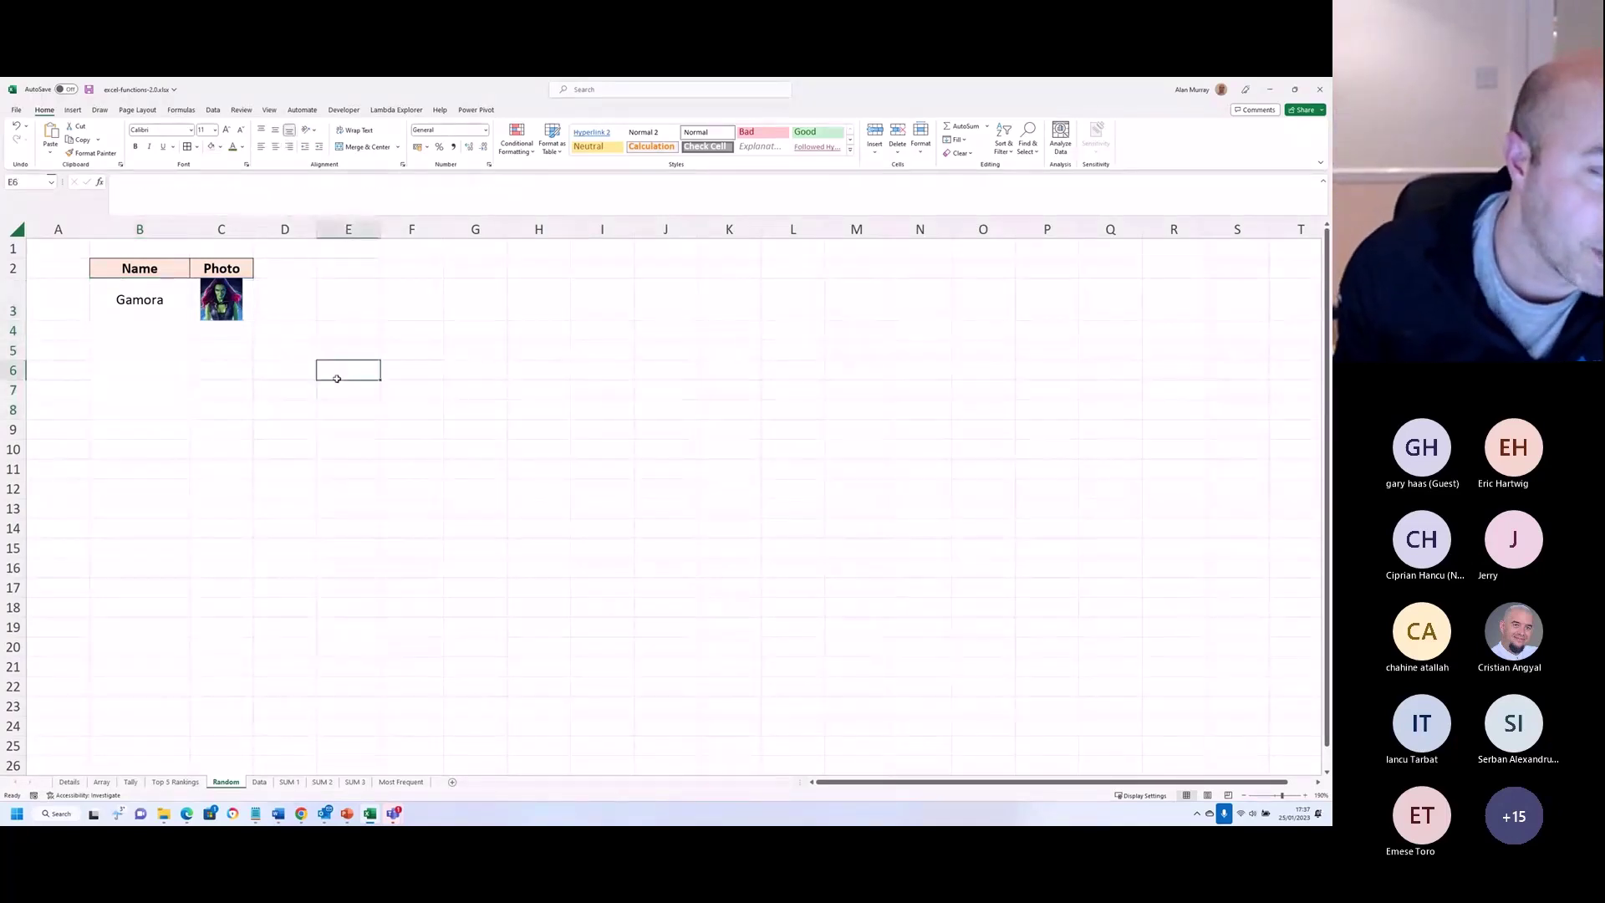
click(294, 440)
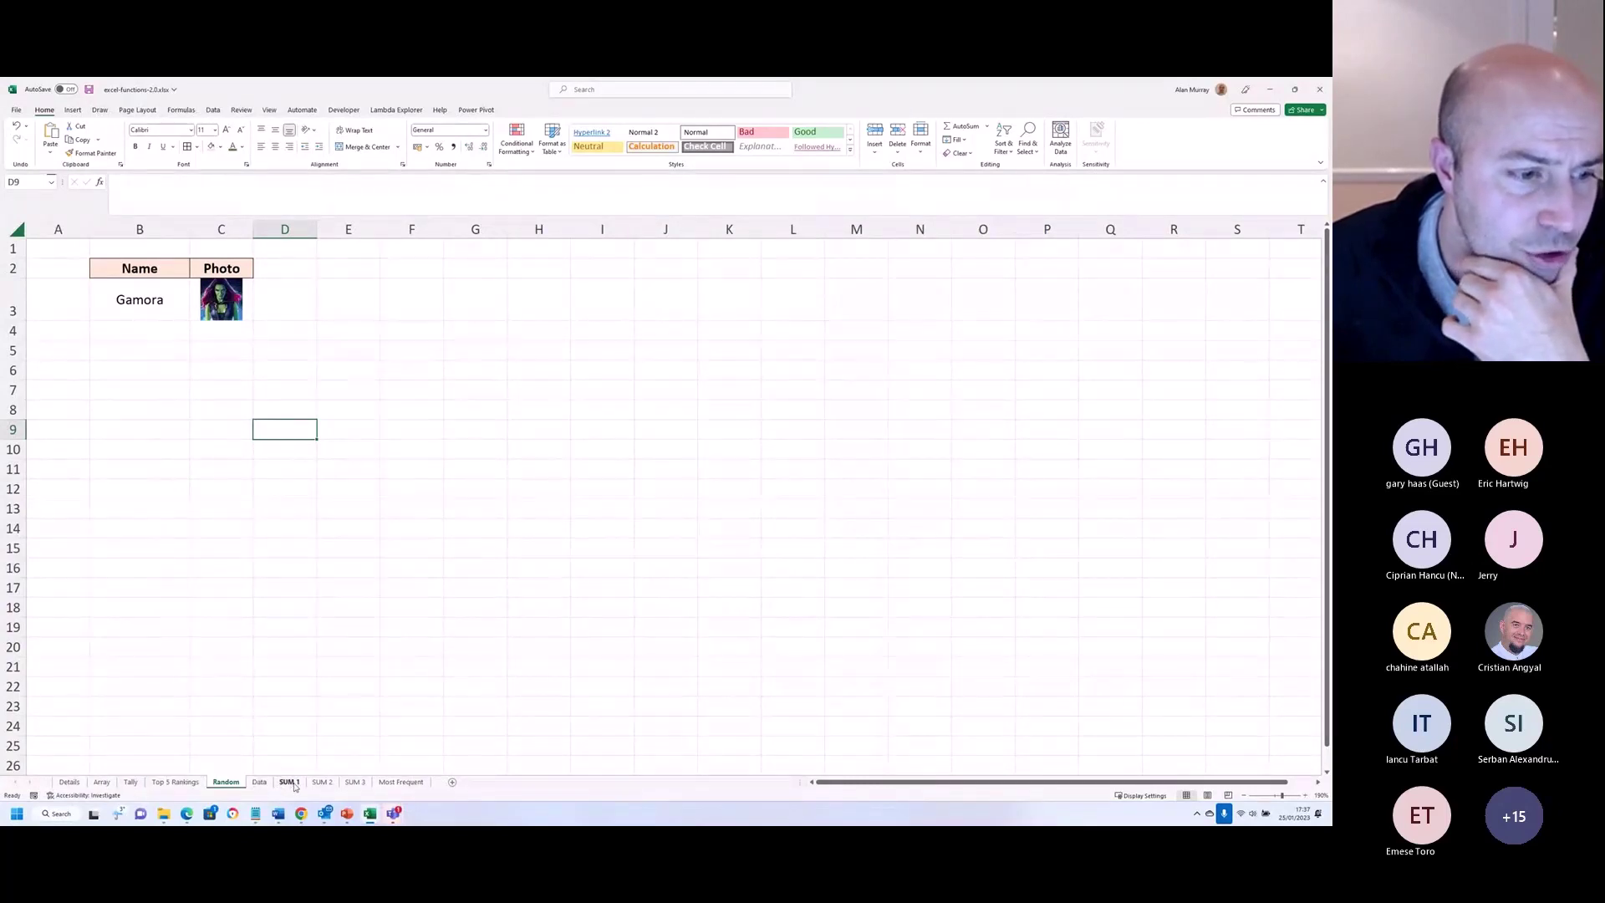
click(292, 784)
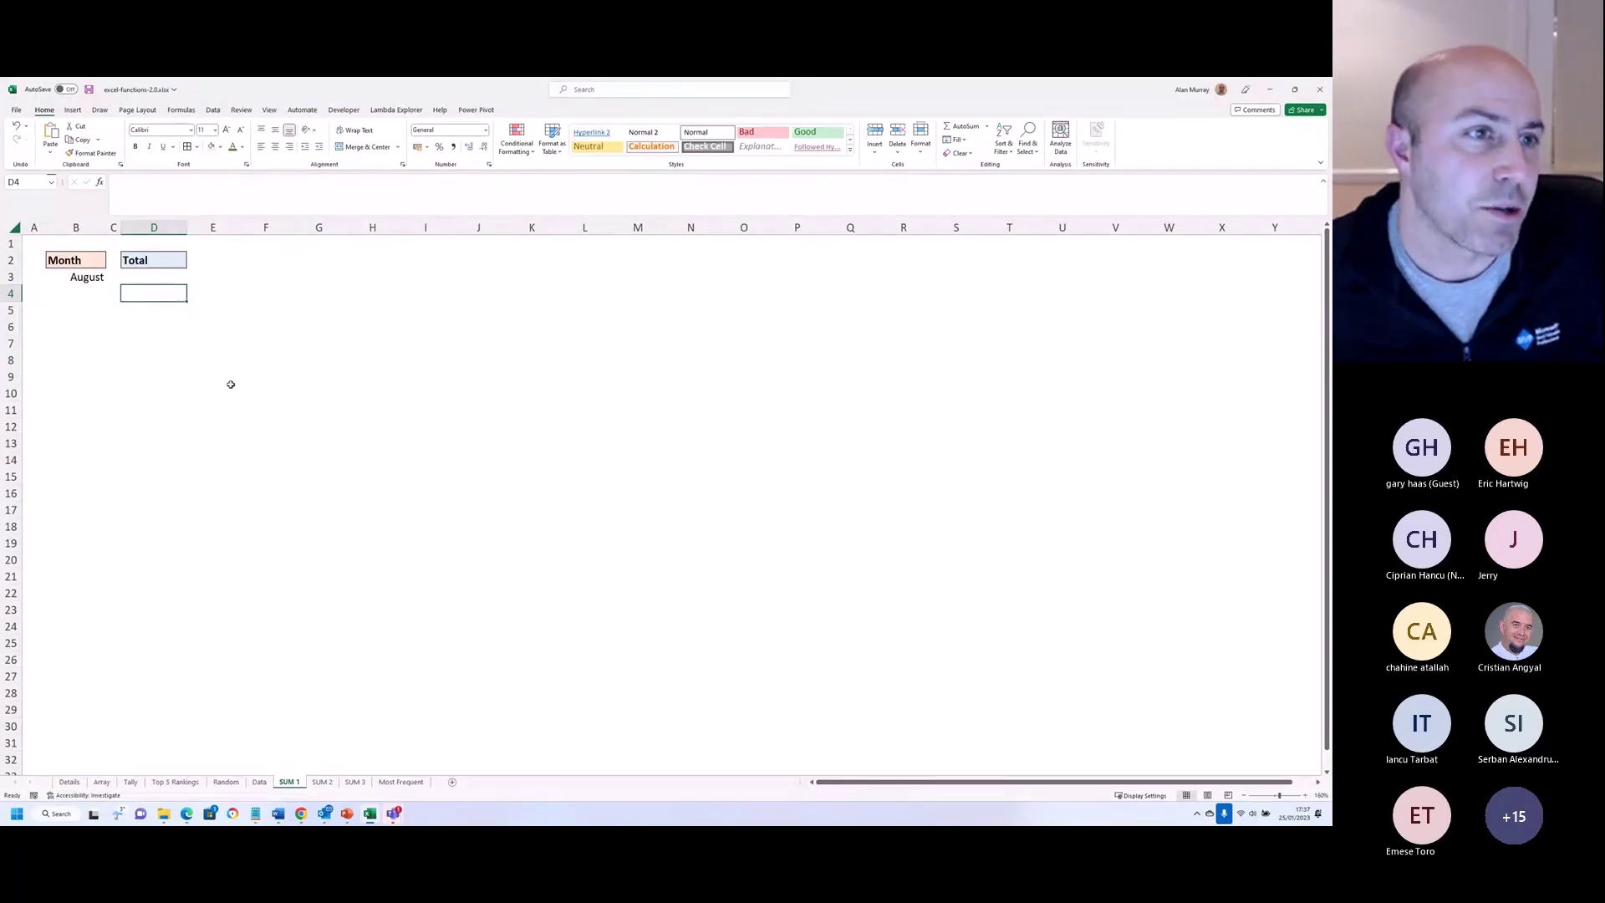
scroll(230, 388, up, 4)
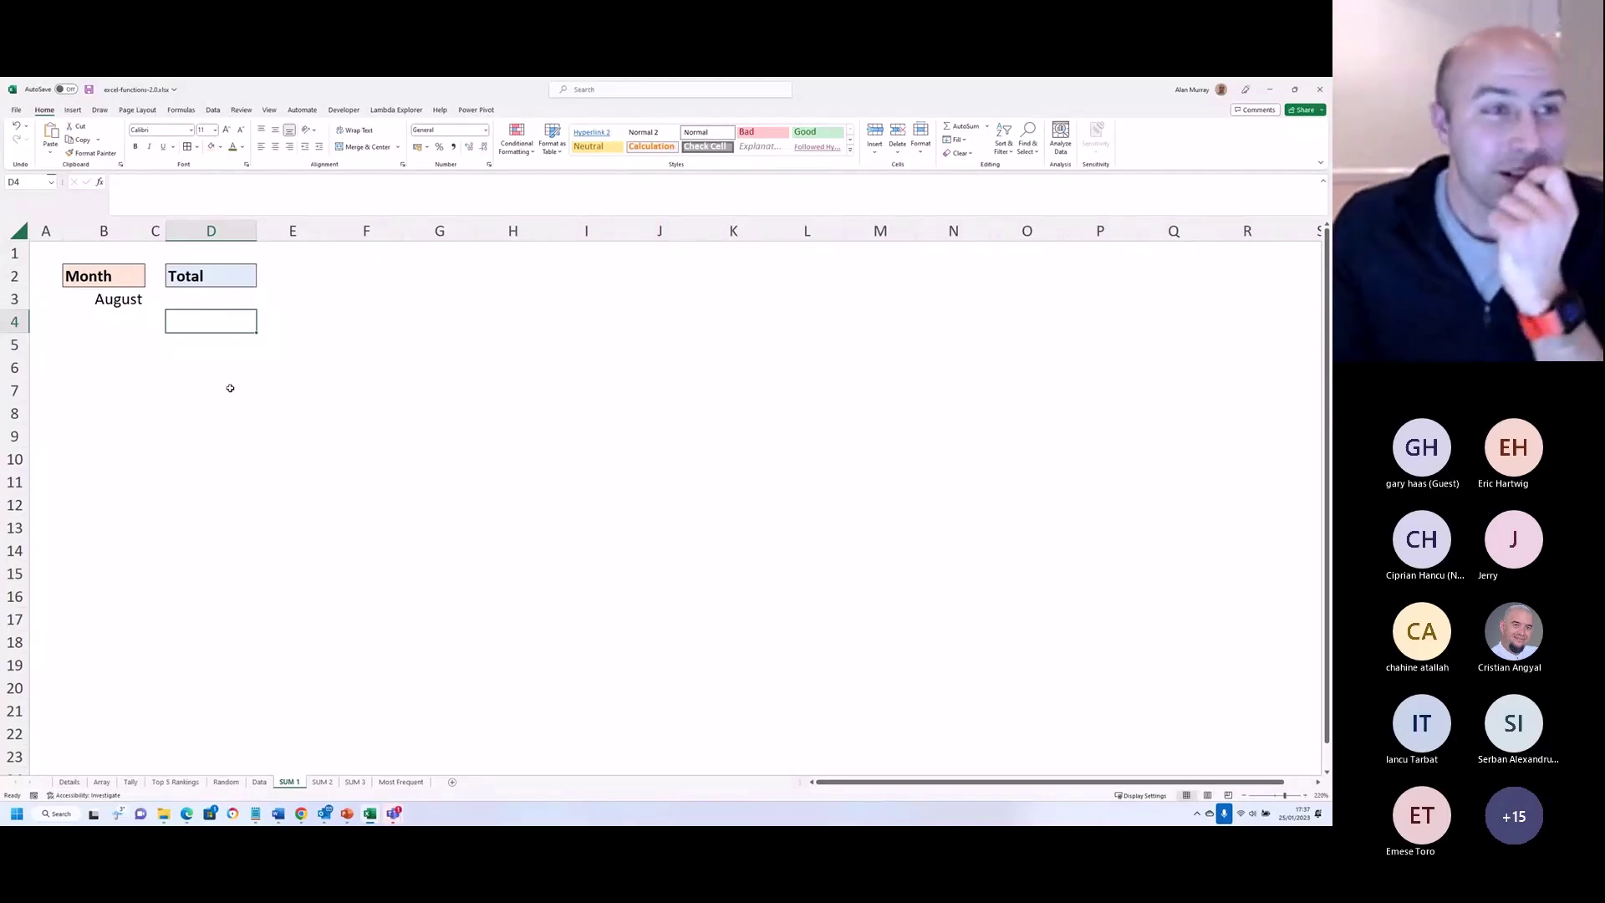
click(126, 300)
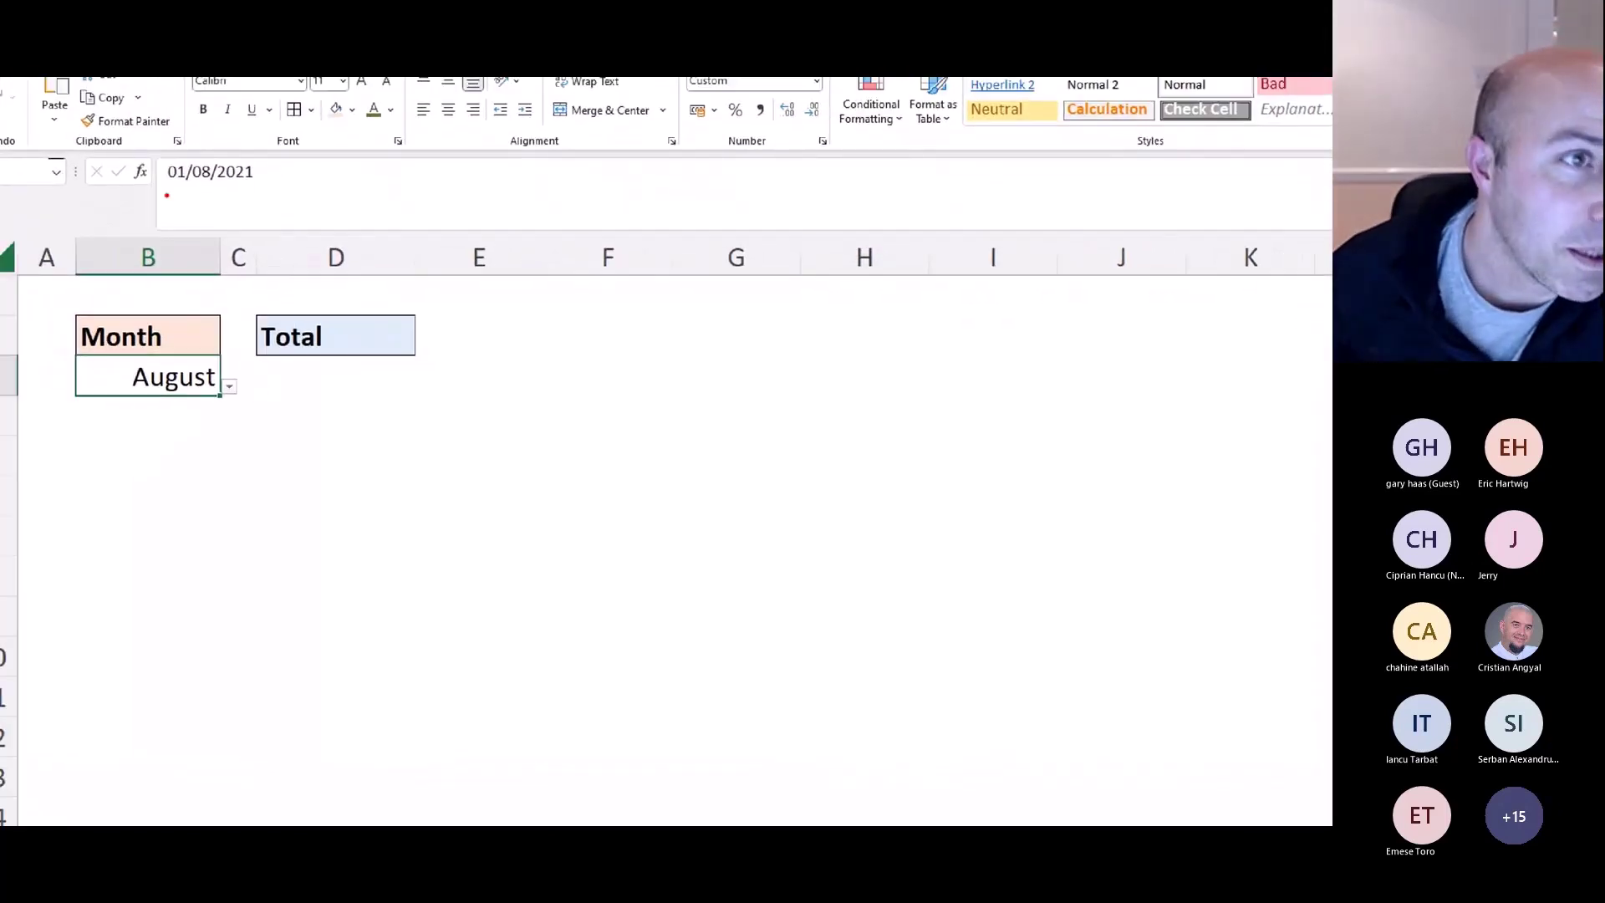
mouse_move(154, 150)
mouse_down()
mouse_move(296, 199)
mouse_move(141, 180)
mouse_move(159, 150)
mouse_up()
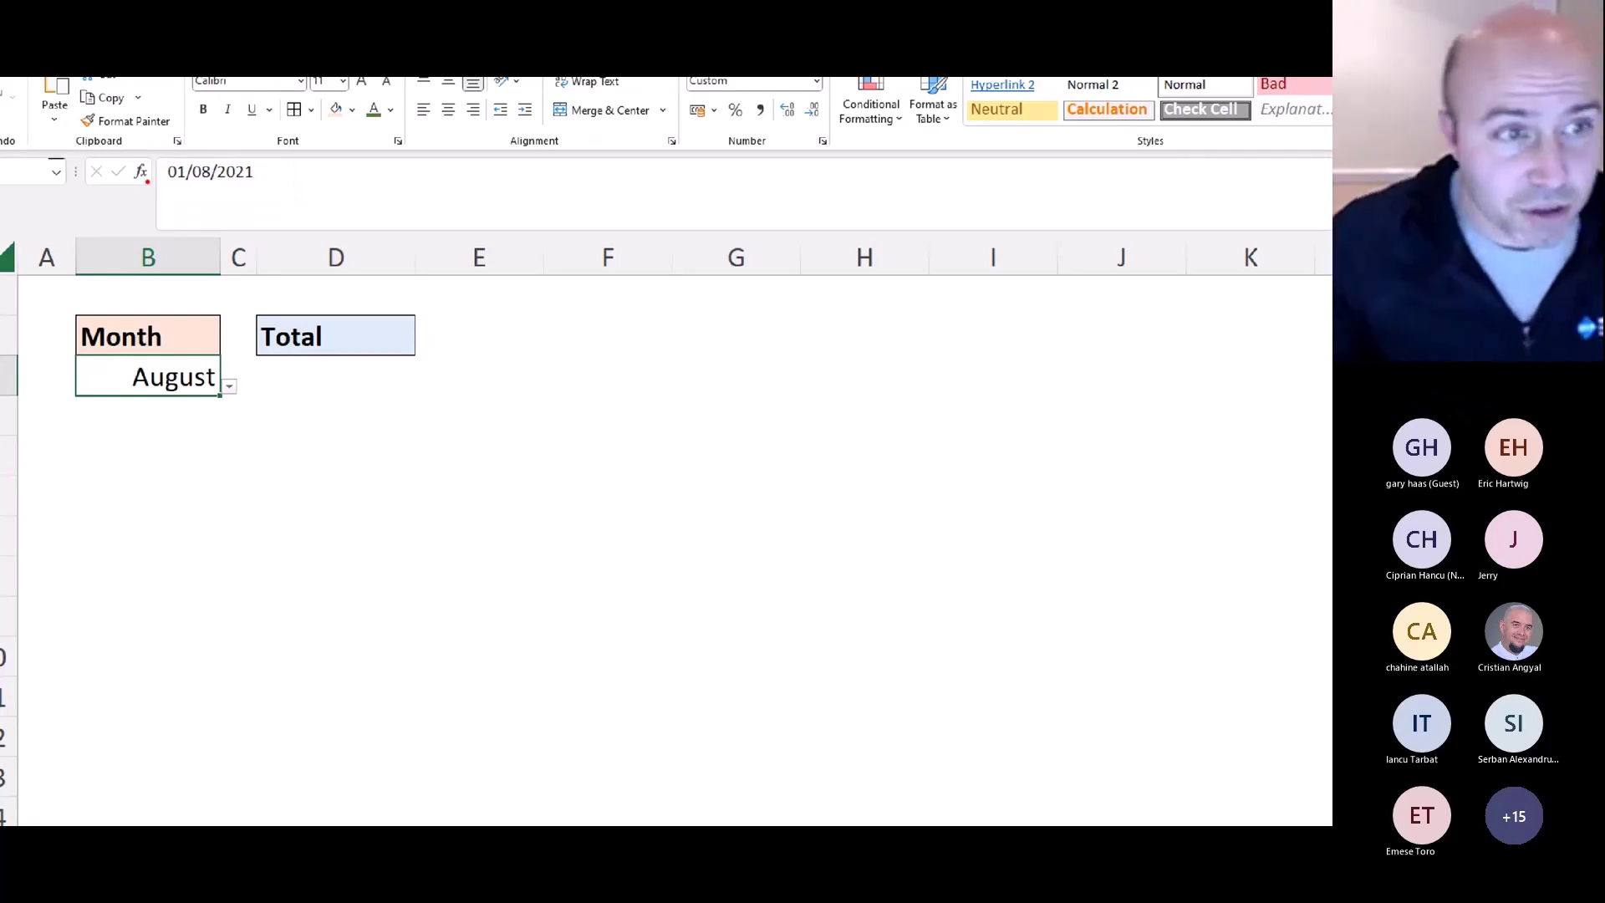
Step: Start a formula in D3 by typing =sumpro for SUMPRODUCT
click(348, 381)
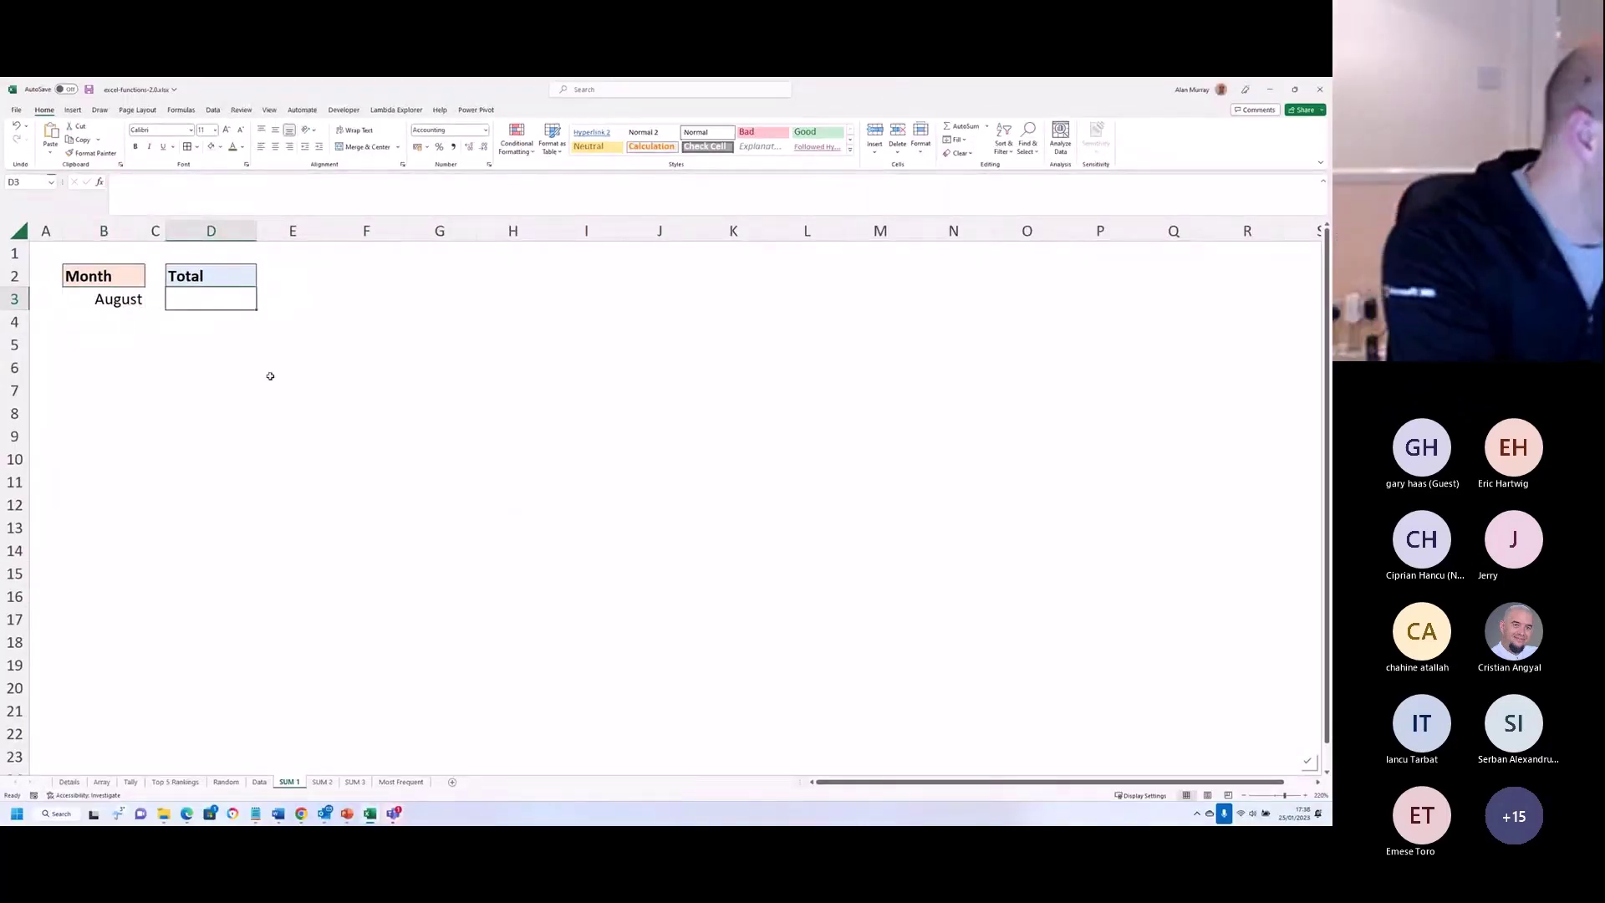
text(=sumpro)
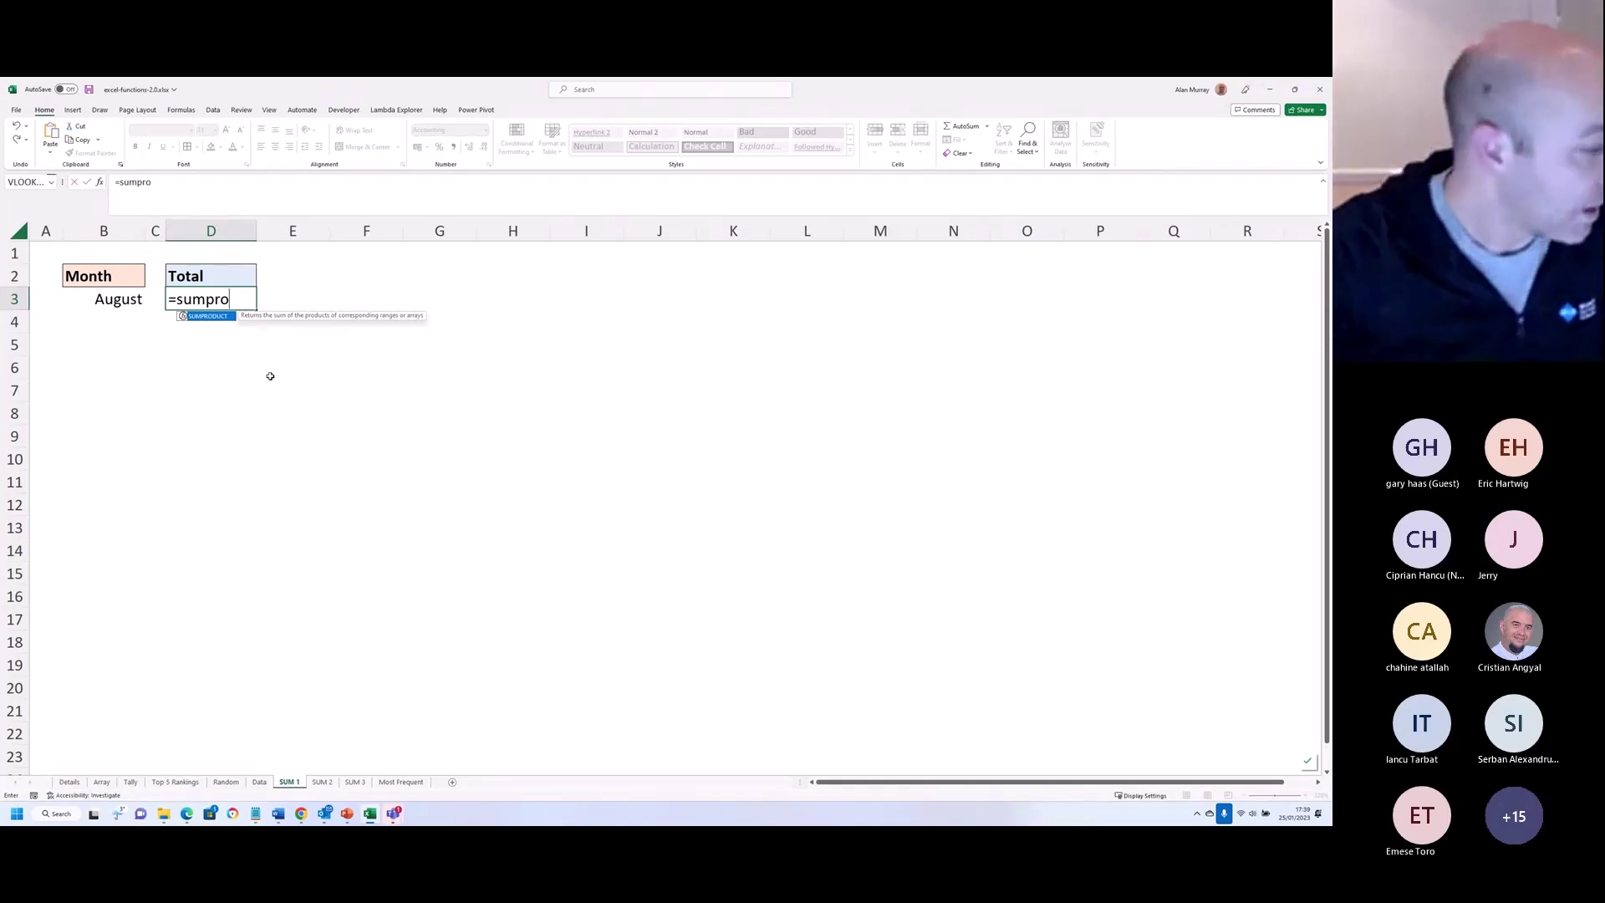
Step: Extend the D3 formula to =SUMPRODUCT((MONTH(B3)=MONTH( using the month cell B3
key(Tab)
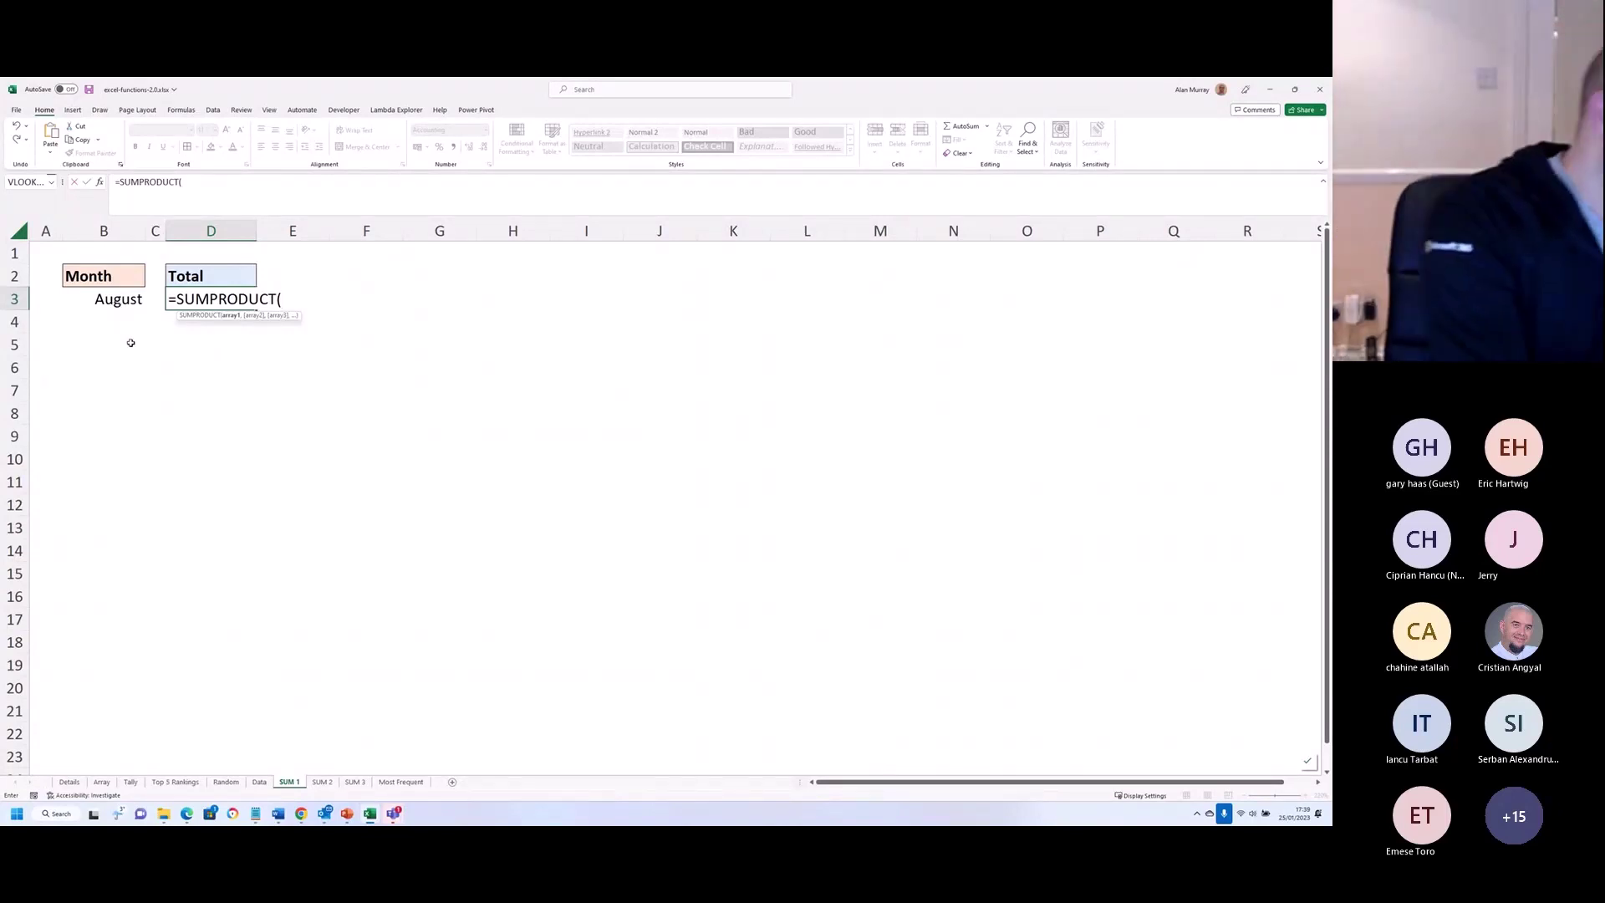
text((mon)
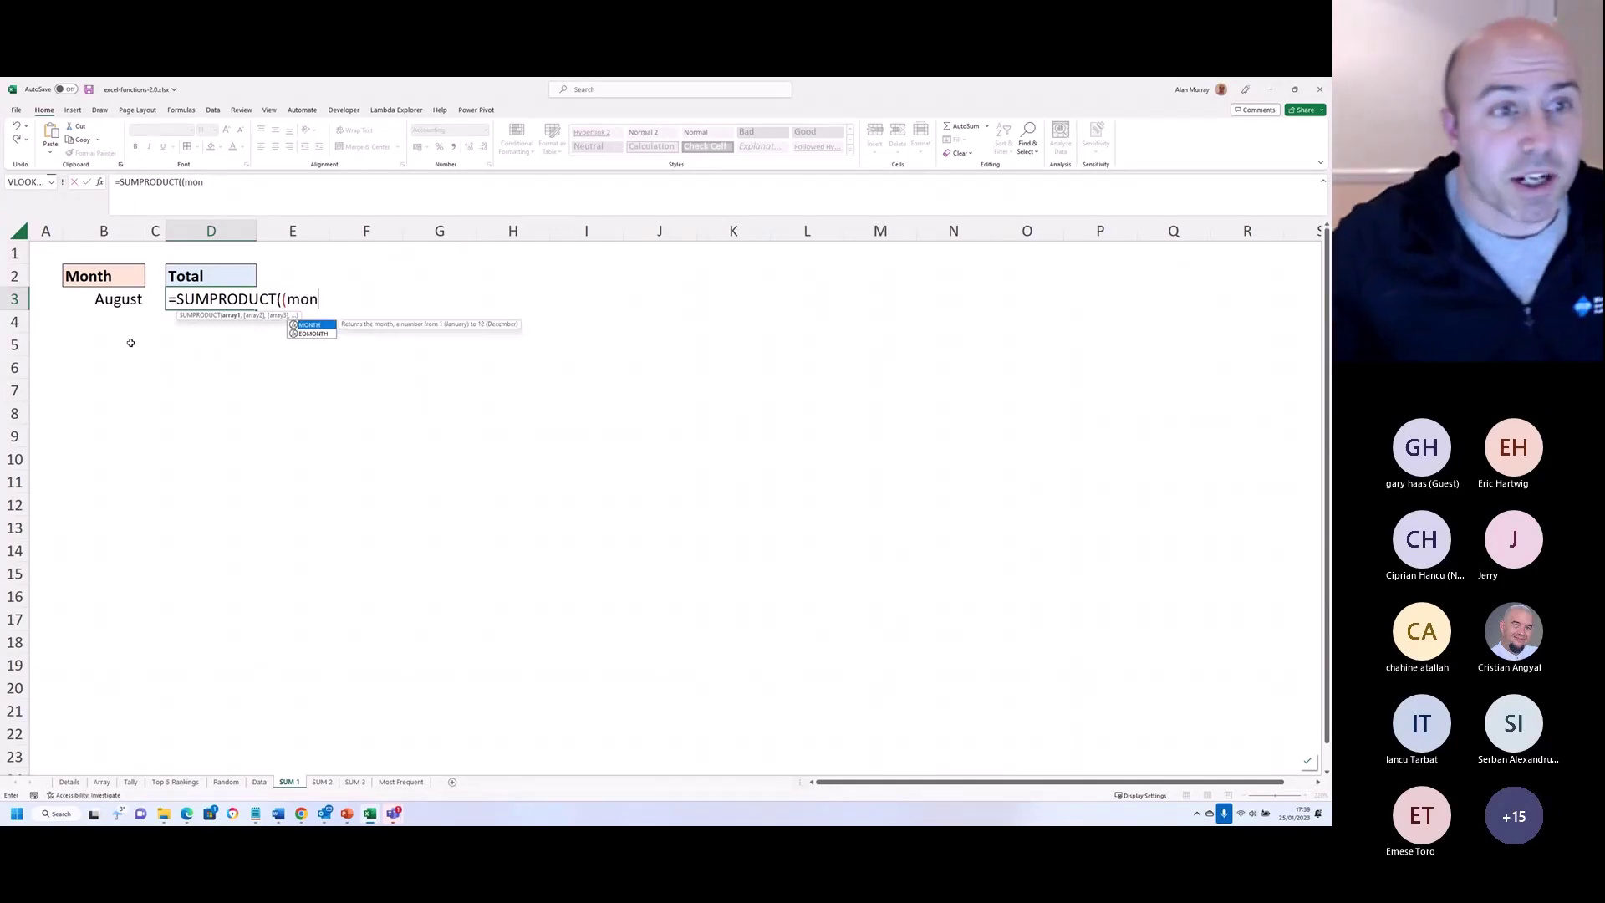
key(Tab)
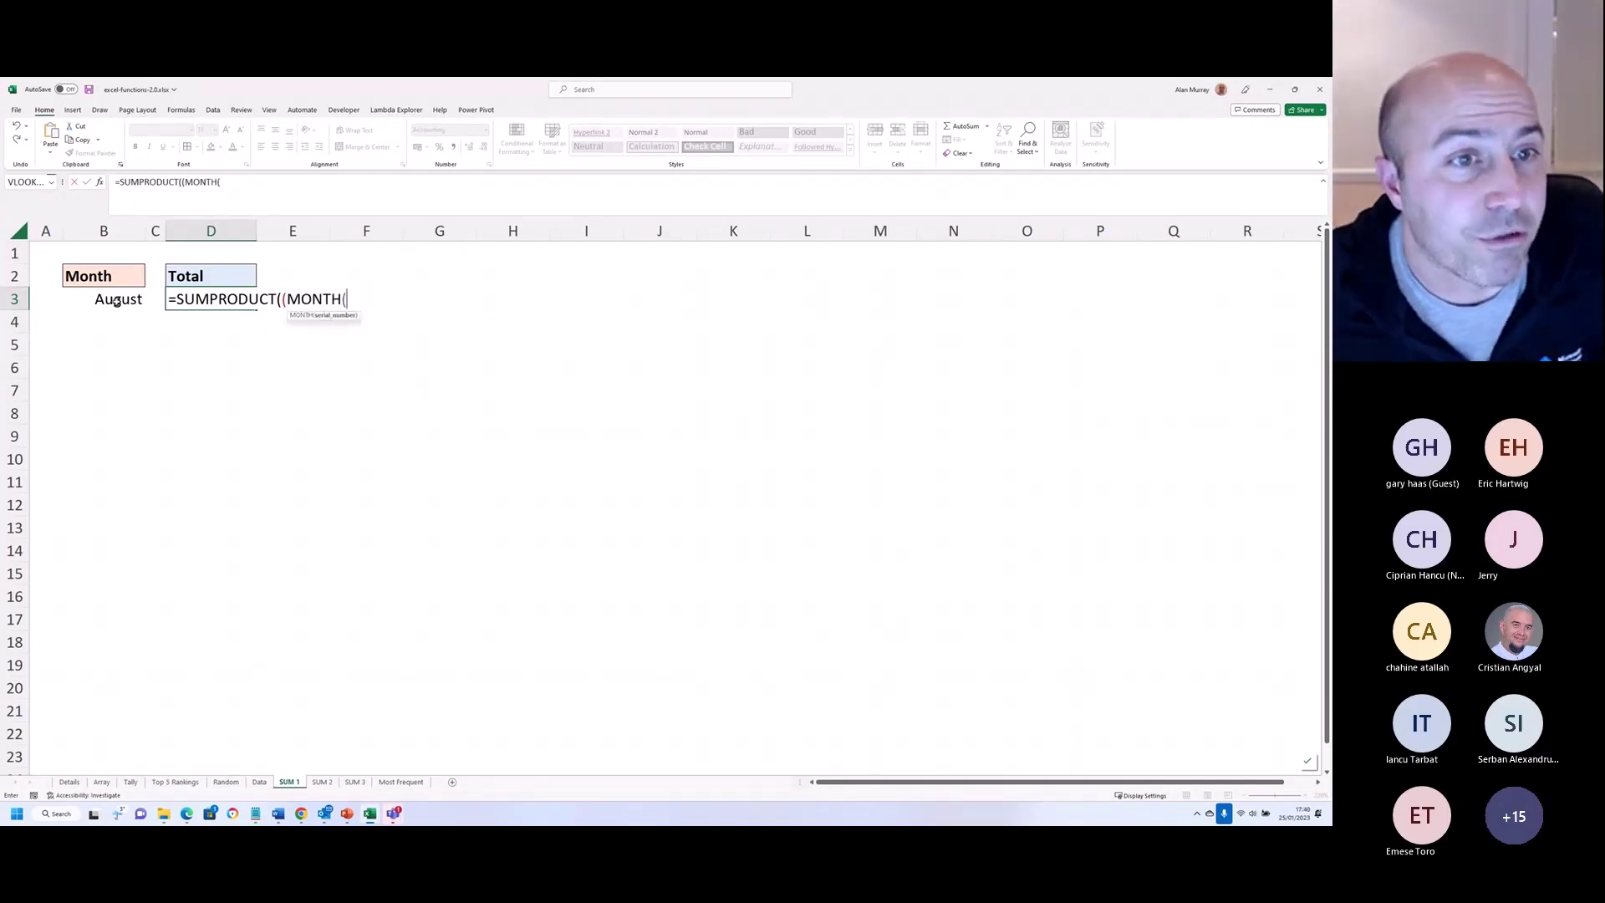
click(116, 302)
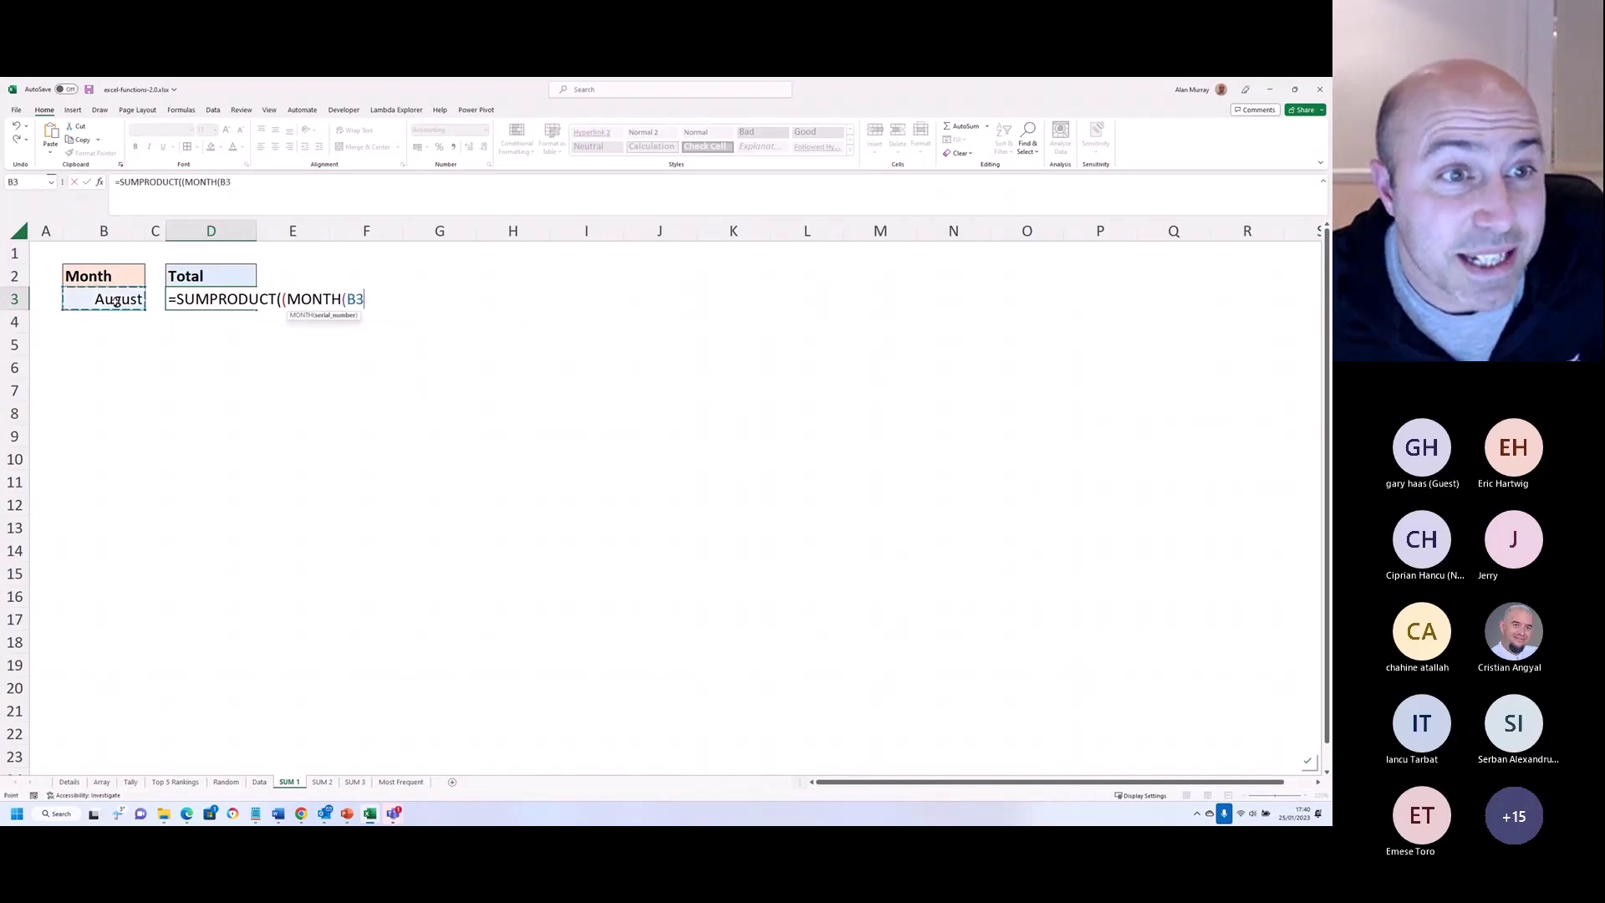
text()=)
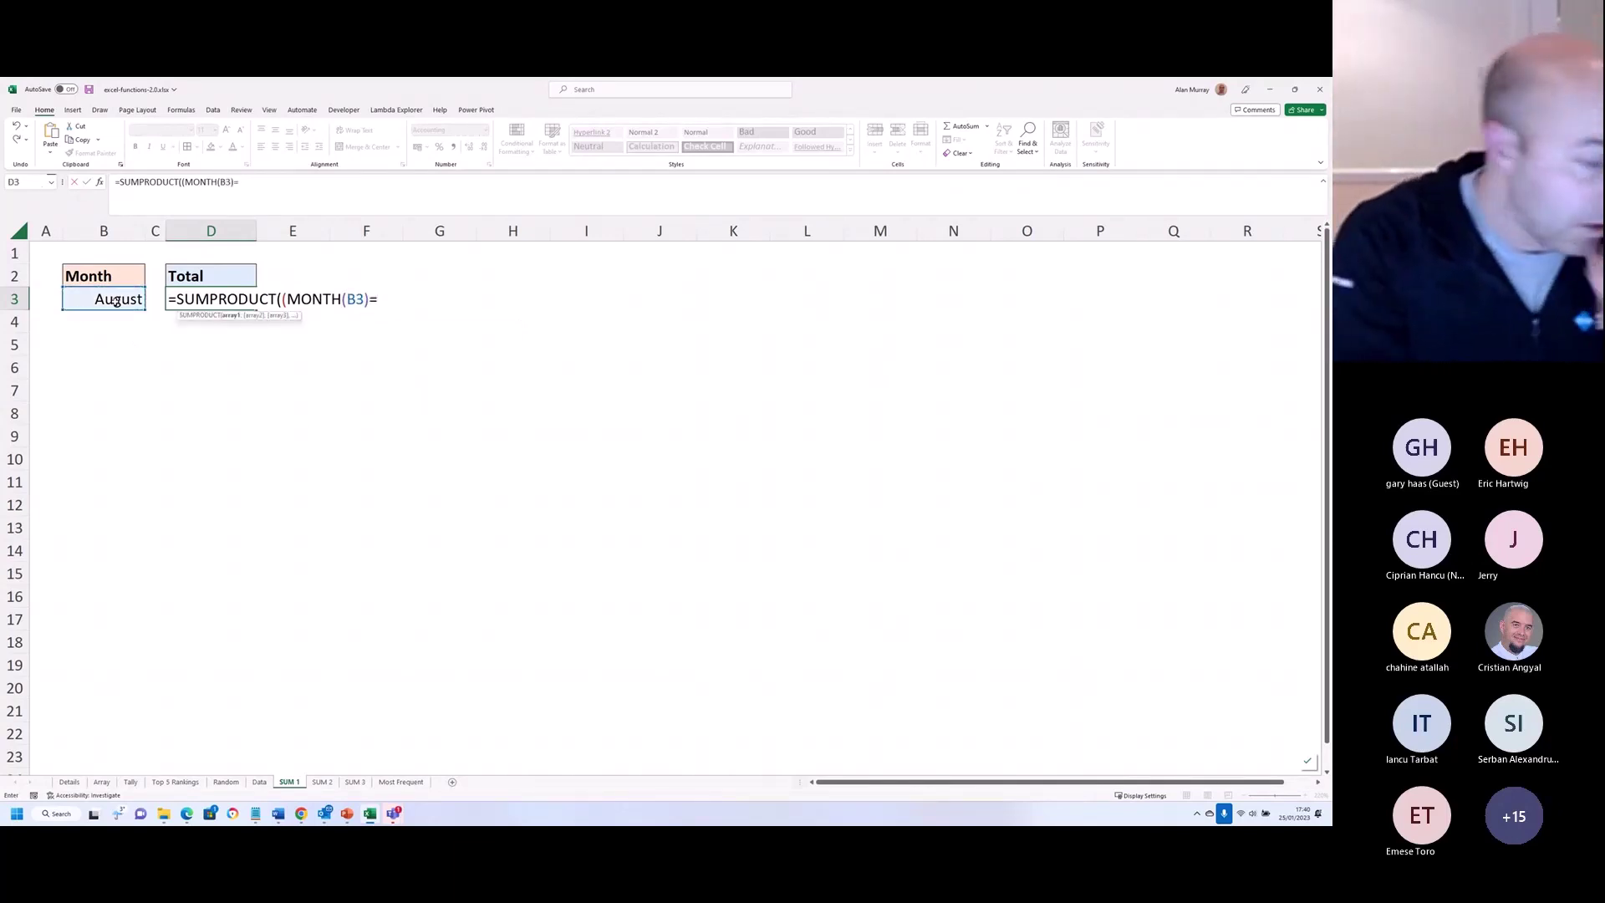
text(month()
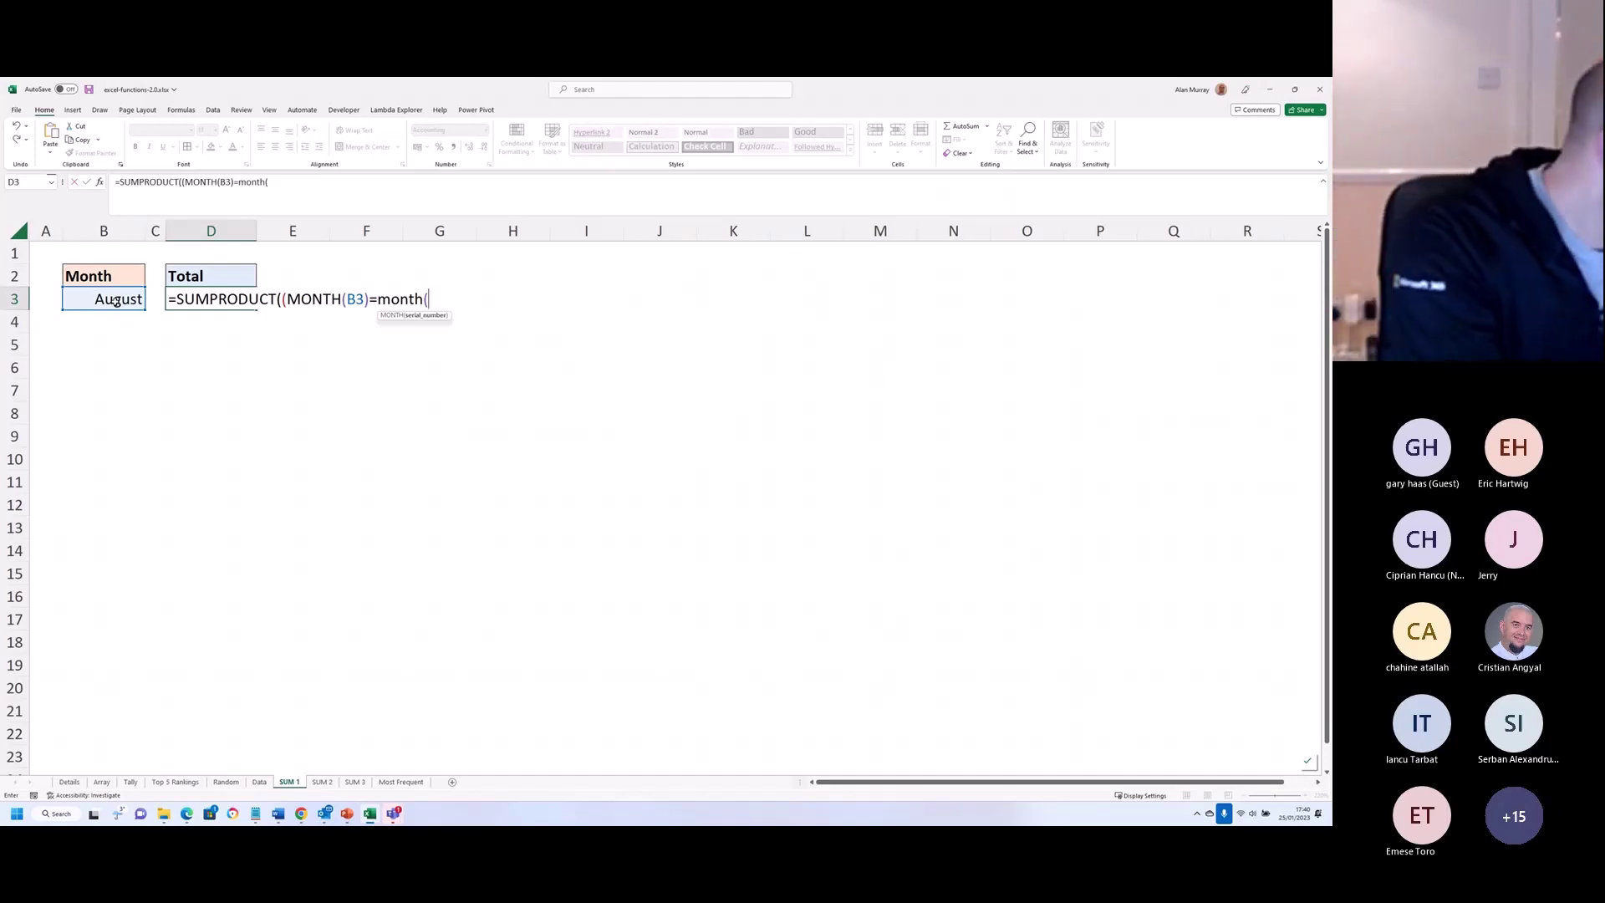
Step: From the Data sheet, add tblSales[Order Date] and multiply by tblSales[Total] in the formula
click(260, 783)
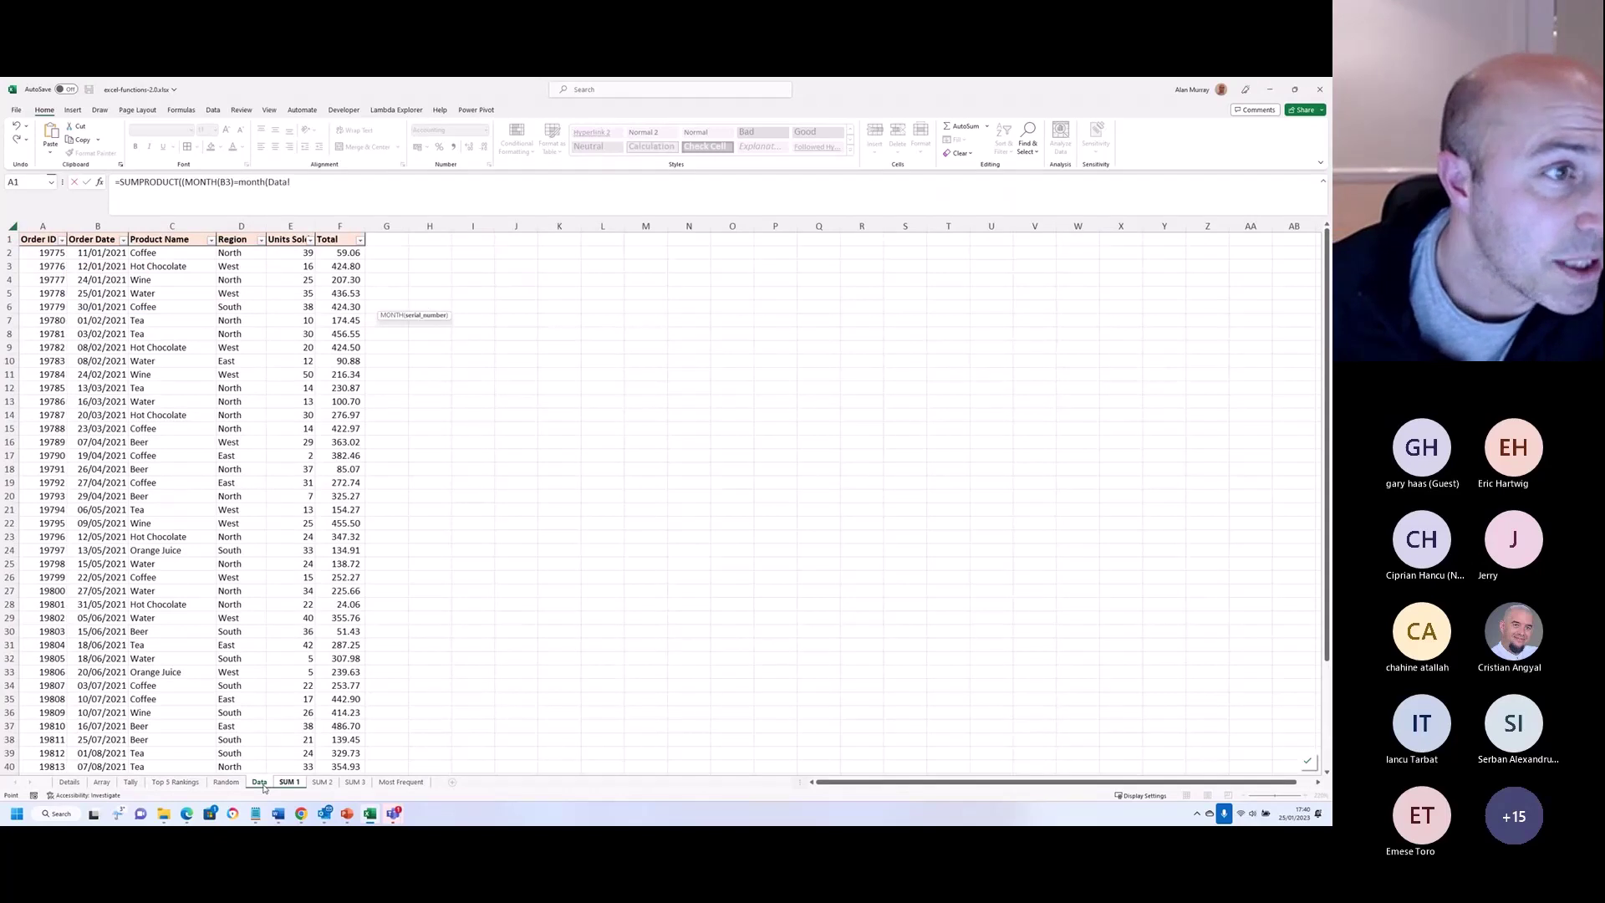
click(100, 237)
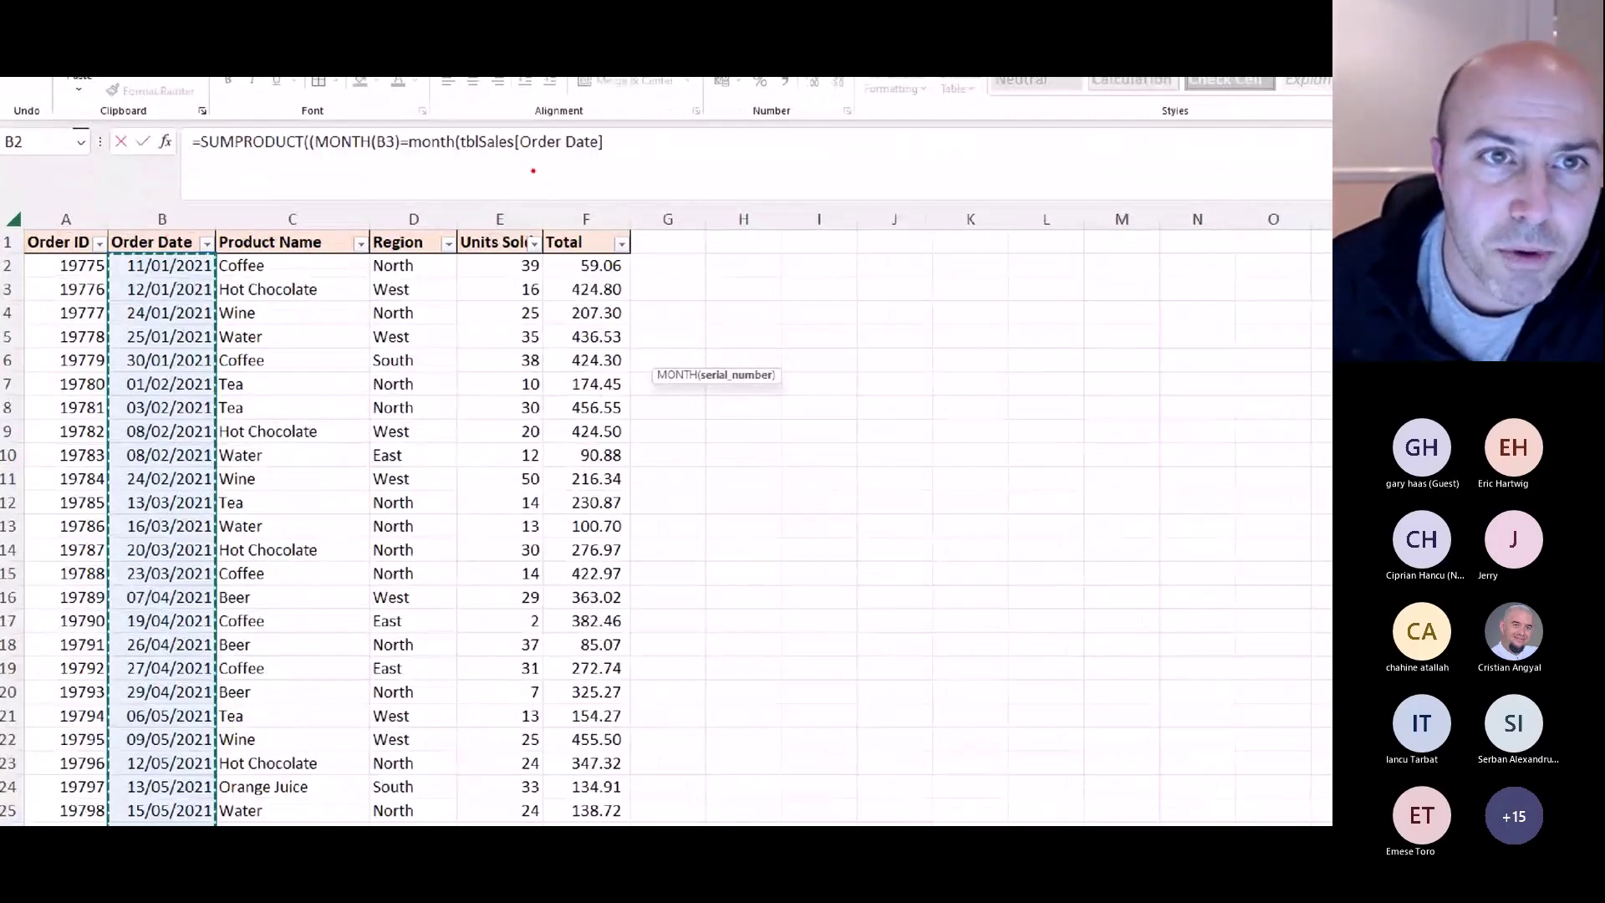
mouse_move(533, 201)
mouse_down()
mouse_move(511, 150)
mouse_move(525, 161)
mouse_up()
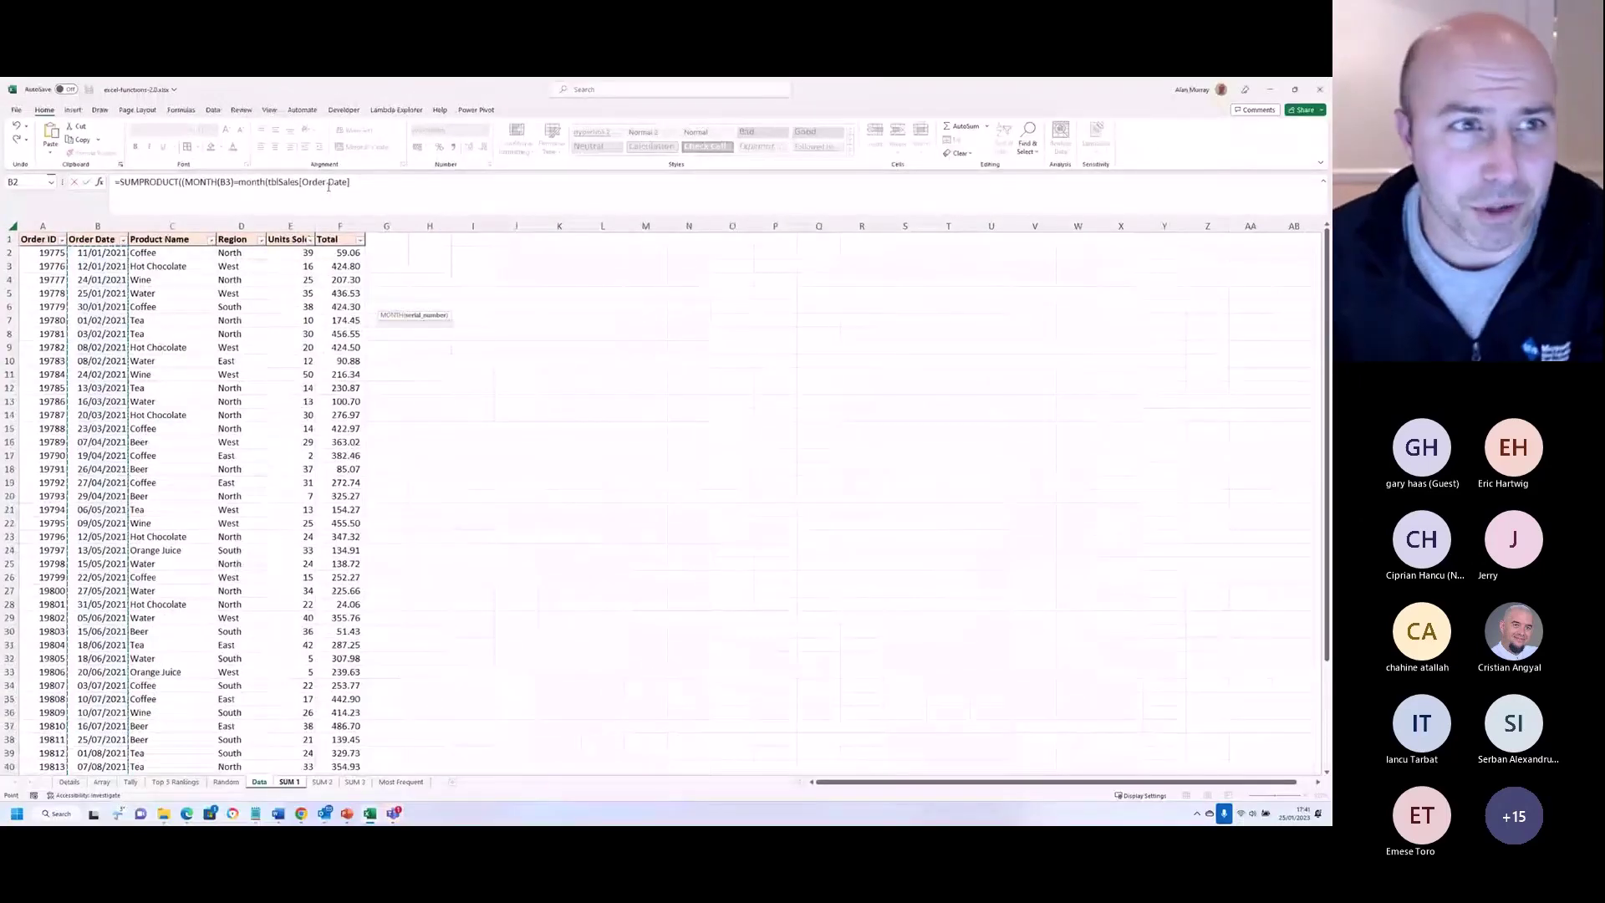
text())
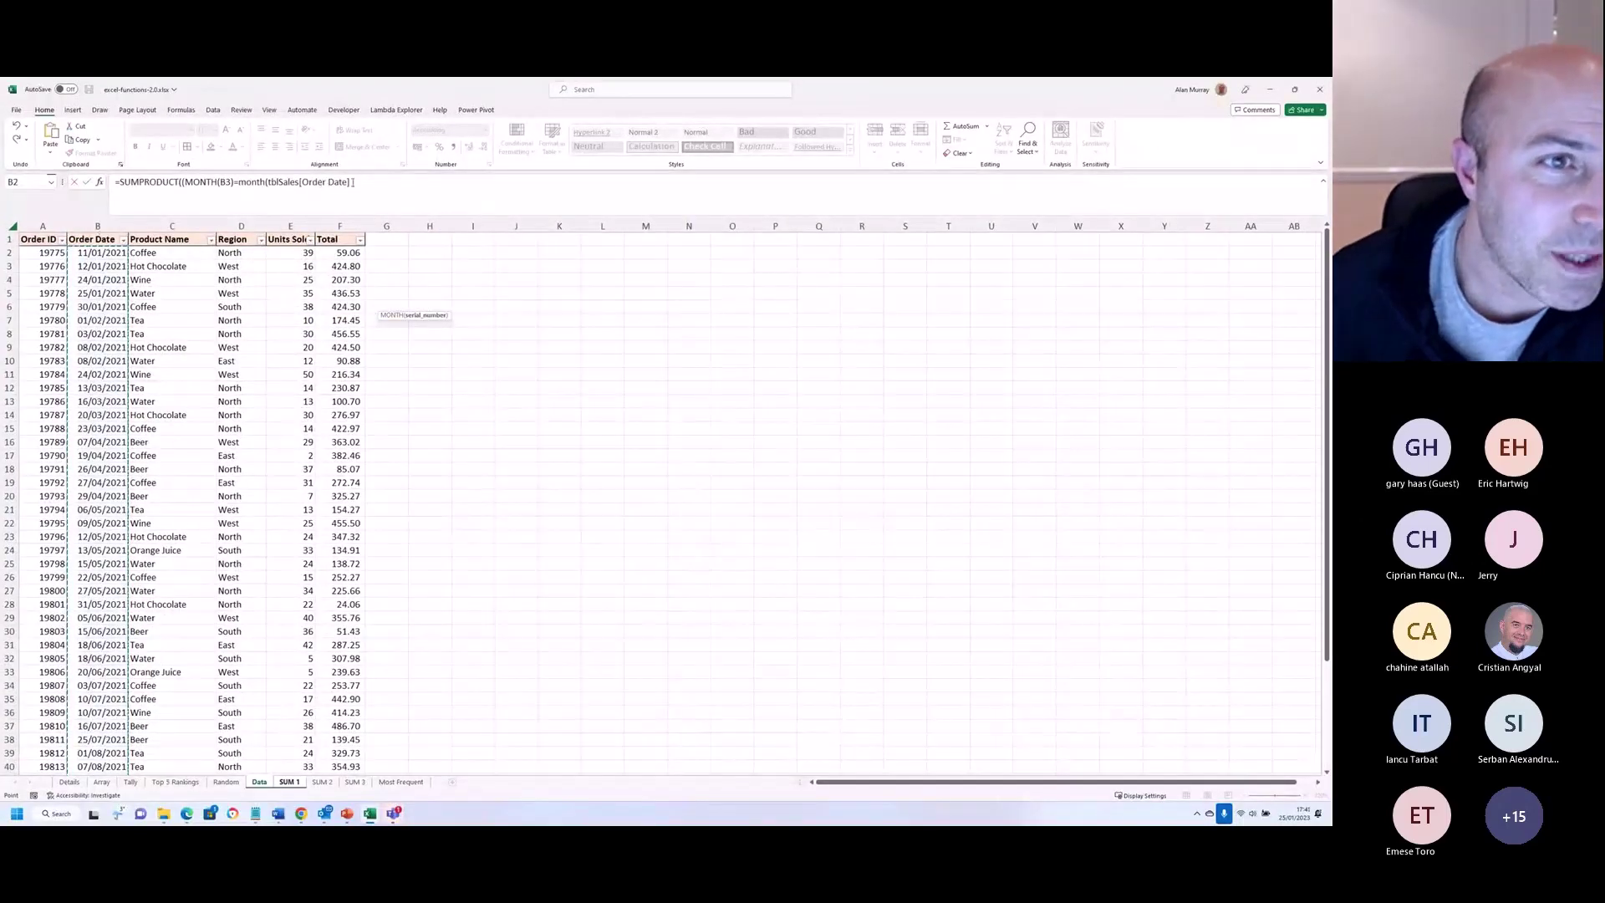
text()*()
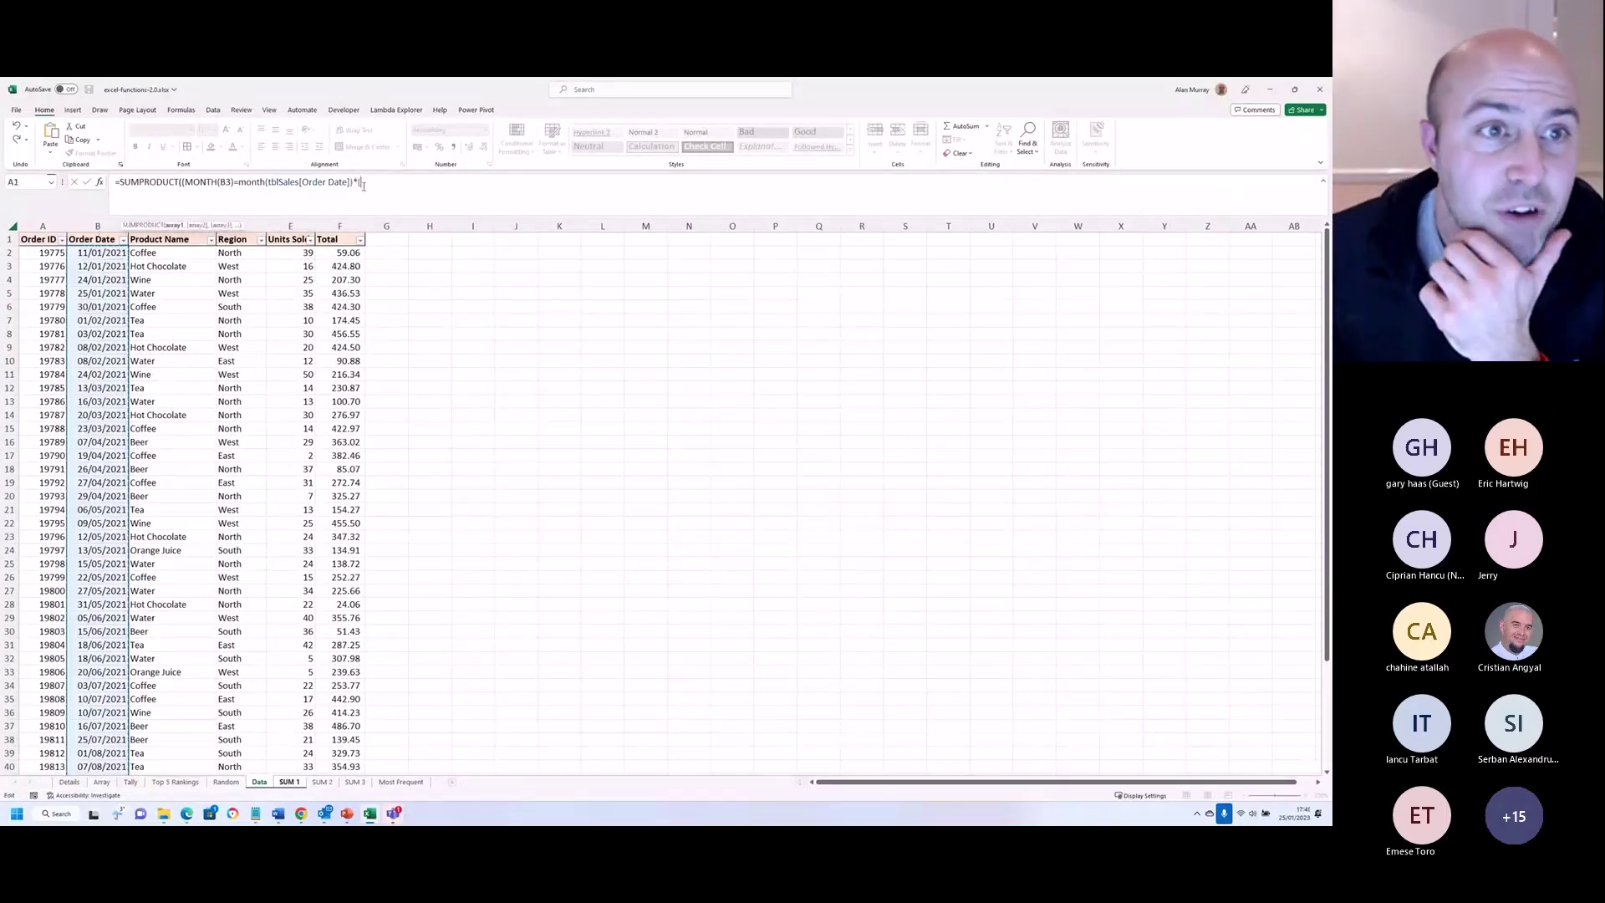
click(346, 234)
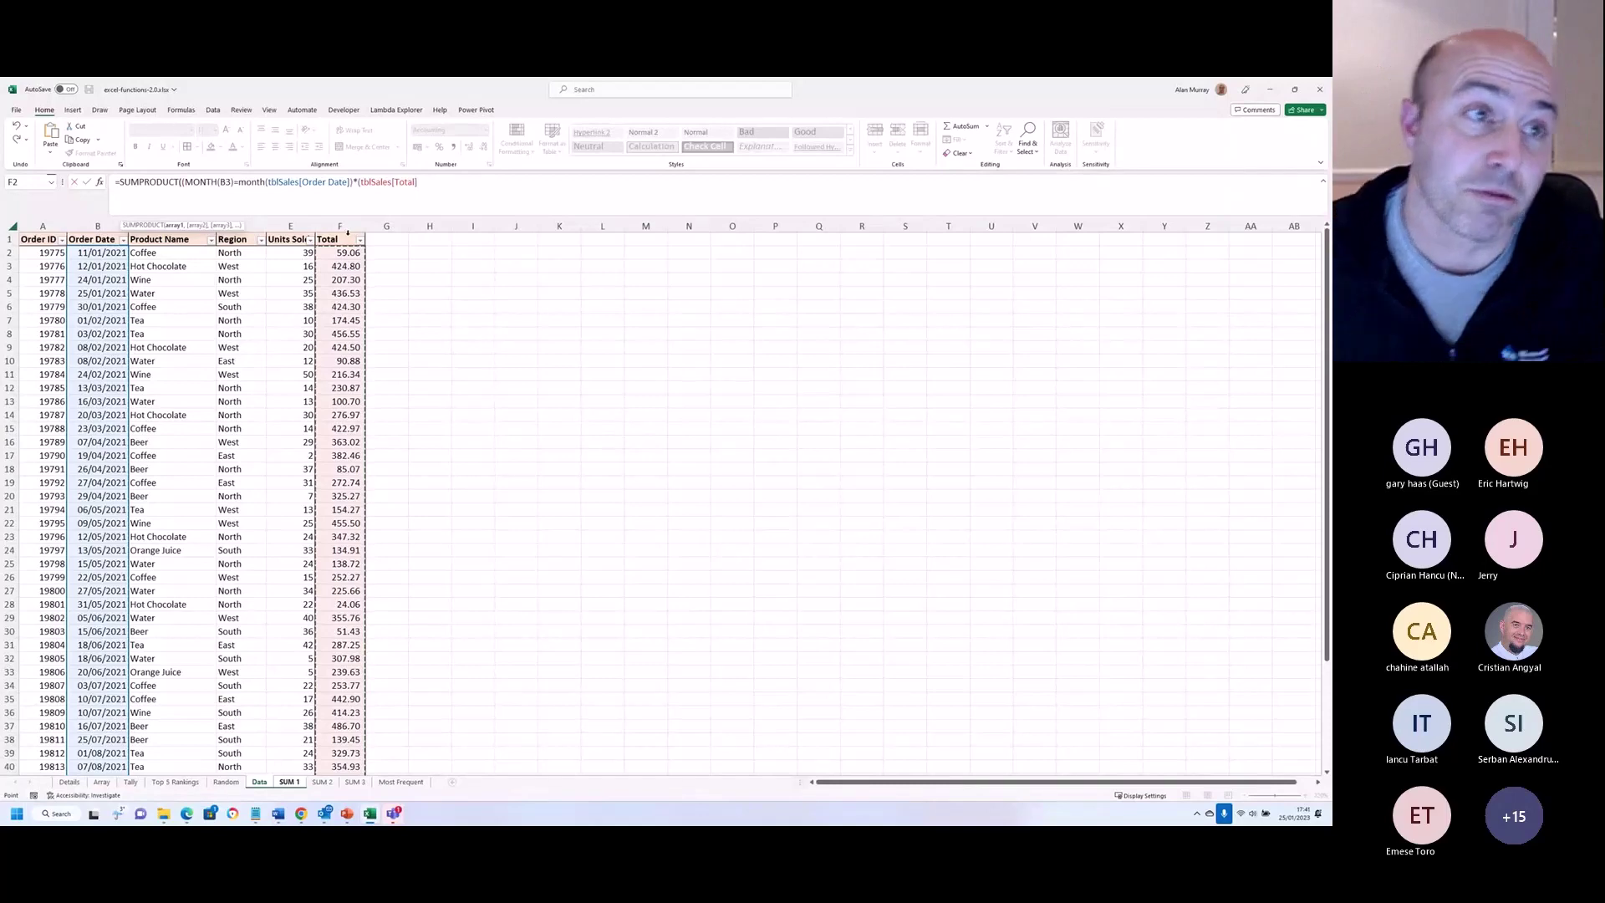
Step: Clear the missing-parenthesis error by adding a final closing ) so the D3 formula commits
text()))
key(Return)
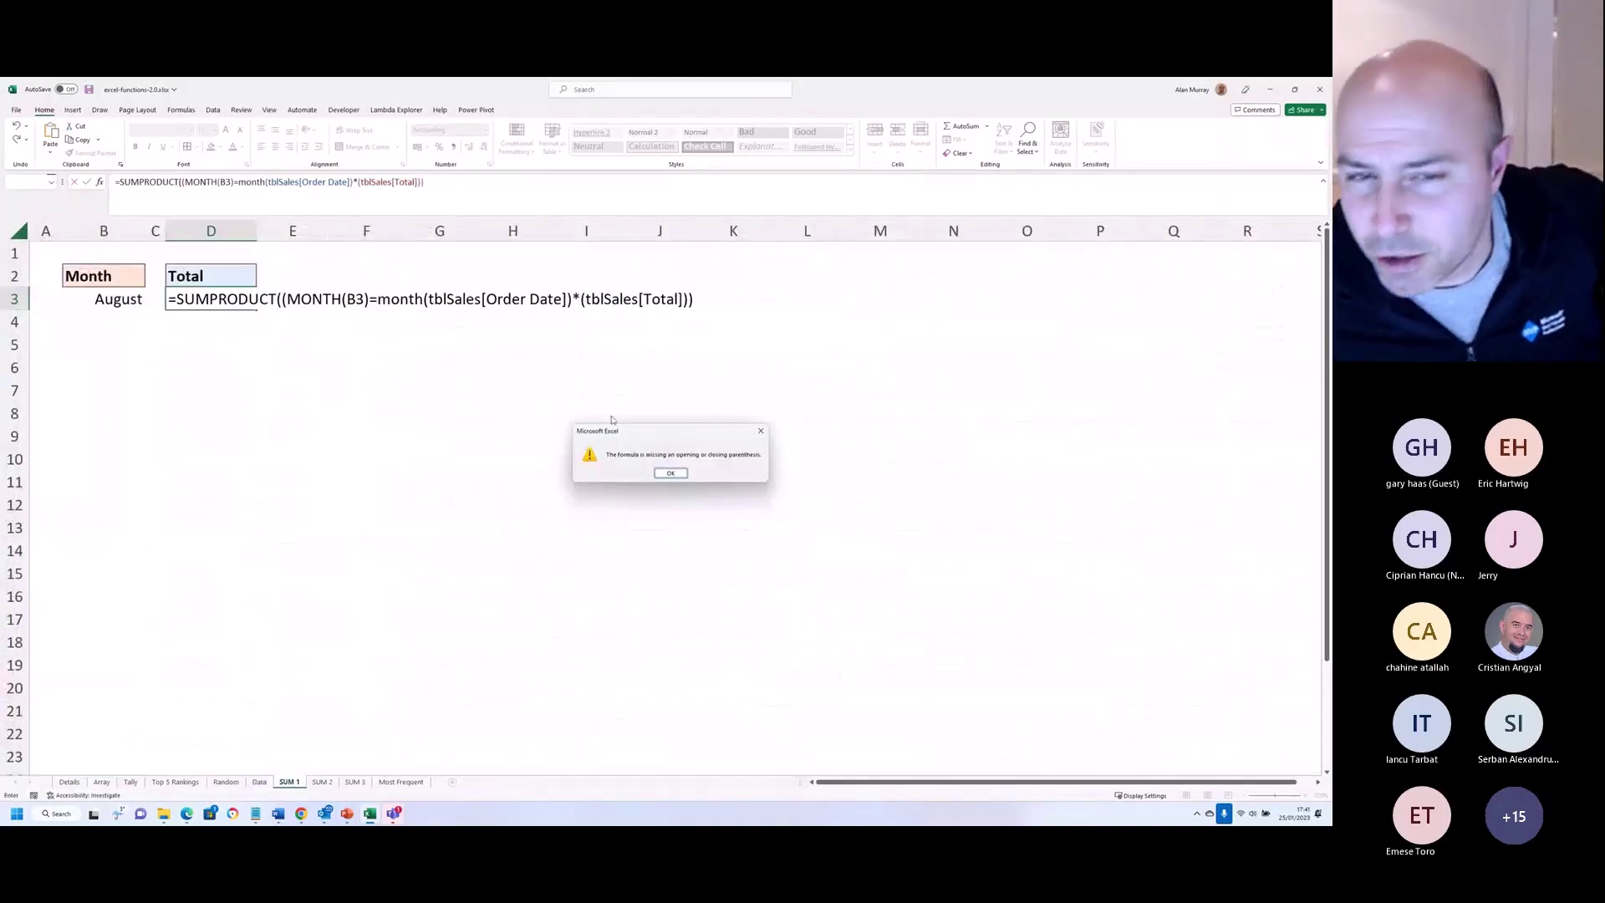
drag(635, 434, 483, 363)
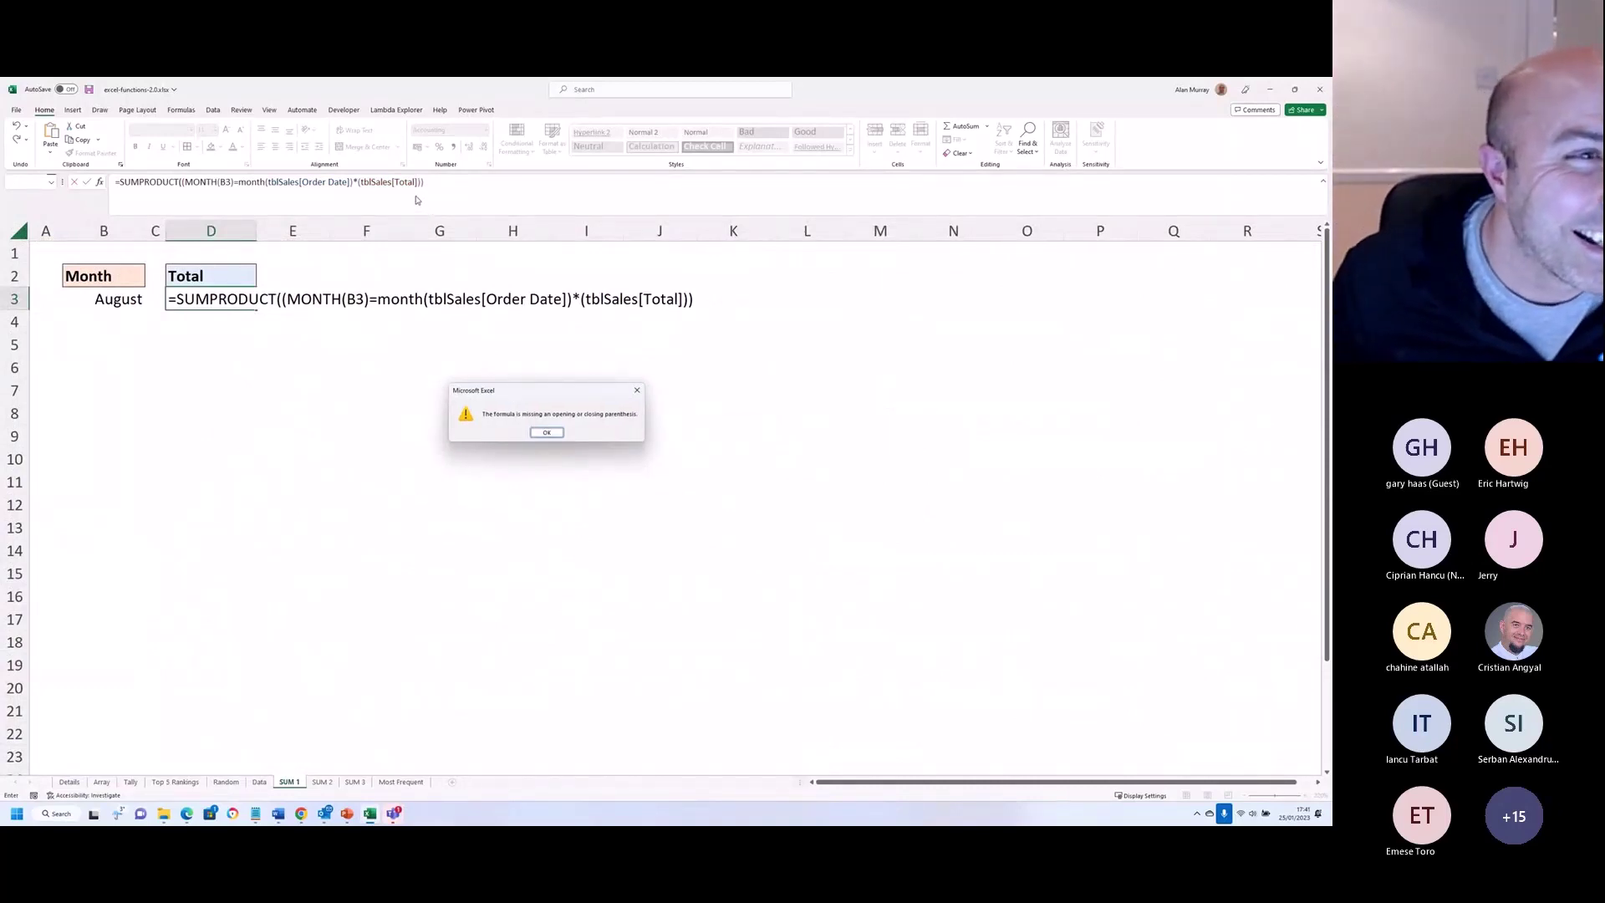
click(536, 430)
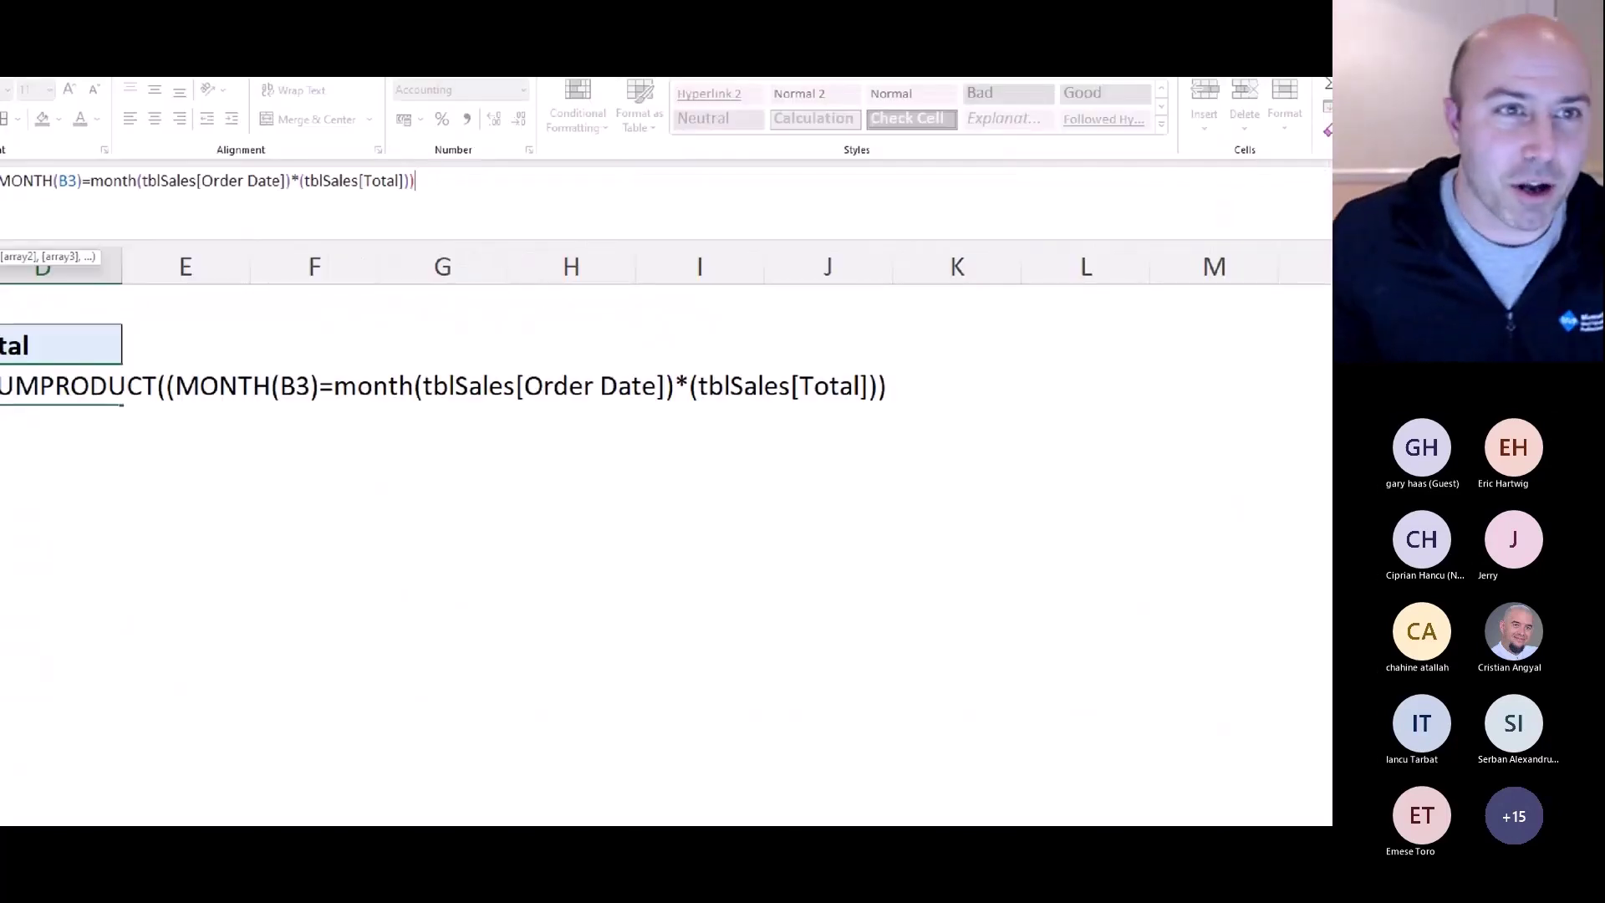
mouse_move(439, 250)
mouse_down()
mouse_move(399, 195)
mouse_move(453, 214)
mouse_up()
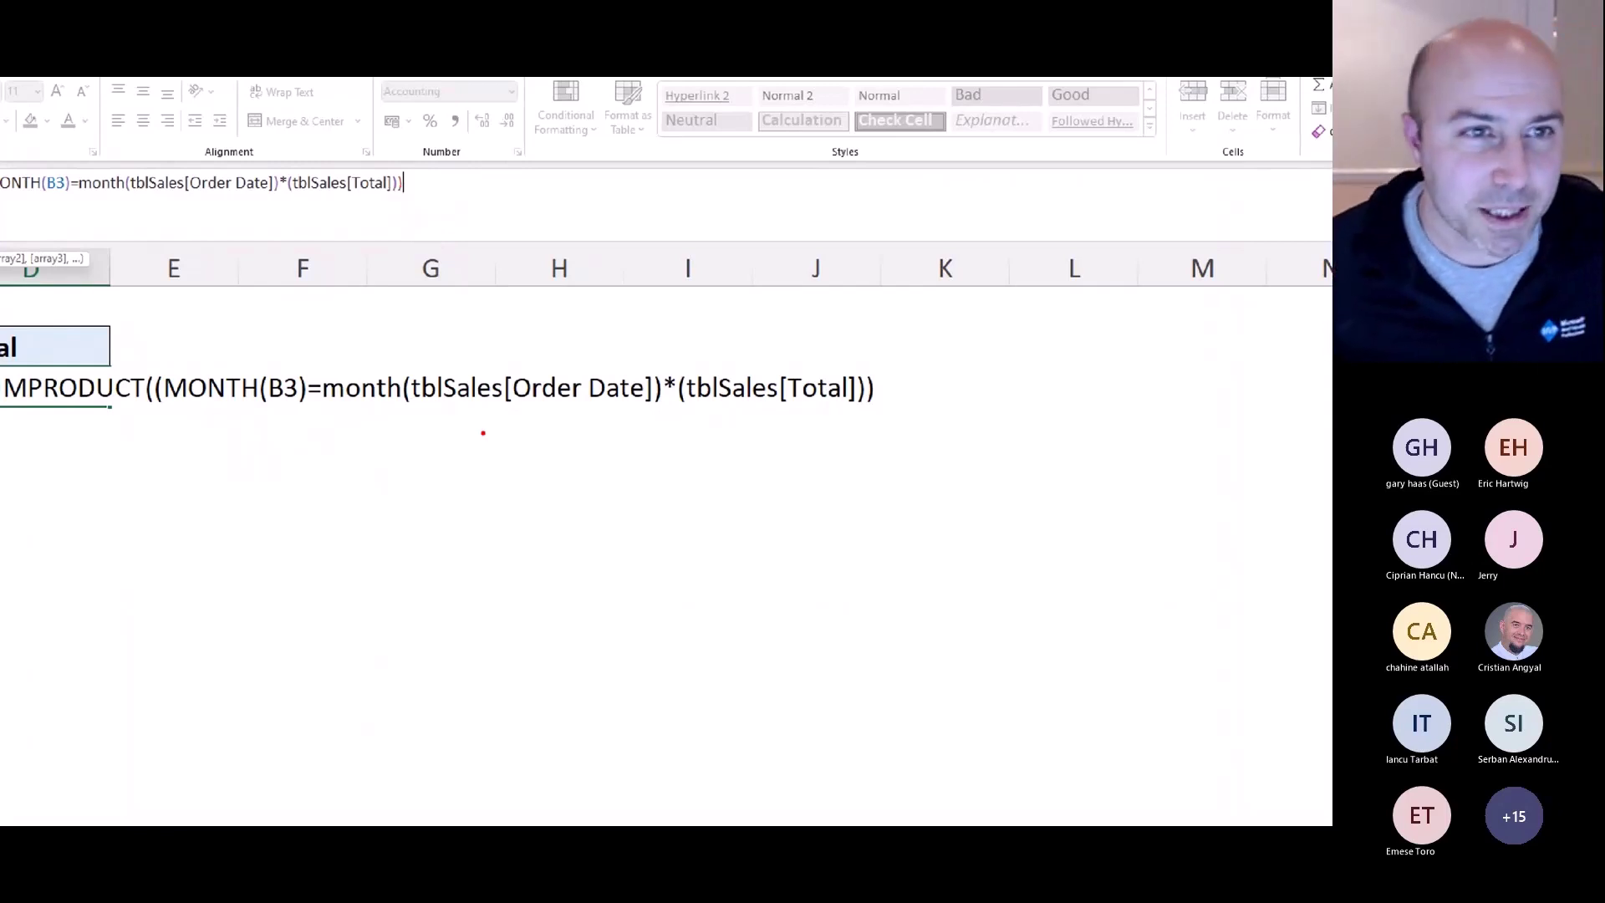
text())
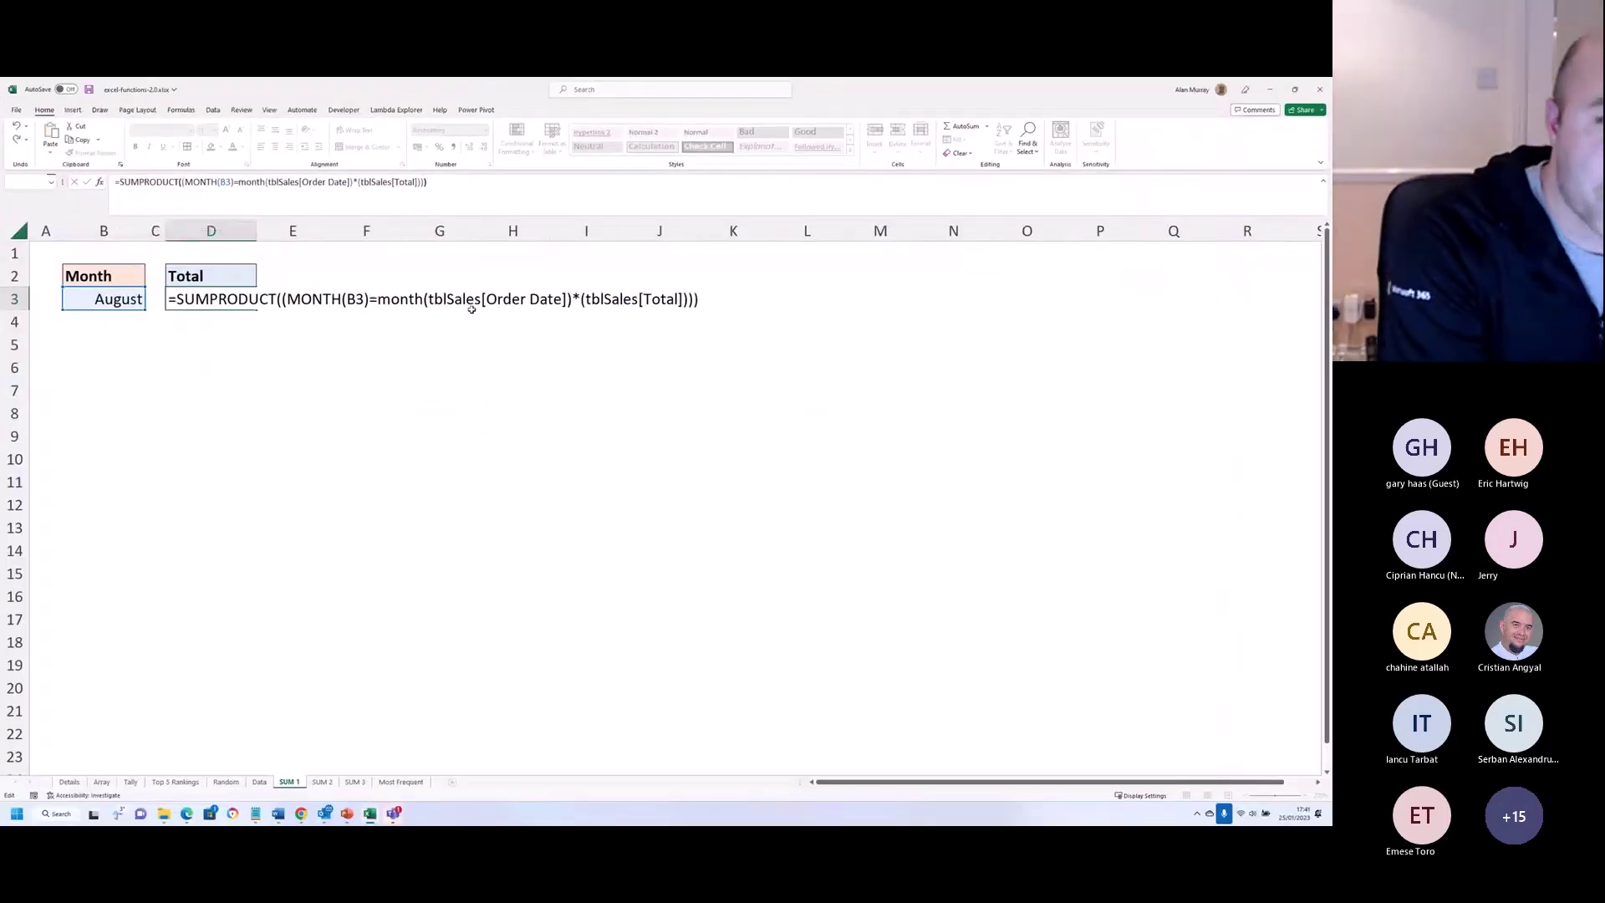
key(Return)
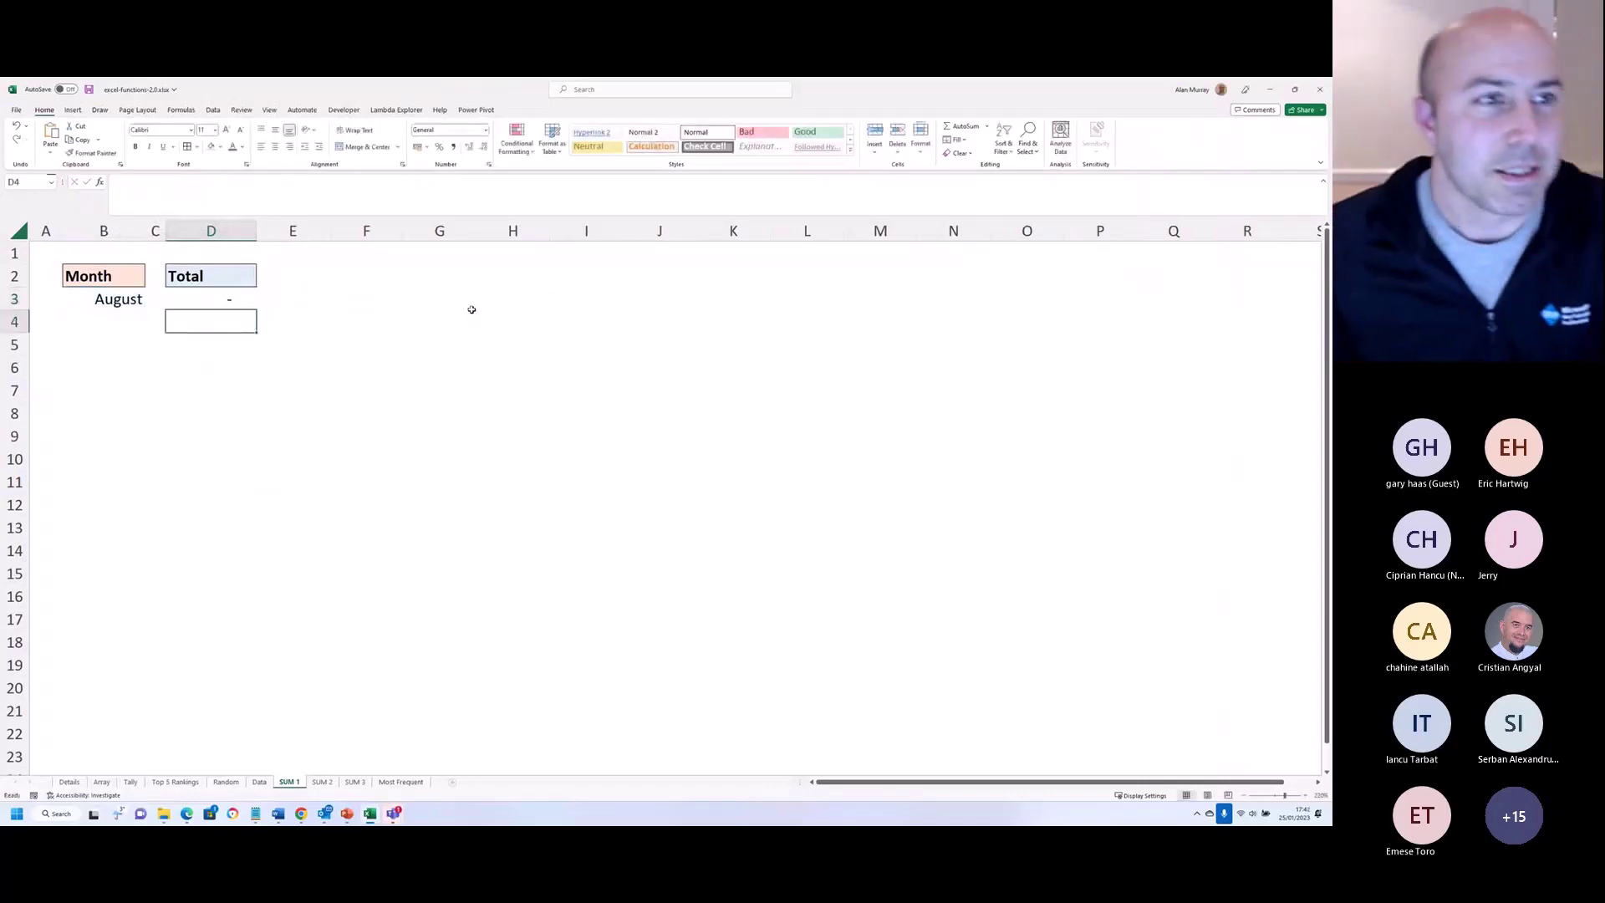
Step: Set B3 to March and commit the D3 SUMPRODUCT formula, totalling 1,031.51
click(204, 296)
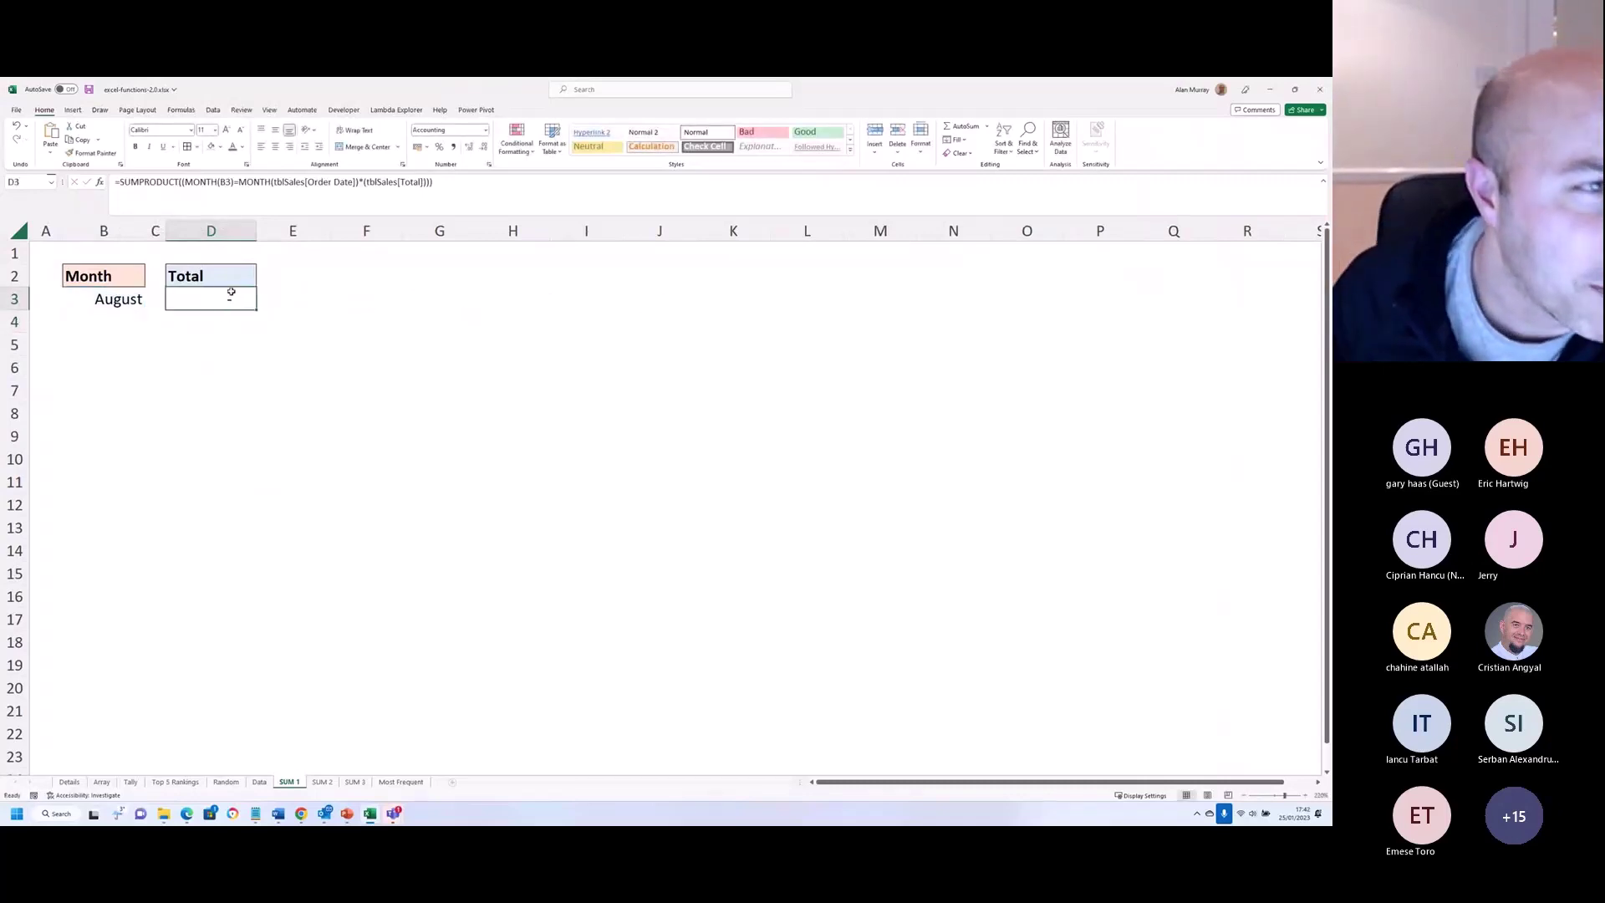
click(138, 301)
click(151, 304)
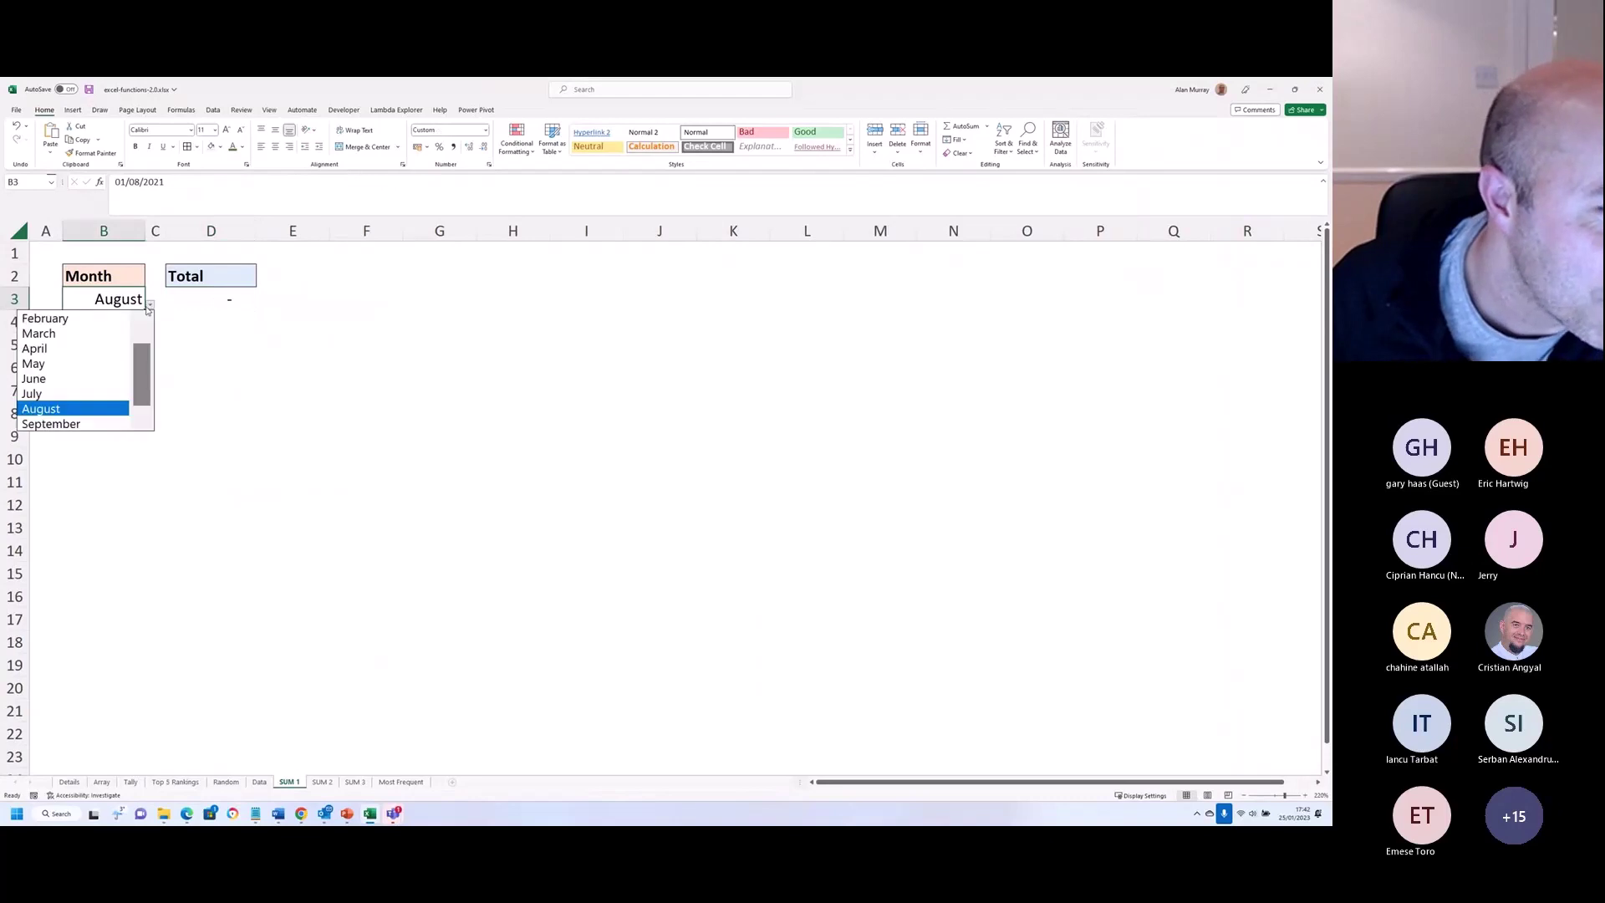
click(83, 347)
click(151, 304)
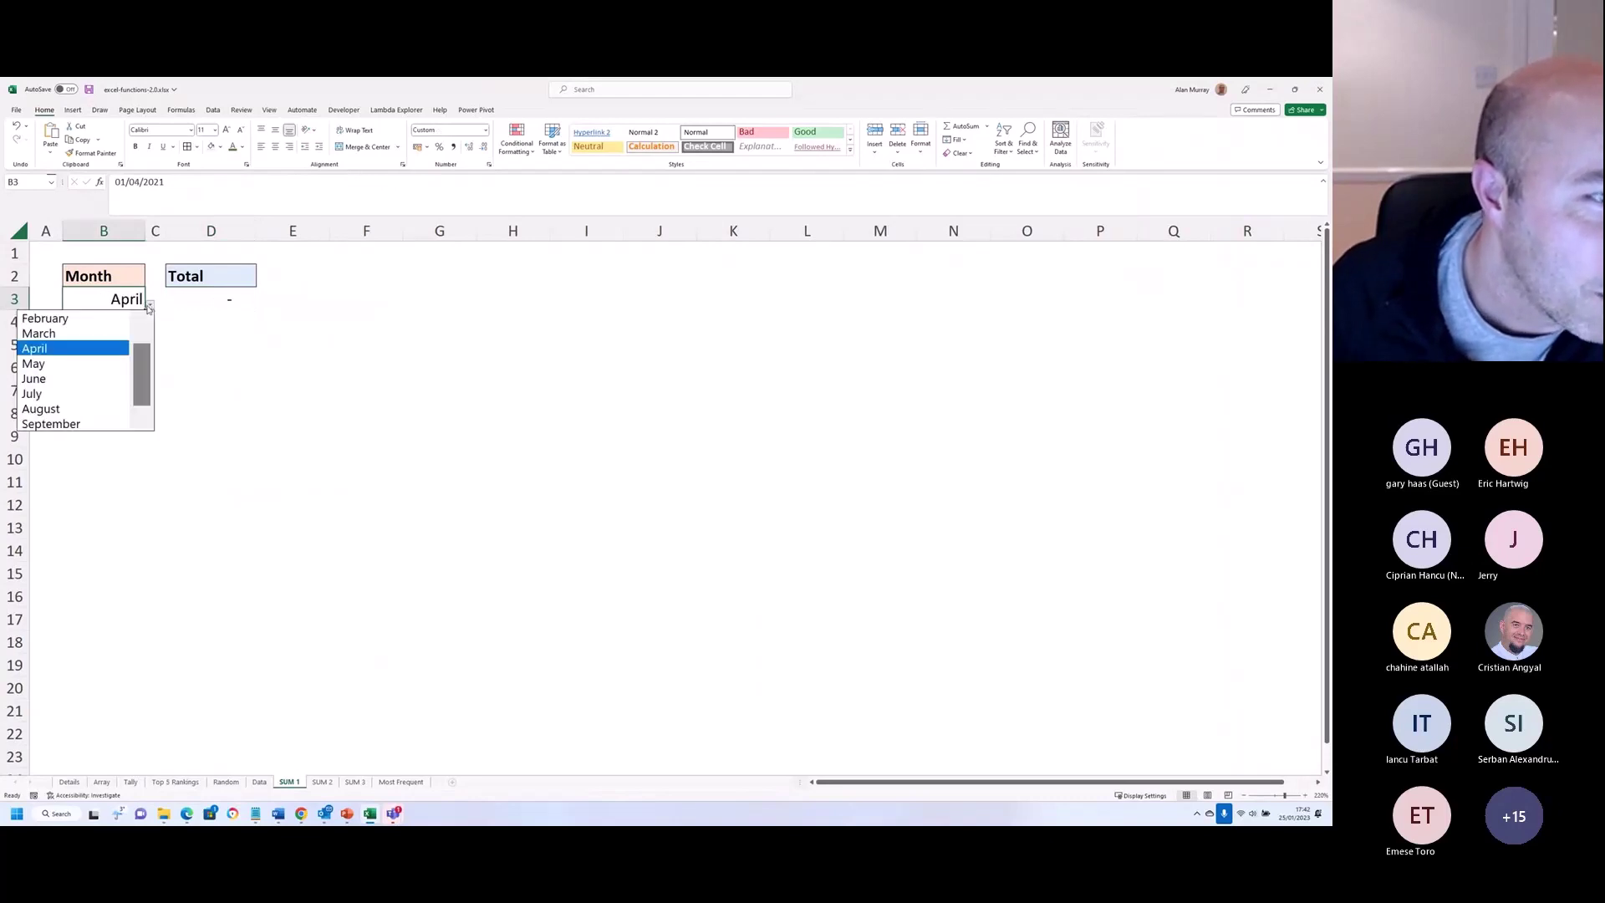
click(75, 332)
double_click(205, 298)
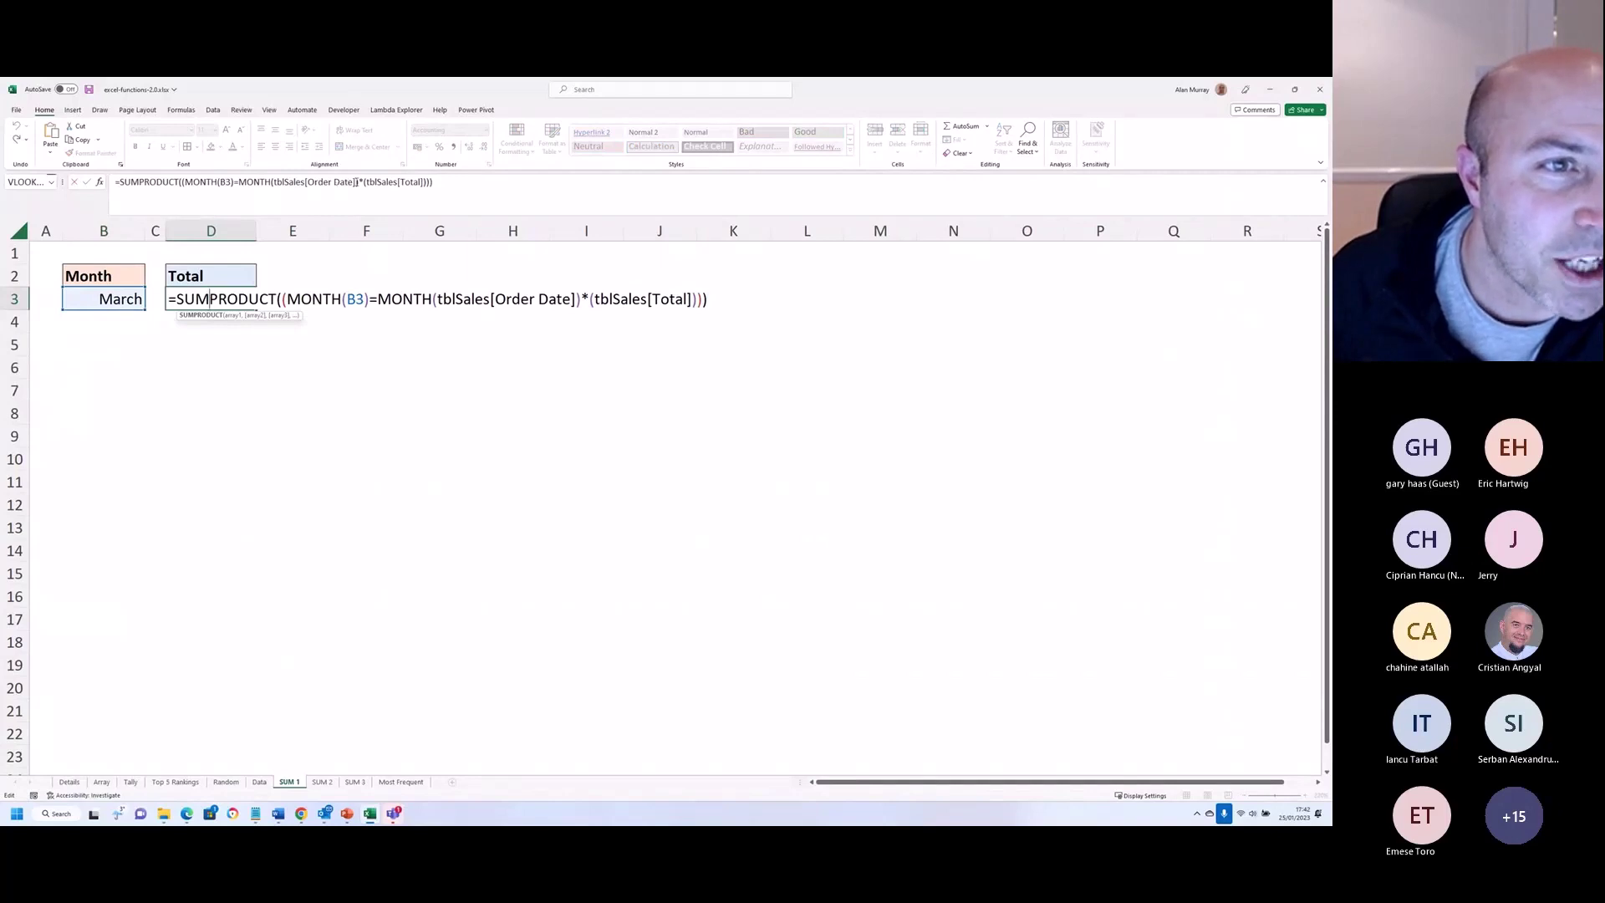
text())
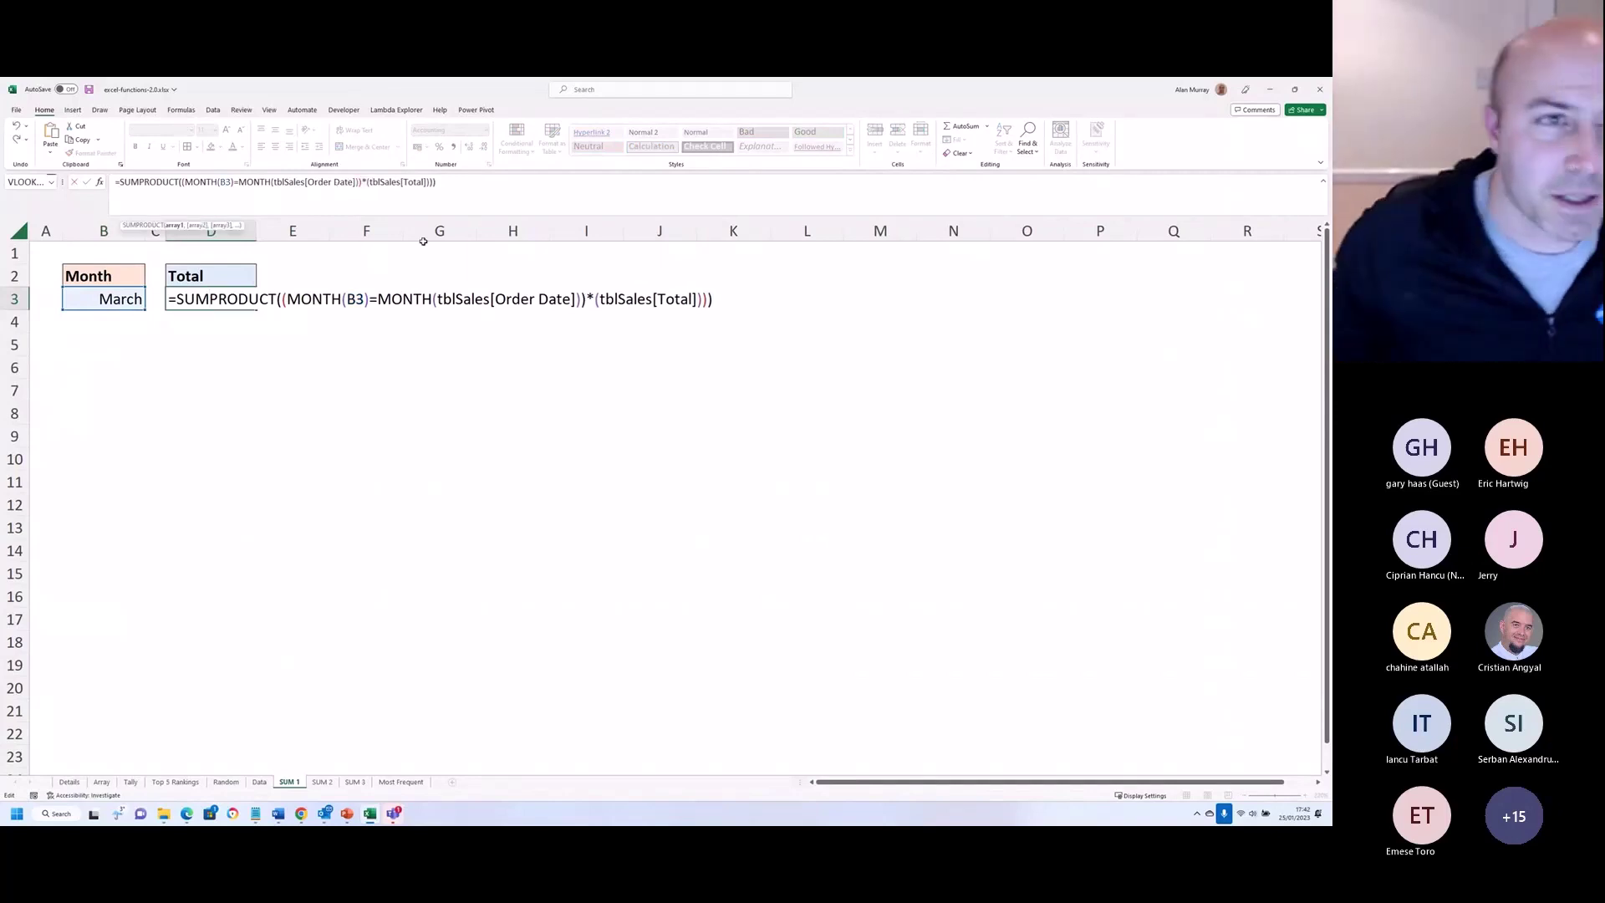
click(452, 180)
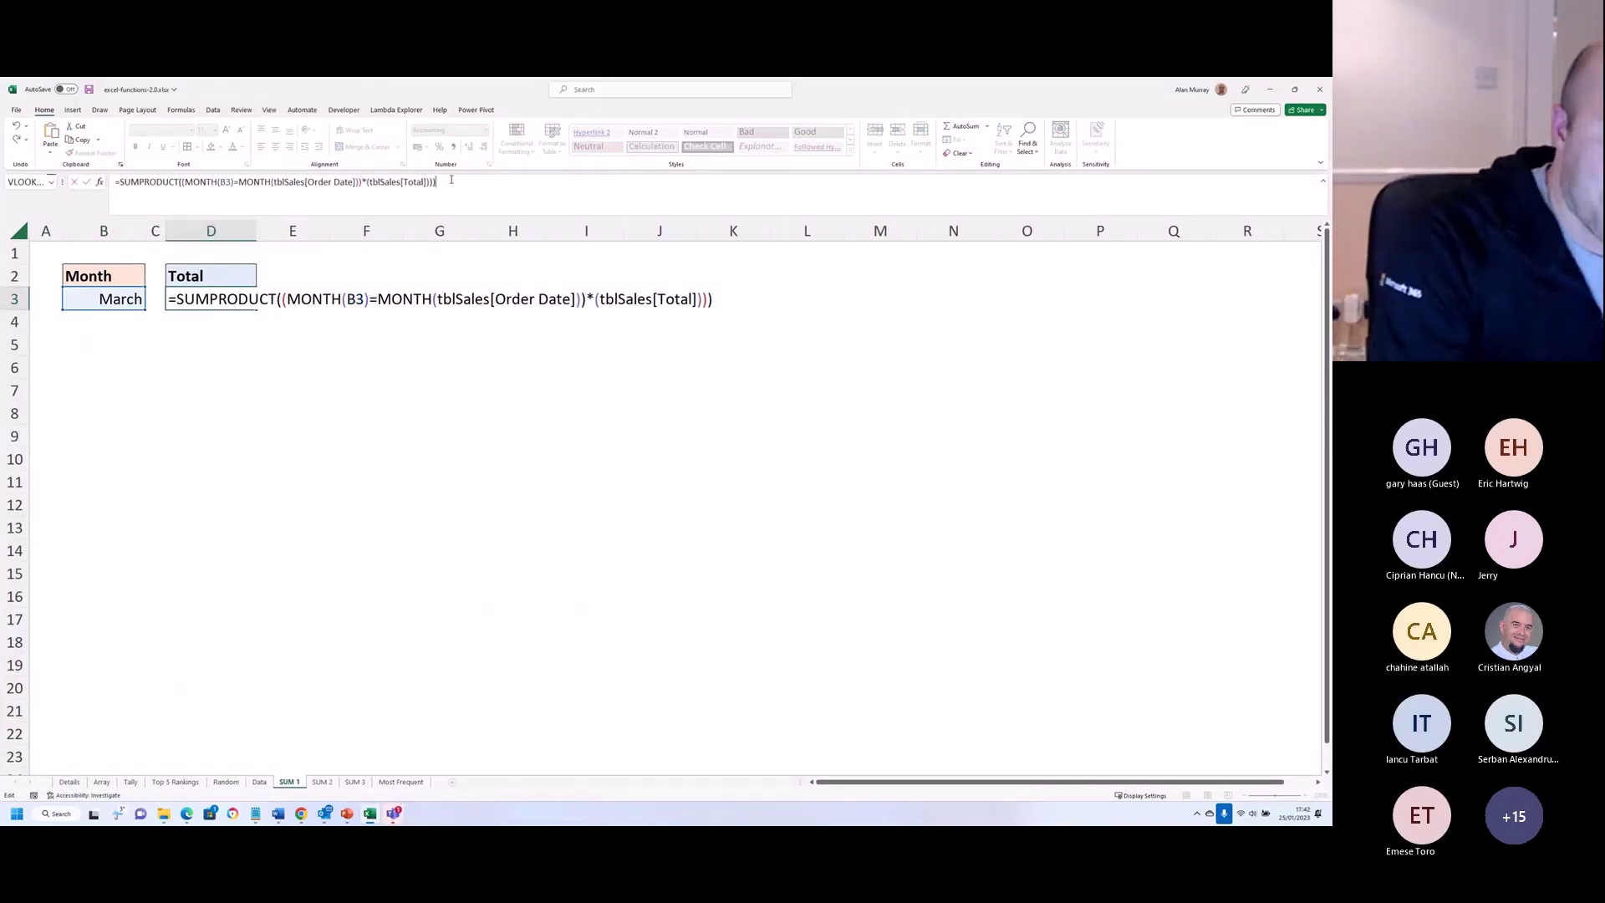
key(Return)
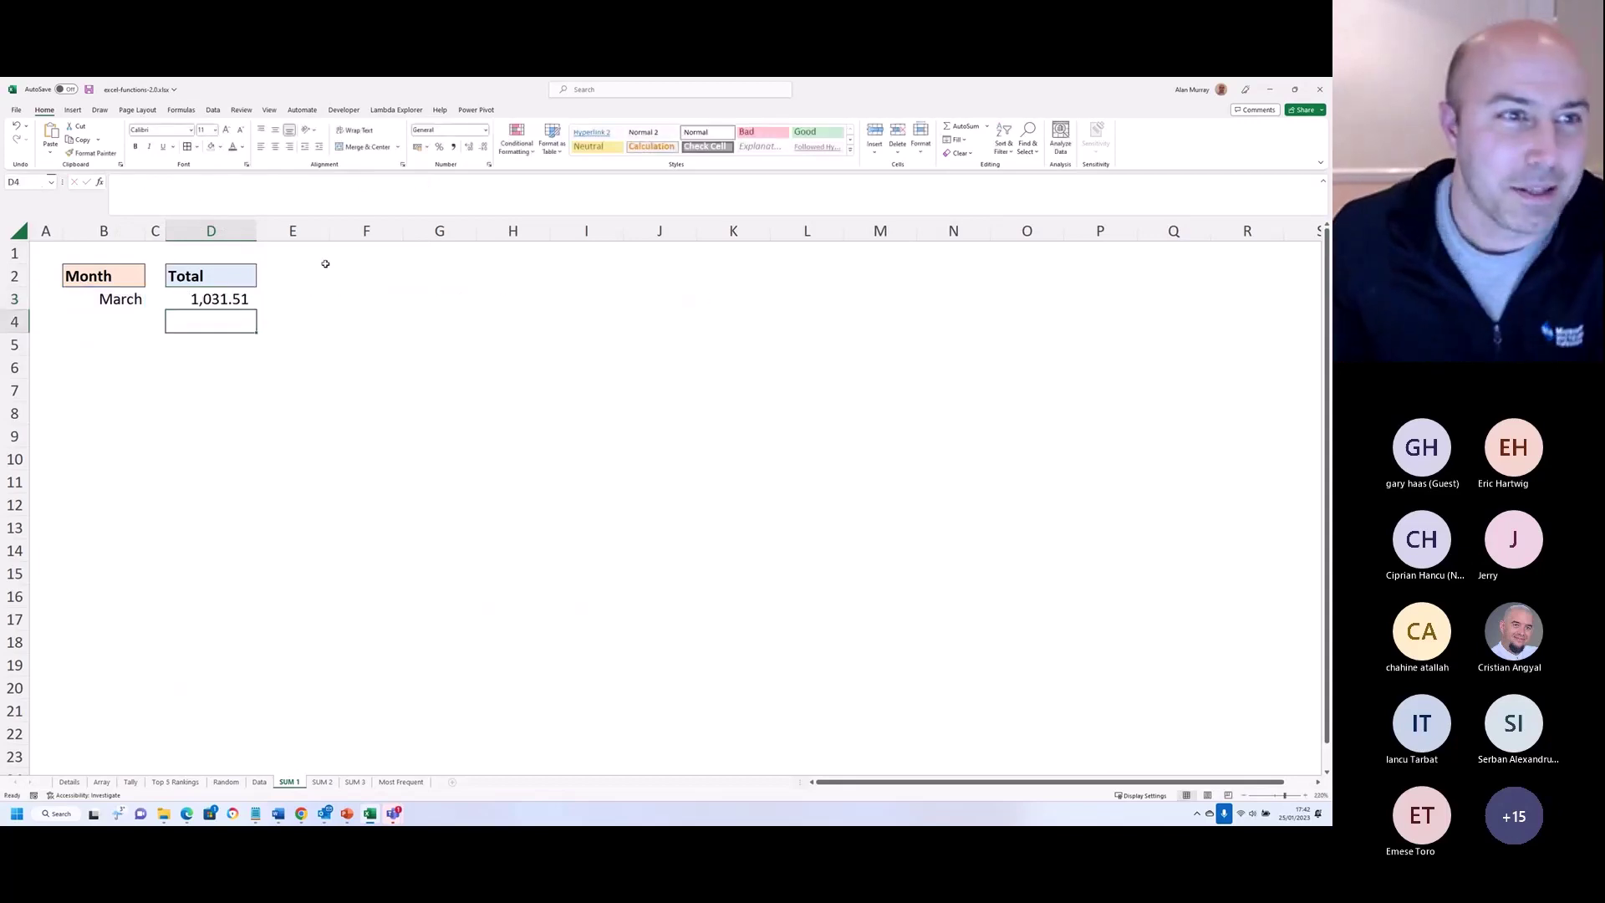
Step: Review the D3 formula's month comparison and its multiplication by tblSales[Total]
key(Up)
key(F2)
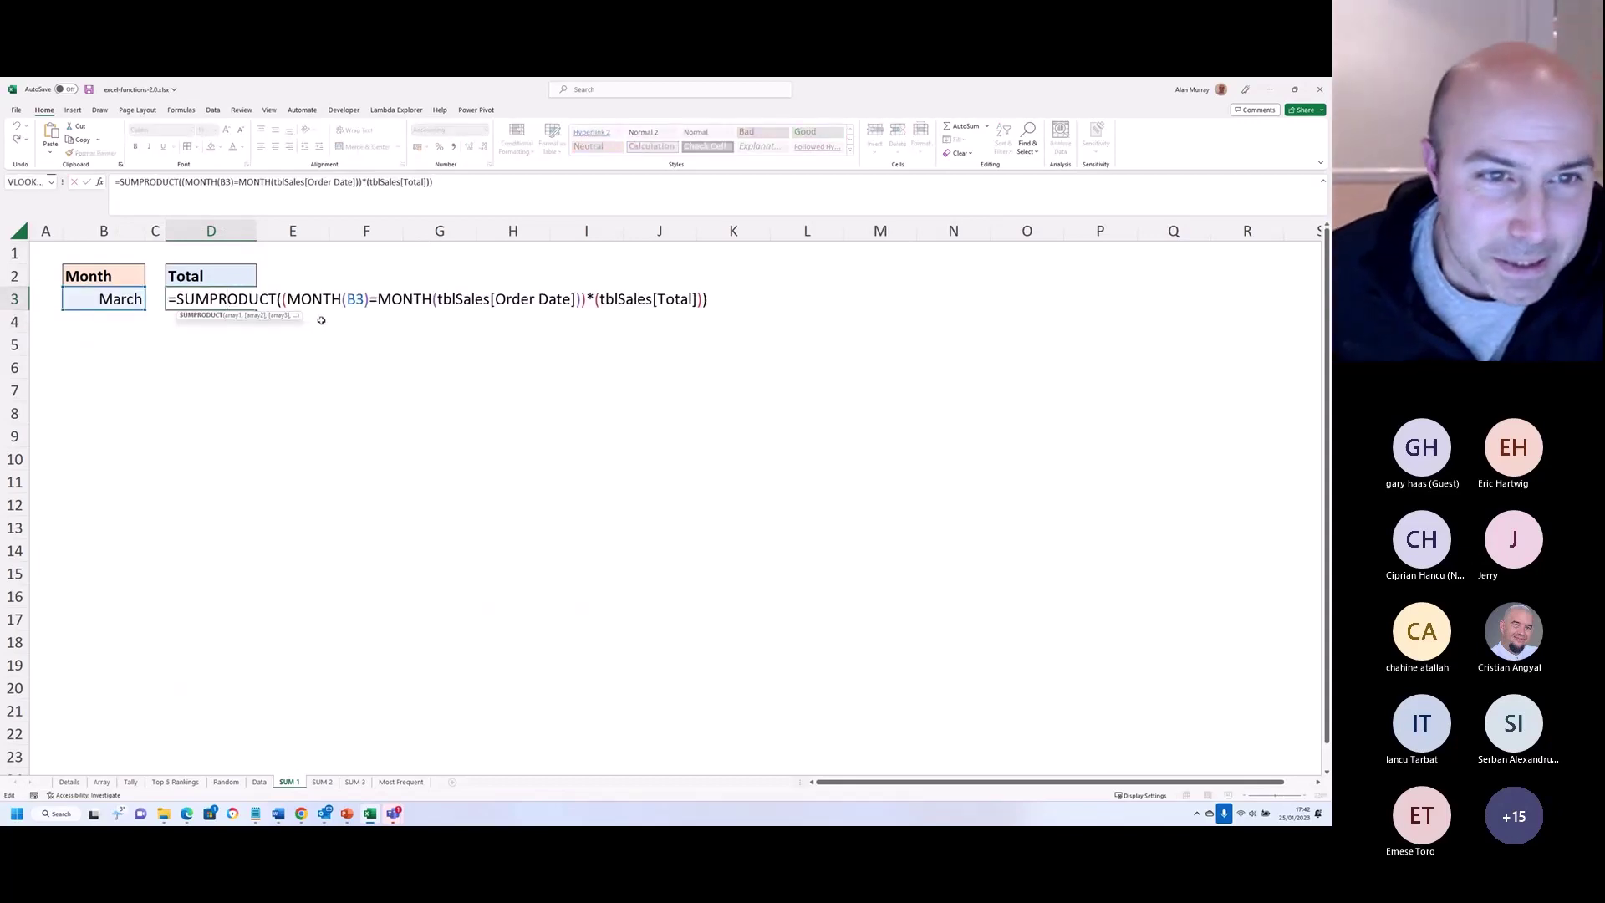
click(583, 298)
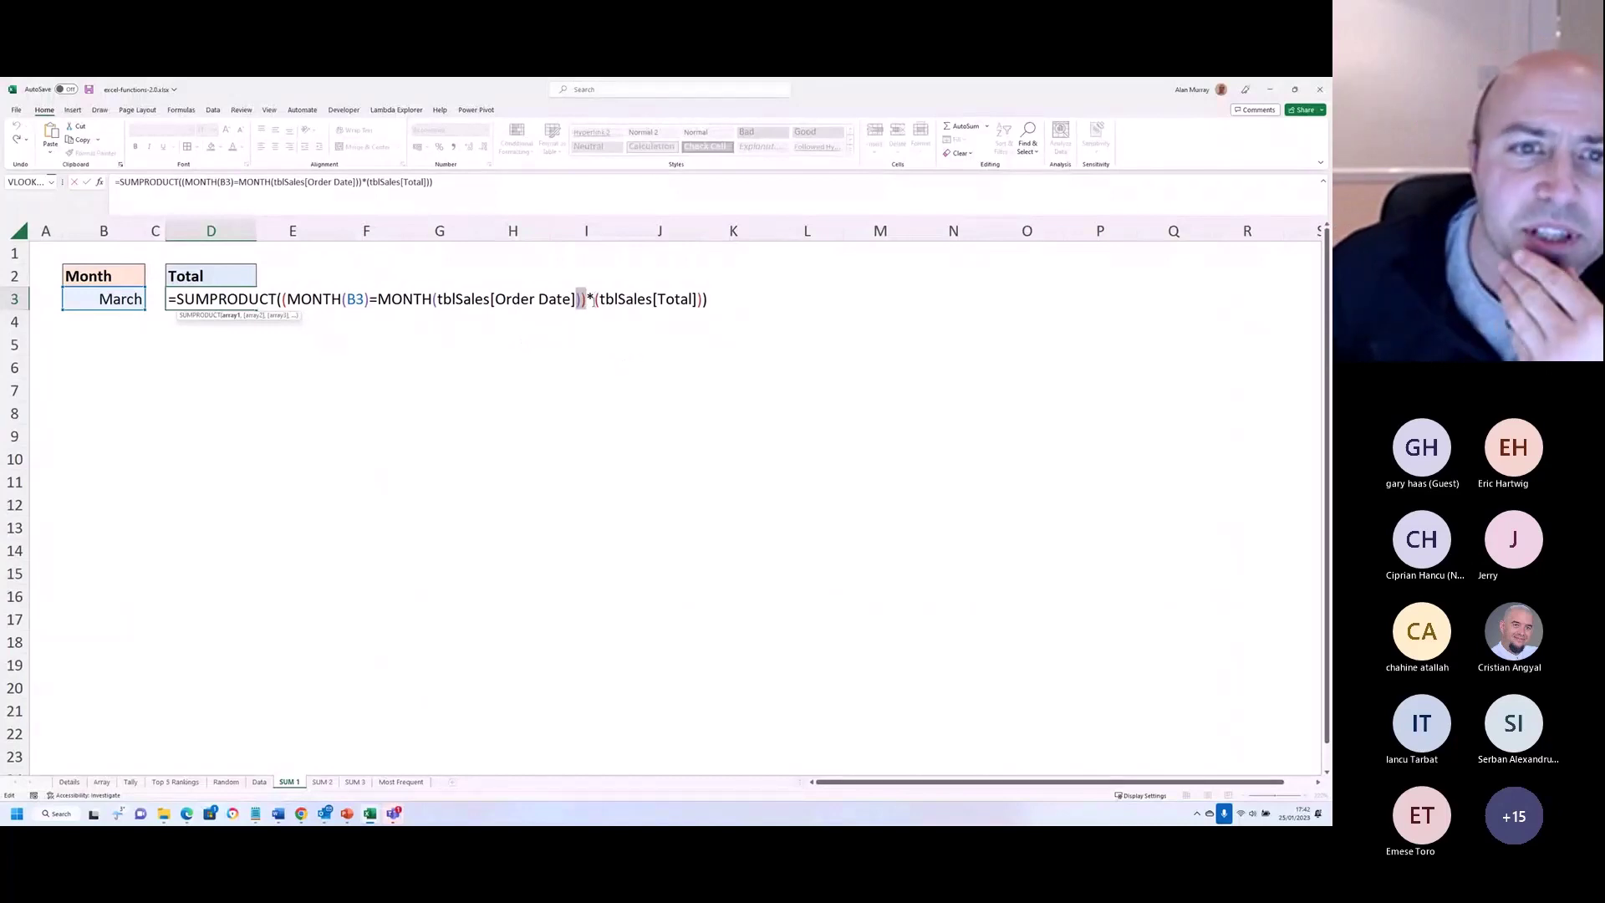
click(593, 300)
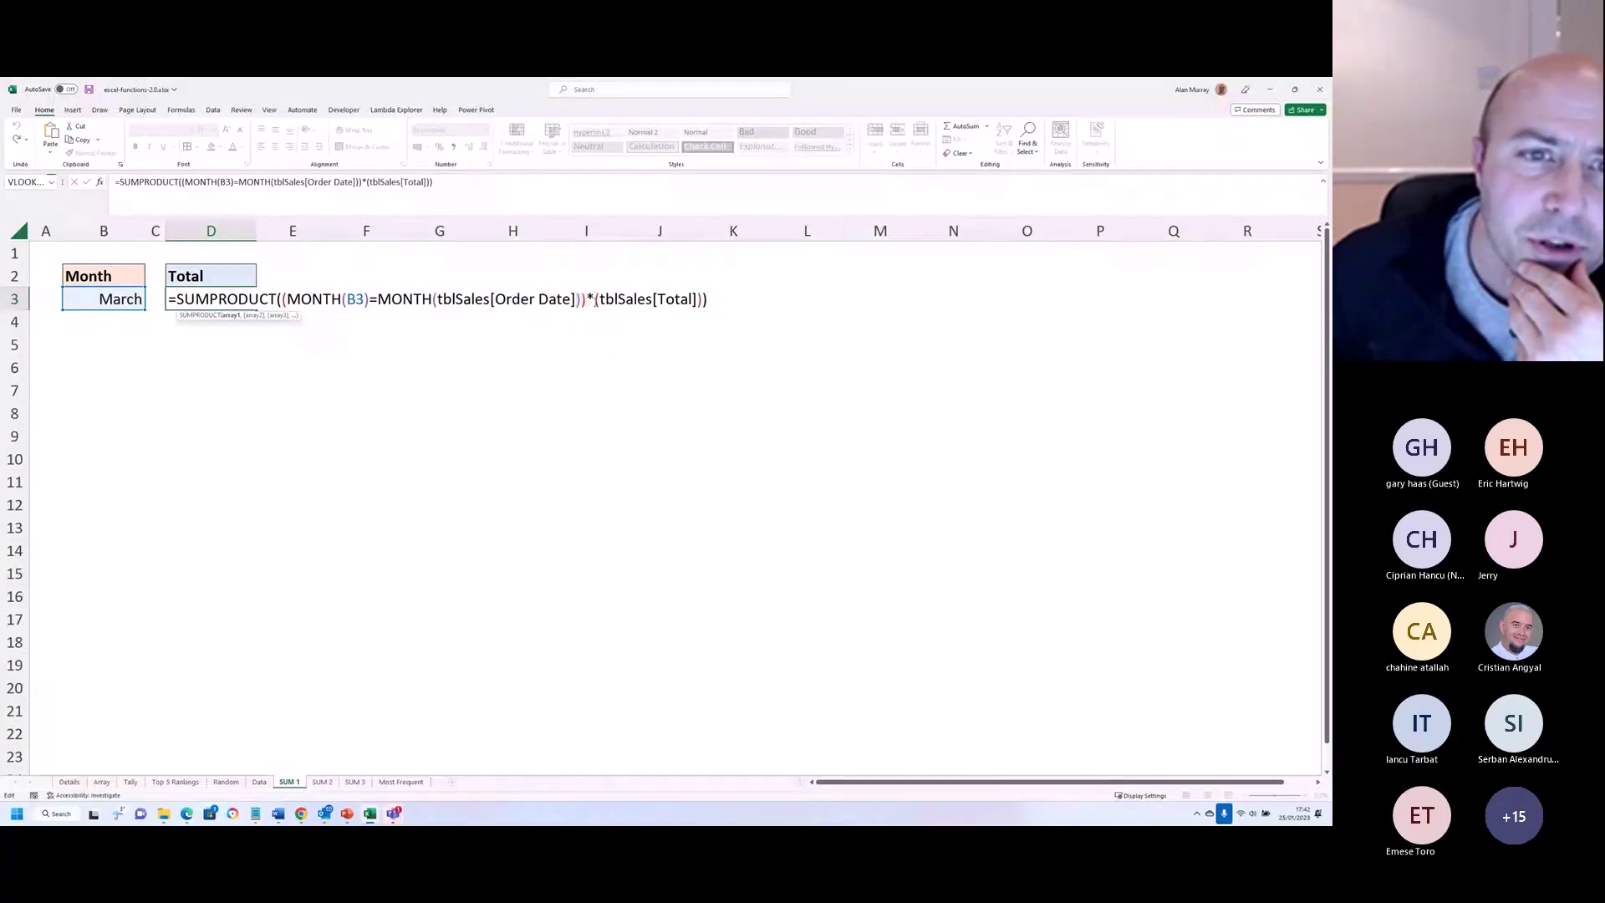
double_click(590, 299)
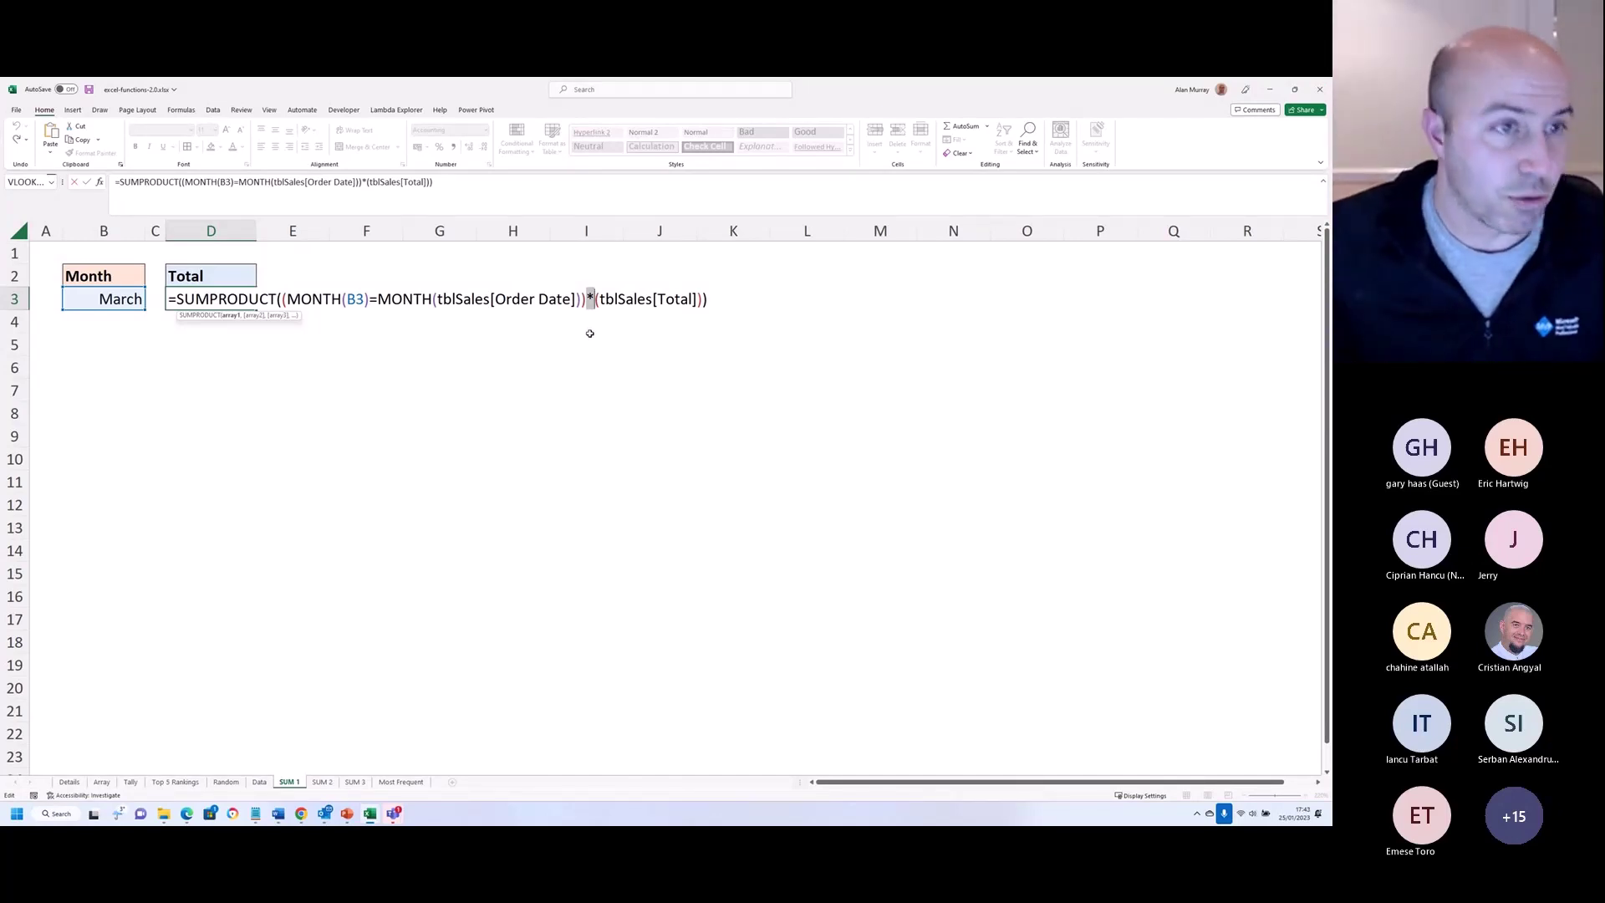
Step: Set the month to June and change the D3 formula from SUMPRODUCT to plain SUM
key(Return)
click(143, 303)
click(148, 304)
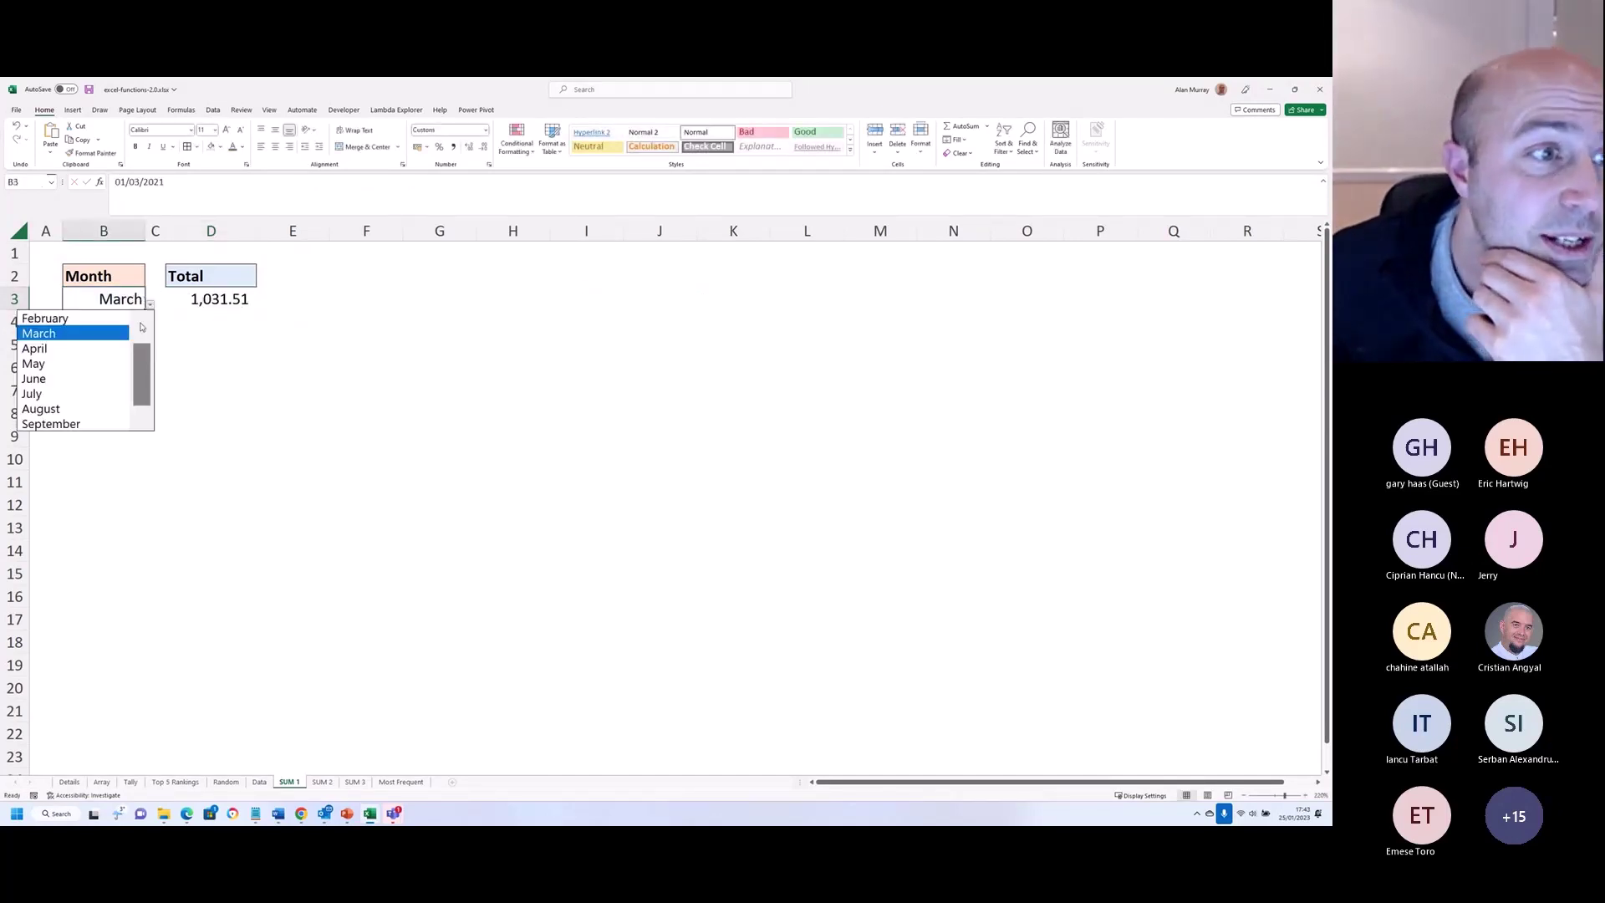
click(75, 375)
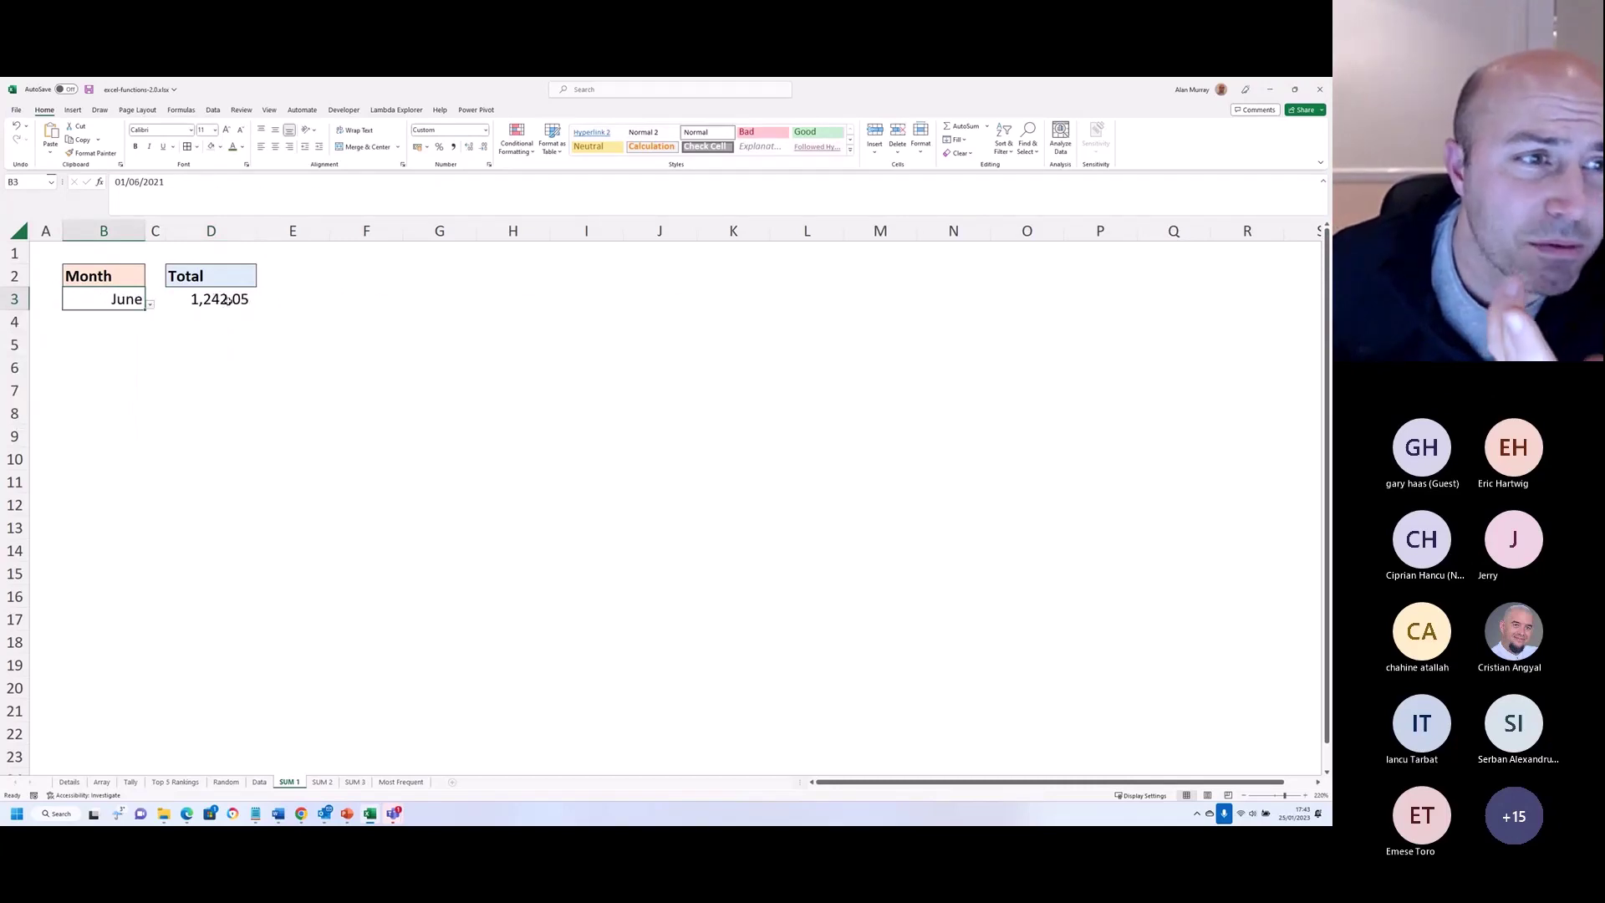
double_click(227, 301)
drag(211, 299, 277, 299)
key(Delete)
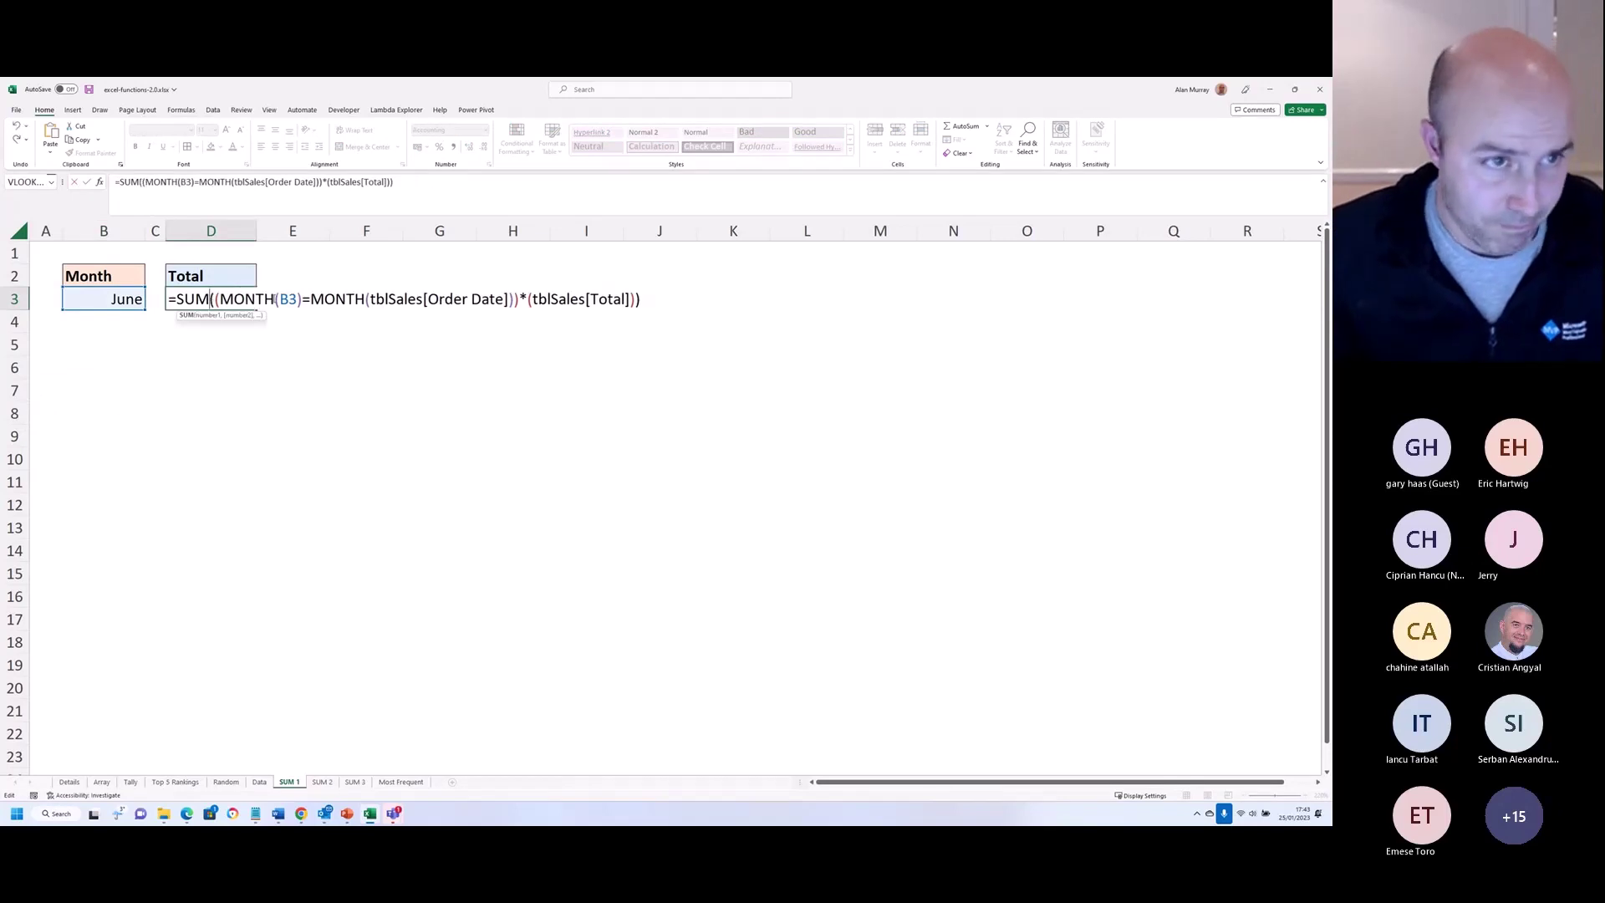
key(Return)
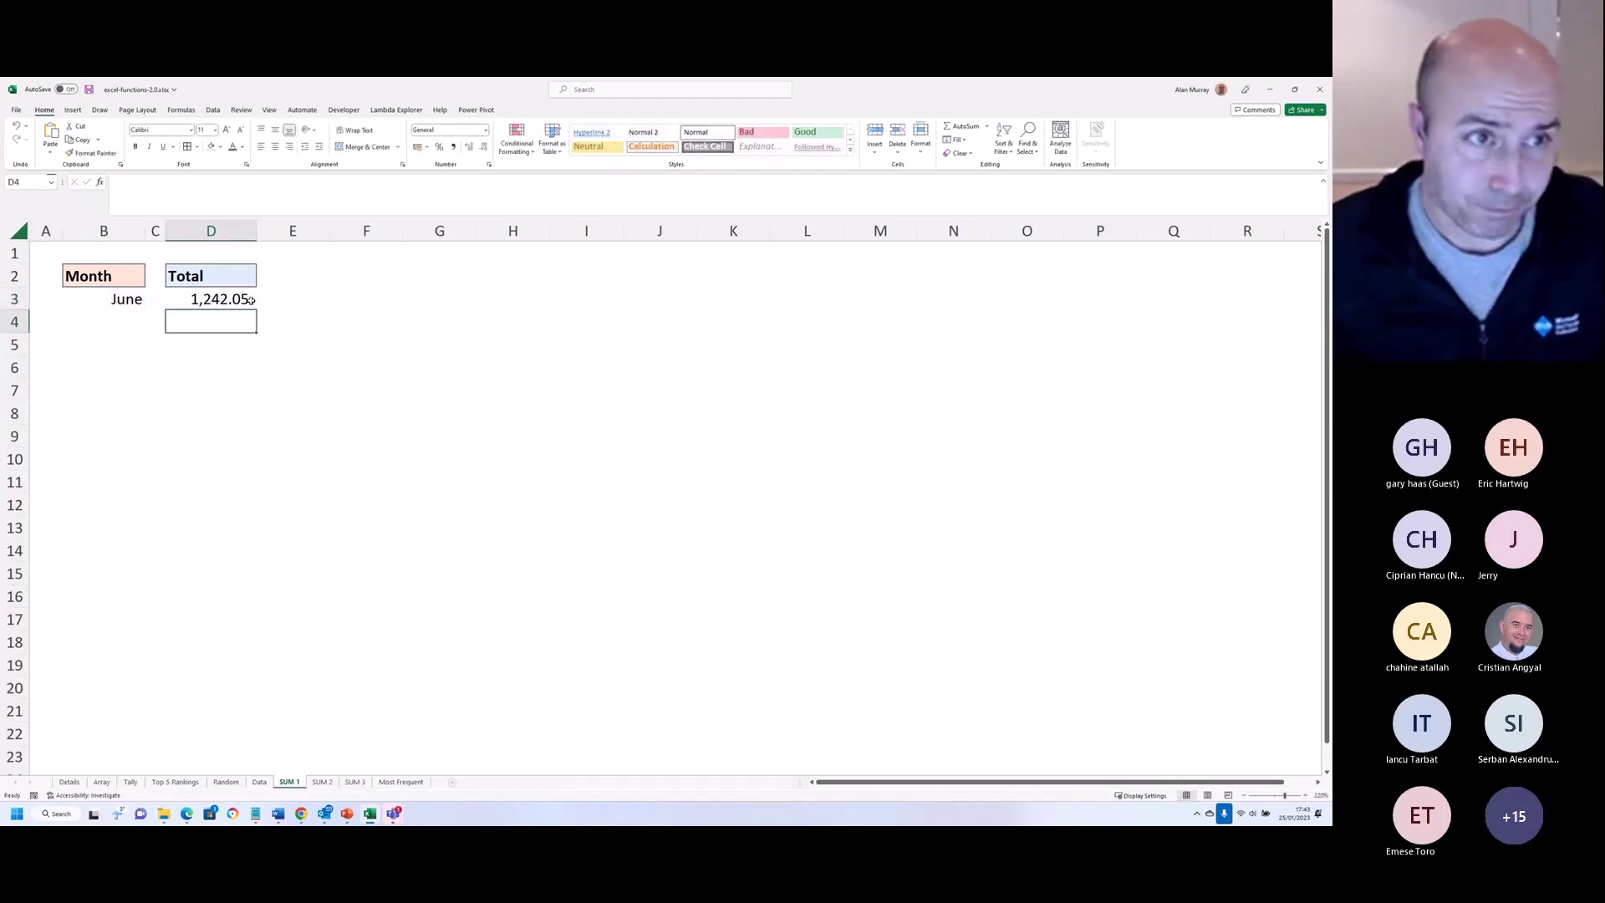
key(Up)
key(F2)
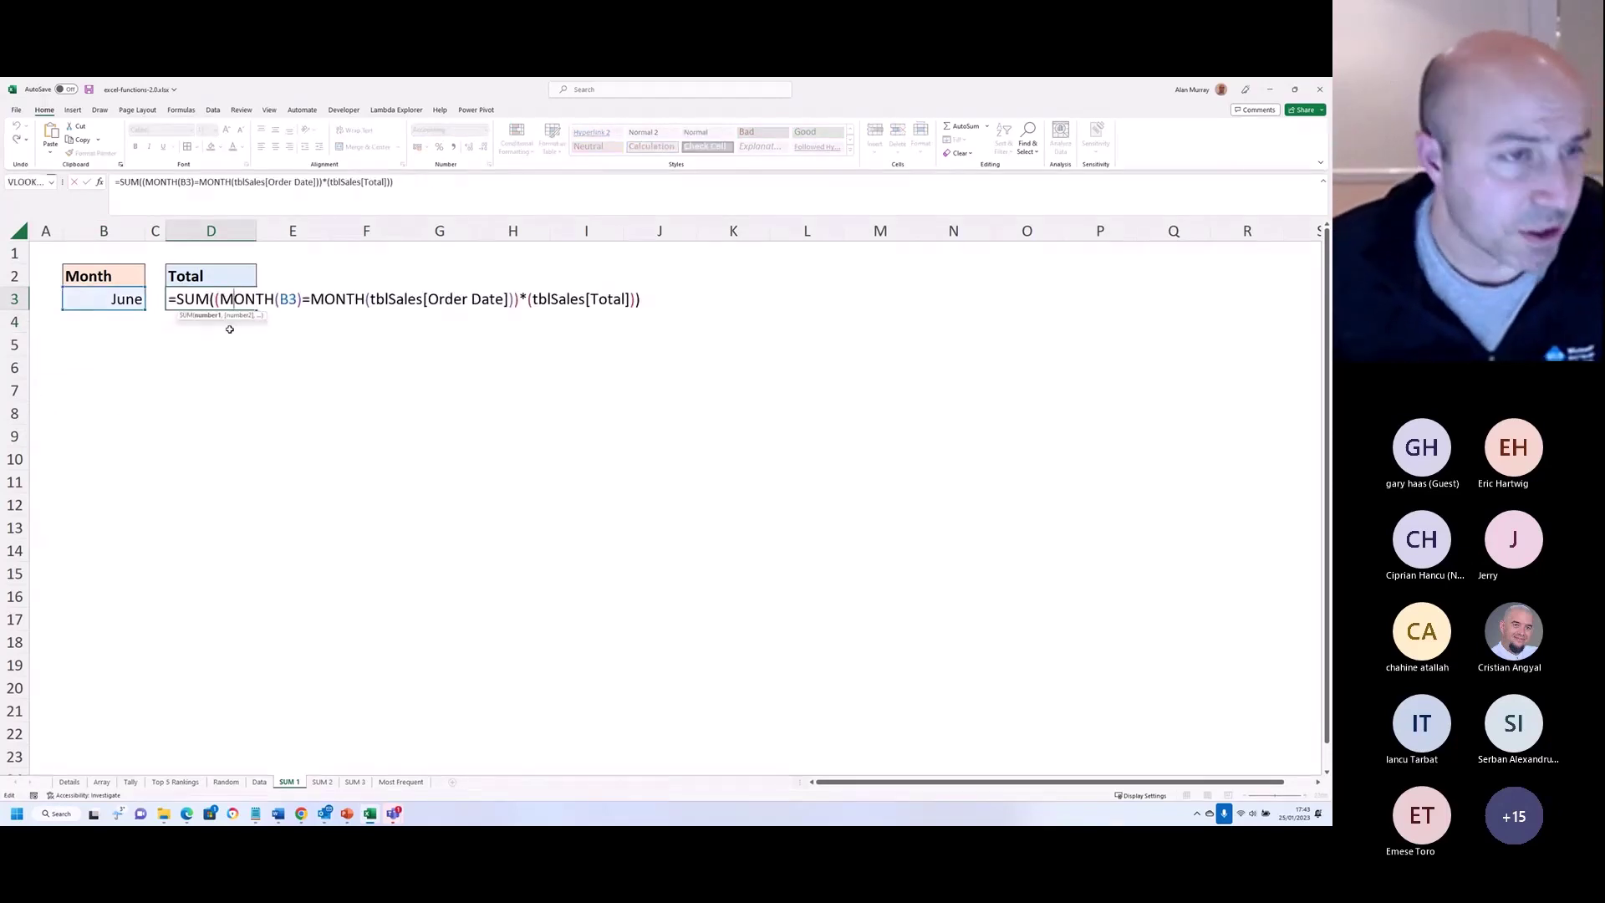
key(Return)
Step: Switch the month to April, then August so D3 totals 2,792.64, then go to SUM 2
click(112, 295)
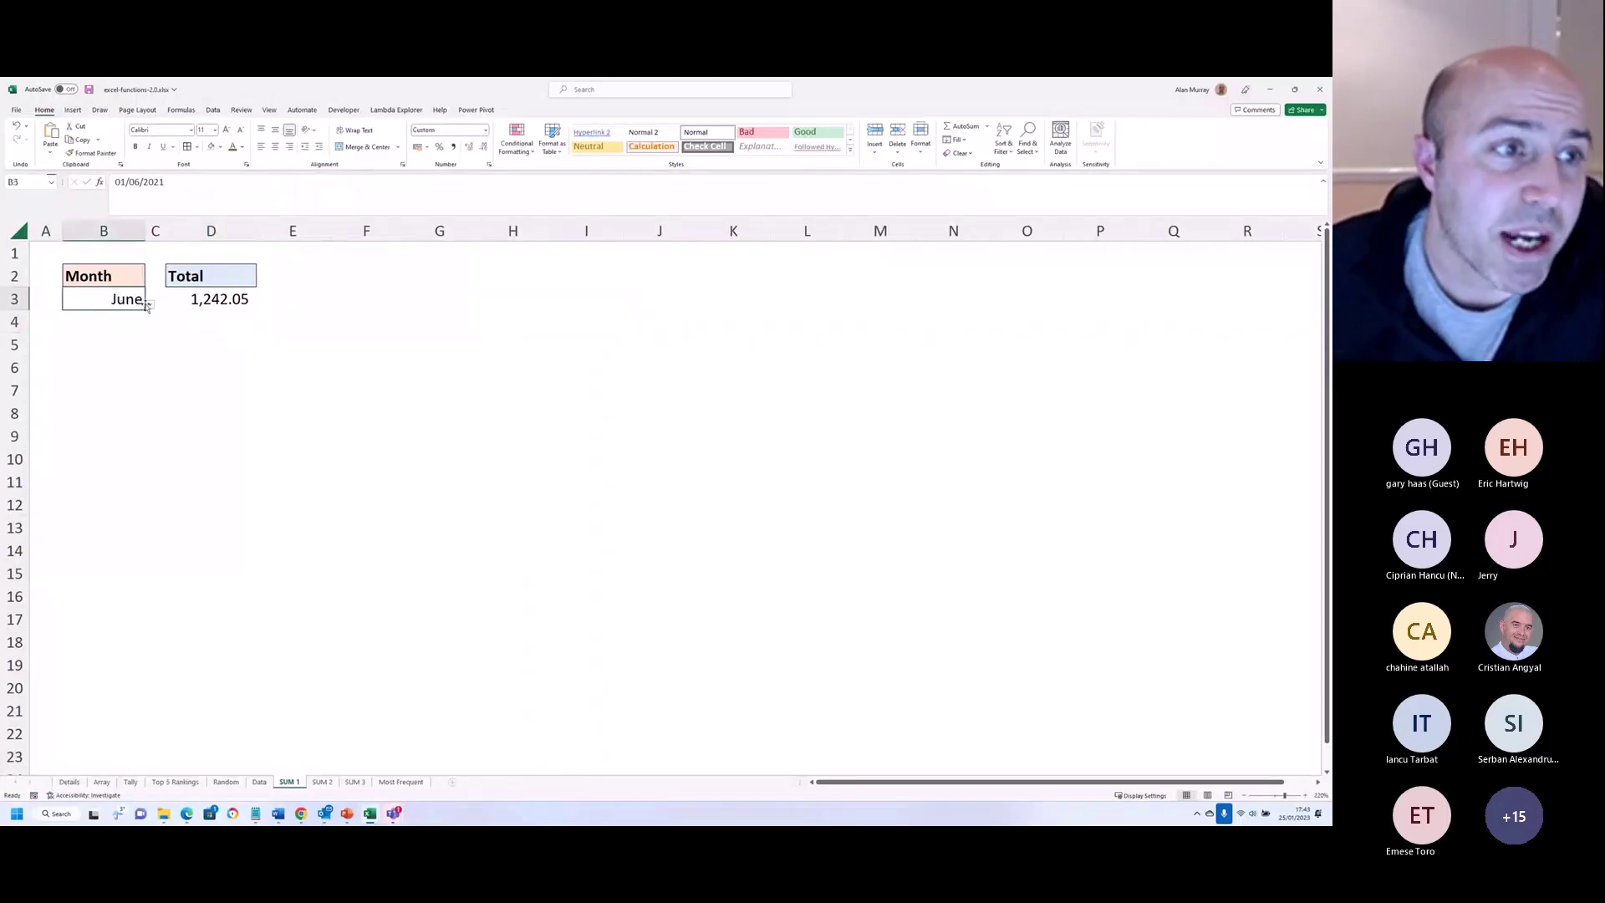
click(150, 304)
click(121, 356)
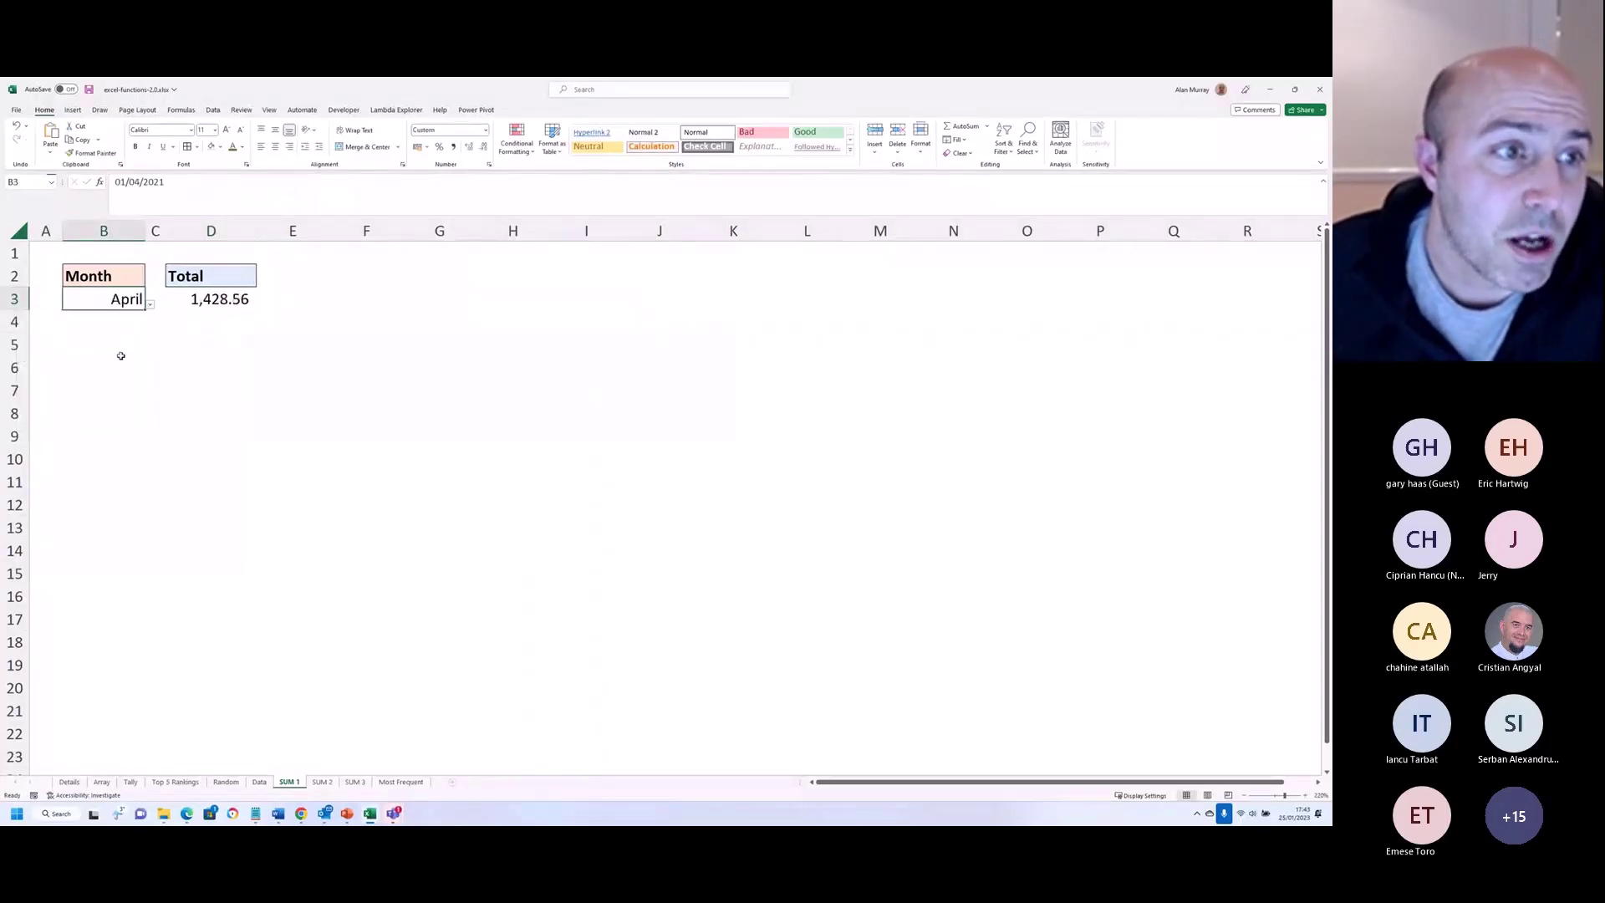
click(151, 305)
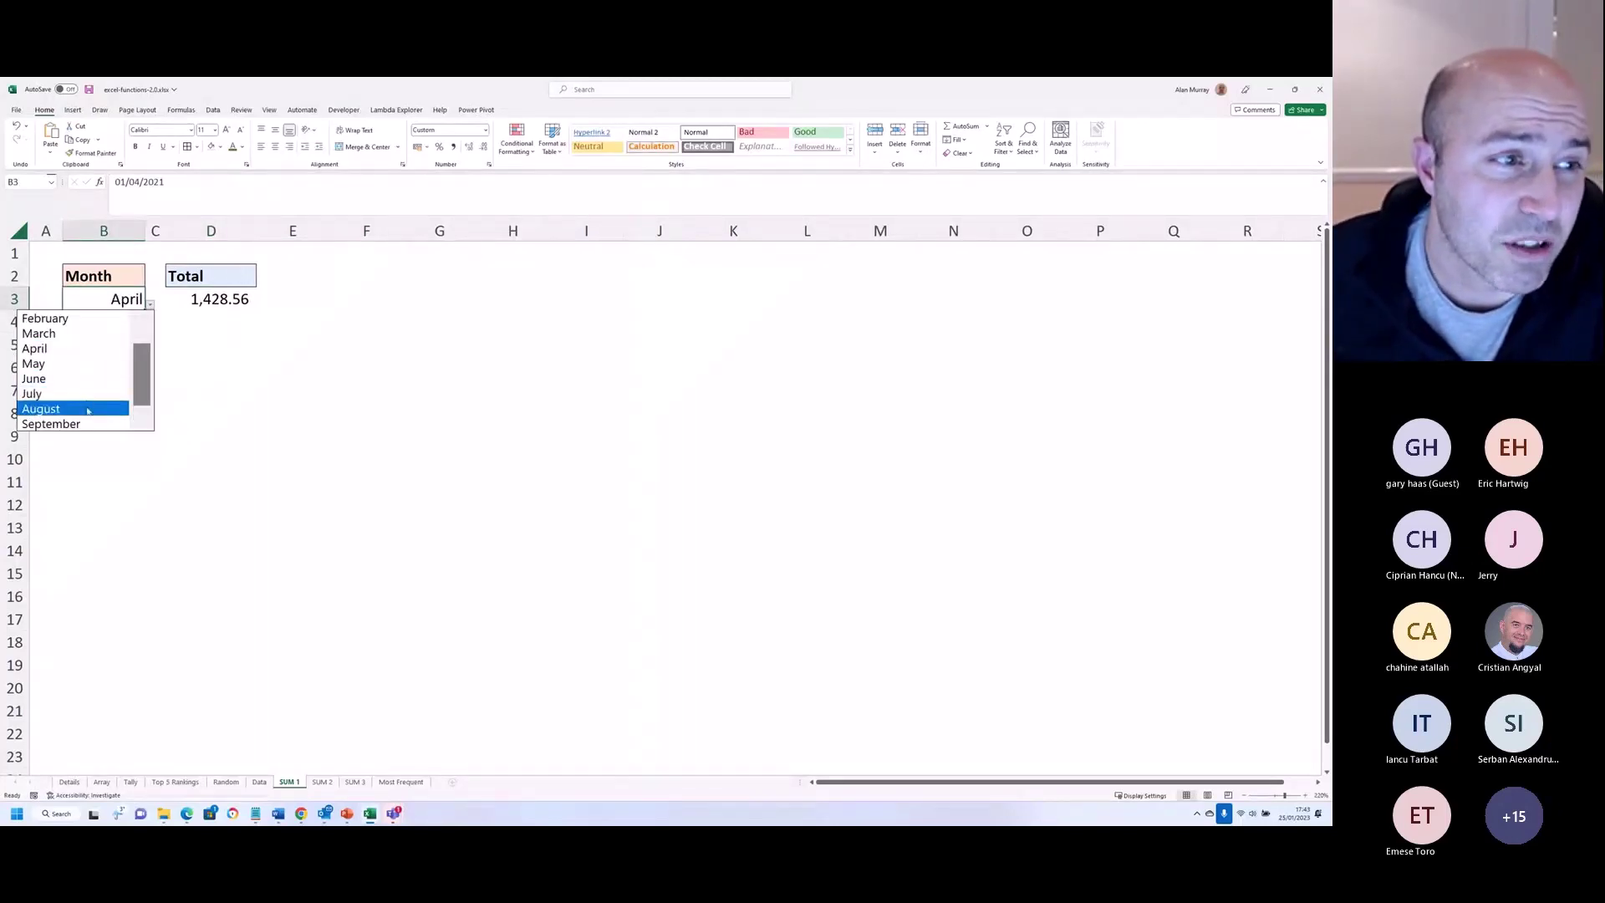
click(88, 411)
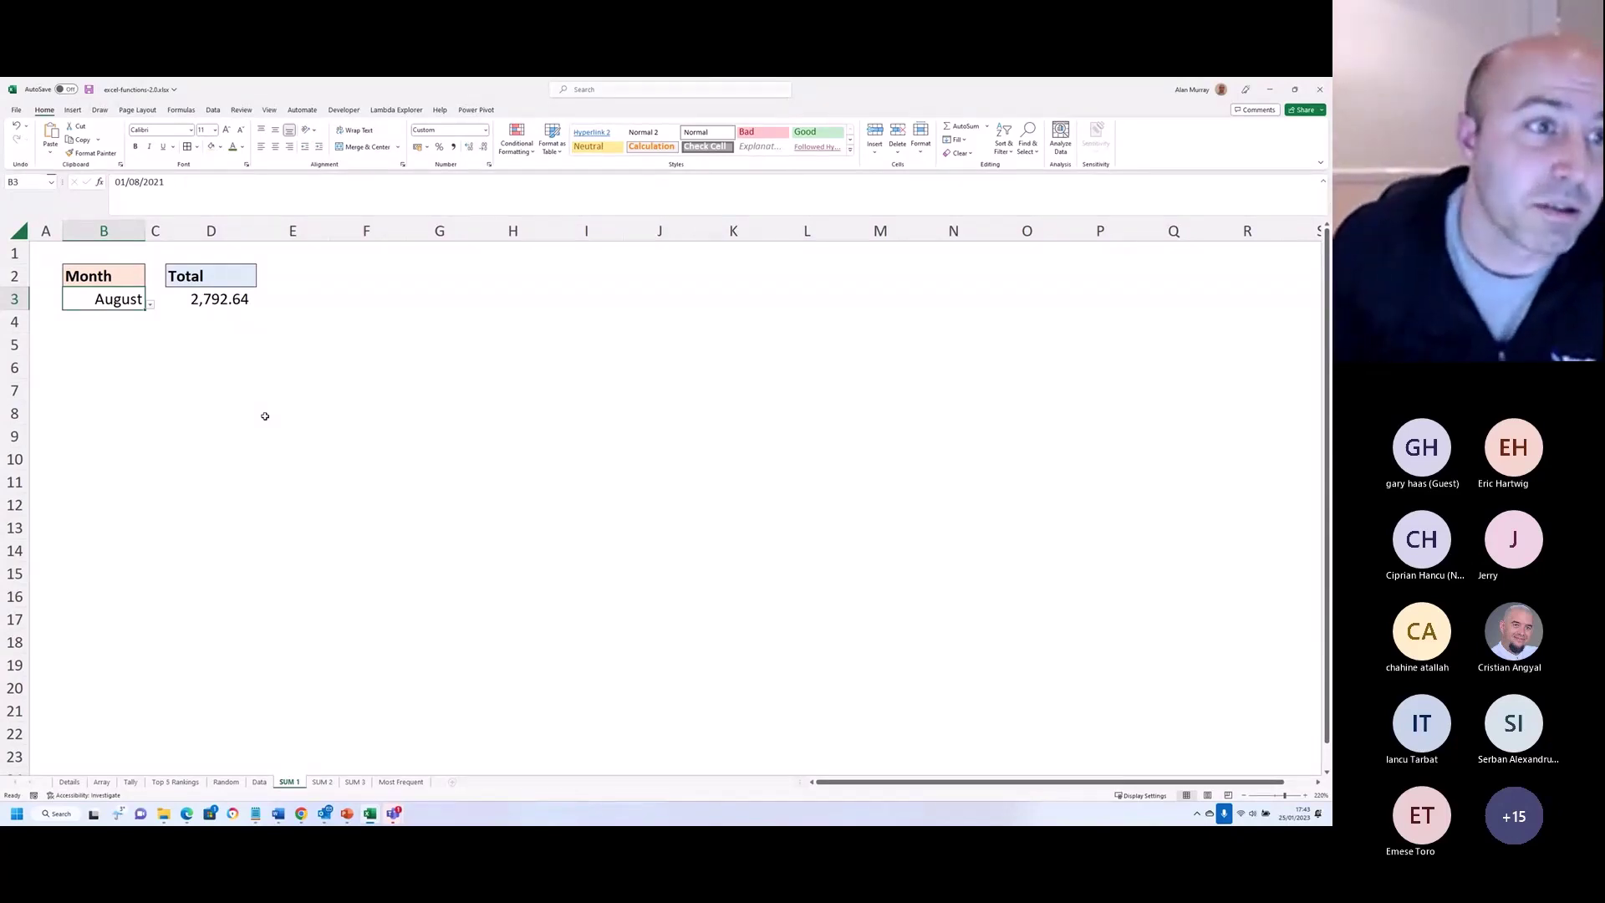
click(332, 397)
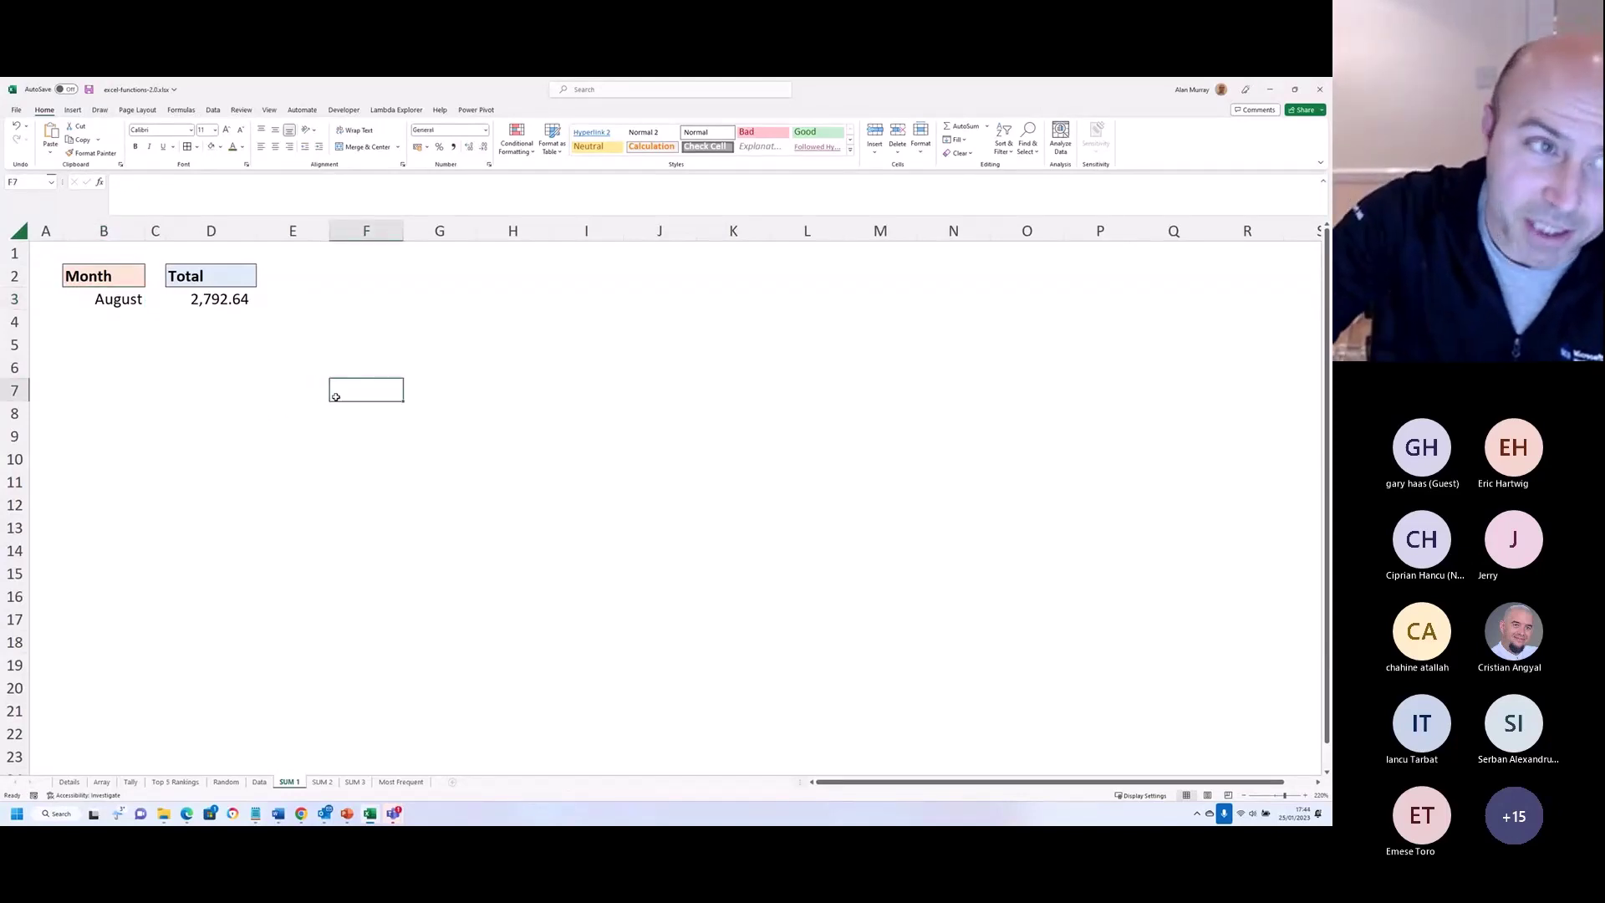
click(335, 362)
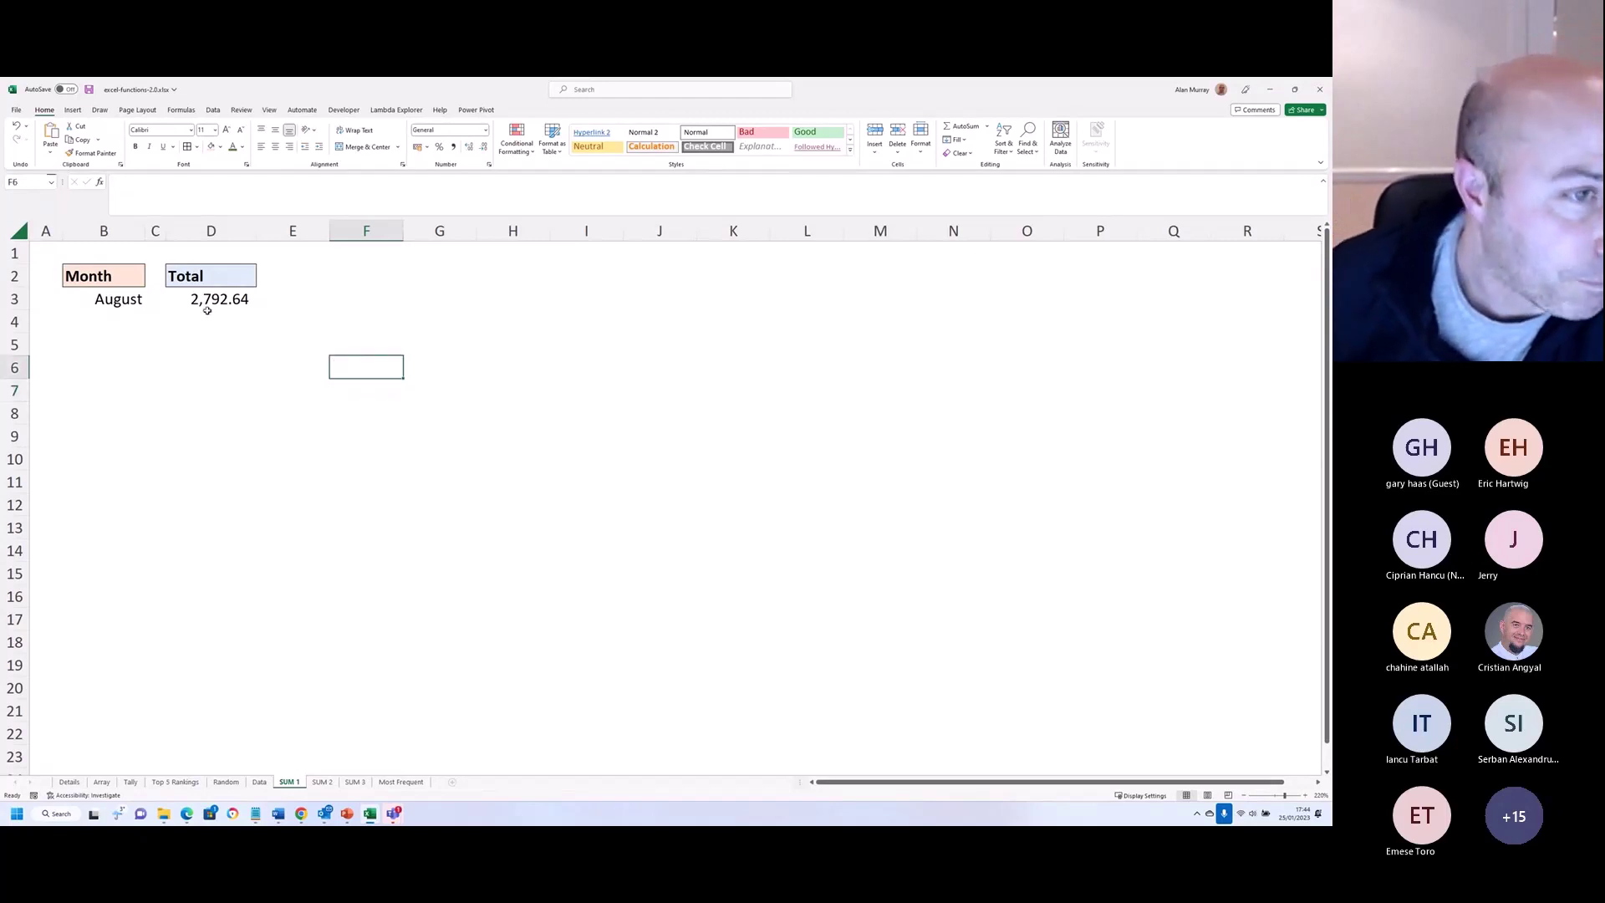
click(321, 782)
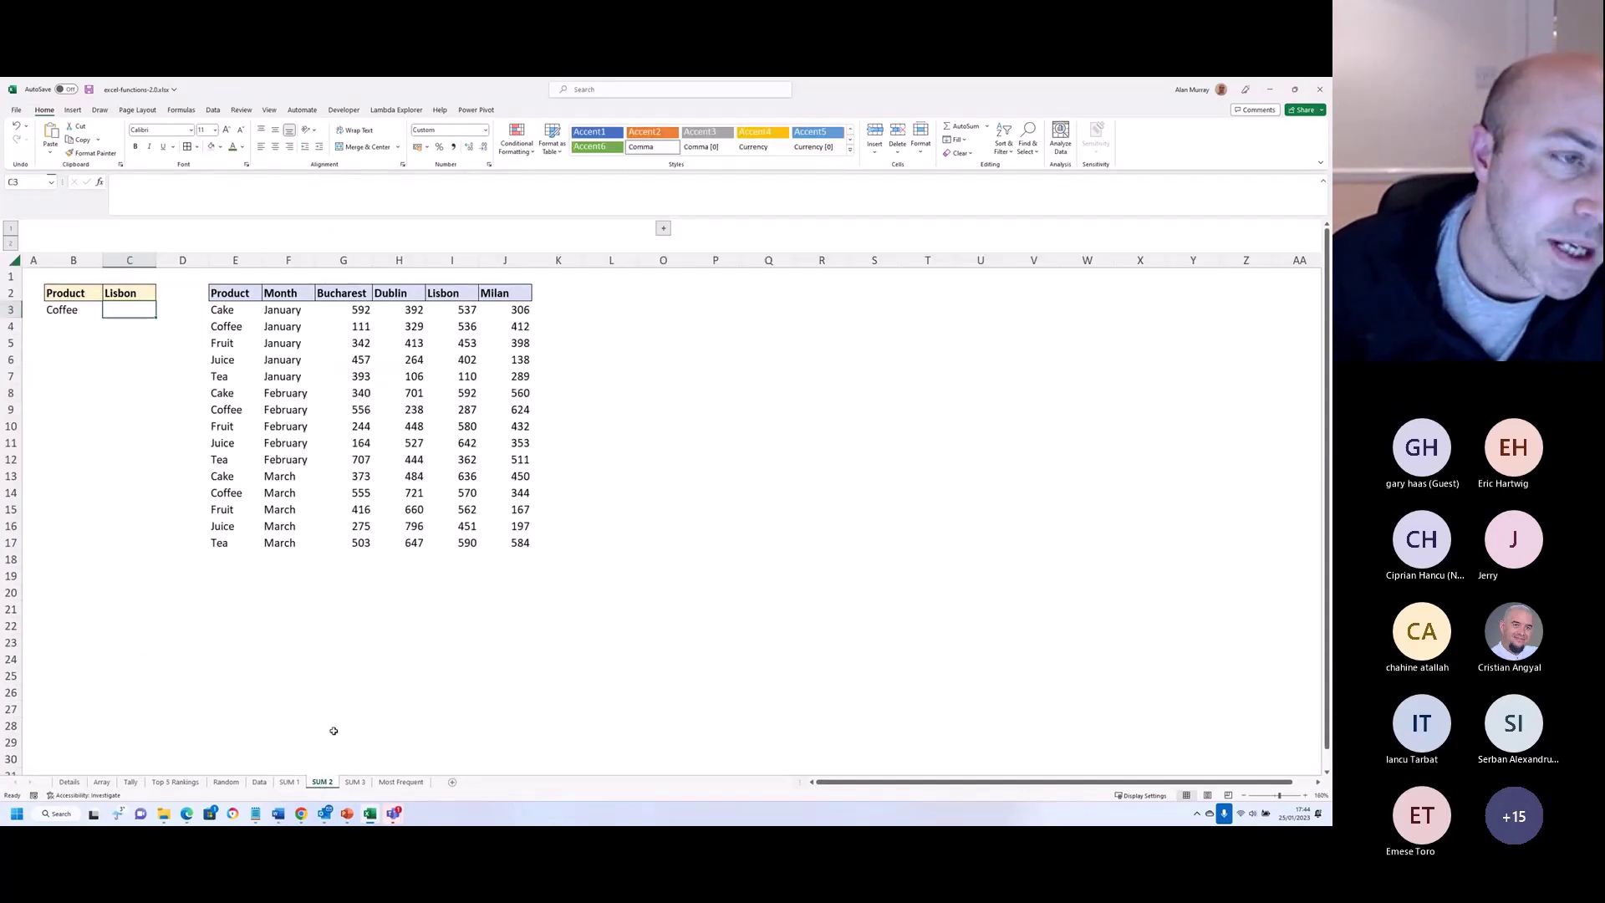
click(350, 649)
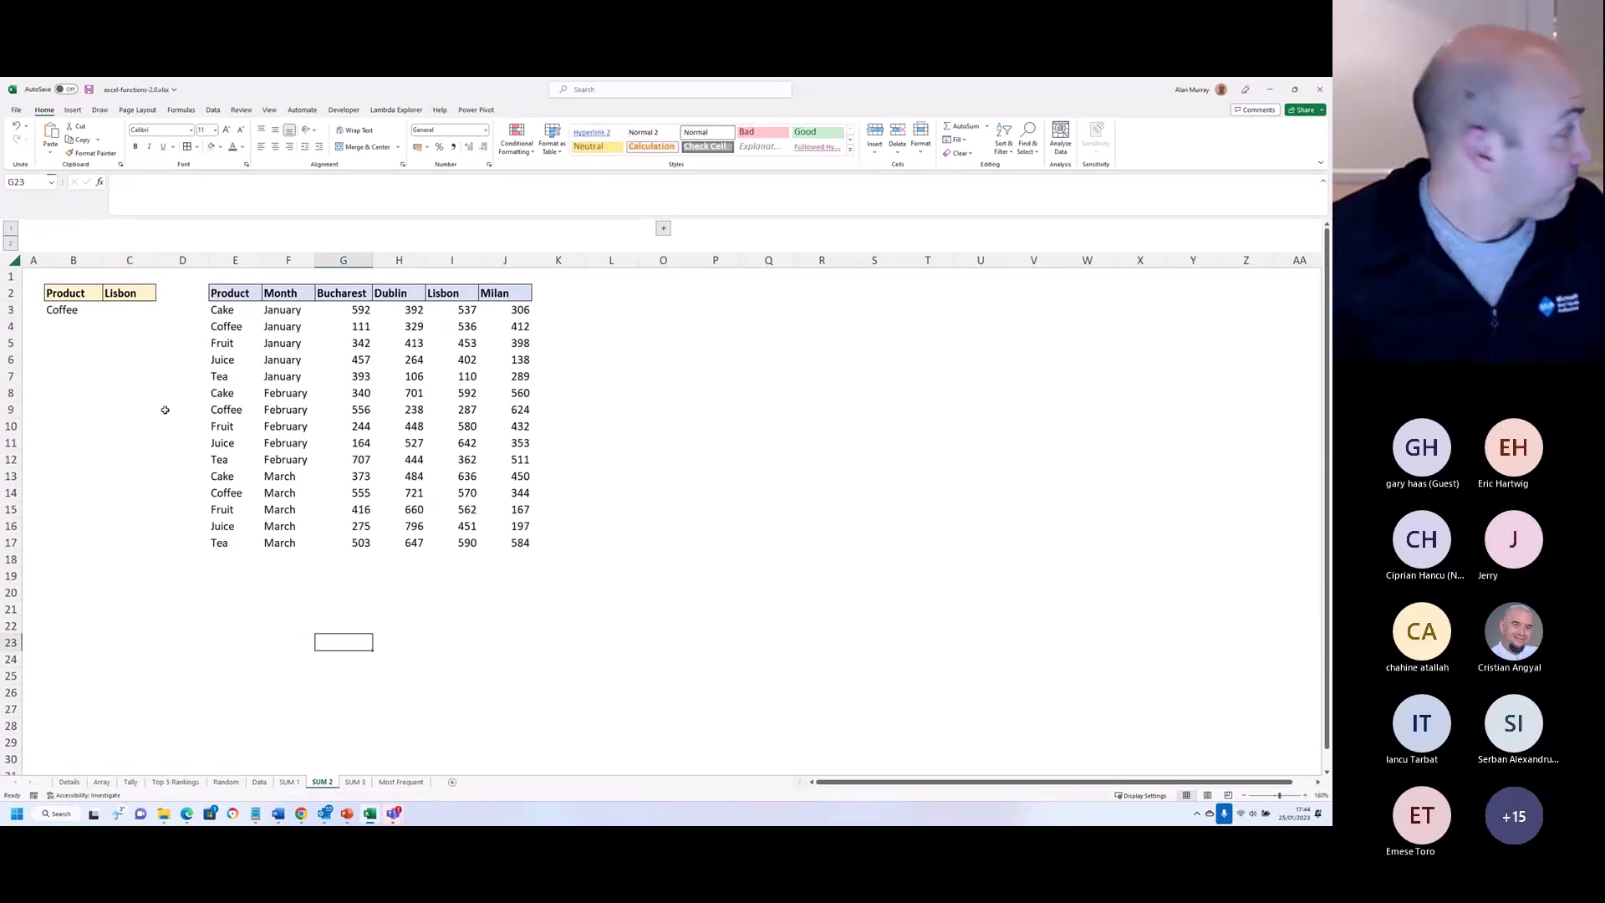
scroll(166, 449, up, 2)
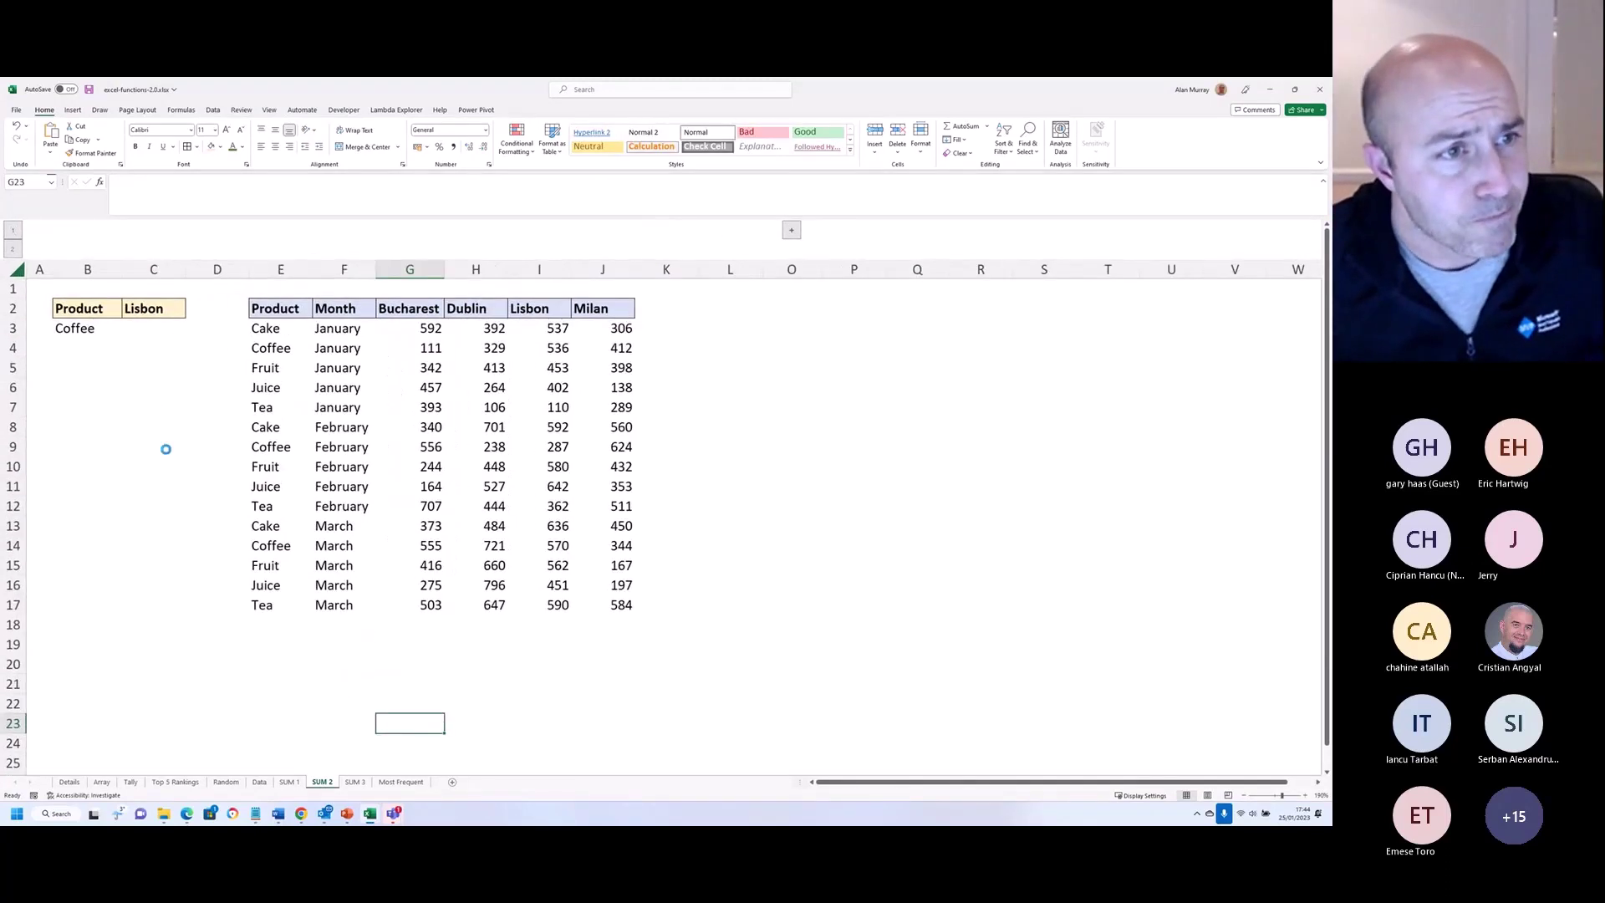
scroll(165, 449, up, 1)
click(127, 342)
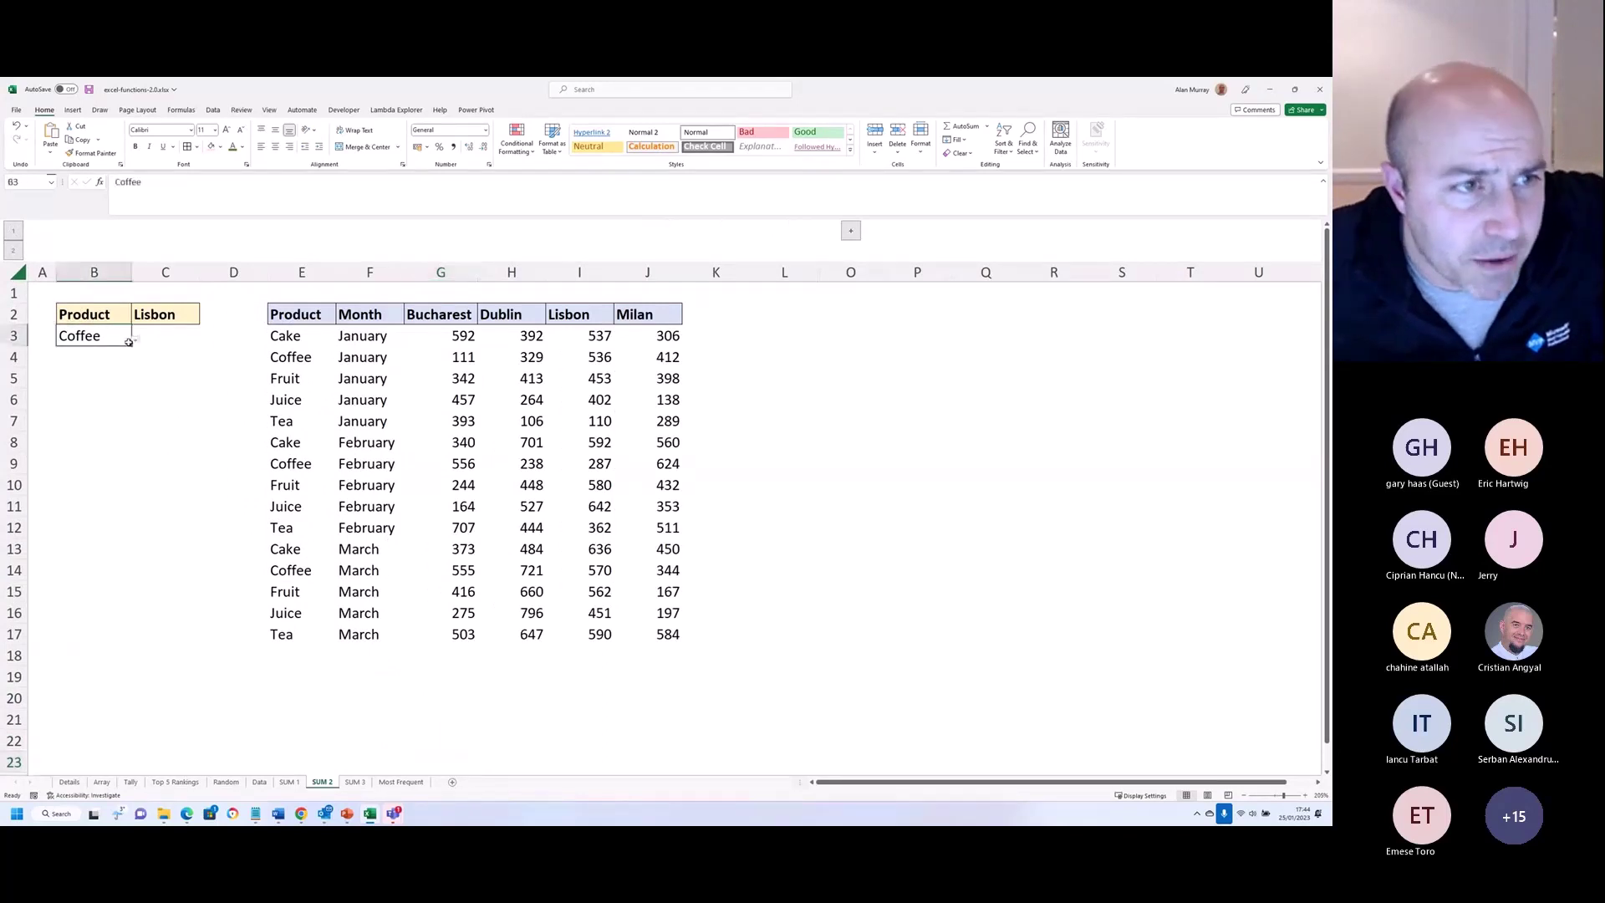
click(135, 340)
click(135, 340)
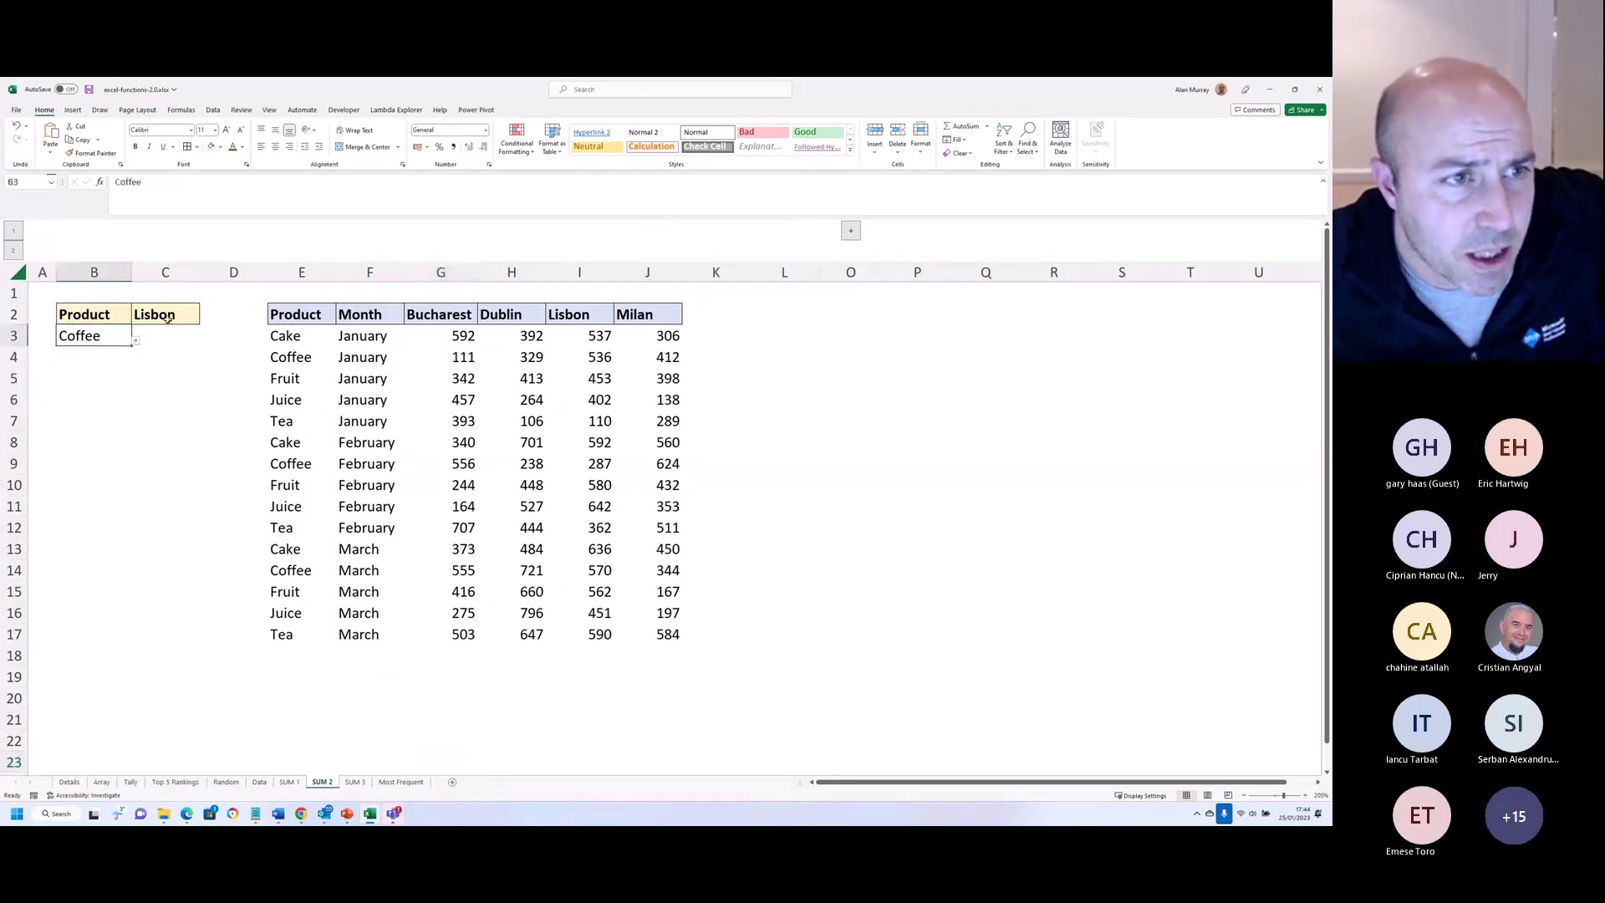
click(166, 318)
click(203, 320)
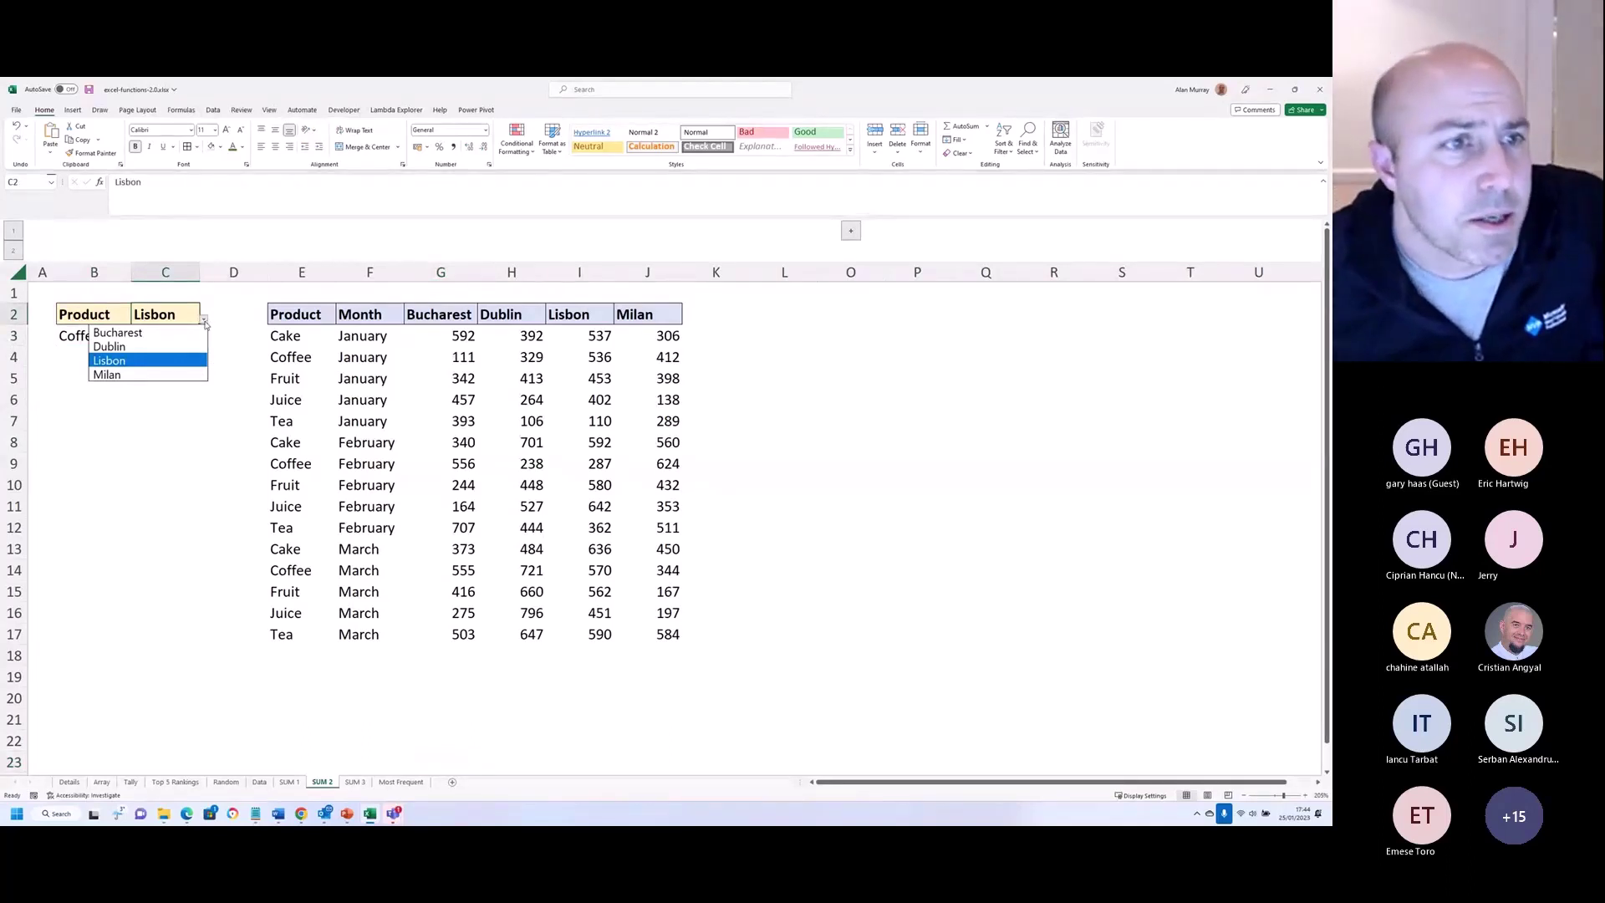
click(204, 322)
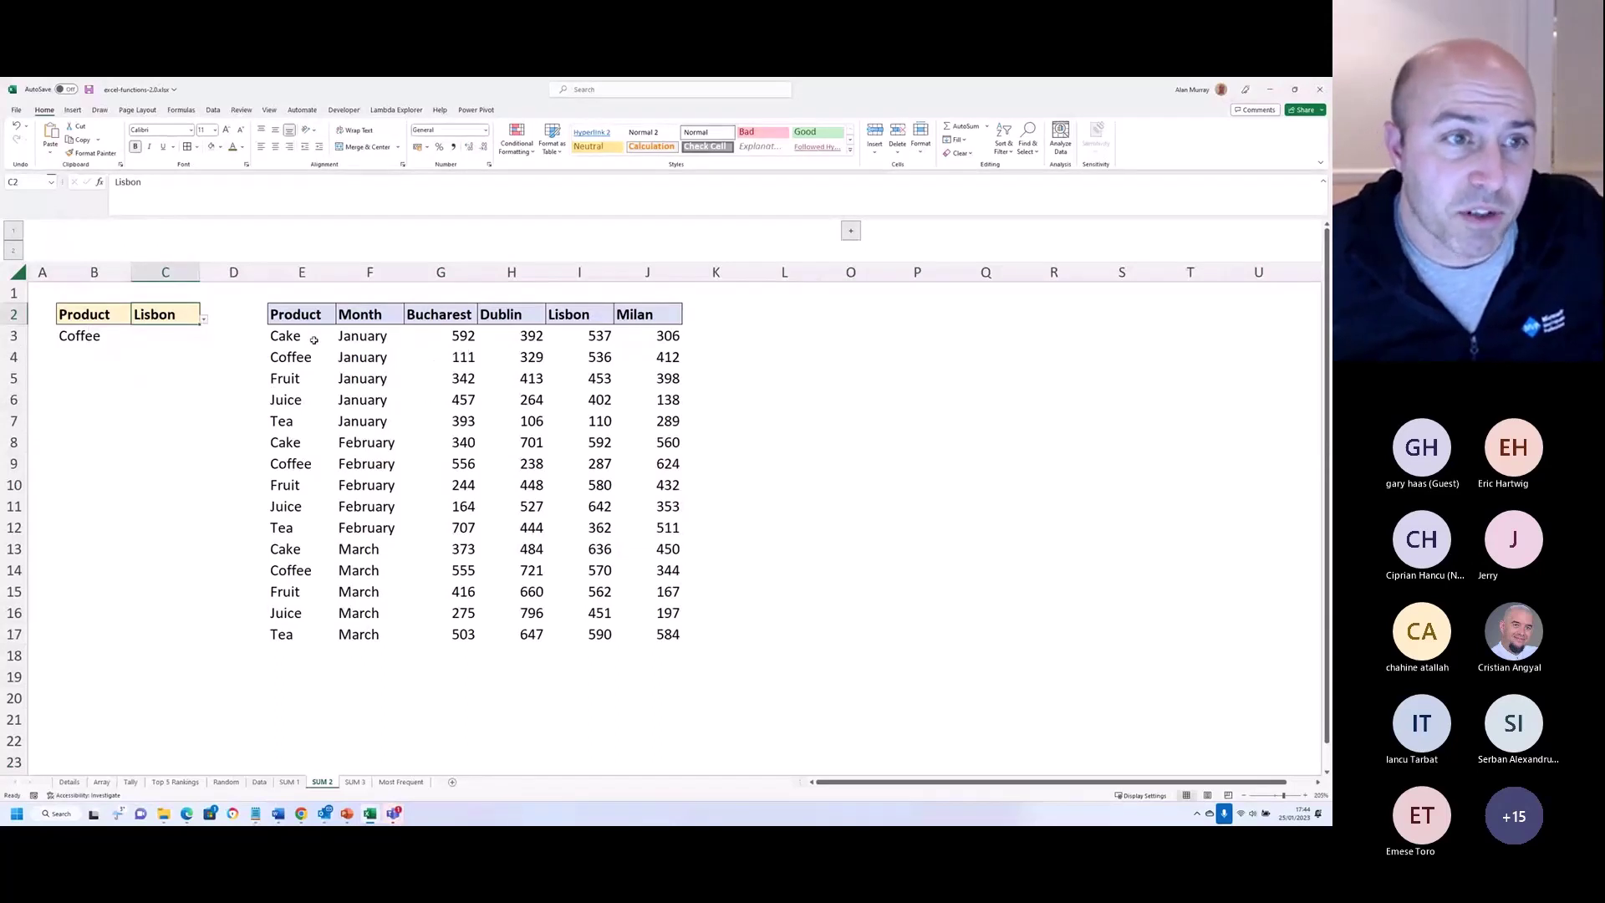
drag(313, 339, 625, 337)
drag(318, 441, 652, 437)
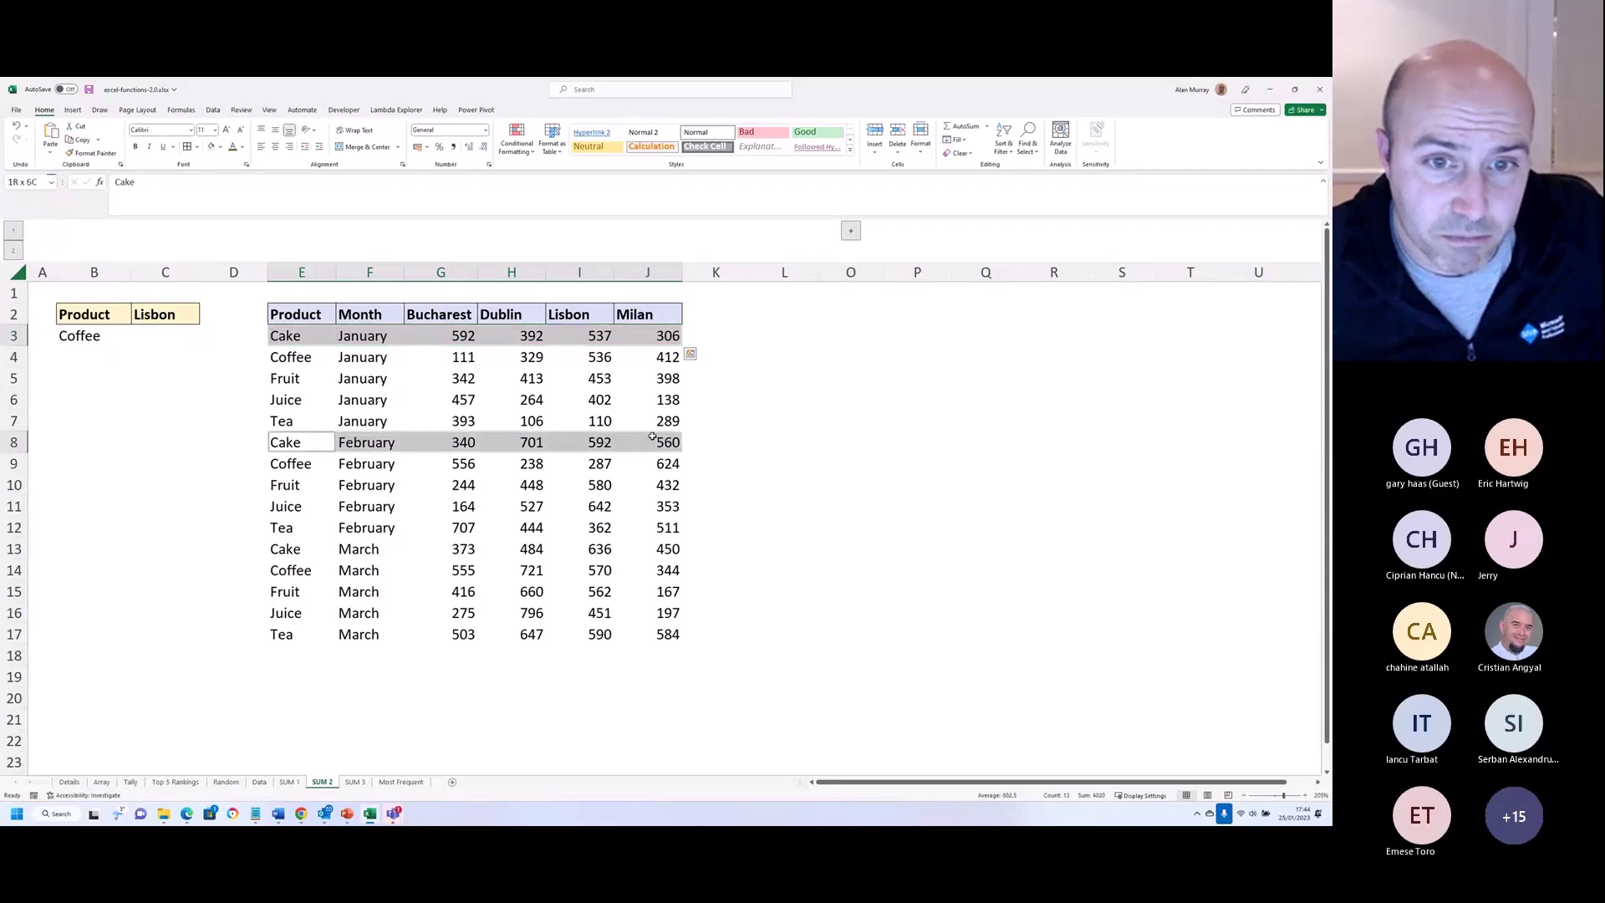
click(511, 395)
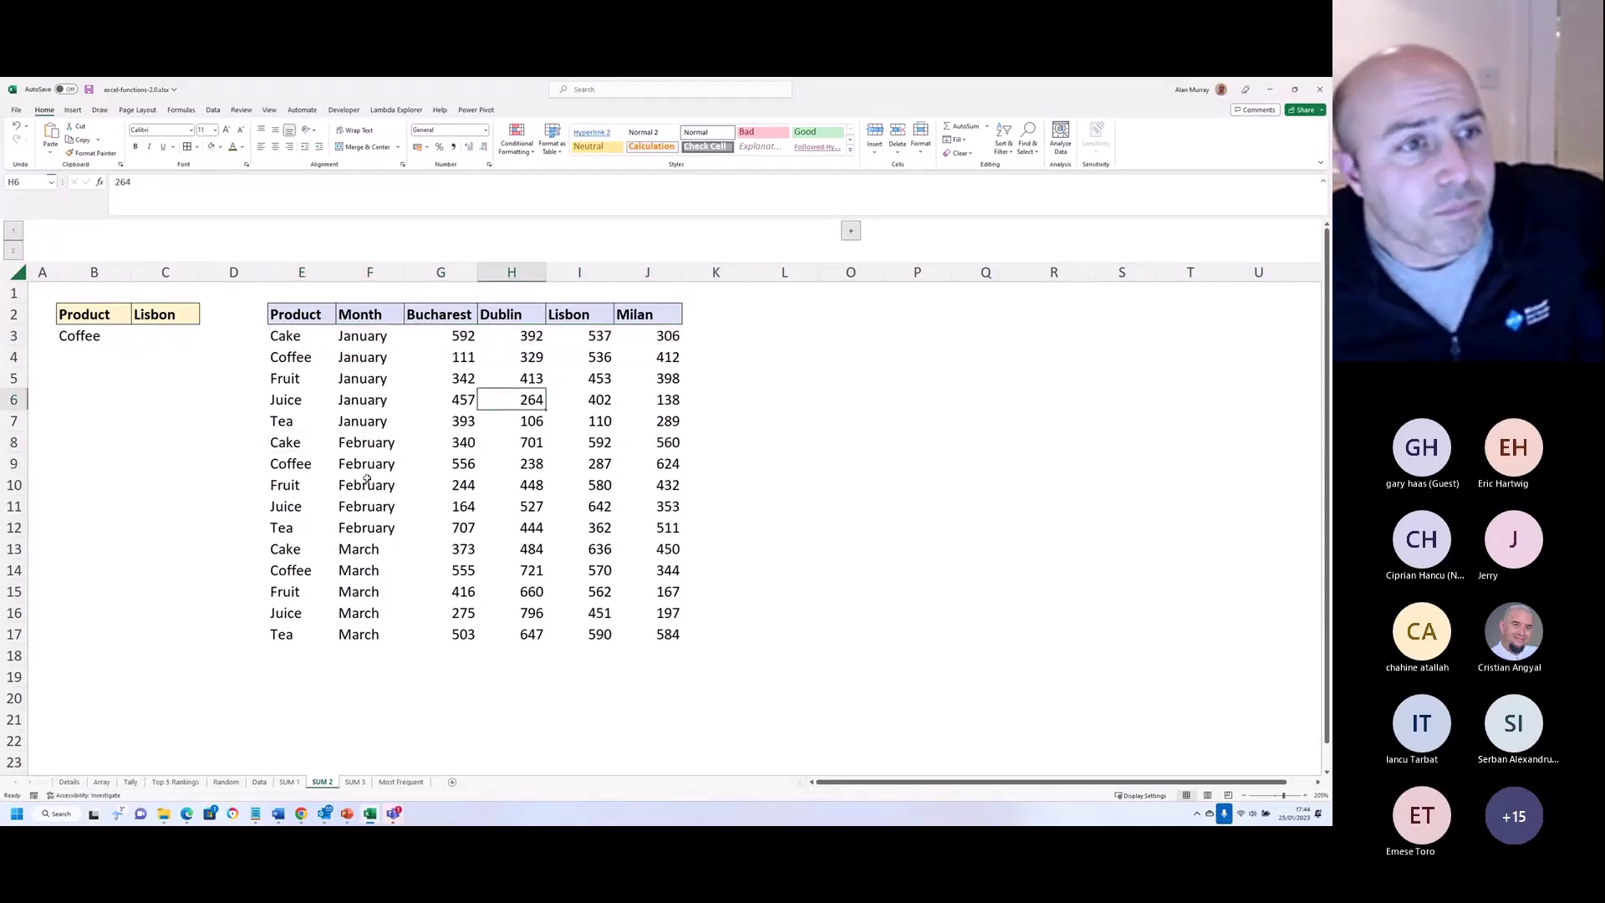
click(186, 342)
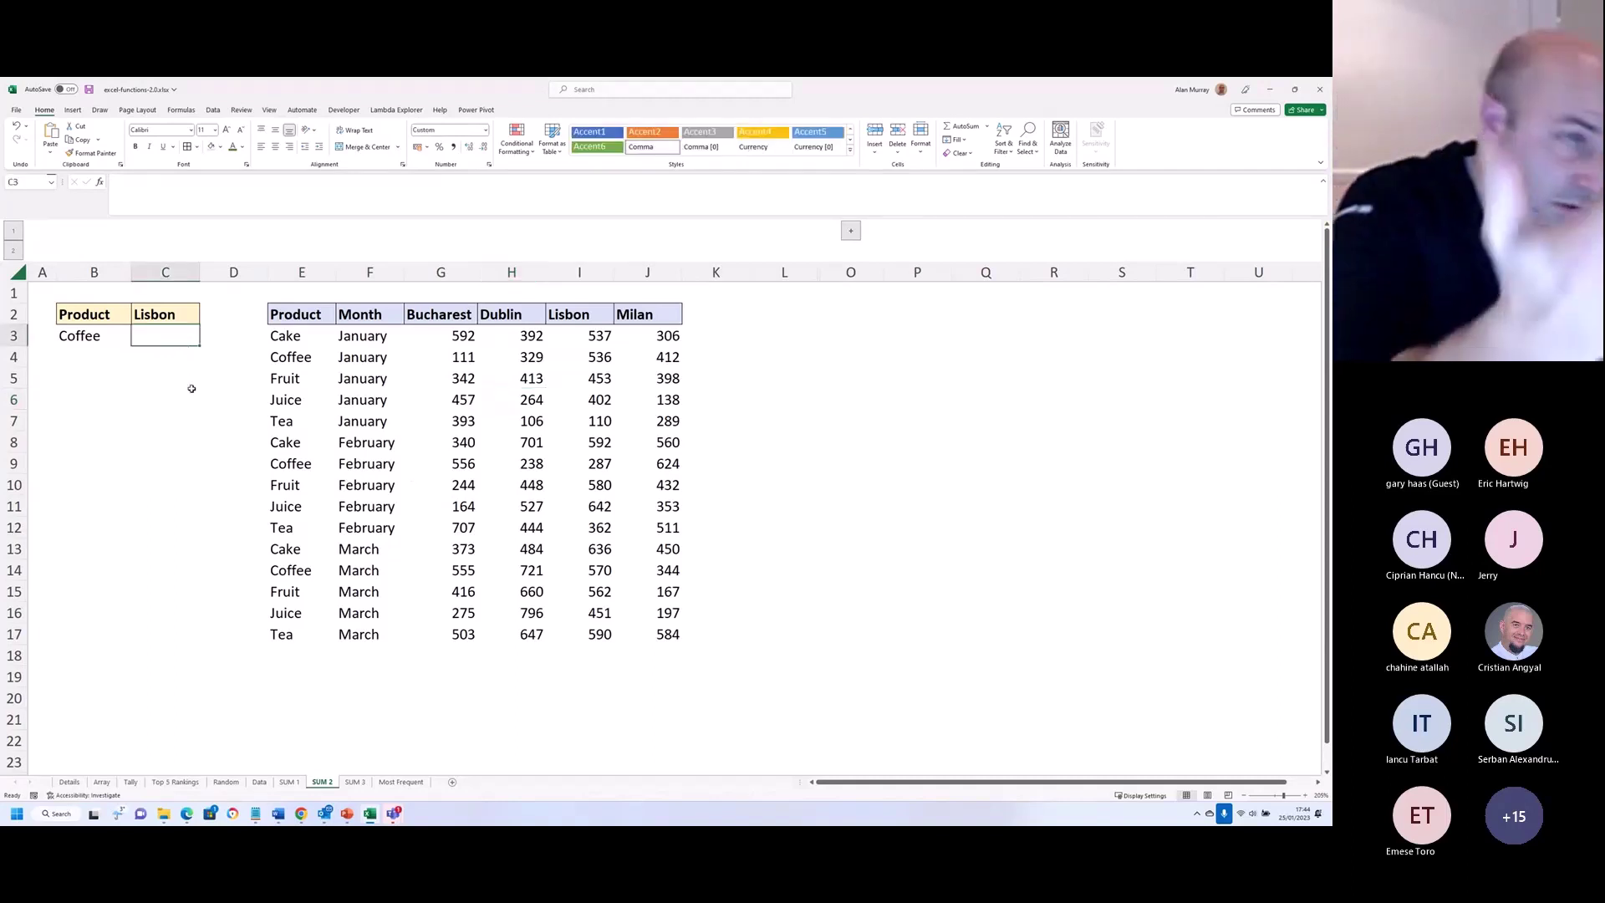
Step: Enter =SUMIFS(I3:I17,E3:E17,B3) in C3, returning 1,393 for Coffee in Lisbon
text(=sumif)
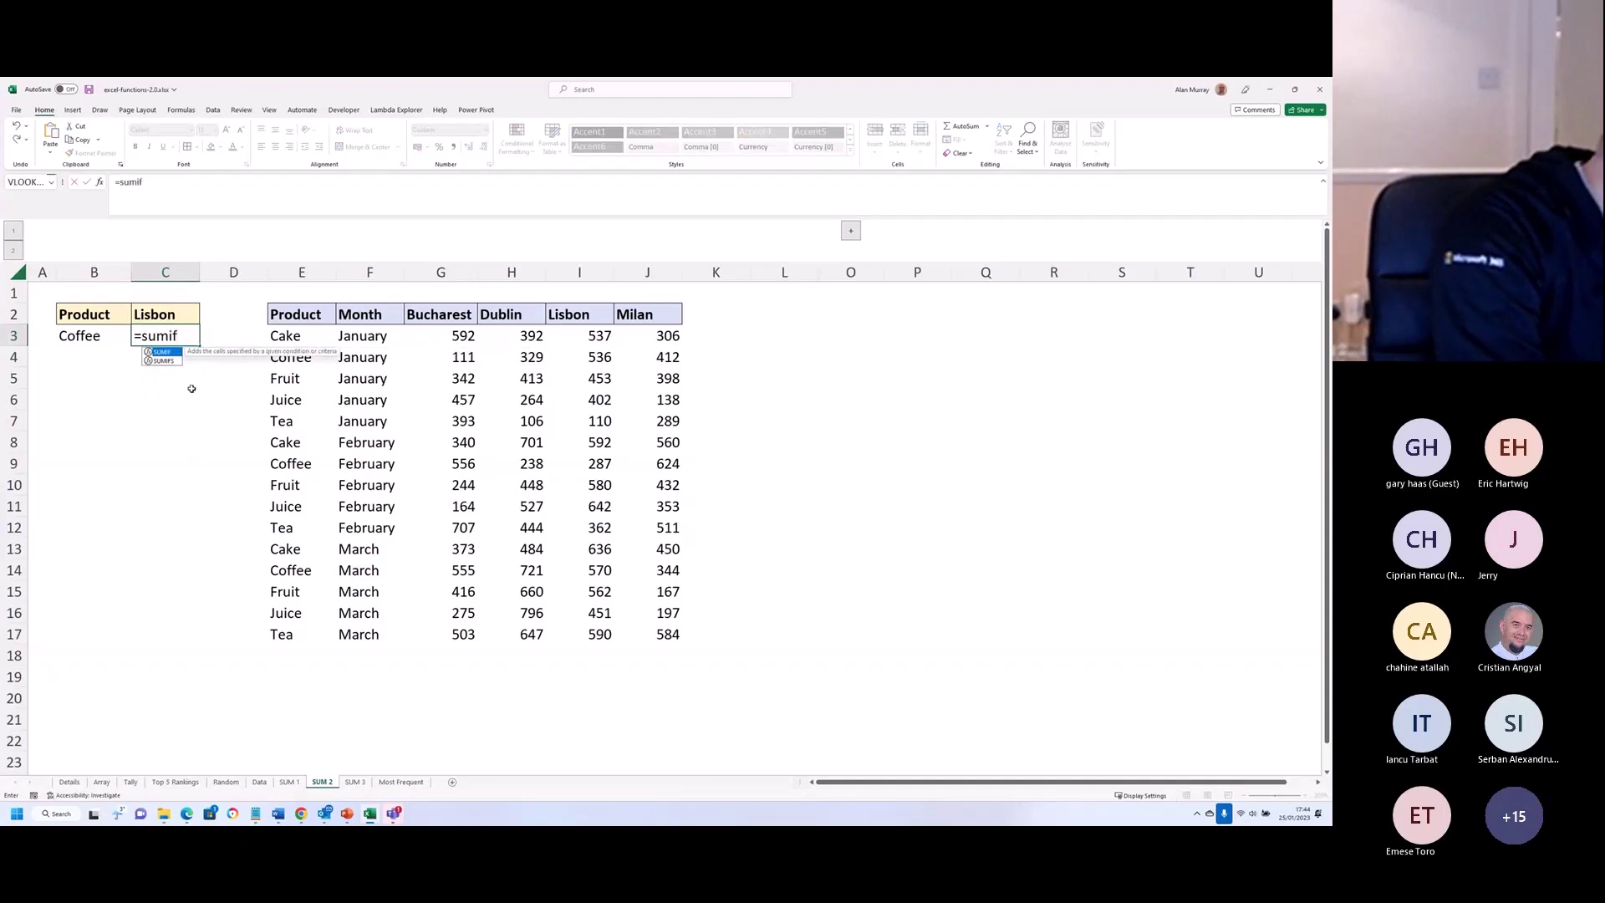
text(s()
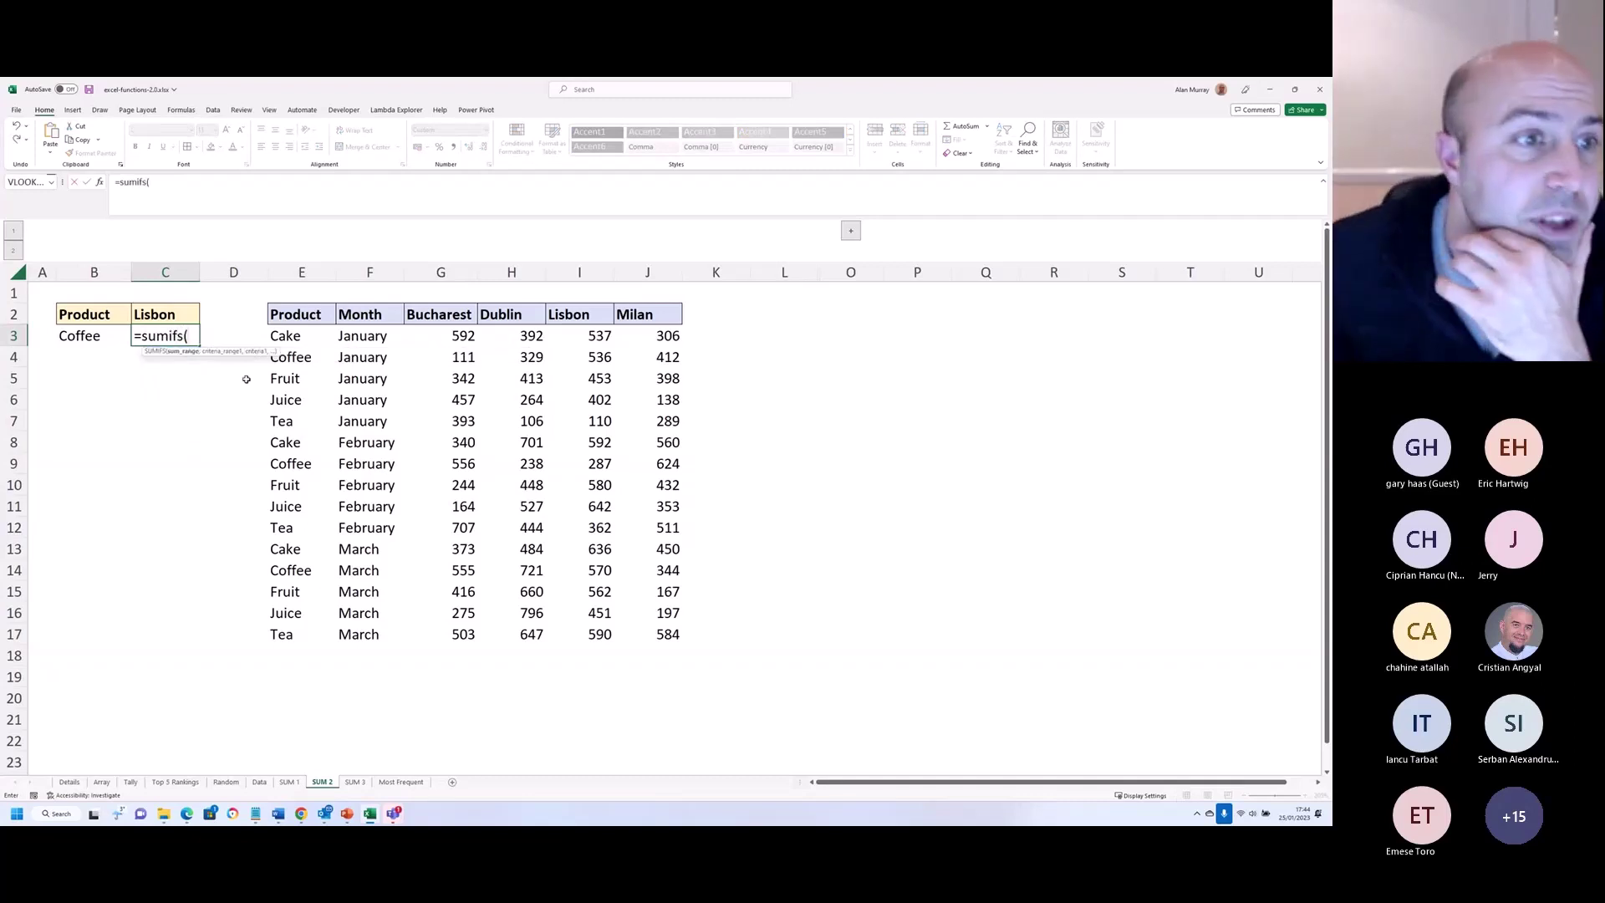
drag(577, 335, 599, 628)
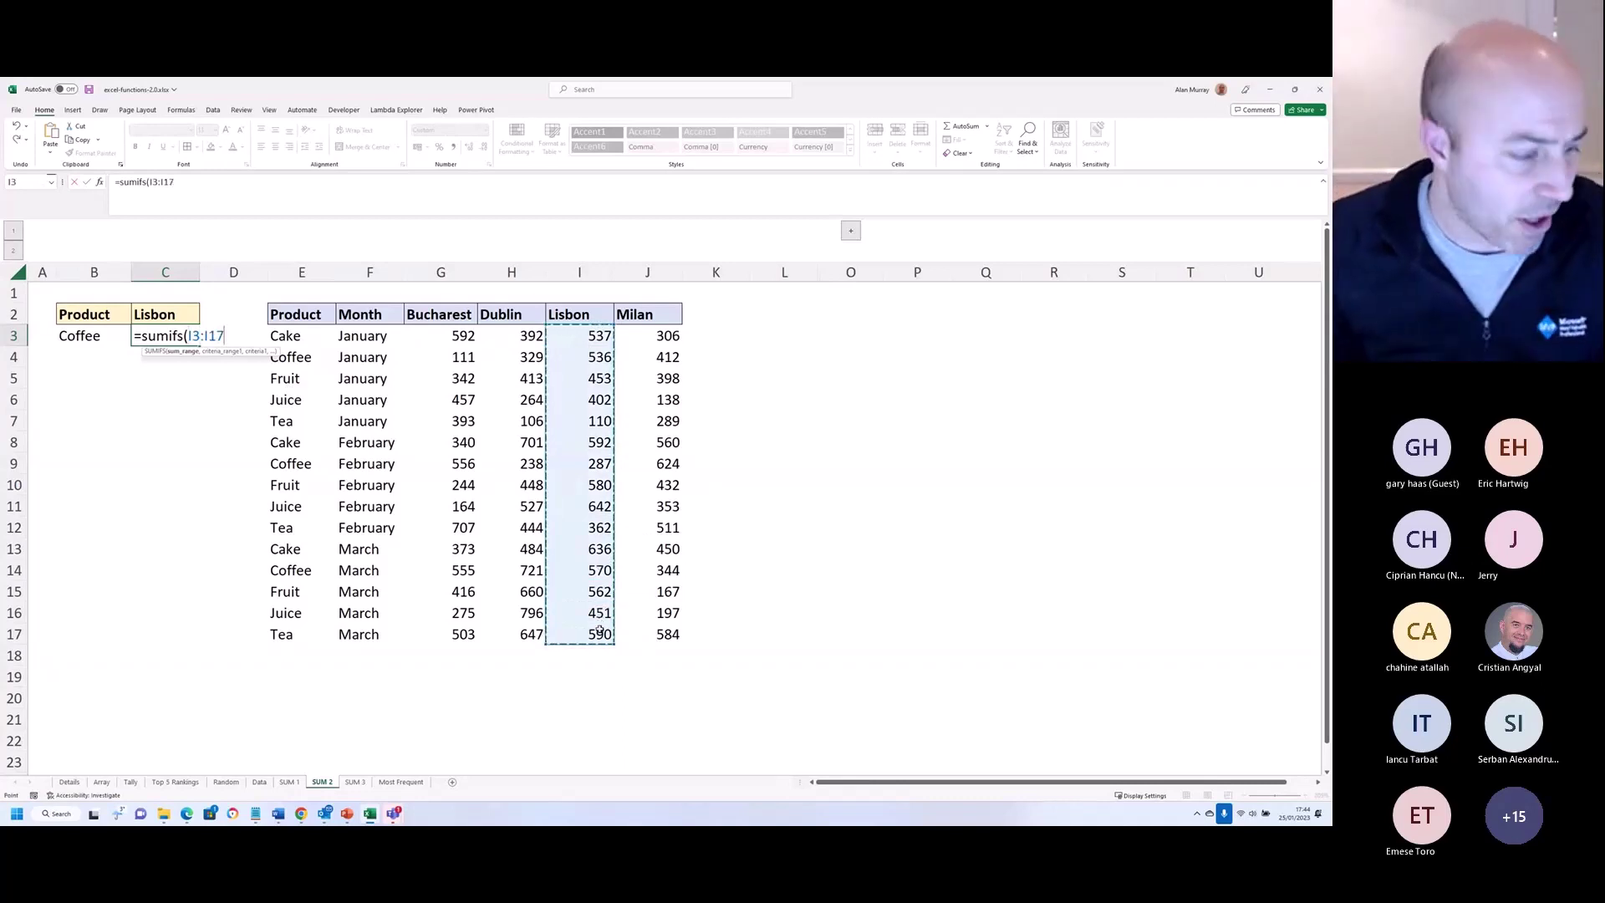
text(,)
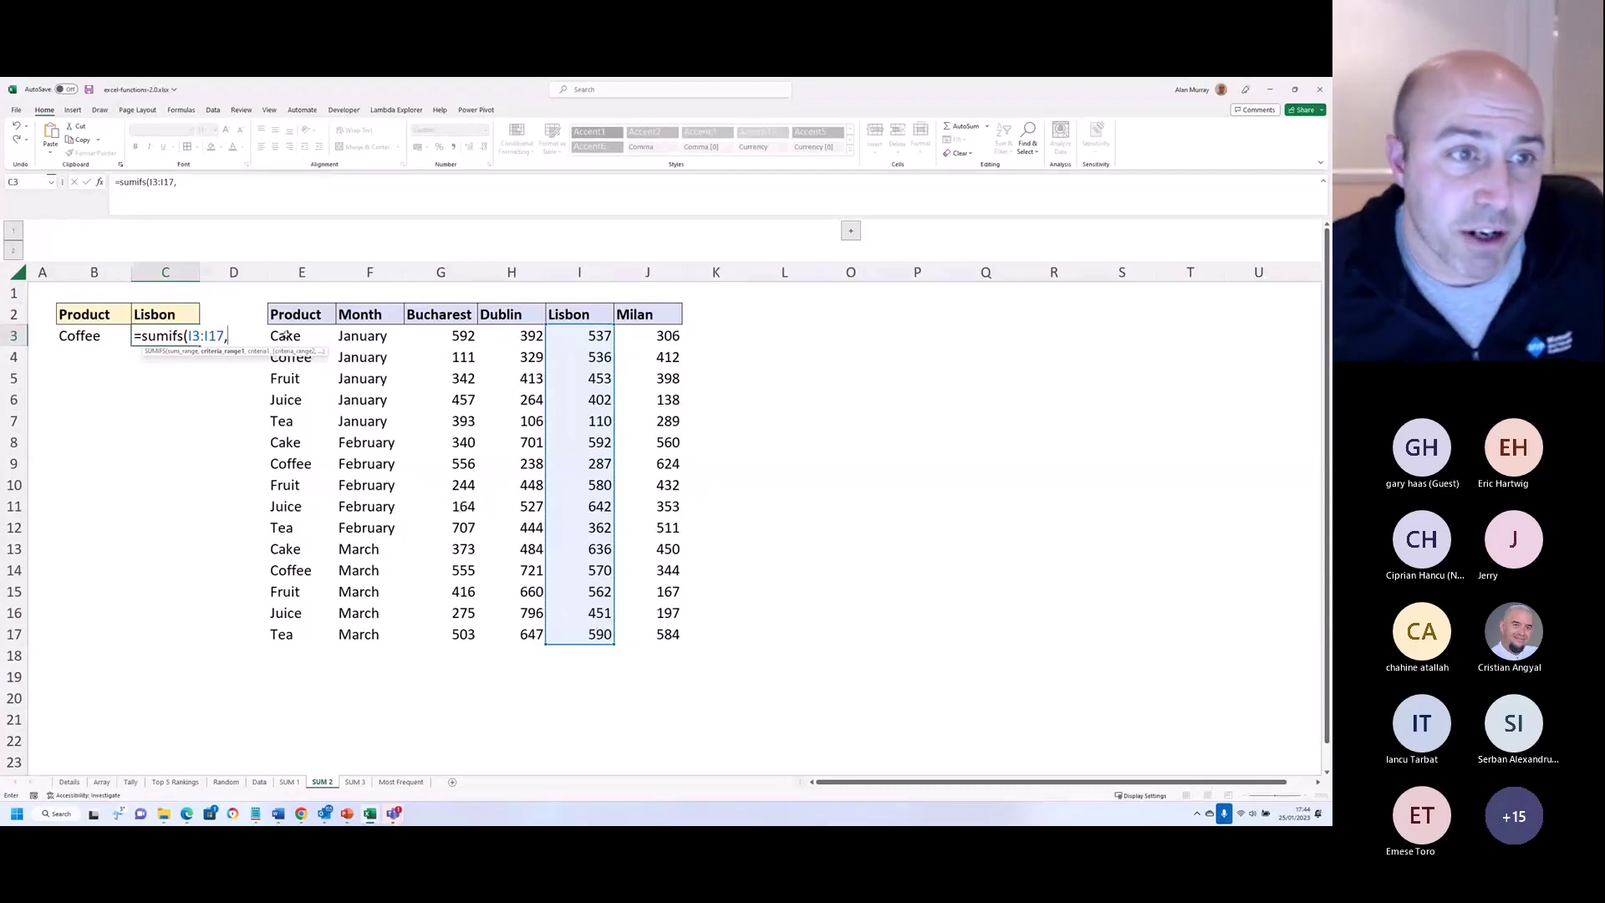
drag(286, 335, 296, 633)
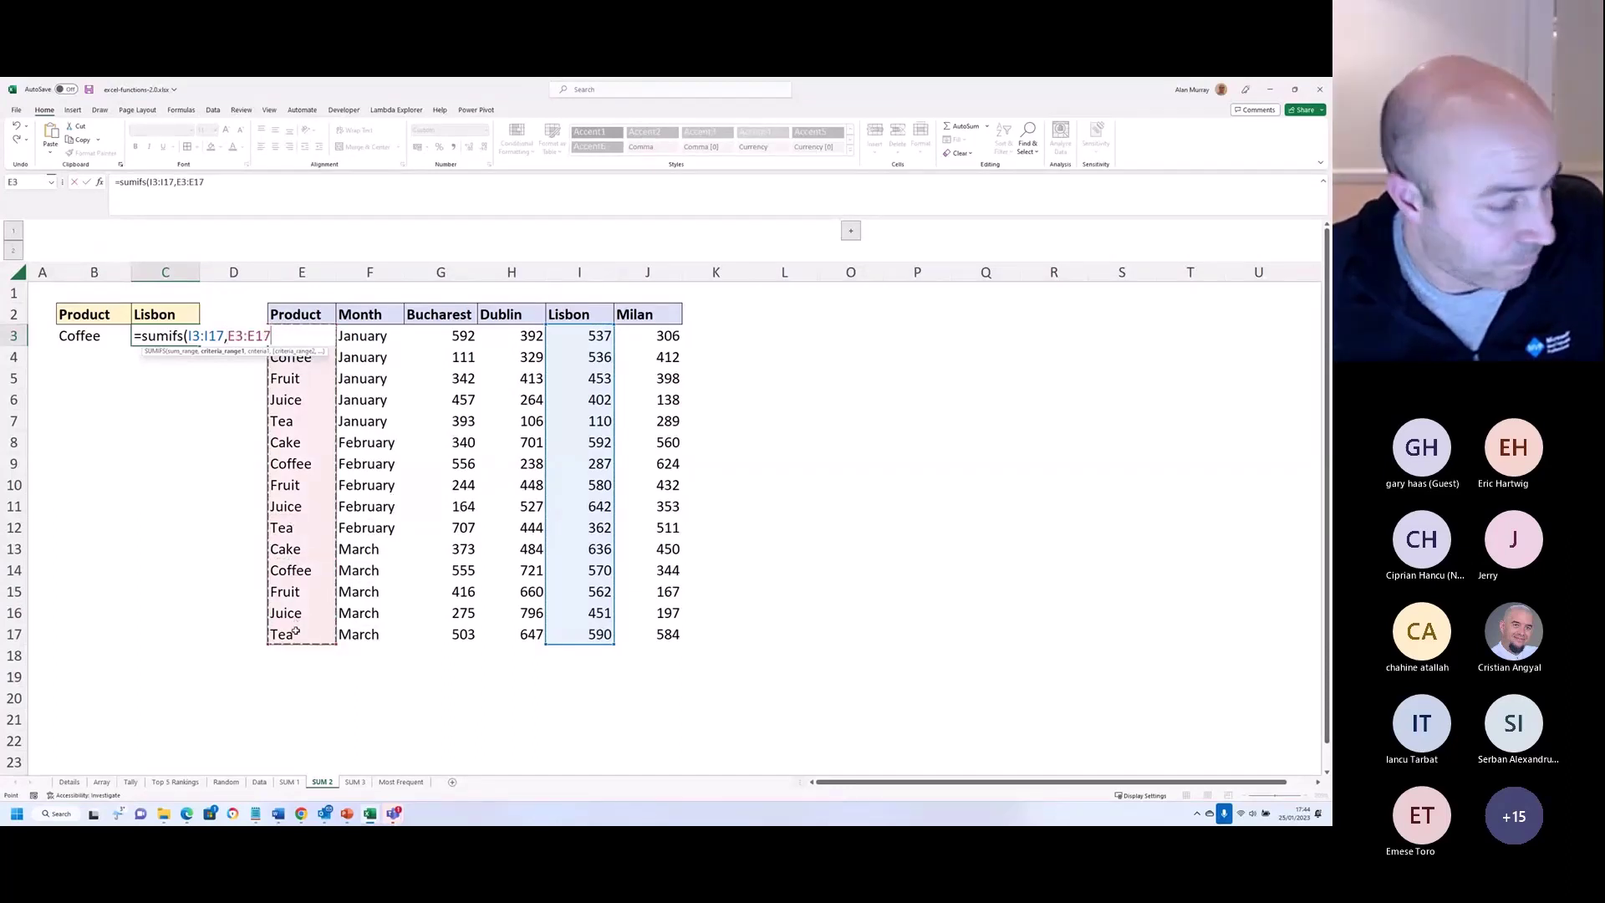
text(,)
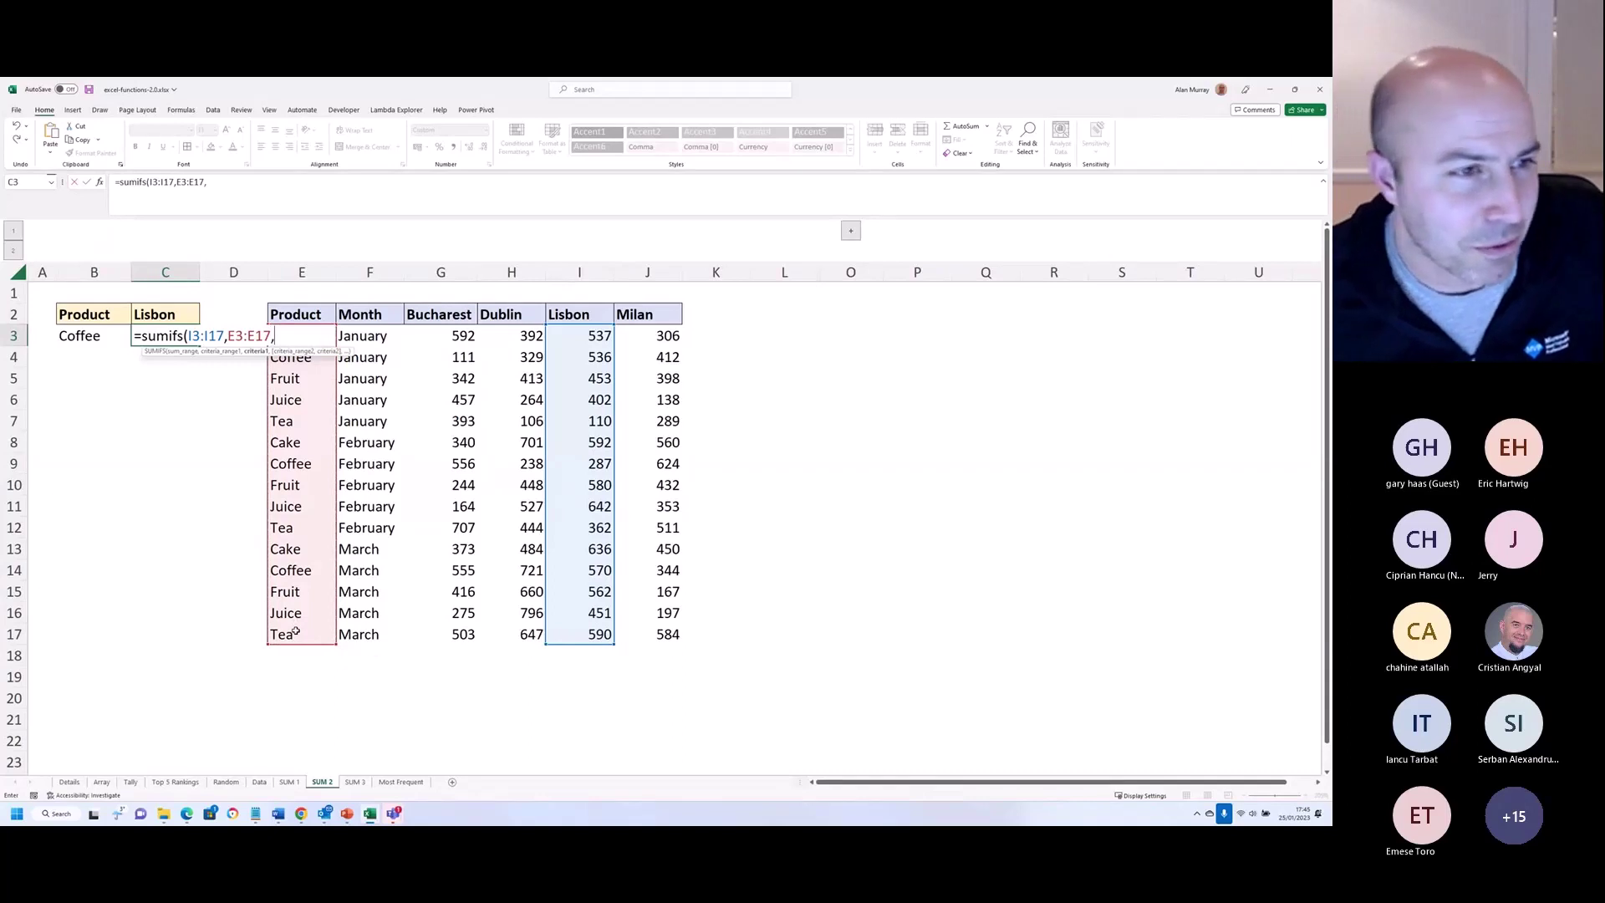
click(103, 336)
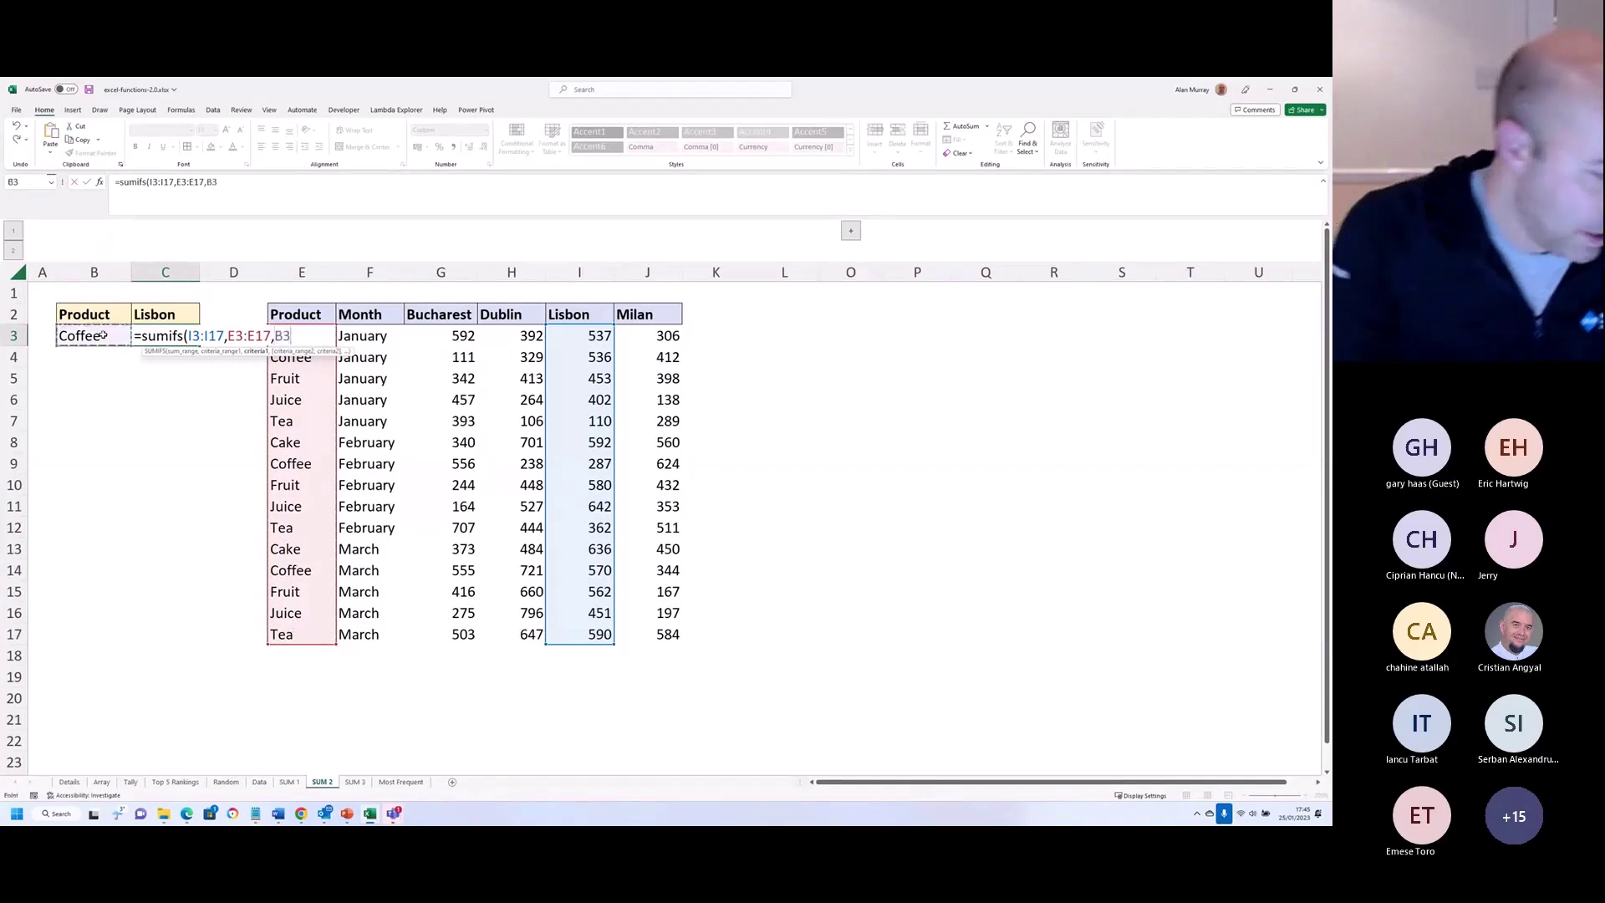
text()P)
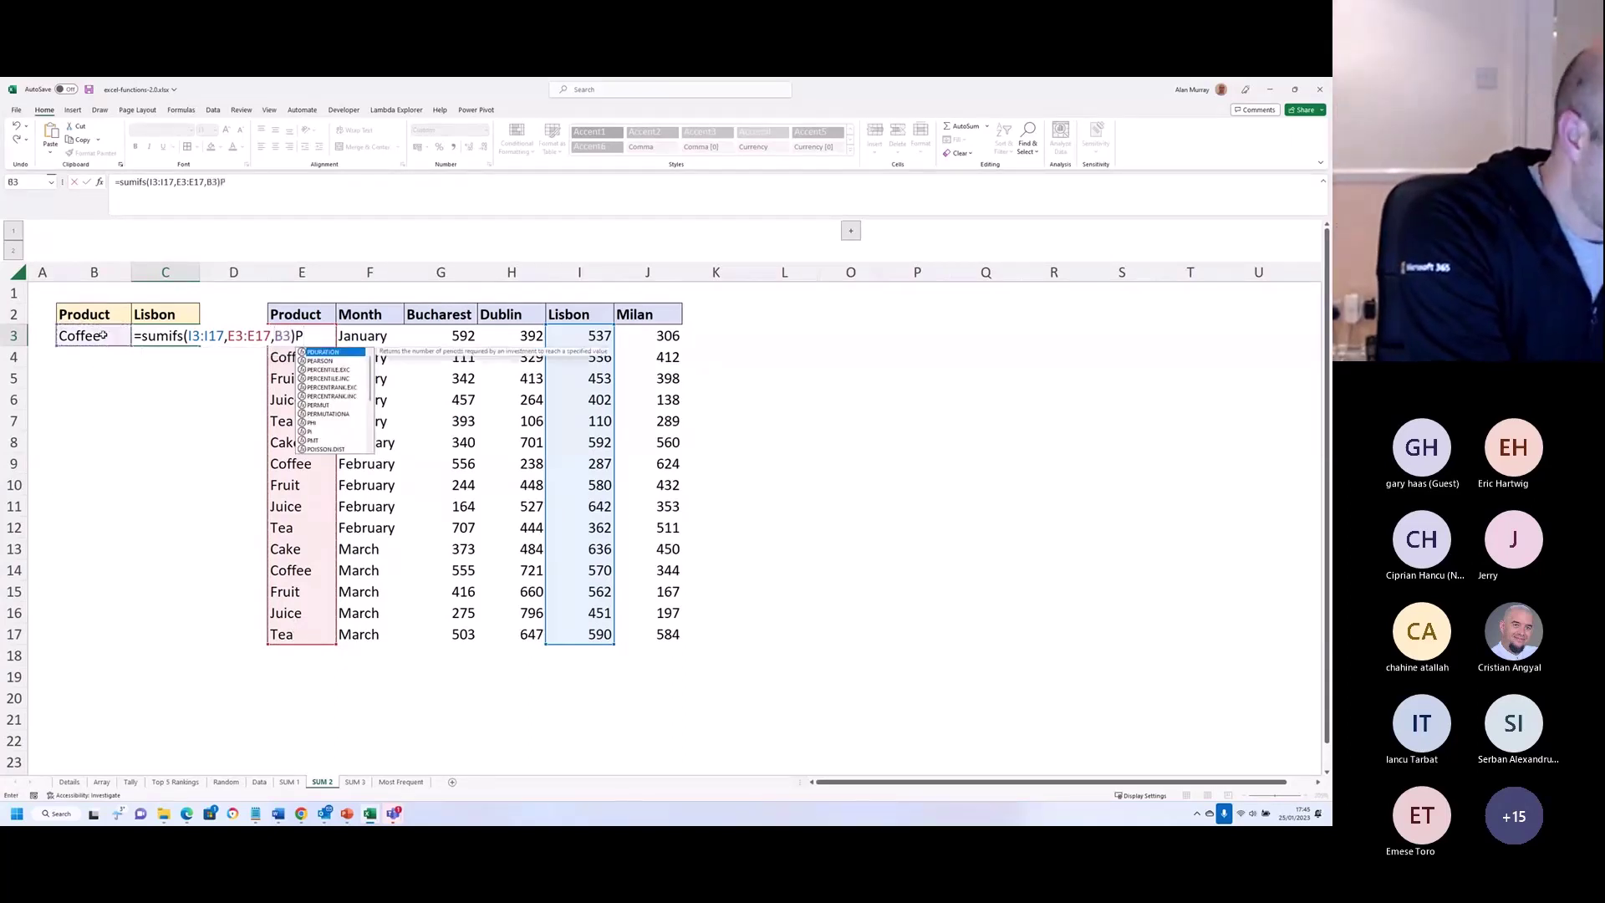
key(BackSpace)
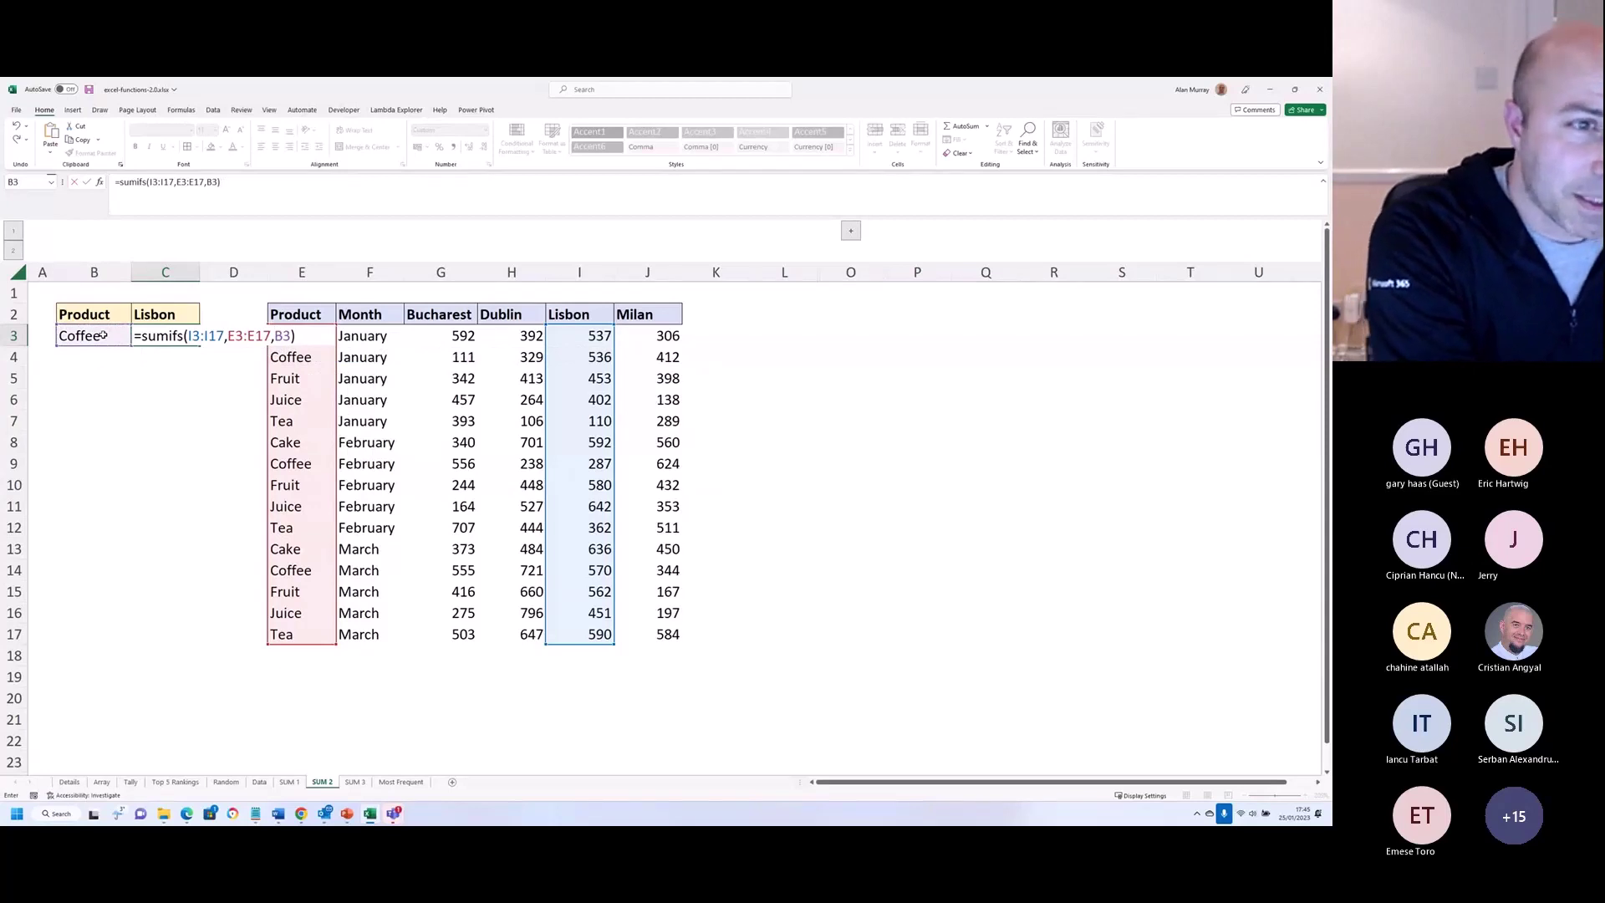
key(Return)
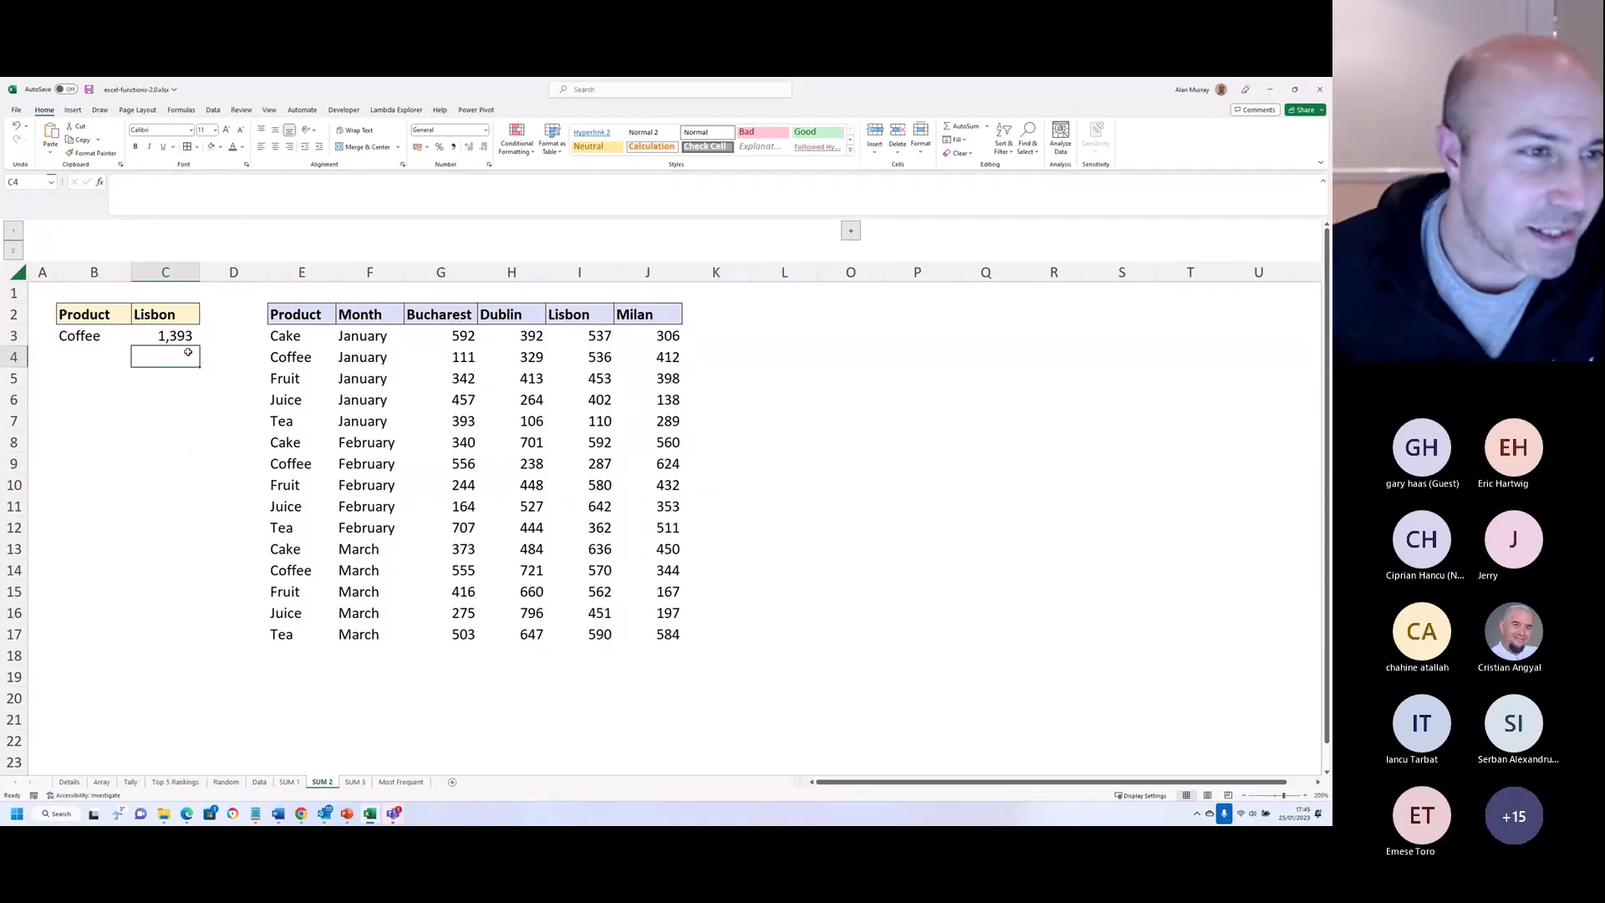
click(206, 407)
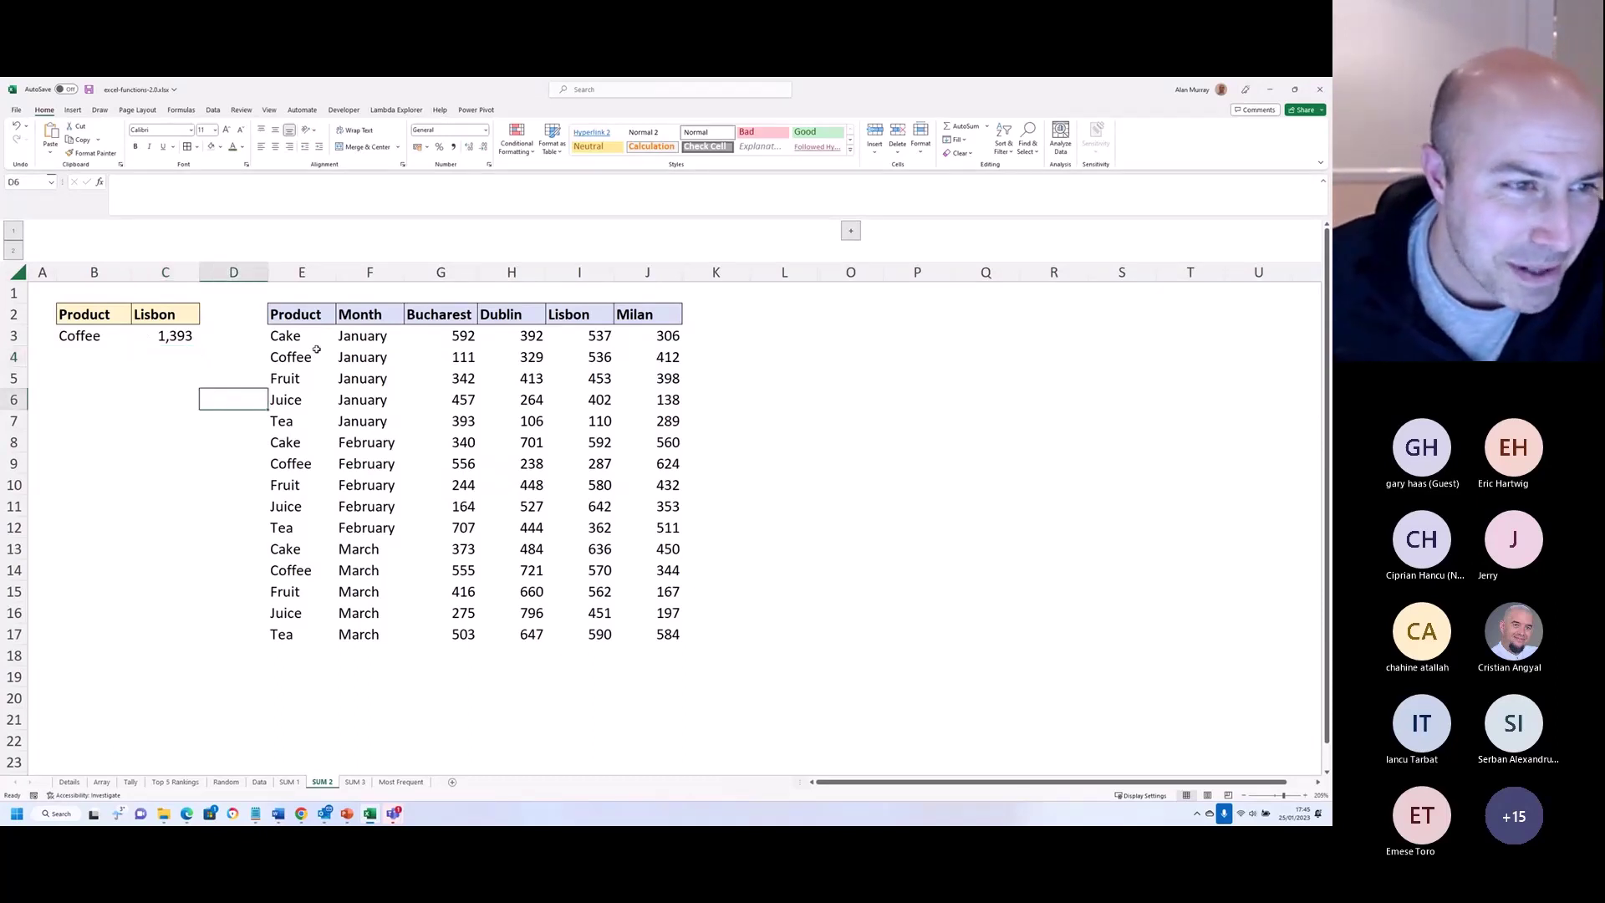
Step: Change the B3 product to Tea (1,062), then Fruit (1,595), and reopen C3's formula
click(184, 337)
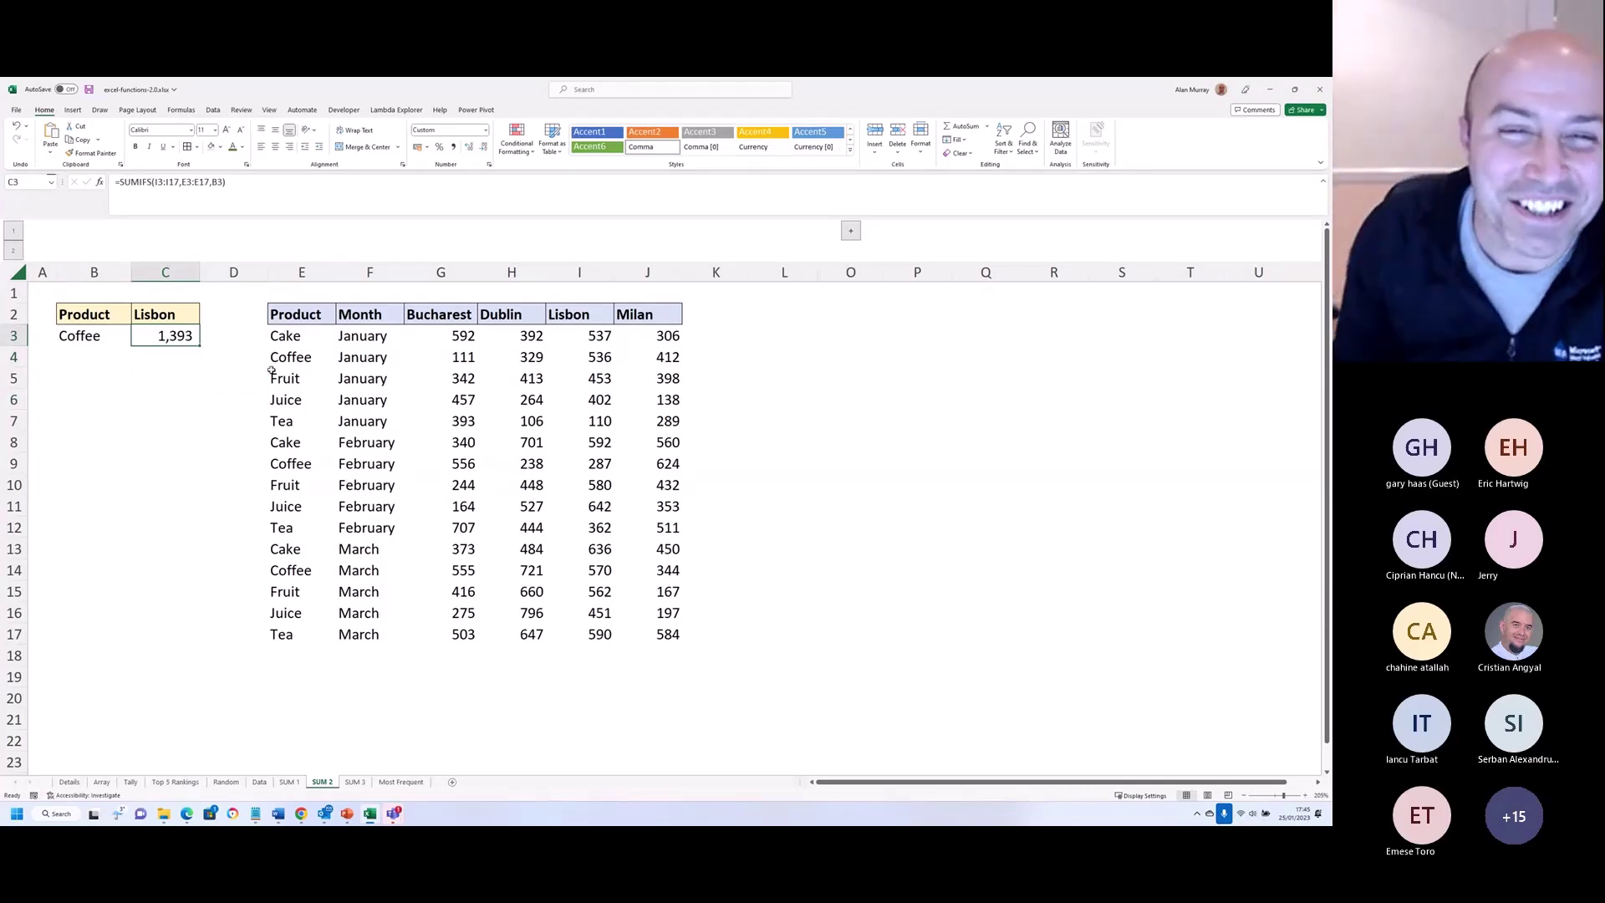
click(585, 338)
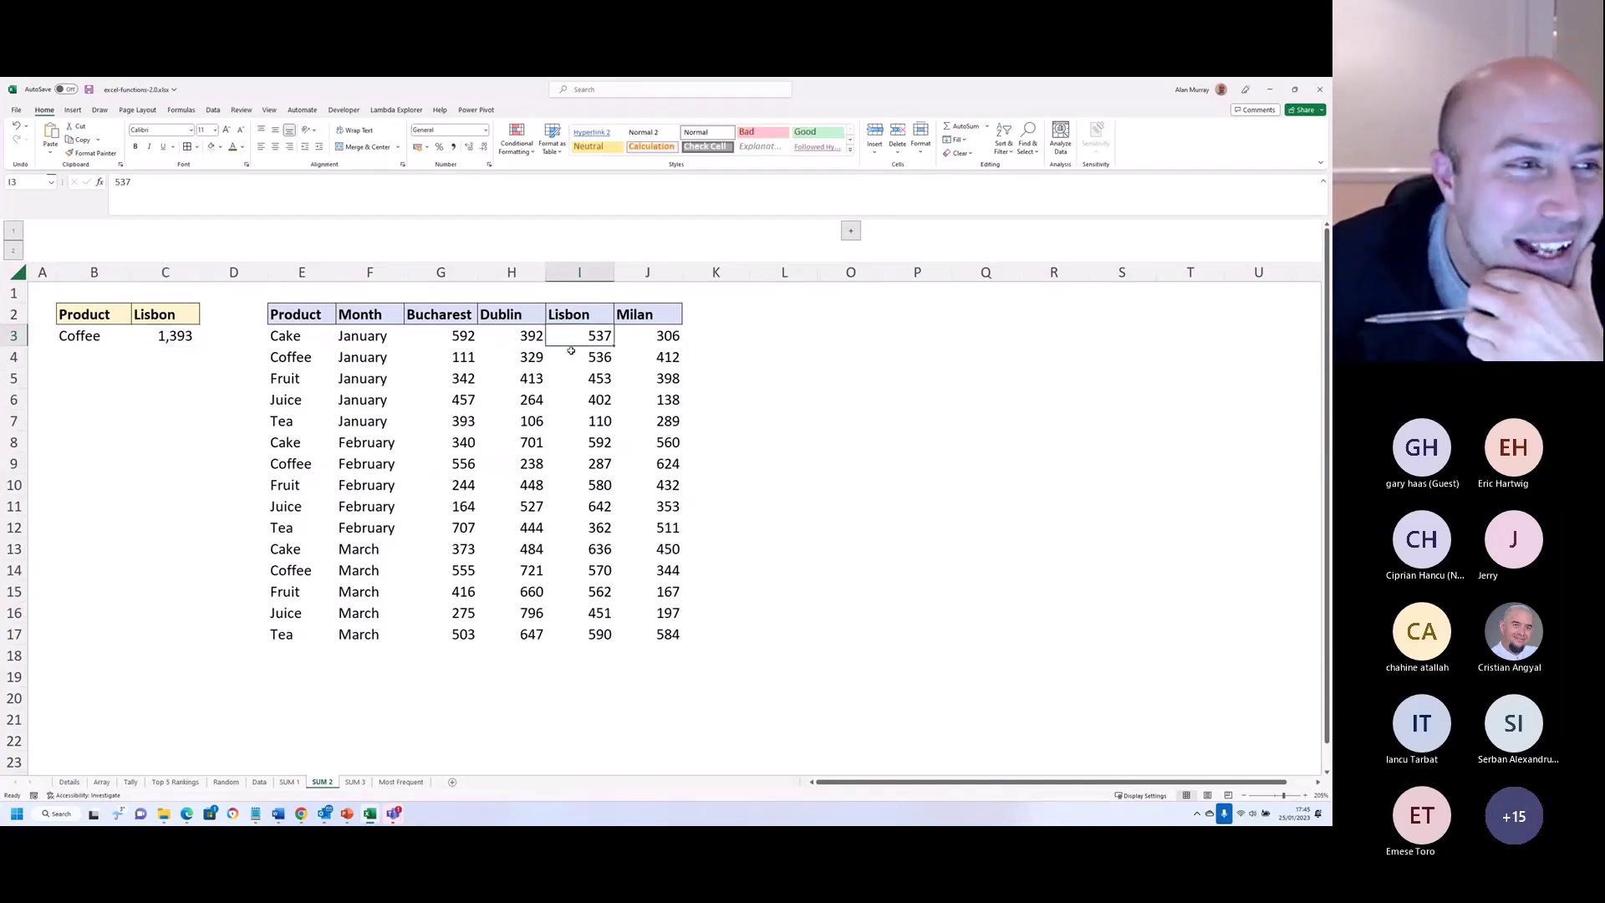
click(129, 338)
click(134, 341)
click(86, 409)
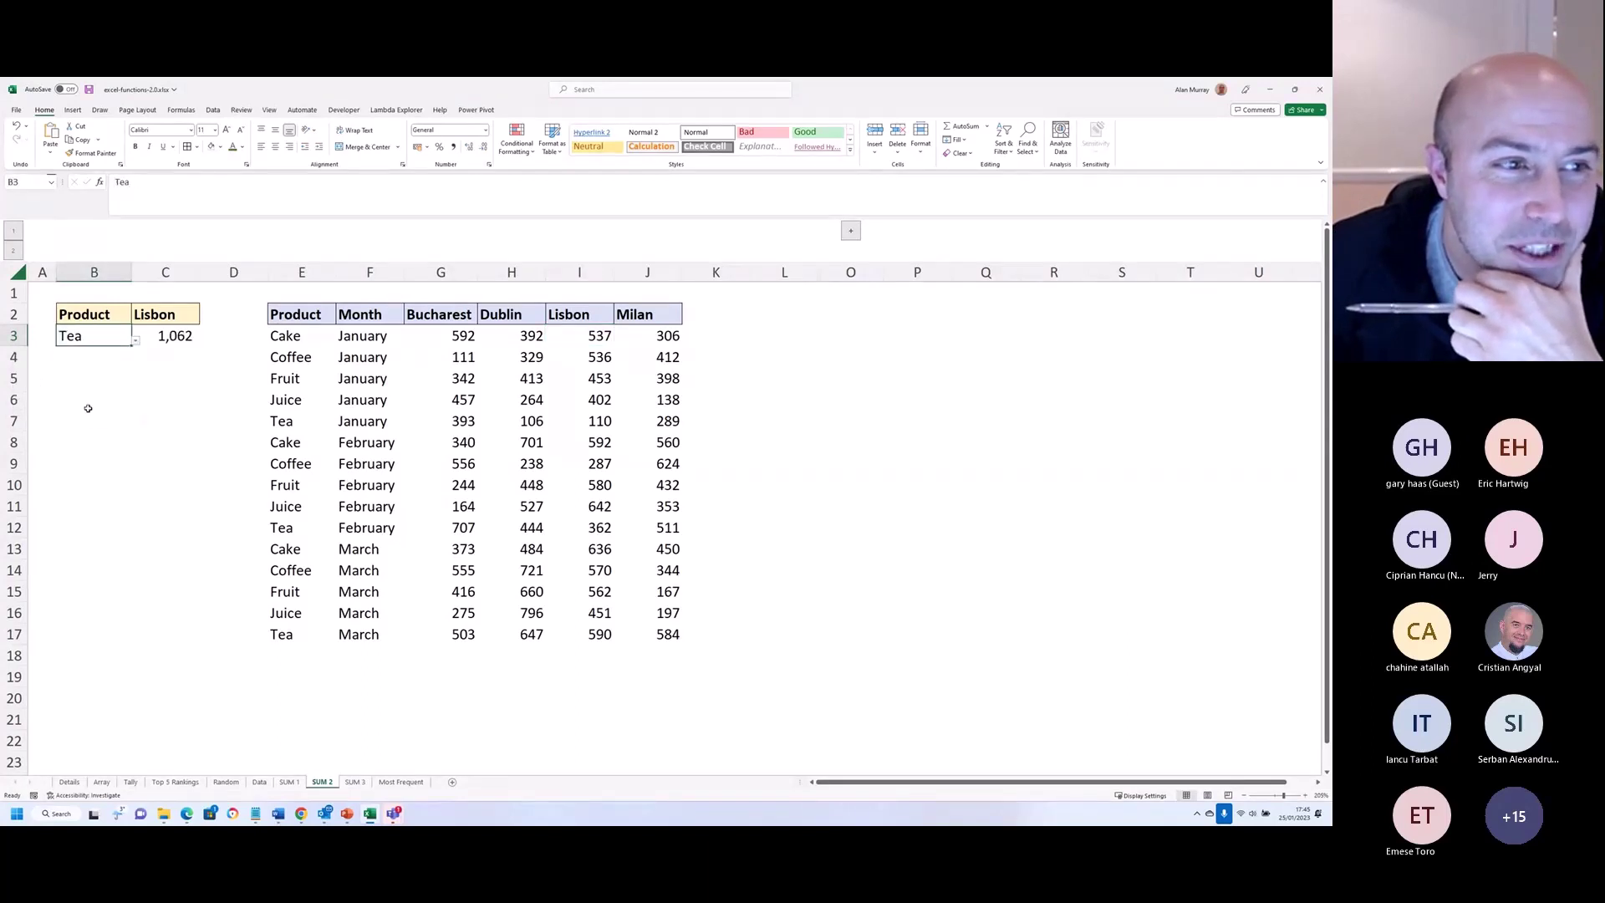
click(134, 343)
click(84, 382)
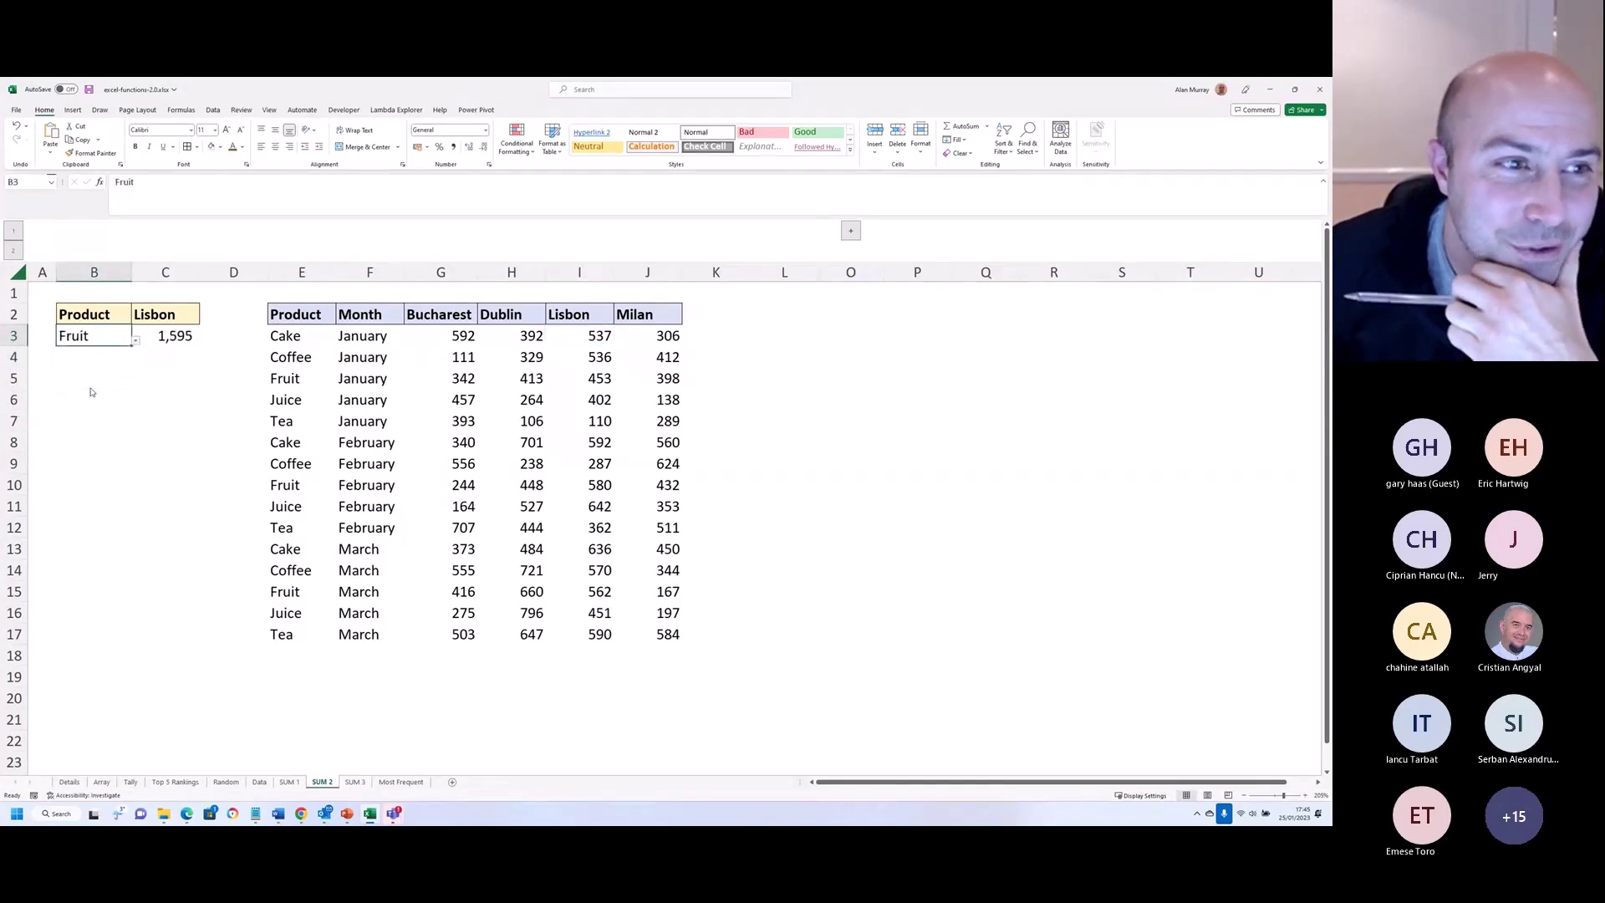
drag(439, 315, 633, 317)
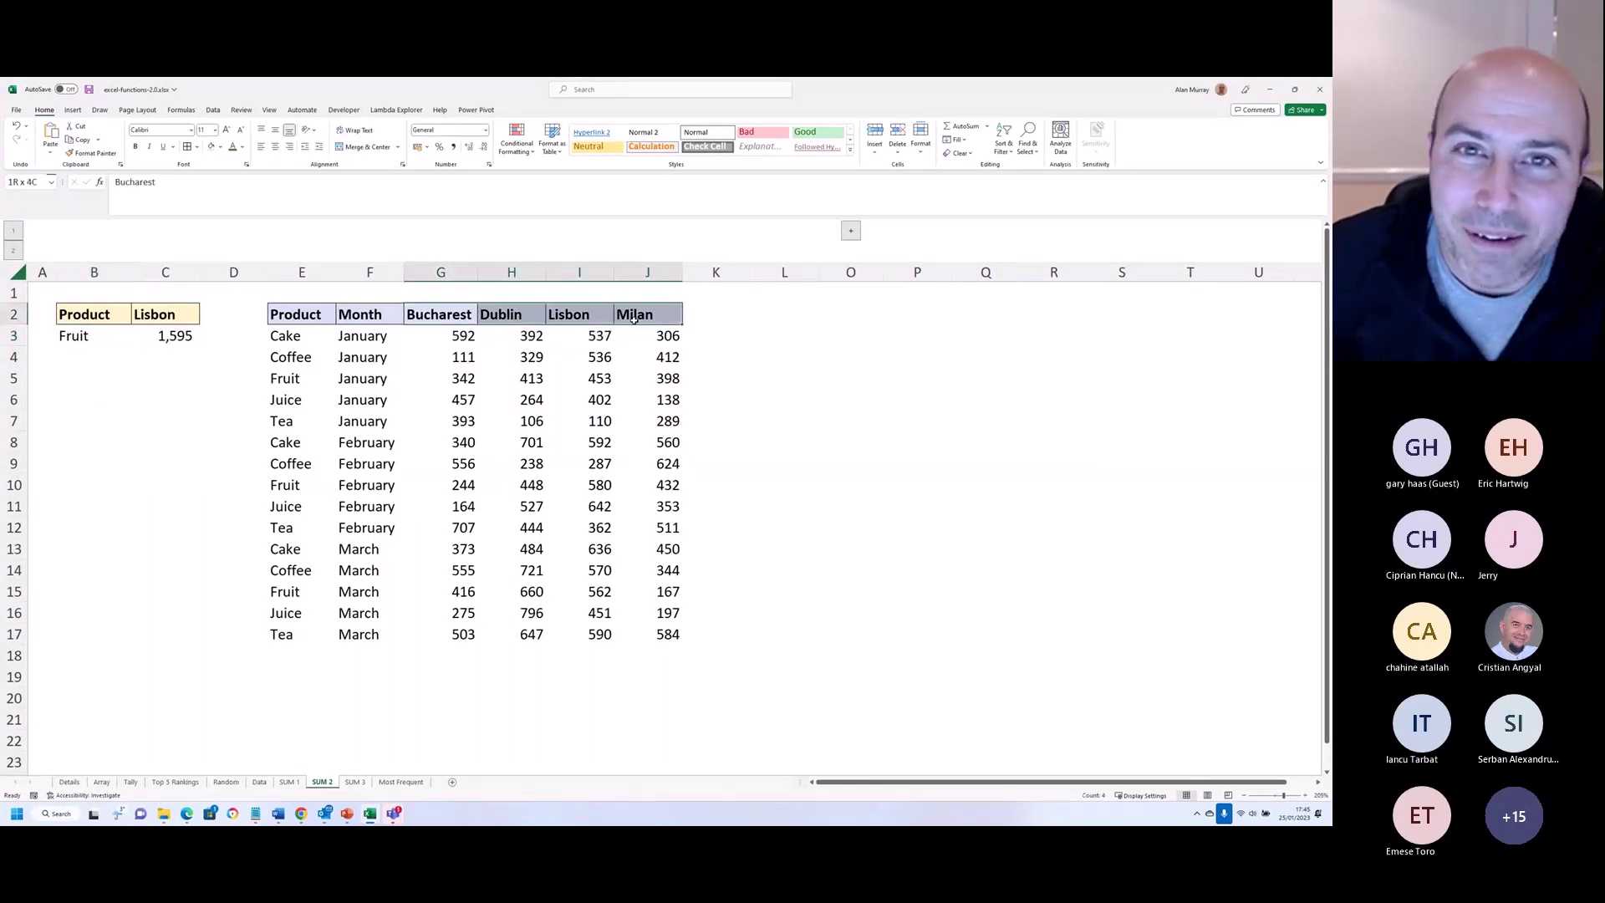
click(582, 376)
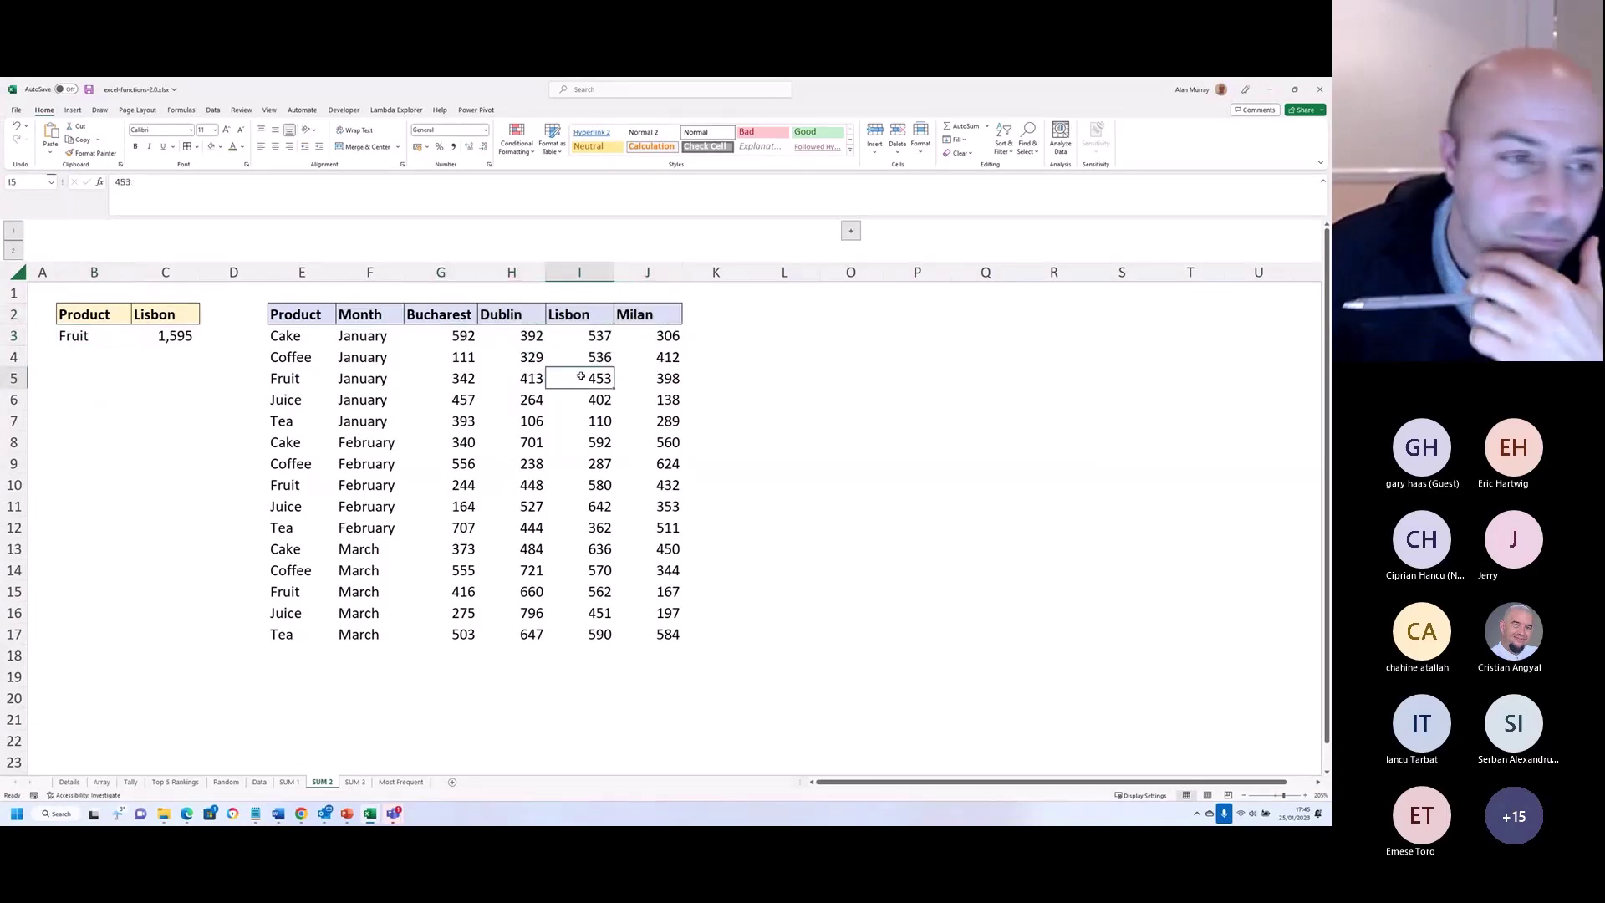
double_click(180, 336)
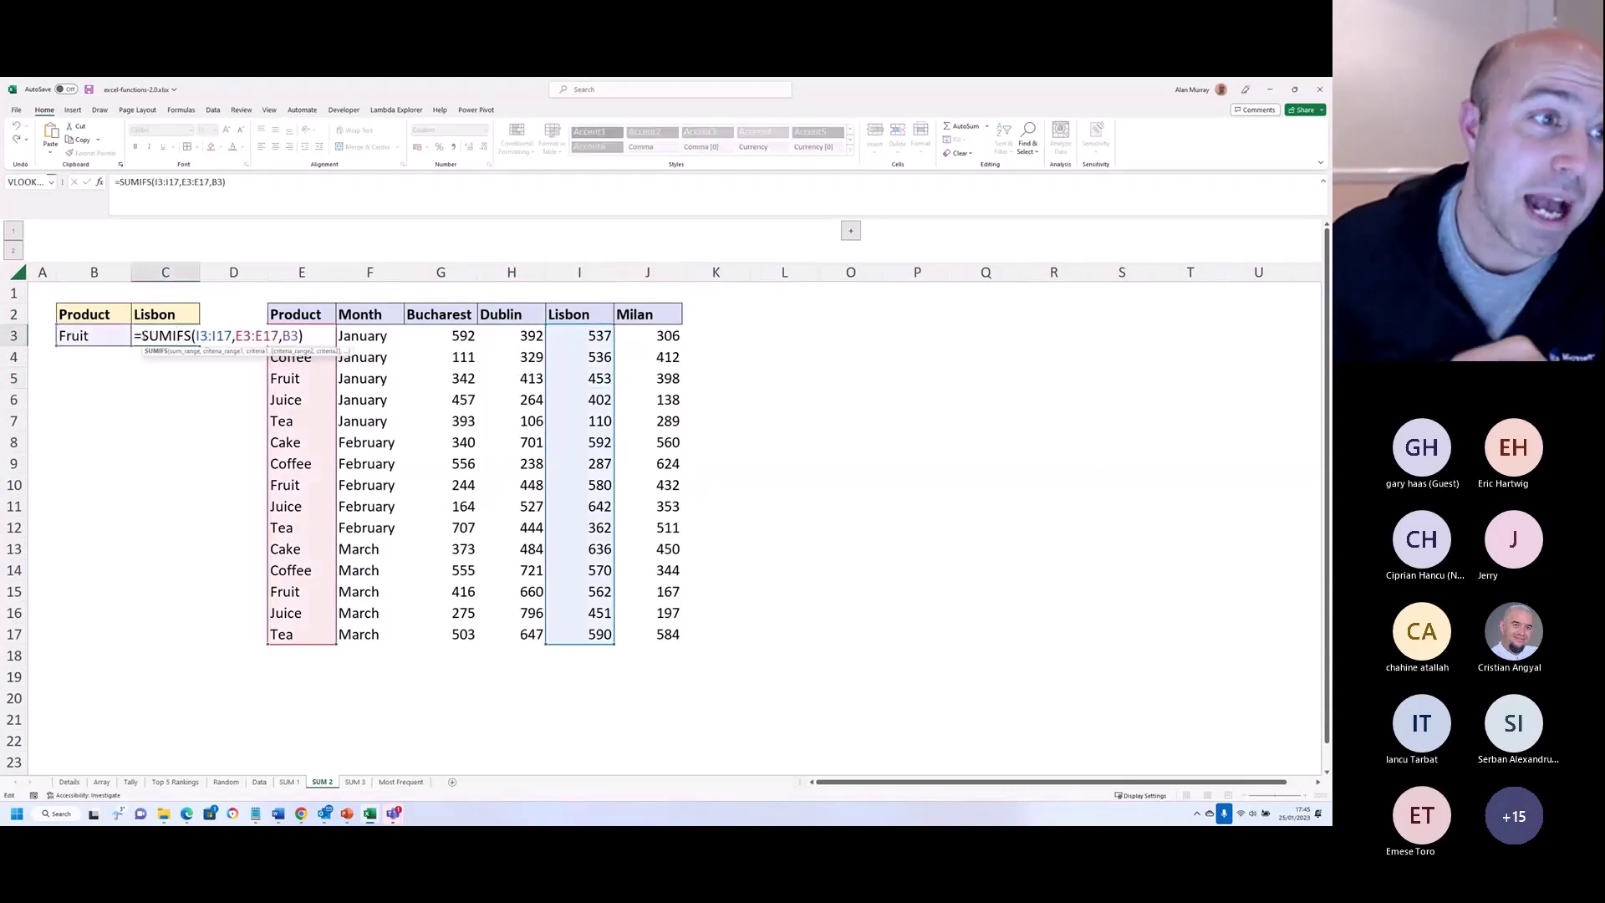
Step: Replace sum range I3:I17 with XLOOKUP(C2,E2:J2,E3:J17) and preview its Lisbon values 537;536;453…
click(142, 337)
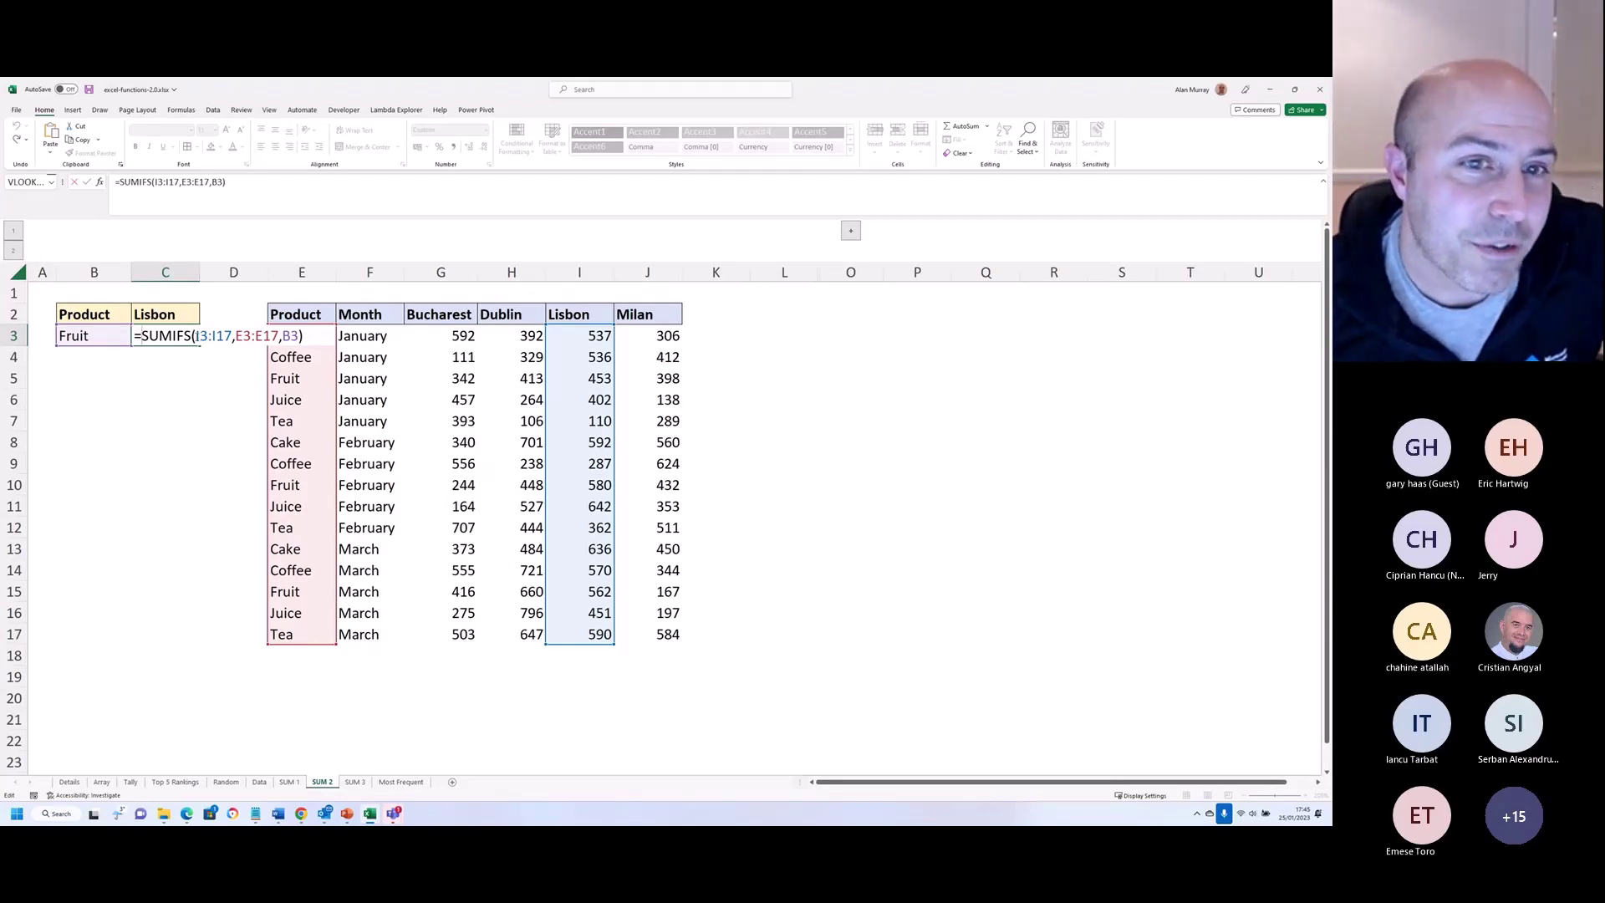
drag(196, 336, 232, 335)
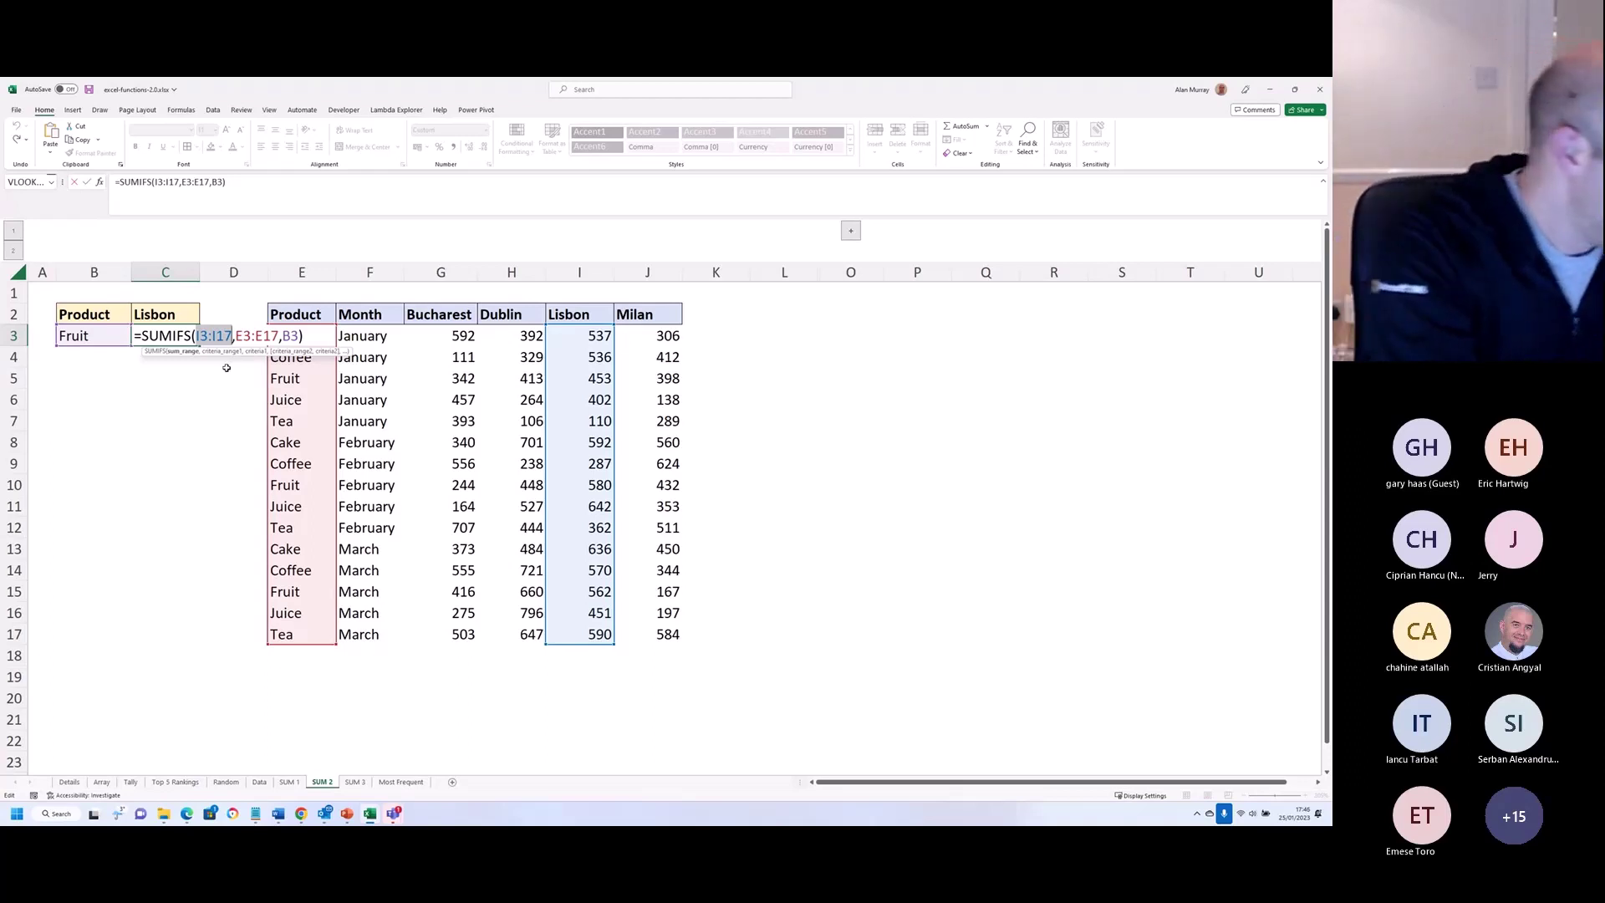
text(xlo)
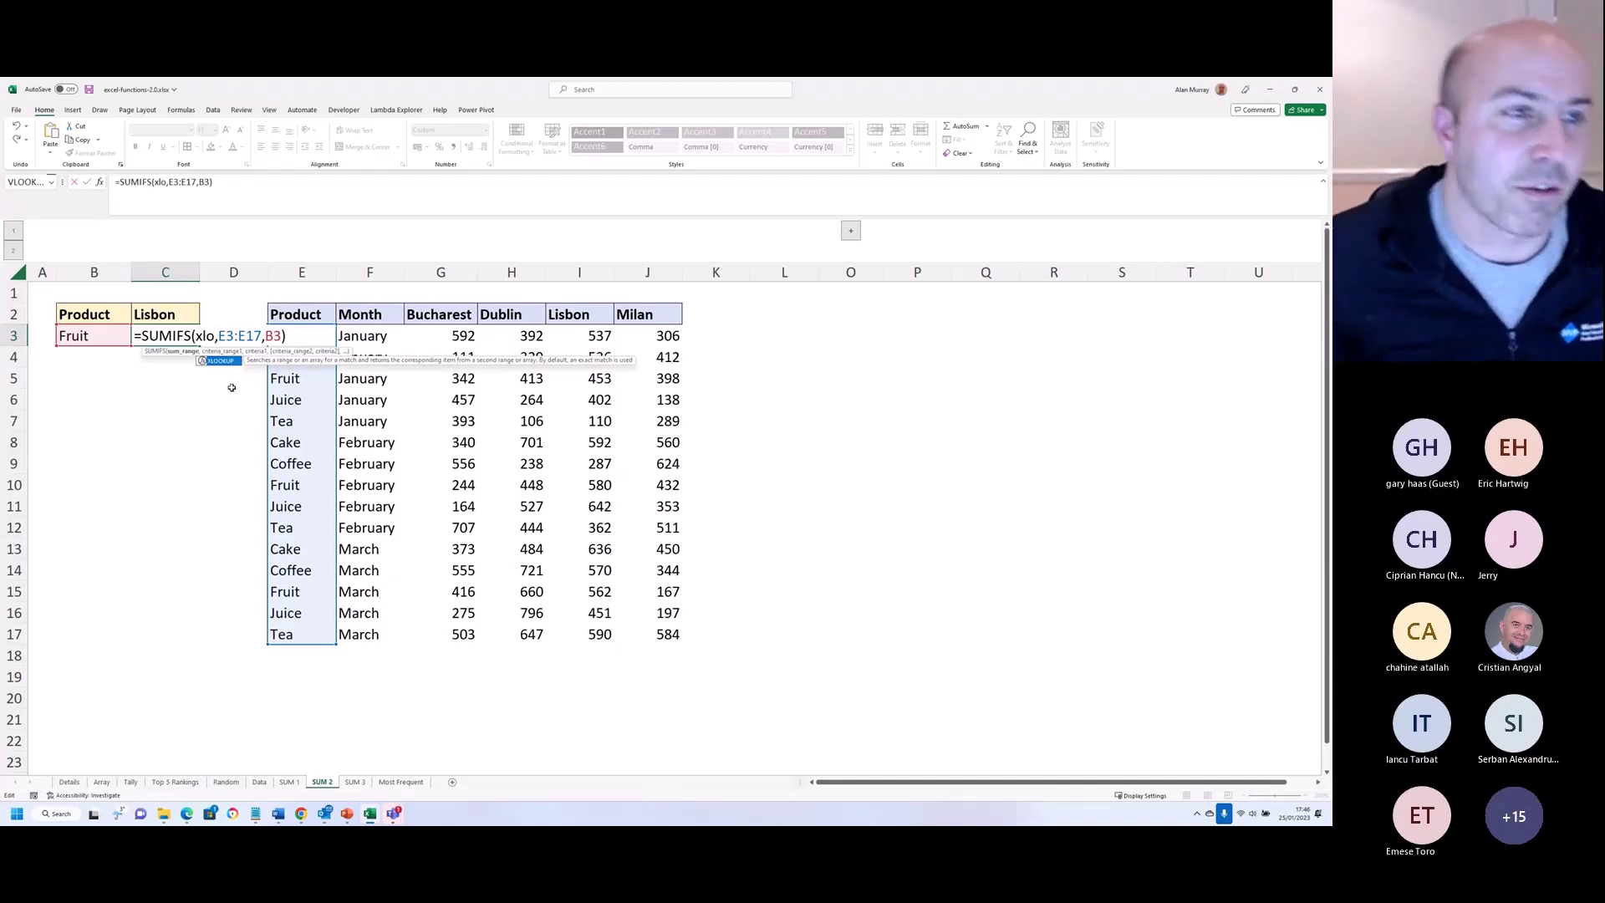
key(Tab)
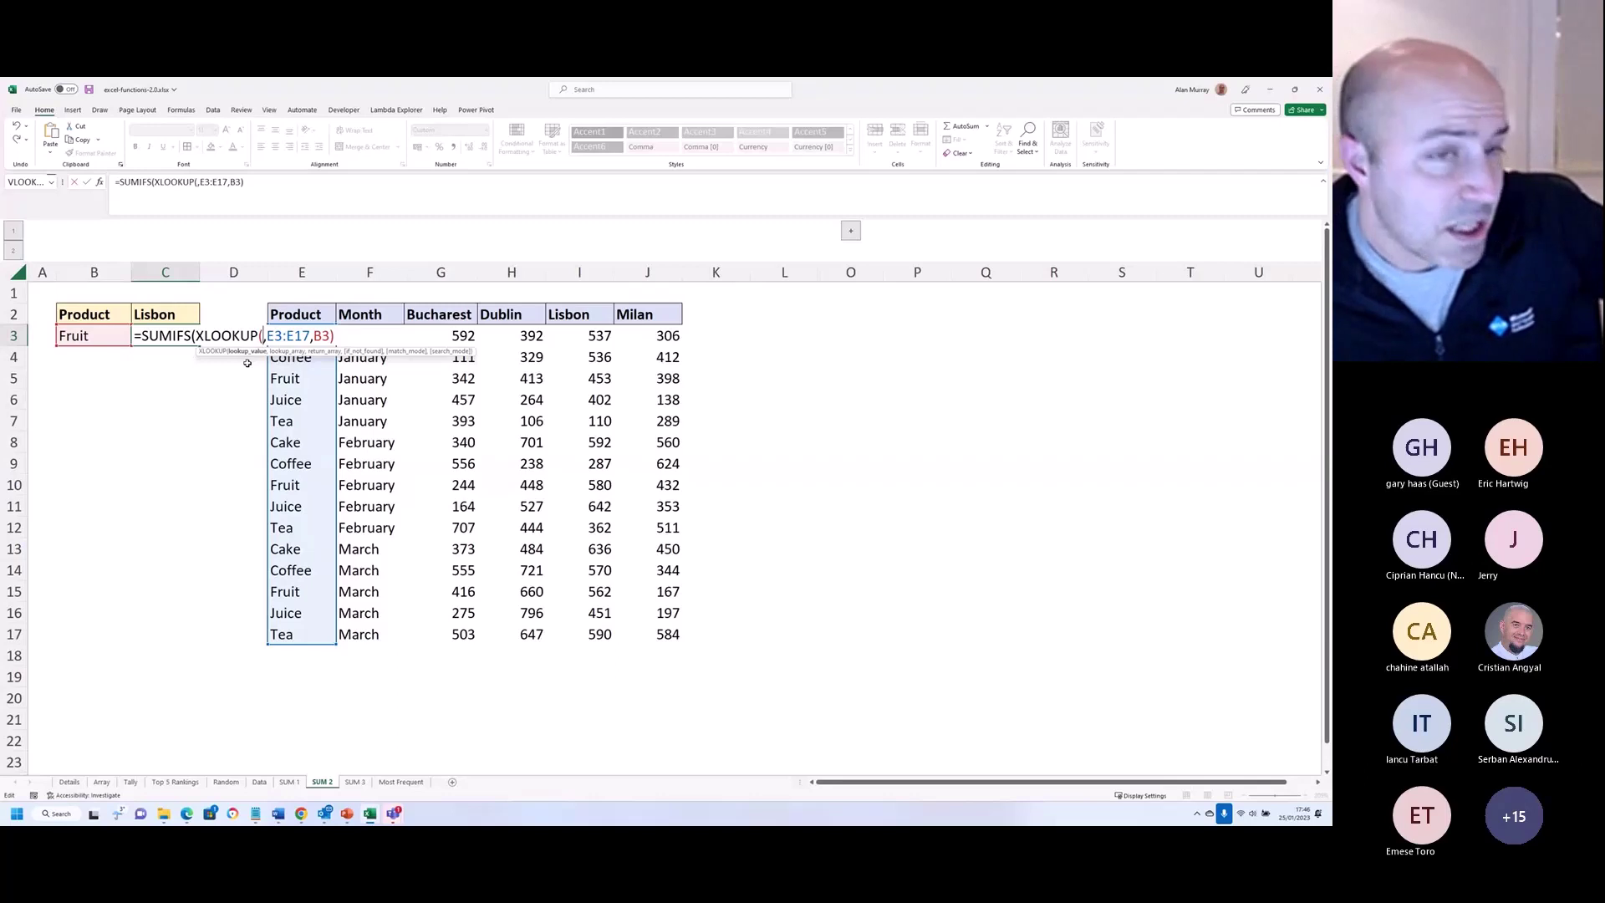
click(166, 313)
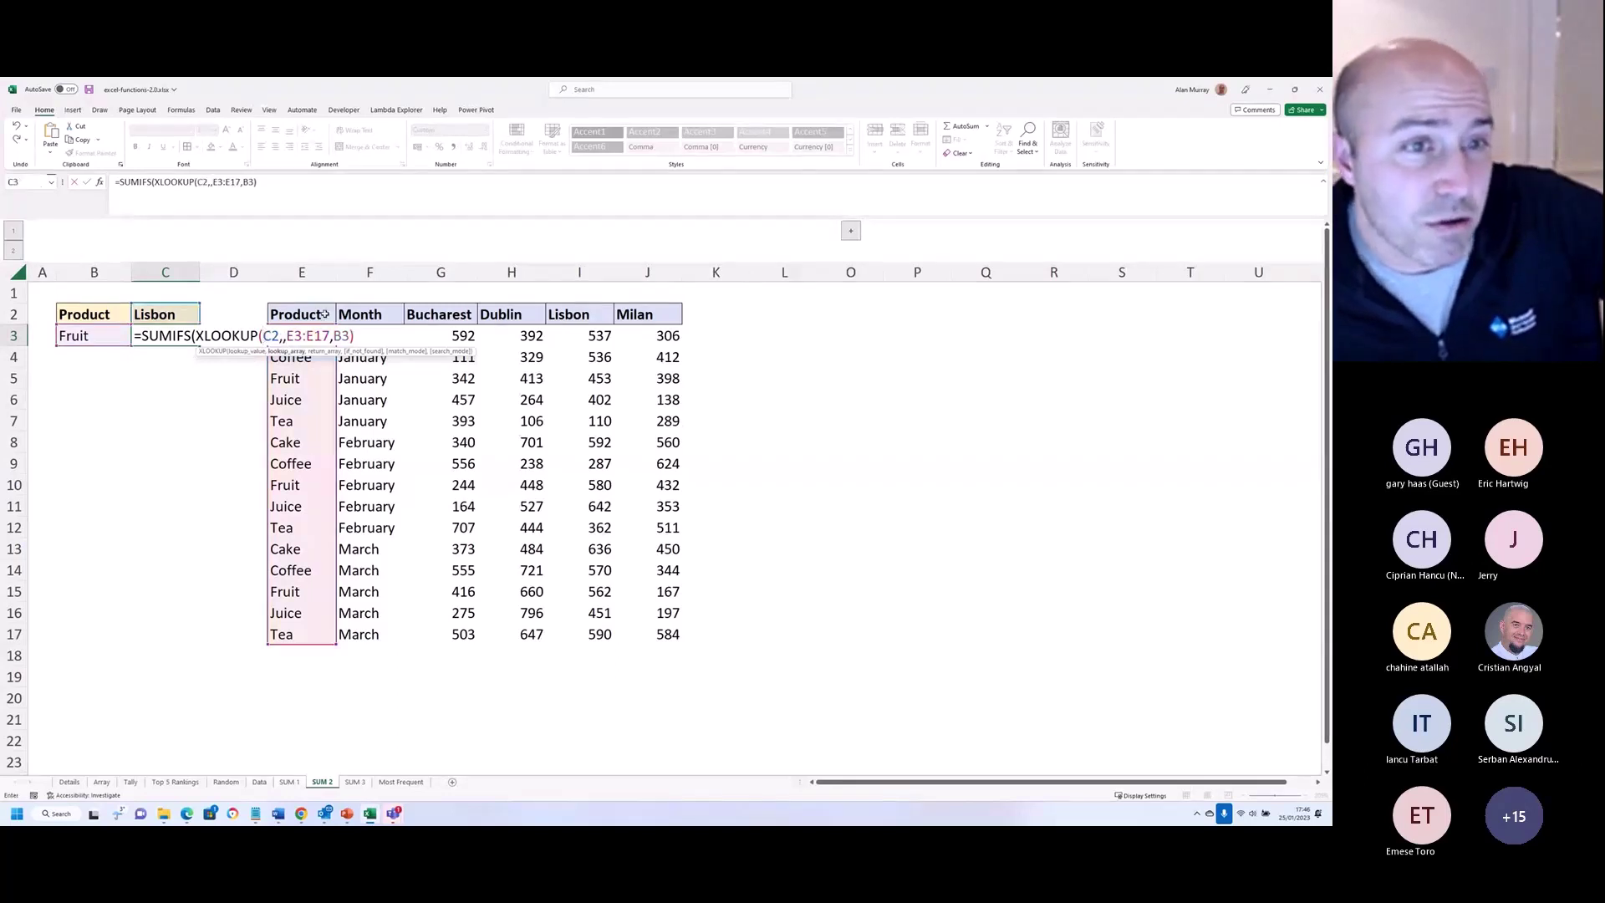
text(,)
drag(296, 313, 636, 314)
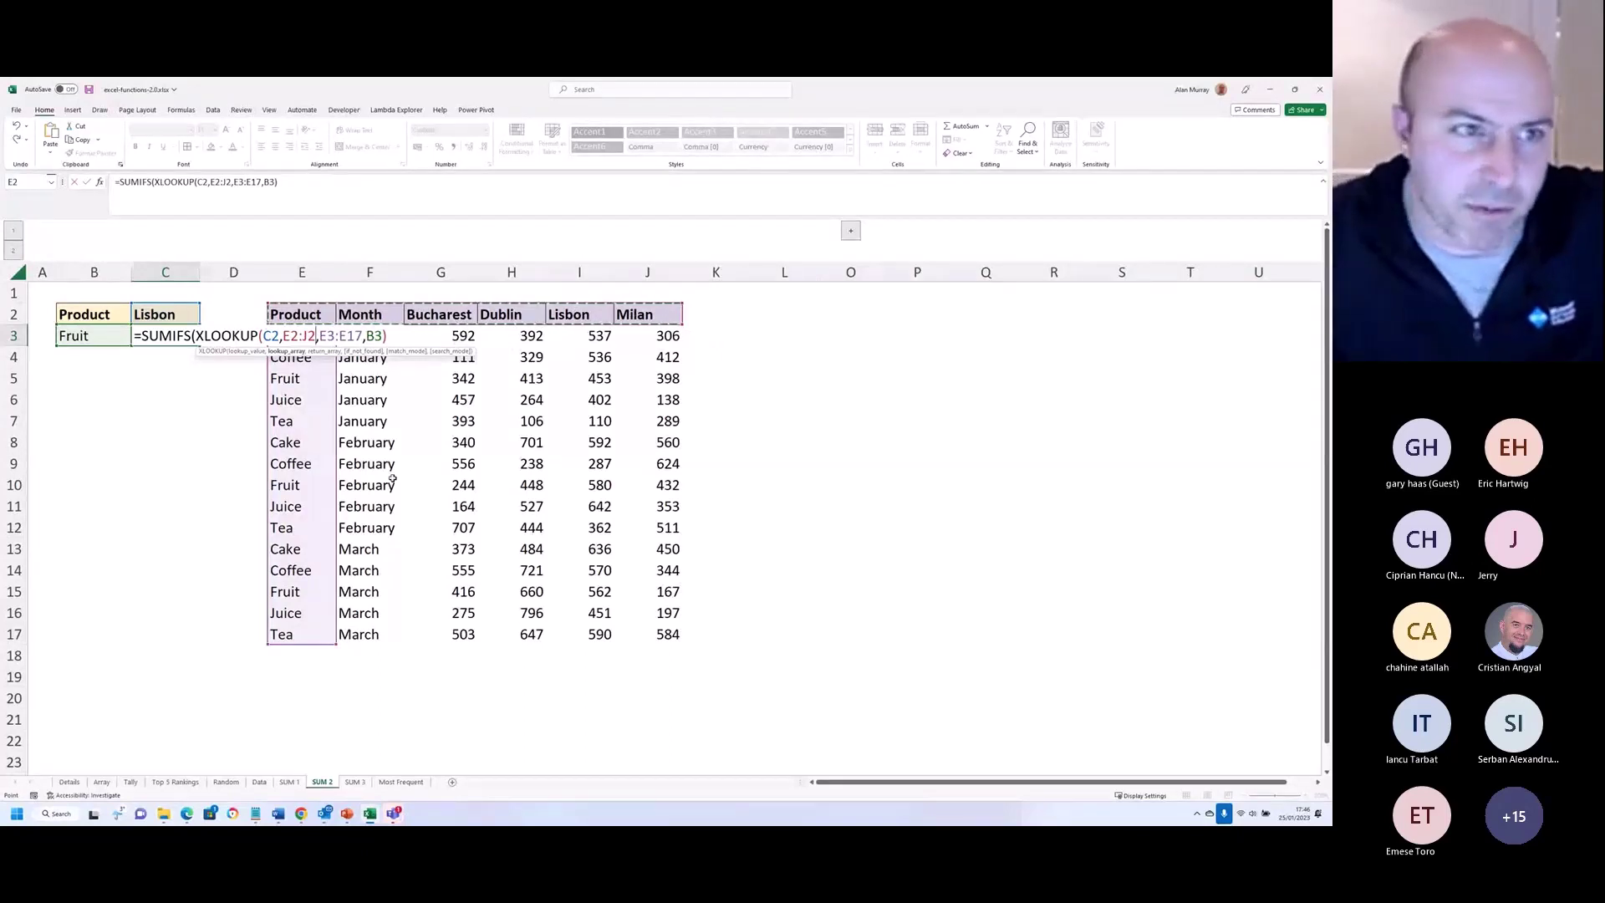
text(,)
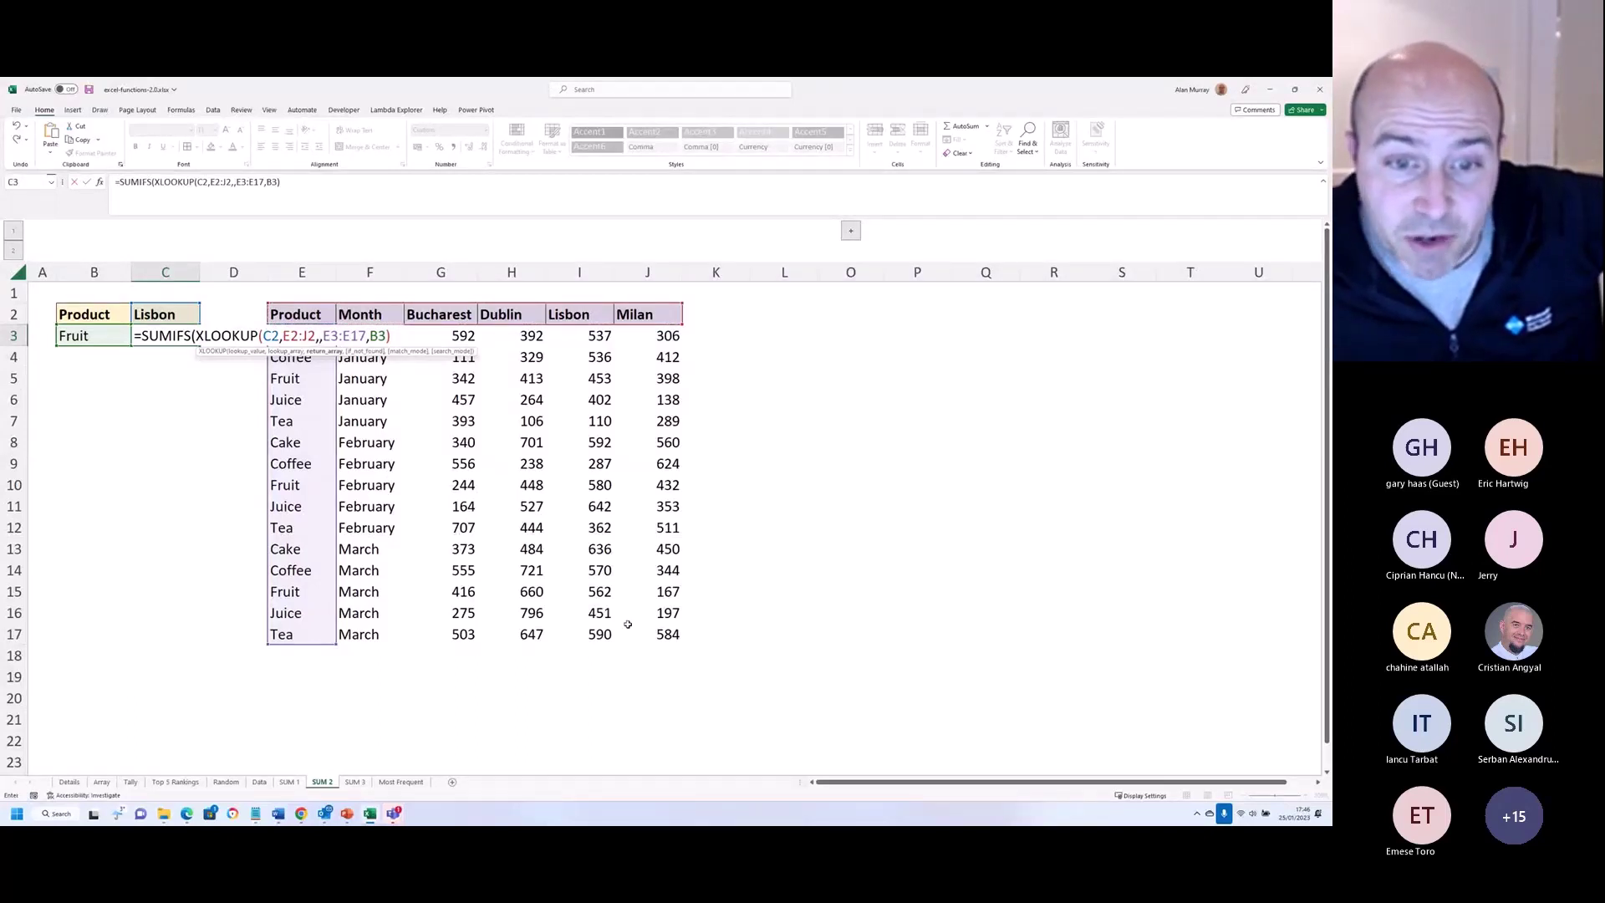
drag(628, 624, 324, 336)
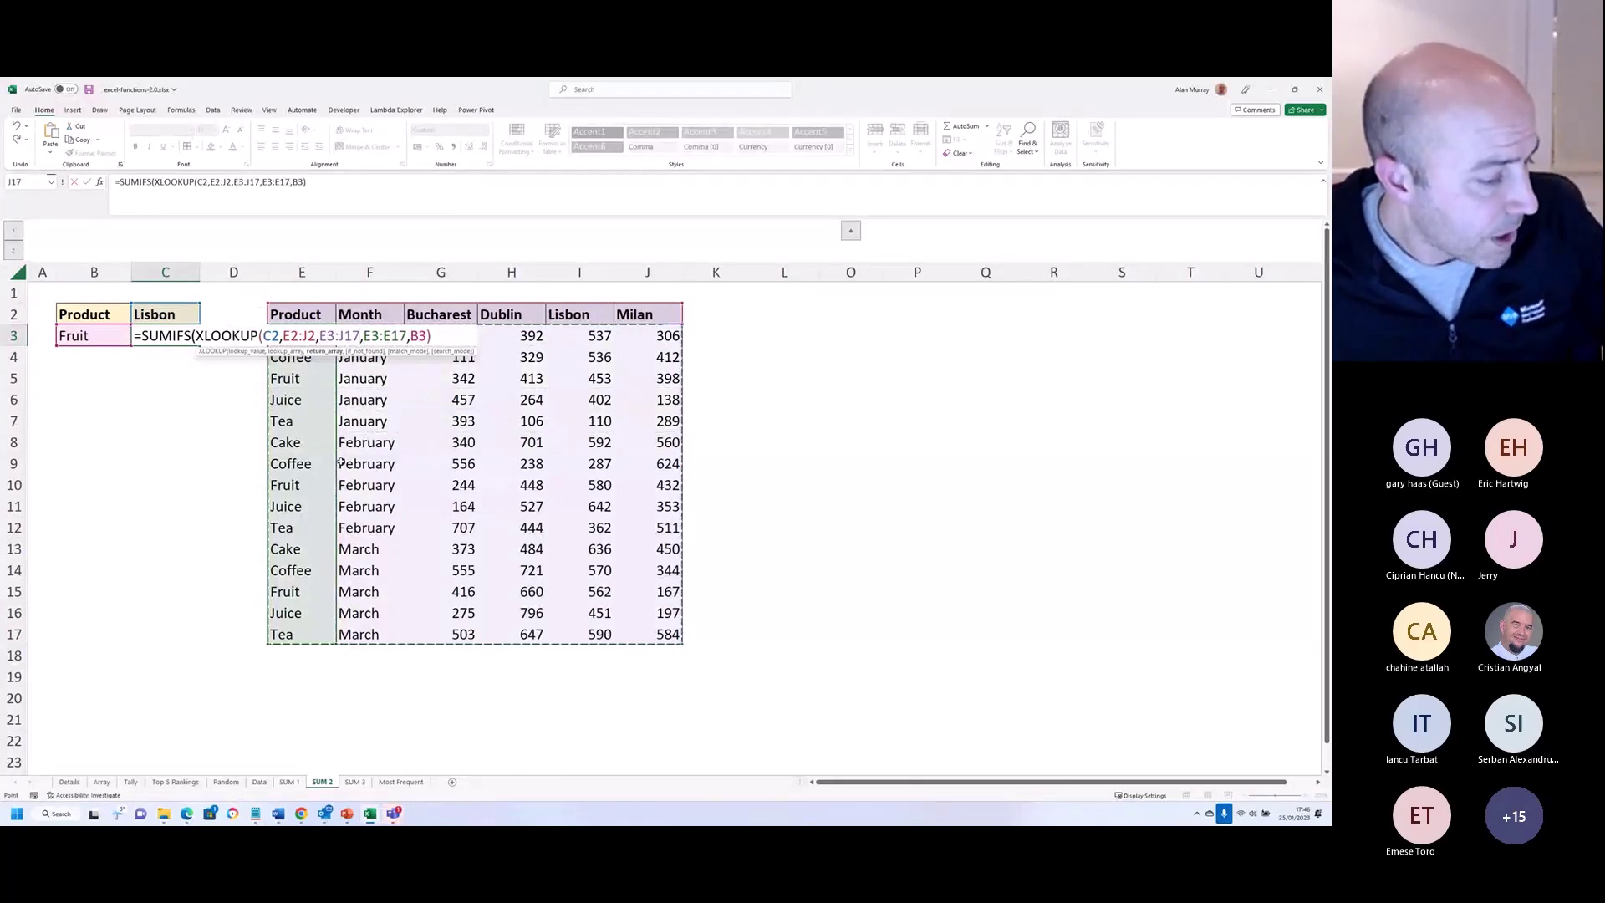
text(),)
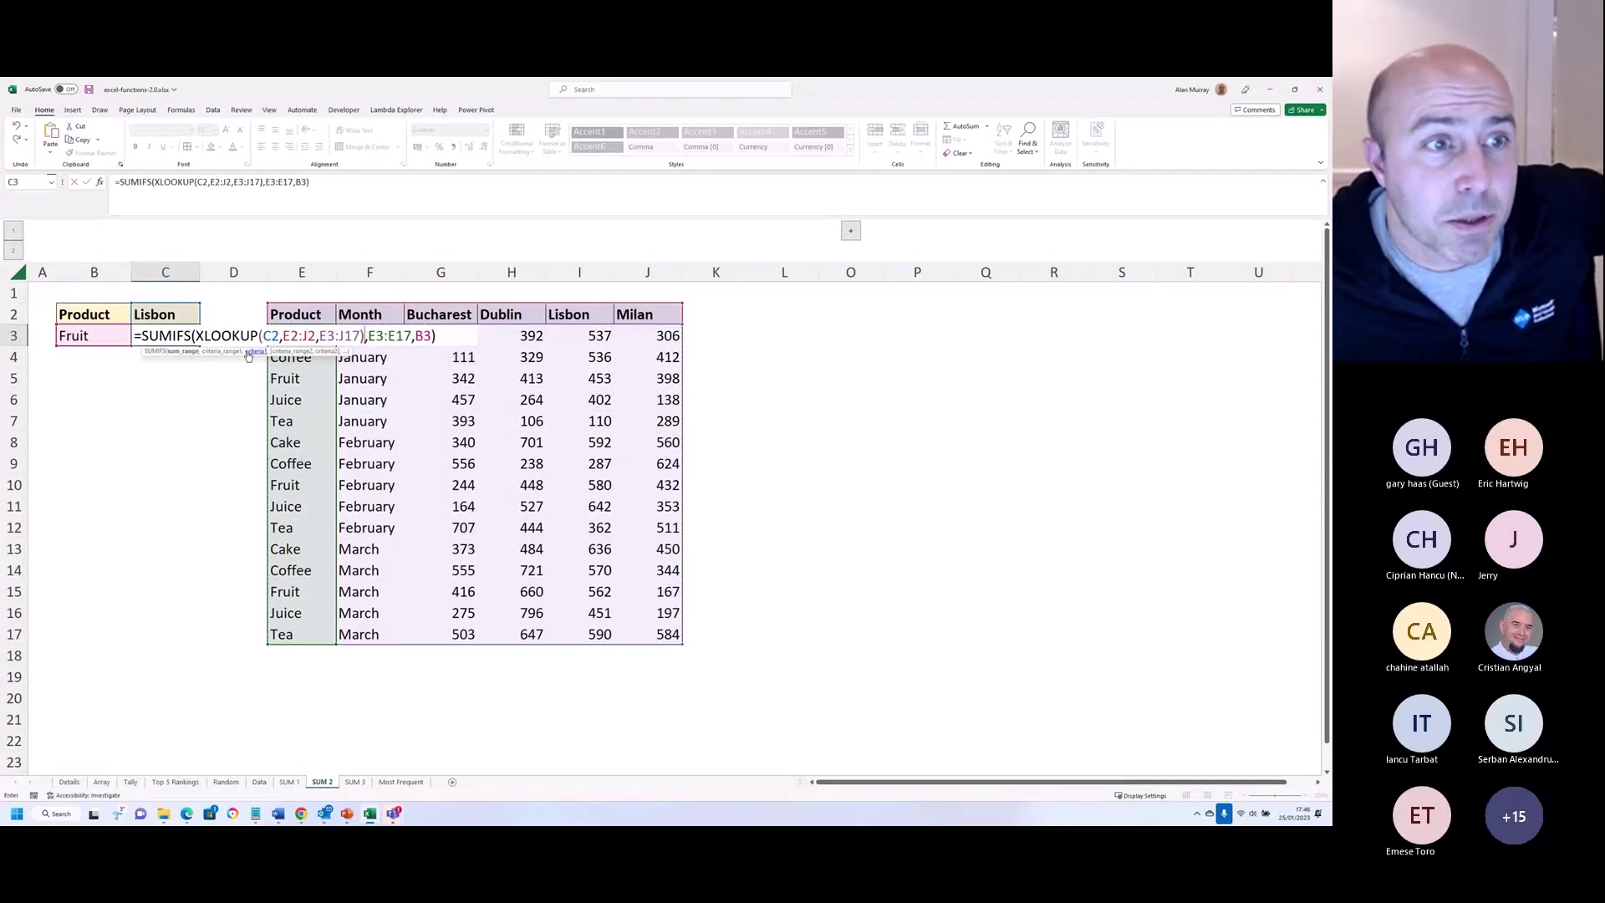
drag(195, 335, 365, 335)
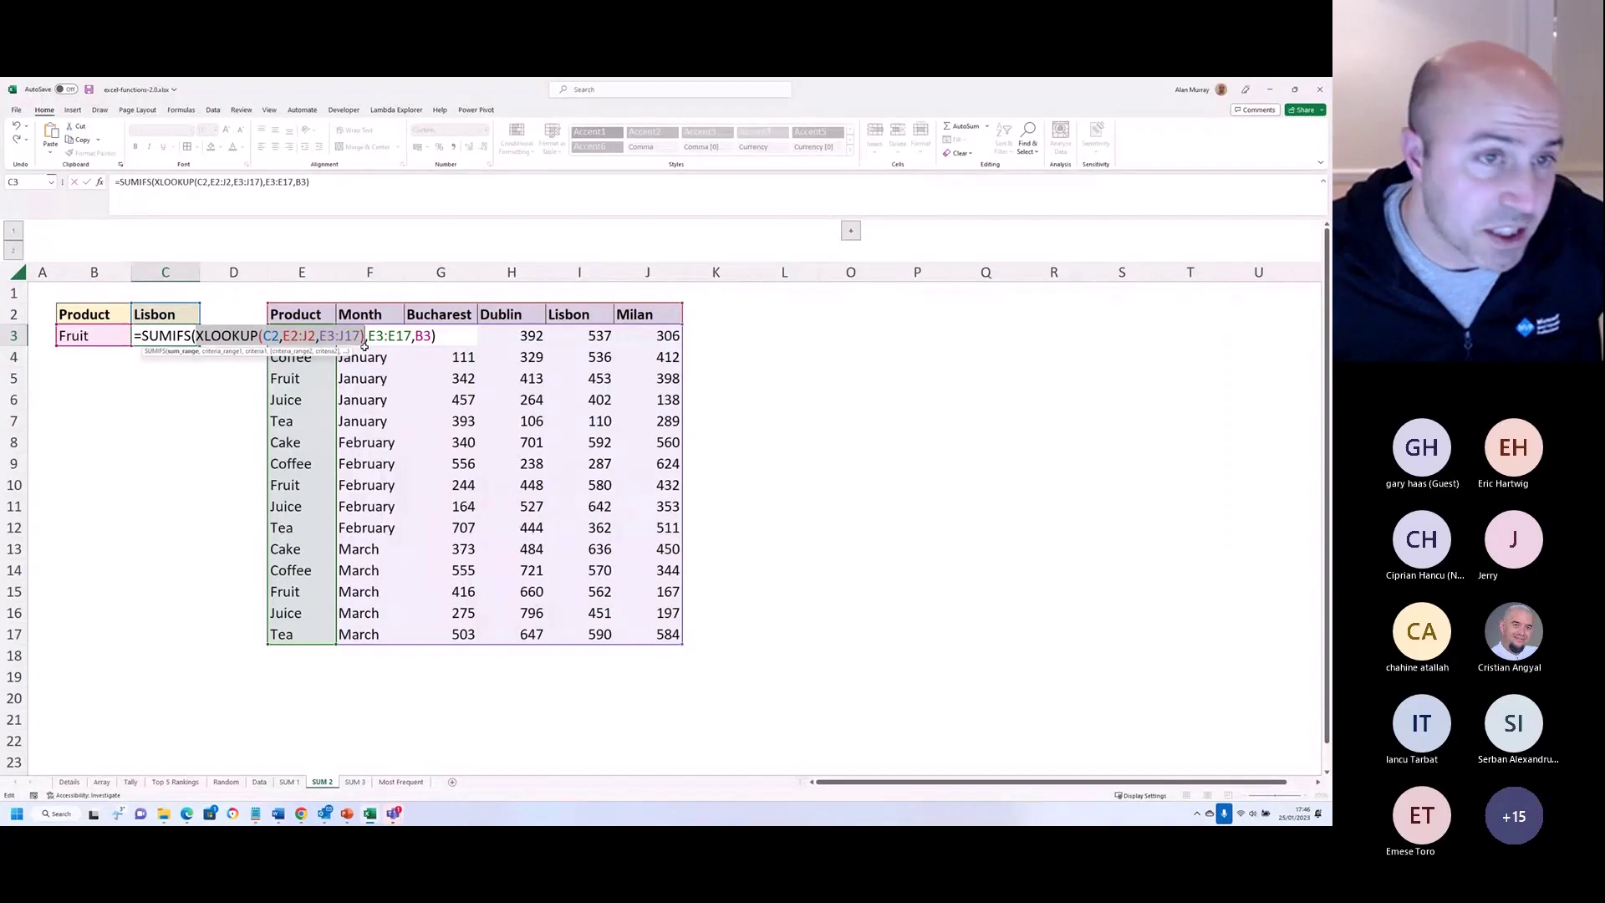
key(F9)
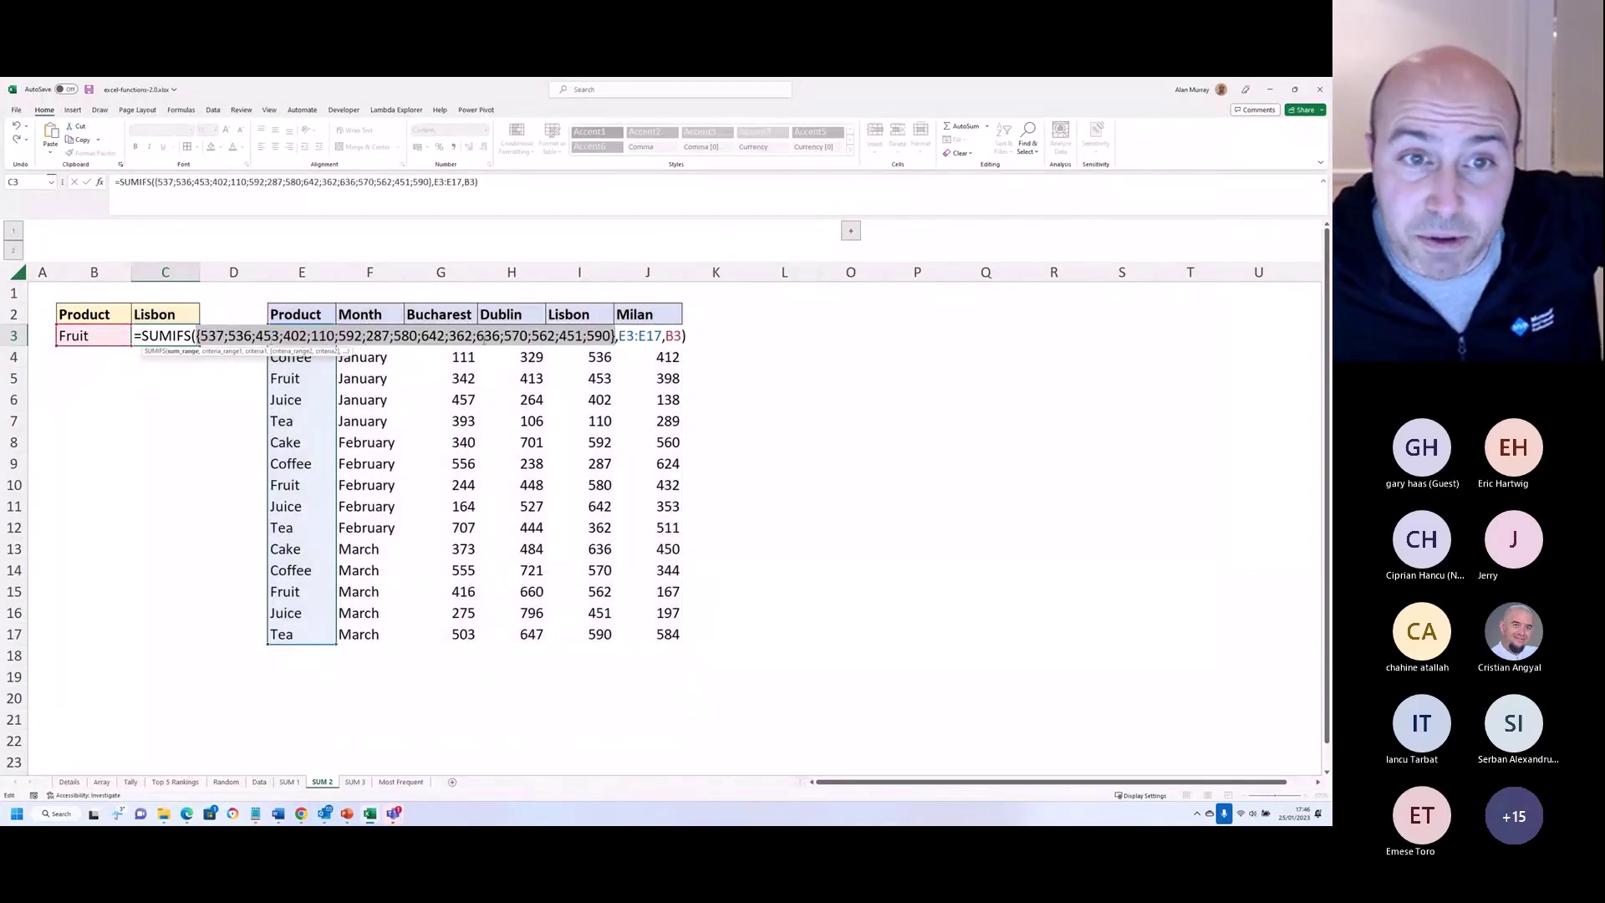
Step: Undo the F9 evaluation to restore XLOOKUP in C3's SUMIFS and commit it, still giving 1,595
drag(532, 336, 616, 336)
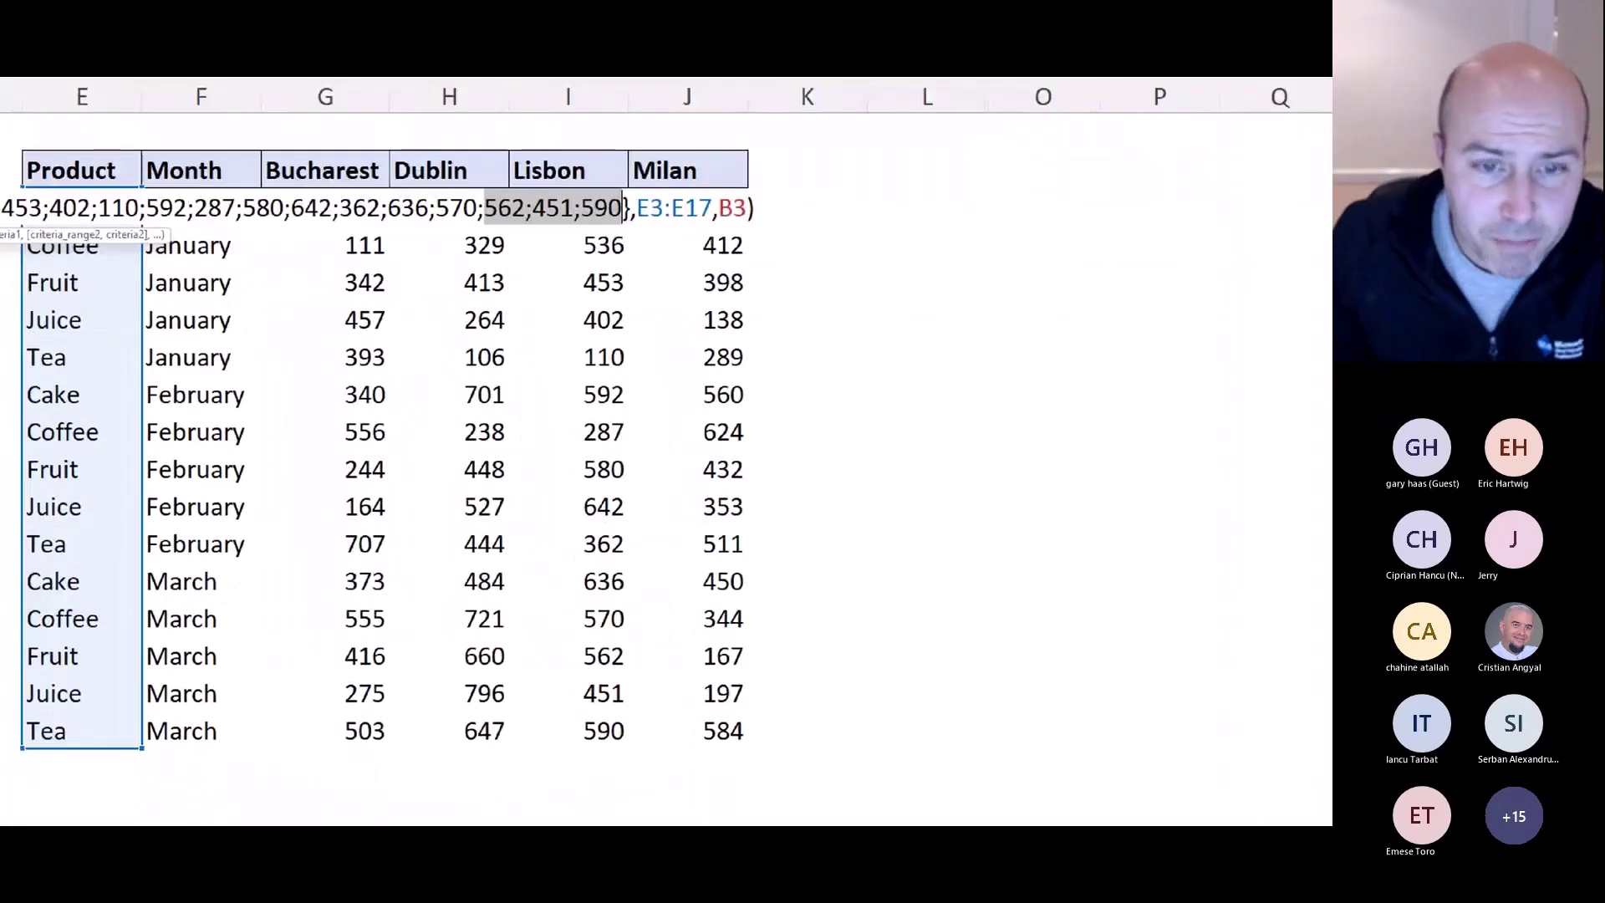
mouse_move(570, 647)
mouse_down()
mouse_move(629, 757)
mouse_move(663, 679)
mouse_move(584, 633)
mouse_move(562, 649)
mouse_up()
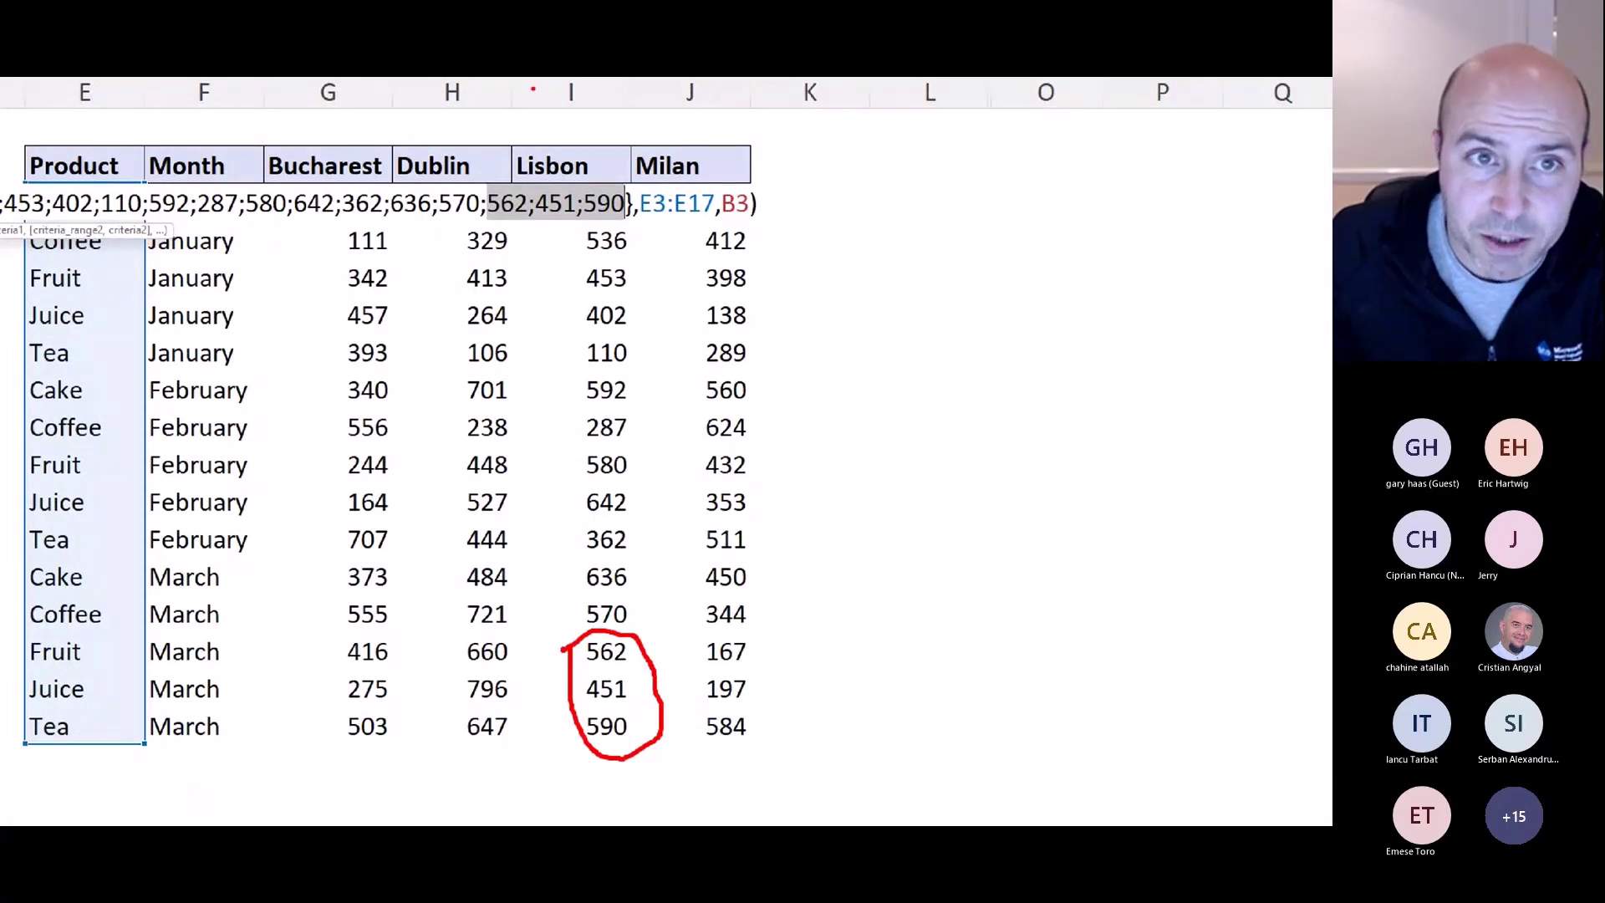
mouse_move(491, 194)
mouse_down()
mouse_move(533, 219)
mouse_move(636, 210)
mouse_move(599, 189)
mouse_move(492, 193)
mouse_up()
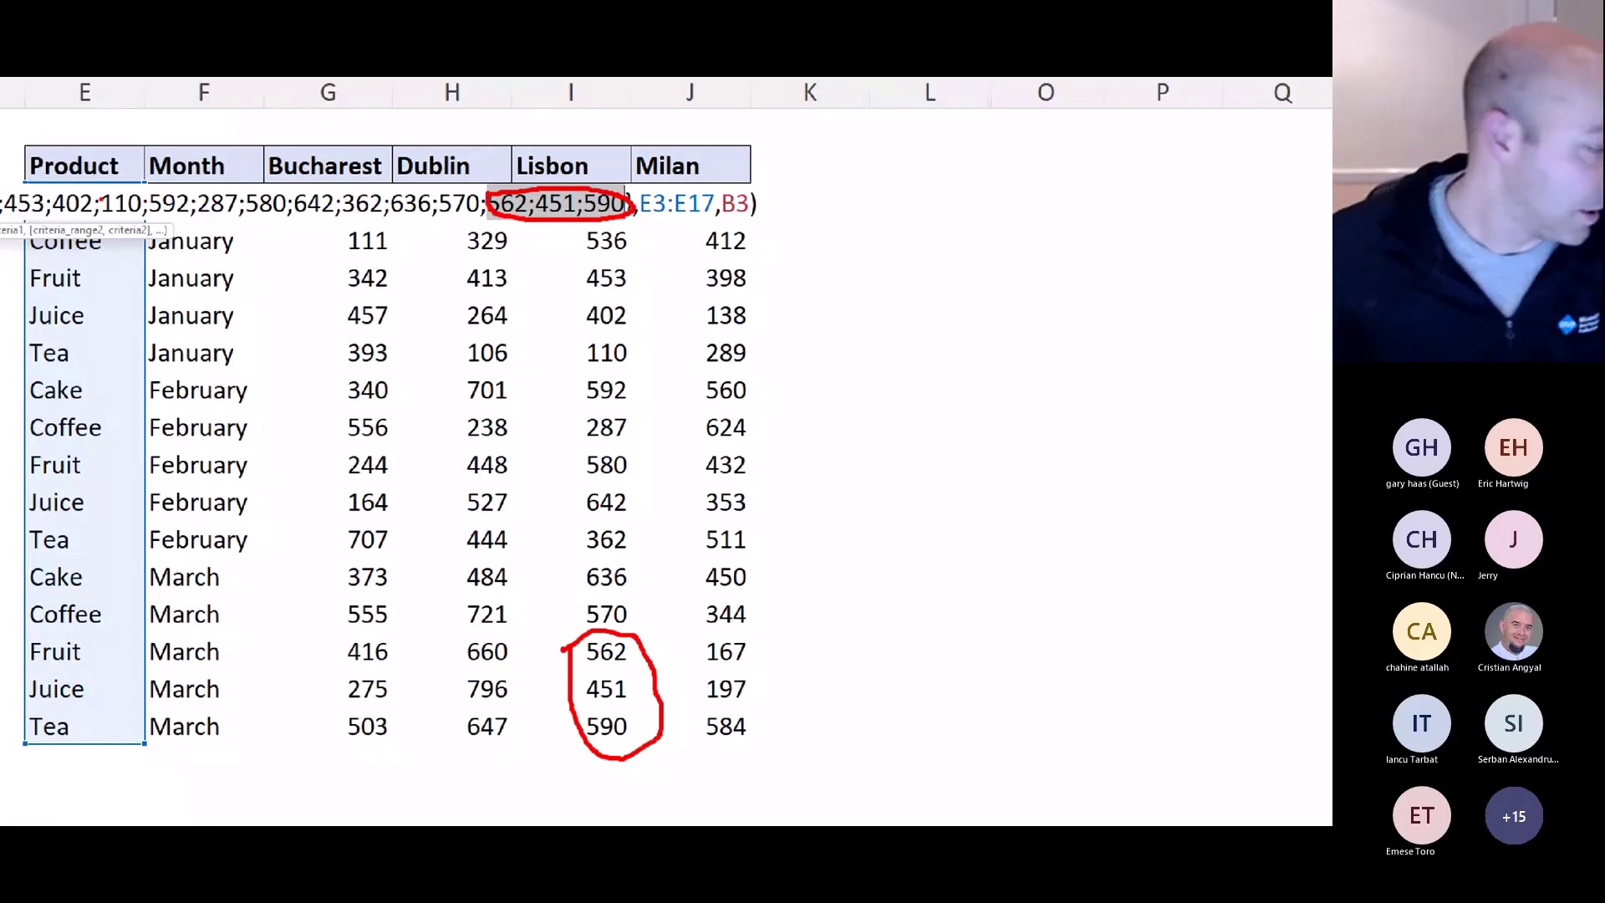
key(Escape)
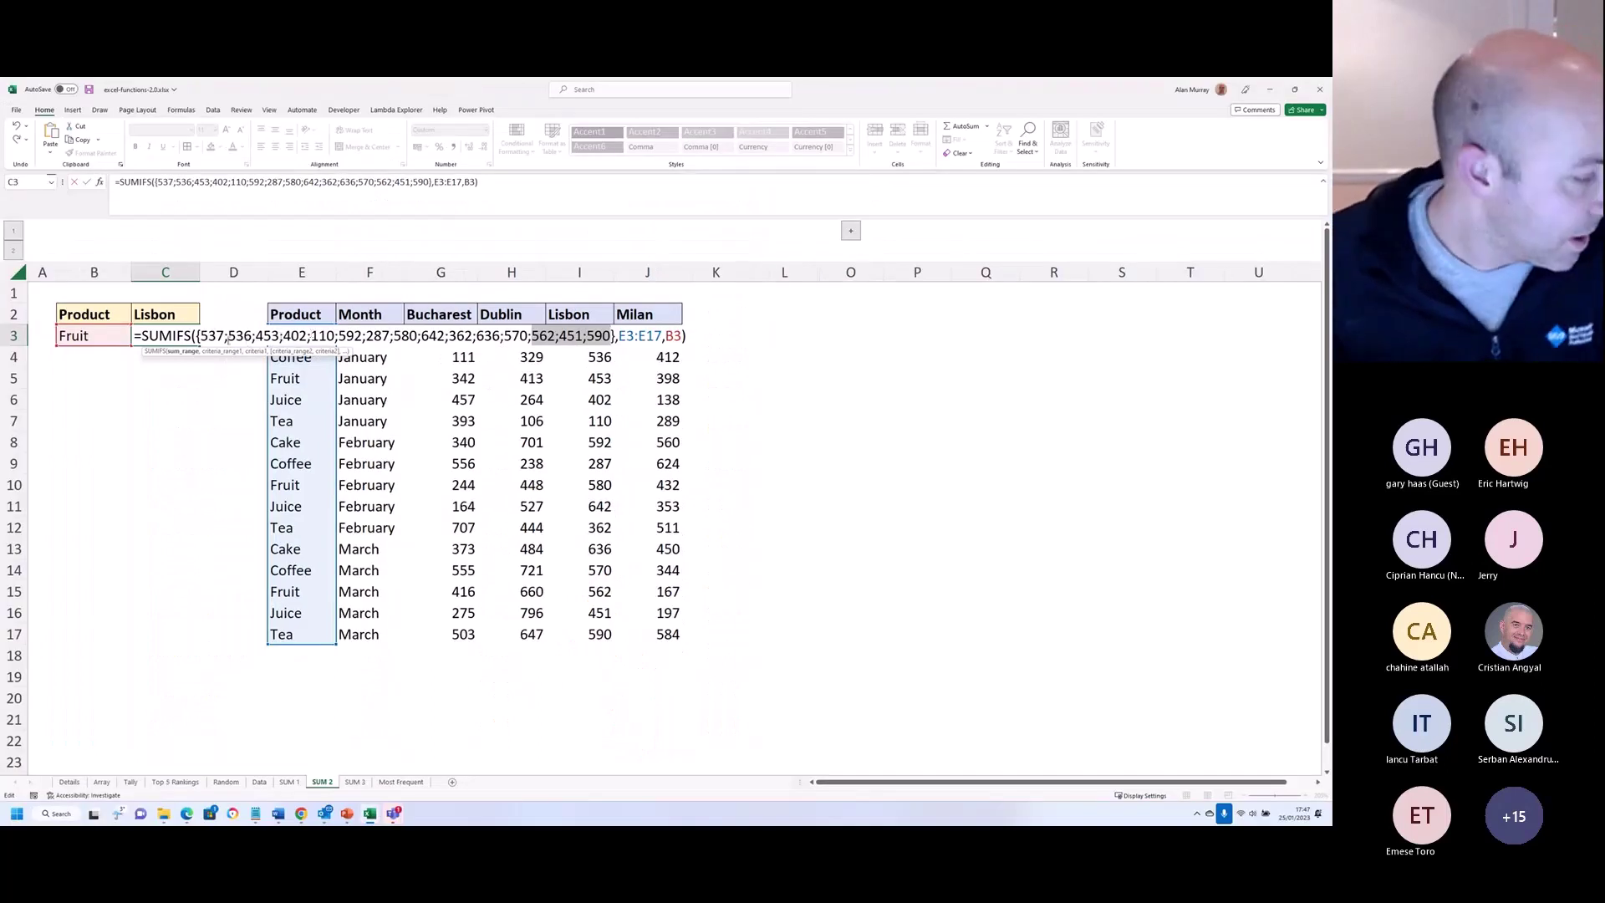
key(ctrl+z)
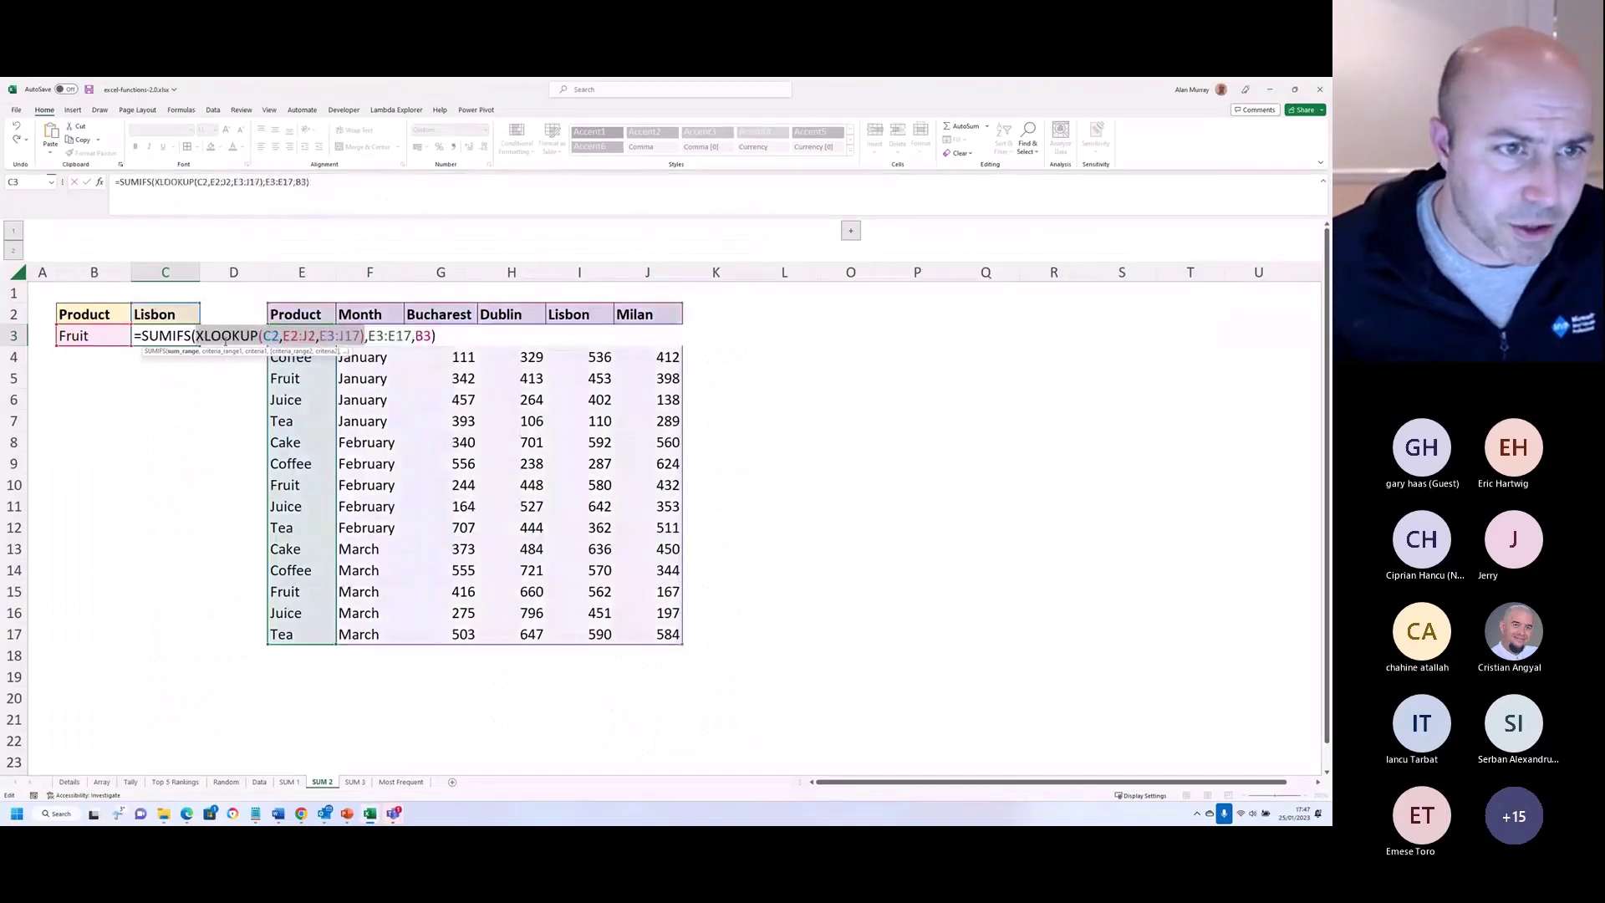
key(Return)
Step: Try Bucharest and then Milan as the city in C2's dropdown
click(194, 317)
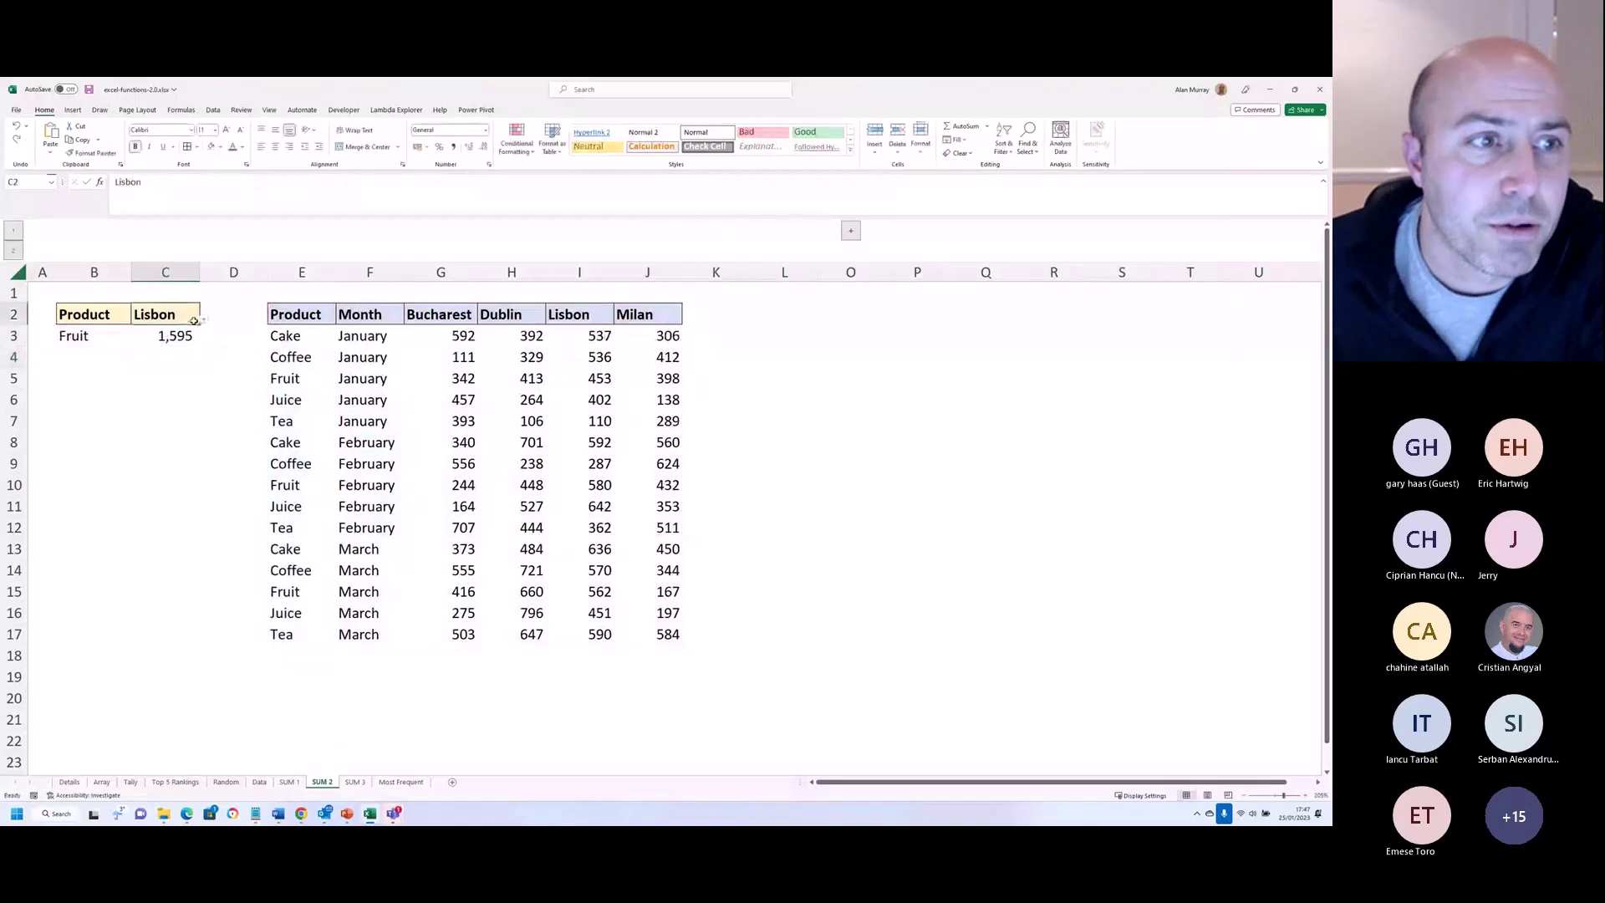
click(204, 320)
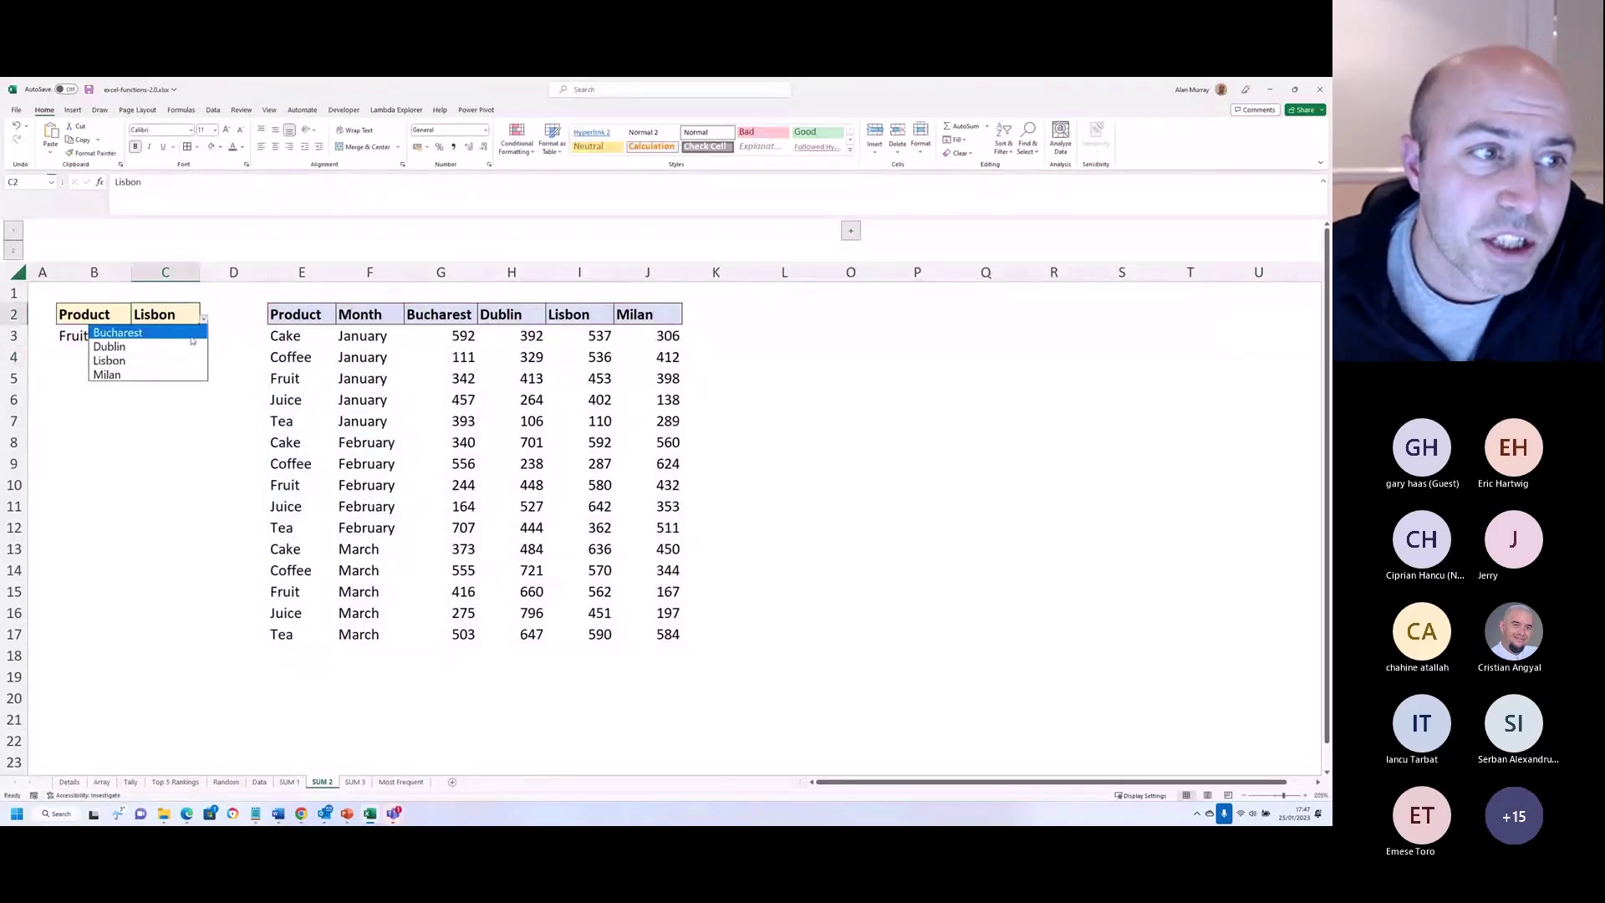
click(192, 336)
click(204, 321)
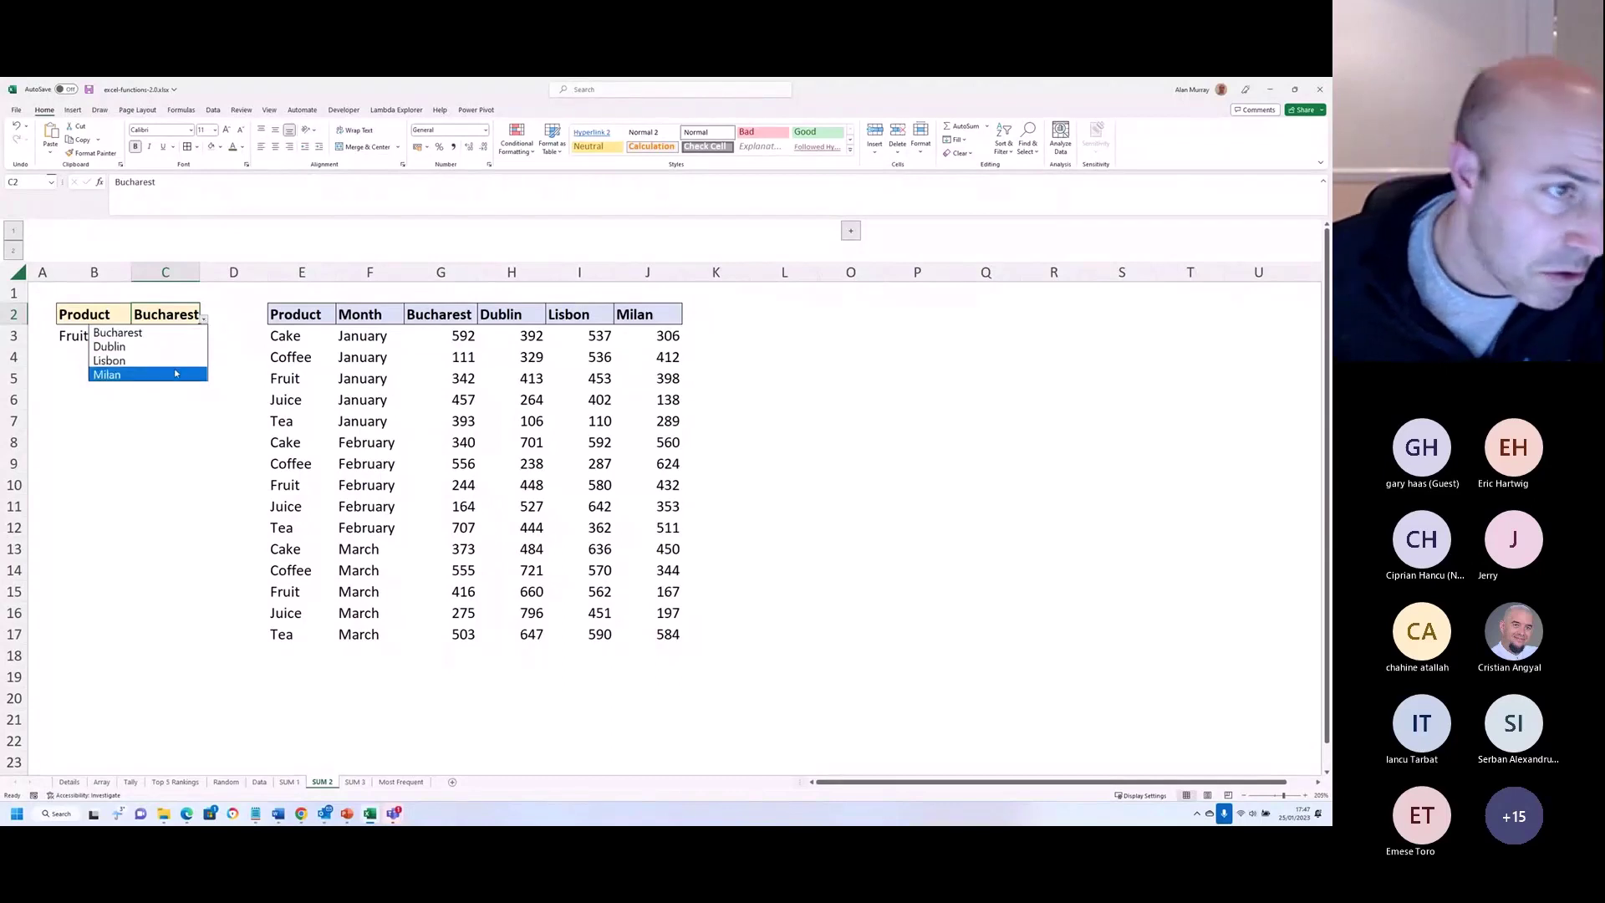
click(176, 374)
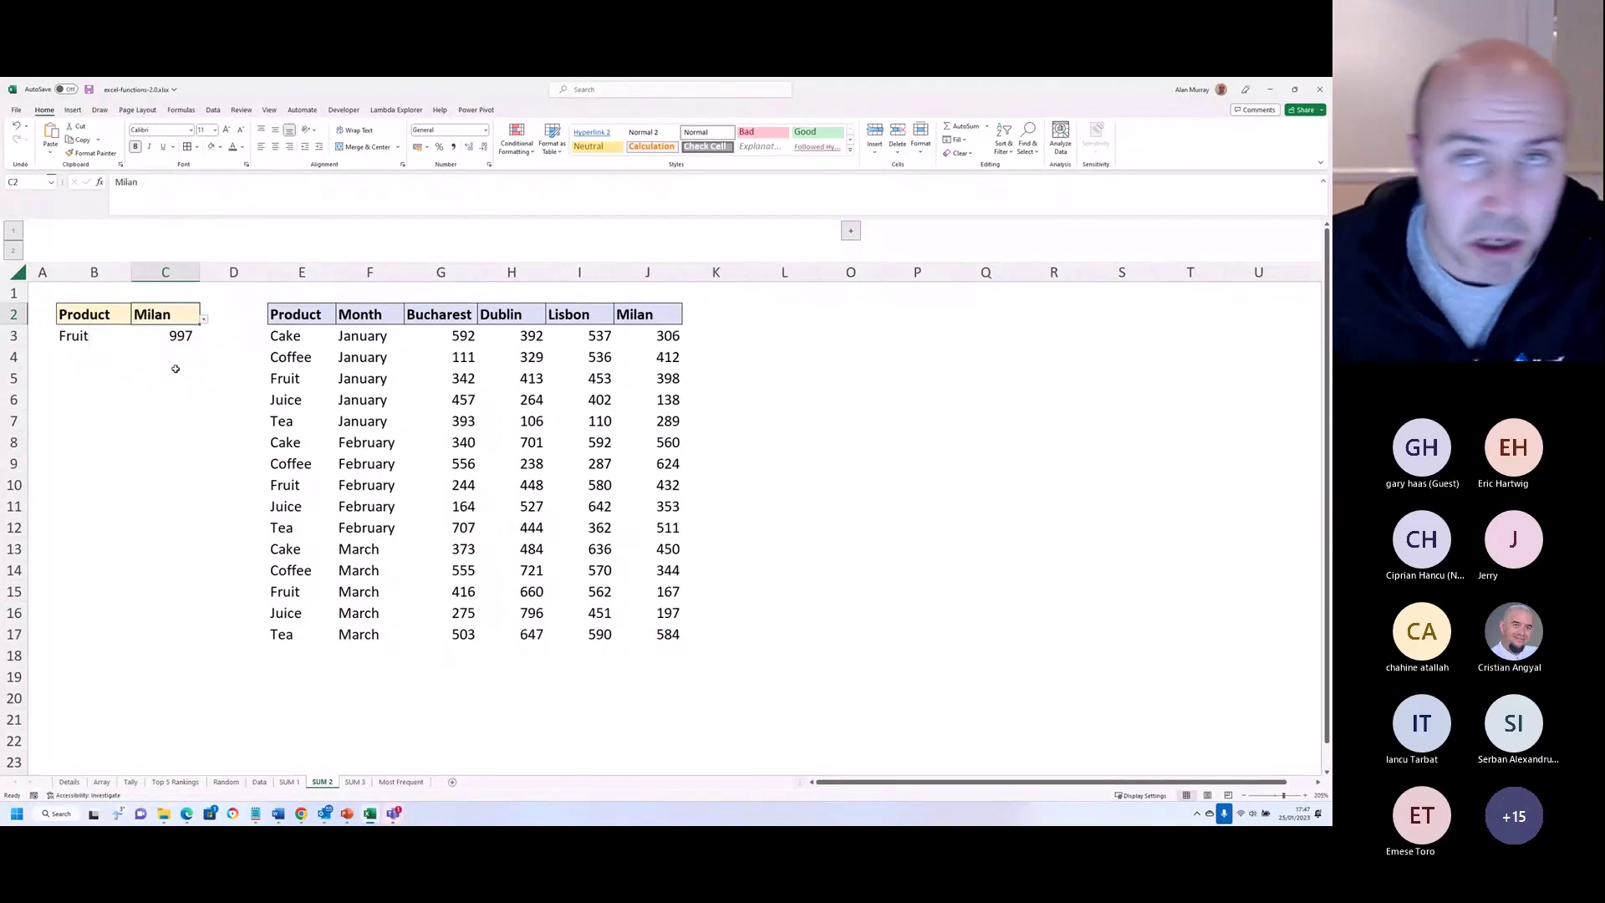
click(207, 322)
Step: Pick Dublin as the city in C2 and select C3, whose Fruit total becomes 1,521
click(197, 321)
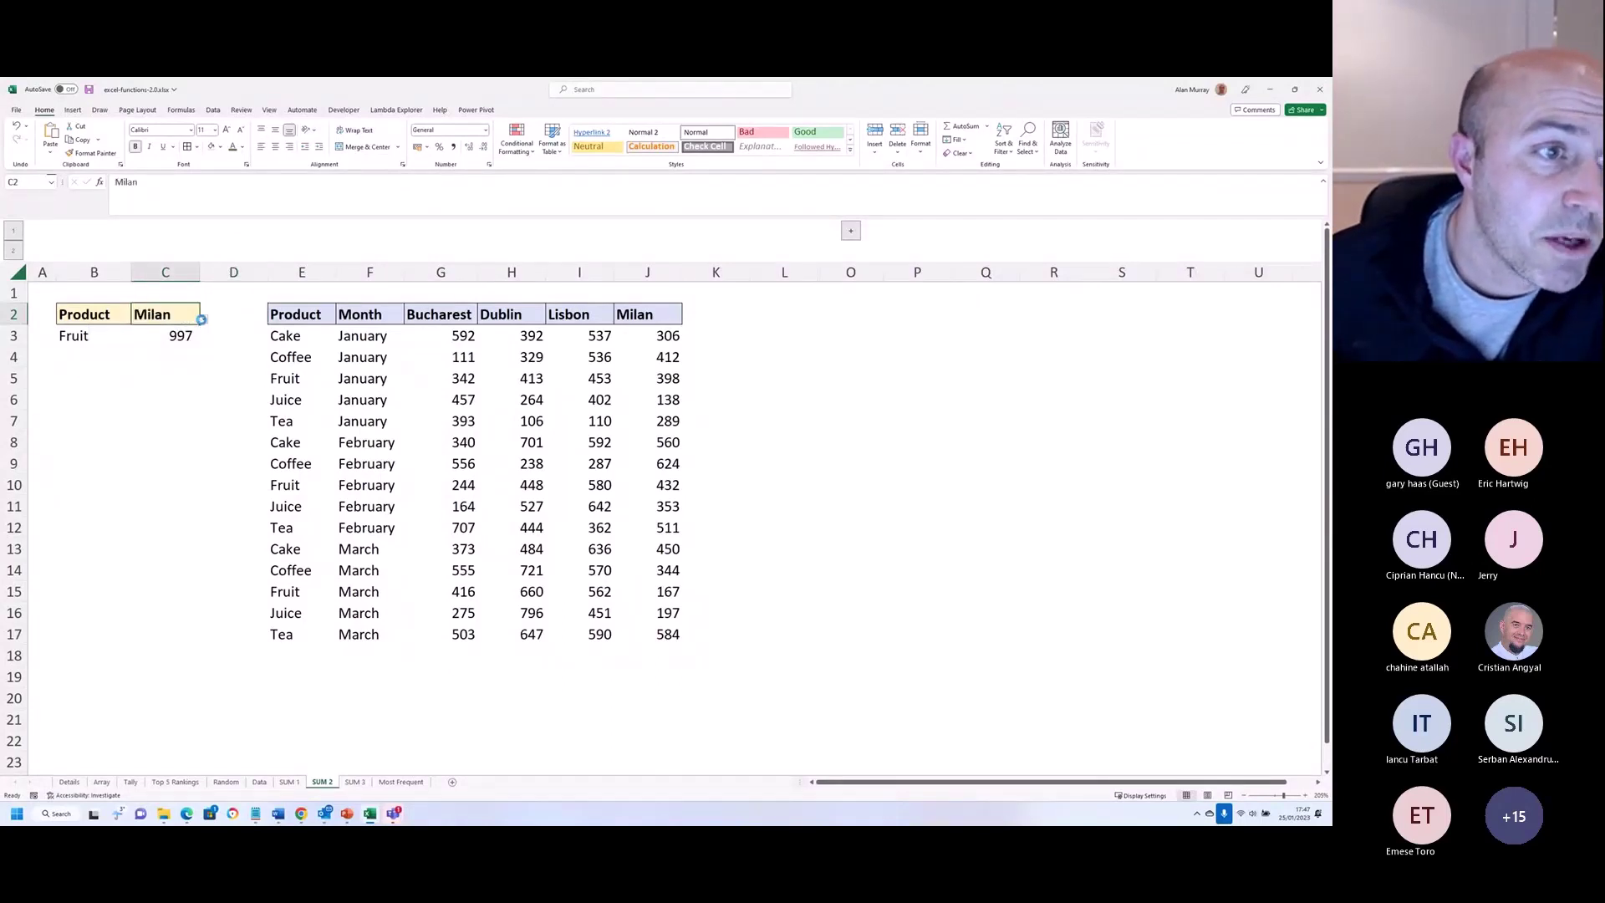
click(203, 319)
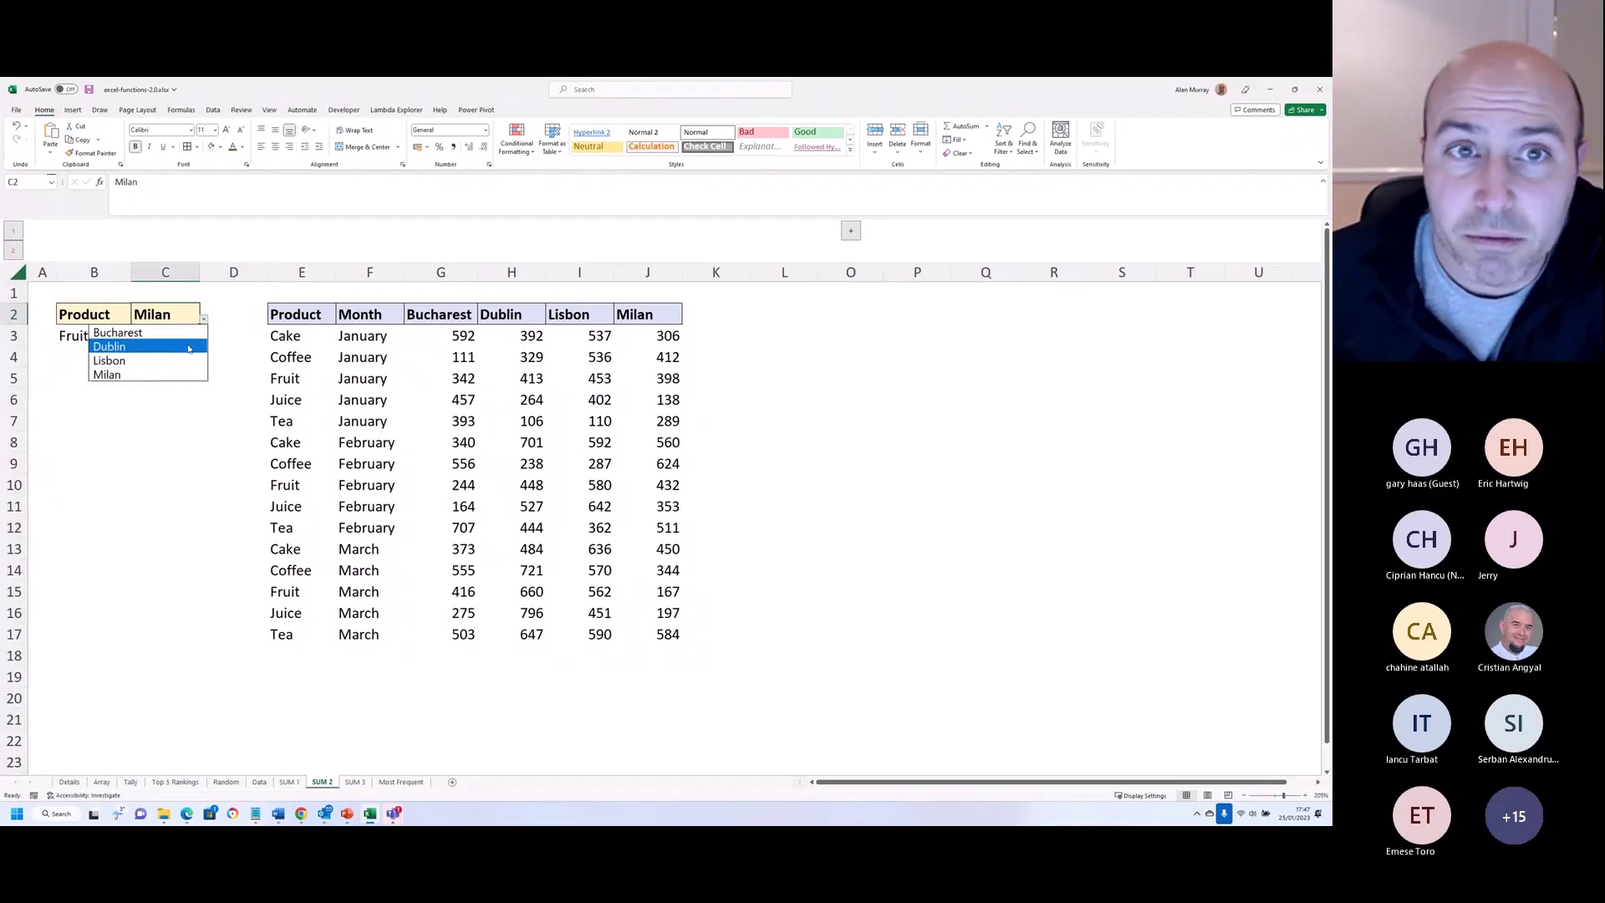
click(189, 347)
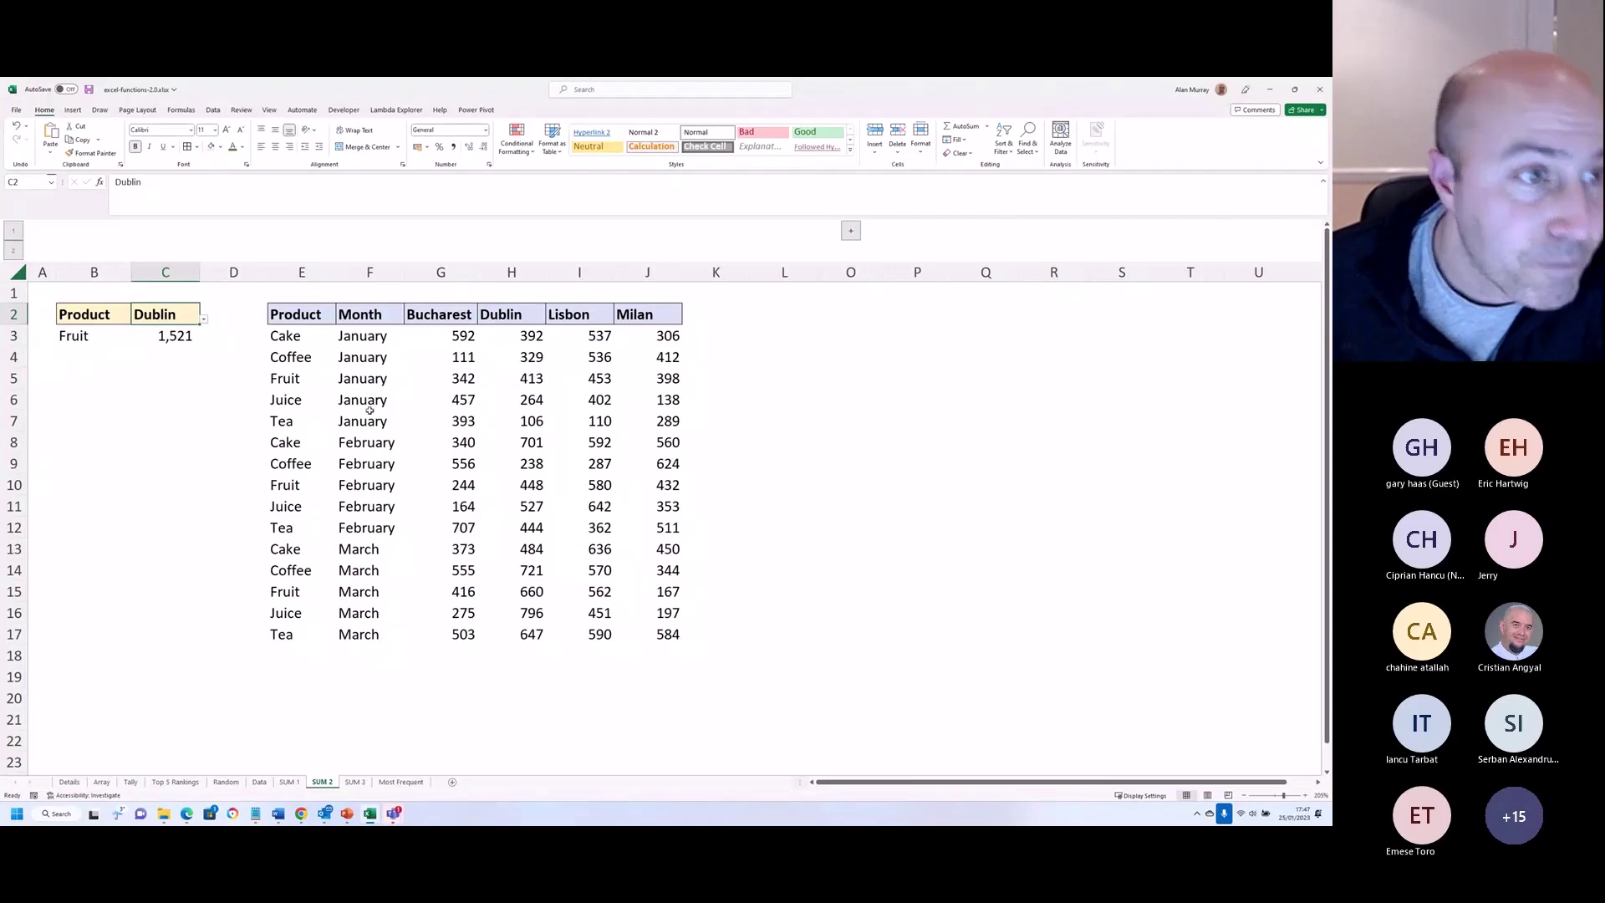
click(194, 382)
click(188, 336)
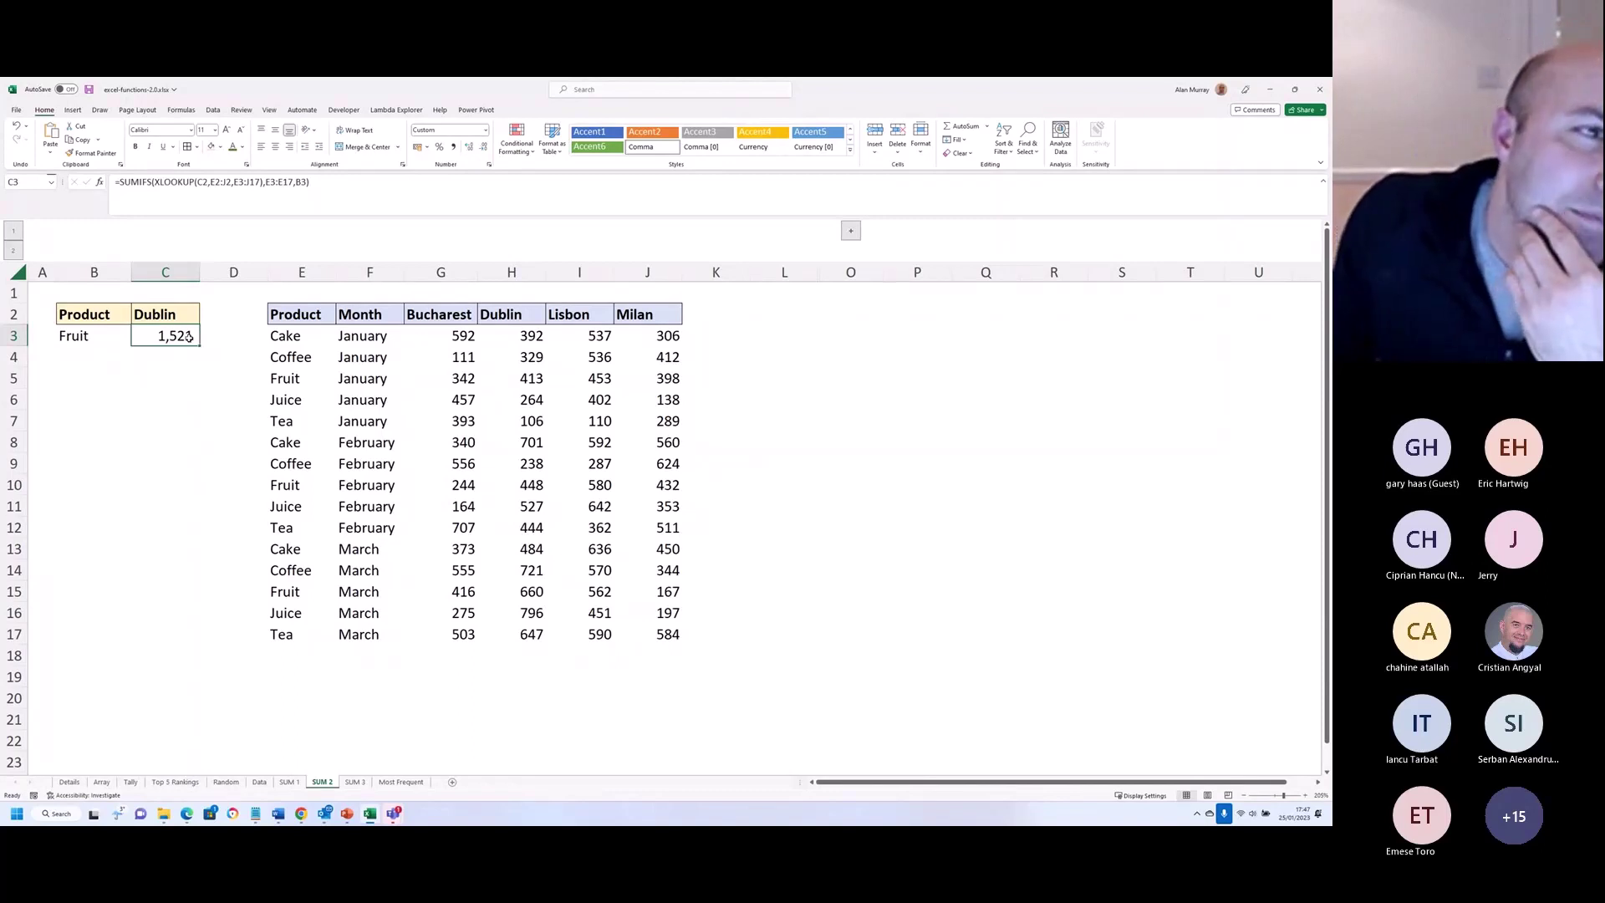
Step: Strip the IFS/XLOOKUP parts and criteria arguments from C3's formula, leaving SUM around C2
double_click(189, 336)
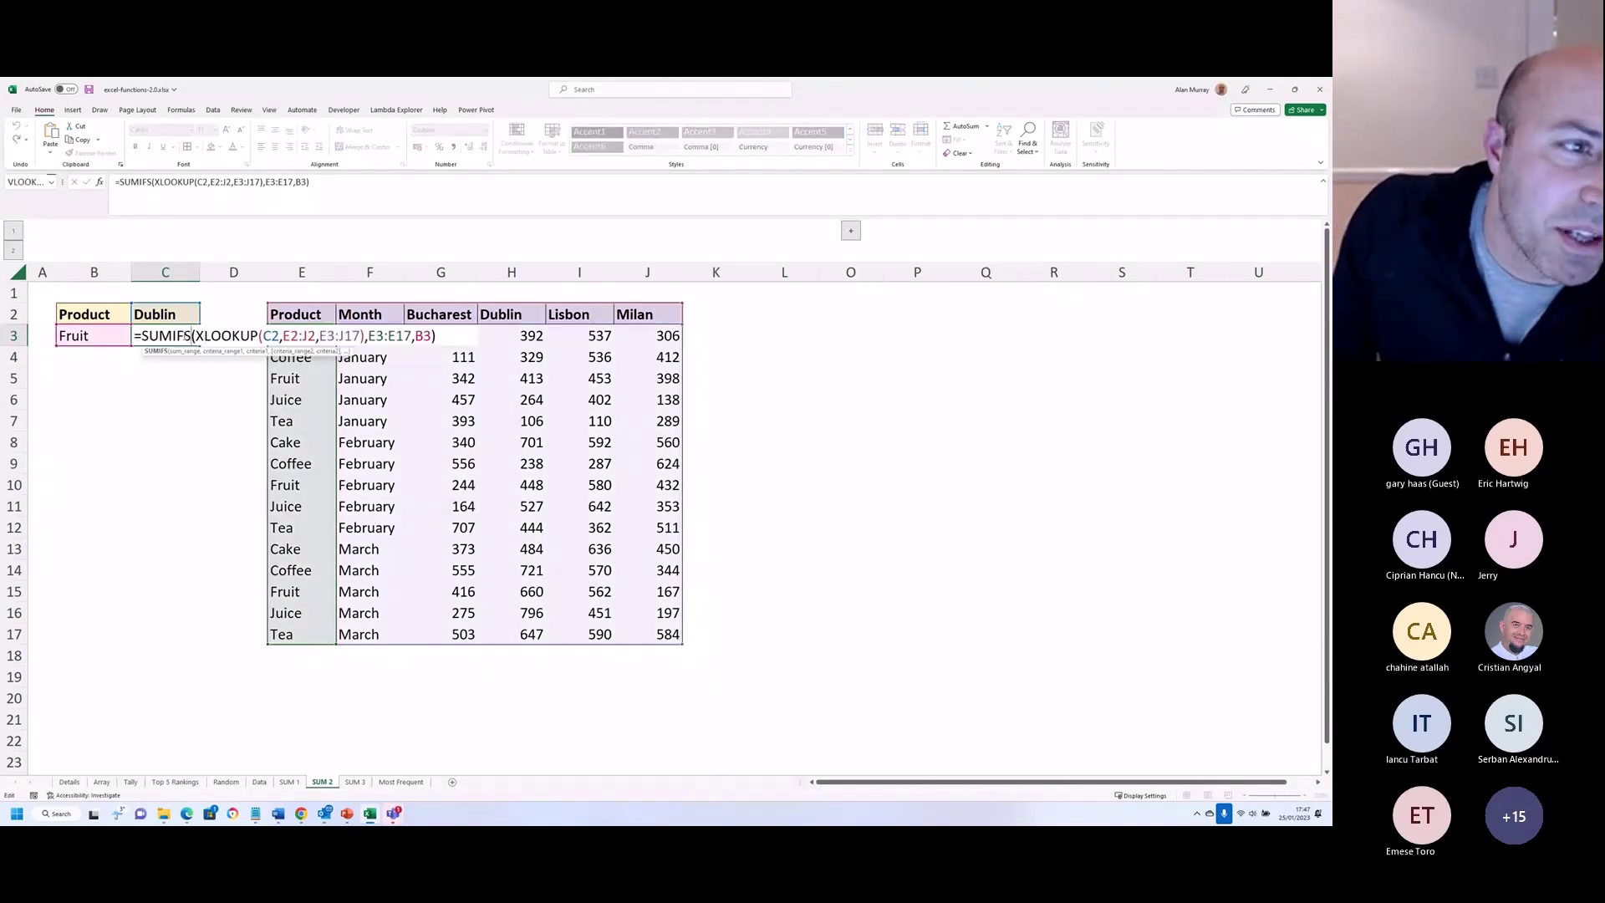
drag(172, 336, 258, 338)
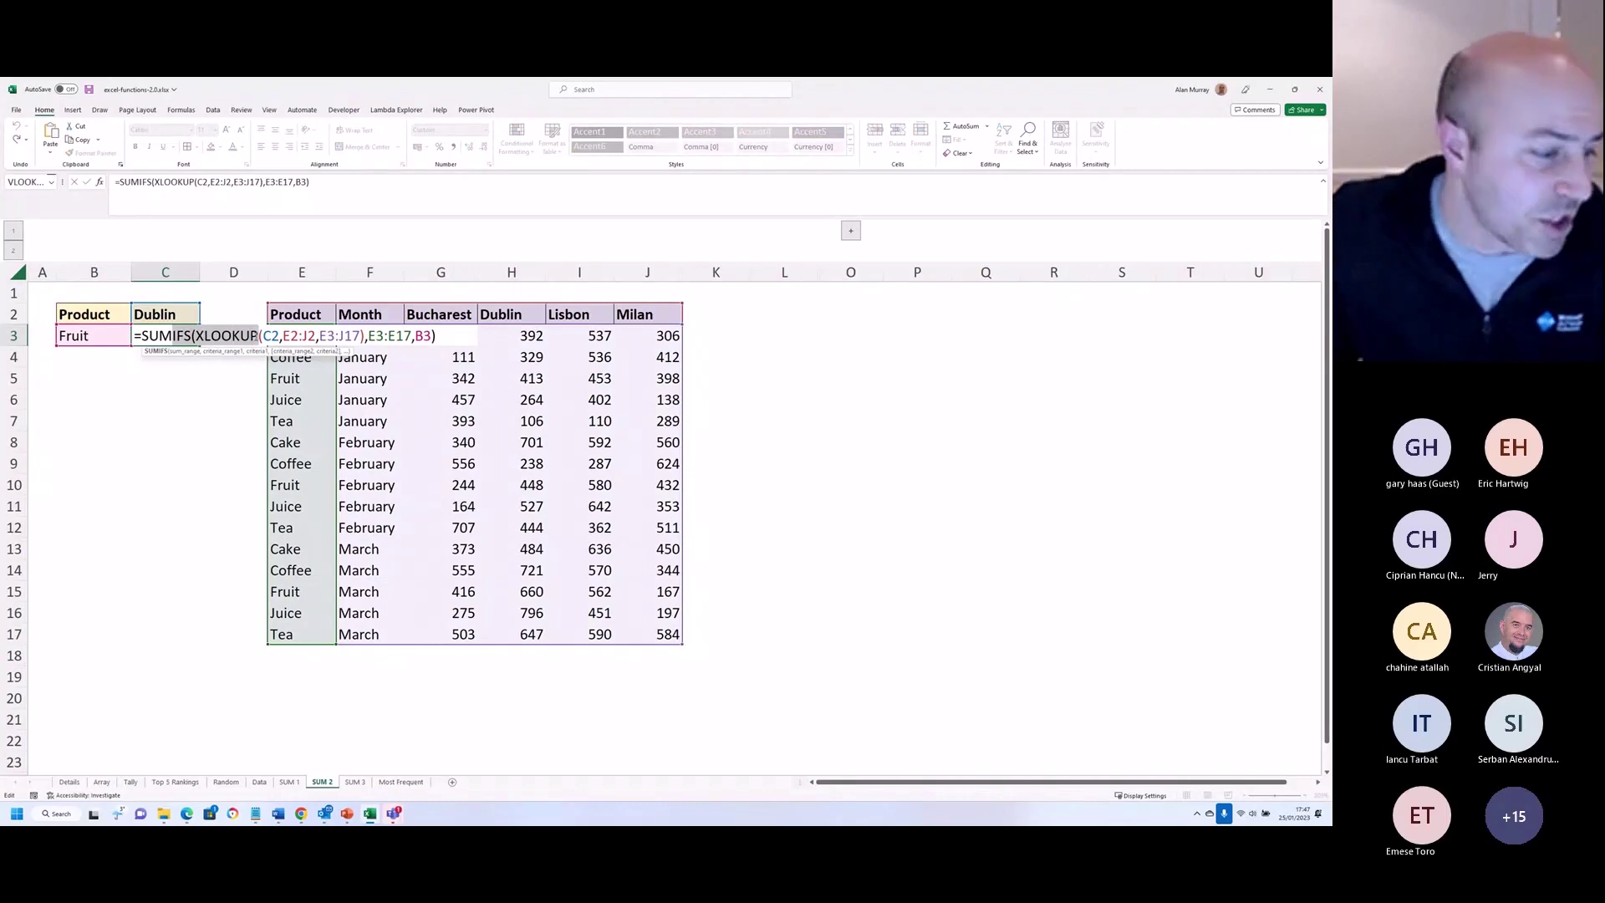
key(Delete)
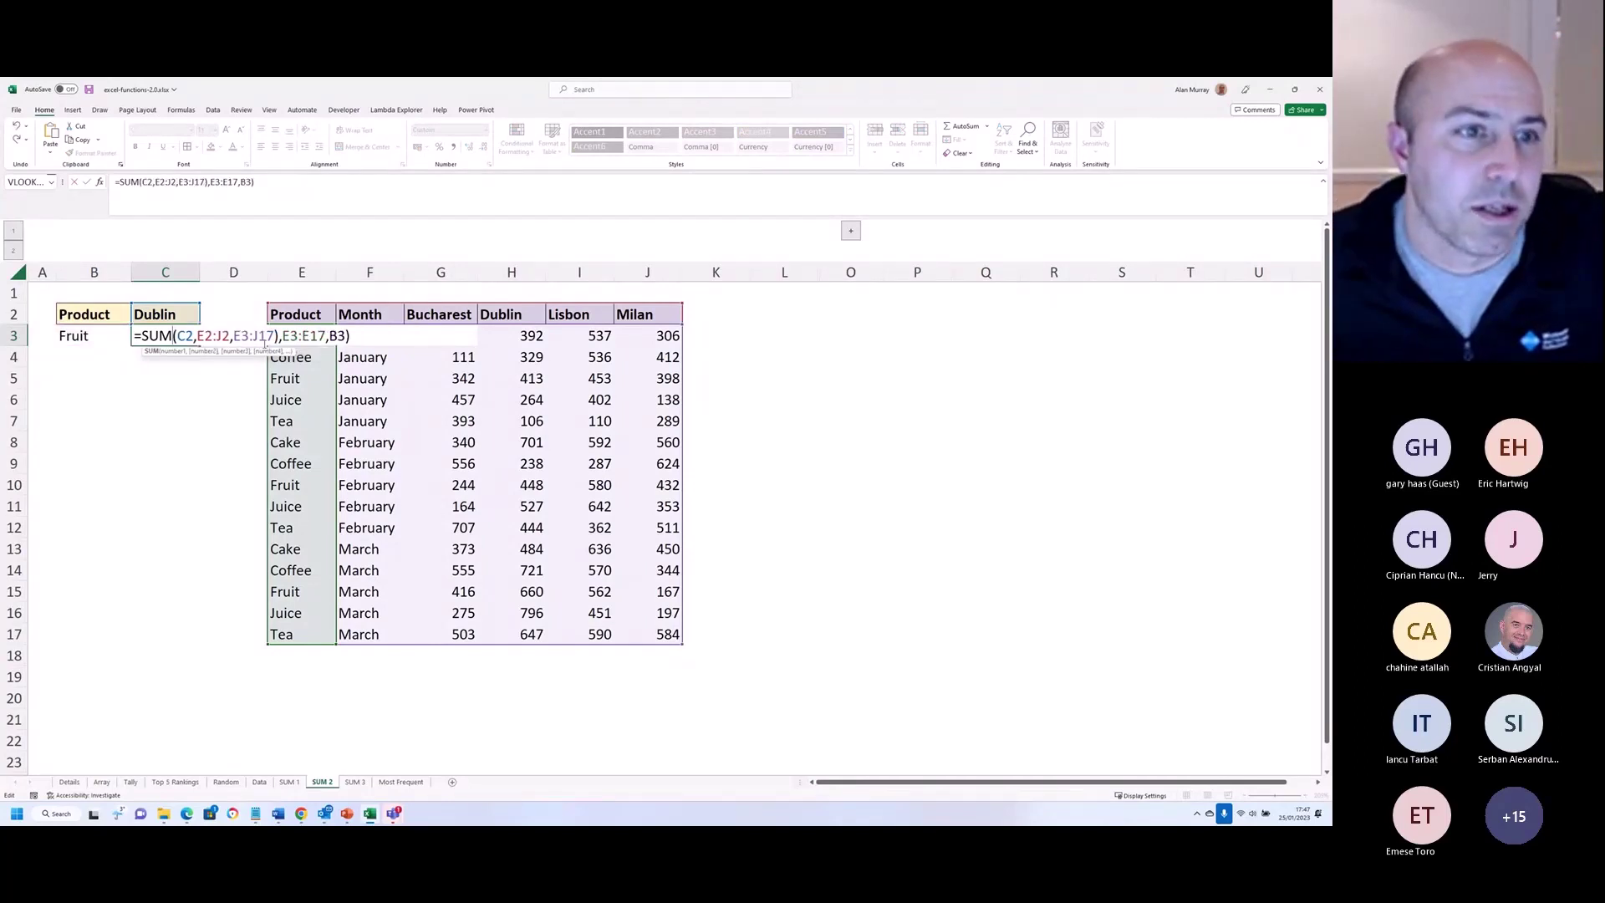
drag(276, 335, 351, 336)
key(Delete)
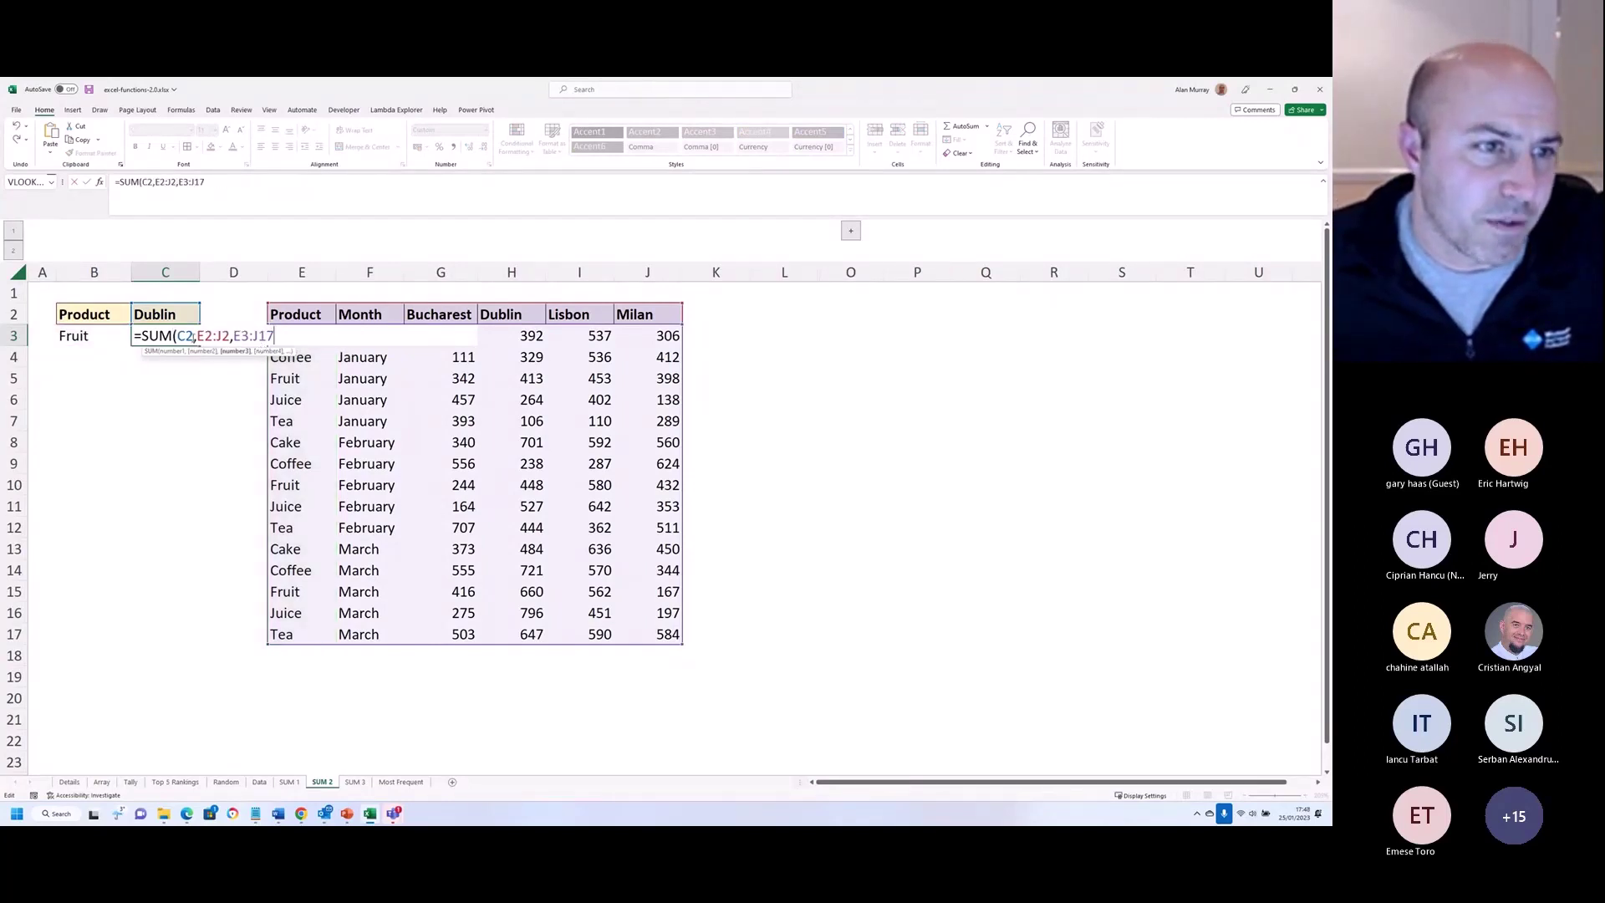
drag(195, 336, 276, 336)
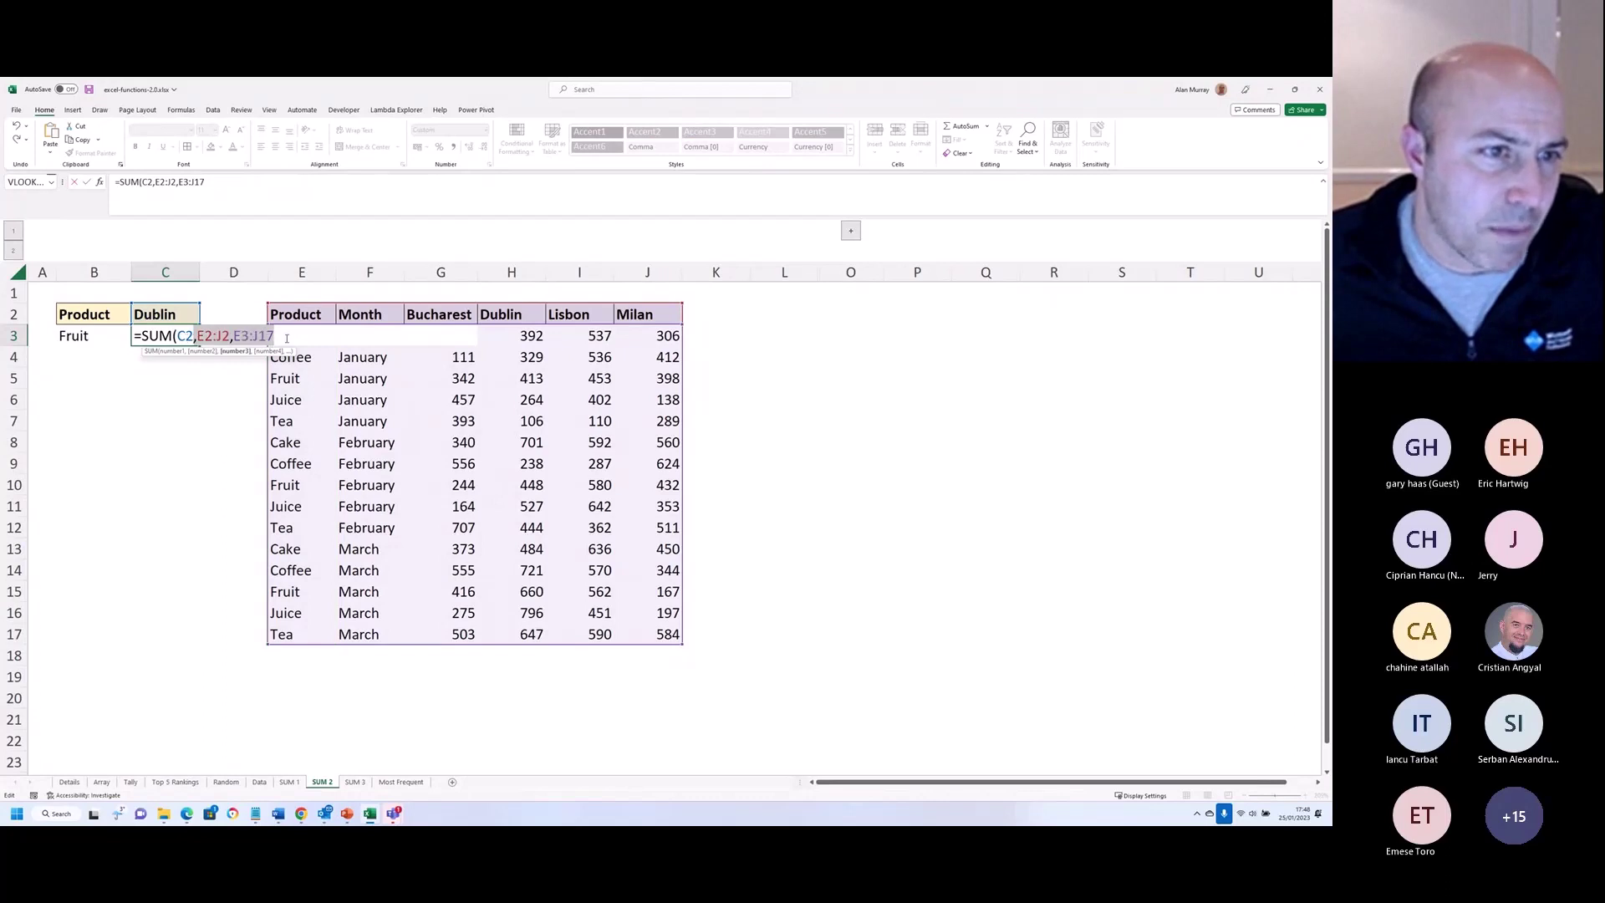
key(Delete)
click(179, 335)
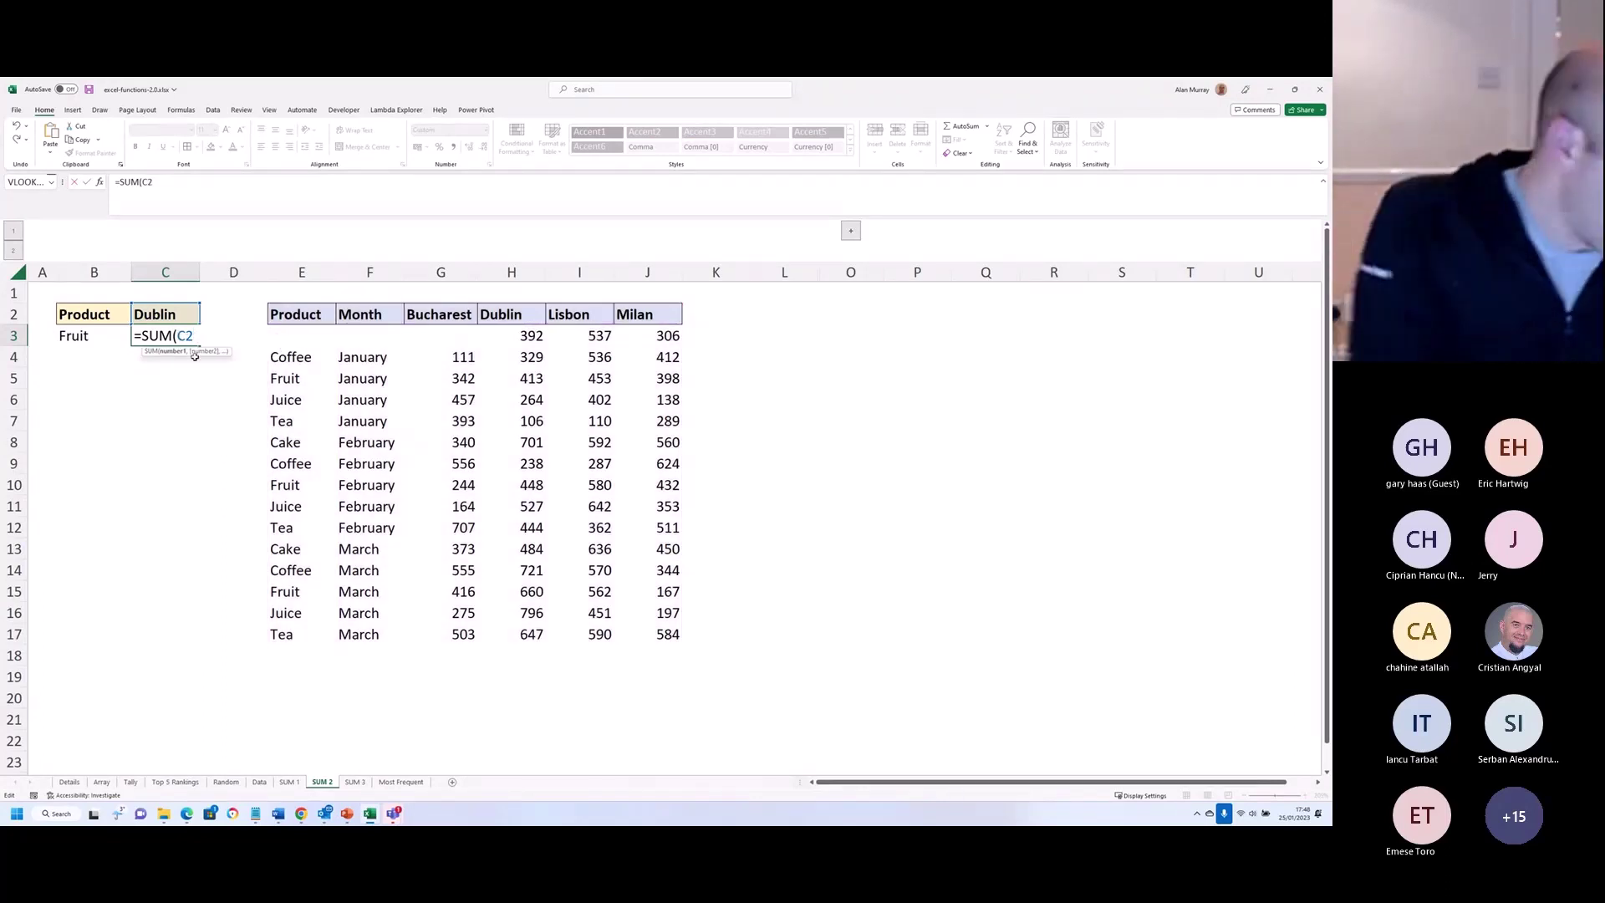
Step: Build =SUM((C2=G2:J2)*(B3=E3:E17)*(G3:J17)) in C3 and commit it, returning 1,521
text(()
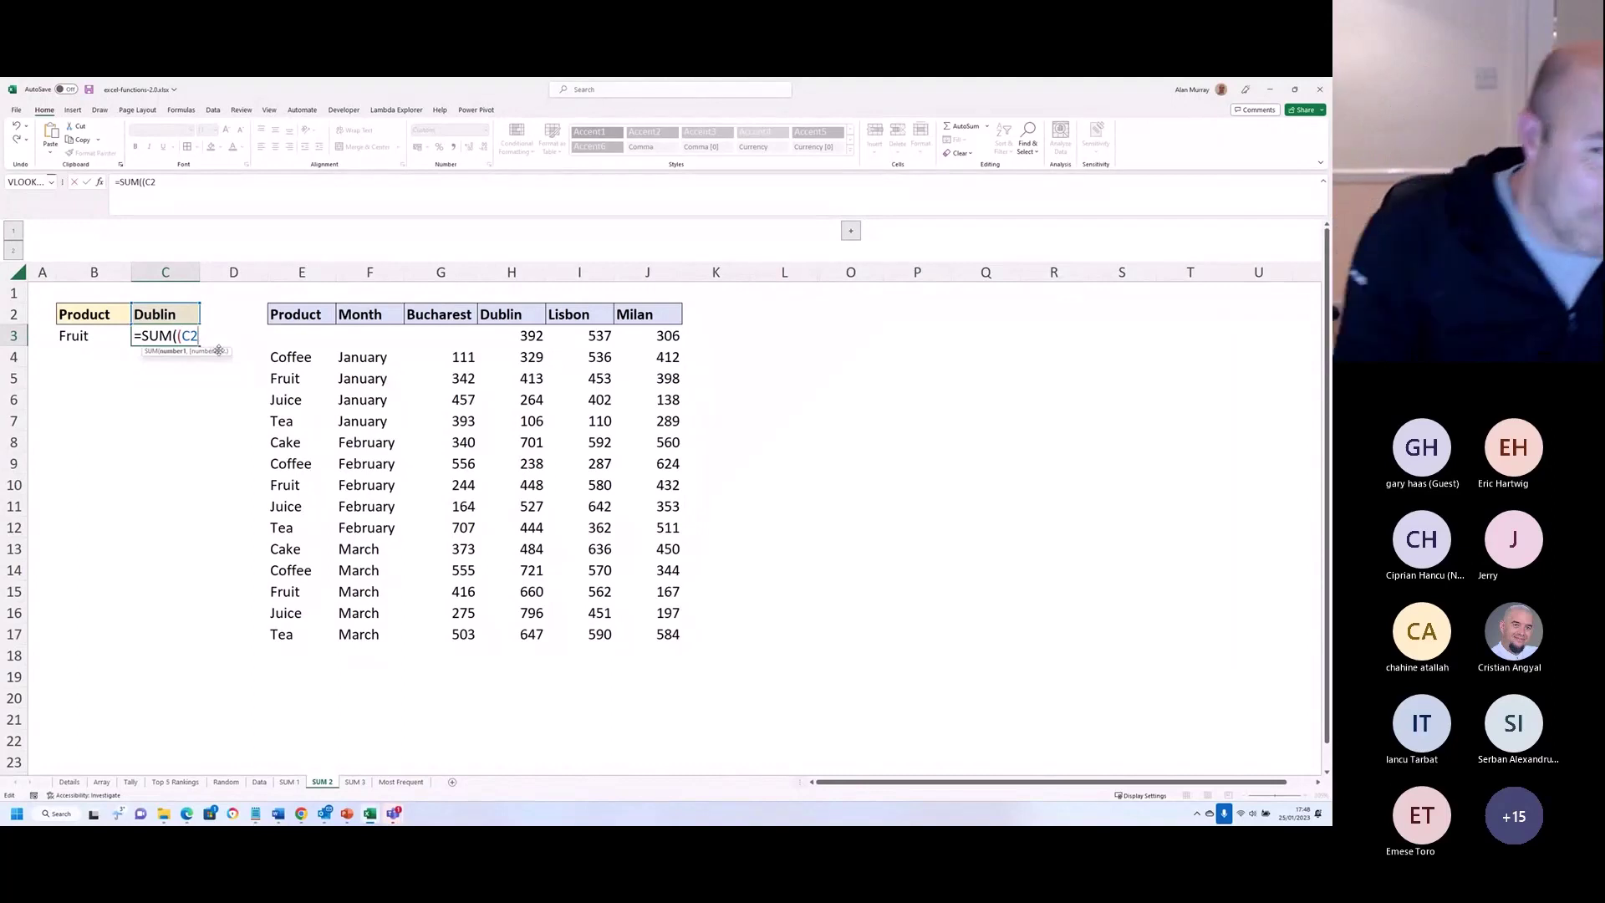
text(=)
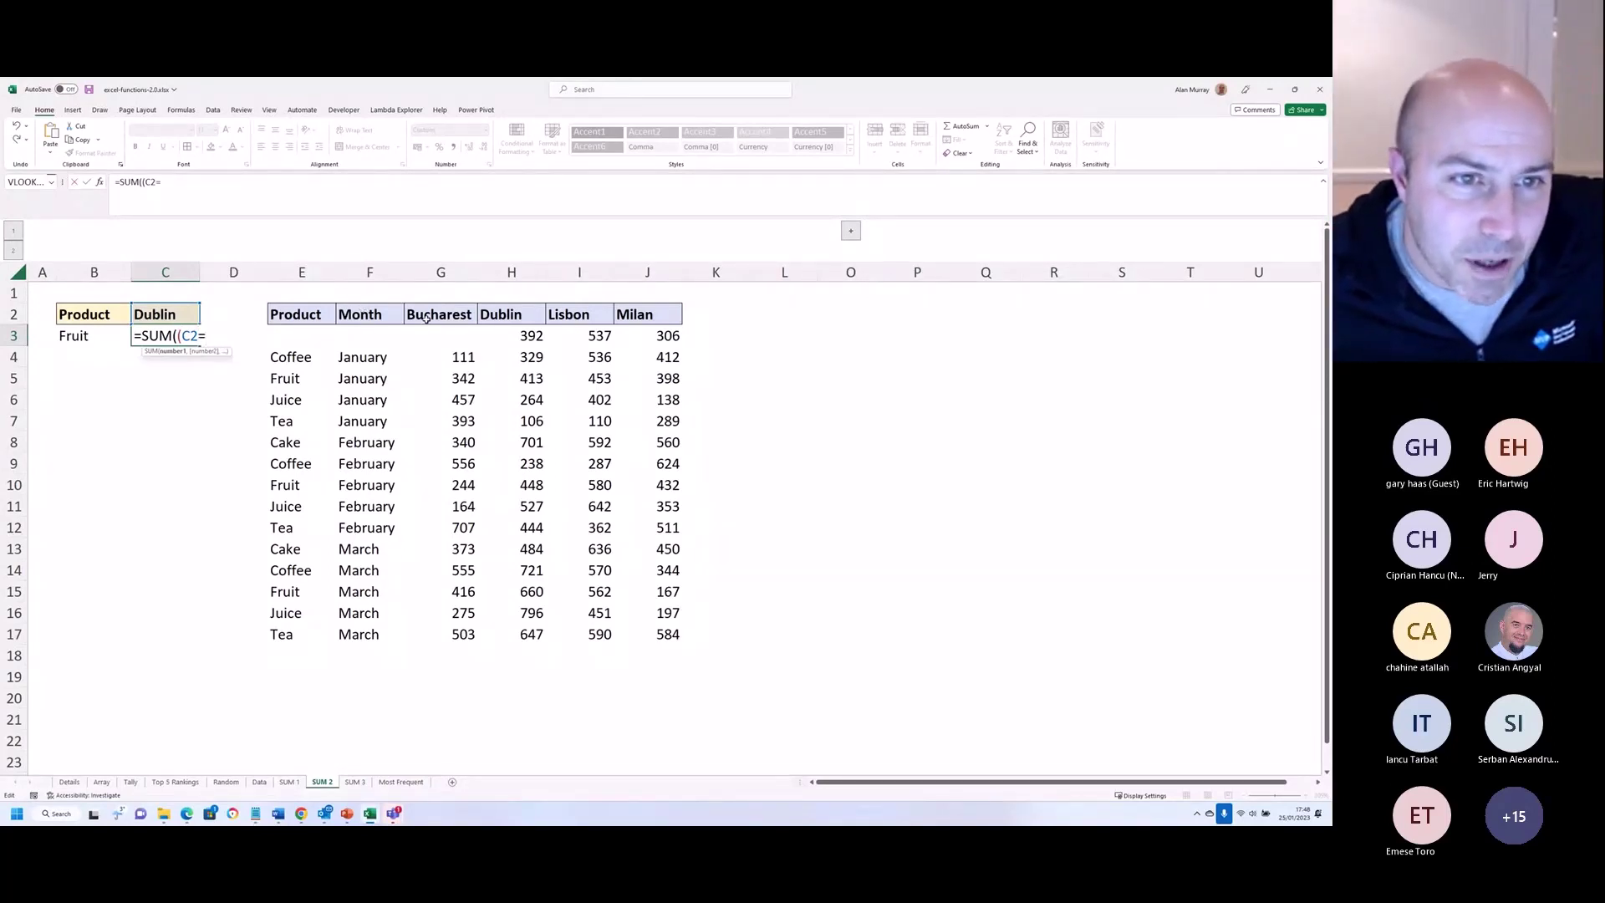
drag(443, 313, 633, 314)
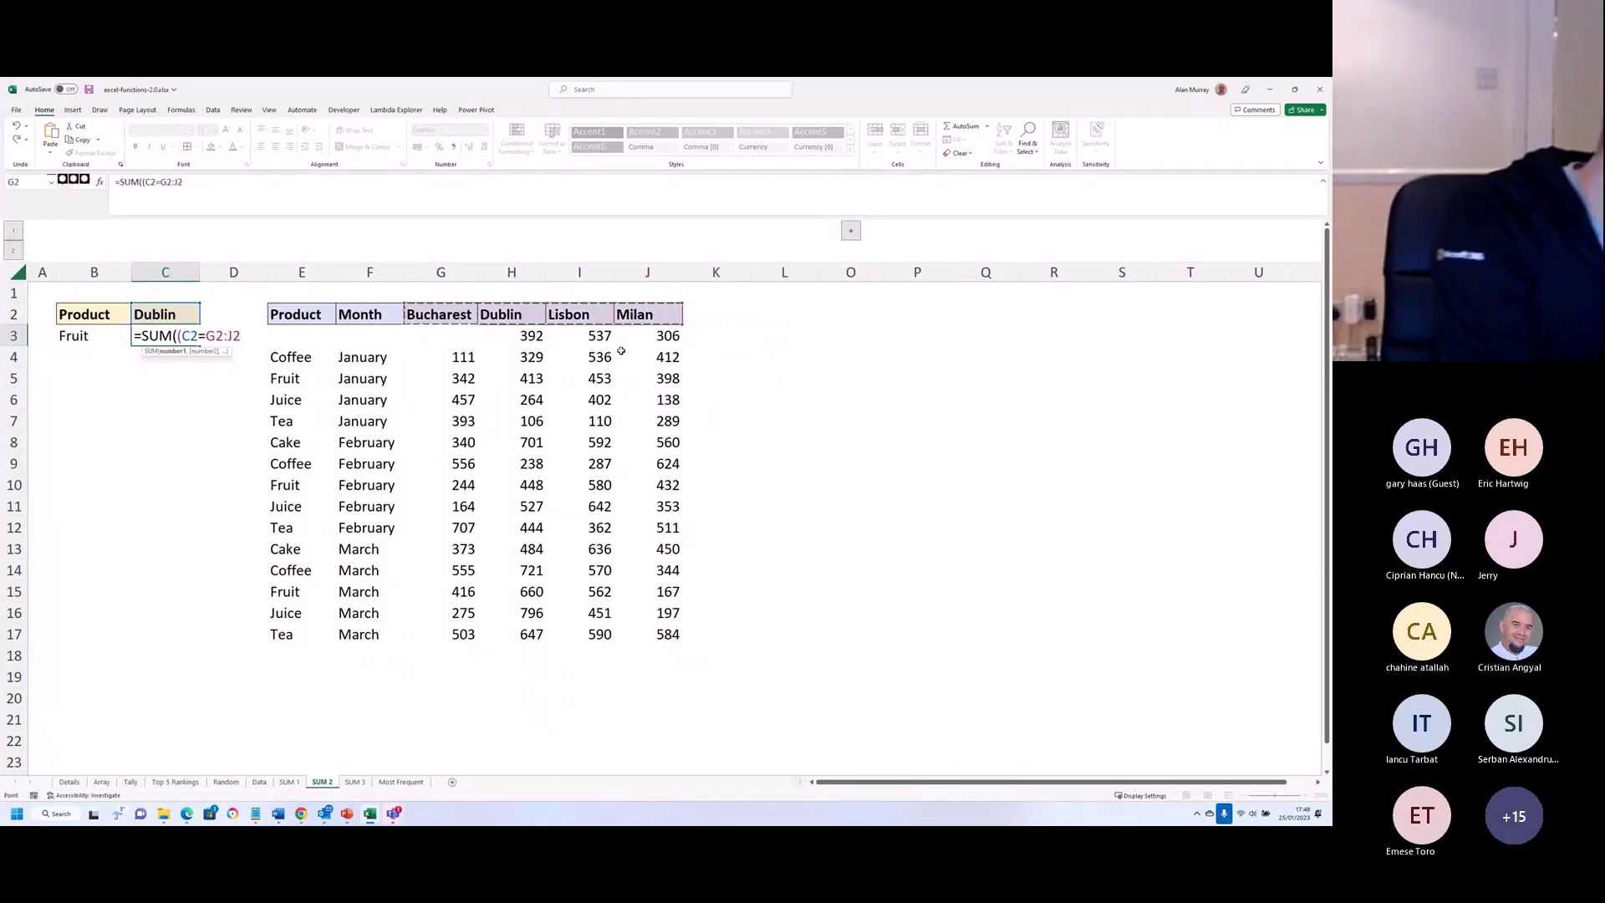
text())
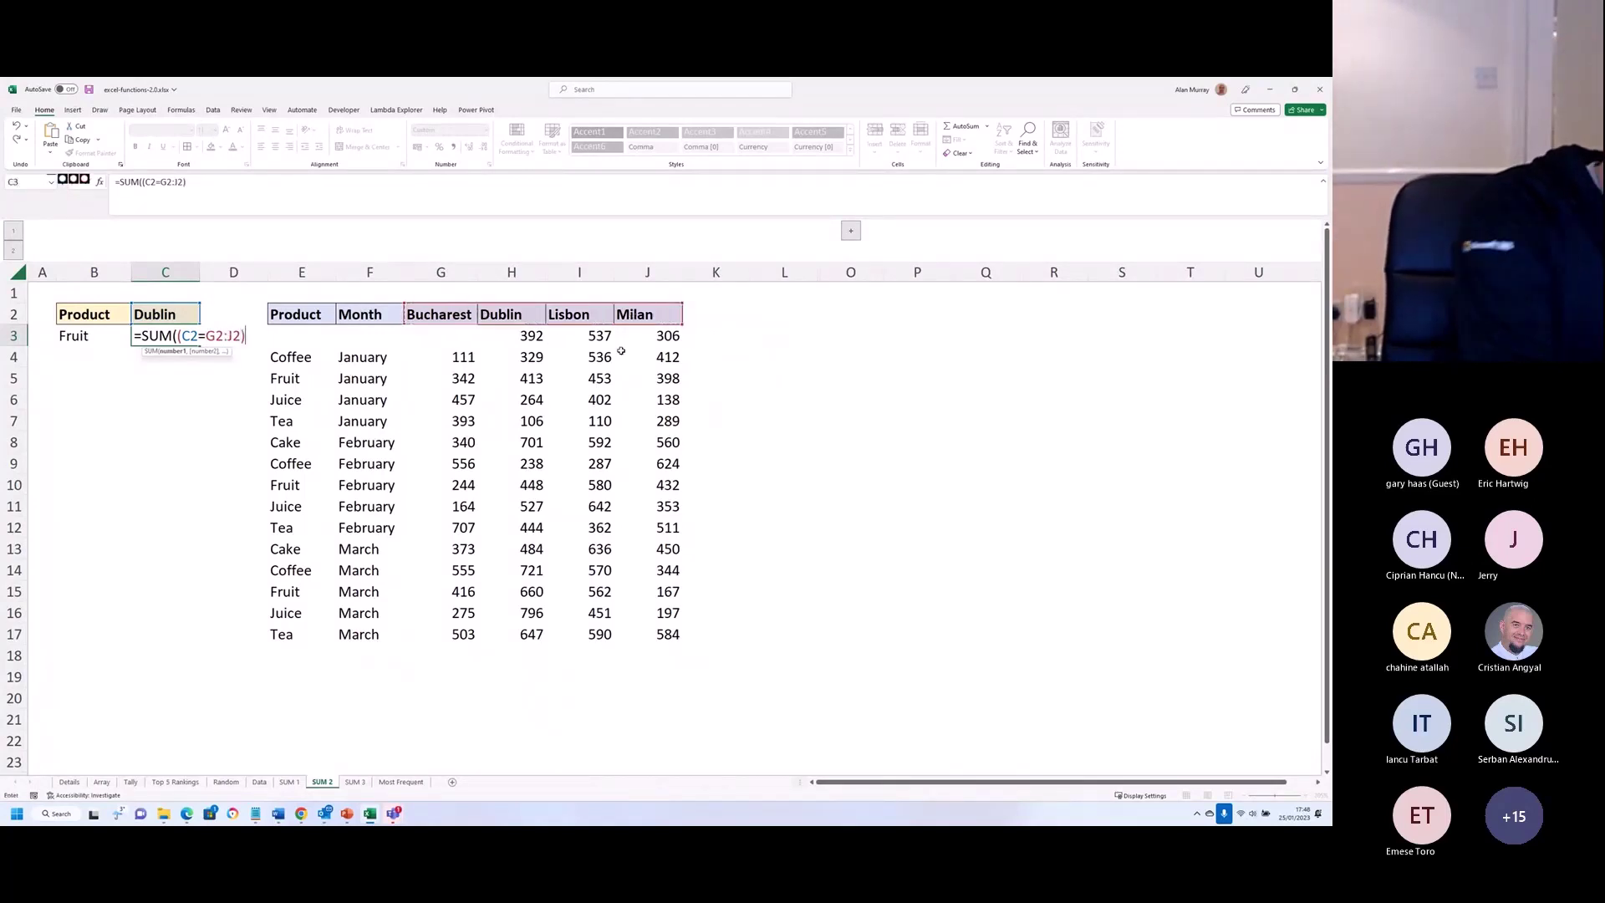
text(*()
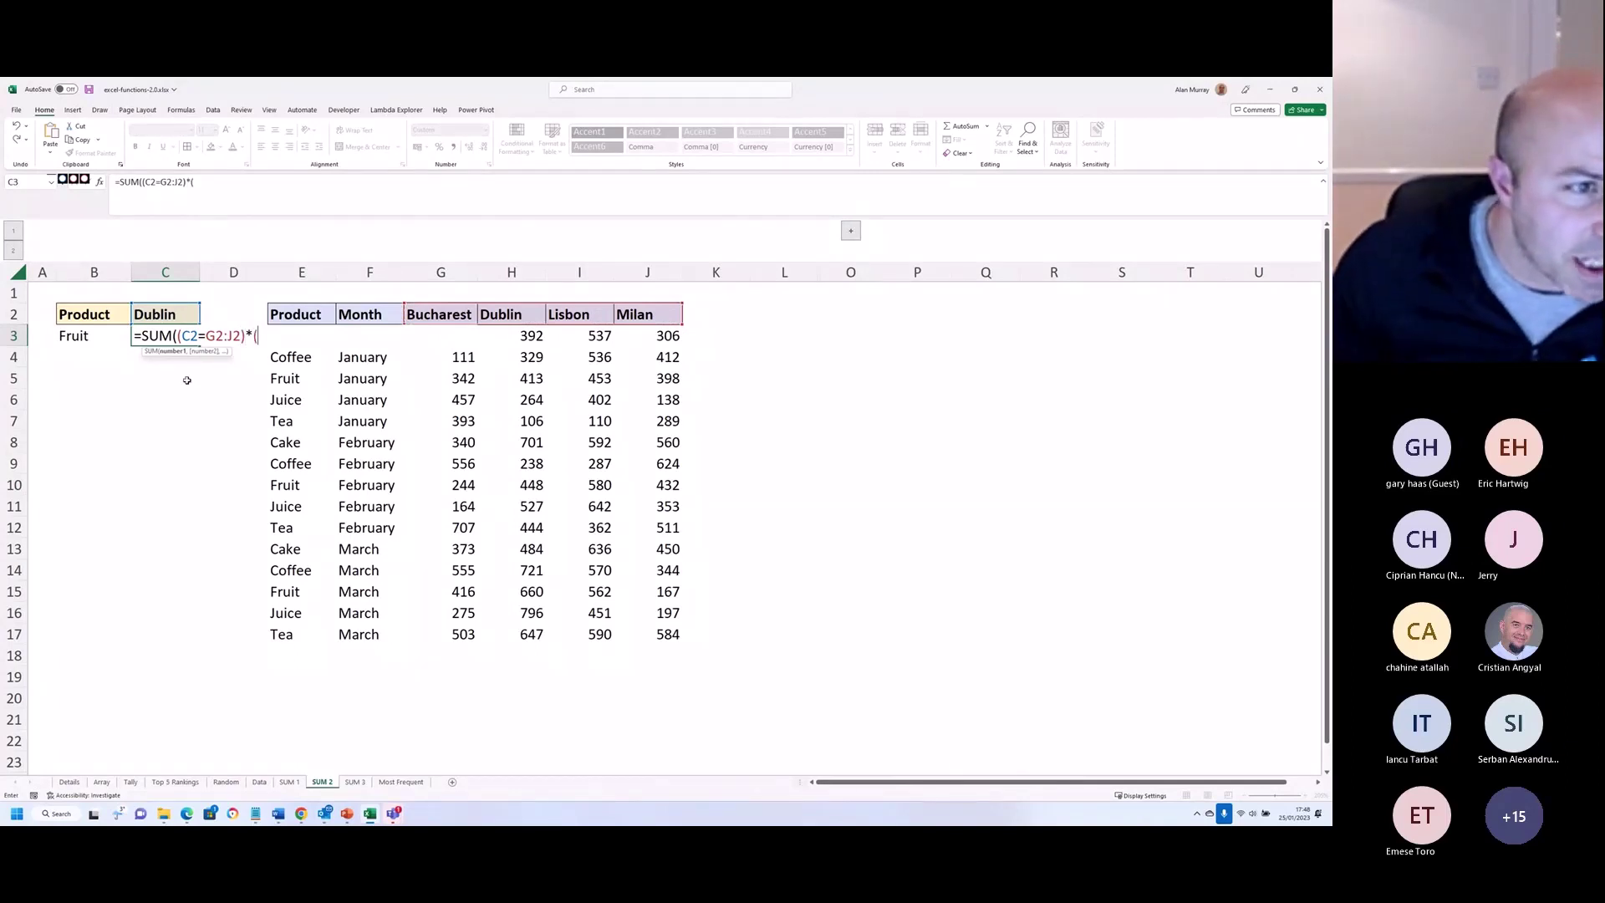
click(94, 334)
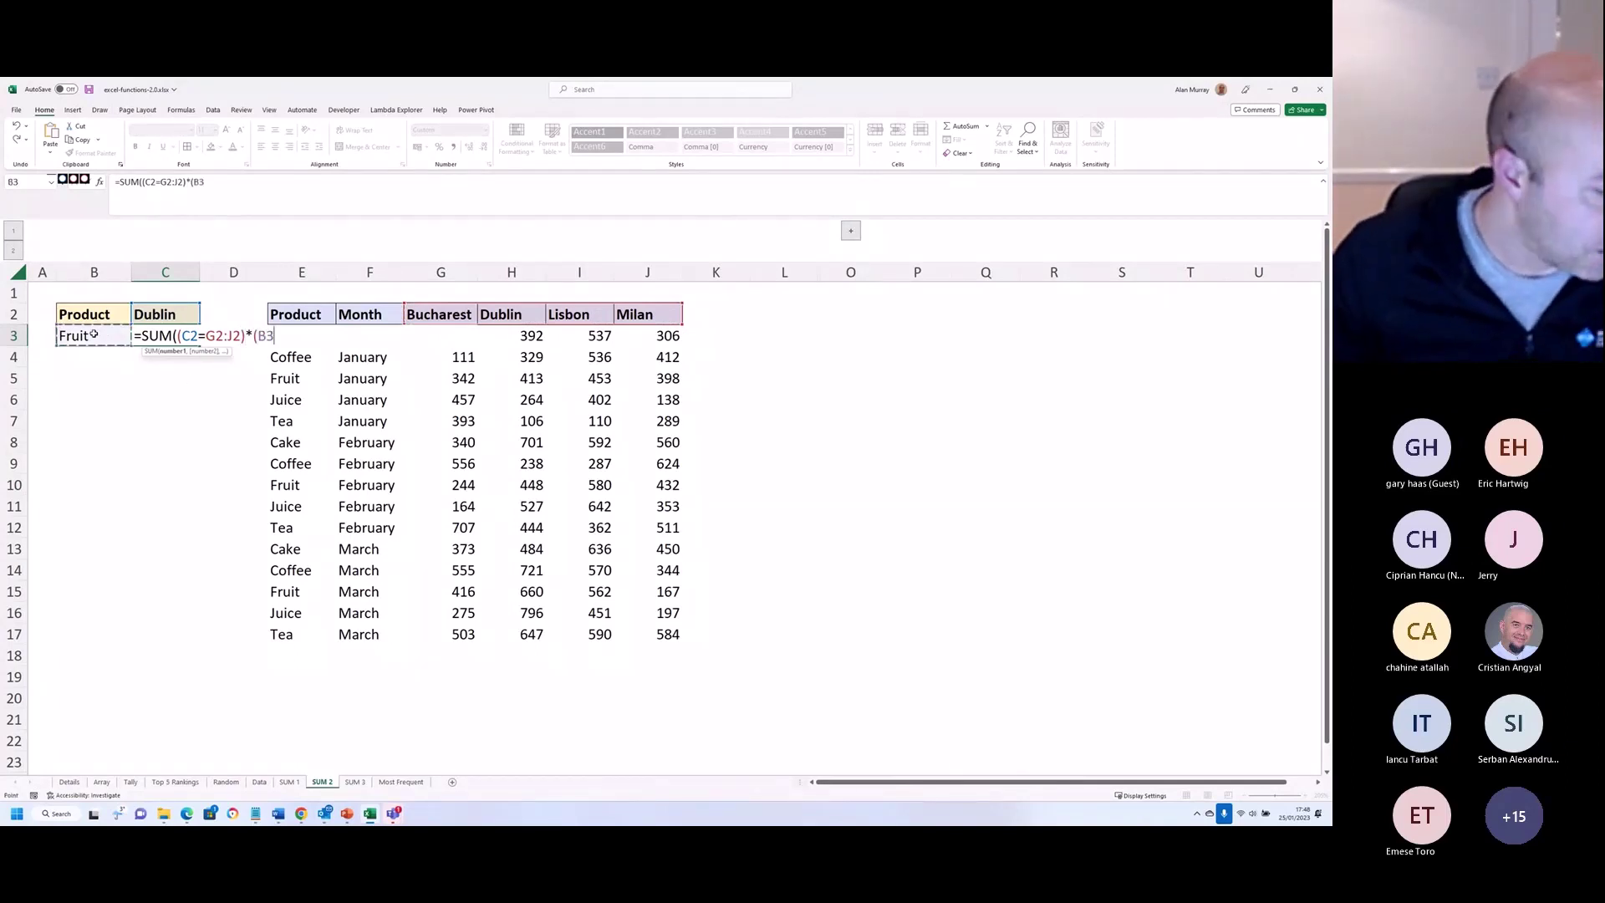
text(=)
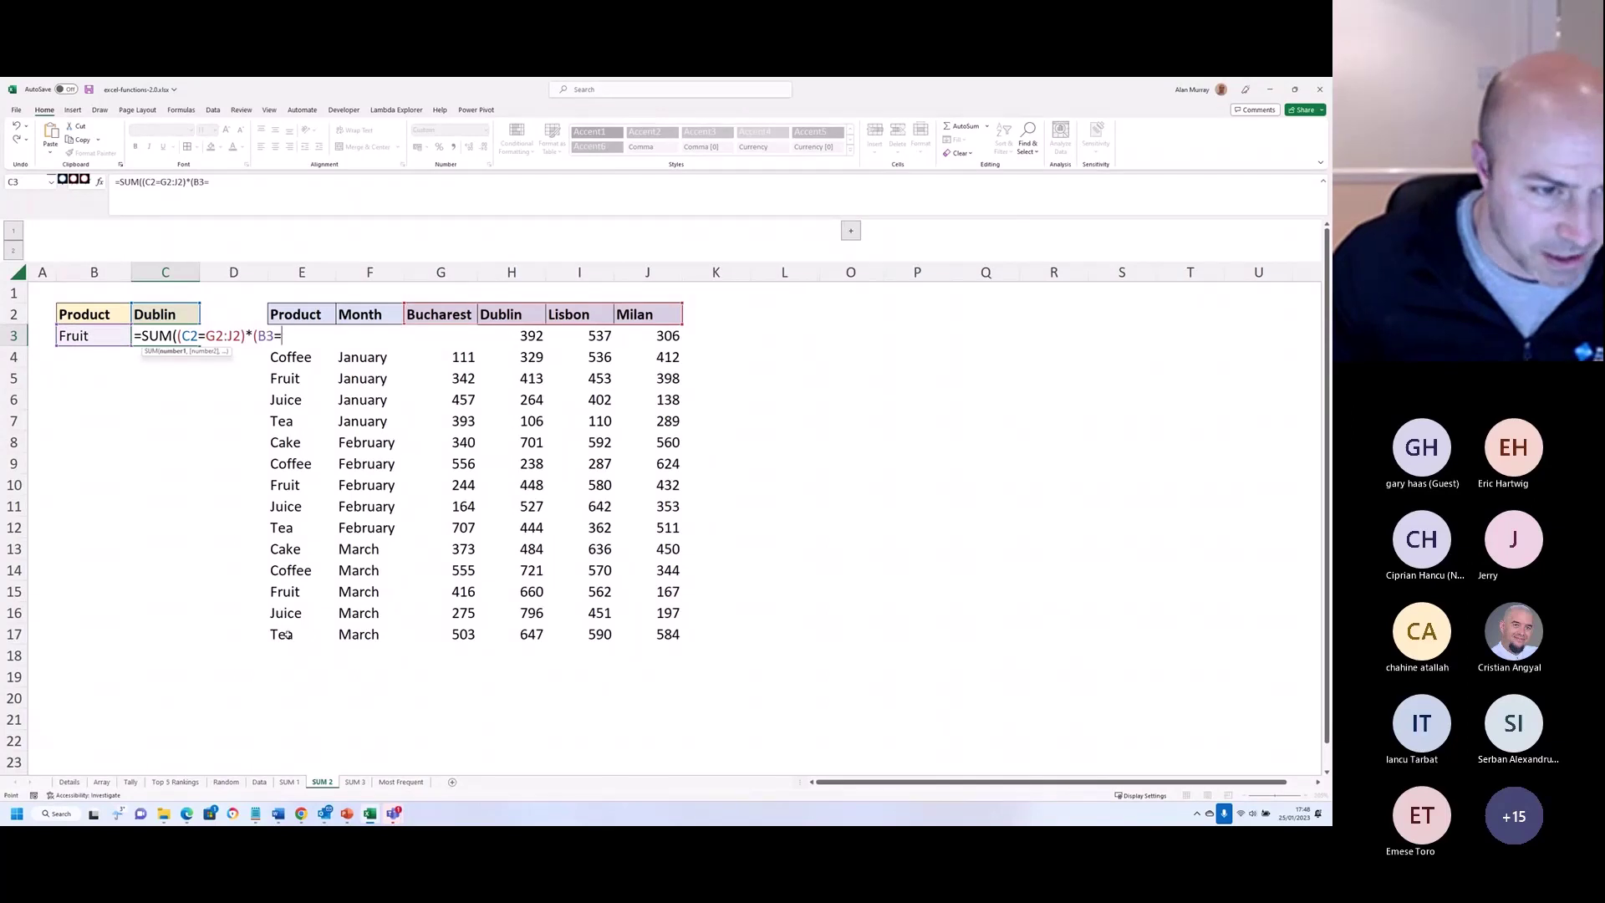
drag(284, 634, 286, 336)
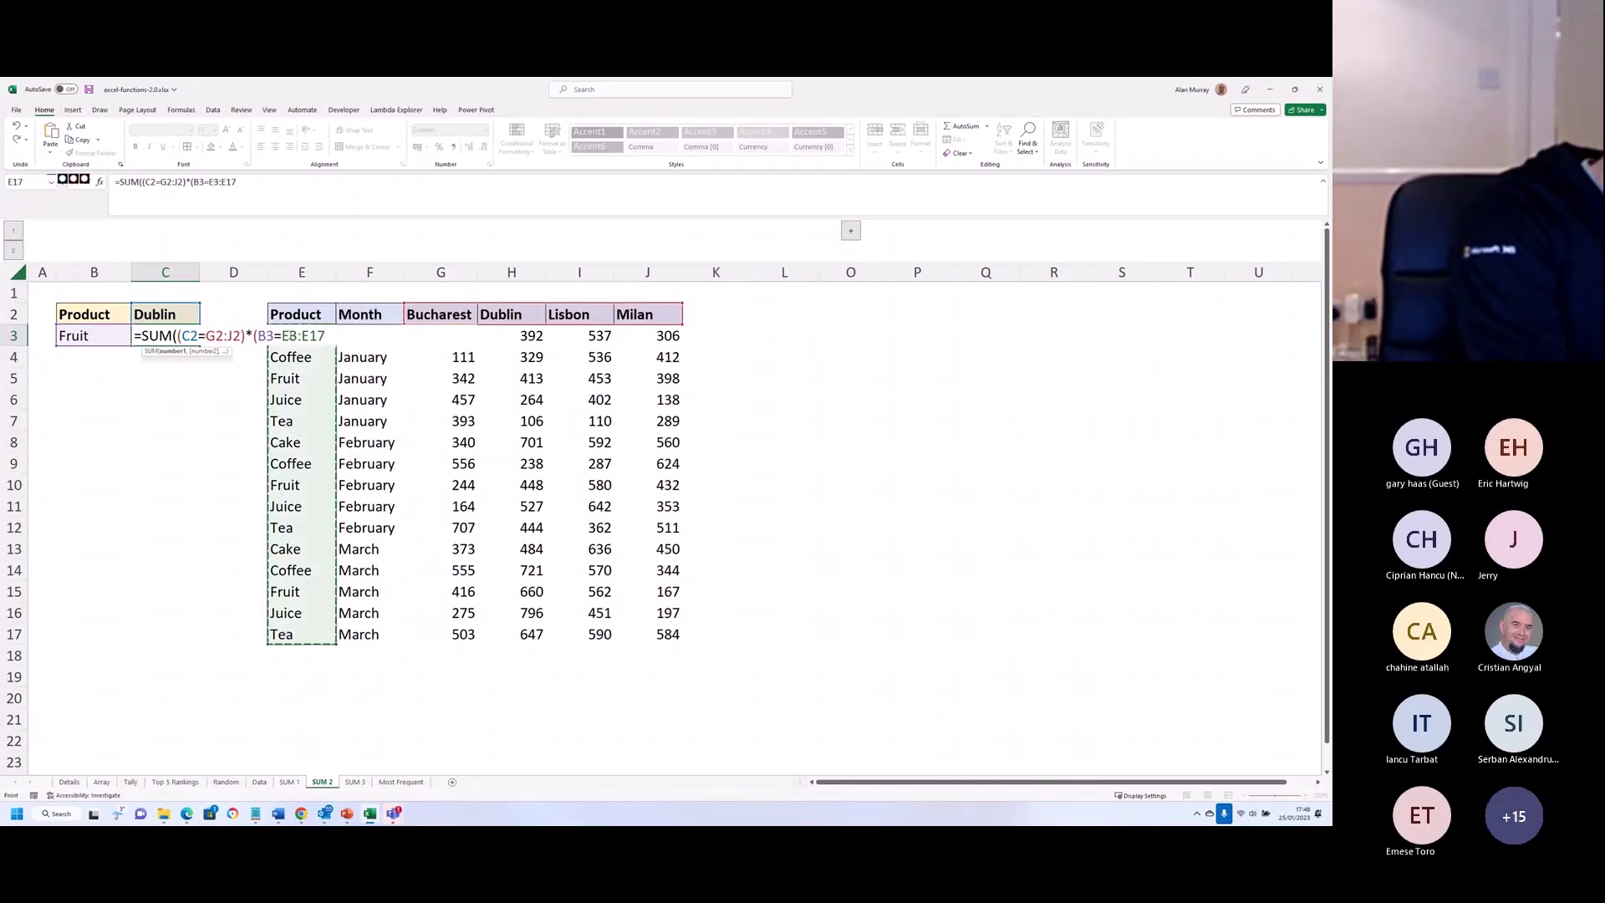
text()*()
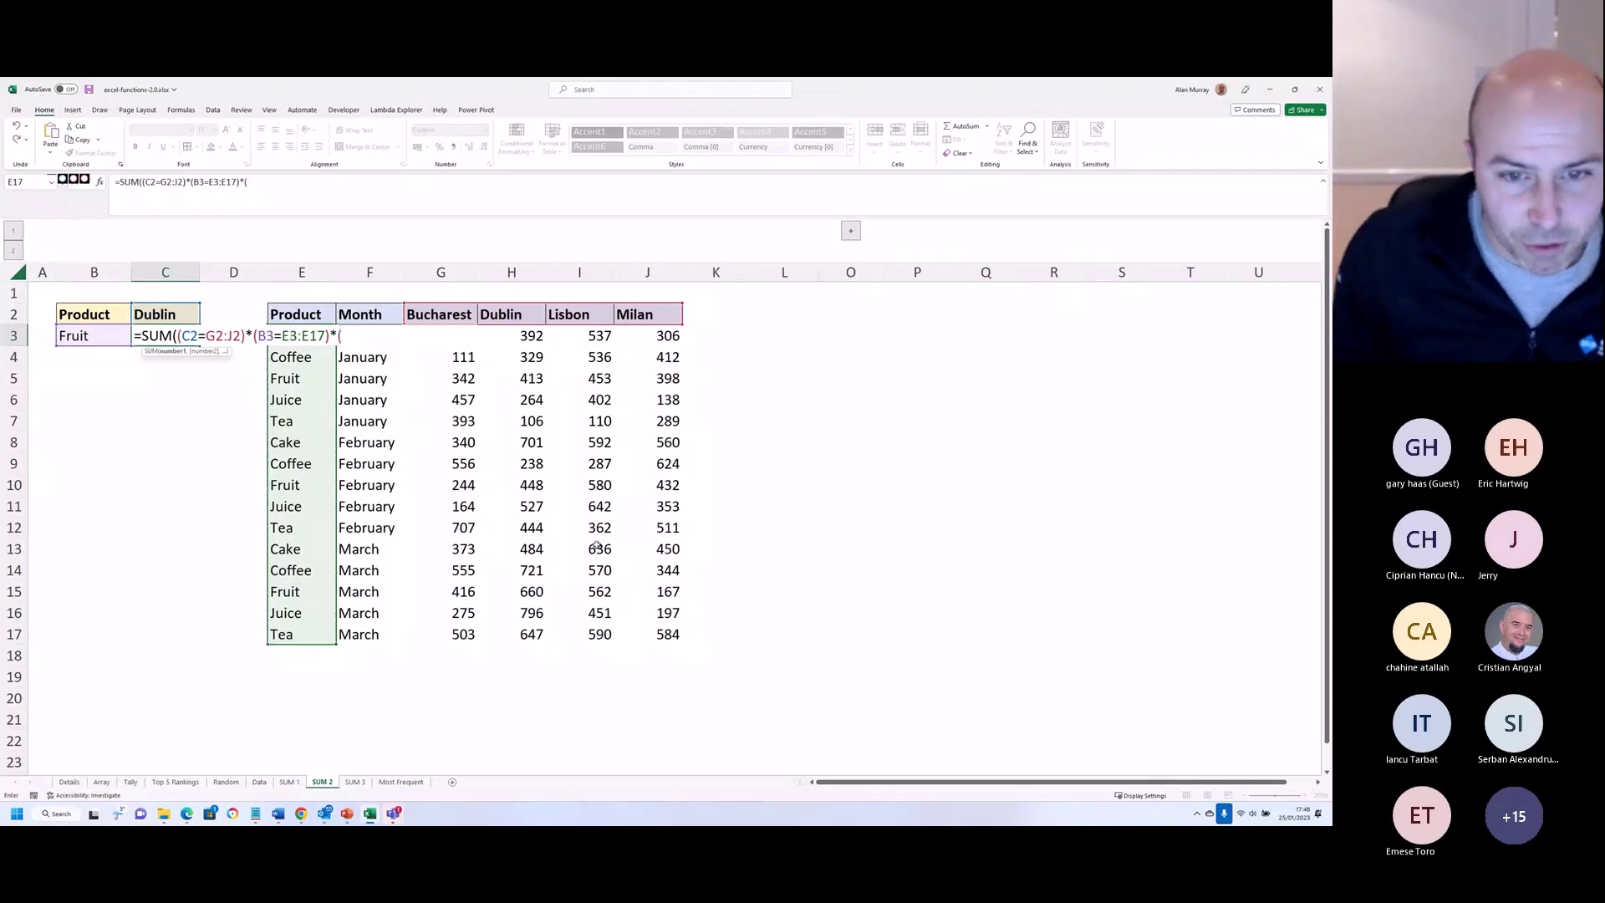
drag(650, 632, 443, 331)
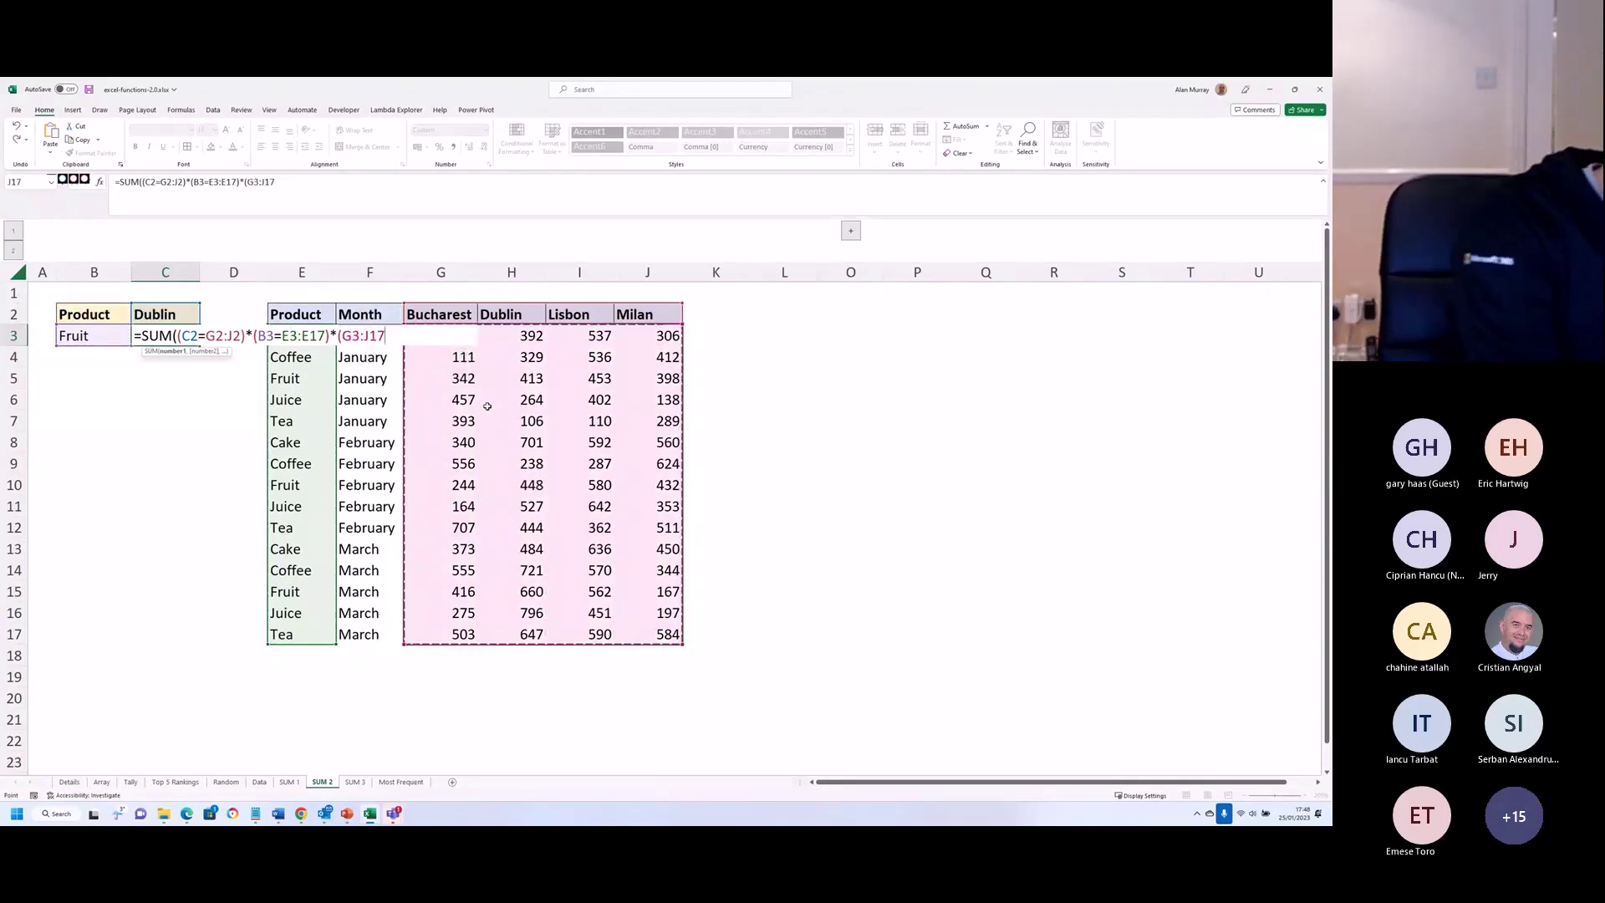
text()))
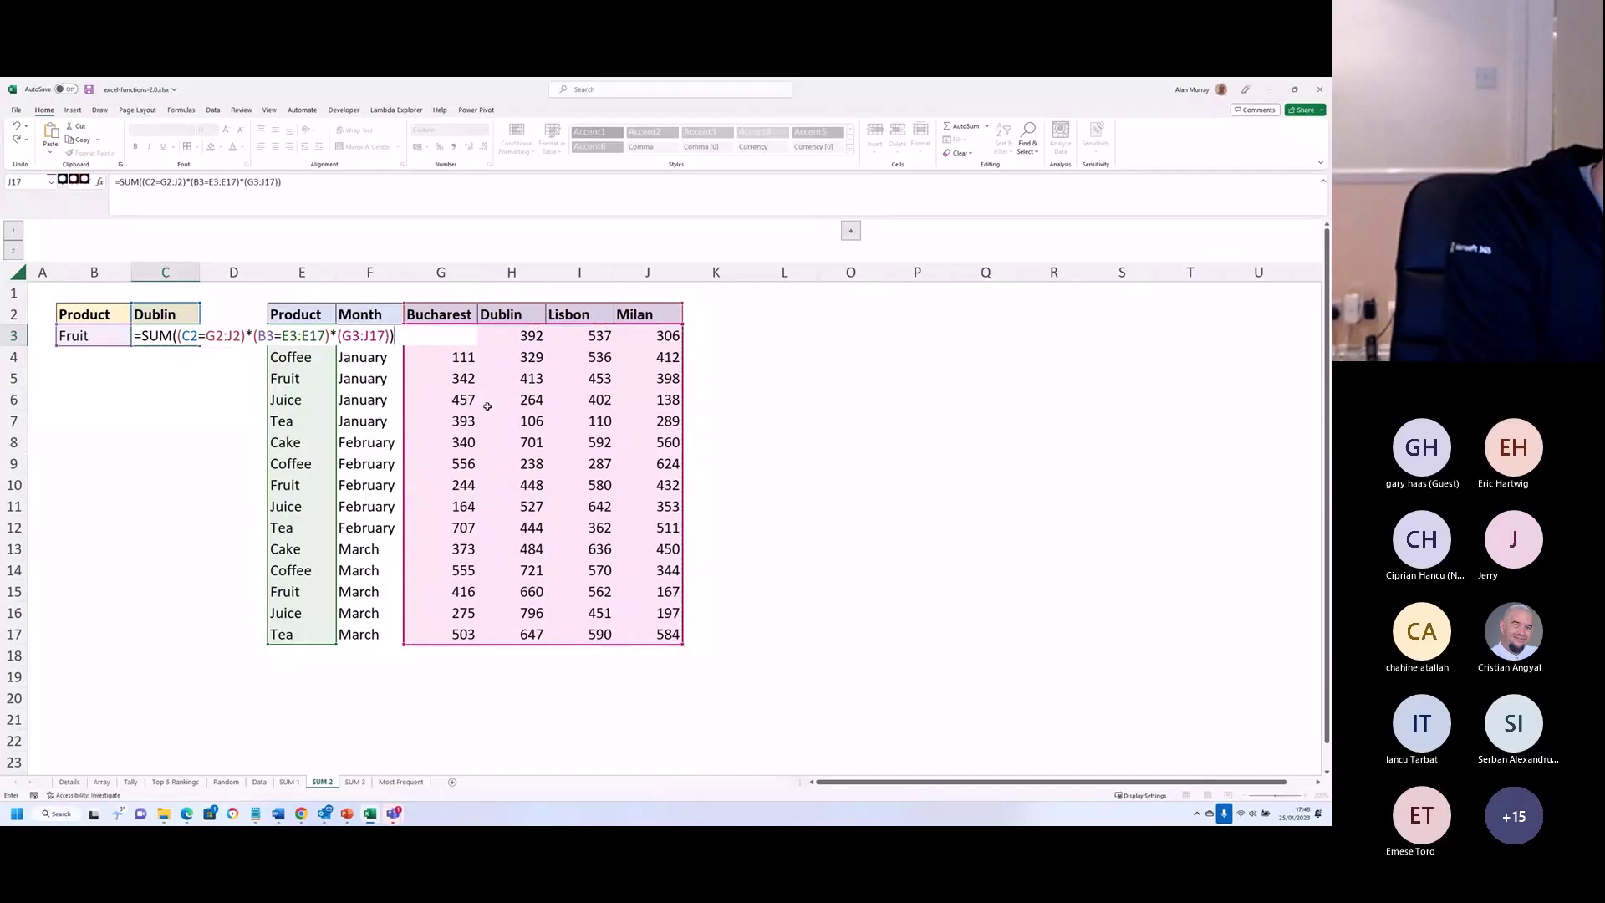
key(Return)
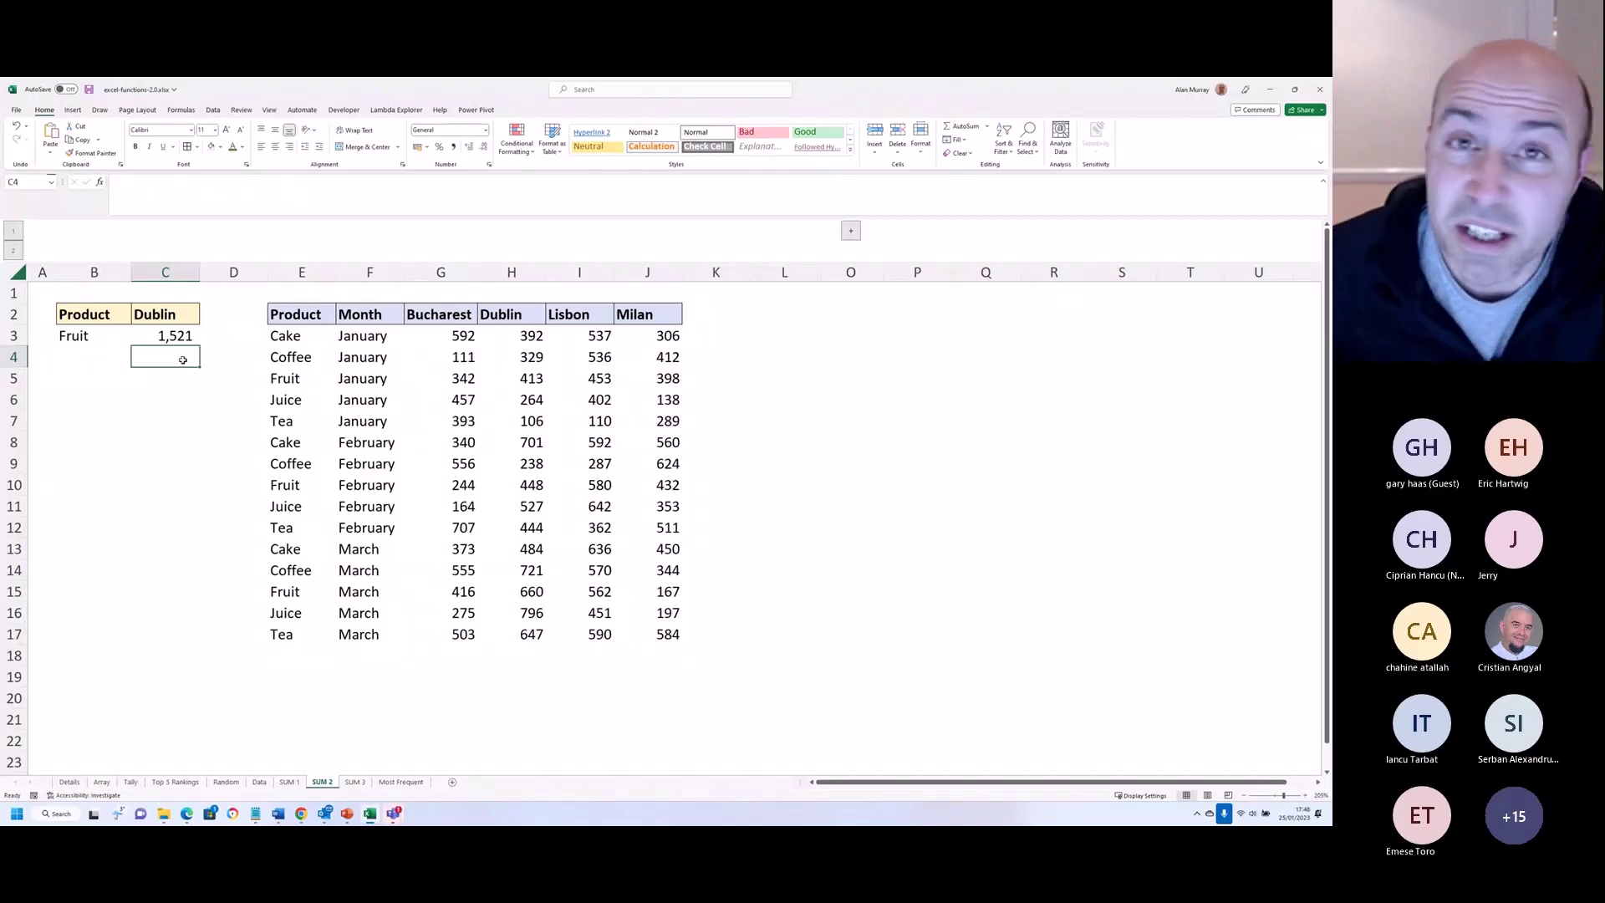
Step: Reopen C3's SUM formula for review and confirm it unchanged at 1,521
key(Up)
key(F2)
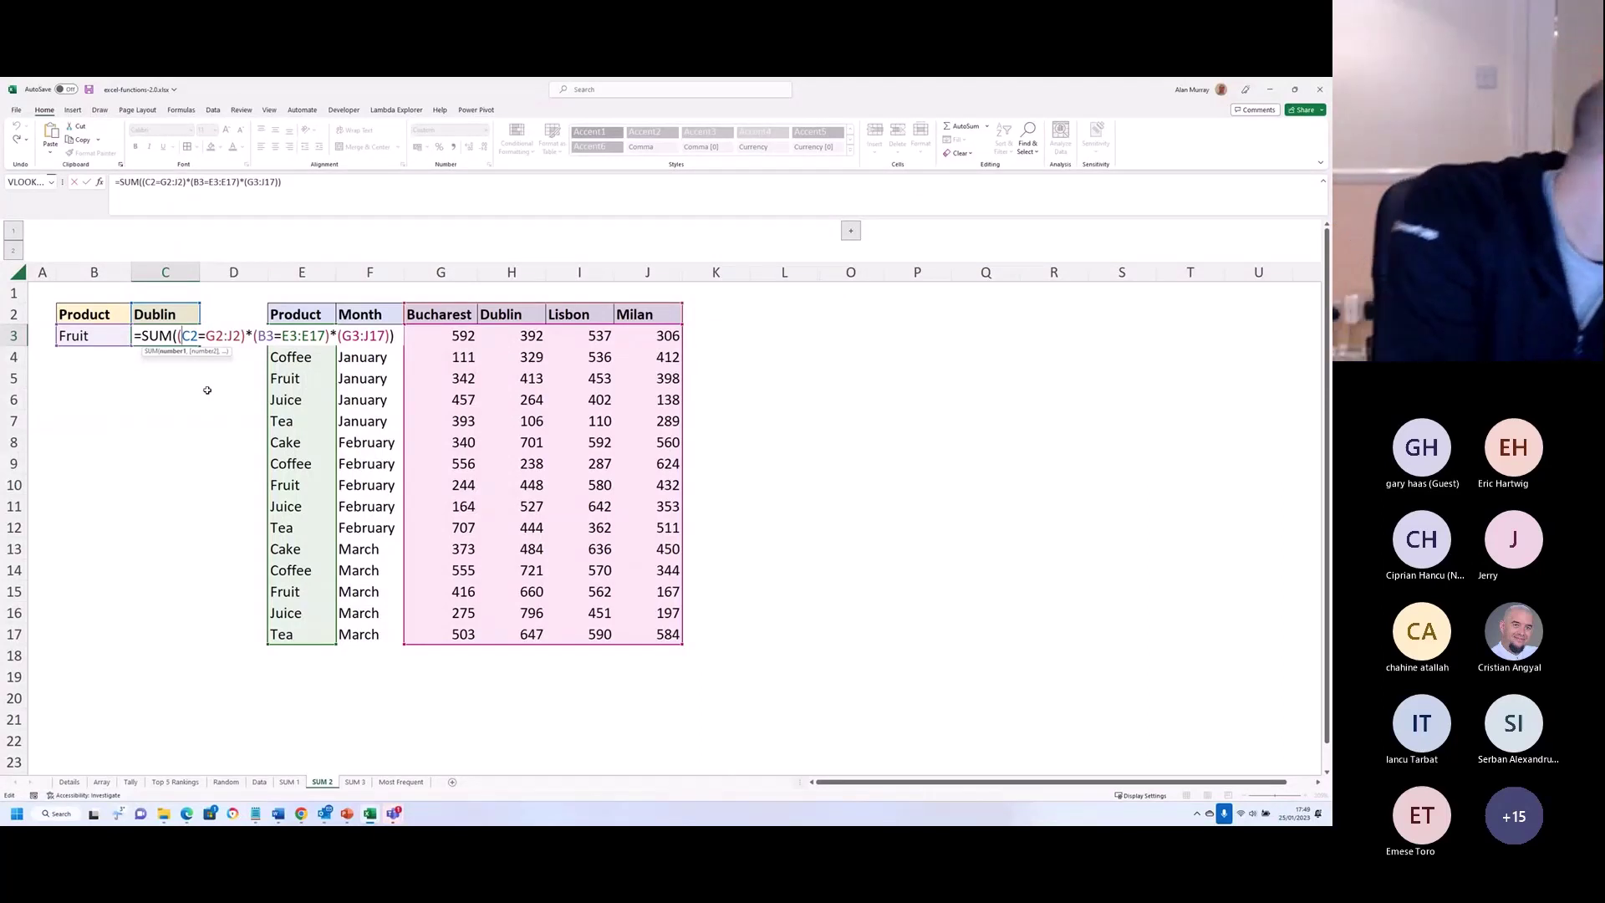
key(Return)
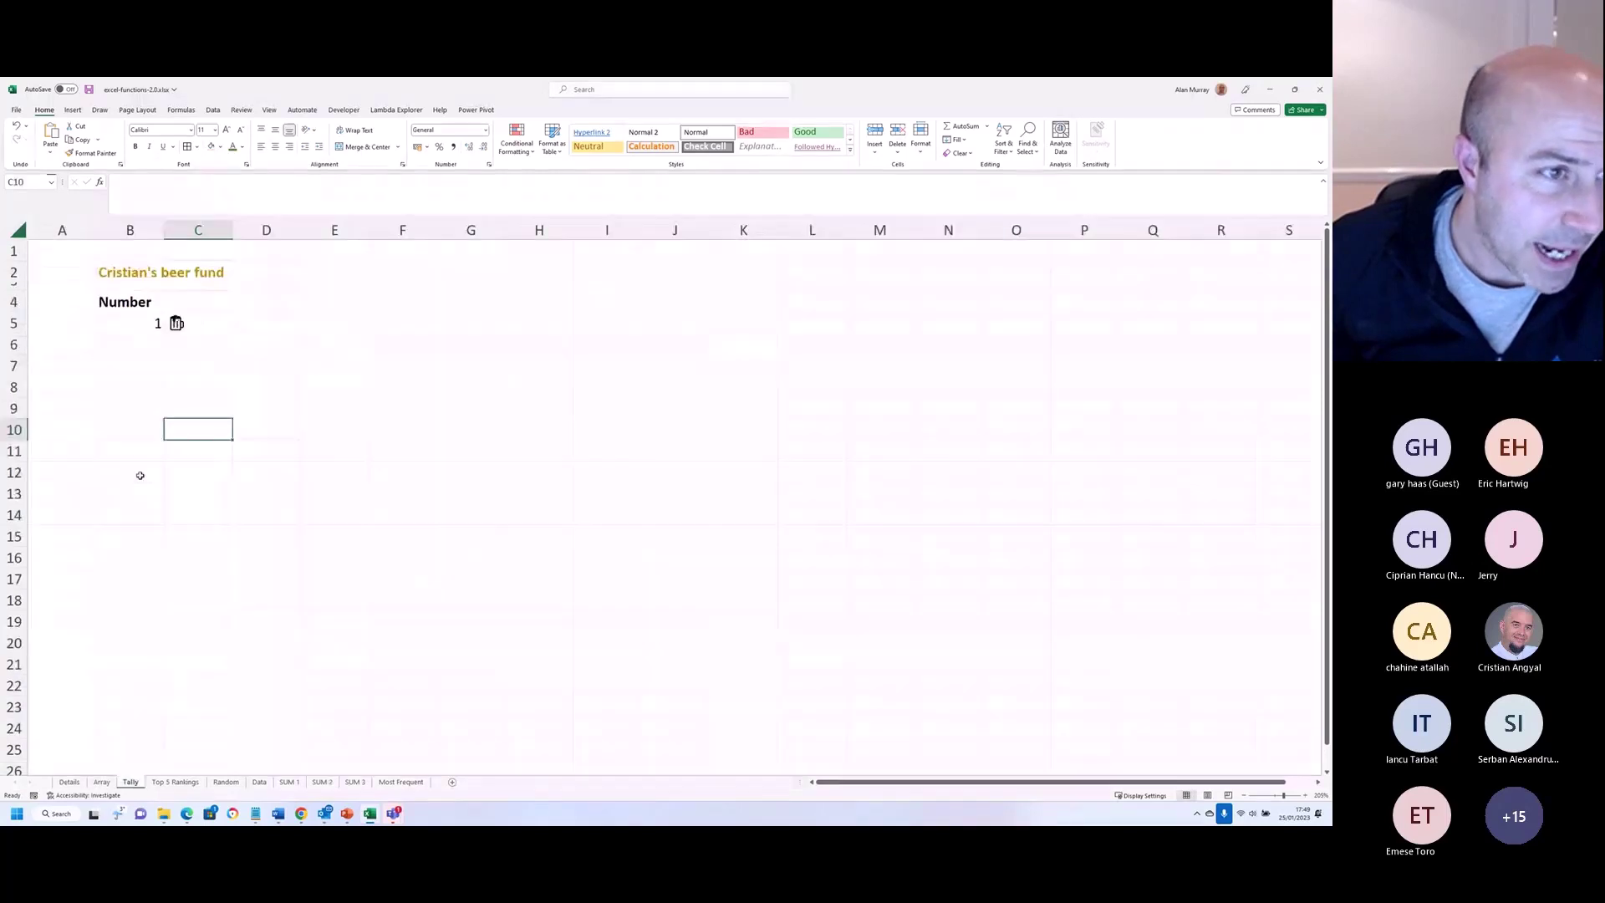
Step: Set the tally count in B5 to 3 and widen column C to fit three beer icons
key(Up)
key(Up)
key(Up)
key(Up)
key(Up)
key(Left)
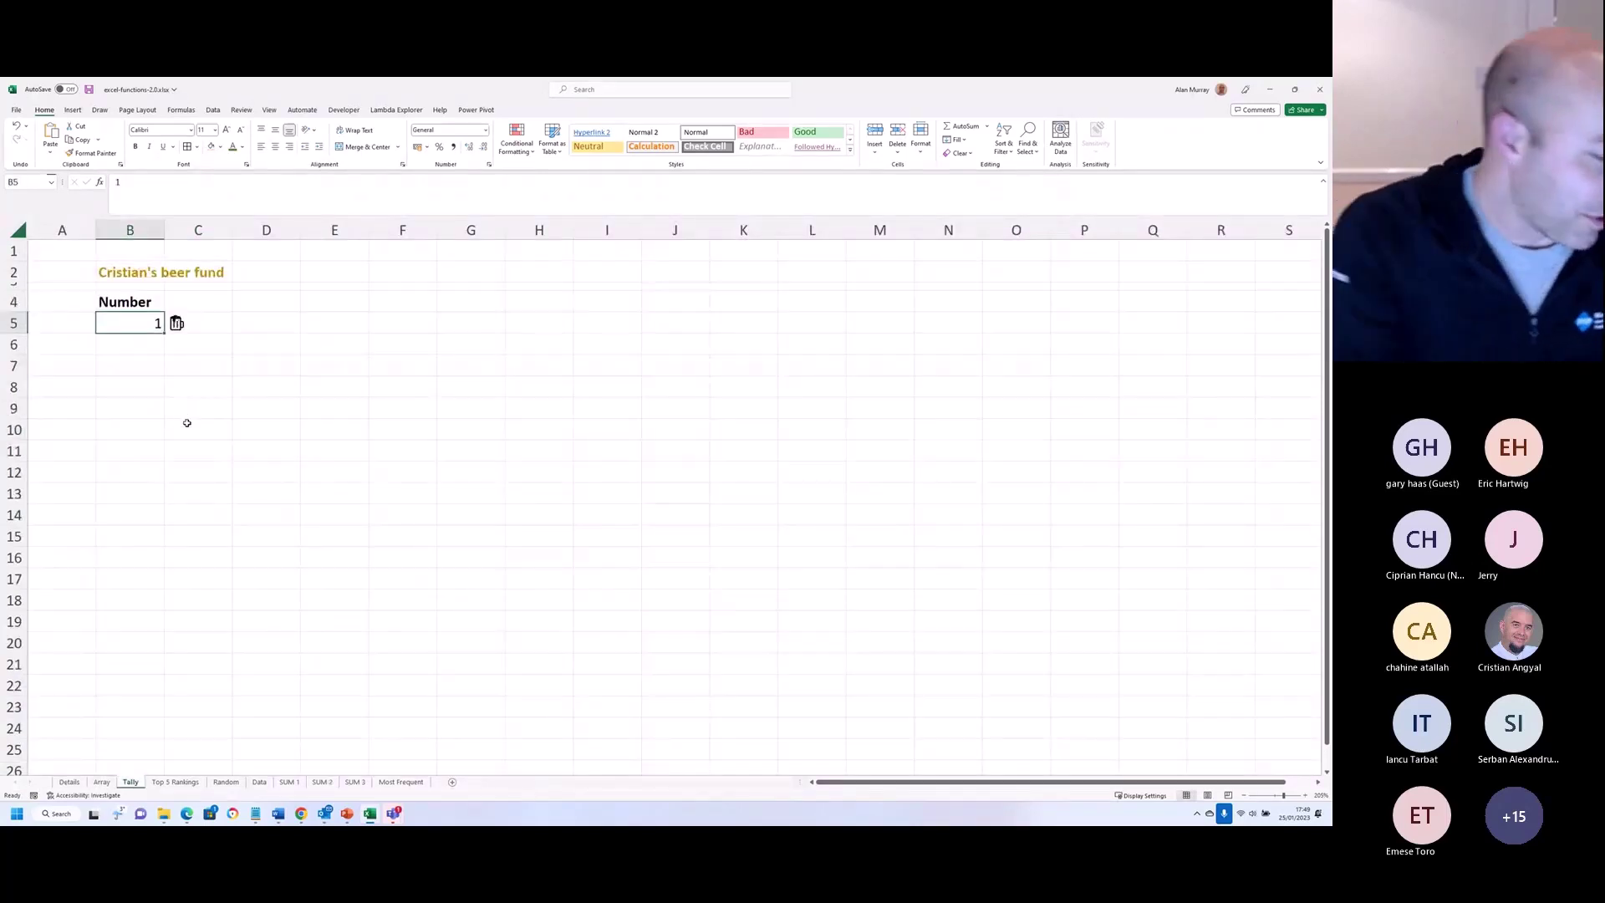
text(3)
key(Return)
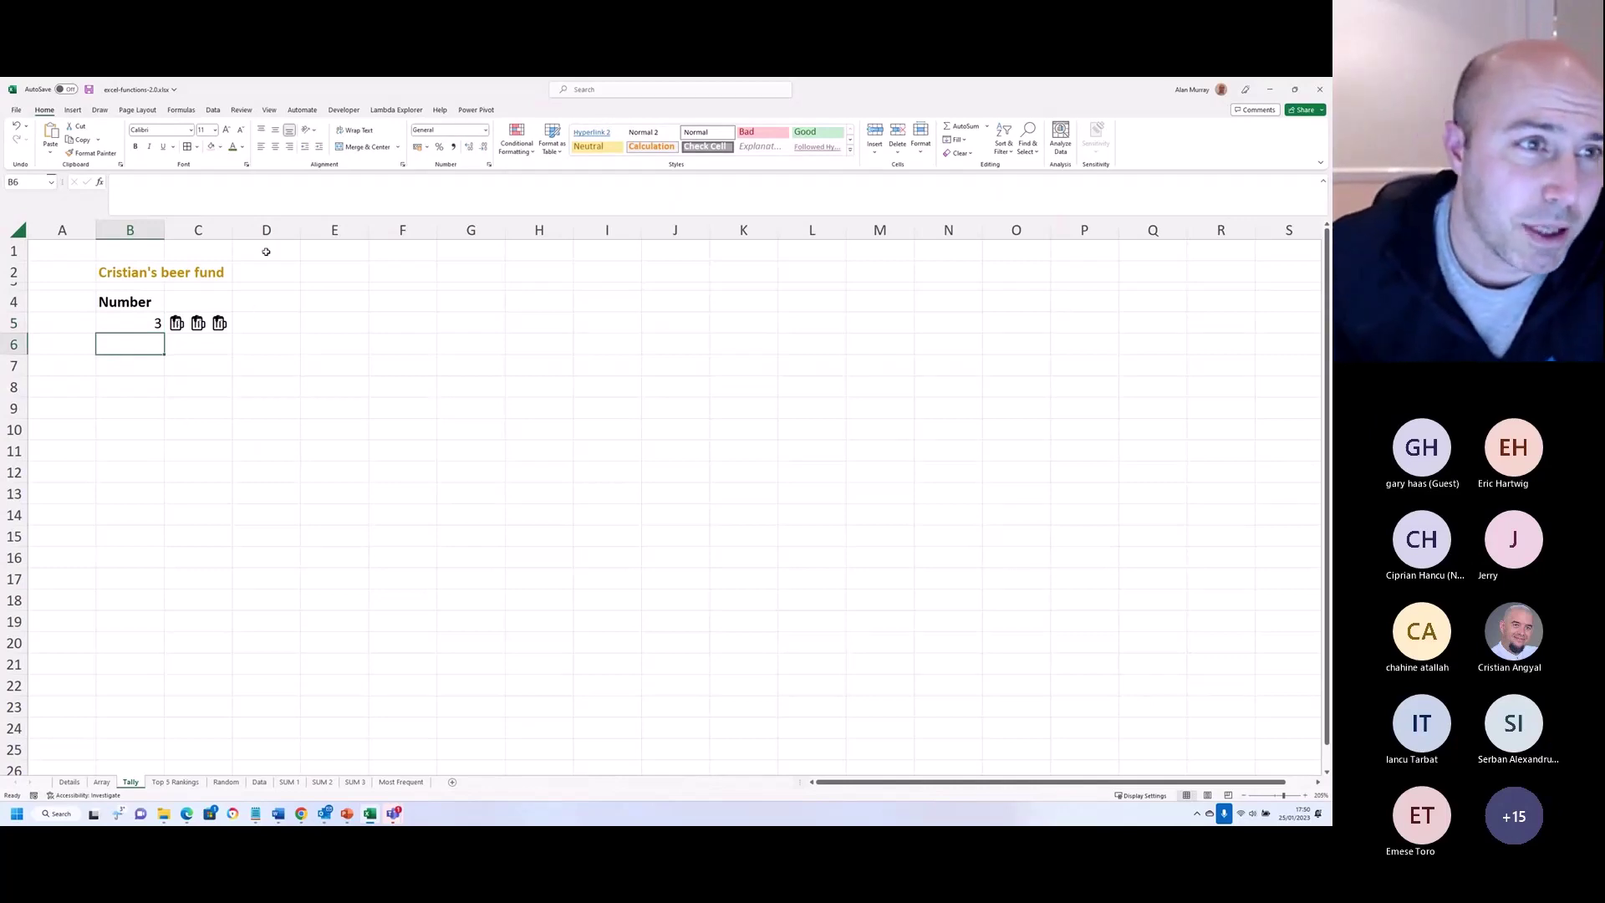
drag(234, 234, 438, 231)
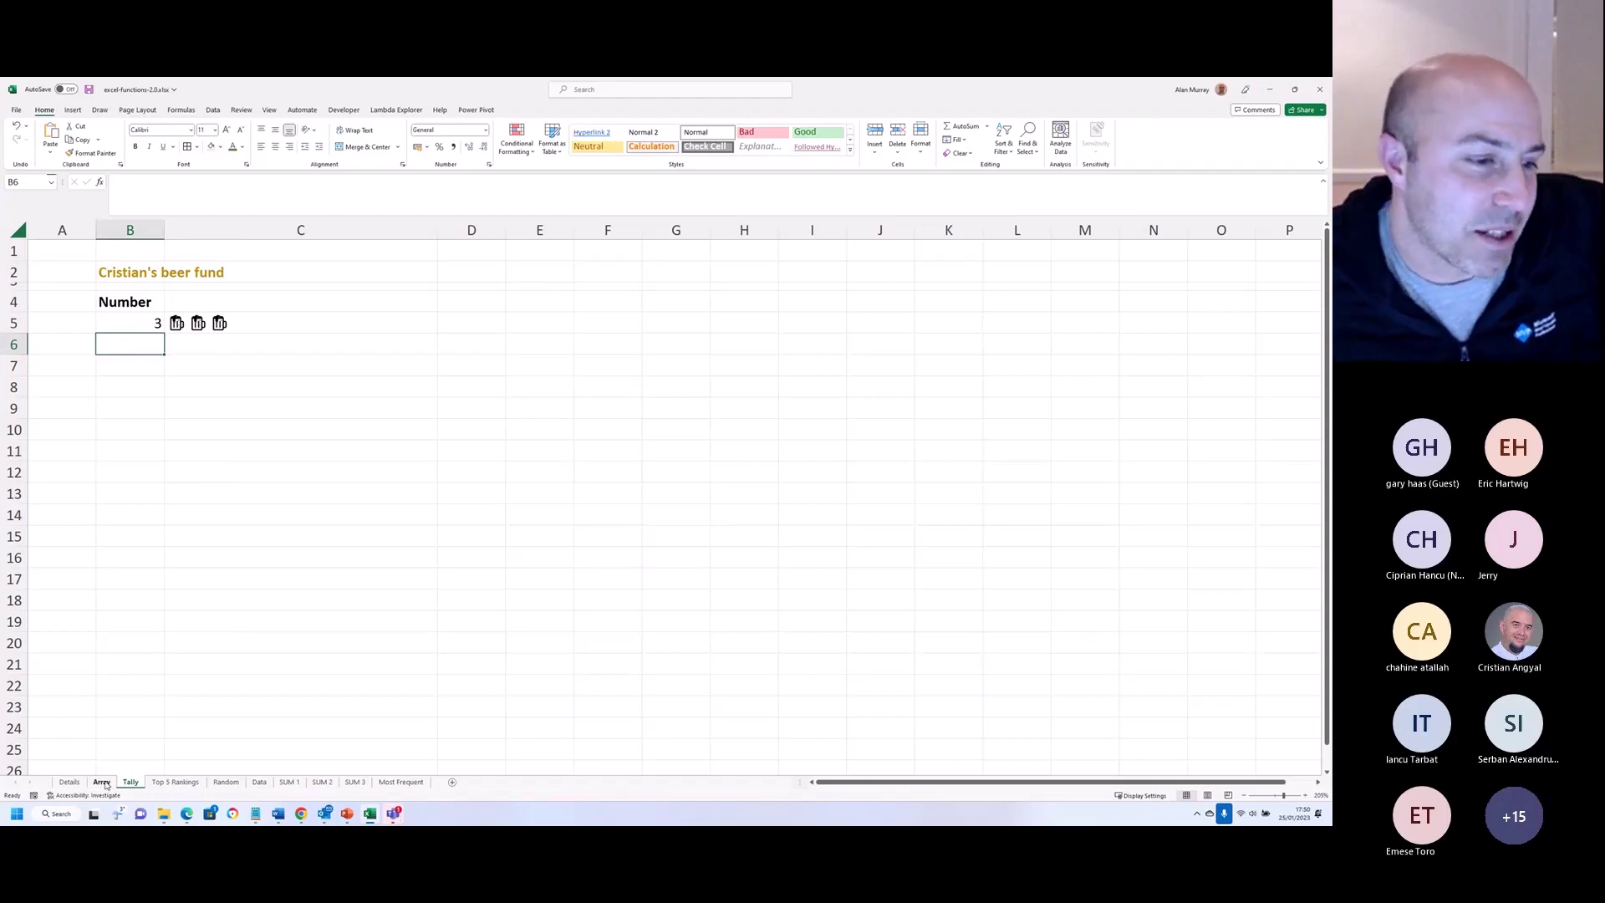
click(174, 782)
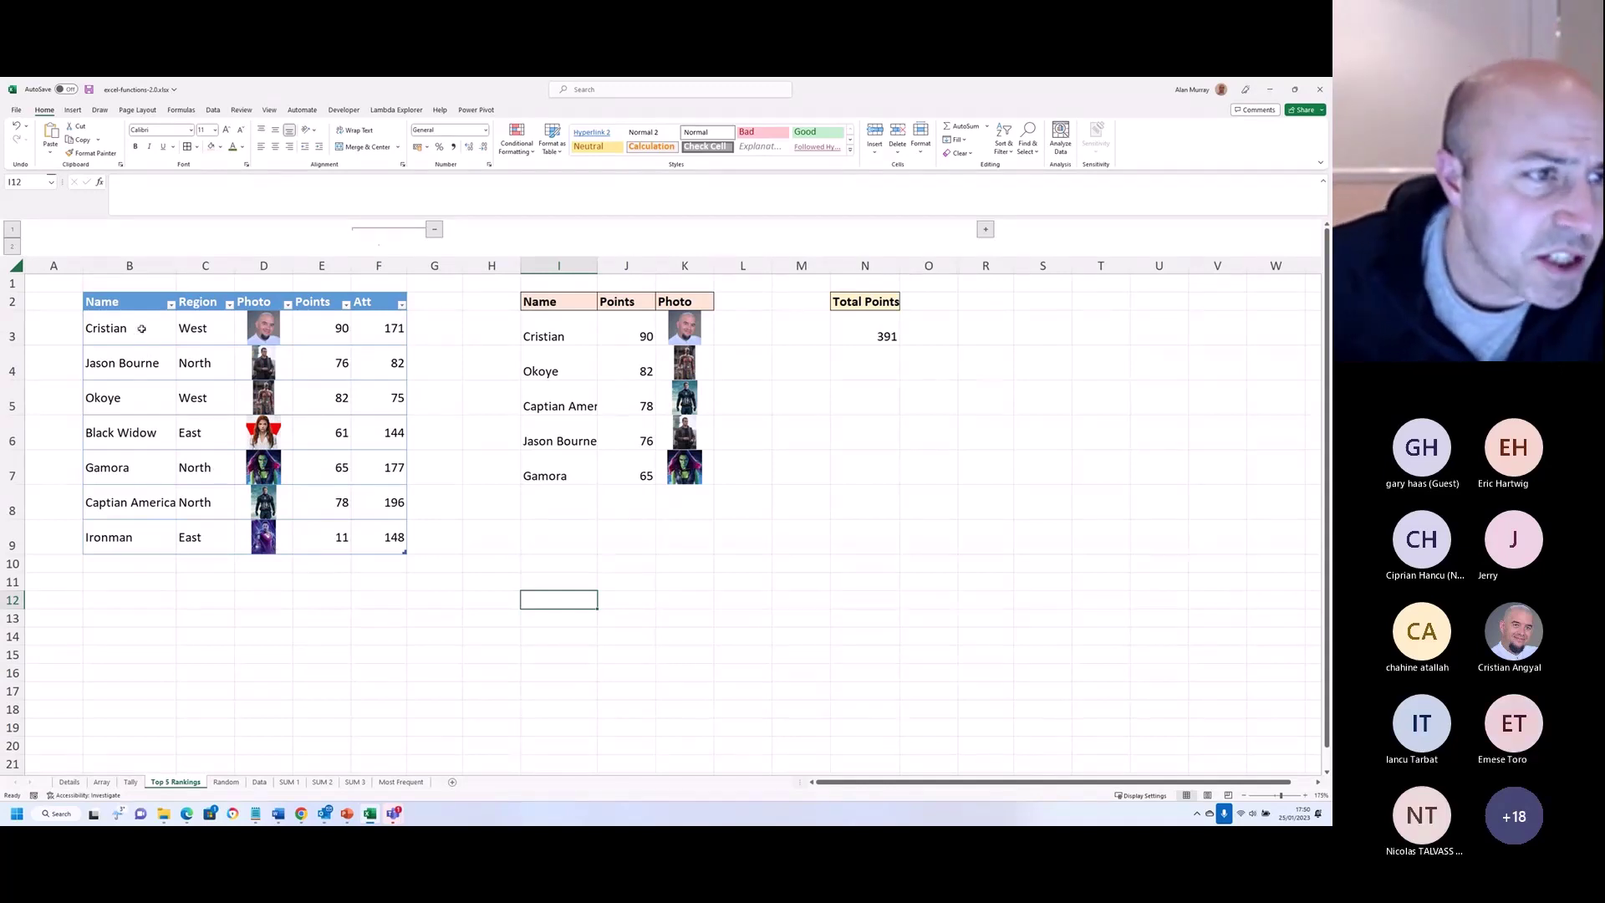
Step: Convert the hero names in B3:B9 to the sales-reps data type
drag(141, 328, 139, 537)
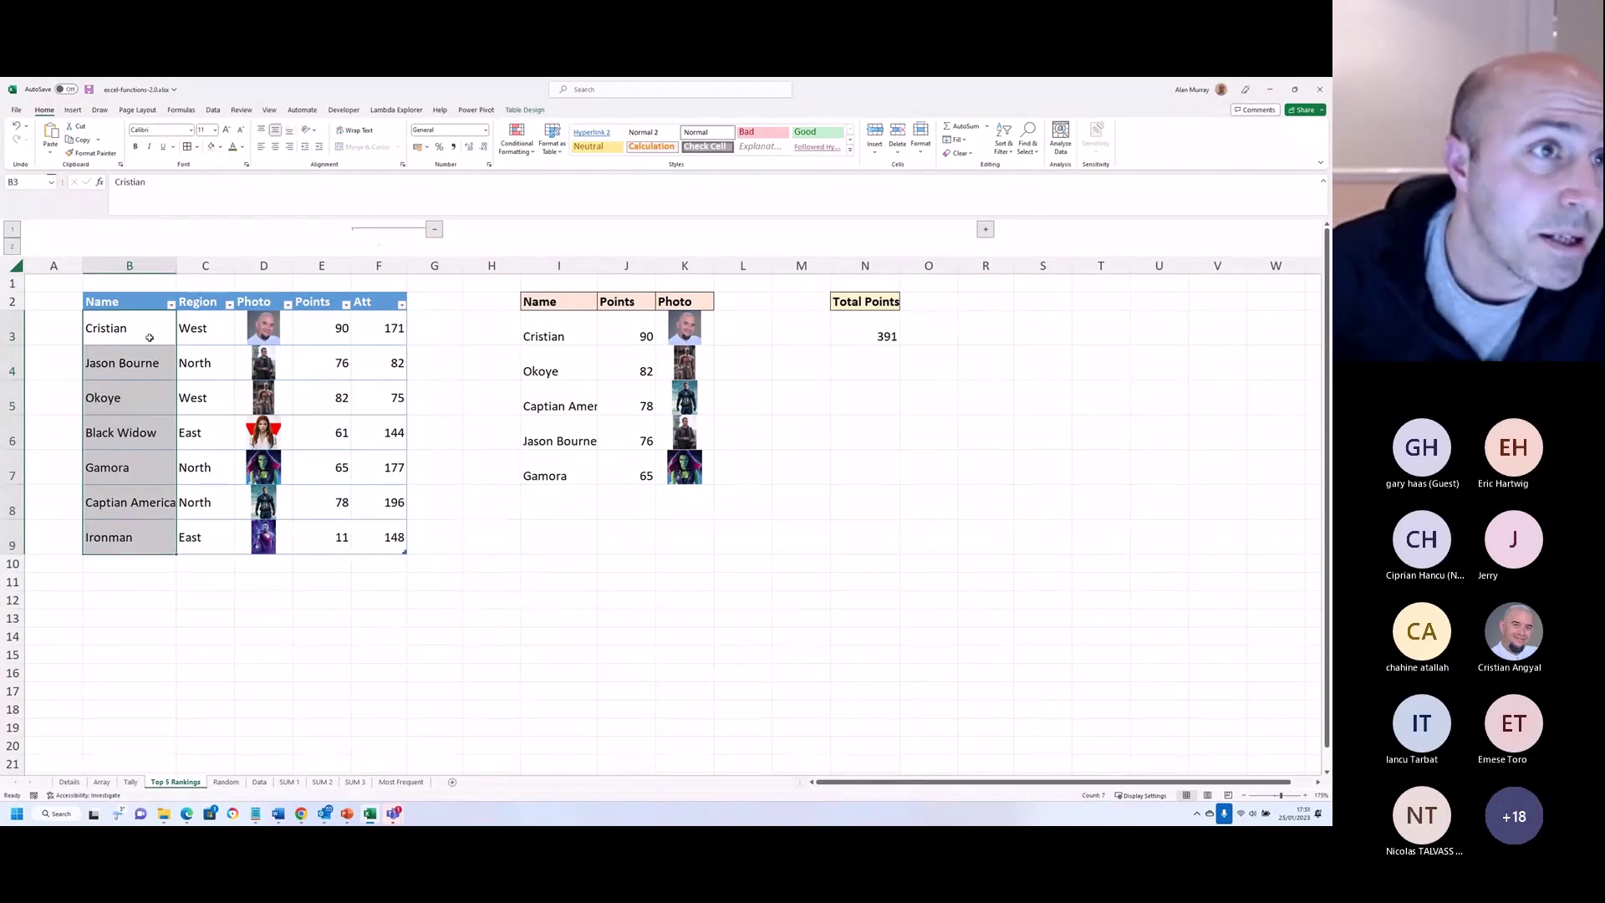
click(214, 110)
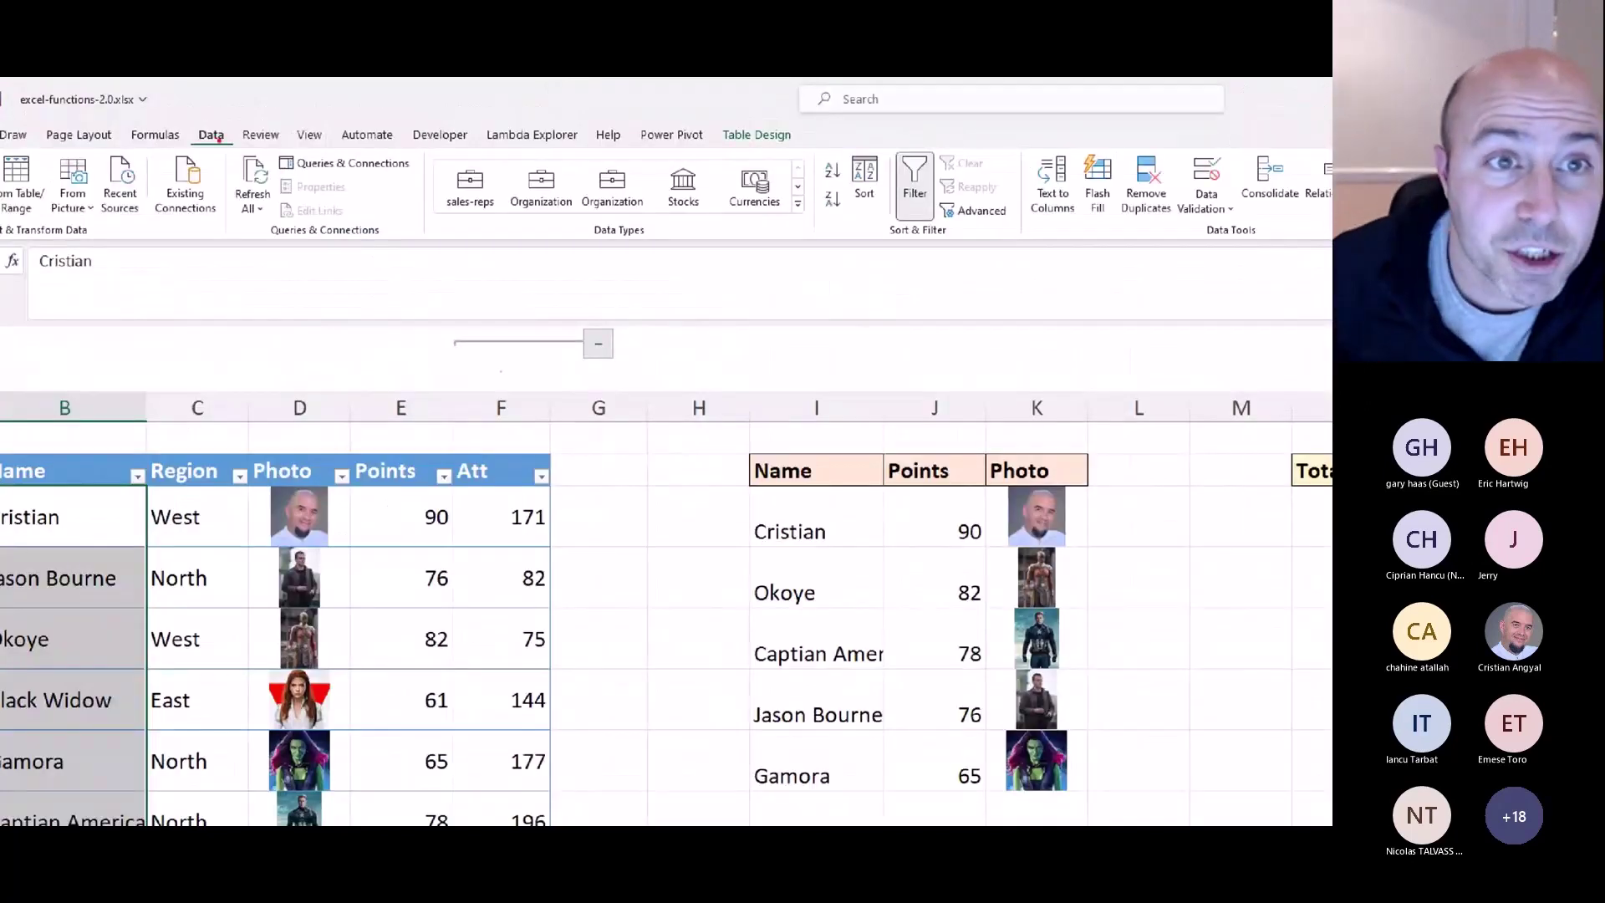
mouse_move(527, 303)
mouse_down()
mouse_move(478, 213)
mouse_move(468, 237)
mouse_move(484, 216)
mouse_move(526, 242)
mouse_up()
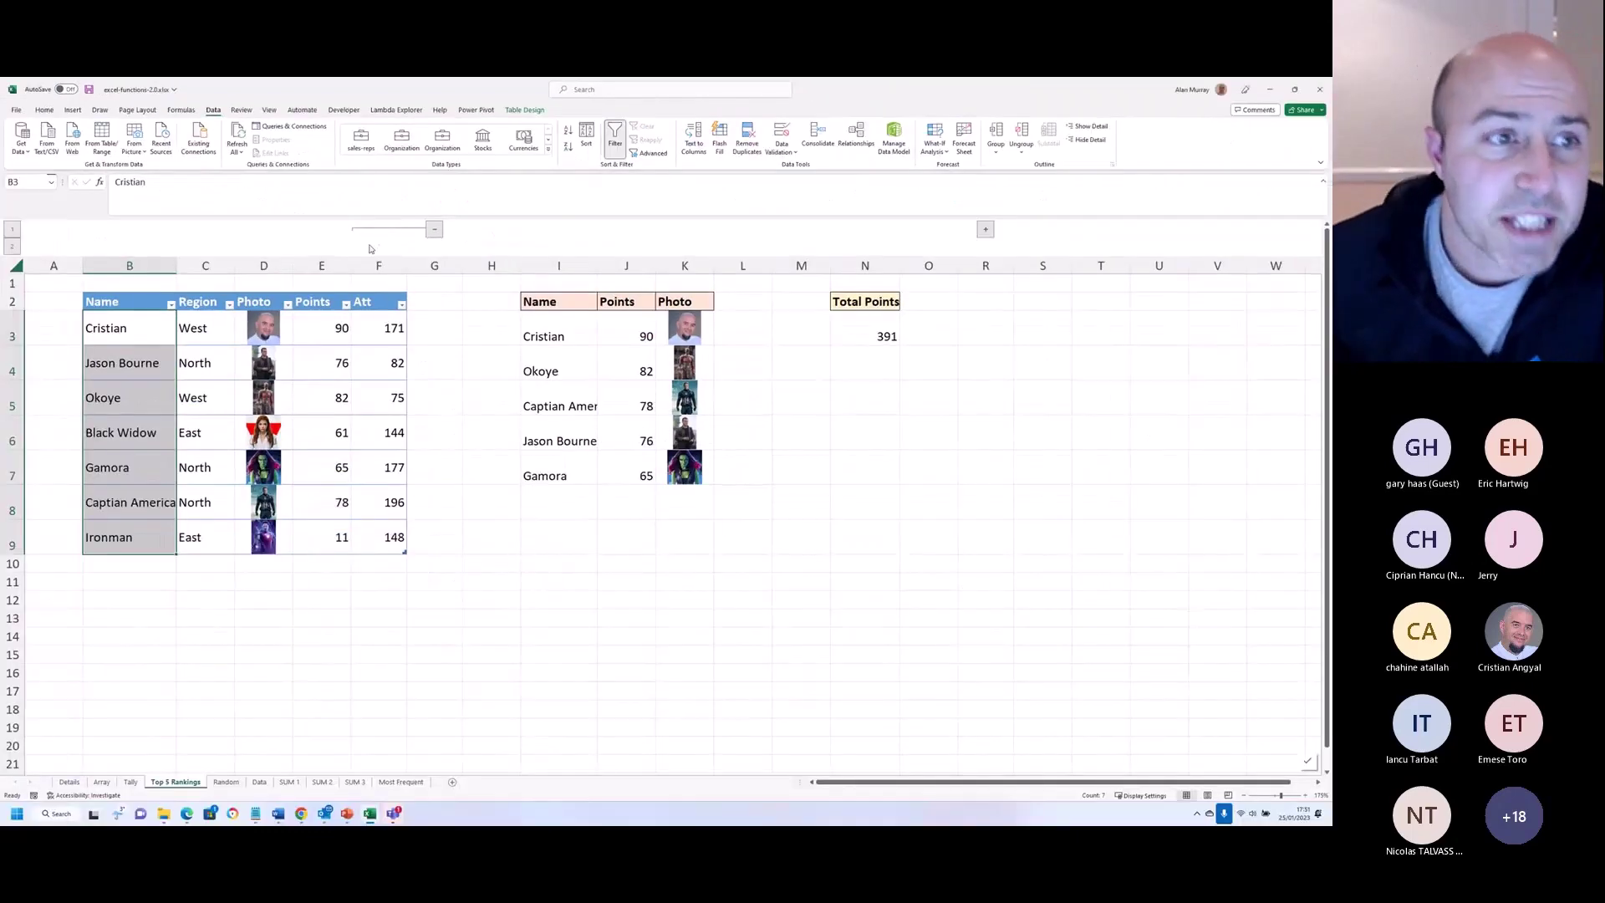
click(362, 143)
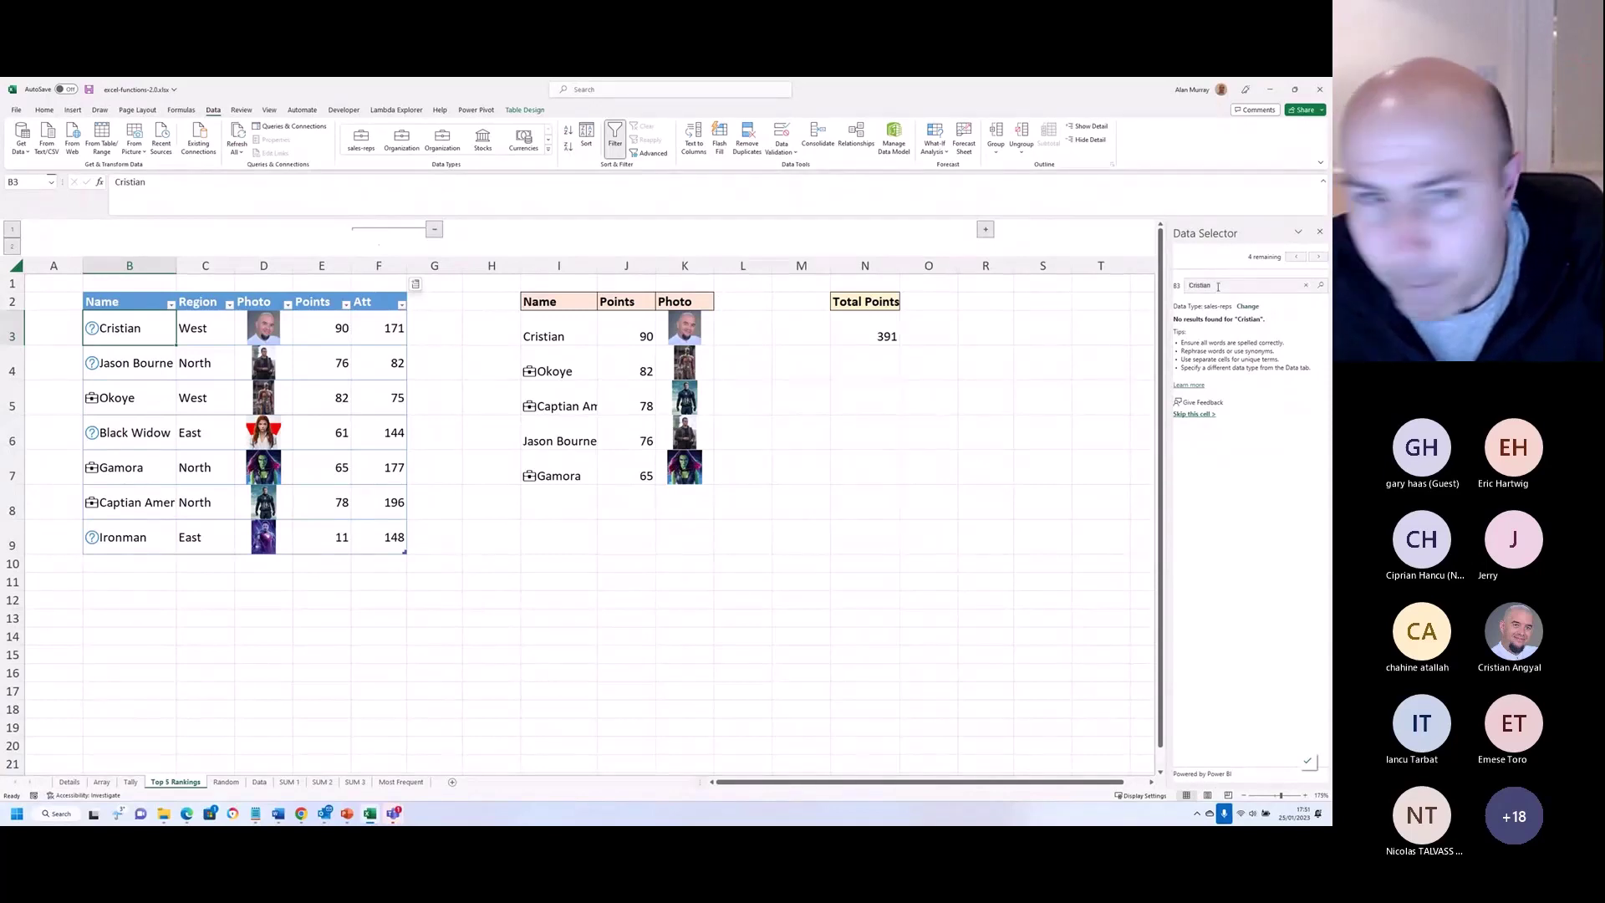
Step: Check the data type matches for Jason Bourne and close the search results pane
click(94, 401)
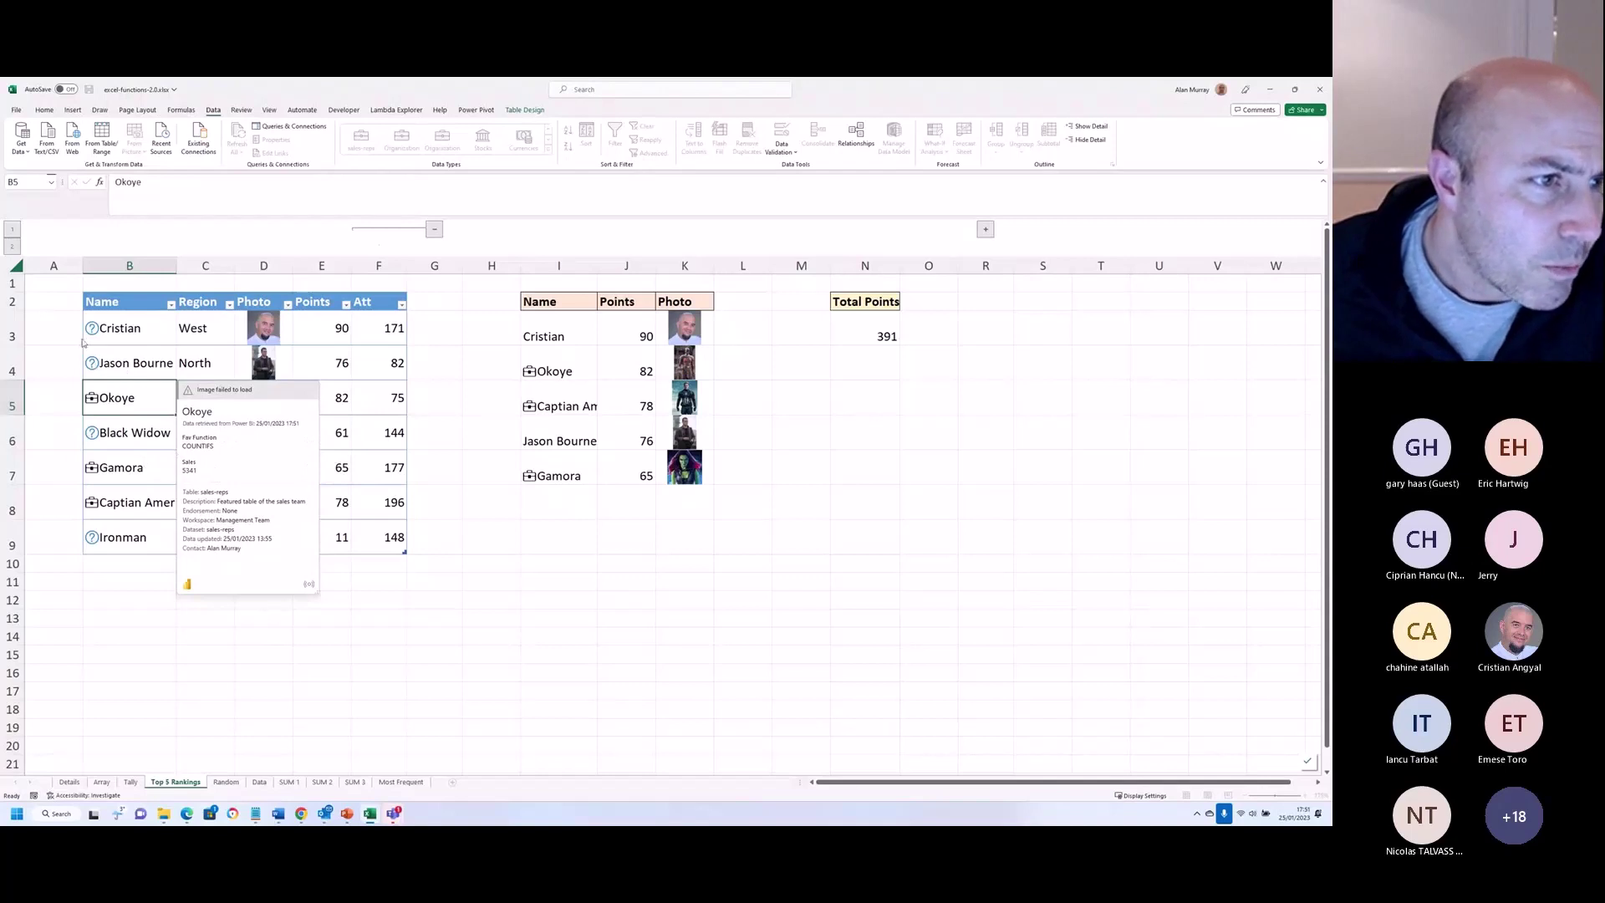
click(92, 363)
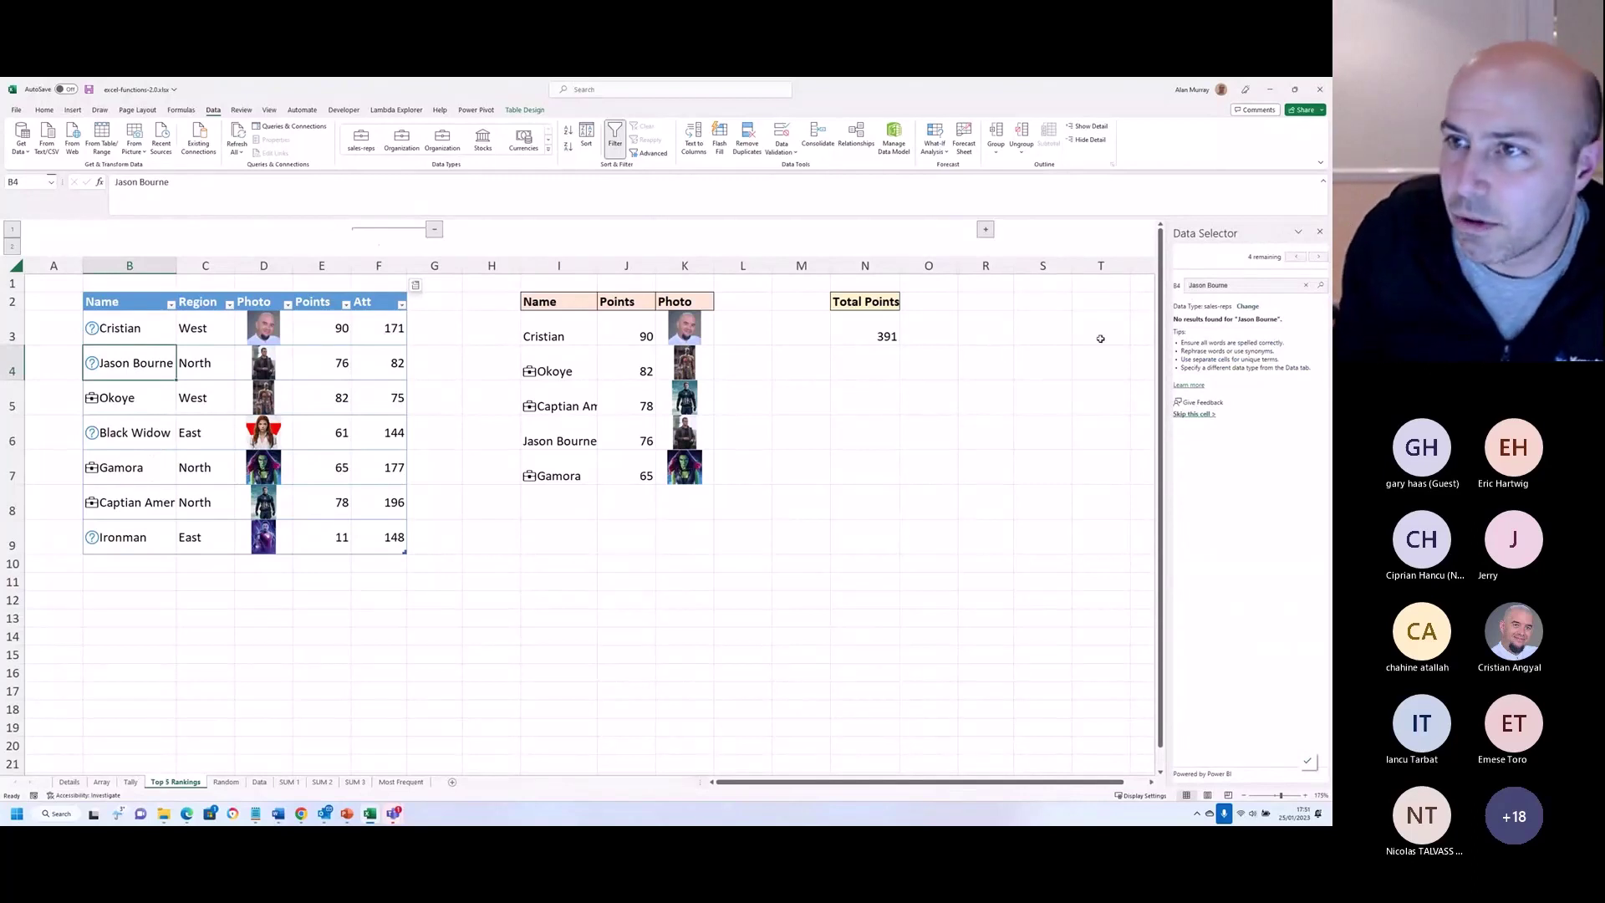
click(1320, 232)
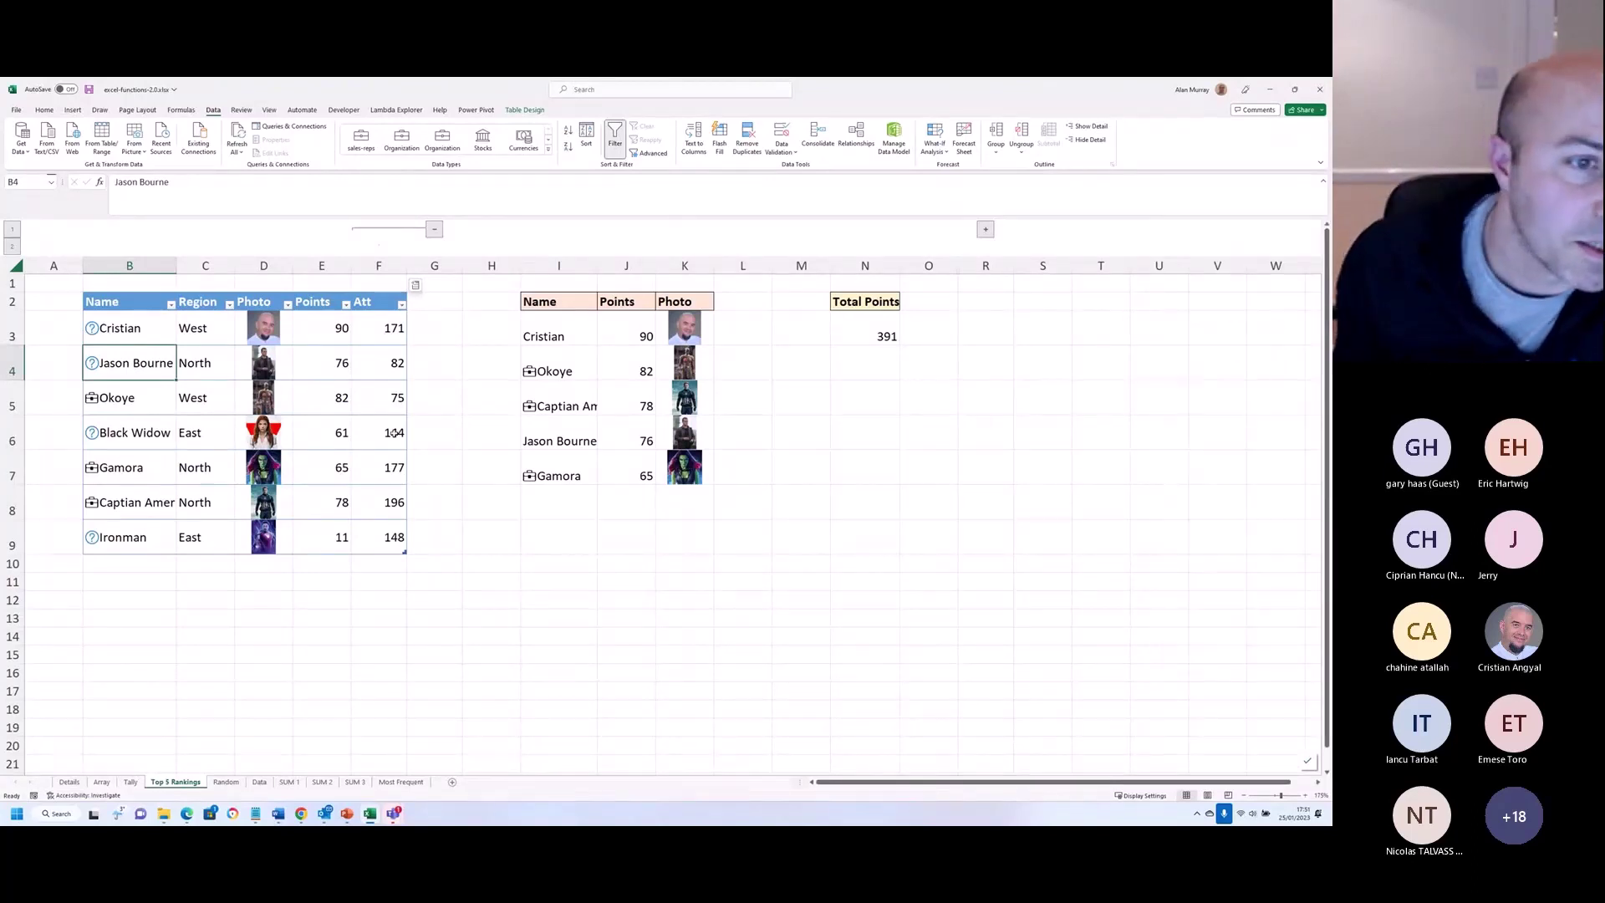
click(493, 585)
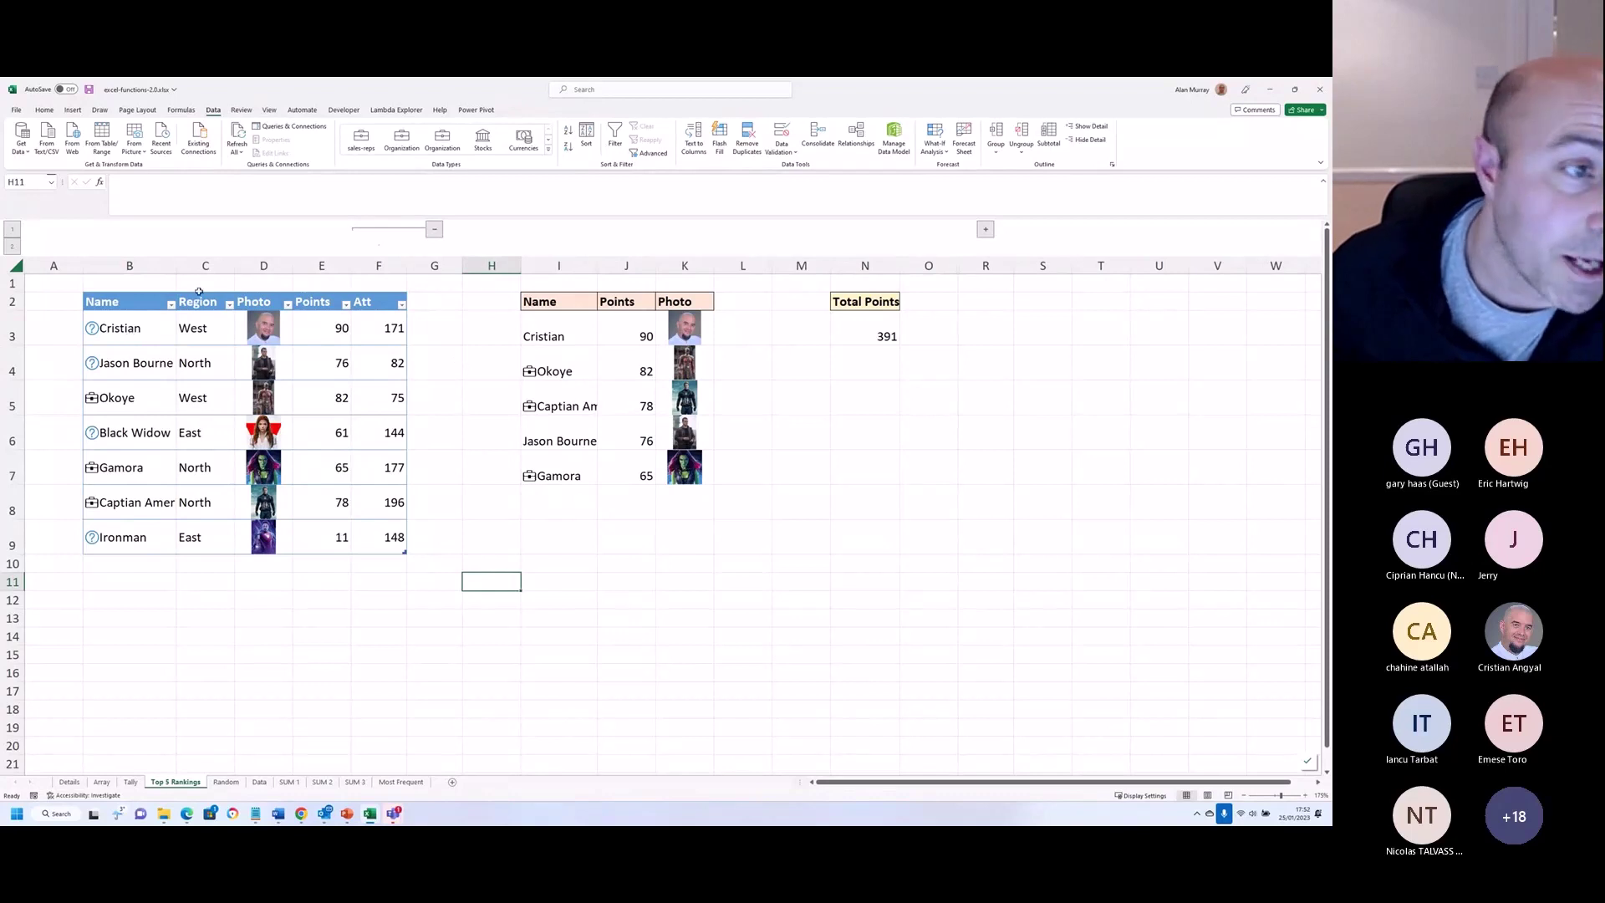
Step: Open Gamora's Power BI data card, showing Sales 8768
click(146, 327)
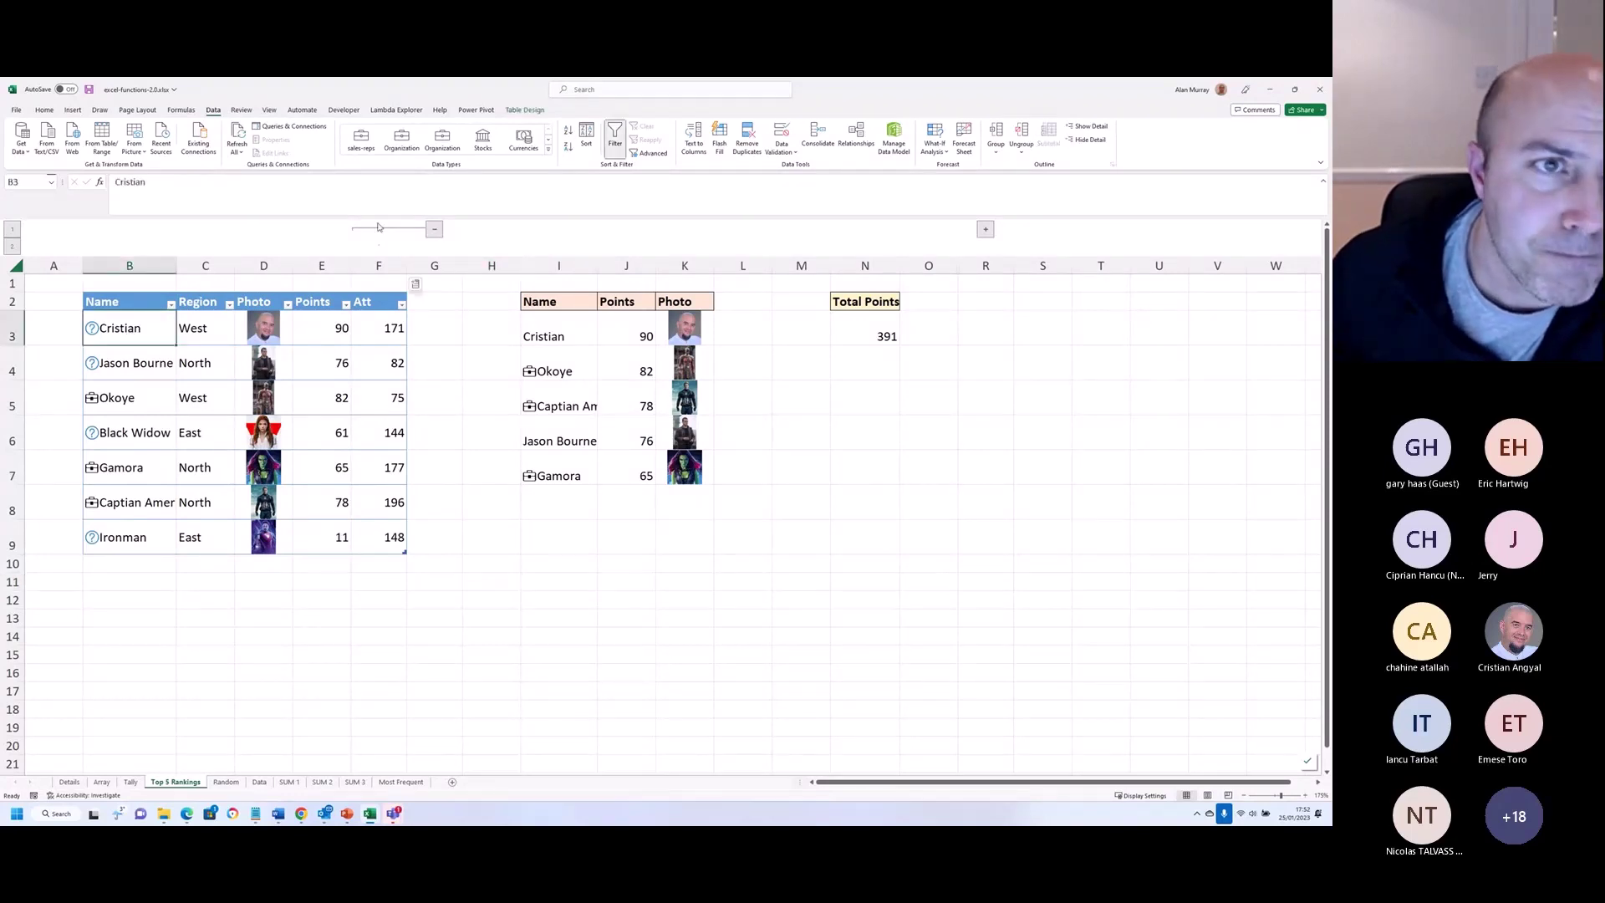
click(435, 301)
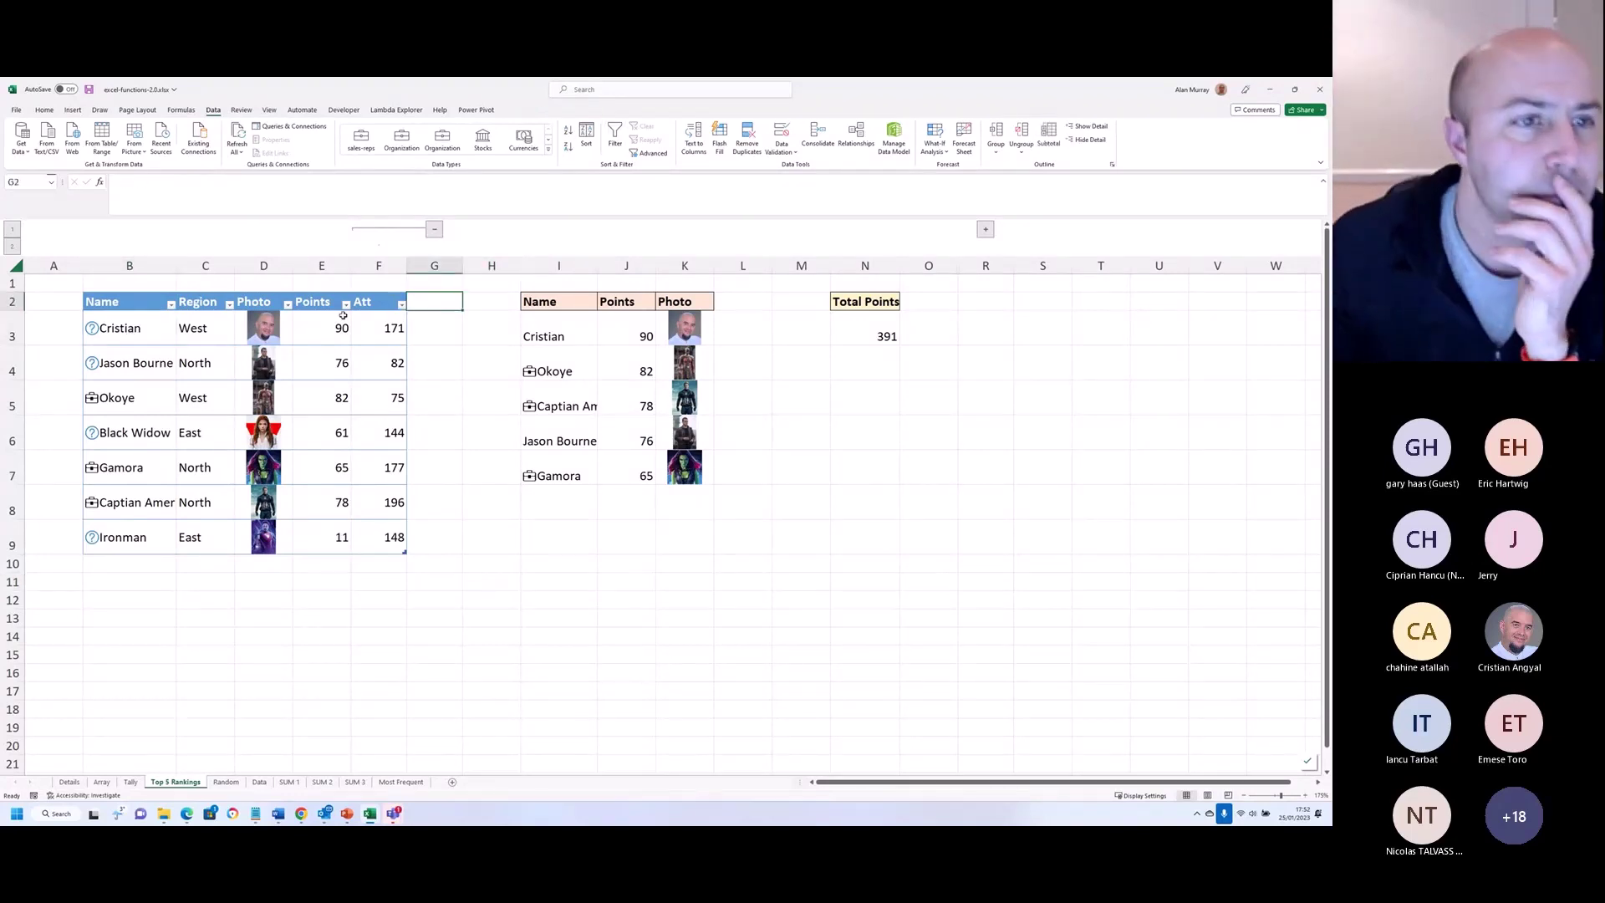
click(153, 336)
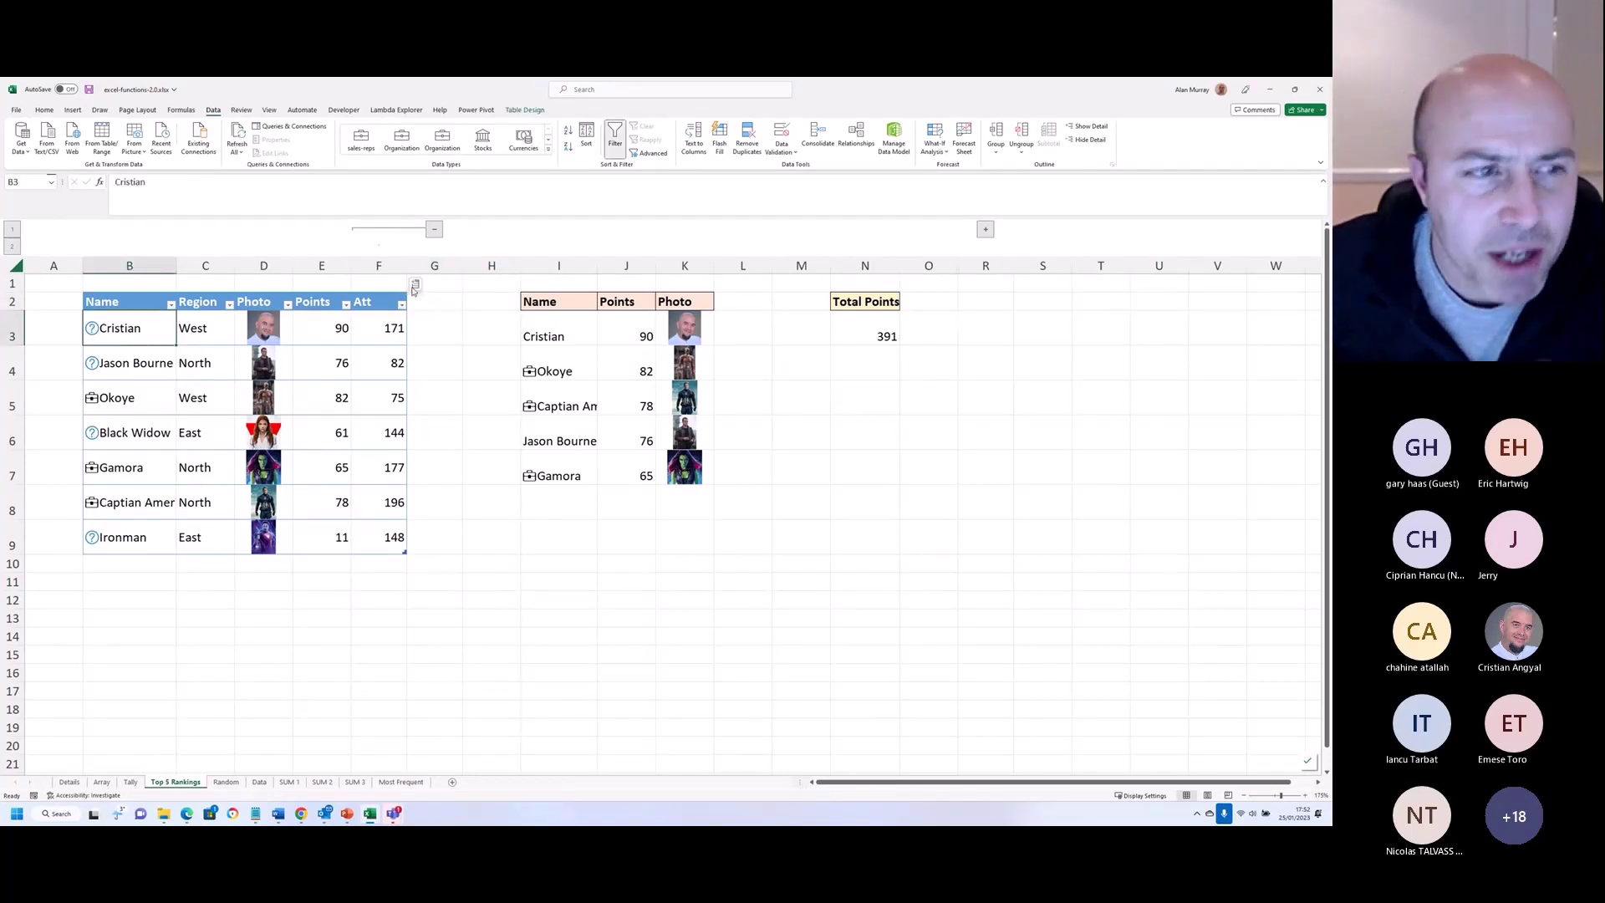
click(93, 469)
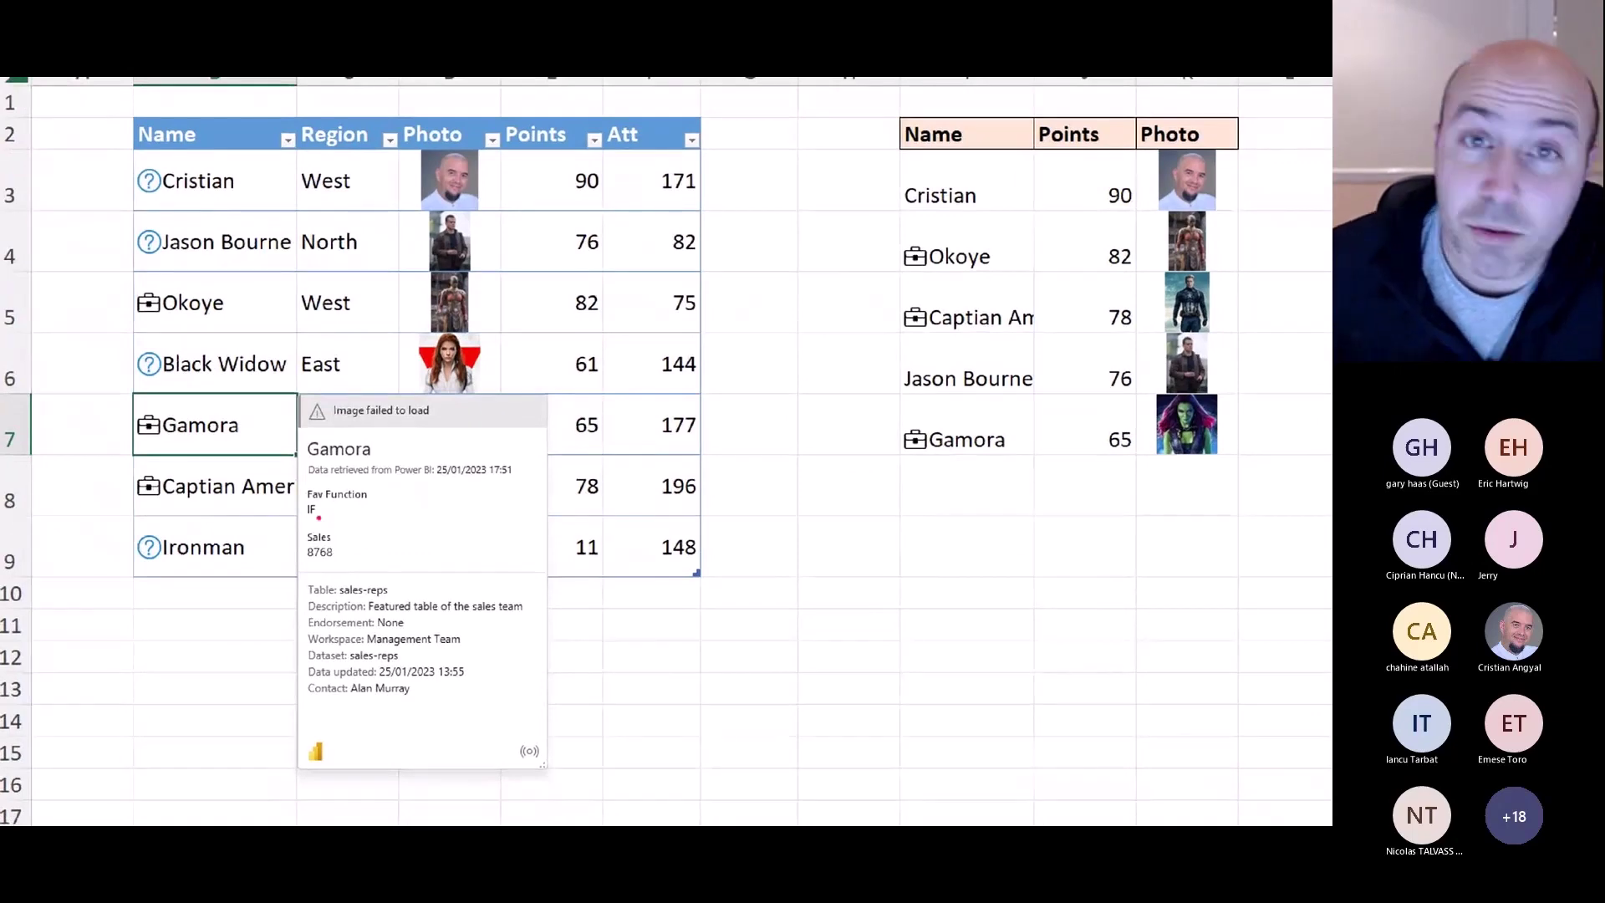
Step: Annotate Gamora's Fav Function and Power BI source details, then dismiss her card
mouse_move(319, 521)
mouse_down()
mouse_move(295, 503)
mouse_move(355, 484)
mouse_move(378, 515)
mouse_move(313, 525)
mouse_move(297, 549)
mouse_move(306, 528)
mouse_move(334, 559)
mouse_up()
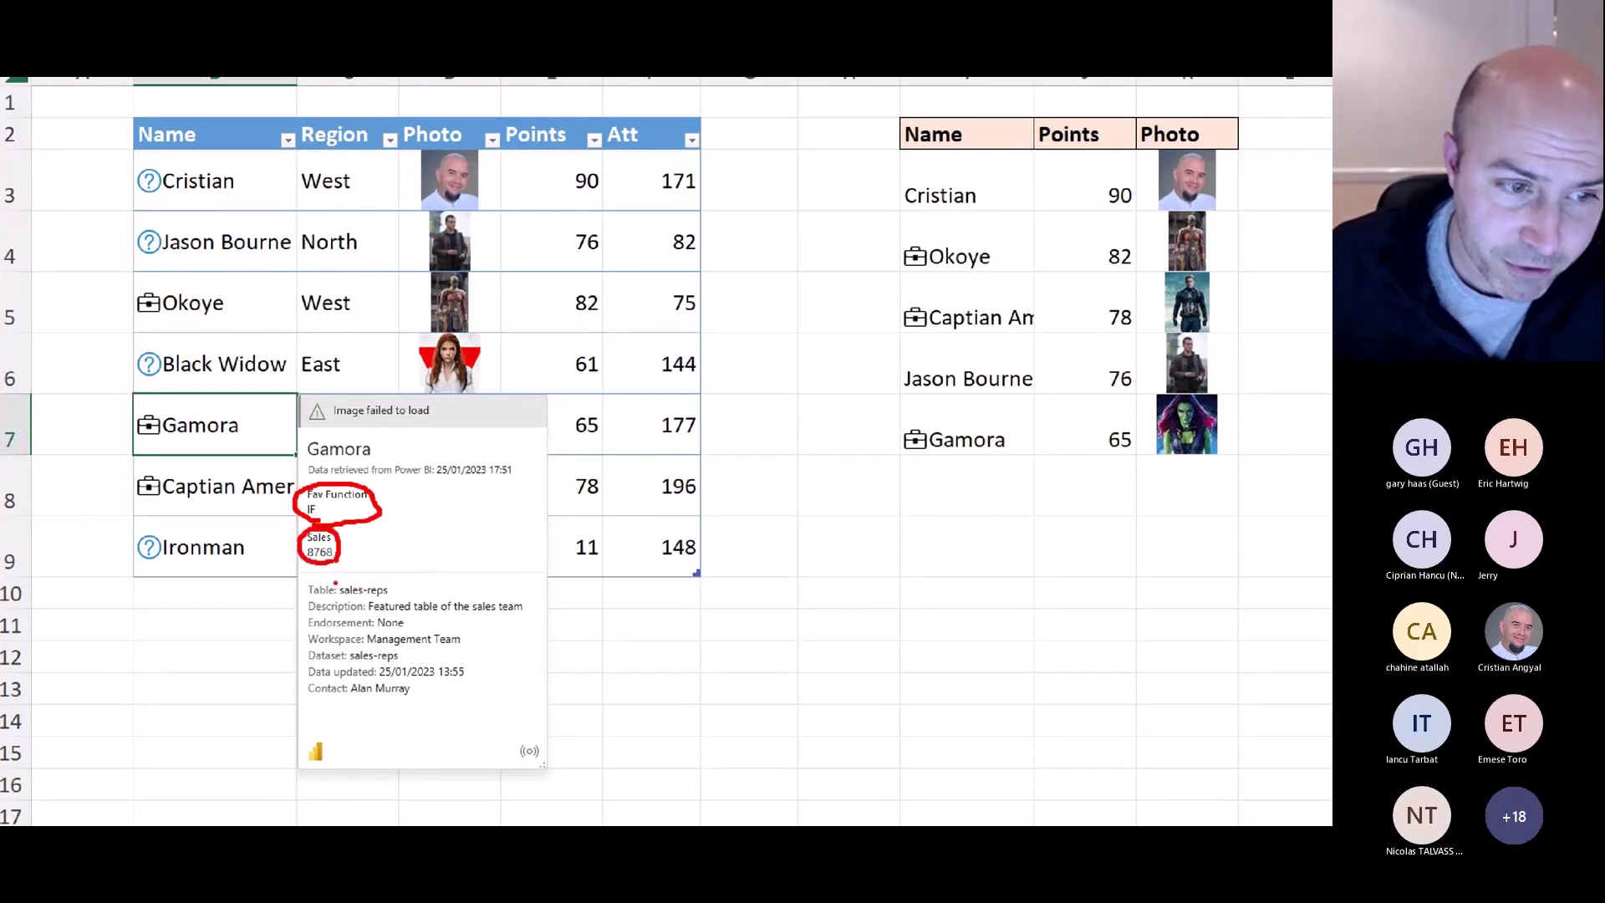
mouse_move(334, 584)
mouse_down()
mouse_move(279, 679)
mouse_move(461, 699)
mouse_move(529, 587)
mouse_move(372, 567)
mouse_move(318, 579)
mouse_up()
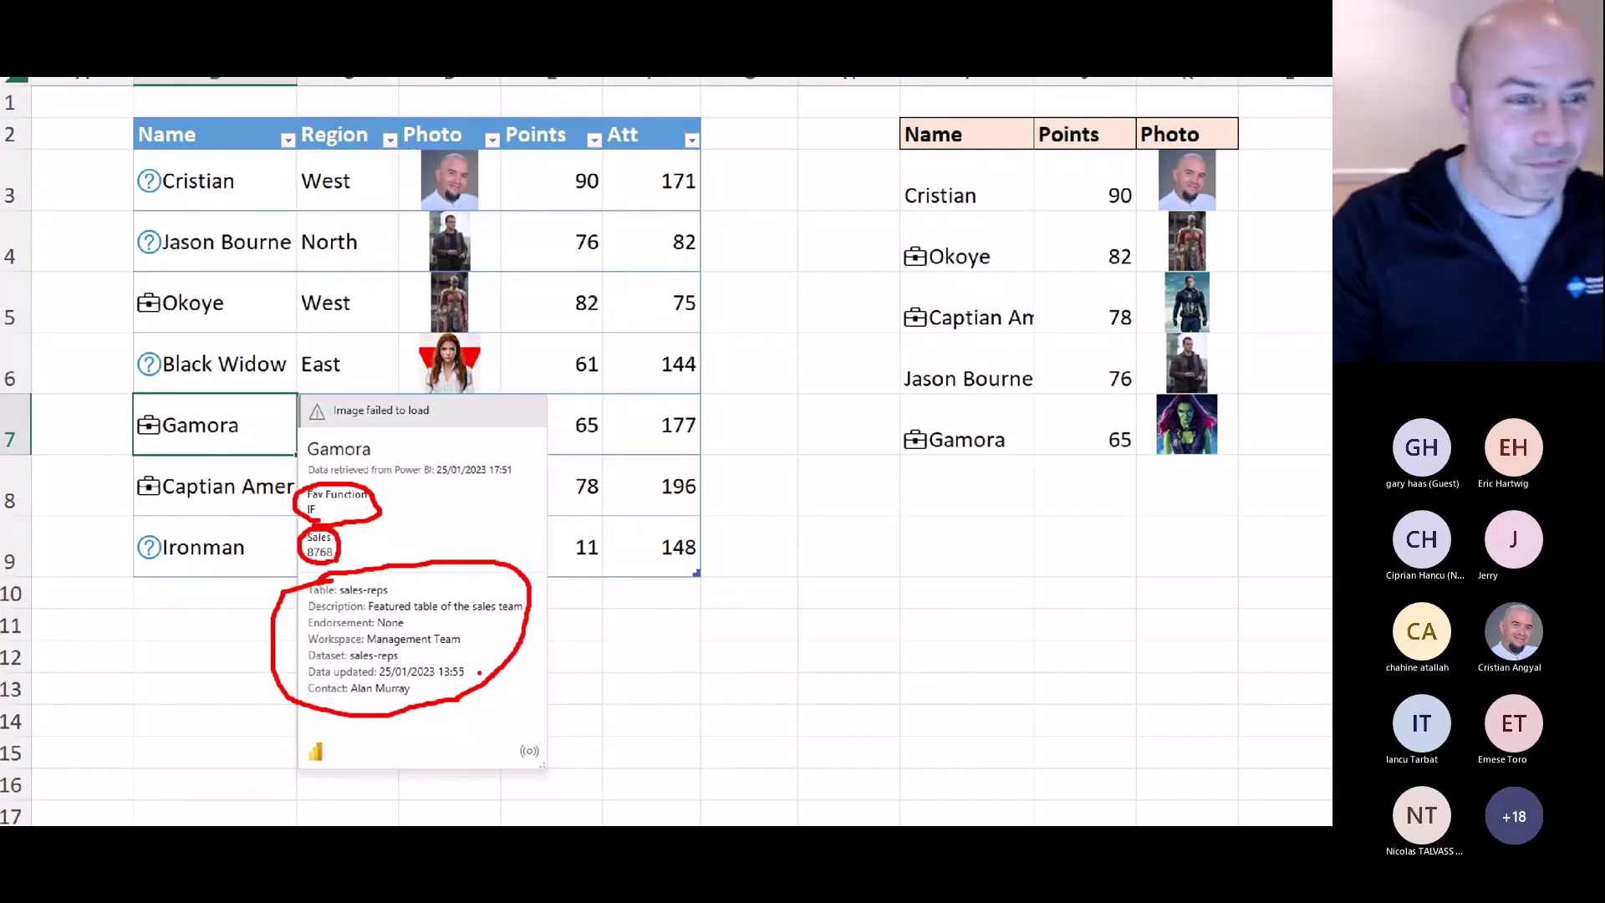
key(e)
key(Escape)
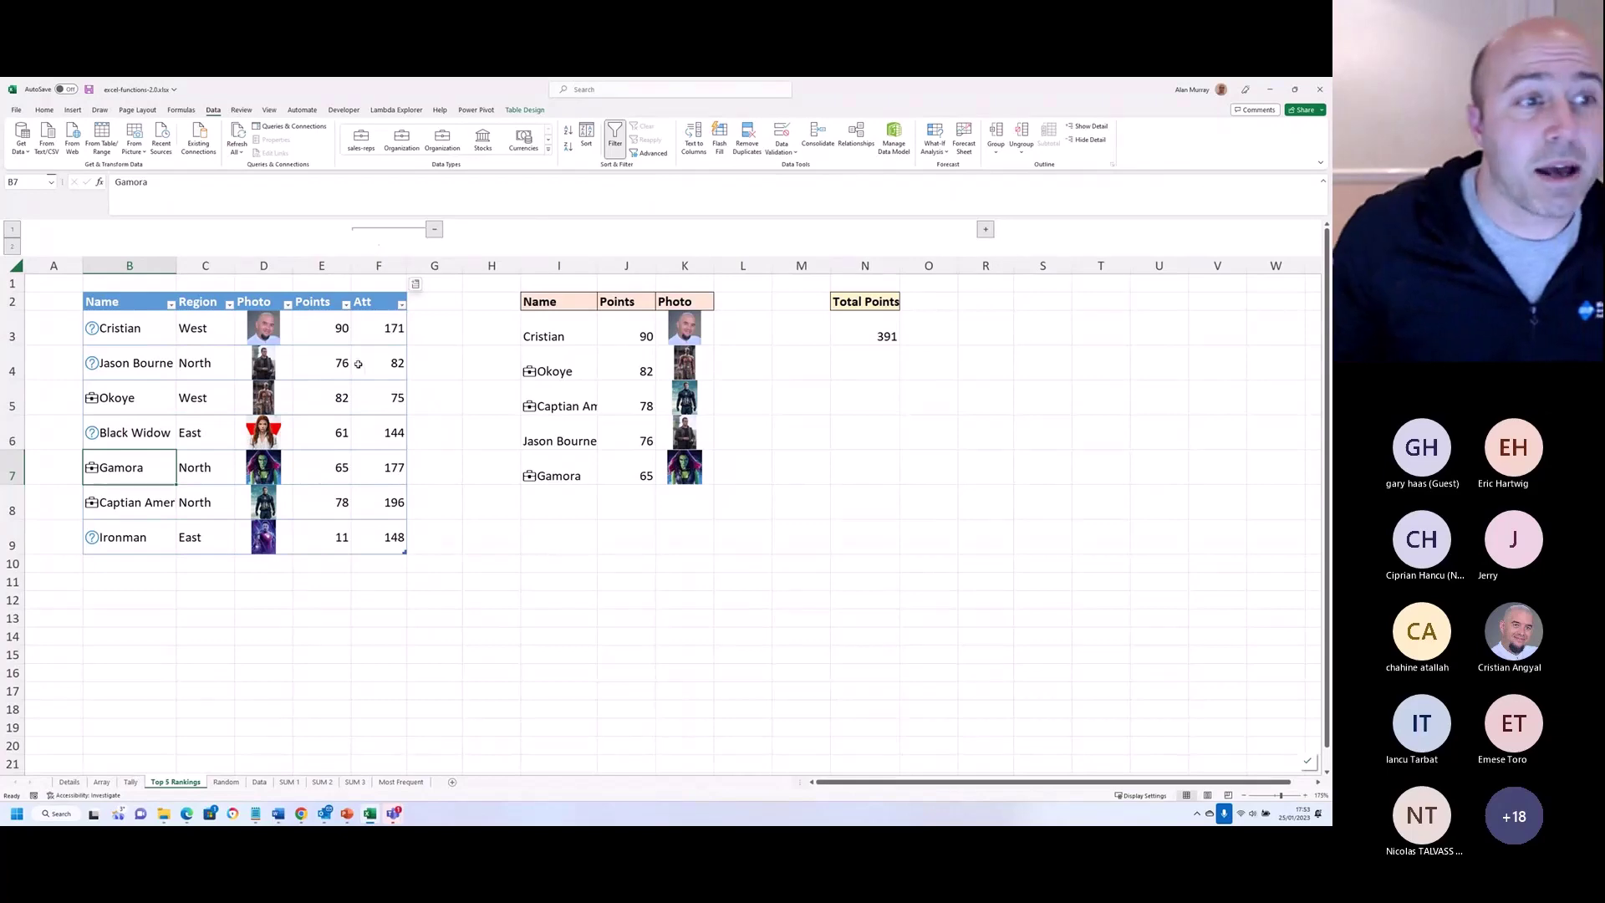
click(95, 398)
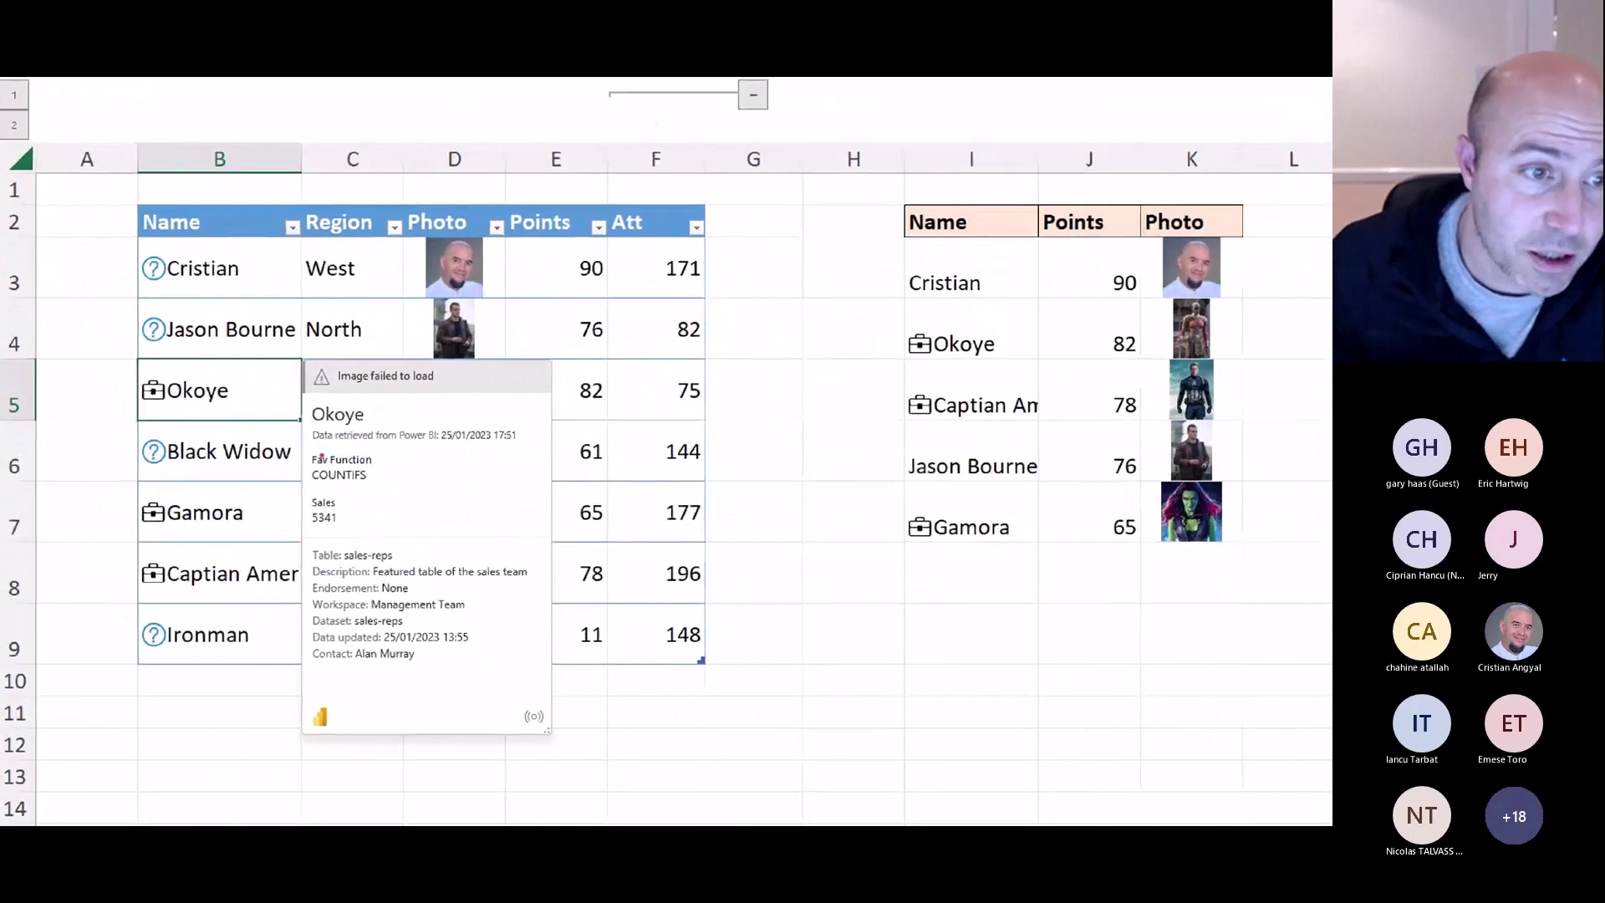
drag(332, 446, 406, 484)
drag(306, 473, 335, 444)
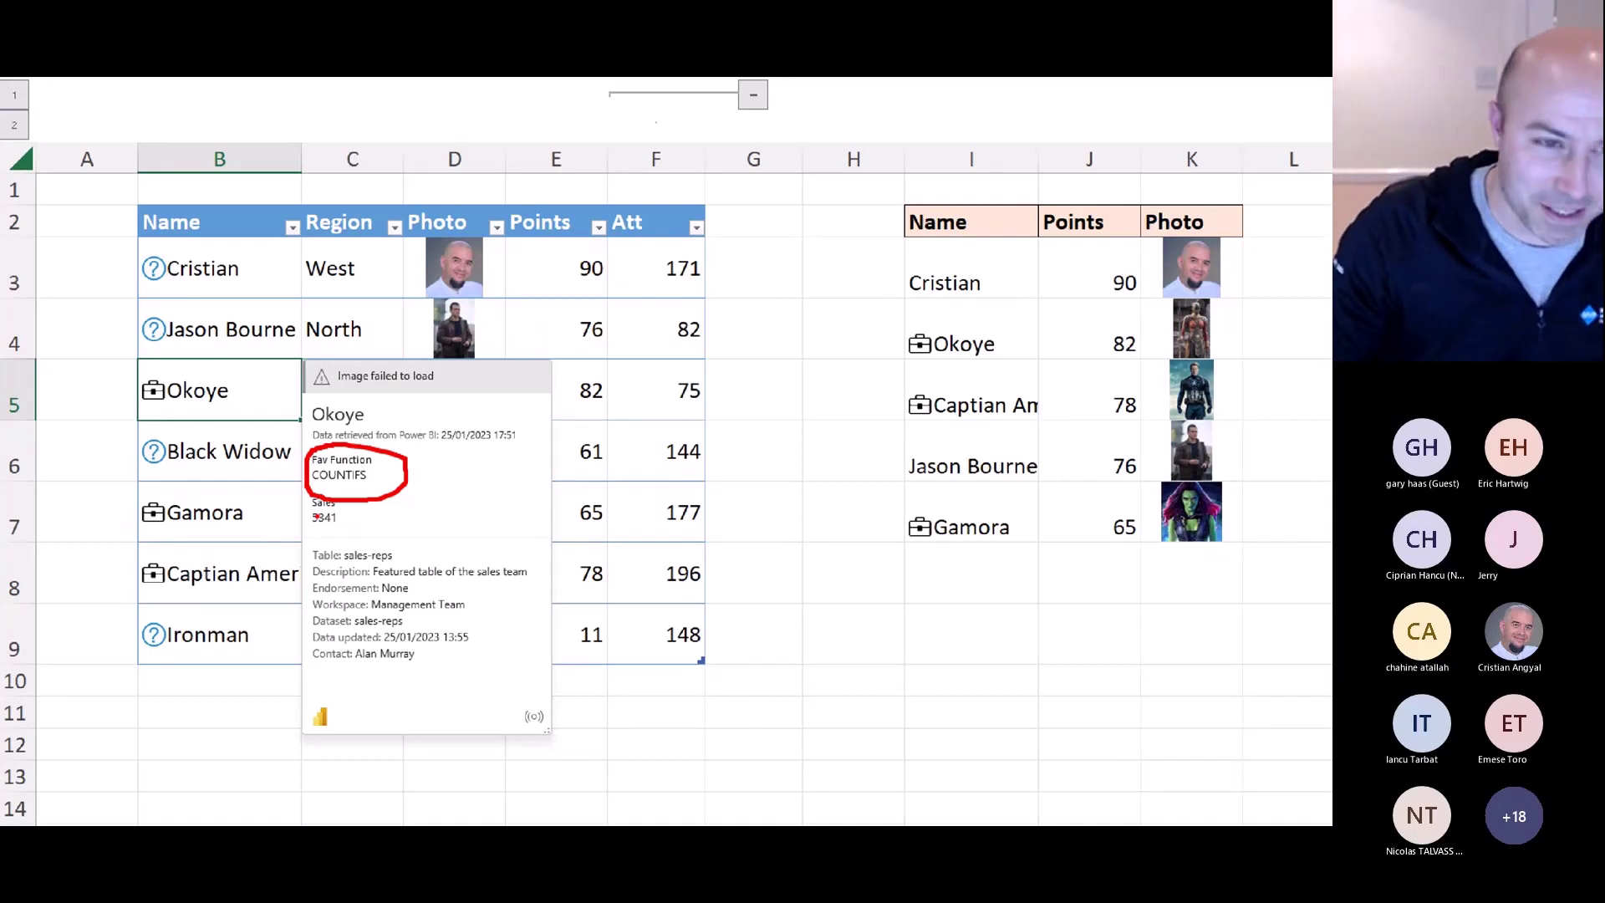
key(Escape)
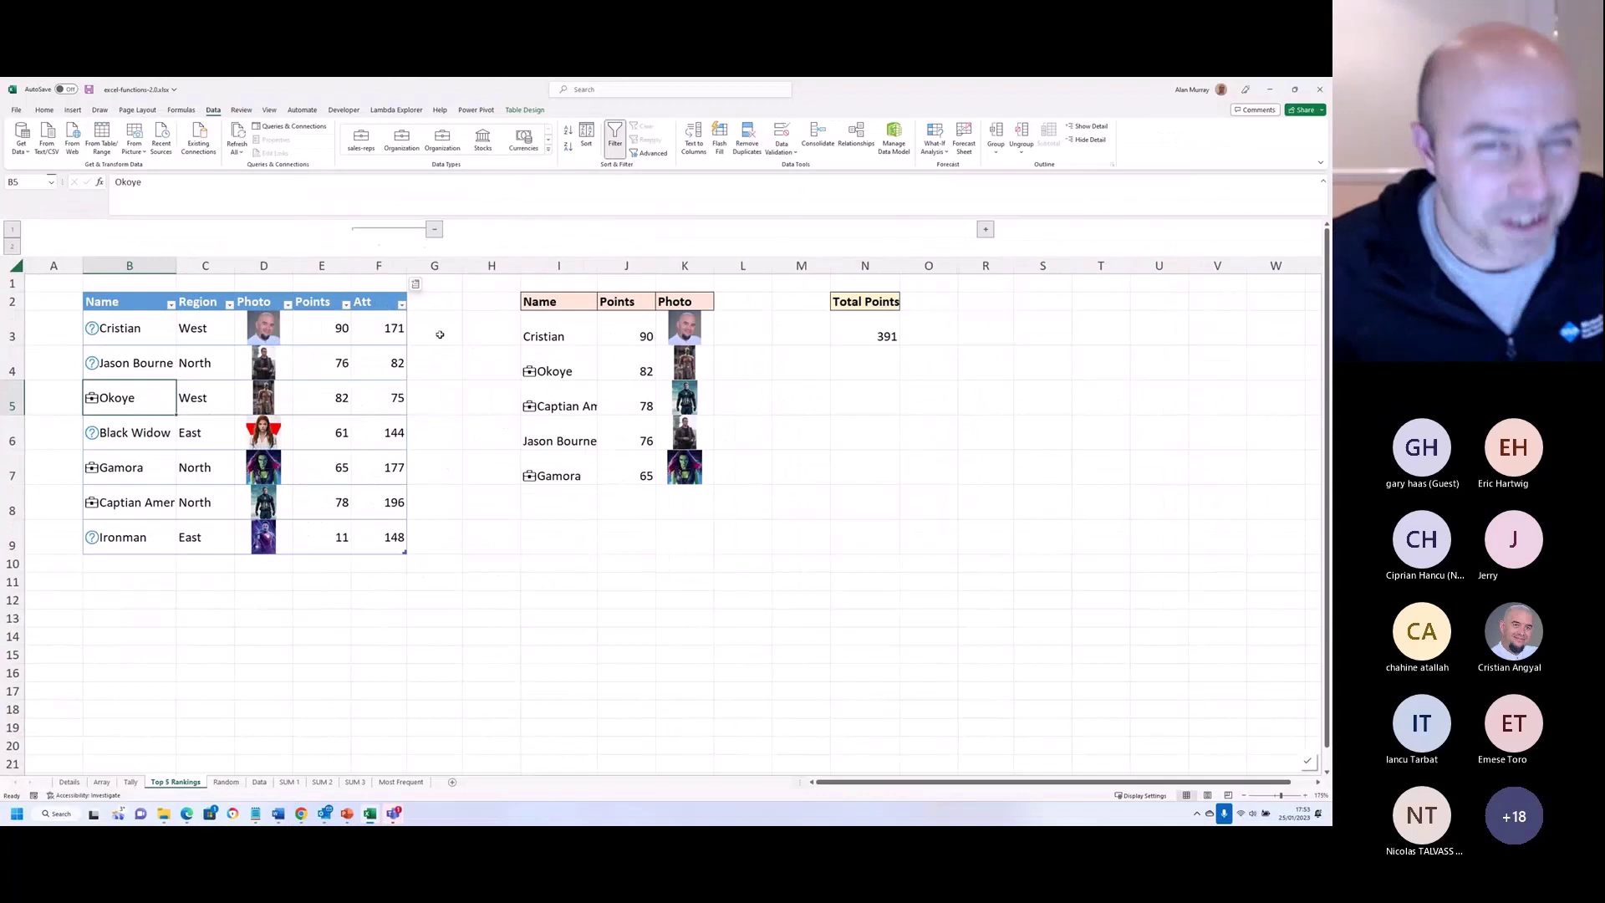
click(440, 337)
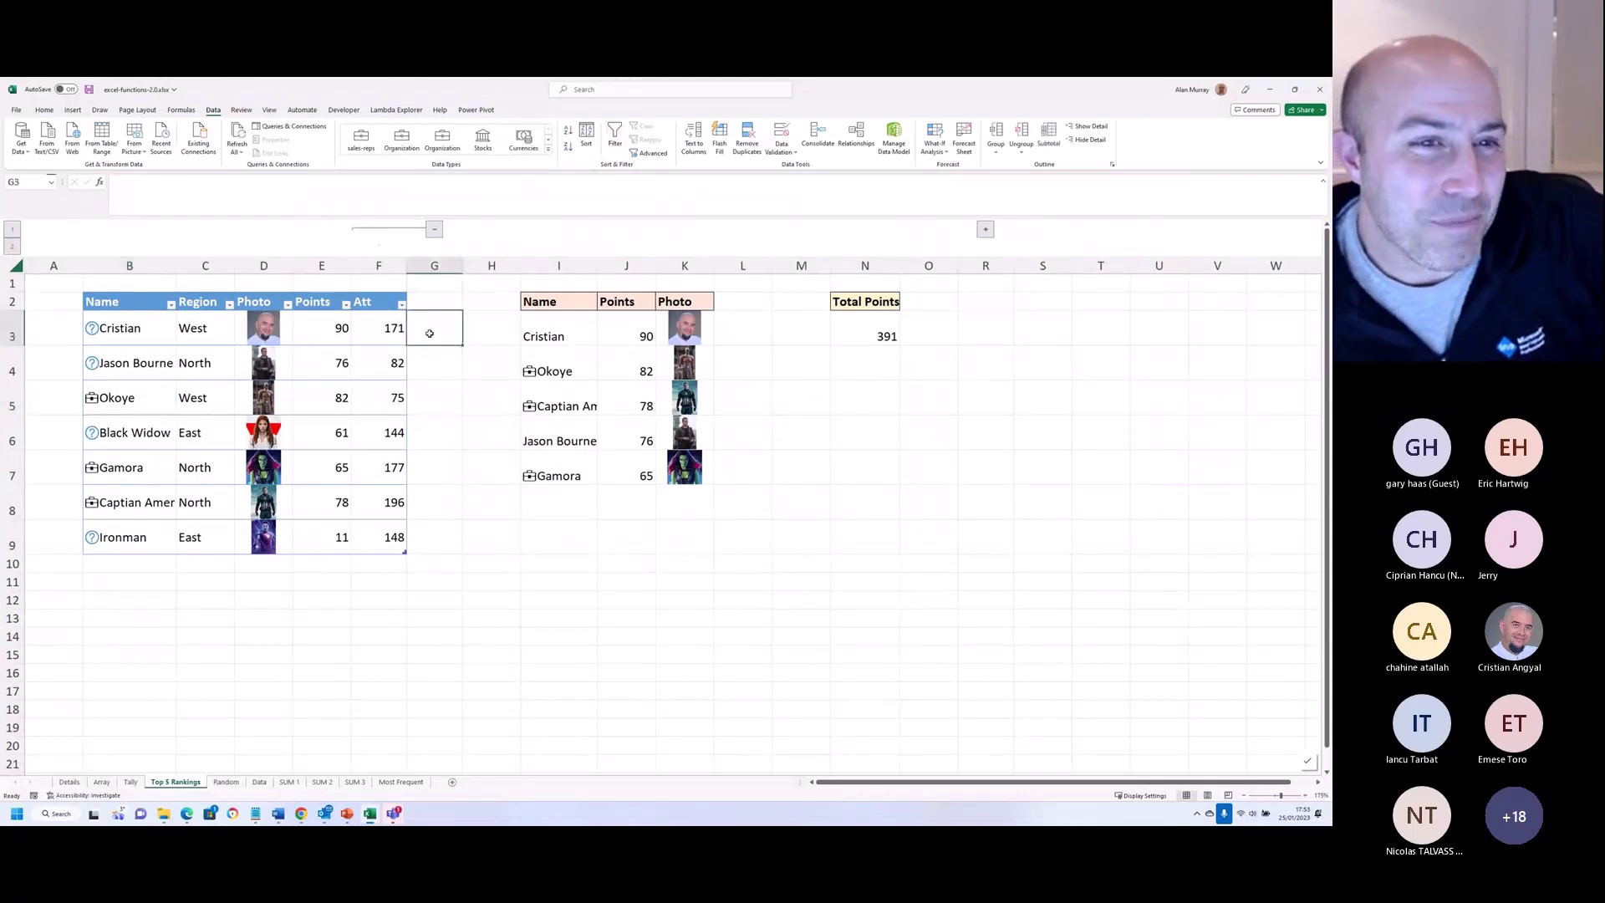
Step: Cancel the IF started in G3 and begin =if(fiel in G5 so FIELDVALUE is suggested
text(=if()
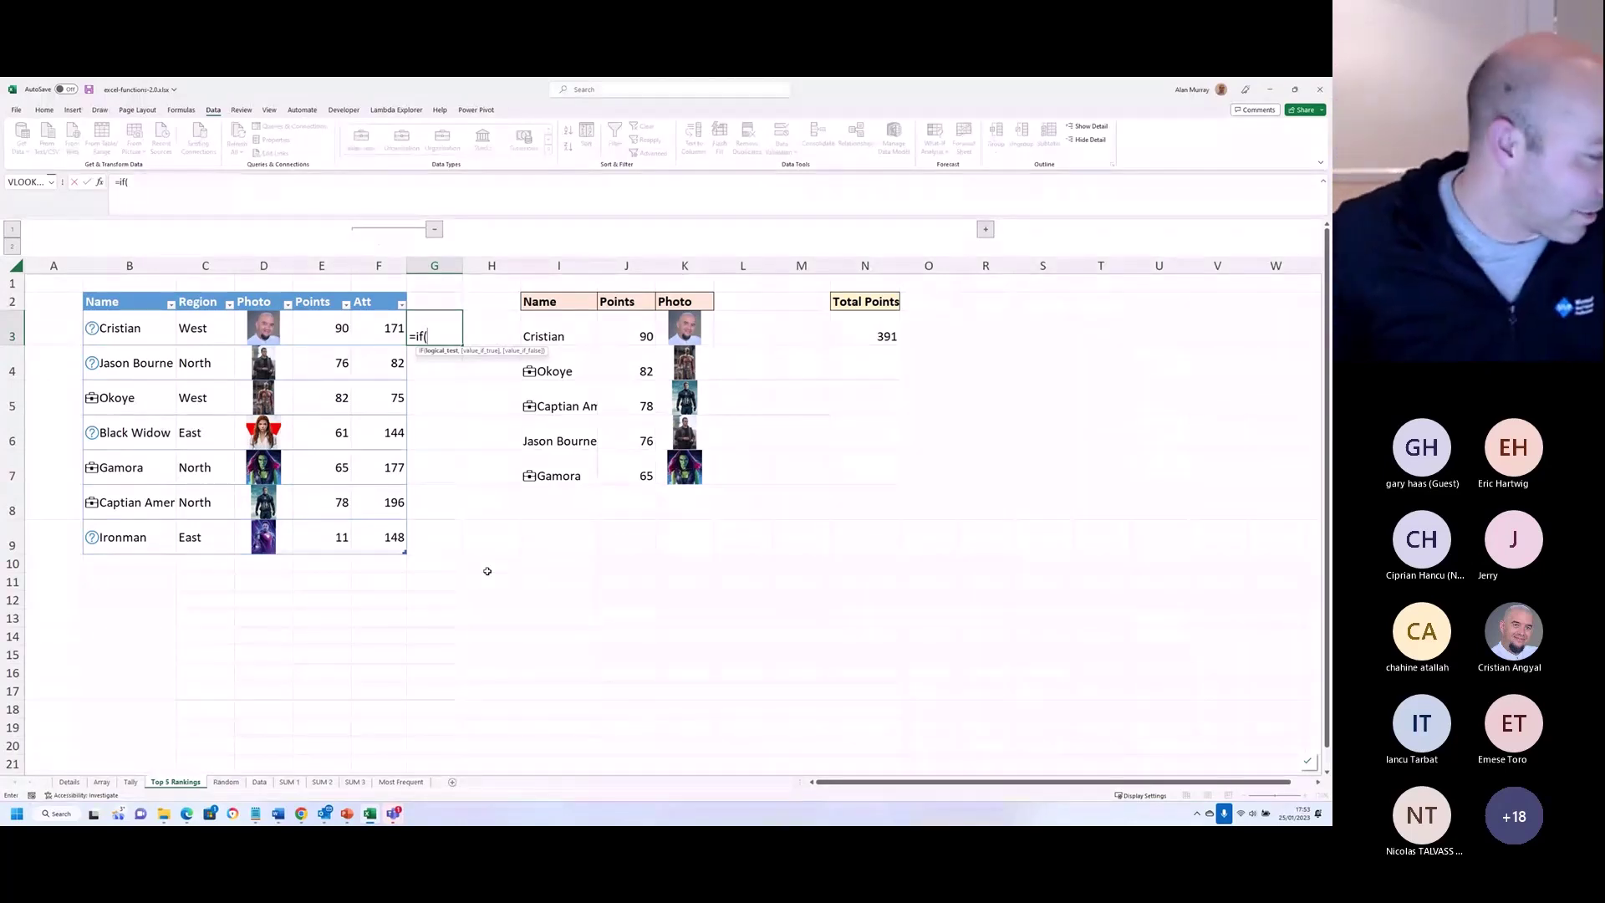
key(Escape)
click(434, 404)
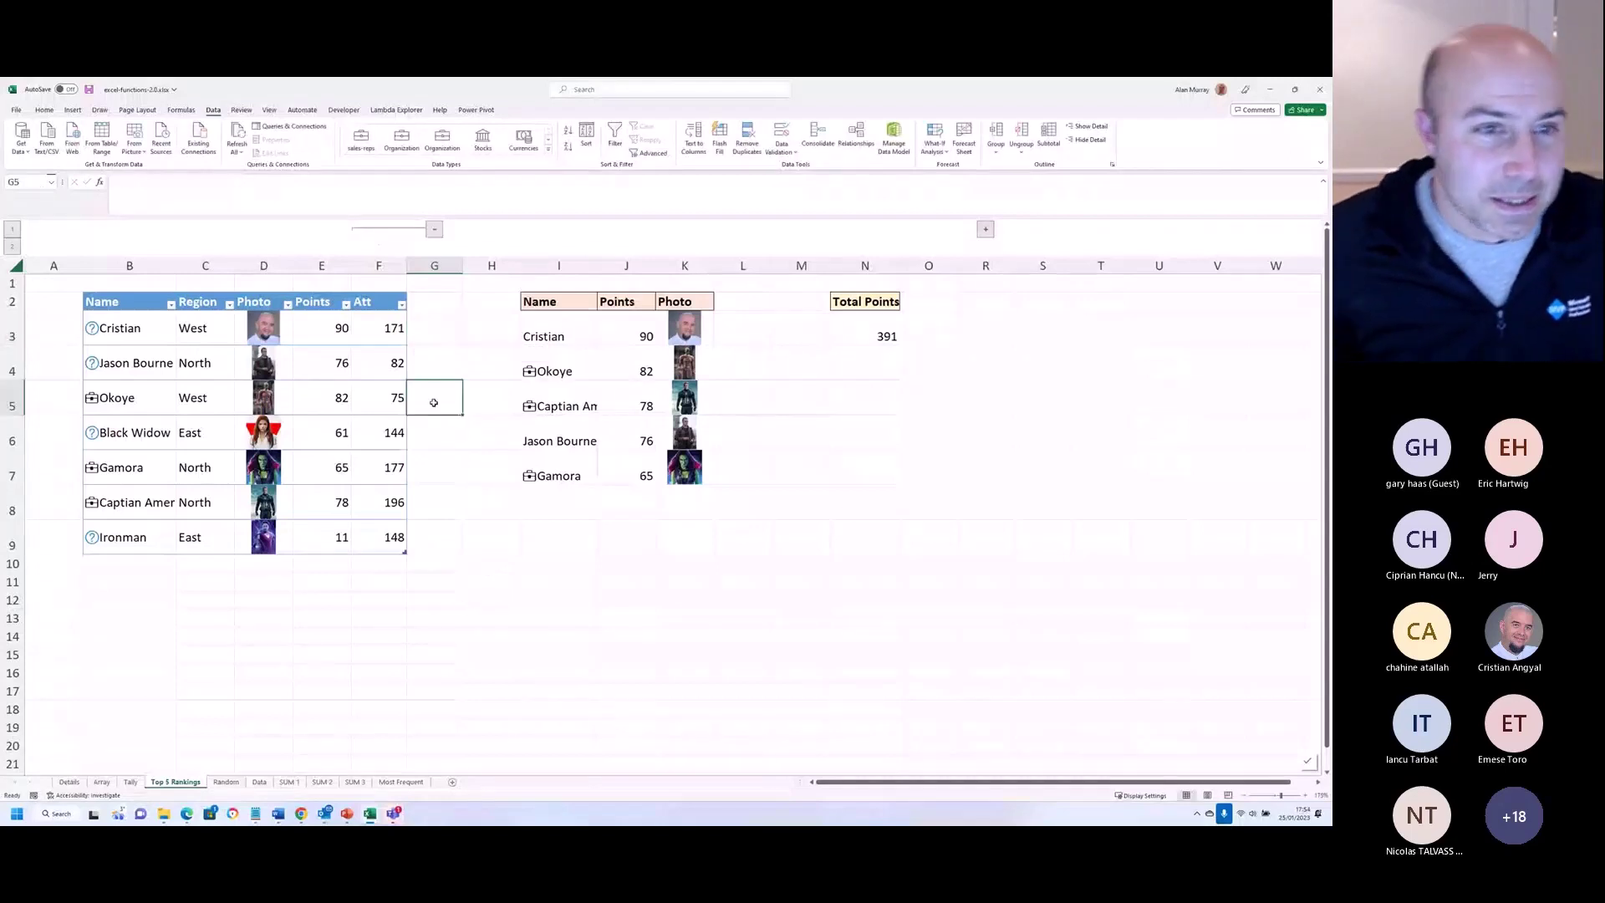
text(=if()
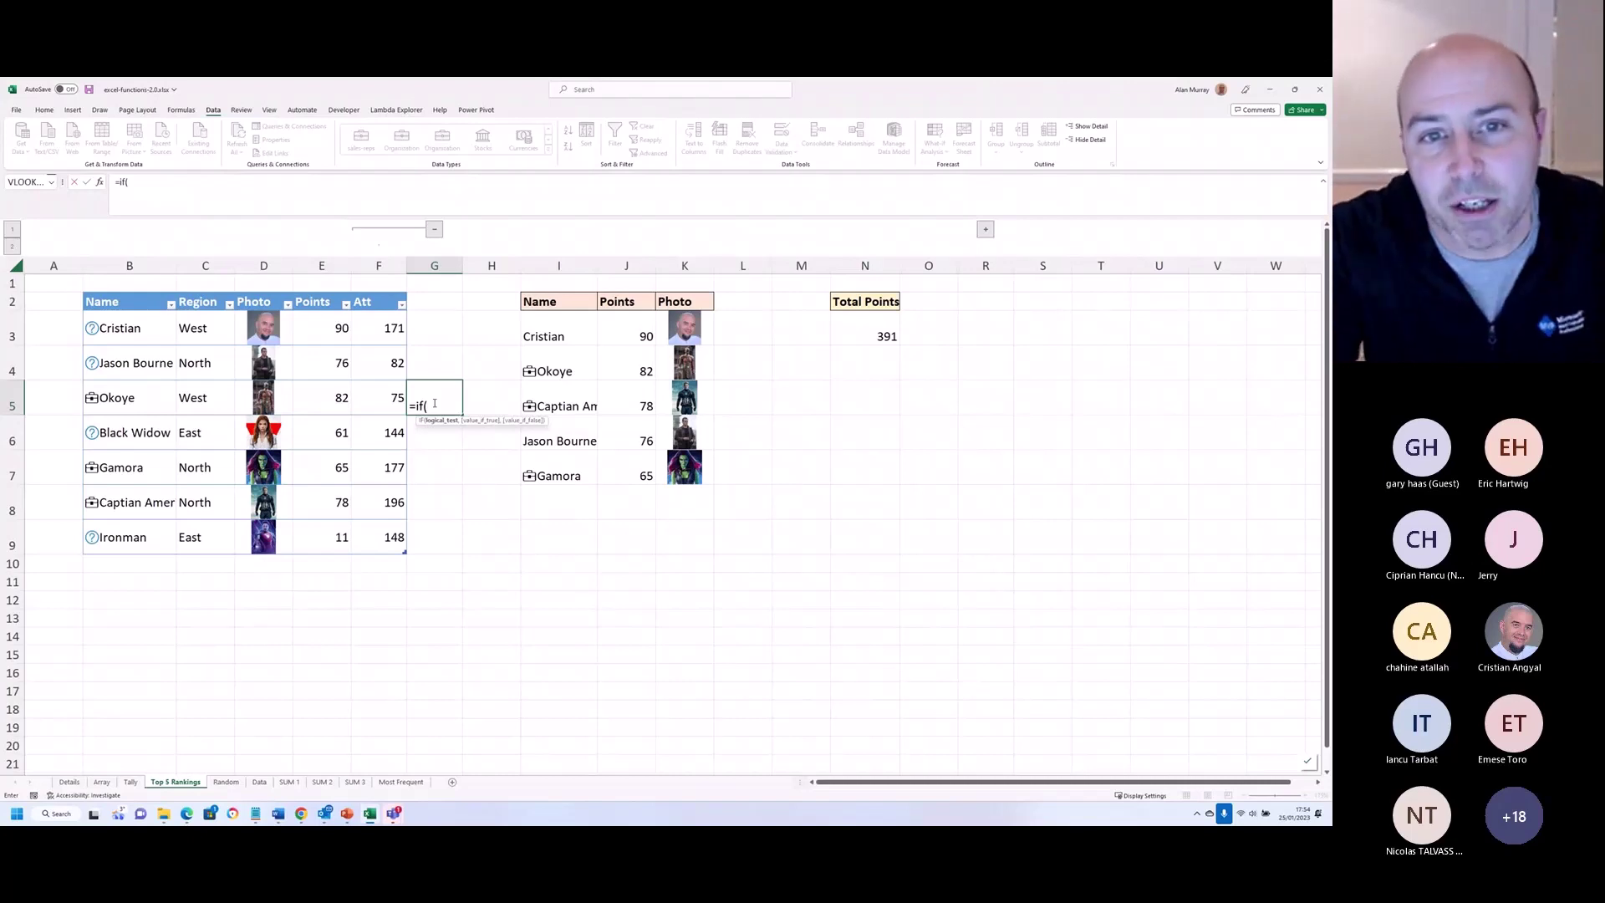
text(fiel)
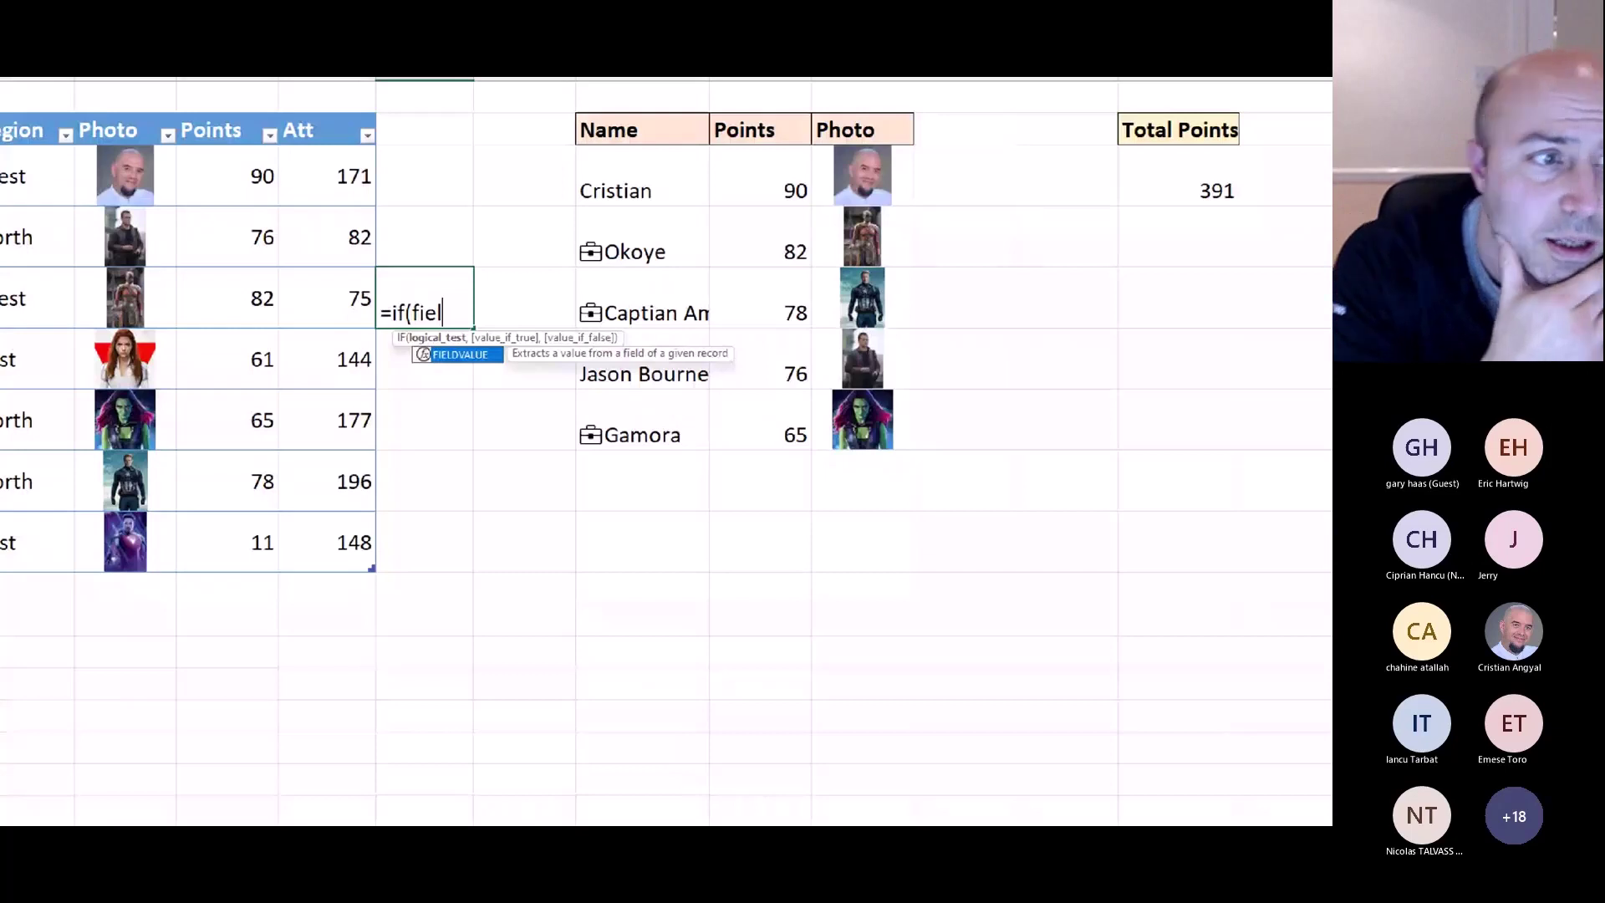
key(Tab)
click(148, 399)
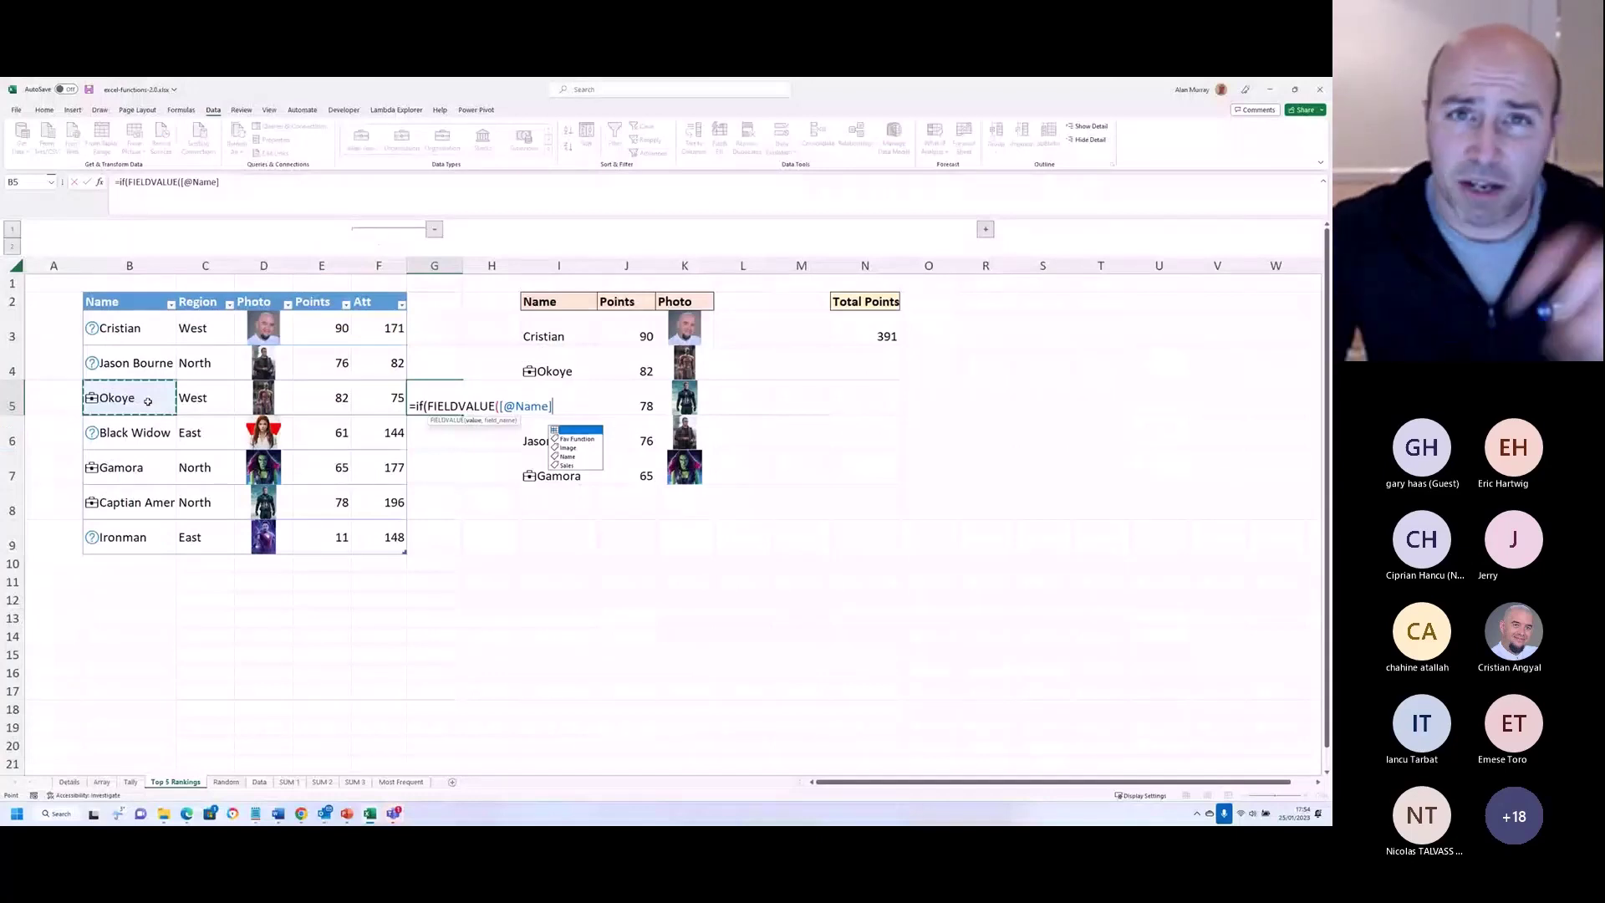
text(,)
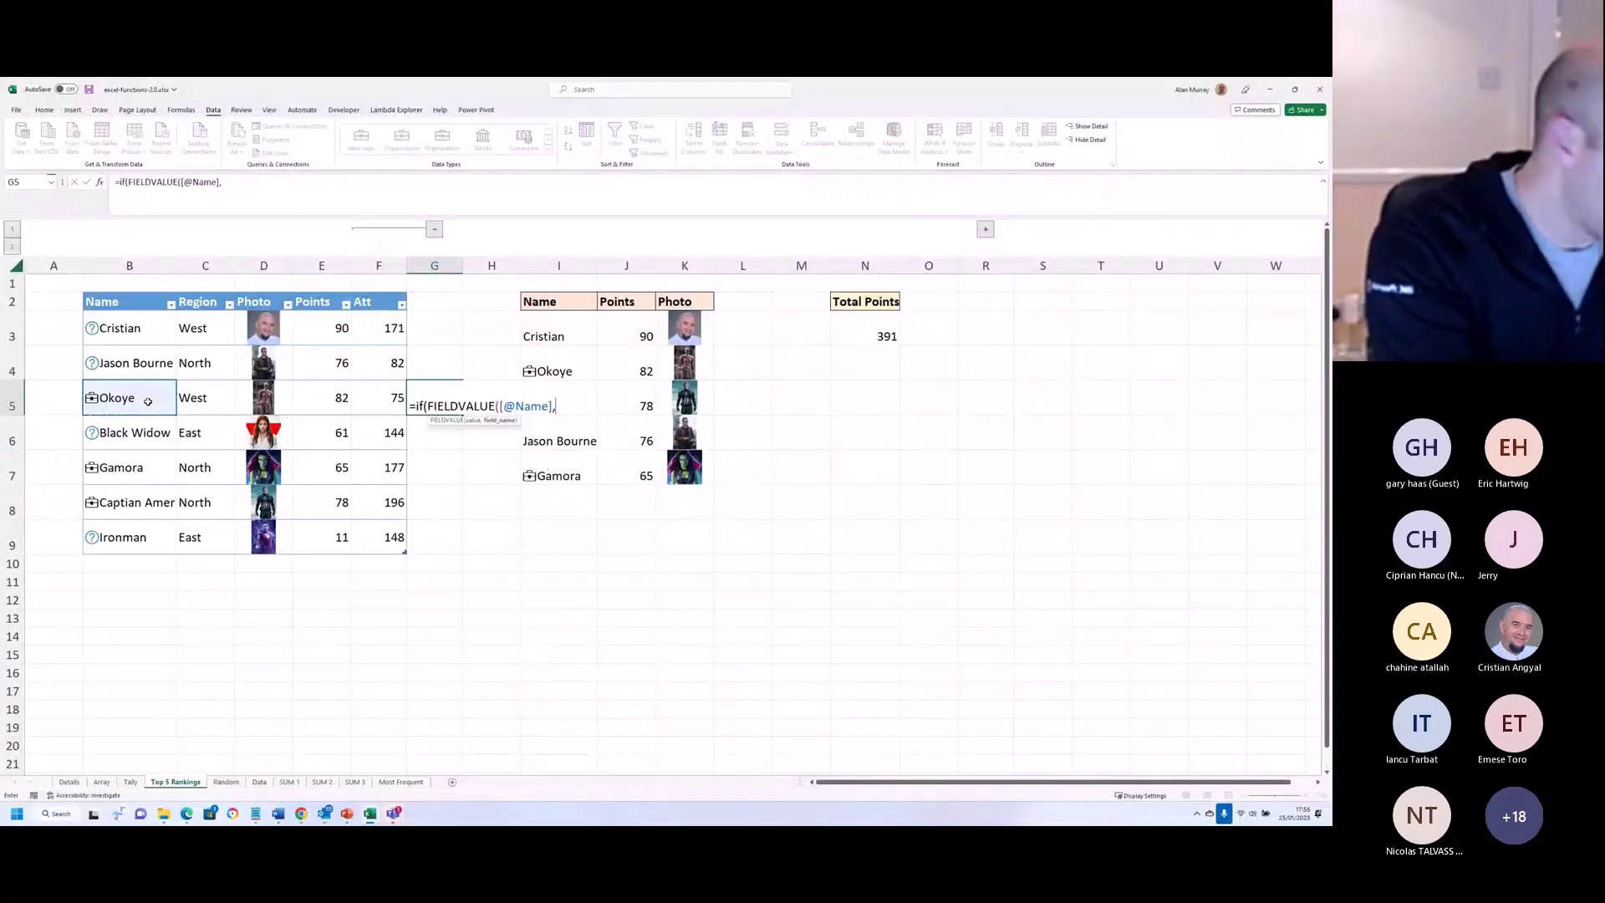
text("F)
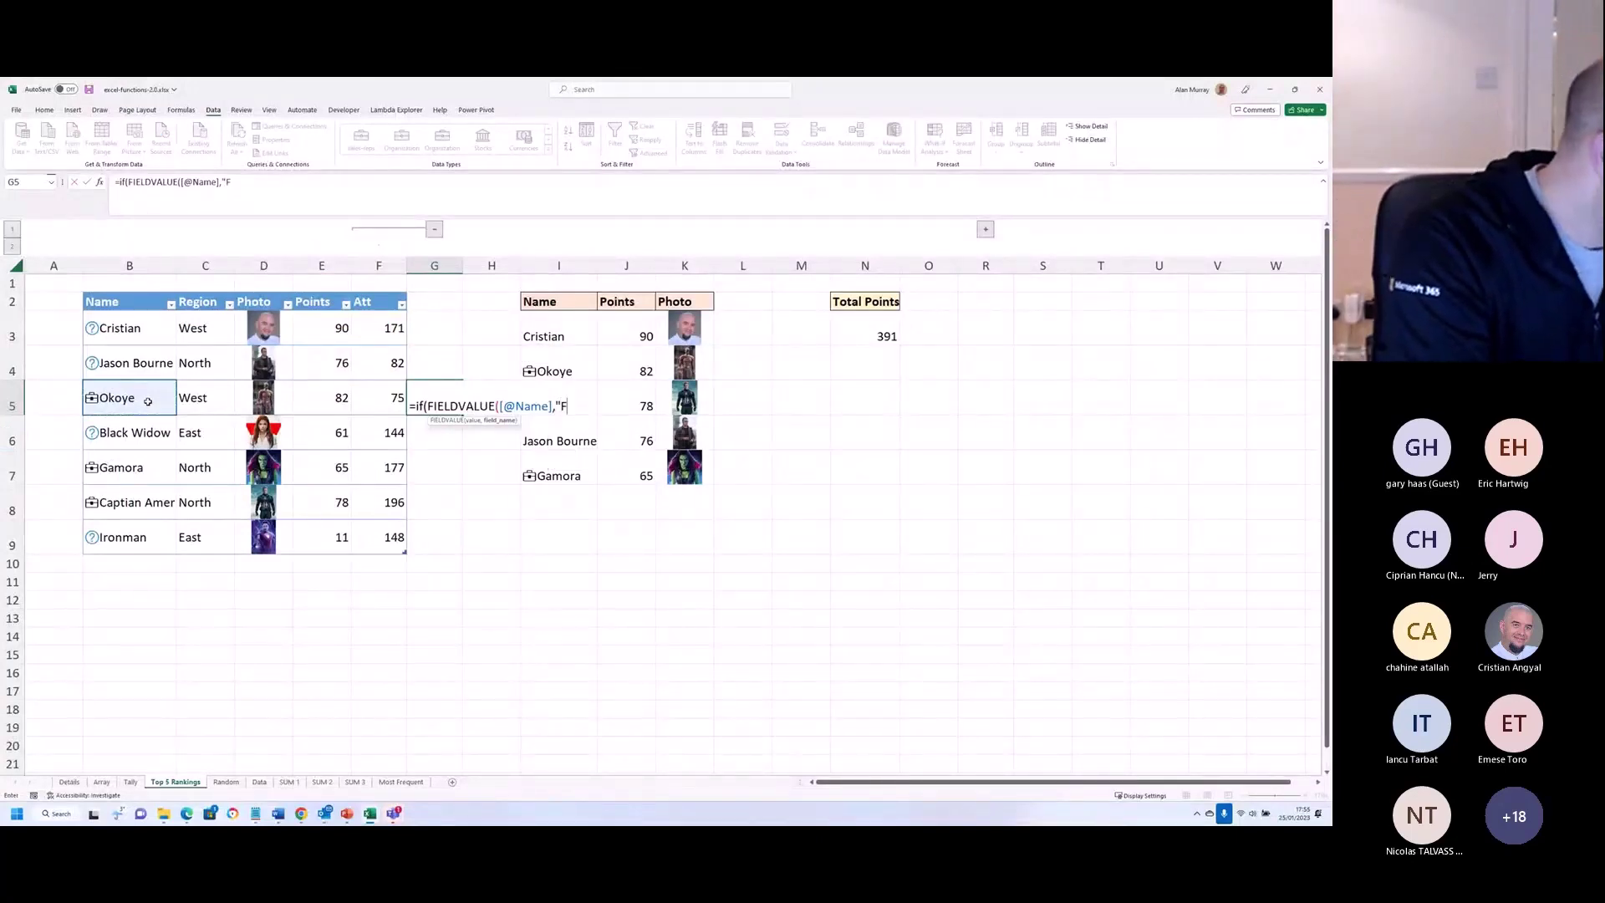
text(av Func)
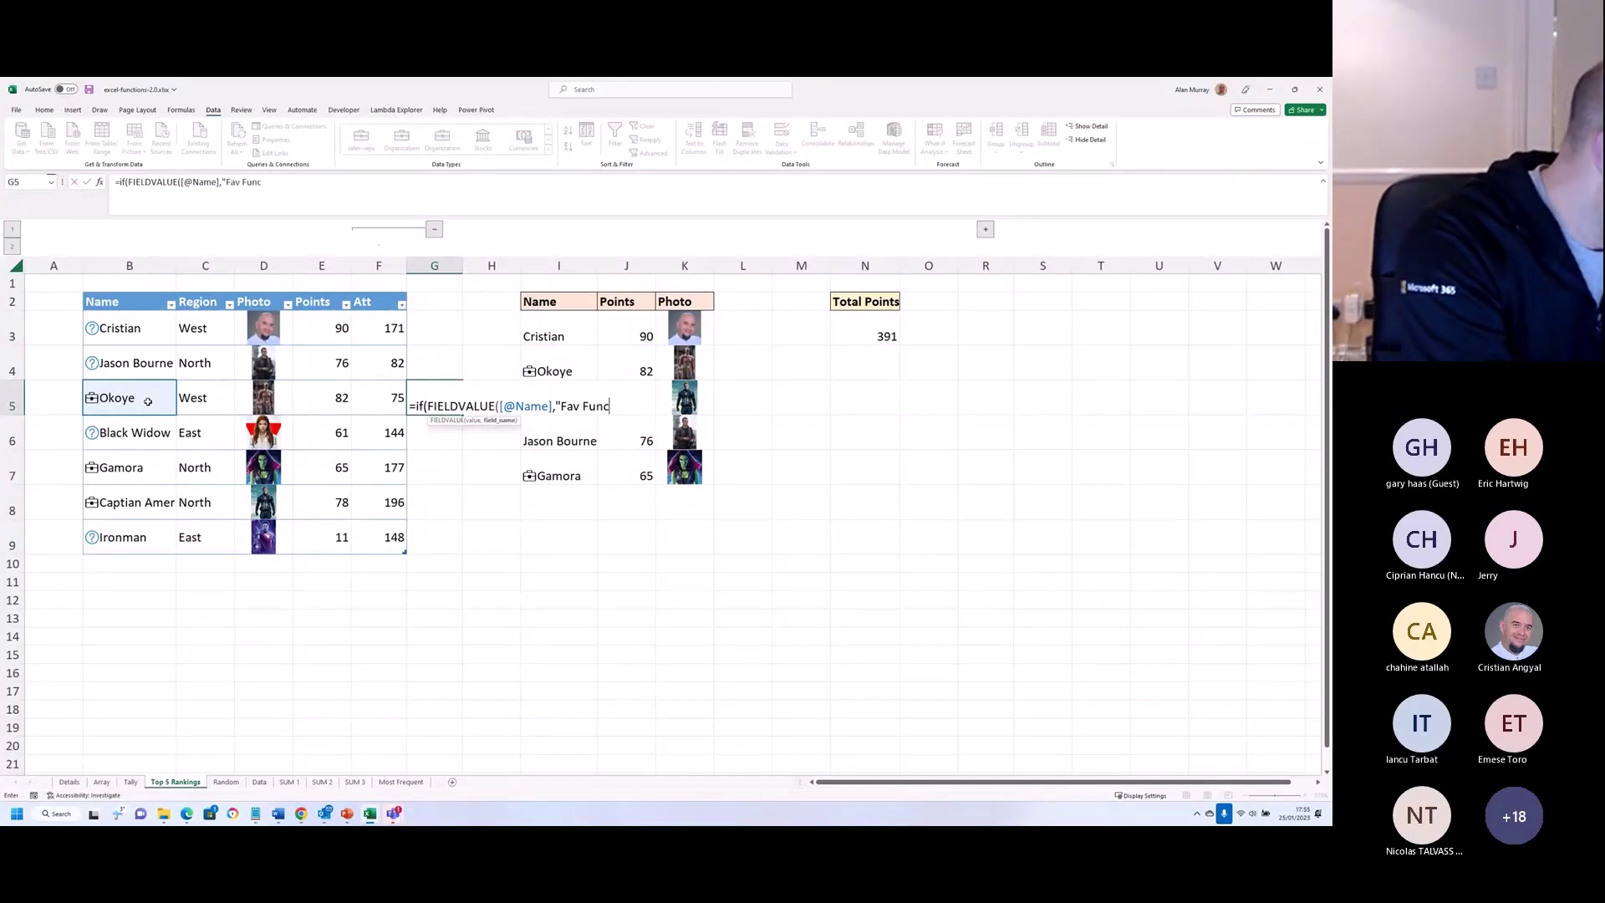
text(tion")
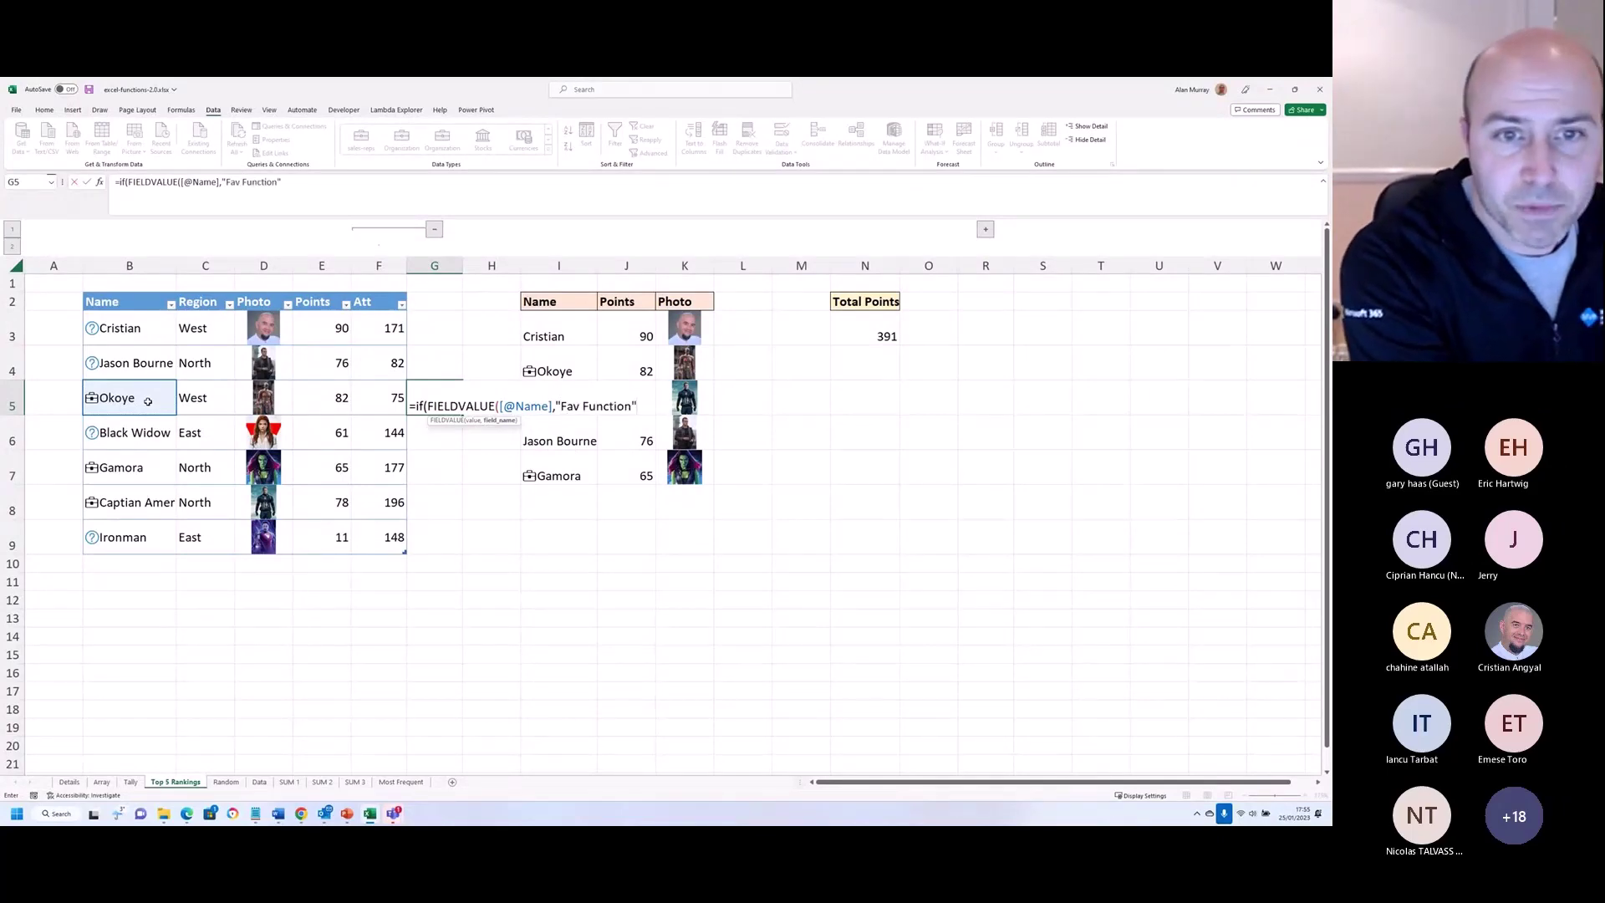
text())
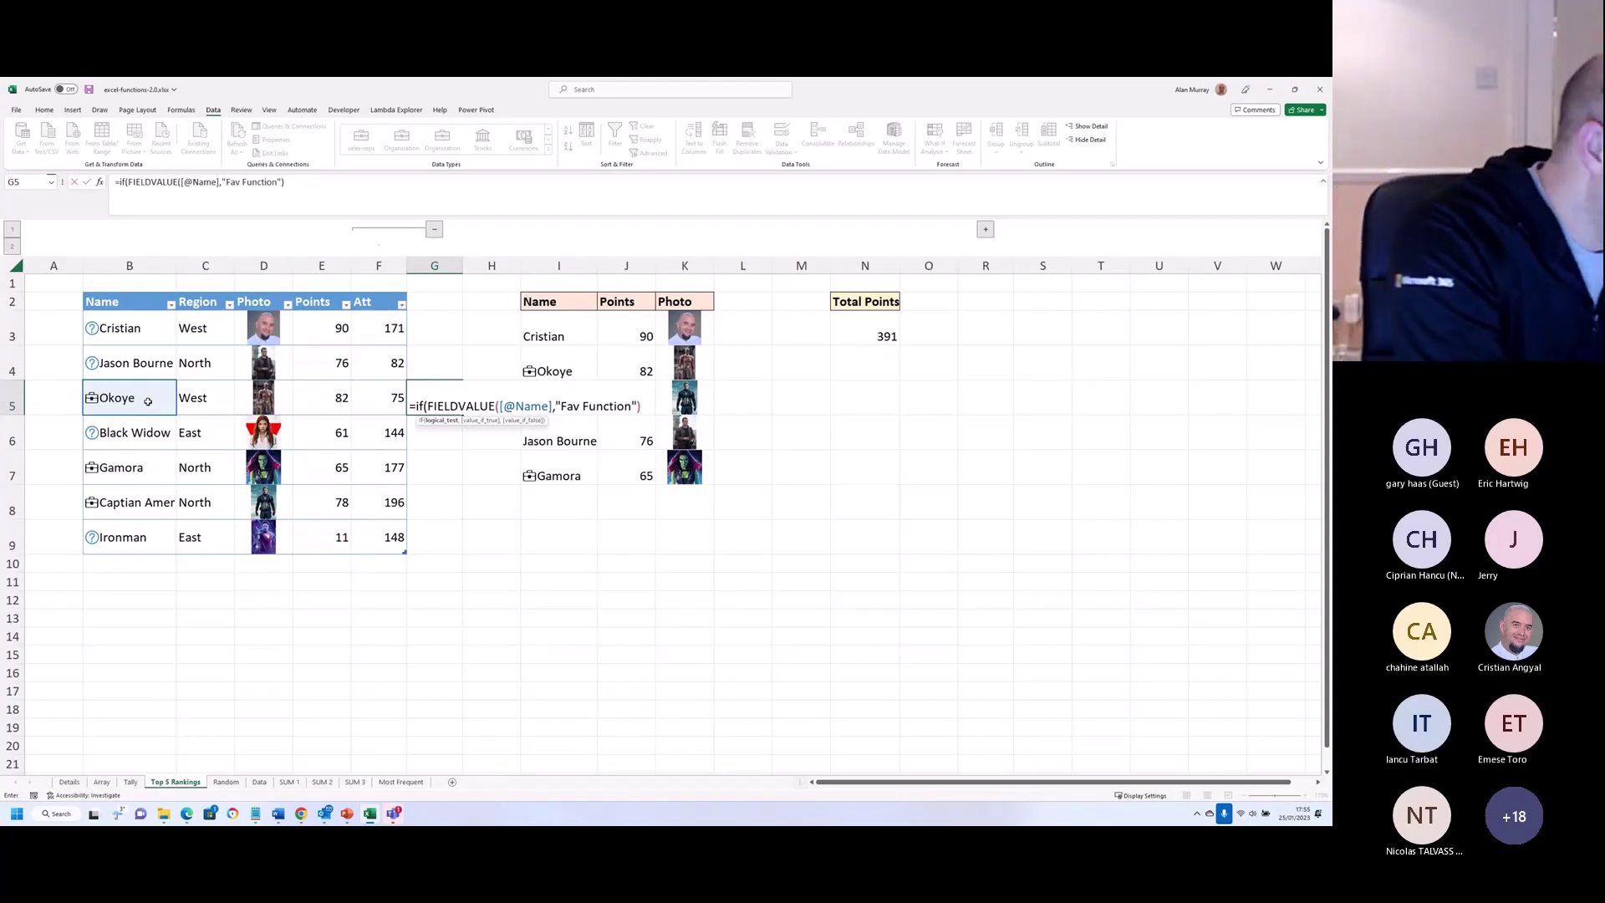
text(="SUM")
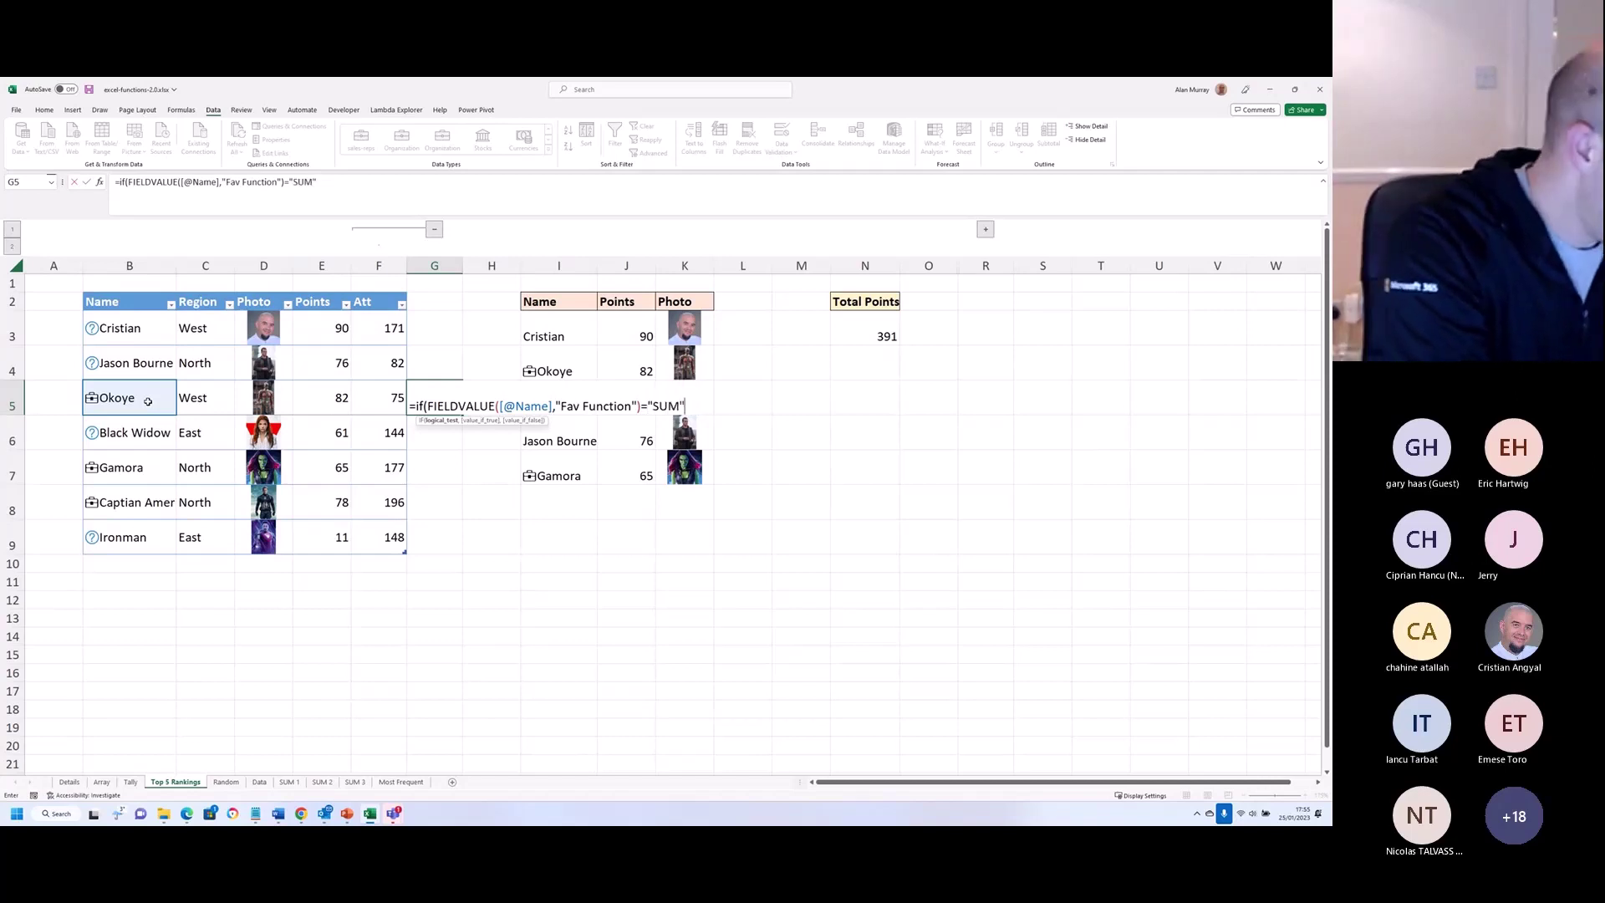
text(,"Correct",)
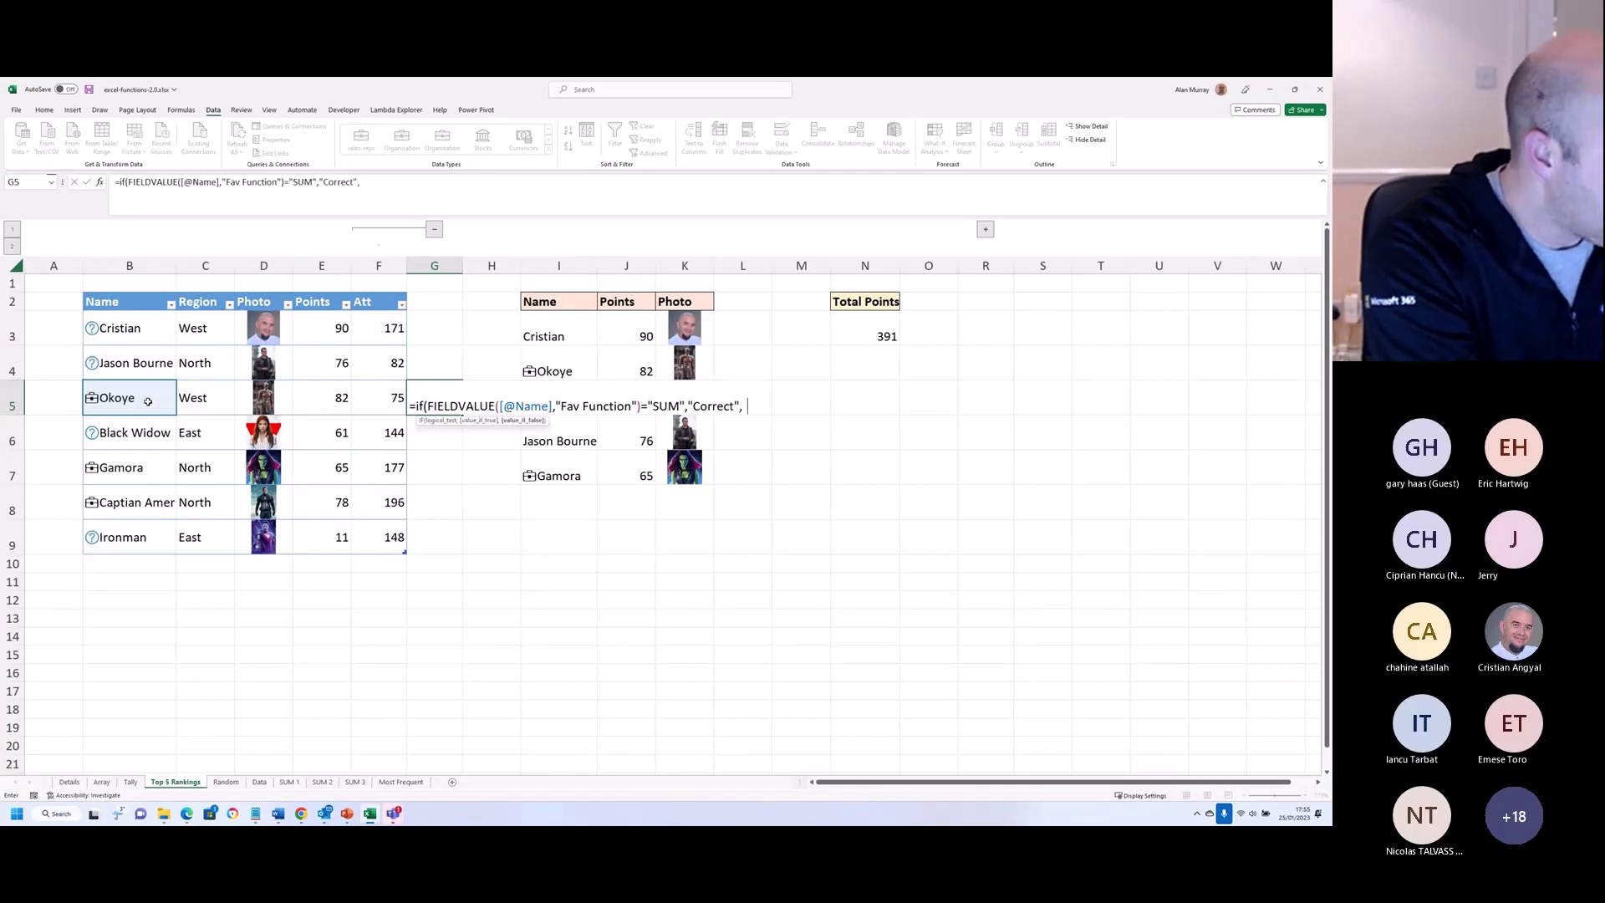
key(BackSpace)
text("W)
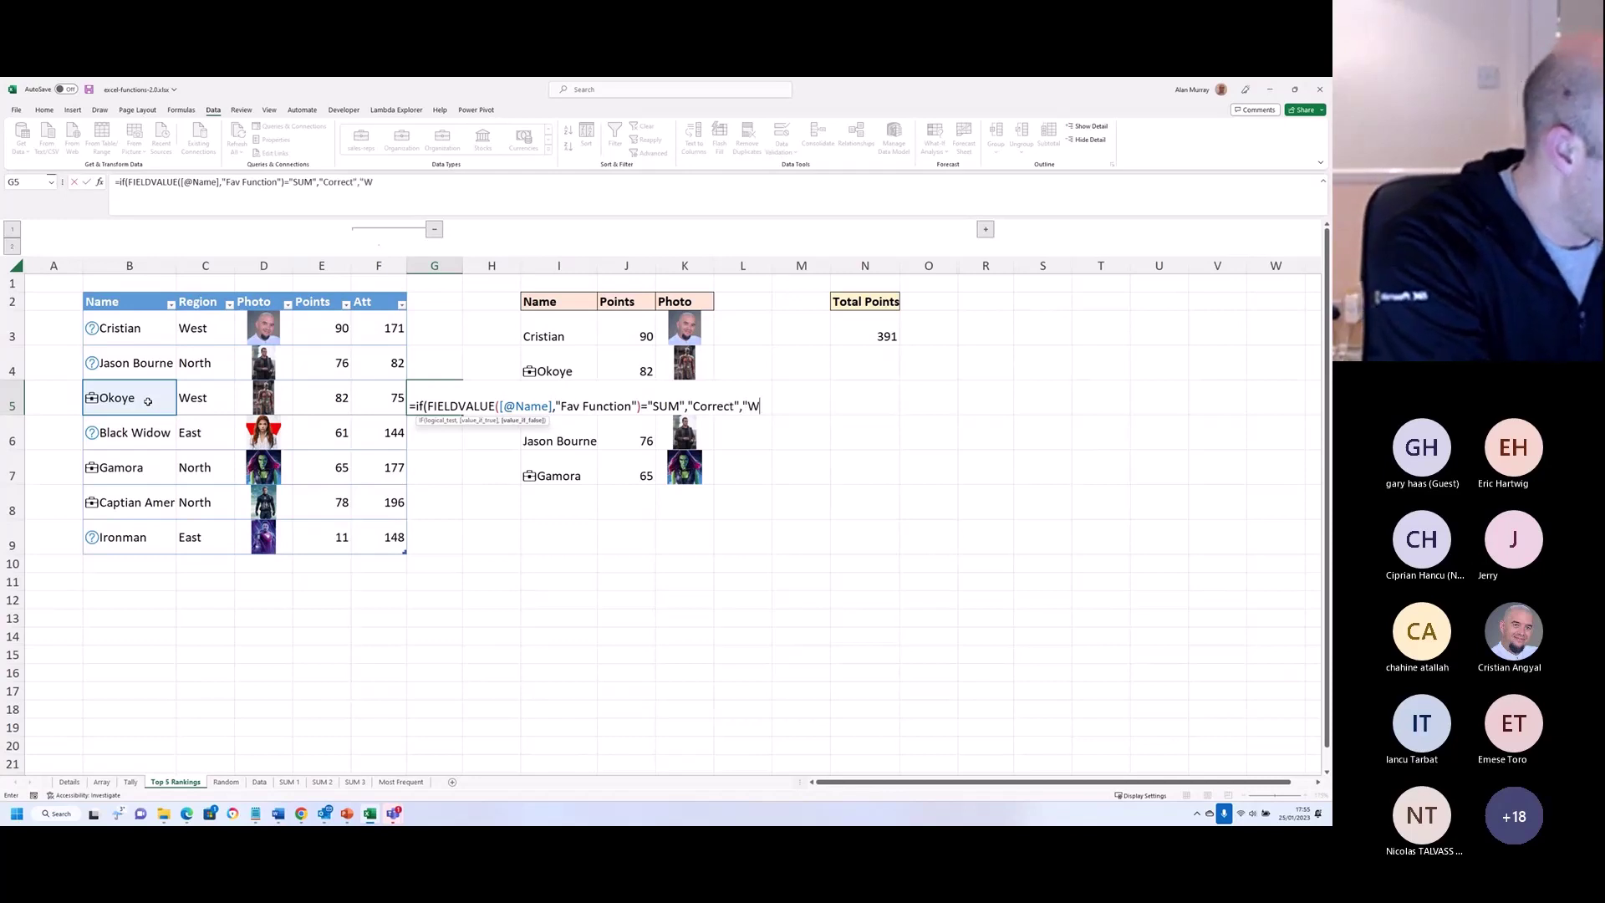
text(rong")
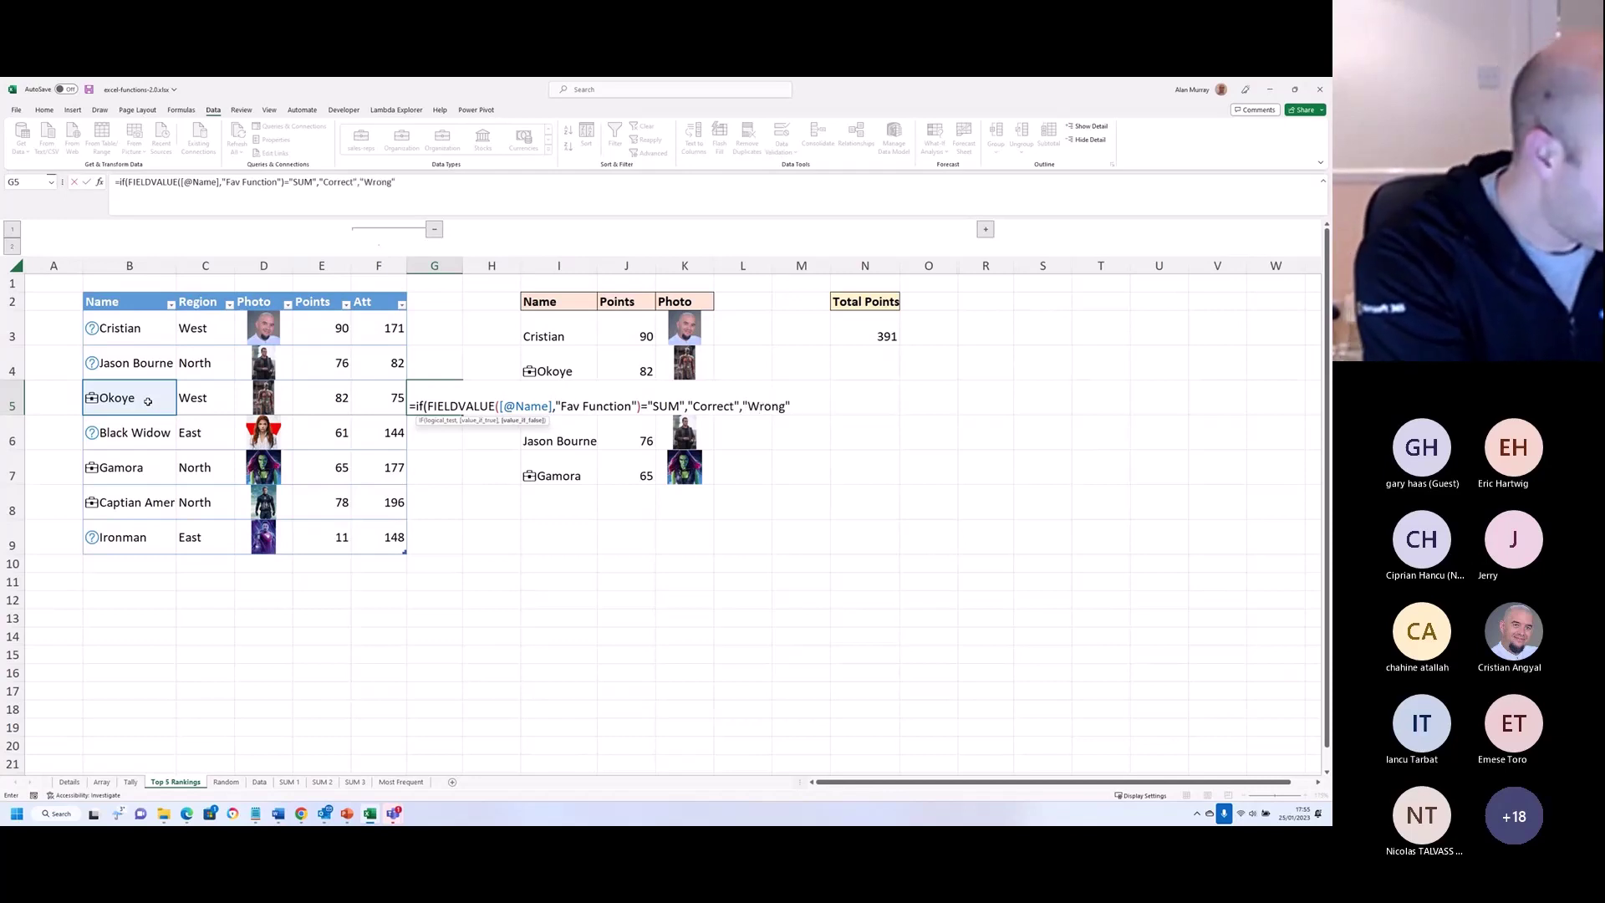
key(Return)
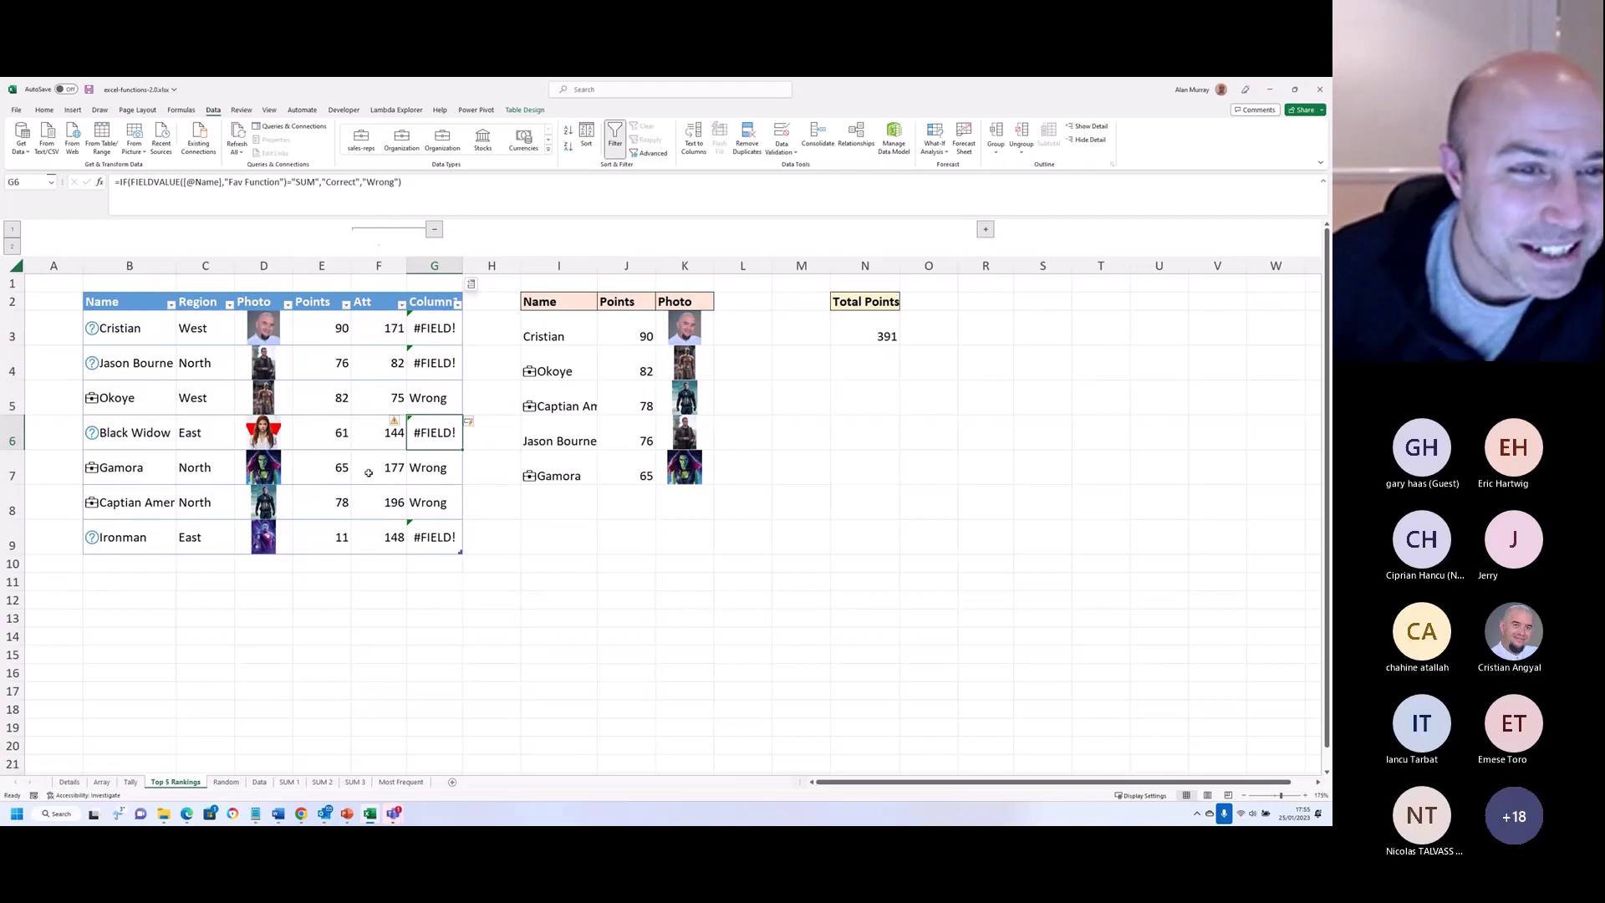
drag(164, 402, 431, 399)
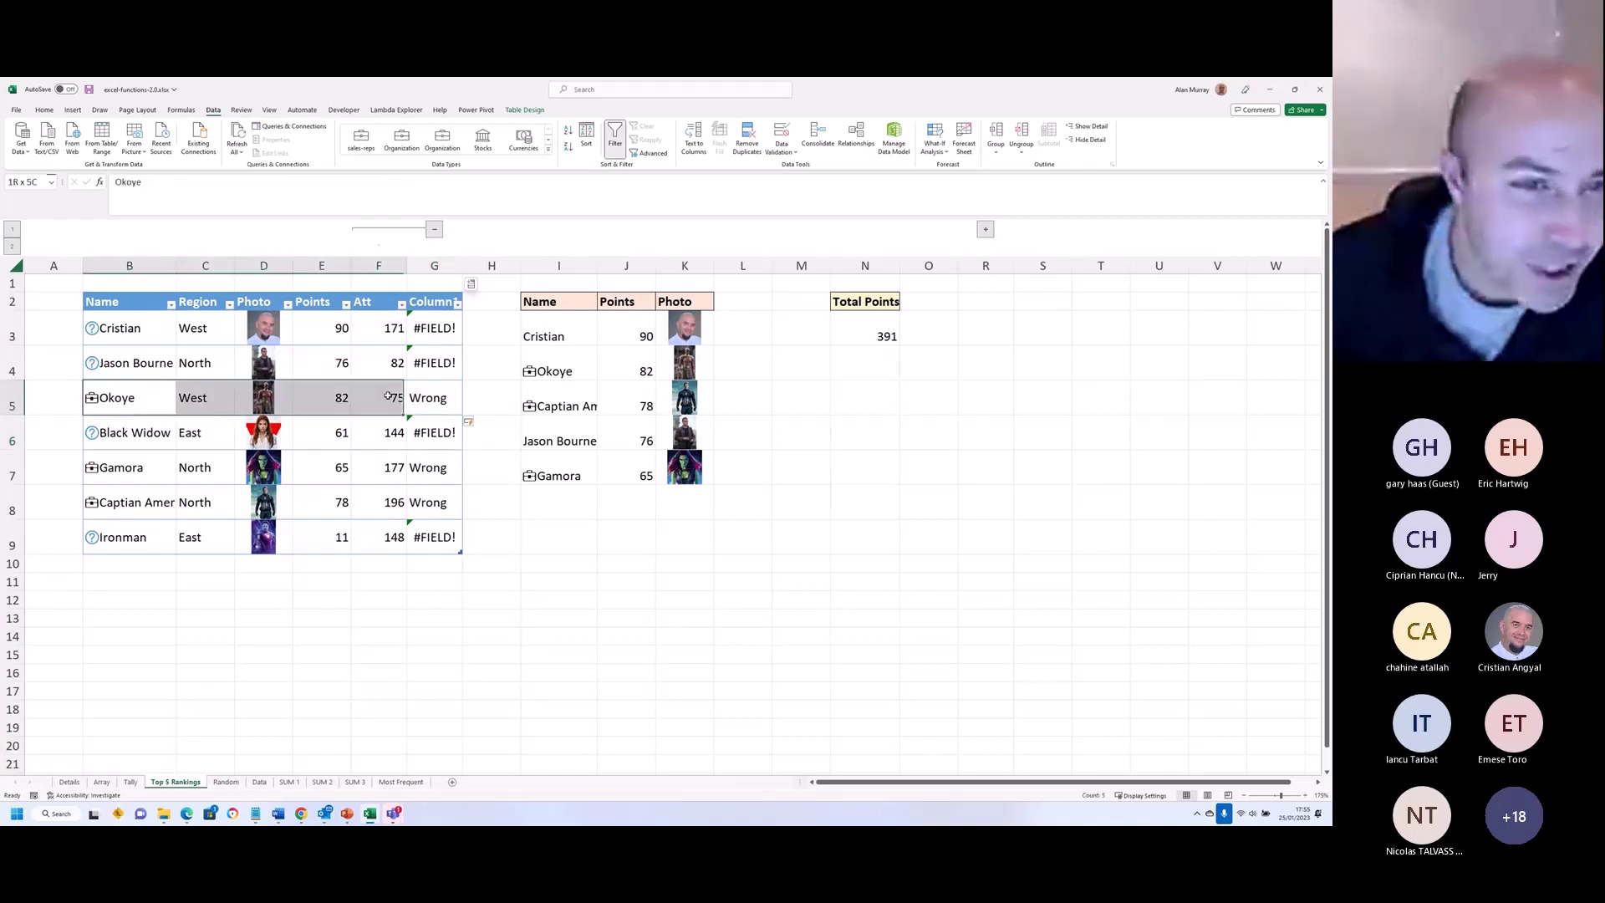
drag(146, 467, 430, 502)
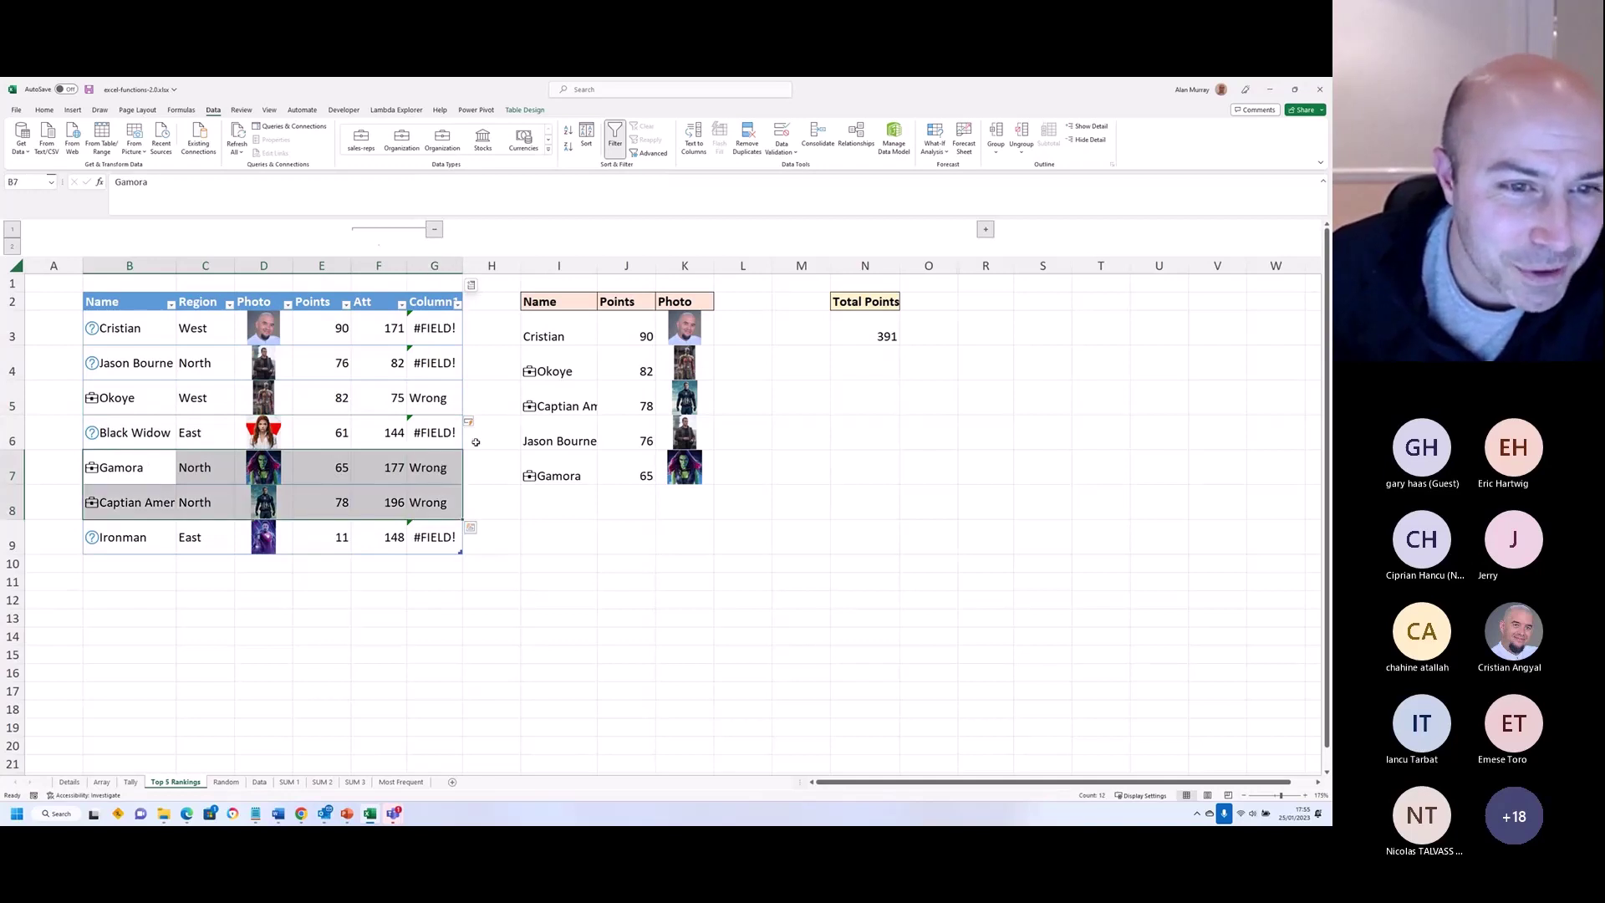
click(531, 566)
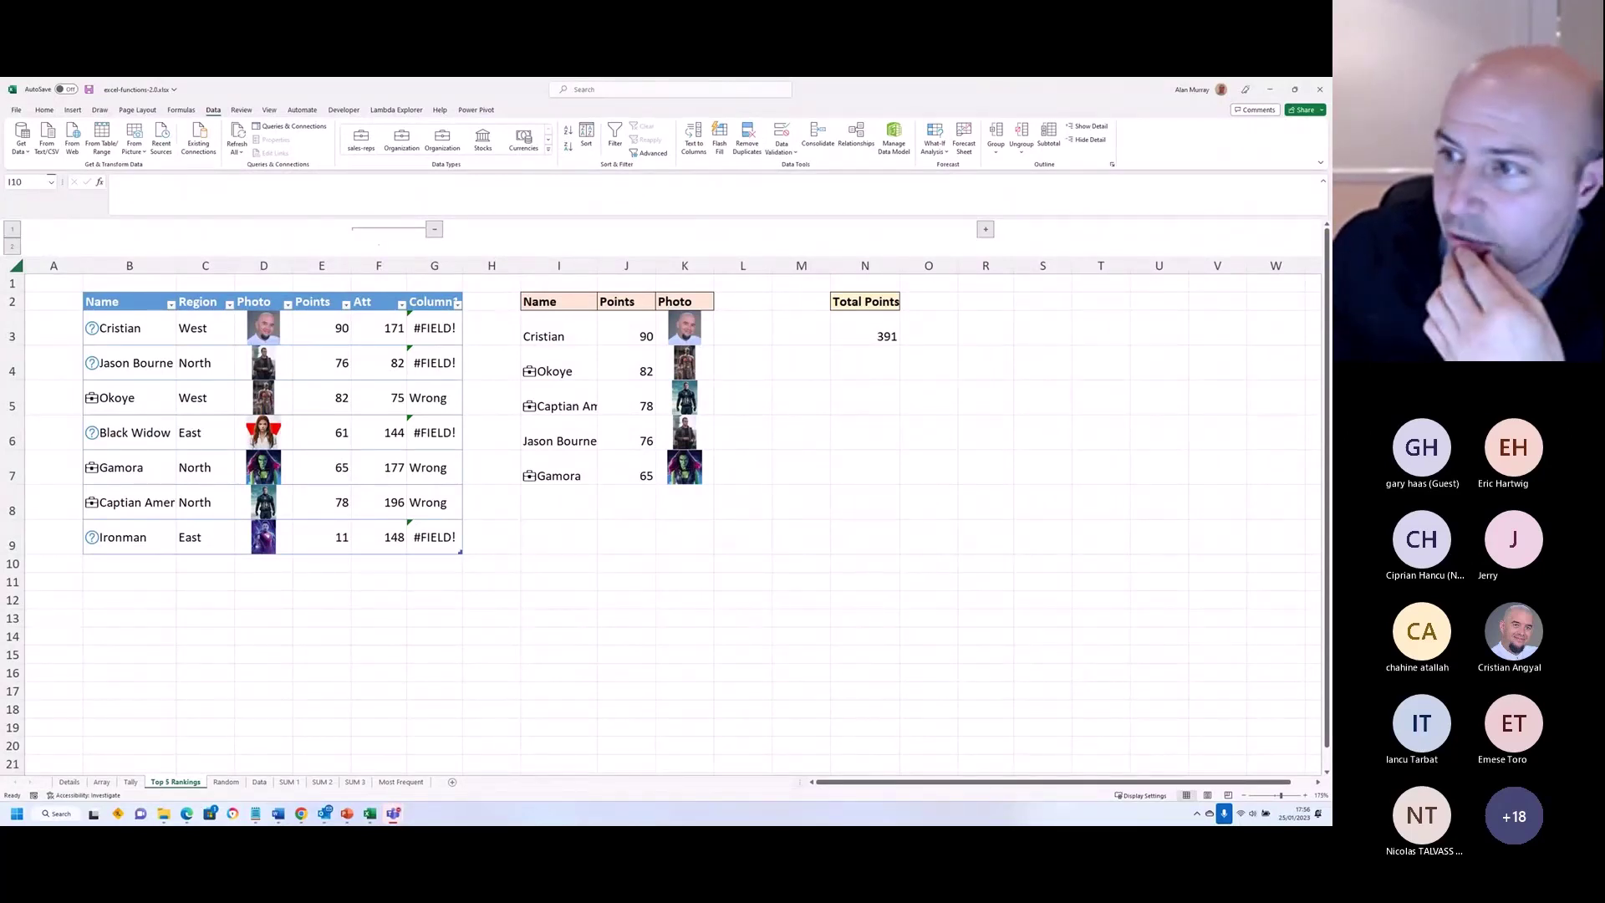
click(871, 432)
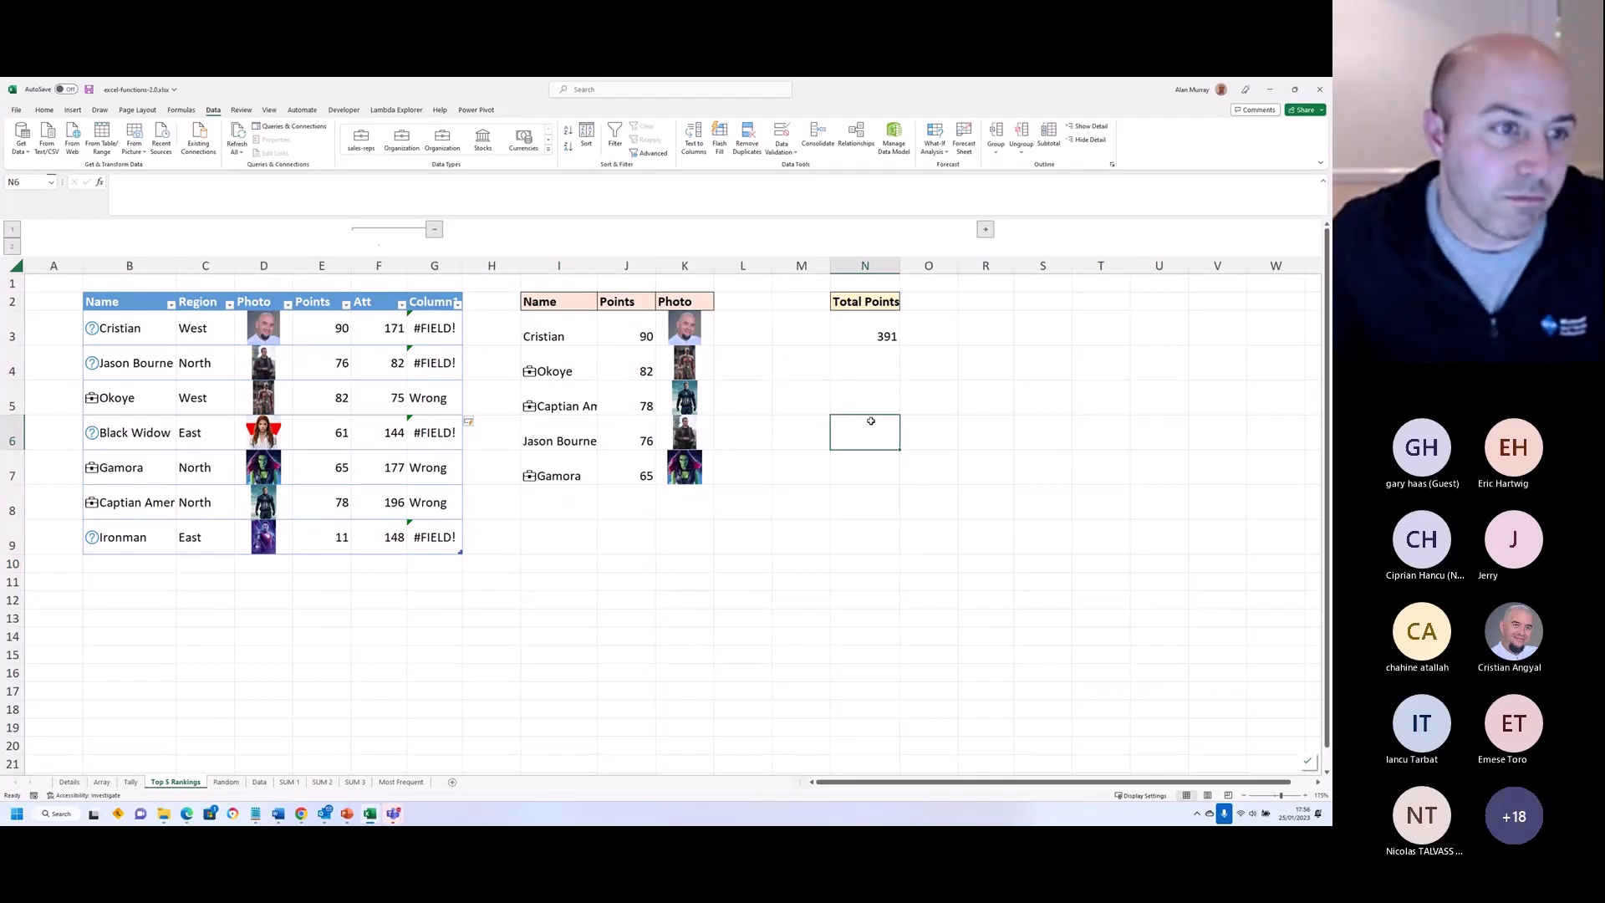
text(Total Points)
key(Escape)
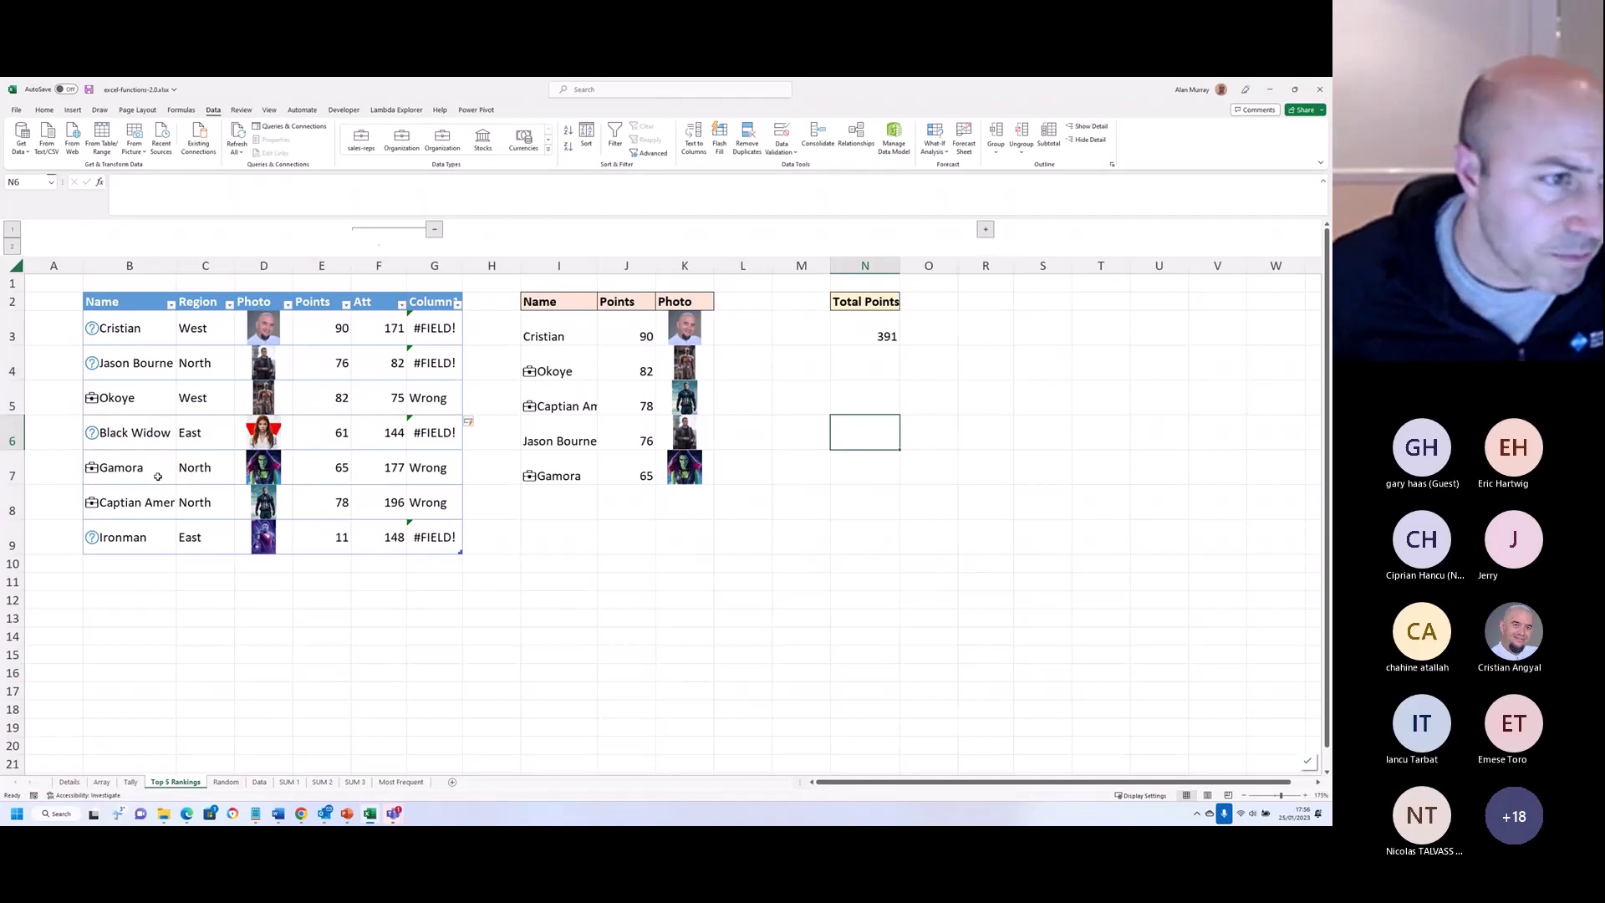
Step: Enter =SUM((FIELDVALUE(tblPoints[Name],"Fav Function")="COUNTIFS")*(tblPoints[Points])) in cell N6
double_click(878, 439)
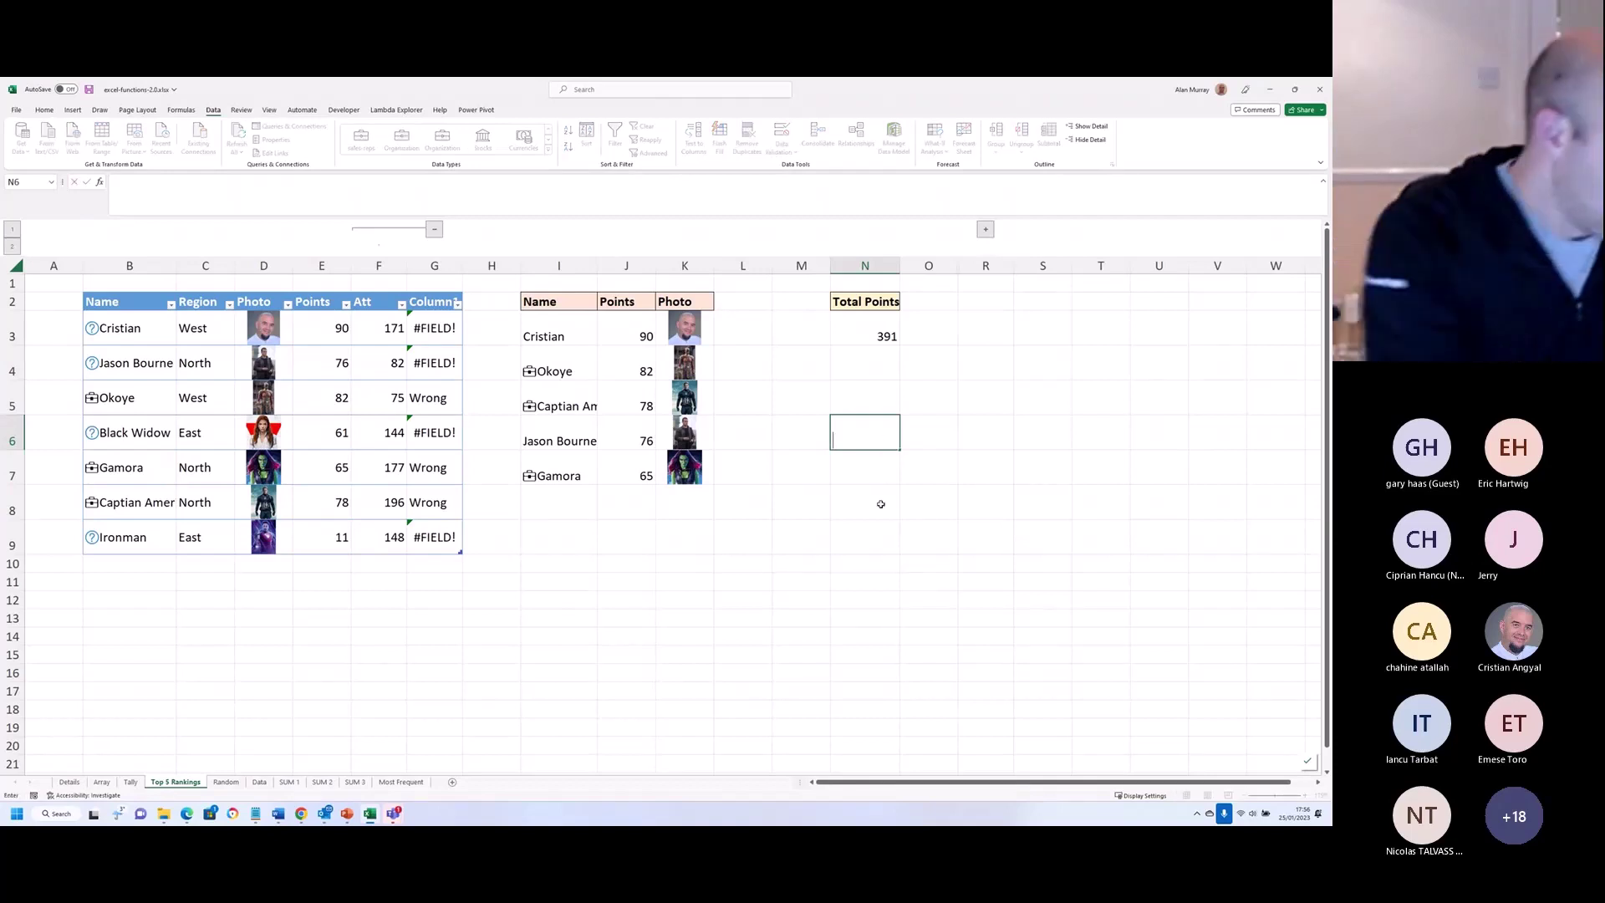
text(=sum)
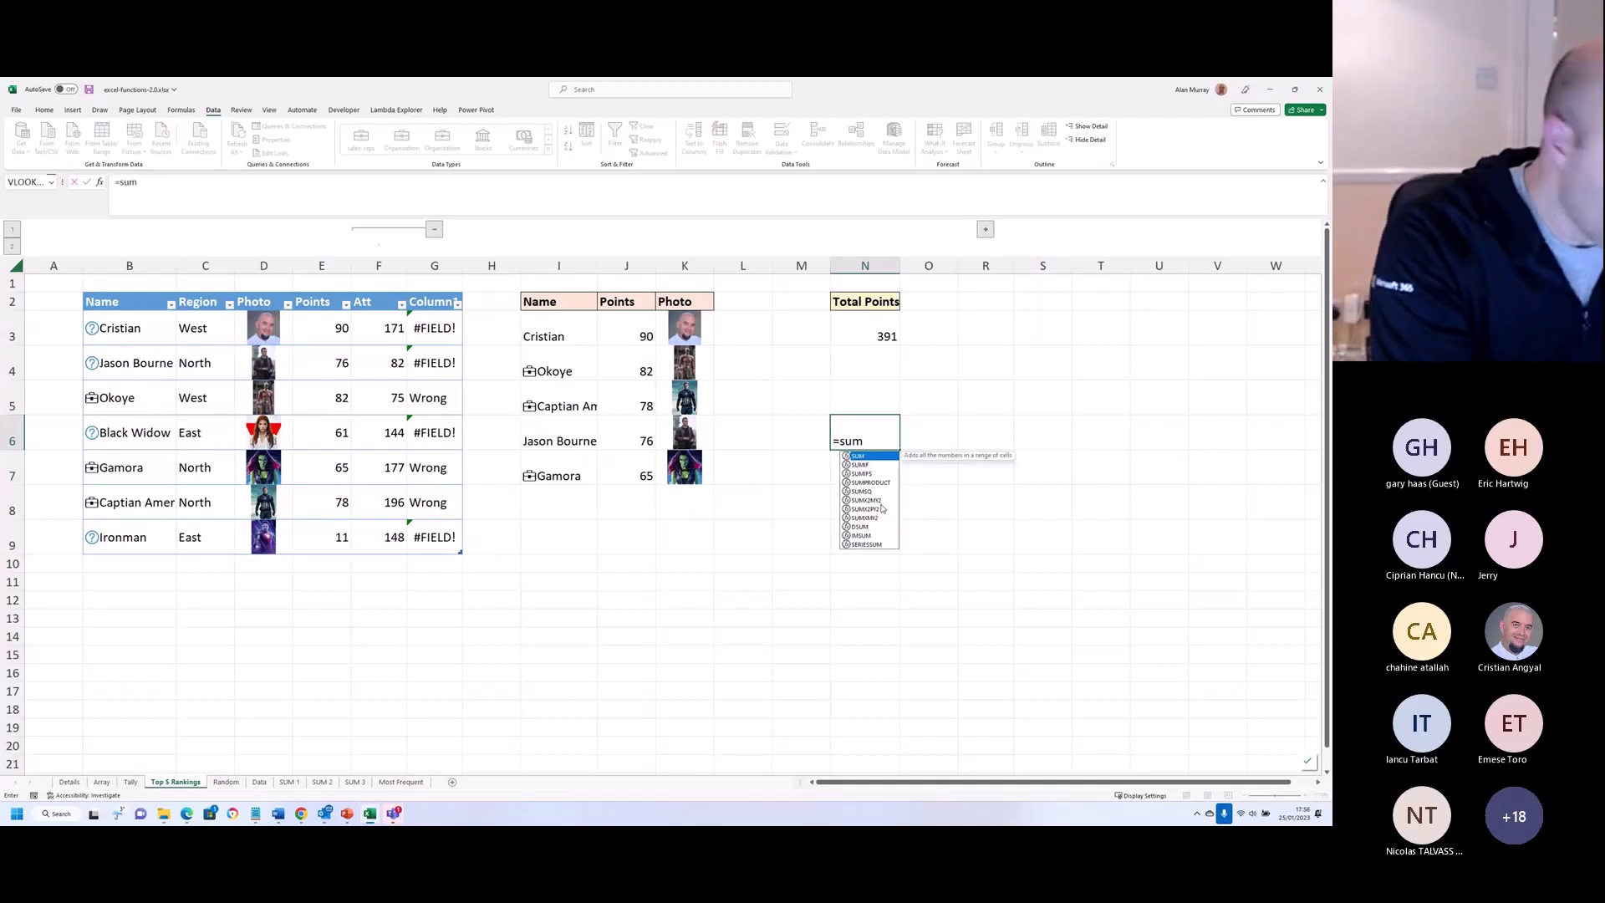
text((()
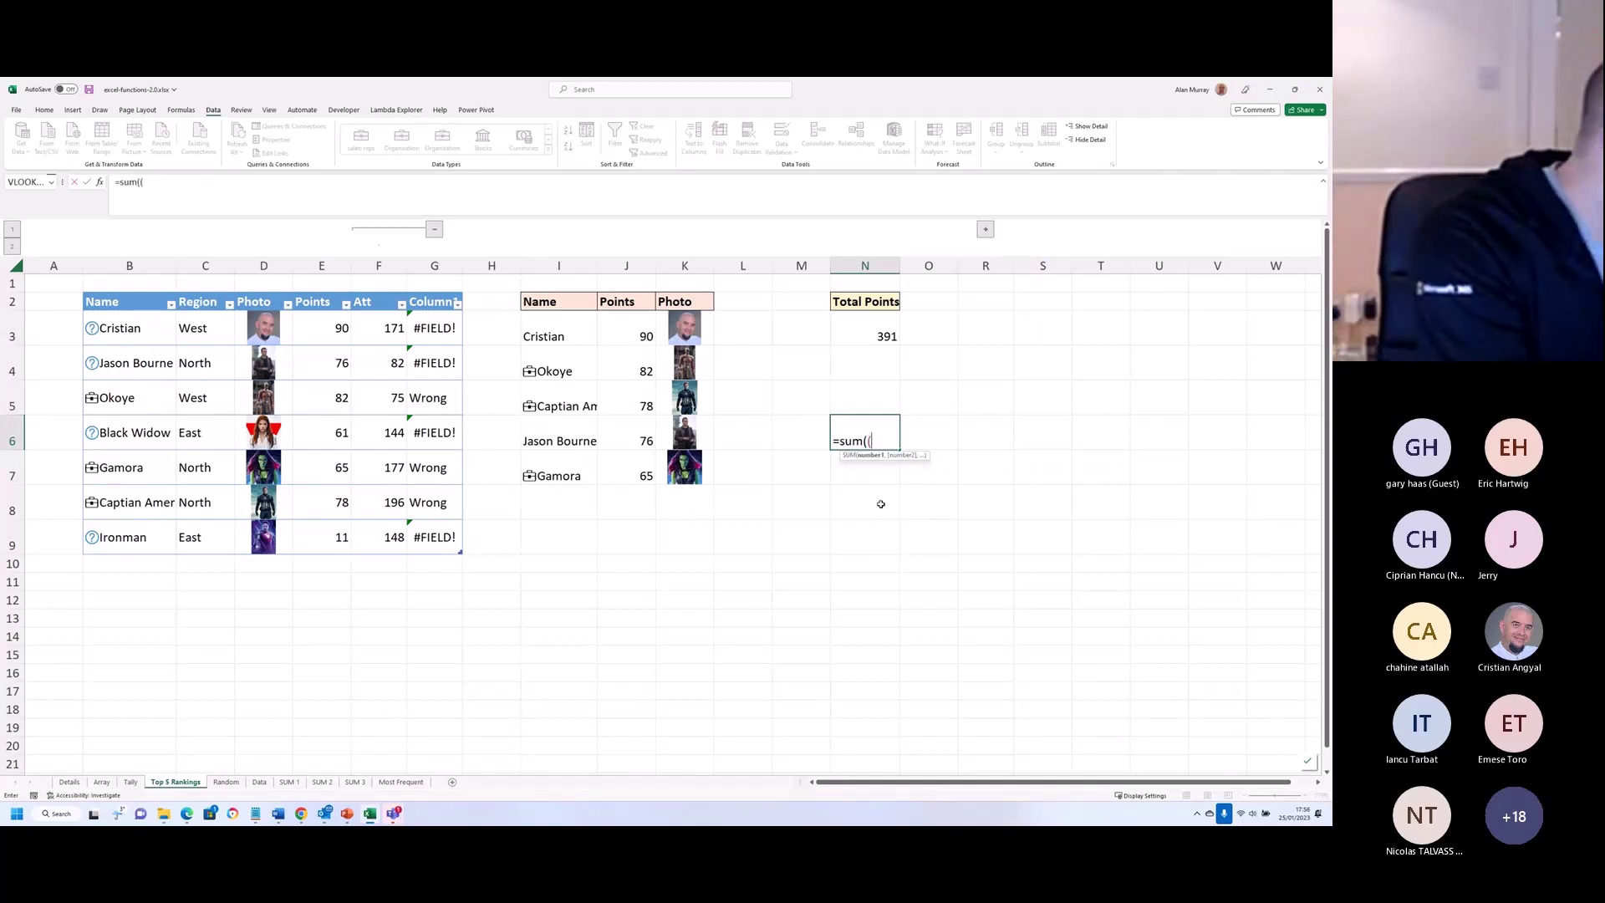
text(fiel)
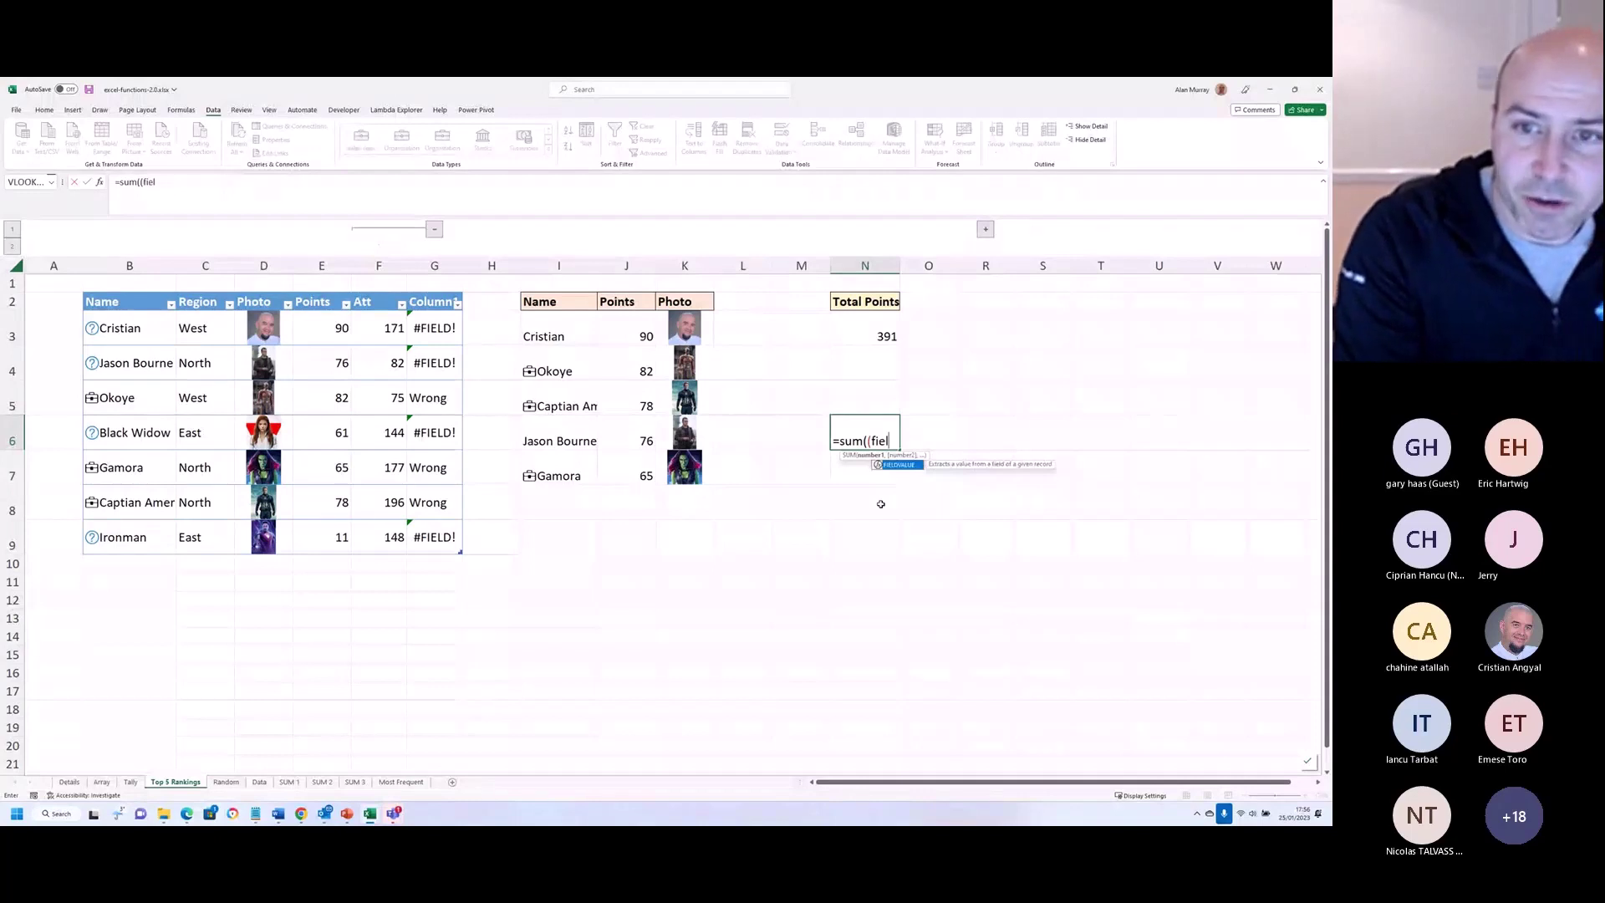
key(Tab)
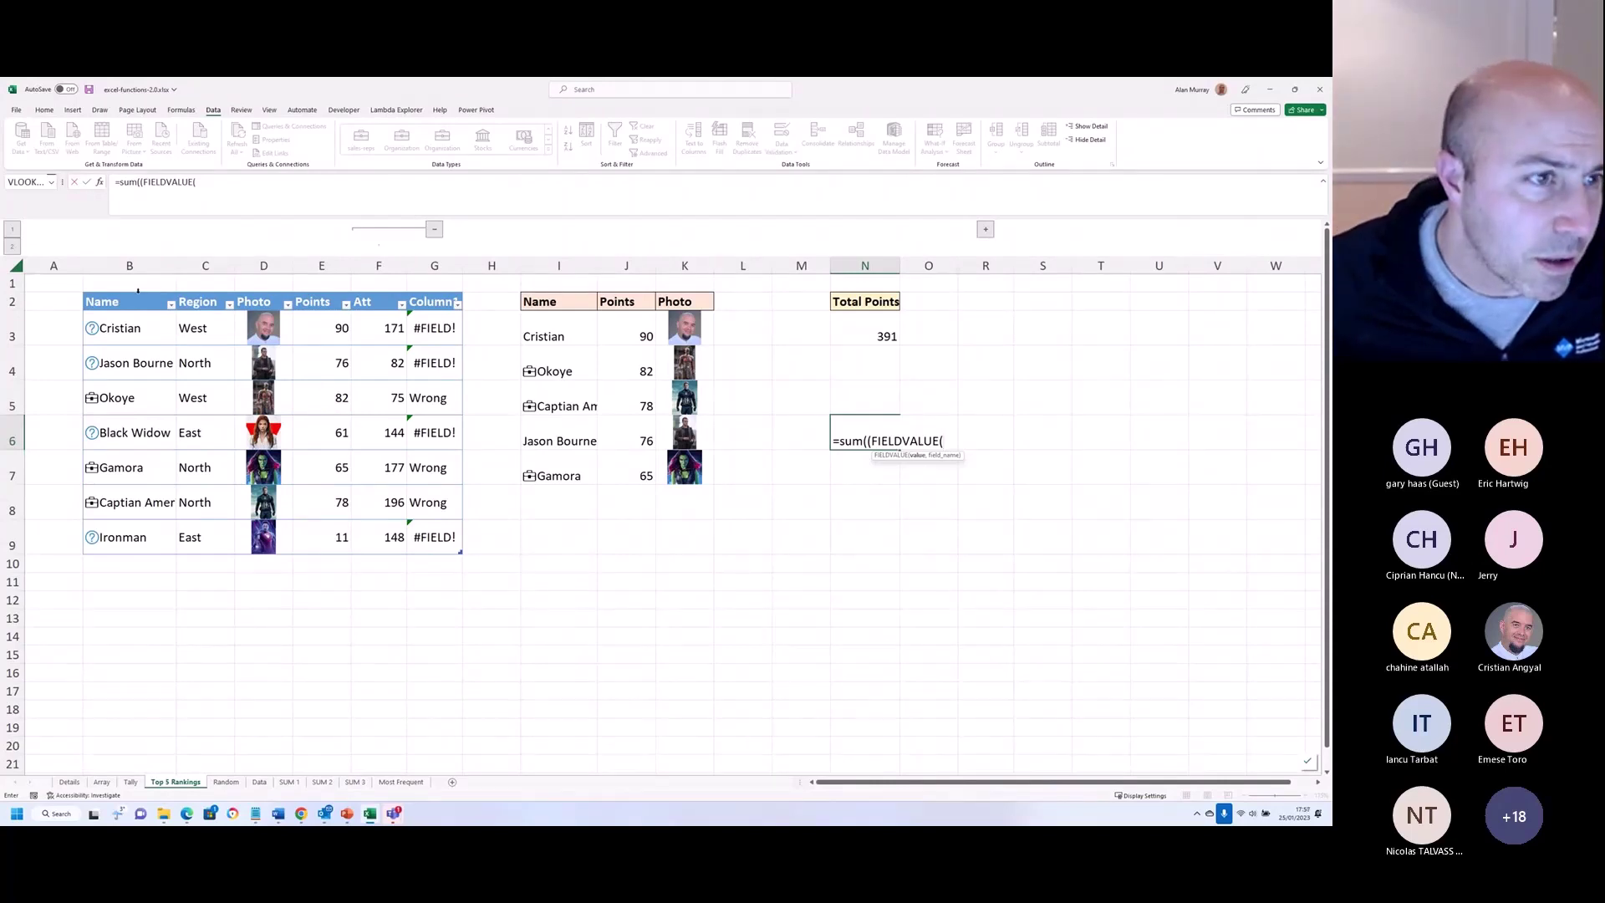
click(138, 291)
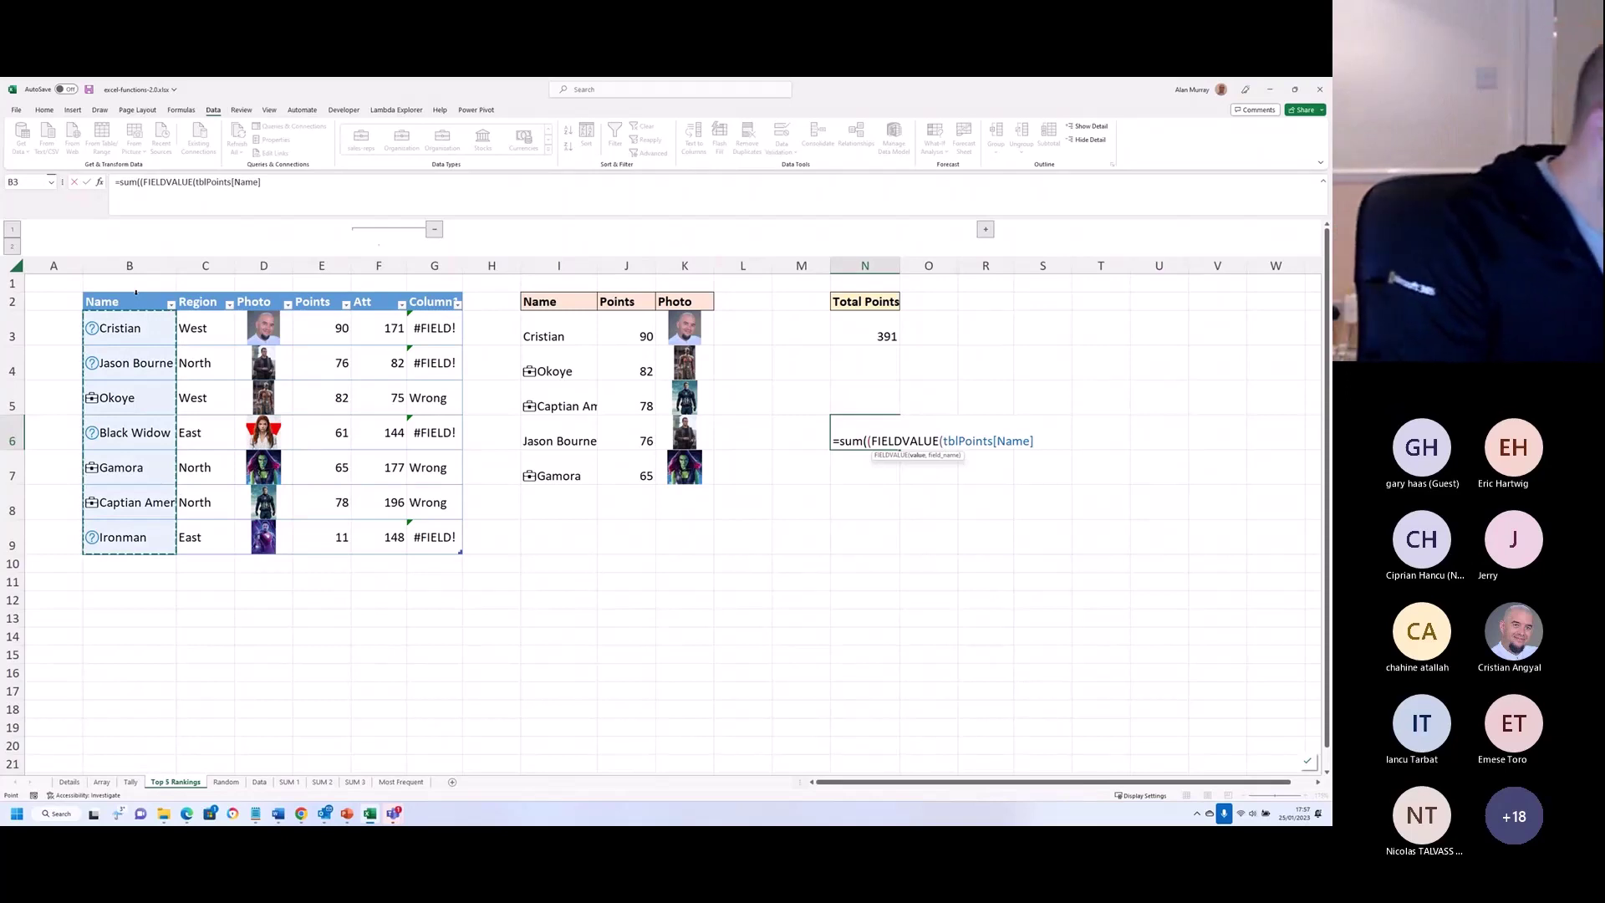
text(,"Fav)
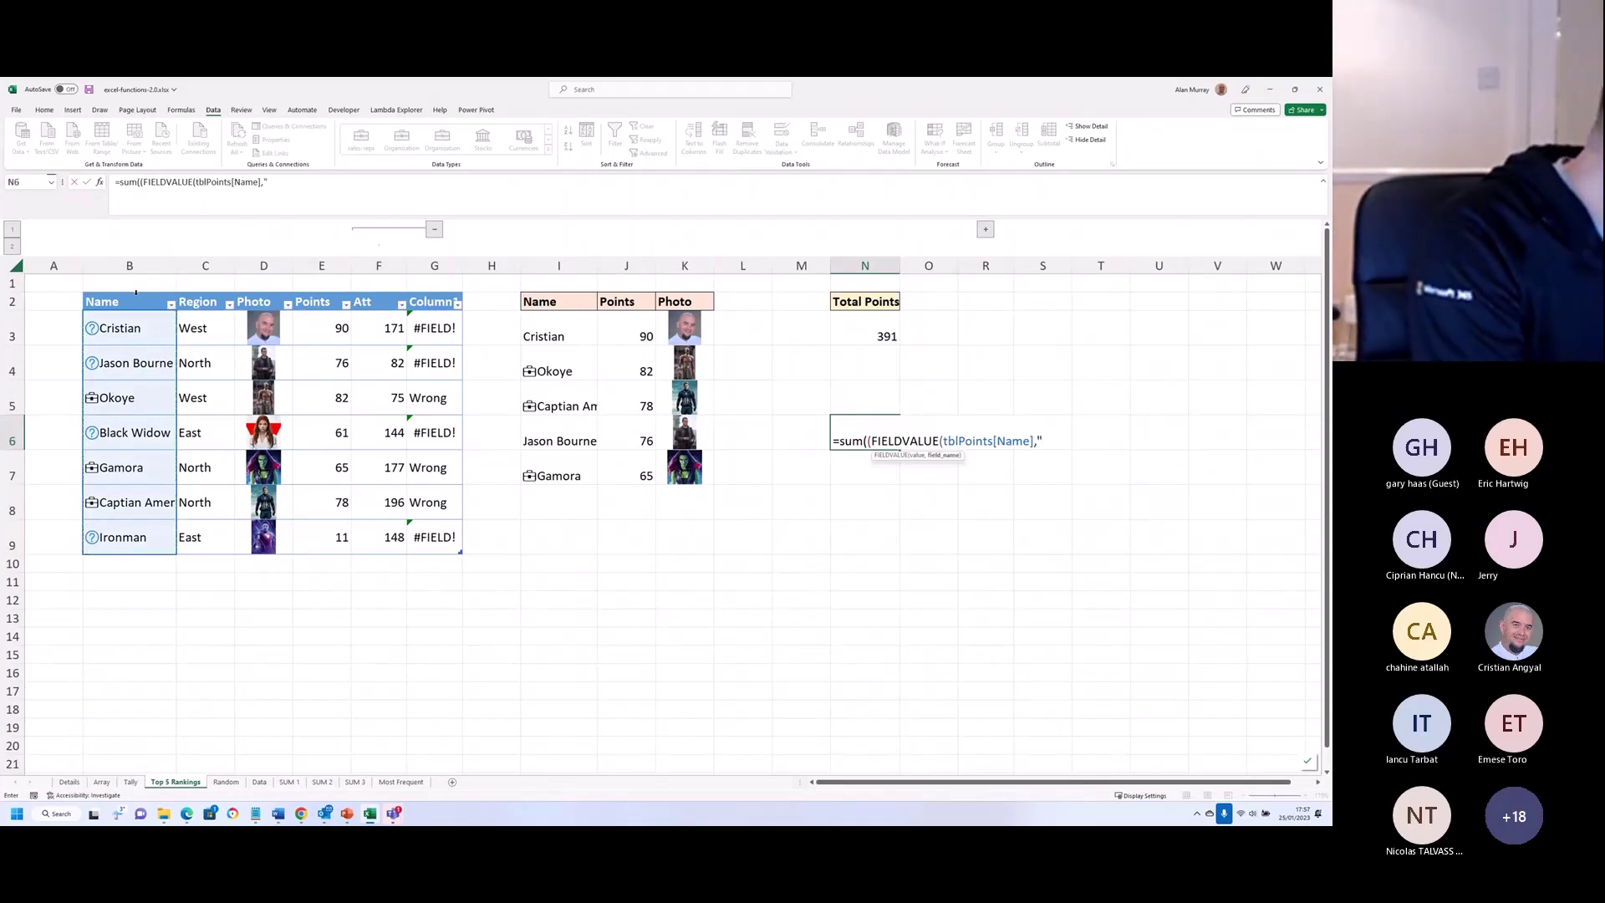
text( F)
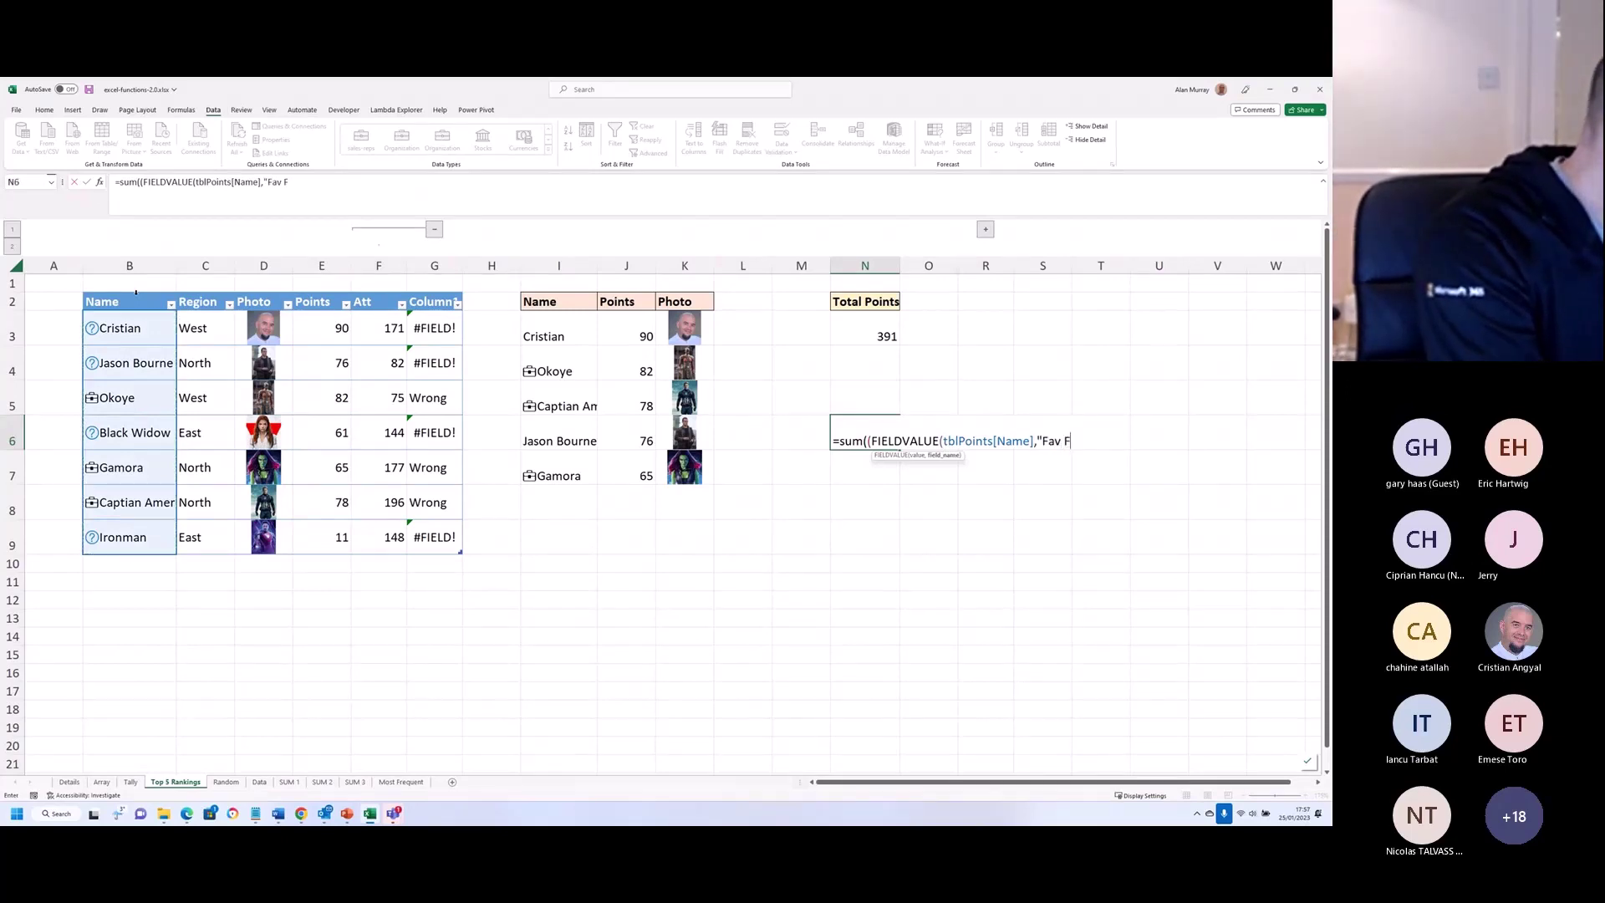
text(unction"))
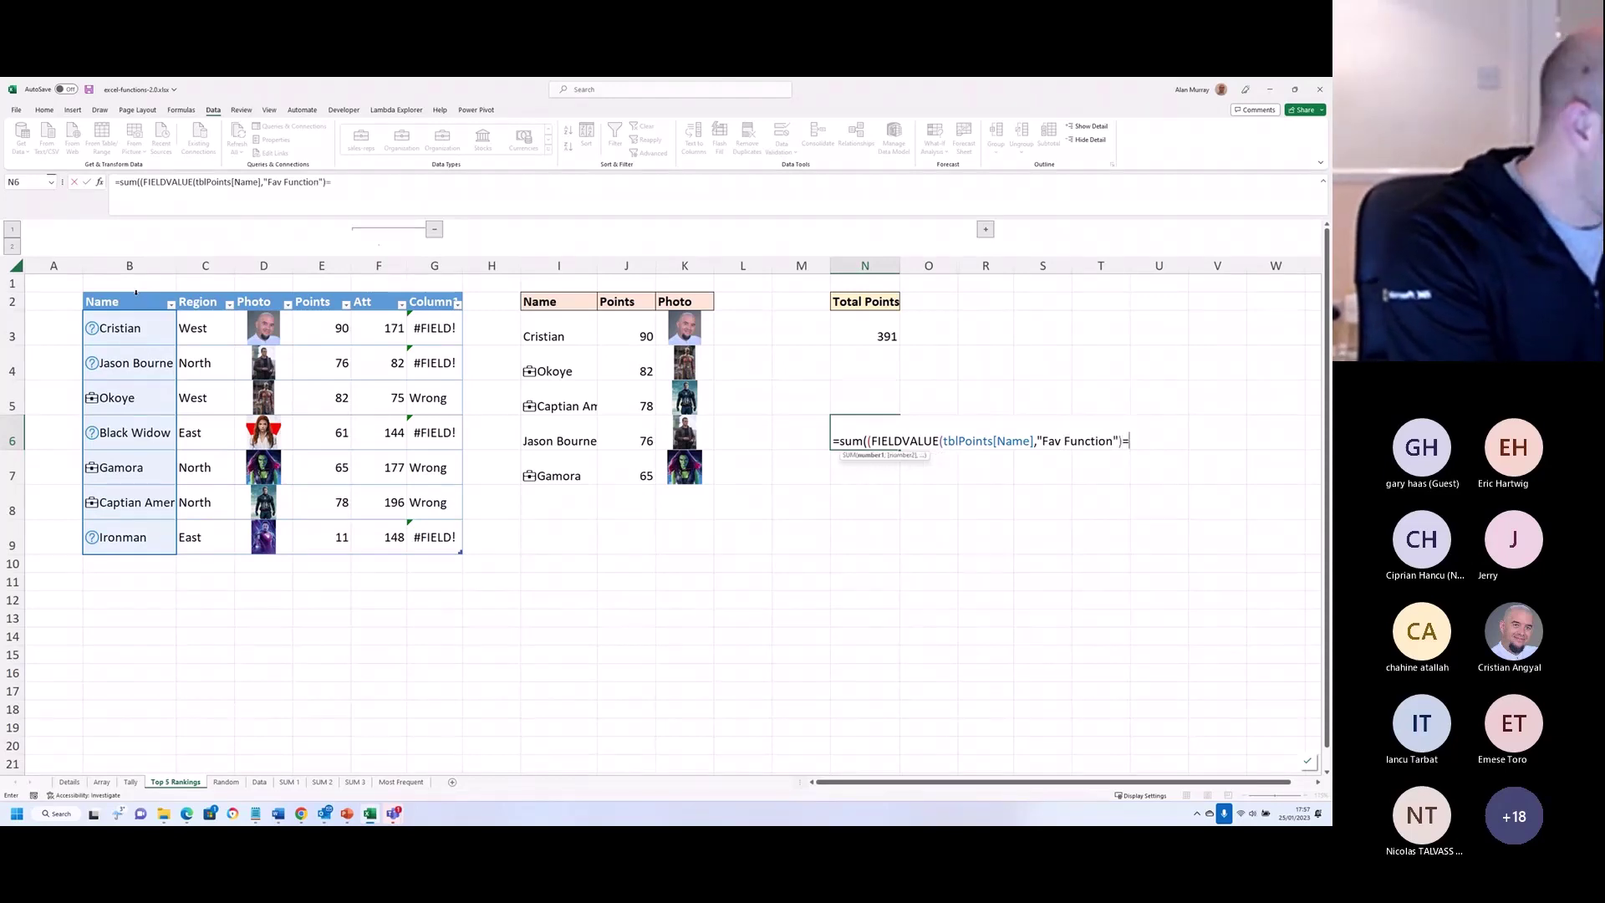
text(="COUN)
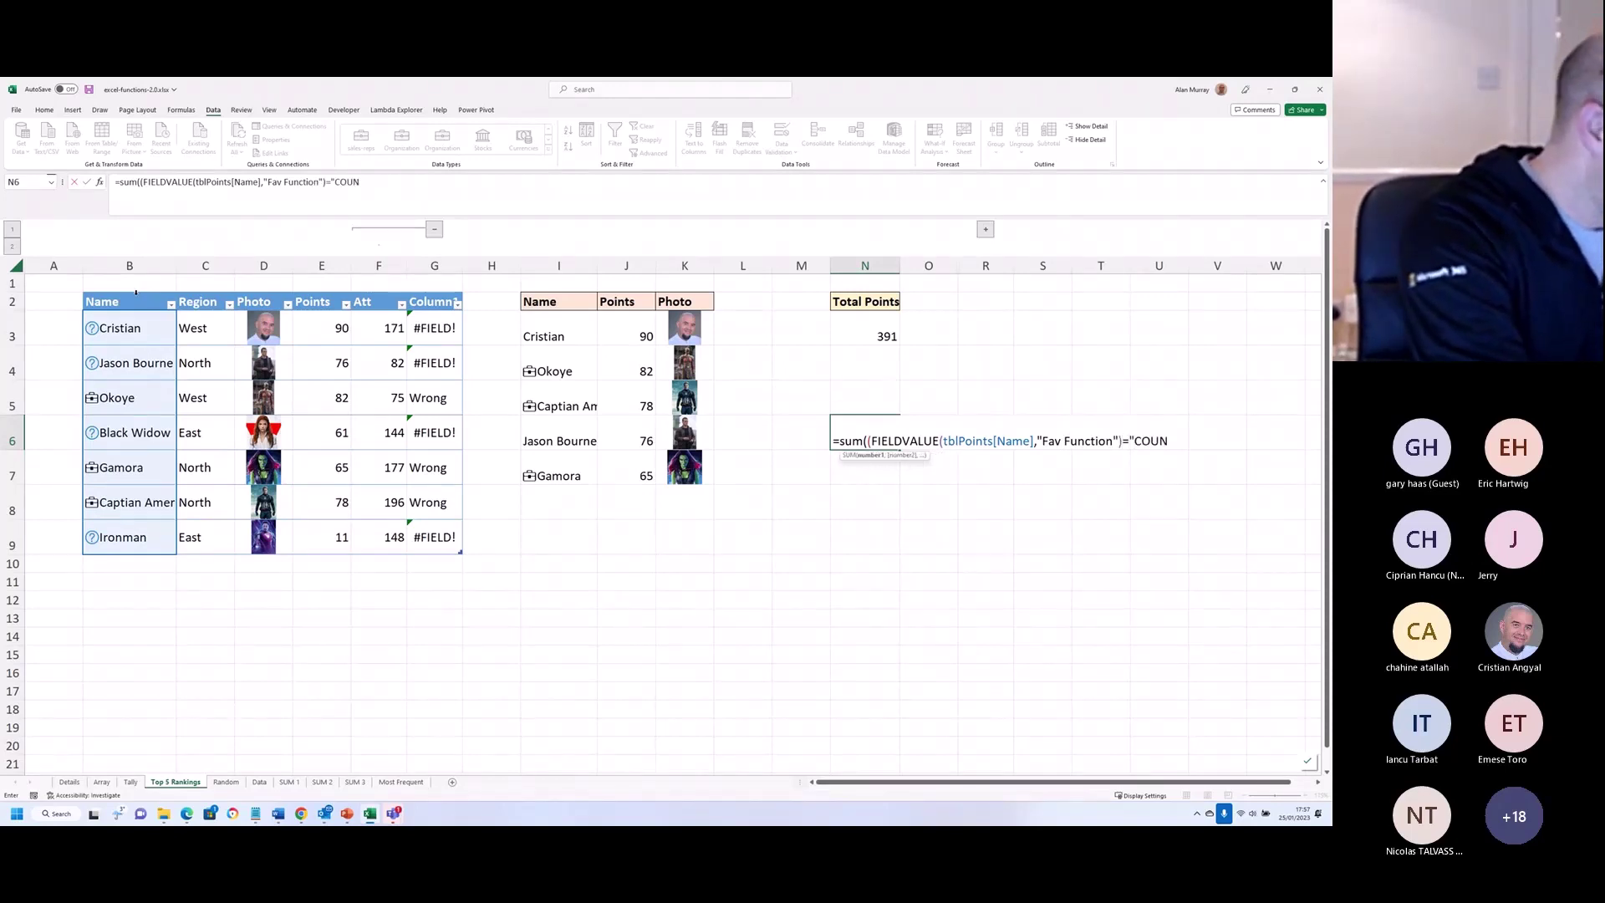
text(TIFS")
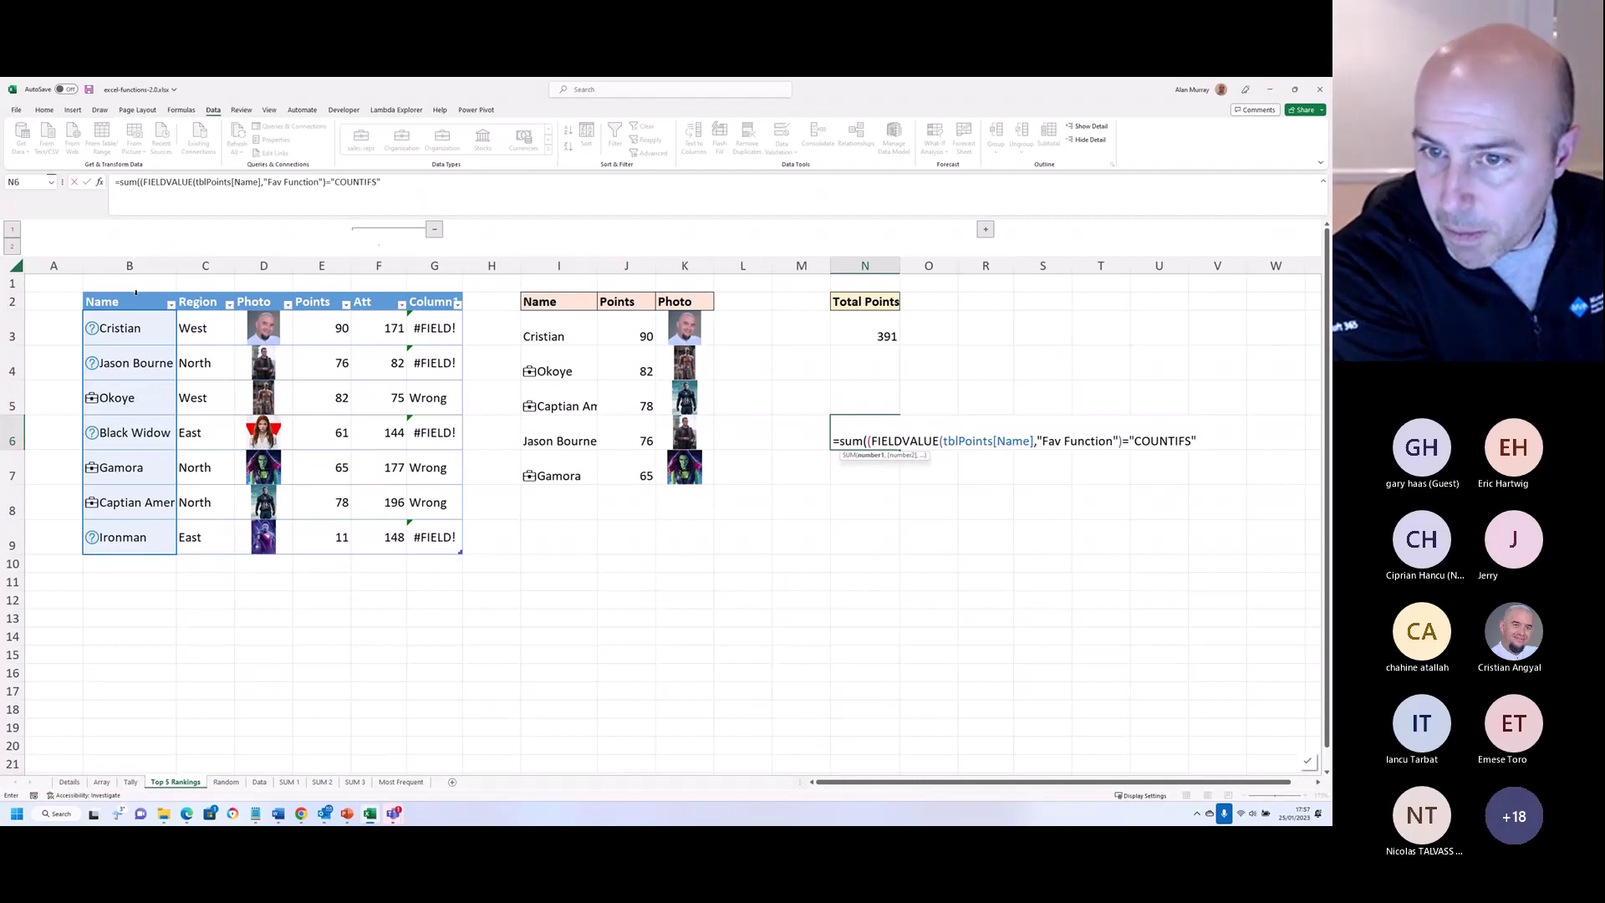
text())
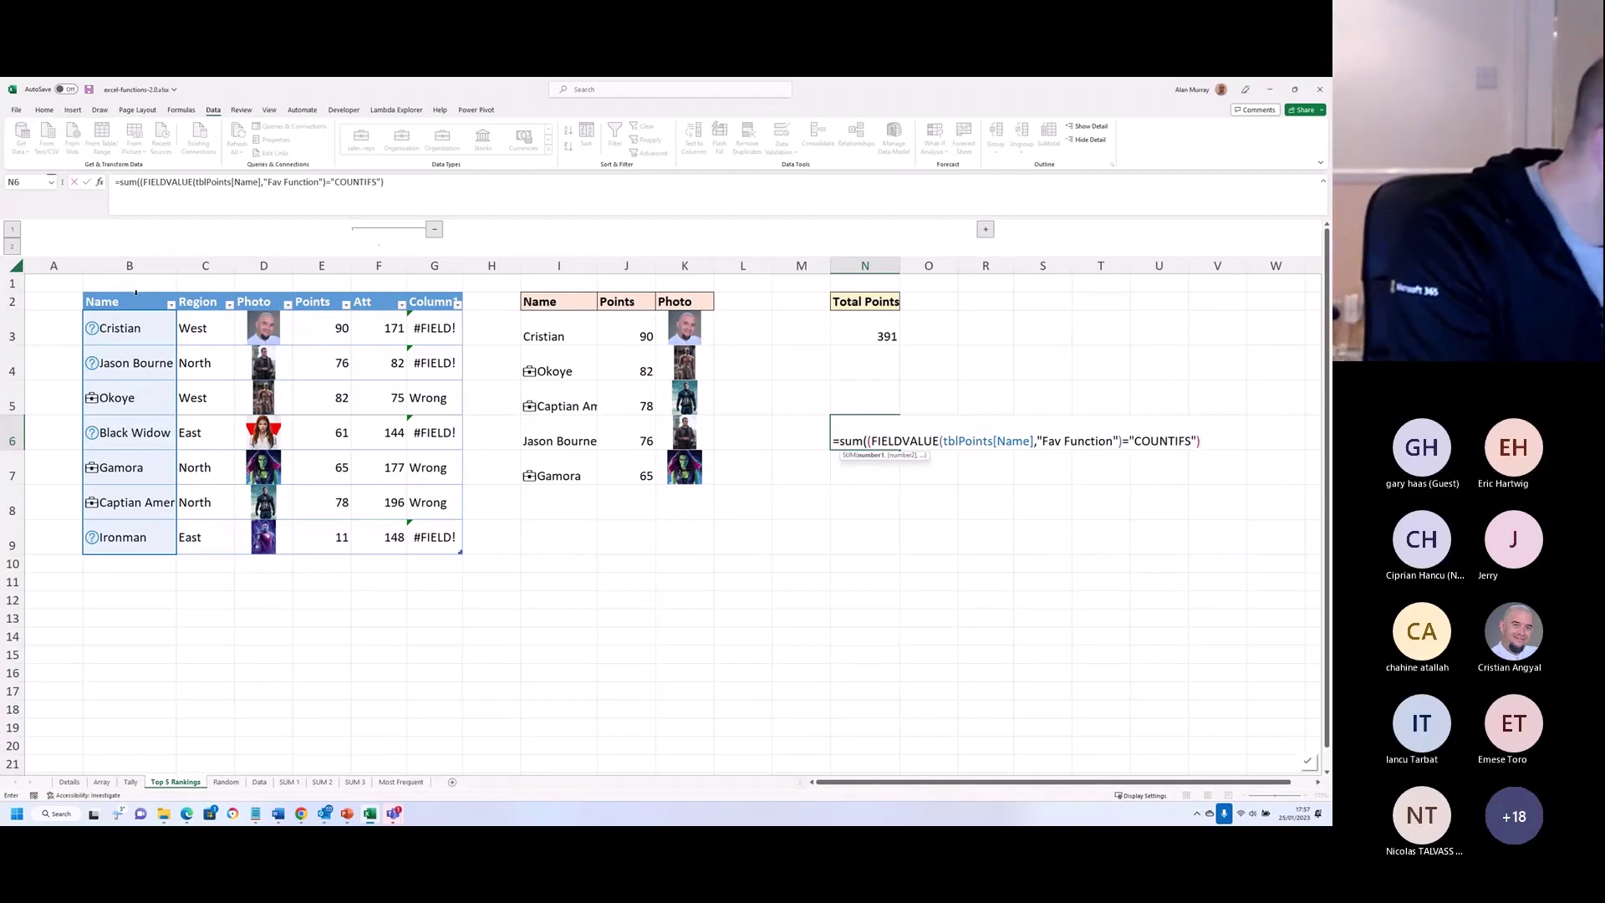
text(*()
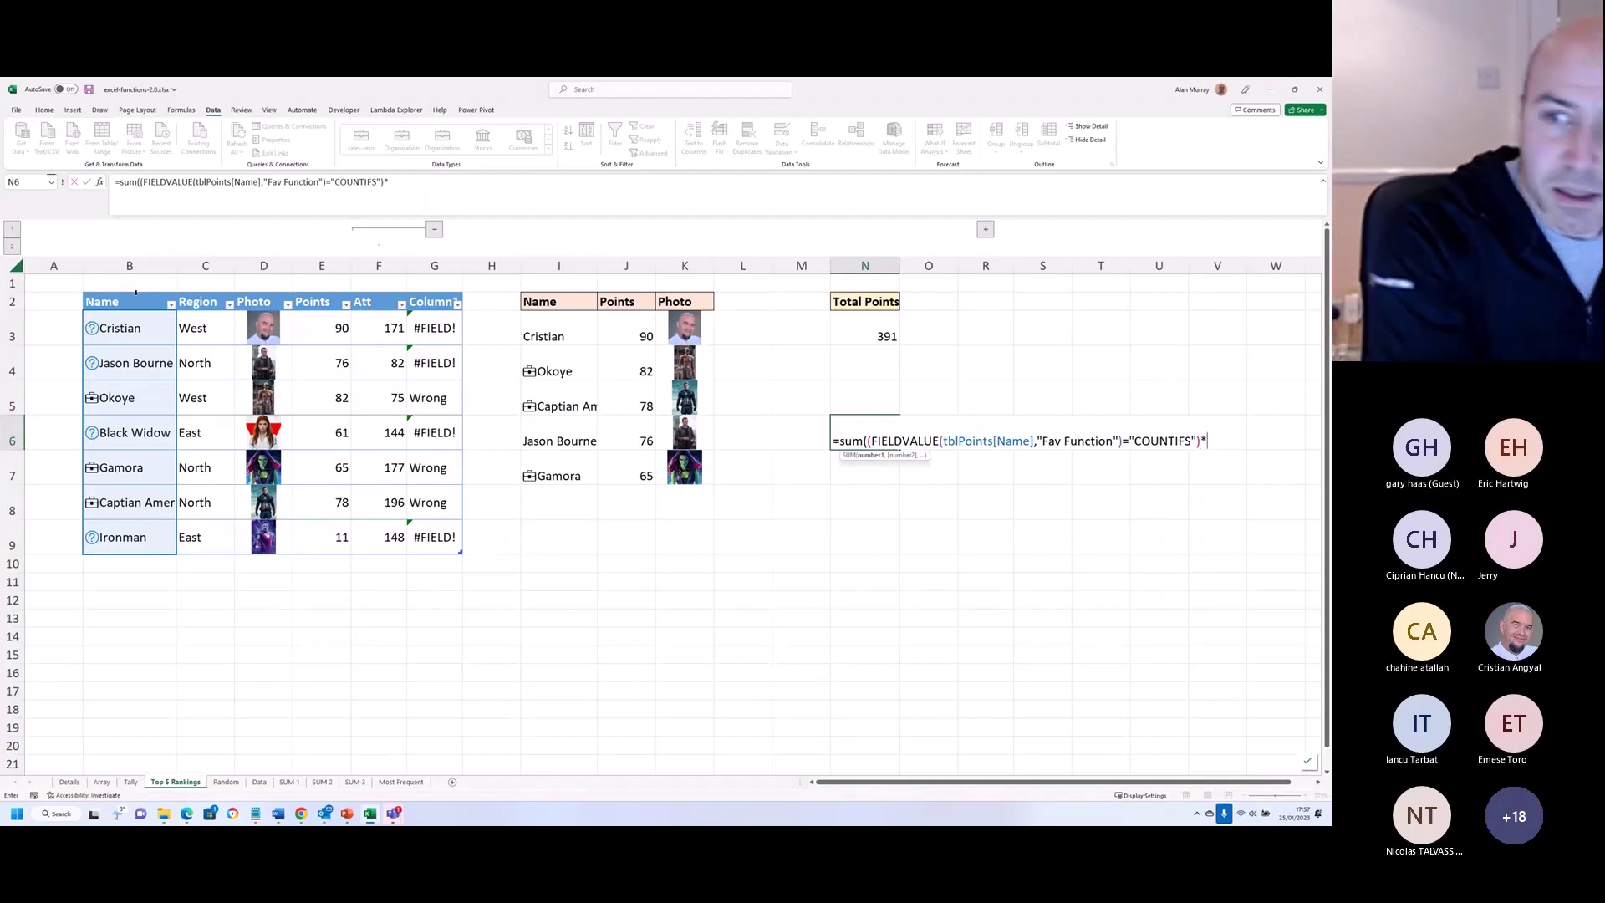
click(328, 293)
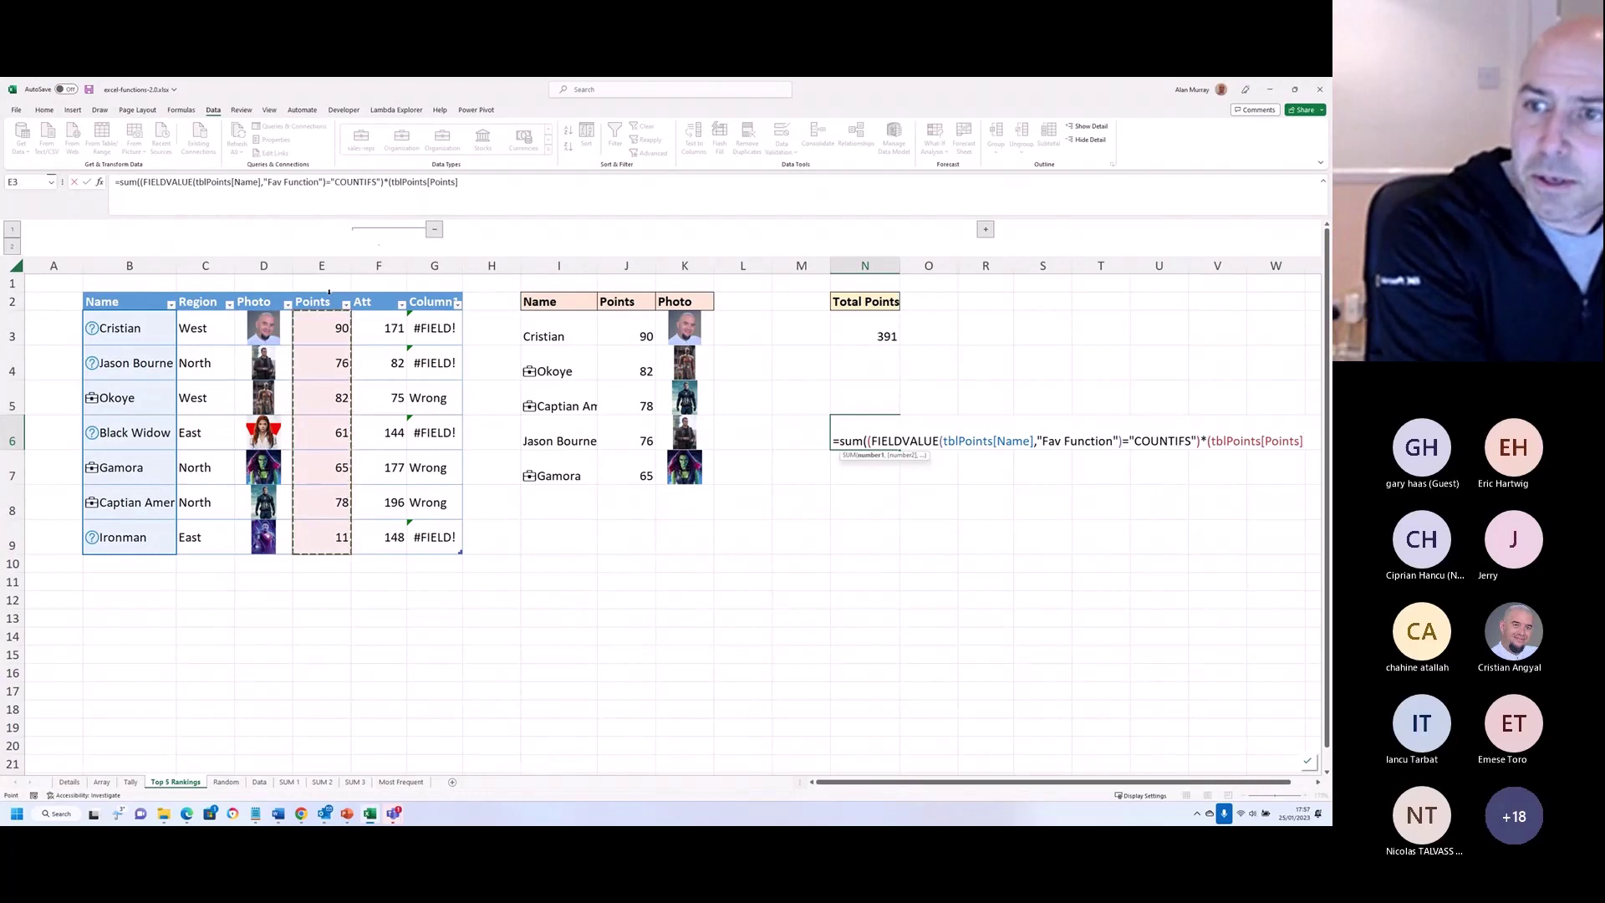
text()))
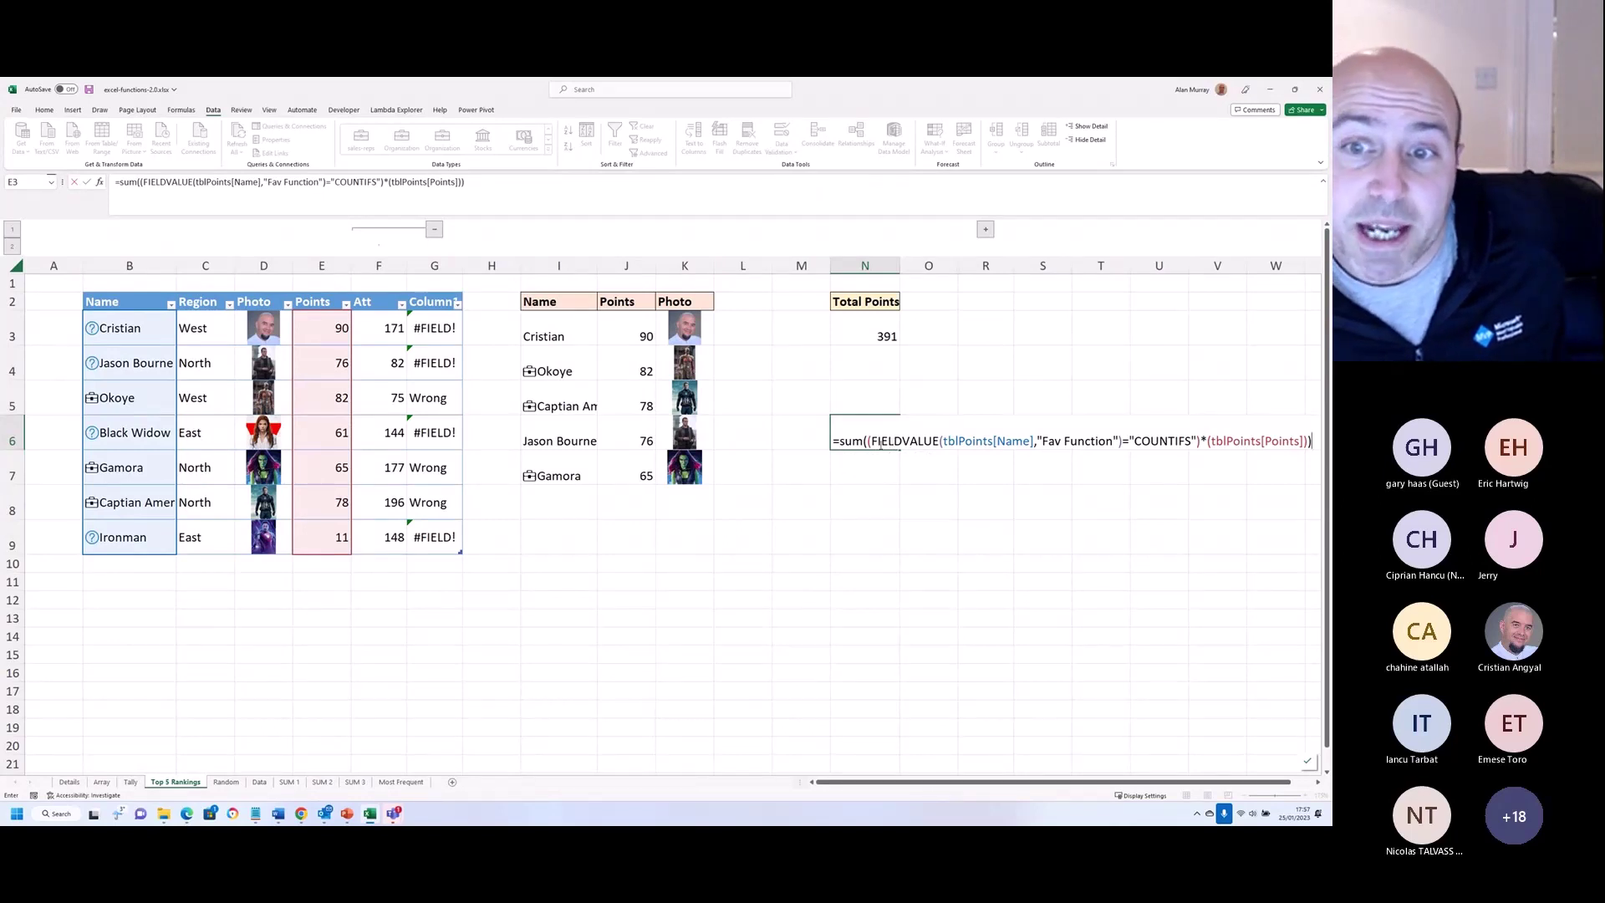
drag(873, 441, 1130, 440)
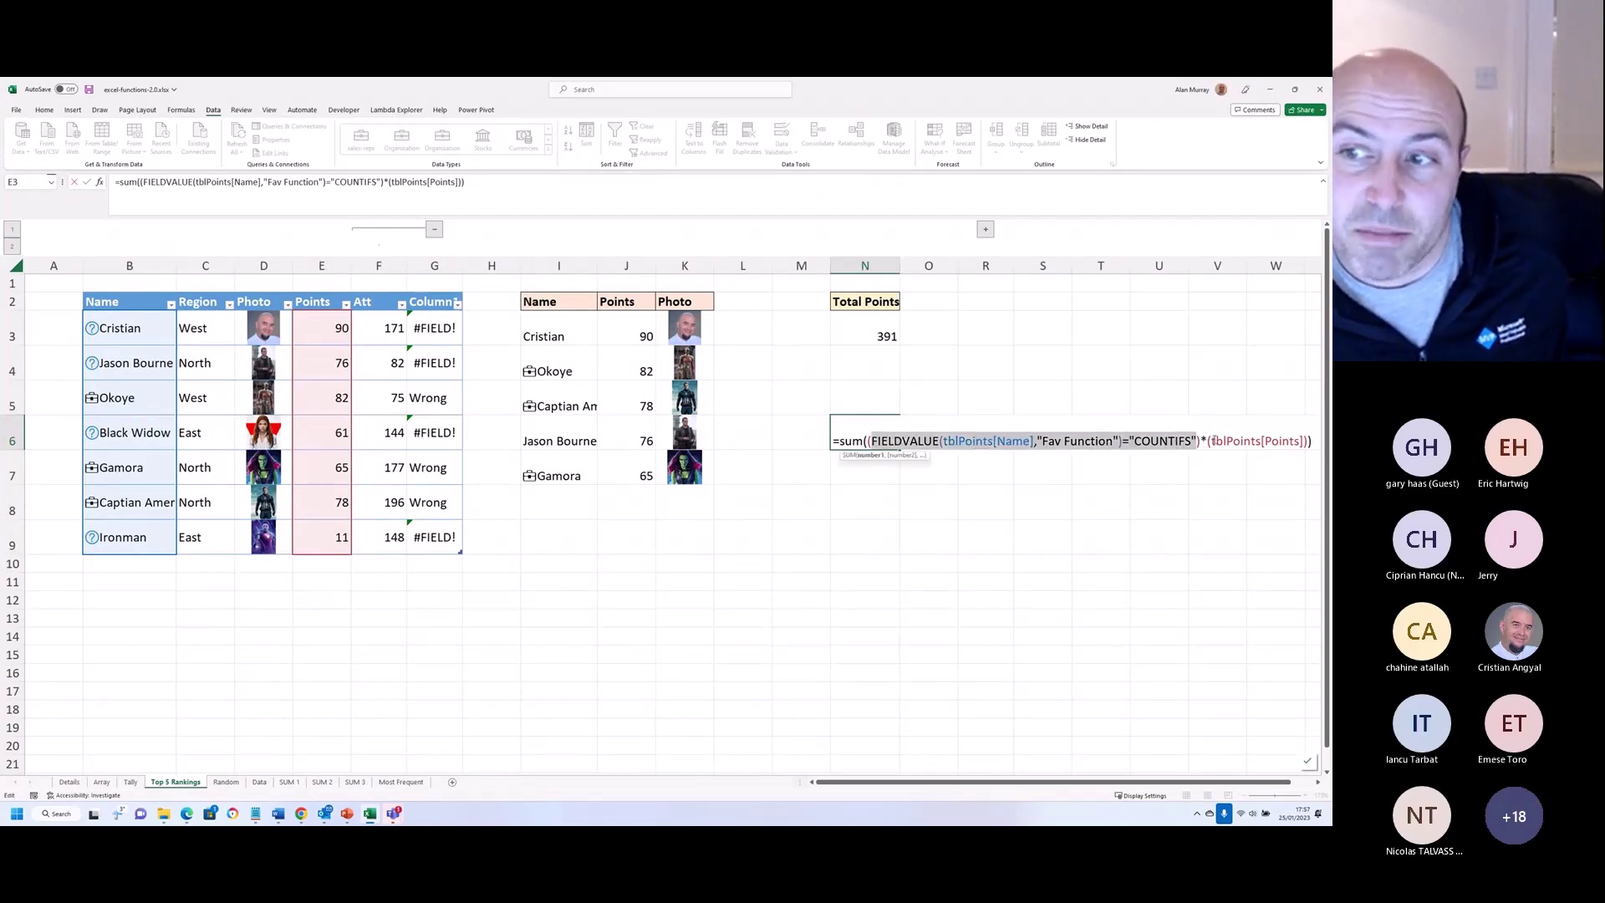
click(1211, 440)
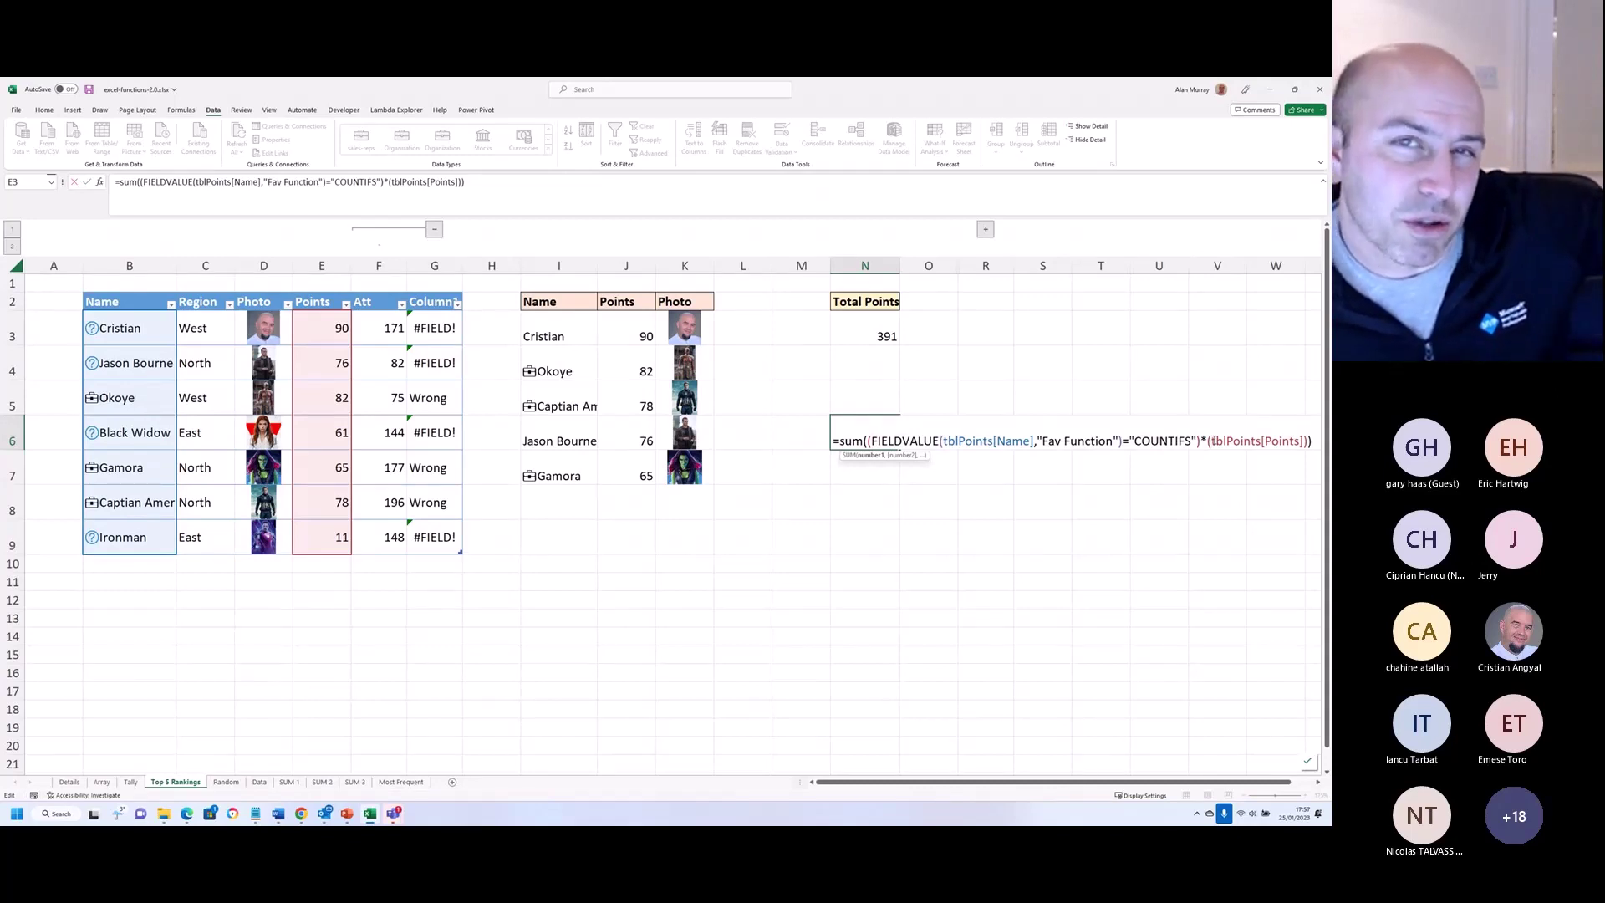
key(Return)
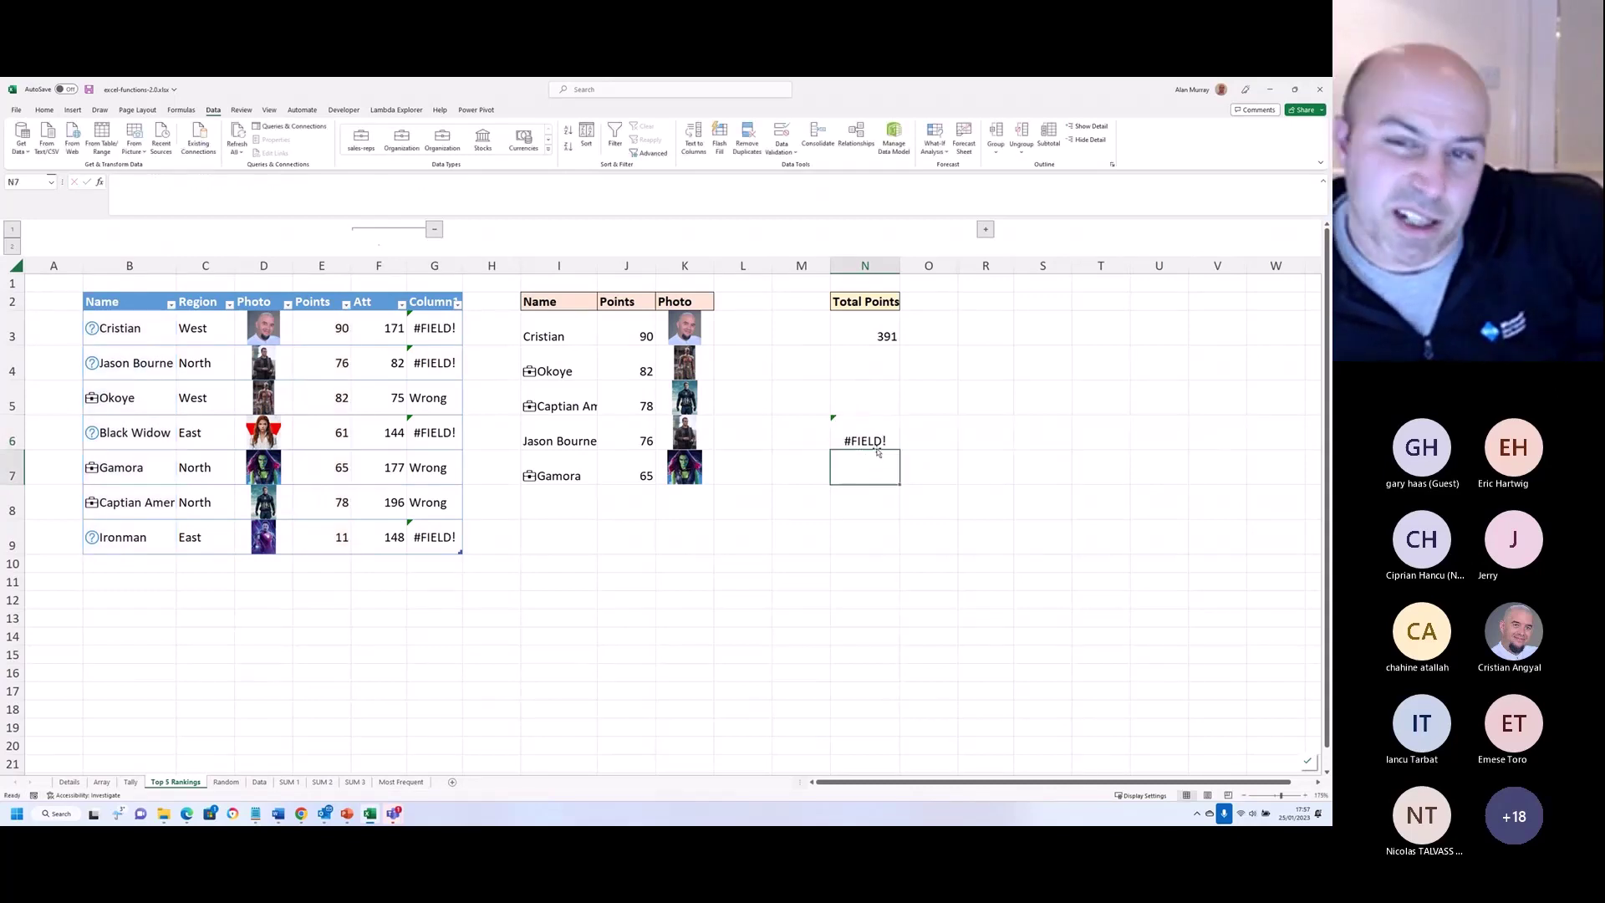
Step: Compare with column G's formula and recheck the N6 formula, leaving it unchanged
drag(452, 330, 443, 539)
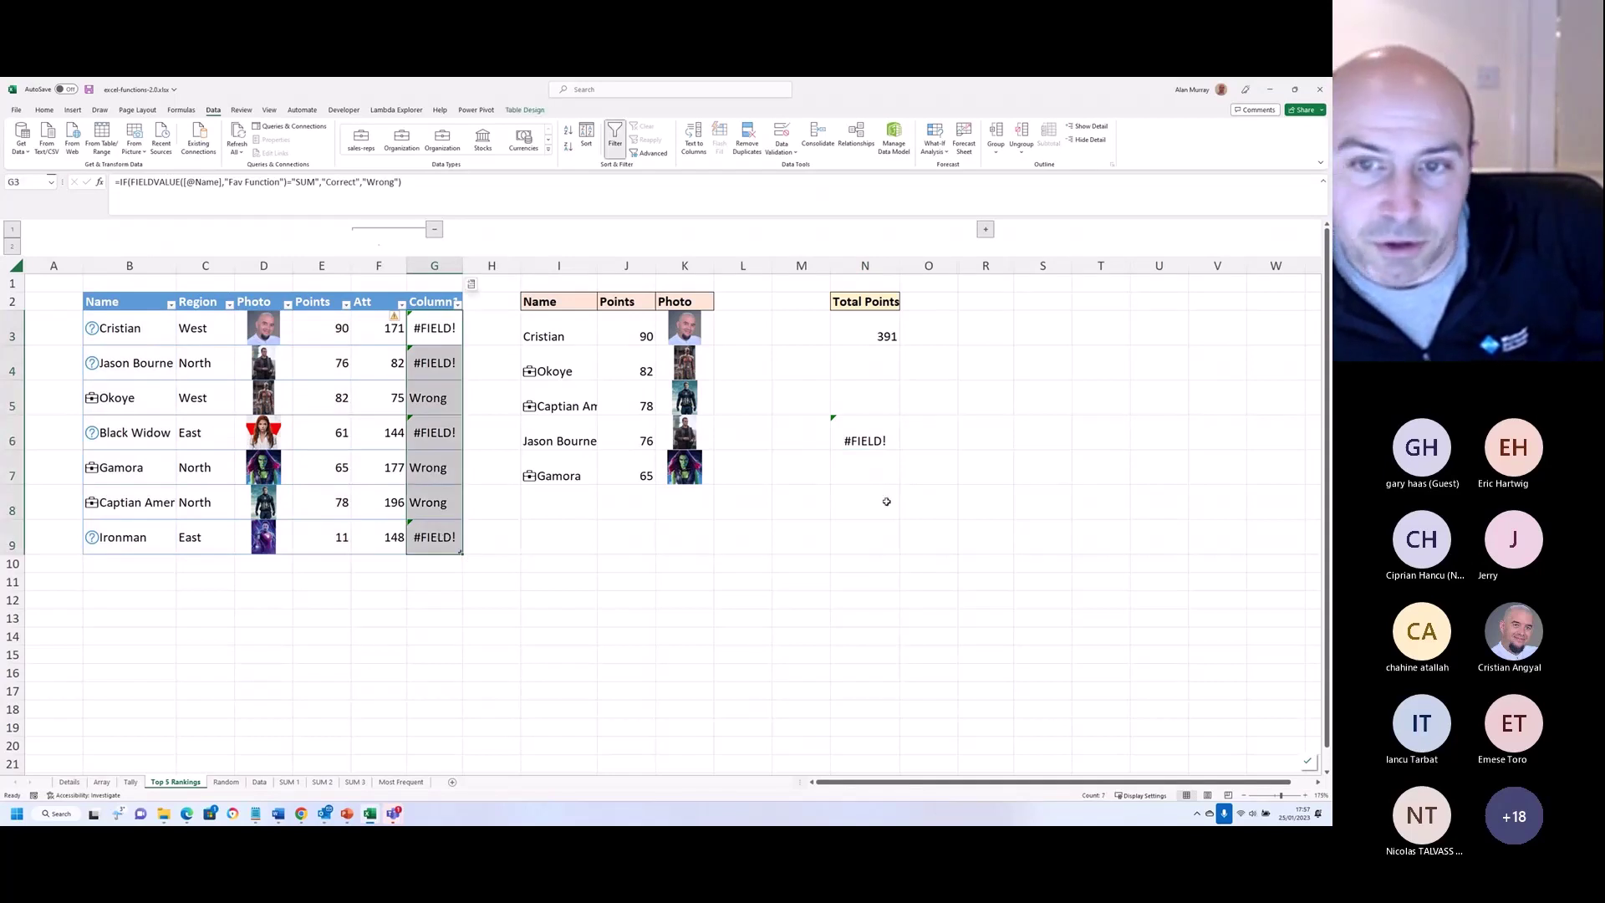
click(884, 476)
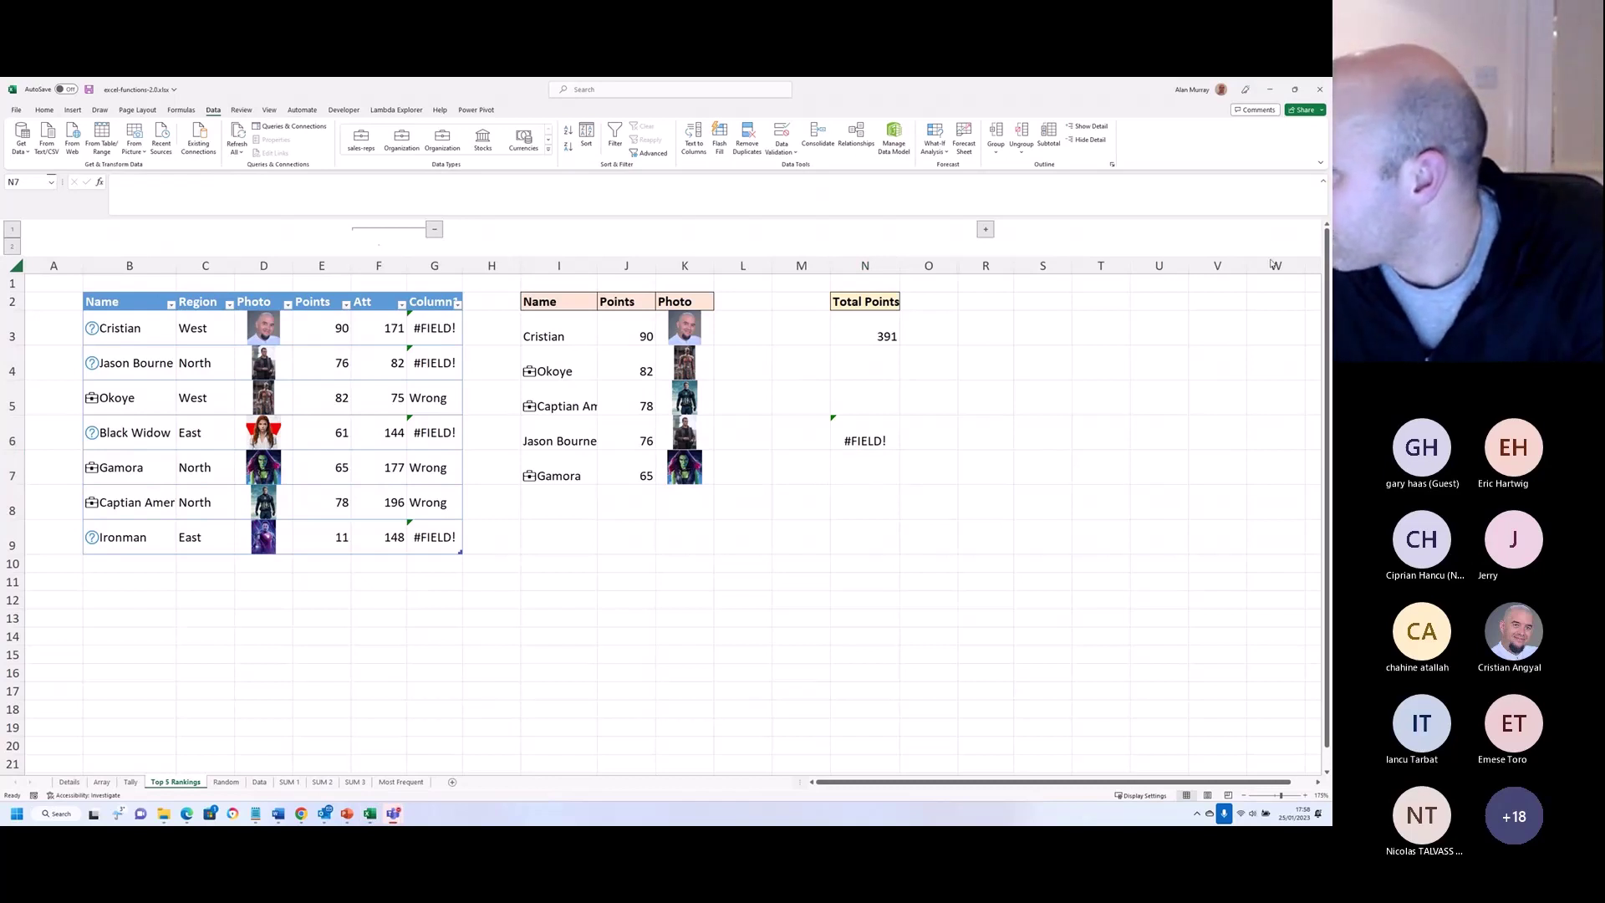
click(877, 432)
double_click(876, 428)
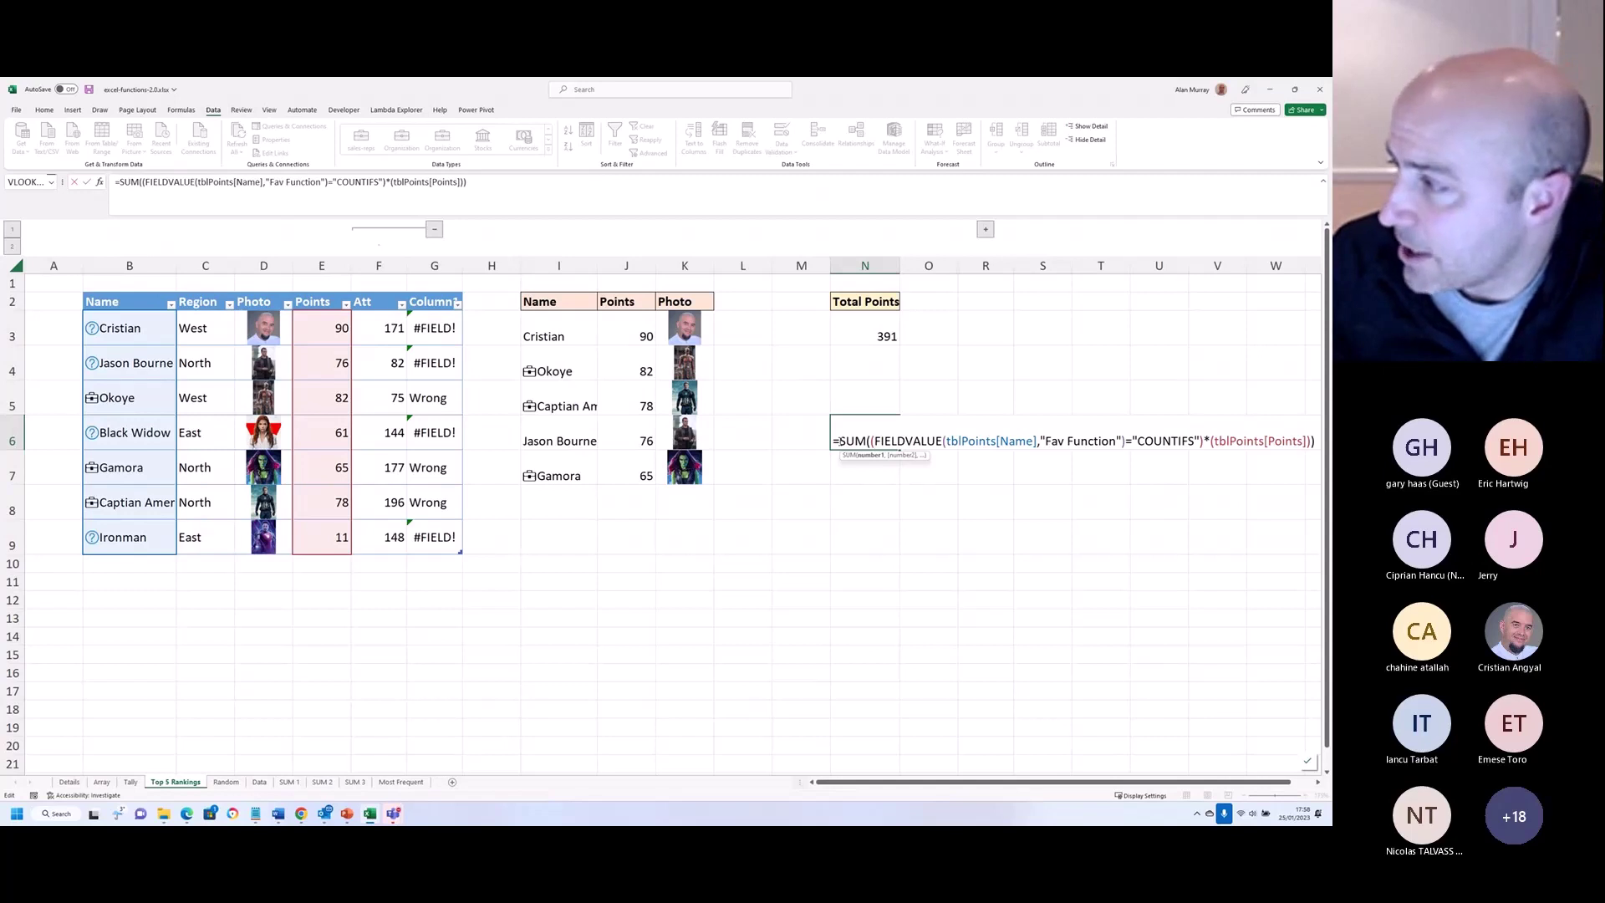
click(875, 441)
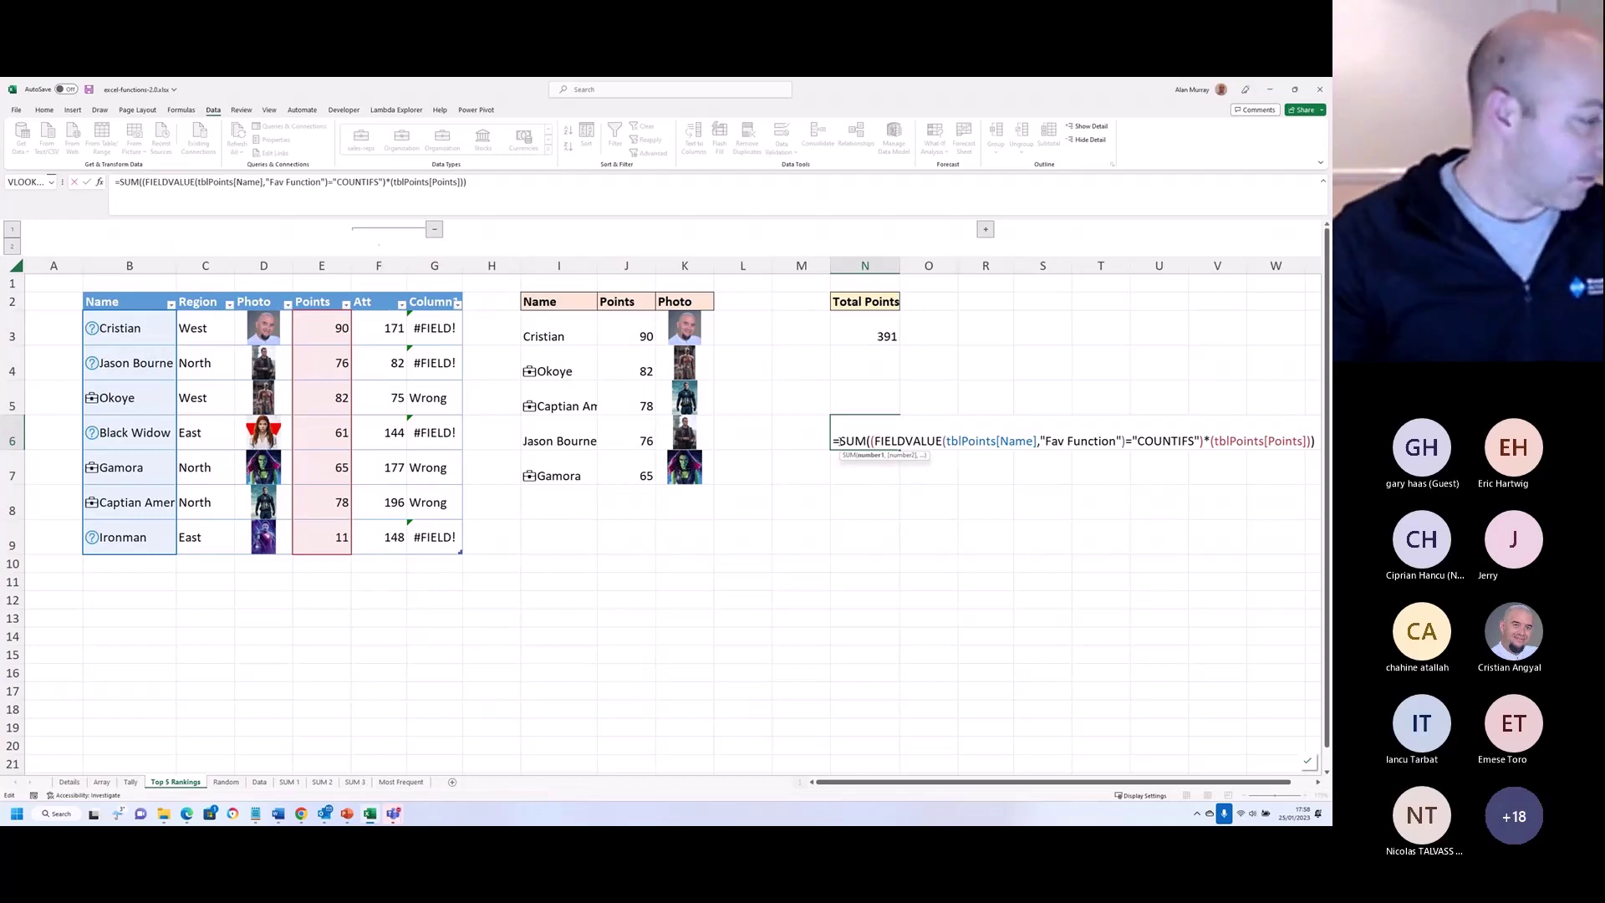
key(Escape)
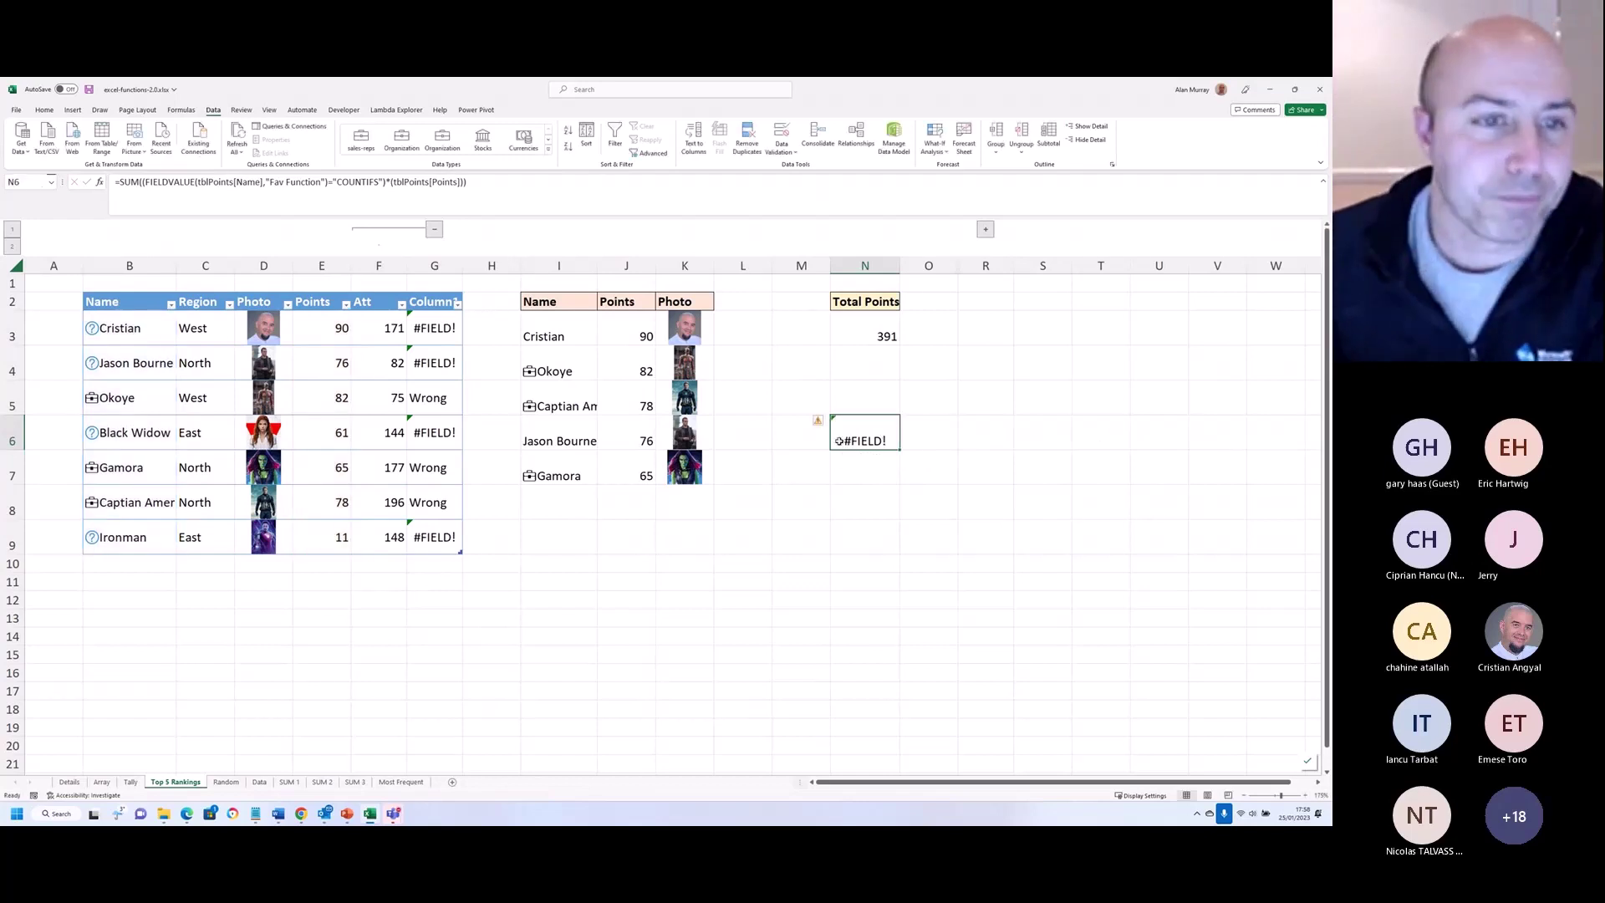
click(789, 527)
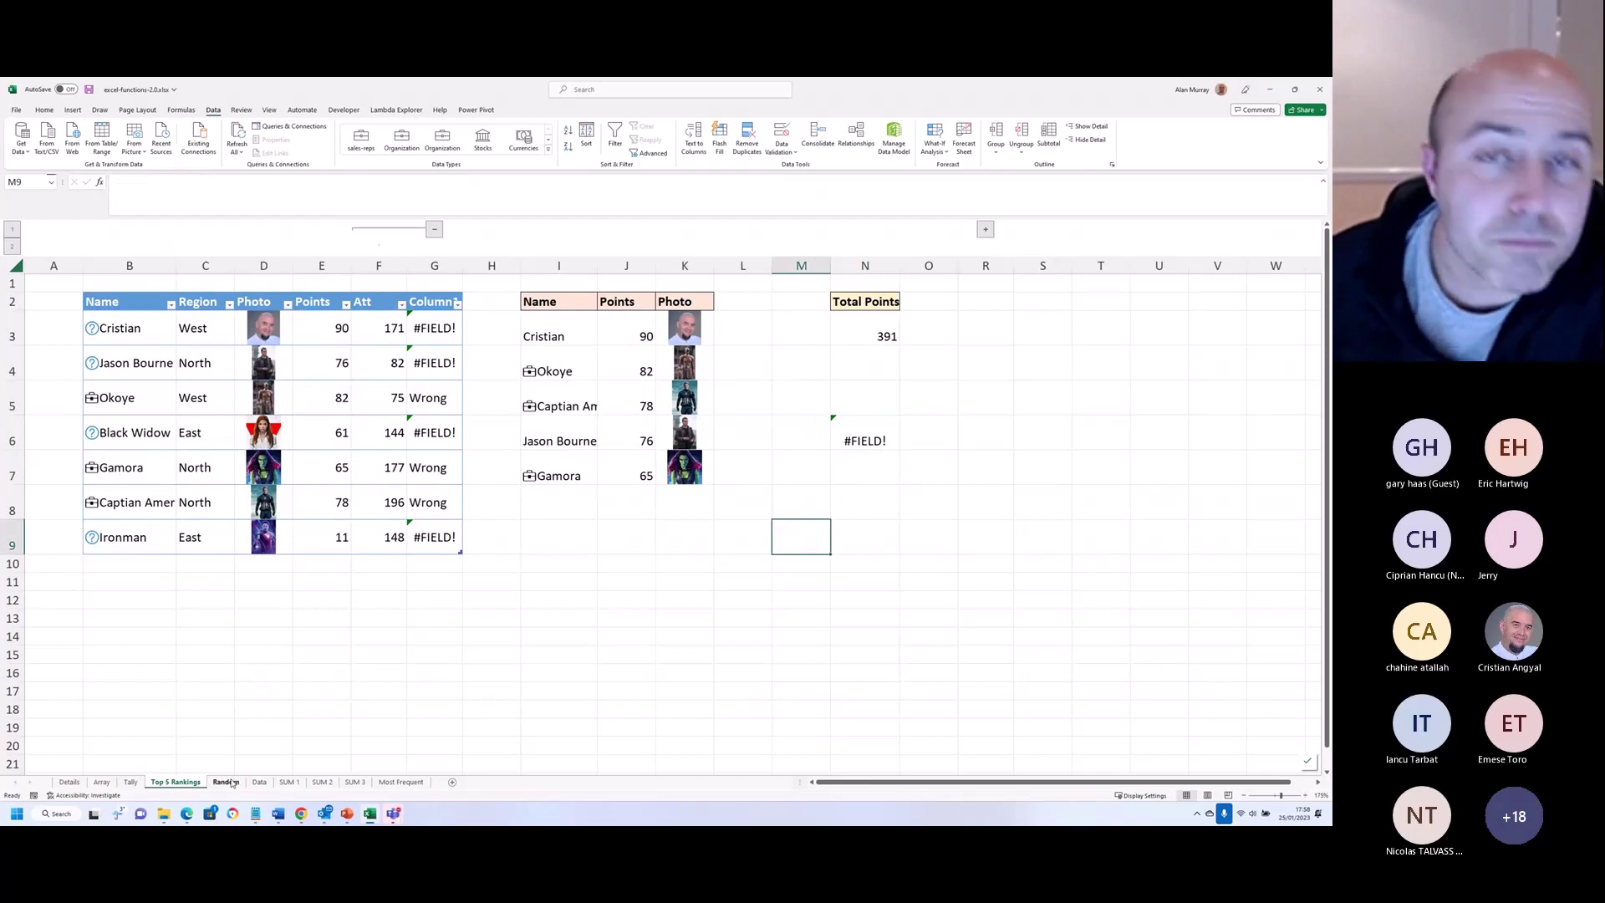
click(553, 636)
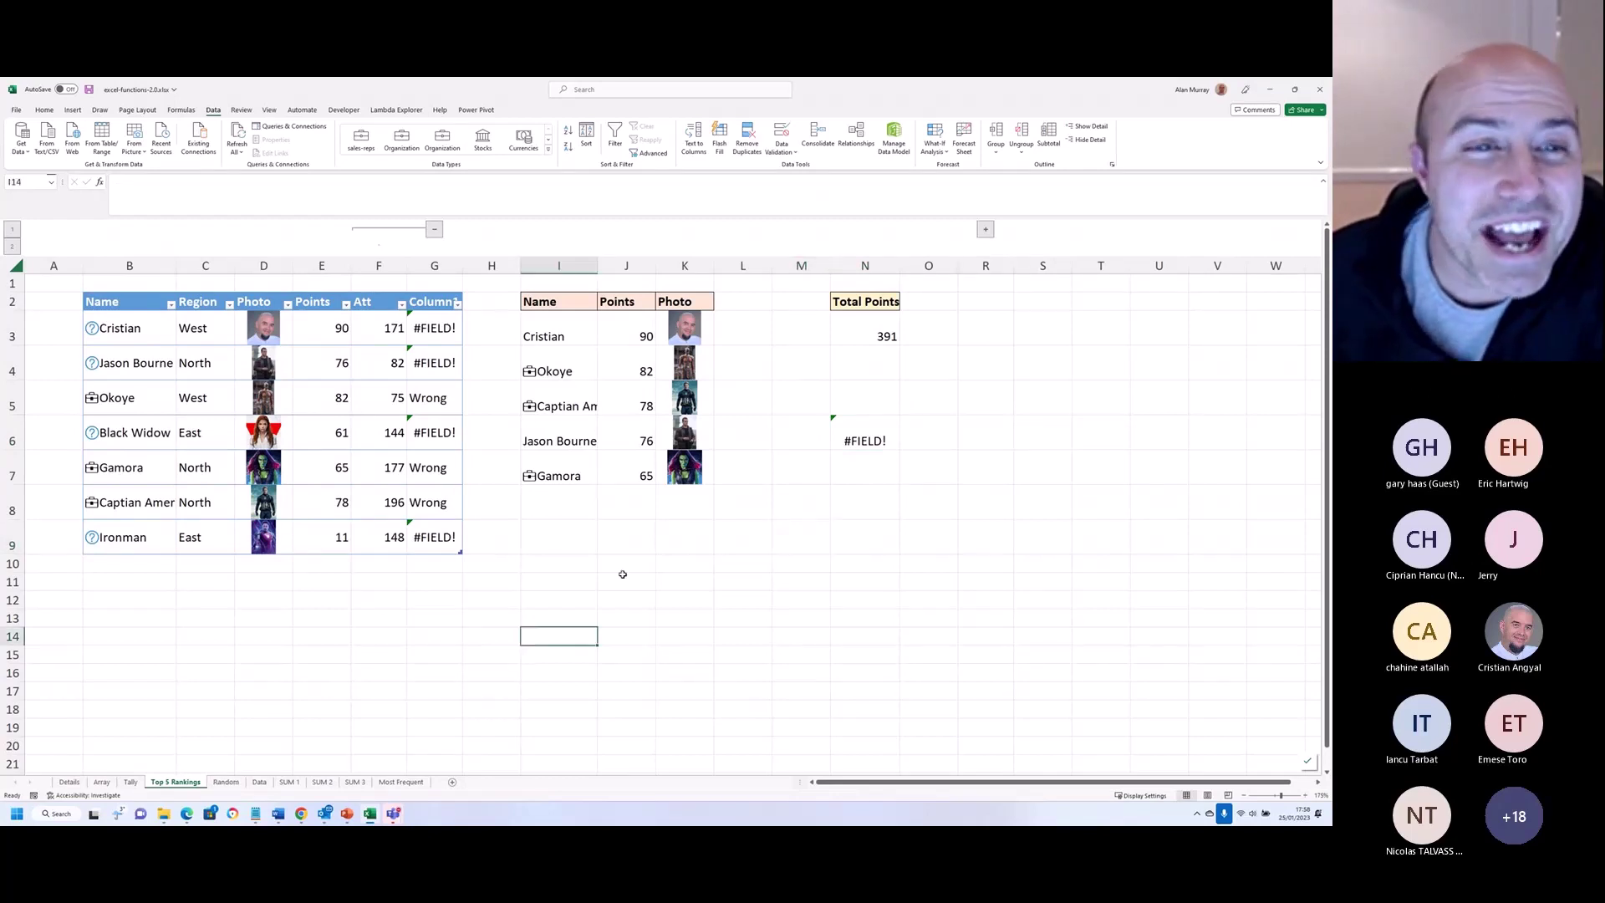
click(628, 584)
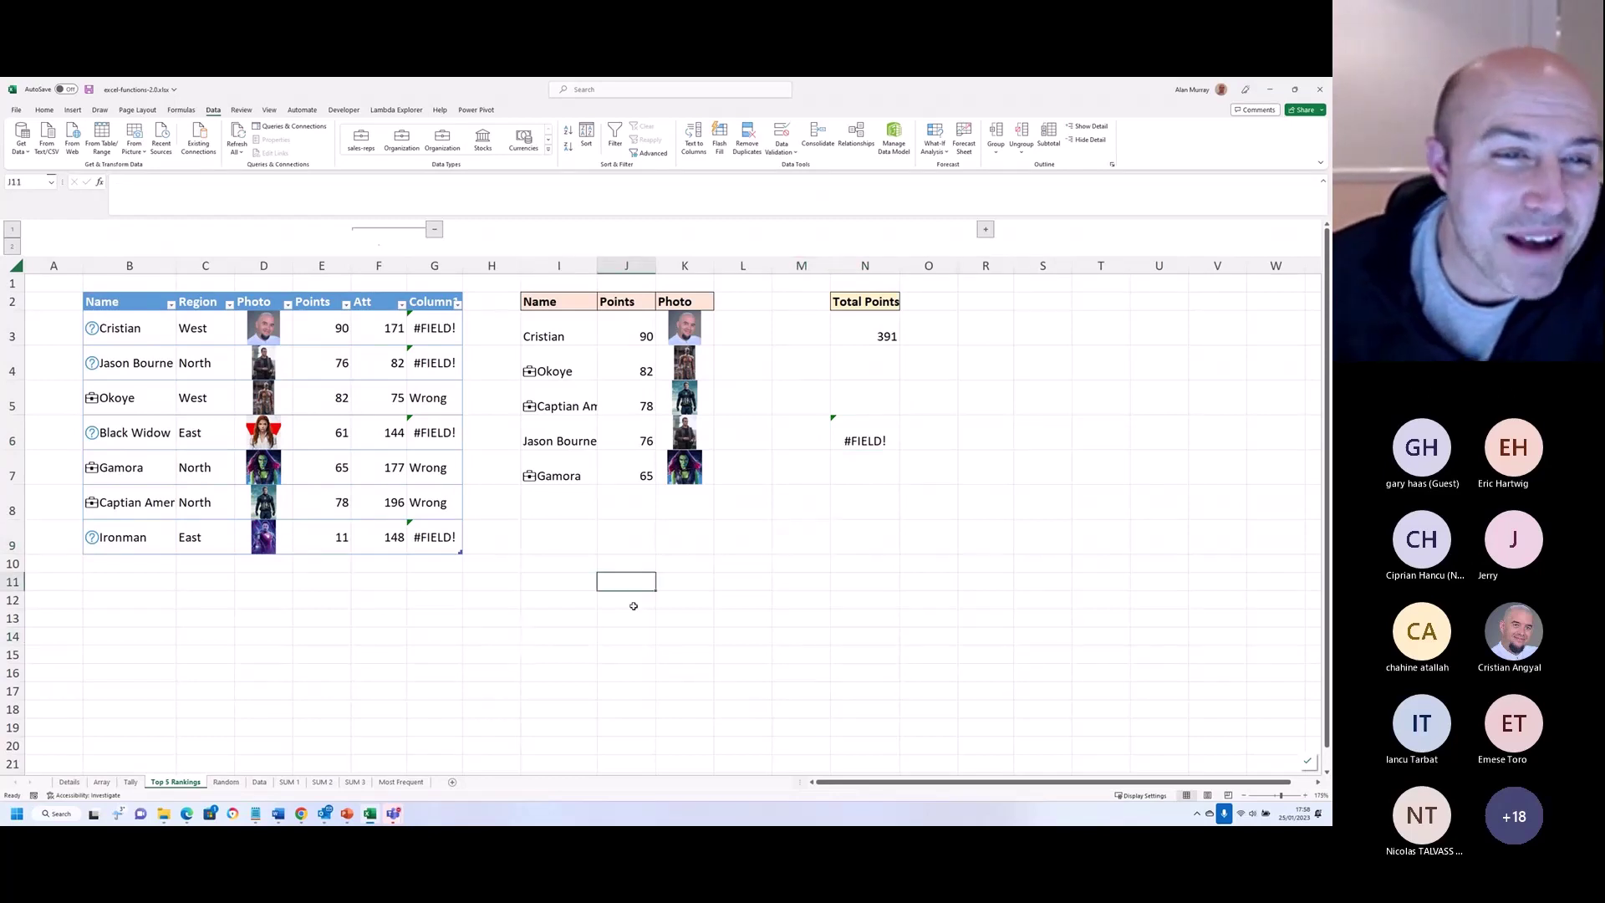
click(562, 600)
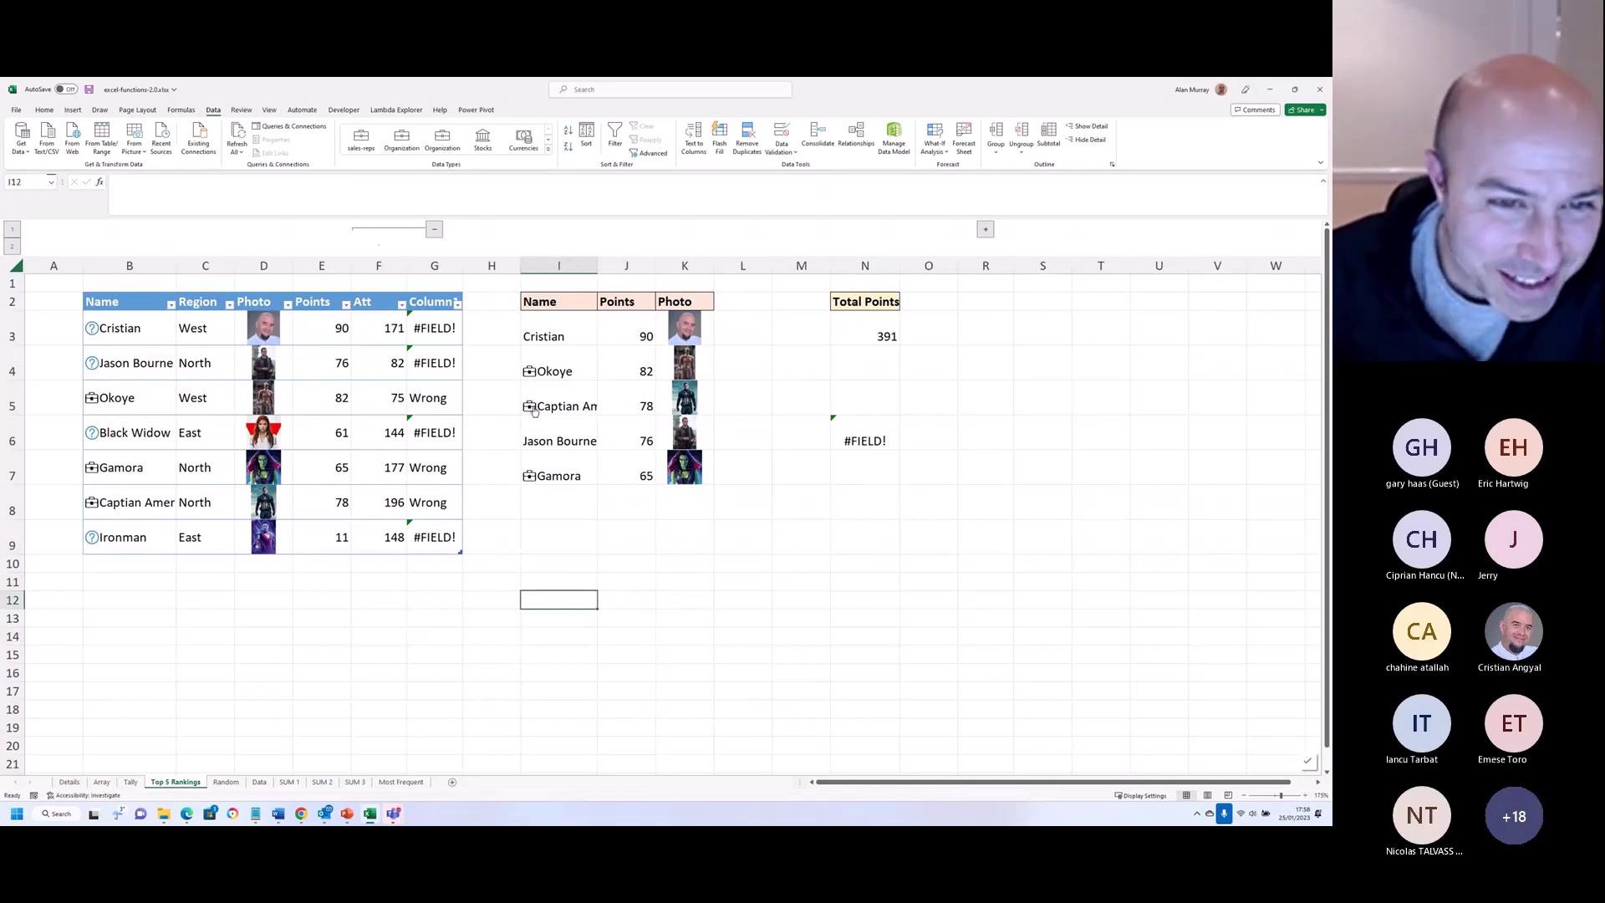
click(615, 559)
click(567, 623)
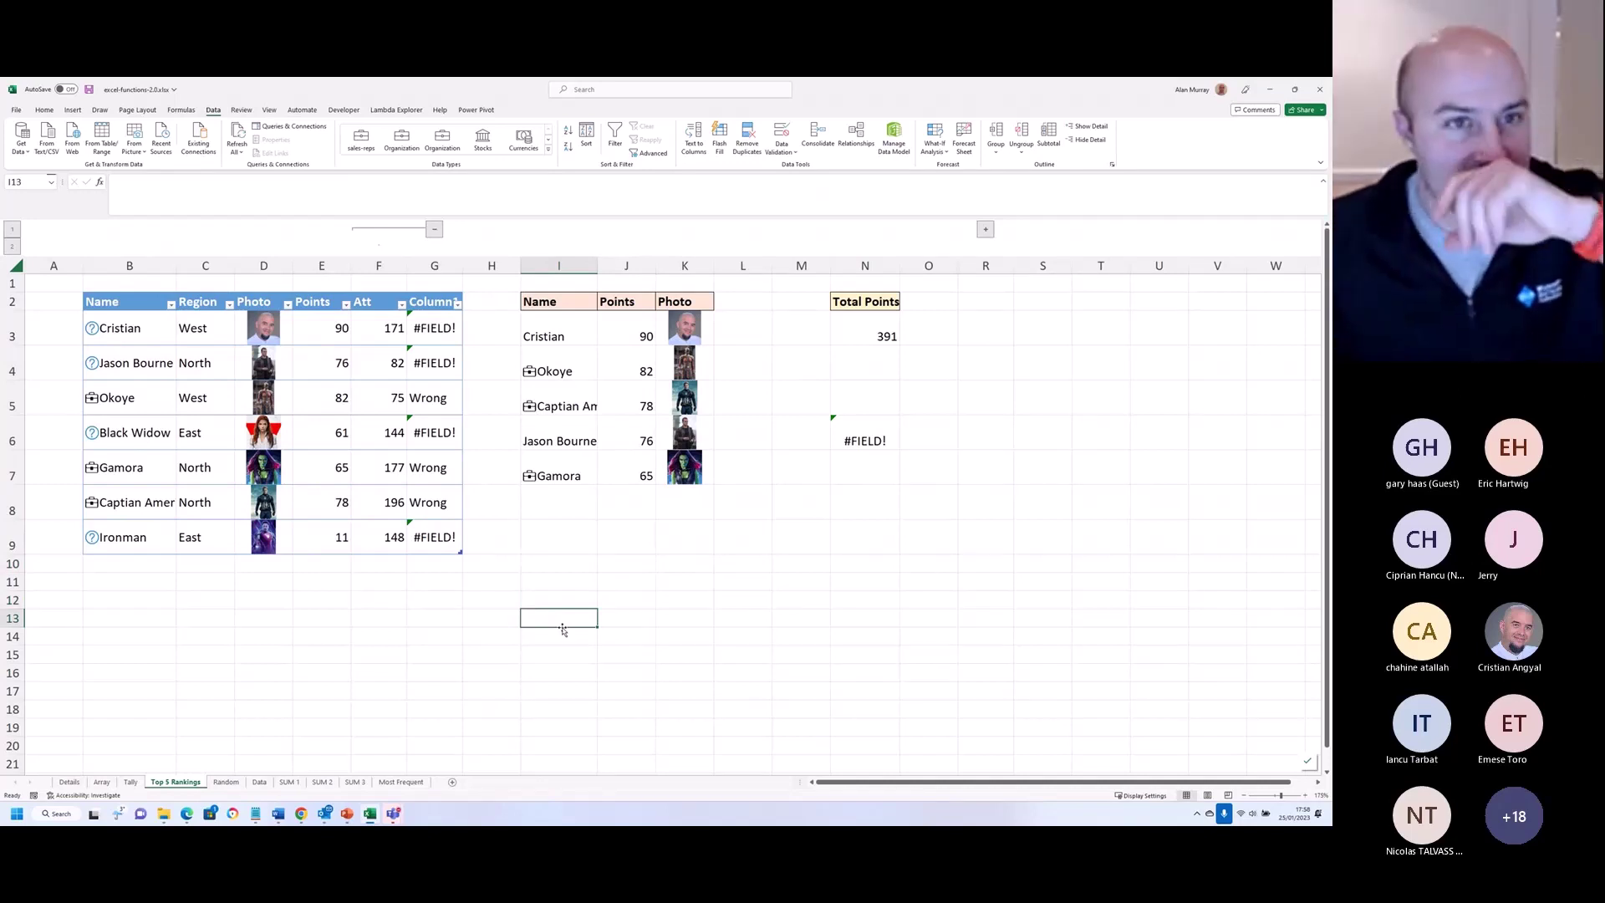
click(660, 601)
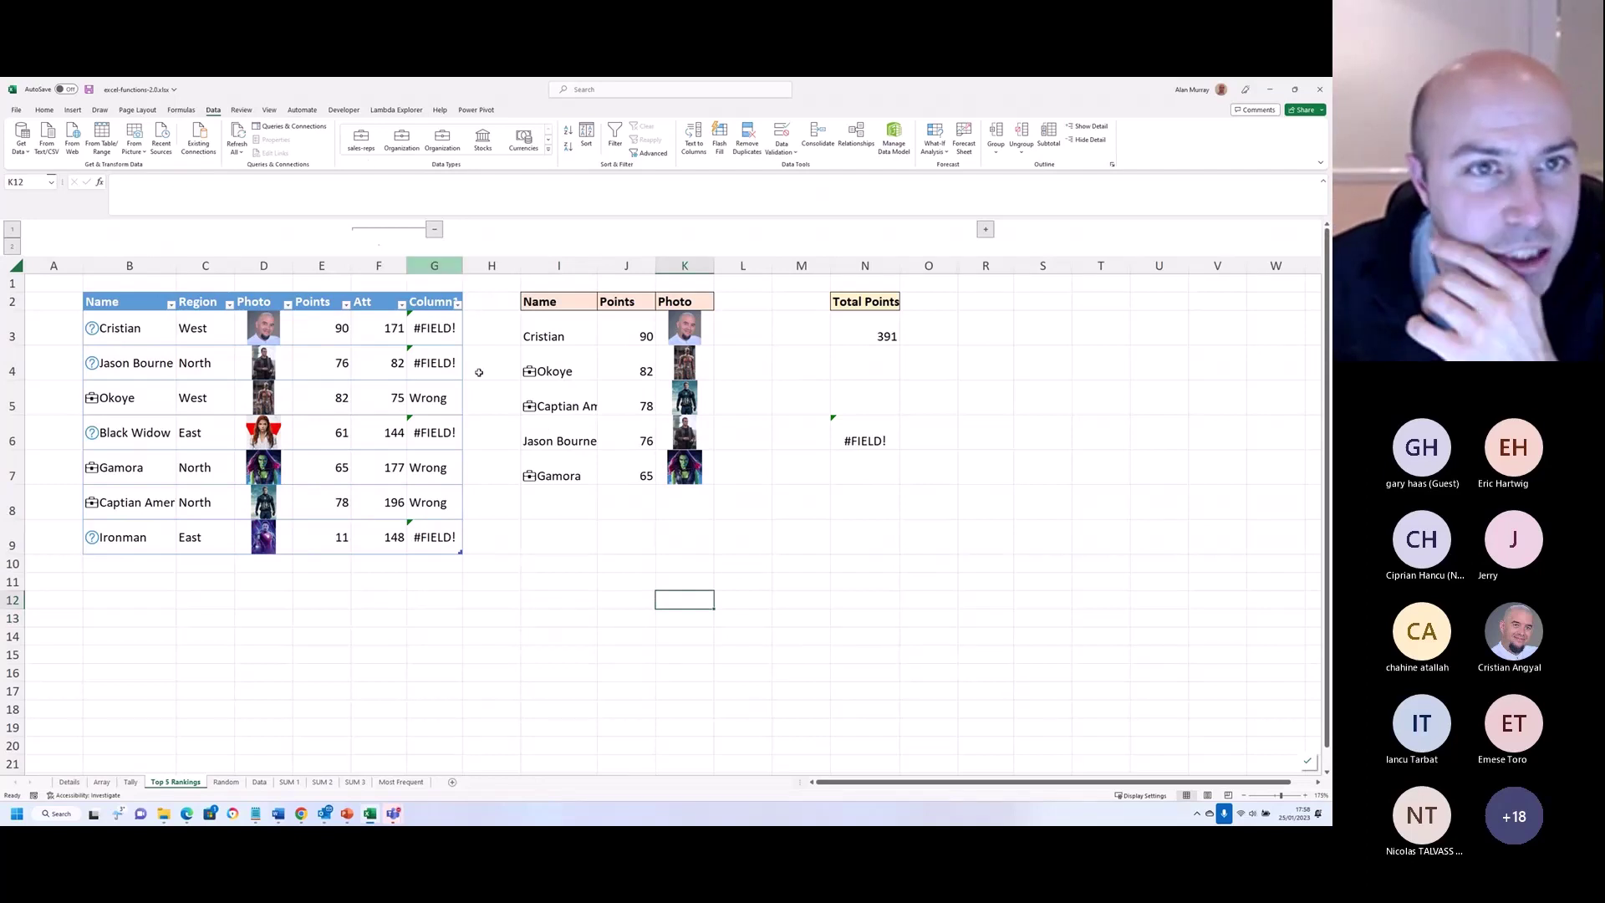
click(542, 535)
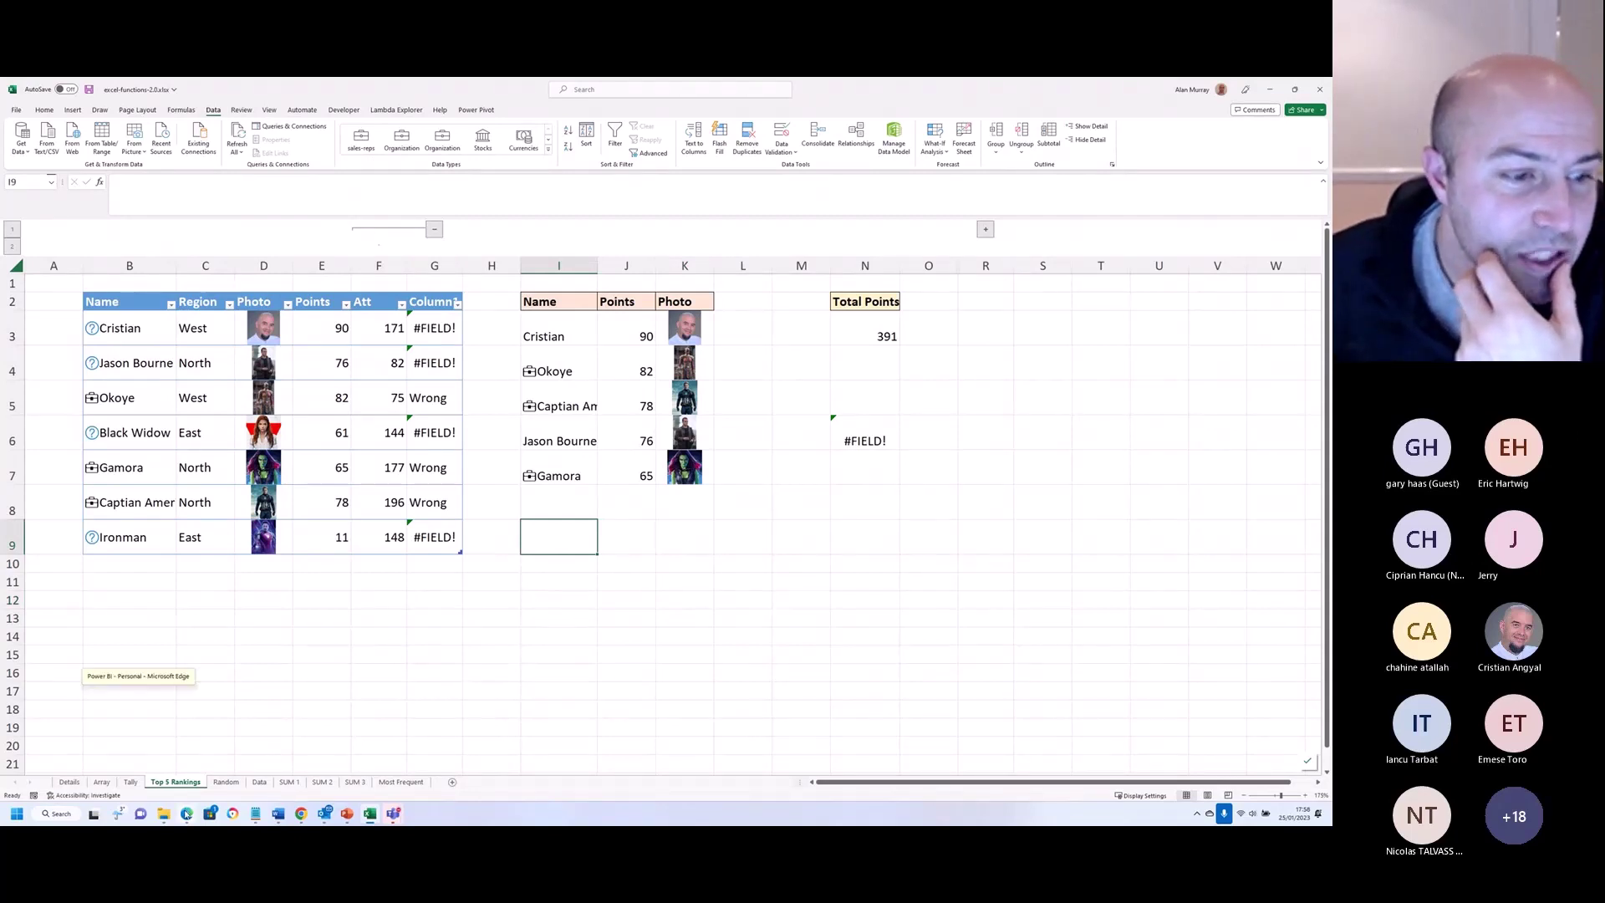
mouse_move(188, 815)
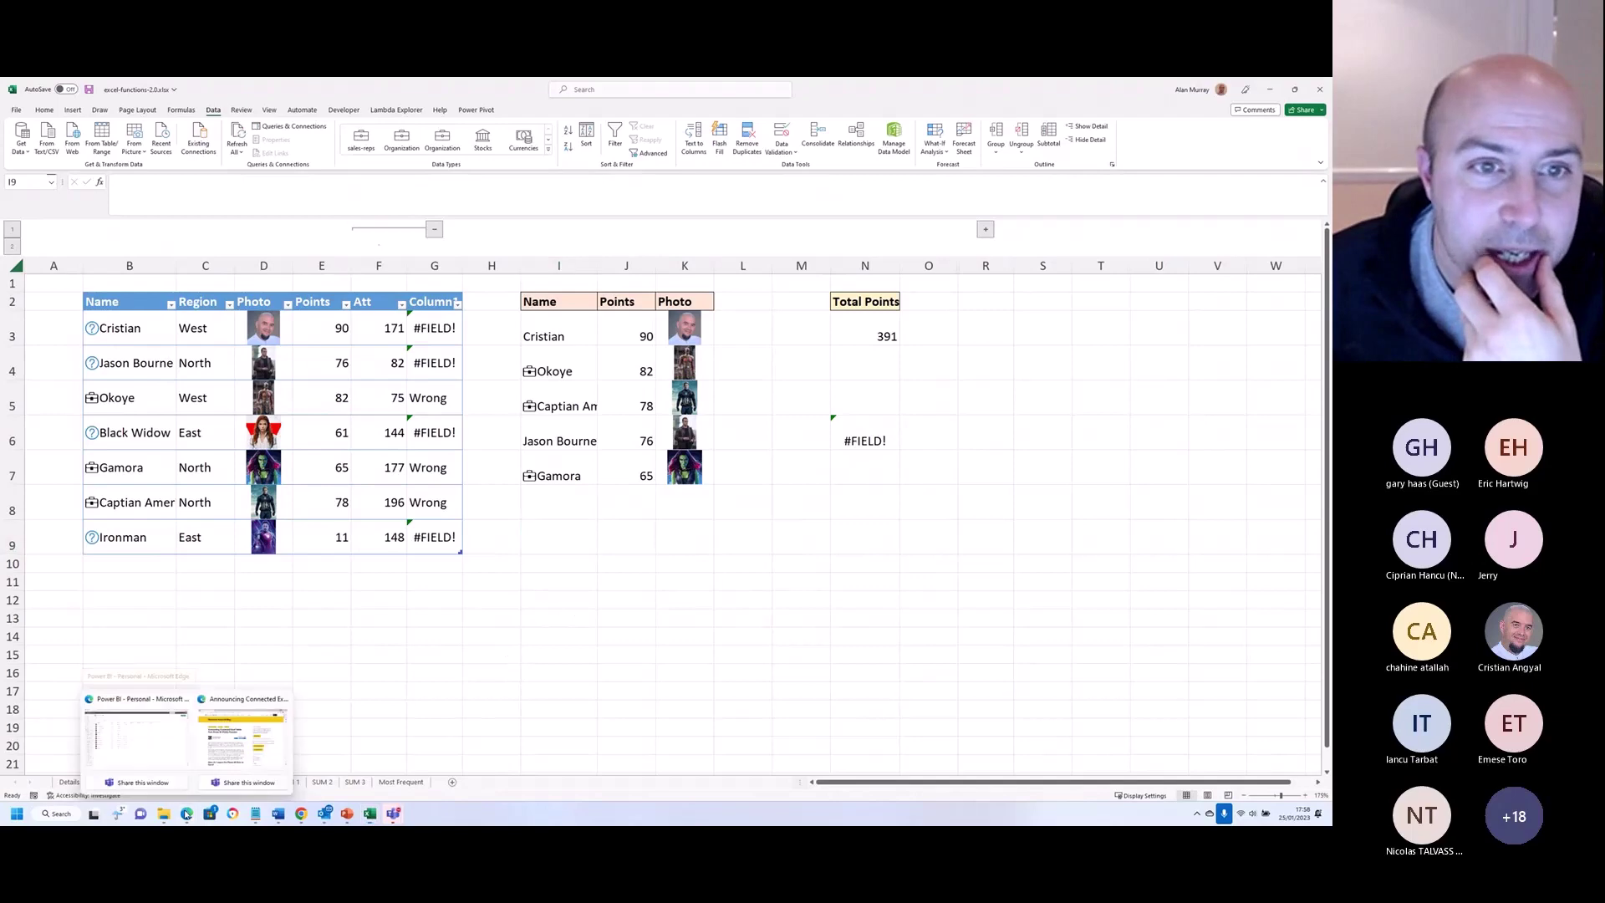
click(240, 754)
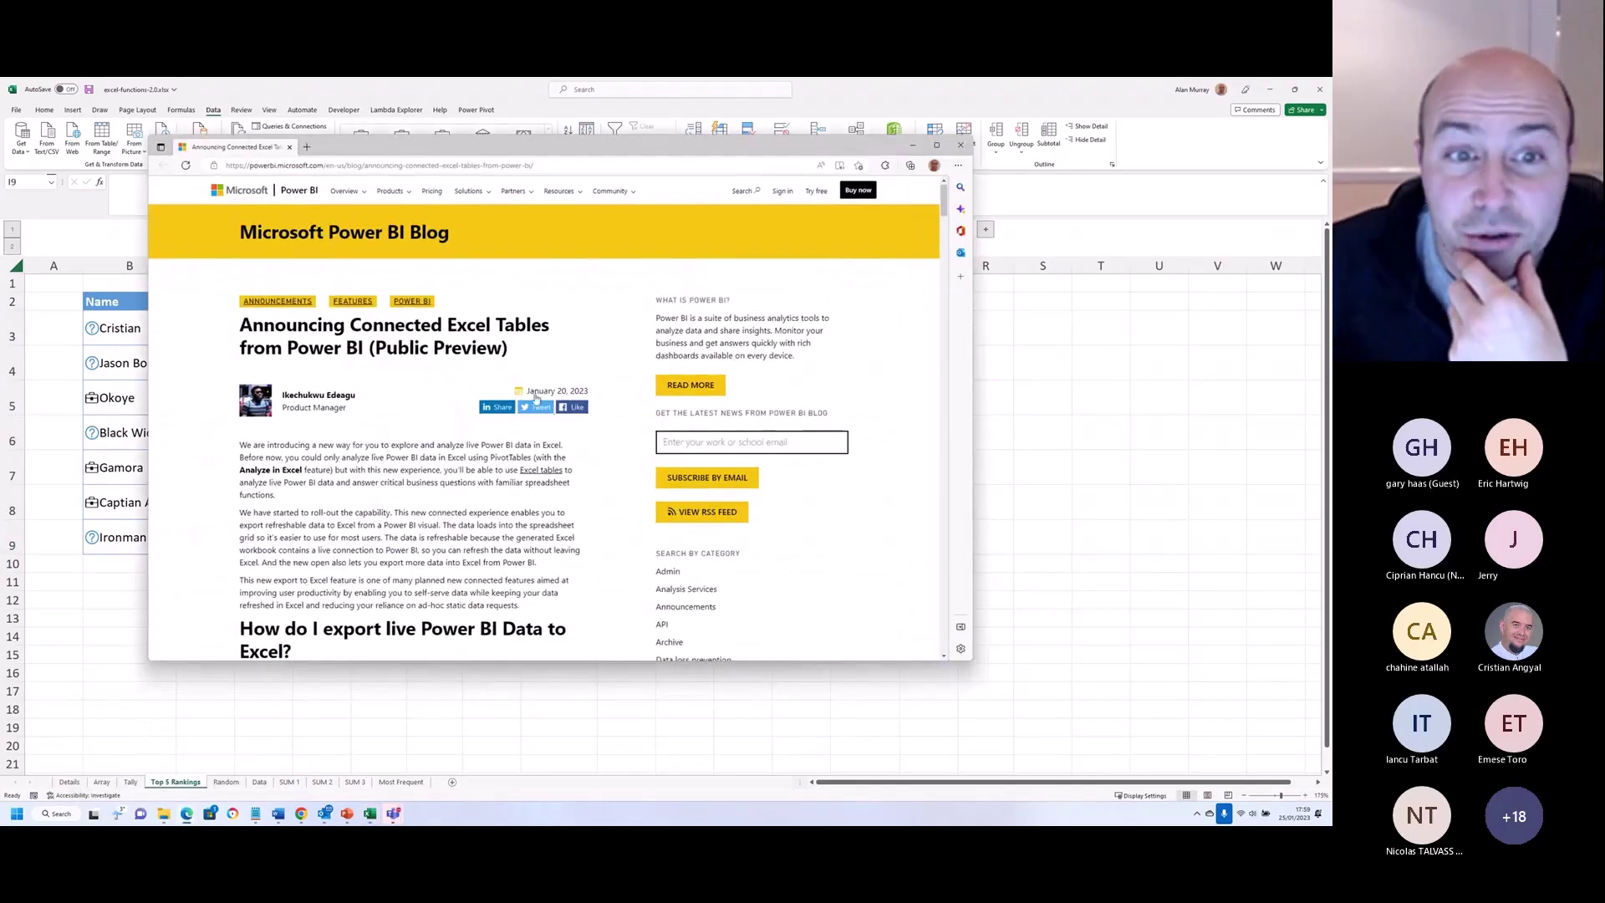
drag(534, 391, 589, 391)
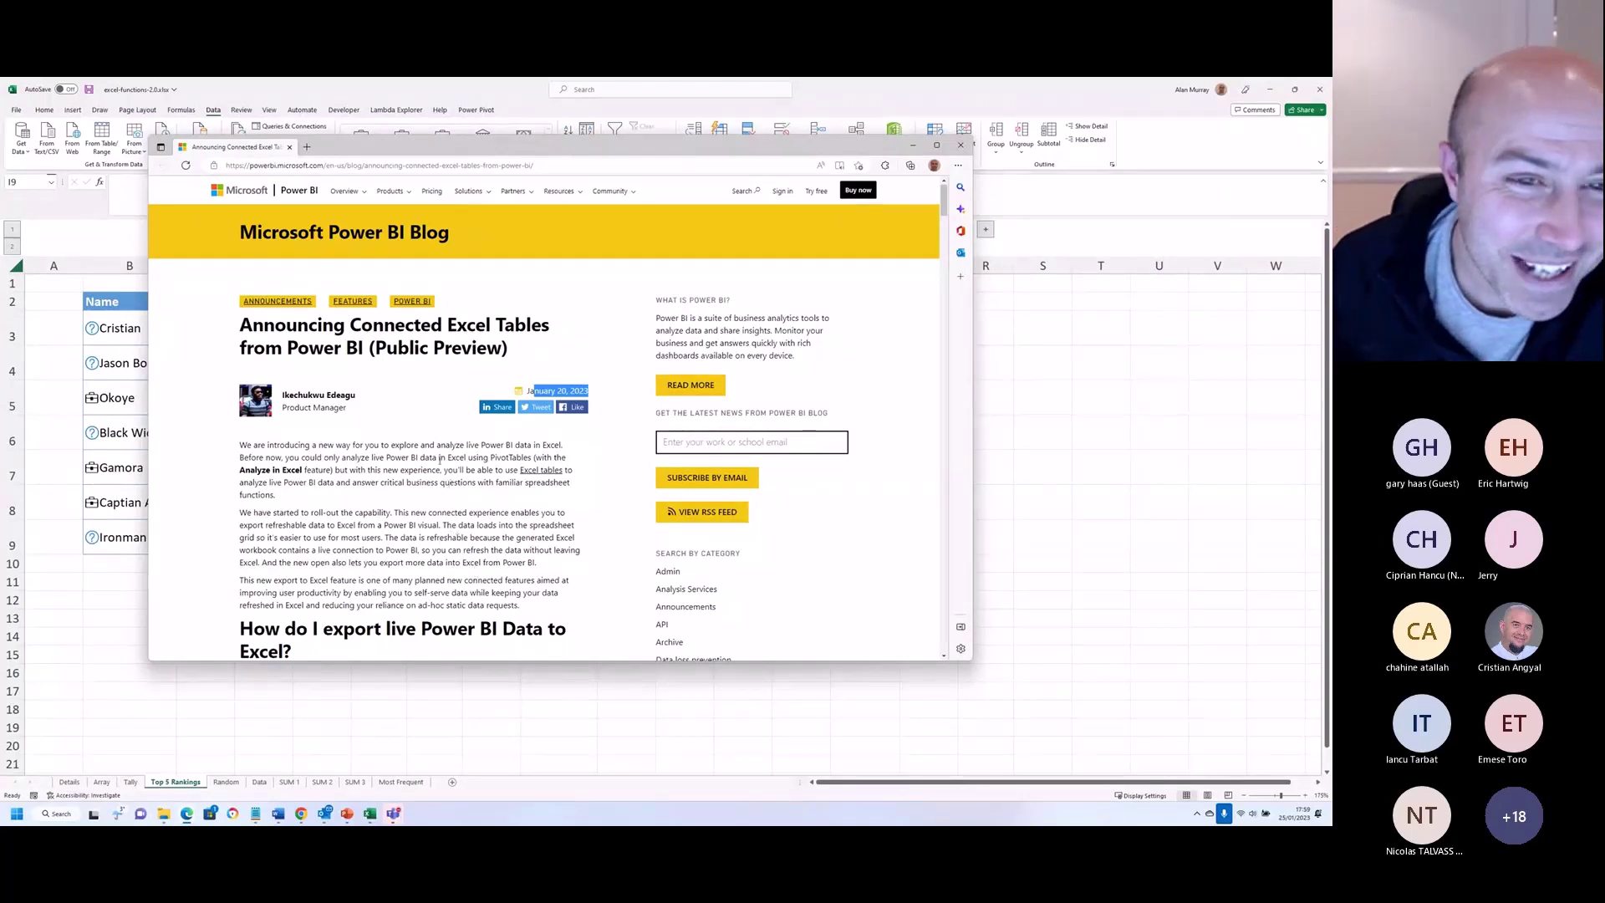
scroll(465, 499, down, 15)
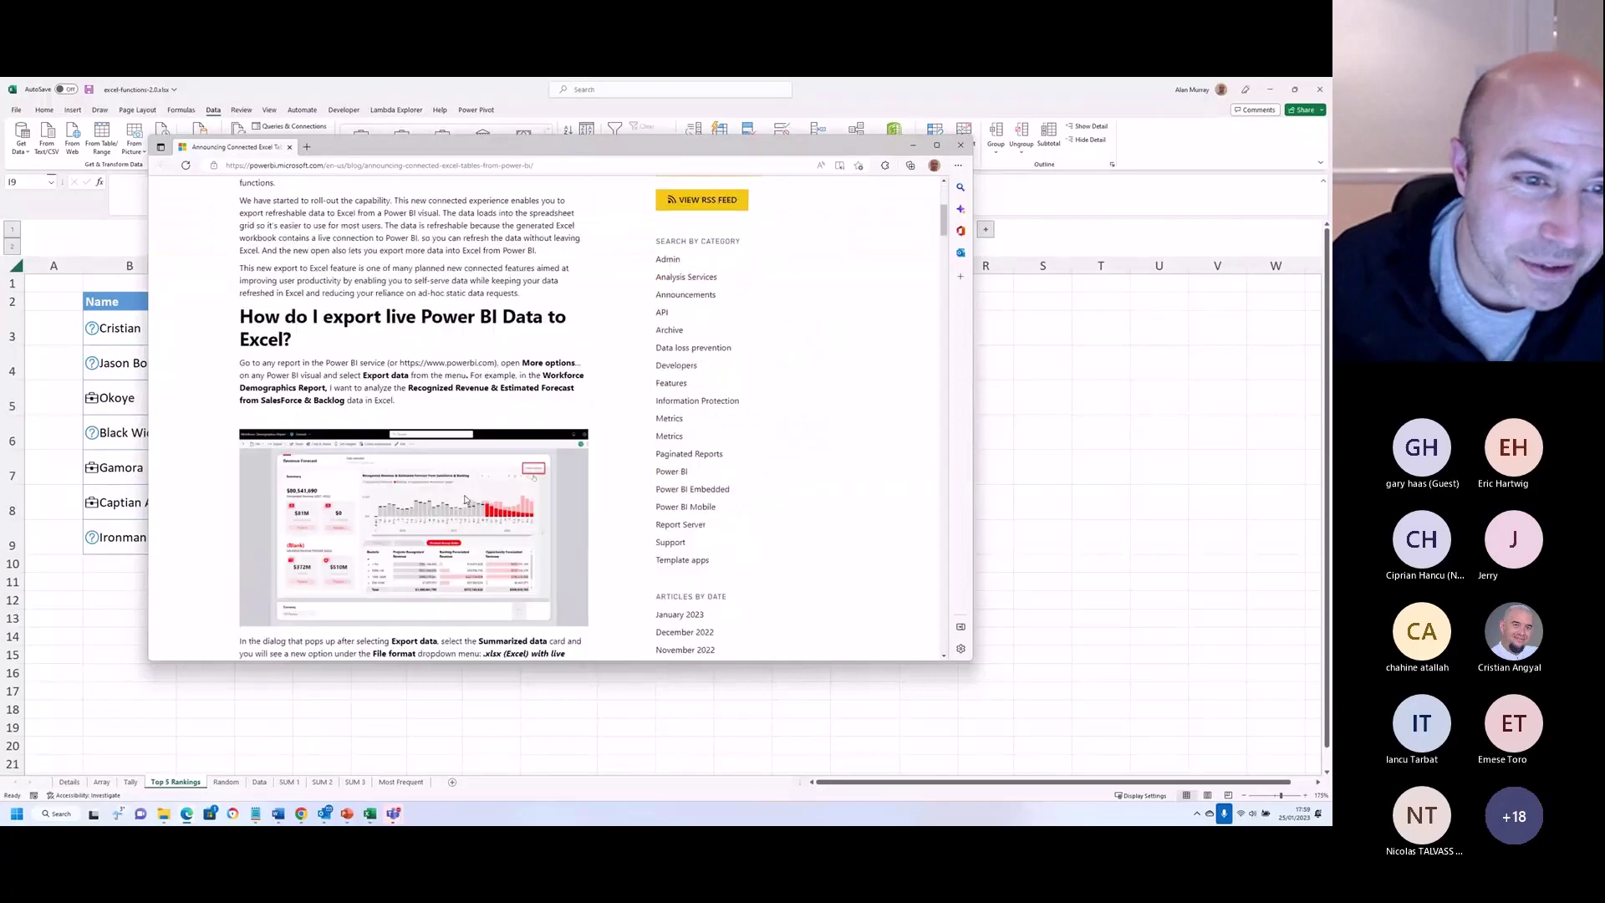
scroll(451, 444, down, 2)
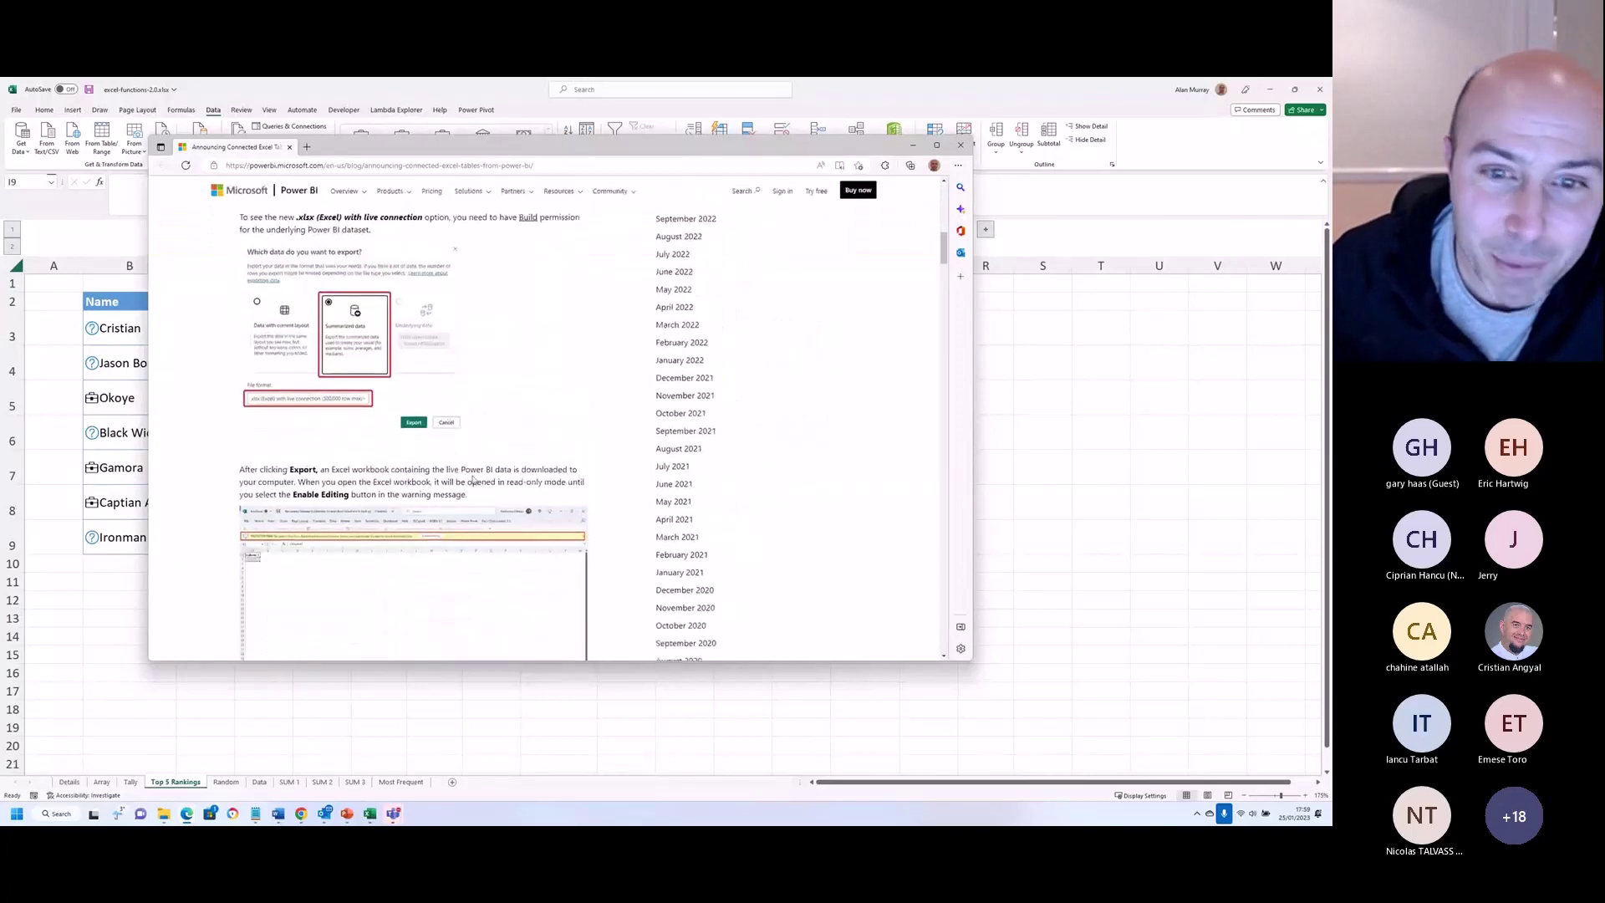
scroll(475, 477, up, 5)
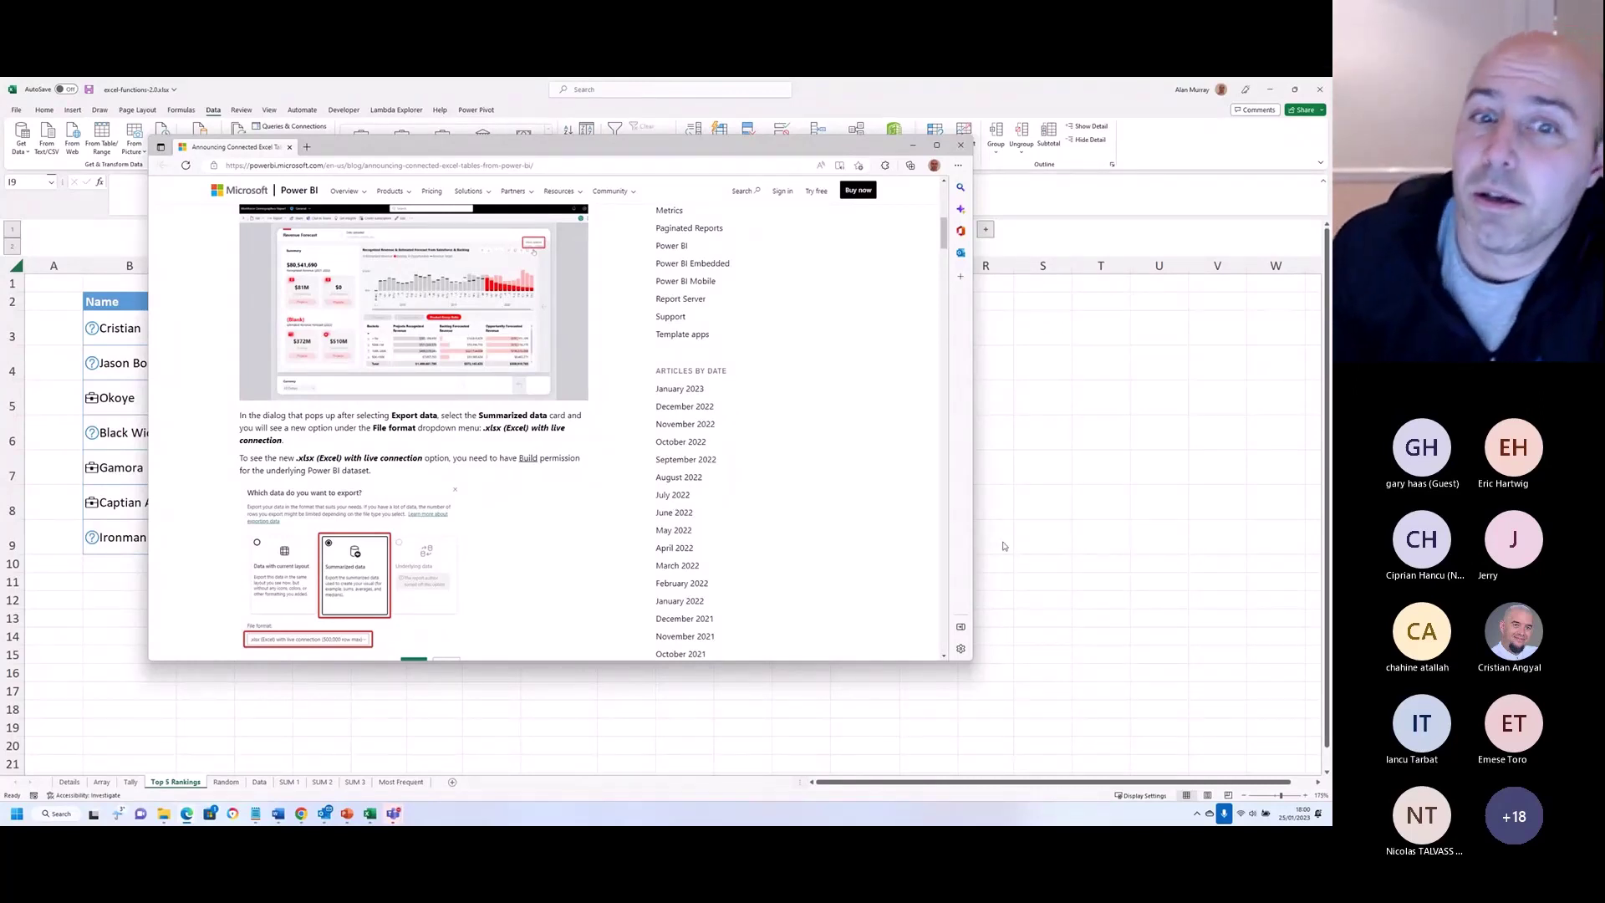
key(alt+Tab)
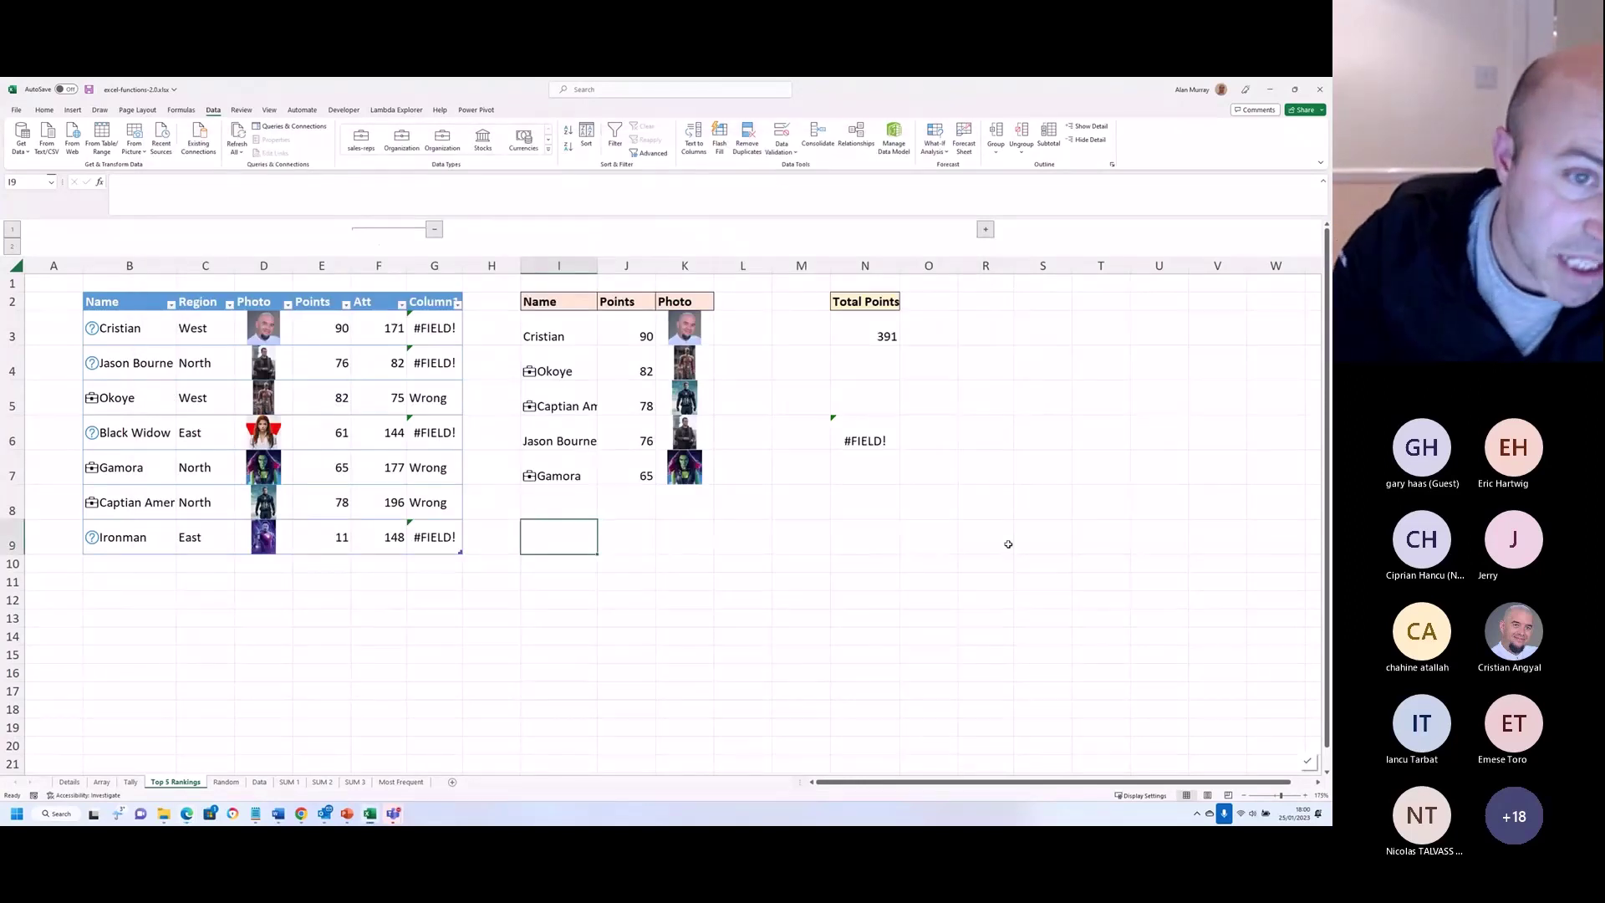
Step: Switch from Excel to the 'Power BI - Personal' Edge window showing the Management Team workspace
click(787, 562)
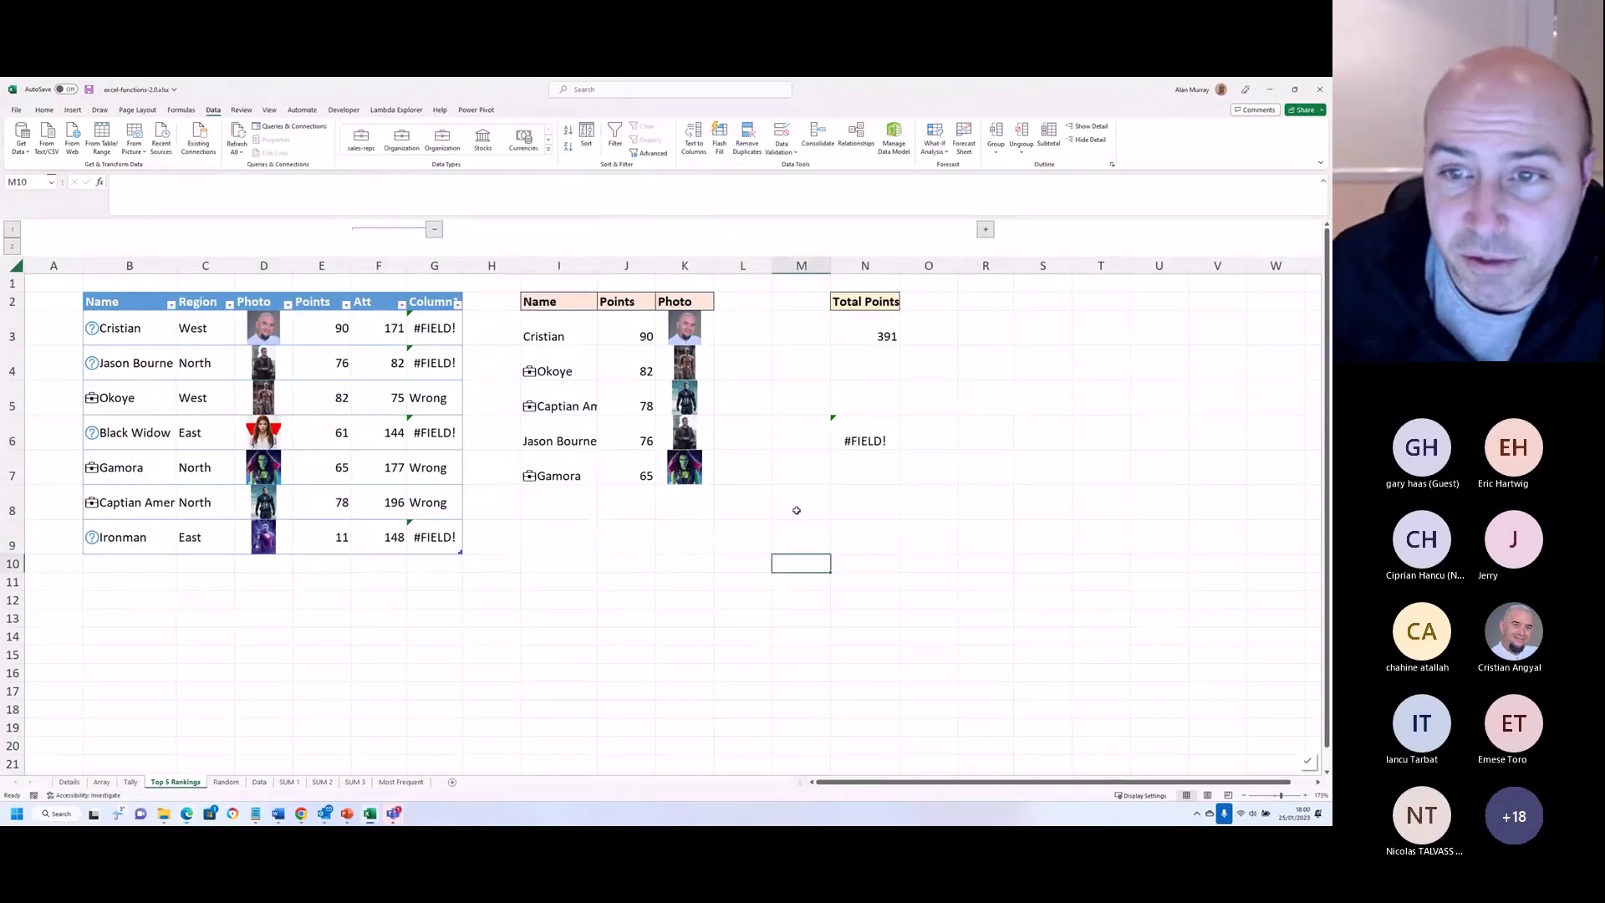
click(864, 497)
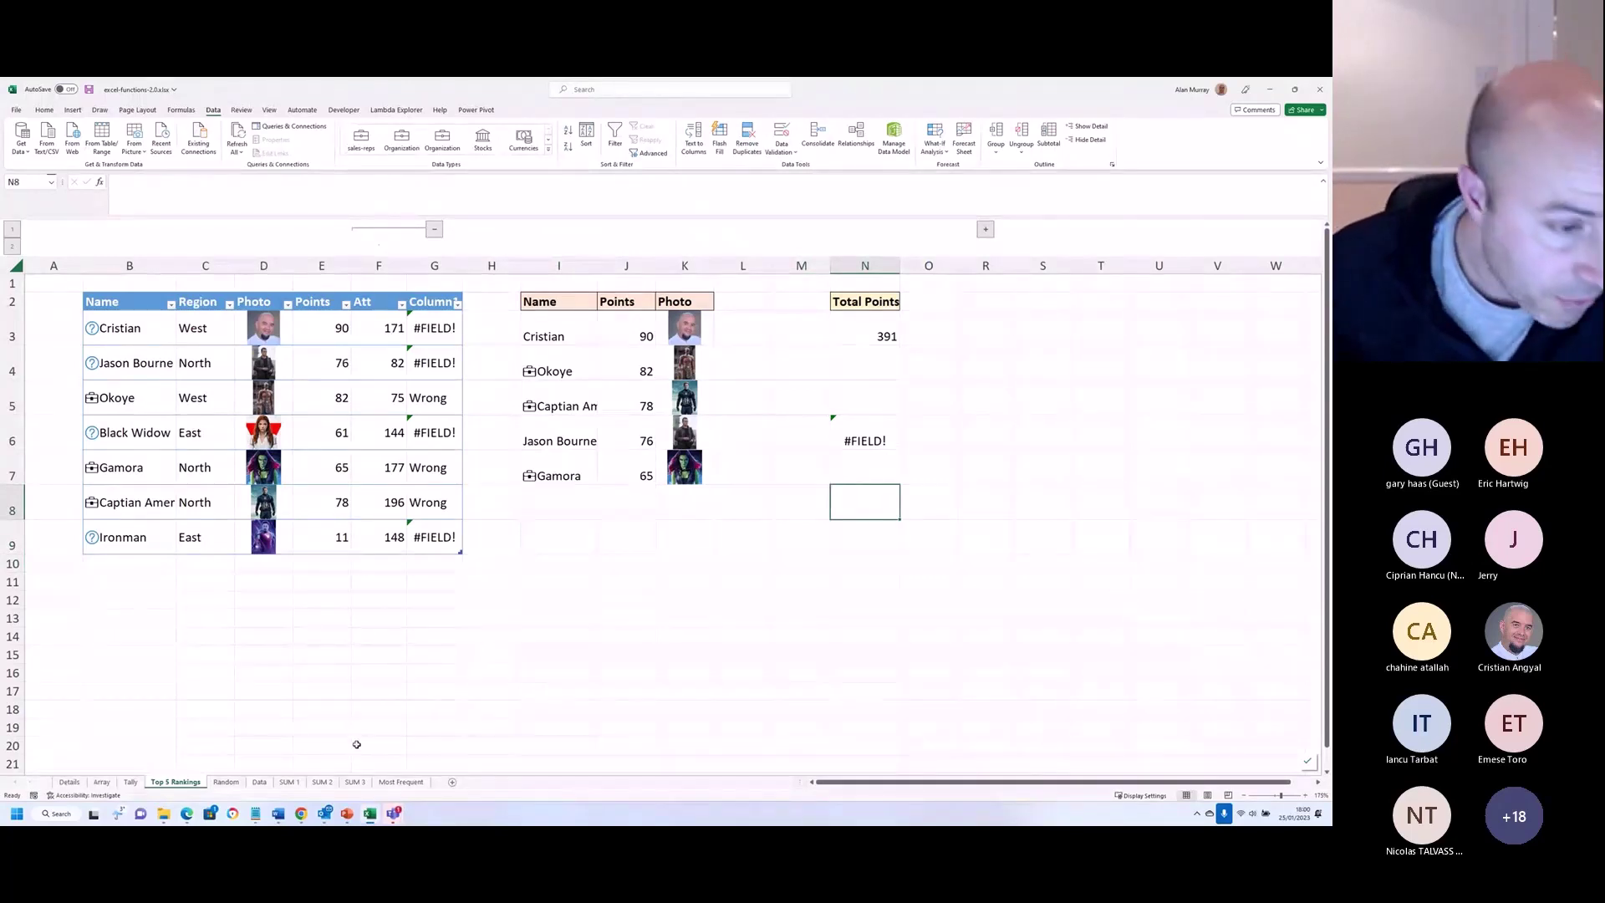
click(186, 815)
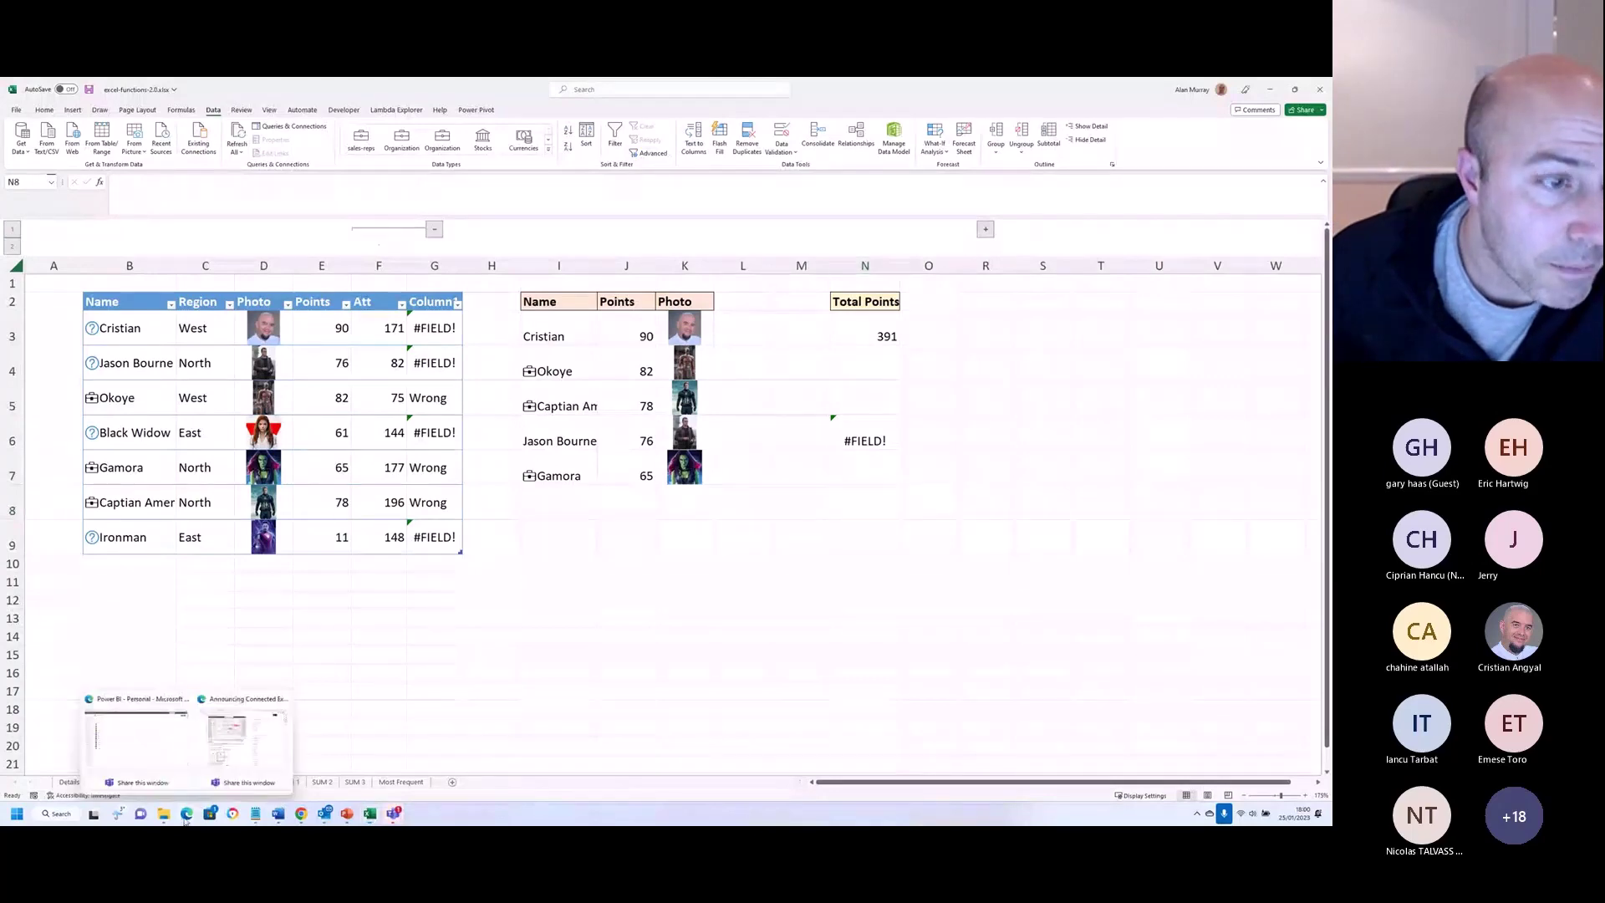
click(137, 734)
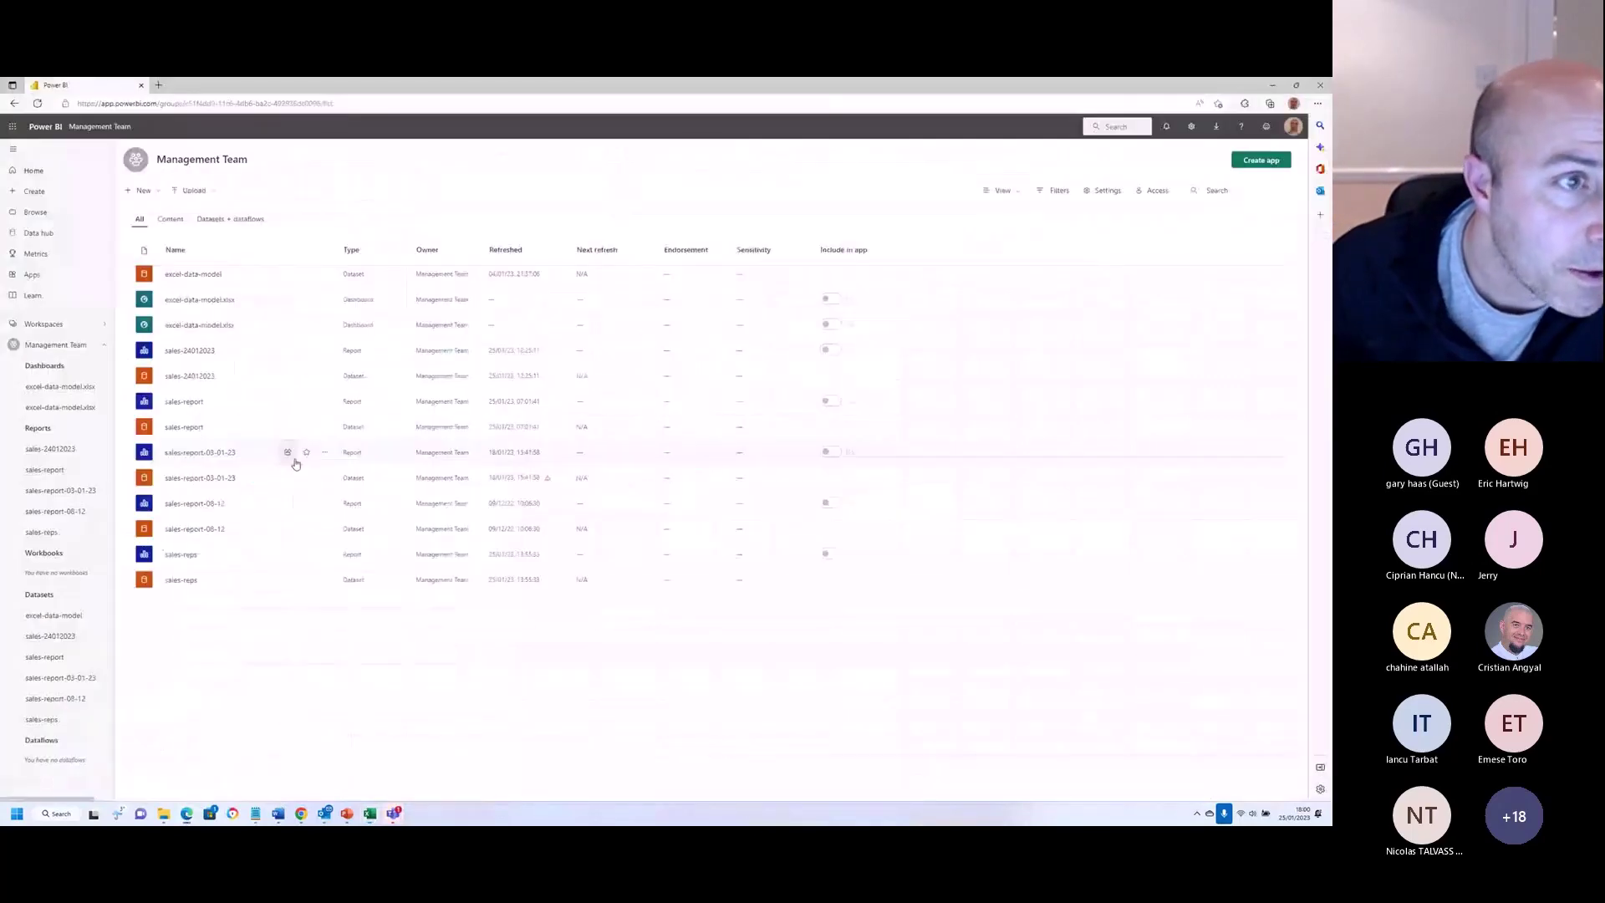
Step: Open sales-report and choose Export data from the Total Revenue by Region visual's options
click(185, 402)
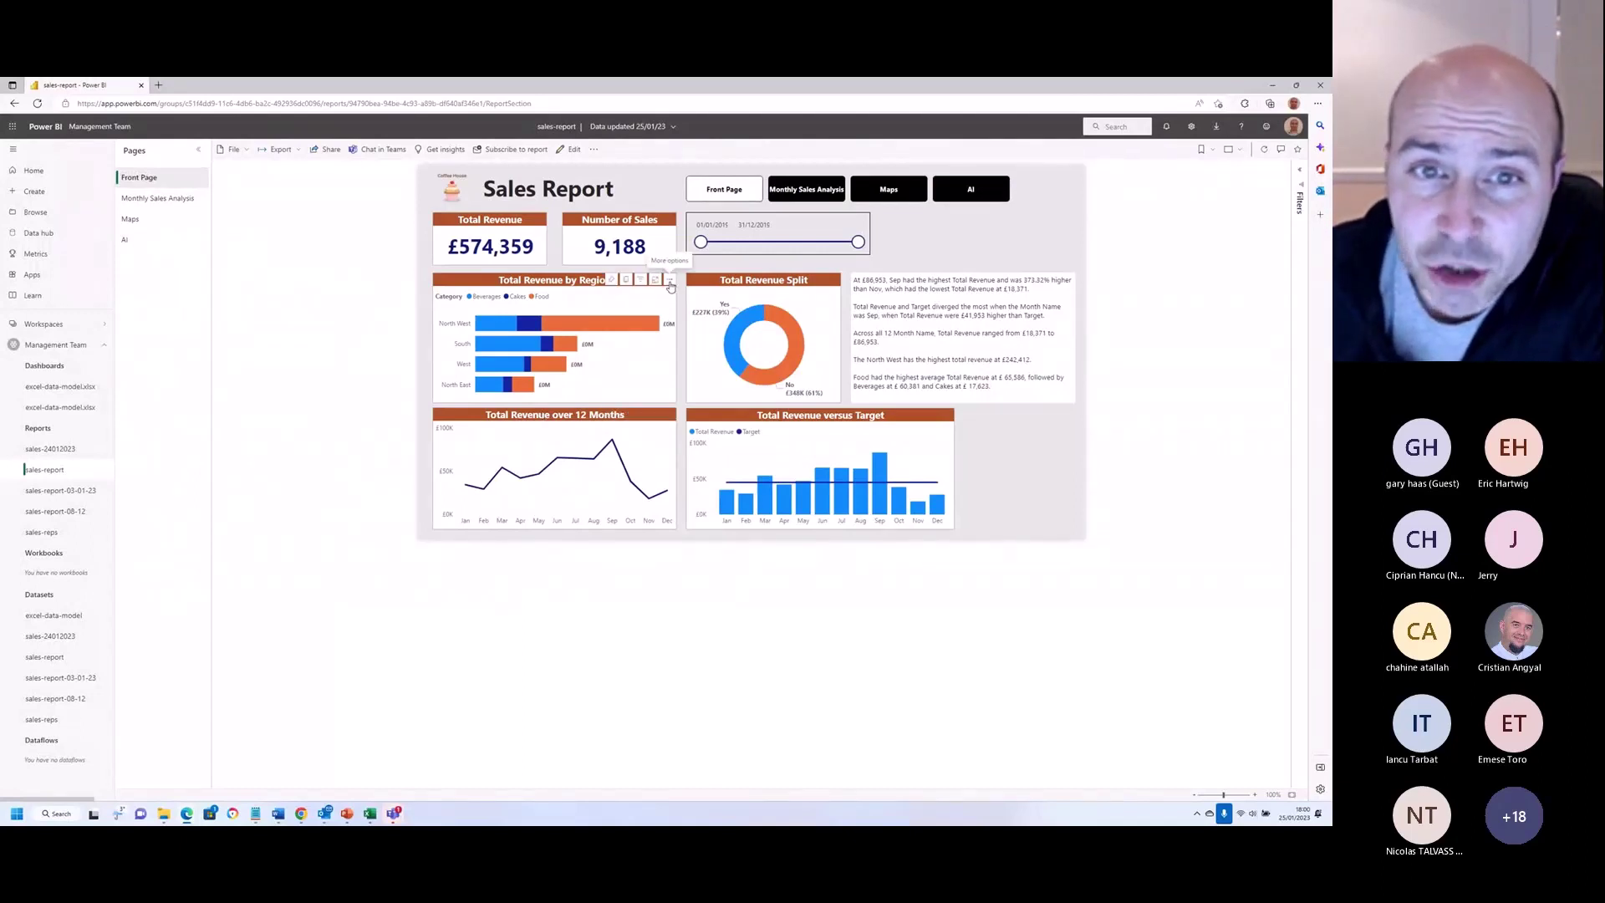
click(670, 282)
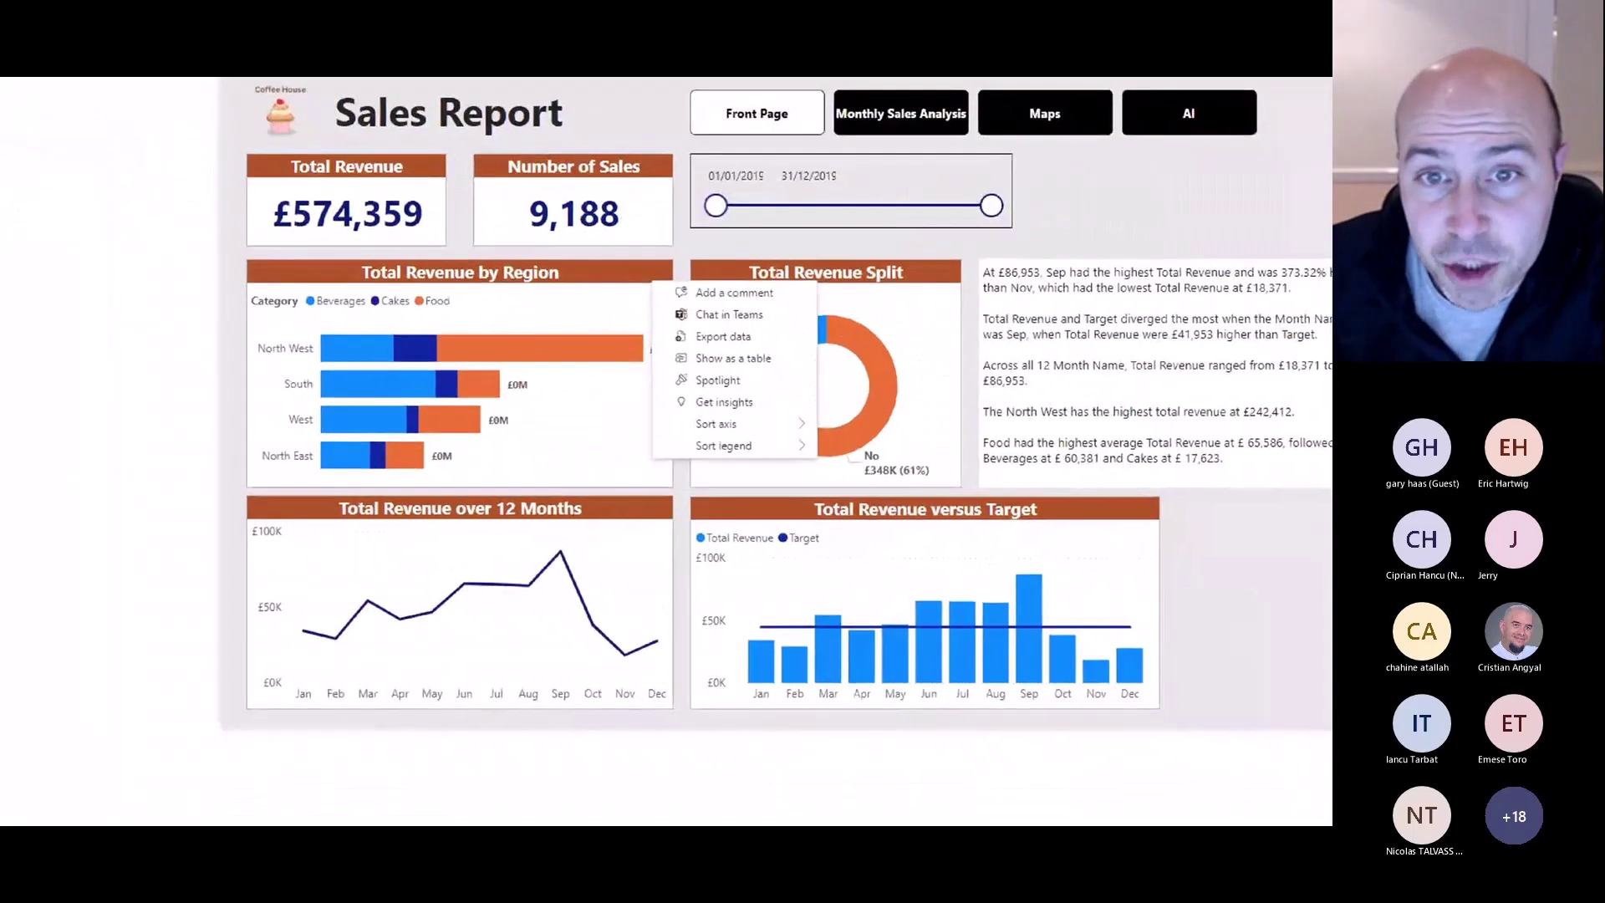
mouse_move(884, 296)
mouse_down()
mouse_move(761, 335)
mouse_move(779, 317)
mouse_move(791, 352)
mouse_move(817, 363)
mouse_up()
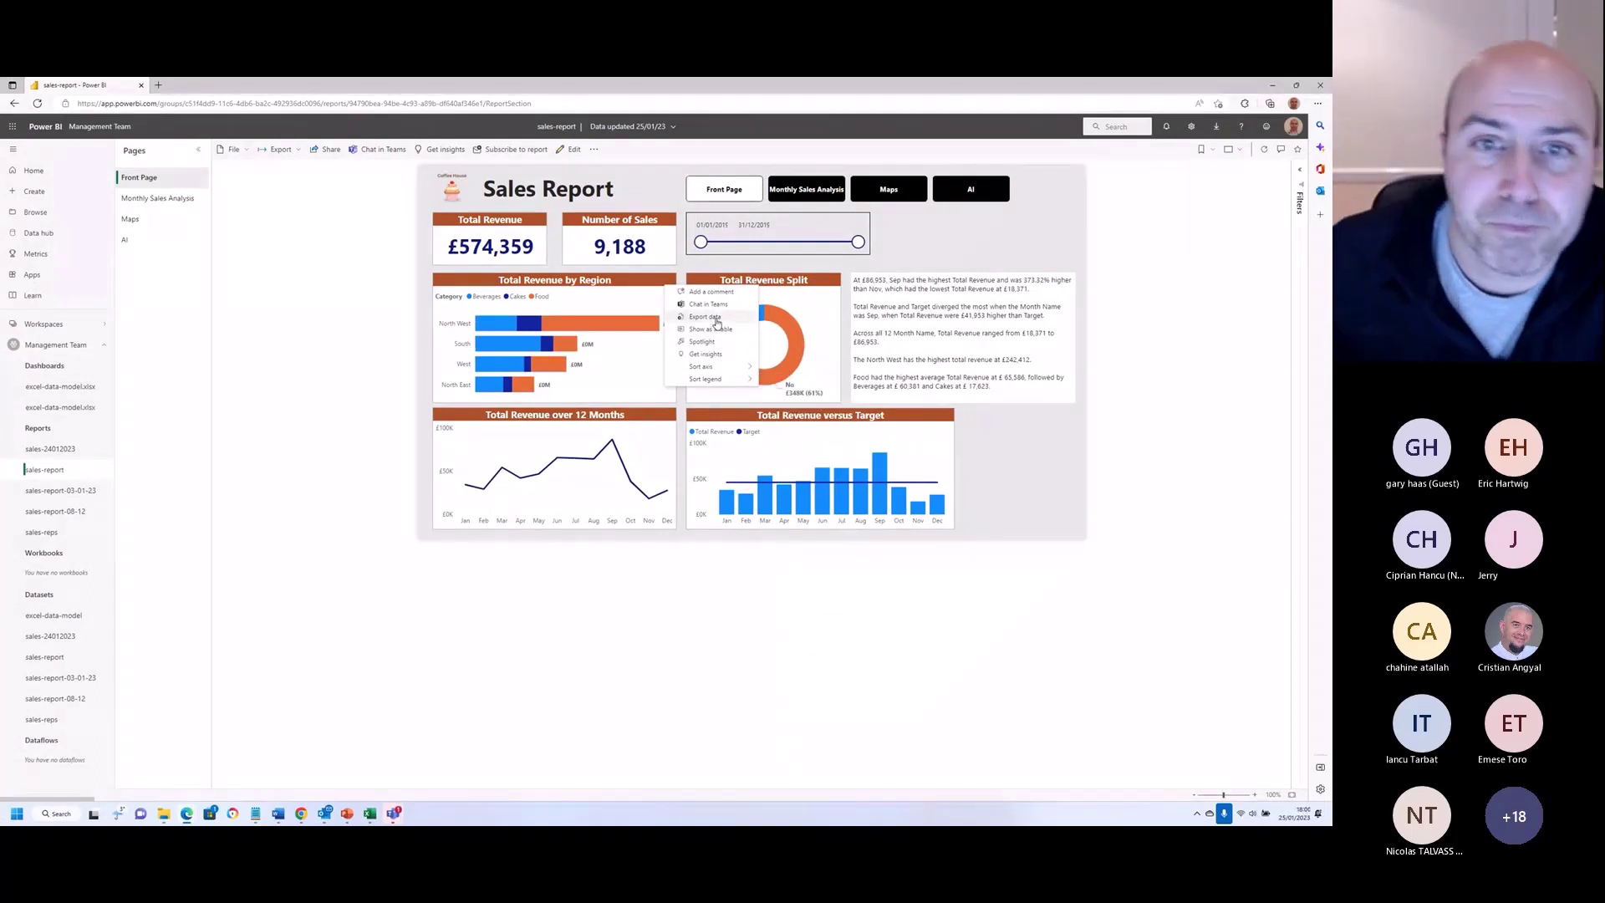
click(706, 317)
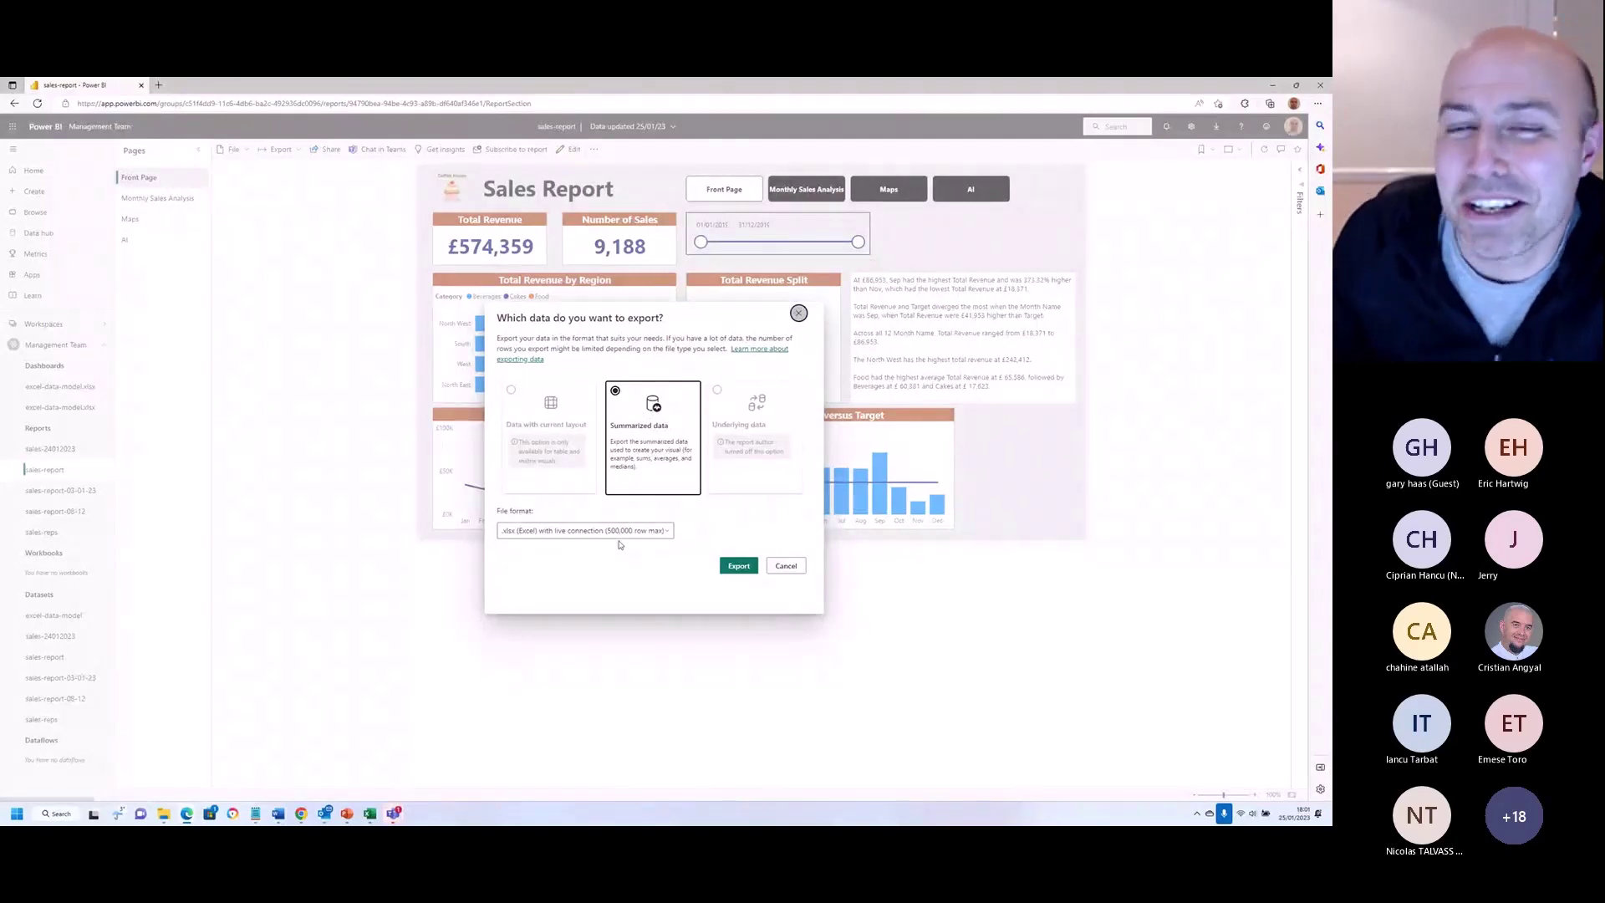
Step: Export the summarized data as .xlsx (Excel) with live connection
click(722, 568)
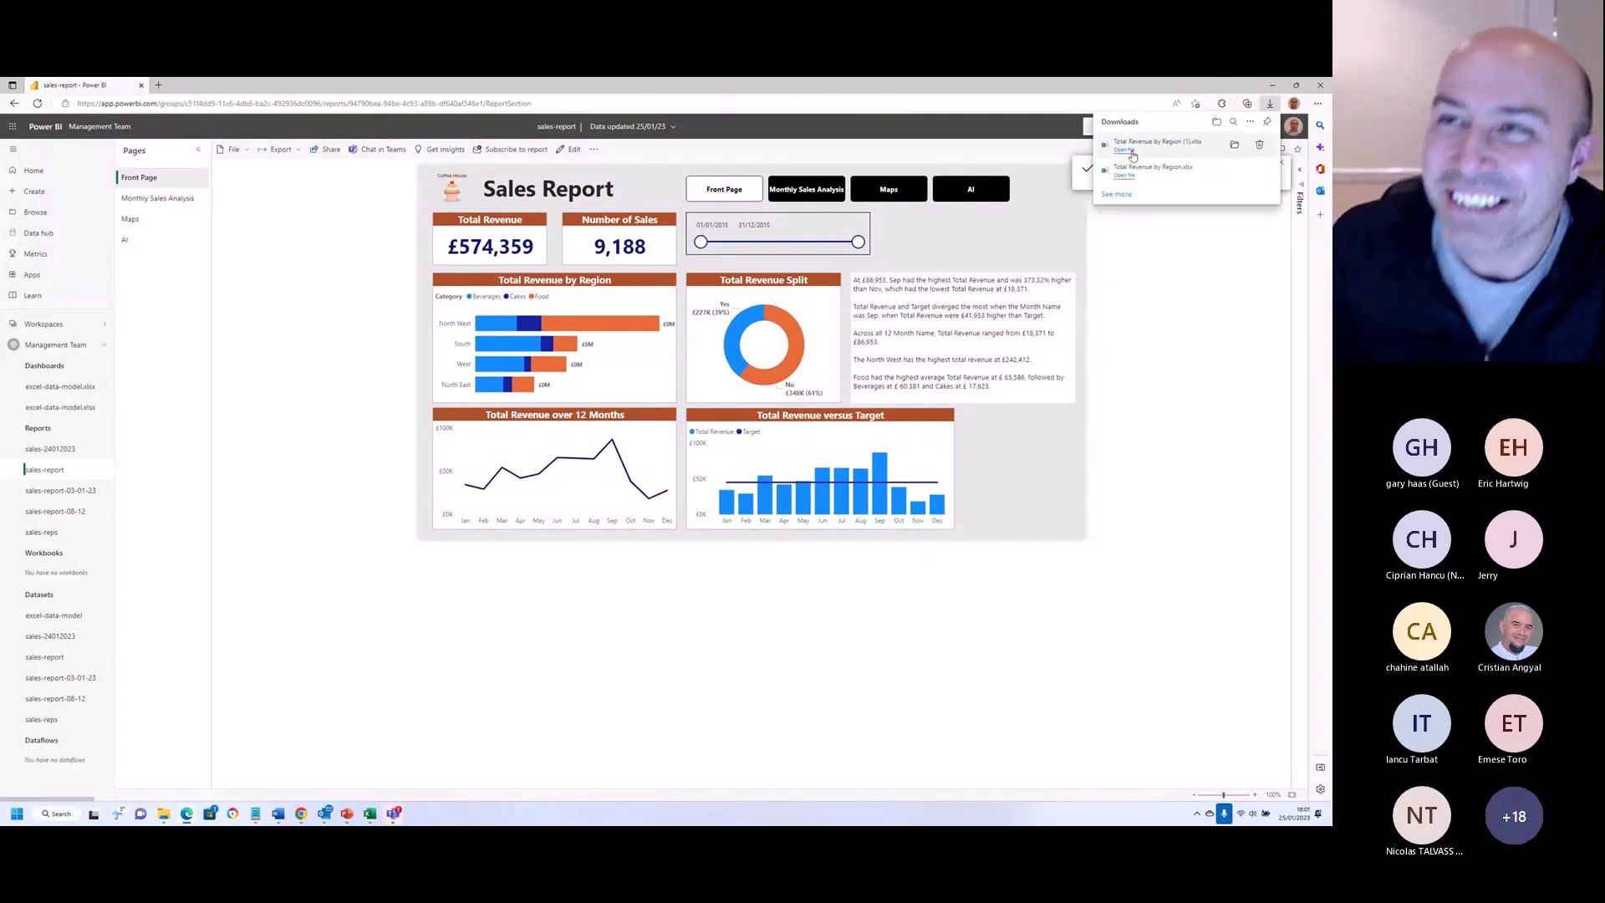
Step: Open the downloaded Total Revenue by Region (1).xlsx from Edge's Downloads panel
click(1133, 155)
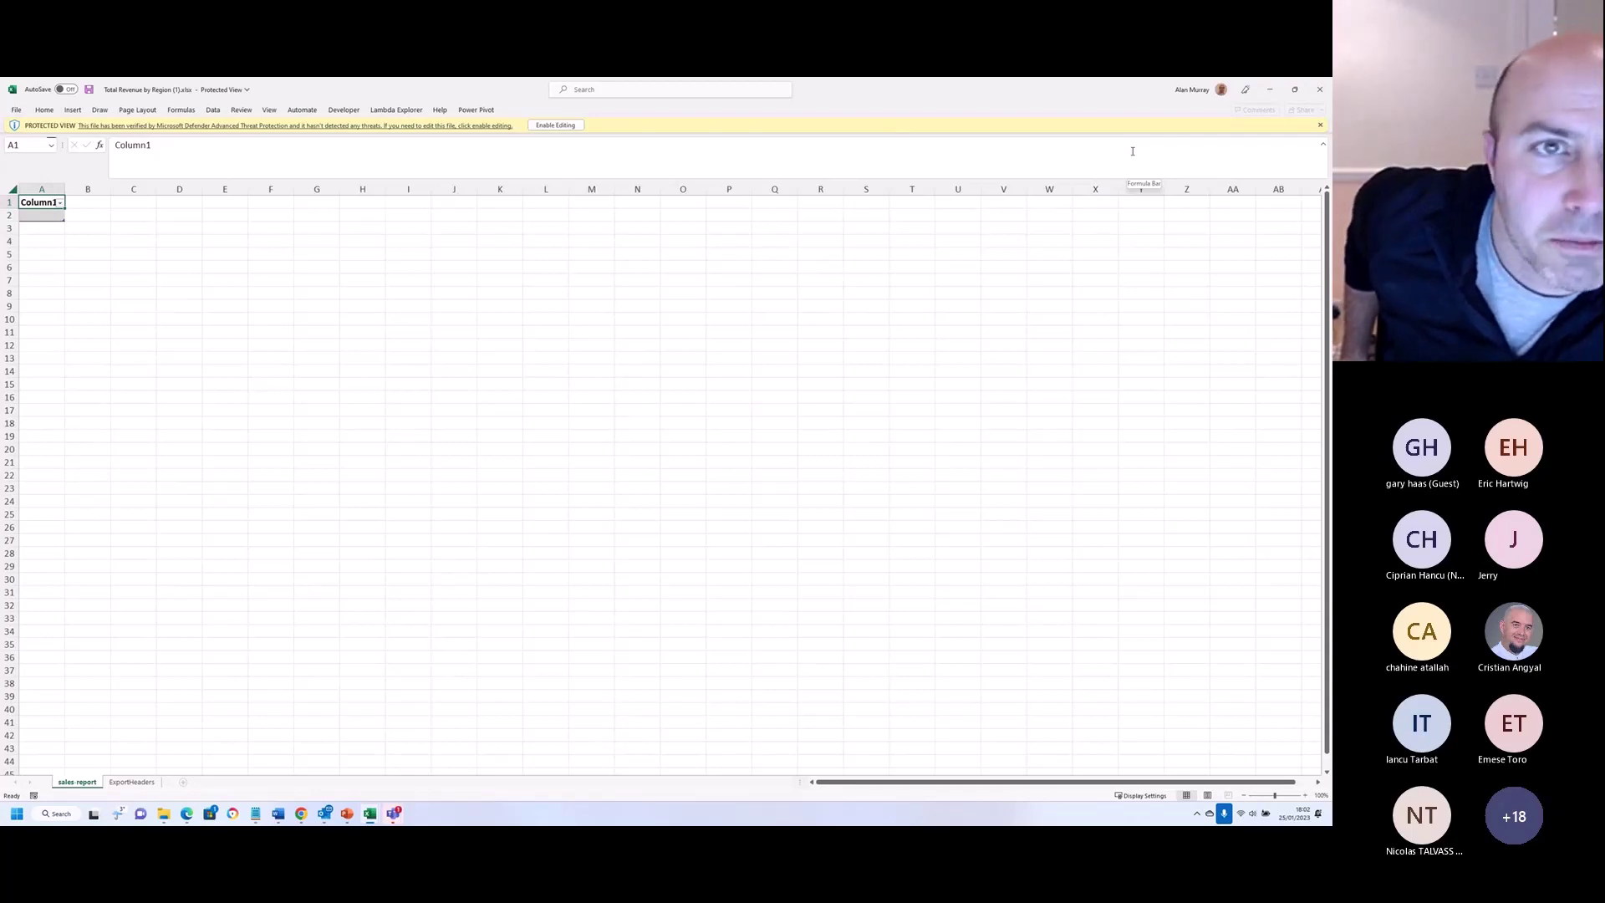
Step: Enable editing and content, then format Total_Units_Sold with Comma Style and zero decimals
click(576, 124)
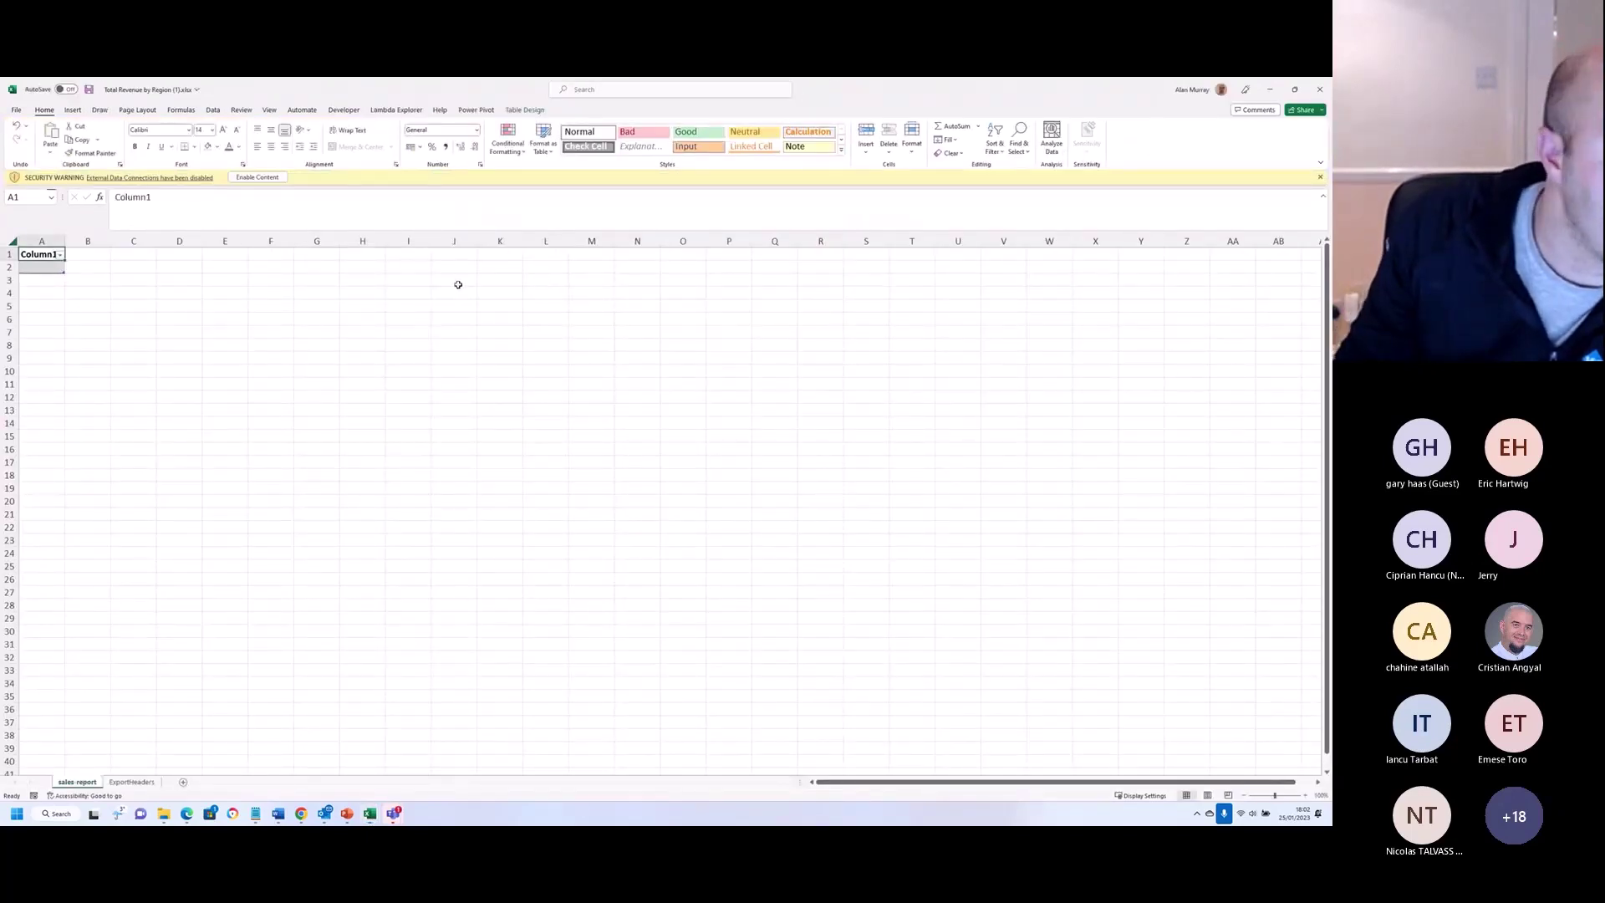
click(265, 178)
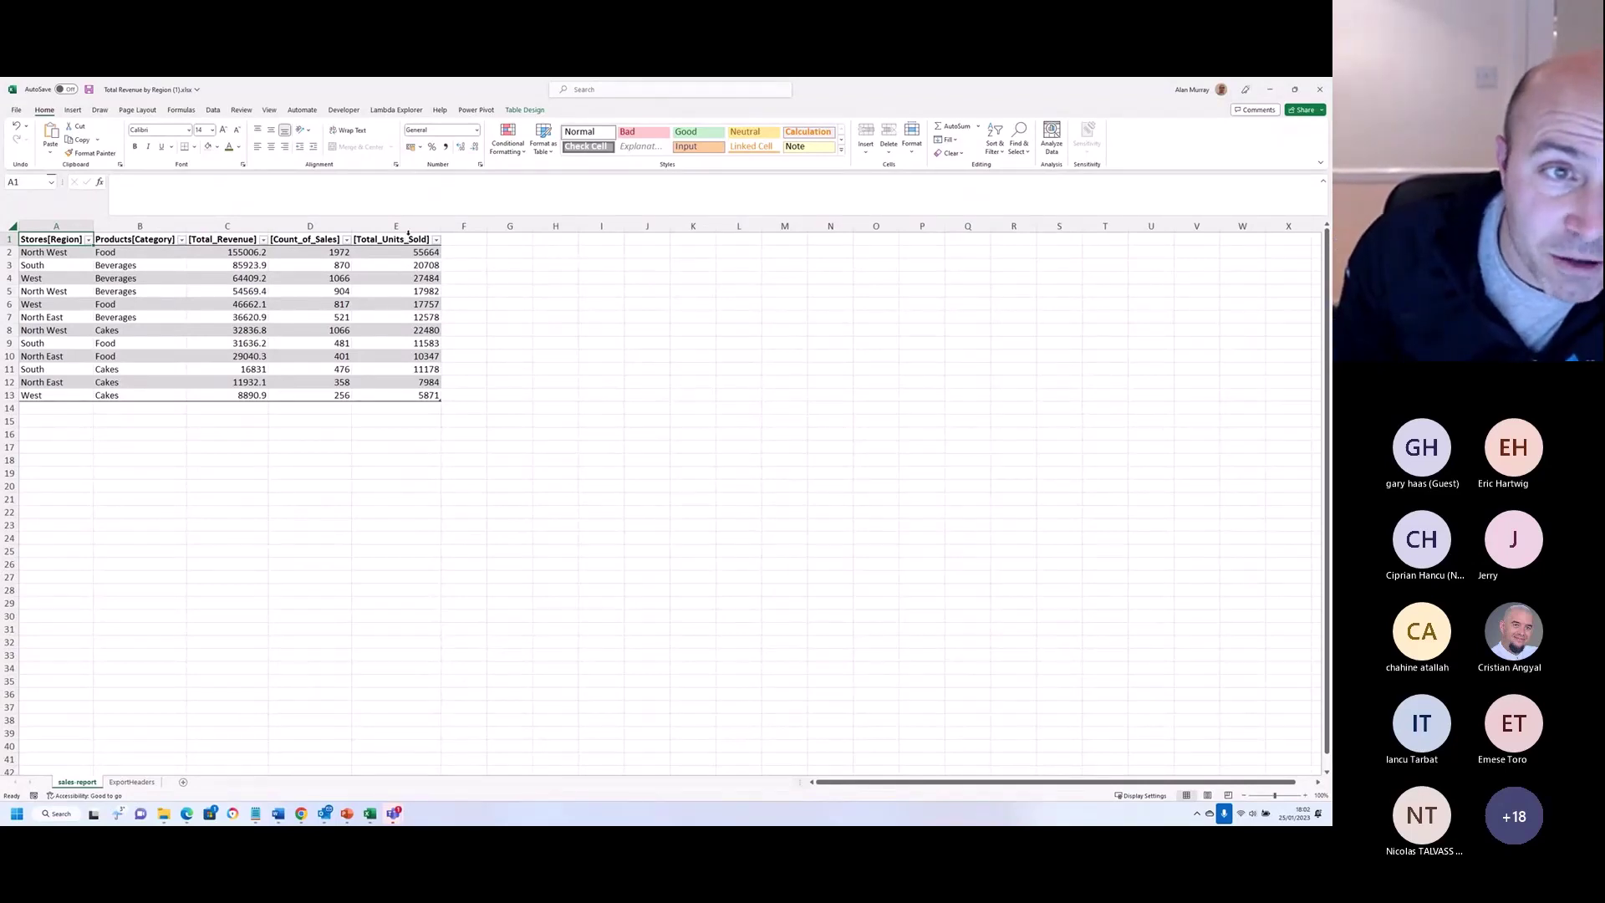
key(ctrl+a)
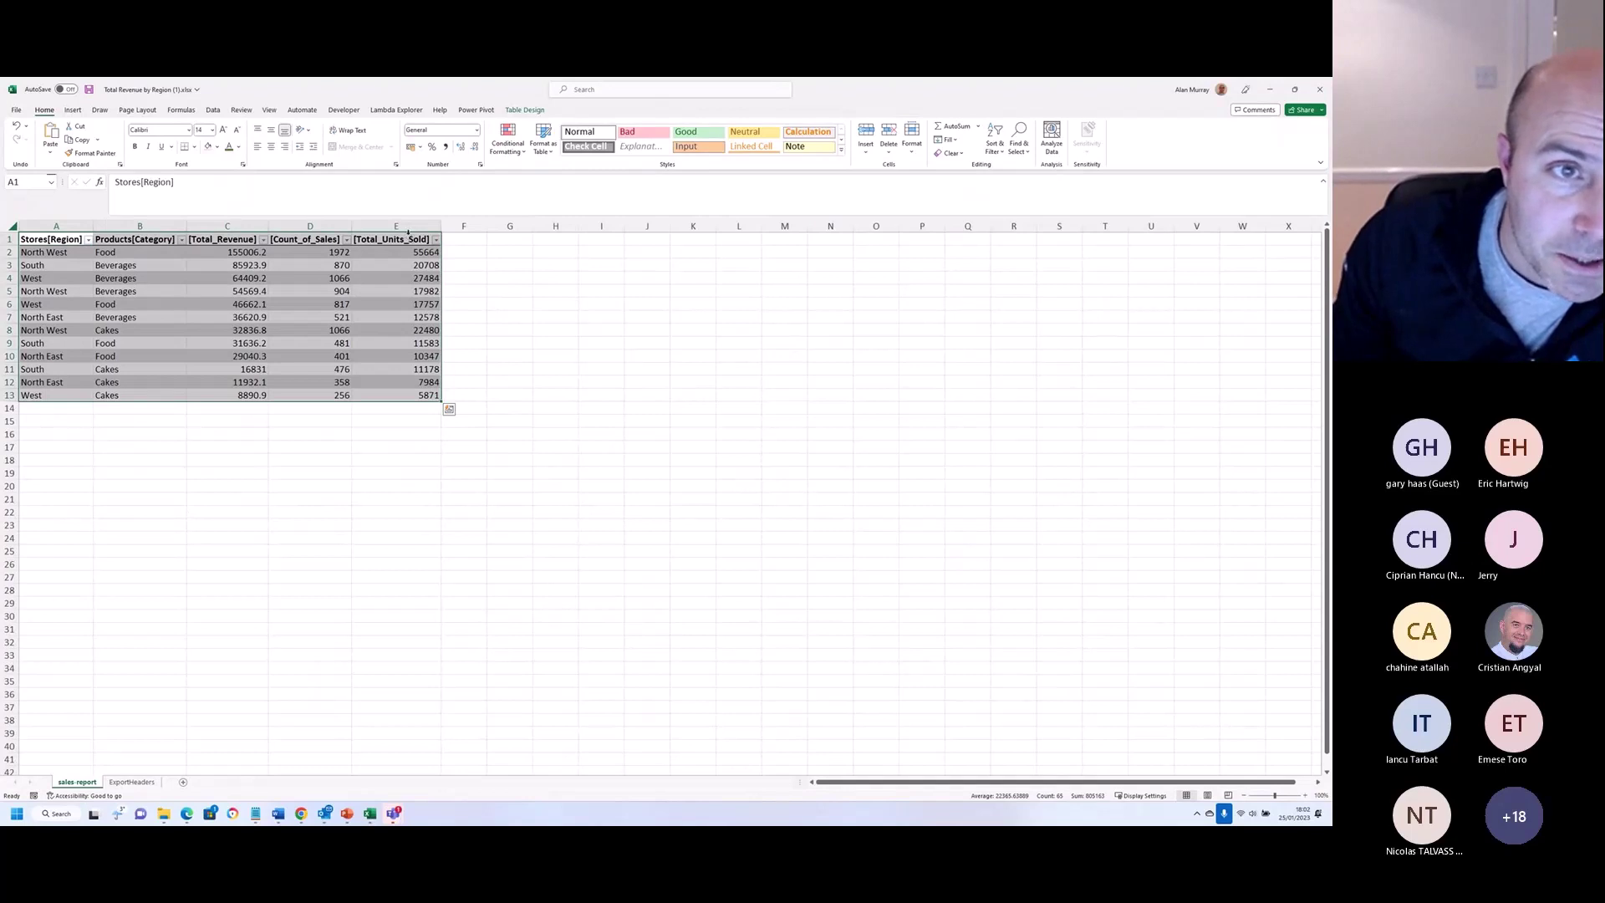
click(407, 236)
click(446, 147)
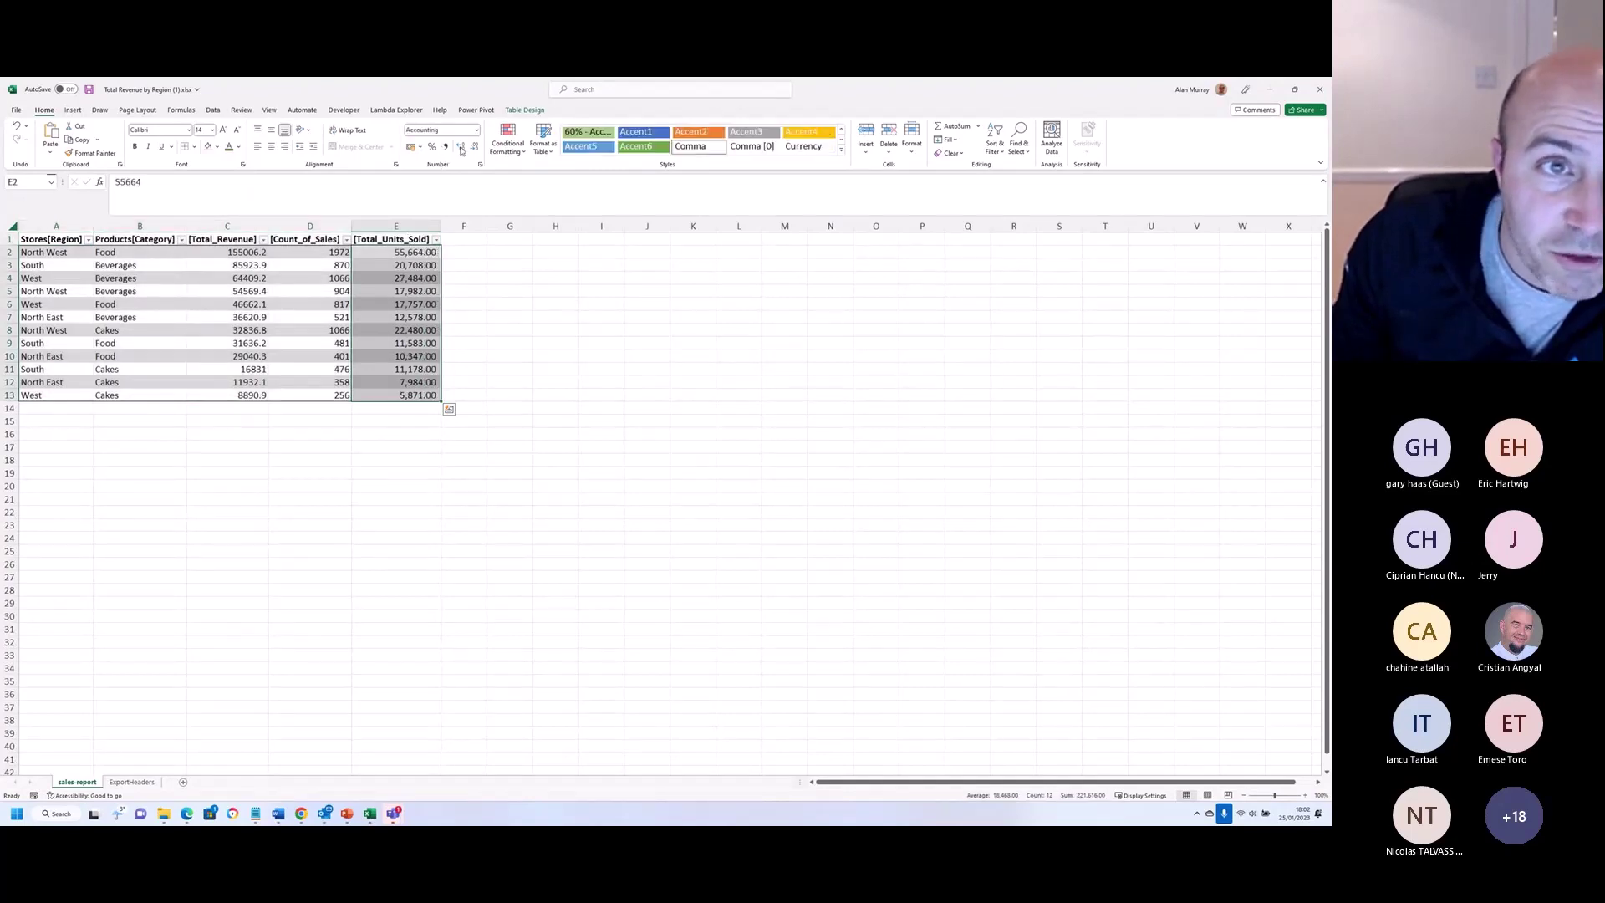
click(475, 147)
click(475, 147)
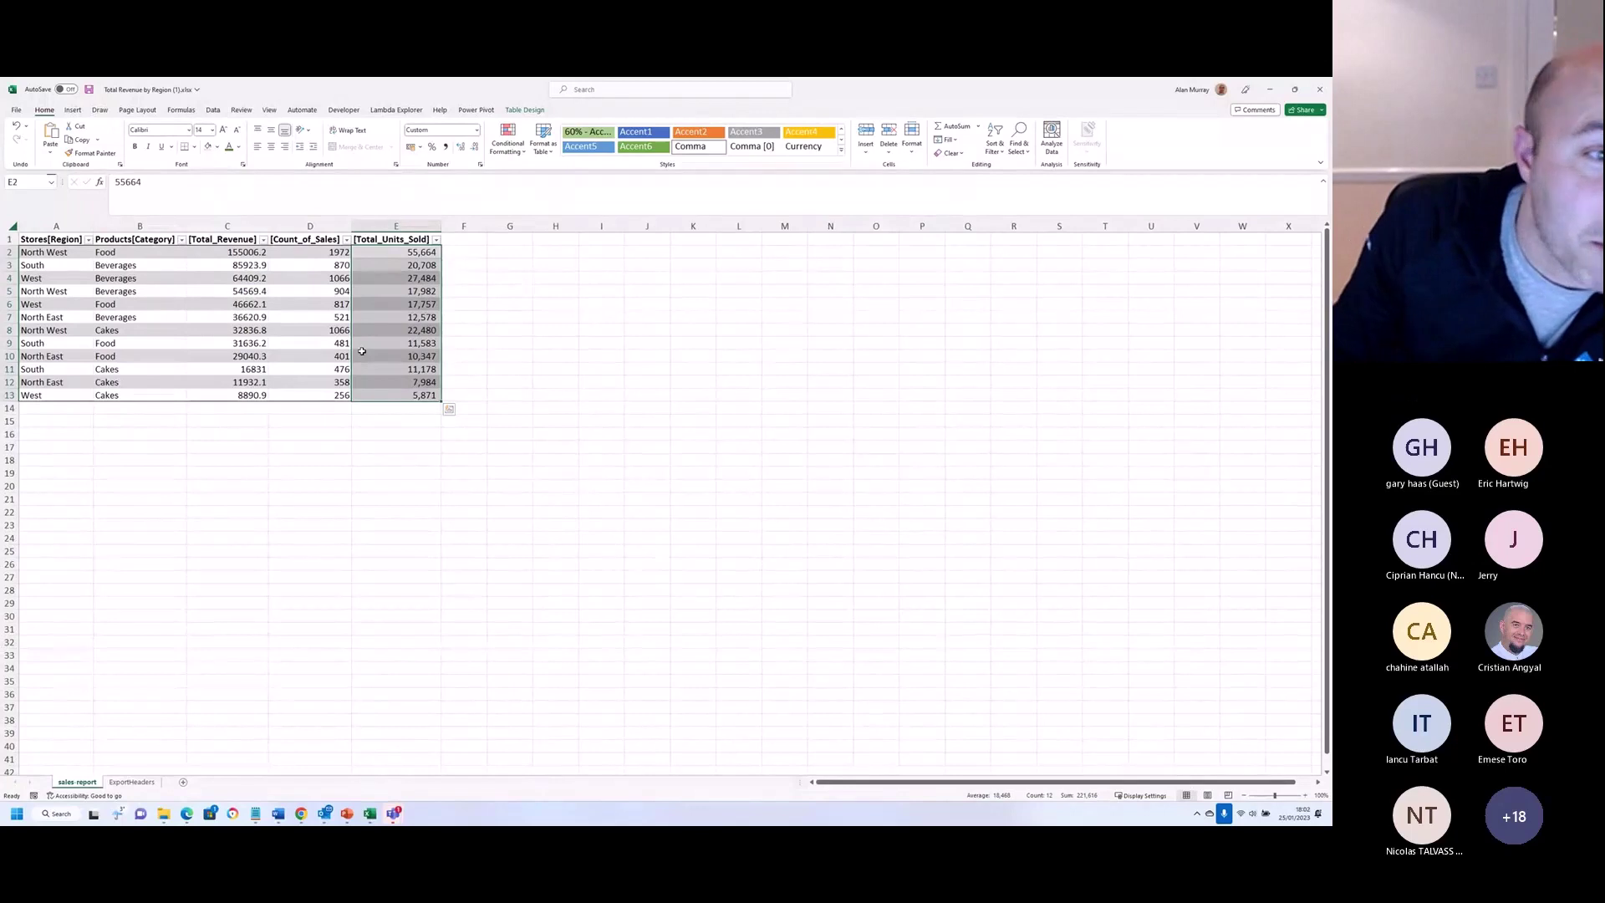
click(329, 337)
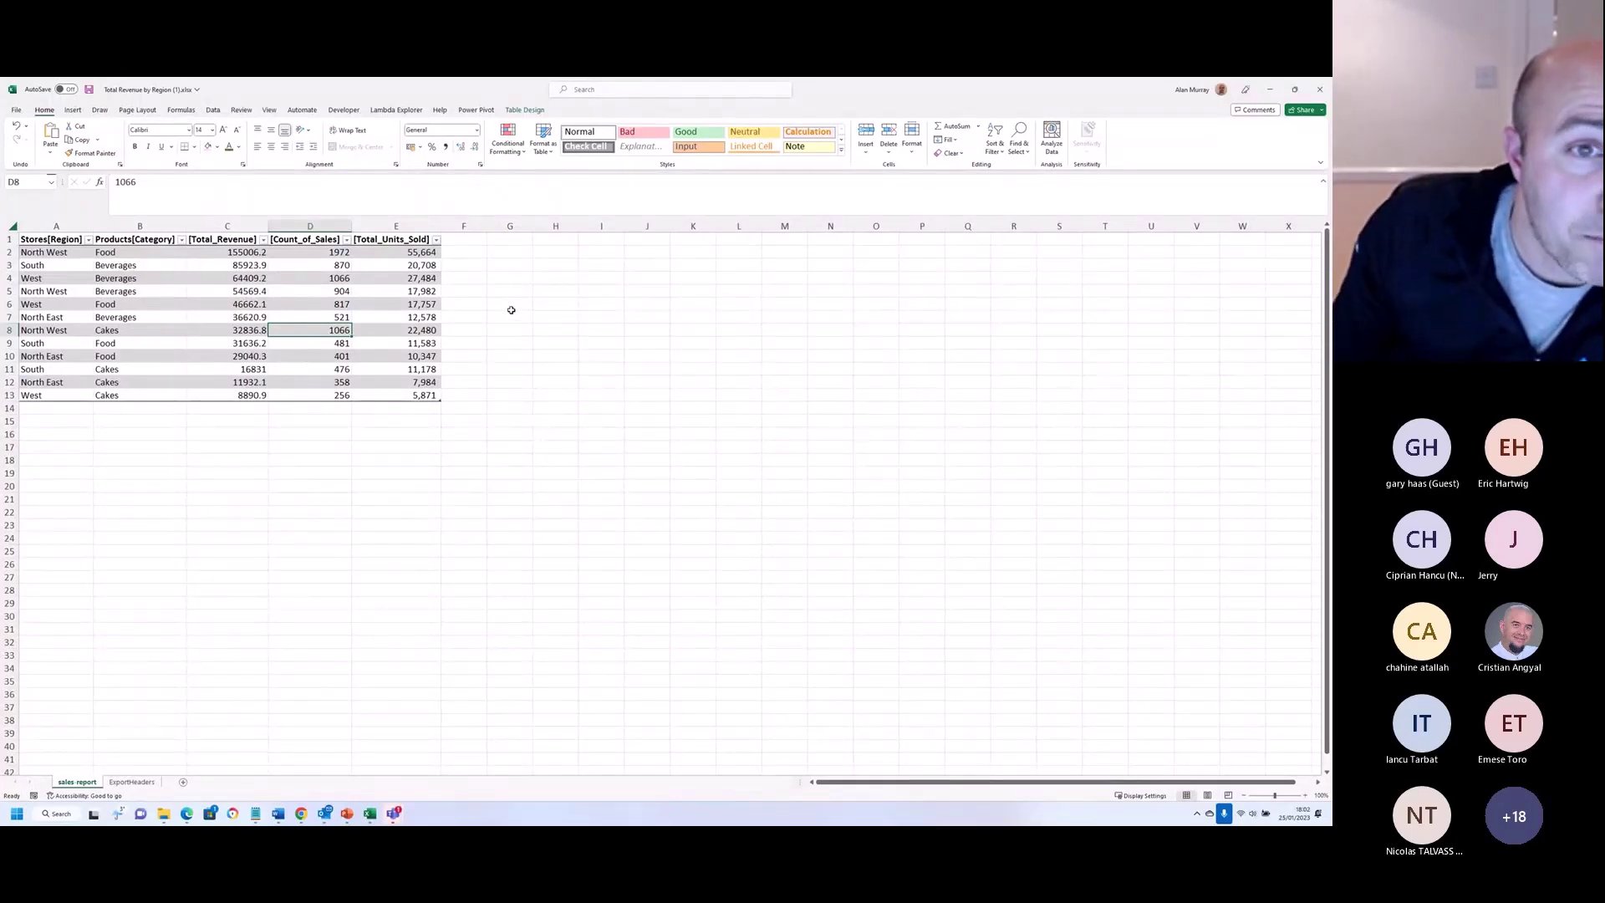
Step: Enter =SUM(Table1[Total_Revenue]) in H3 using the C2:C13 revenue values
click(549, 263)
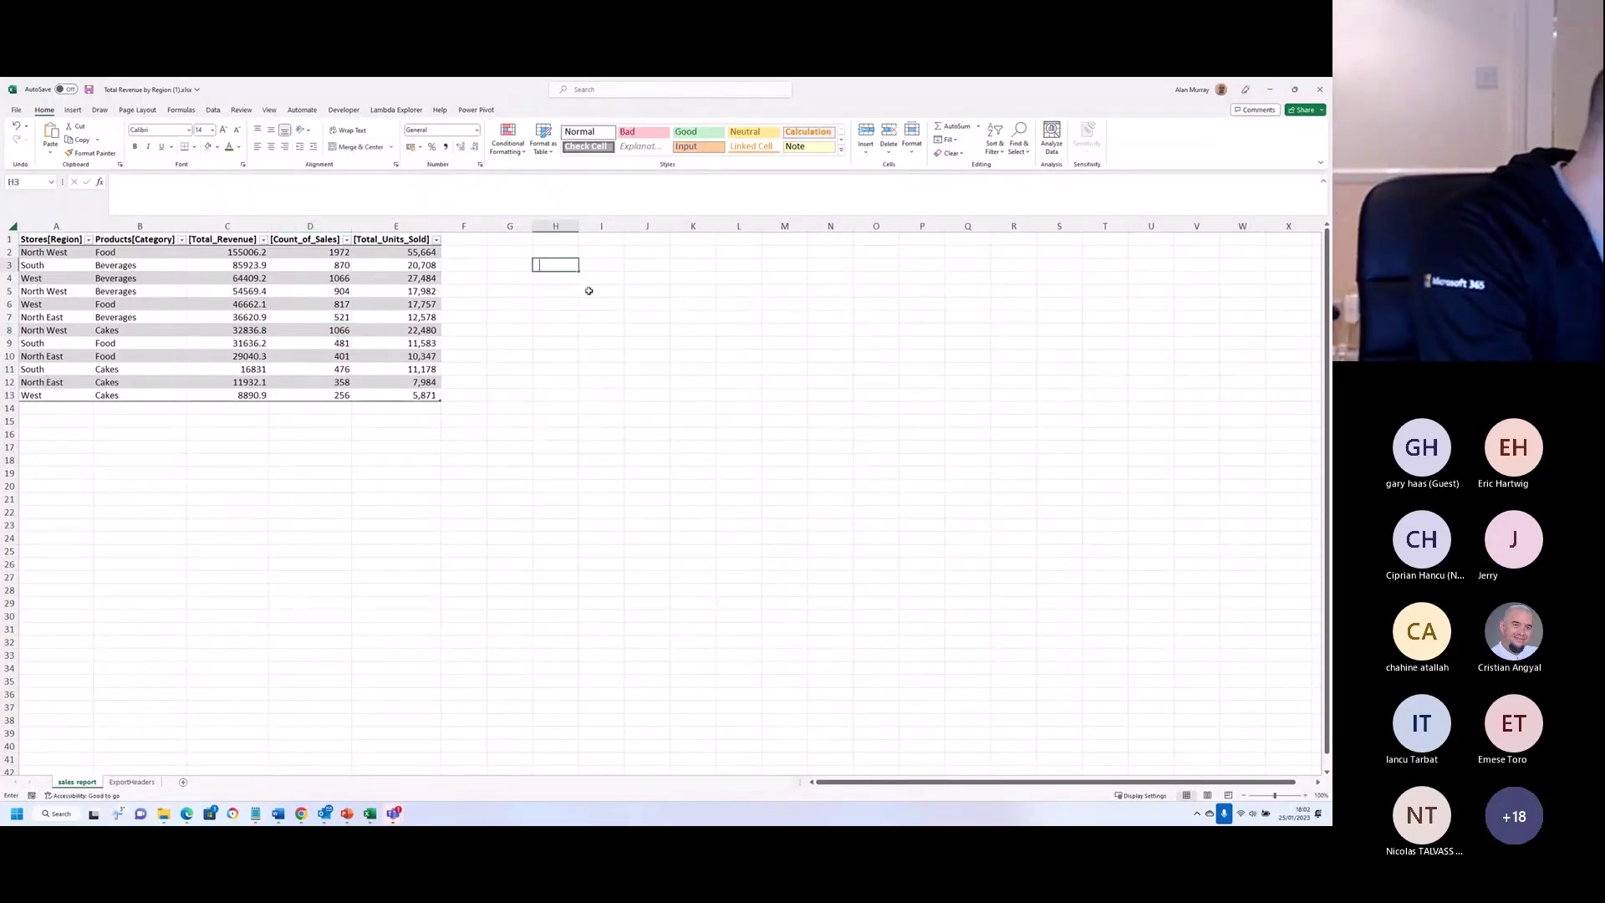
text(=sum()
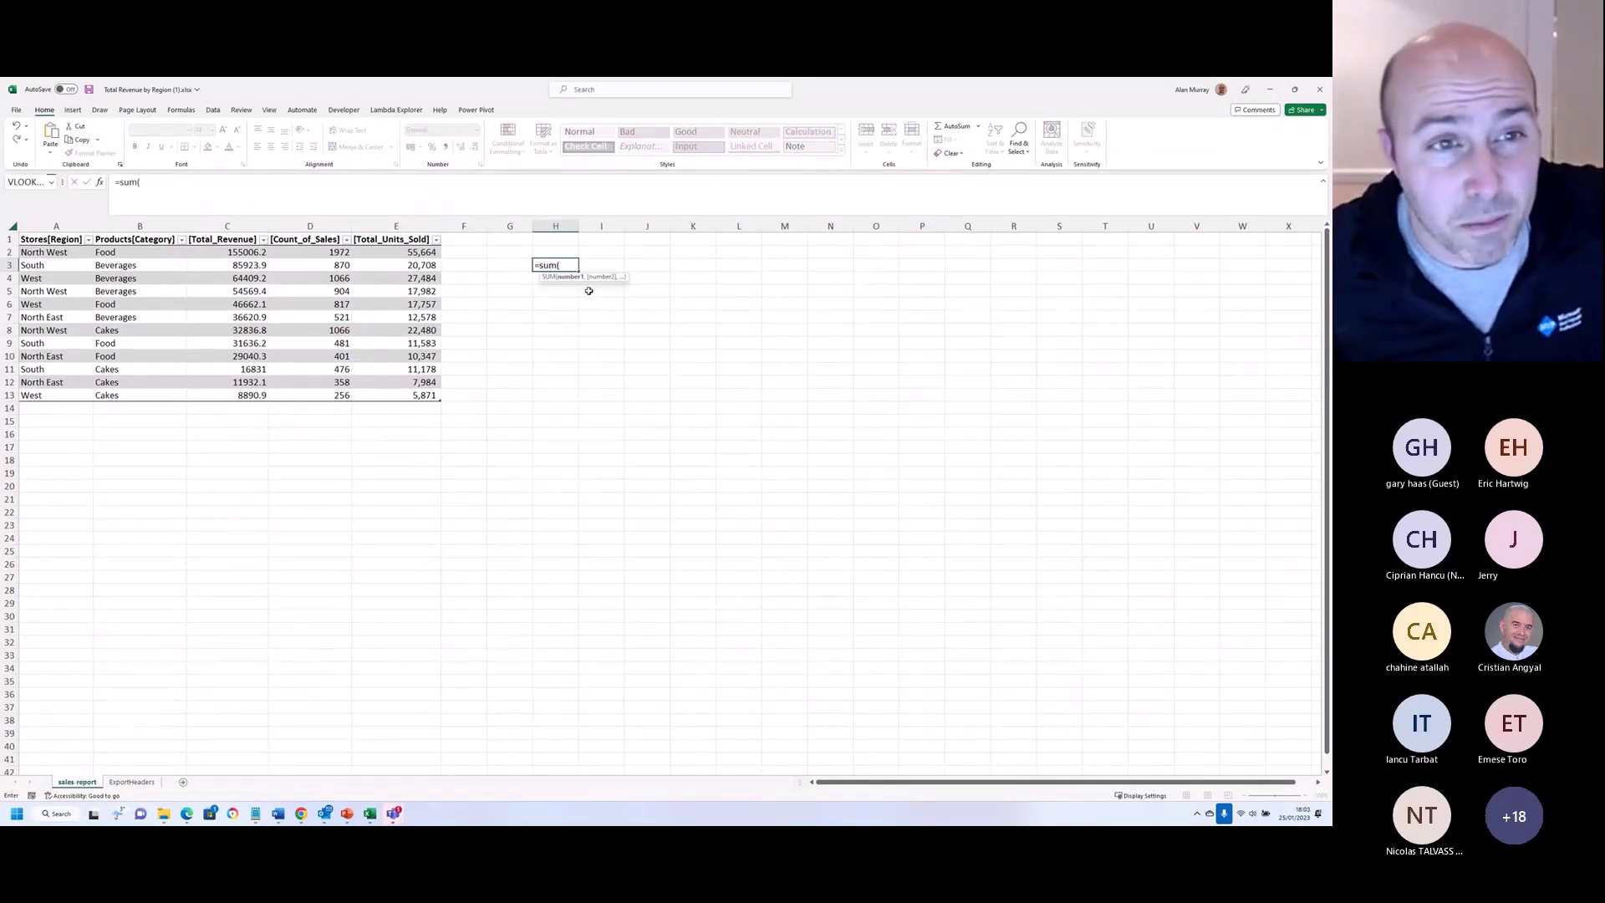
drag(240, 253, 240, 393)
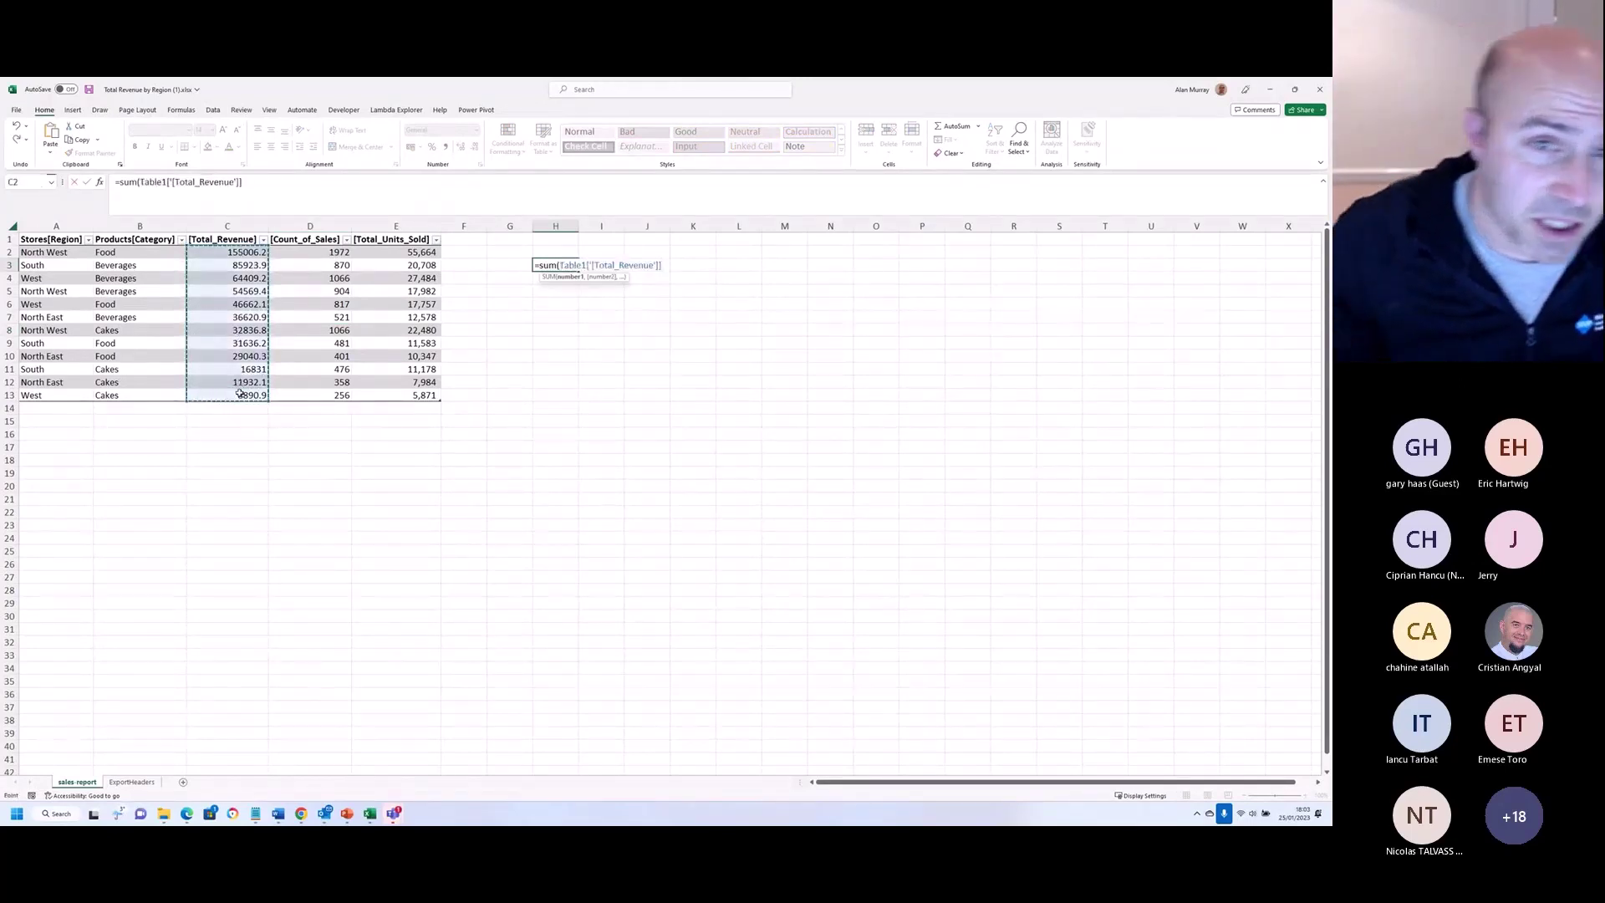
text())
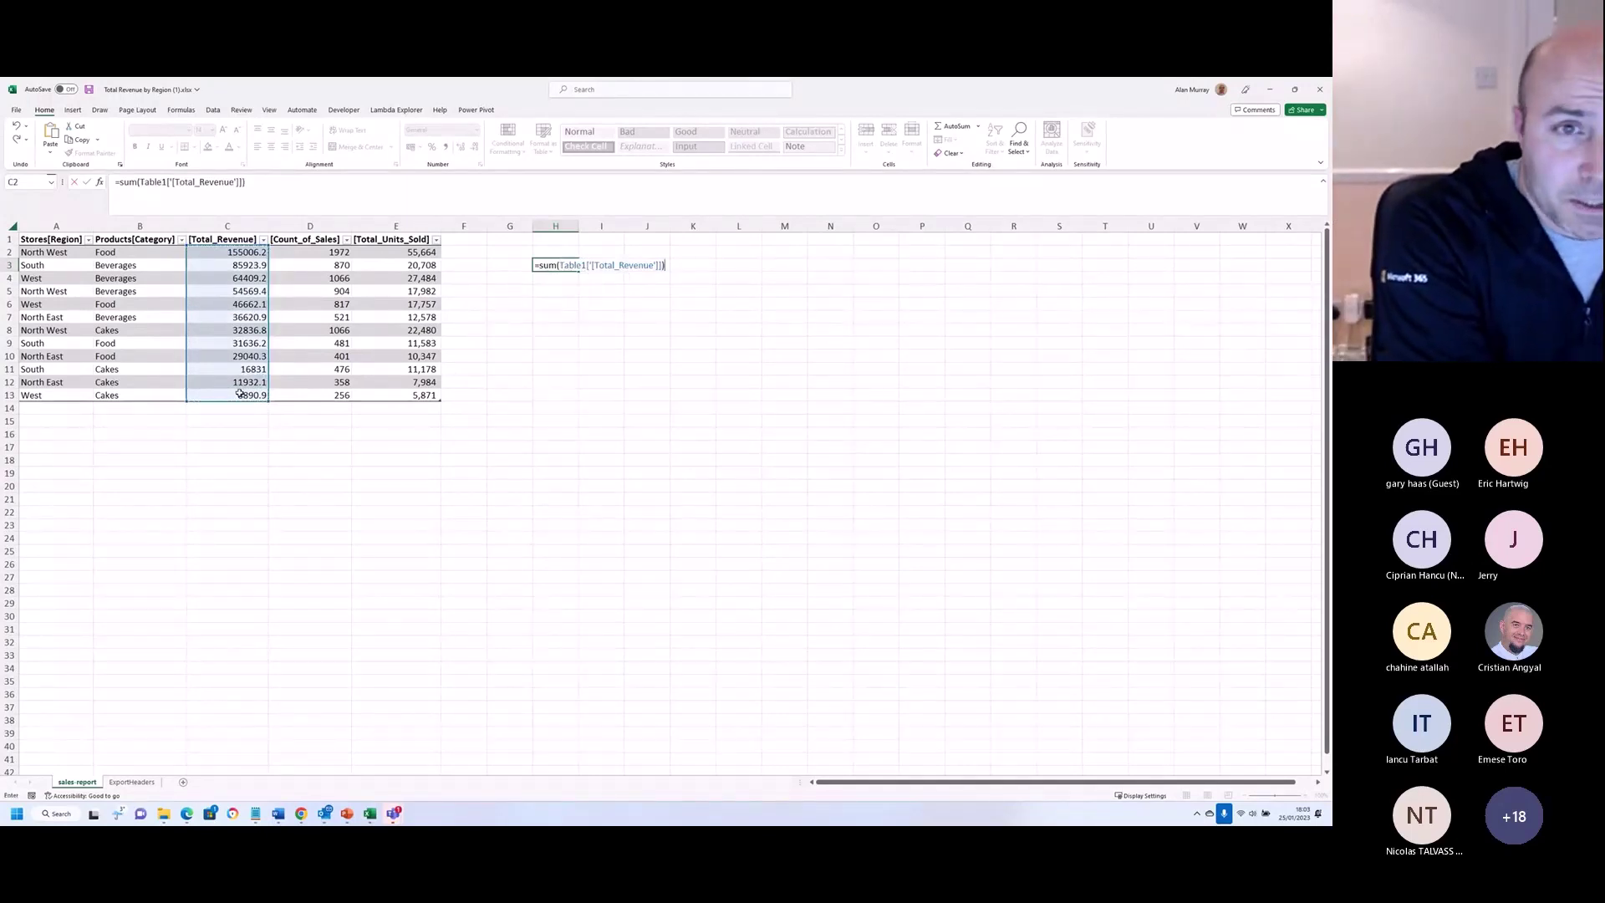
key(Return)
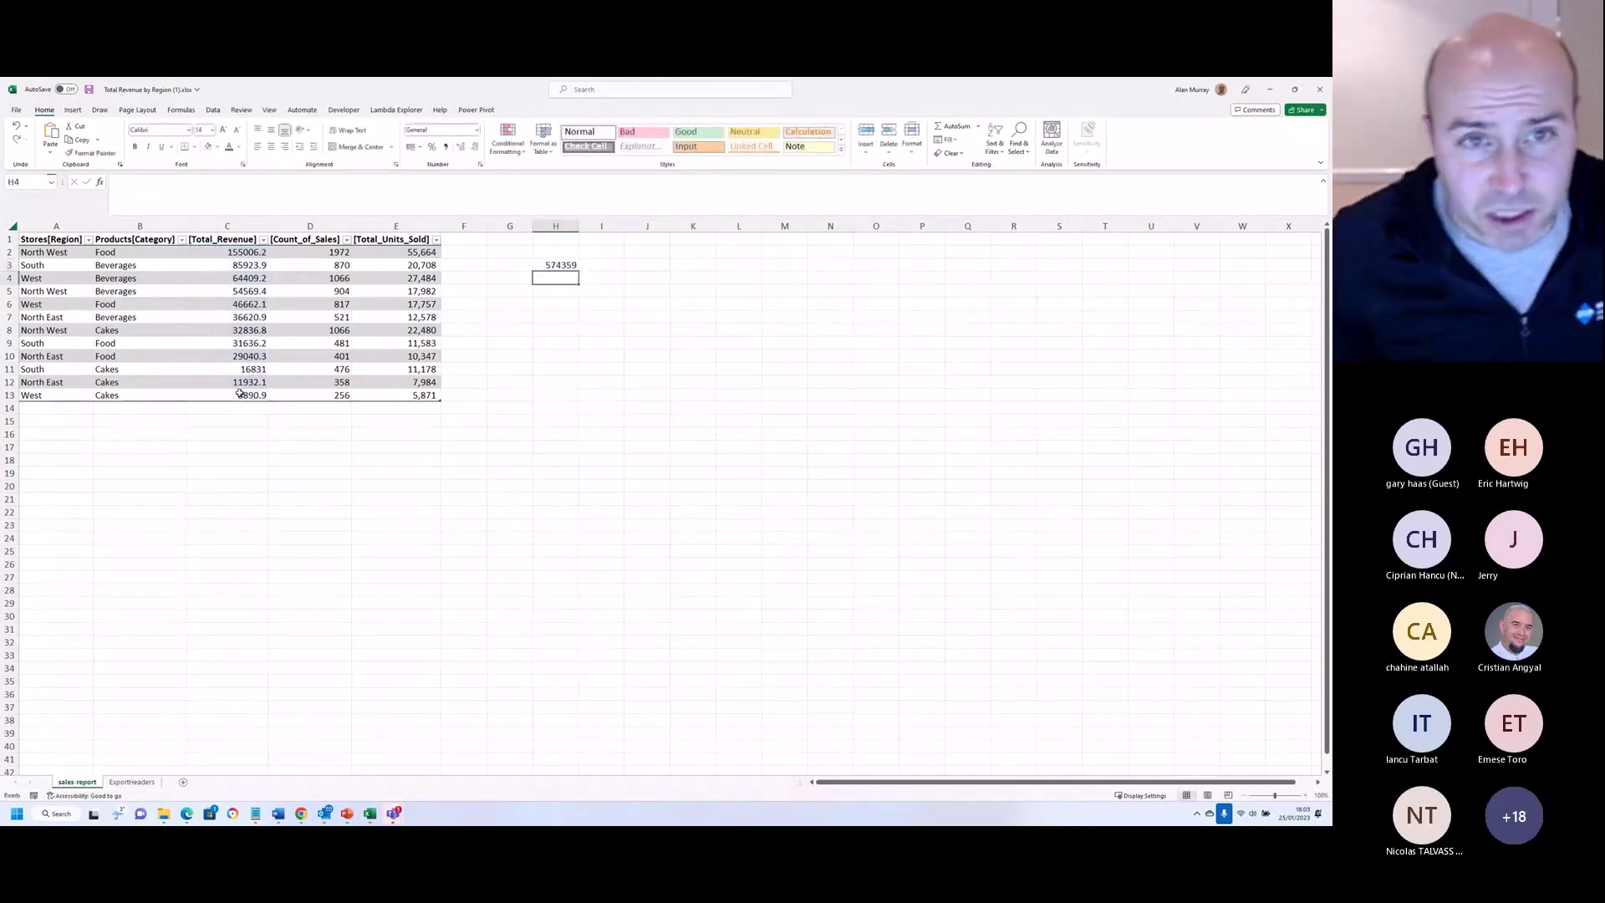
Step: Format the H3 total as 574,359 with thousands separators and no decimals
click(568, 267)
click(447, 150)
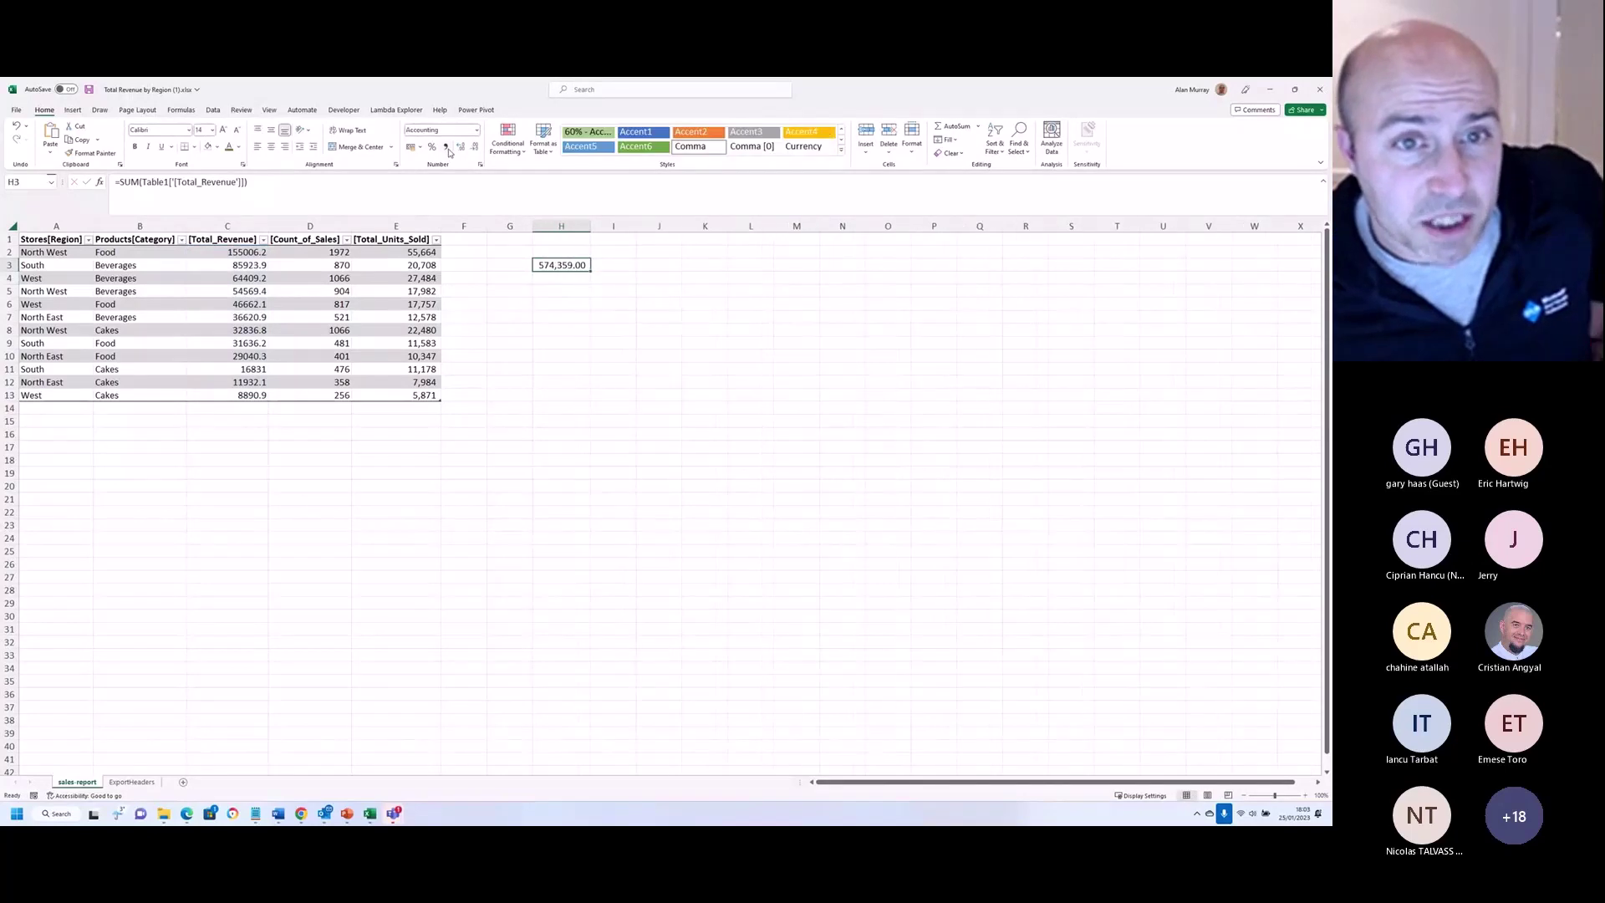
click(476, 147)
click(476, 147)
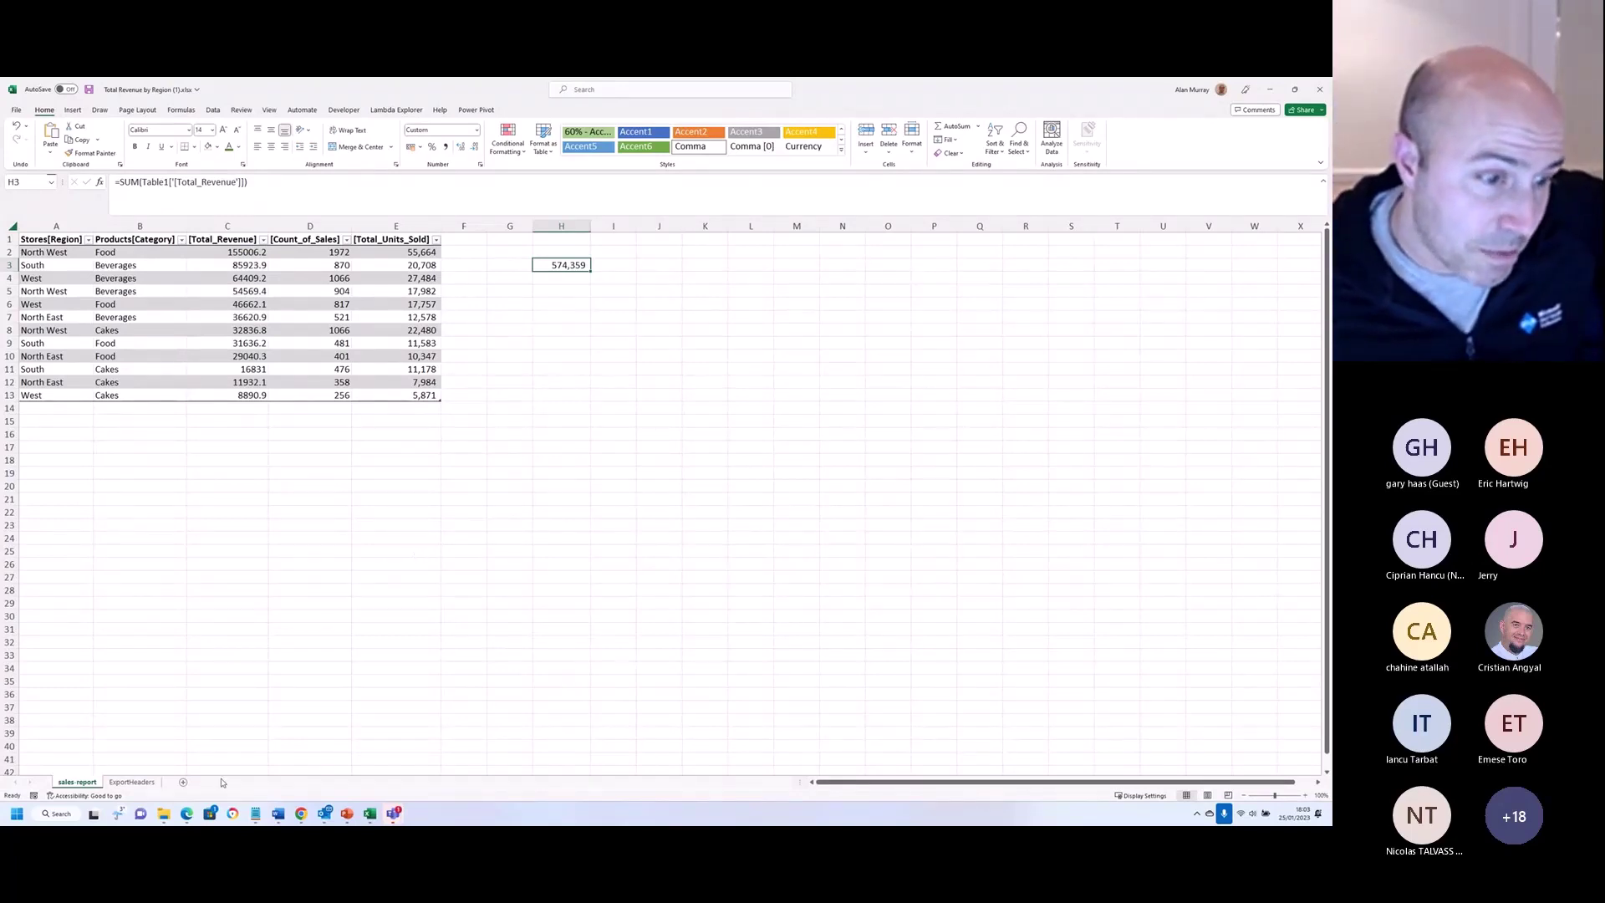
click(164, 813)
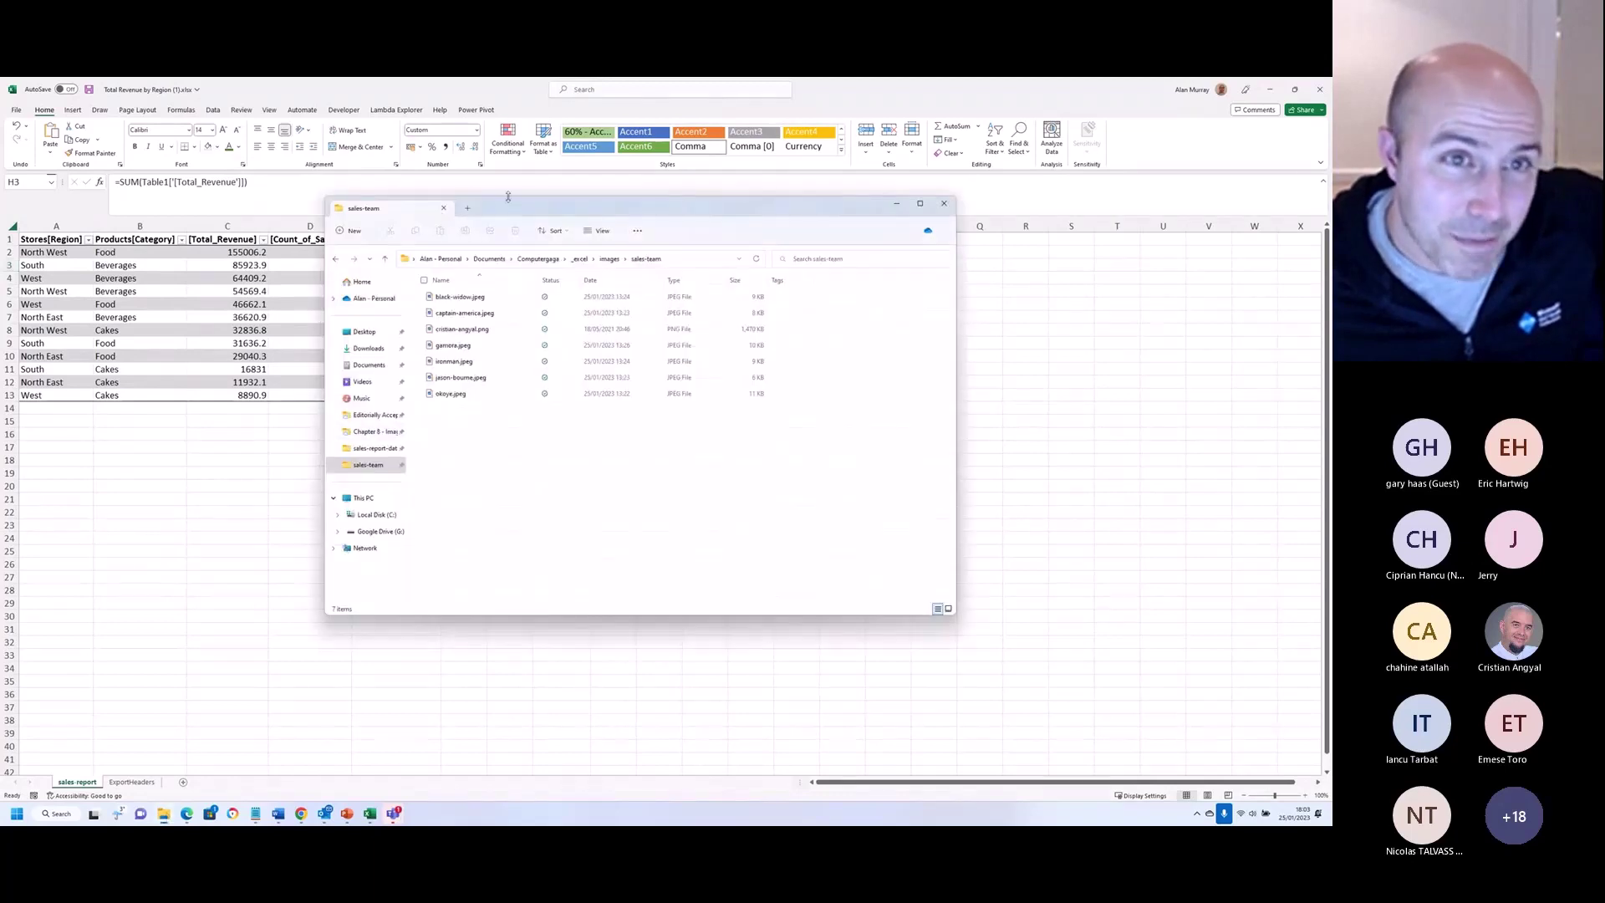
key(super+Down)
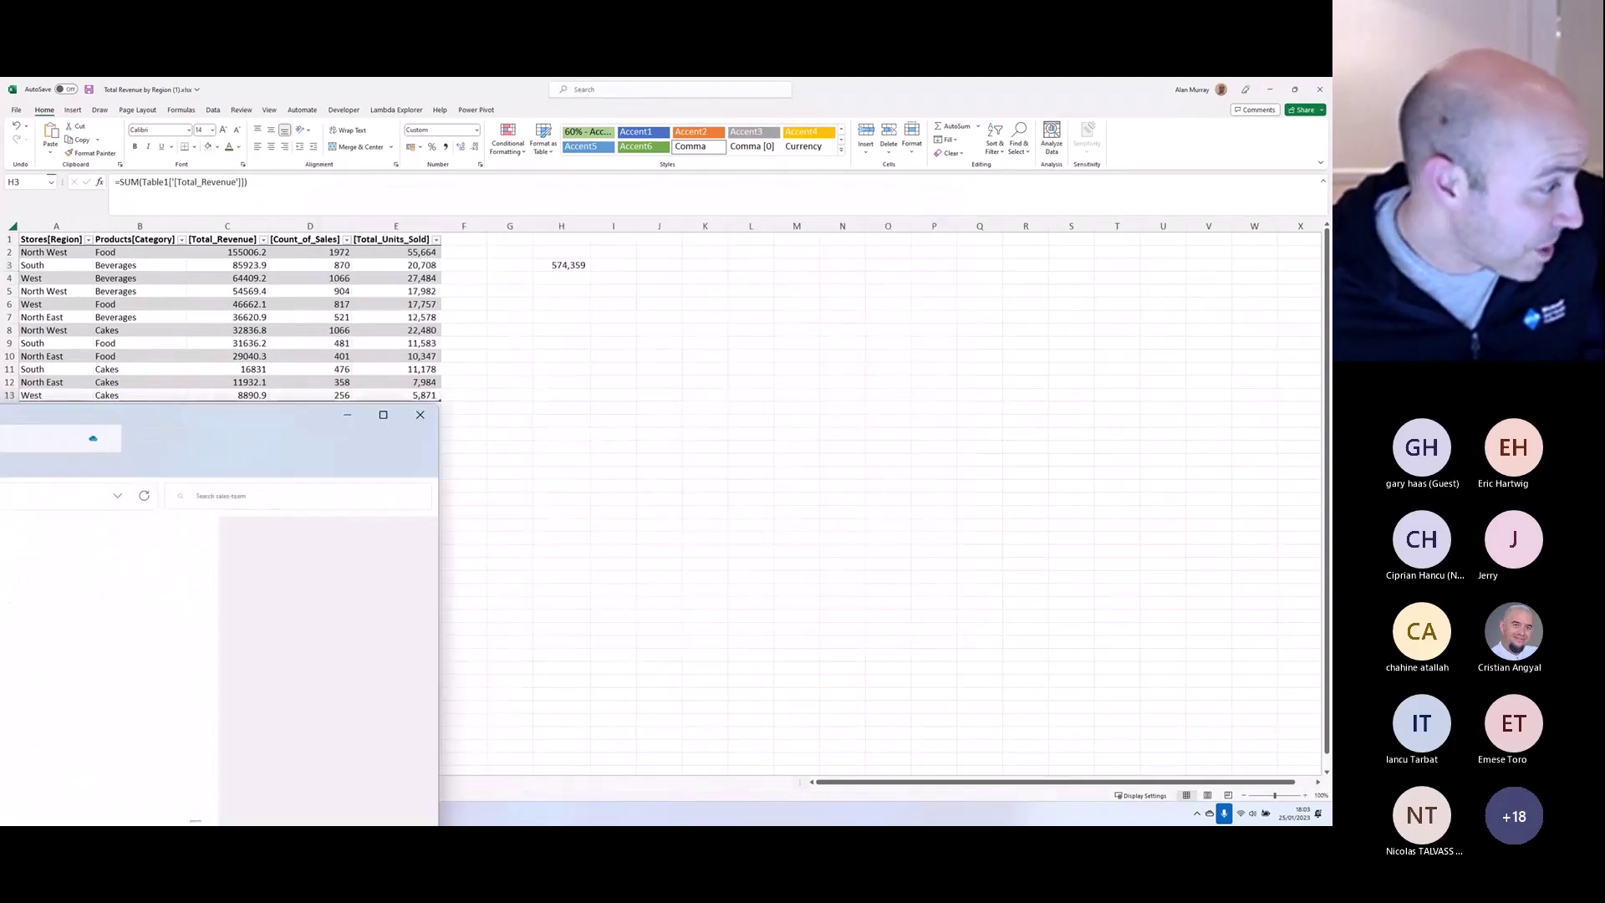
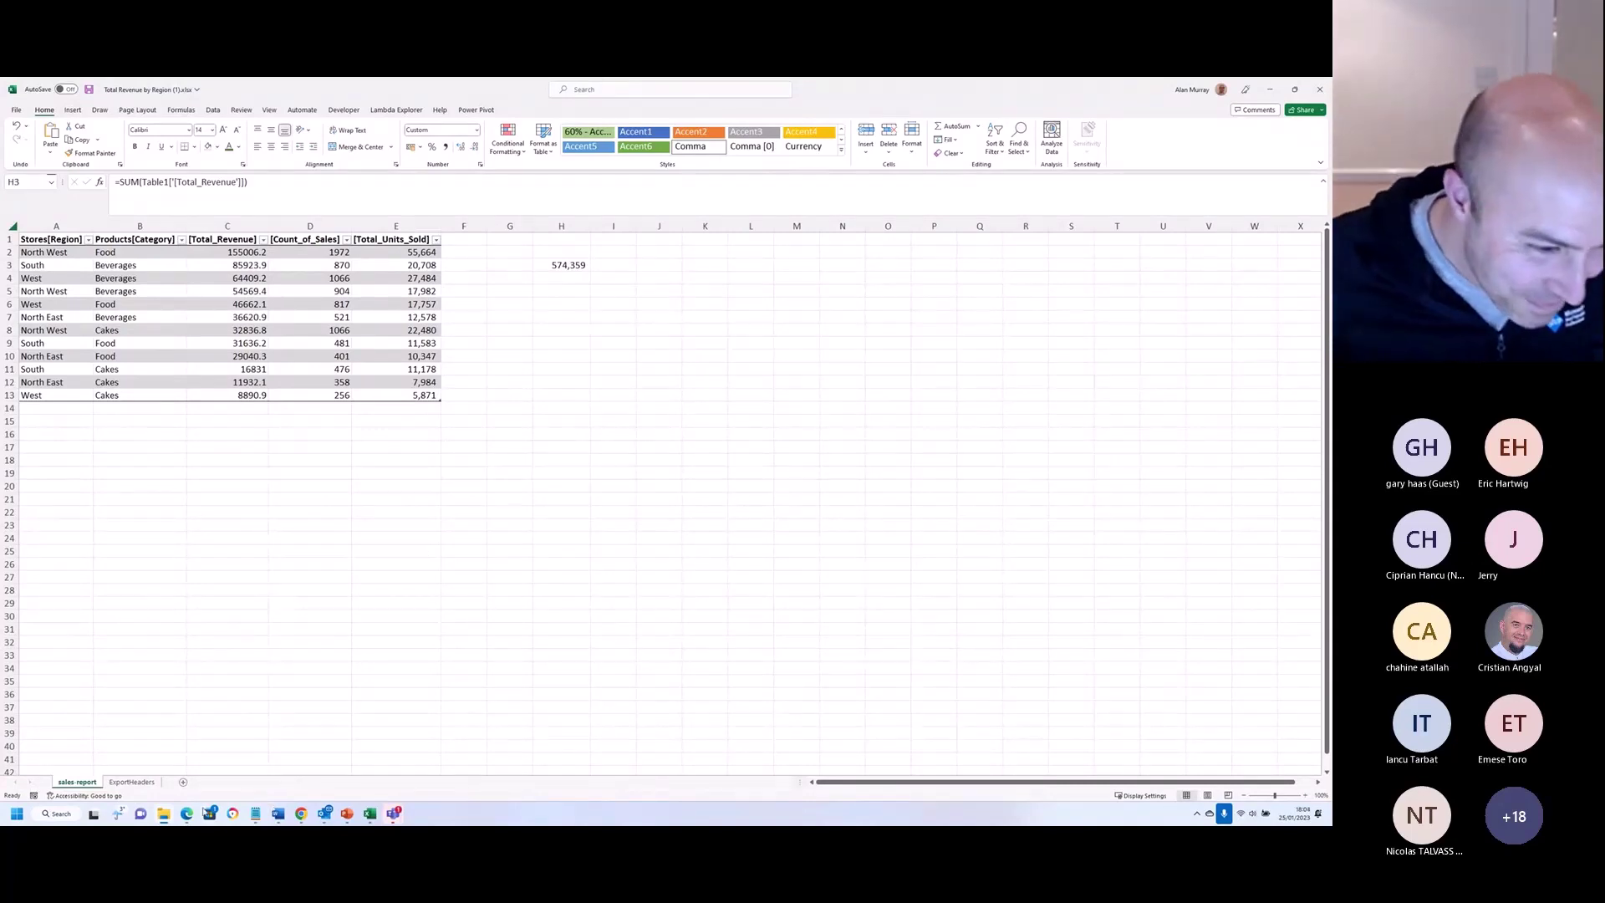
Step: Refresh the sales-report dataset in Power BI's Management Team workspace so it shows refreshed 25/01/23 18:04:32
mouse_move(187, 814)
click(172, 745)
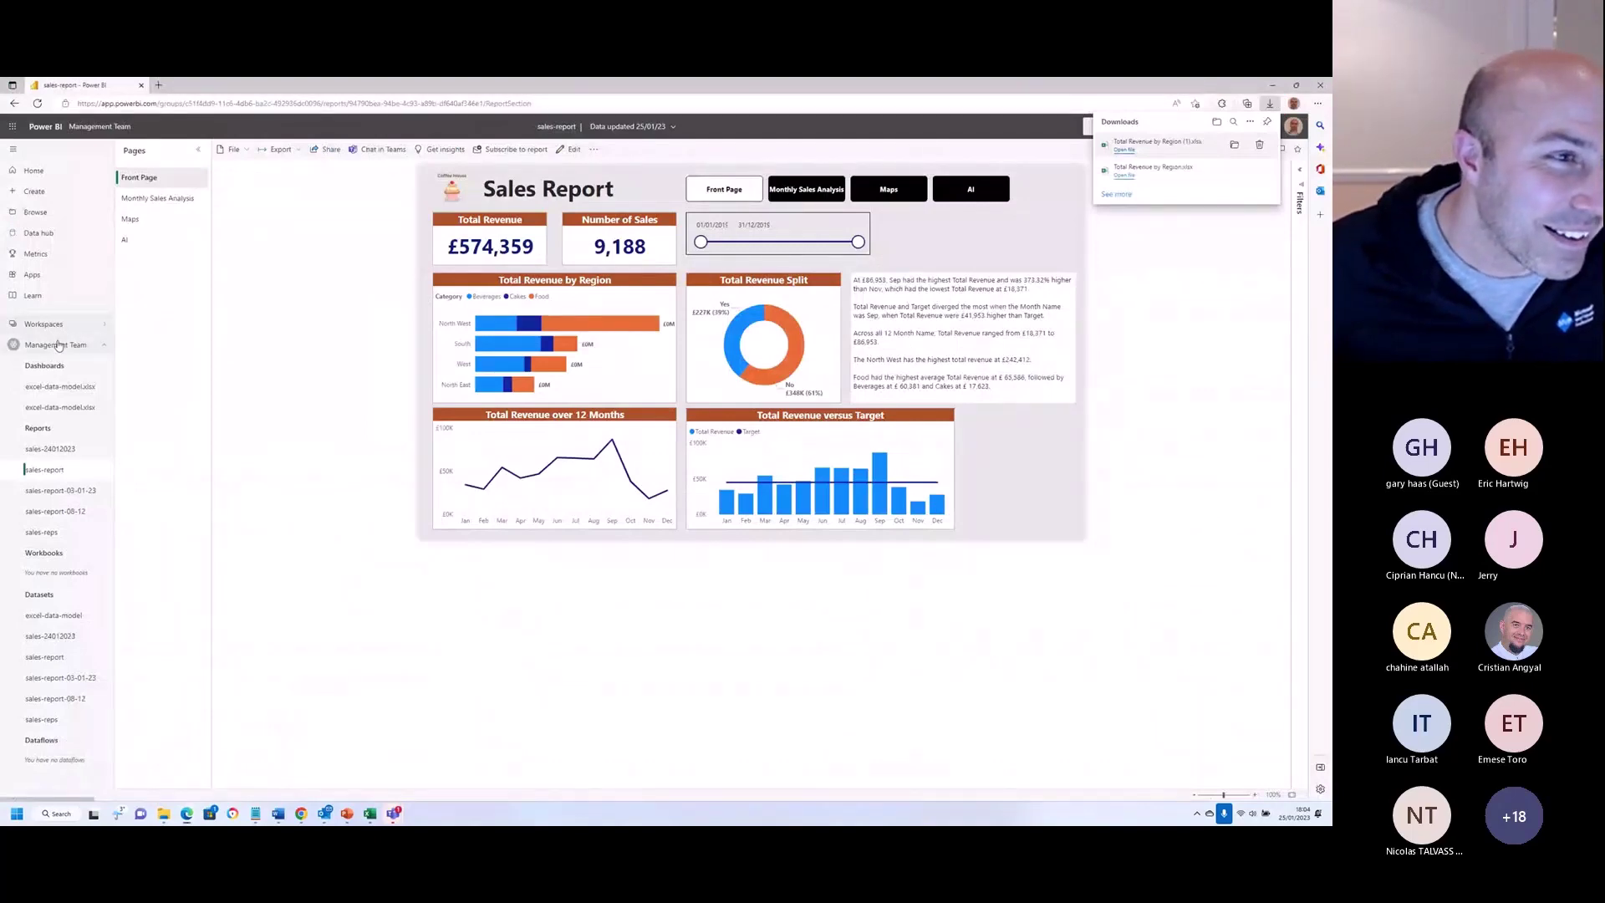
click(58, 345)
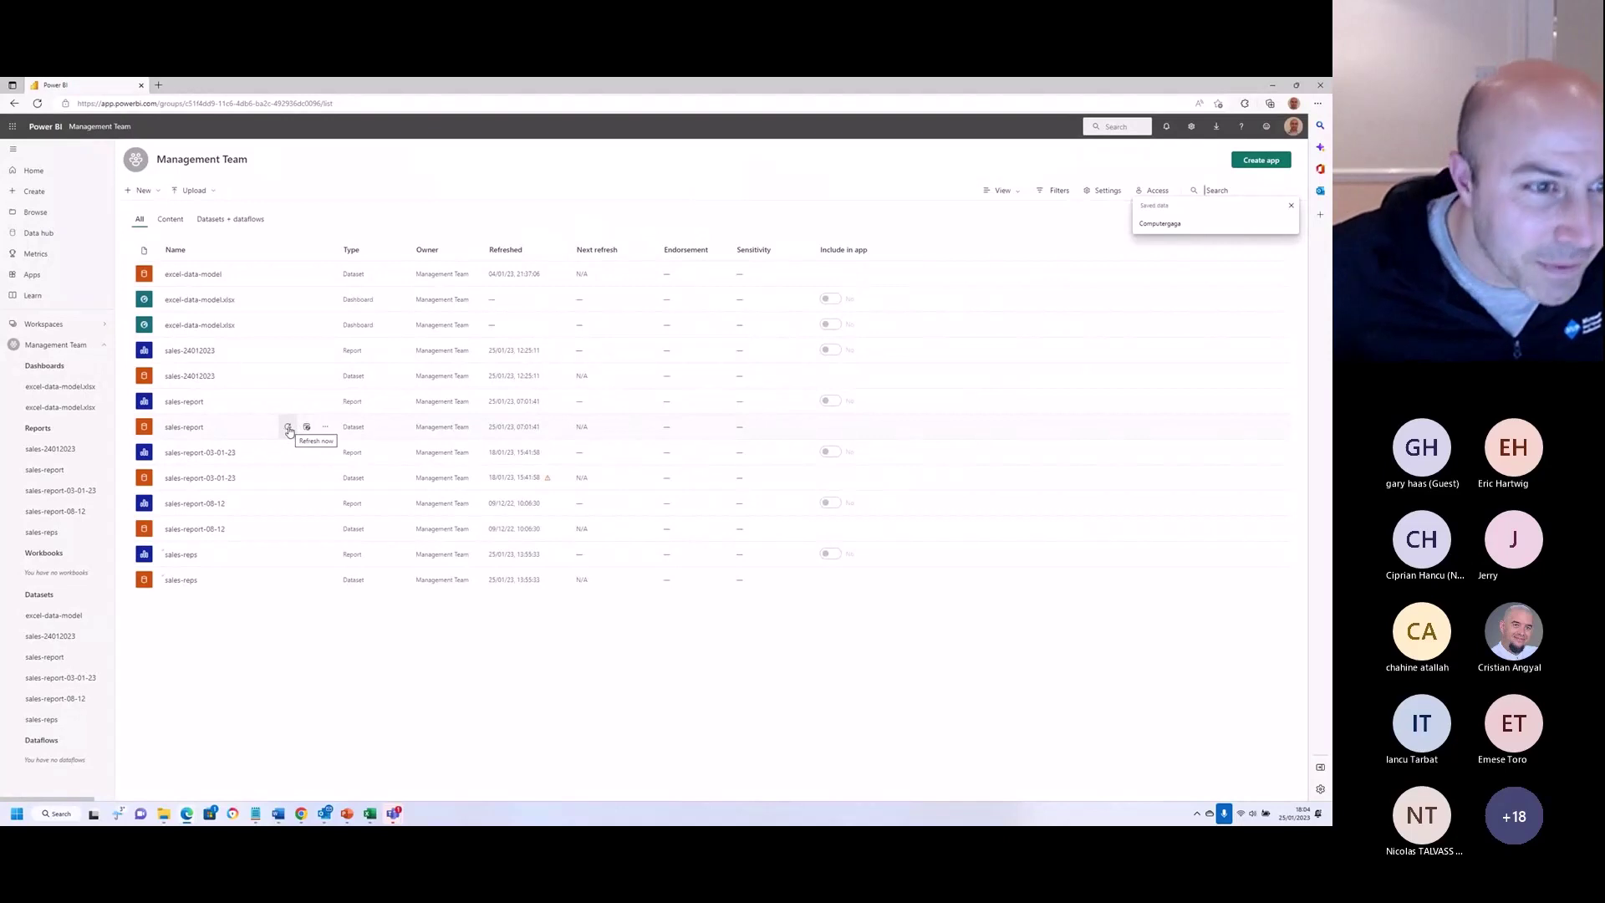
click(288, 429)
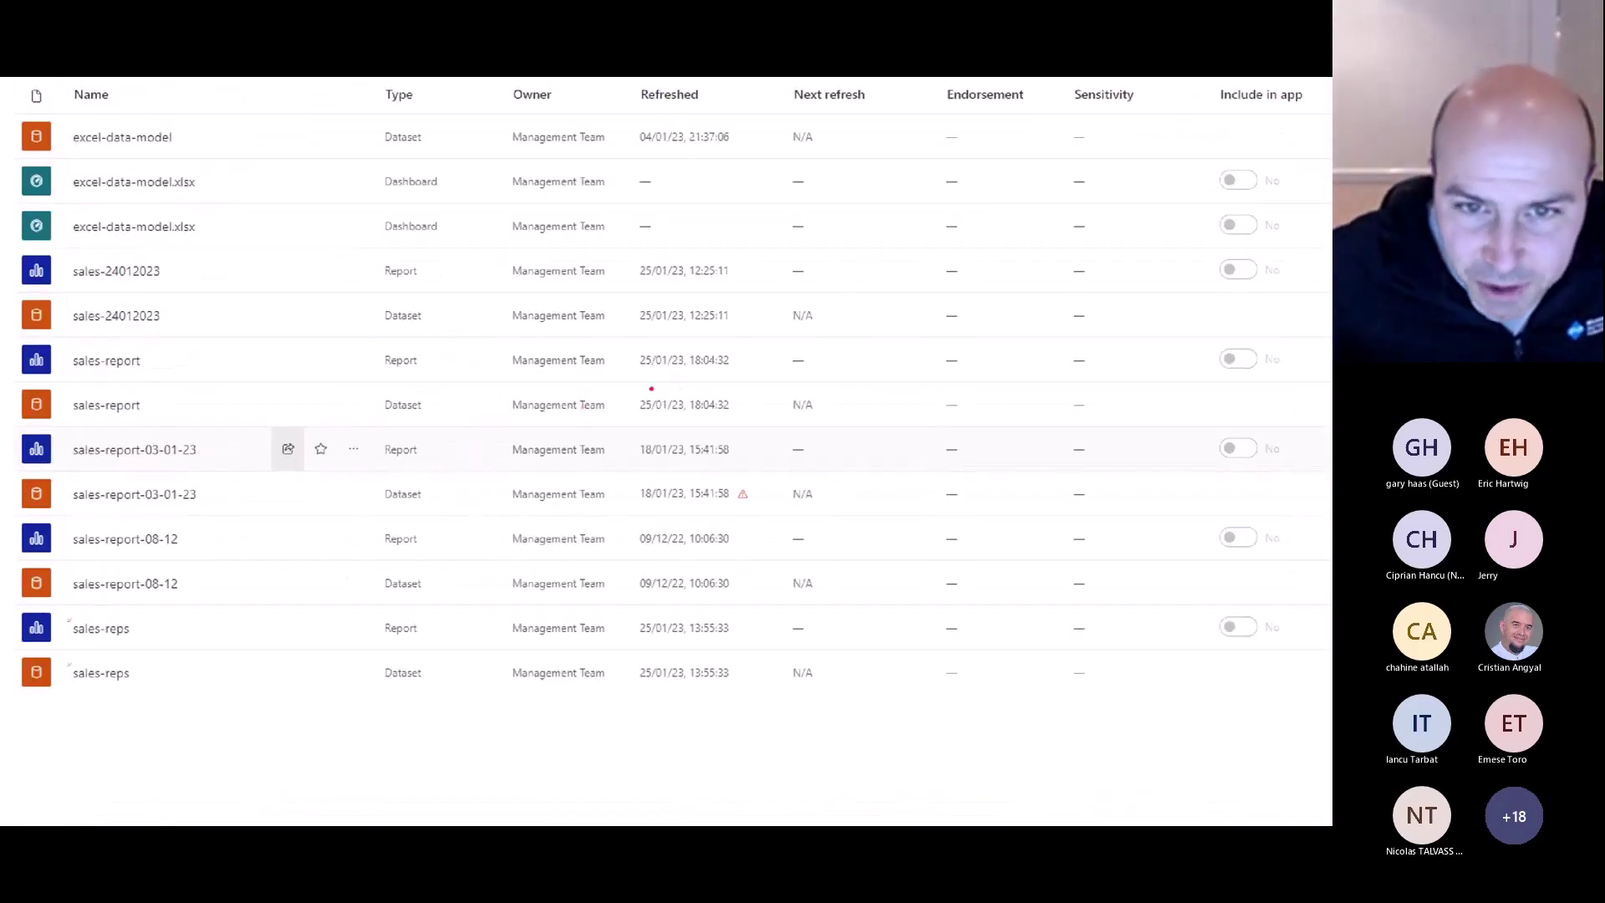
mouse_move(651, 388)
mouse_down()
mouse_move(756, 403)
mouse_move(710, 425)
mouse_move(613, 410)
mouse_move(650, 390)
mouse_up()
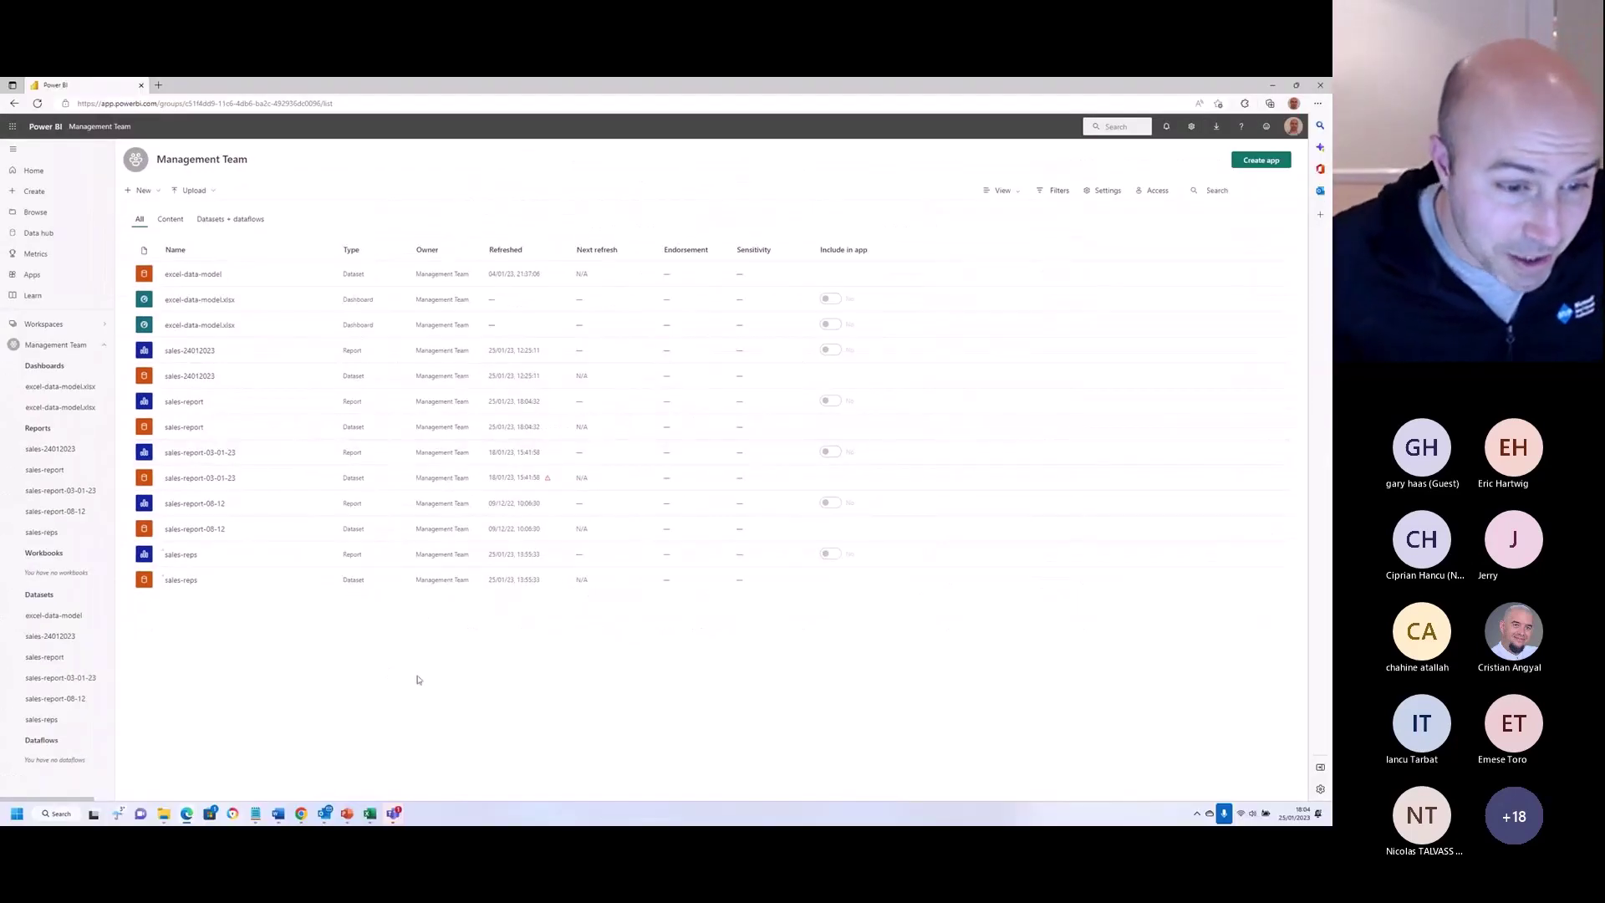
mouse_move(373, 822)
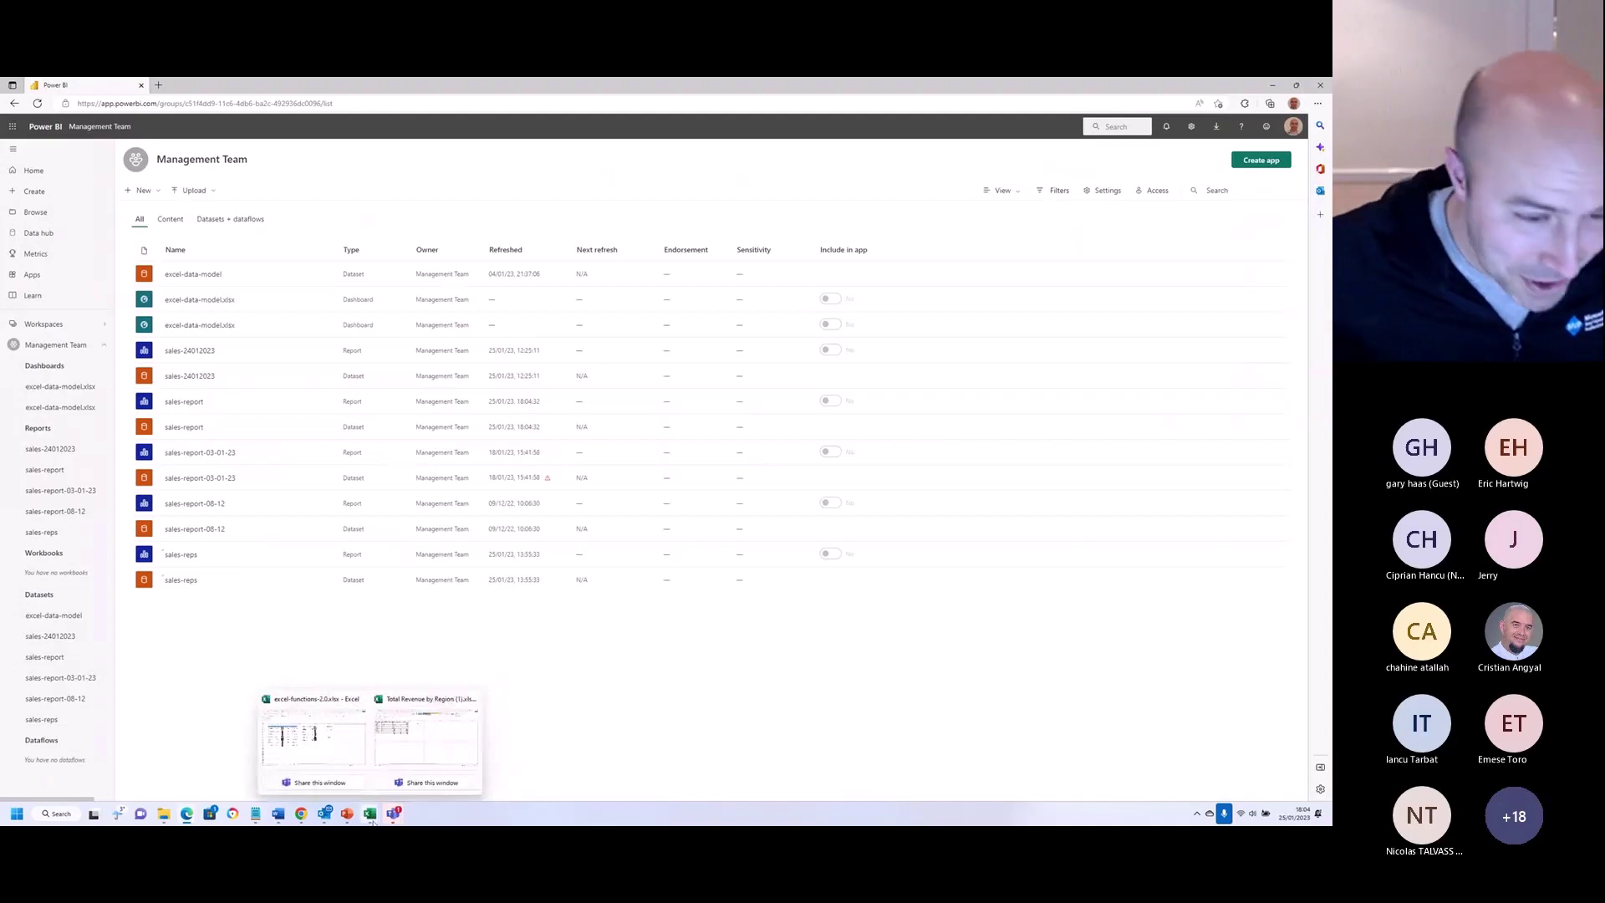
Step: Refresh all data connections in the Total Revenue by Region workbook
click(409, 755)
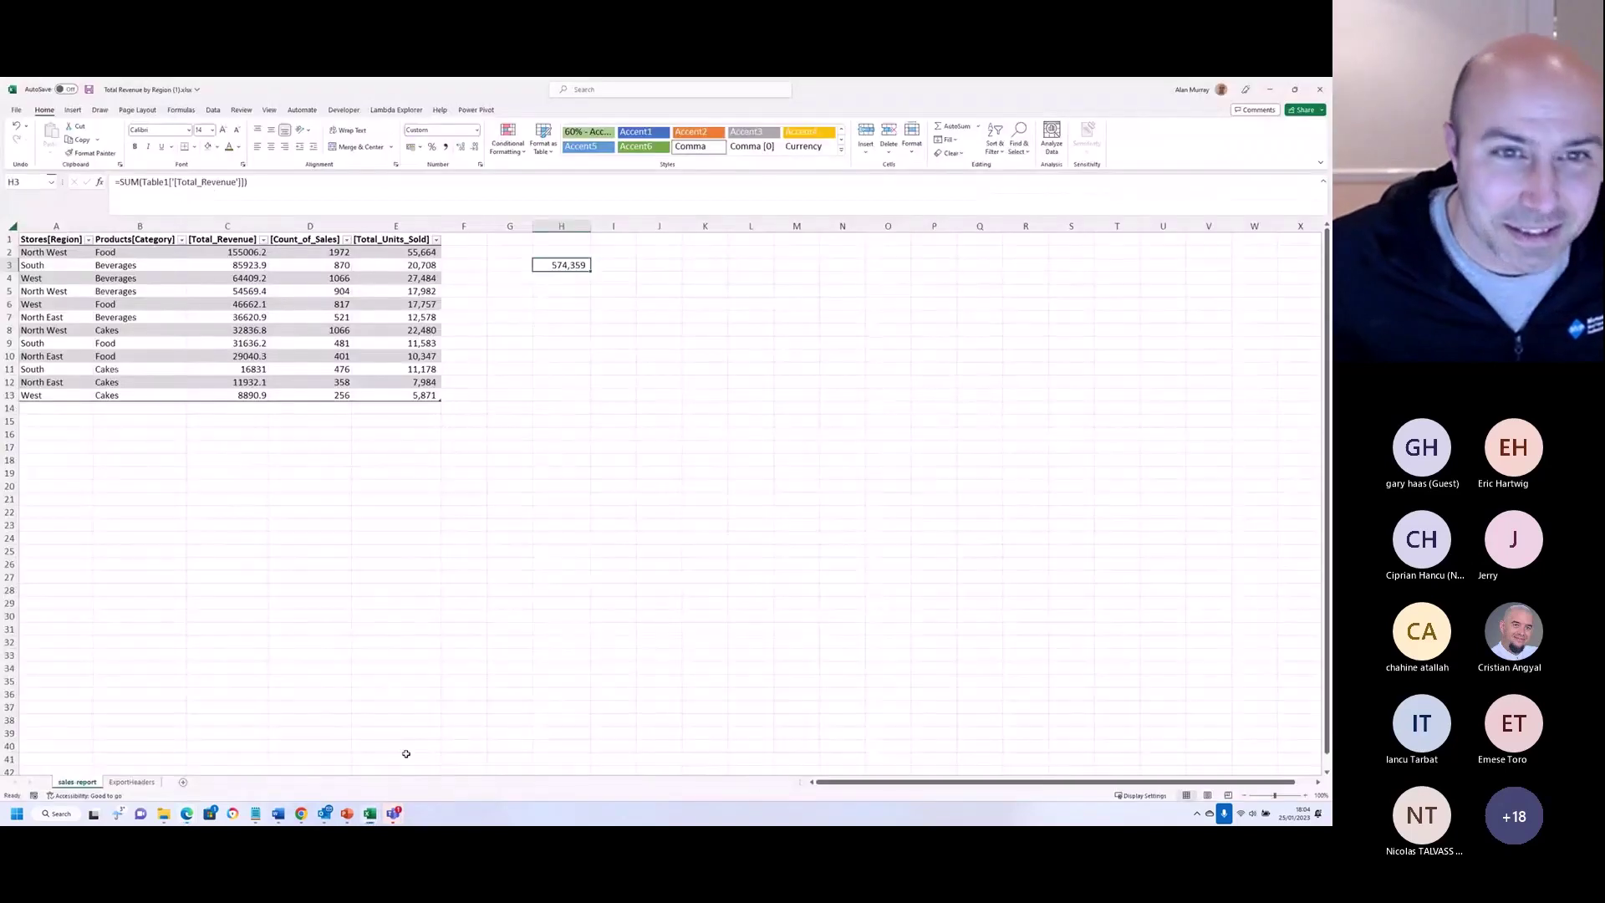
click(464, 552)
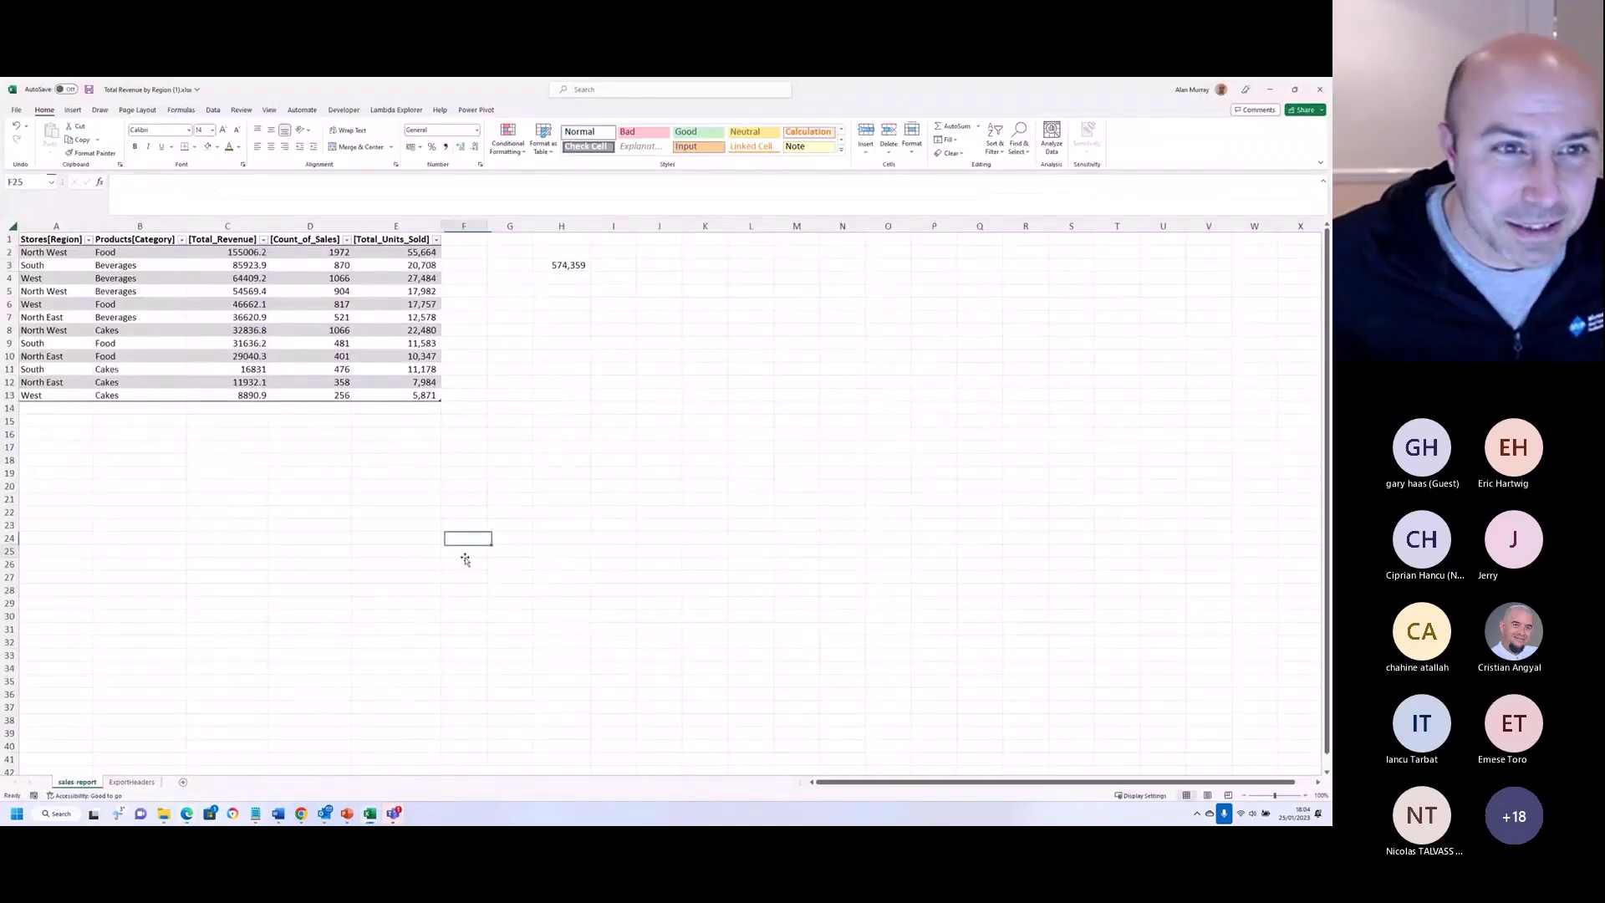
click(213, 111)
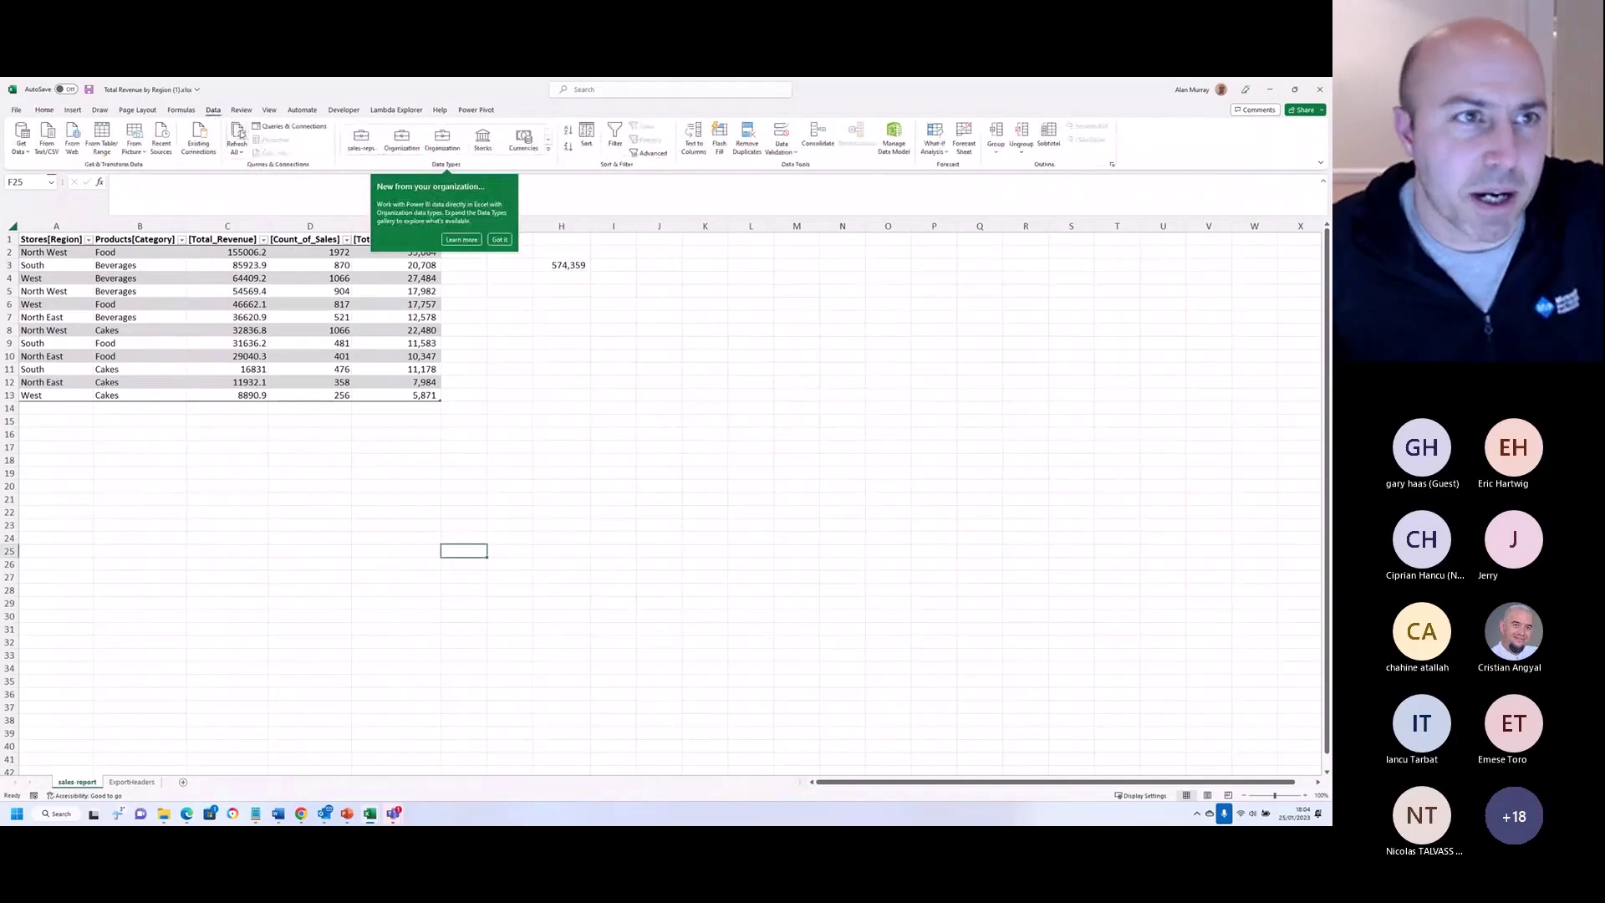
click(239, 134)
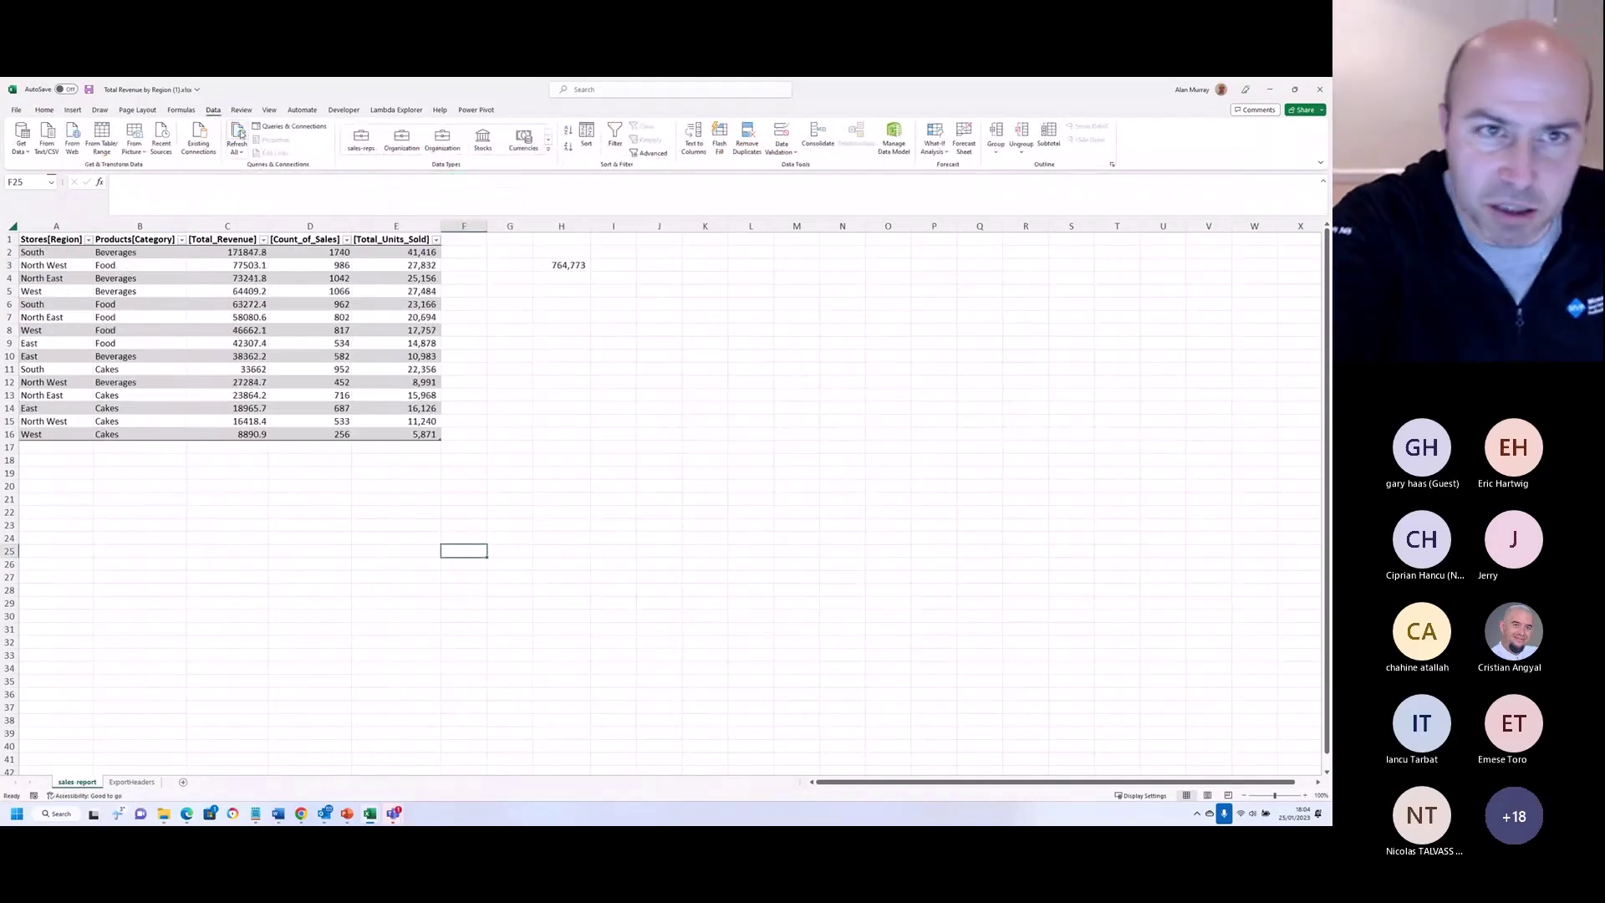
drag(84, 265, 266, 375)
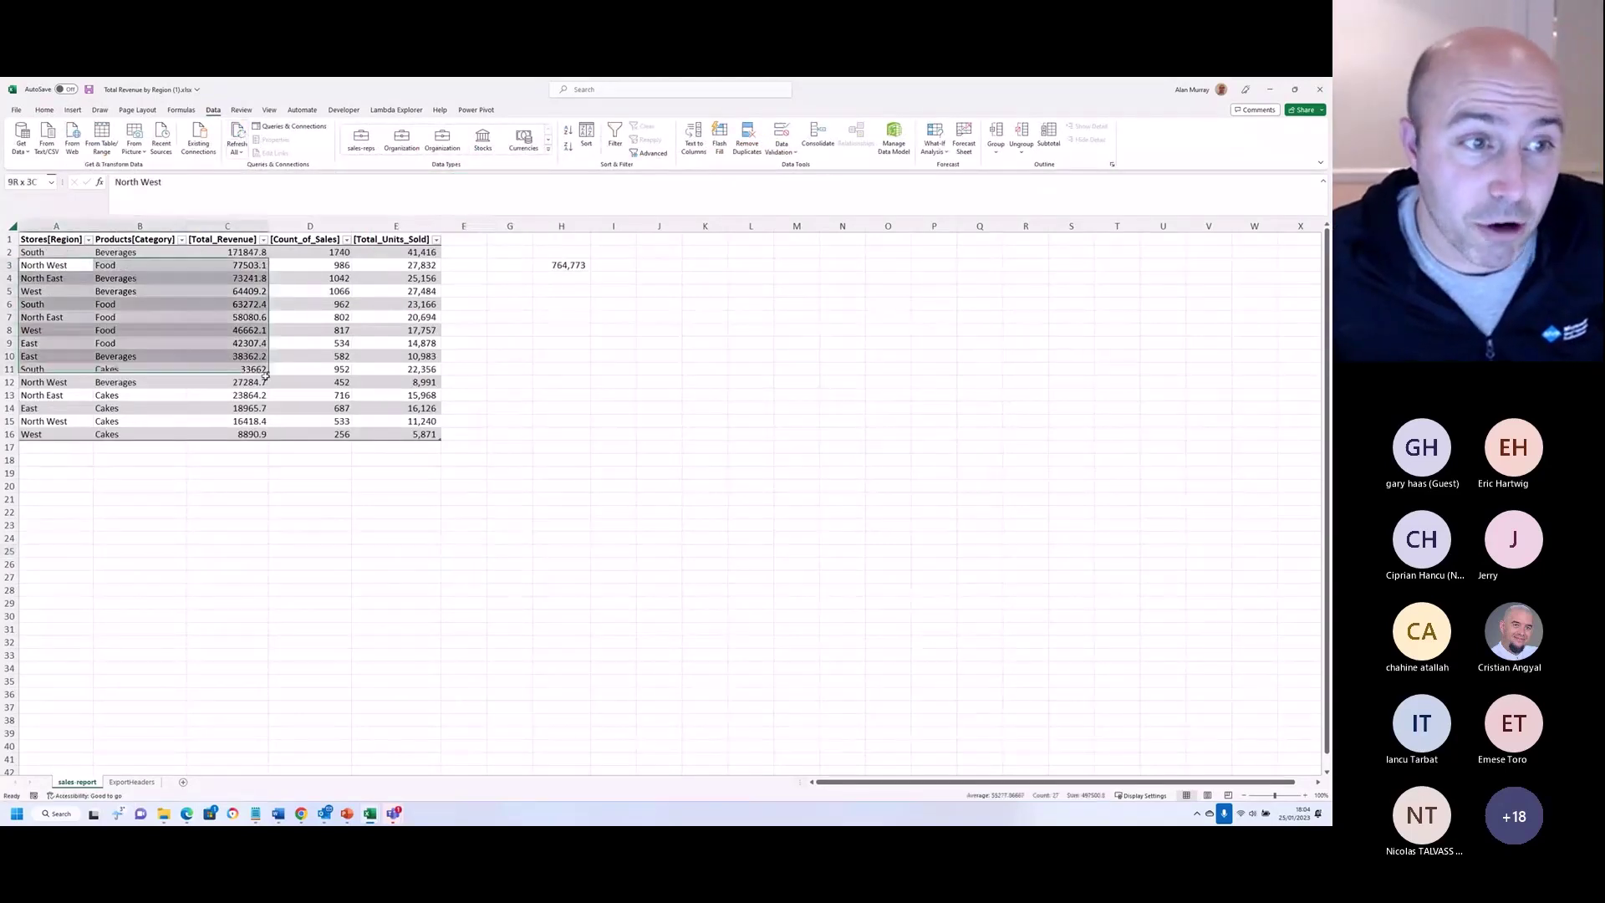
click(380, 510)
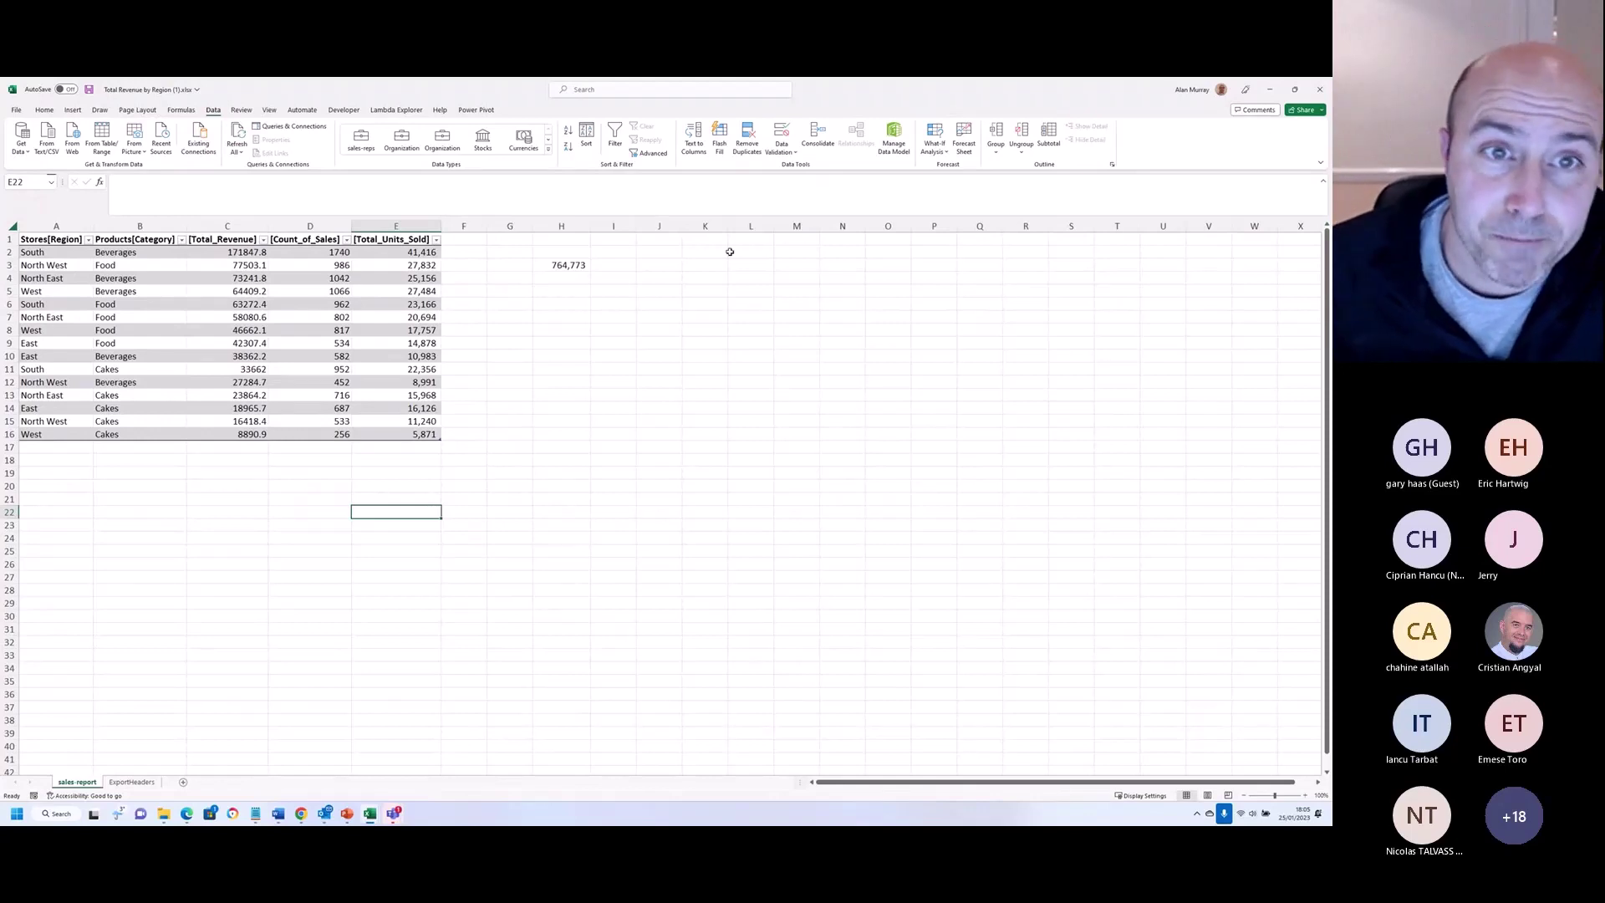
Step: Check that H3's SUM of Total_Revenue now shows 764,773, leaving the formula unchanged
click(574, 262)
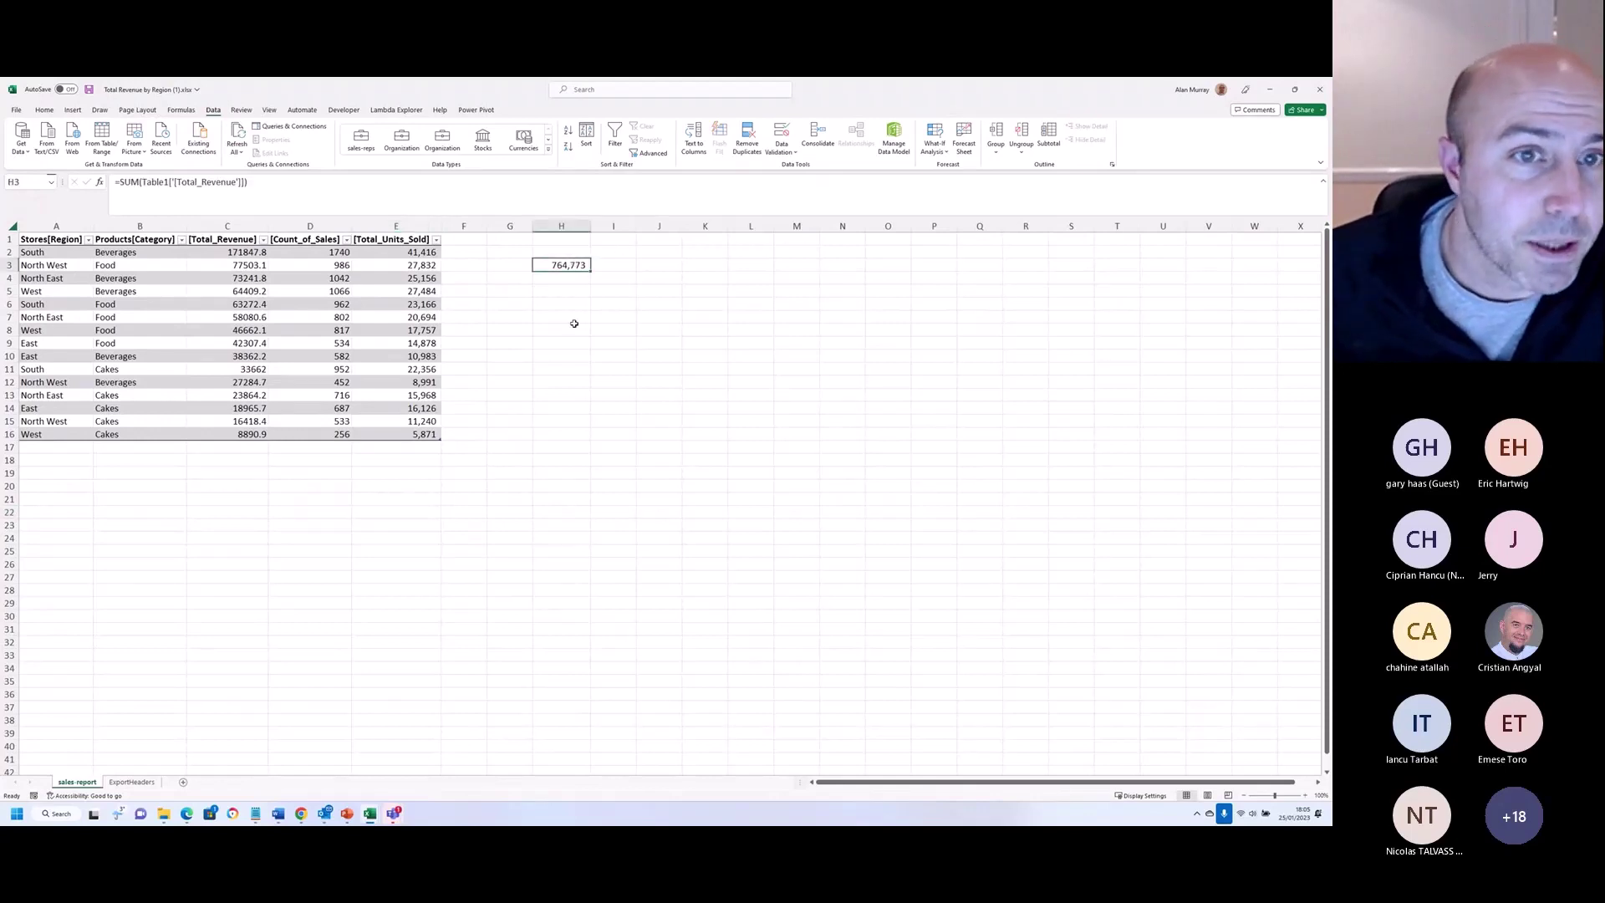
click(574, 385)
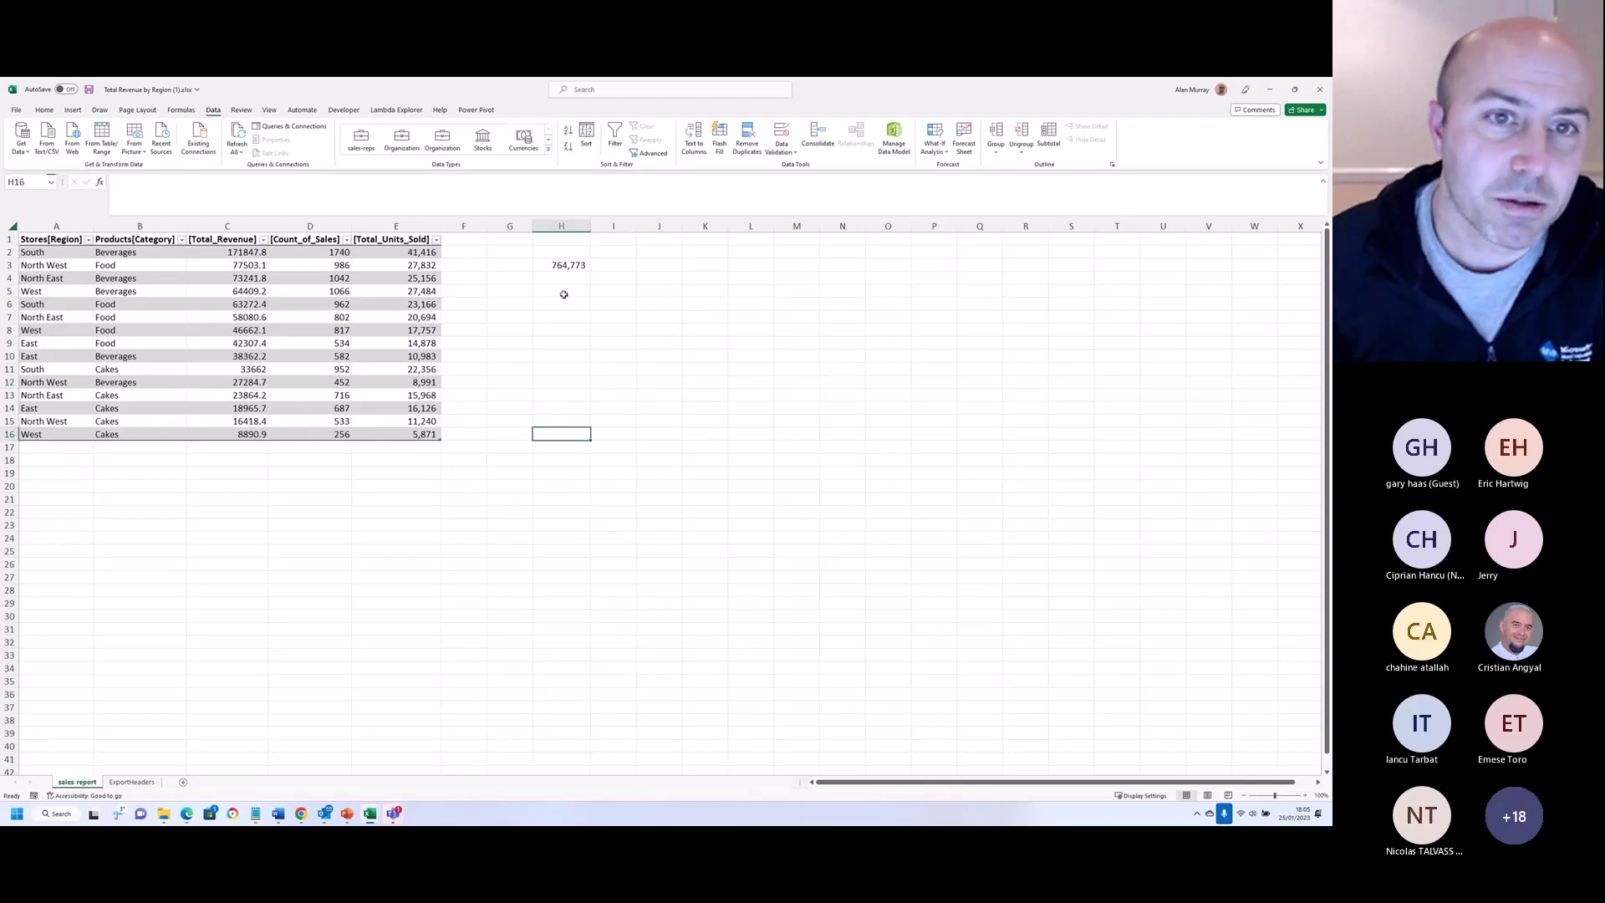
drag(558, 253, 747, 474)
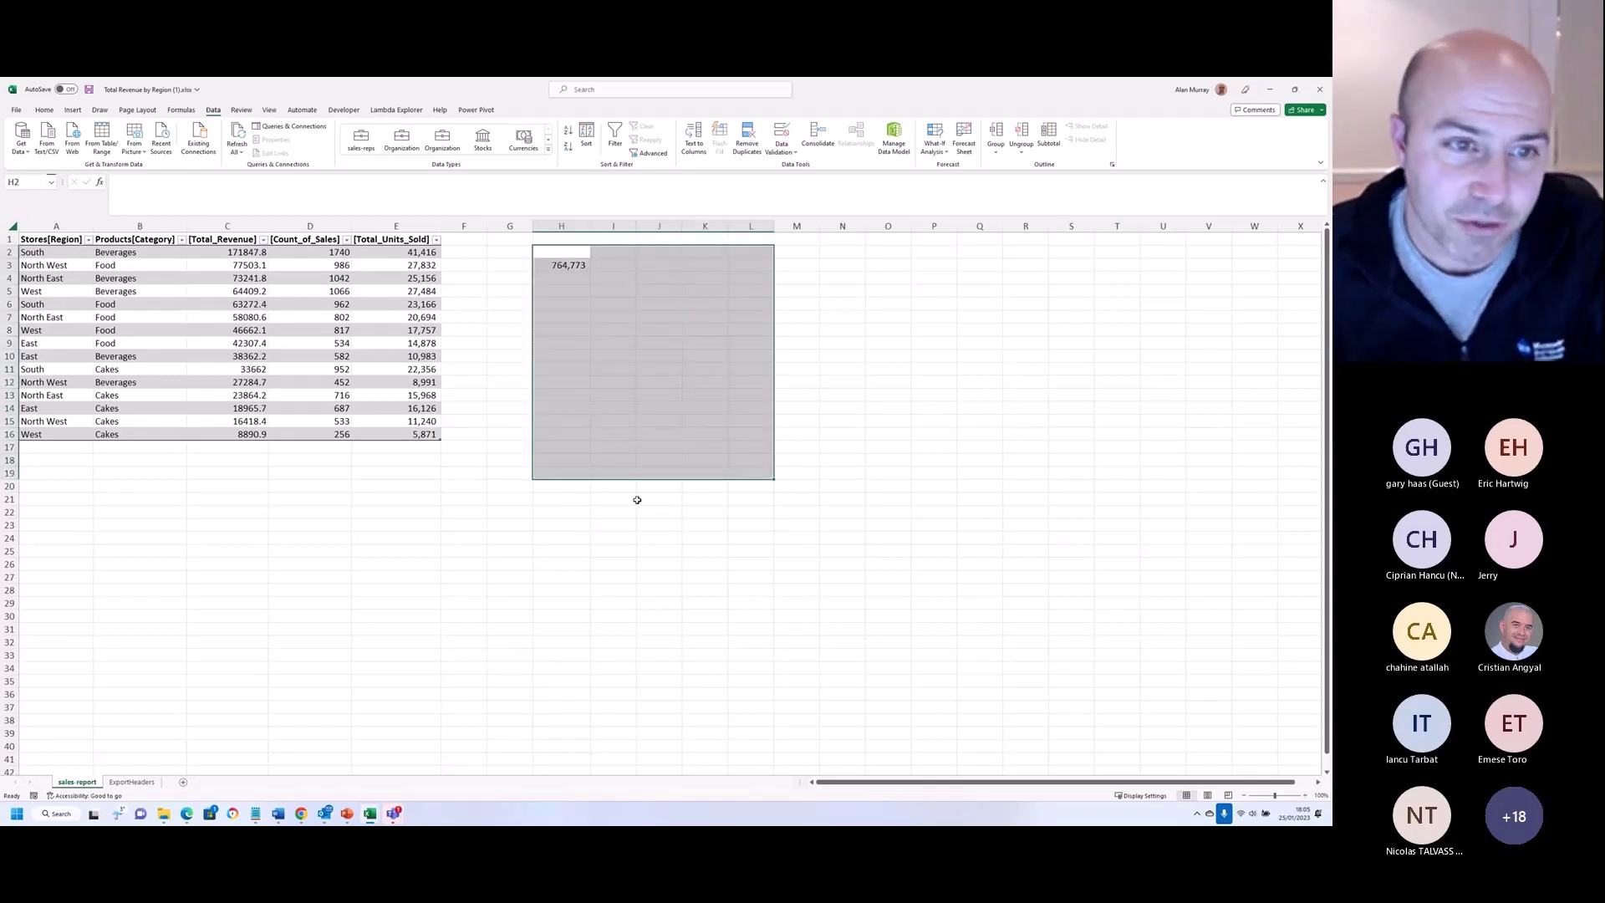
click(389, 474)
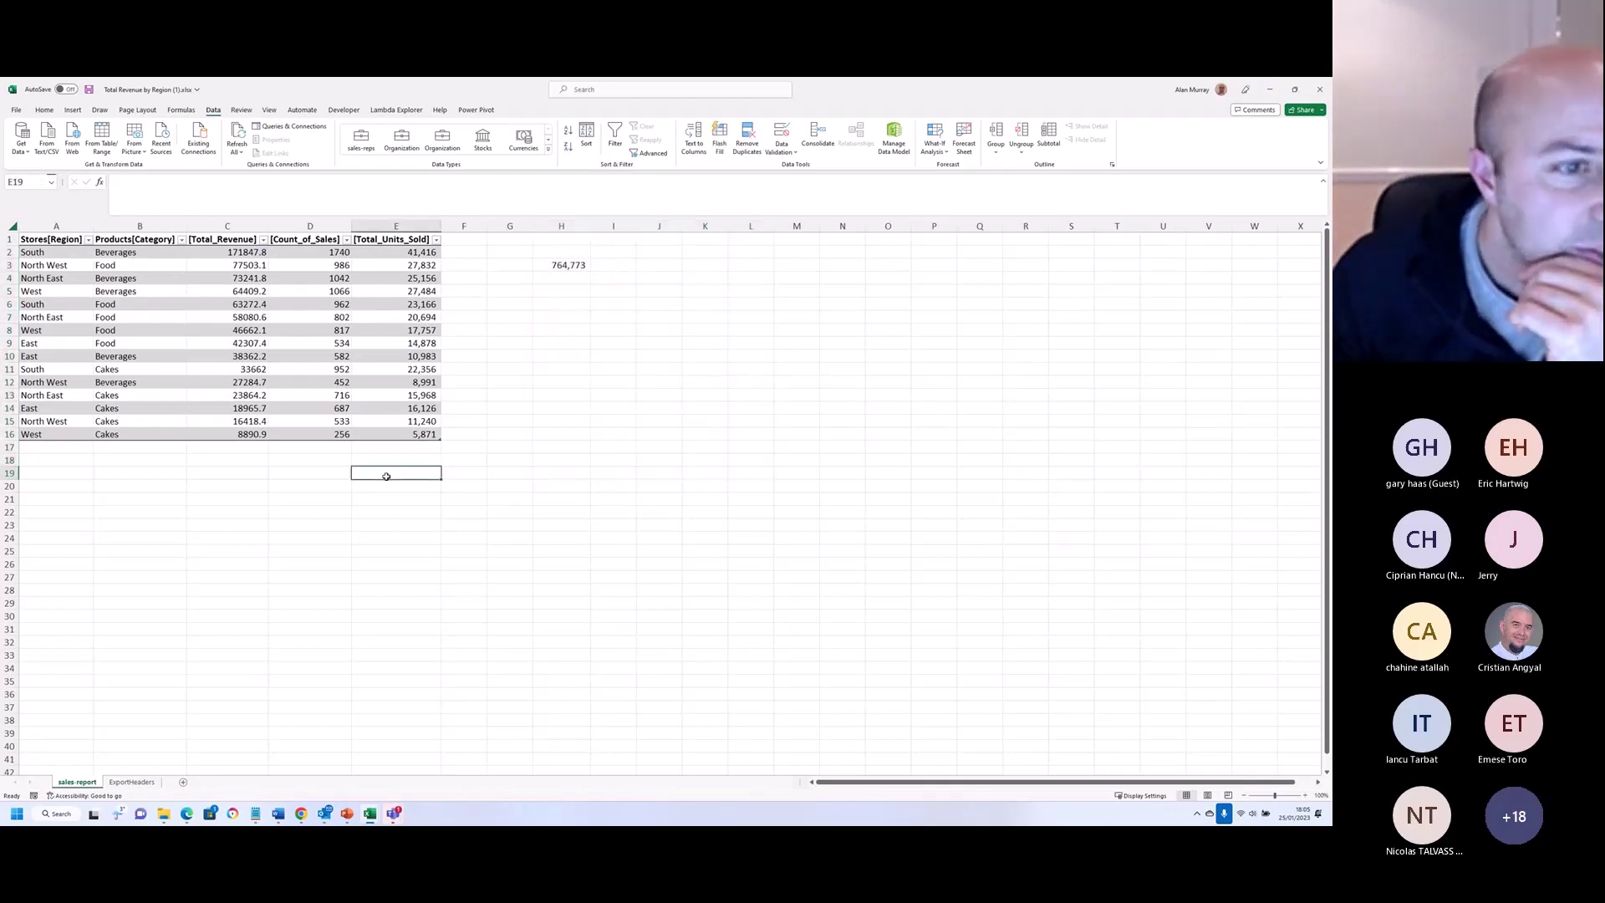
click(467, 526)
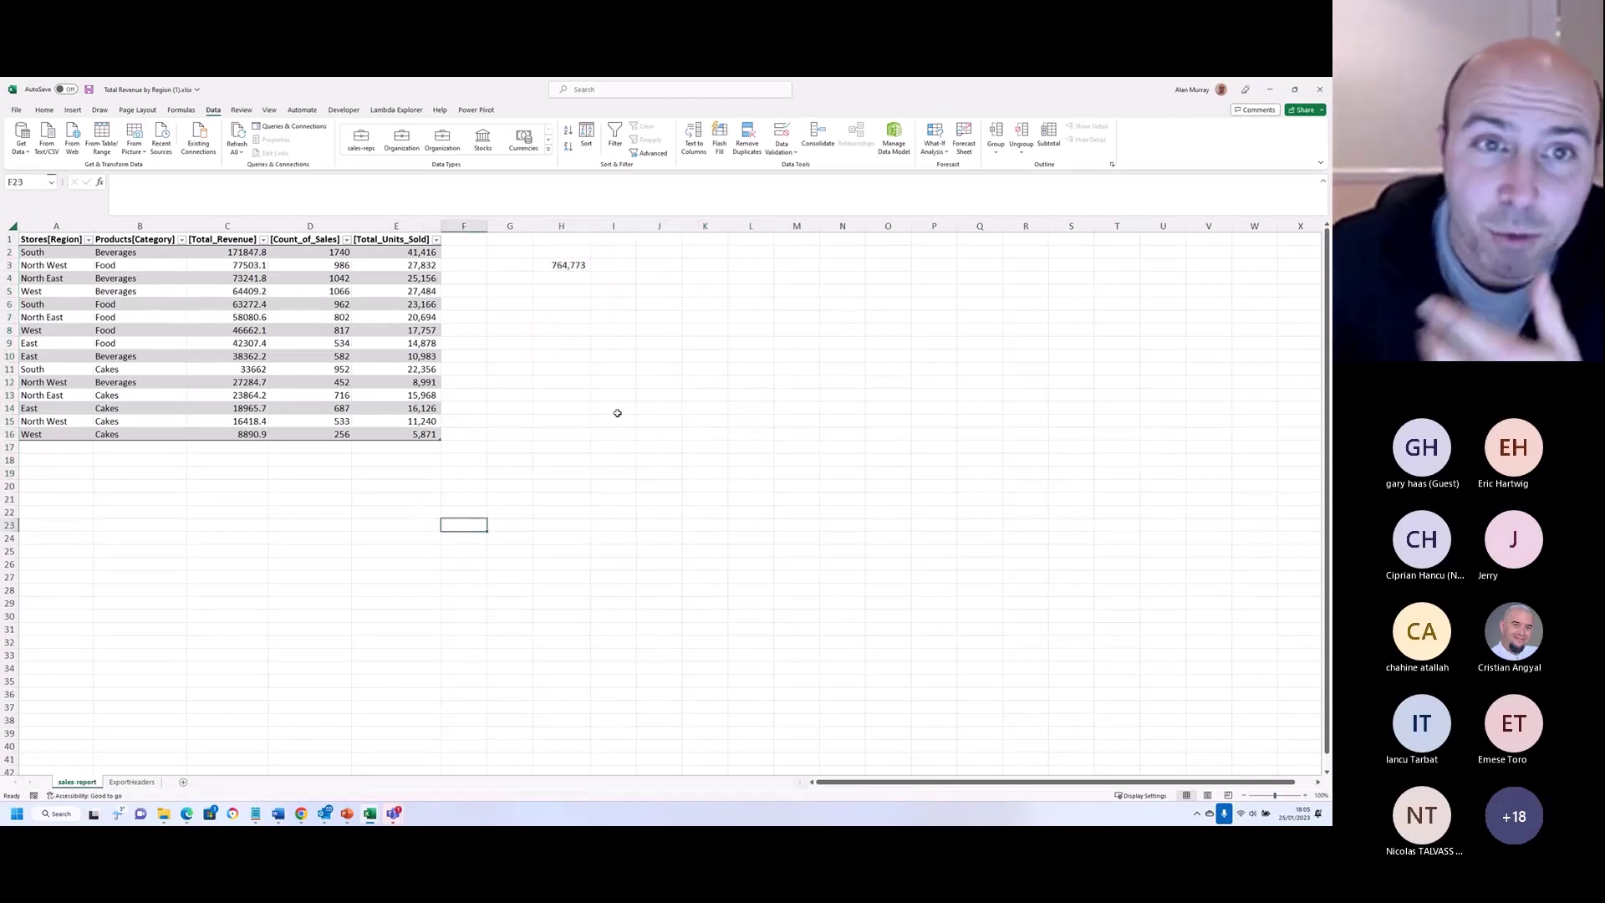
double_click(559, 265)
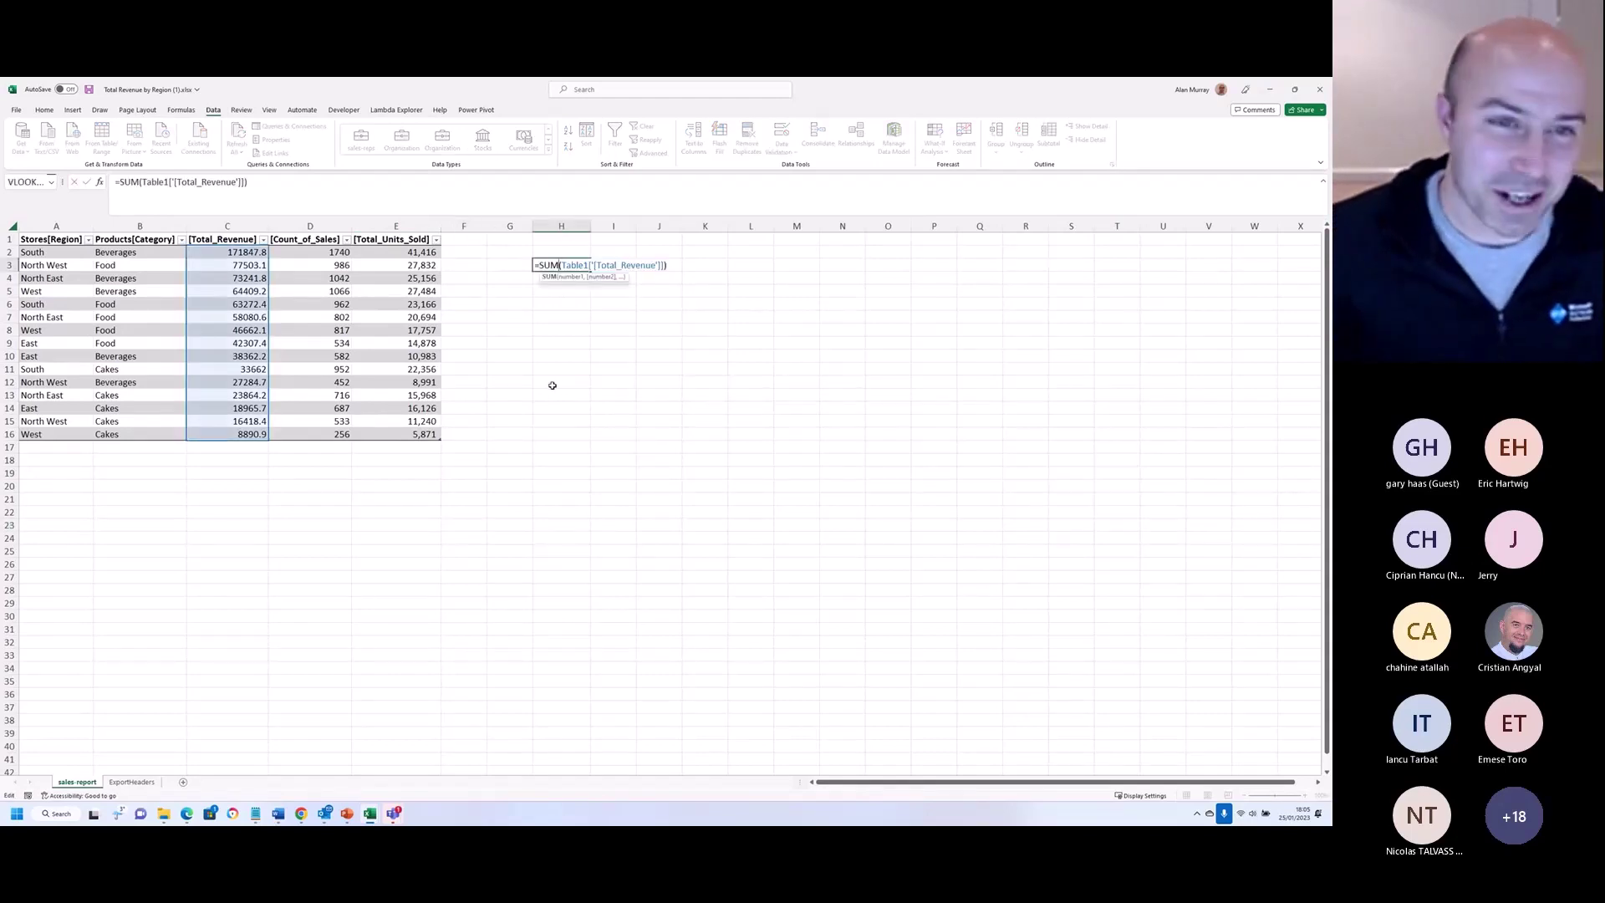
key(Escape)
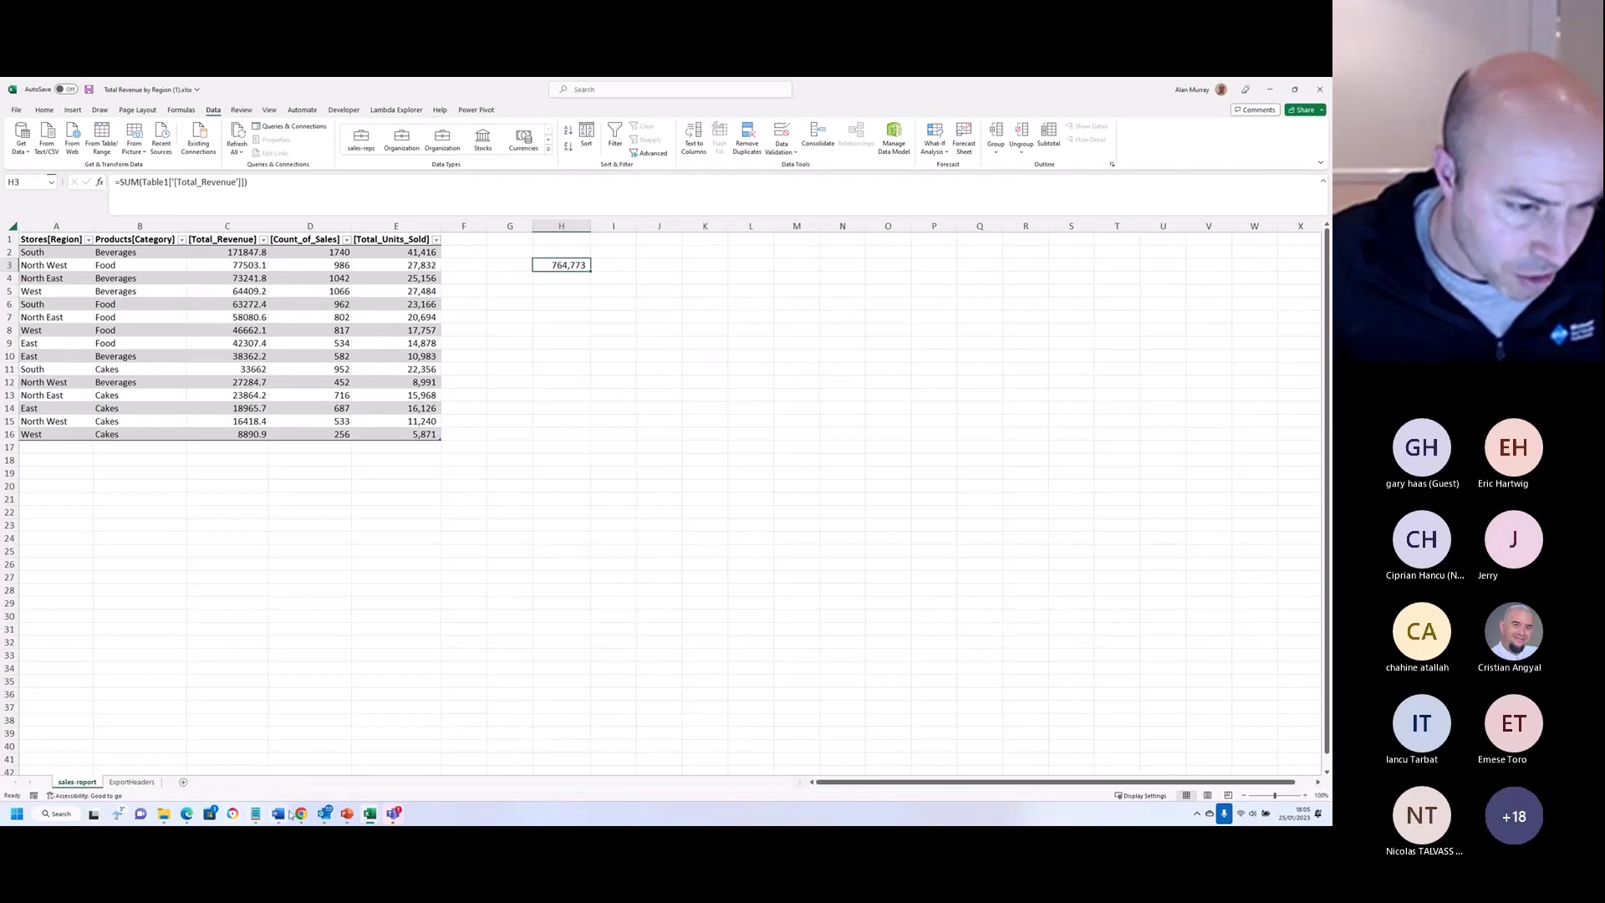
mouse_move(355, 813)
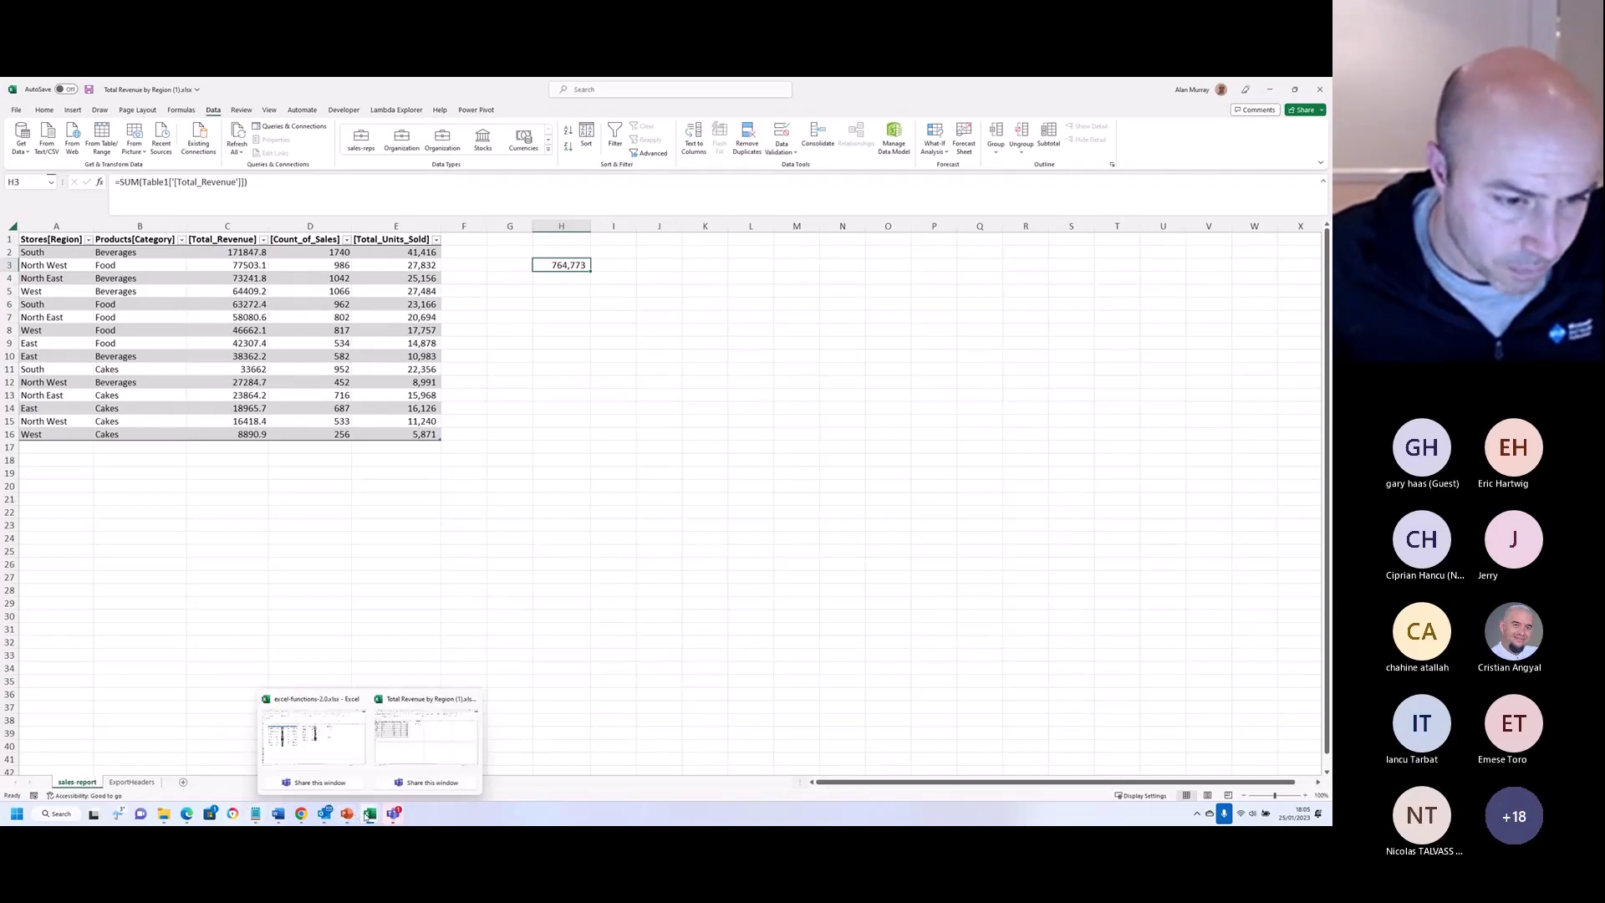
Step: Switch to excel-functions-2.0.xlsx and show the Most Frequent sheet's pizza Name/Year table
click(348, 747)
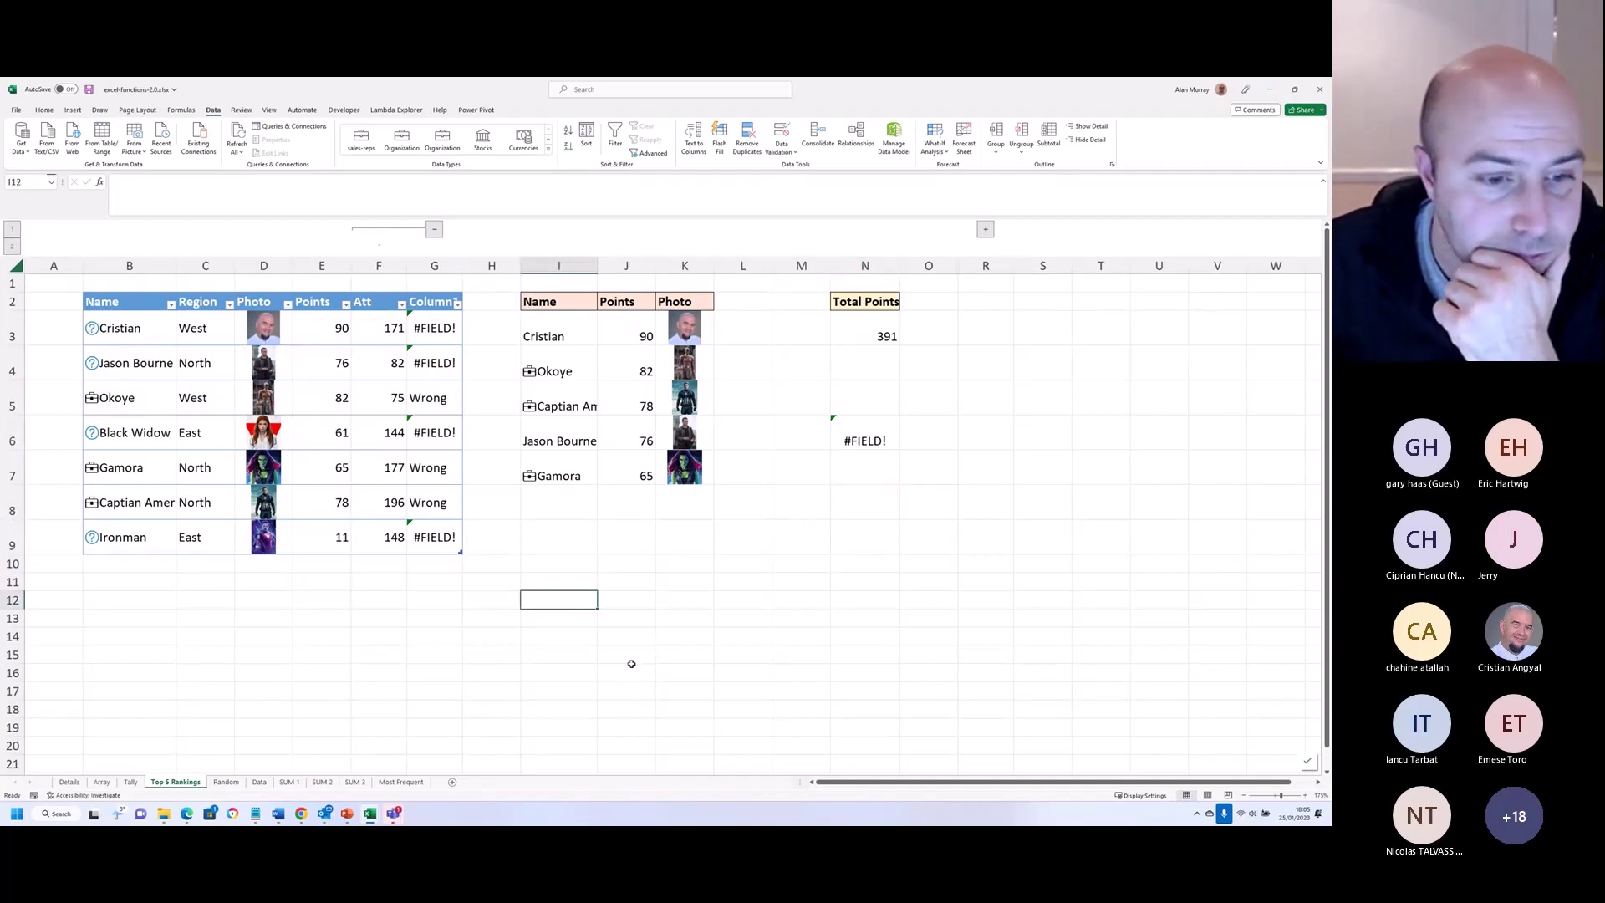
click(403, 783)
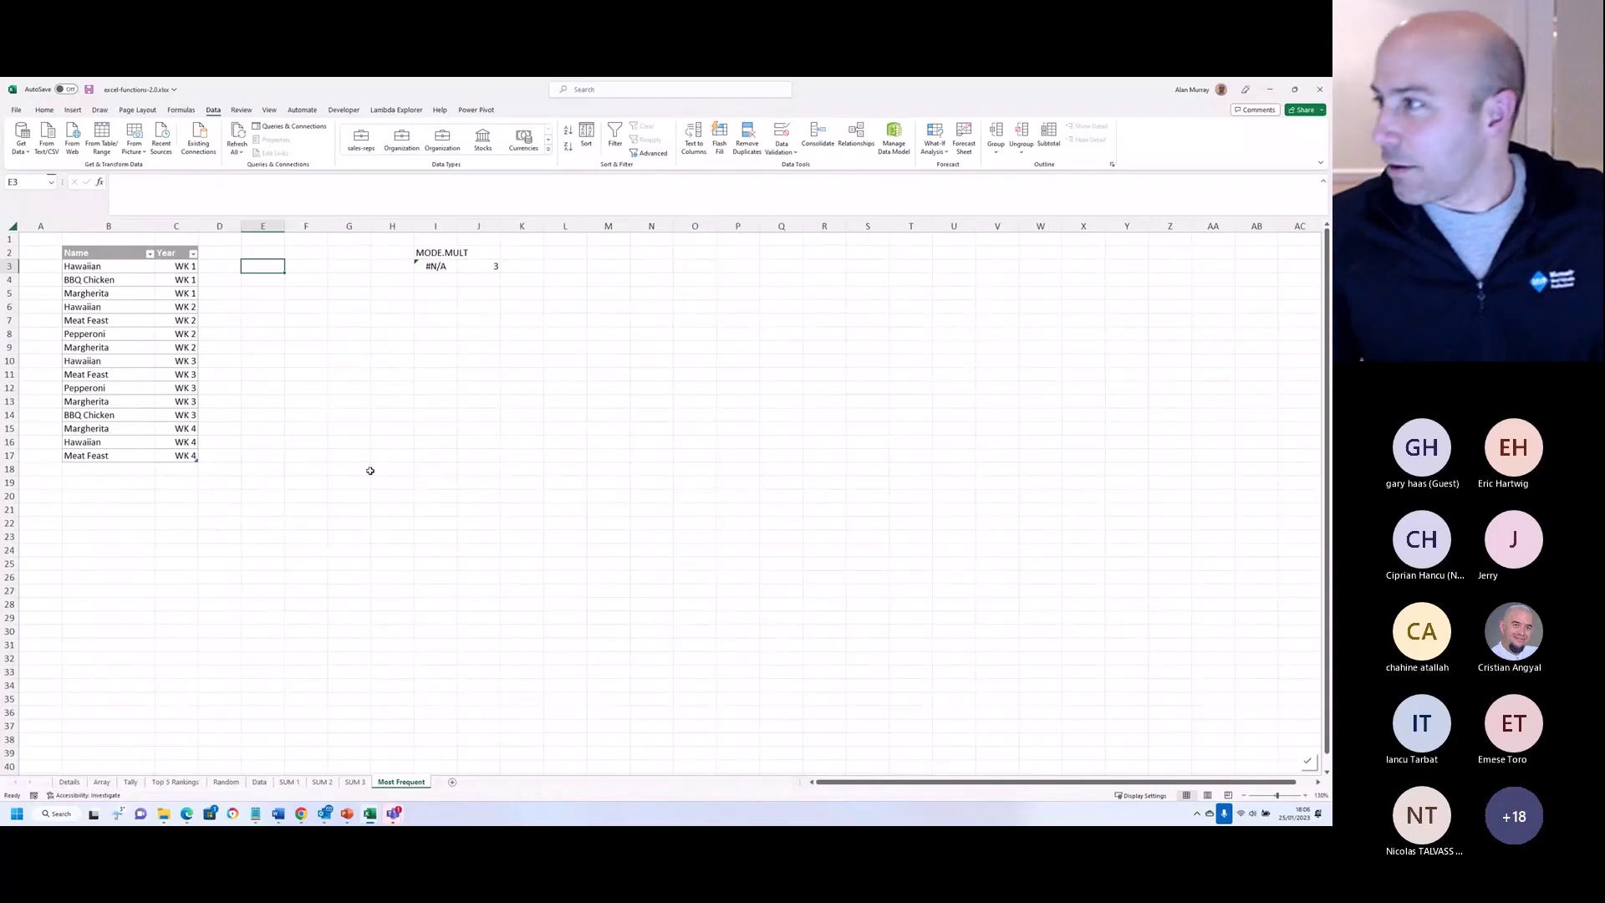
scroll(371, 471, up, 4)
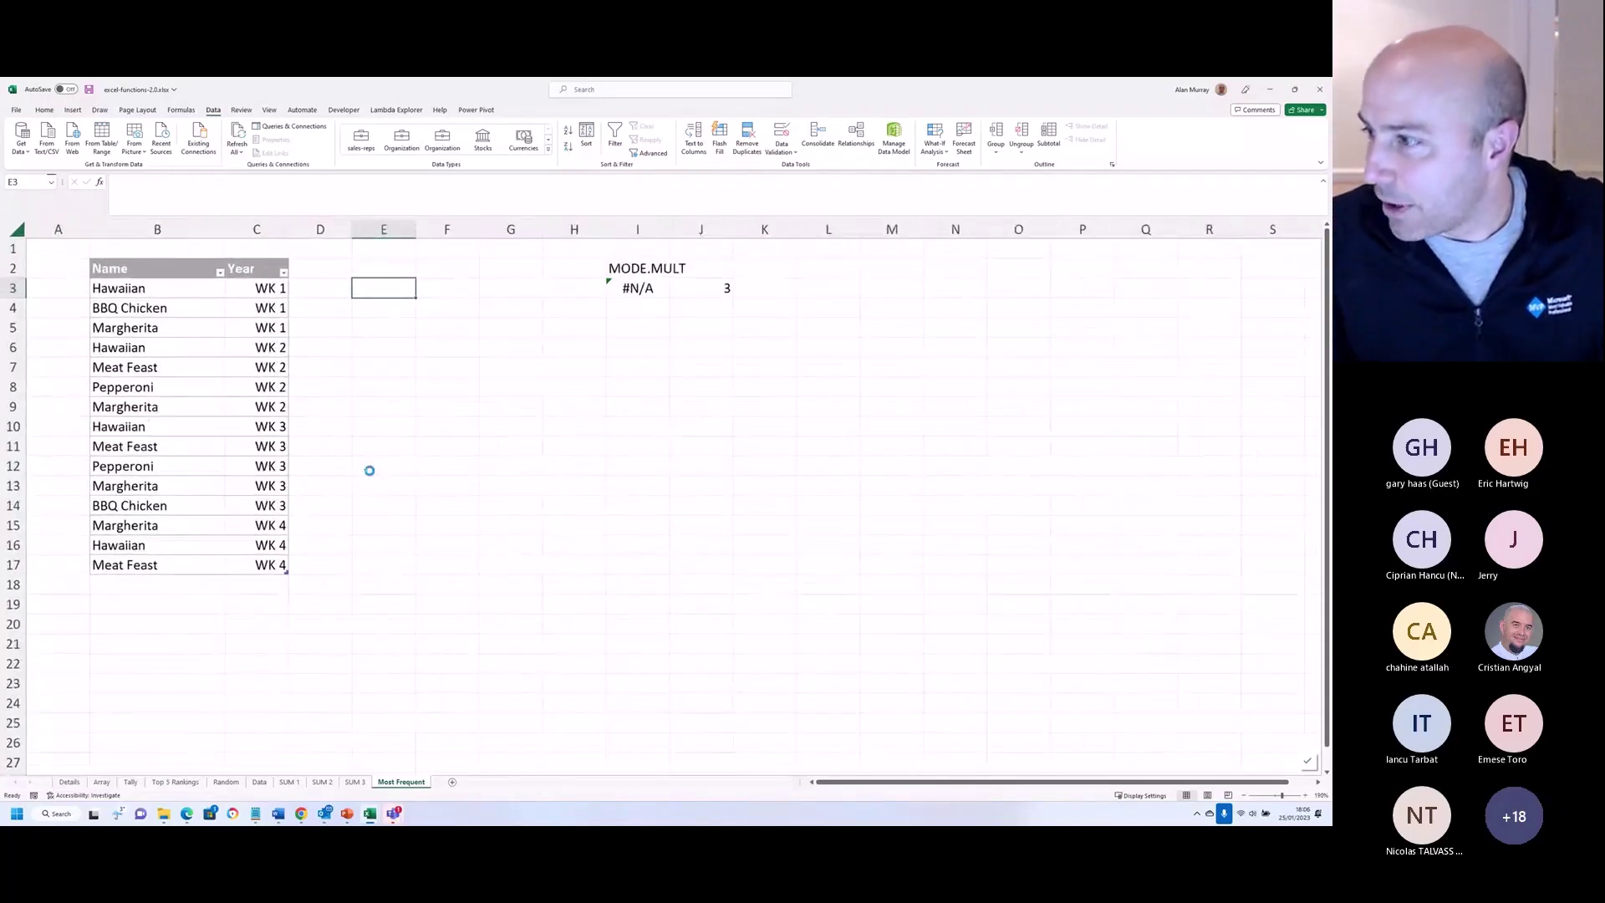
scroll(370, 471, up, 1)
scroll(369, 471, up, 1)
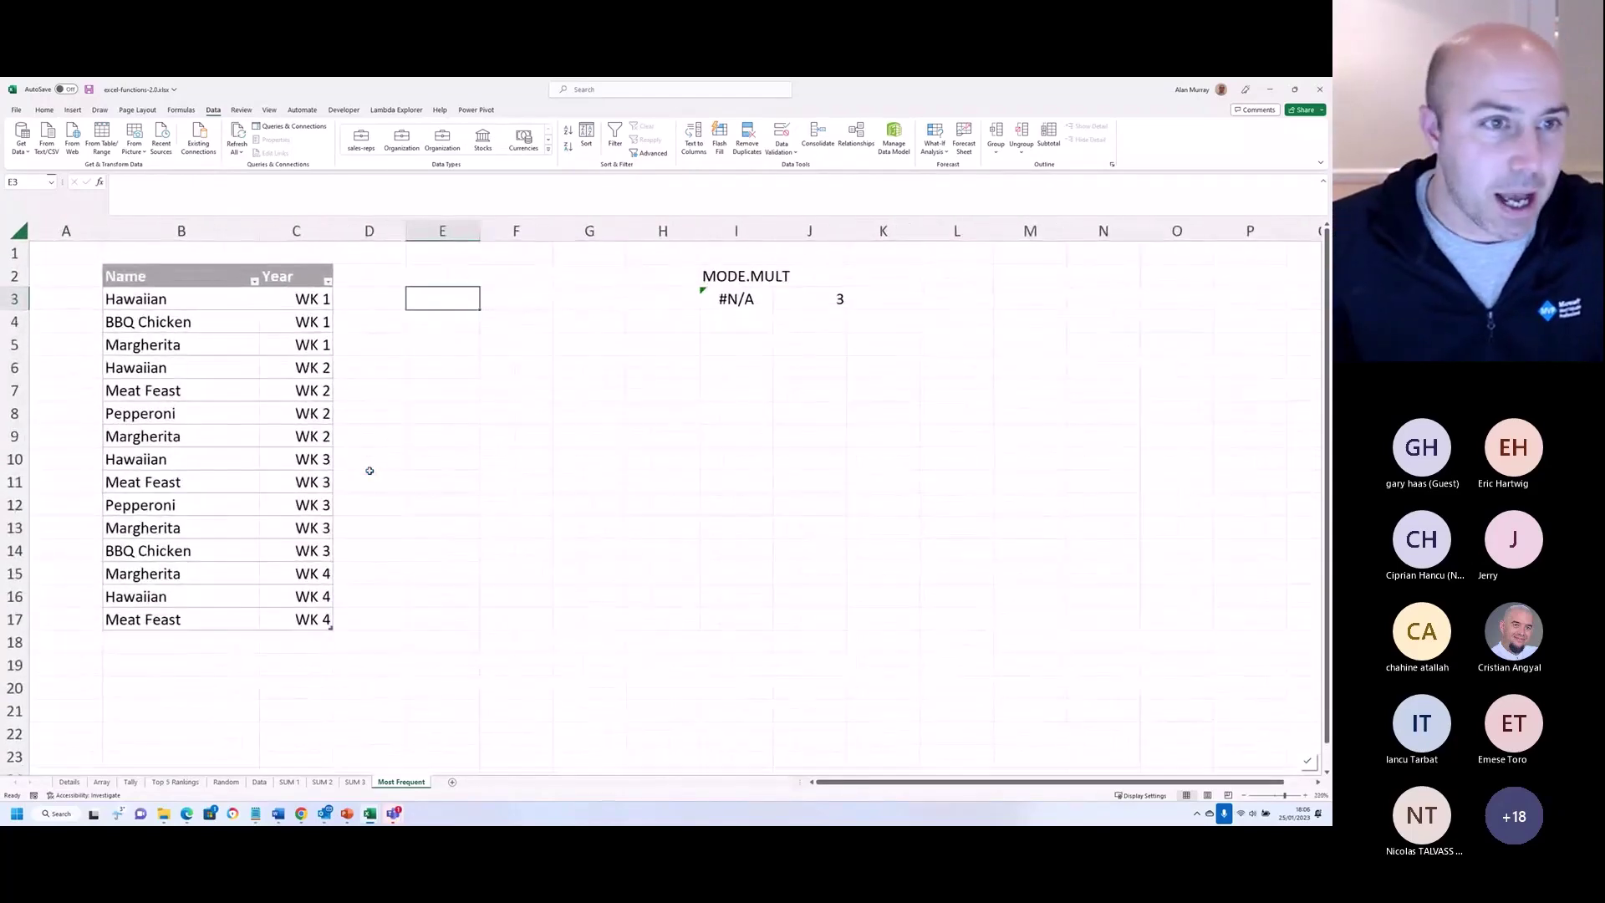
click(516, 458)
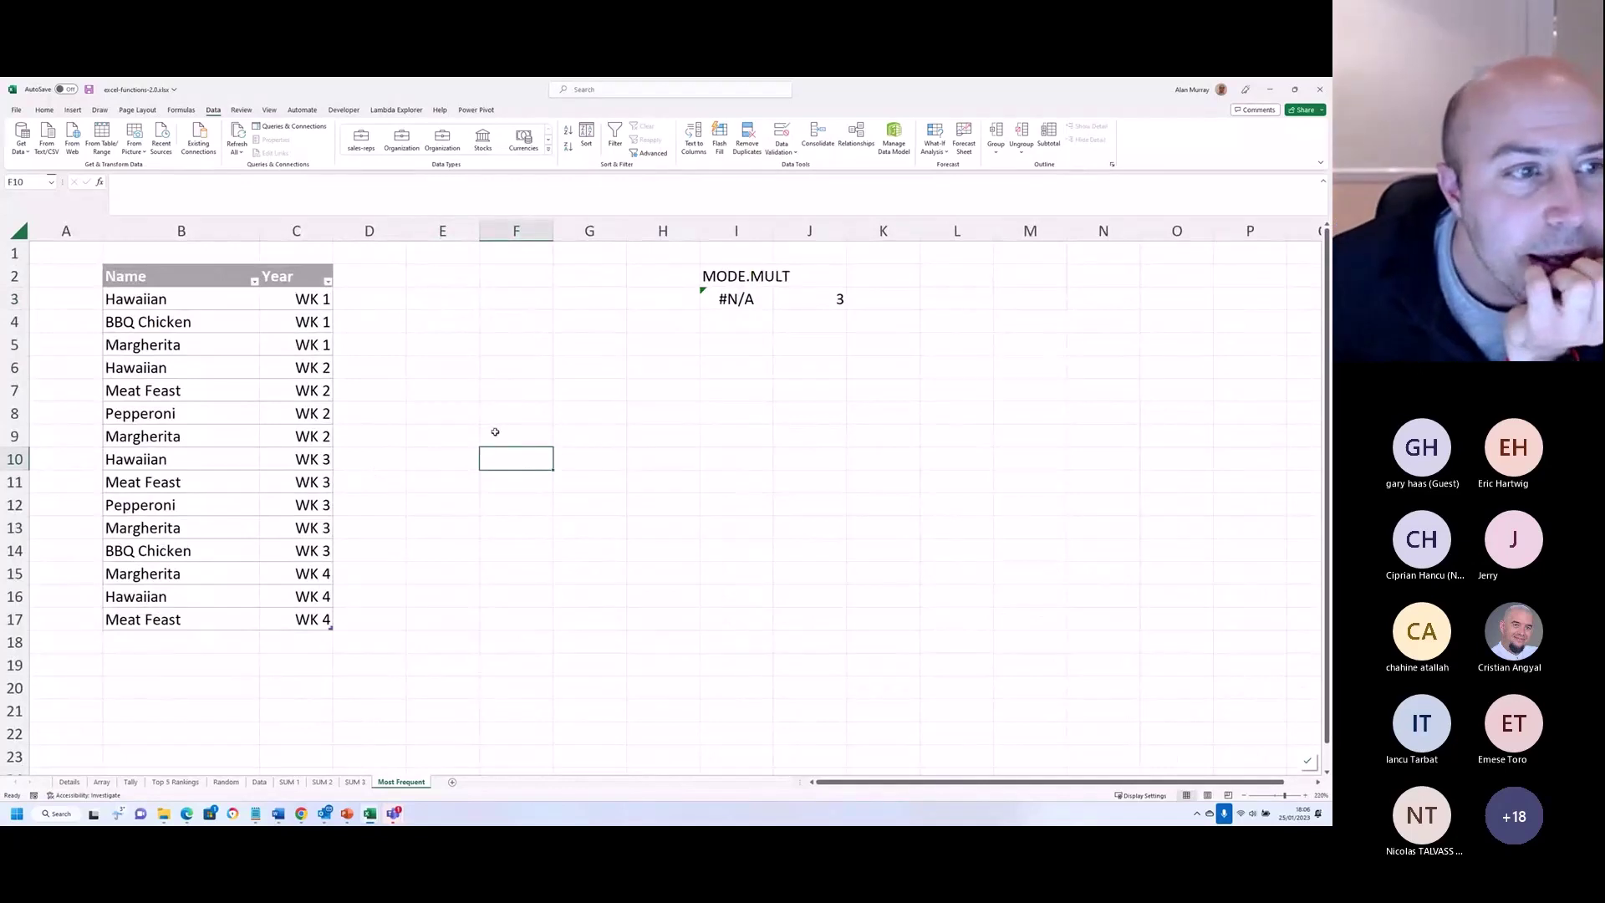
drag(230, 297, 236, 613)
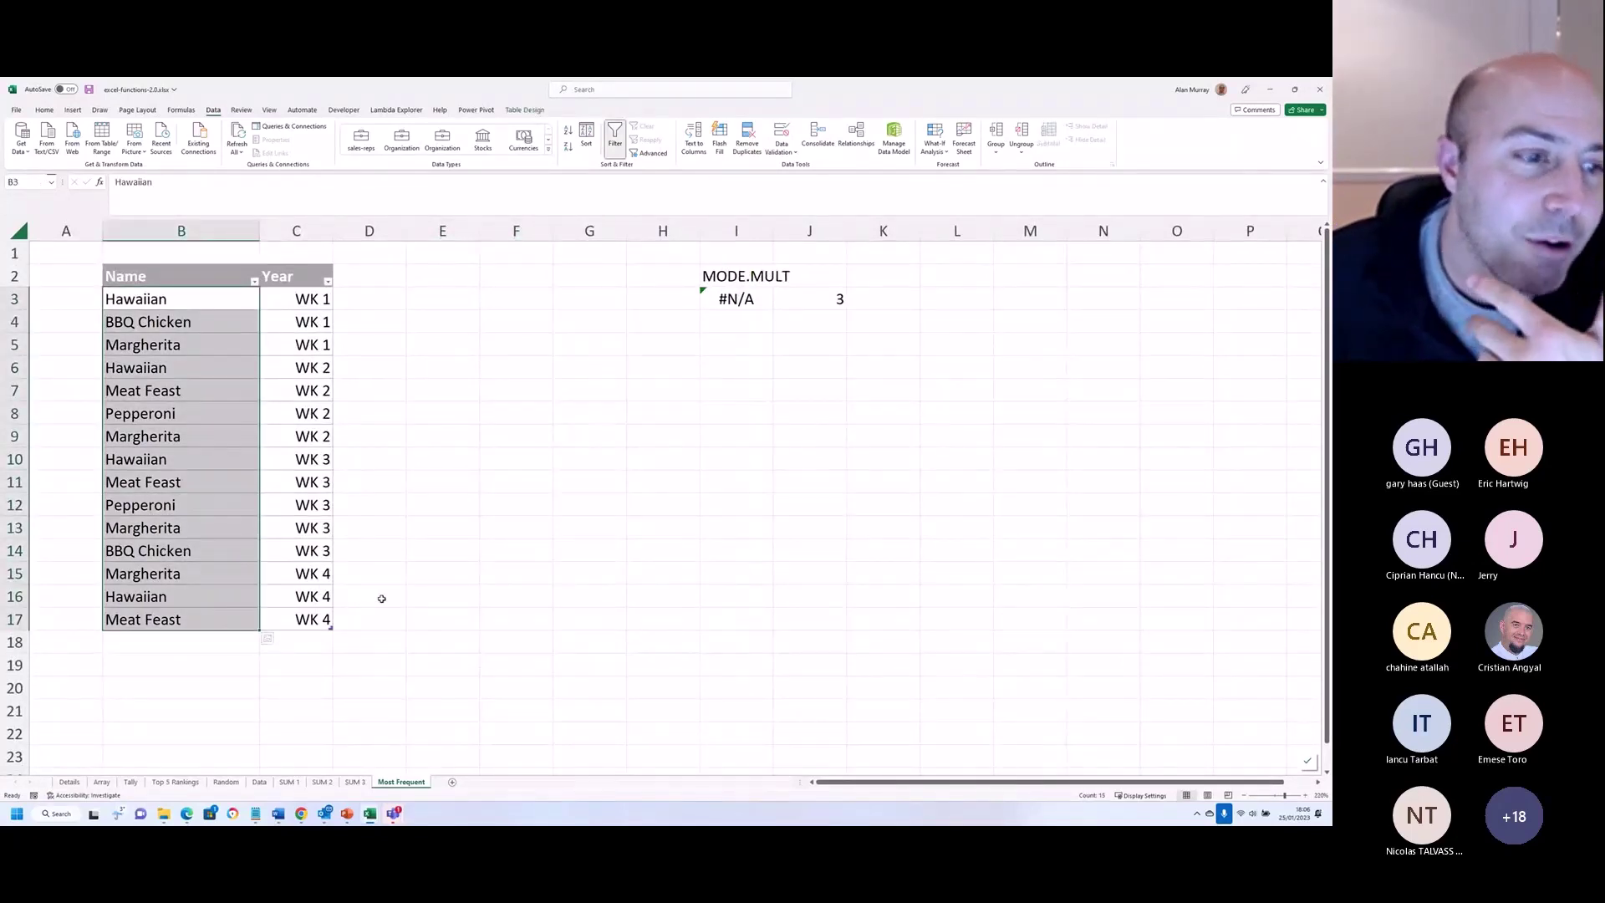
click(423, 505)
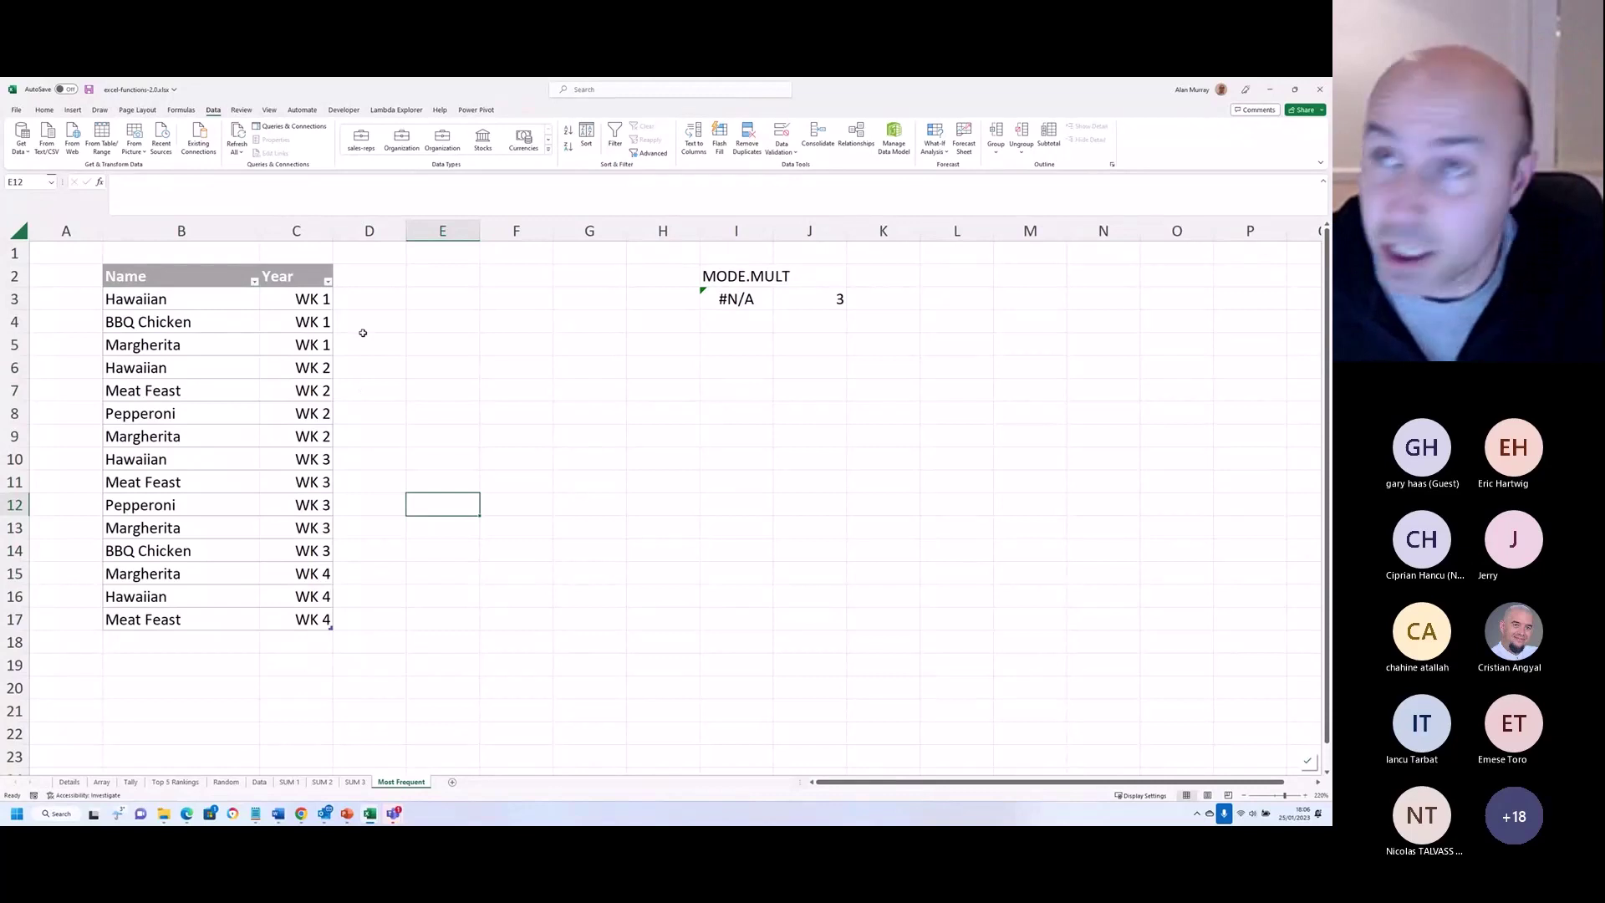
Step: Put =MODE.MULT(tblPizzas[Year]) in J3, returning 3 to match the five WK 3 entries
double_click(738, 299)
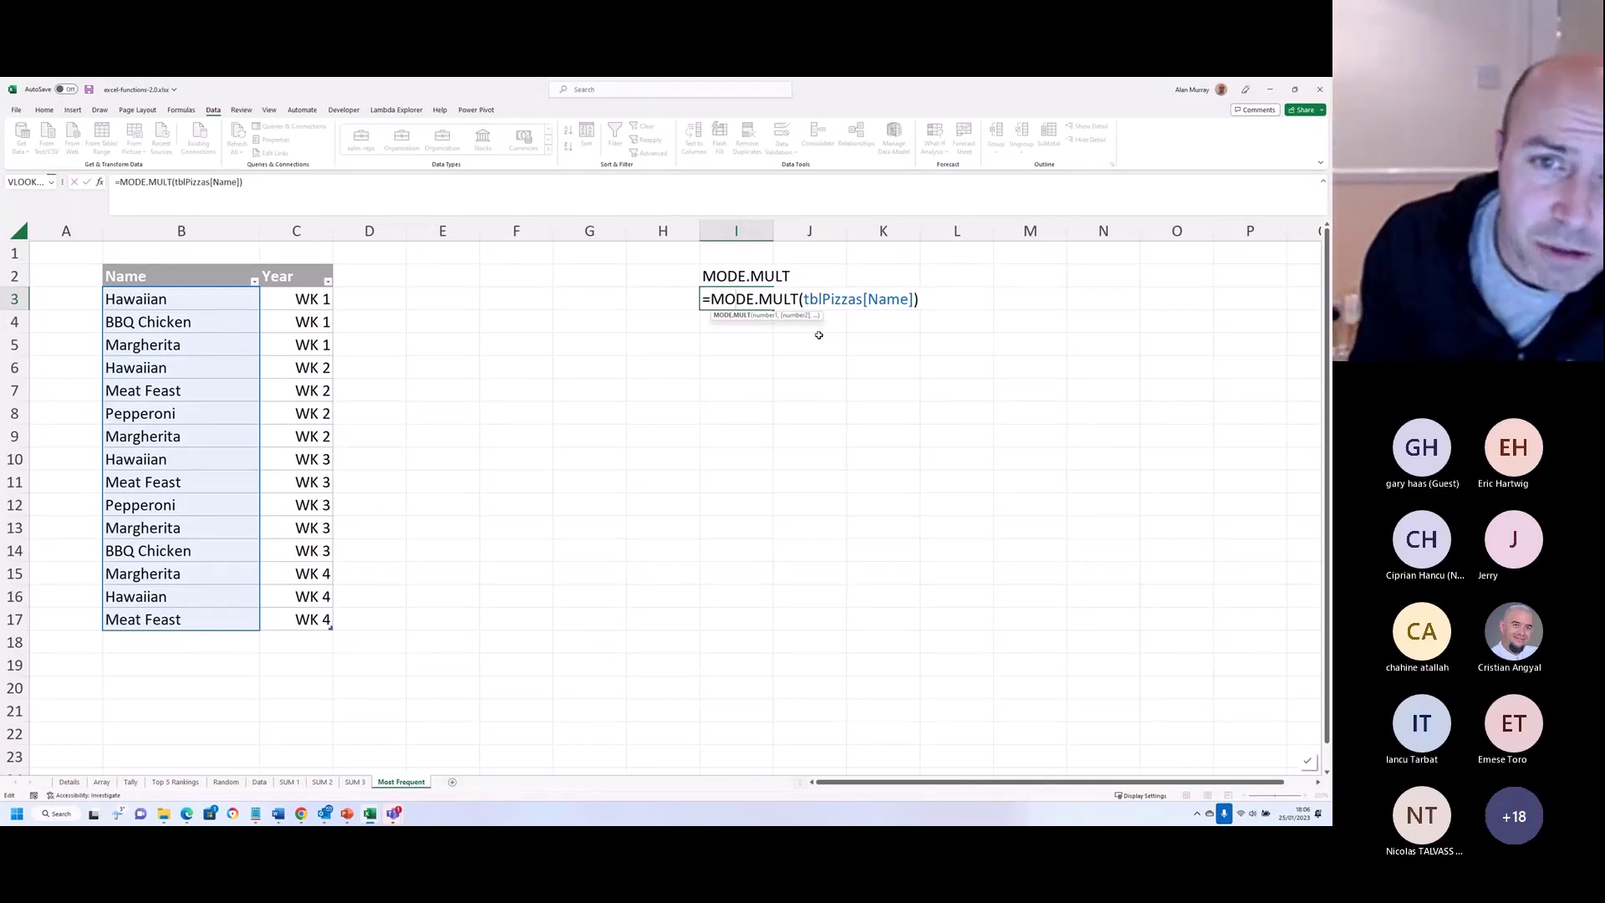
drag(862, 300, 915, 303)
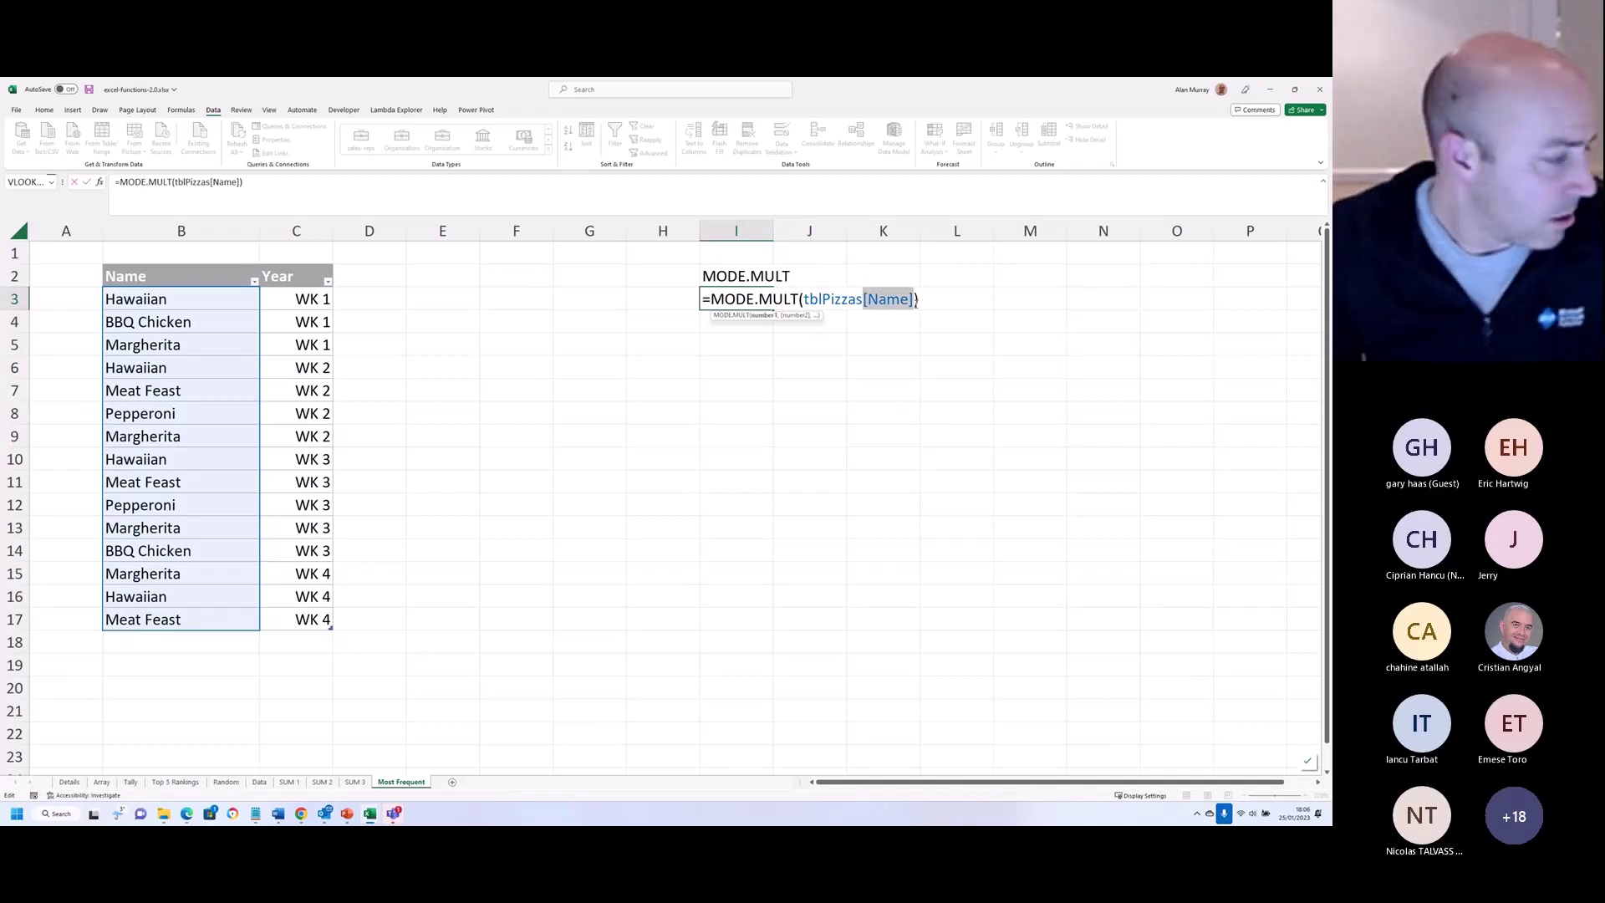
key(ctrl+Return)
click(834, 294)
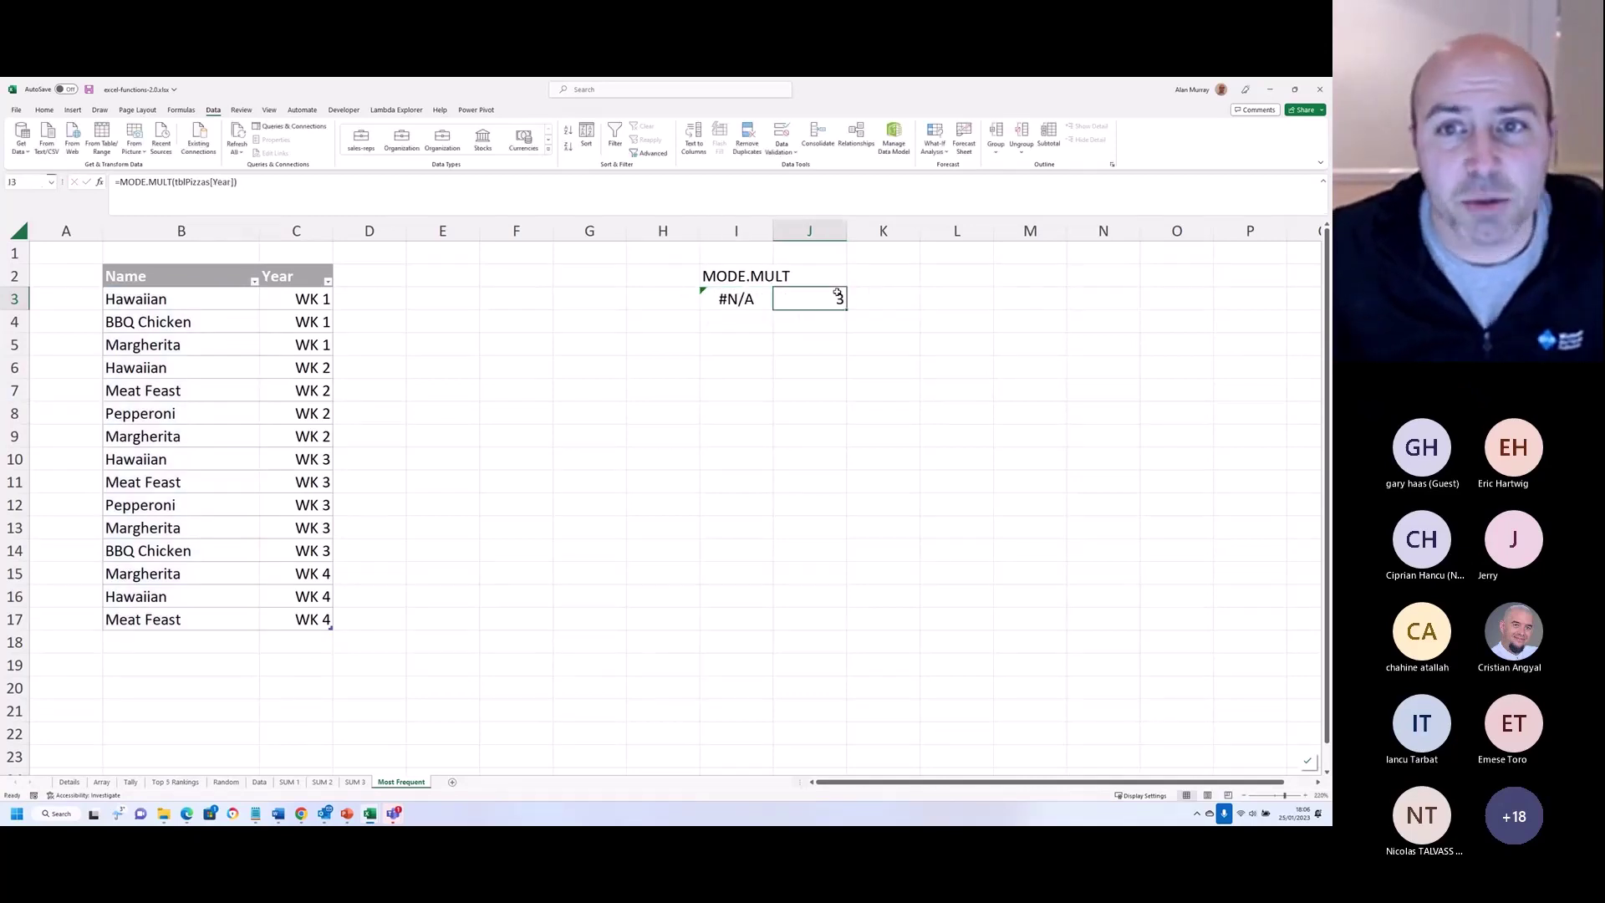
key(ctrl+r)
double_click(835, 298)
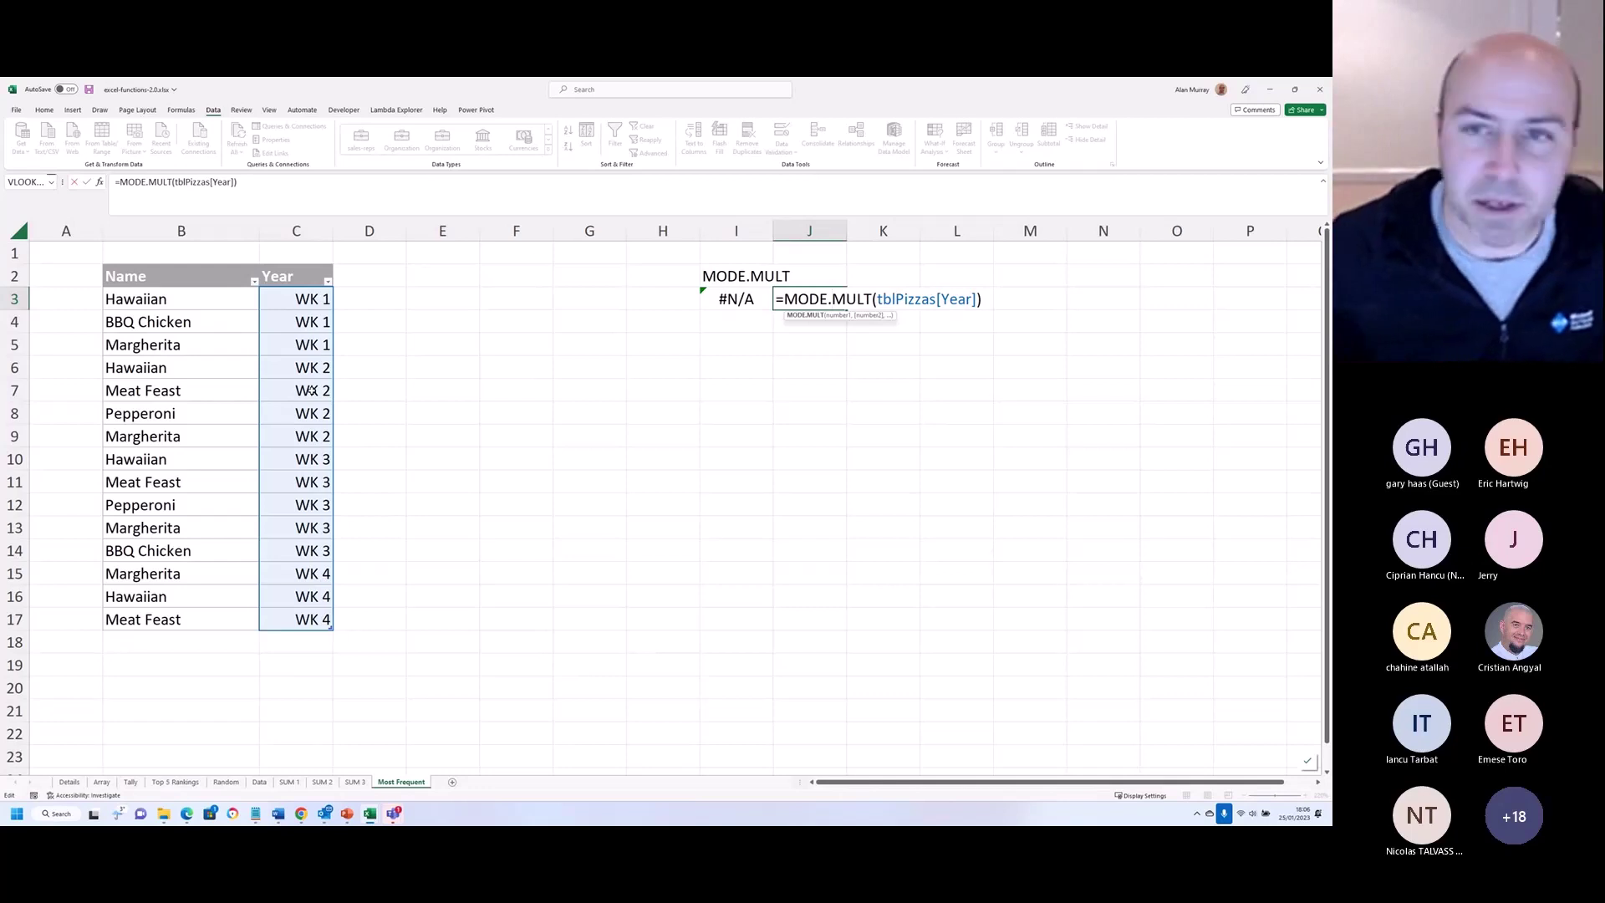
key(ctrl+Return)
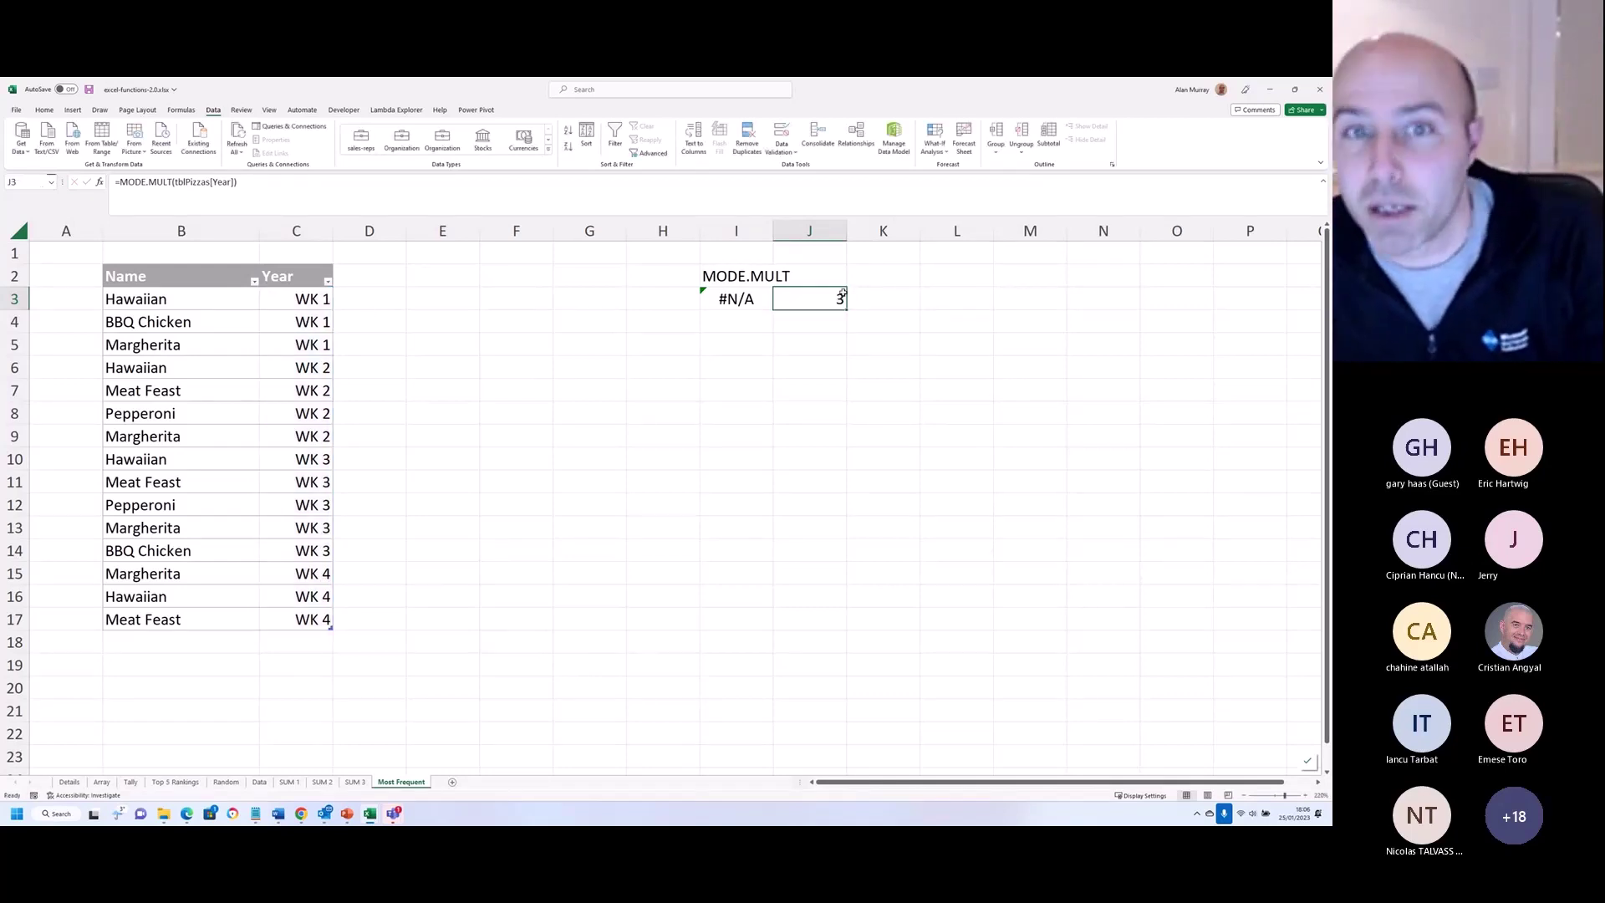
drag(297, 462, 296, 545)
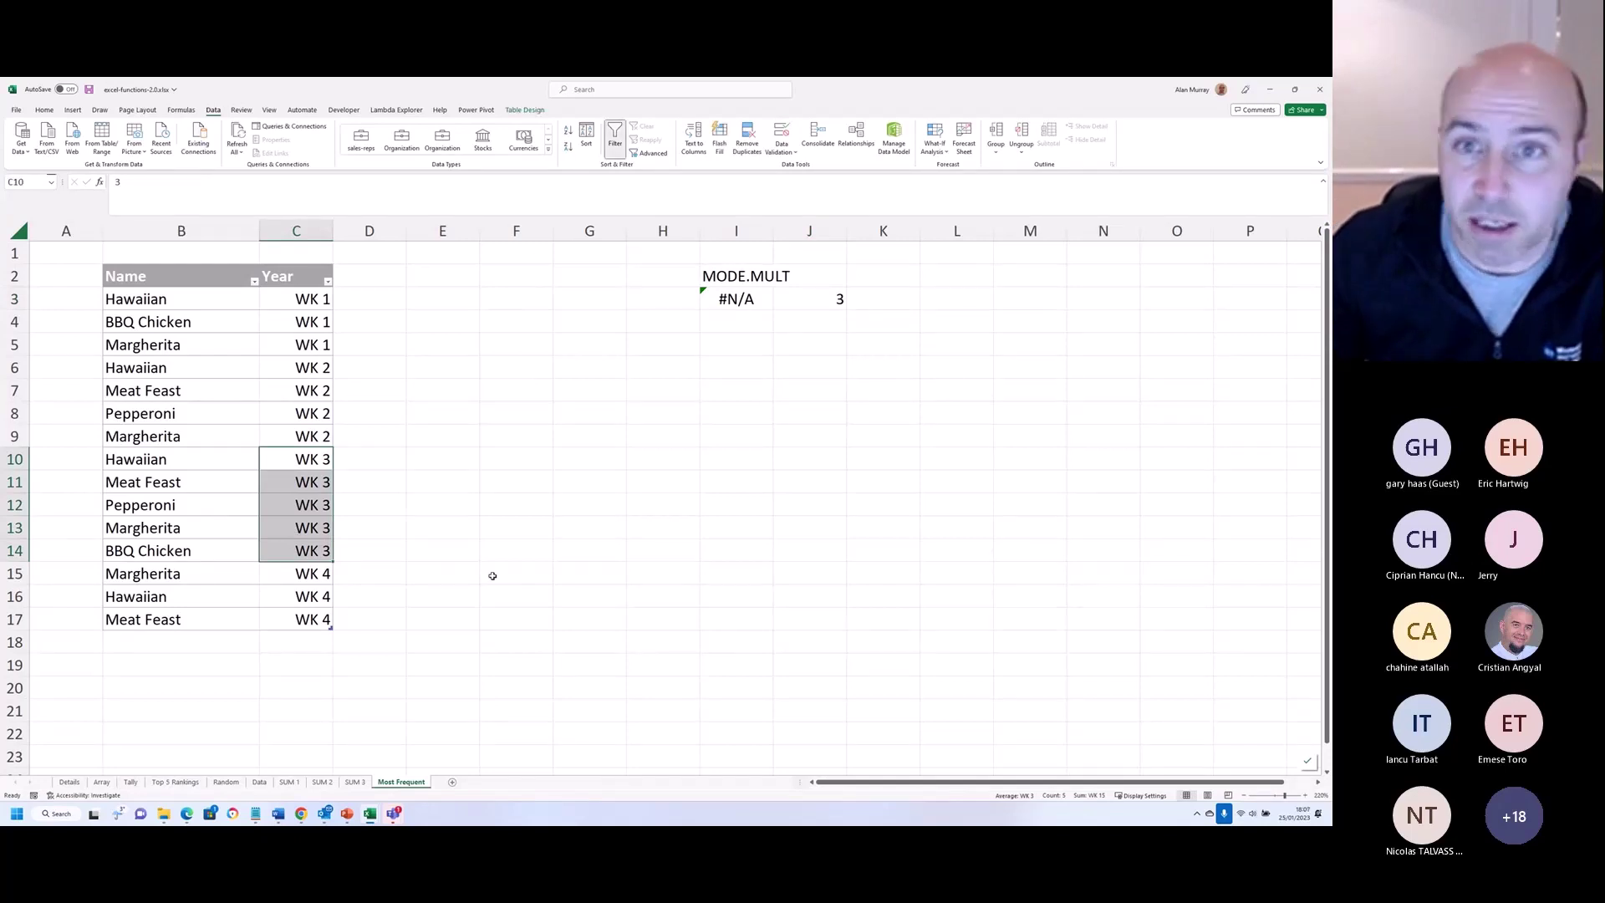
click(741, 416)
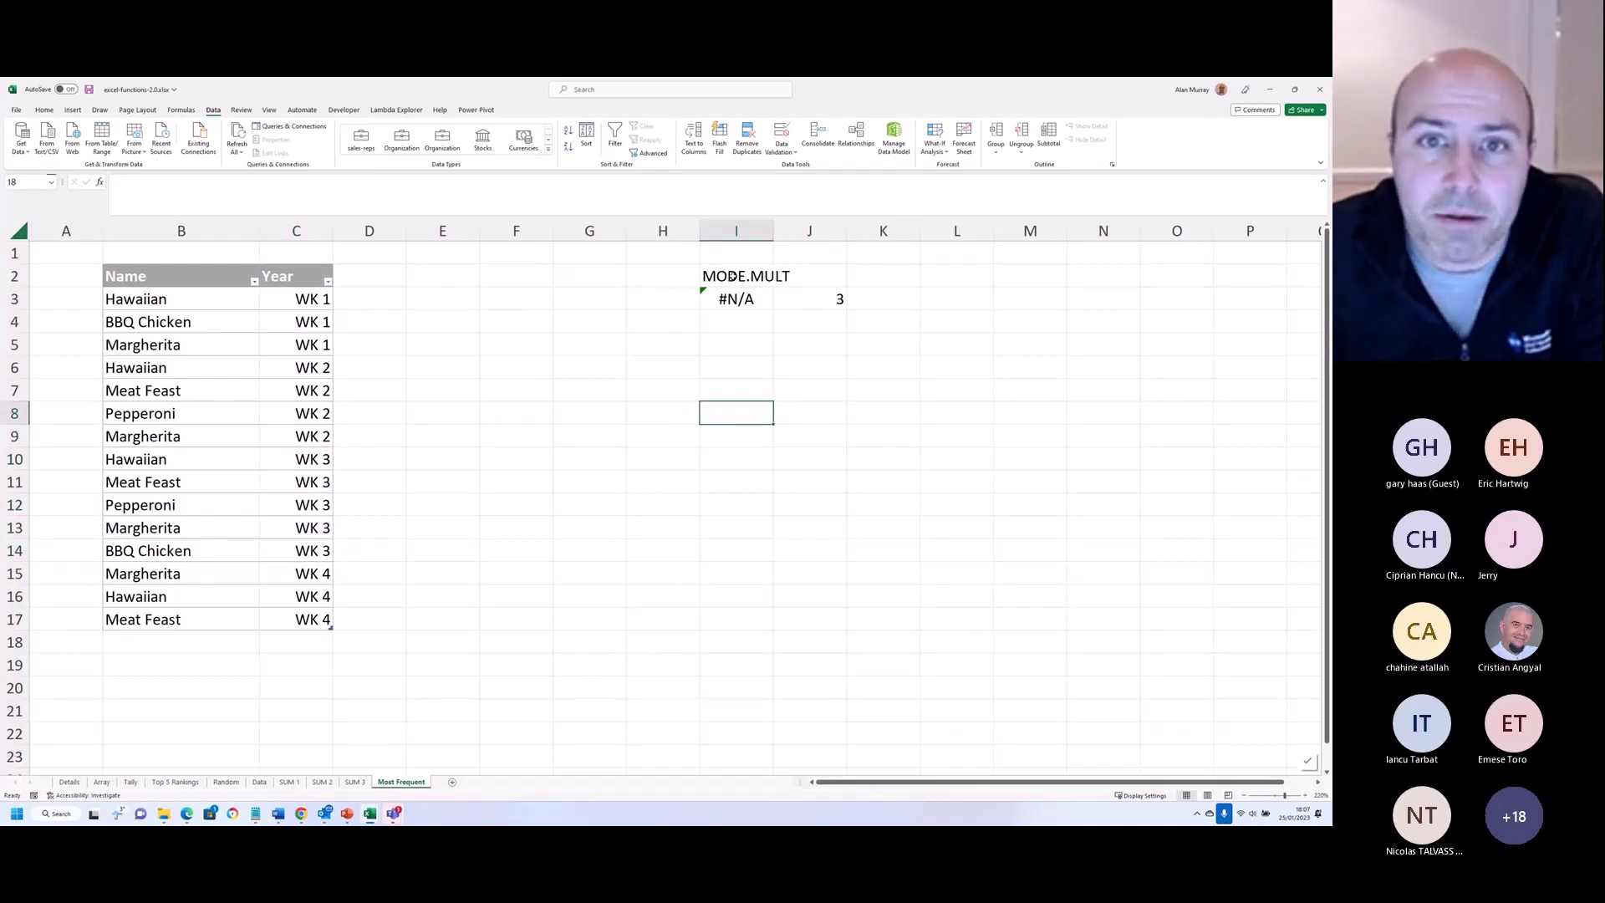
drag(732, 275, 736, 413)
click(883, 477)
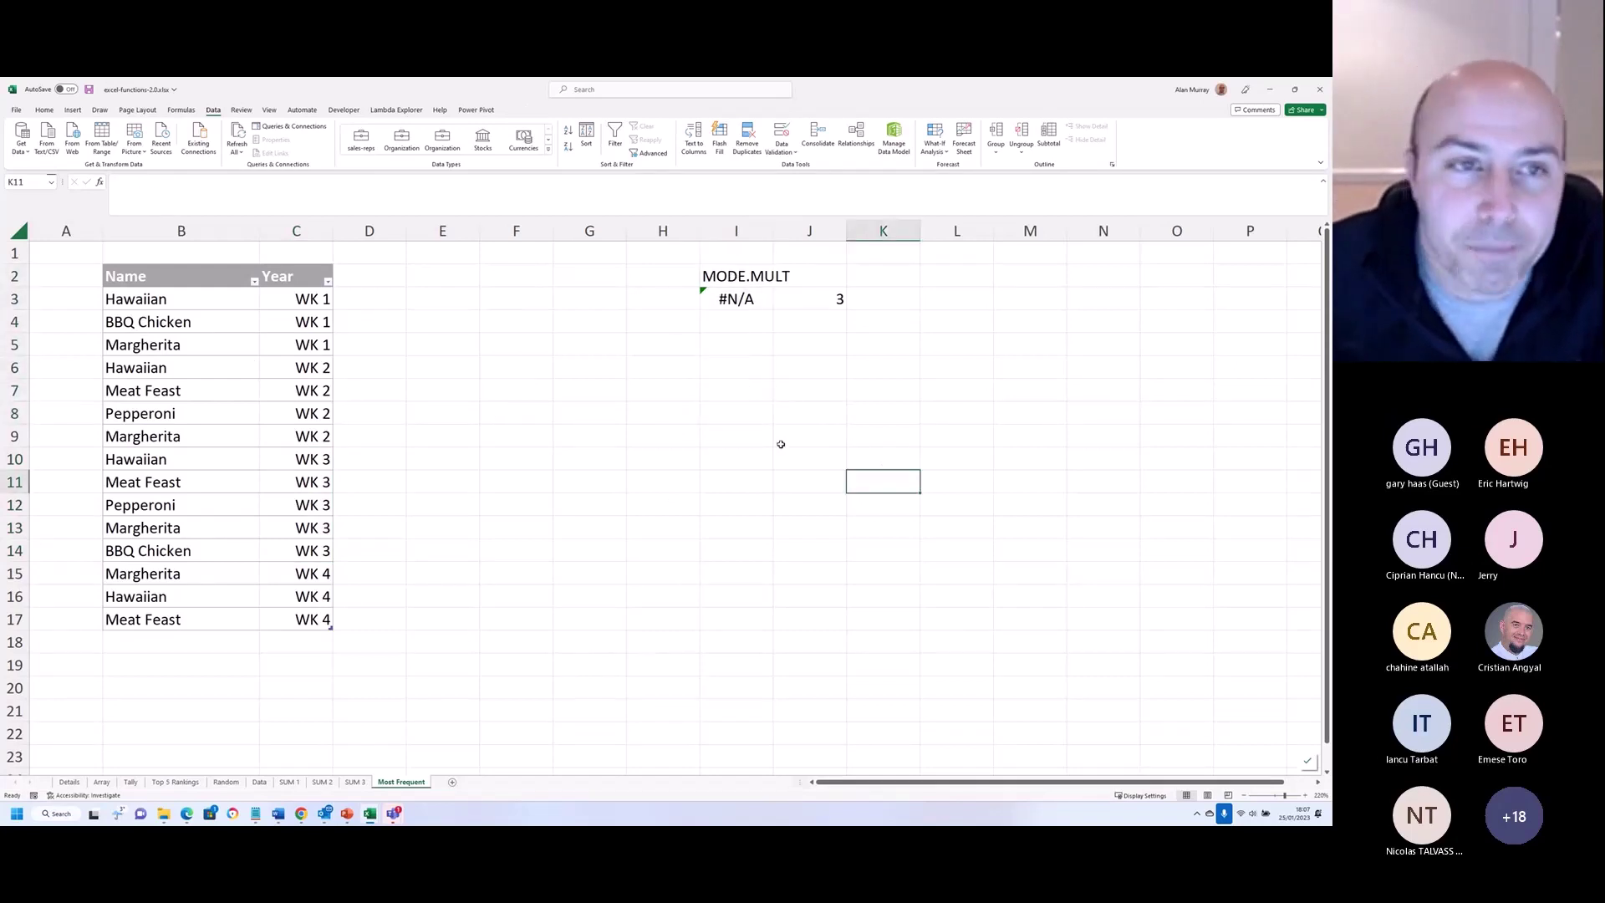
Step: Enter =COUNTIFS(tblPizzas[Name],tblPizzas[Name]) in E3 so counts spill down E3:E17
click(427, 299)
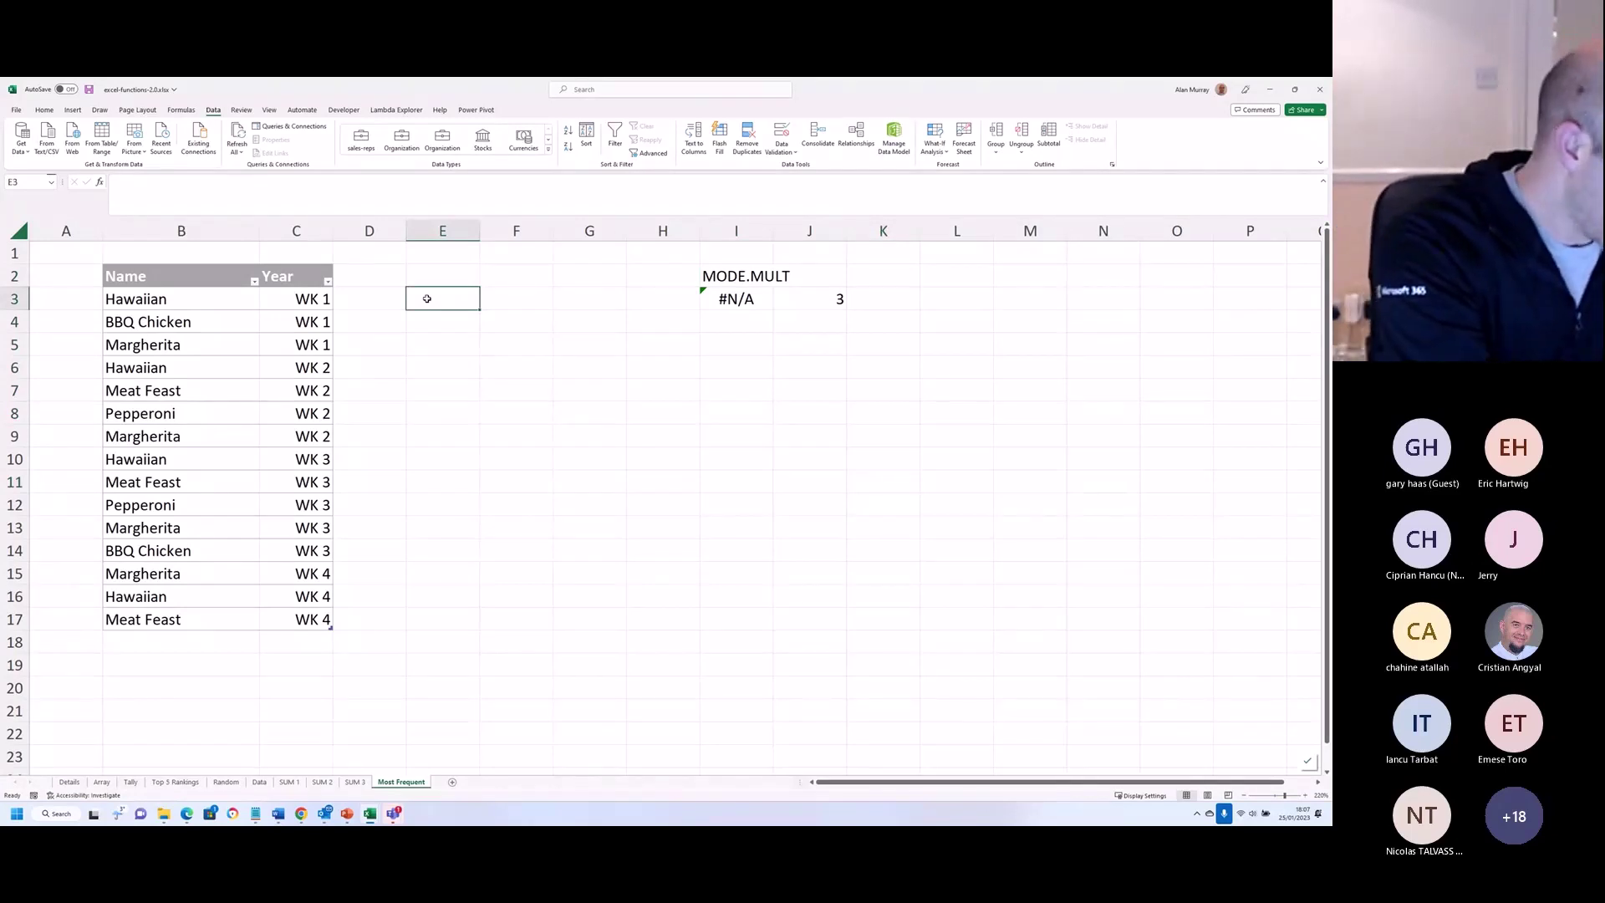
text(=c)
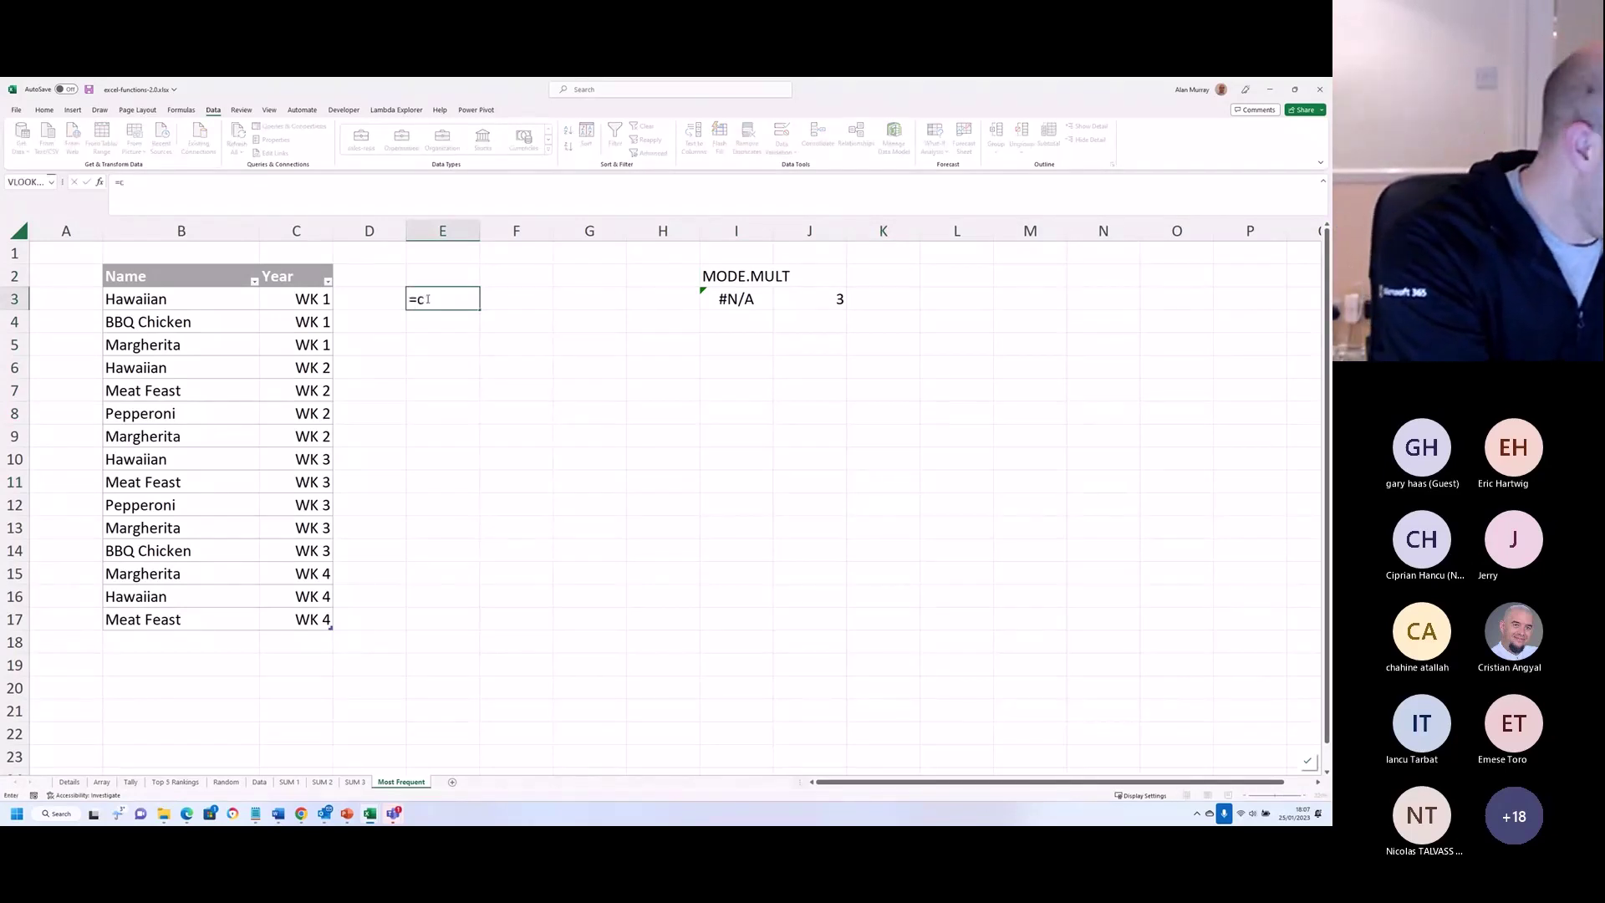
text(ounti)
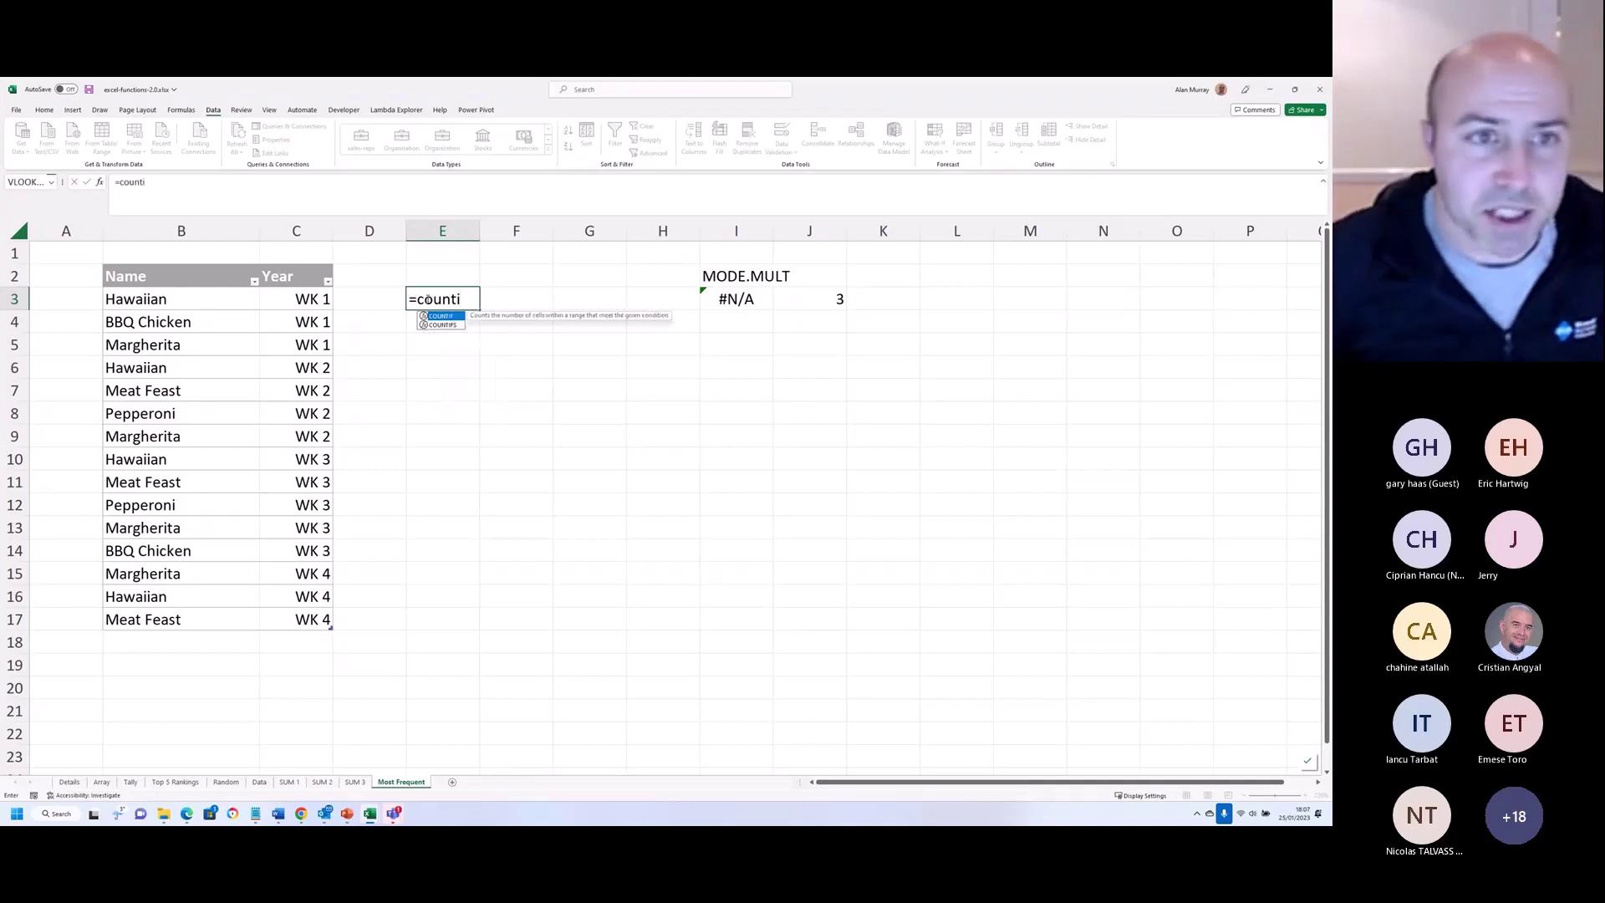
key(Down)
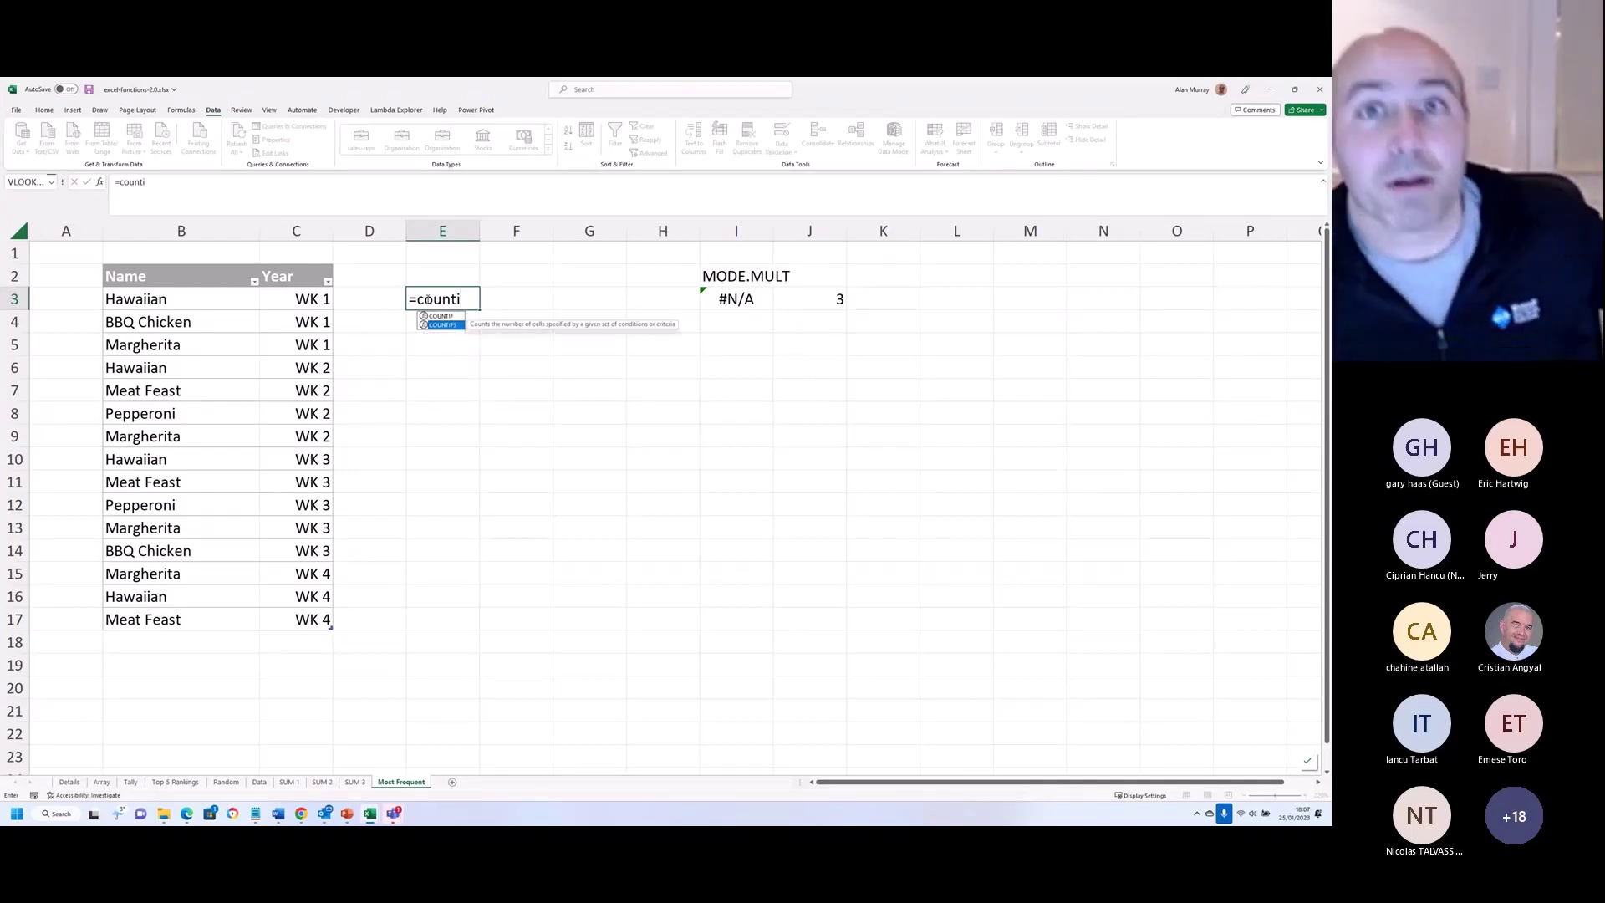
key(Tab)
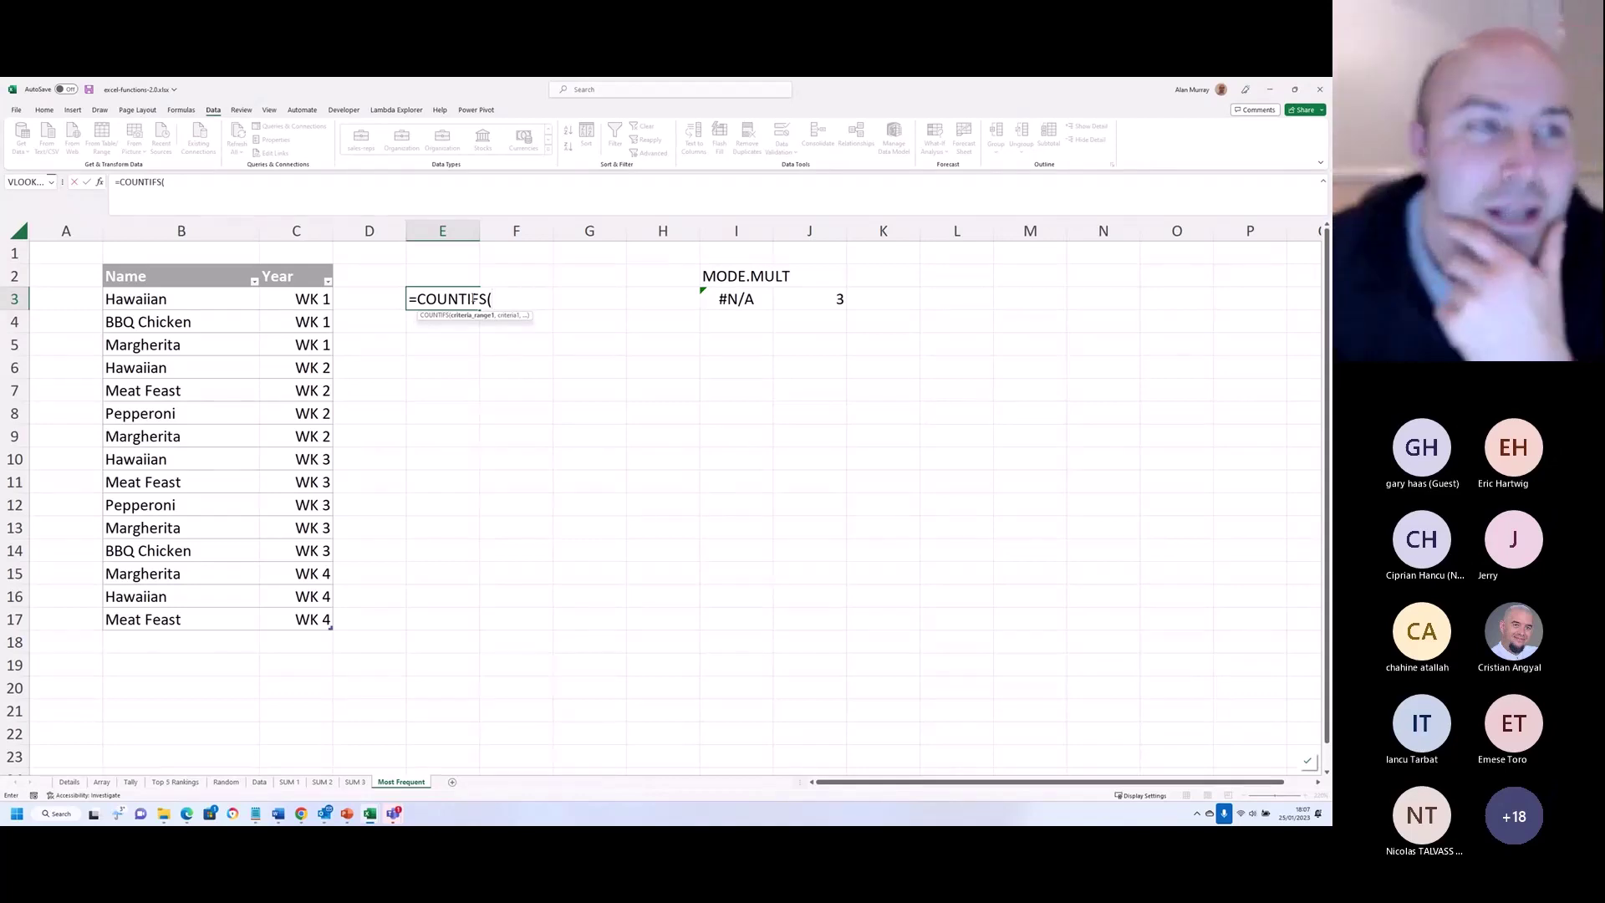
drag(215, 301, 201, 619)
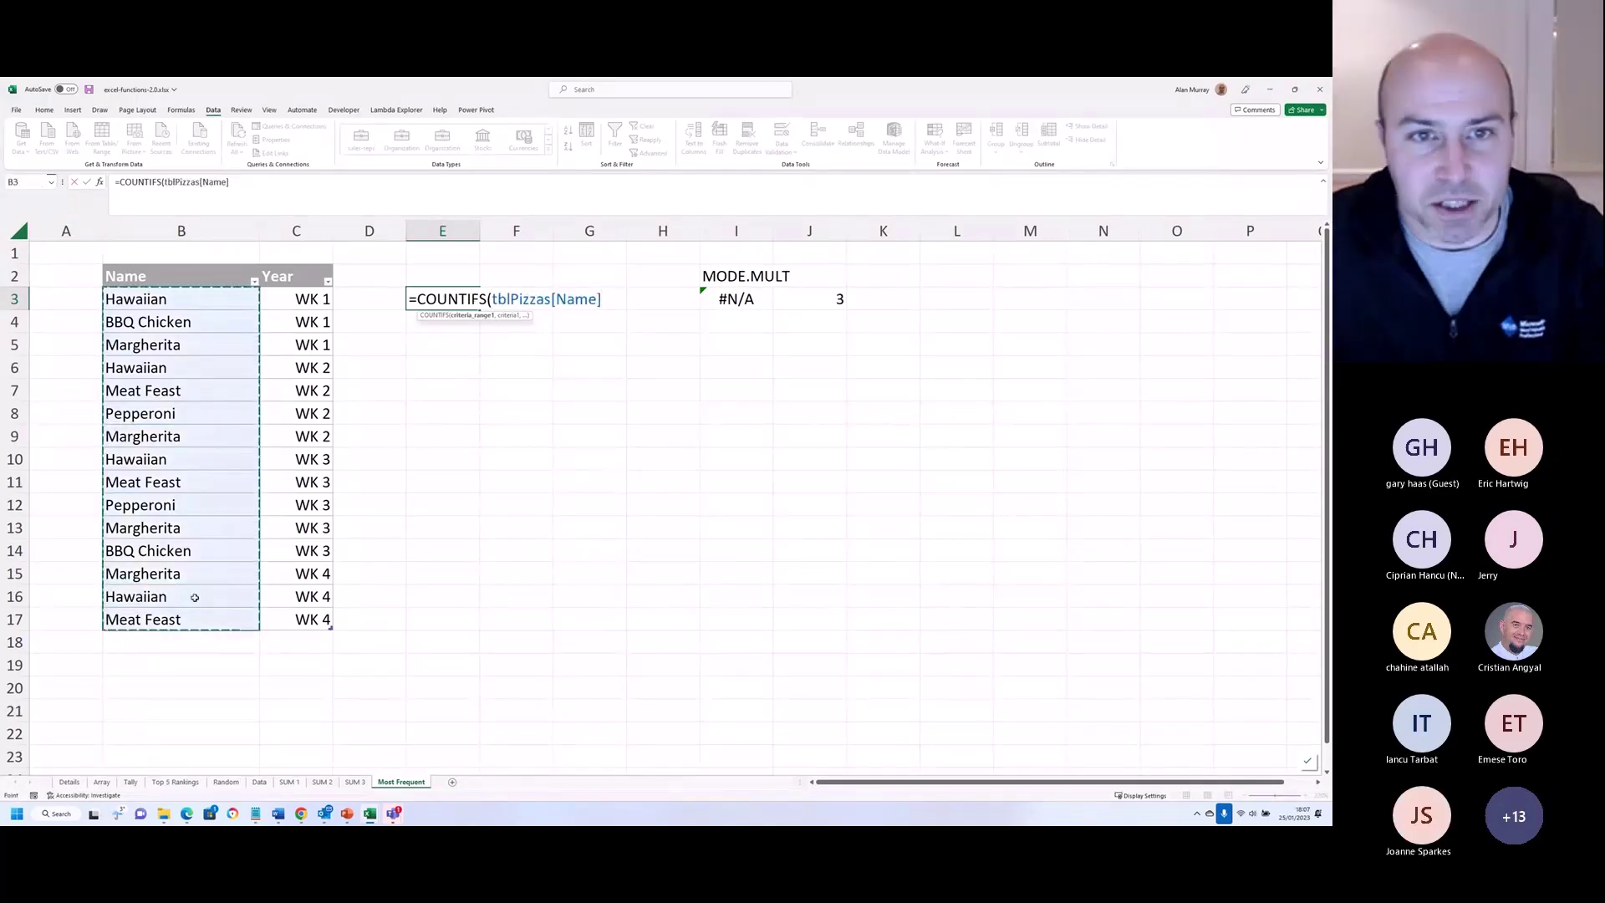
text(,)
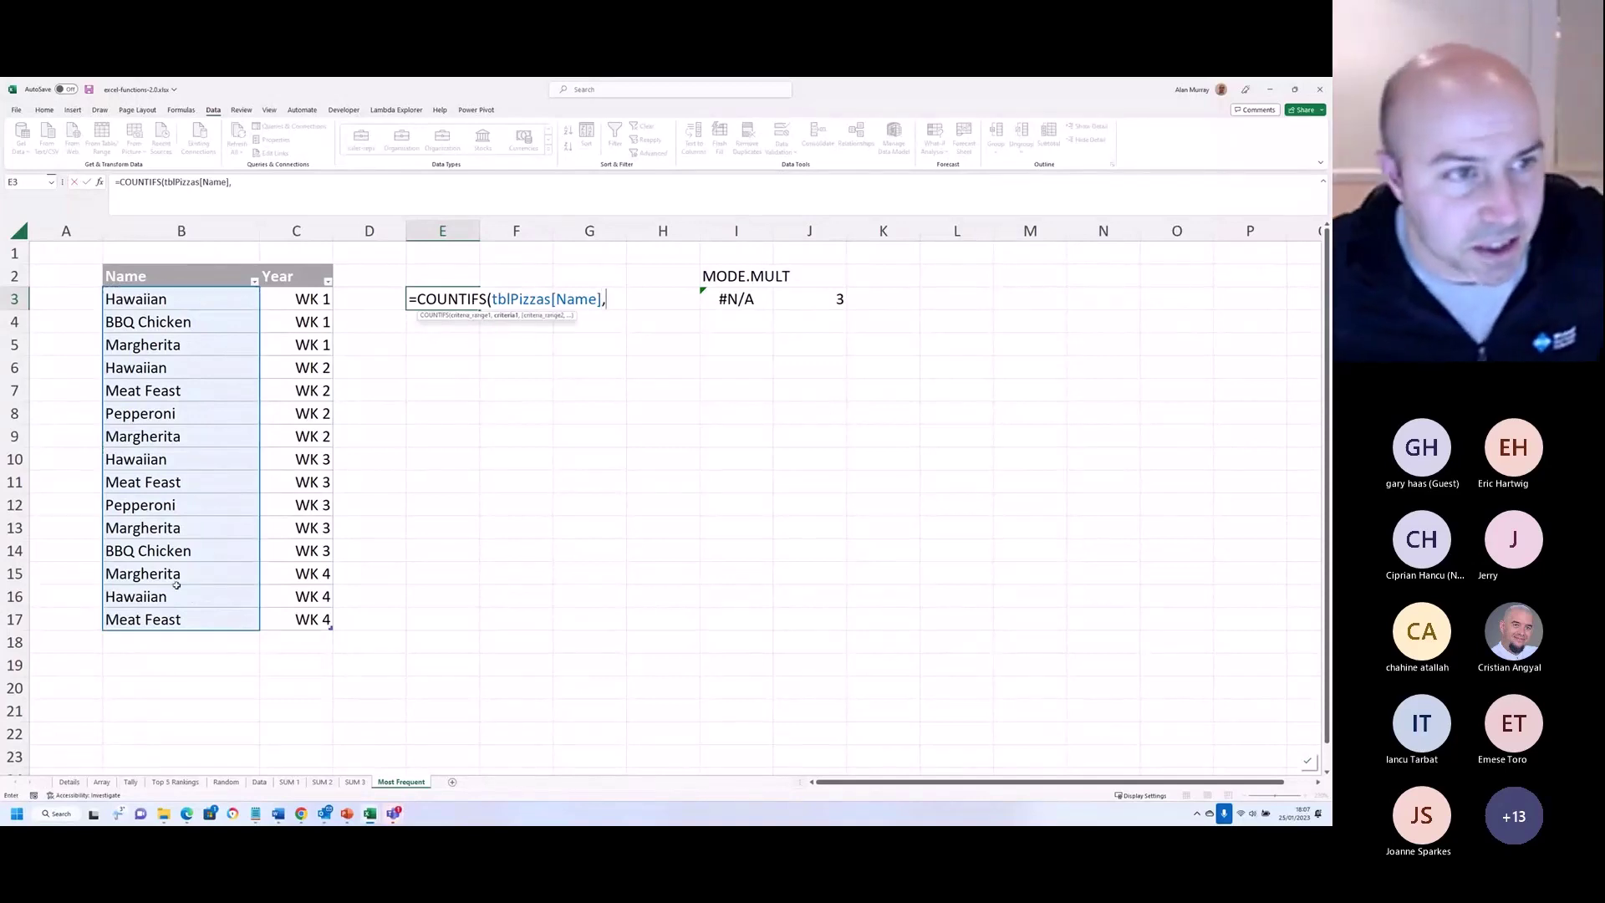
drag(185, 298, 185, 612)
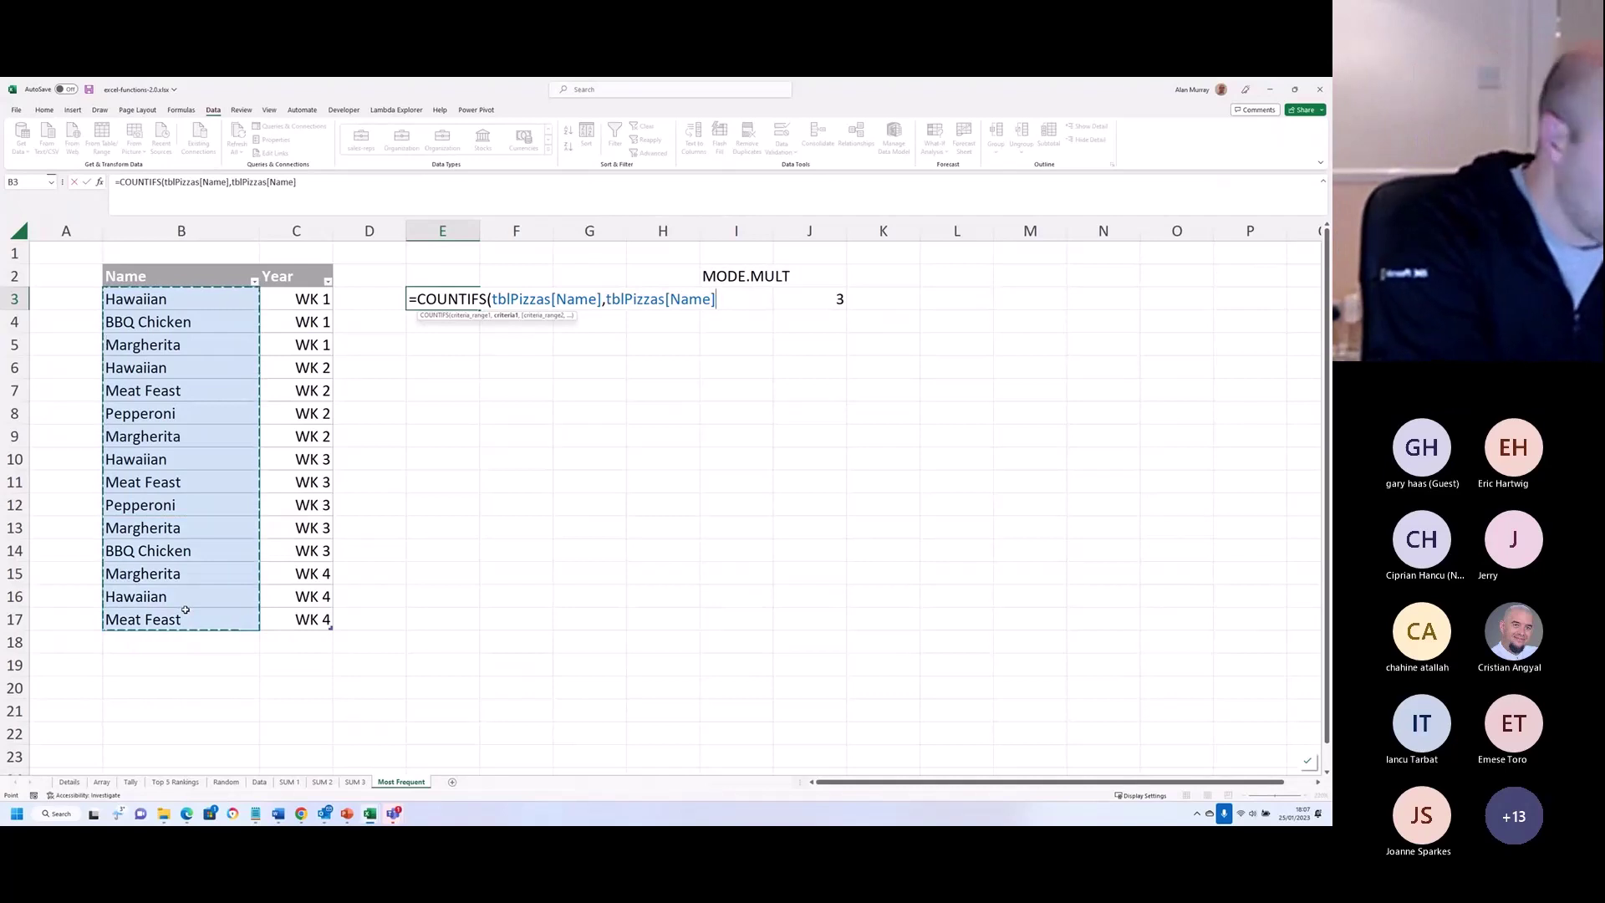
text())
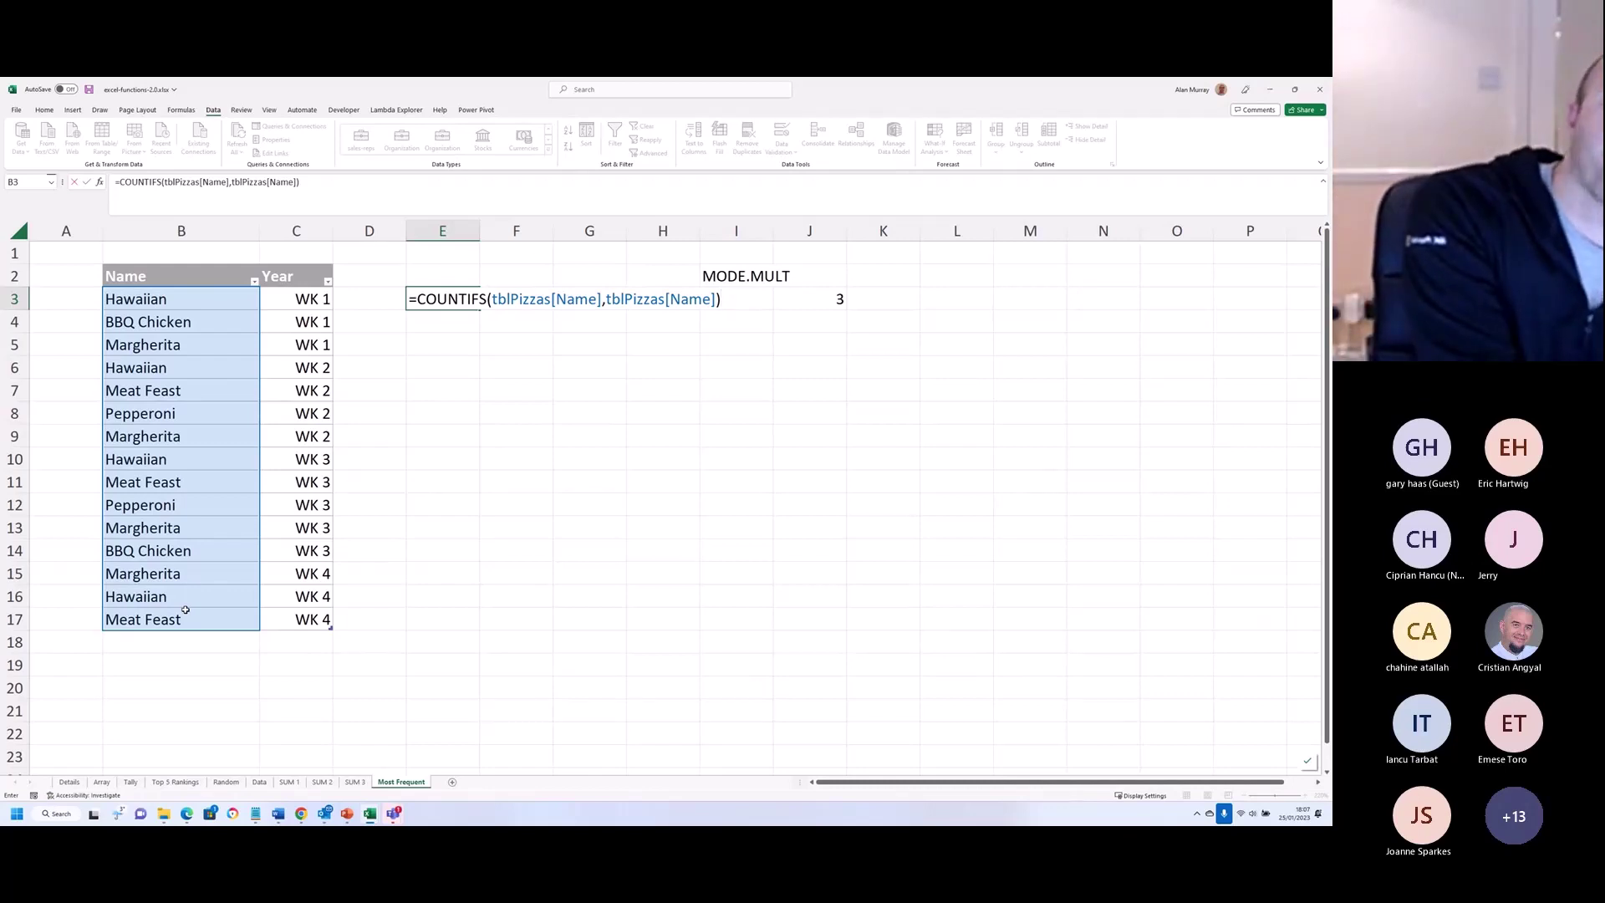
key(Return)
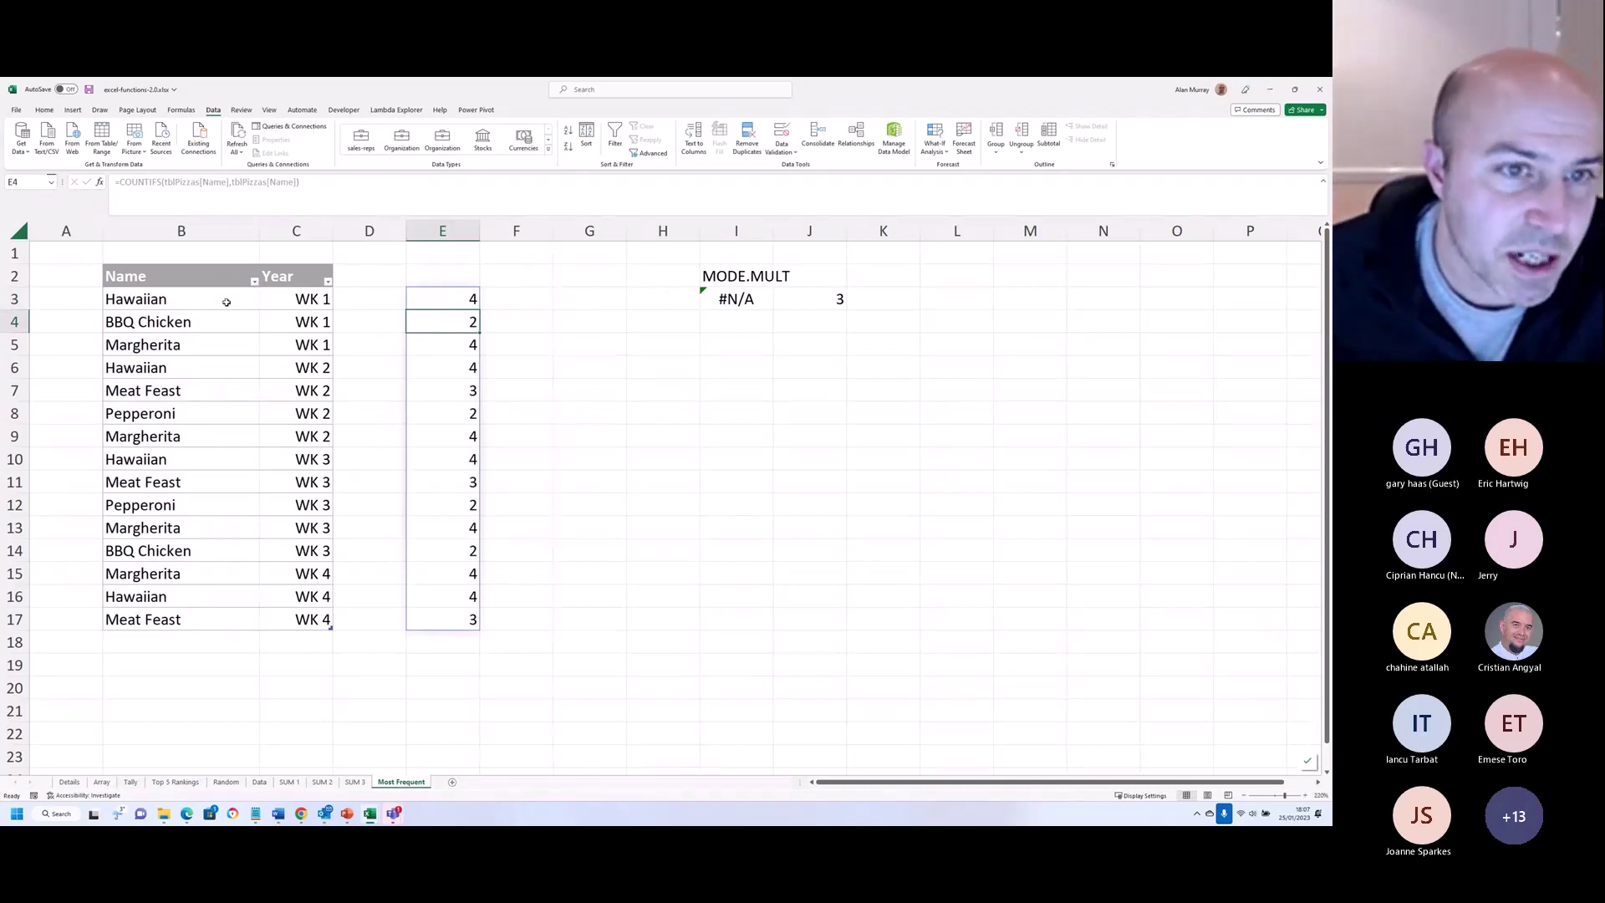
Step: Review the spilled counts, such as 4 for Hawaiian and the BBQ Chicken row
drag(226, 301, 456, 300)
drag(234, 331, 527, 325)
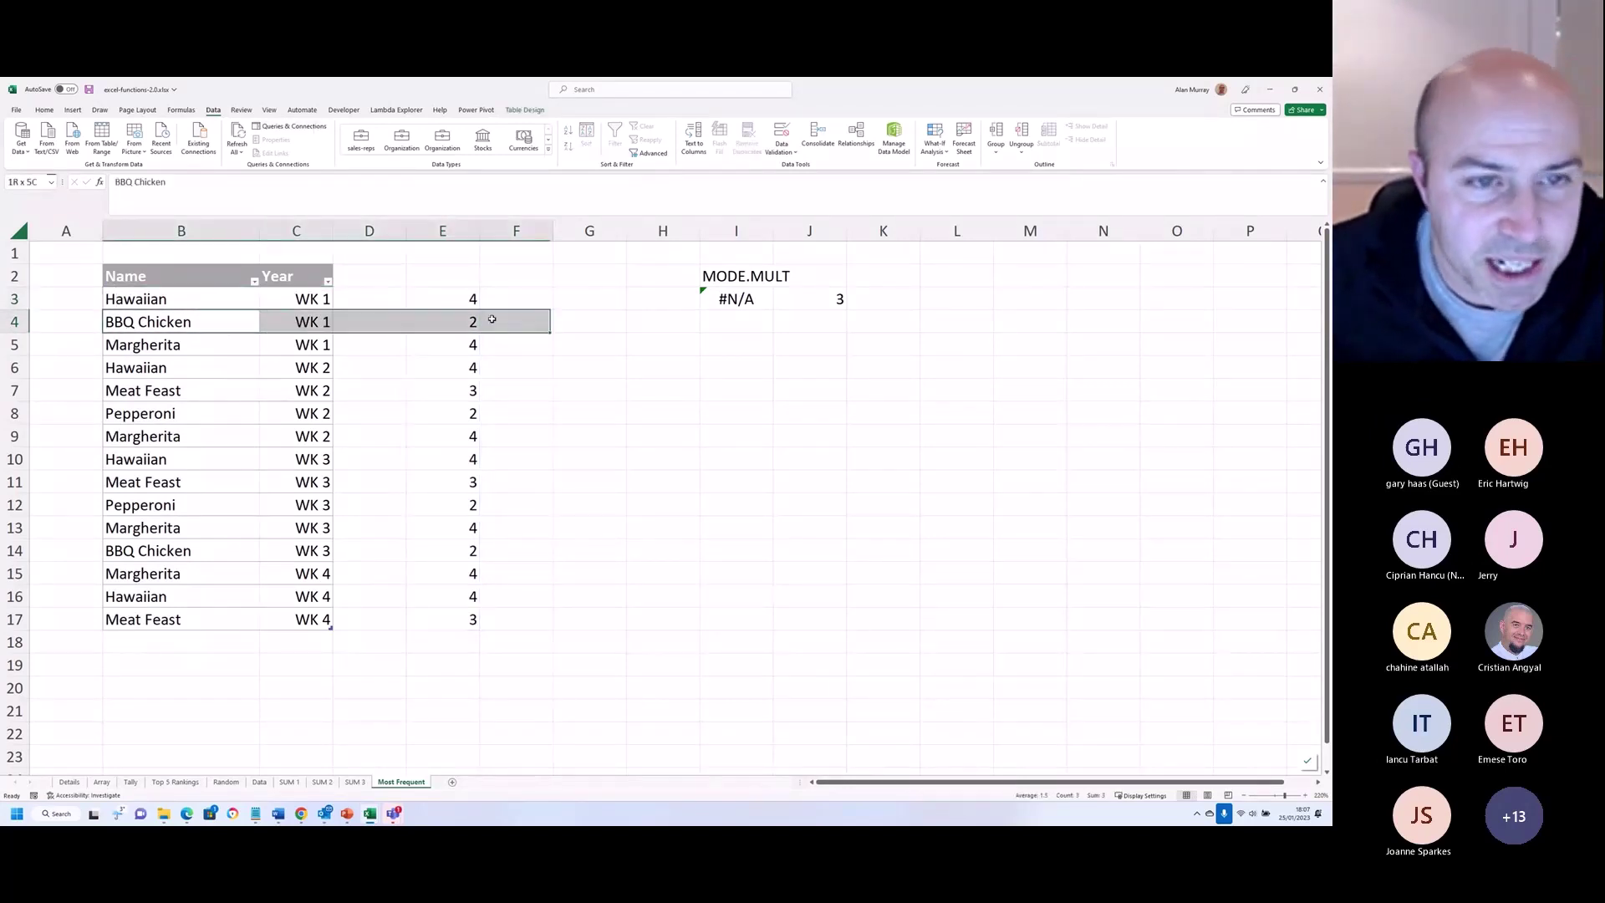
click(557, 384)
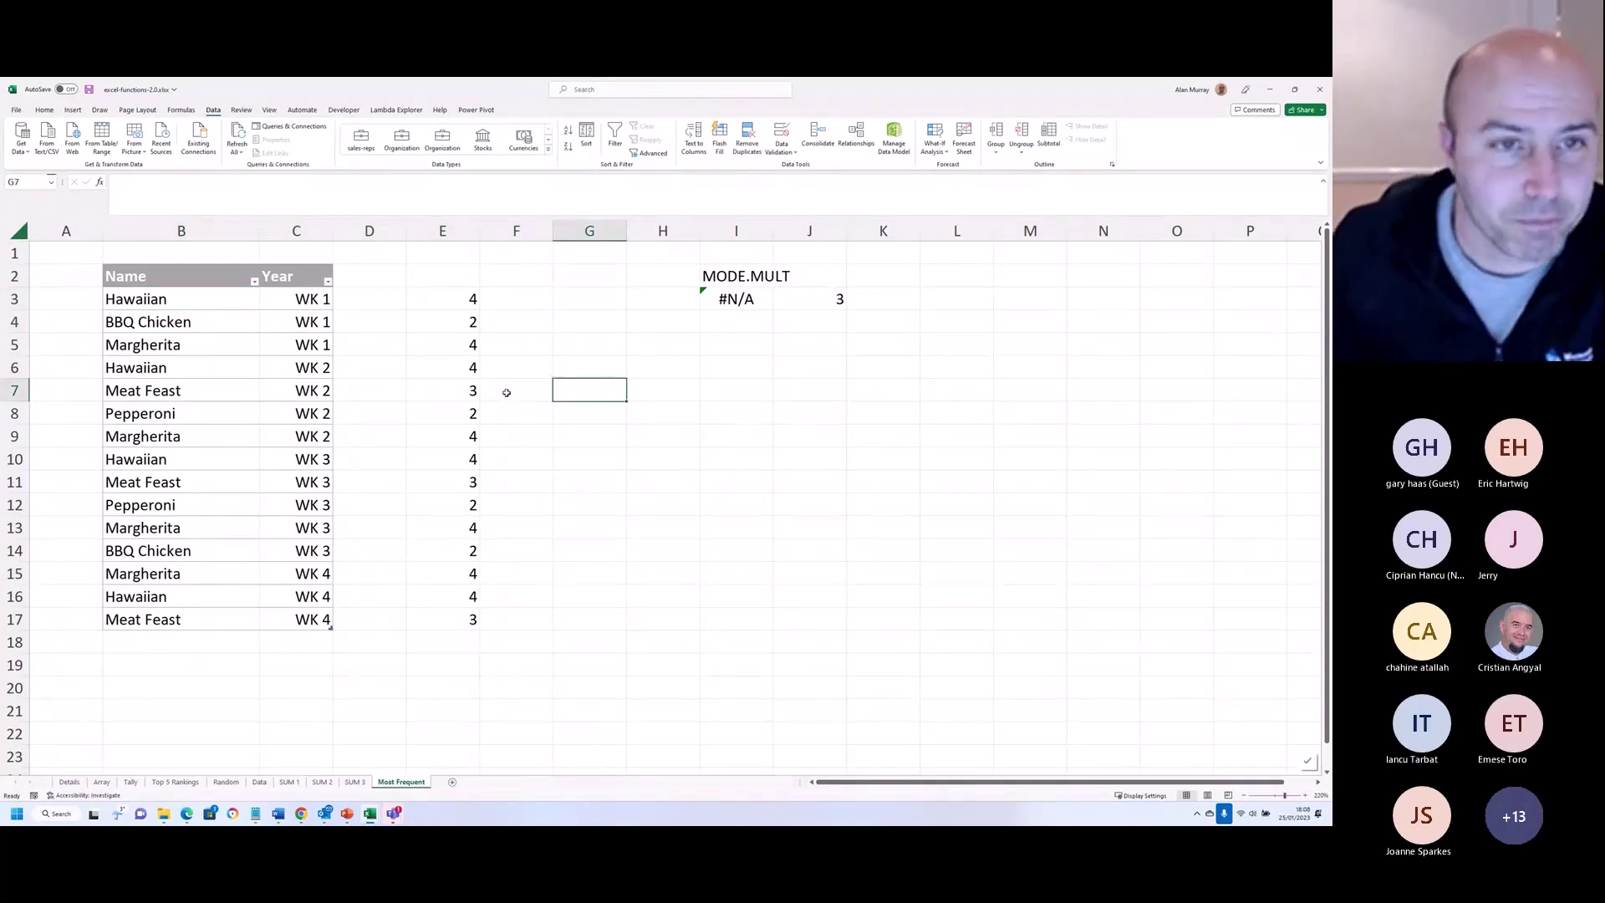
click(462, 314)
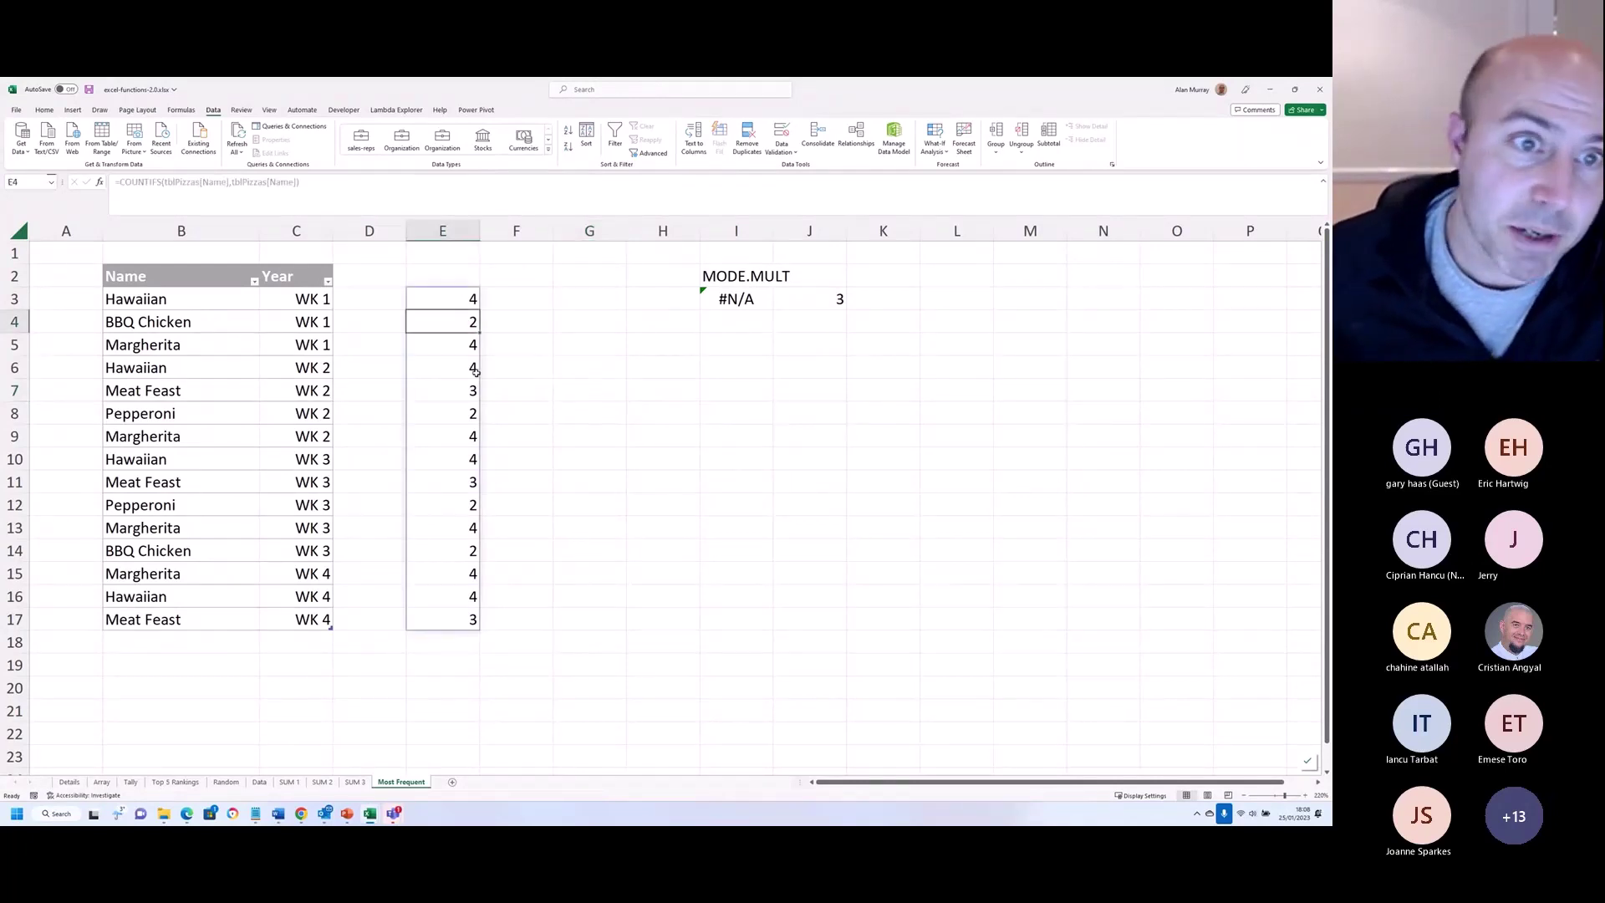
double_click(471, 298)
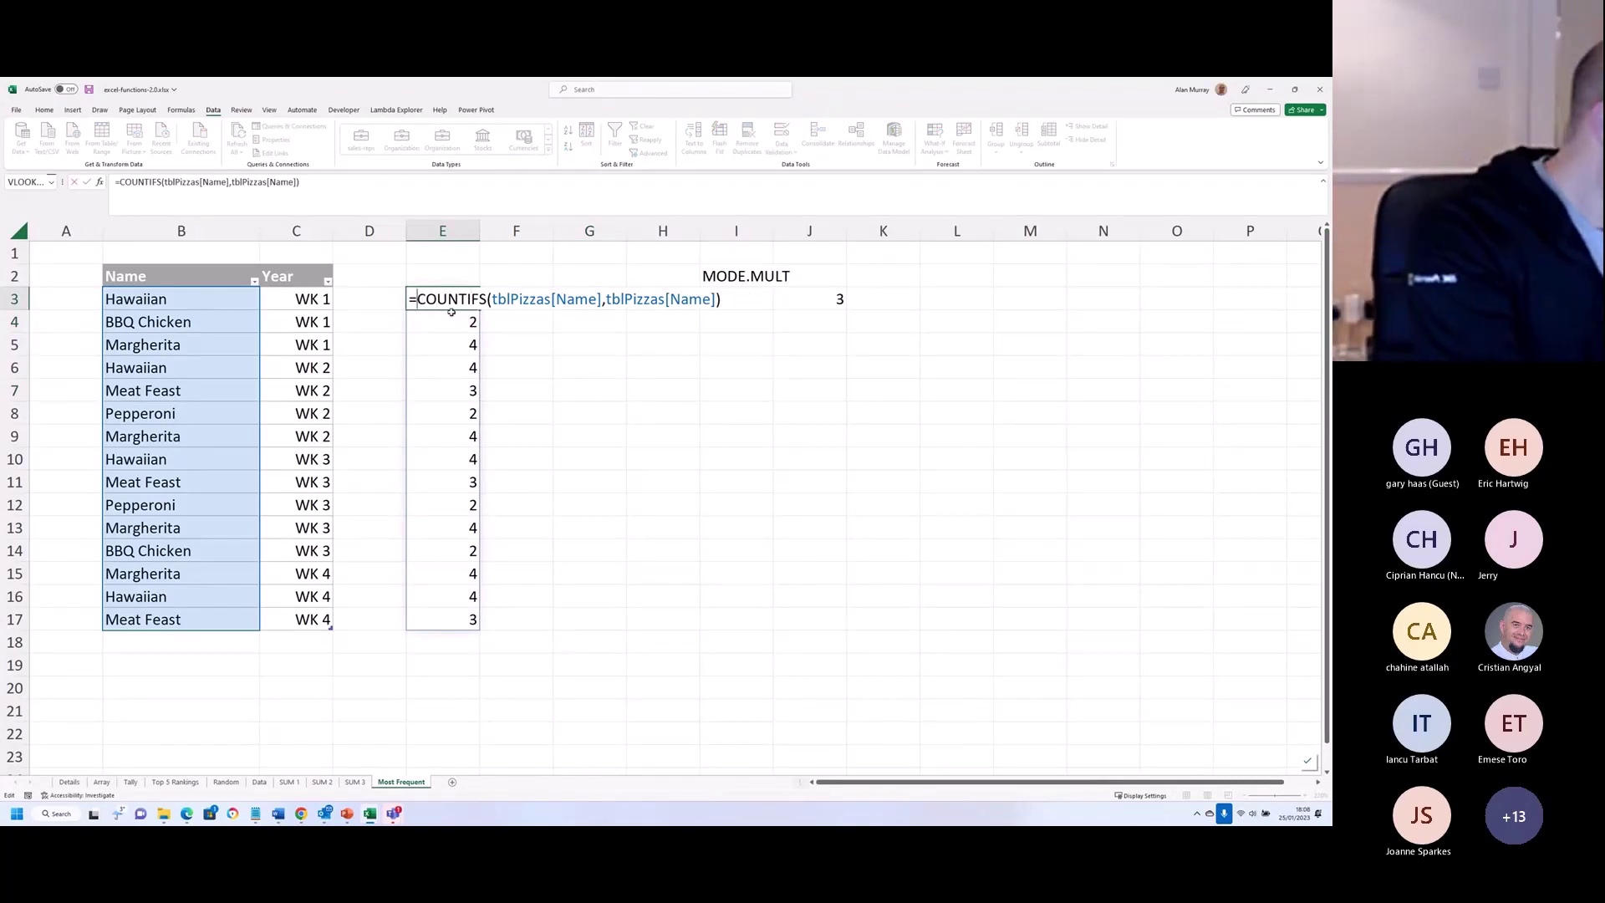
Step: Wrap E3's COUNTIFS in MAX to get the highest pizza count
text(max()
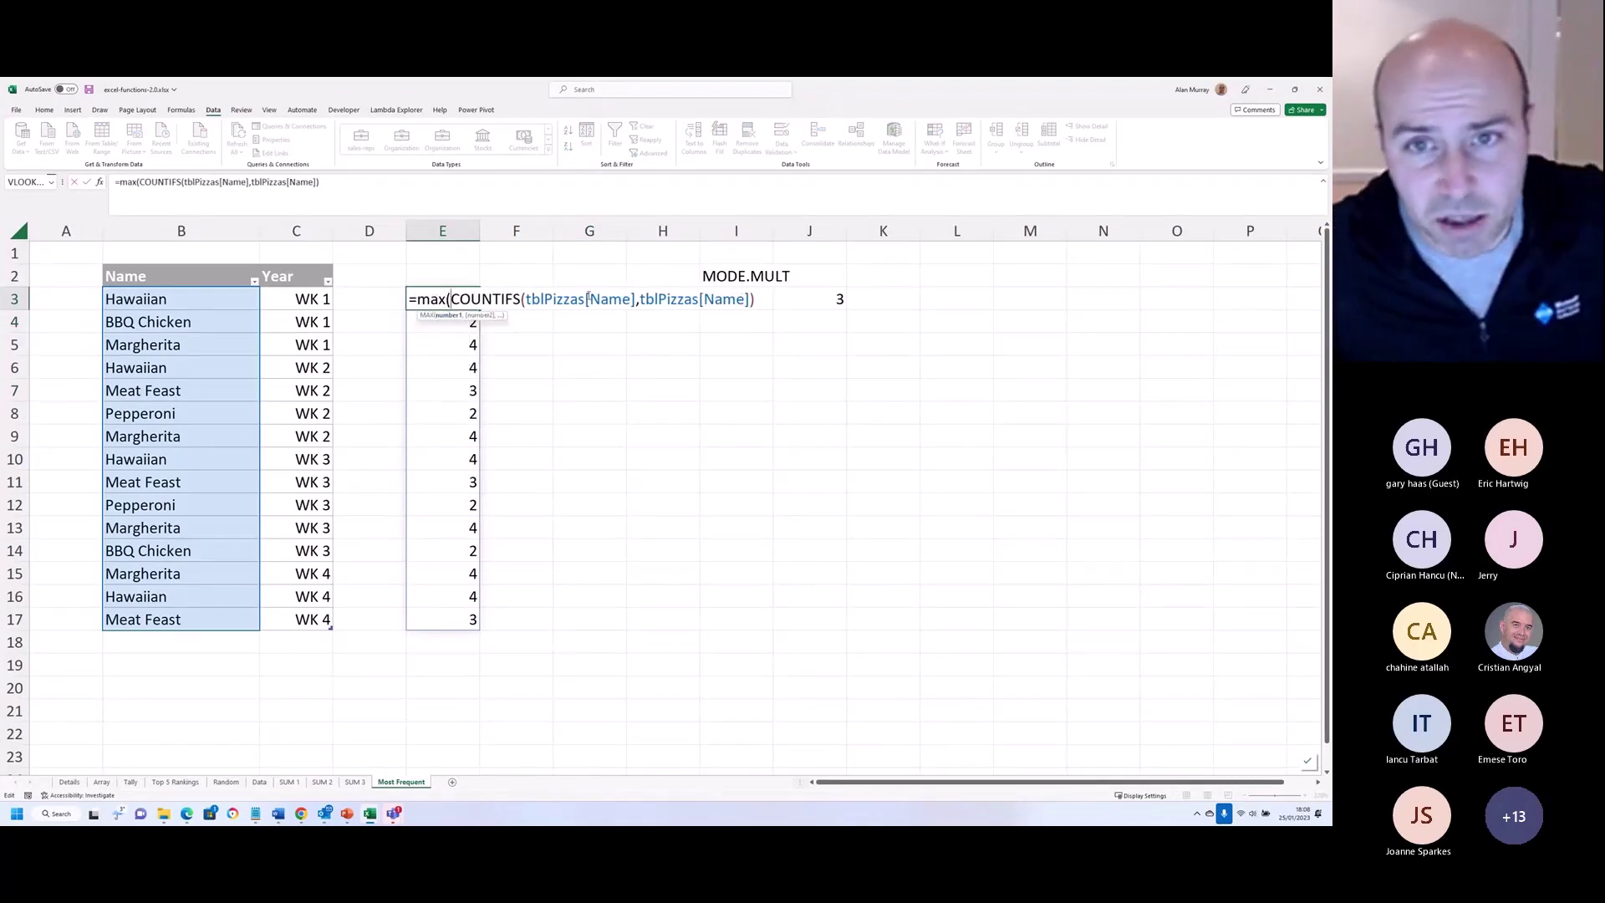
click(753, 300)
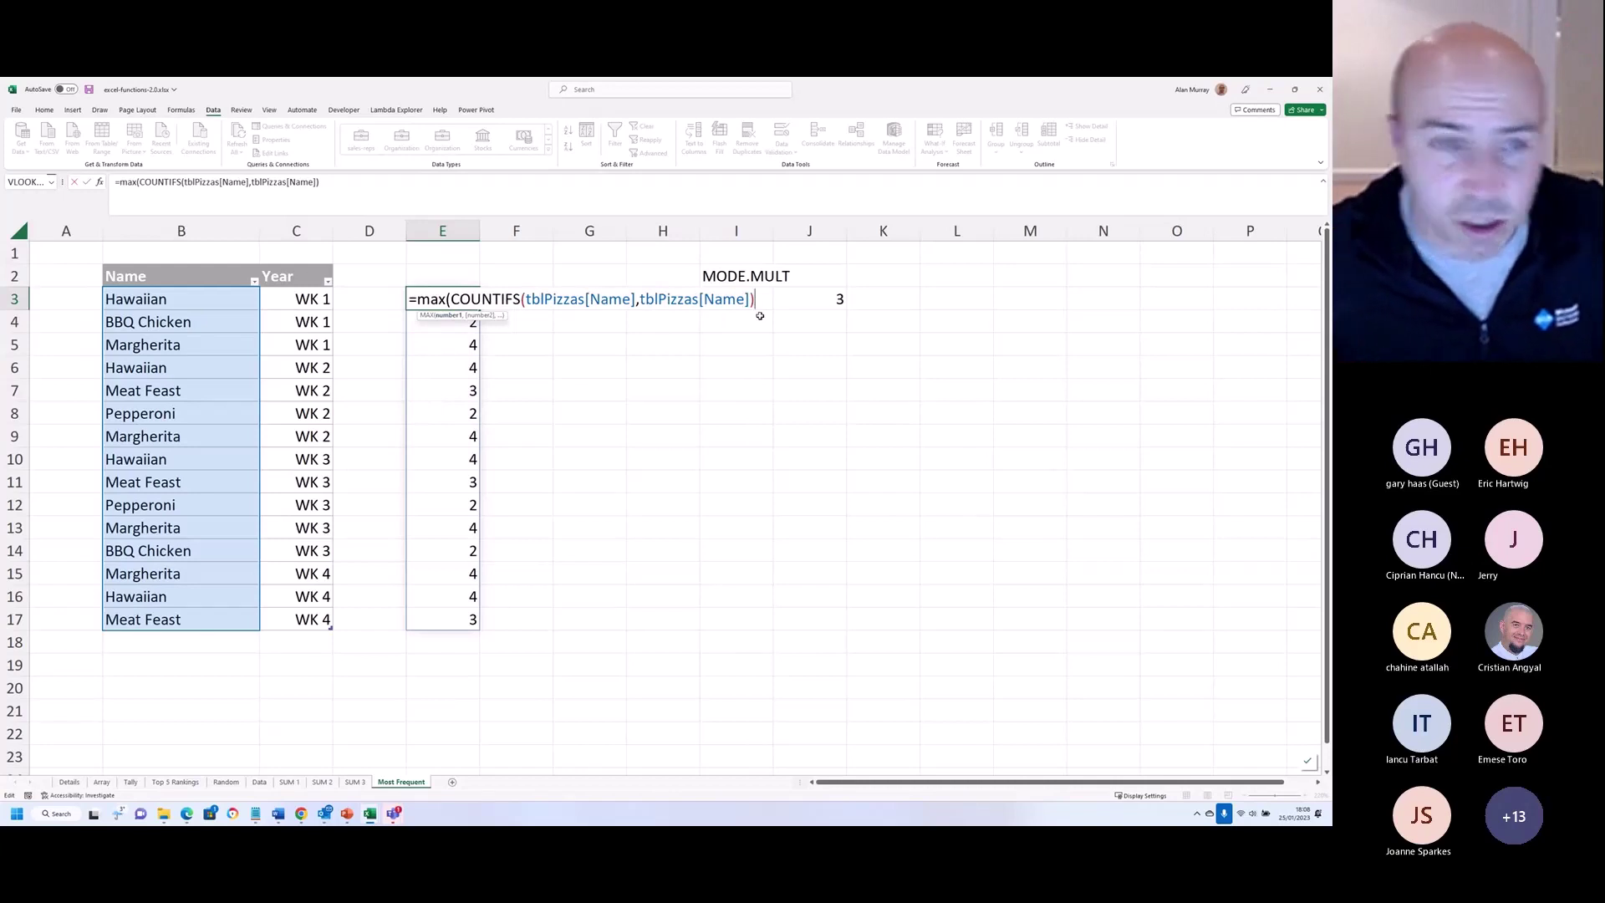
text())
key(Return)
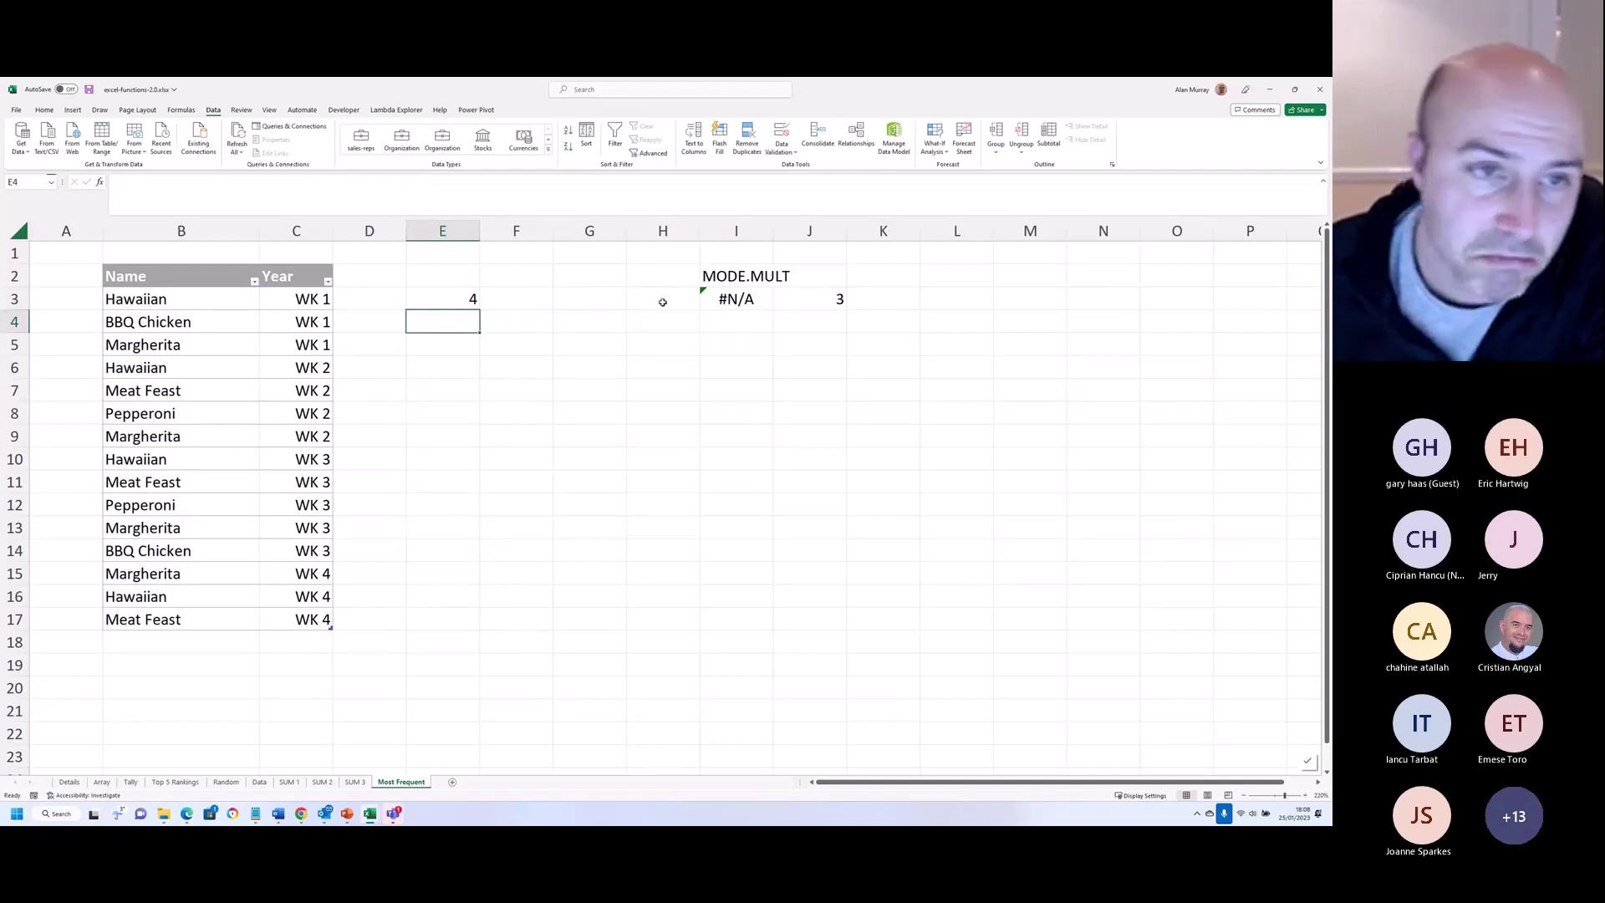
Step: Compare the MAX with =COUNTIFS(tblPizzas[Name],tblPizzas[Name]) so E3 spills TRUE/FALSE per row
double_click(458, 299)
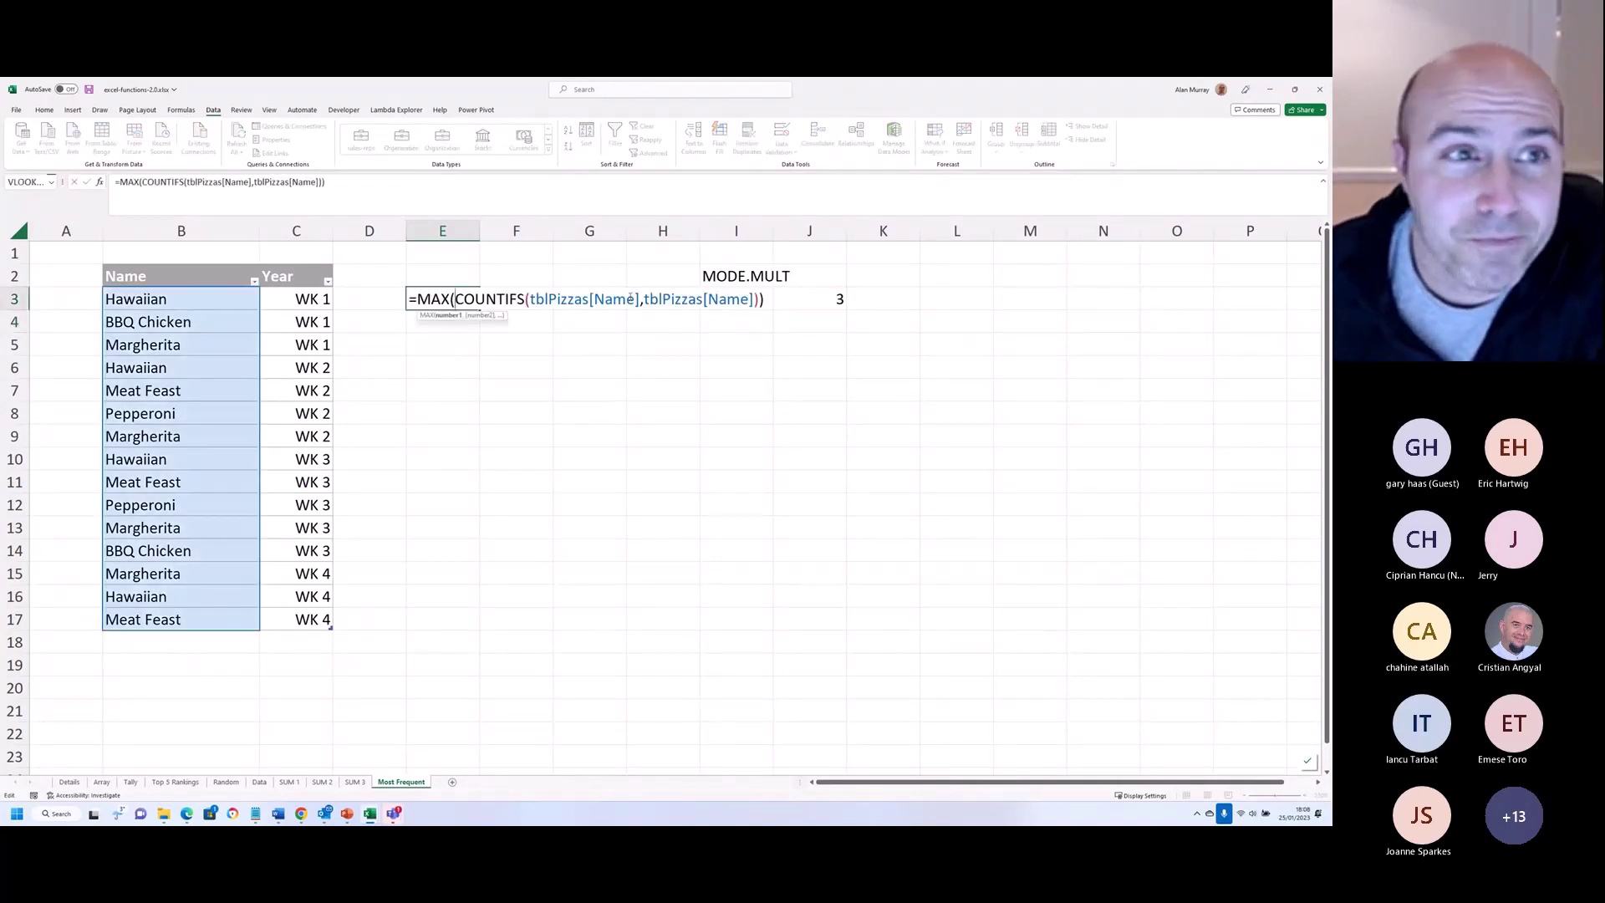
click(768, 300)
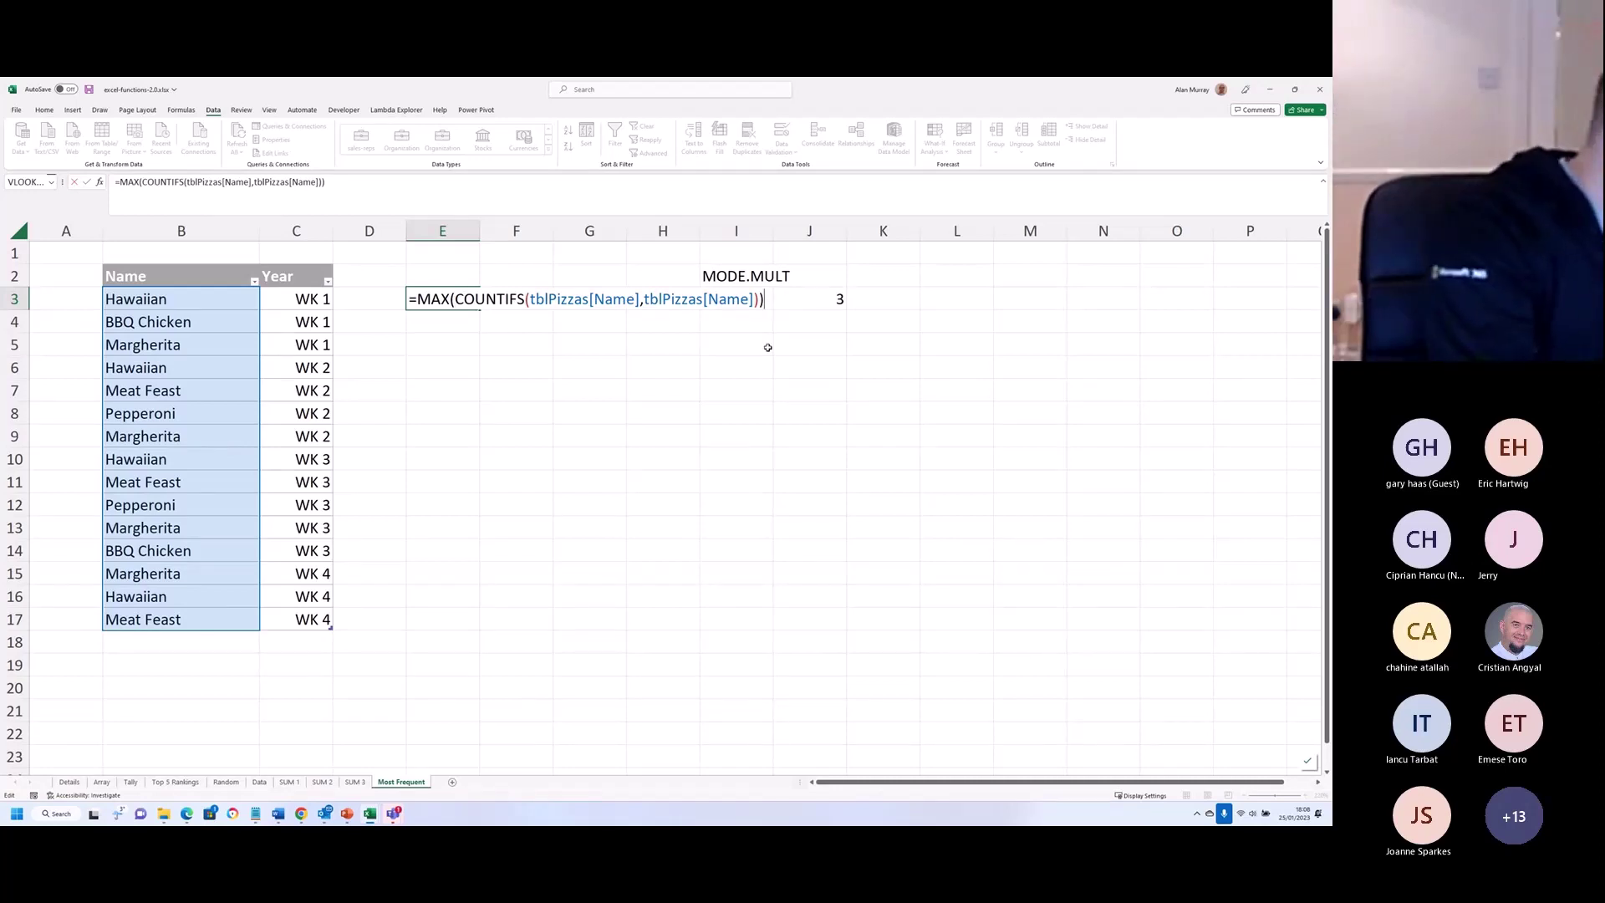
text(=countifs()
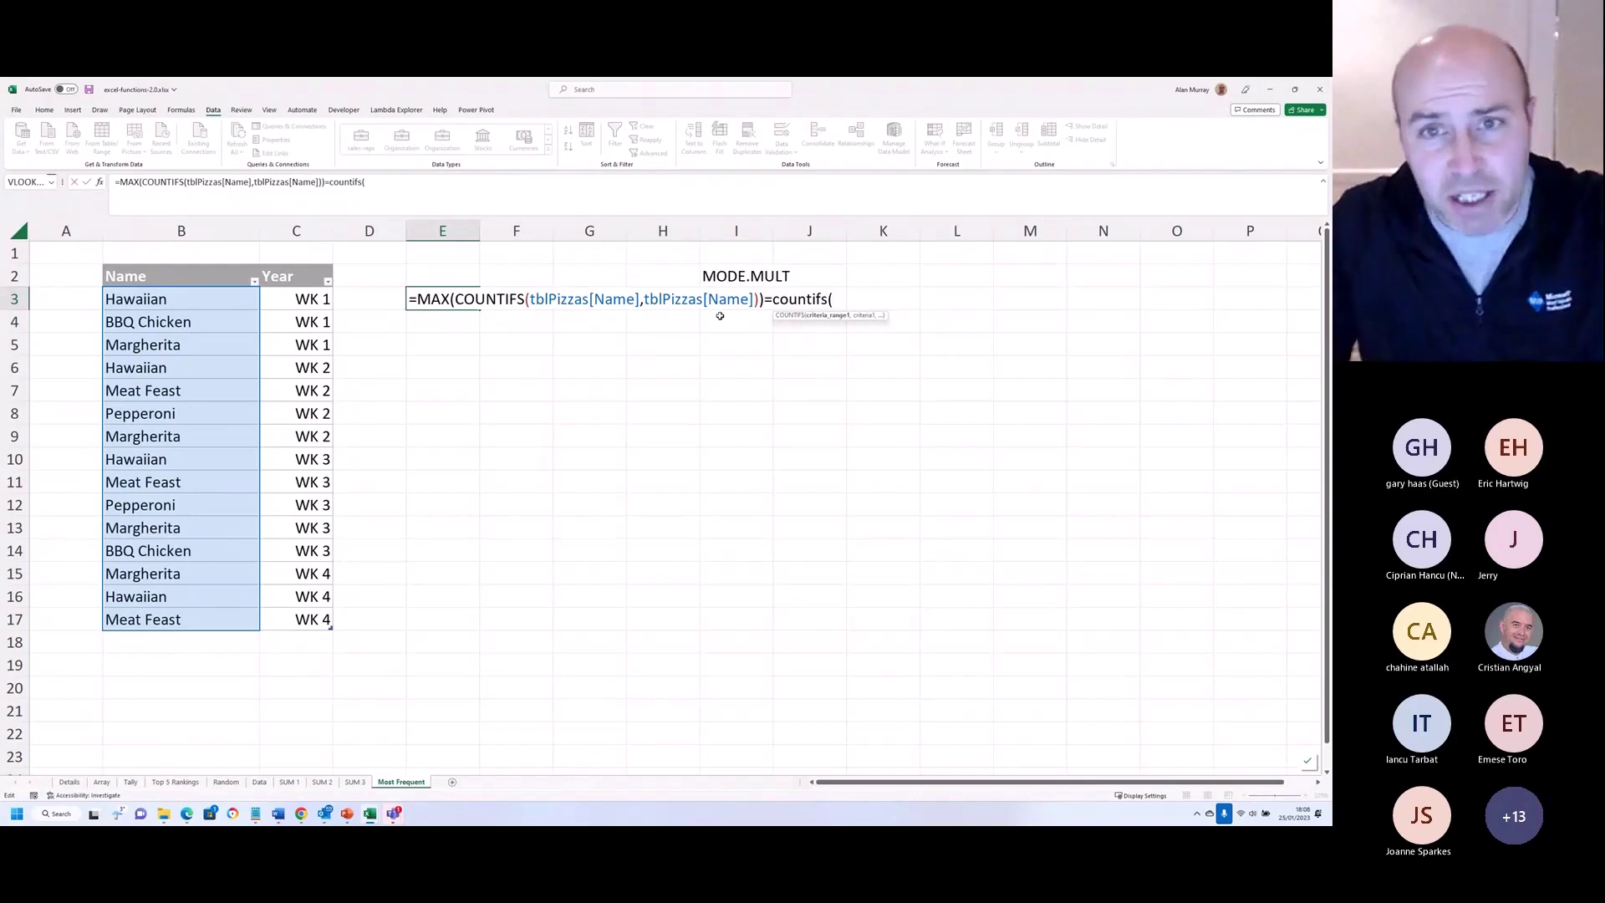
drag(220, 299, 215, 608)
text(,)
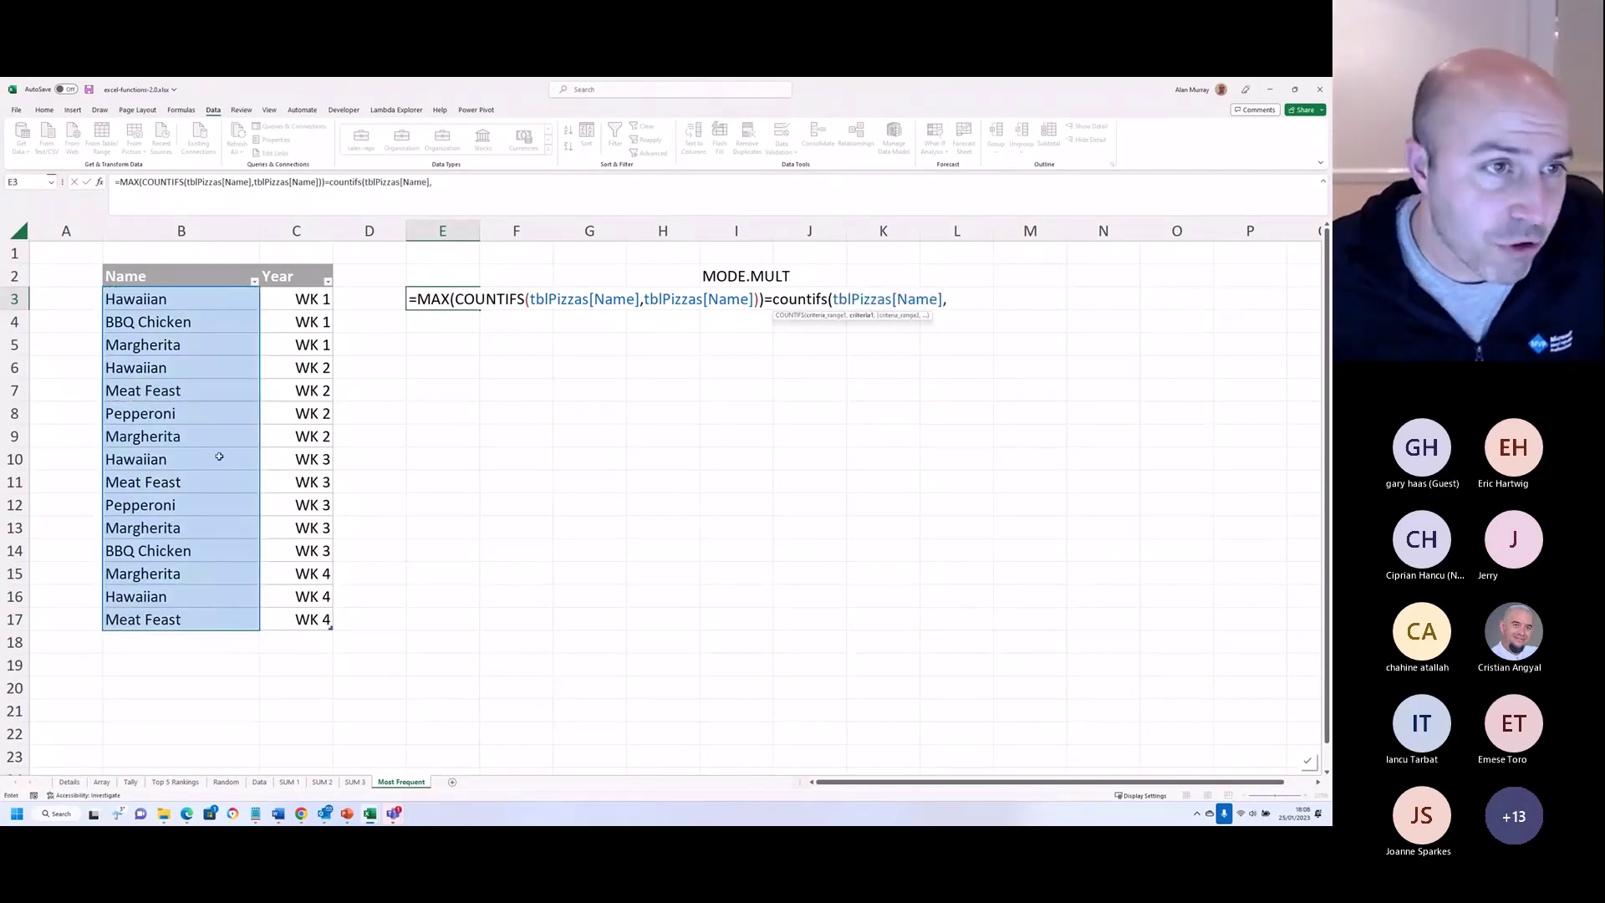
drag(222, 309, 202, 614)
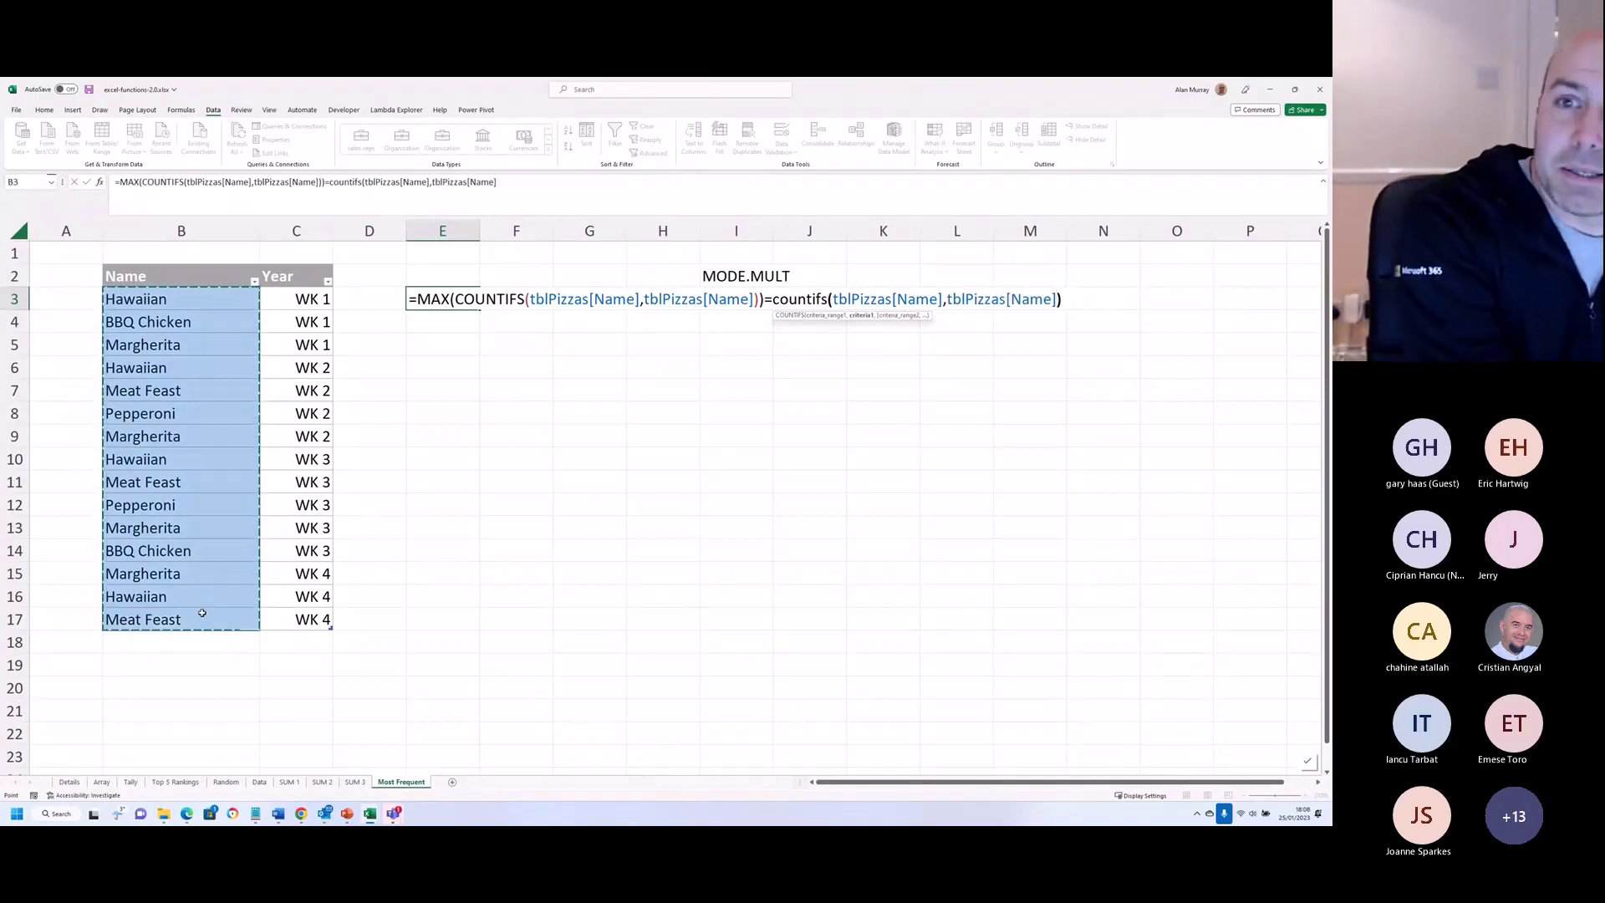
key(Return)
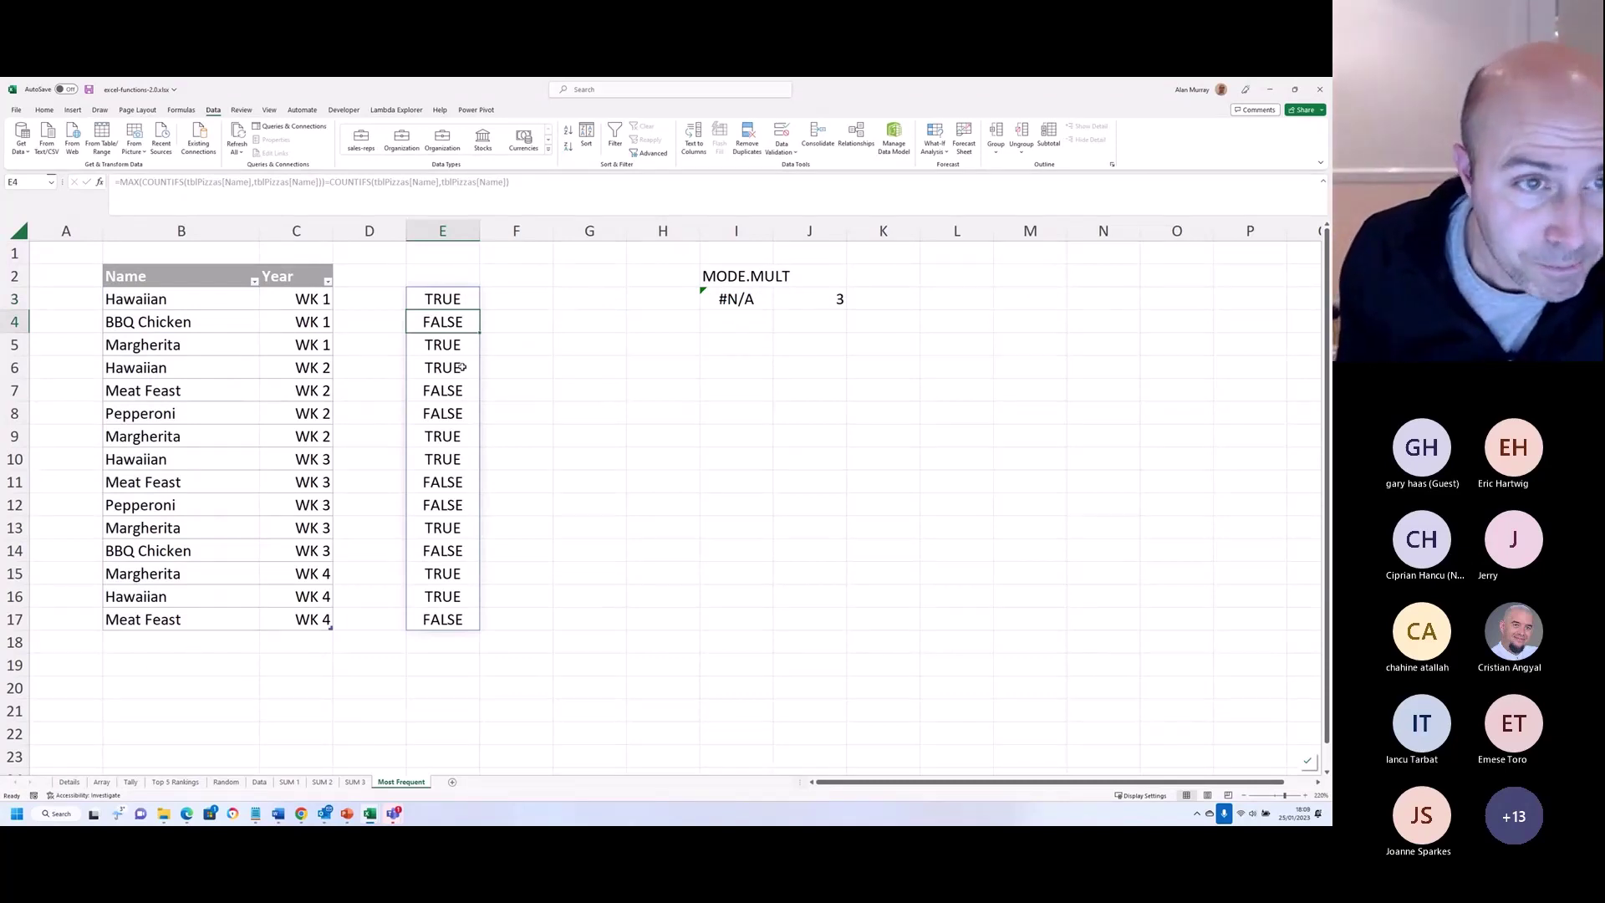
Step: Point out TRUE on the Hawaiian and Margherita rows
drag(246, 302, 442, 299)
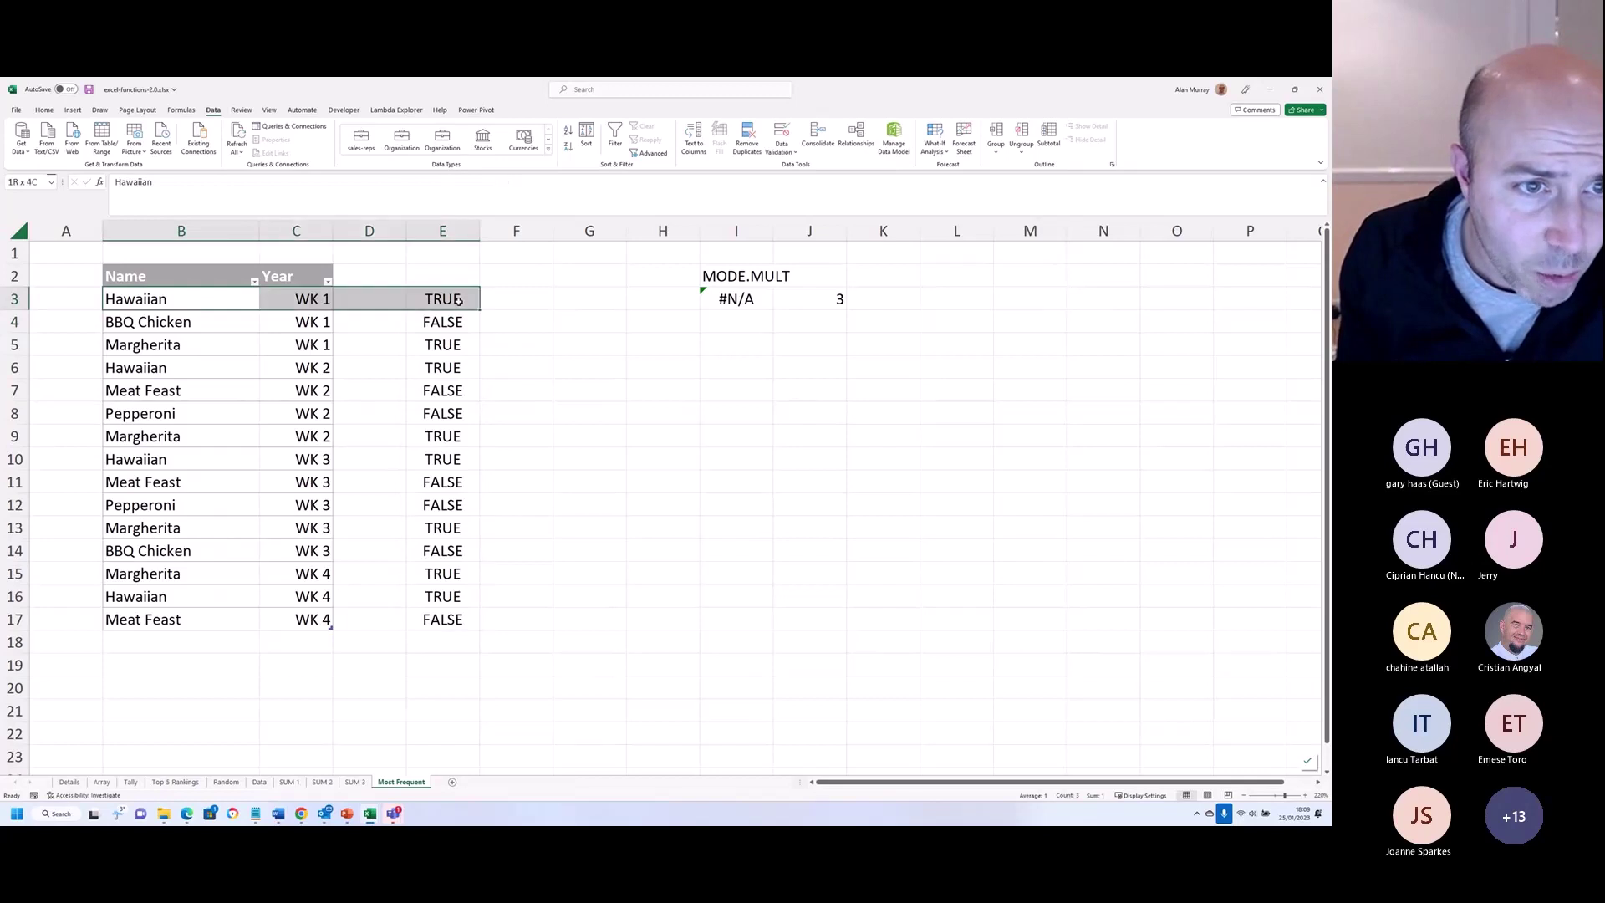
drag(195, 348, 472, 347)
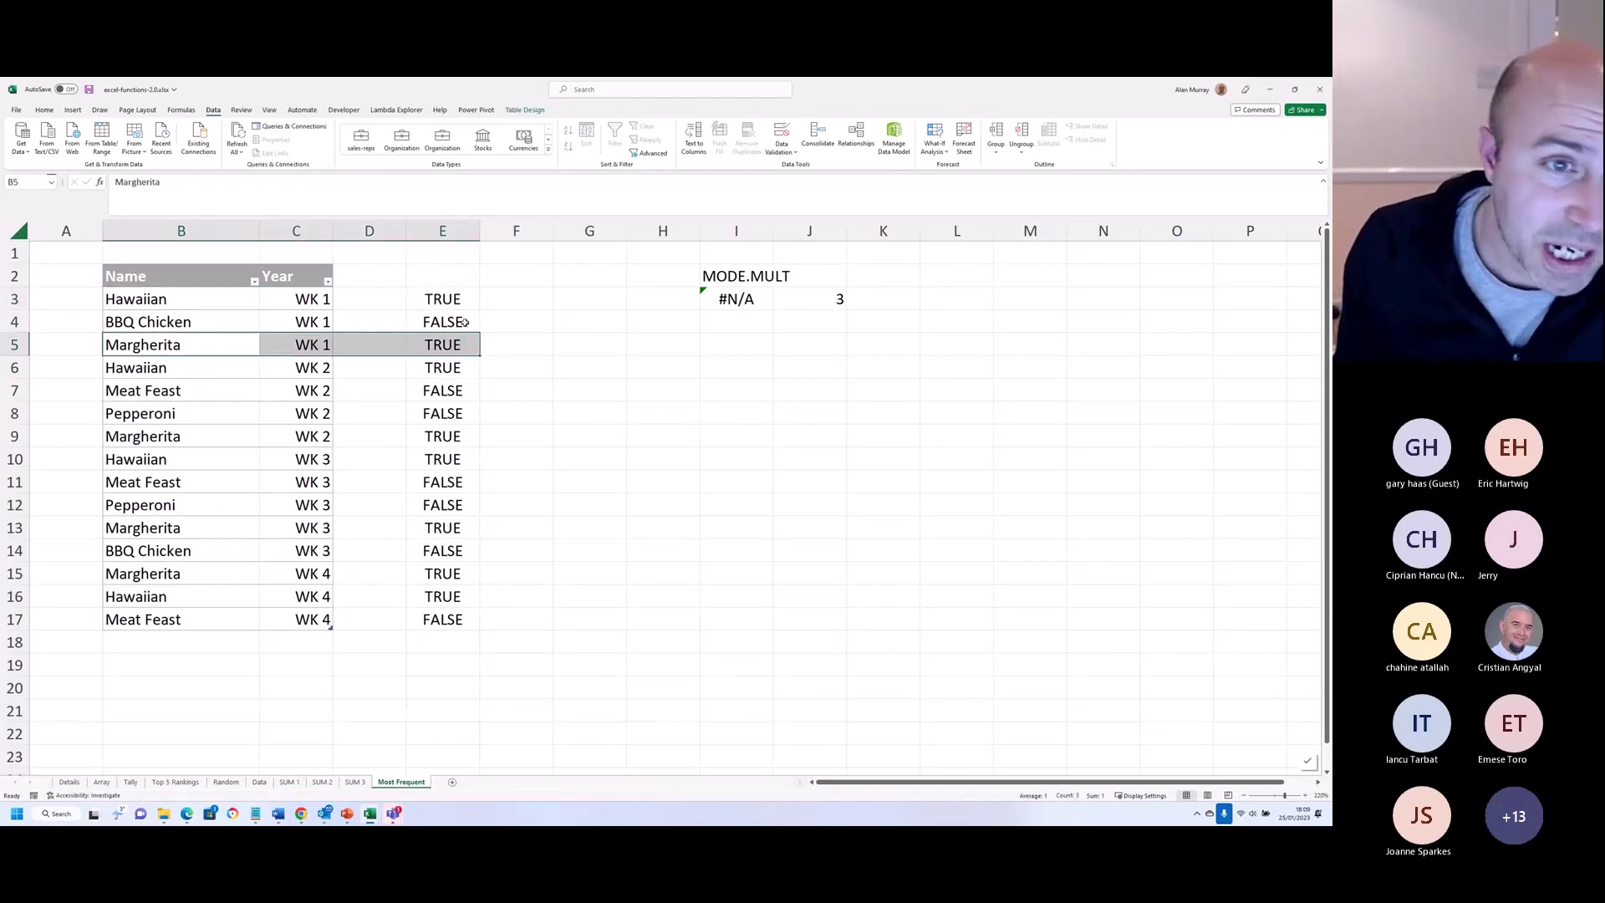
click(467, 299)
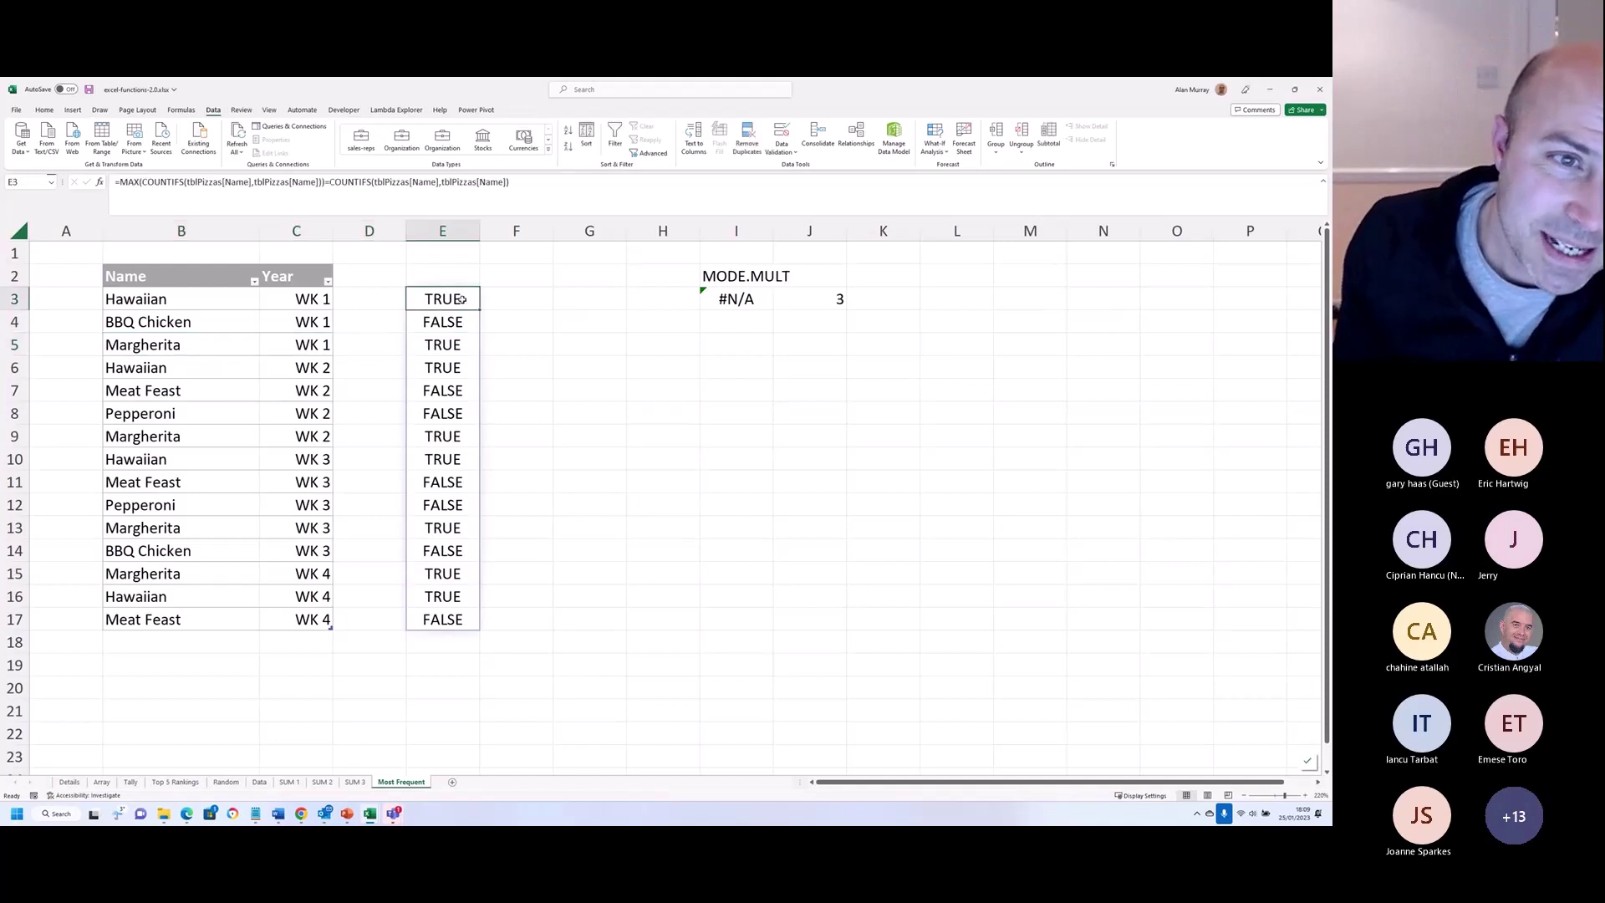
double_click(460, 300)
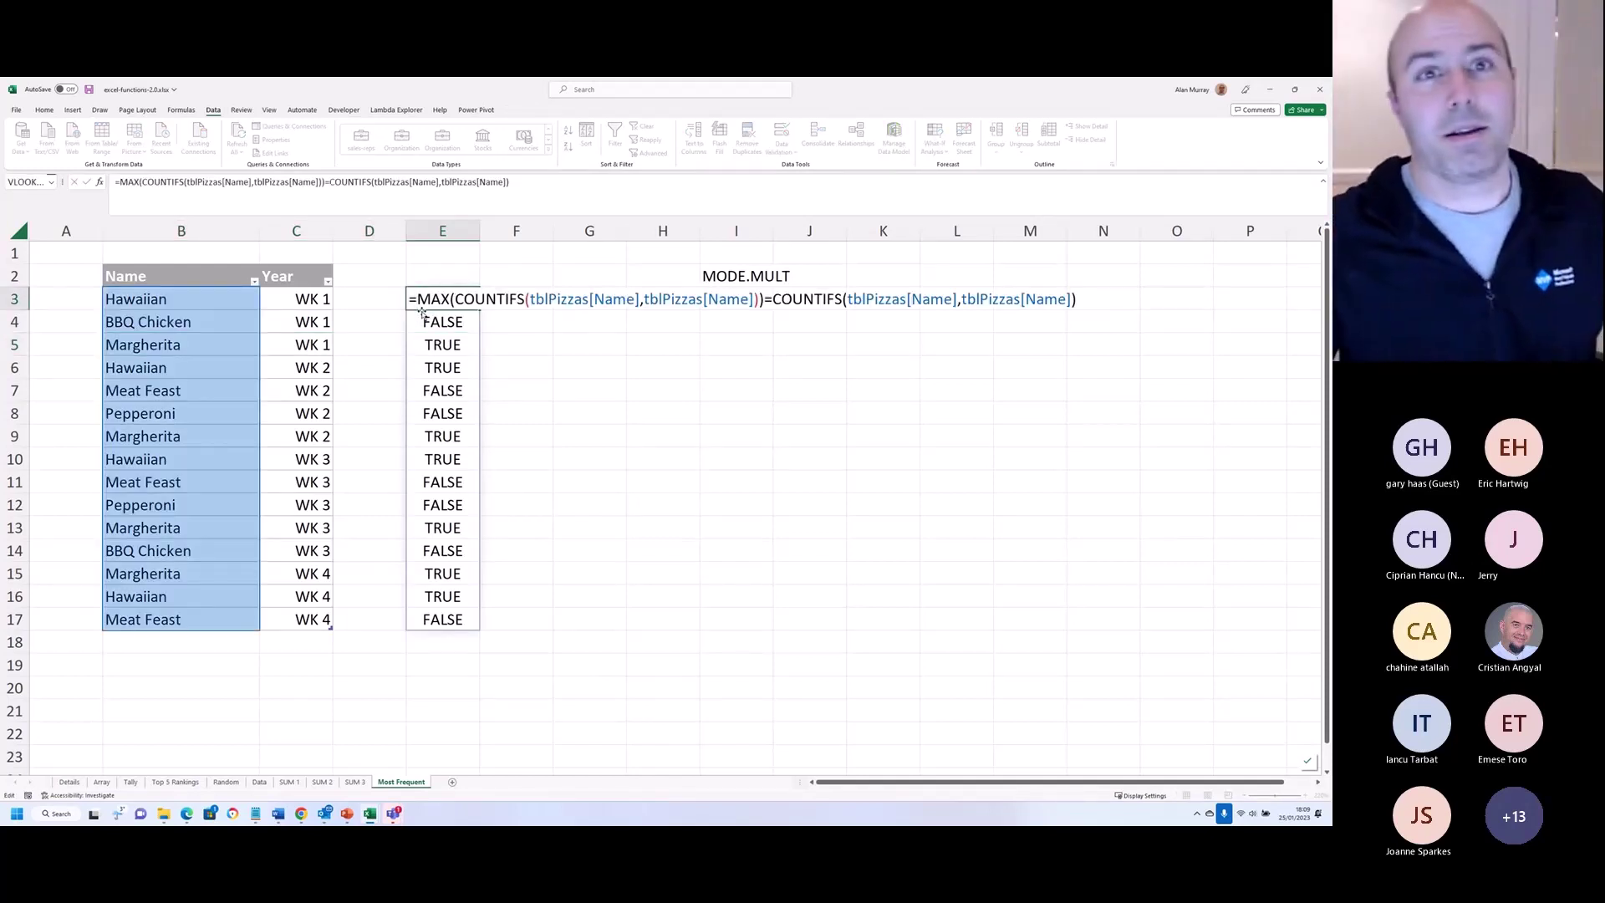
Step: Wrap E3's comparison in FILTER(tblPizzas[Name],…), spilling eight Hawaiian and Margherita entries down E3:E10
click(422, 311)
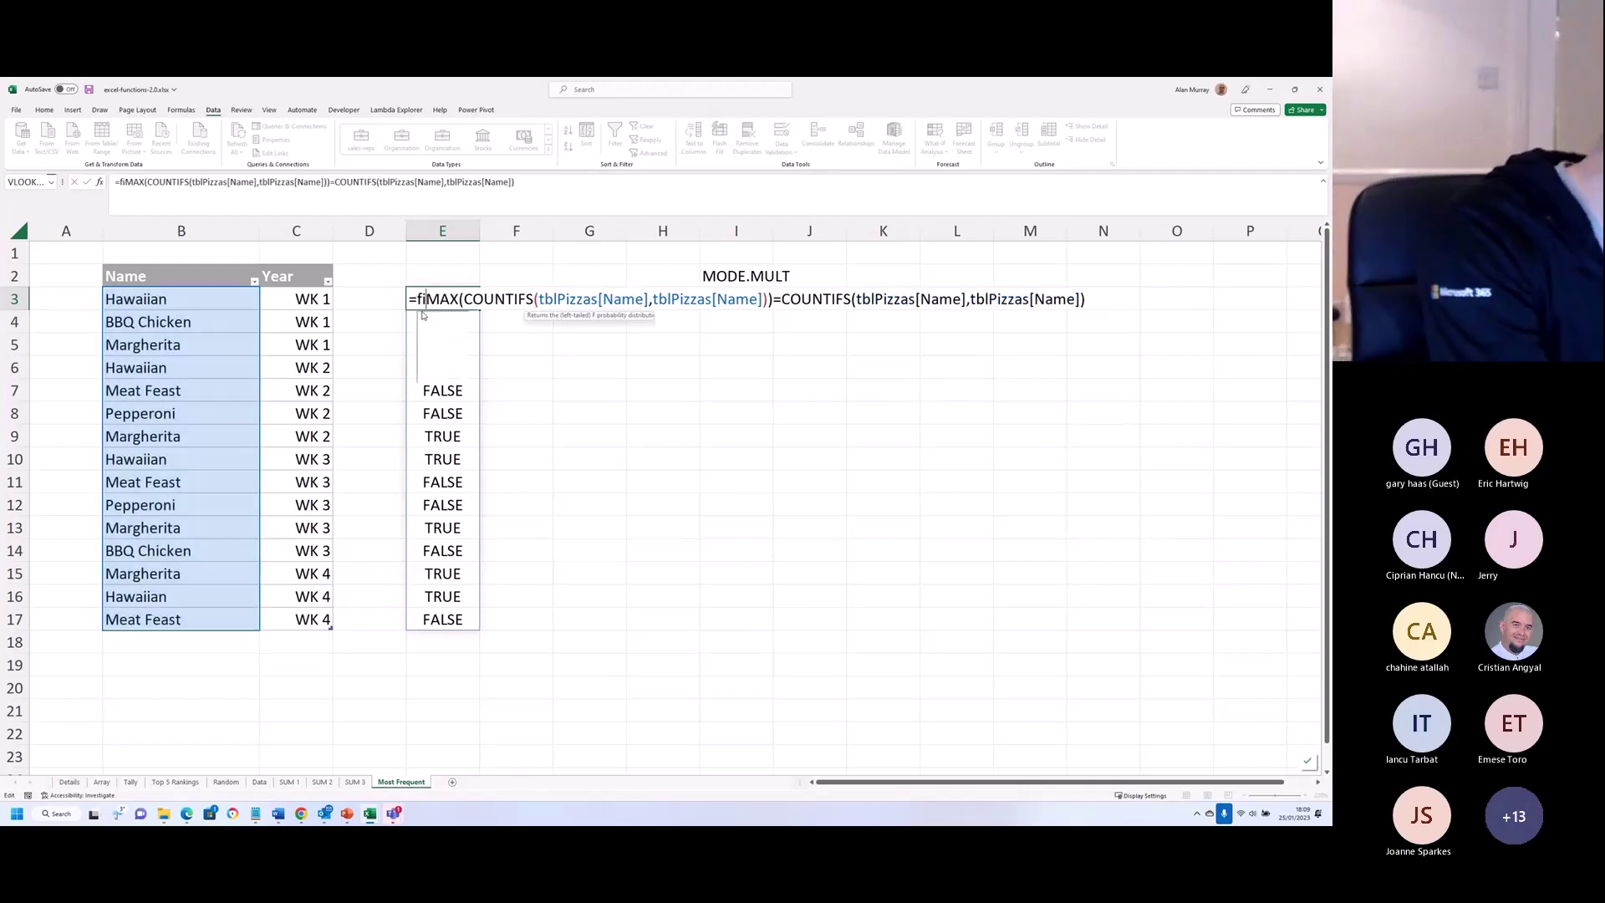
text(filt)
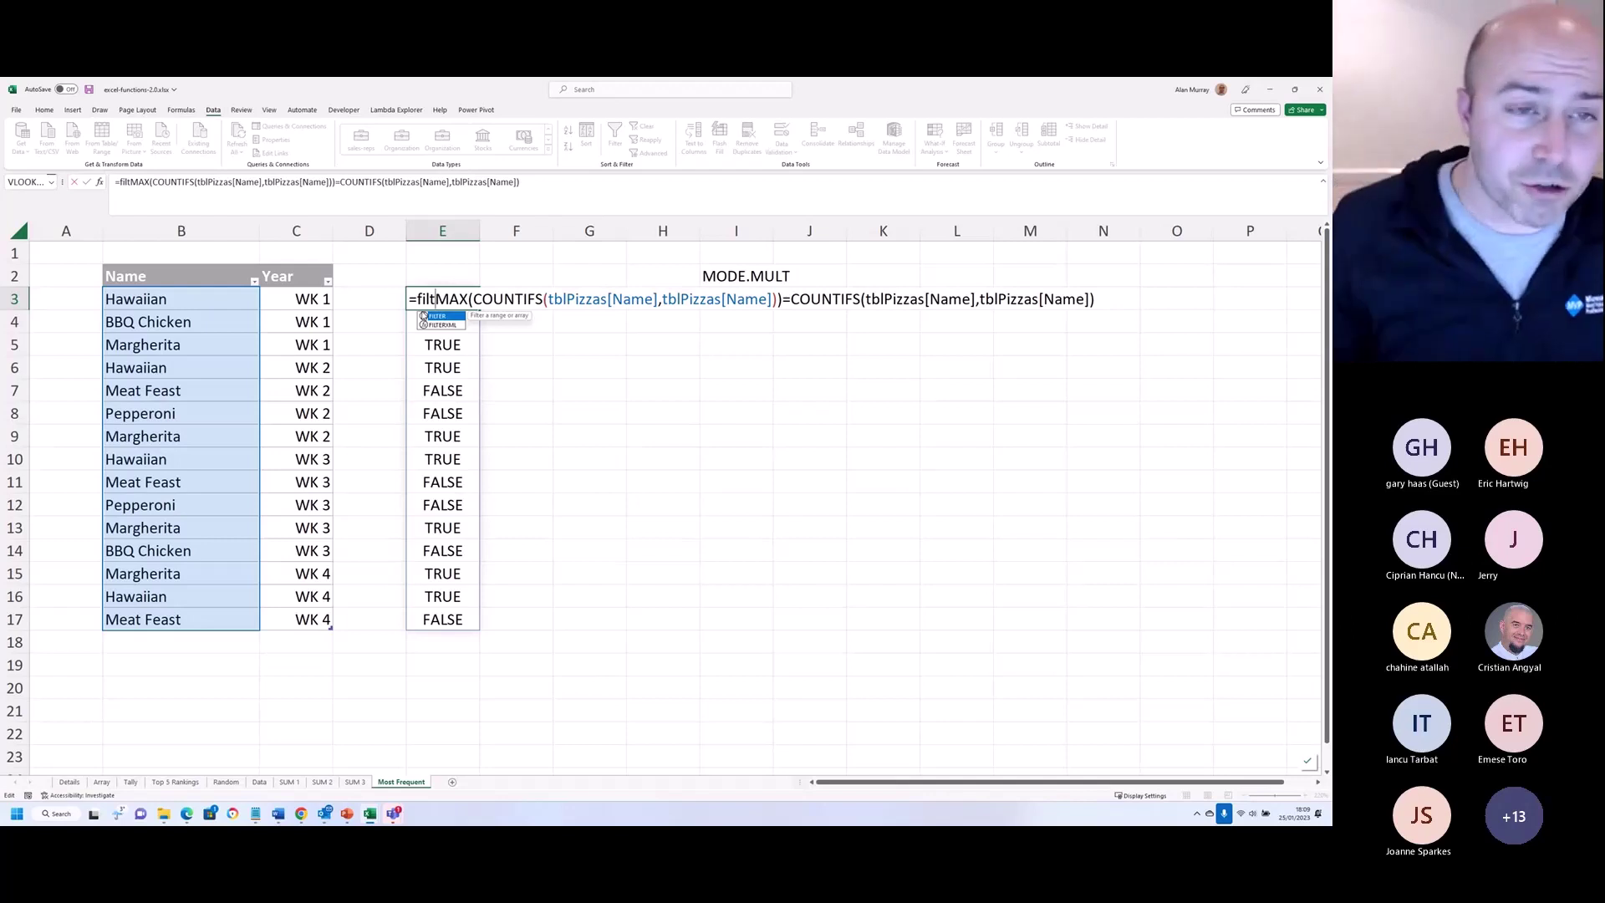
key(Tab)
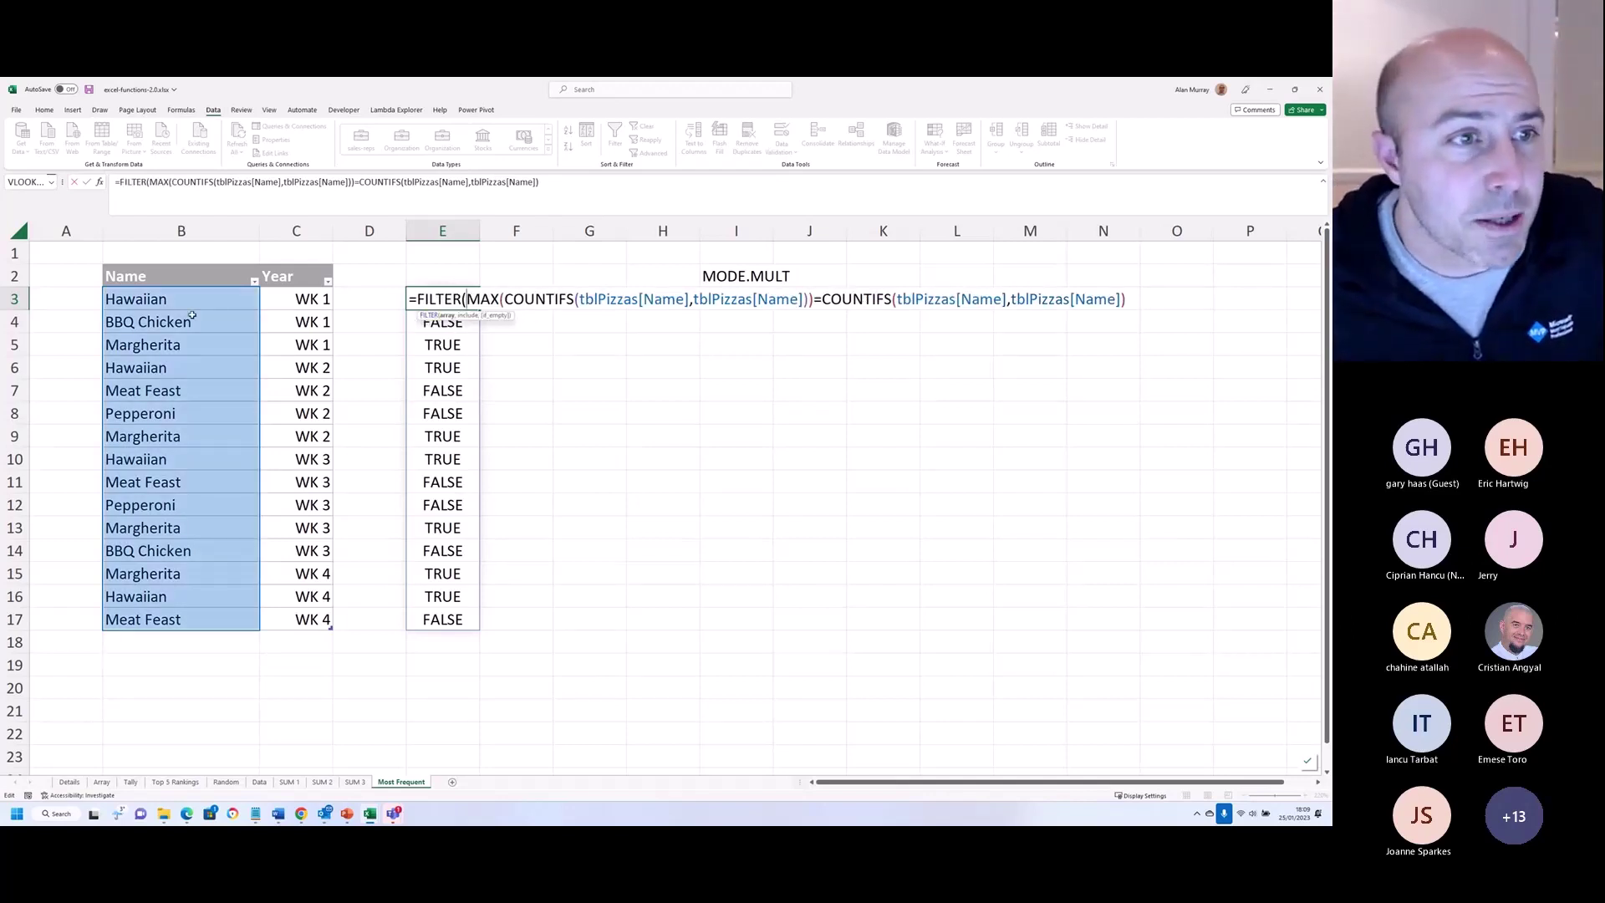
drag(194, 295, 193, 619)
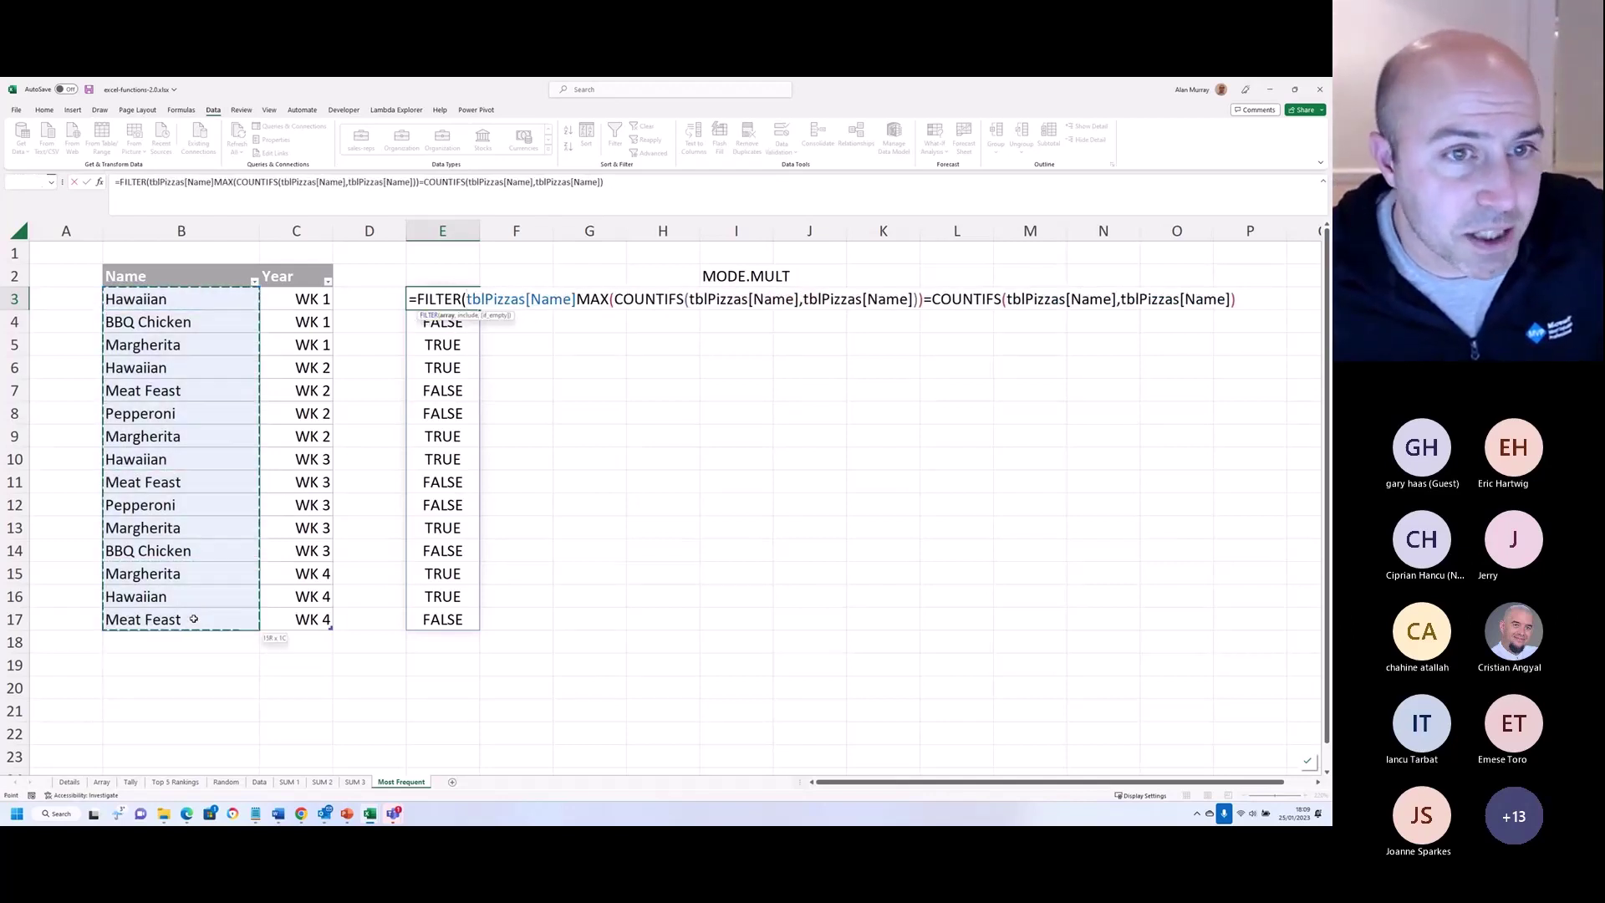
text(,)
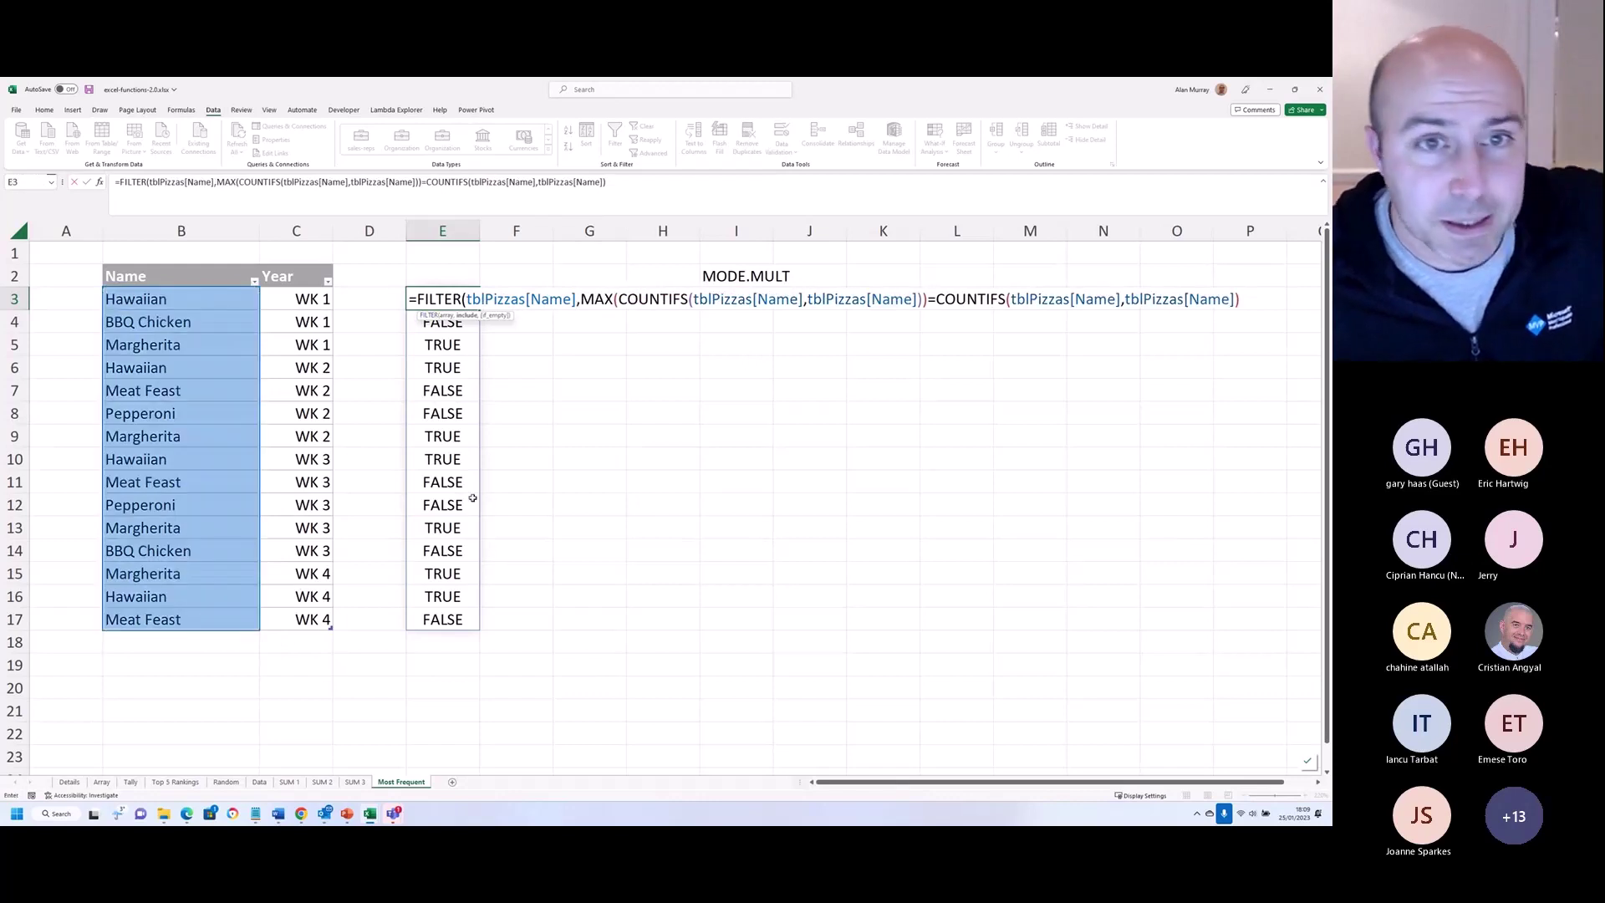
click(1241, 300)
text())
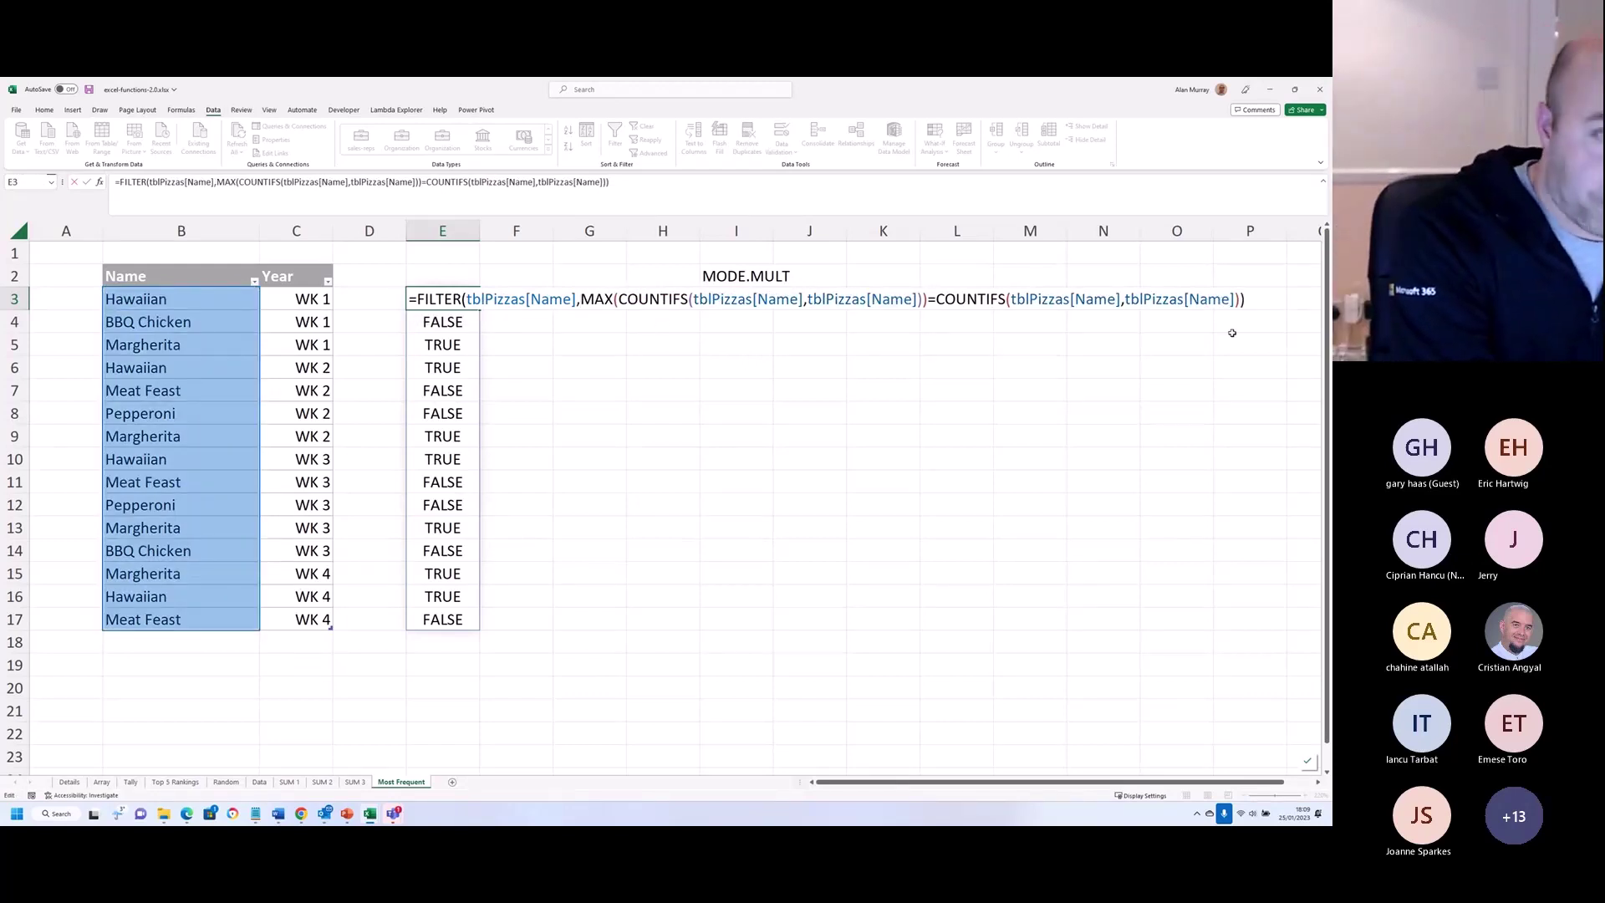
key(Return)
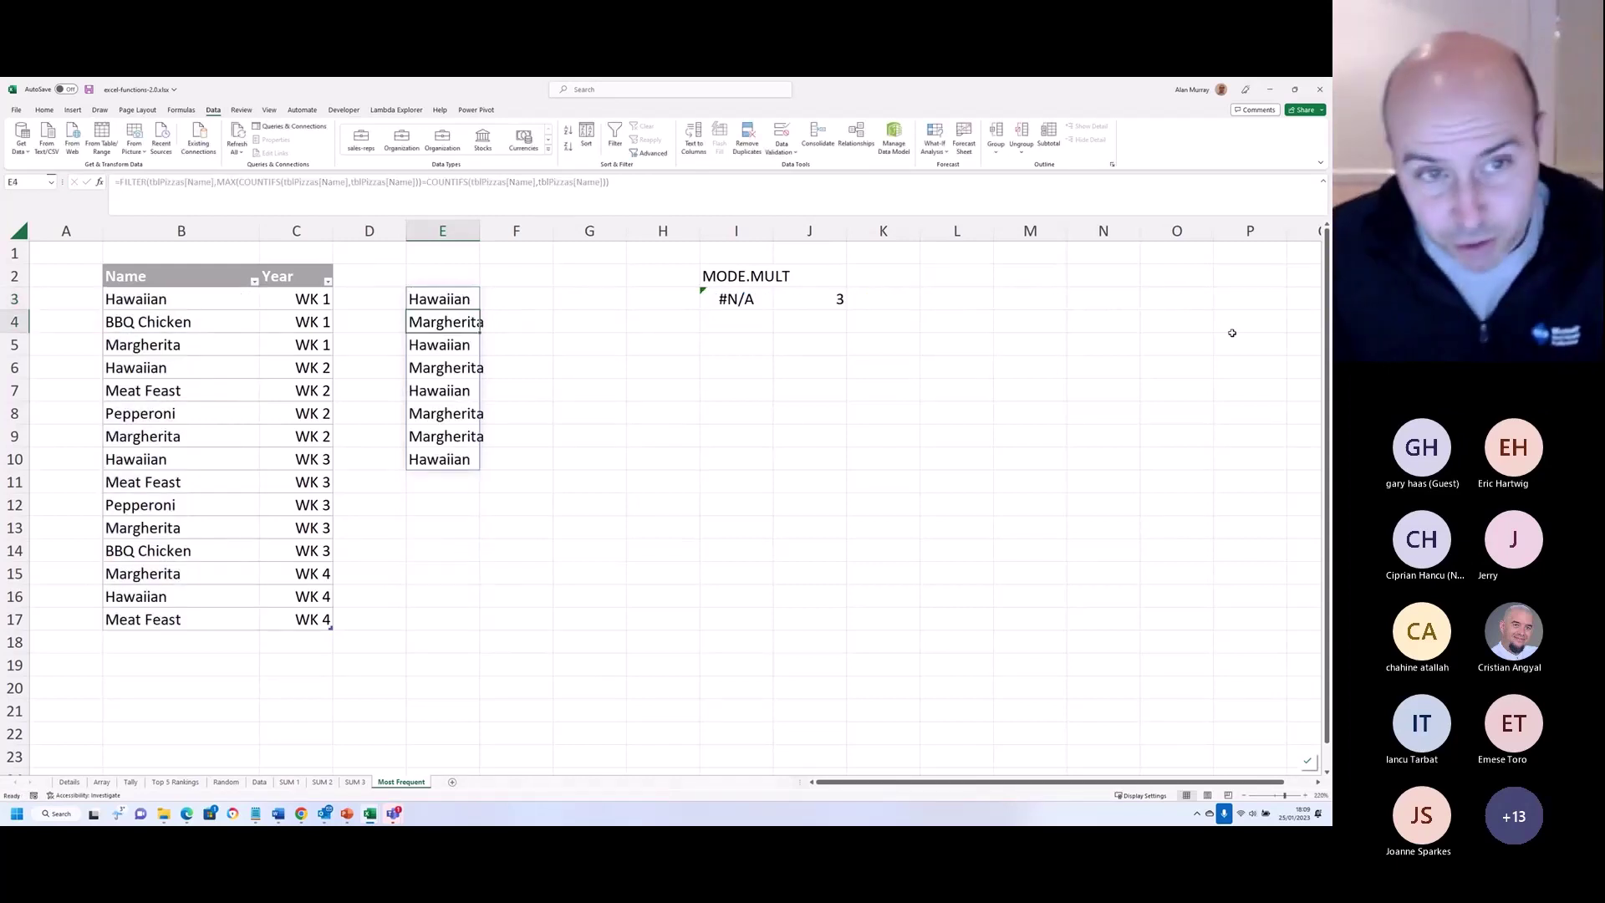
drag(460, 297, 464, 459)
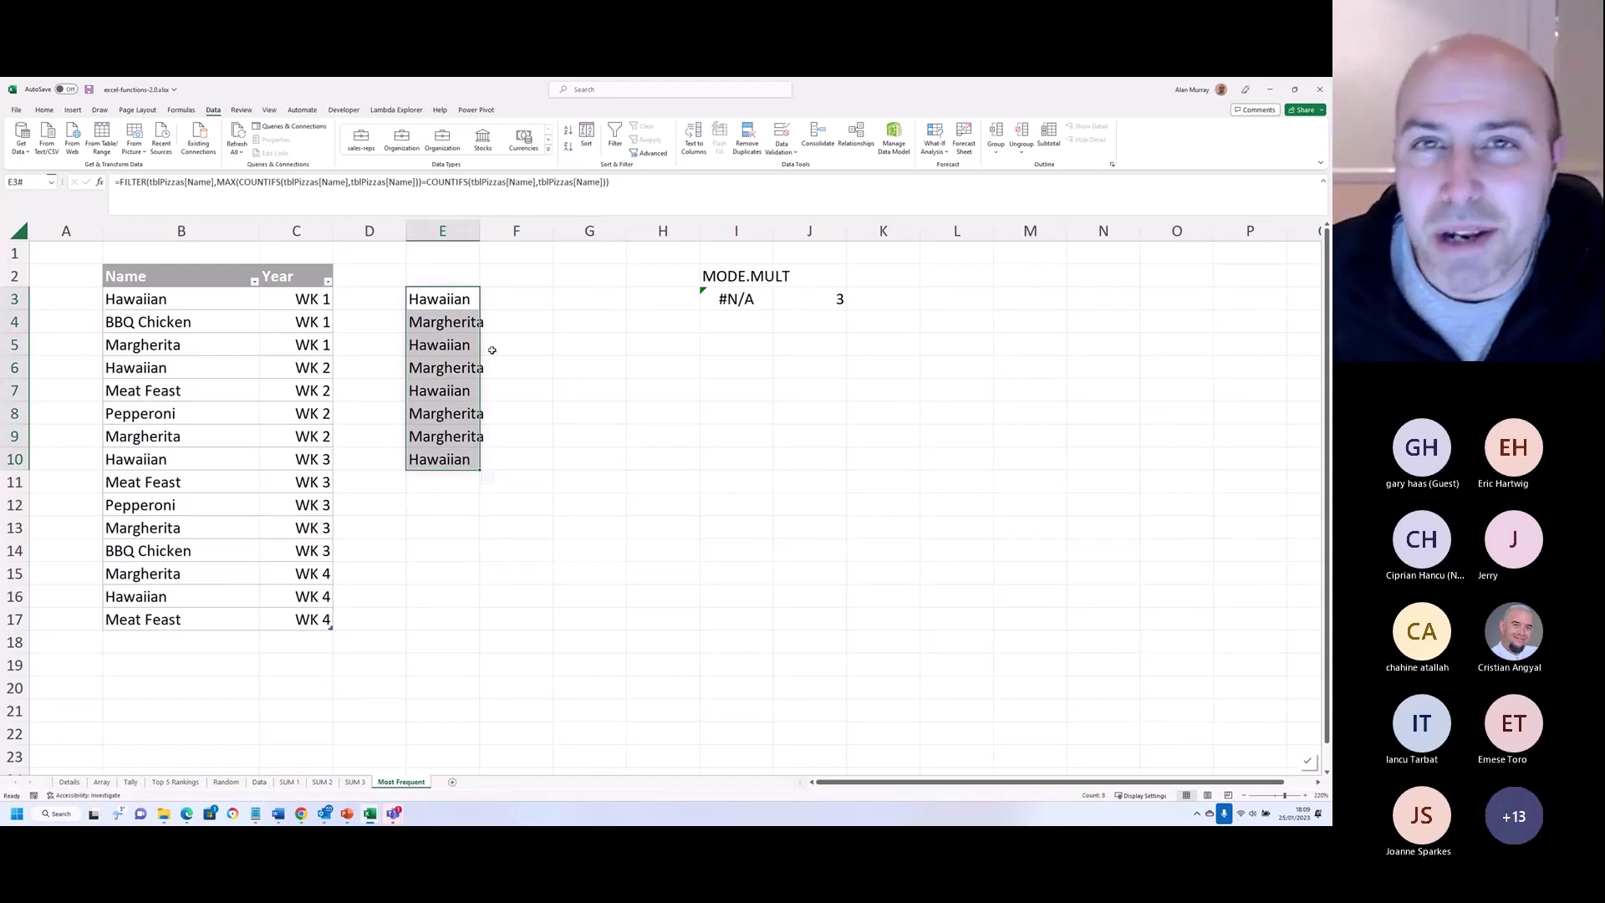
double_click(472, 303)
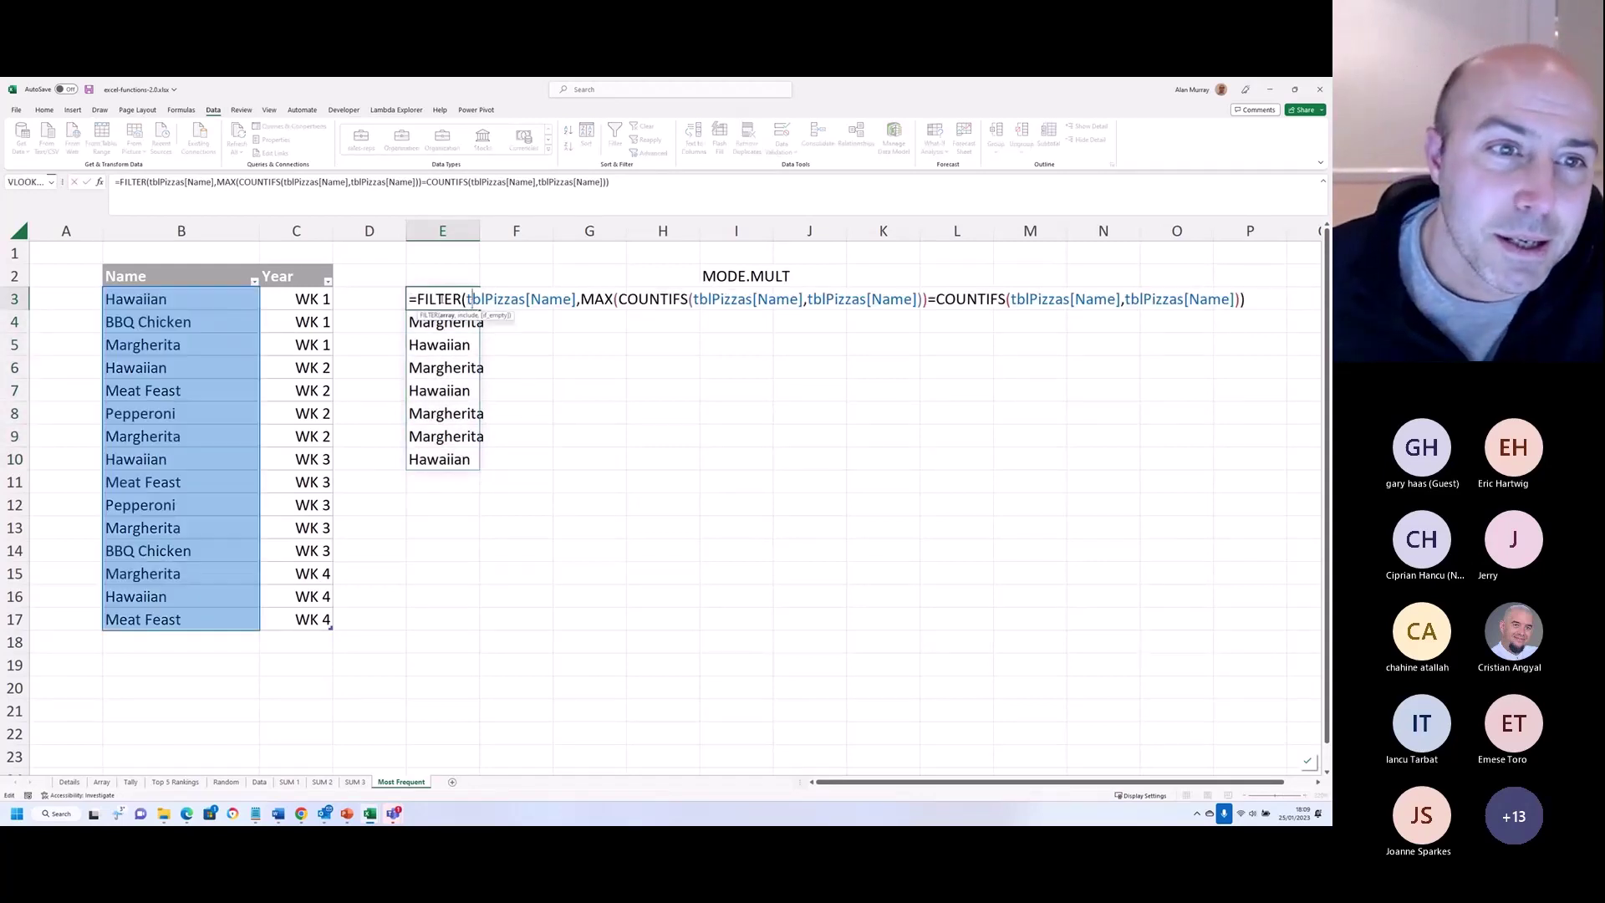
click(416, 299)
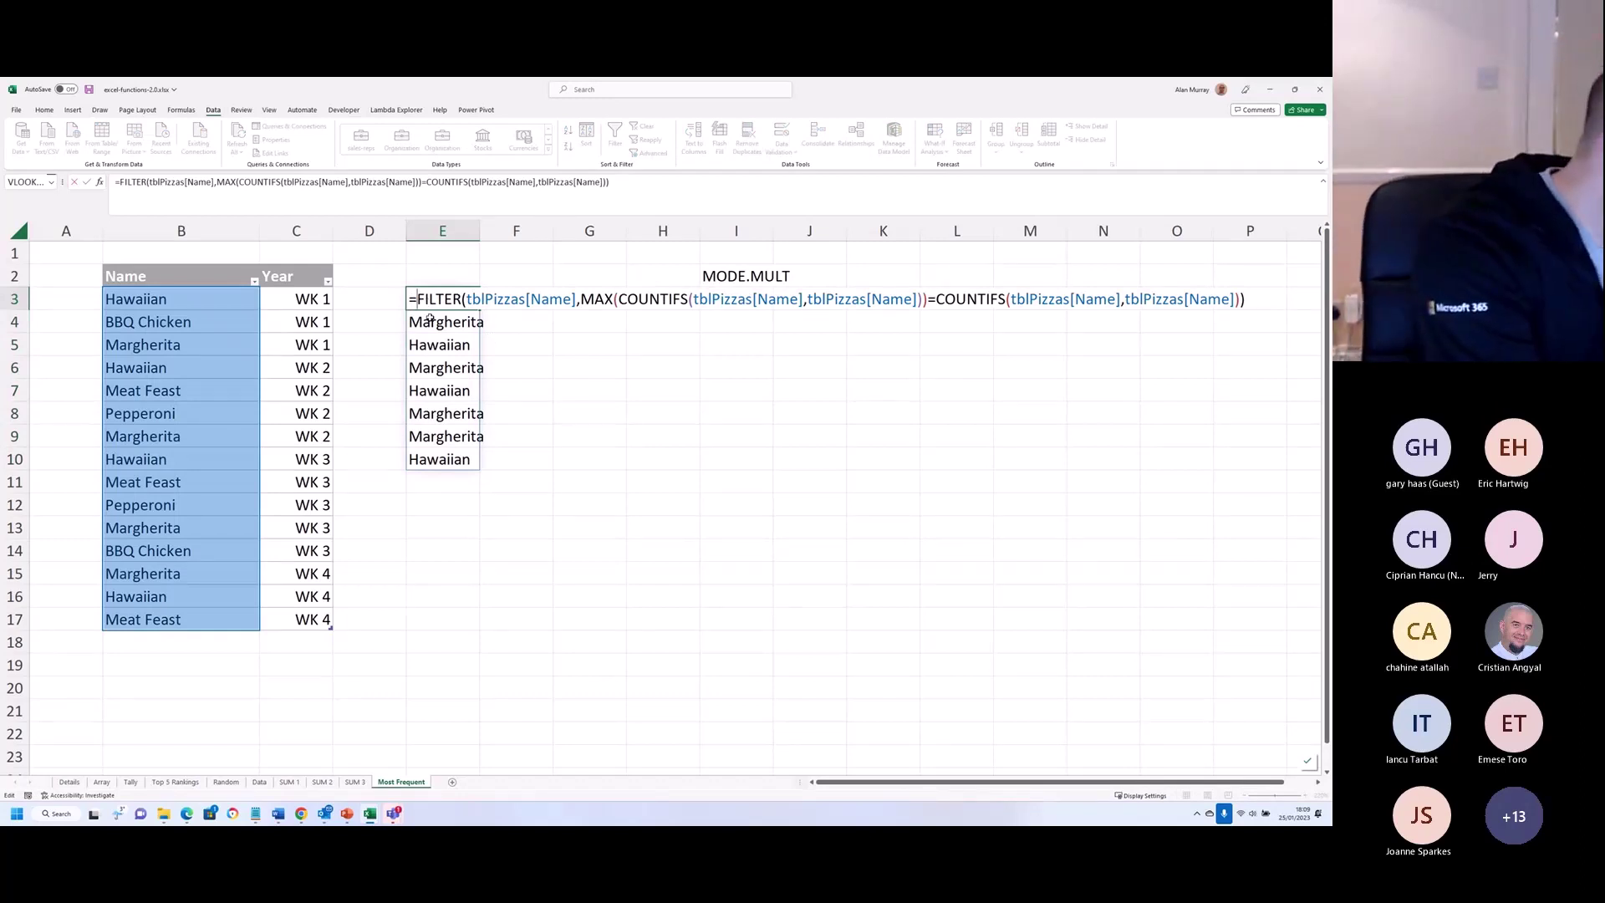
Step: Wrap the FILTER in UNIQUE so E3:E4 list Hawaiian and Margherita once each
text(uni)
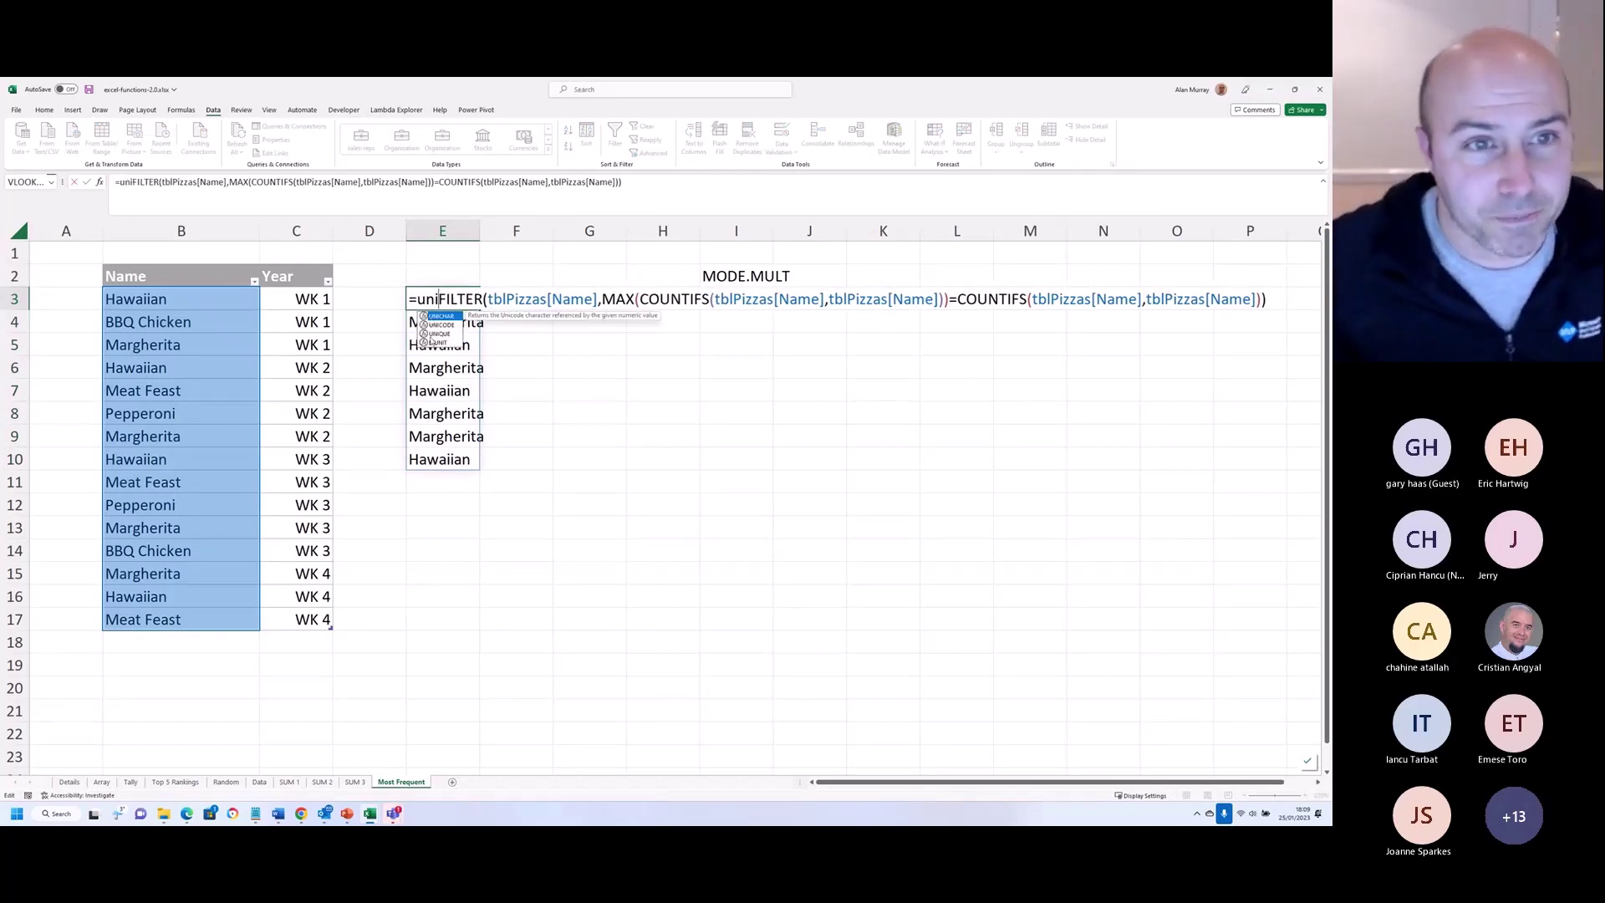
double_click(439, 335)
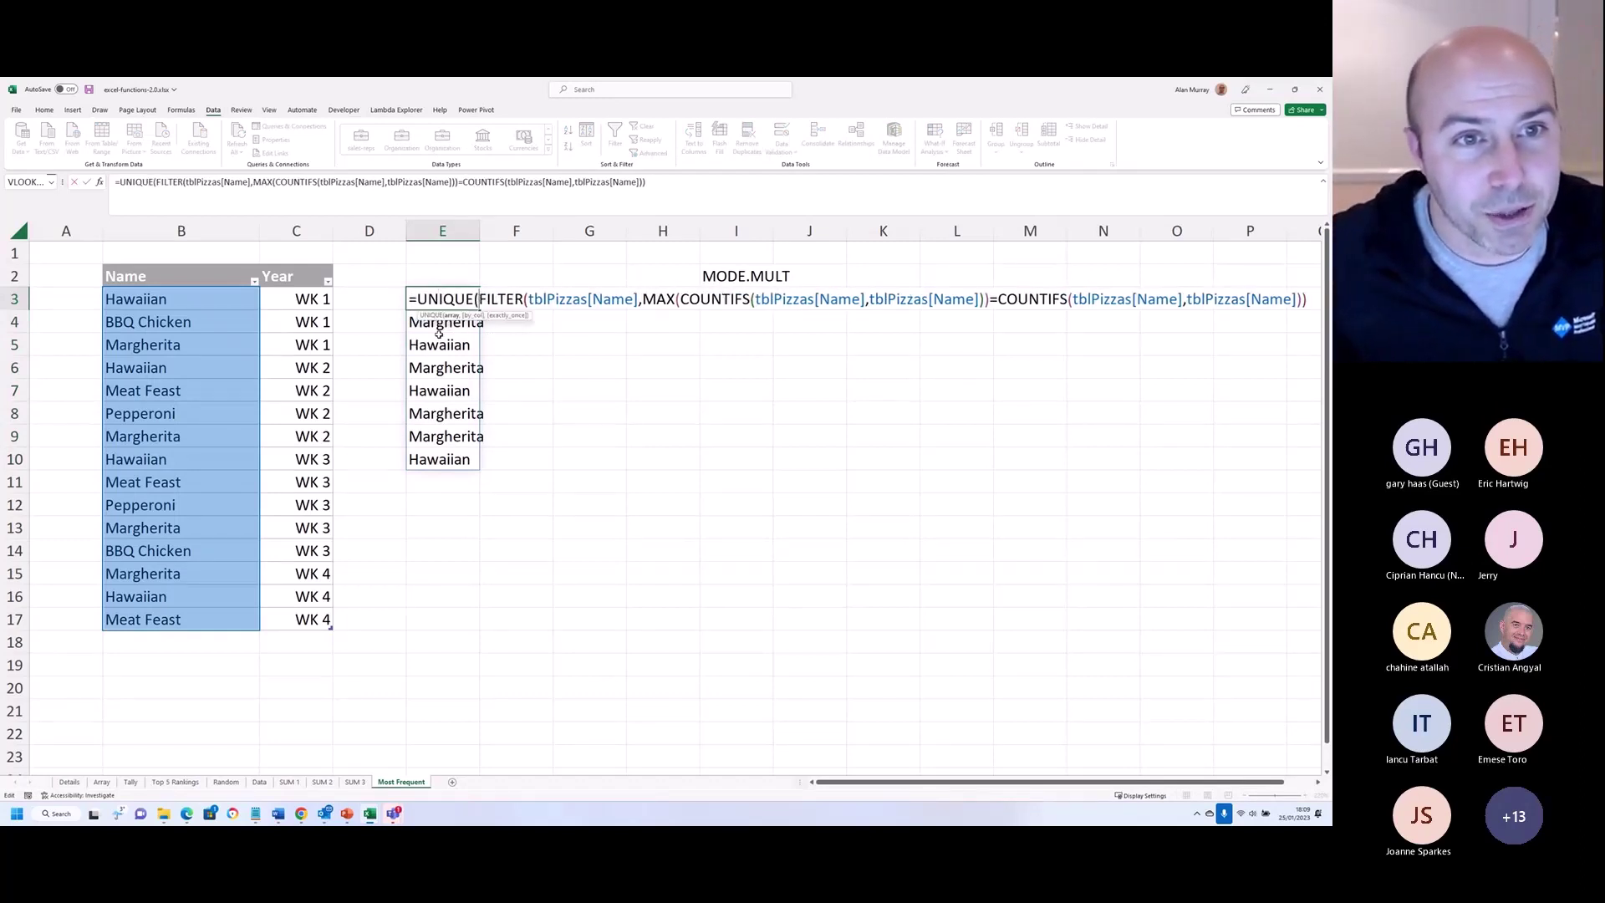
click(668, 183)
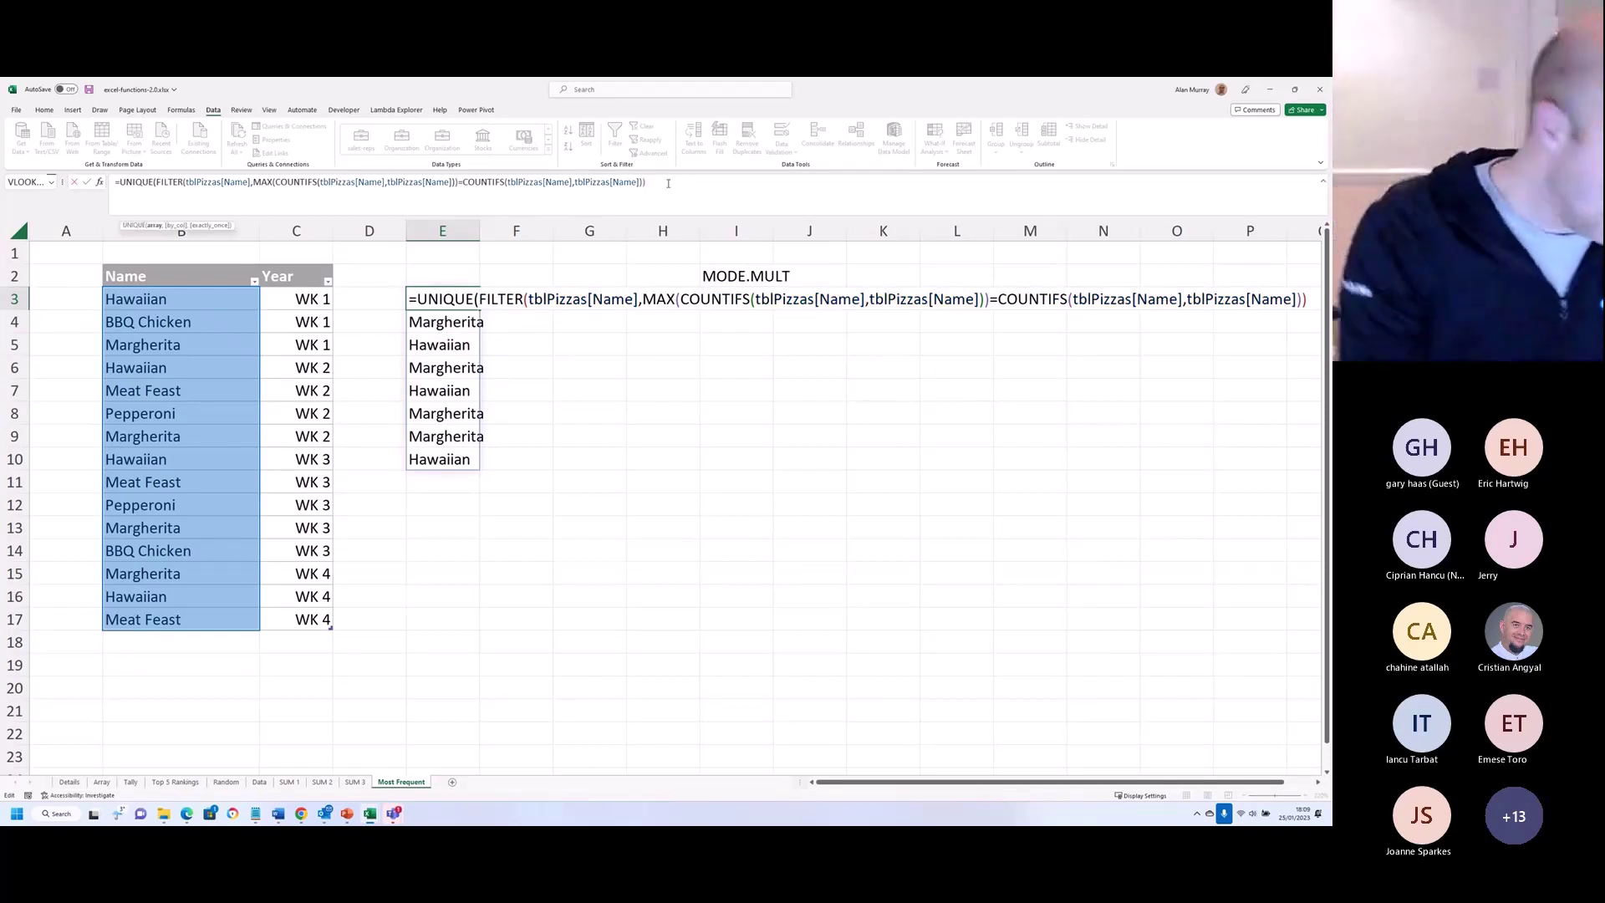
text())
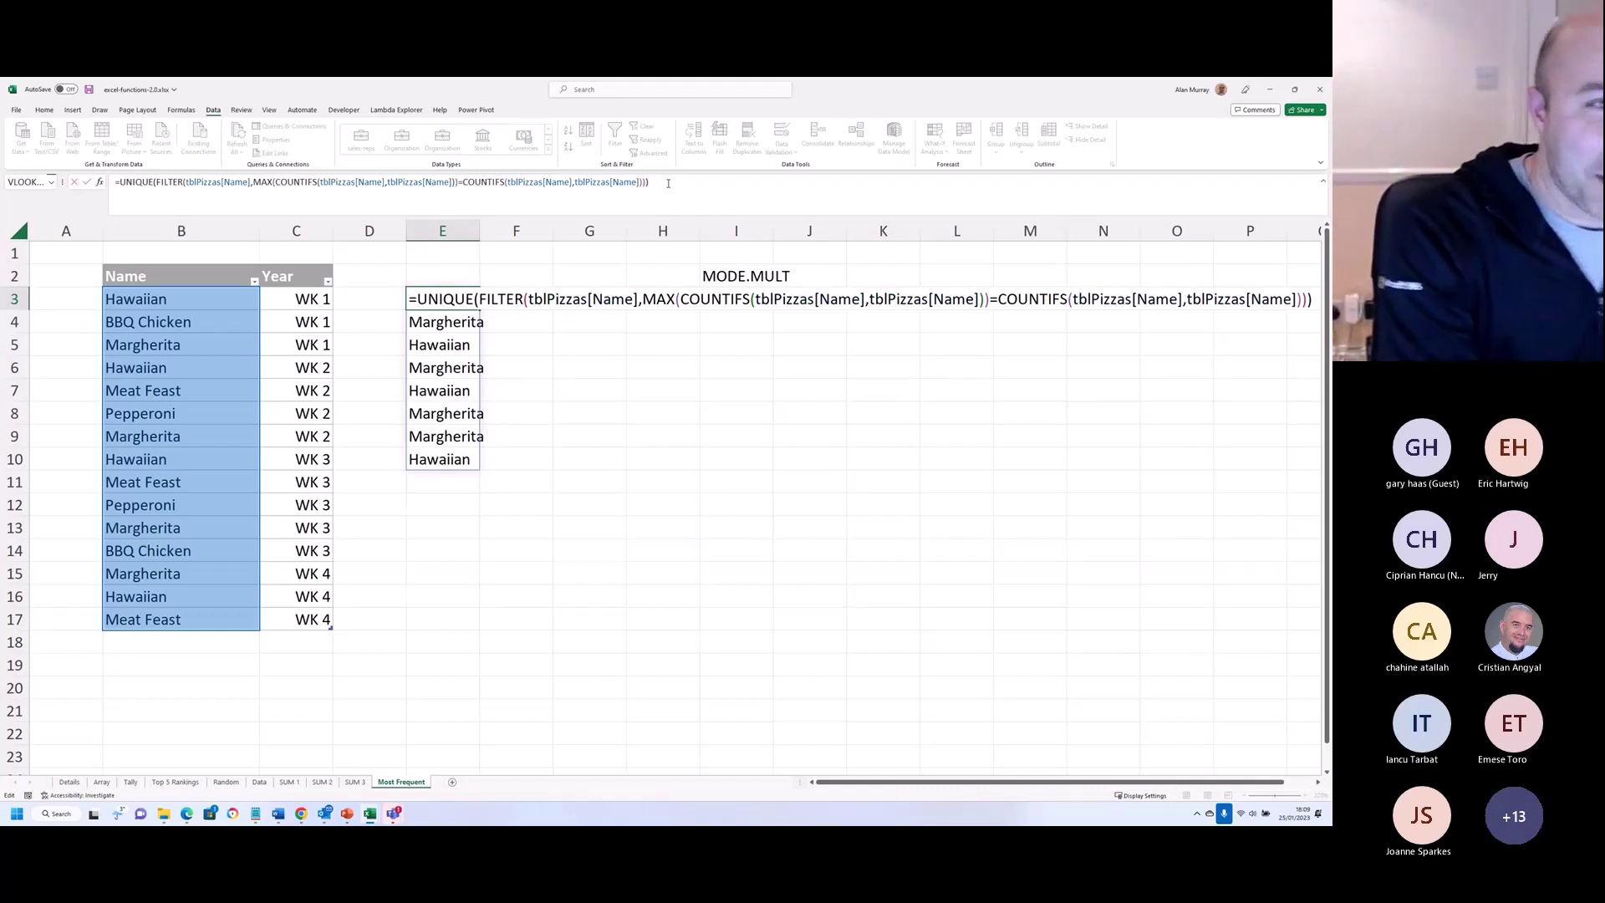
key(Return)
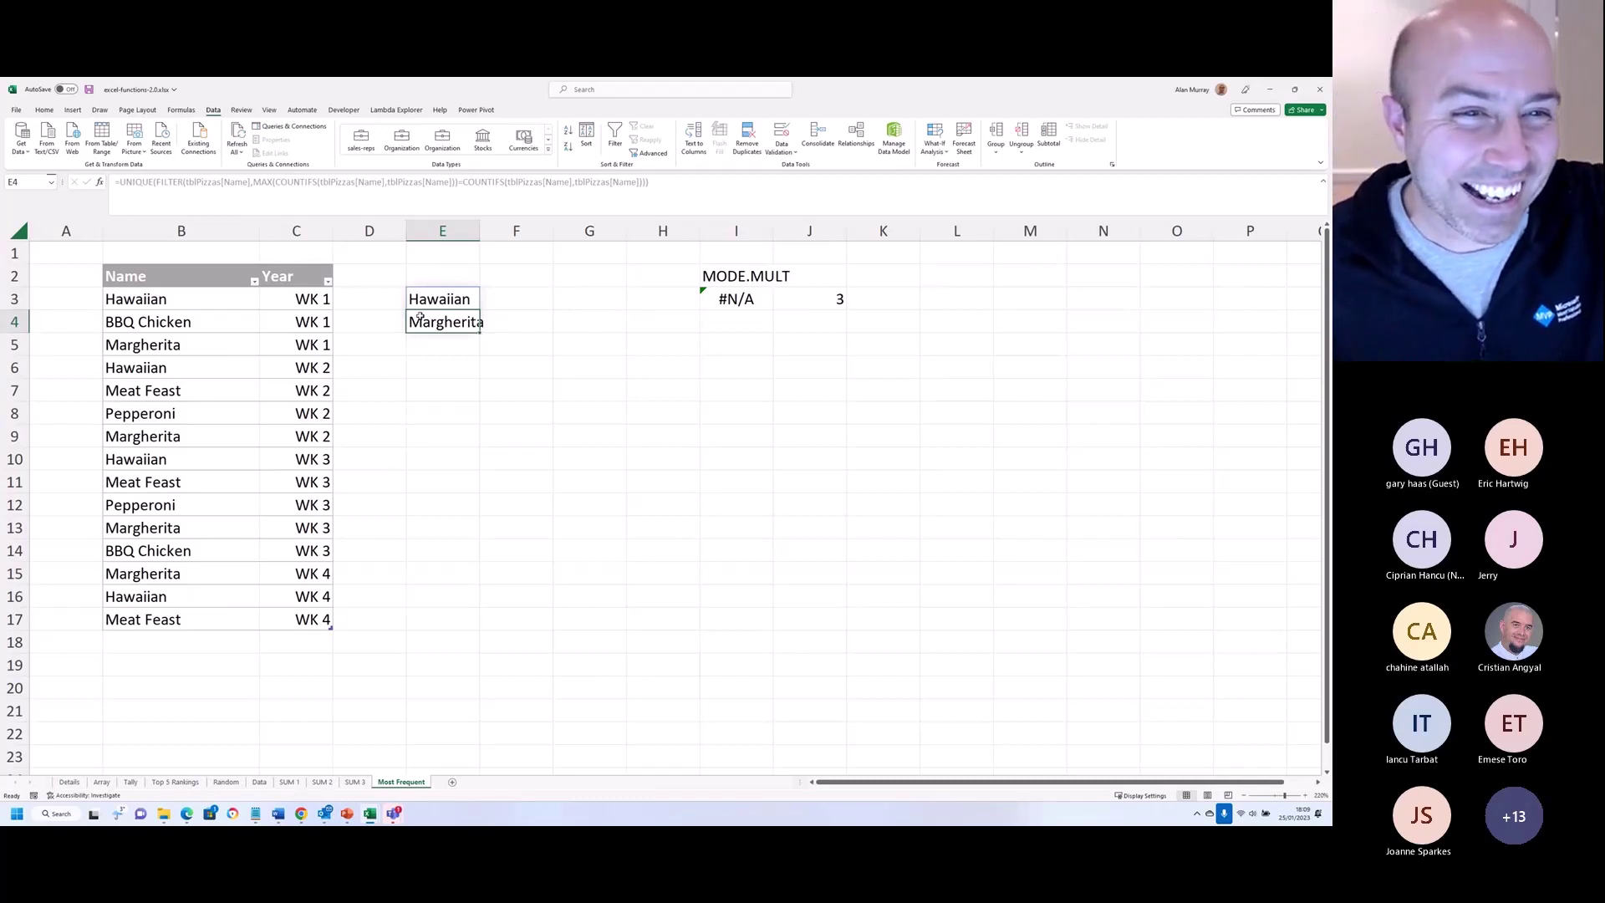
click(443, 298)
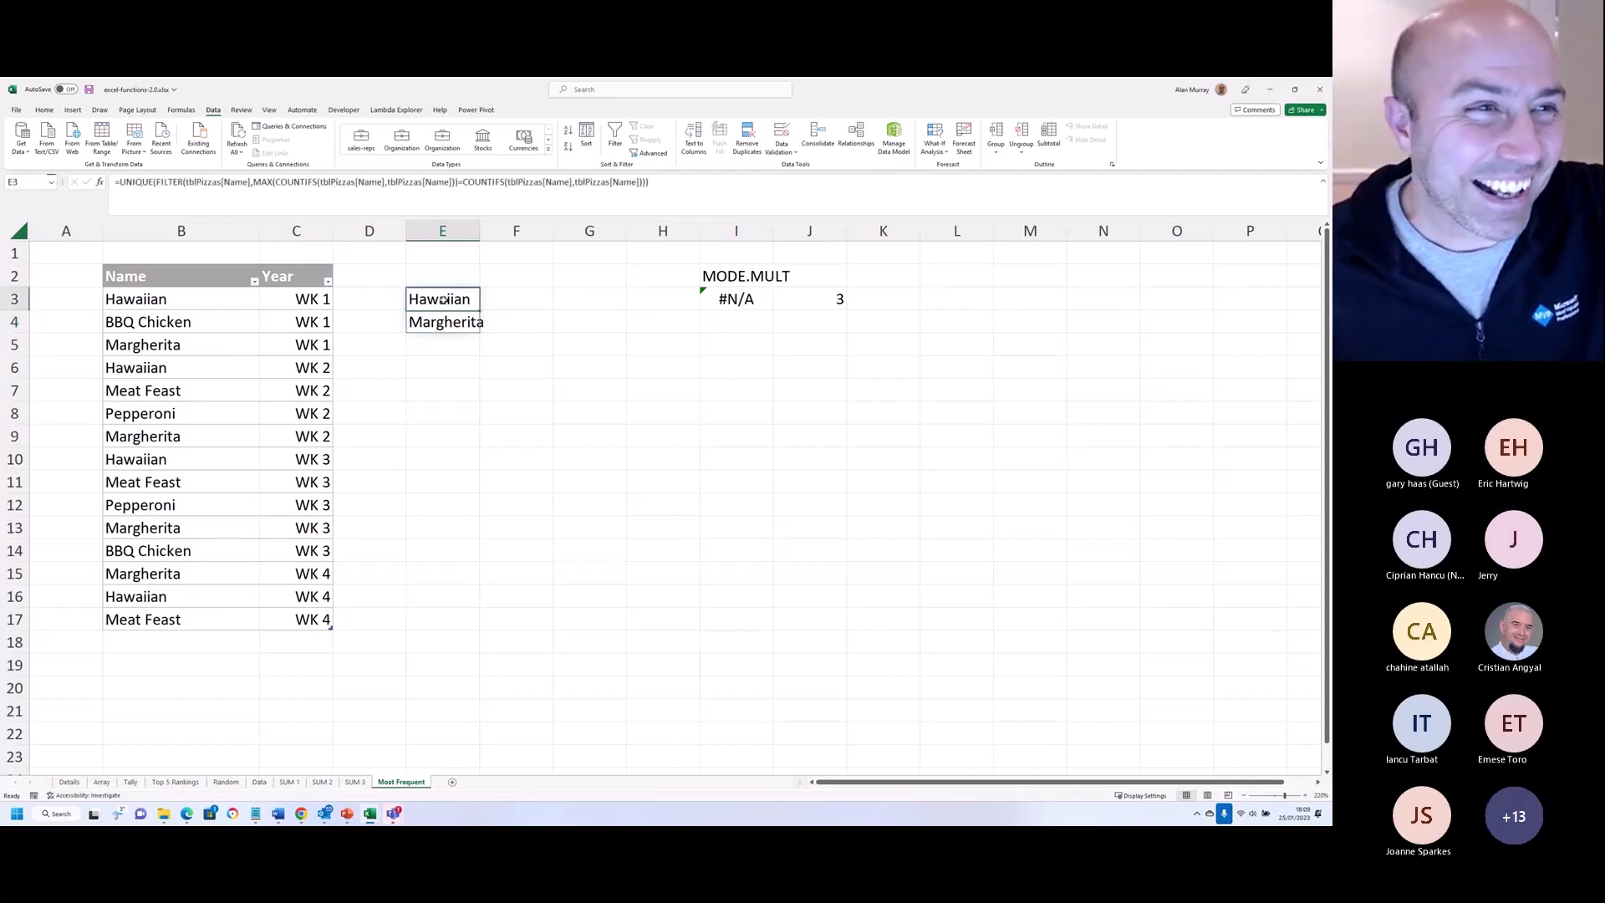
click(158, 182)
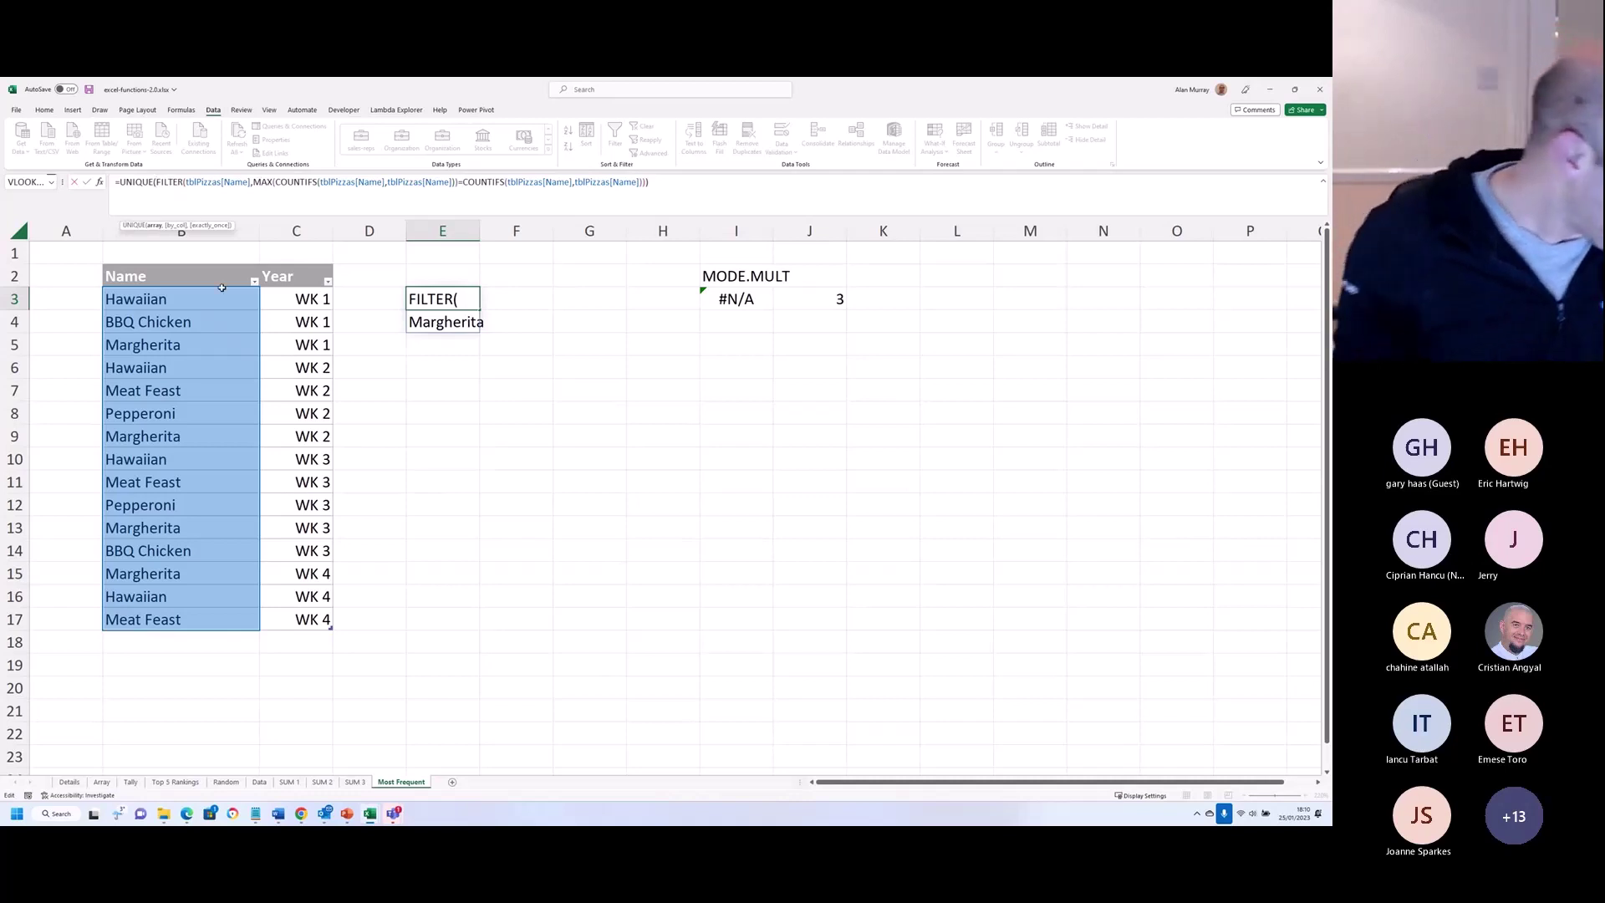
Step: Split E3's formula into lines at FILTER, the MAX condition and the closing brackets
key(alt+Return)
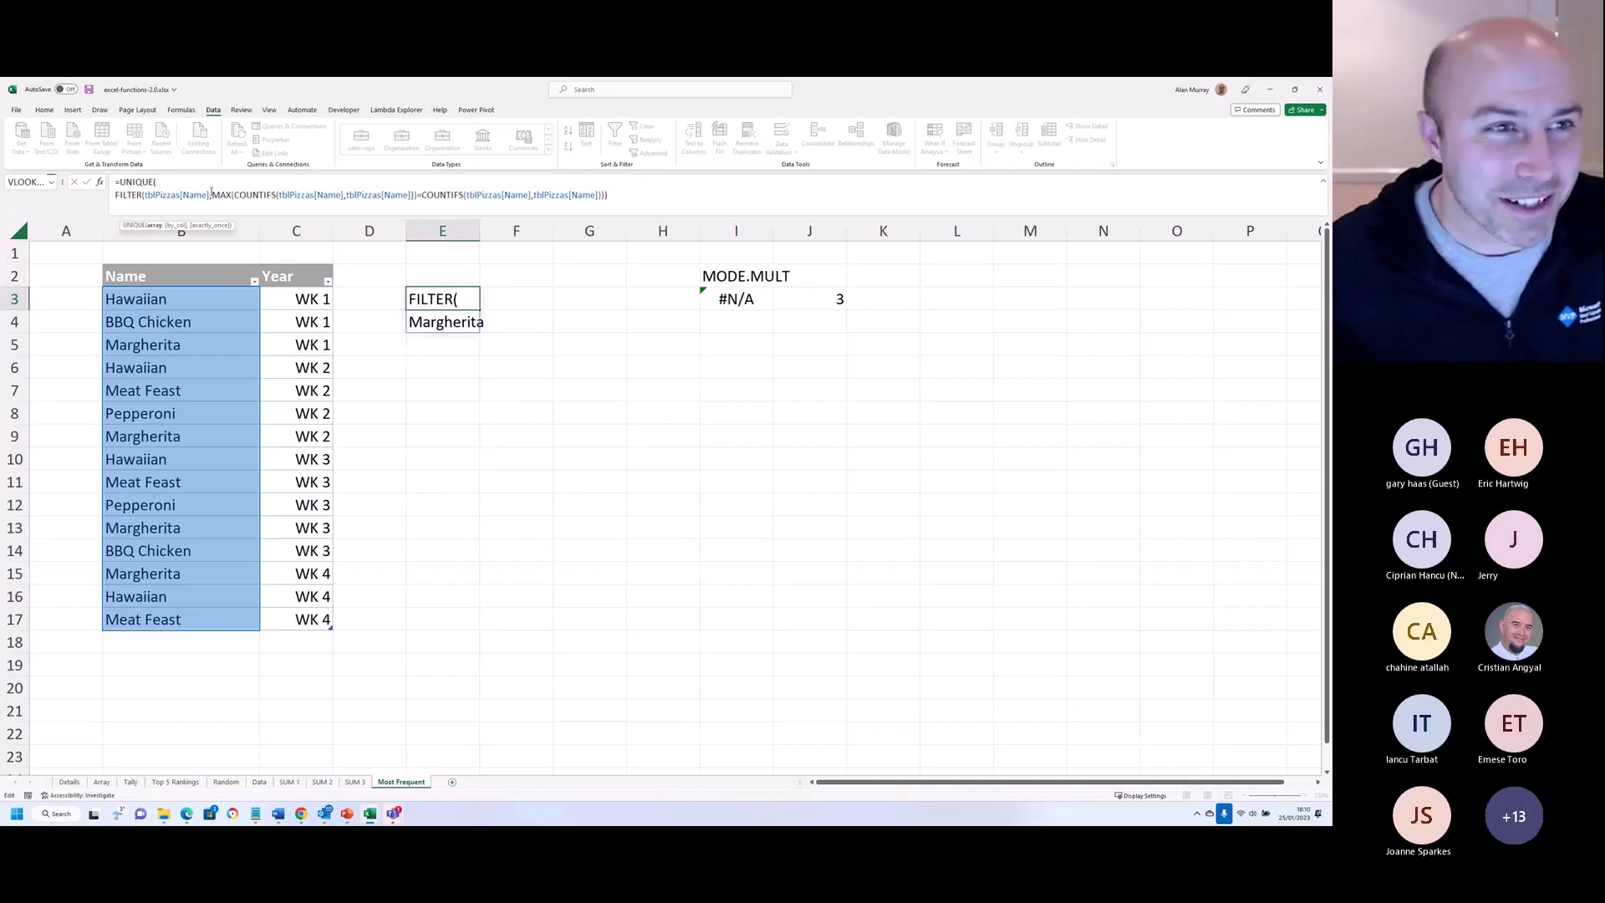
click(213, 195)
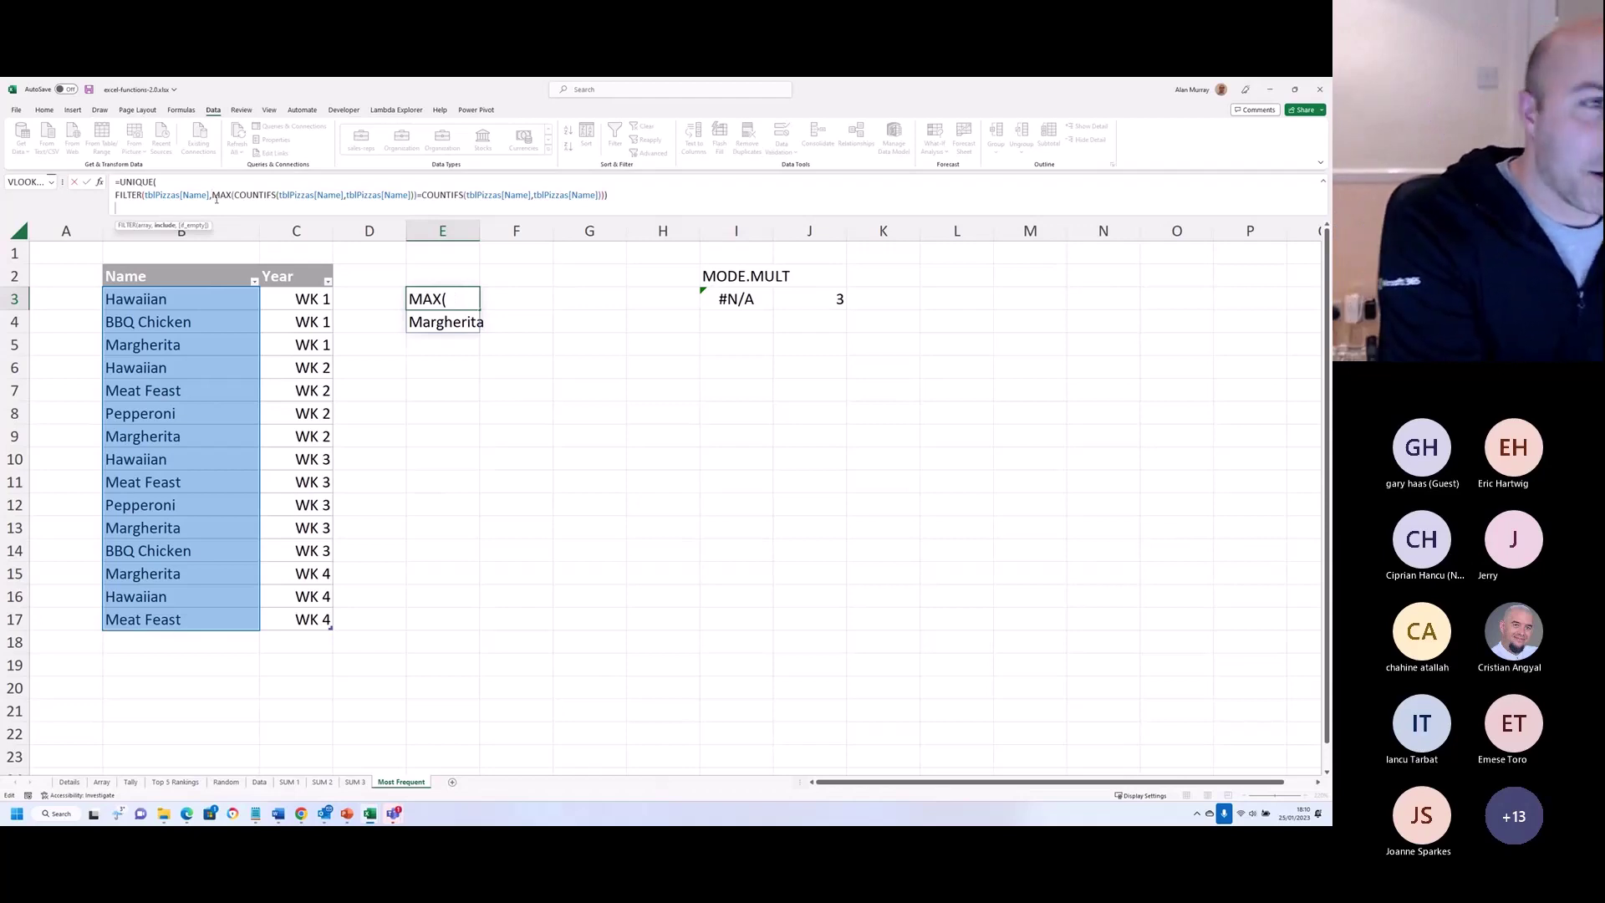
key(alt+Return)
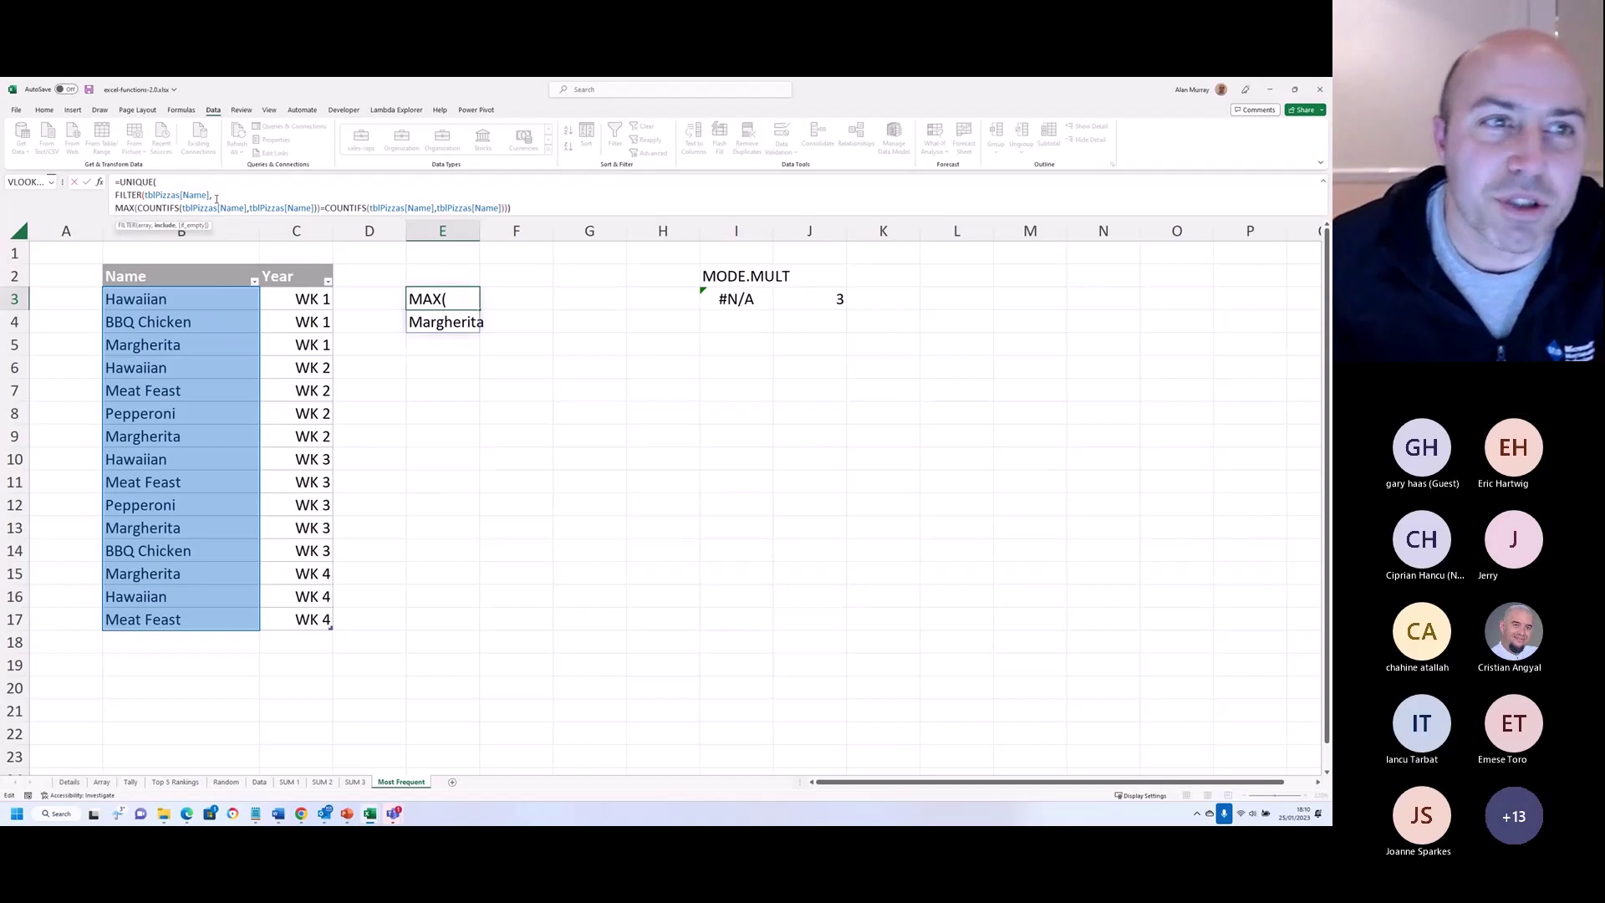
drag(510, 217, 501, 255)
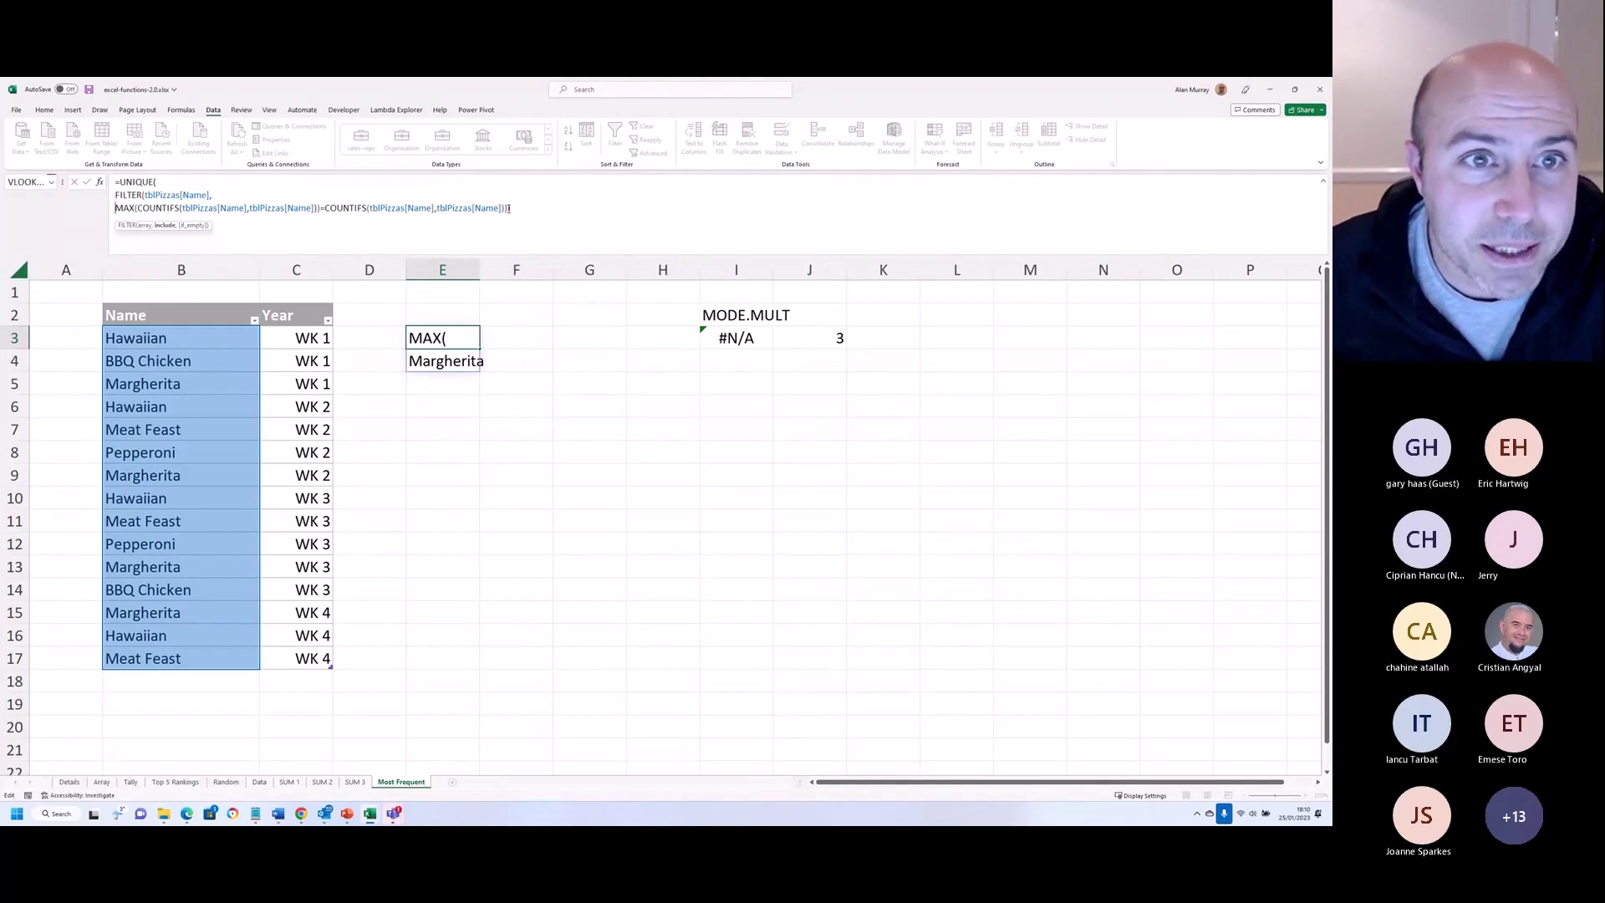
click(508, 208)
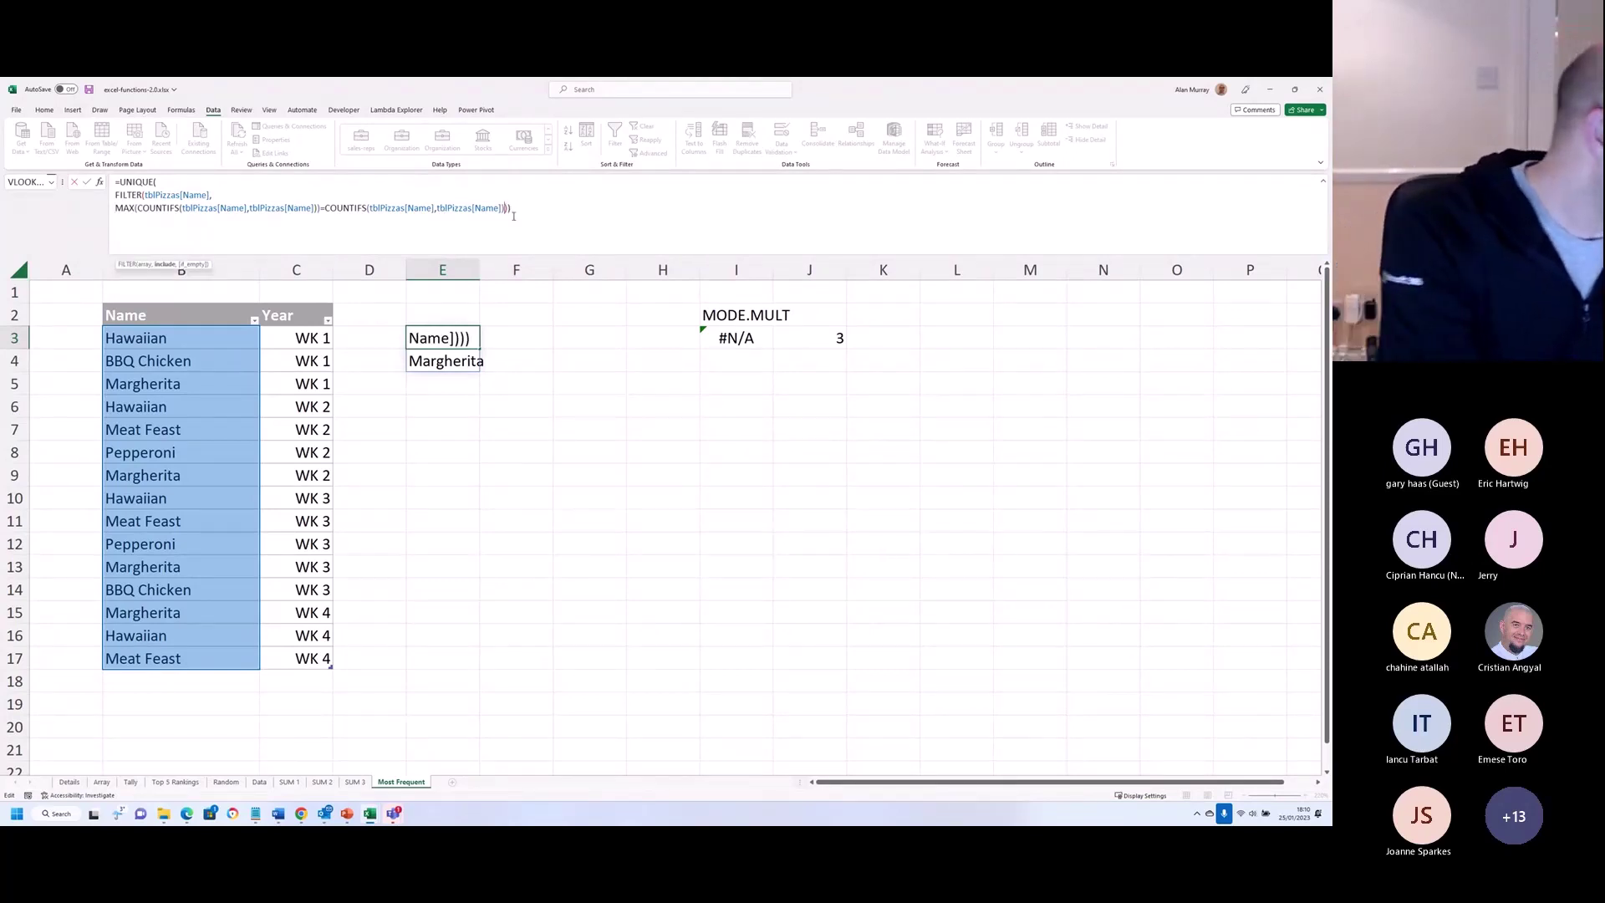
key(alt+Return)
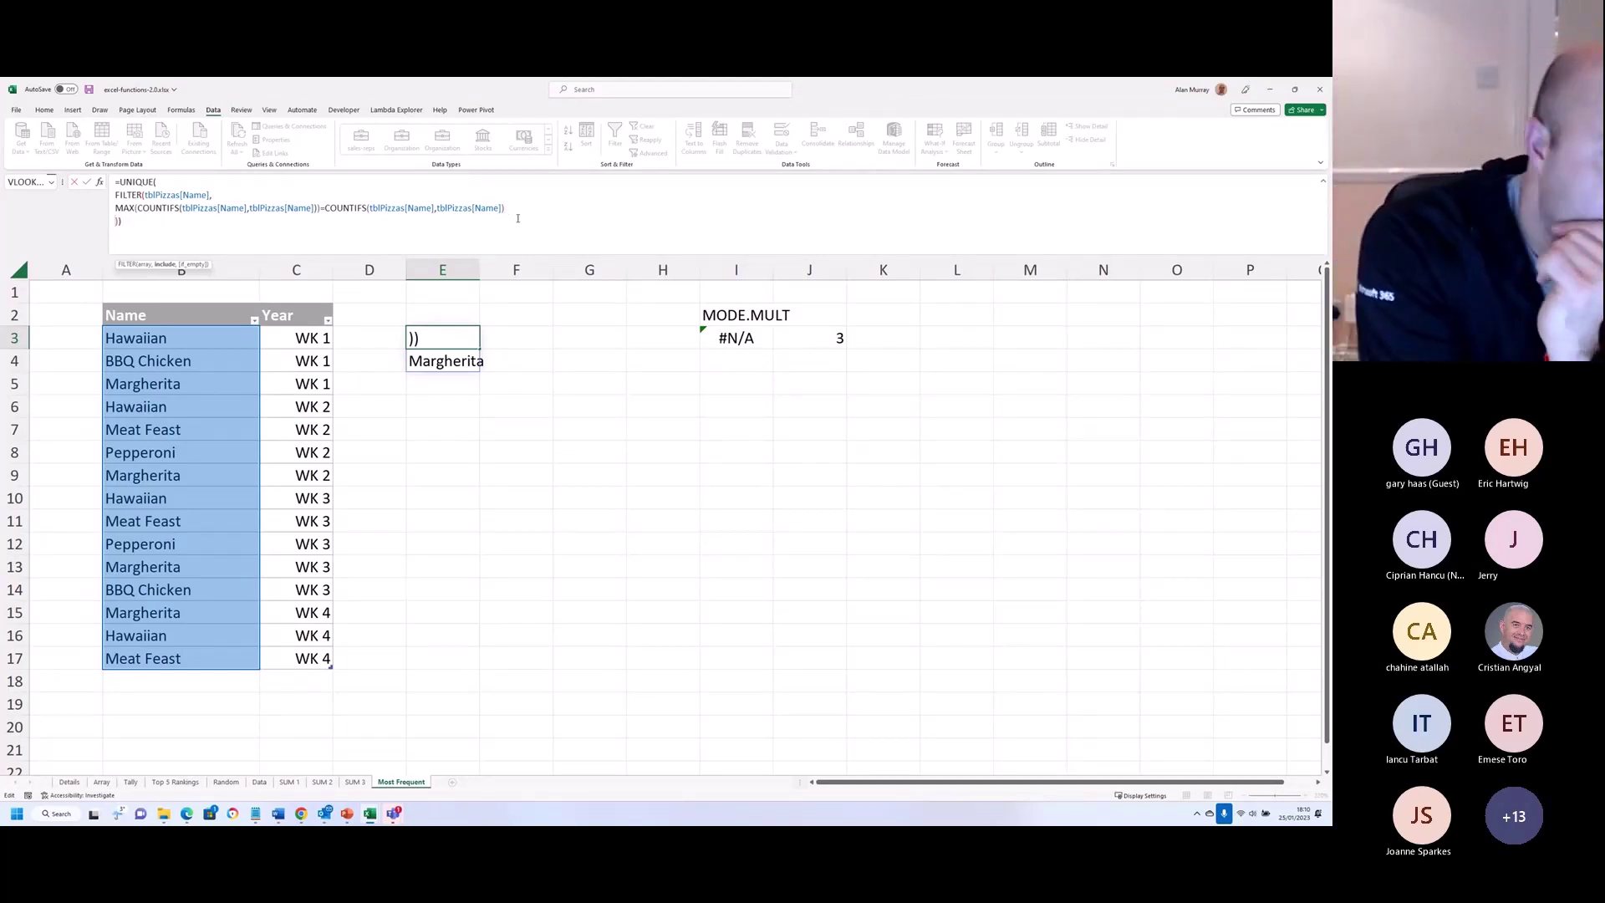
key(Return)
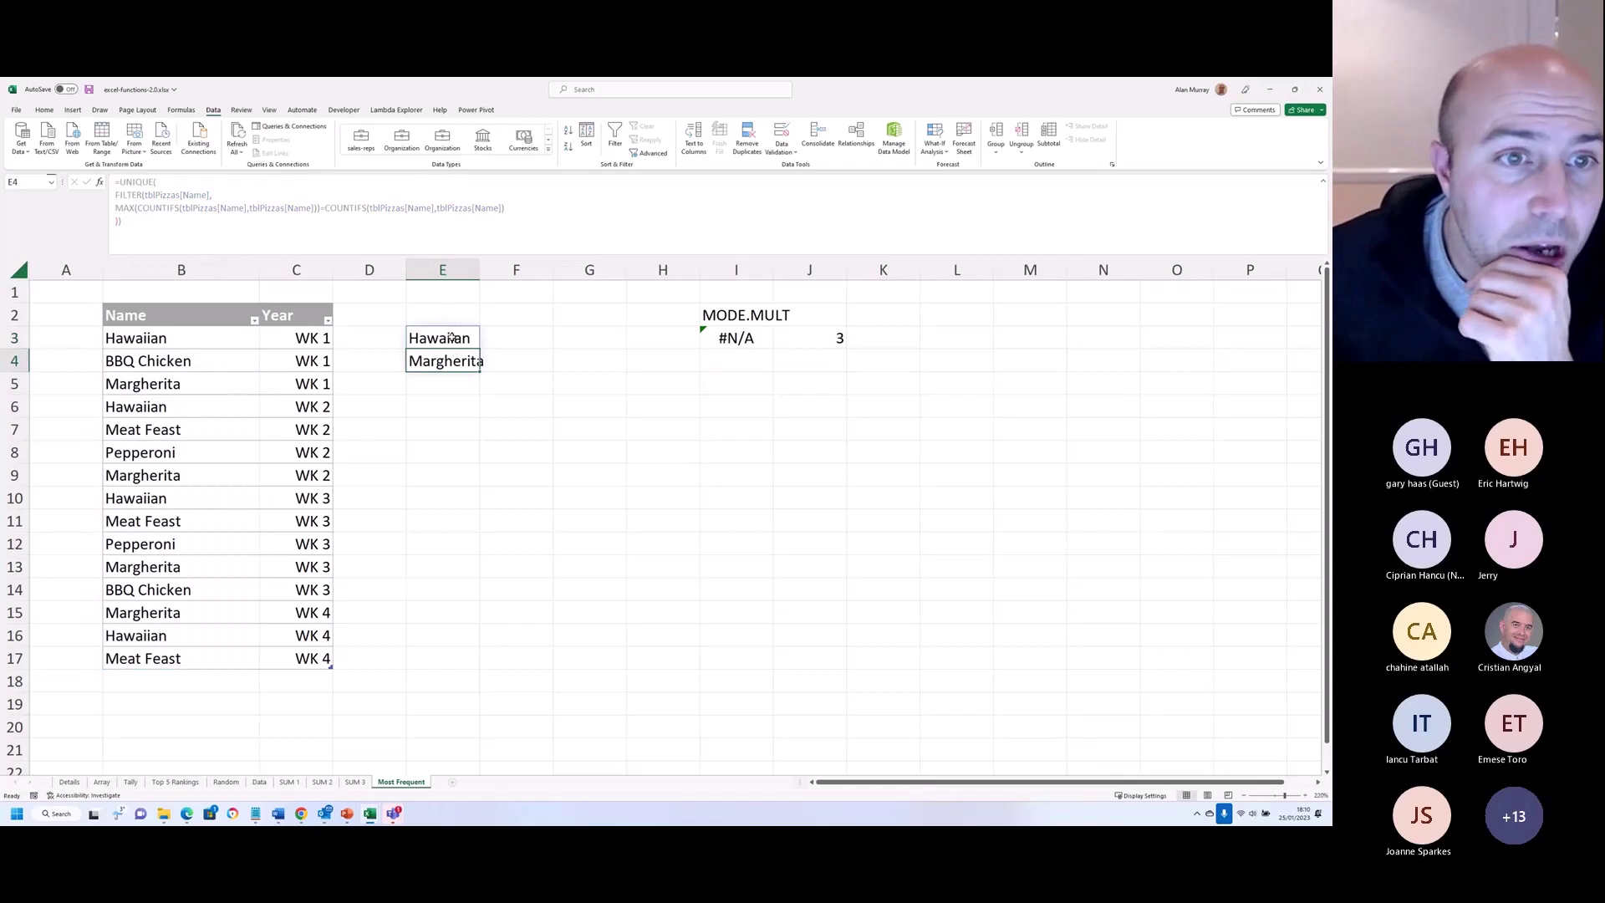
drag(451, 337, 434, 566)
Step: Wrap E3's UNIQUE formula in TEXTJOIN, open the delimiter quote, and bring up the emoji picker
click(454, 422)
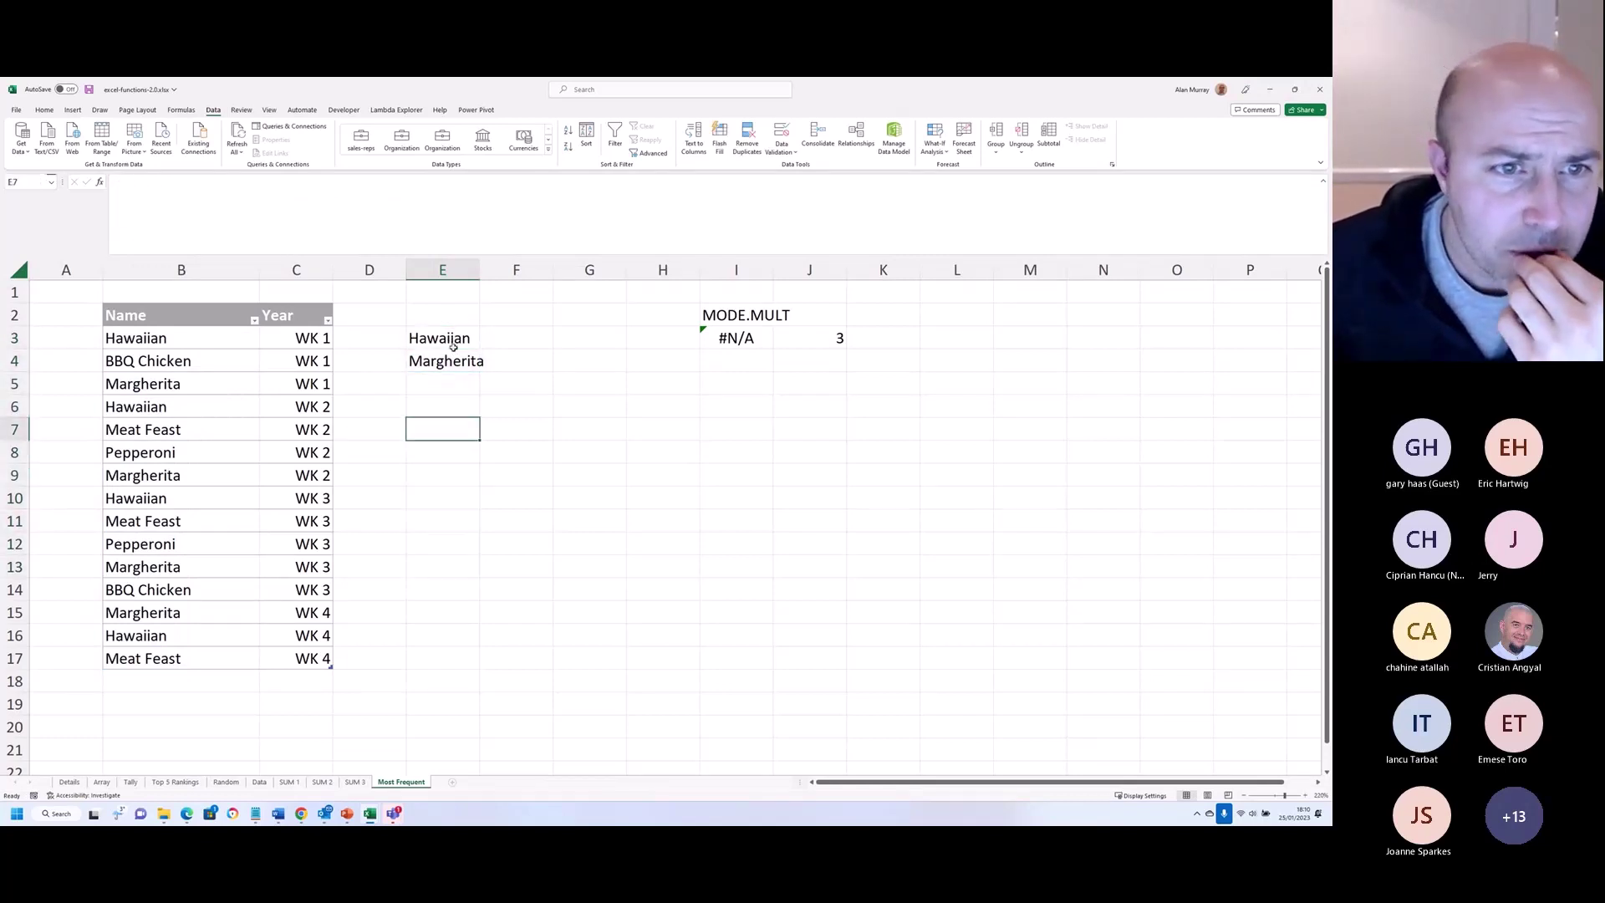
double_click(454, 343)
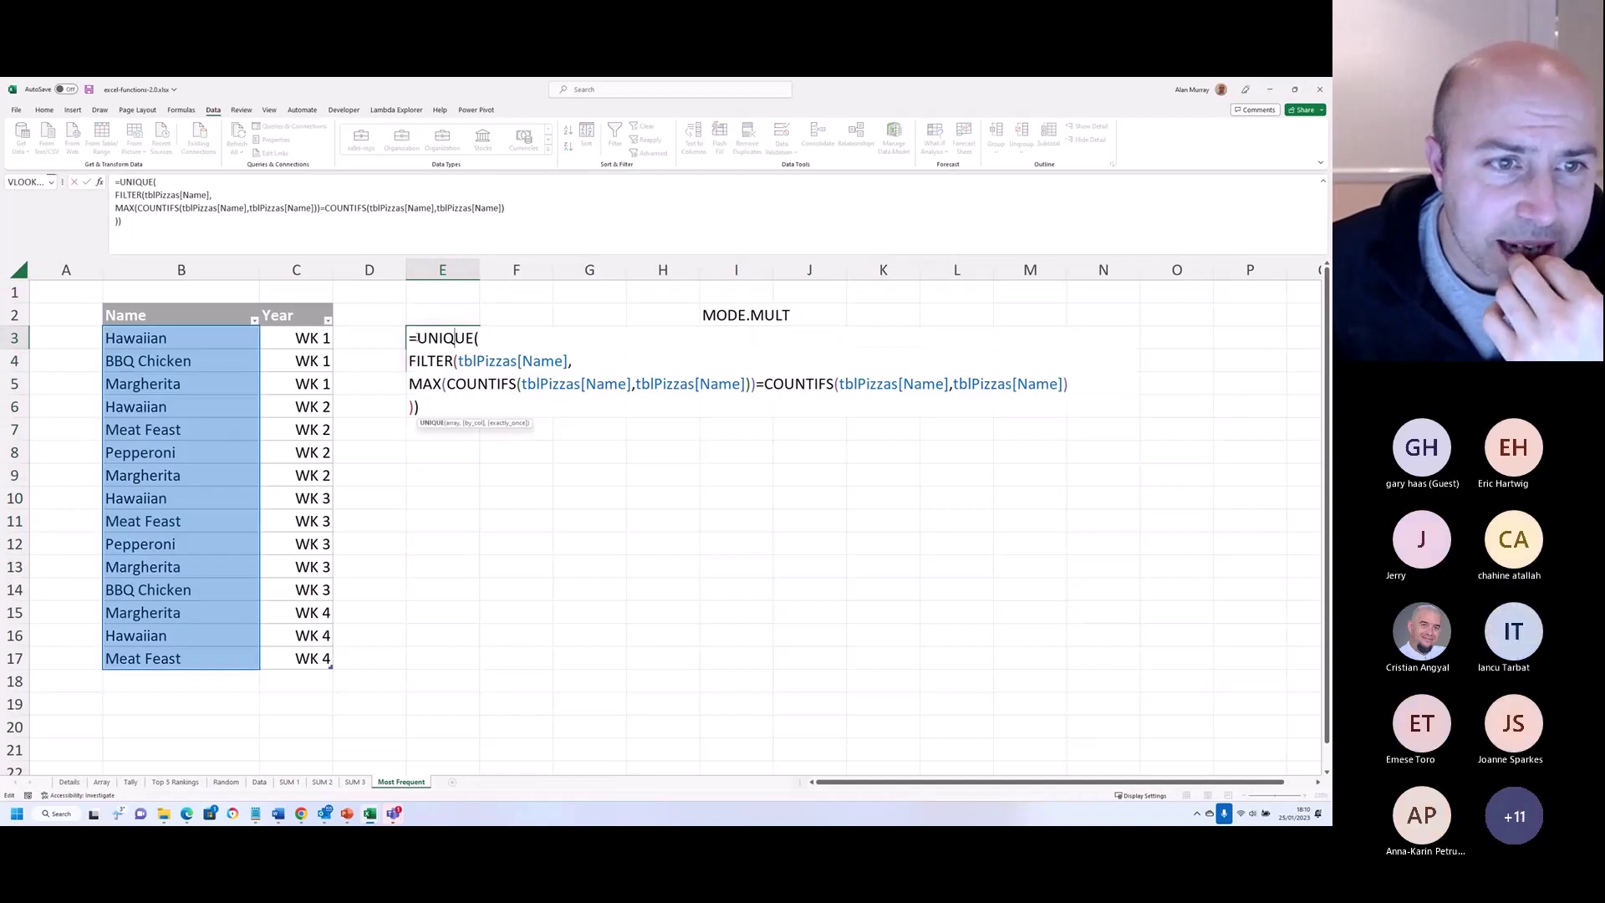
text(tex)
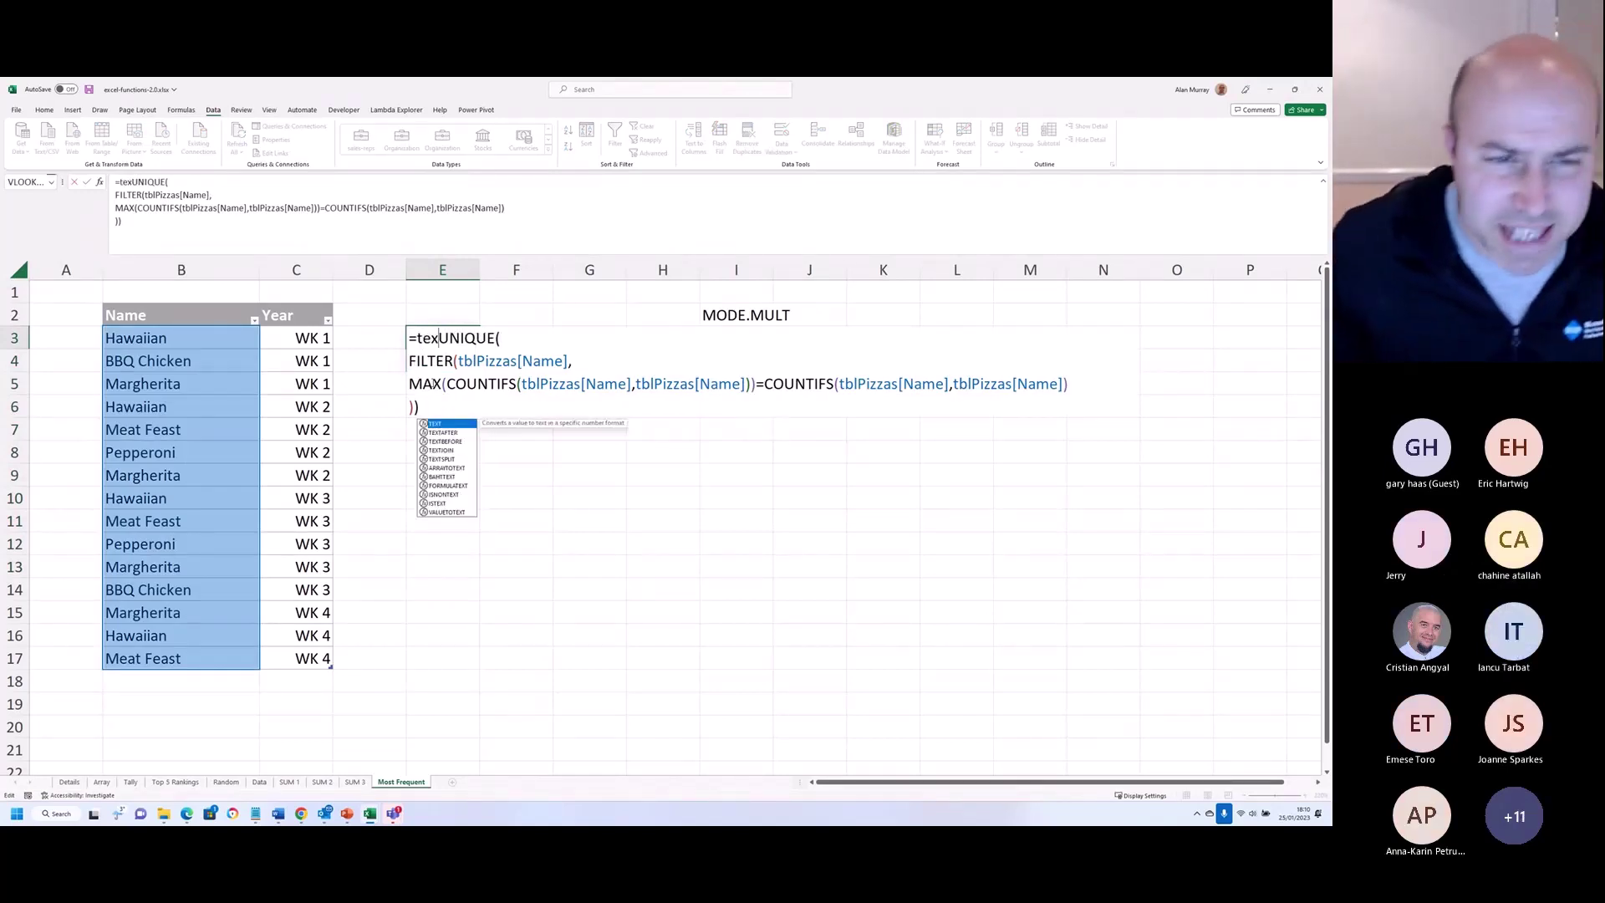
double_click(452, 453)
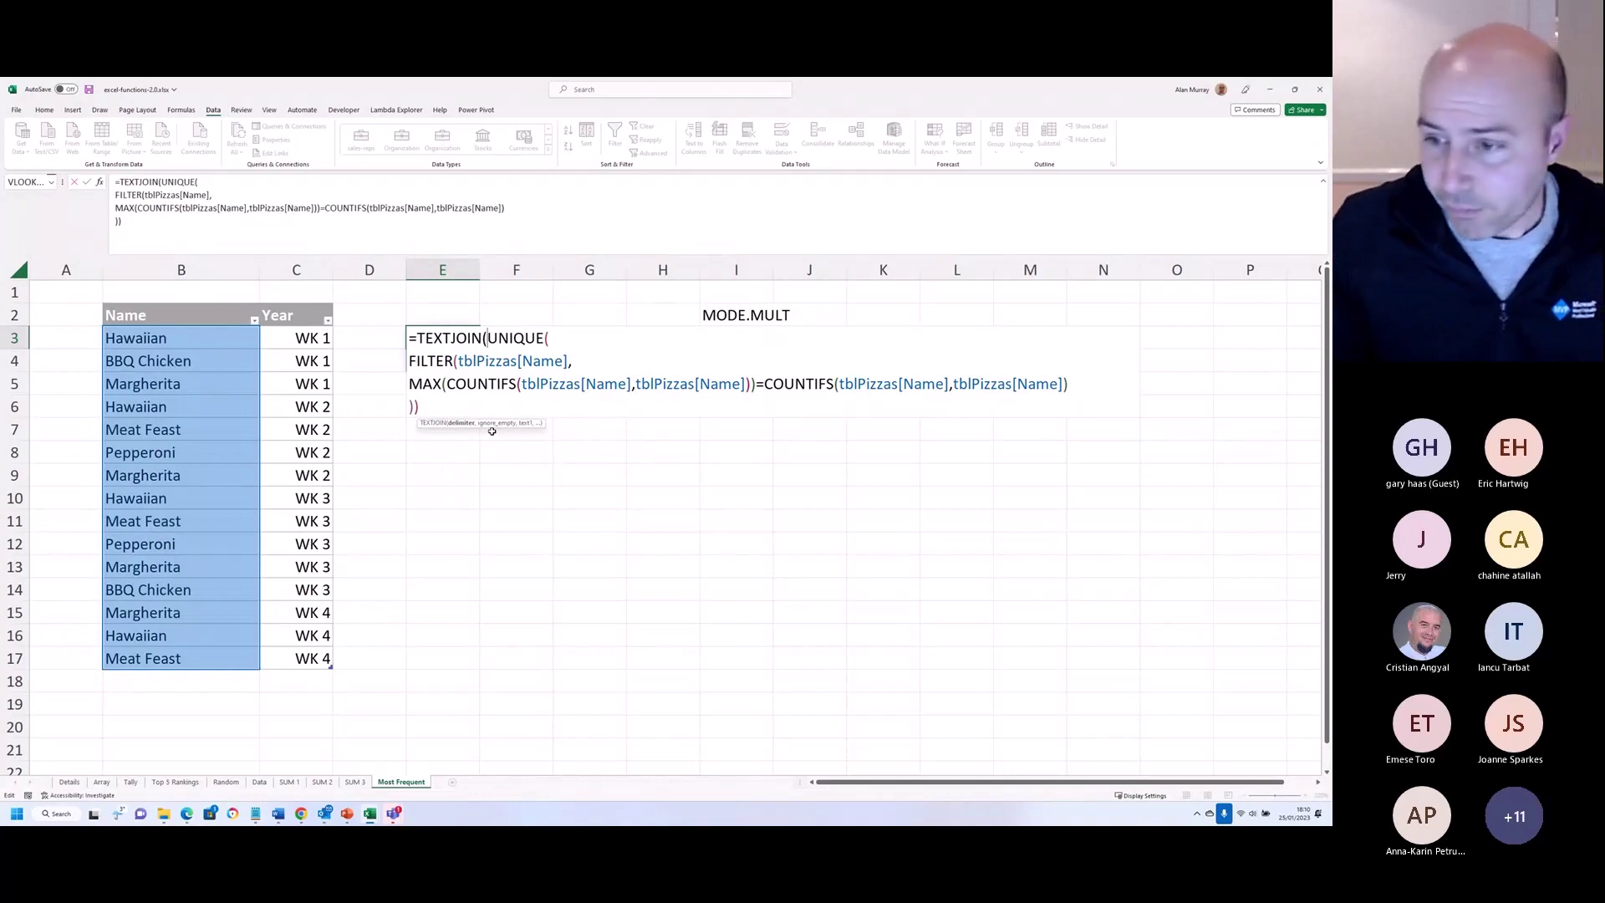
text(")
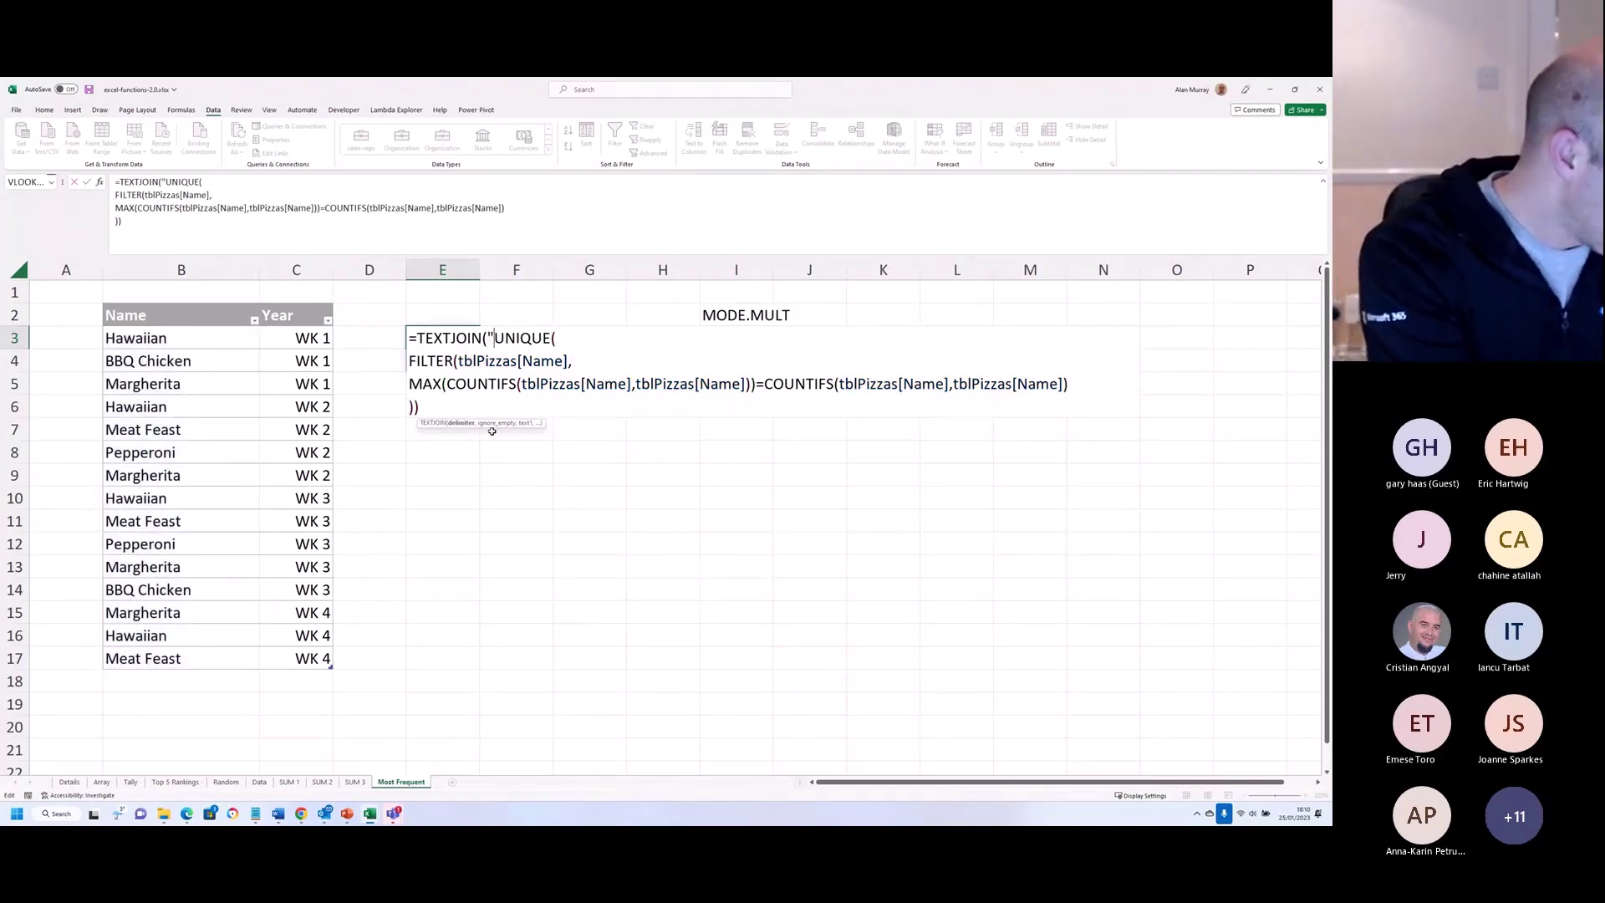
text(, ")
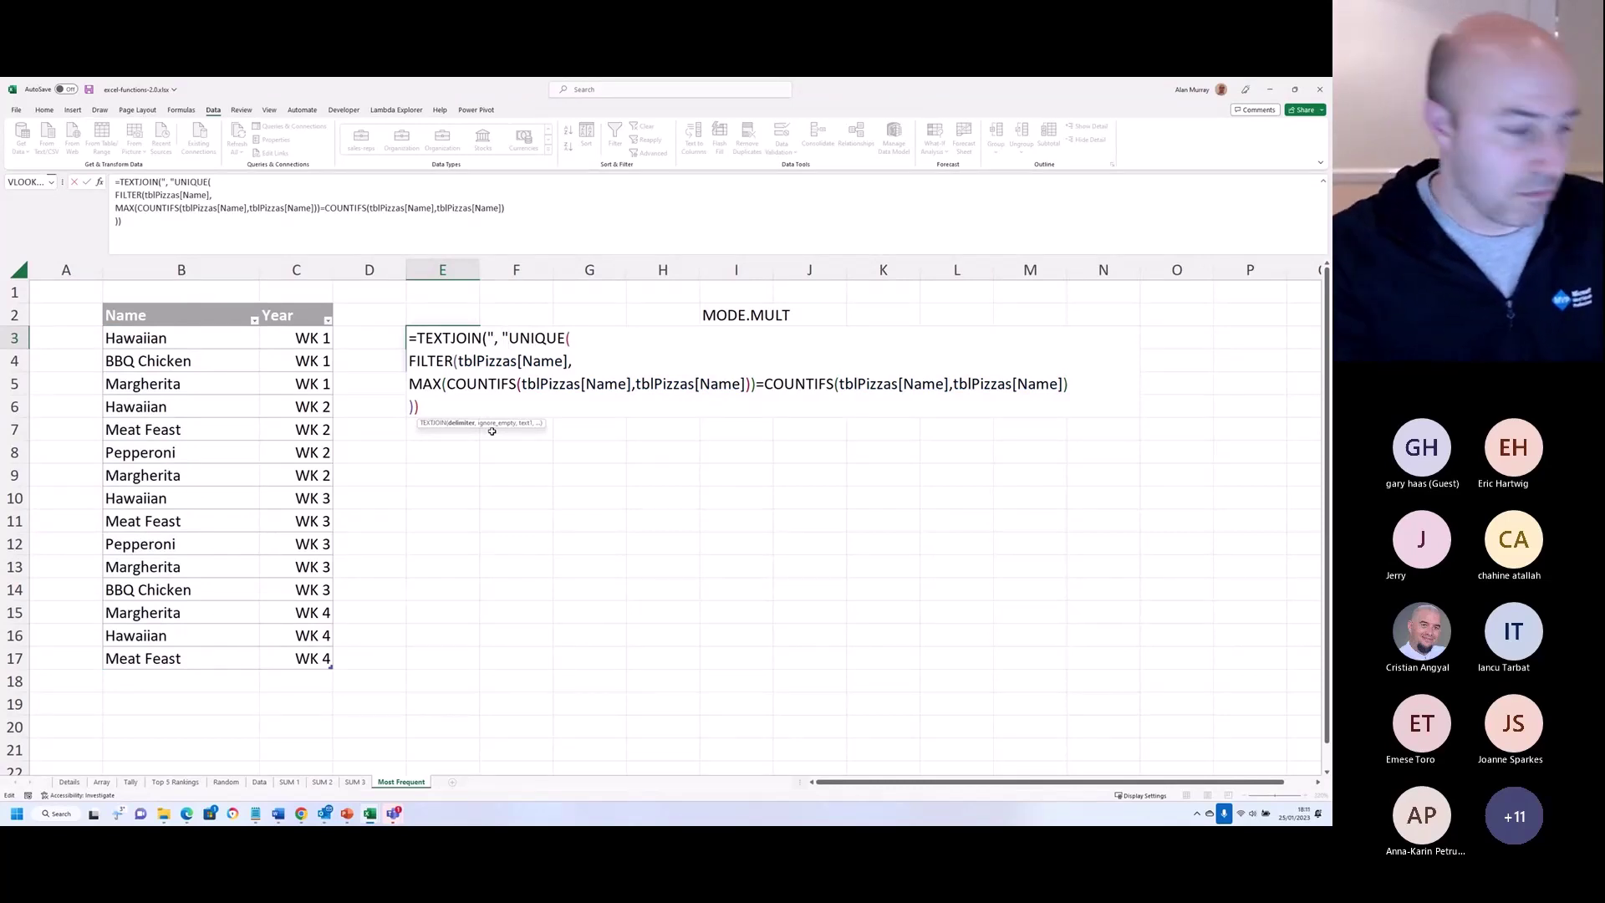
key(BackSpace)
key(BackSpace)
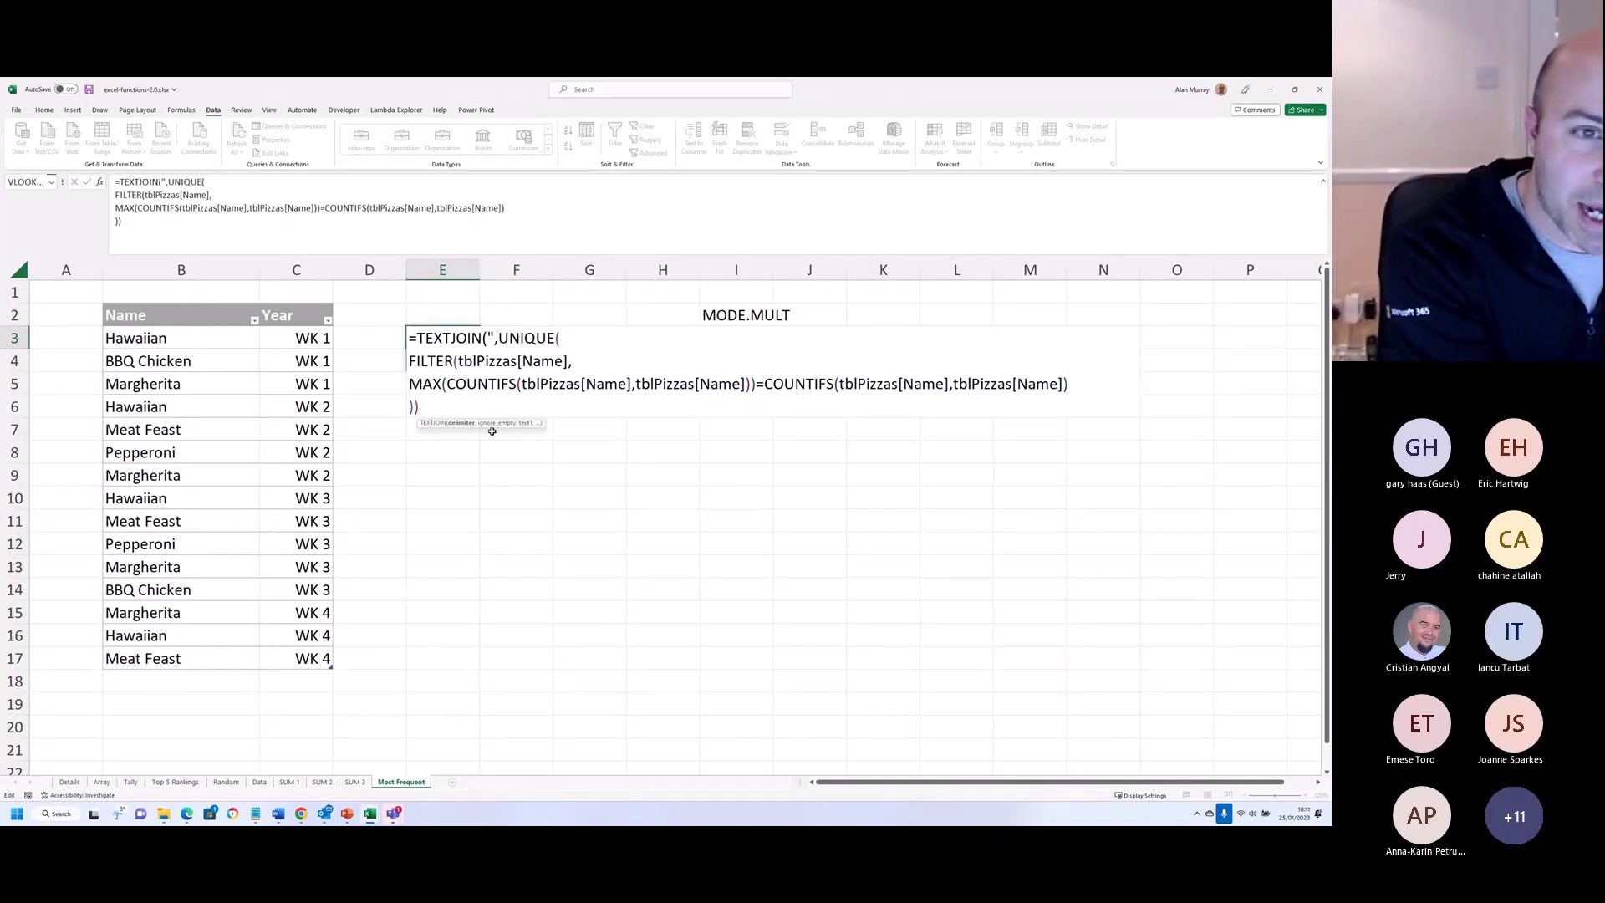
key(BackSpace)
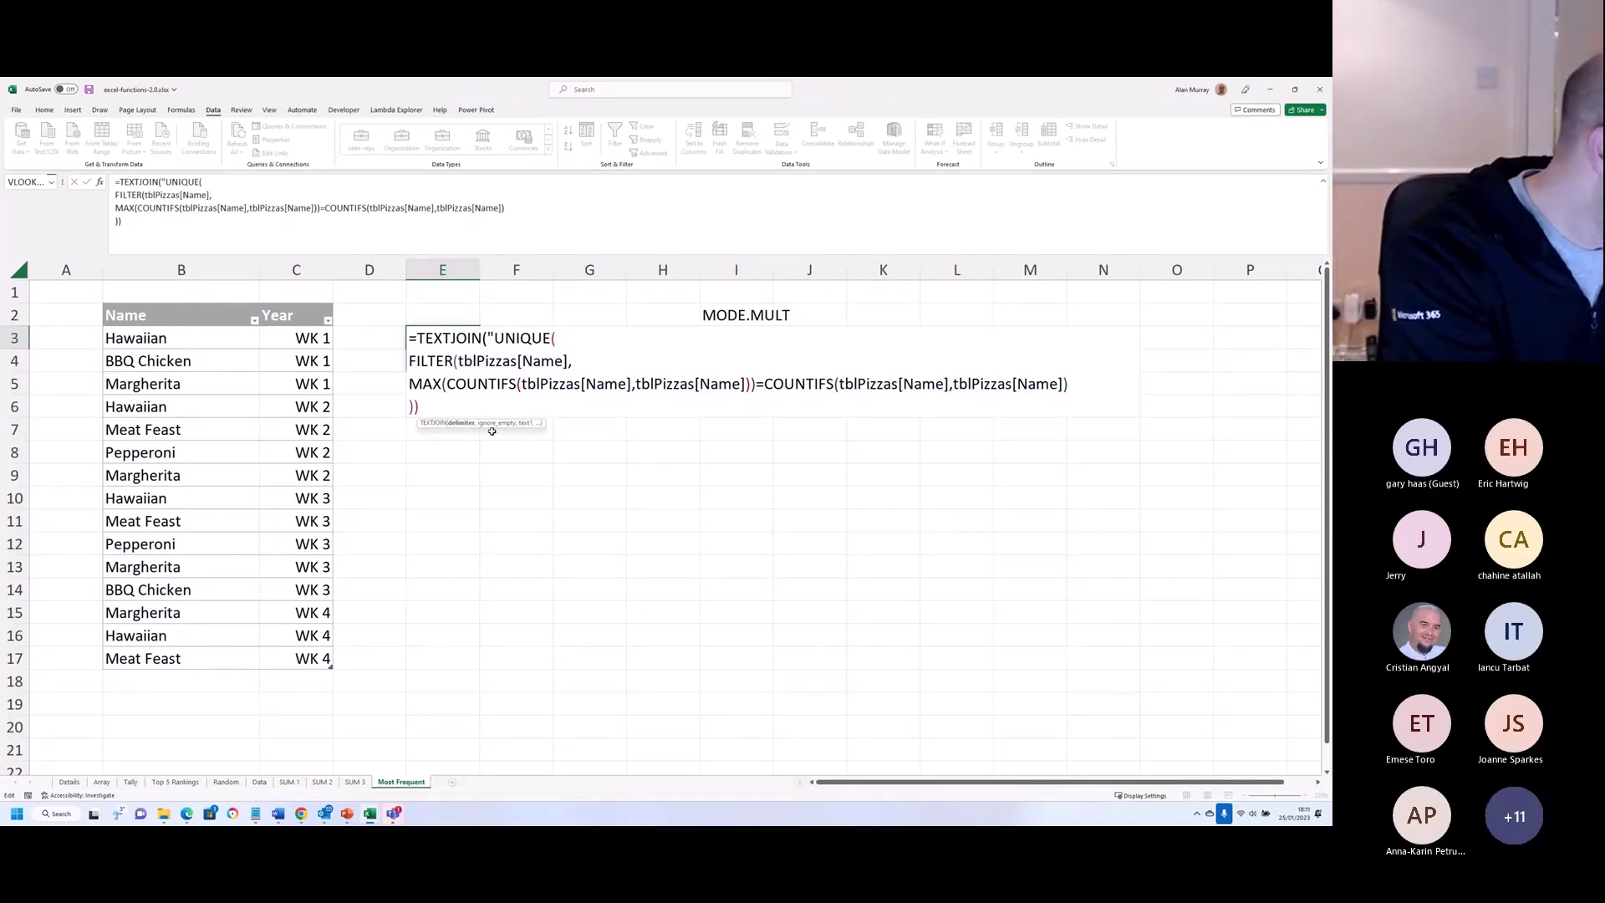
key(super+period)
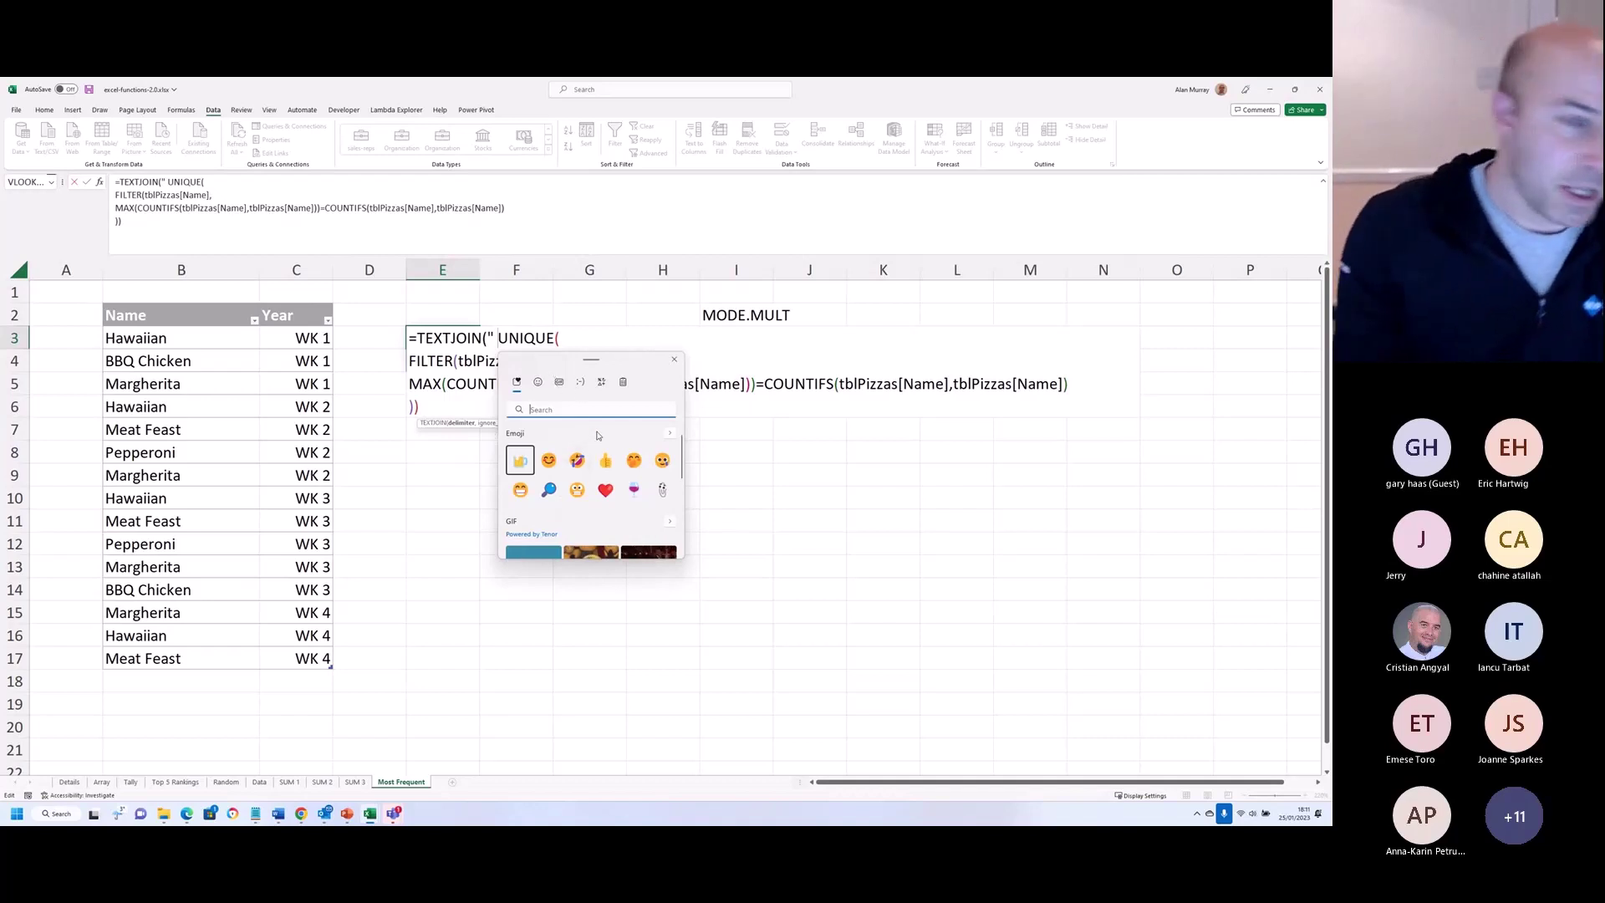
Step: Insert the pizza emoji from the emoji panel as E3's TEXTJOIN delimiter
text(piz)
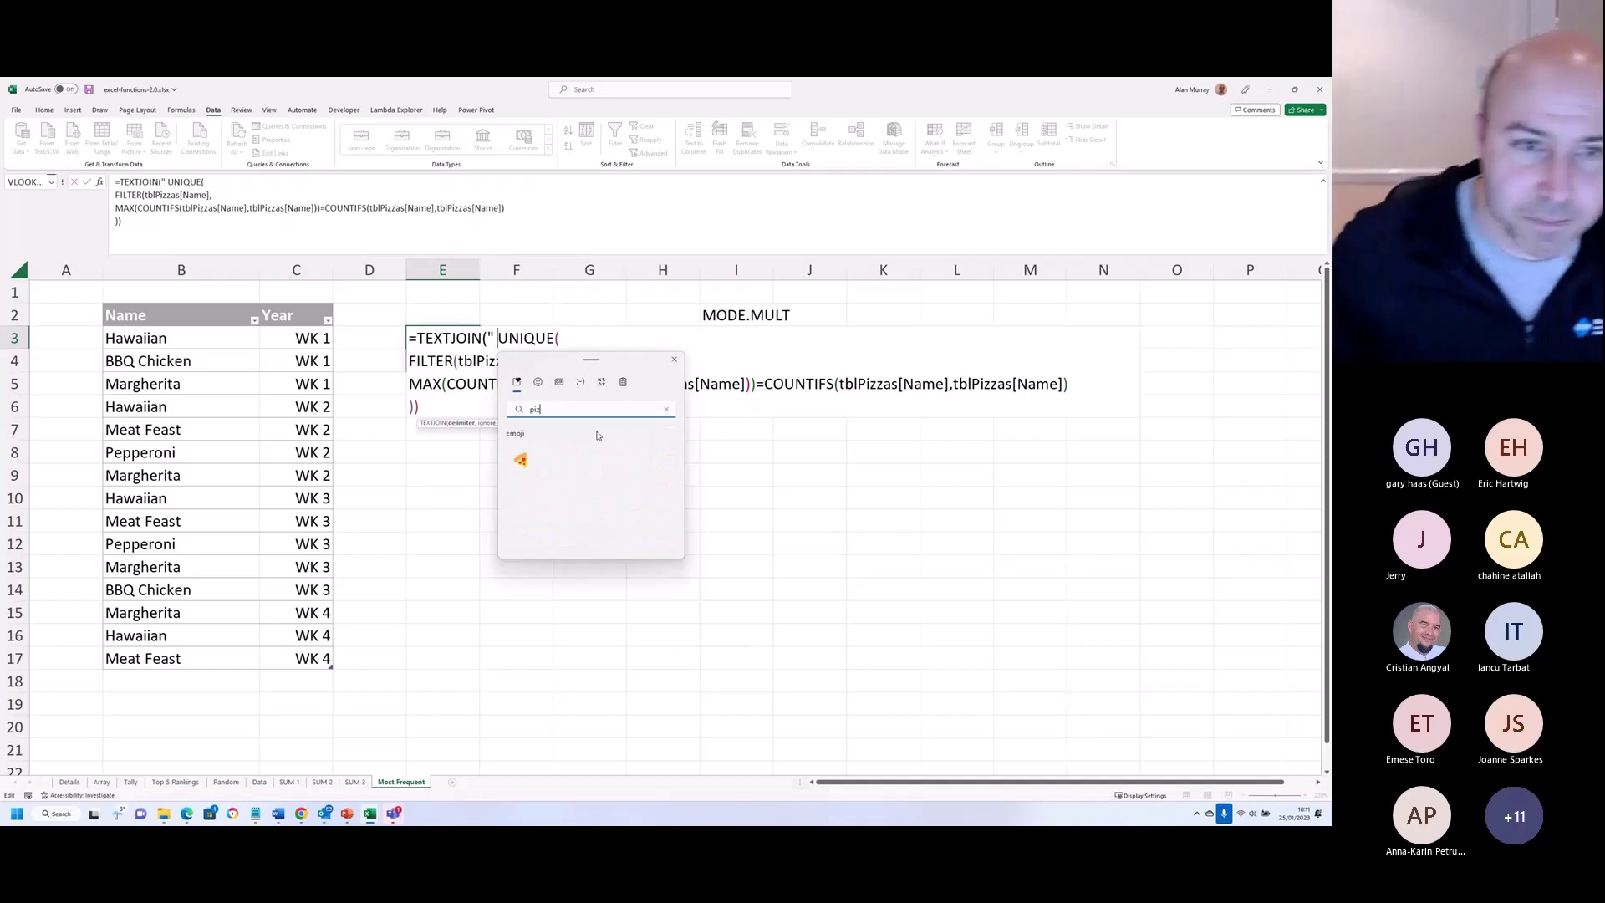
click(520, 460)
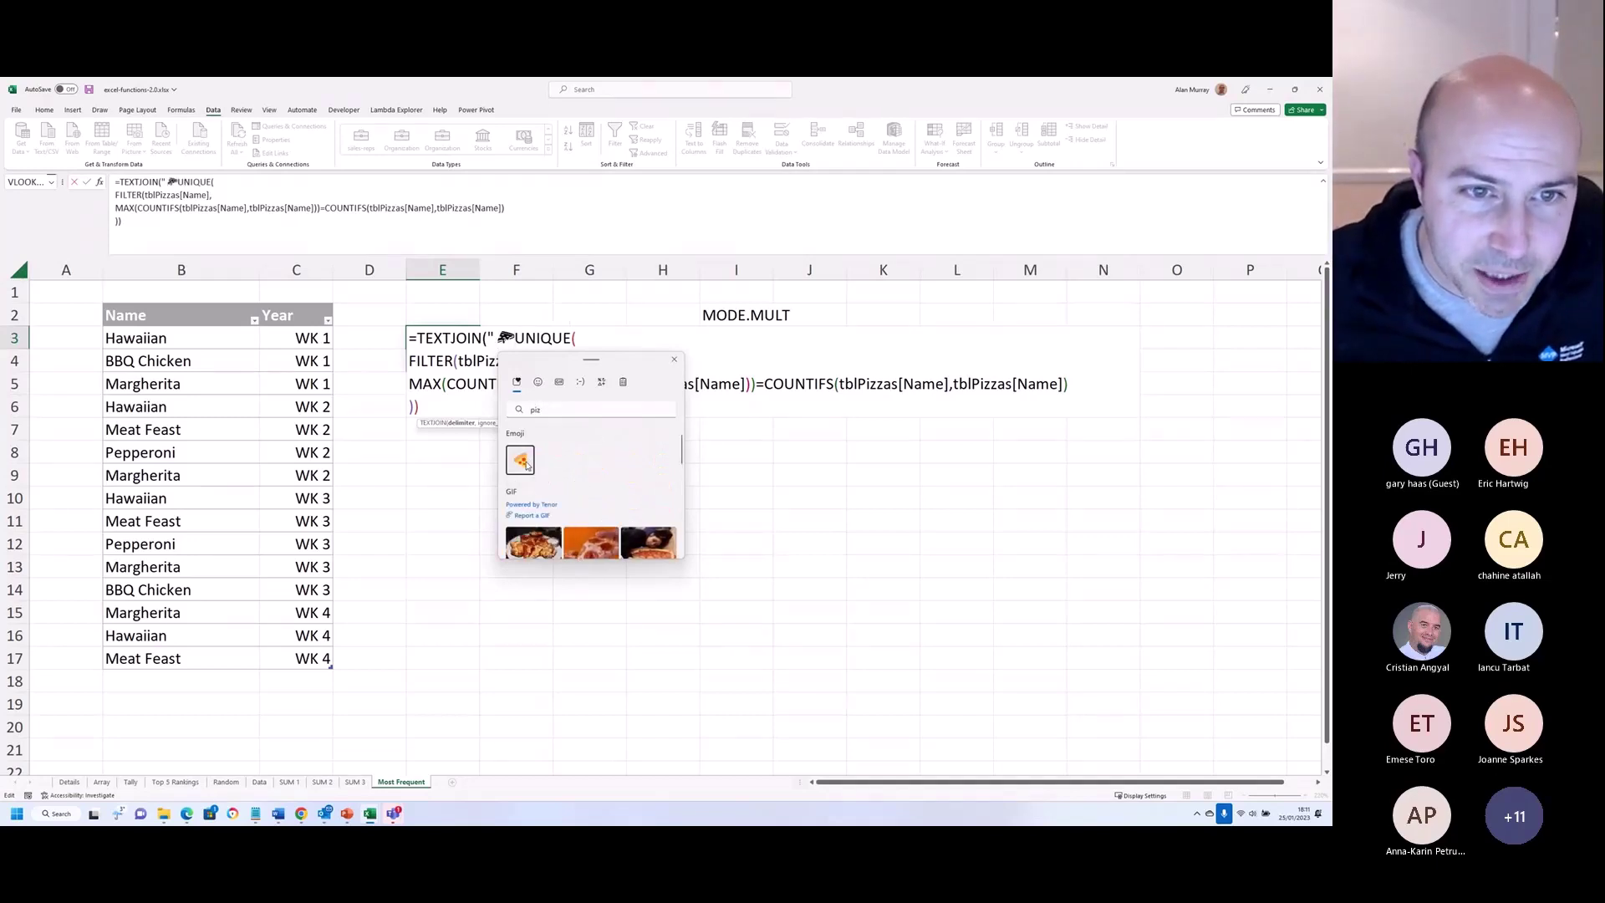
click(674, 361)
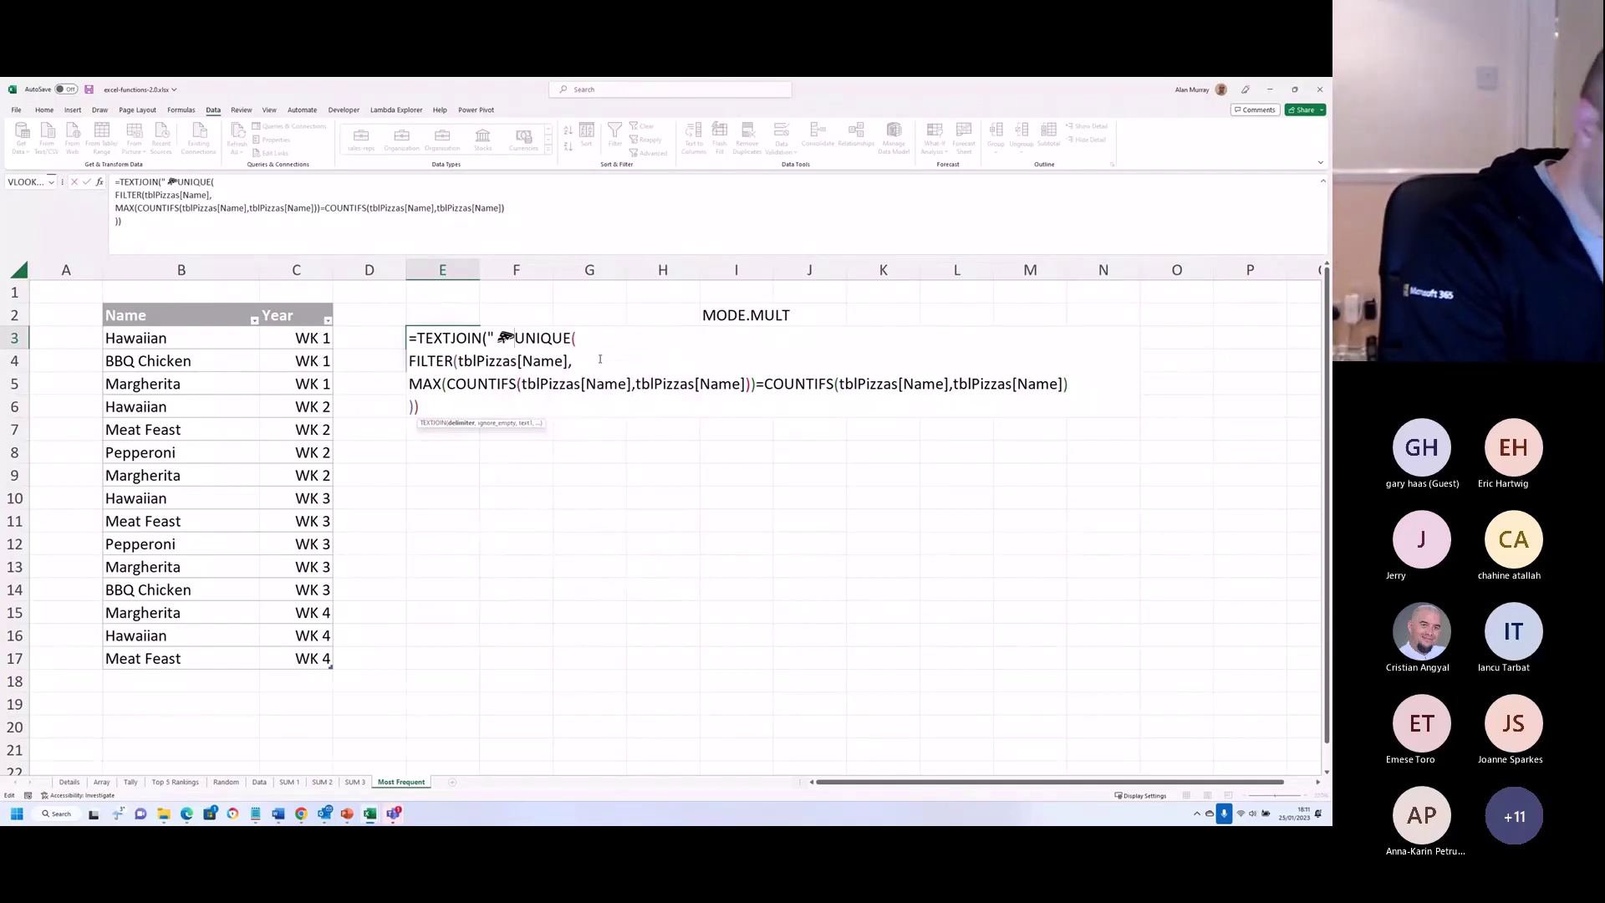
Step: Close the delimiter quote, add TRUE, and commit E3 to show Hawaiian 🍕 Margherita
text(")
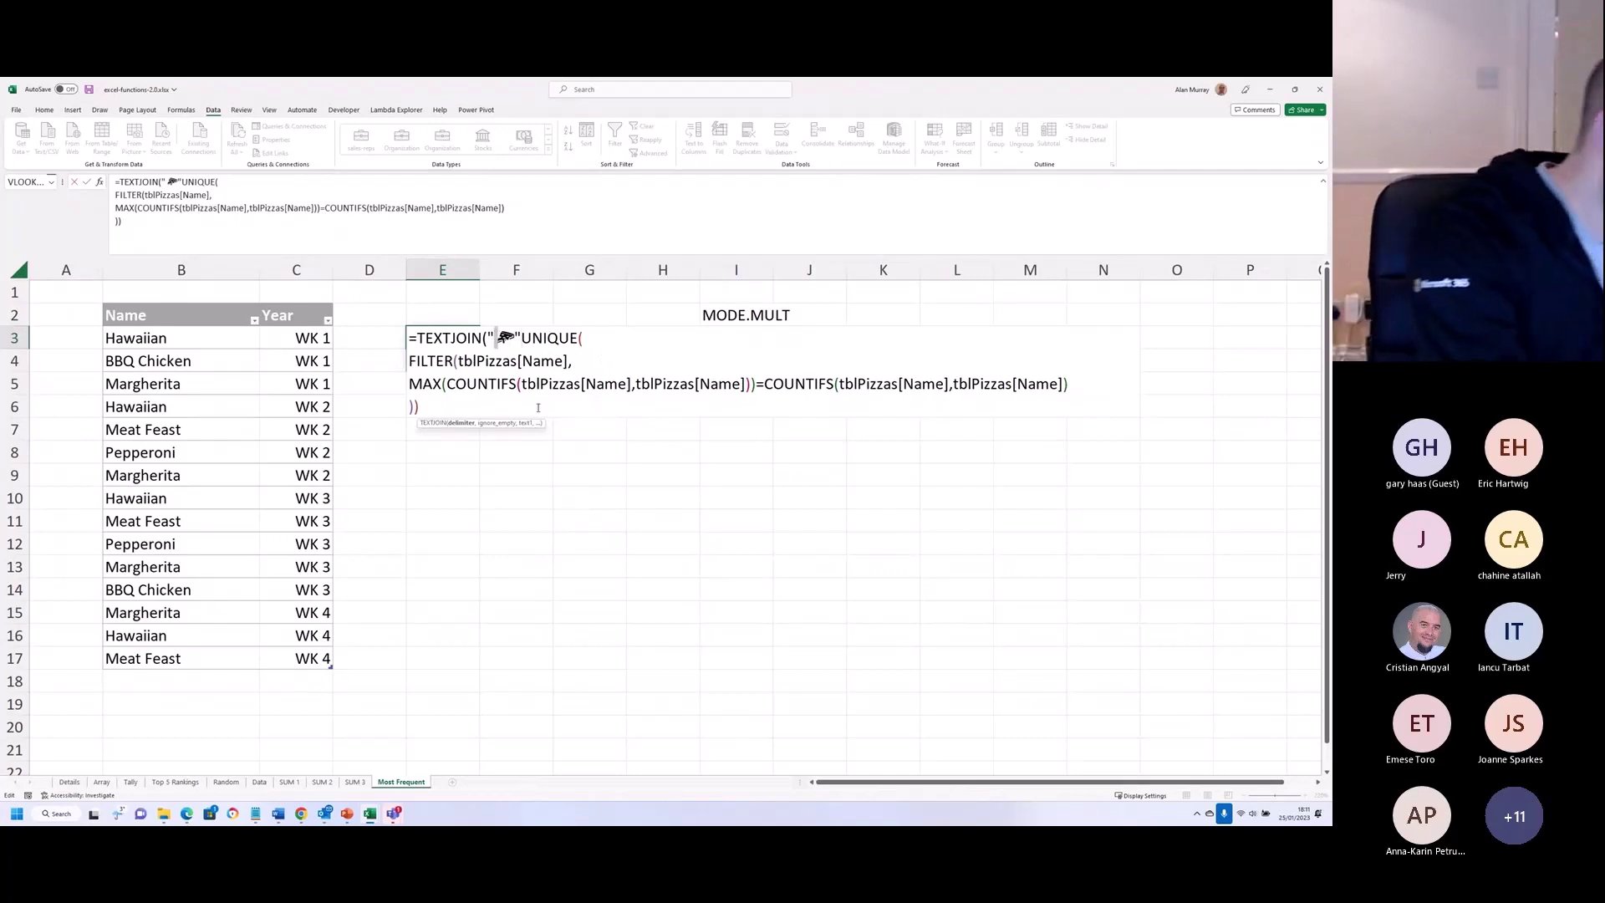
key(BackSpace)
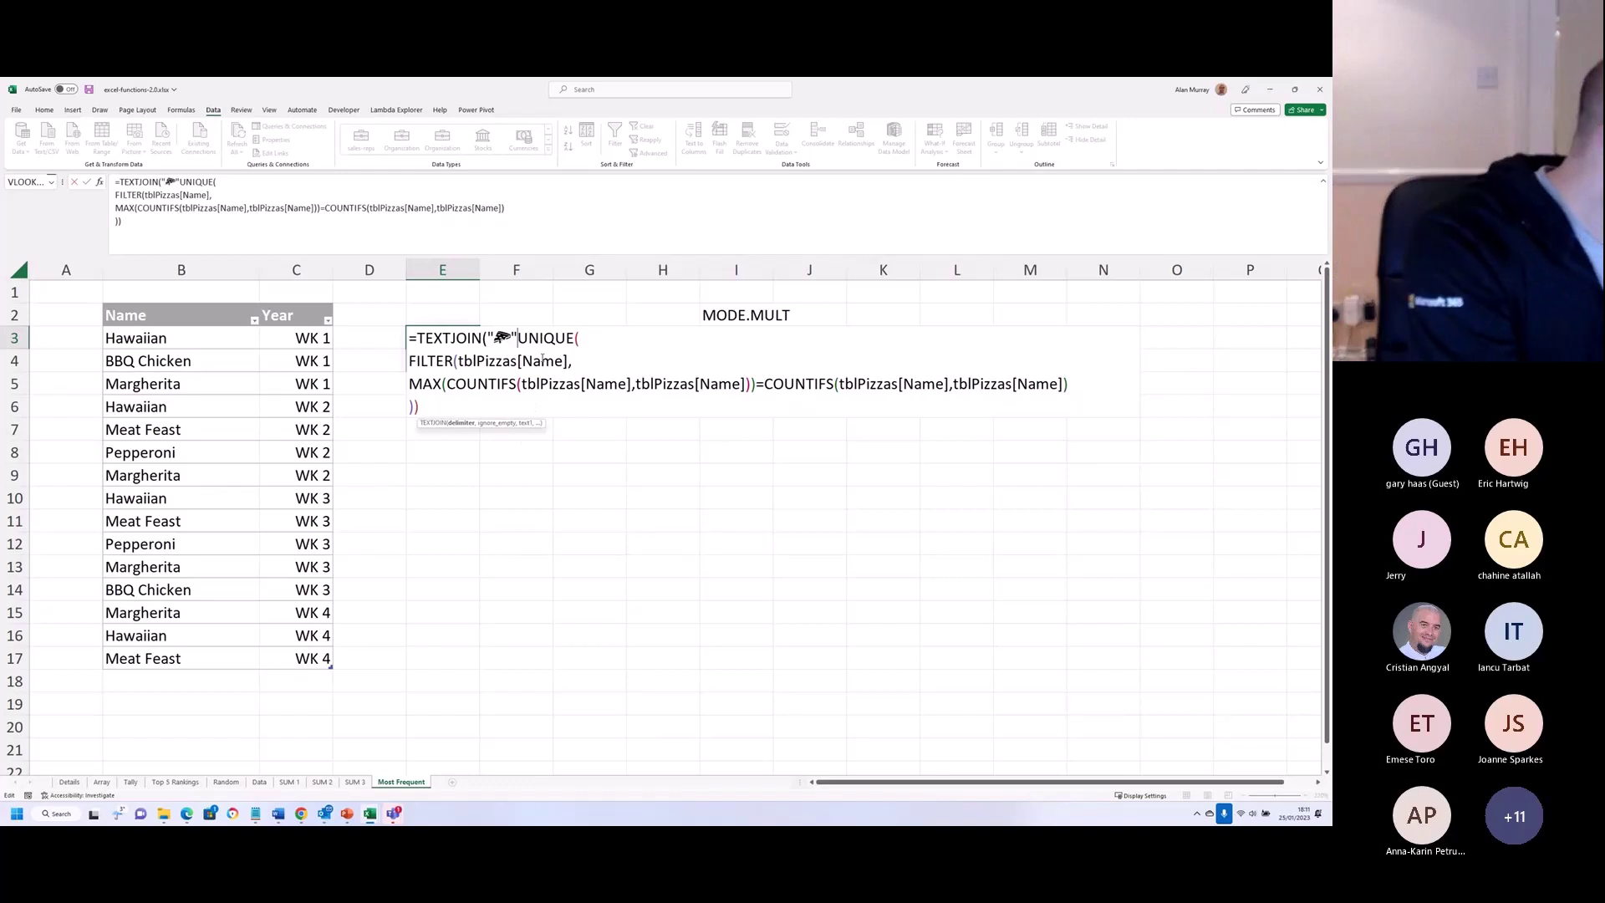
text(,true,)
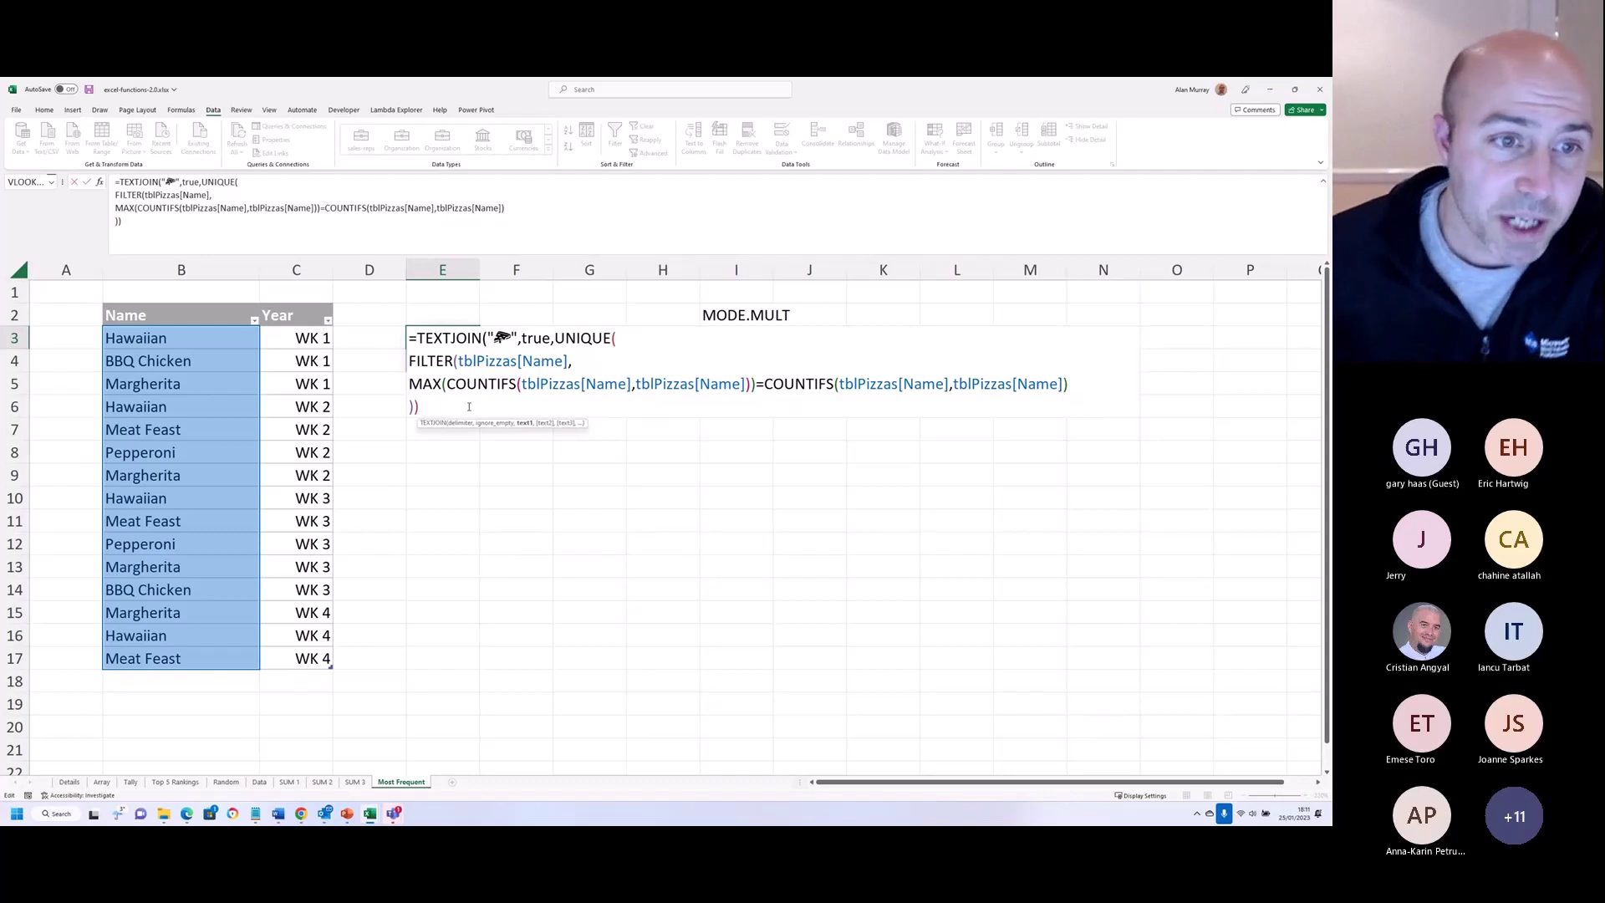
key(Return)
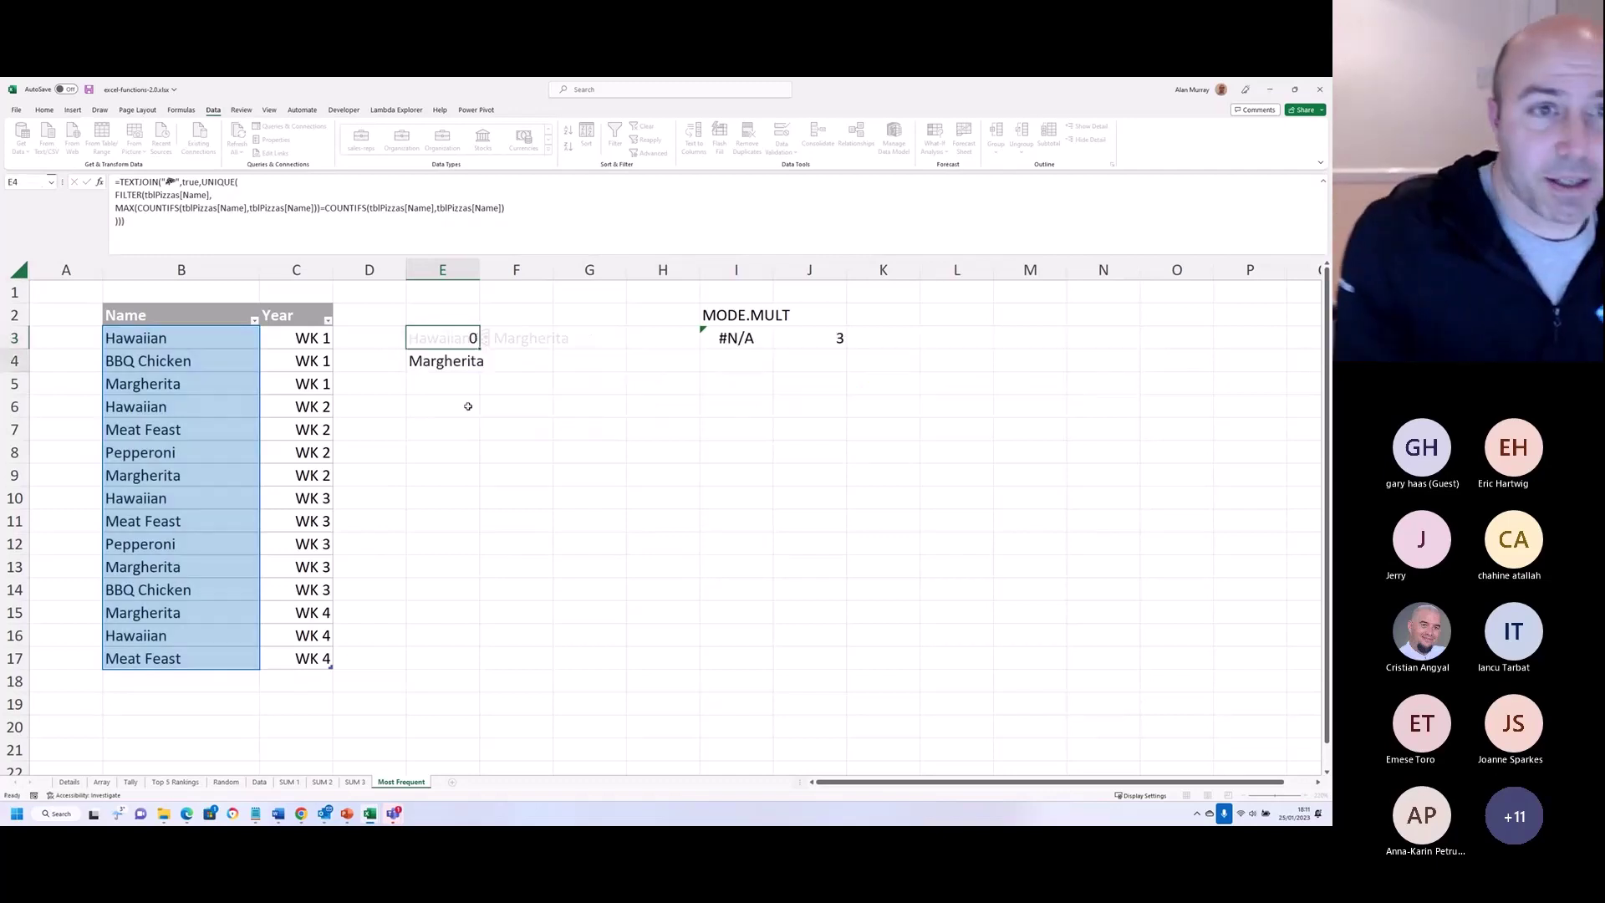
click(432, 337)
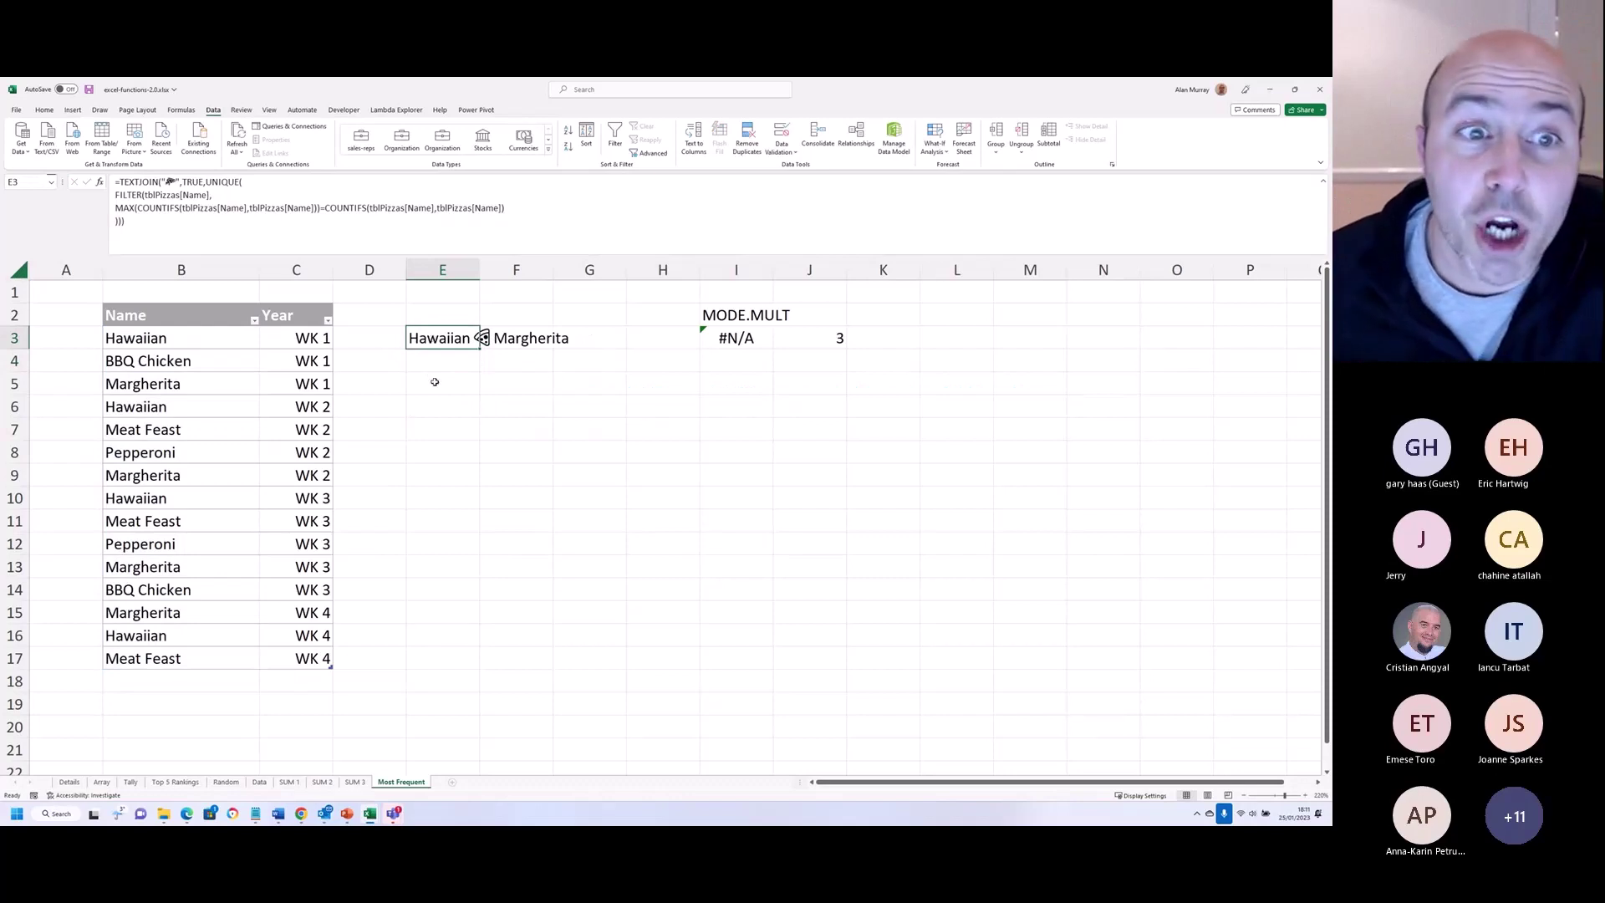
click(470, 401)
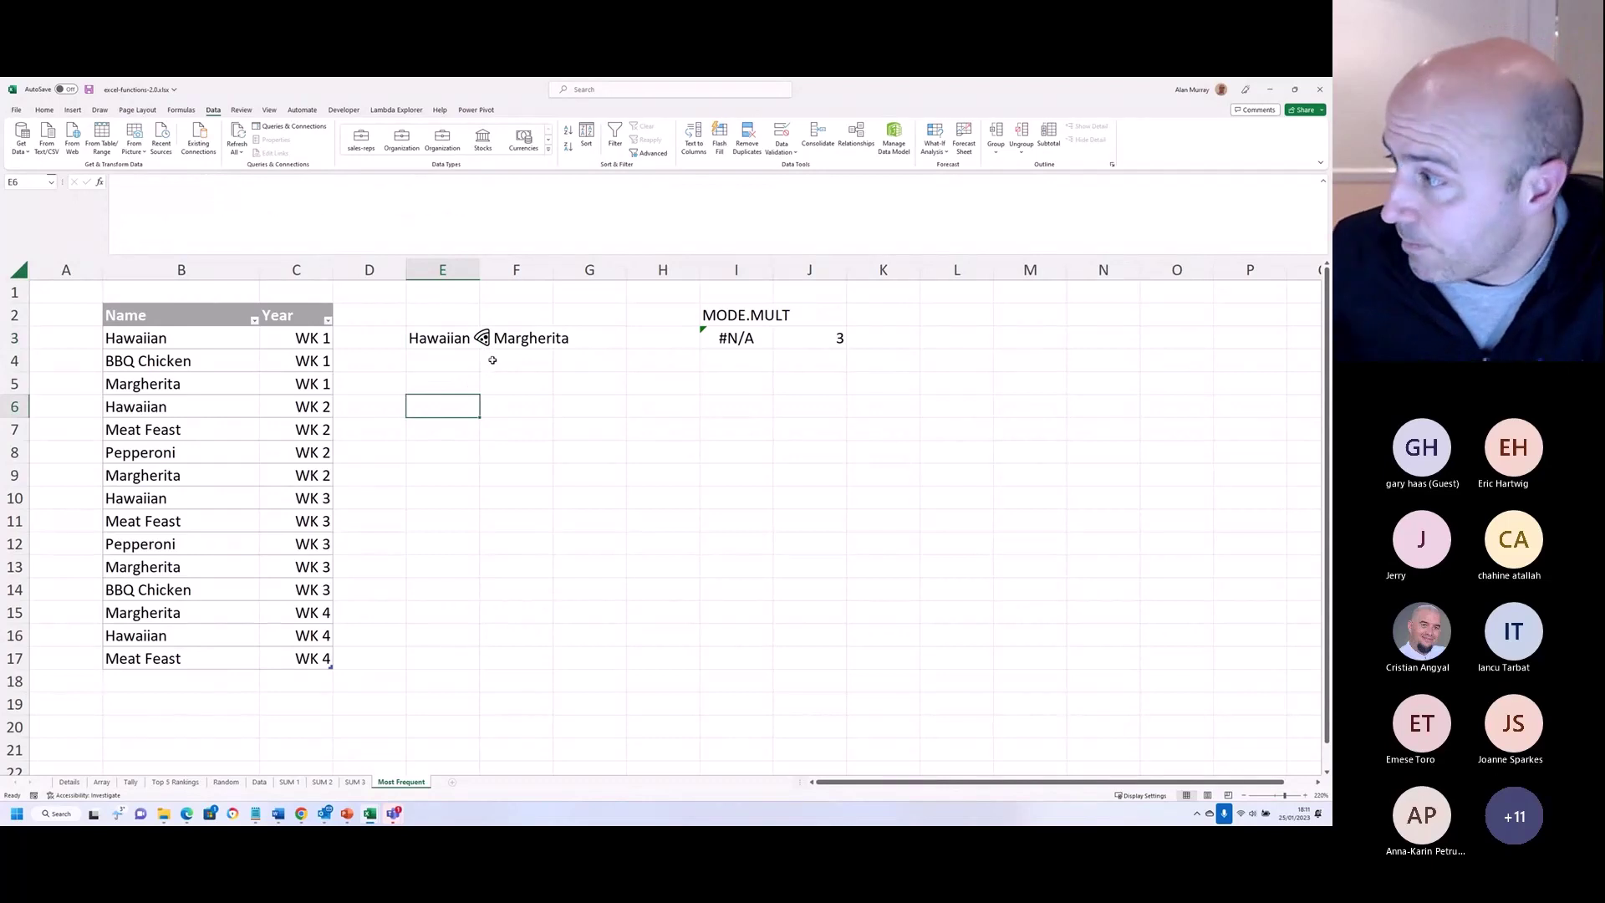
click(443, 336)
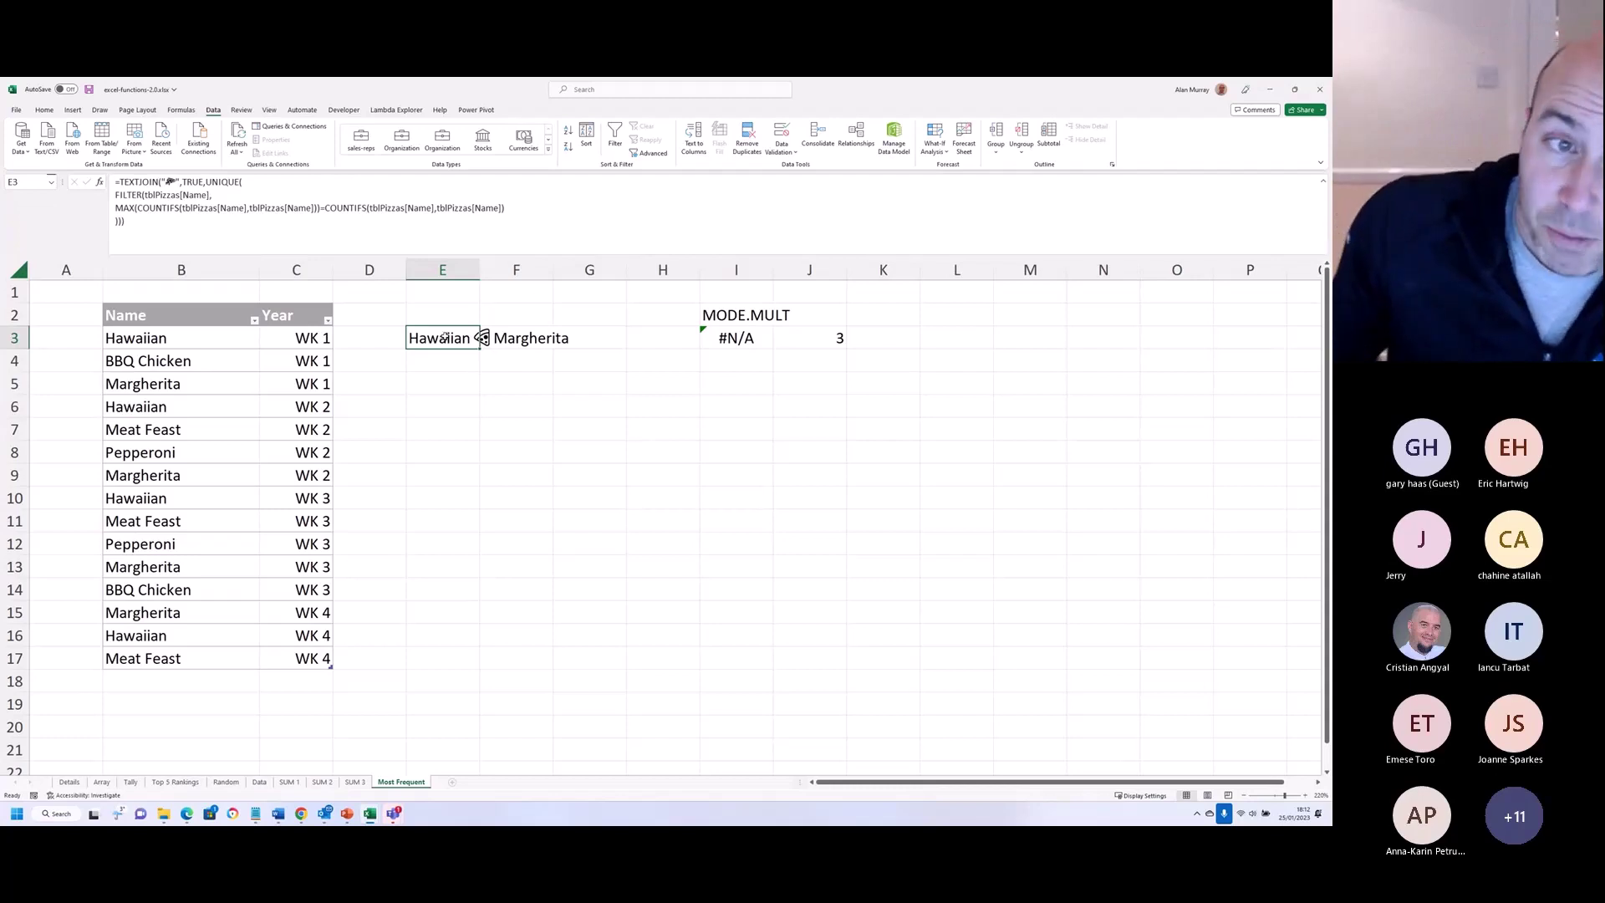
double_click(443, 338)
click(410, 338)
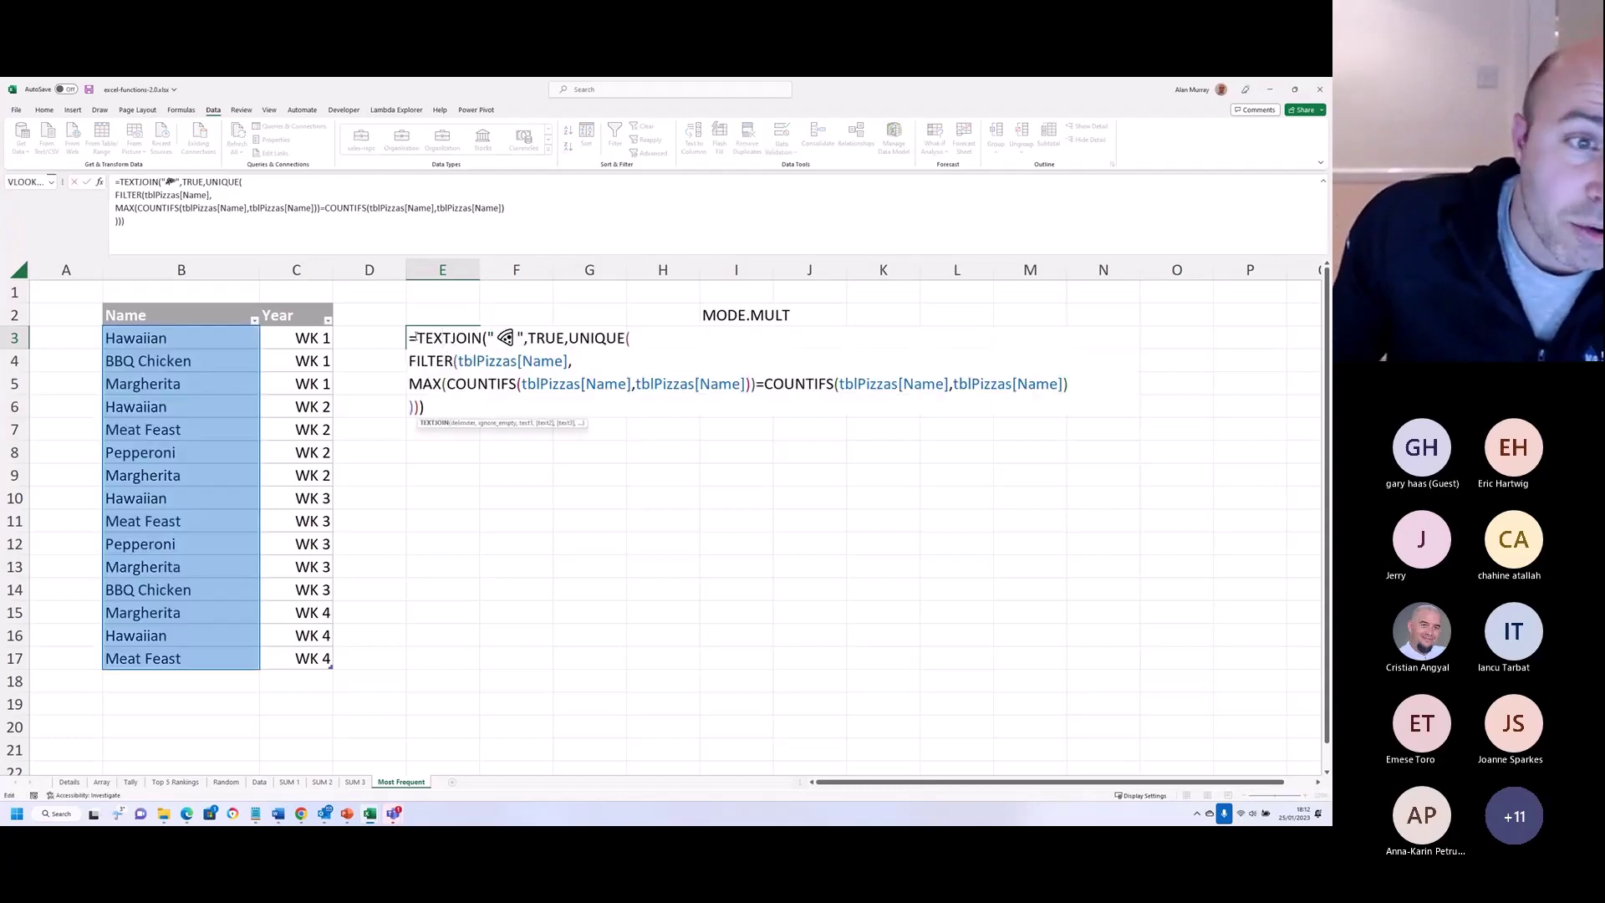
drag(415, 338, 488, 338)
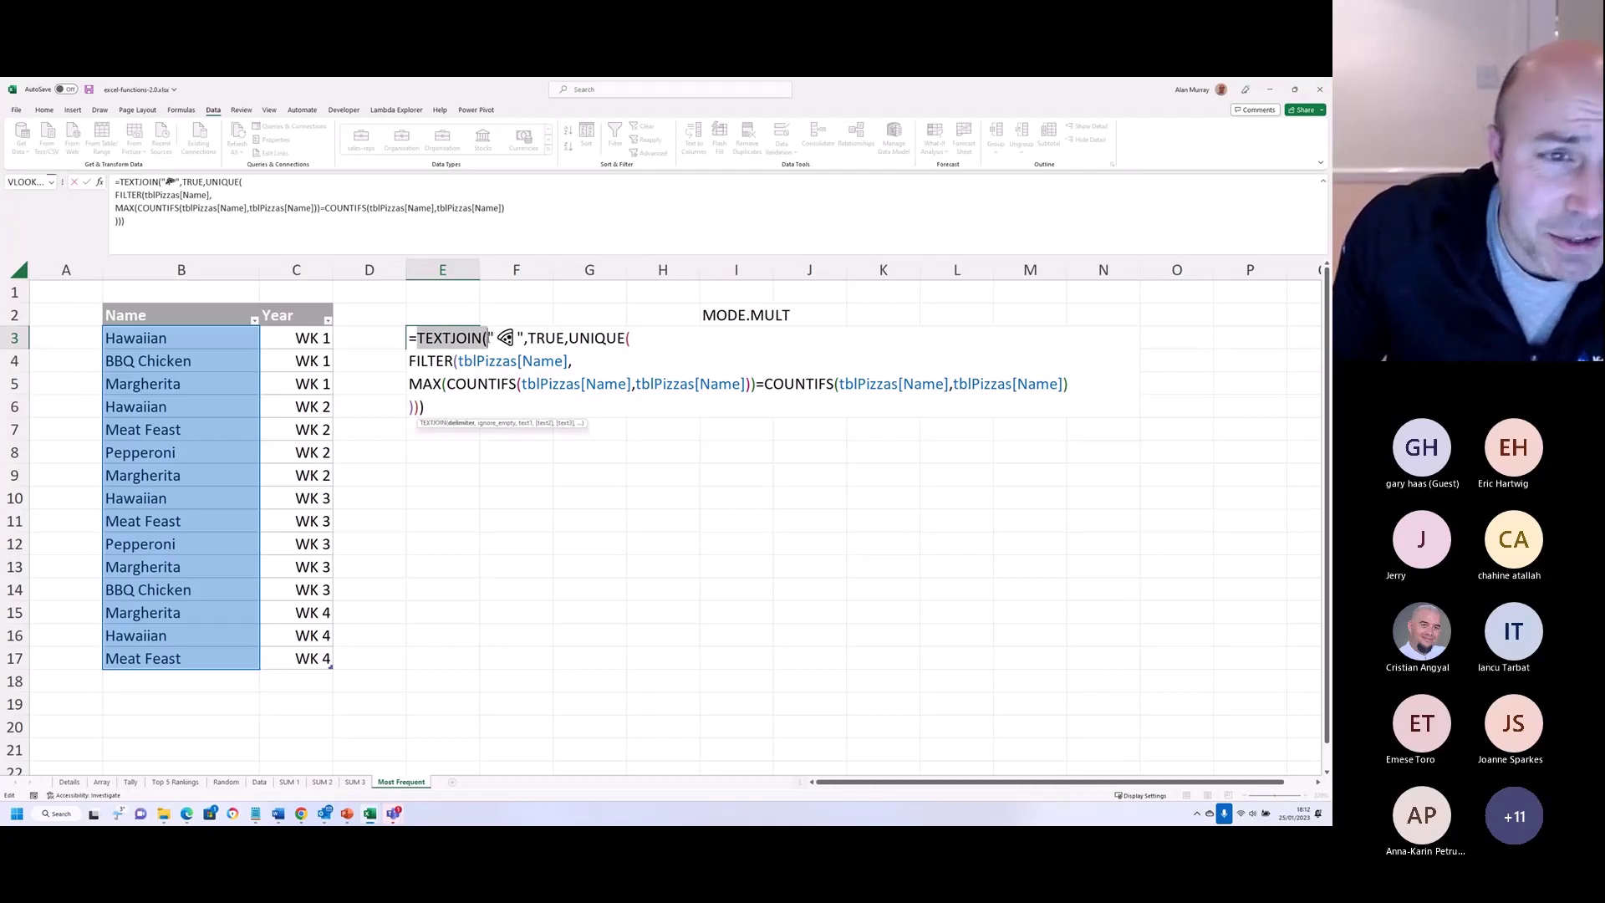
mouse_move(452, 384)
mouse_down()
mouse_move(517, 384)
mouse_move(446, 385)
mouse_up()
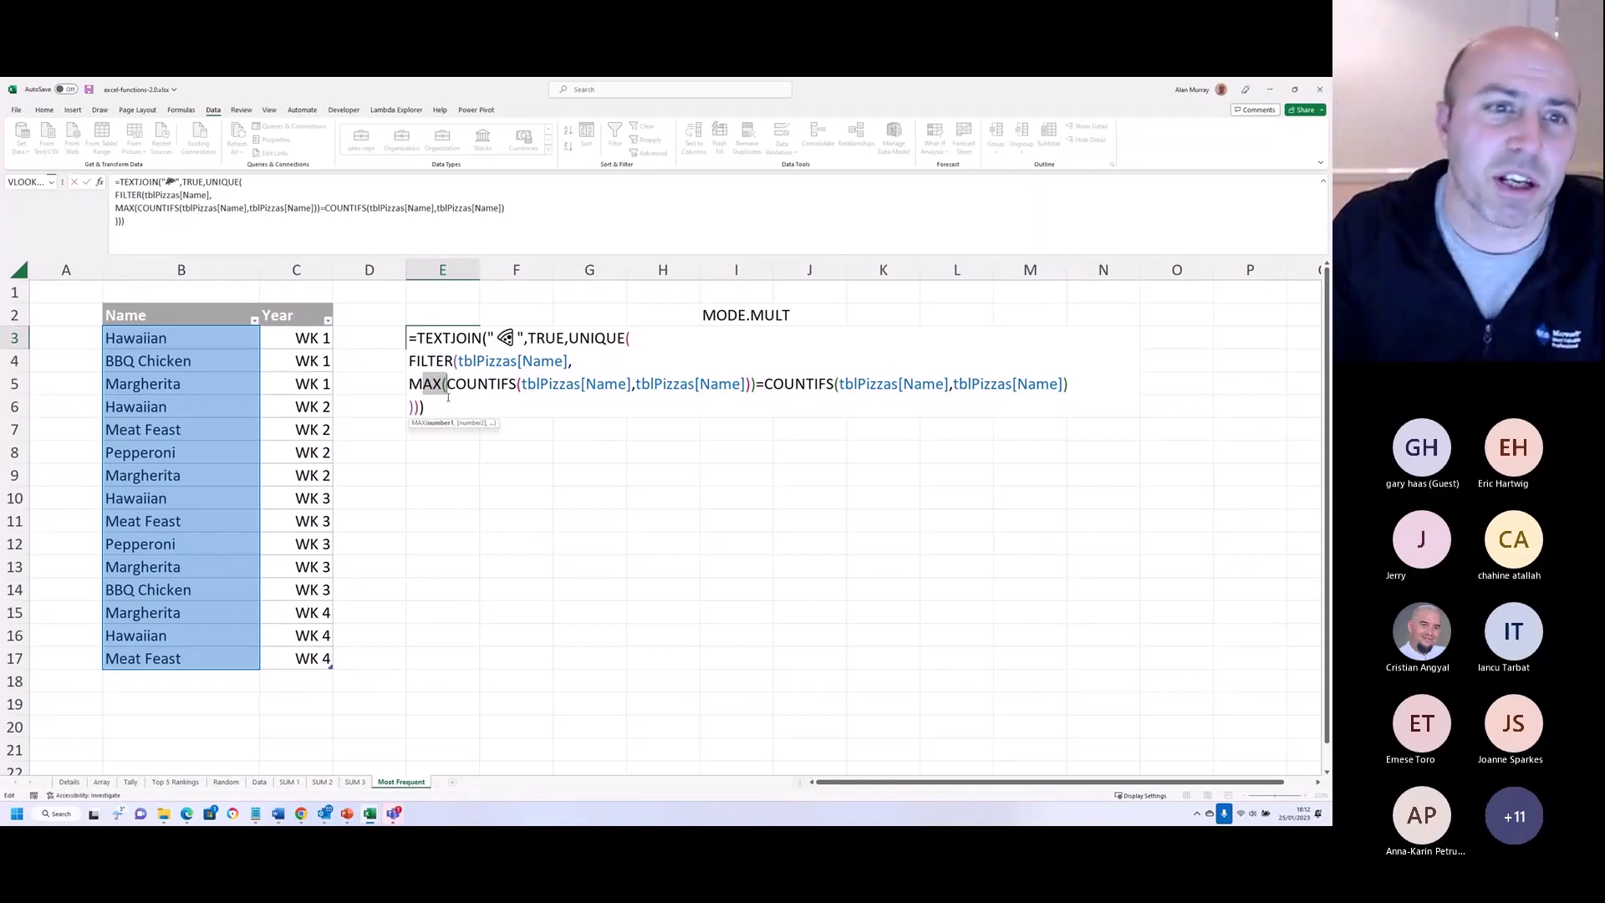
click(454, 360)
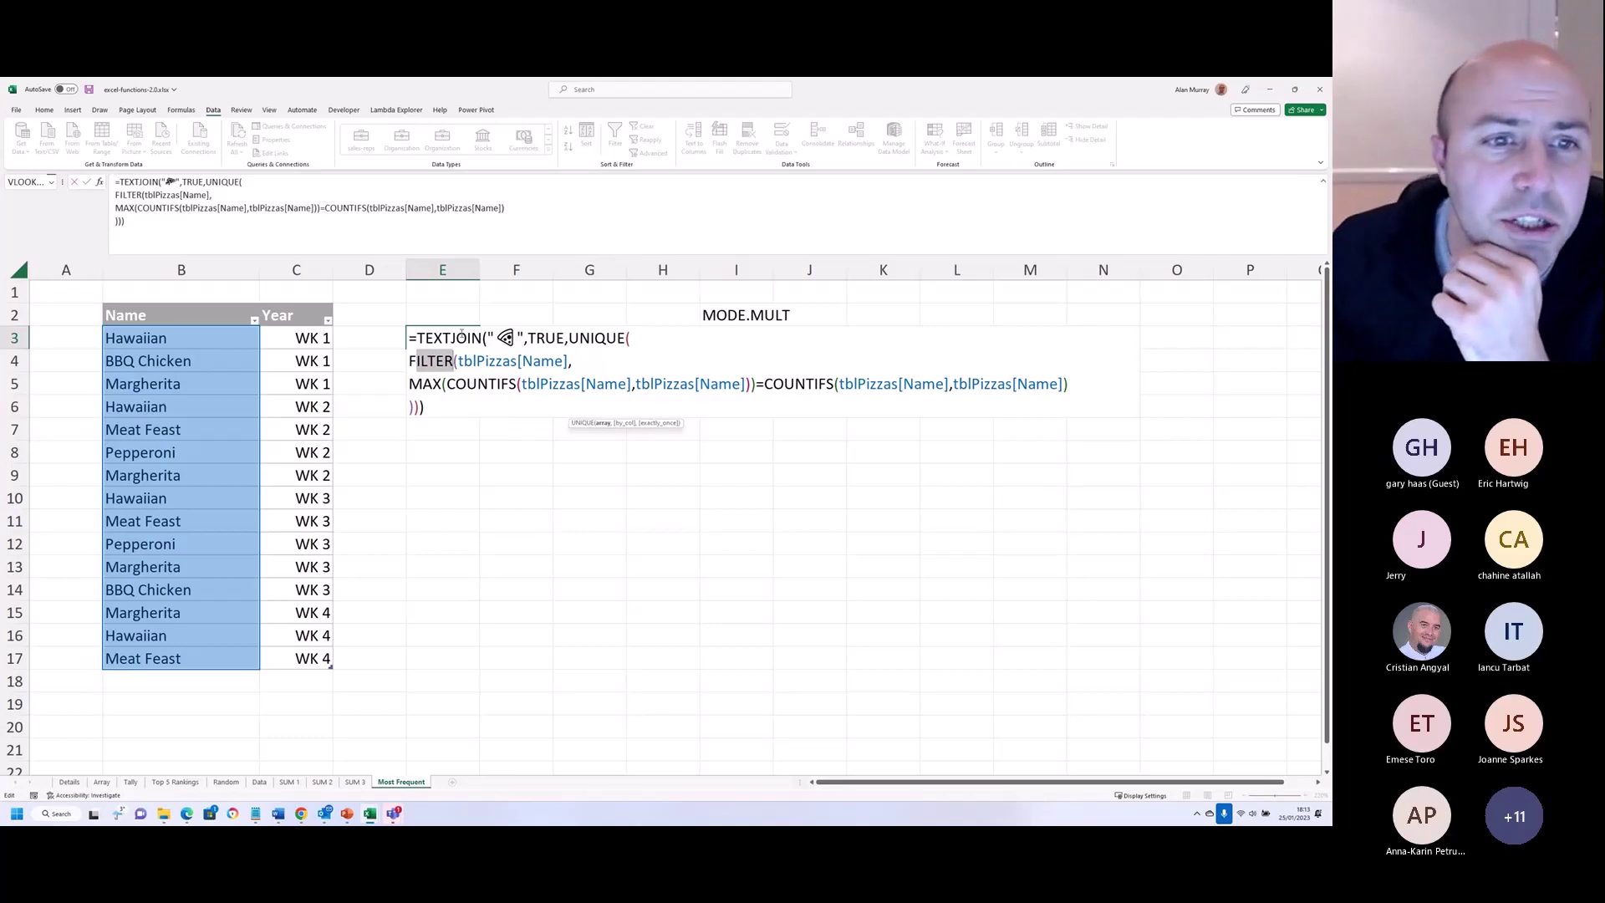
drag(448, 384, 518, 384)
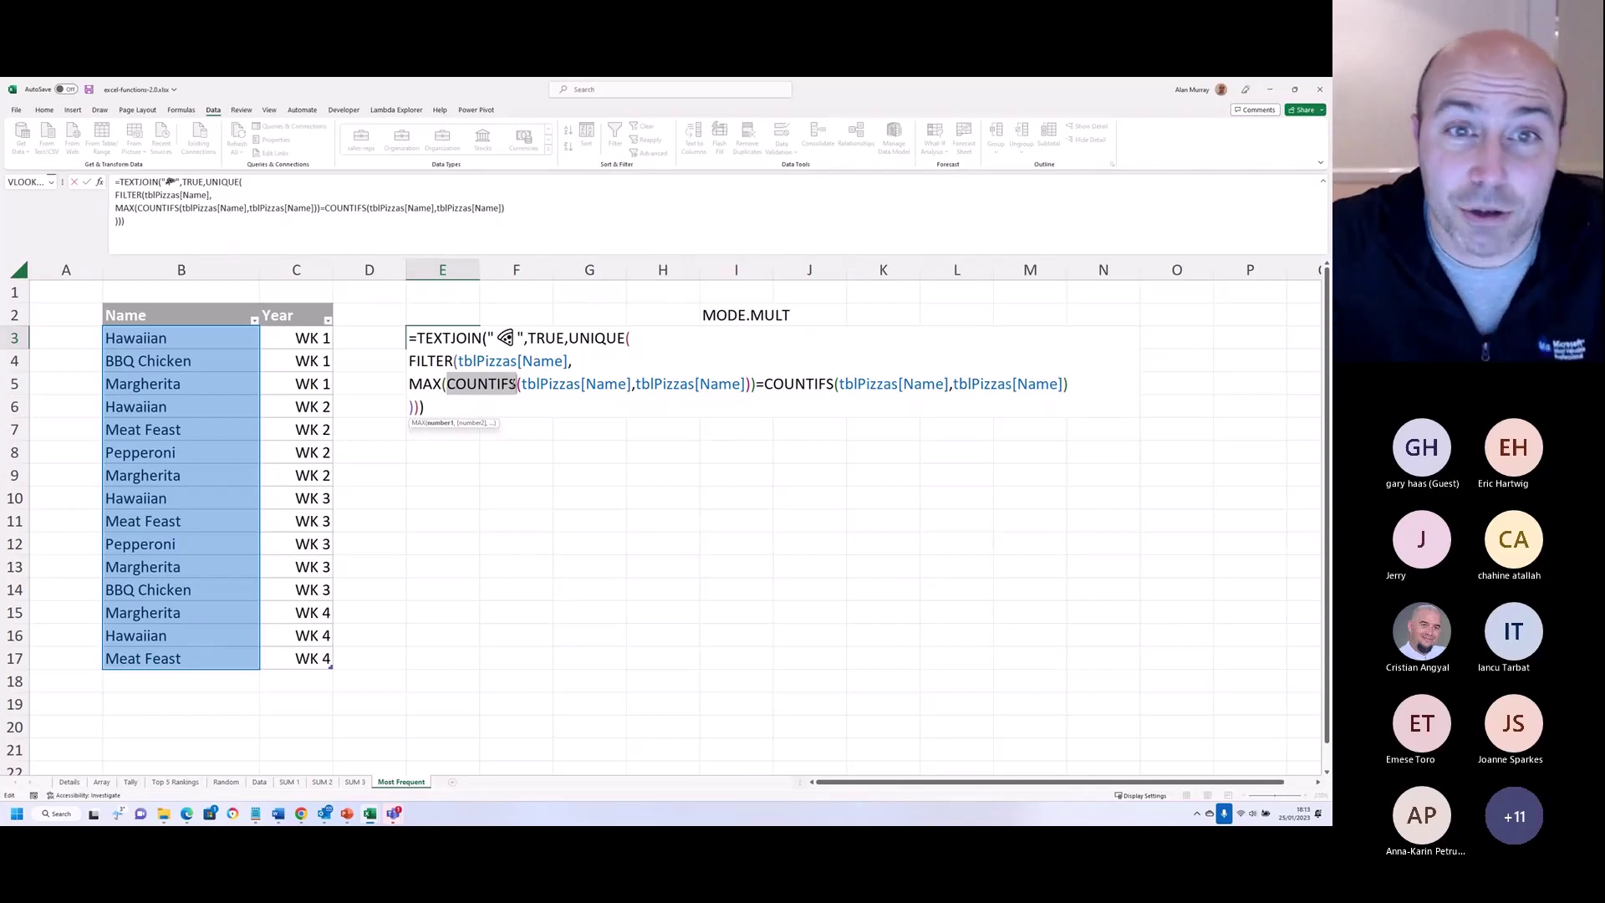
key(Return)
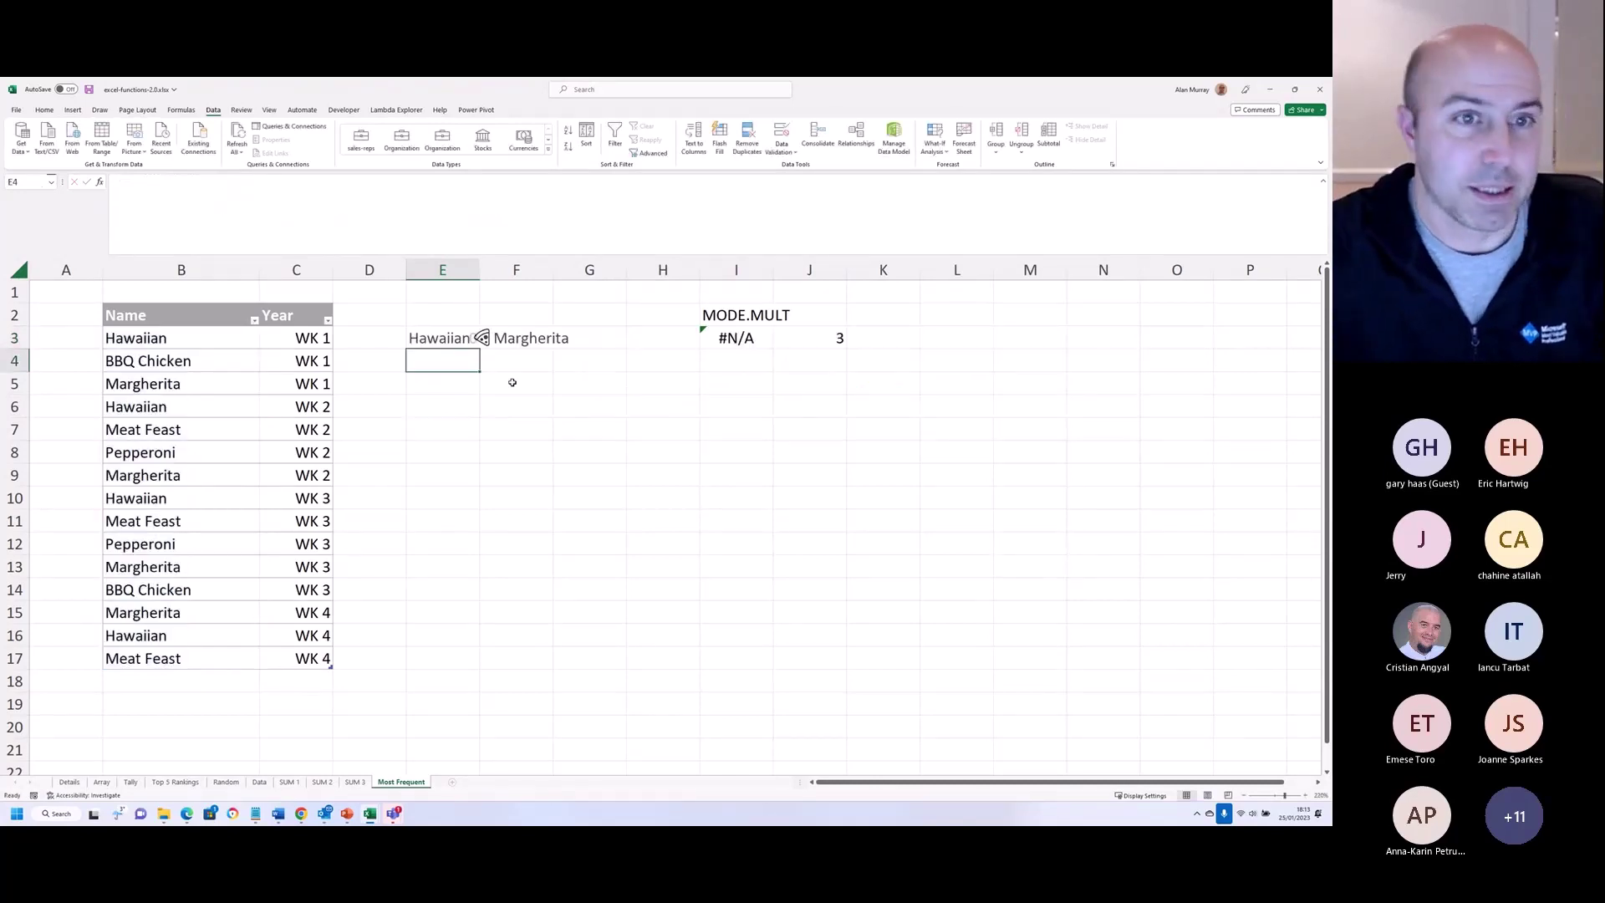
Step: Go to the Top 5 Rankings sheet and select cells J13 and K10
click(159, 784)
click(214, 698)
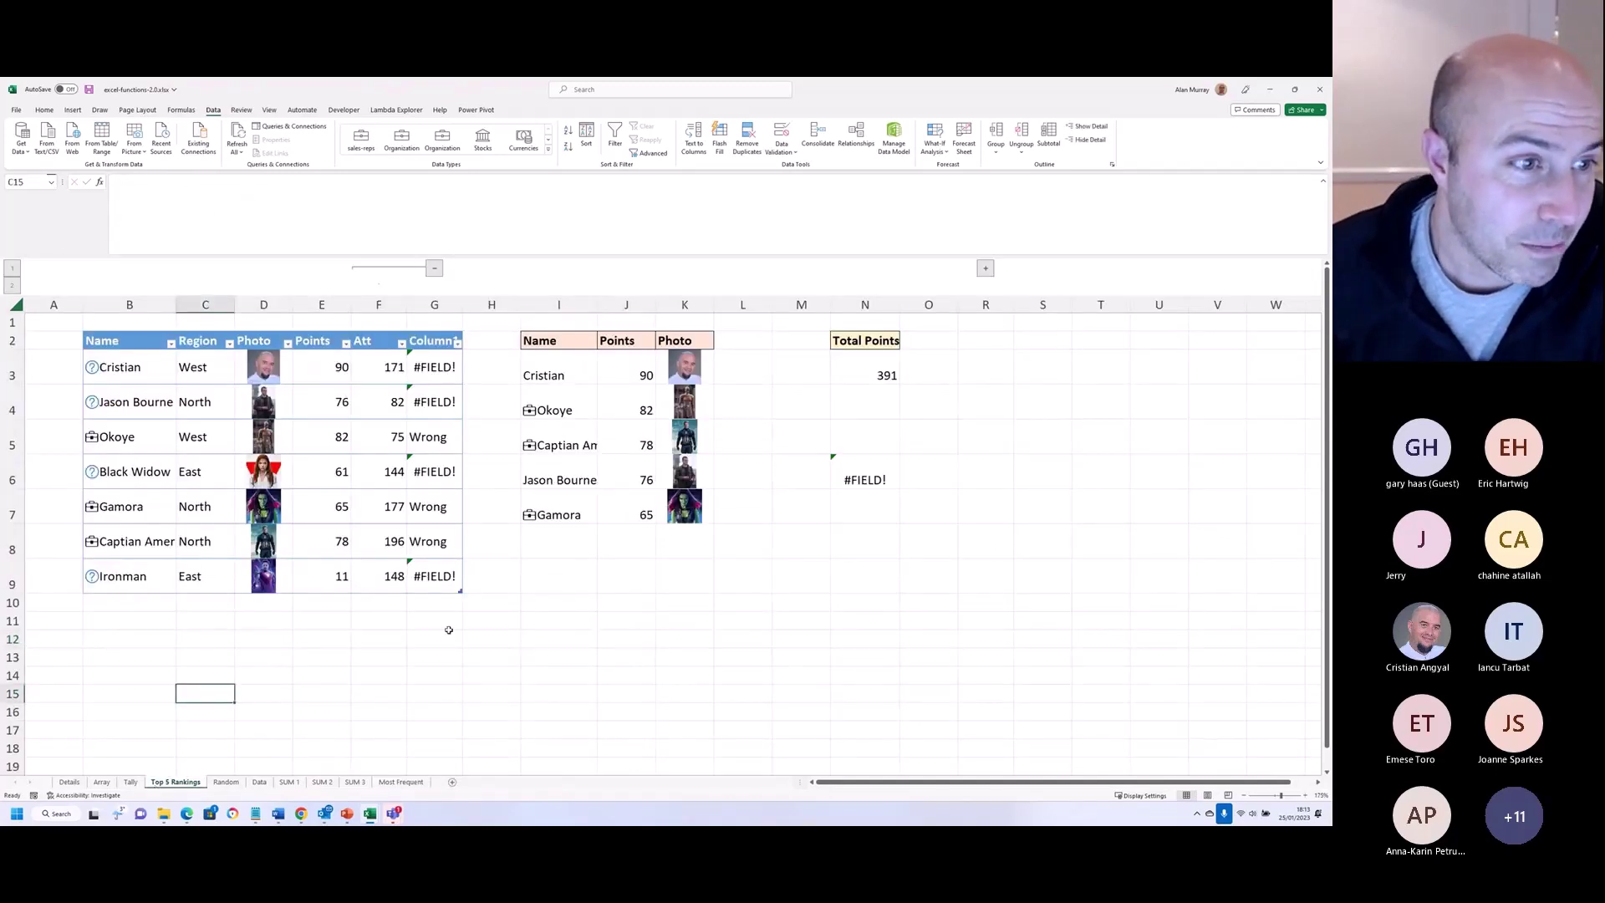
click(510, 618)
click(602, 654)
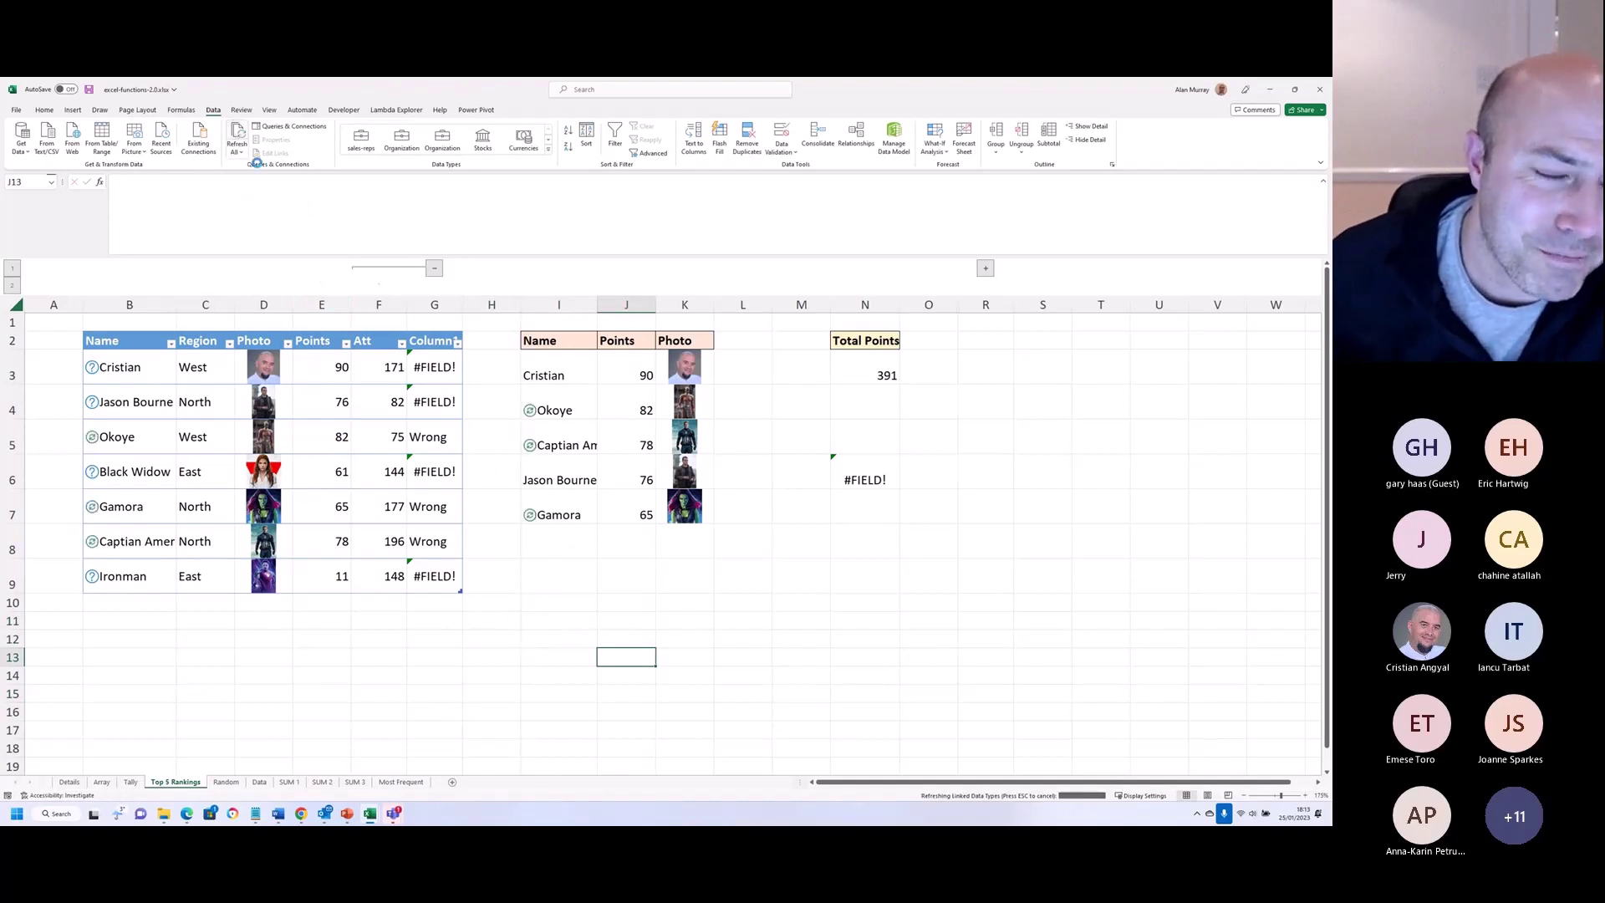
click(666, 602)
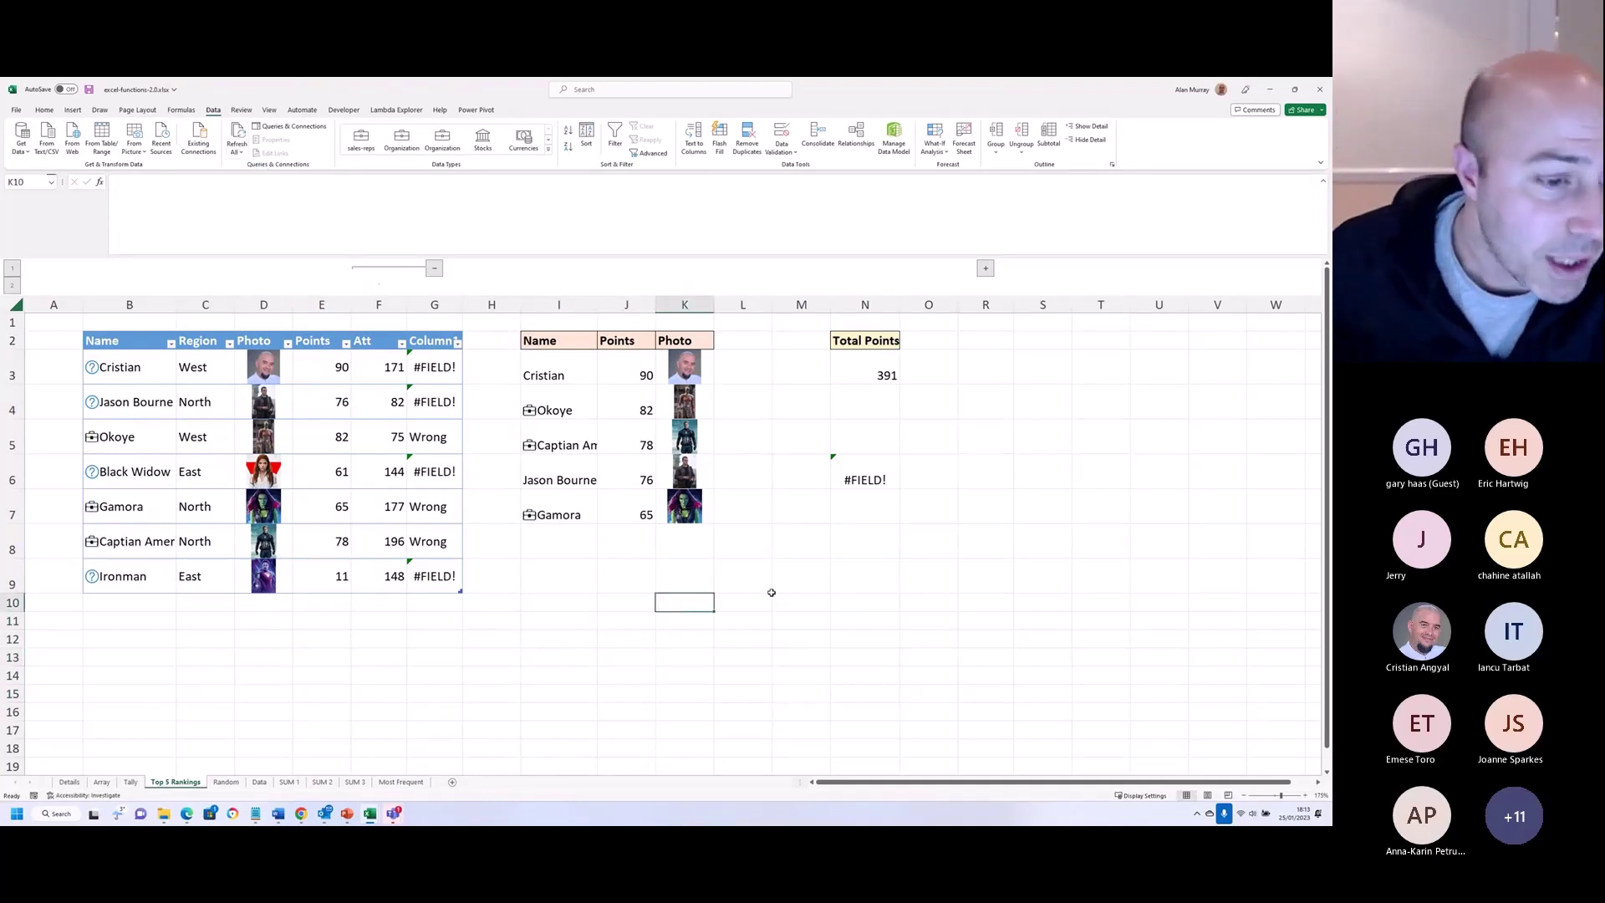
Step: Switch to the Details sheet and select cell D18
mouse_move(393, 813)
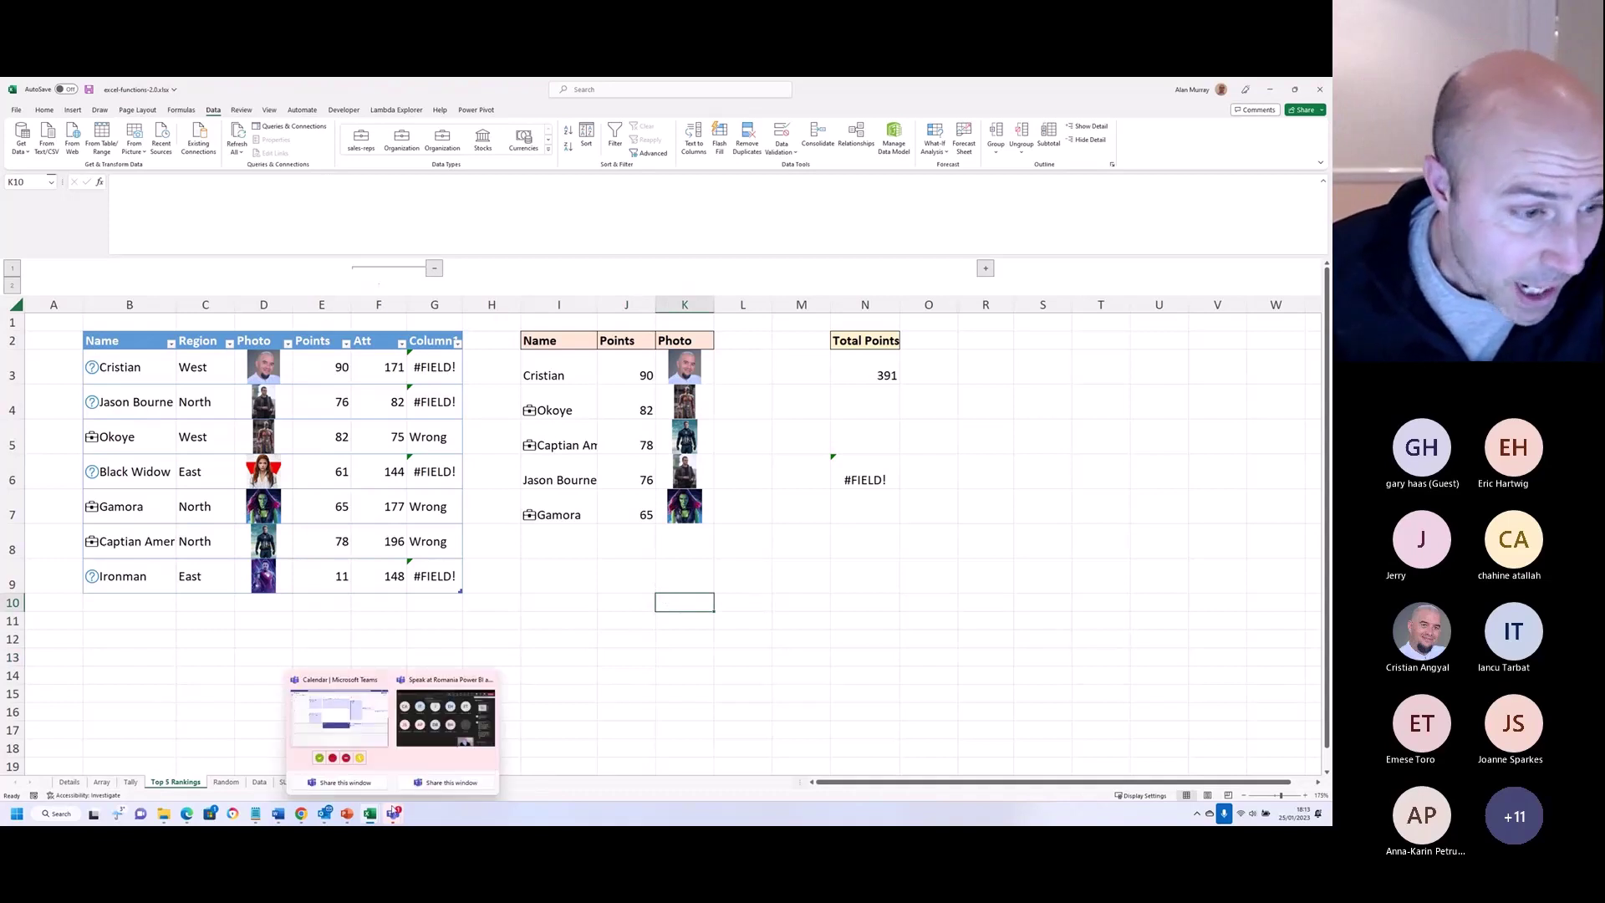
click(70, 782)
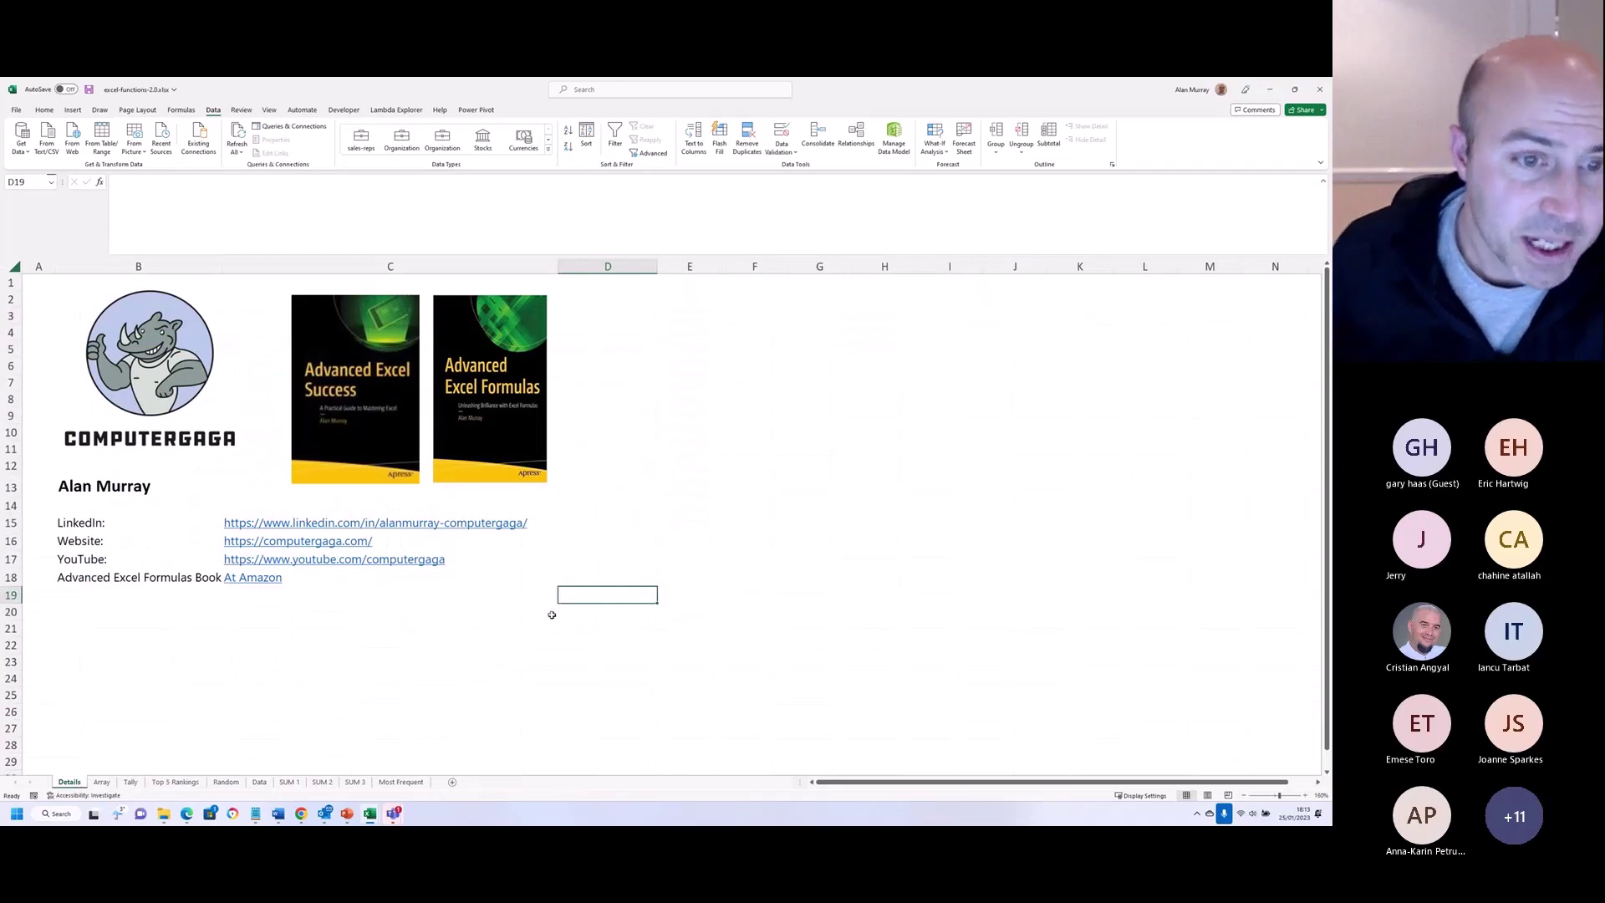
click(635, 577)
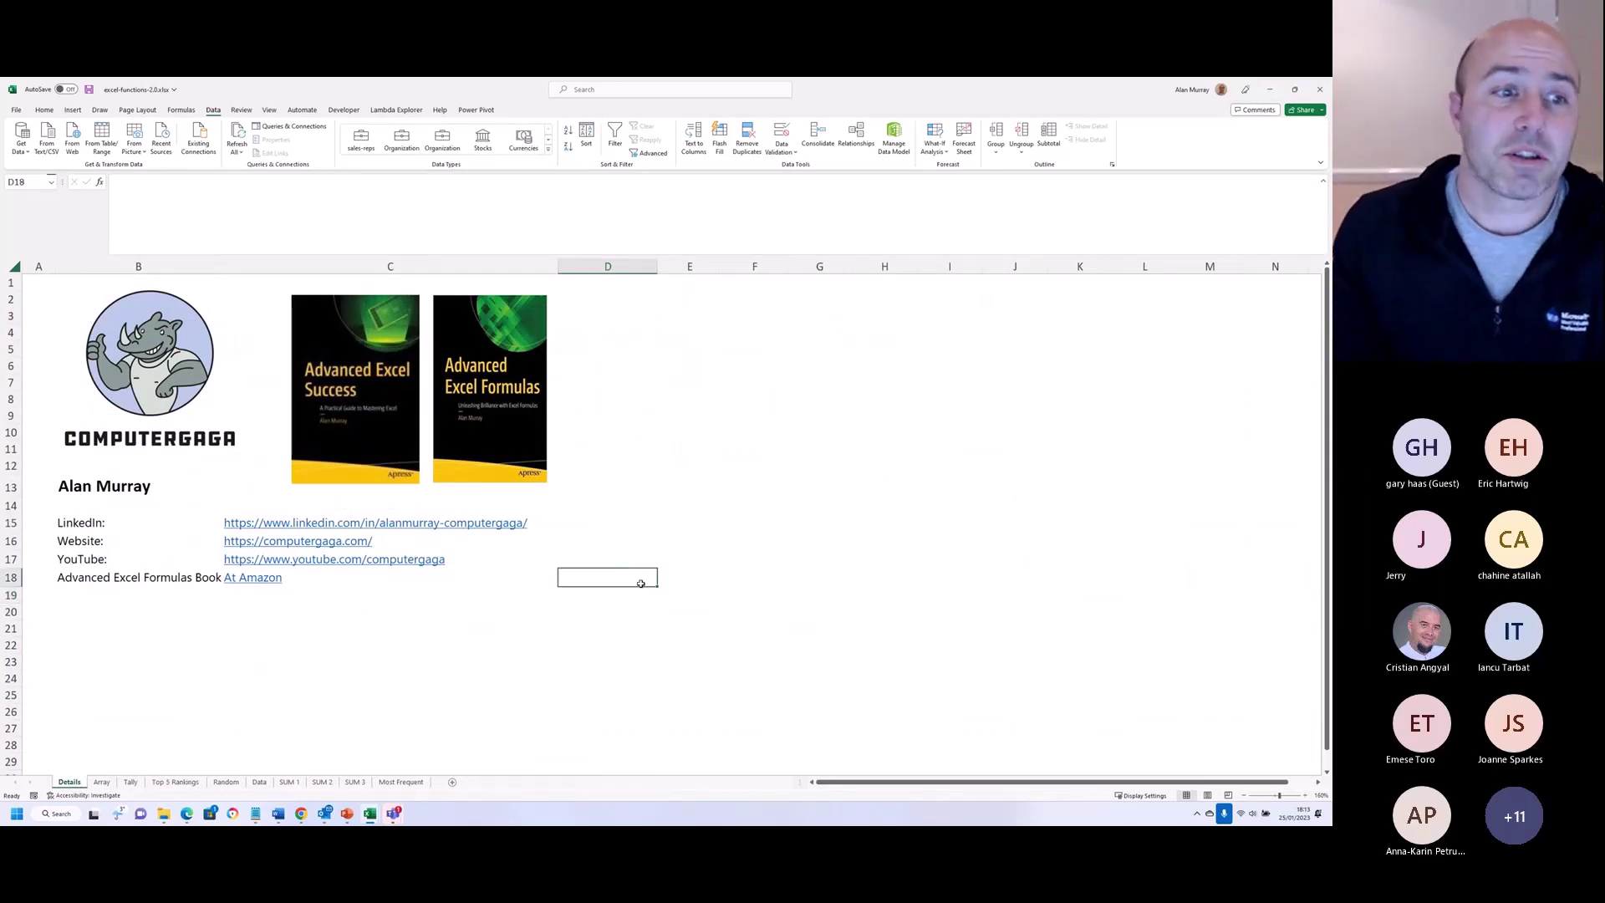